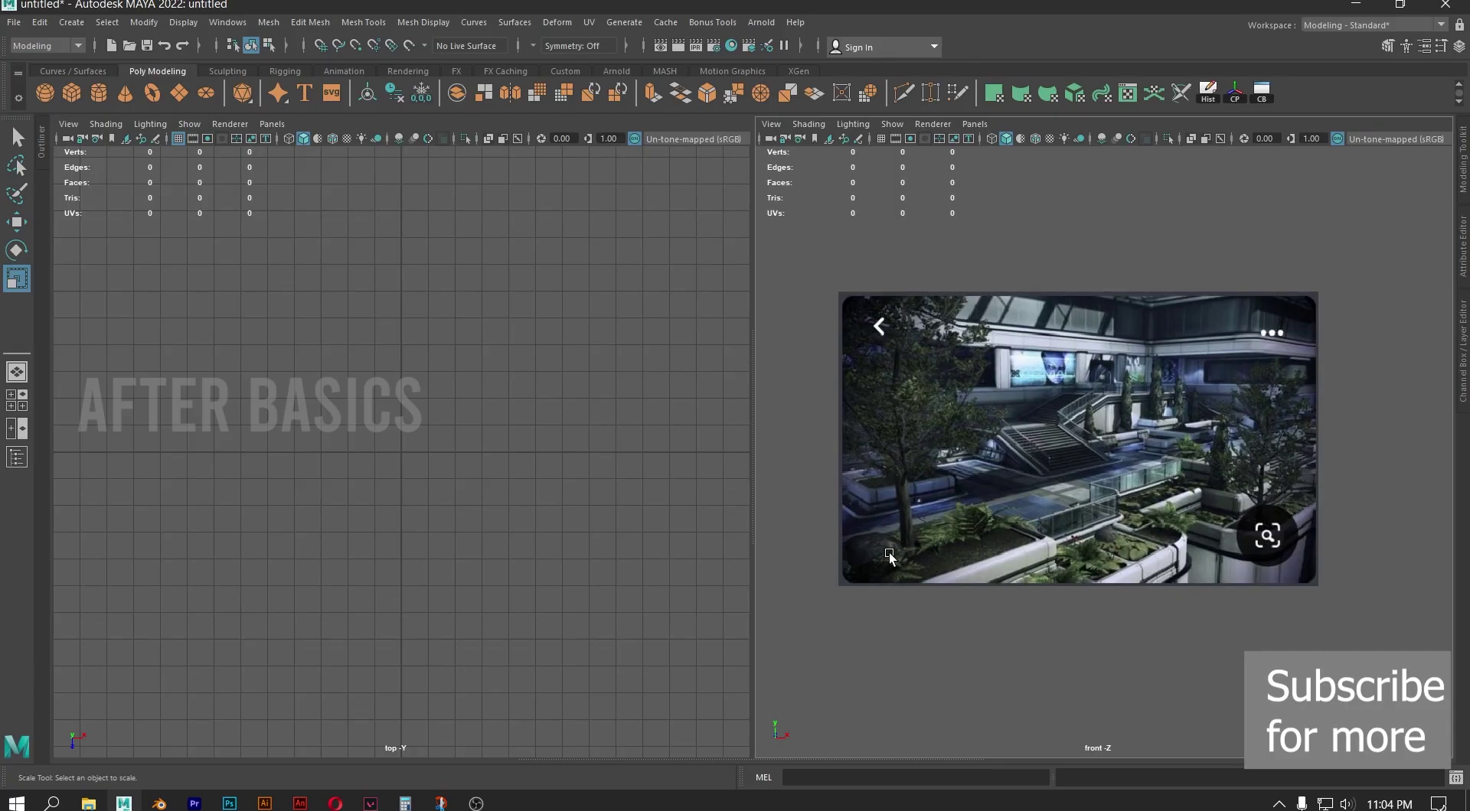
# Widen the top view pane and examine the garden plaza reference image in the front view up close
pyautogui.moveTo(753, 418); pyautogui.dragTo(809, 413)
pyautogui.scroll(3, 595, 407)
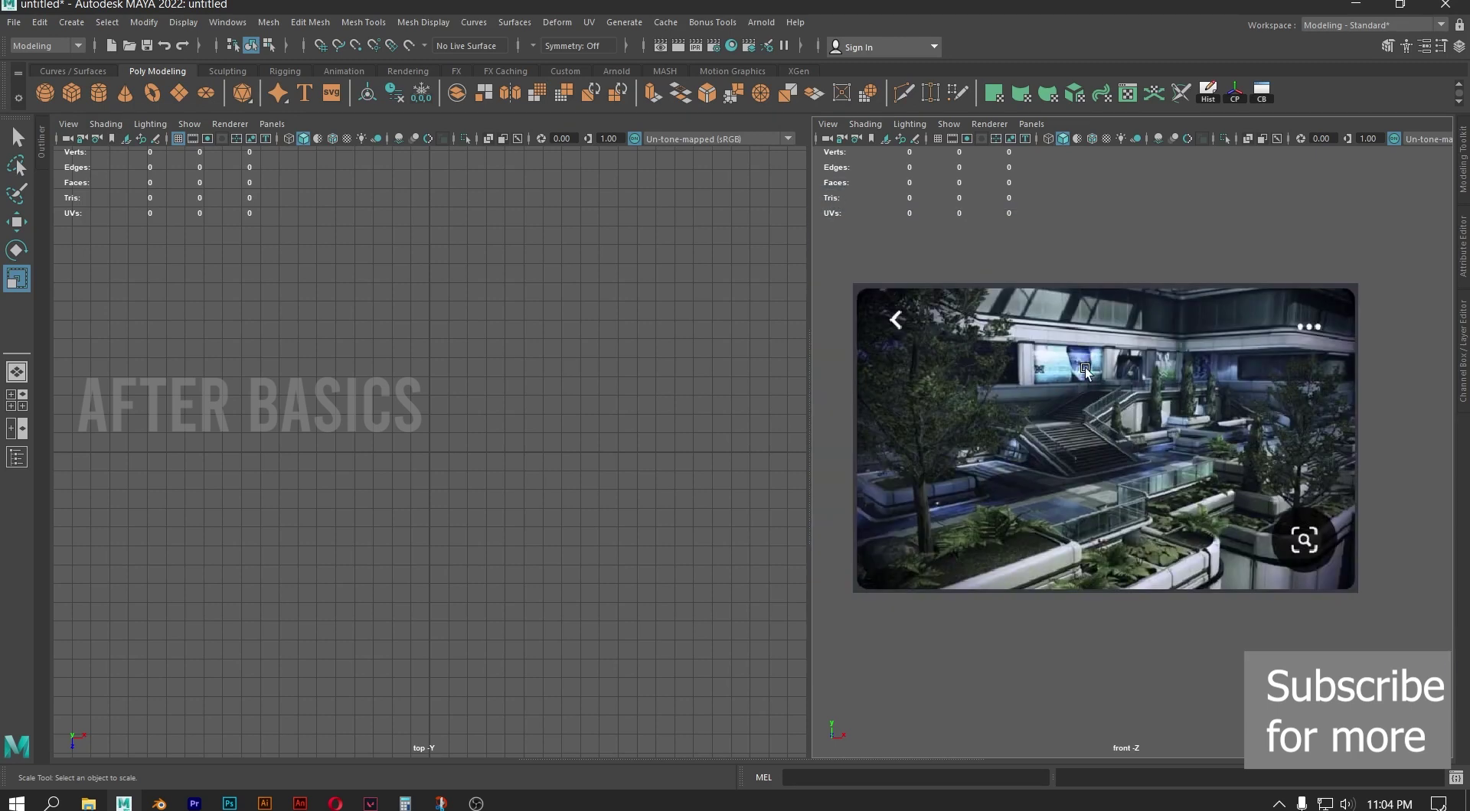
pyautogui.scroll(1, 1013, 396)
pyautogui.press('space')
pyautogui.moveTo(1090, 406); pyautogui.dragTo(1102, 461)
pyautogui.press('space')
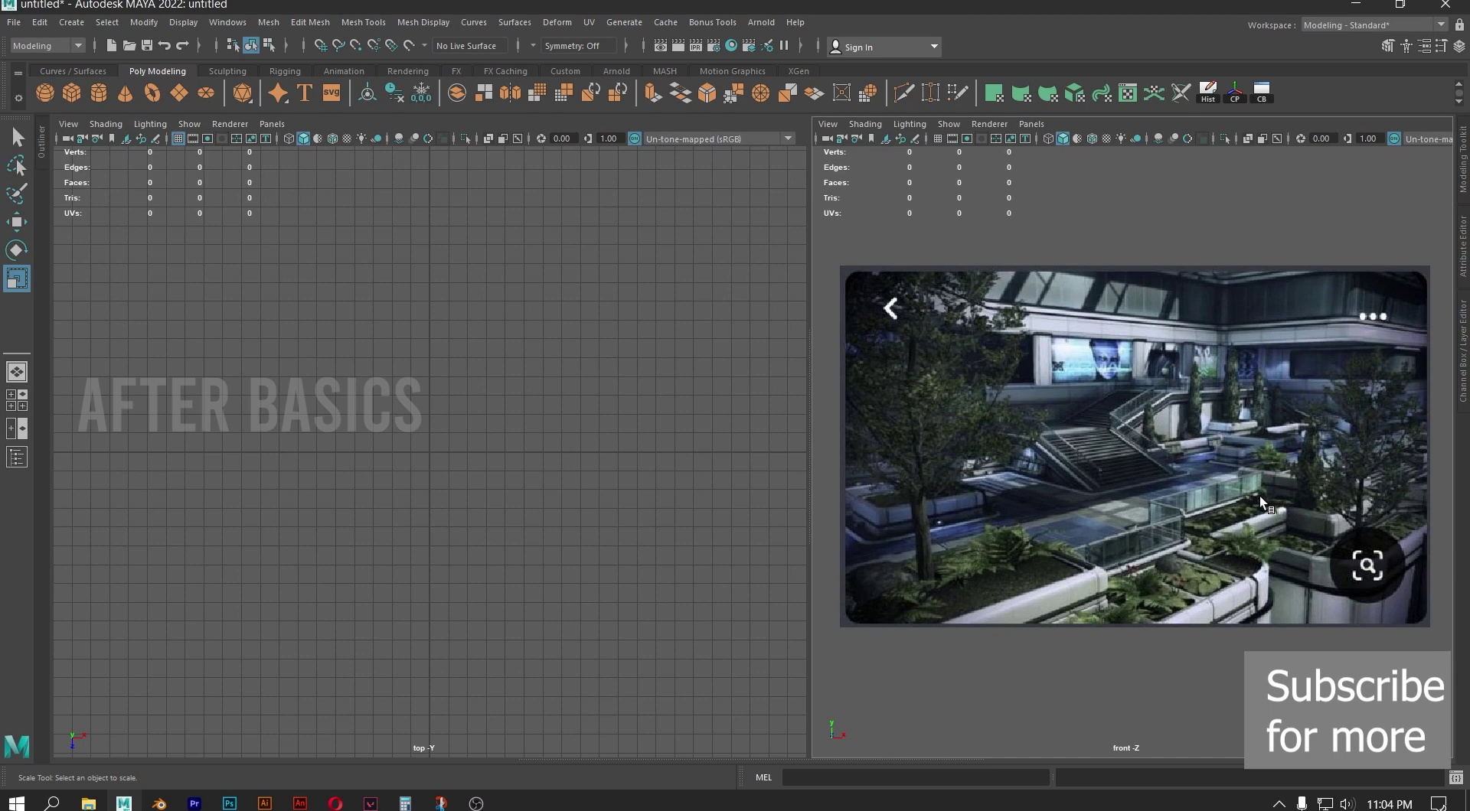
pyautogui.scroll(5, 380, 456)
pyautogui.scroll(-2, 456, 494)
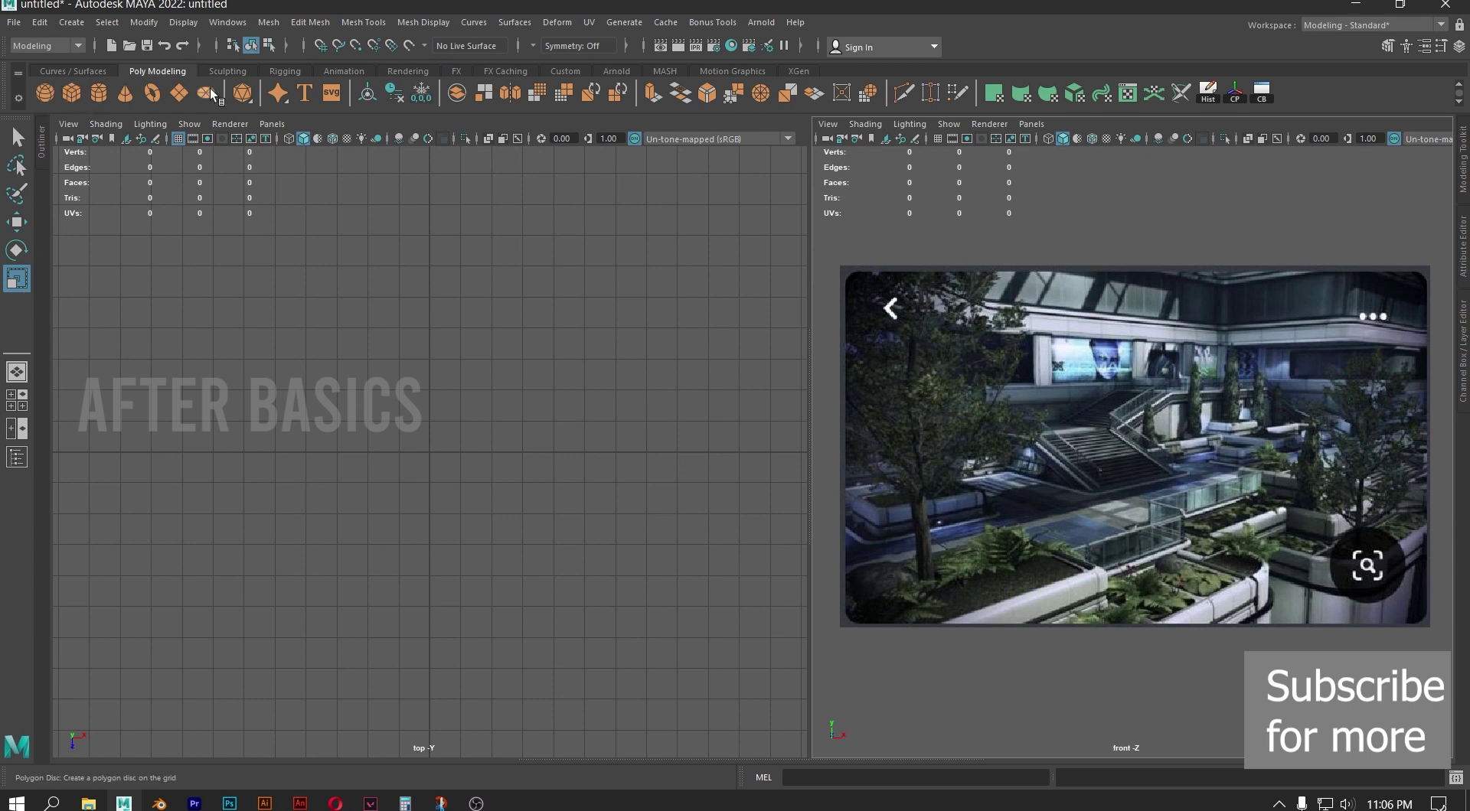
# Create a polygon plane at the origin, scale it uniformly to about 15.8 and show its channel values
pyautogui.click(177, 92)
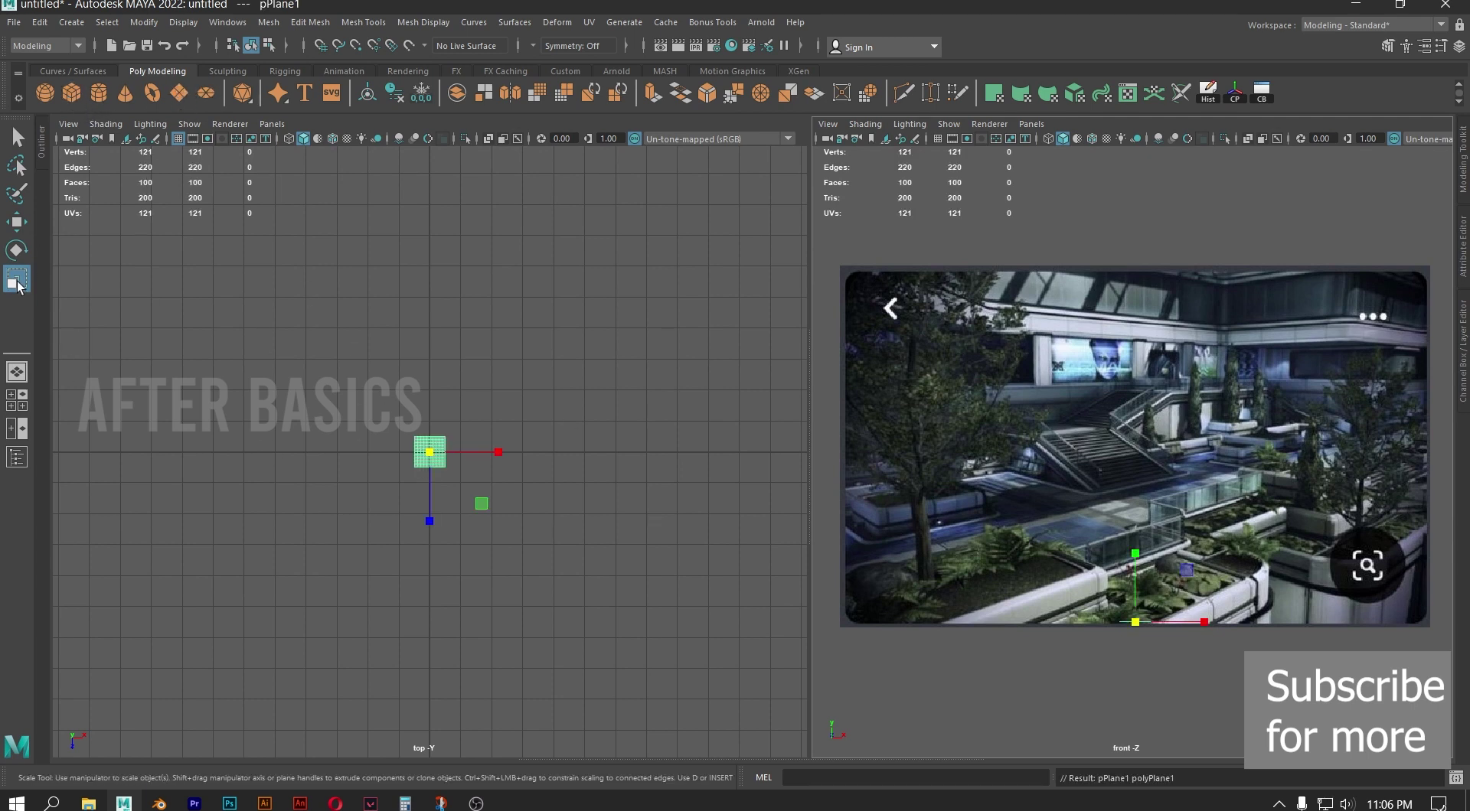
pyautogui.moveTo(435, 455); pyautogui.dragTo(637, 483)
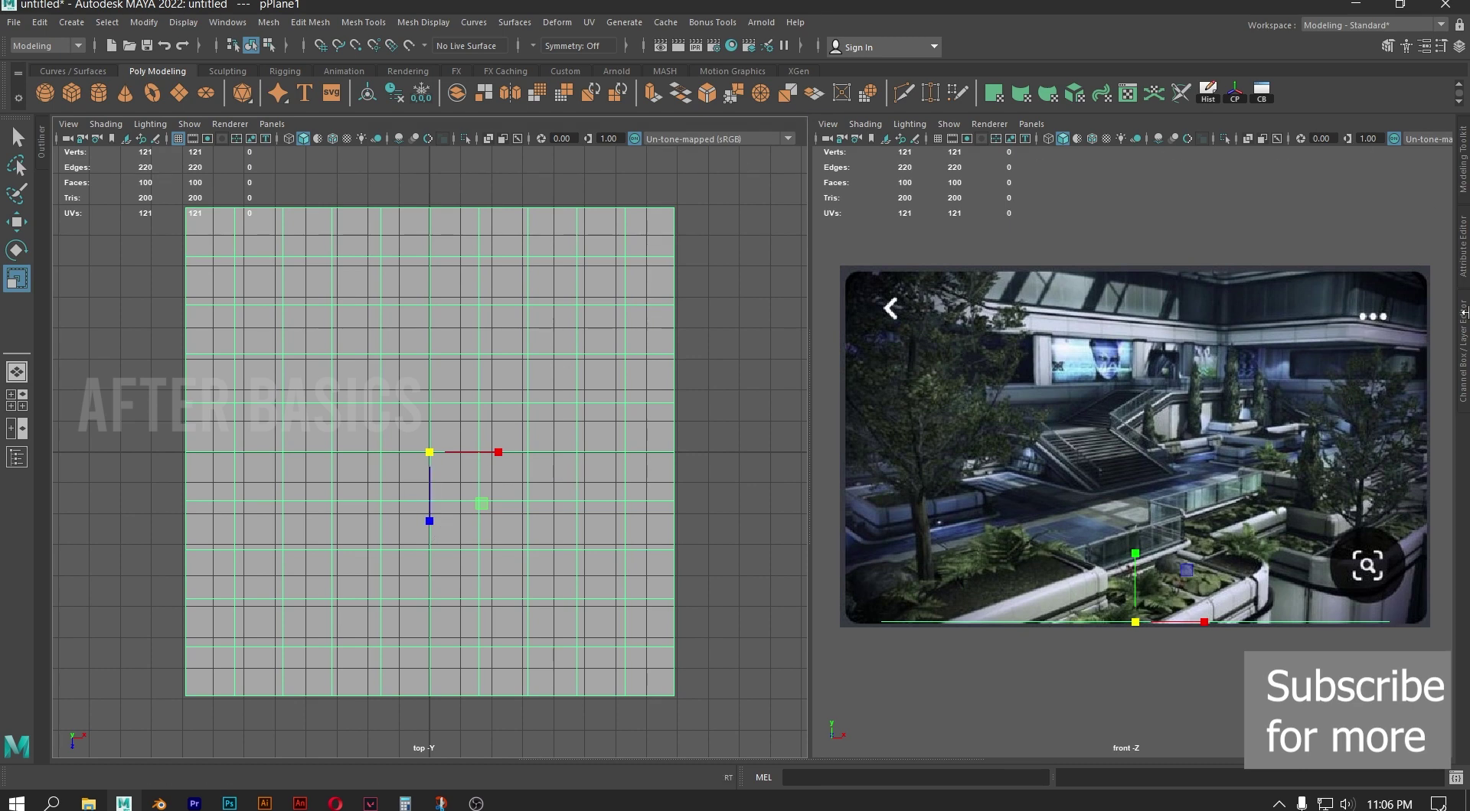
pyautogui.click(1465, 358)
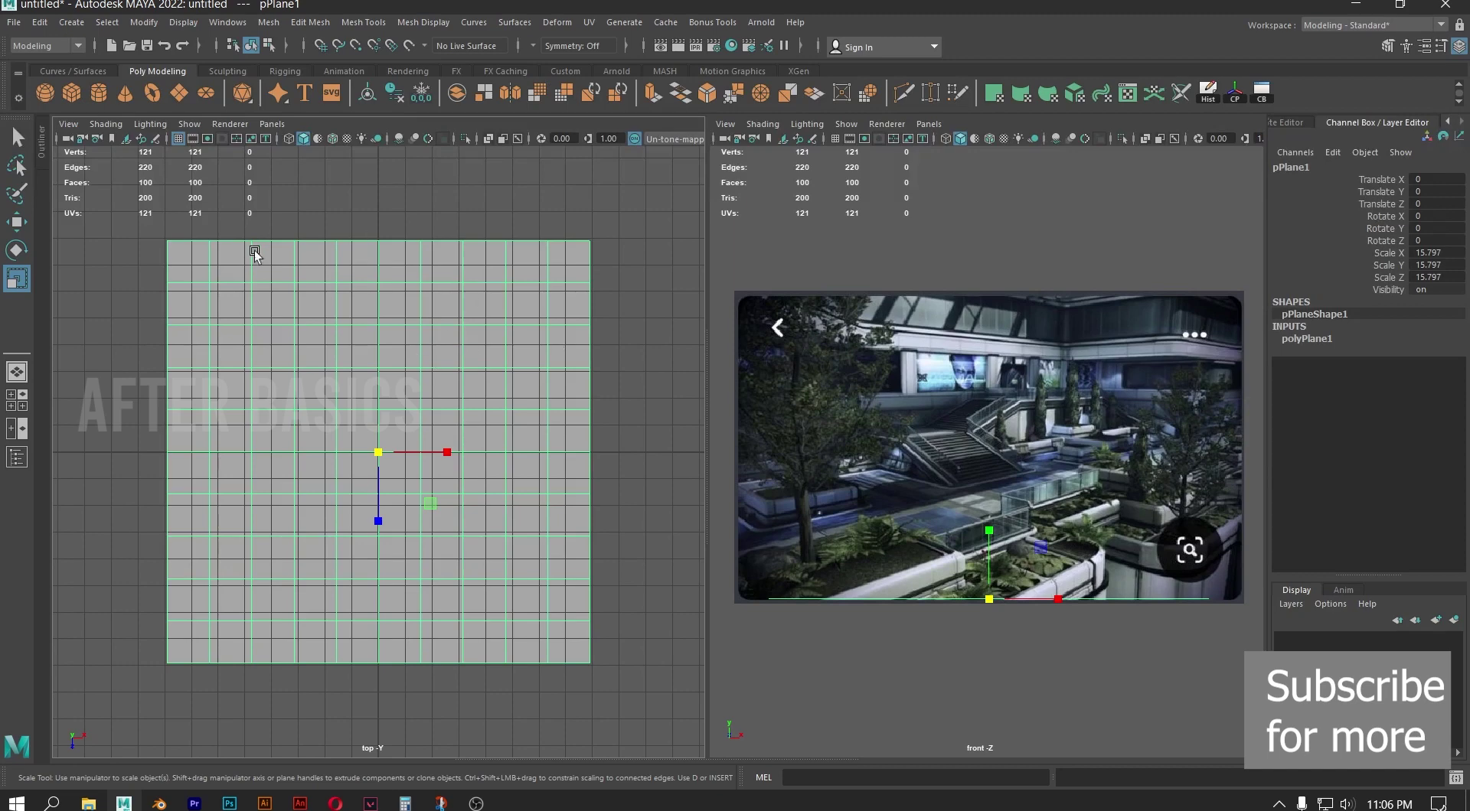
# Hide the top view's grid and set the plane's width and height subdivisions to 1
pyautogui.click(178, 139)
pyautogui.click(1313, 339)
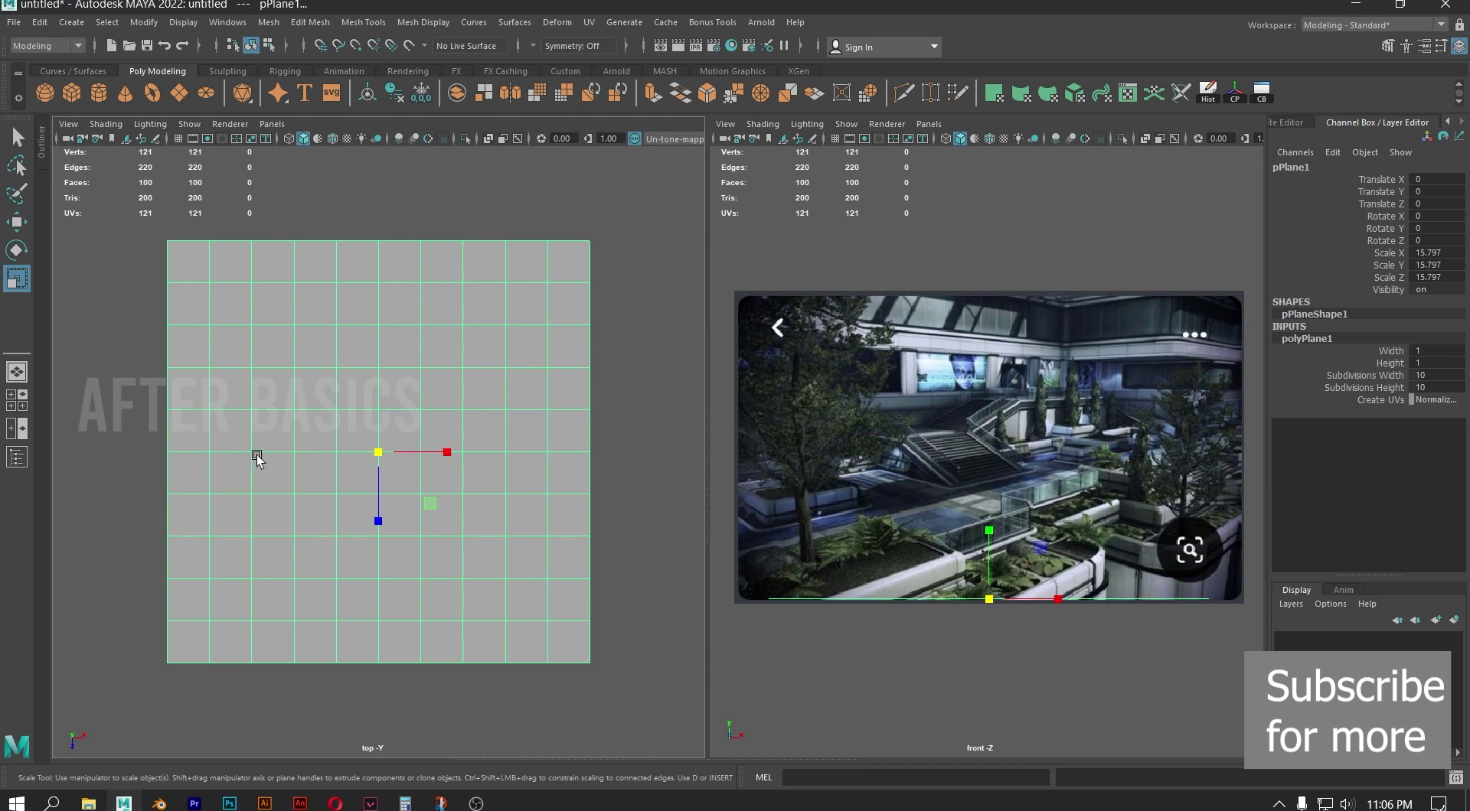
pyautogui.click(1453, 375)
pyautogui.write('1')
pyautogui.click(1459, 388)
pyautogui.write('1')
pyautogui.press('Return')
pyautogui.click(679, 381)
# Stretch the plane to about 39 in X and 68 in Z, and enlarge the resulting rectangle uniformly
pyautogui.scroll(-6, 461, 383)
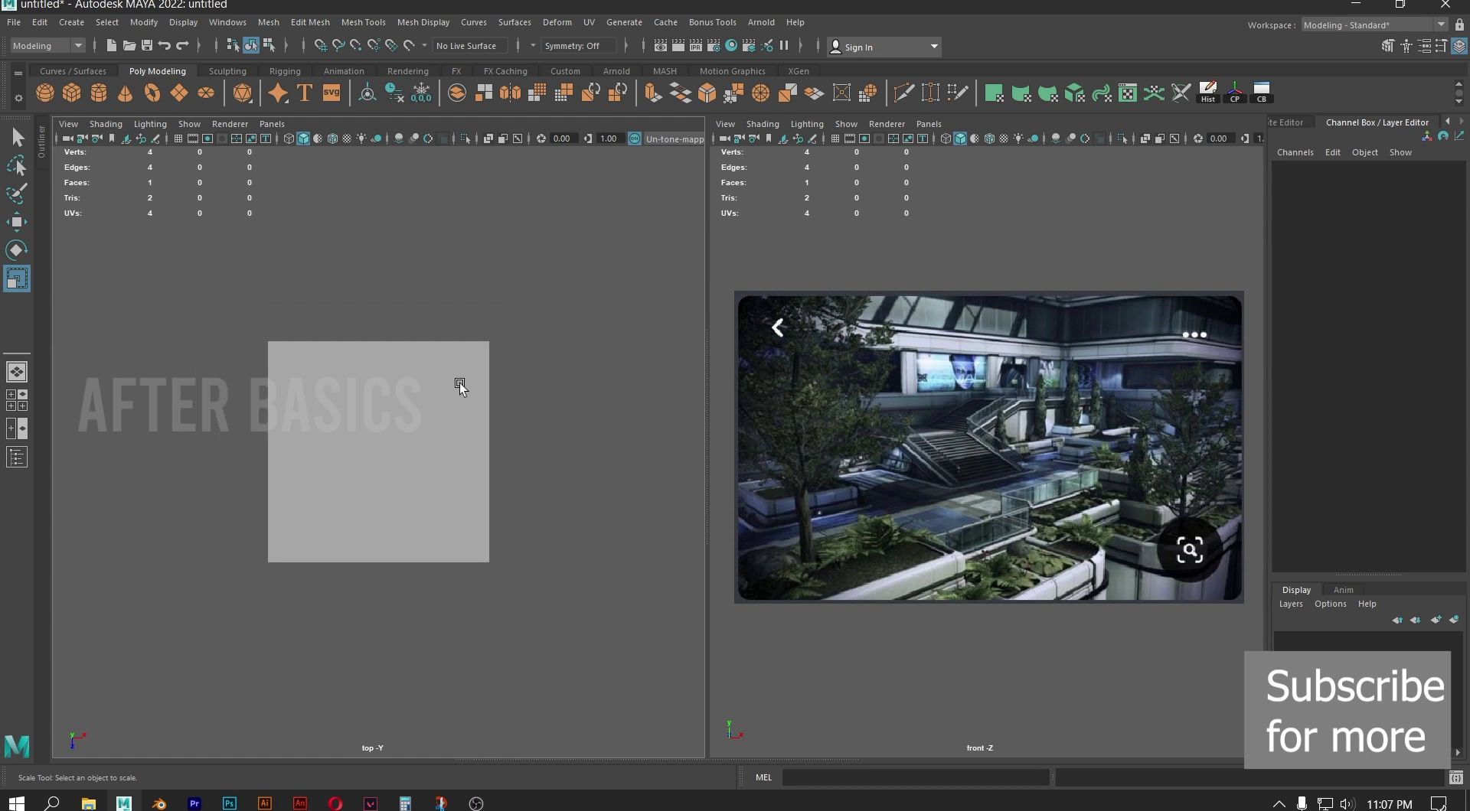
pyautogui.click(403, 431)
pyautogui.moveTo(378, 452); pyautogui.dragTo(370, 623)
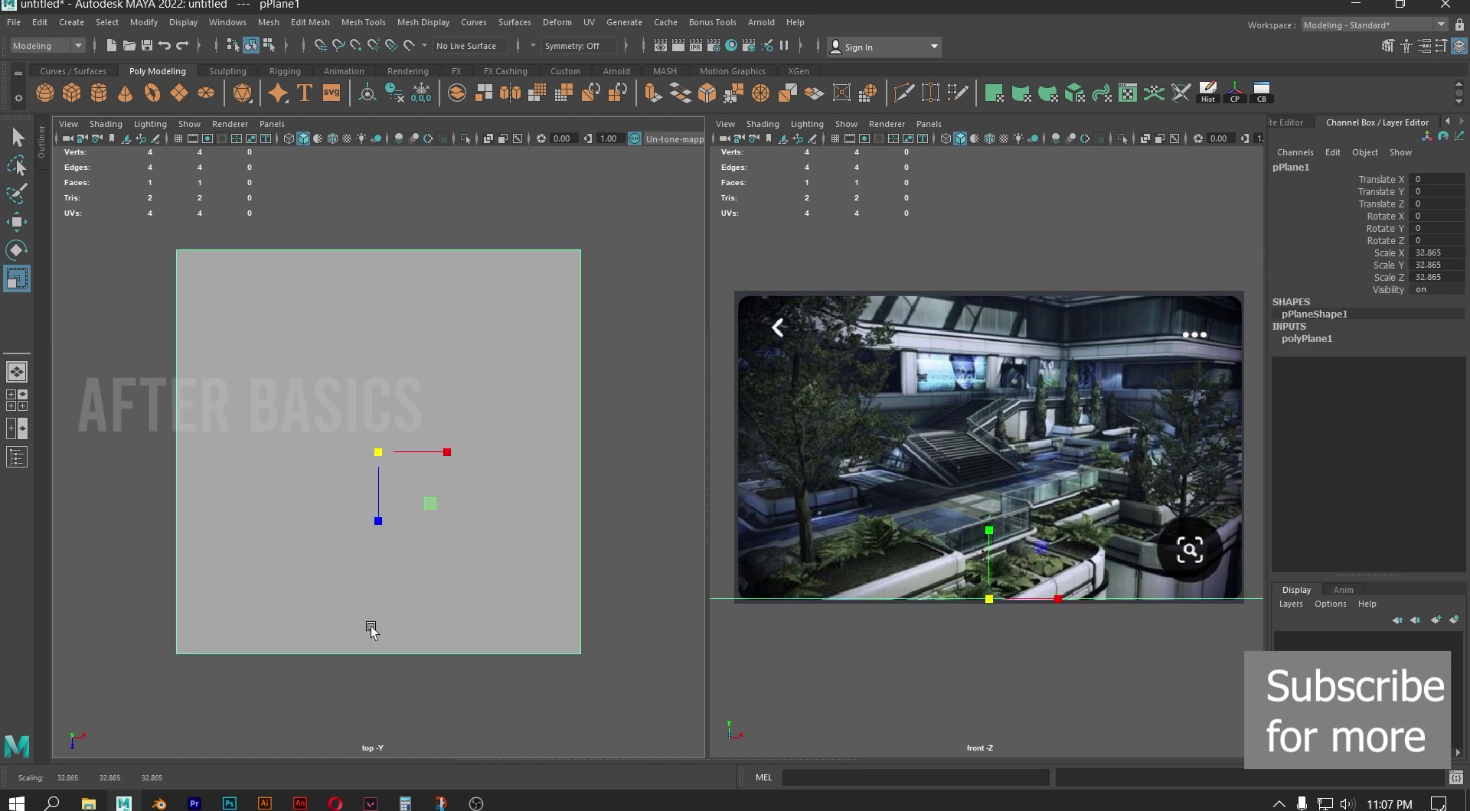
pyautogui.moveTo(372, 514); pyautogui.dragTo(383, 591)
pyautogui.scroll(-3, 436, 449)
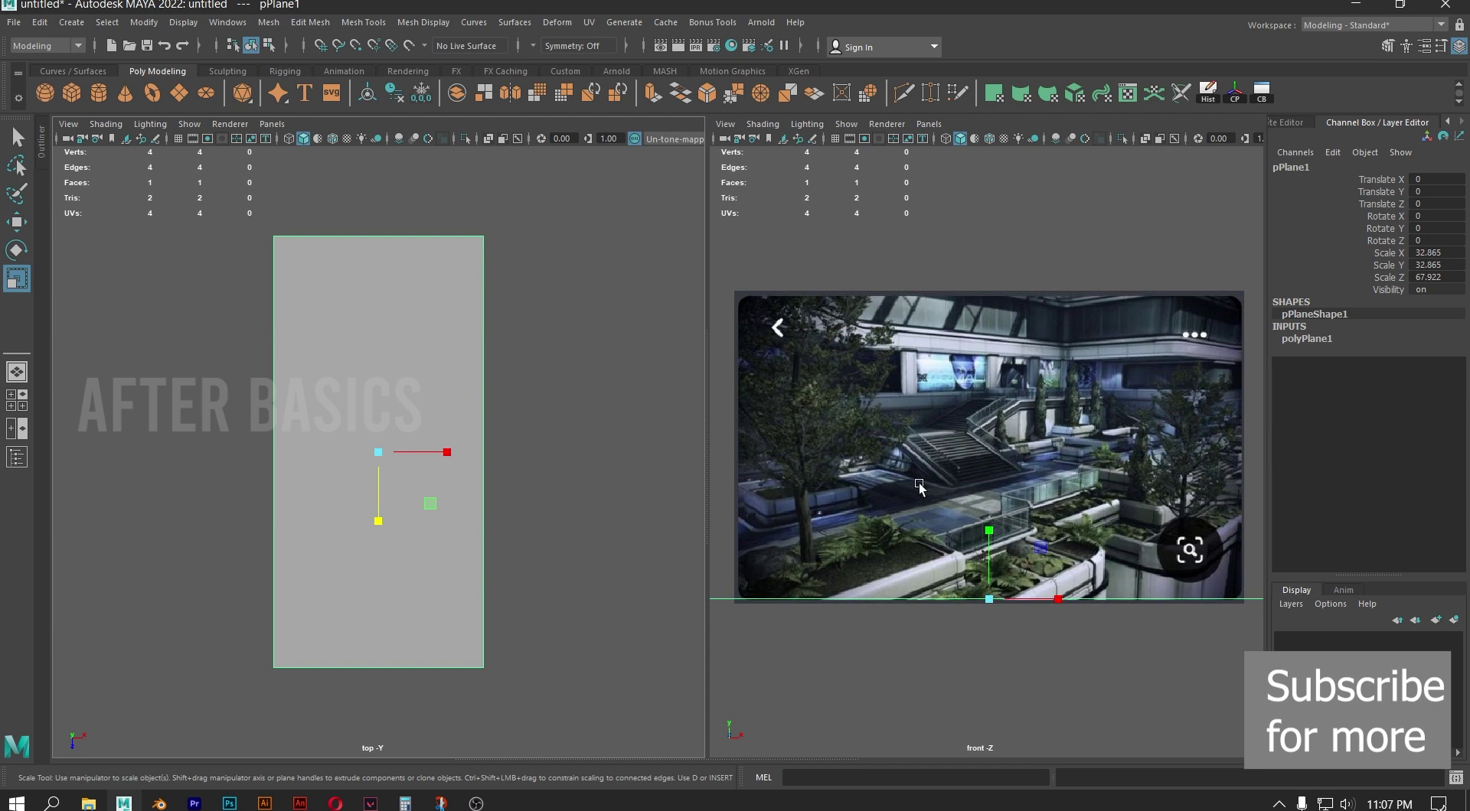
pyautogui.moveTo(447, 453); pyautogui.dragTo(466, 453)
pyautogui.scroll(-8, 465, 453)
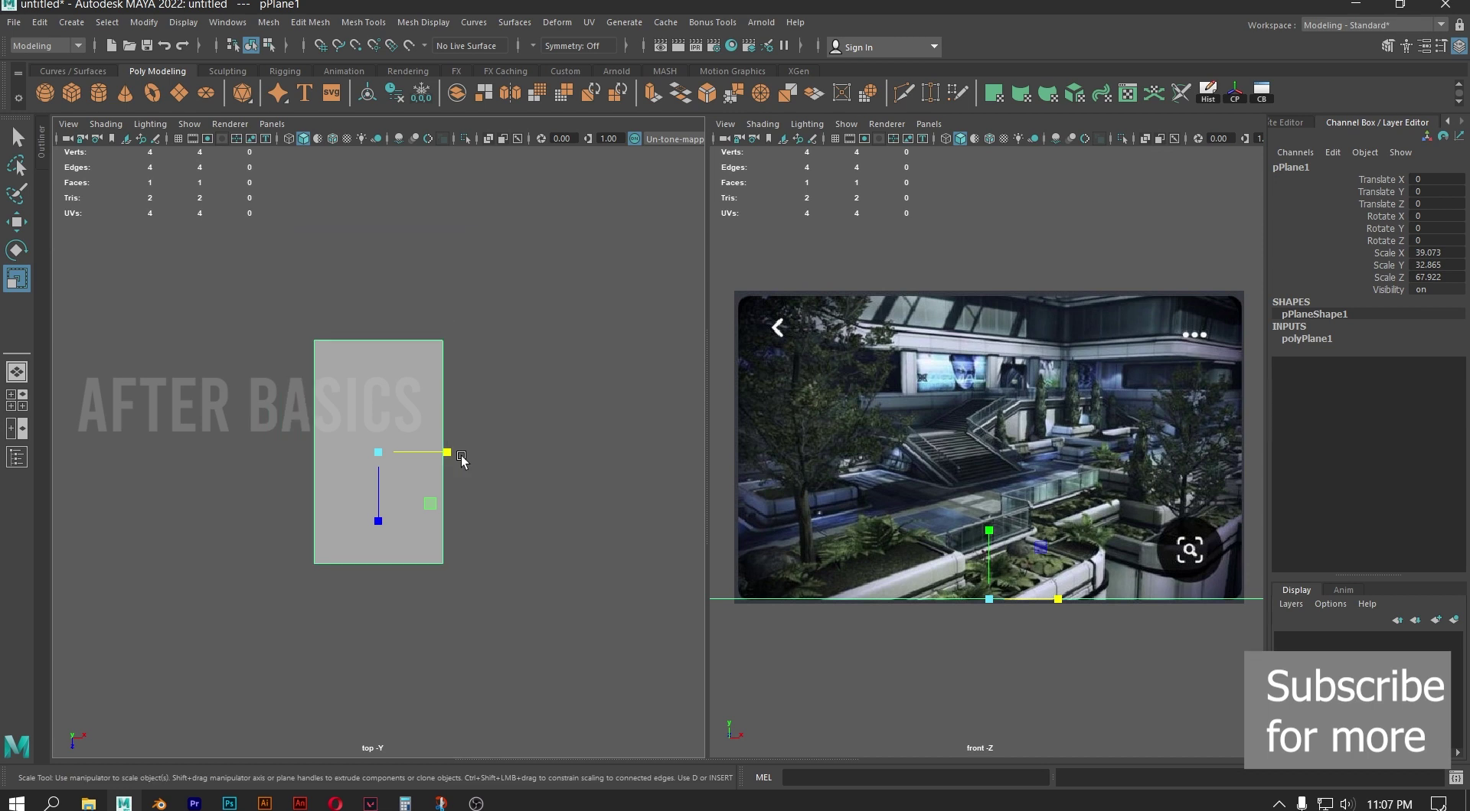
pyautogui.moveTo(369, 460); pyautogui.dragTo(433, 490)
# Create a polygon cube at the origin as a size reference for the floor plane
pyautogui.click(72, 93)
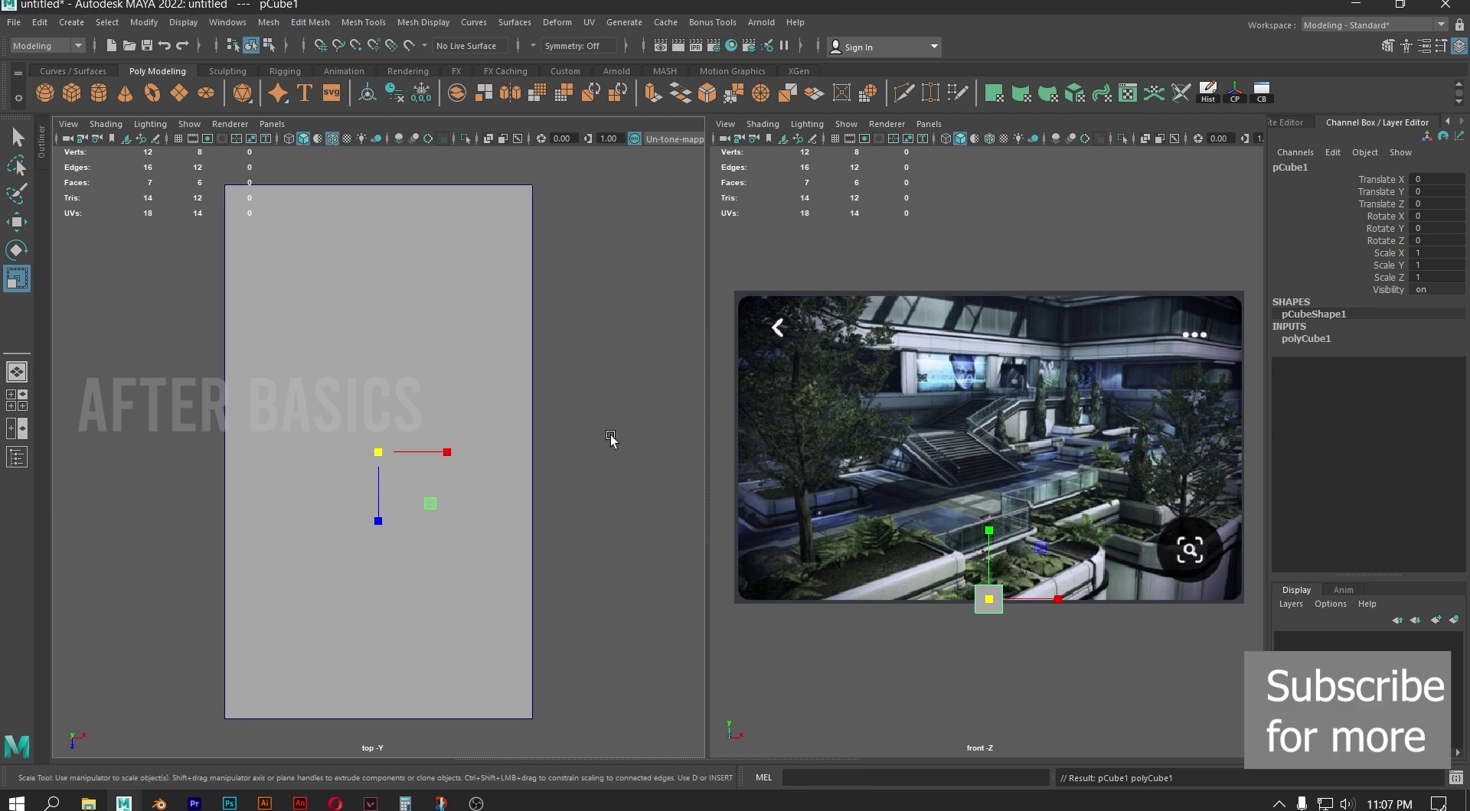
pyautogui.press('space')
pyautogui.press('space')
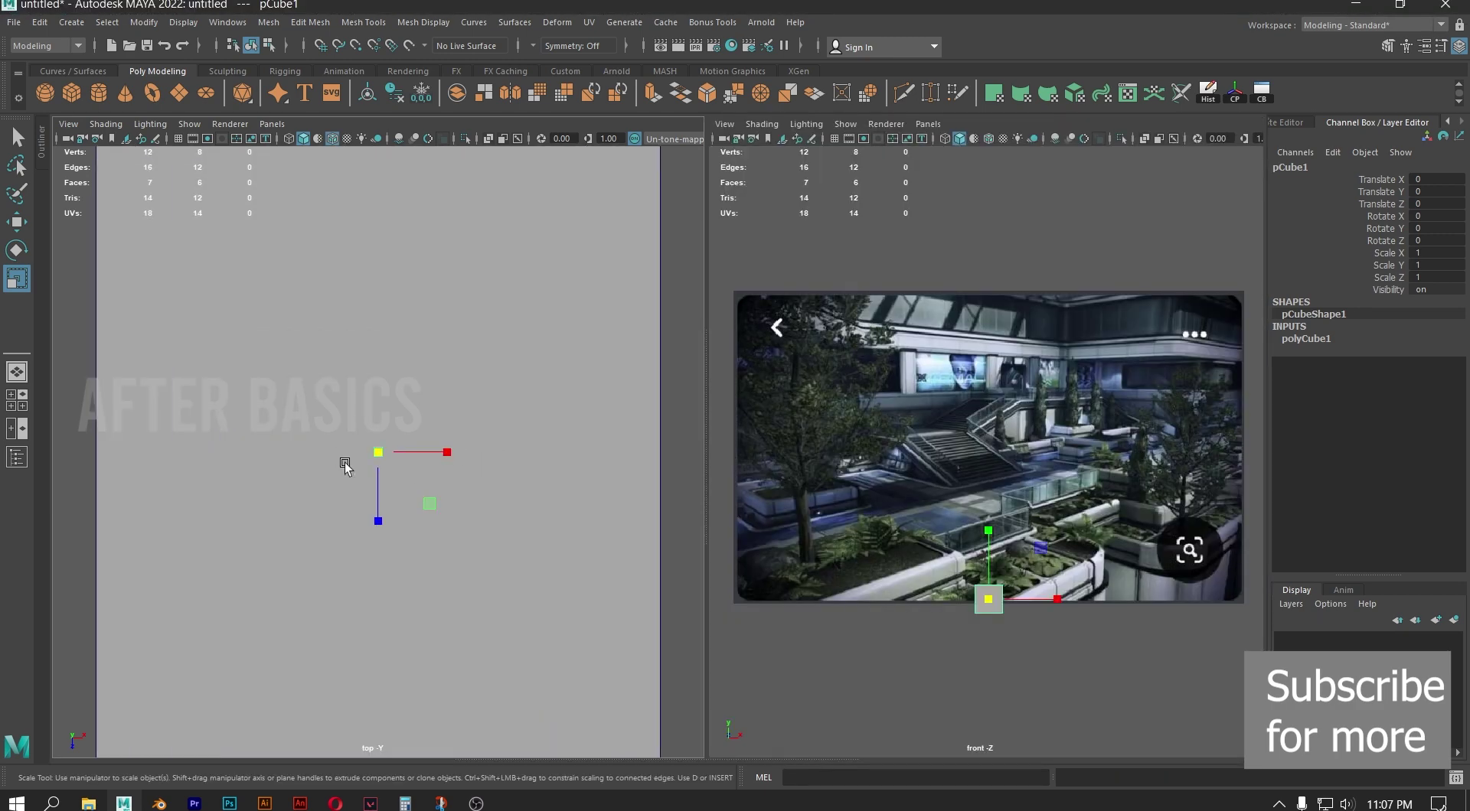
pyautogui.scroll(-7, 389, 448)
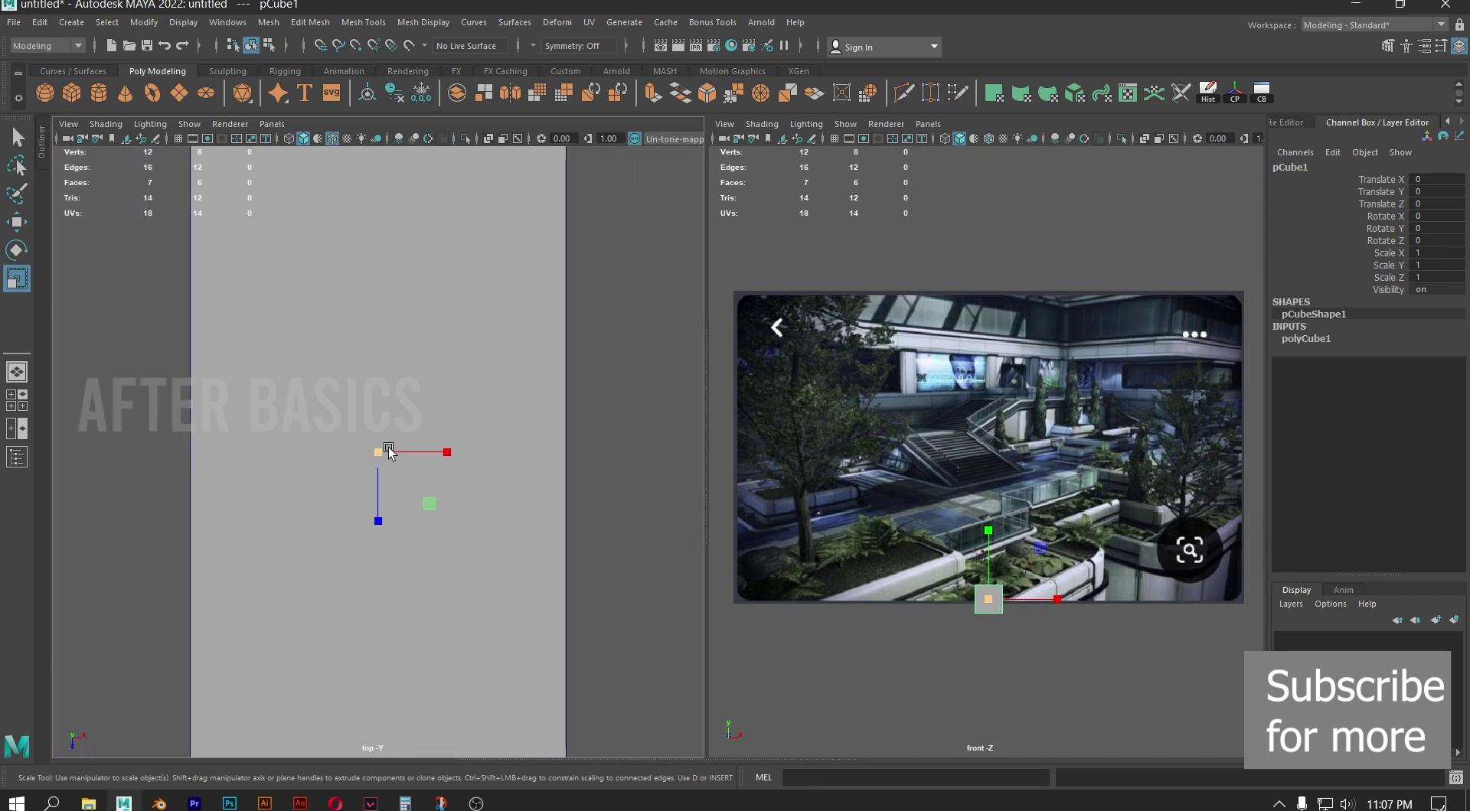
# Scale the floor plane down uniformly to about 19.7 in X, 16.6 in Y and 34.3 in Z
pyautogui.click(468, 357)
pyautogui.scroll(-2, 285, 413)
pyautogui.moveTo(383, 453); pyautogui.dragTo(242, 388)
pyautogui.press('f')
pyautogui.moveTo(379, 452); pyautogui.dragTo(247, 388)
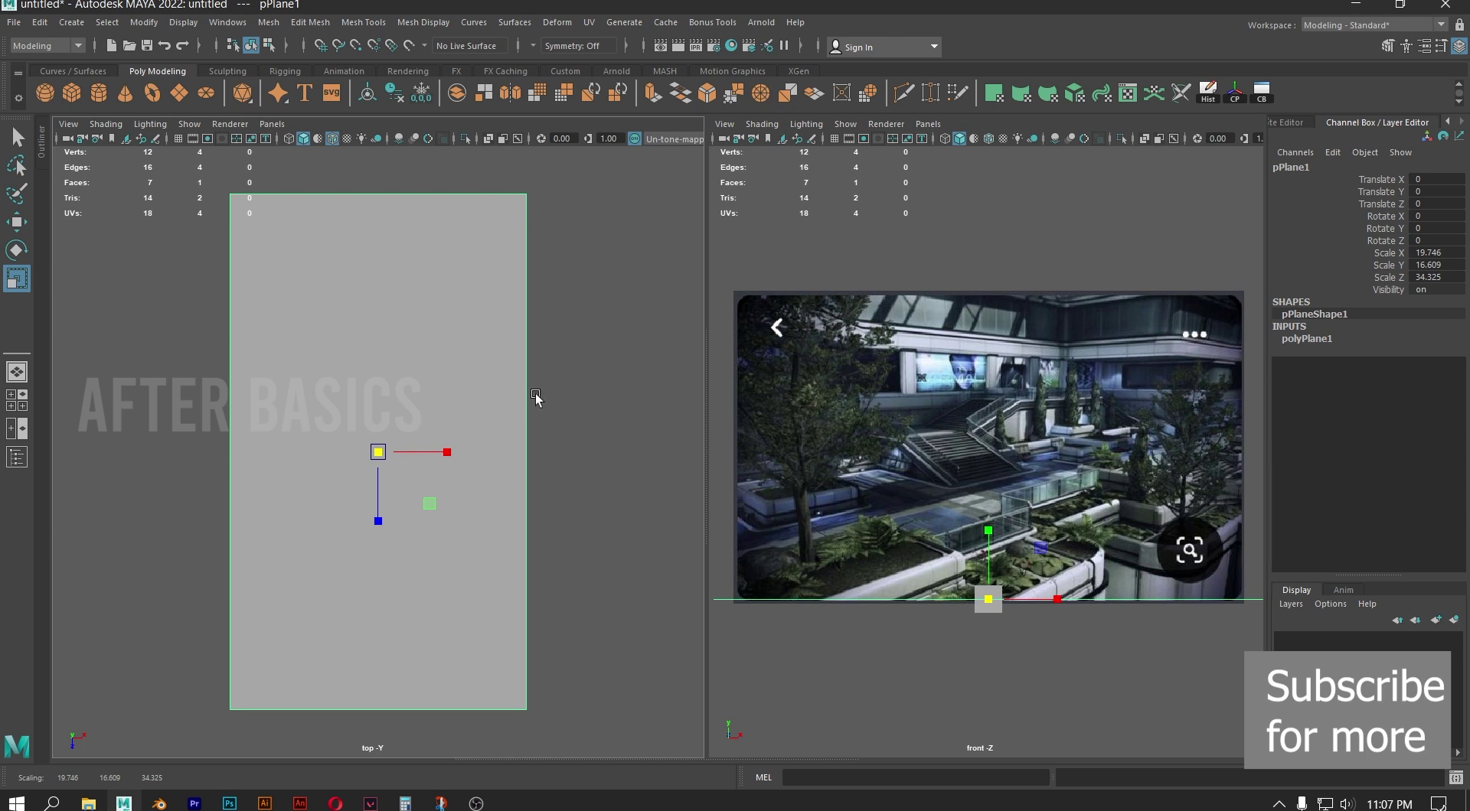
pyautogui.click(621, 394)
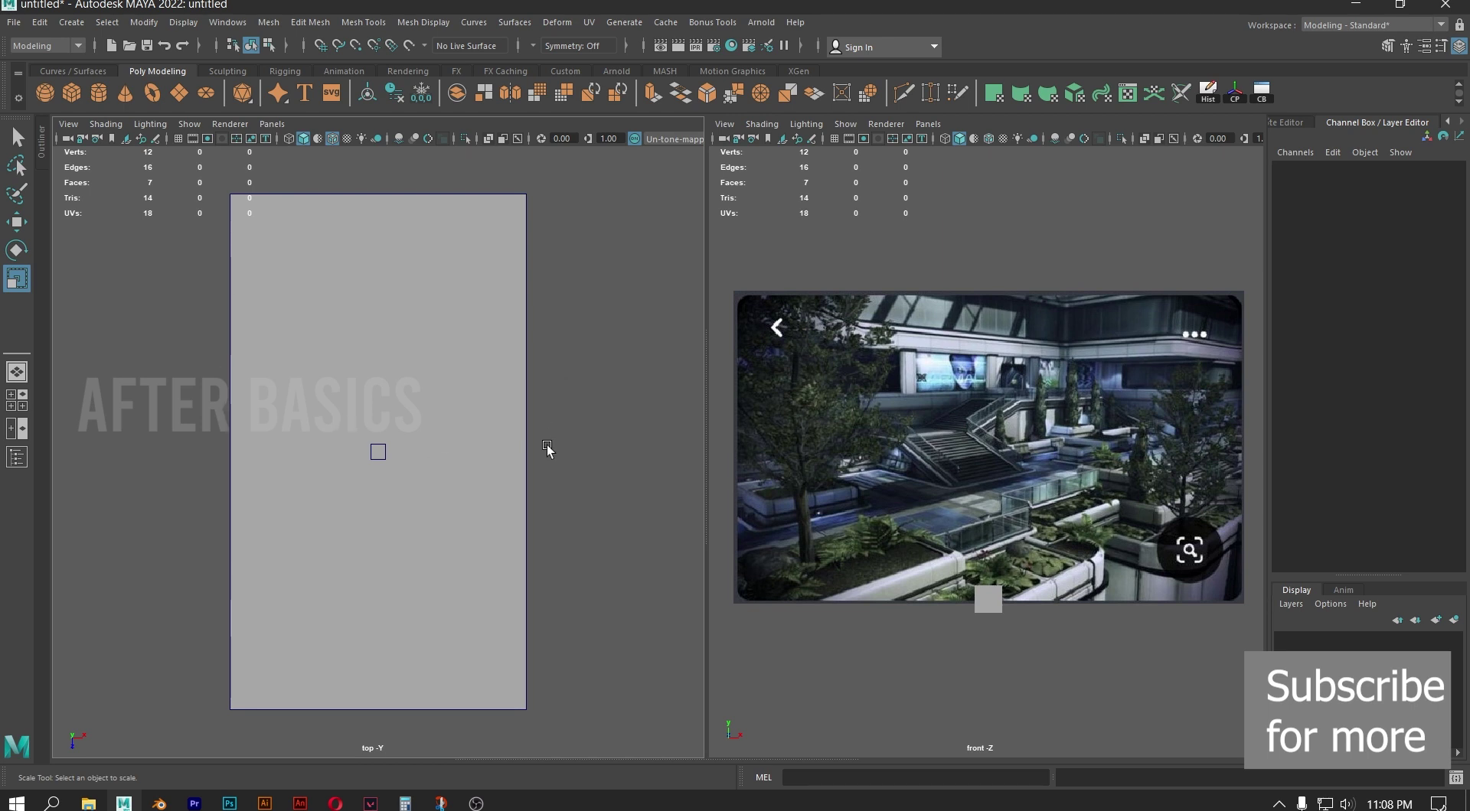
# Raise the cube to about 3.05 in Y and move it to the plane's near-left corner at about X -9.9, Z 16.6
pyautogui.click(315, 406)
pyautogui.click(435, 381)
pyautogui.click(298, 403)
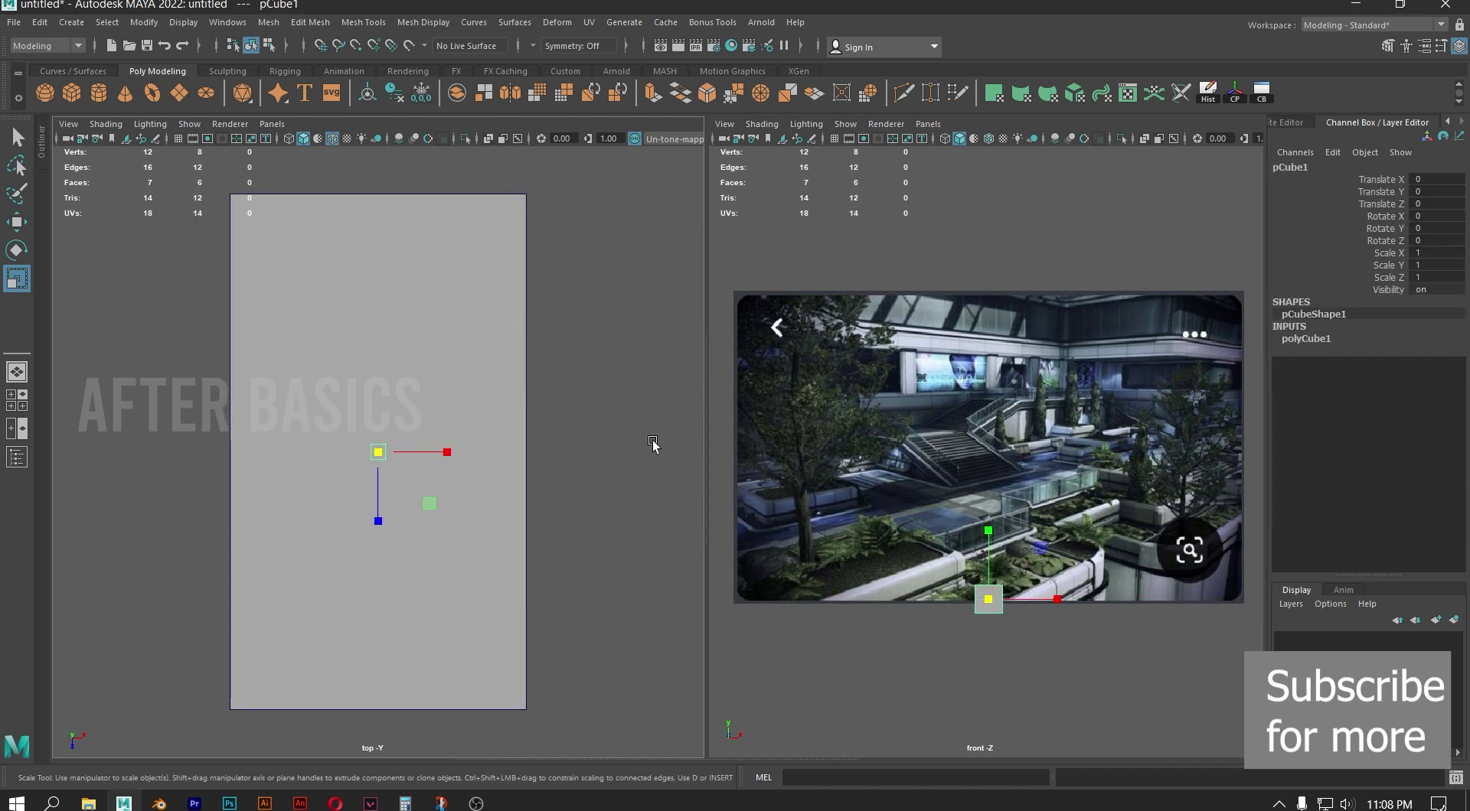
pyautogui.press('w')
pyautogui.moveTo(976, 528); pyautogui.dragTo(973, 442)
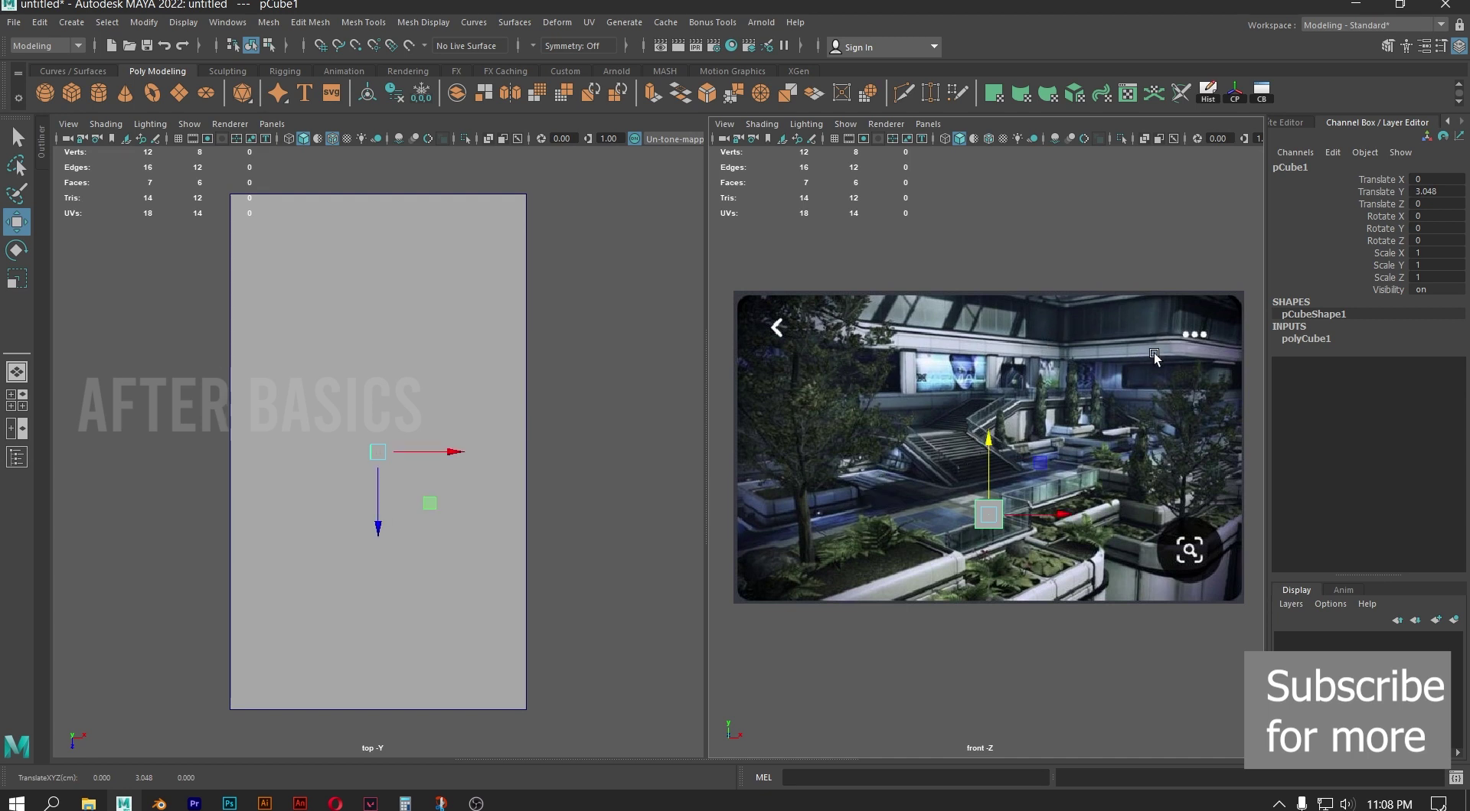
pyautogui.moveTo(377, 458); pyautogui.dragTo(147, 612)
pyautogui.keyDown('alt'); pyautogui.moveTo(201, 523); pyautogui.dragTo(285, 434, button='middle'); pyautogui.keyUp('alt')
# Move the cube's left-side vertices outward along X to widen it beyond the plane's left edge
pyautogui.moveTo(232, 528); pyautogui.dragTo(310, 618)
pyautogui.moveTo(310, 616); pyautogui.dragTo(235, 387, button='right')
pyautogui.moveTo(246, 537); pyautogui.dragTo(310, 649)
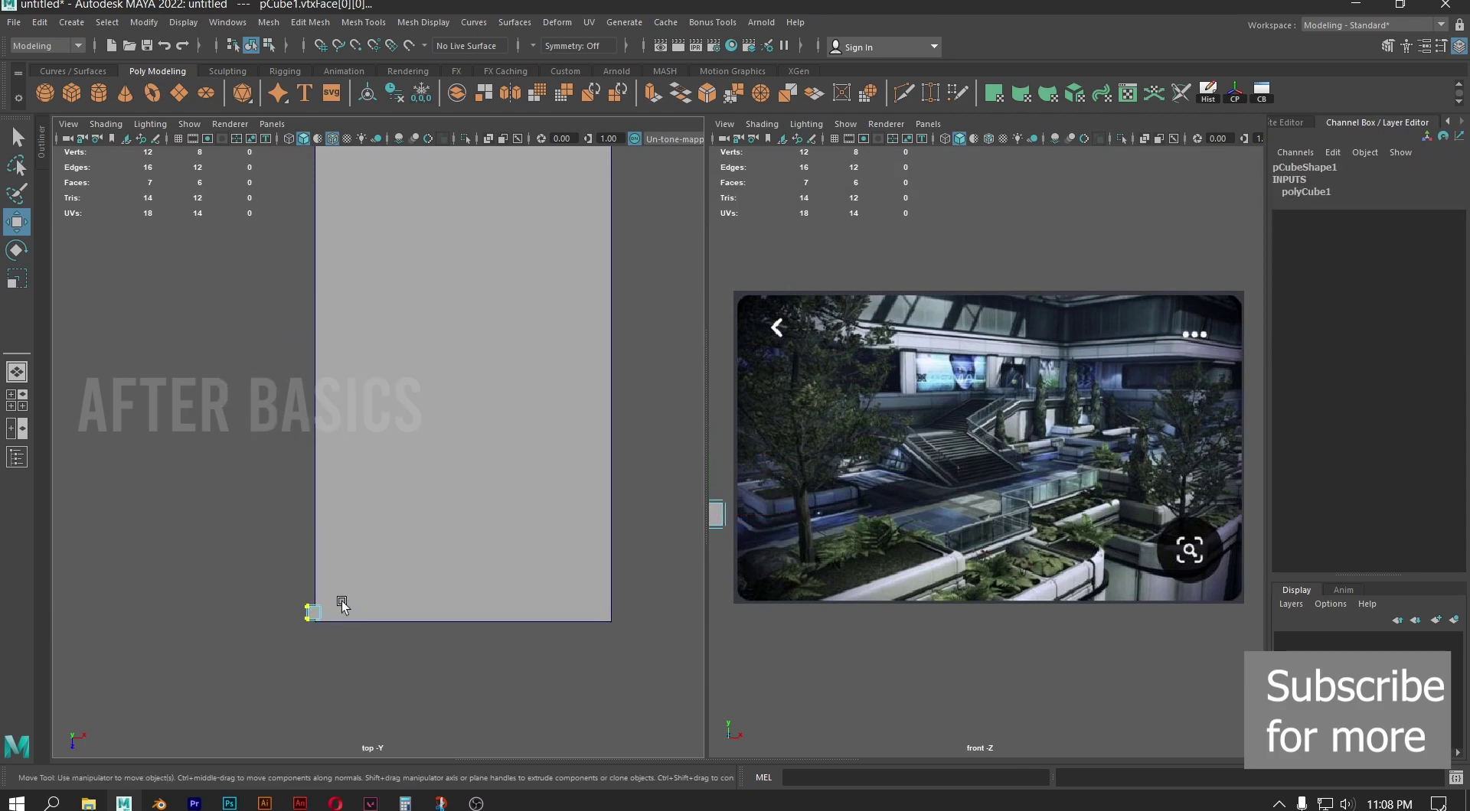
pyautogui.moveTo(310, 607); pyautogui.dragTo(239, 361, button='right')
pyautogui.moveTo(247, 517); pyautogui.dragTo(315, 646)
pyautogui.moveTo(315, 611); pyautogui.dragTo(242, 386, button='right')
pyautogui.moveTo(257, 508); pyautogui.dragTo(314, 653)
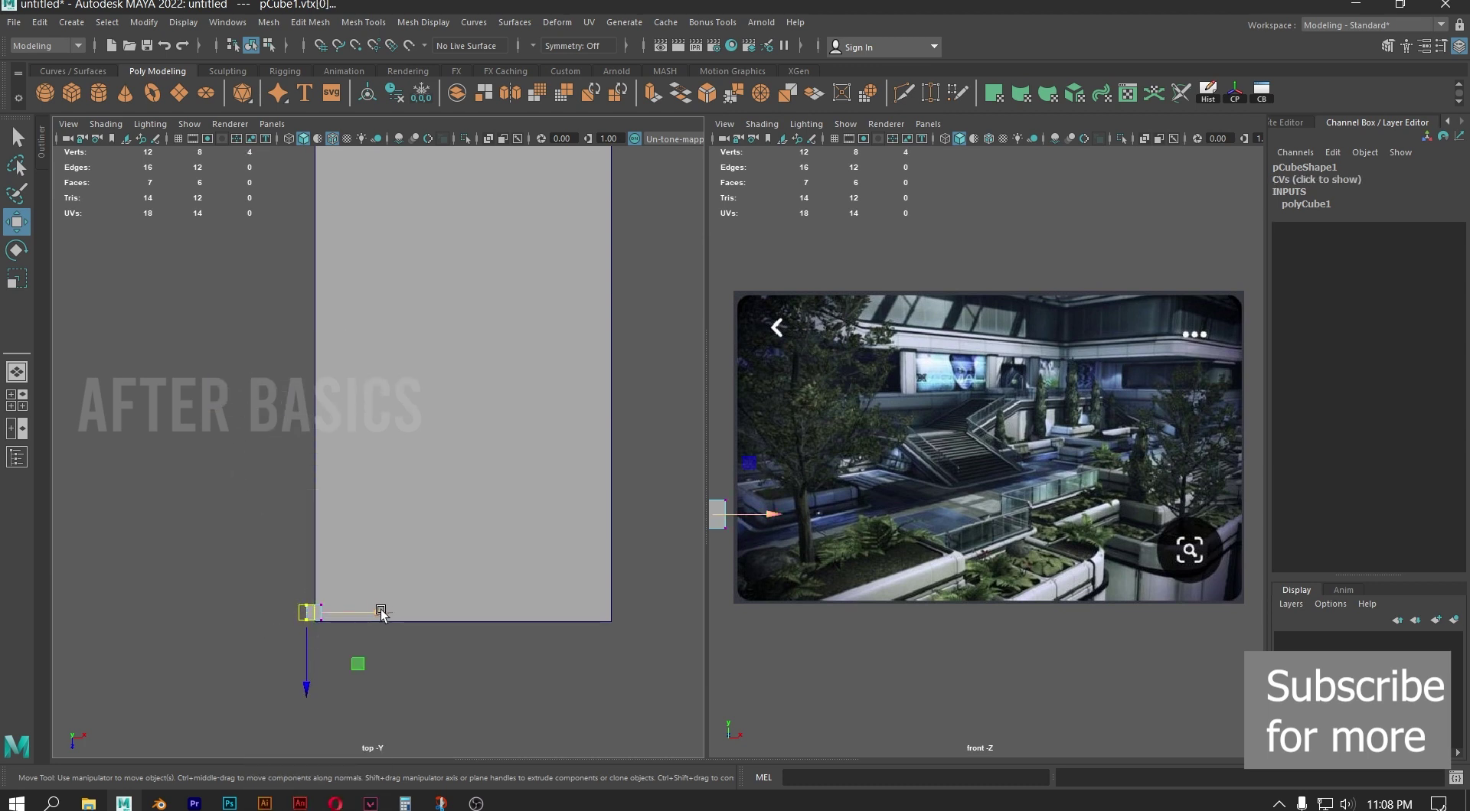
pyautogui.moveTo(381, 612); pyautogui.dragTo(312, 613)
# Move the box's far-end vertices along Z to about -17.2, level with the plane's far edge
pyautogui.moveTo(192, 533); pyautogui.dragTo(361, 608)
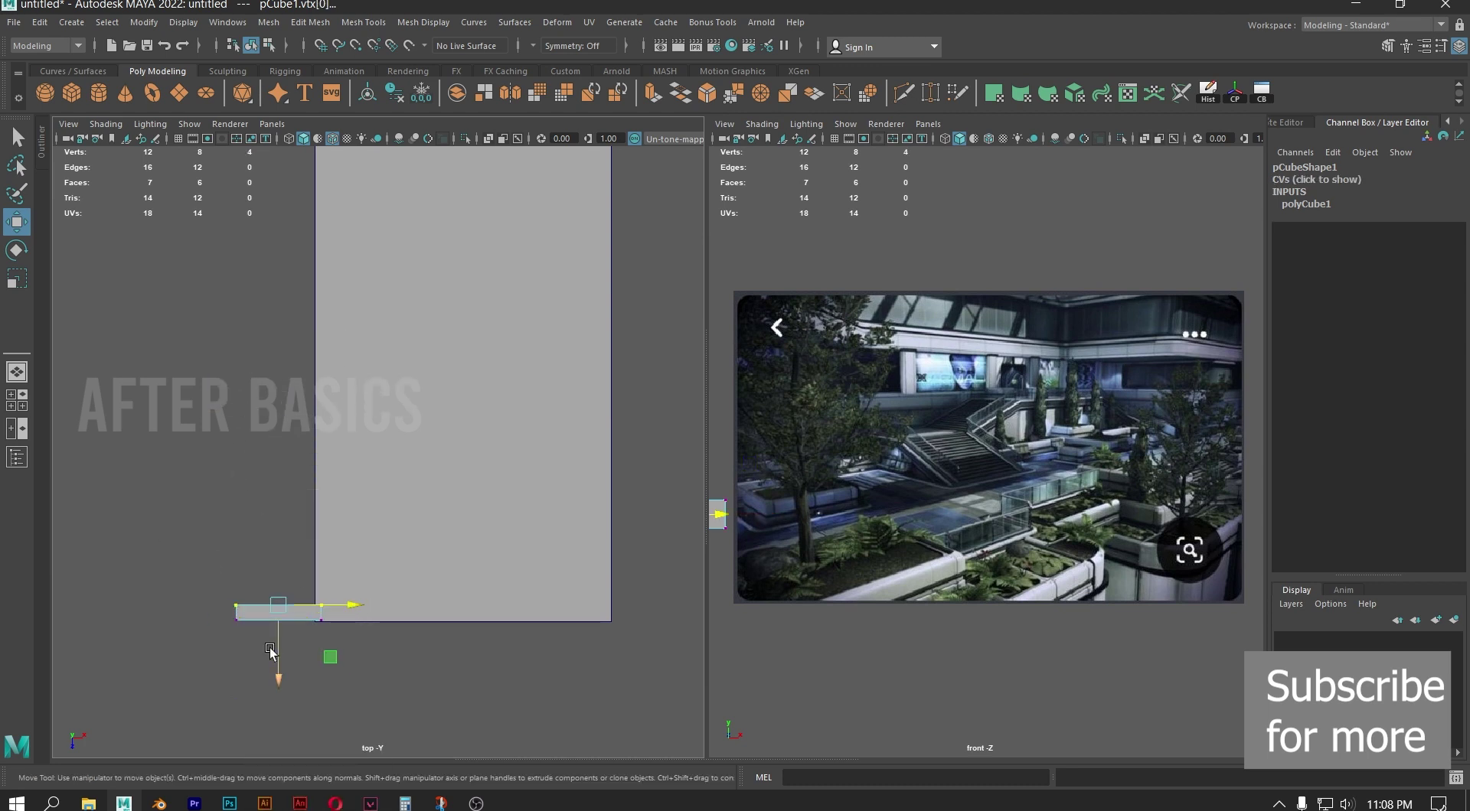
pyautogui.moveTo(279, 684); pyautogui.dragTo(278, 260)
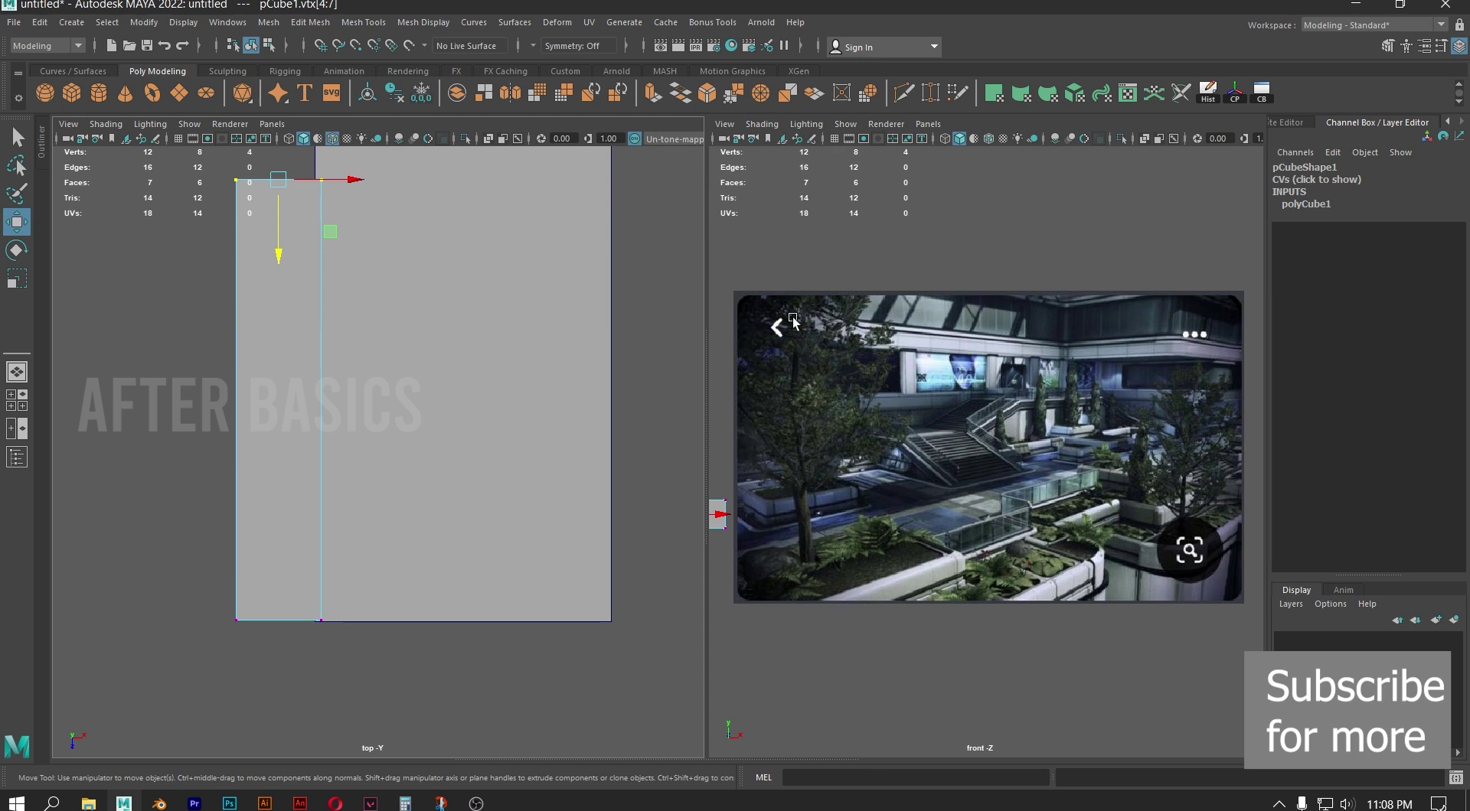
pyautogui.scroll(-2, 505, 327)
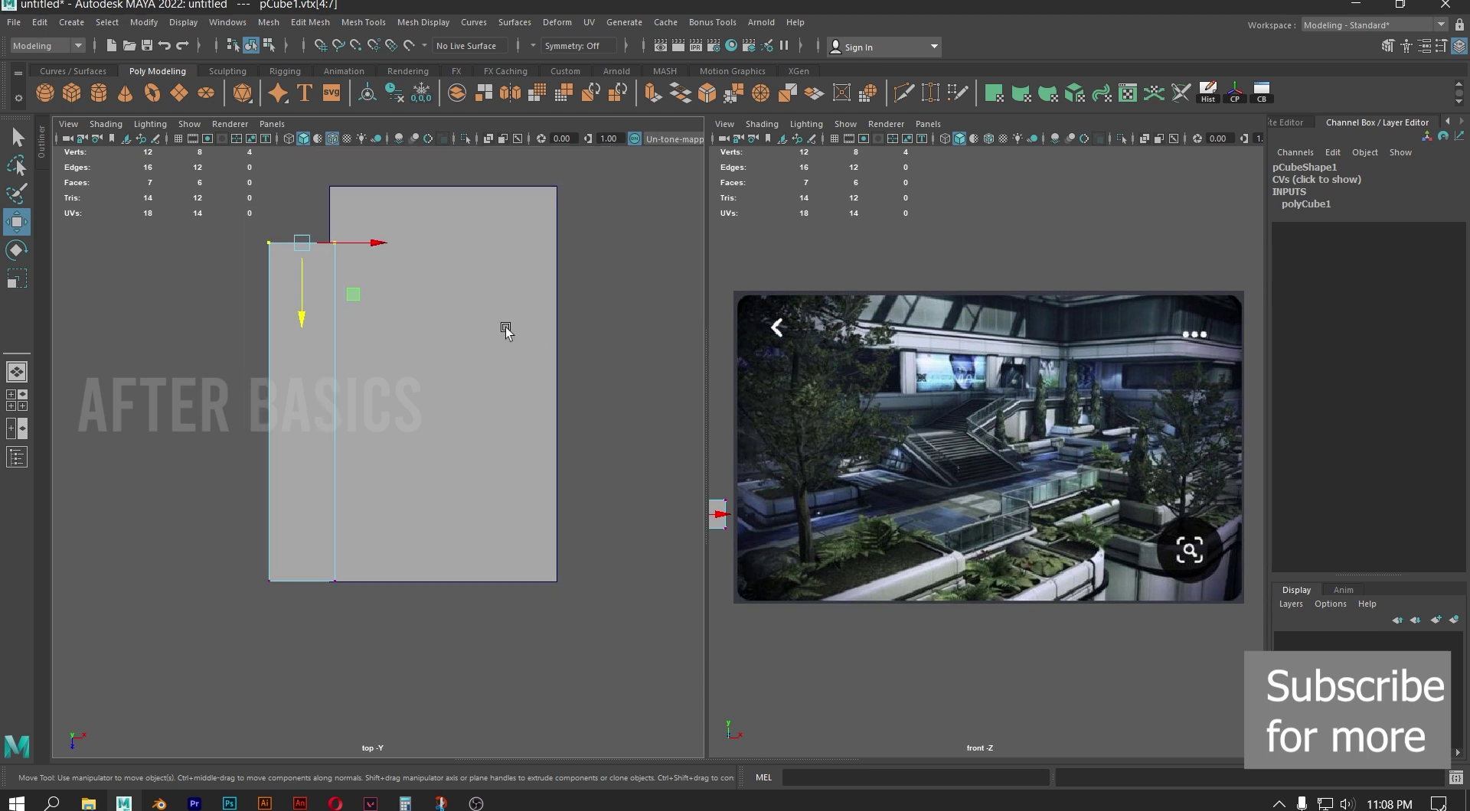
pyautogui.click(305, 272)
pyautogui.moveTo(305, 273); pyautogui.dragTo(298, 267)
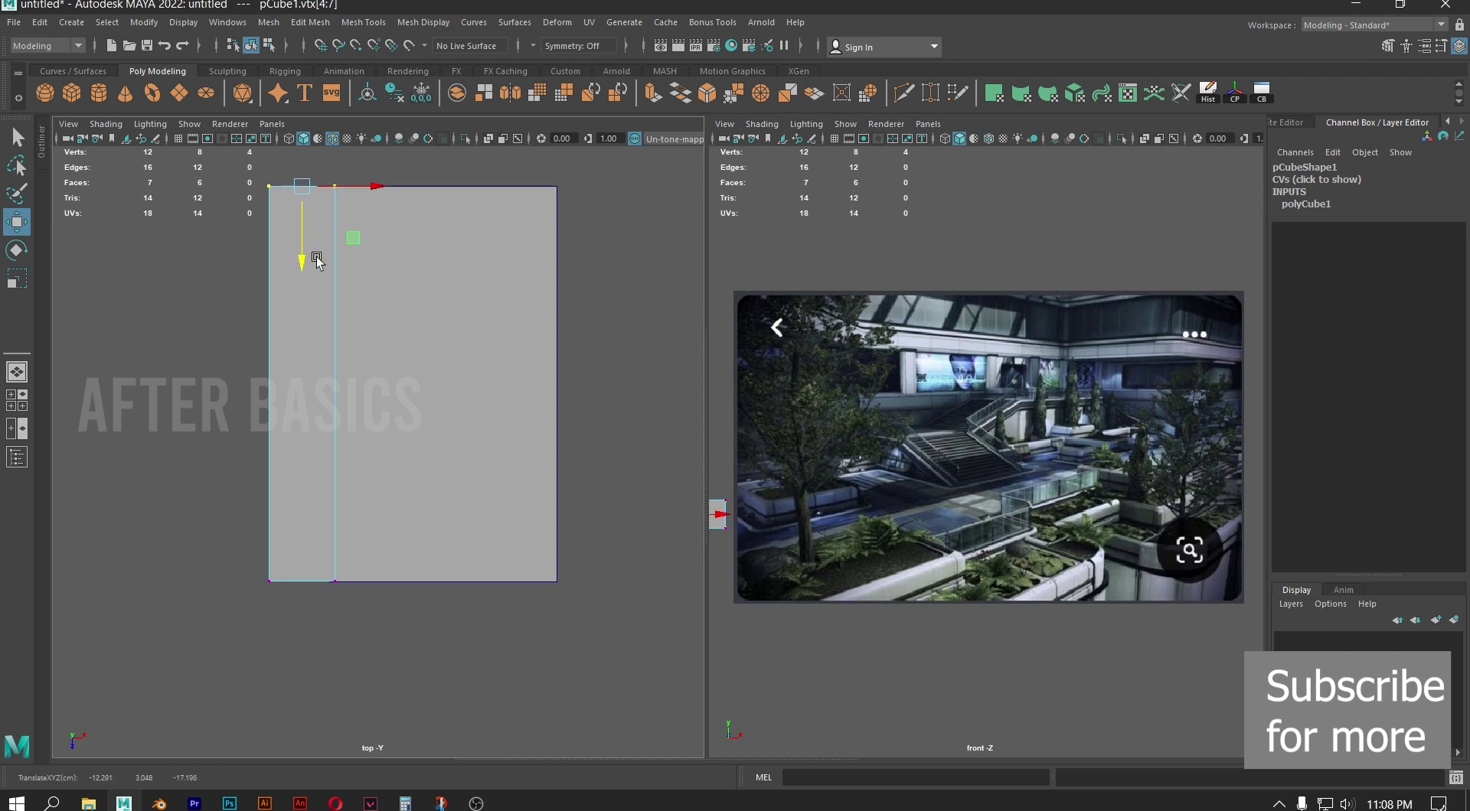
pyautogui.keyDown('alt'); pyautogui.moveTo(436, 235); pyautogui.dragTo(492, 451, button='middle'); pyautogui.keyUp('alt')
pyautogui.scroll(4, 459, 436)
pyautogui.moveTo(419, 364)
pyautogui.keyDown('alt'); pyautogui.mouseDown(button='middle')
pyautogui.moveTo(369, 431)
pyautogui.moveTo(275, 419)
pyautogui.mouseUp(button='middle'); pyautogui.keyUp('alt')
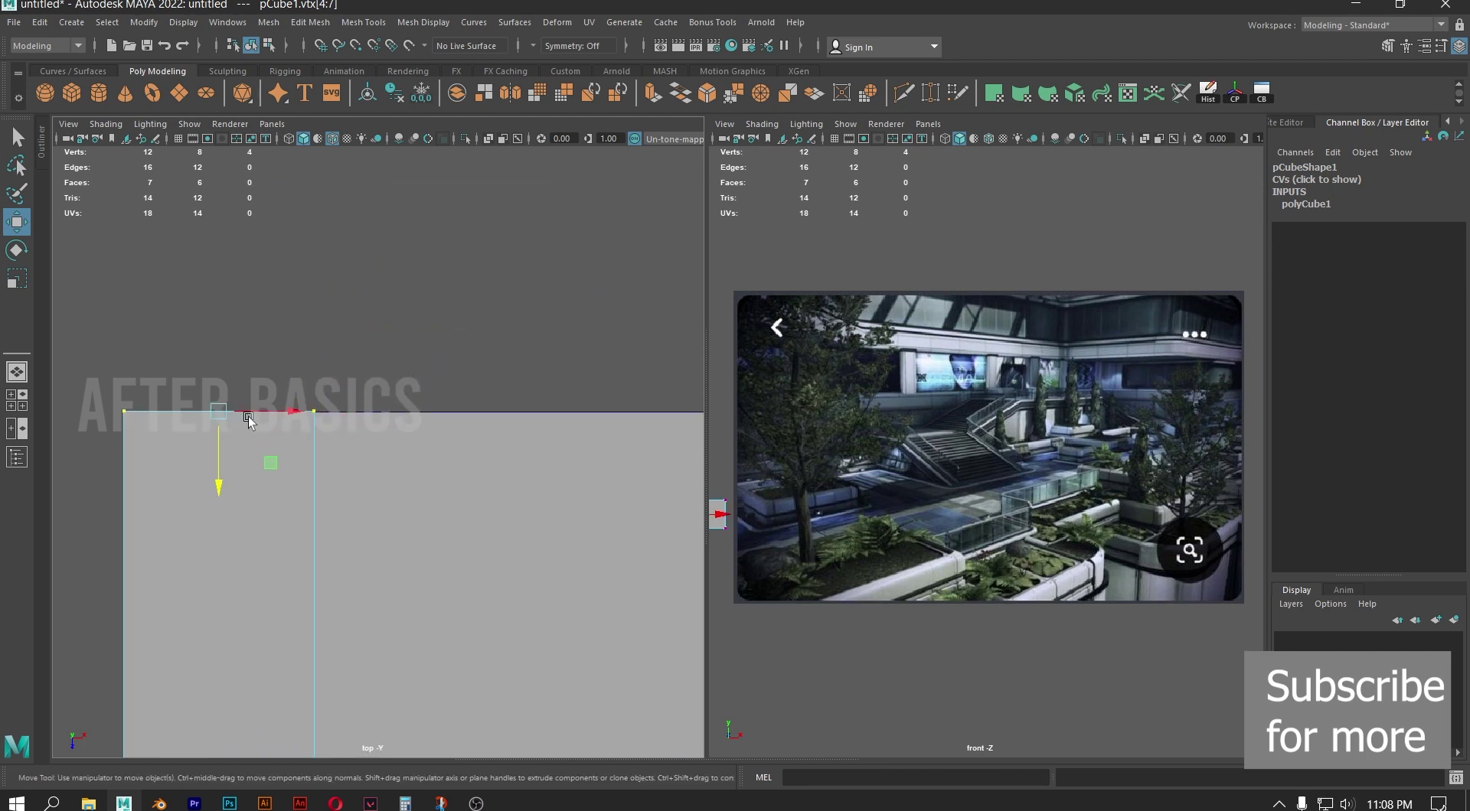
pyautogui.moveTo(268, 335); pyautogui.dragTo(365, 426)
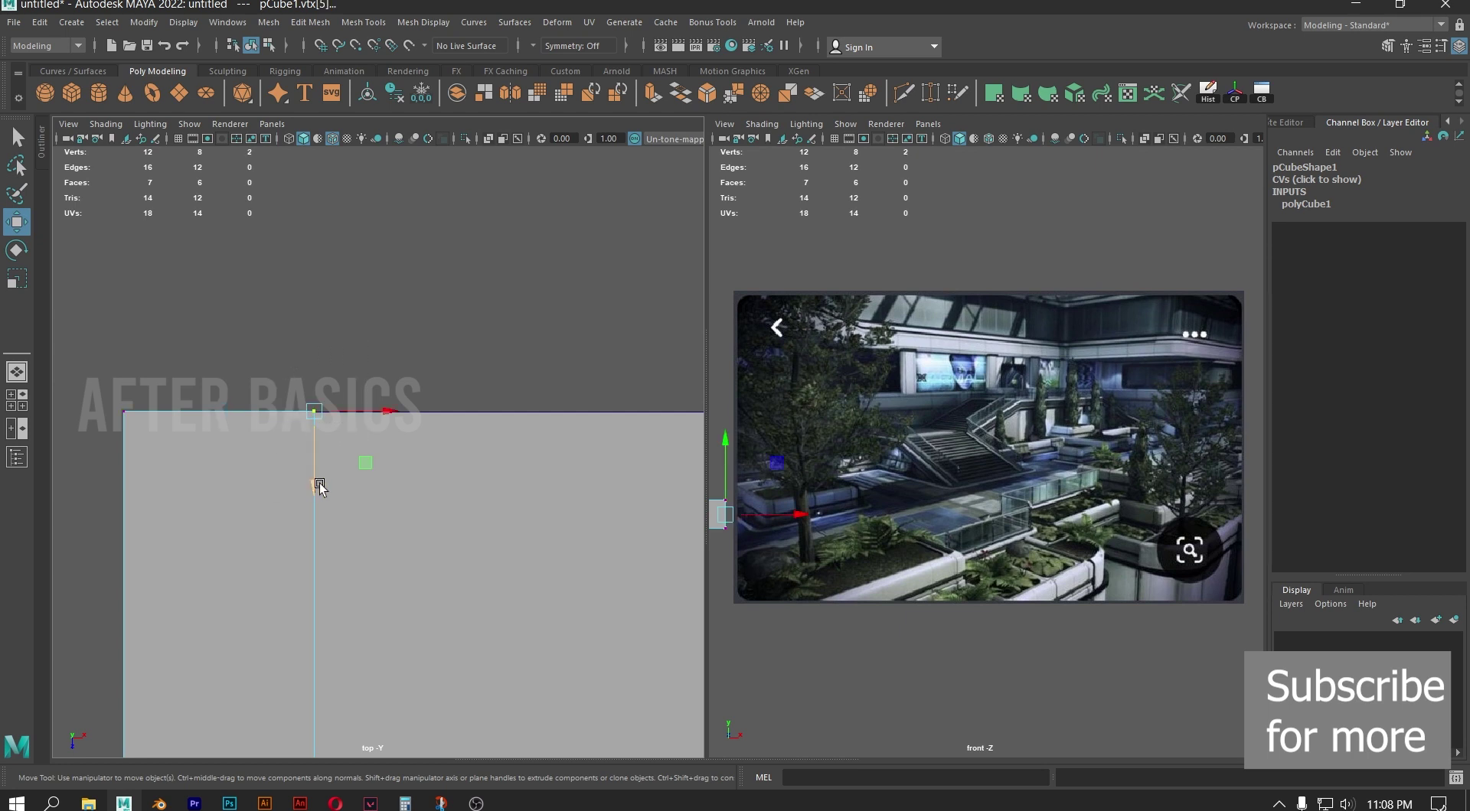
pyautogui.moveTo(315, 486); pyautogui.dragTo(316, 643)
pyautogui.hotkey('ctrl', 'z')
pyautogui.hotkey('ctrl', 'z')
pyautogui.hotkey('ctrl', 'z')
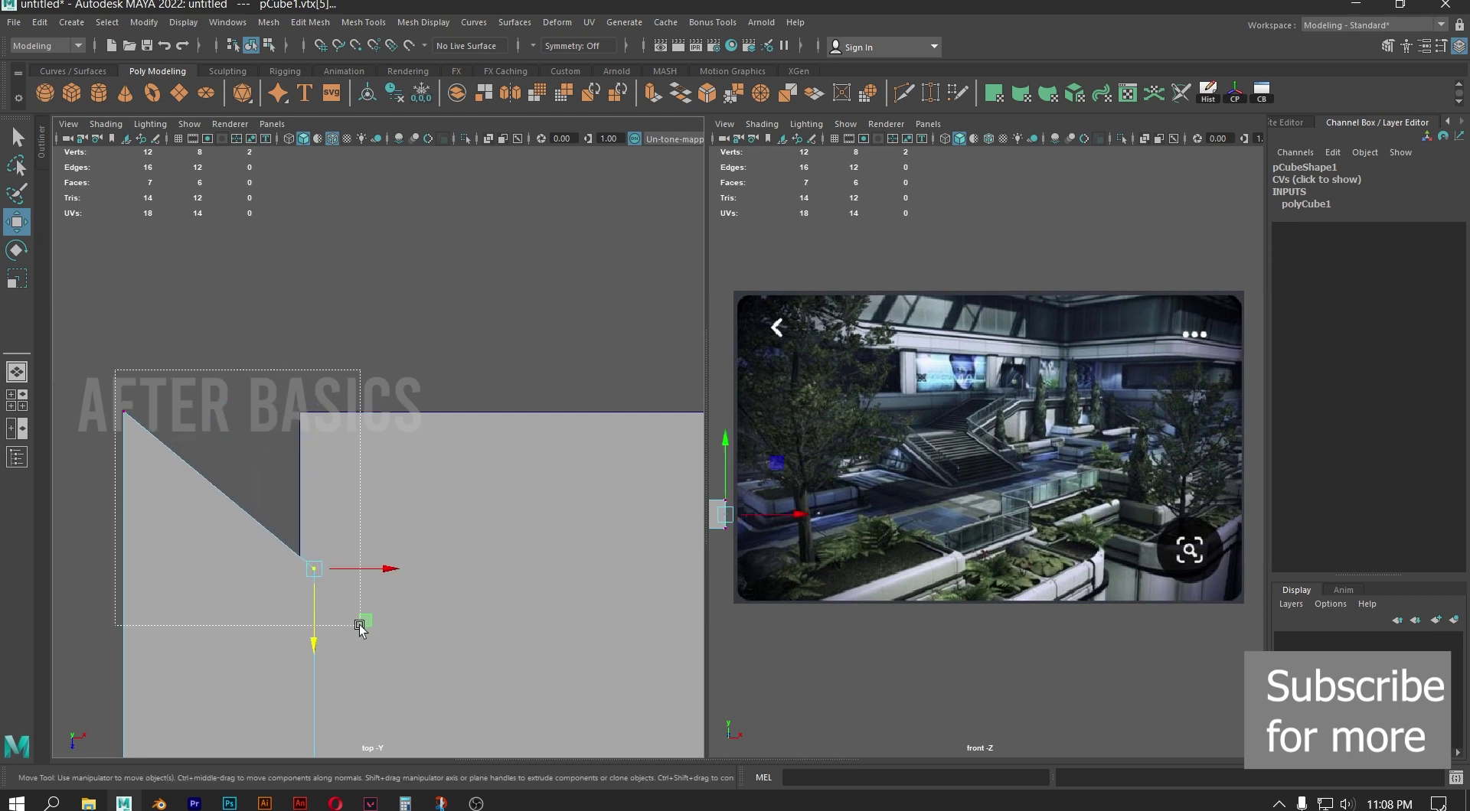
# Extend the long box's far-end vertices along Z past the plane's far edge and return to object selection
pyautogui.scroll(-3, 316, 400)
pyautogui.keyDown('alt'); pyautogui.moveTo(356, 441); pyautogui.dragTo(341, 332, button='middle'); pyautogui.keyUp('alt')
pyautogui.moveTo(275, 382); pyautogui.dragTo(357, 312, button='right')
pyautogui.scroll(-1, 412, 346)
pyautogui.scroll(-1, 413, 351)
pyautogui.keyDown('alt'); pyautogui.moveTo(430, 376); pyautogui.dragTo(414, 293, button='middle'); pyautogui.keyUp('alt')
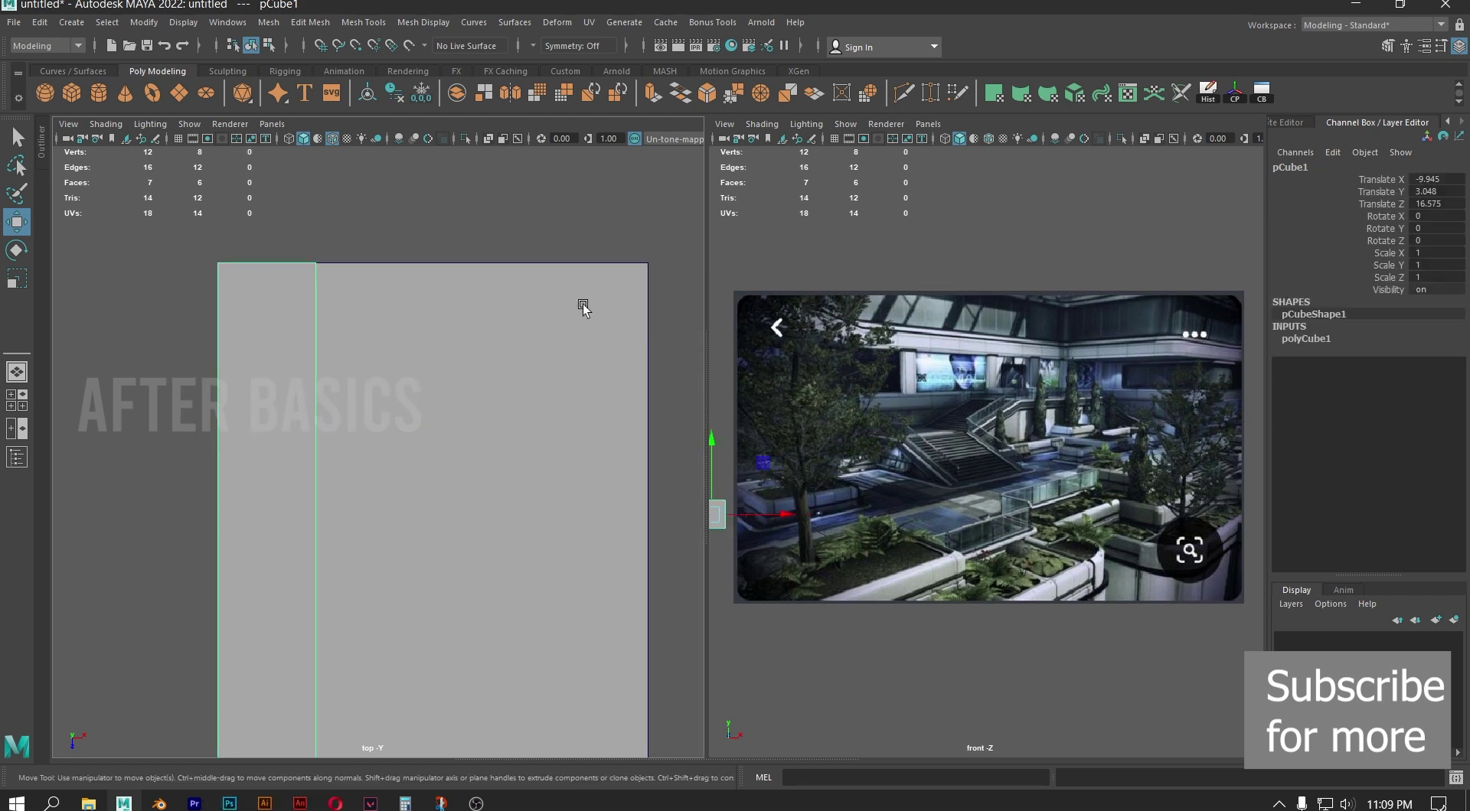
pyautogui.moveTo(264, 307); pyautogui.dragTo(195, 307, button='right')
pyautogui.moveTo(207, 215); pyautogui.dragTo(374, 301)
pyautogui.keyDown('alt'); pyautogui.moveTo(378, 302); pyautogui.dragTo(429, 431, button='middle'); pyautogui.keyUp('alt')
pyautogui.moveTo(310, 457); pyautogui.dragTo(314, 270)
pyautogui.moveTo(335, 261); pyautogui.dragTo(474, 181, button='right')
pyautogui.keyDown('alt'); pyautogui.moveTo(408, 346); pyautogui.dragTo(373, 348, button='middle'); pyautogui.keyUp('alt')
pyautogui.scroll(1, 374, 349)
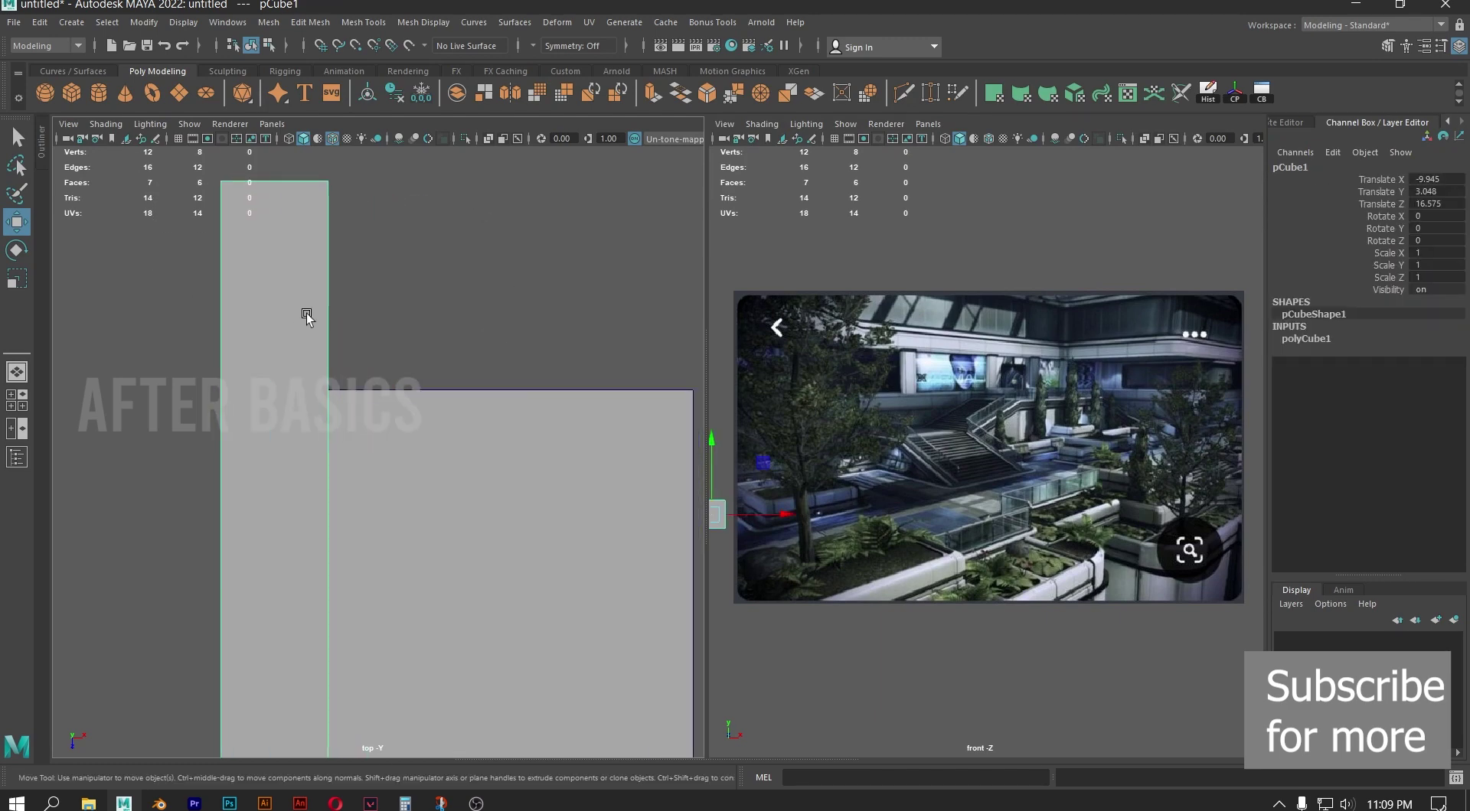
# Mirror the long box along X with the axis position set to its bounding box
pyautogui.click(508, 95)
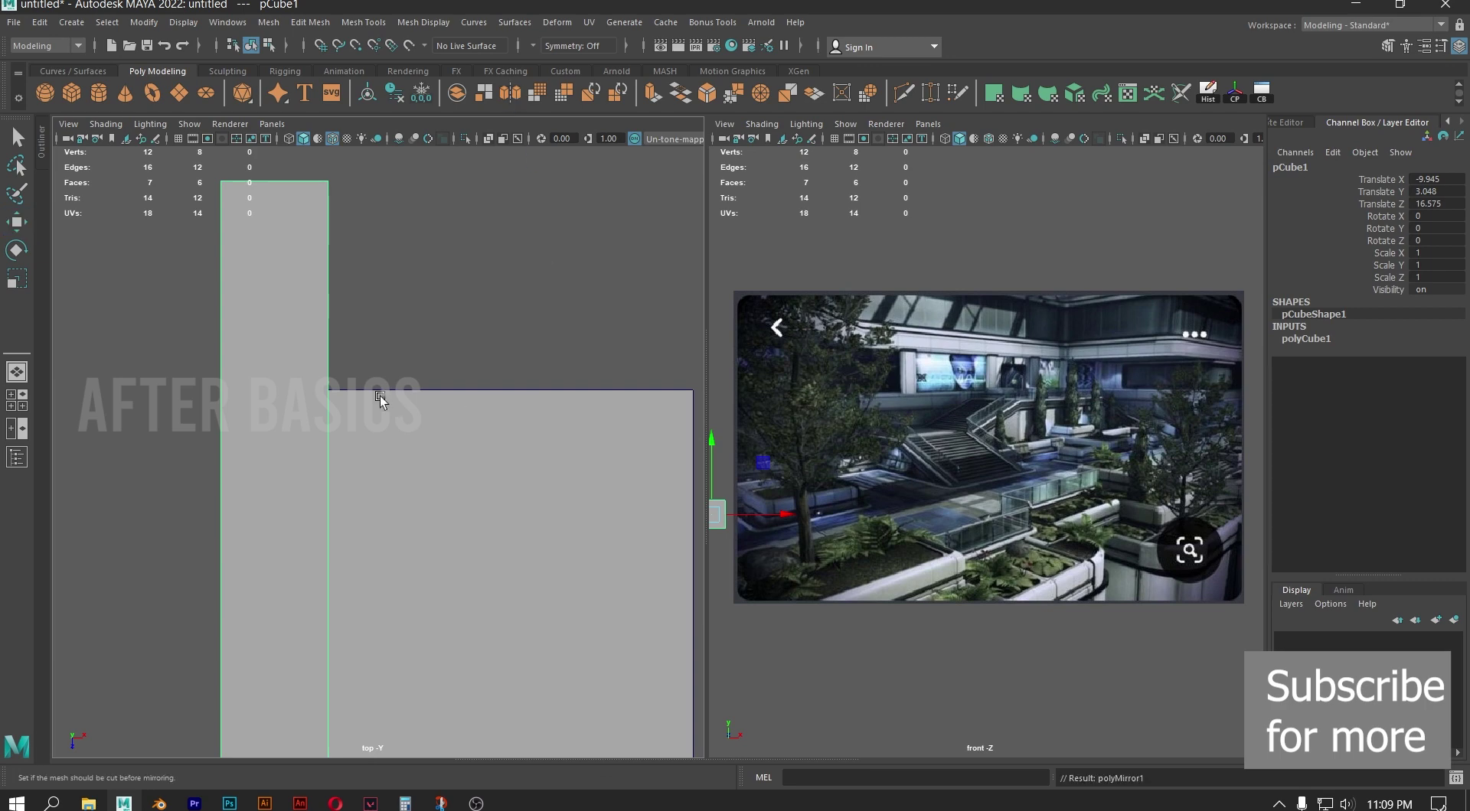
pyautogui.keyDown('alt'); pyautogui.moveTo(379, 396); pyautogui.dragTo(387, 295, button='middle'); pyautogui.keyUp('alt')
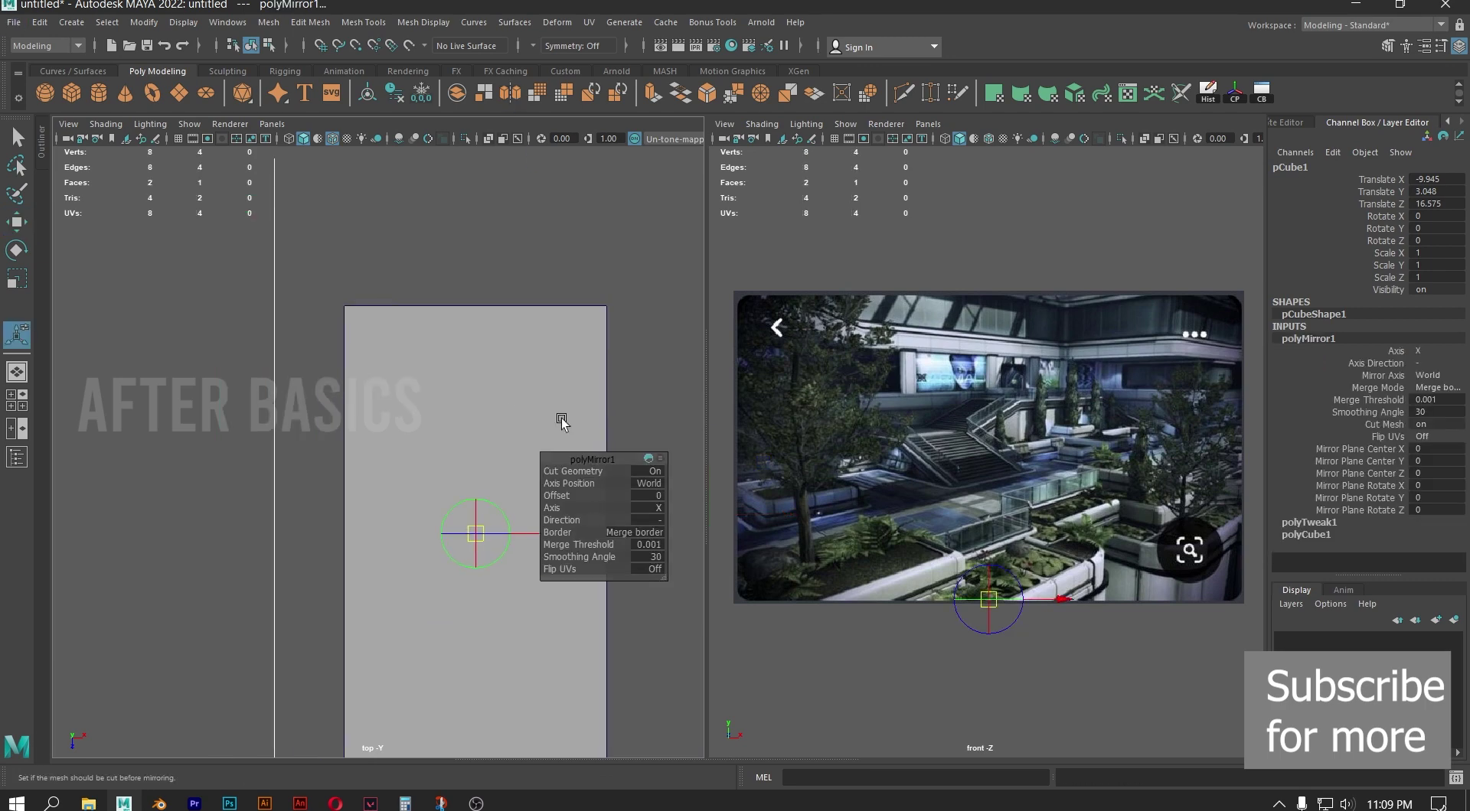
pyautogui.click(656, 496)
pyautogui.click(693, 486)
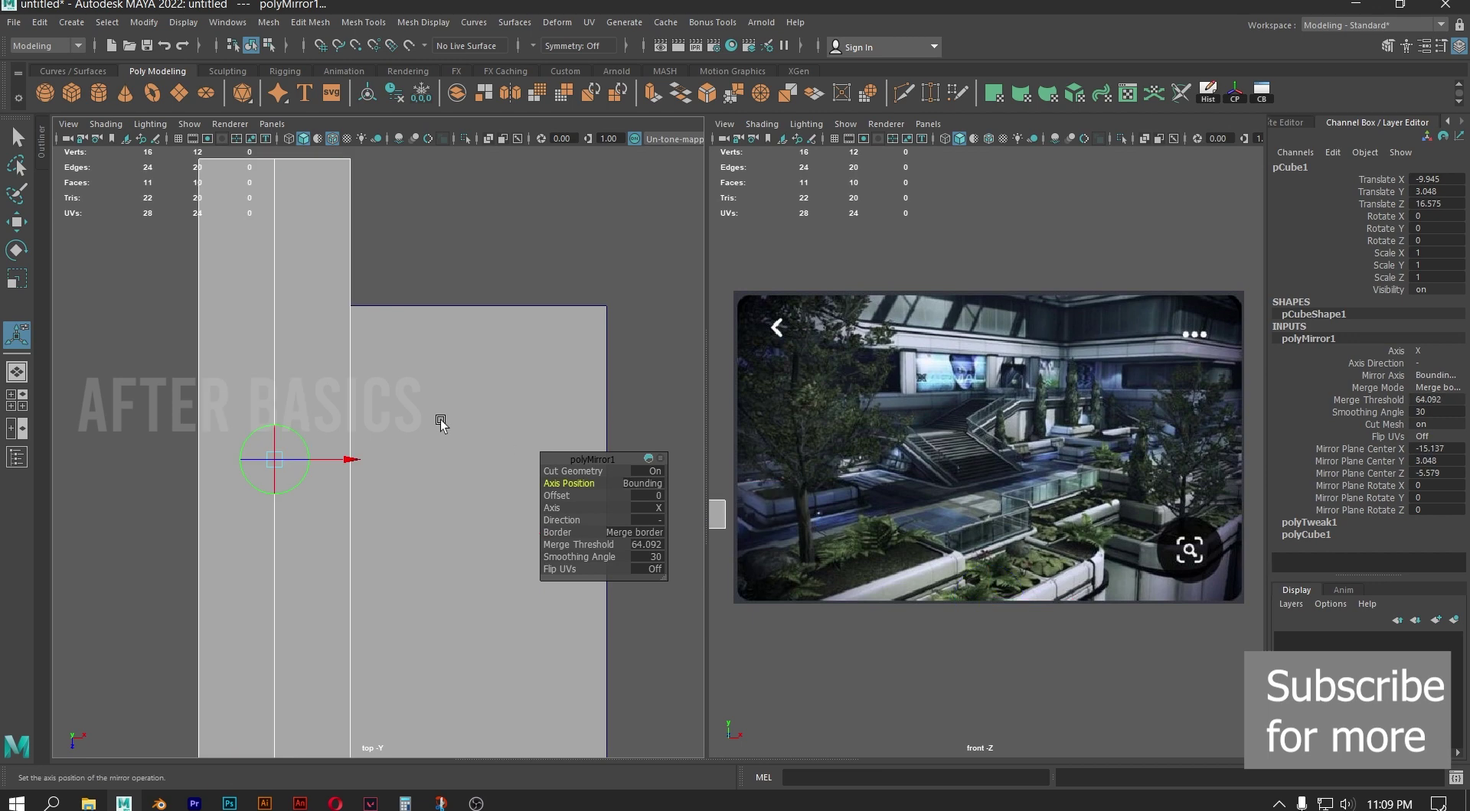
# Rotate the mirror plane about Y to about -130.8, keep the negative direction, and move its offset to about 18.9
pyautogui.moveTo(286, 432); pyautogui.dragTo(308, 448)
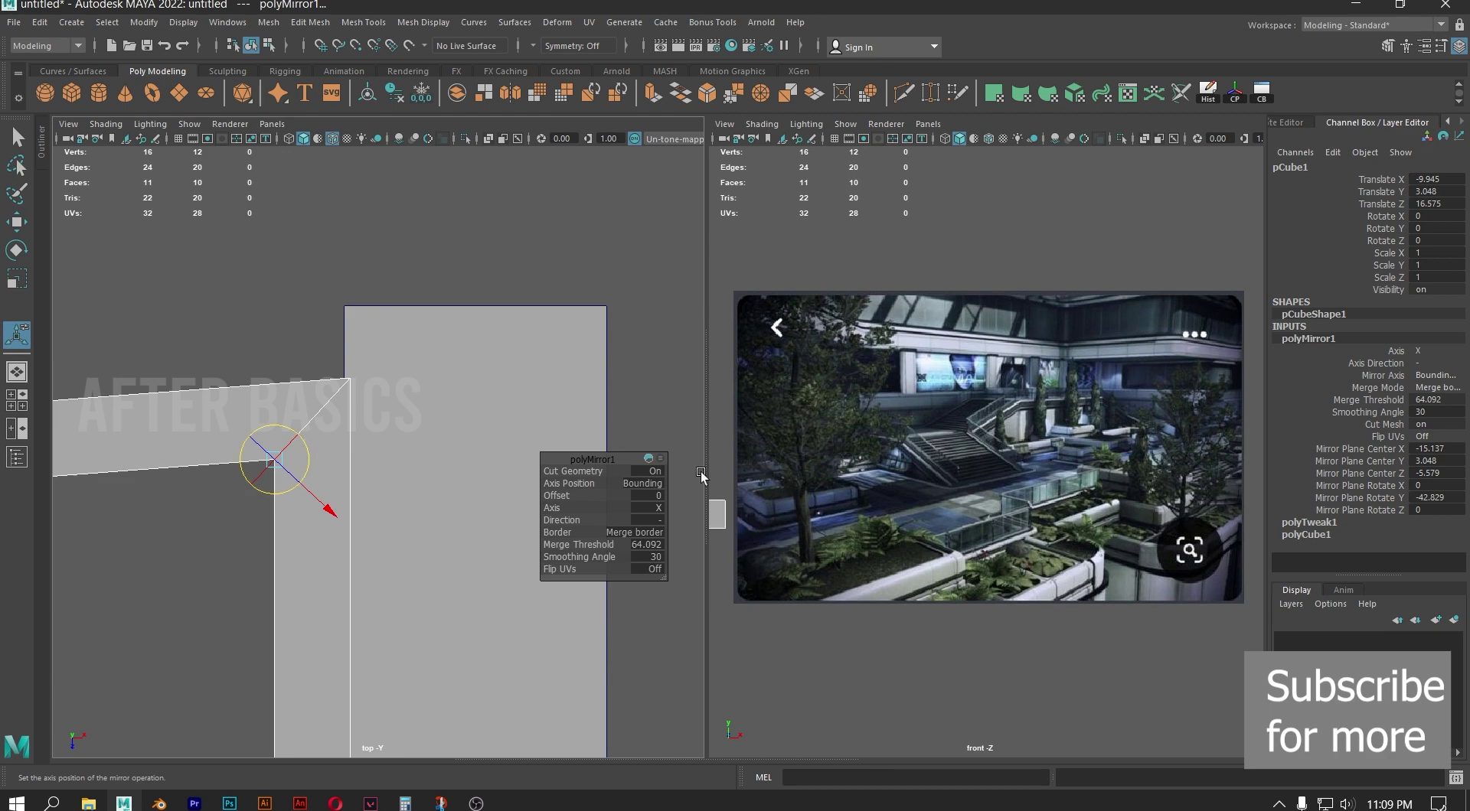
pyautogui.click(653, 521)
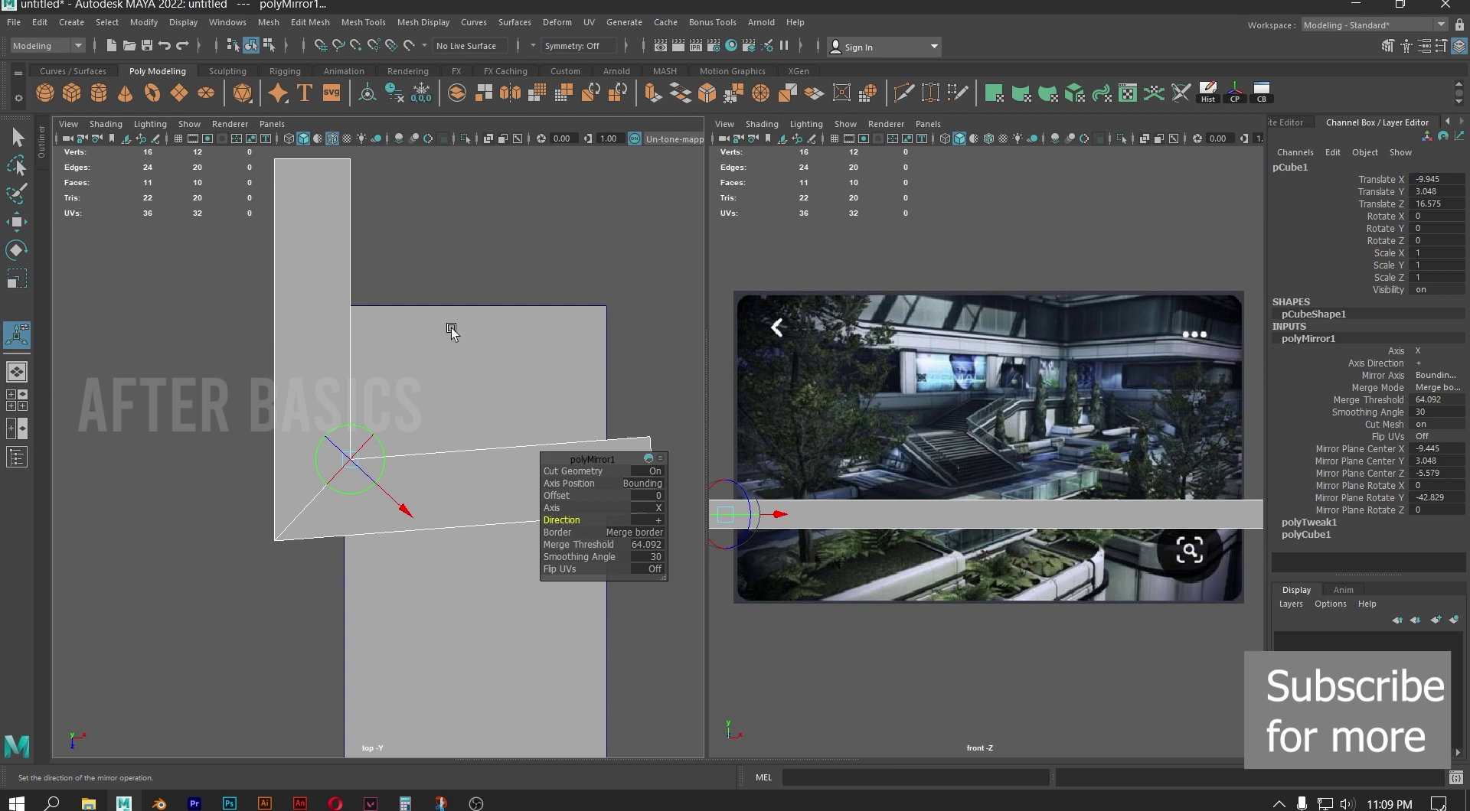
pyautogui.click(656, 521)
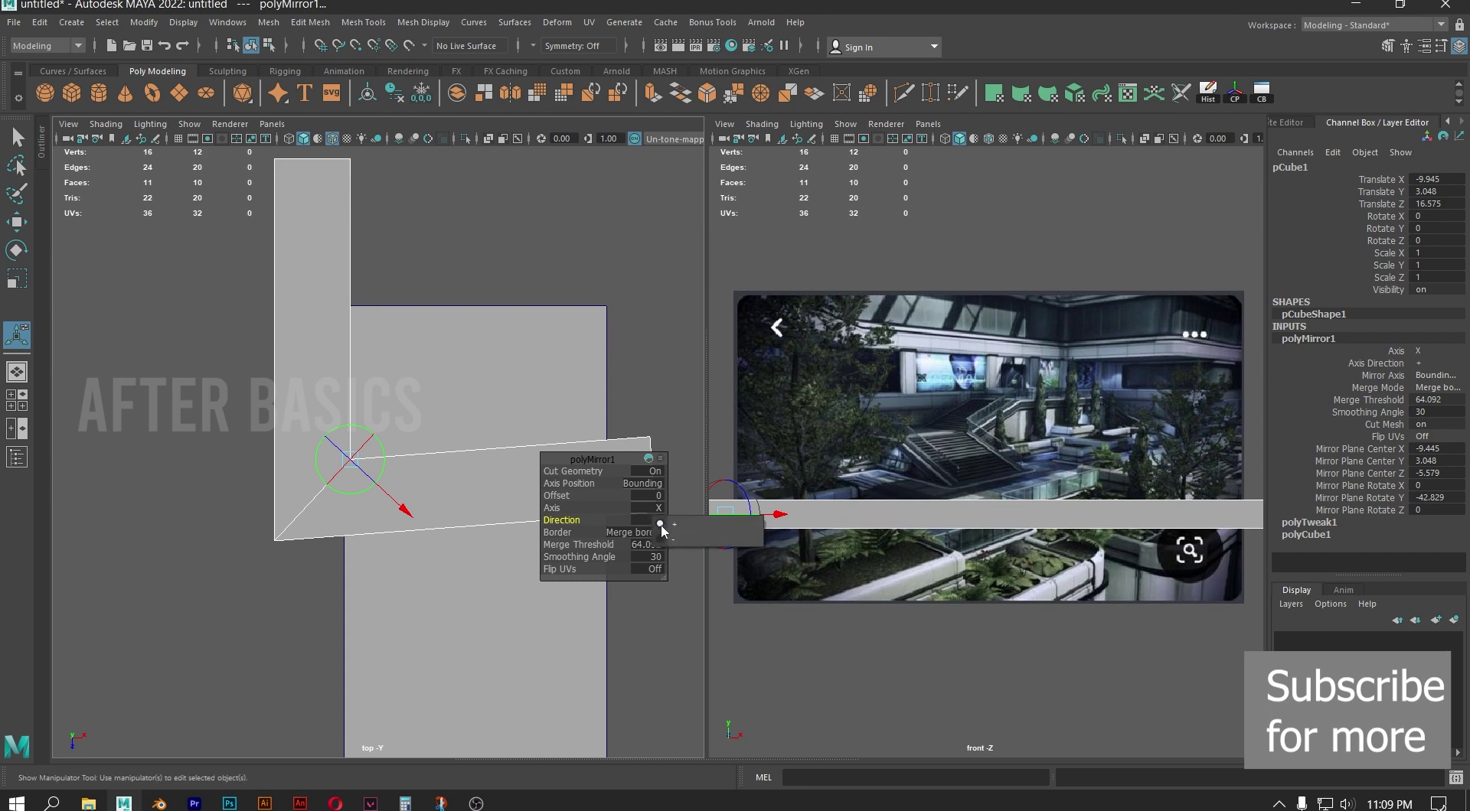
pyautogui.click(711, 540)
pyautogui.moveTo(298, 490); pyautogui.dragTo(338, 414)
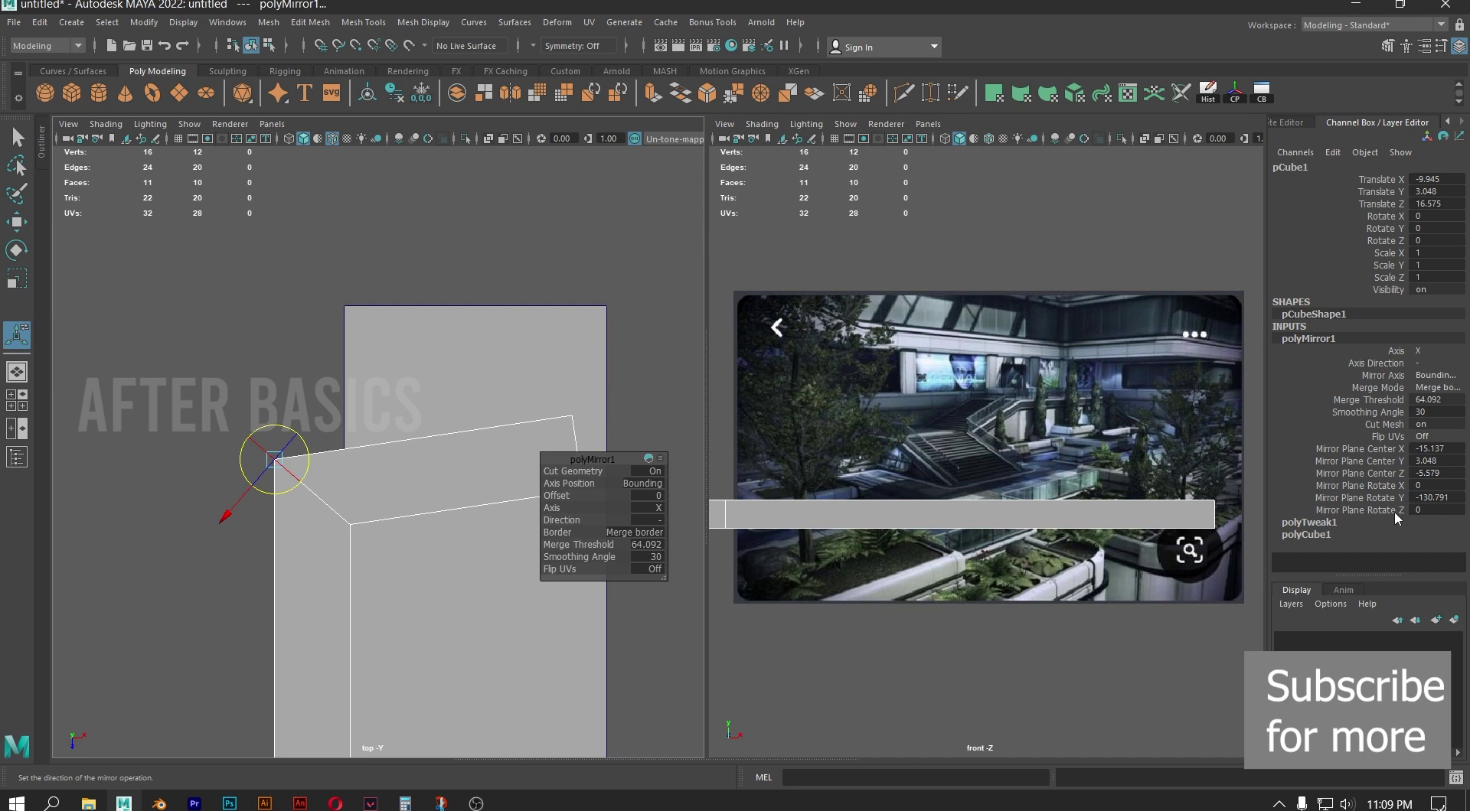
pyautogui.doubleClick(1452, 497)
pyautogui.moveTo(227, 522); pyautogui.dragTo(518, 271)
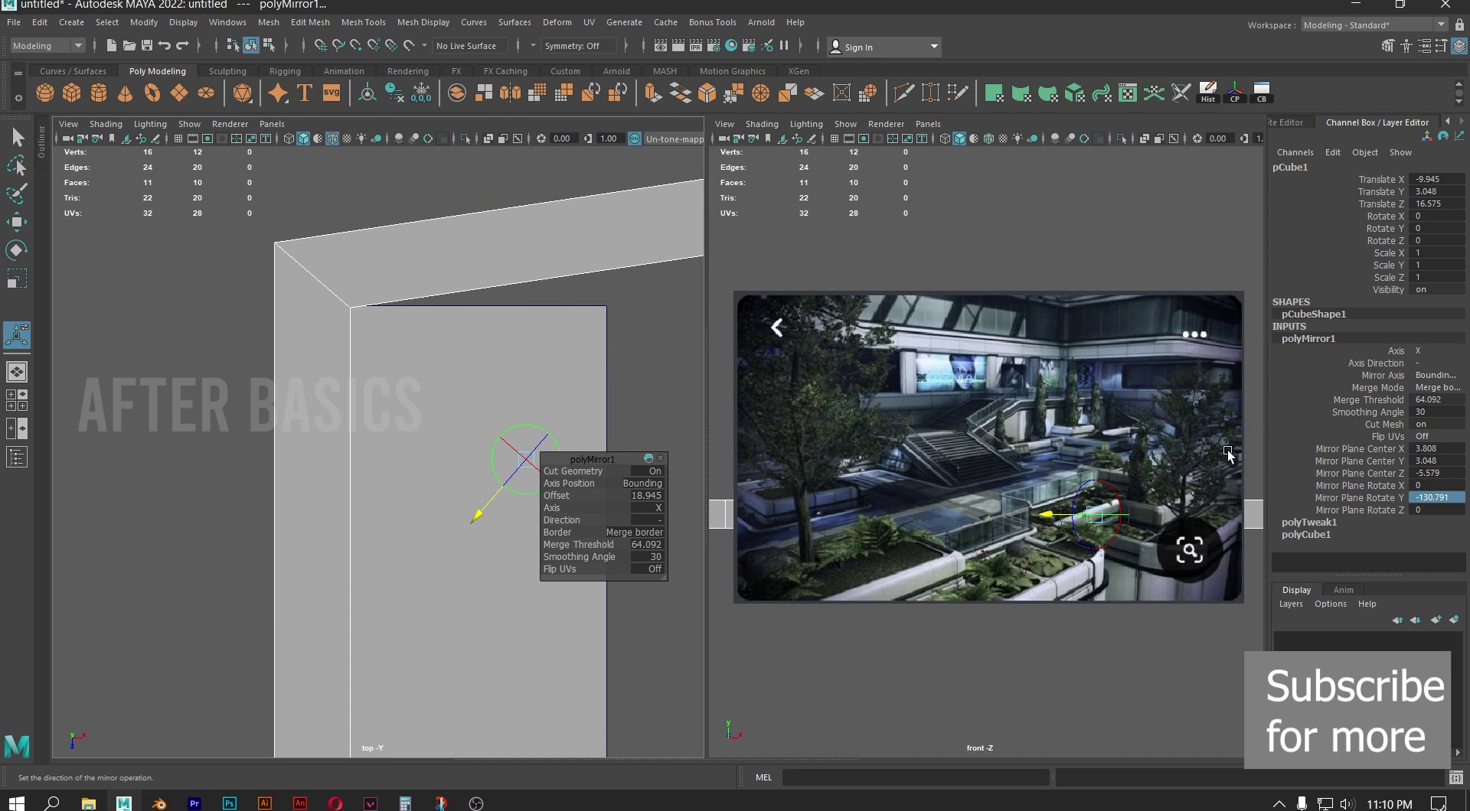
# Try mirror plane Y rotations of -90 and -180 on the mirrored box
pyautogui.click(1451, 497)
pyautogui.write('-90')
pyautogui.click(1455, 510)
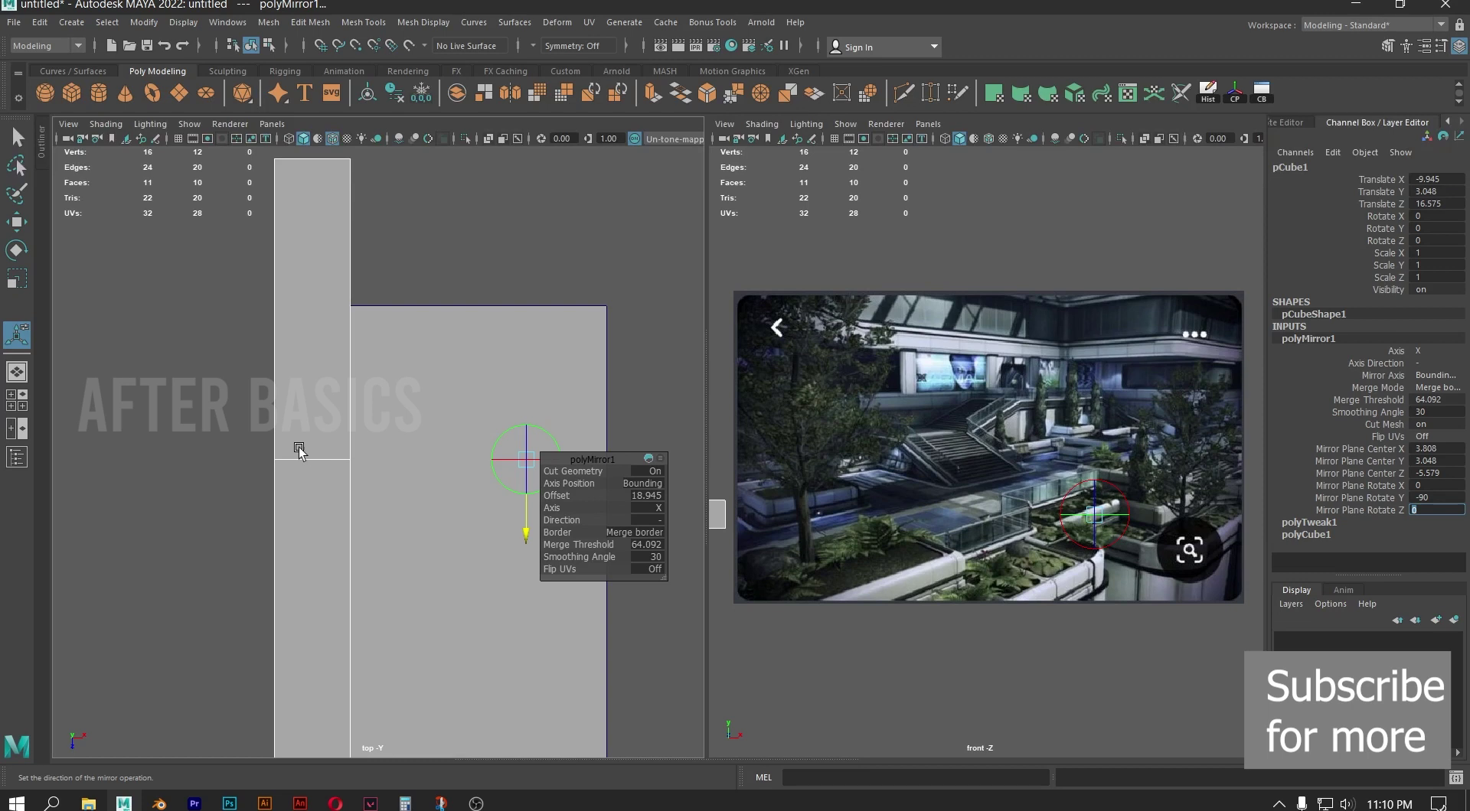
pyautogui.click(1448, 497)
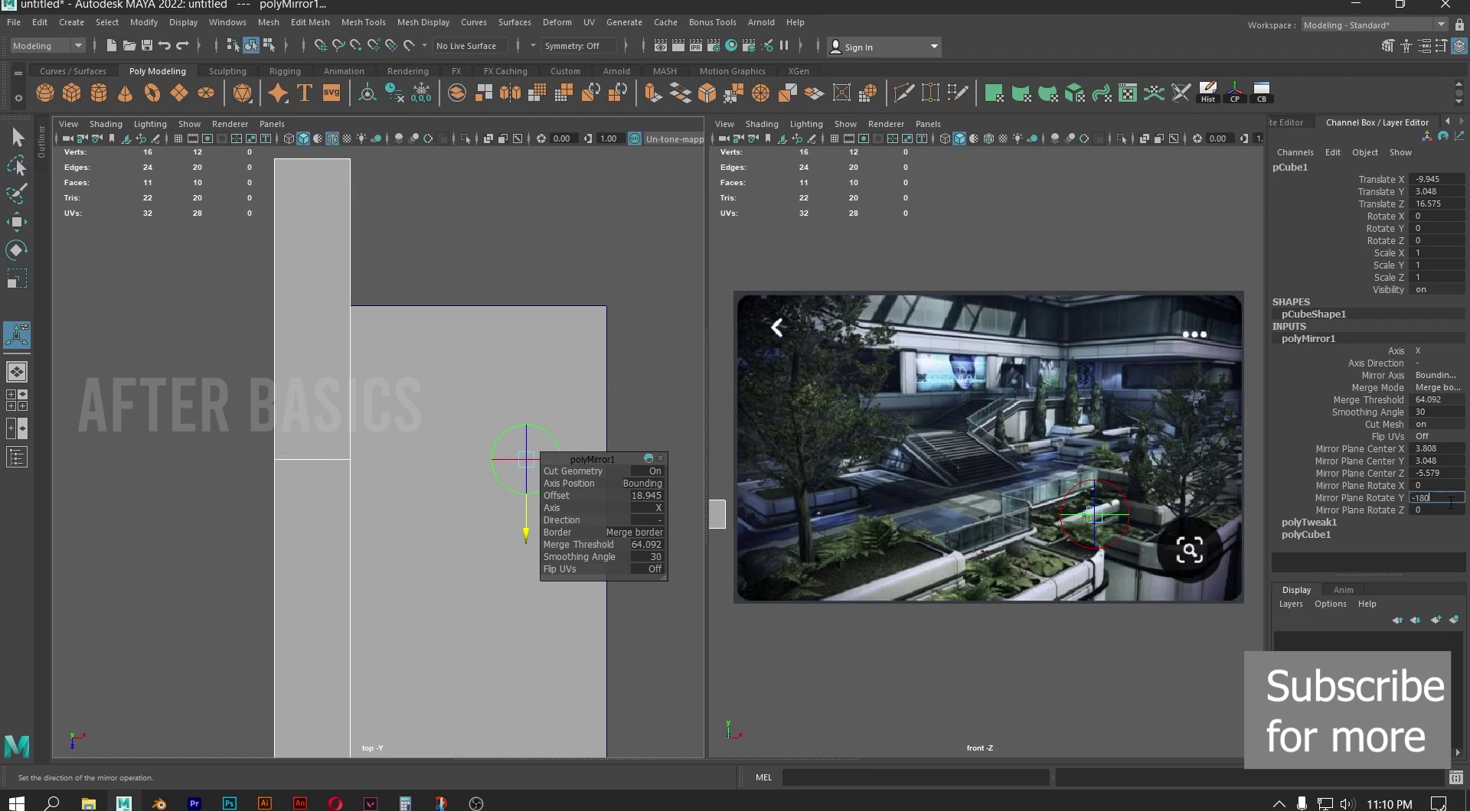
pyautogui.click(1443, 509)
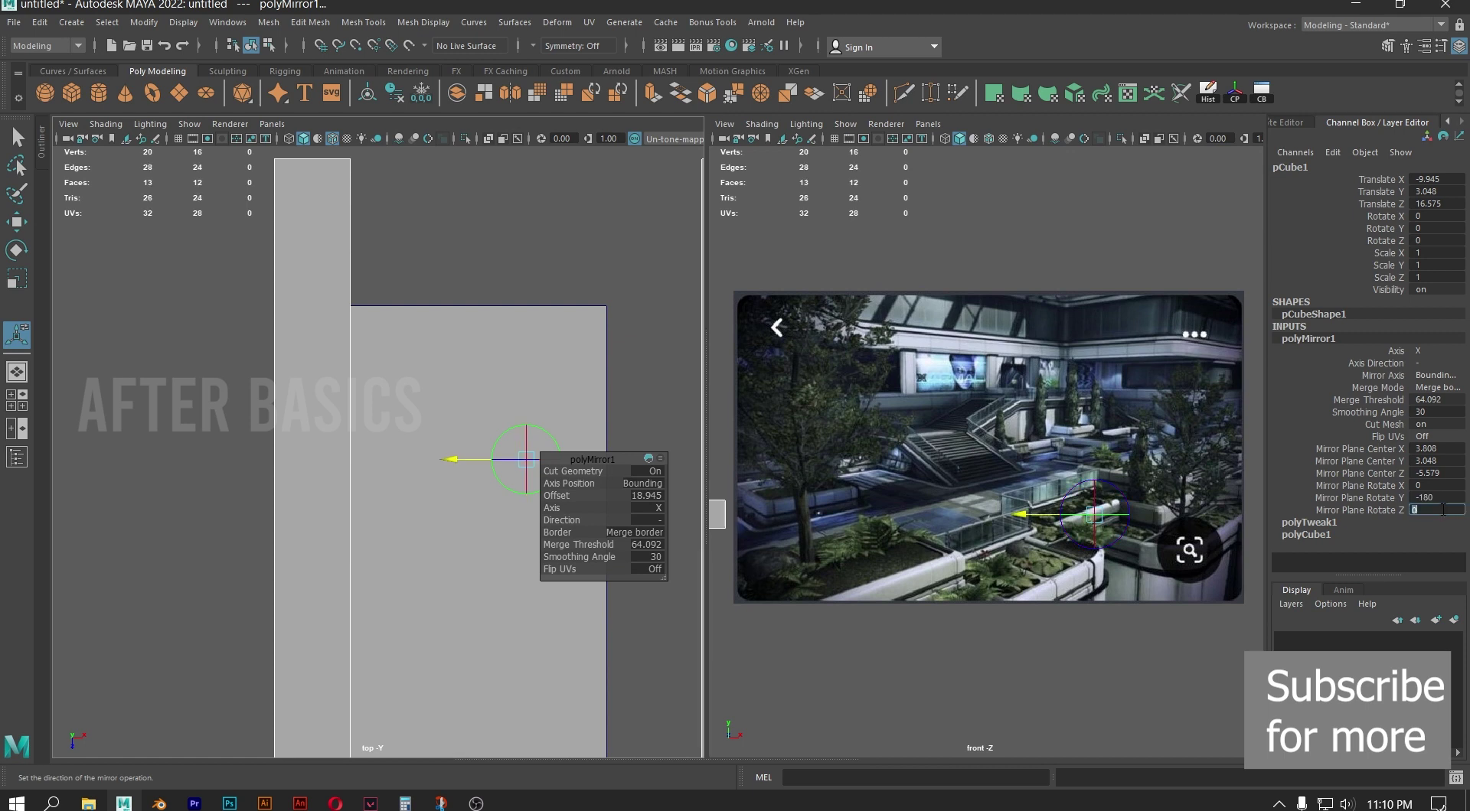
pyautogui.scroll(-3, 426, 469)
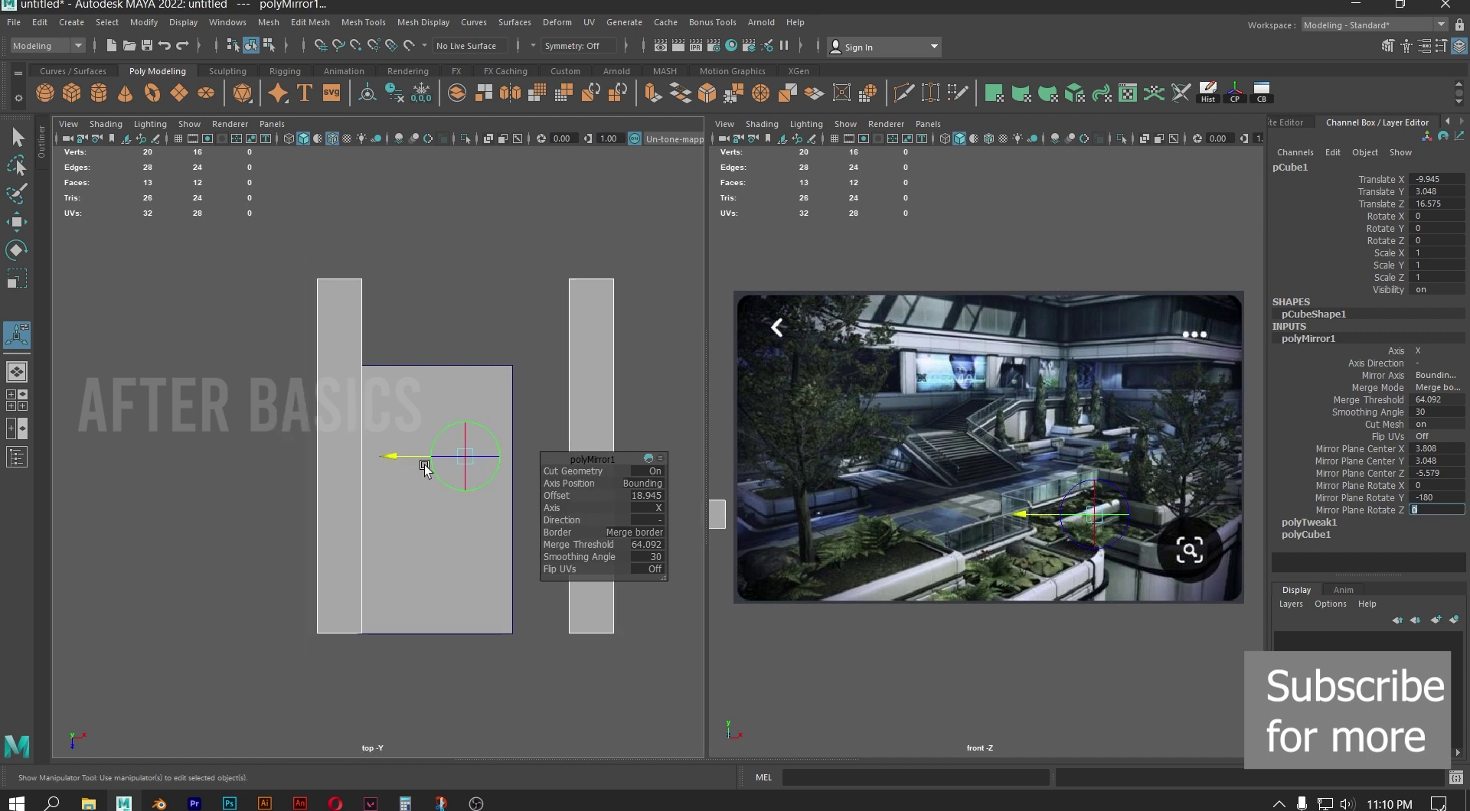
pyautogui.scroll(1, 430, 419)
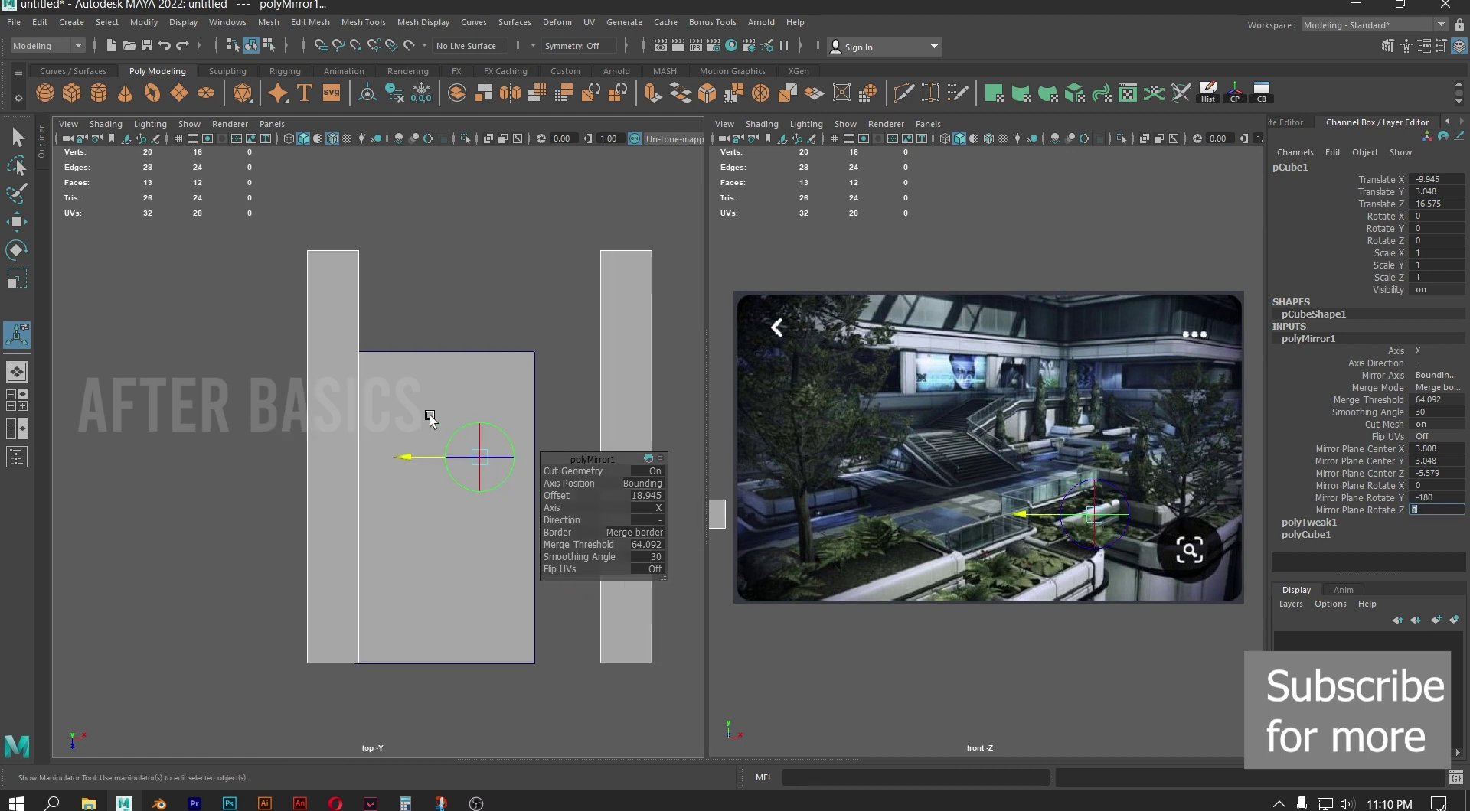
pyautogui.scroll(1, 430, 420)
# Set the mirror plane's Y rotation to -135 so the mirrored arm forms a square corner
pyautogui.click(1438, 498)
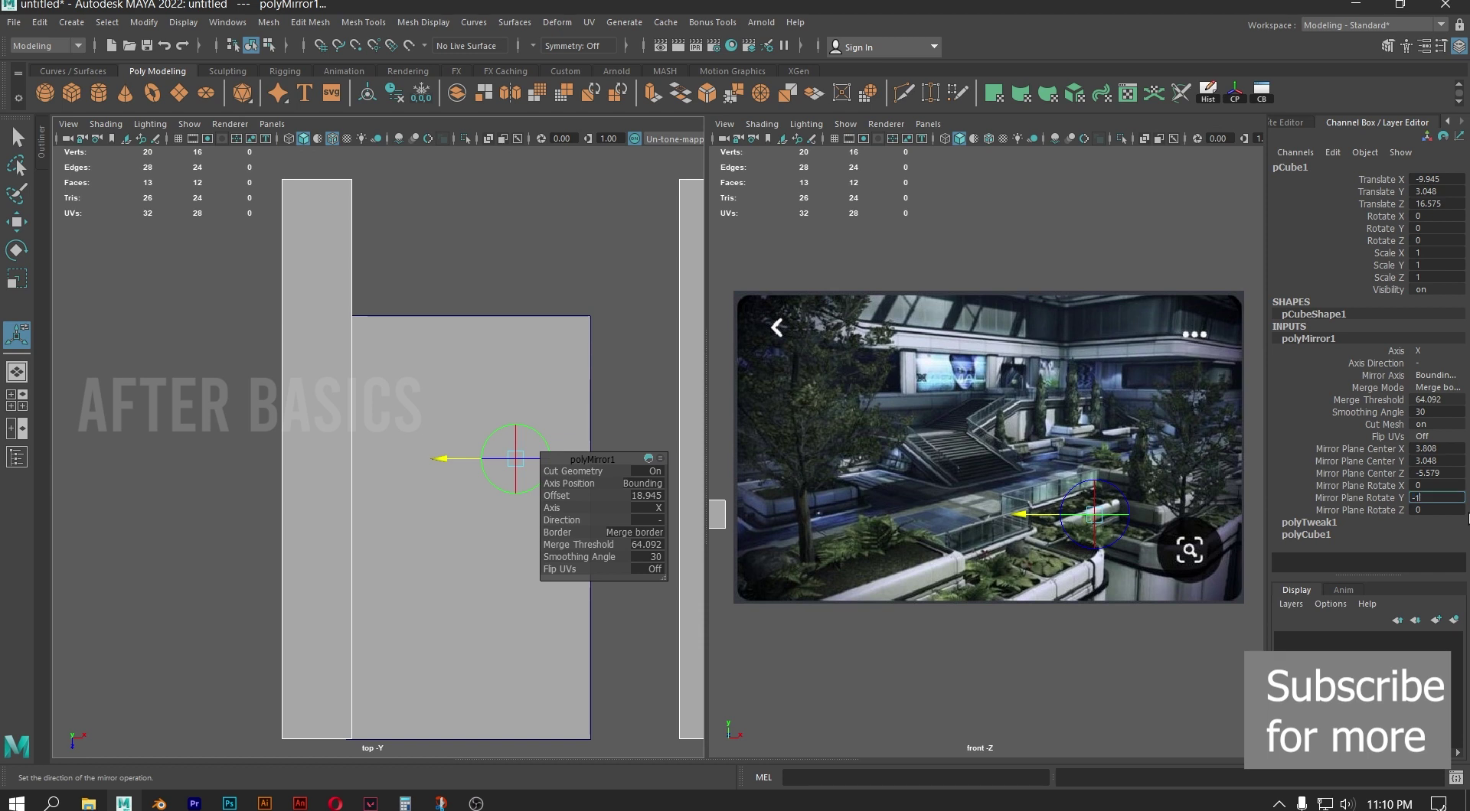
pyautogui.write('5')
pyautogui.press('Return')
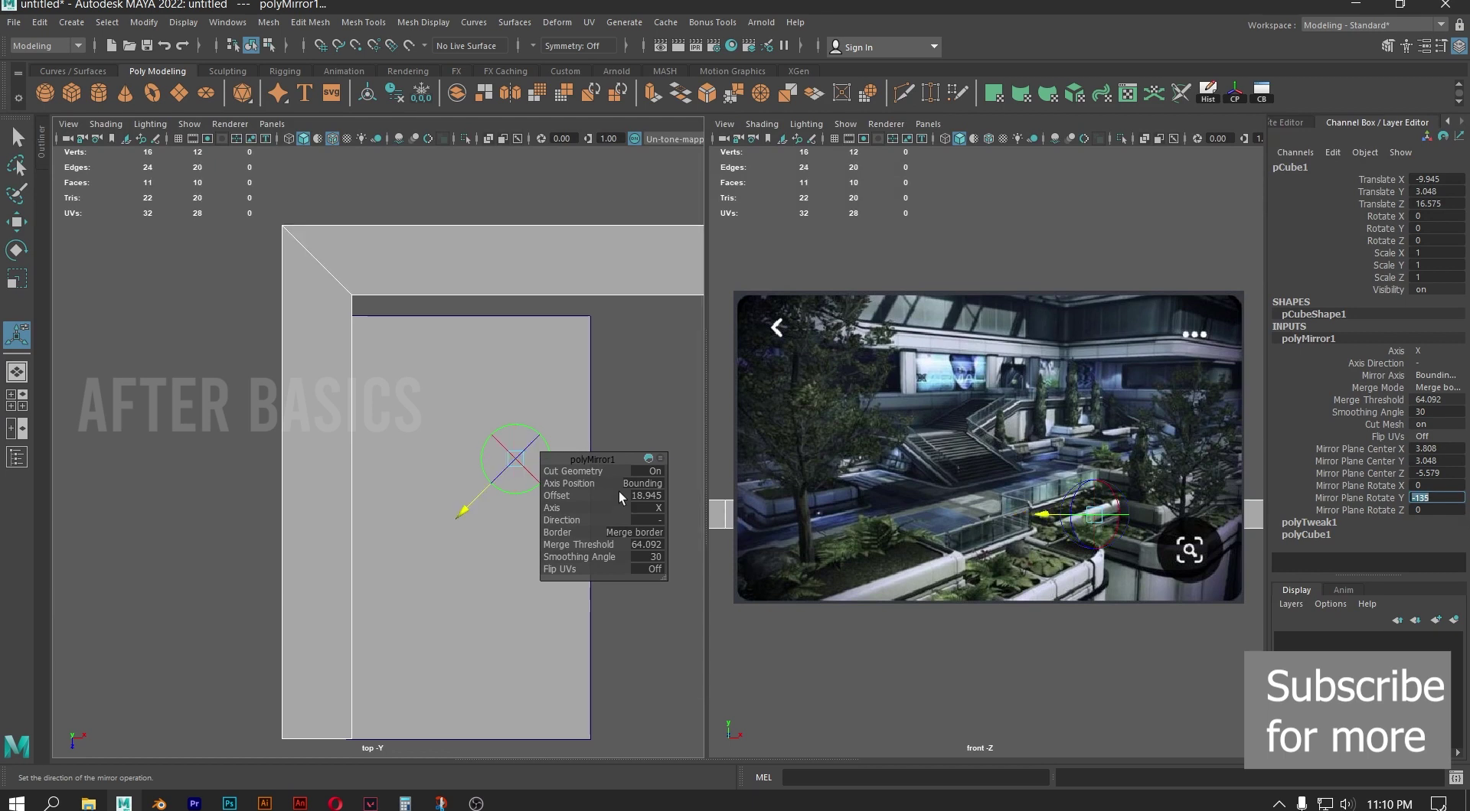
# Slide the mirror plane to an offset of about 16.87, aligning the new arm's inner edge with the floor plane's far edge
pyautogui.moveTo(462, 508); pyautogui.dragTo(439, 523)
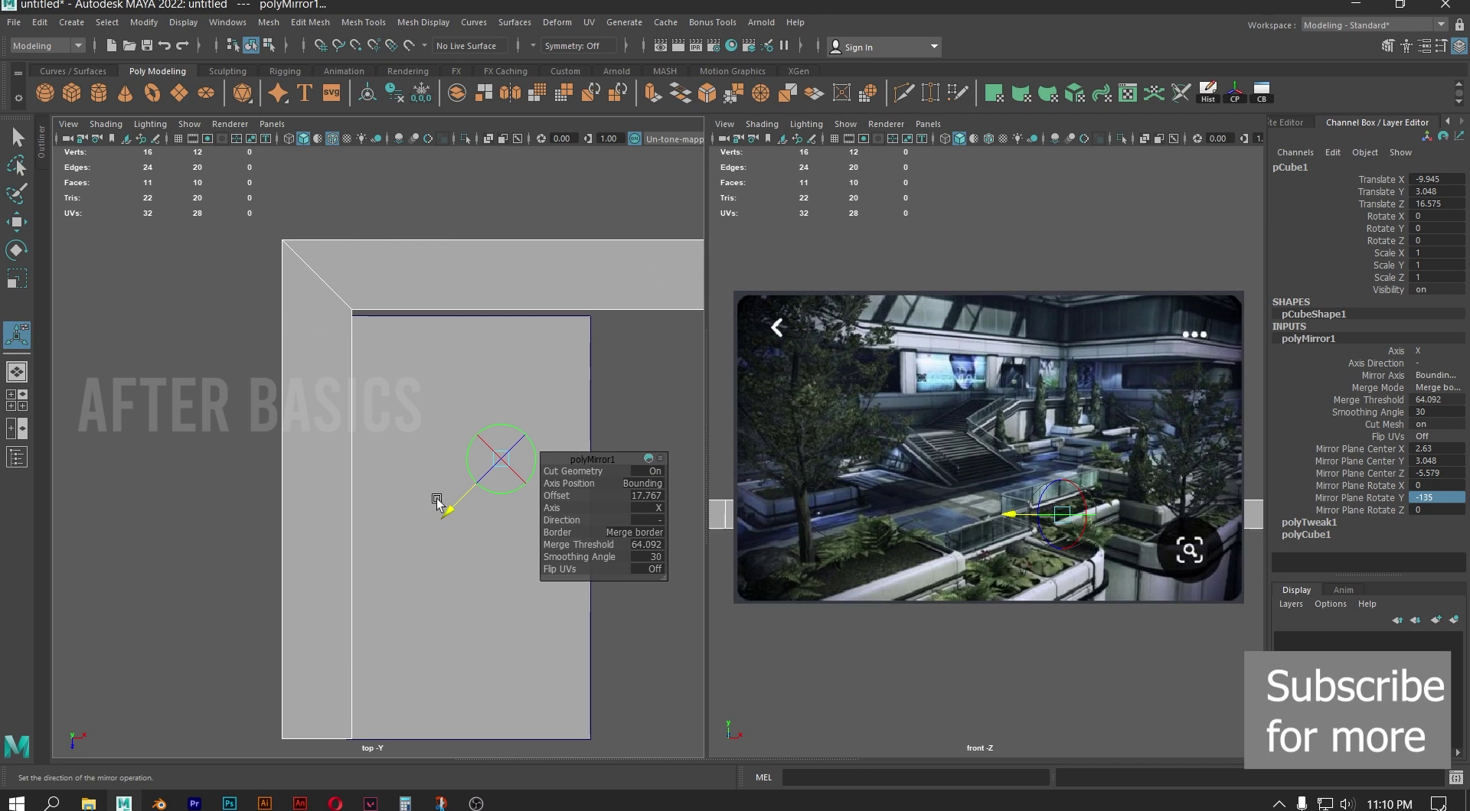
pyautogui.moveTo(446, 515); pyautogui.dragTo(436, 519)
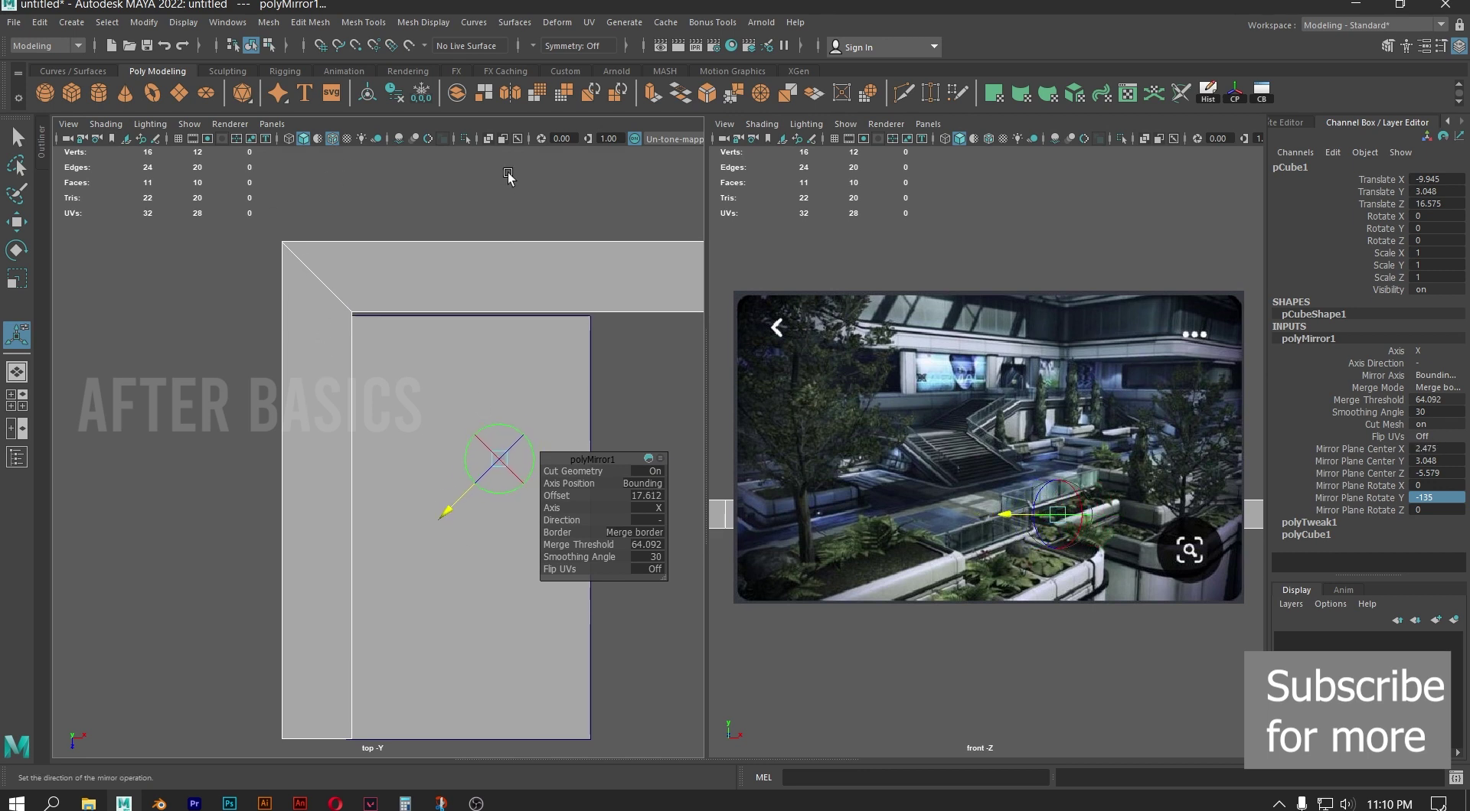
pyautogui.scroll(3, 383, 302)
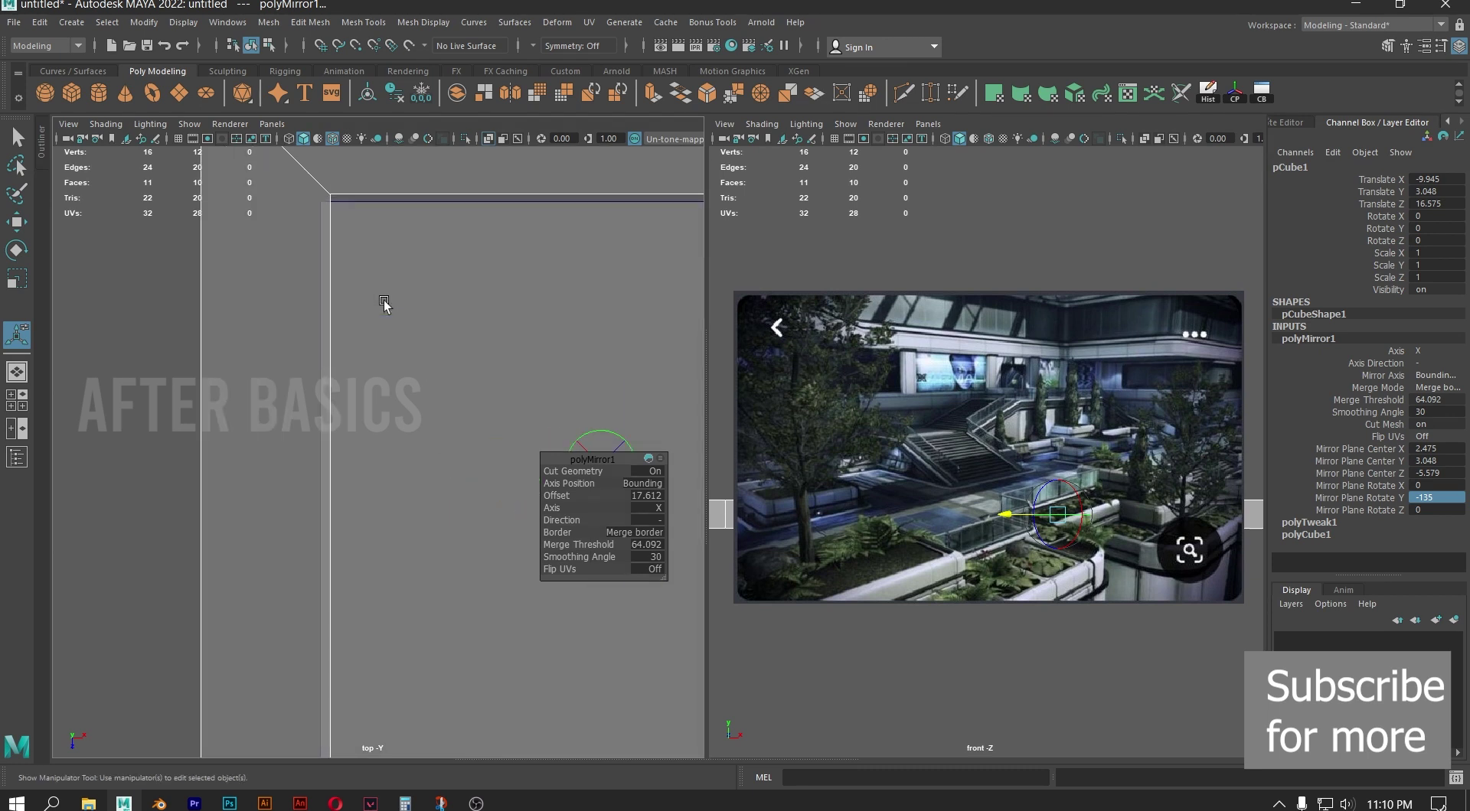
pyautogui.scroll(1, 471, 403)
pyautogui.keyDown('alt'); pyautogui.moveTo(470, 403); pyautogui.dragTo(396, 479, button='middle'); pyautogui.keyUp('alt')
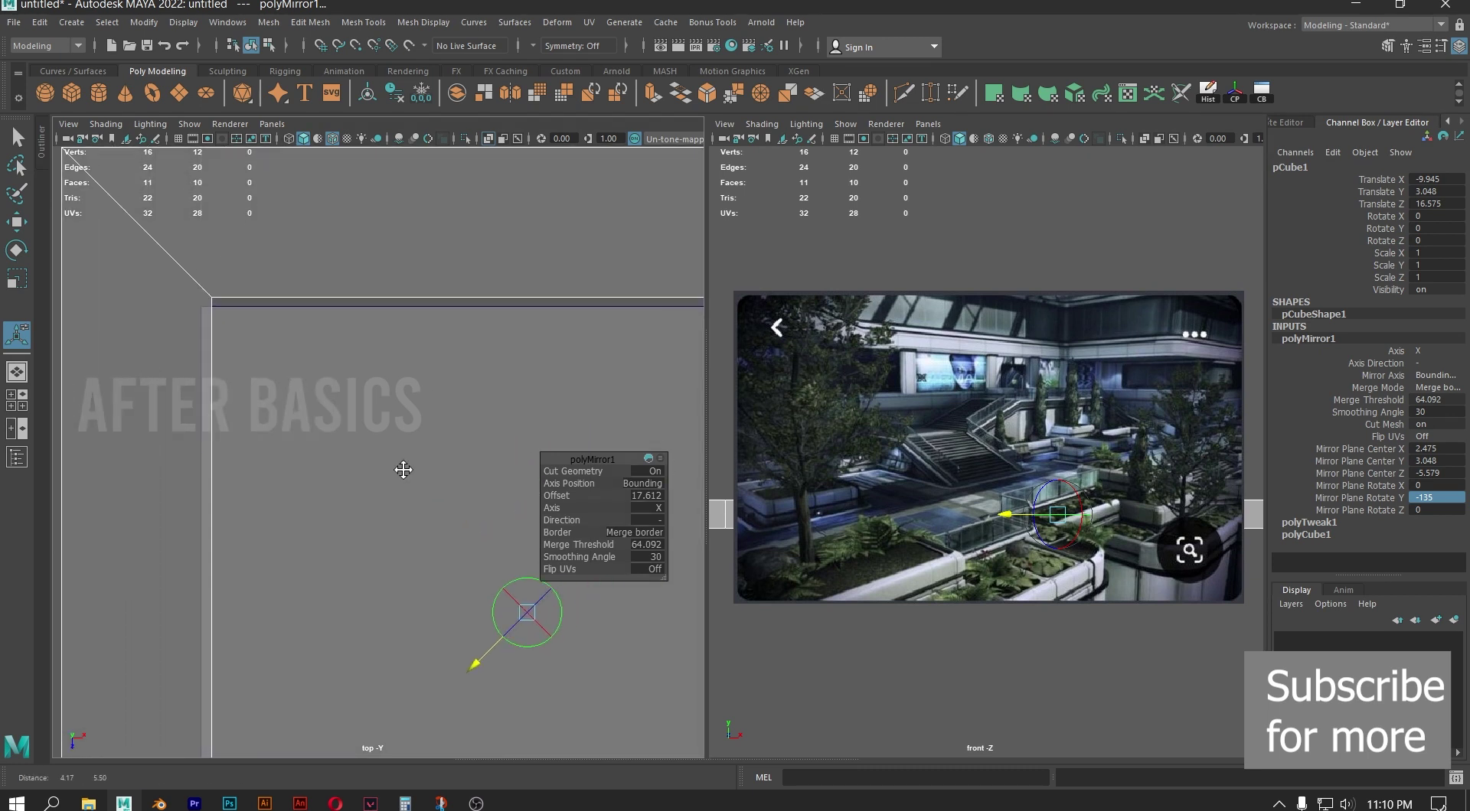
pyautogui.moveTo(493, 666); pyautogui.dragTo(464, 696)
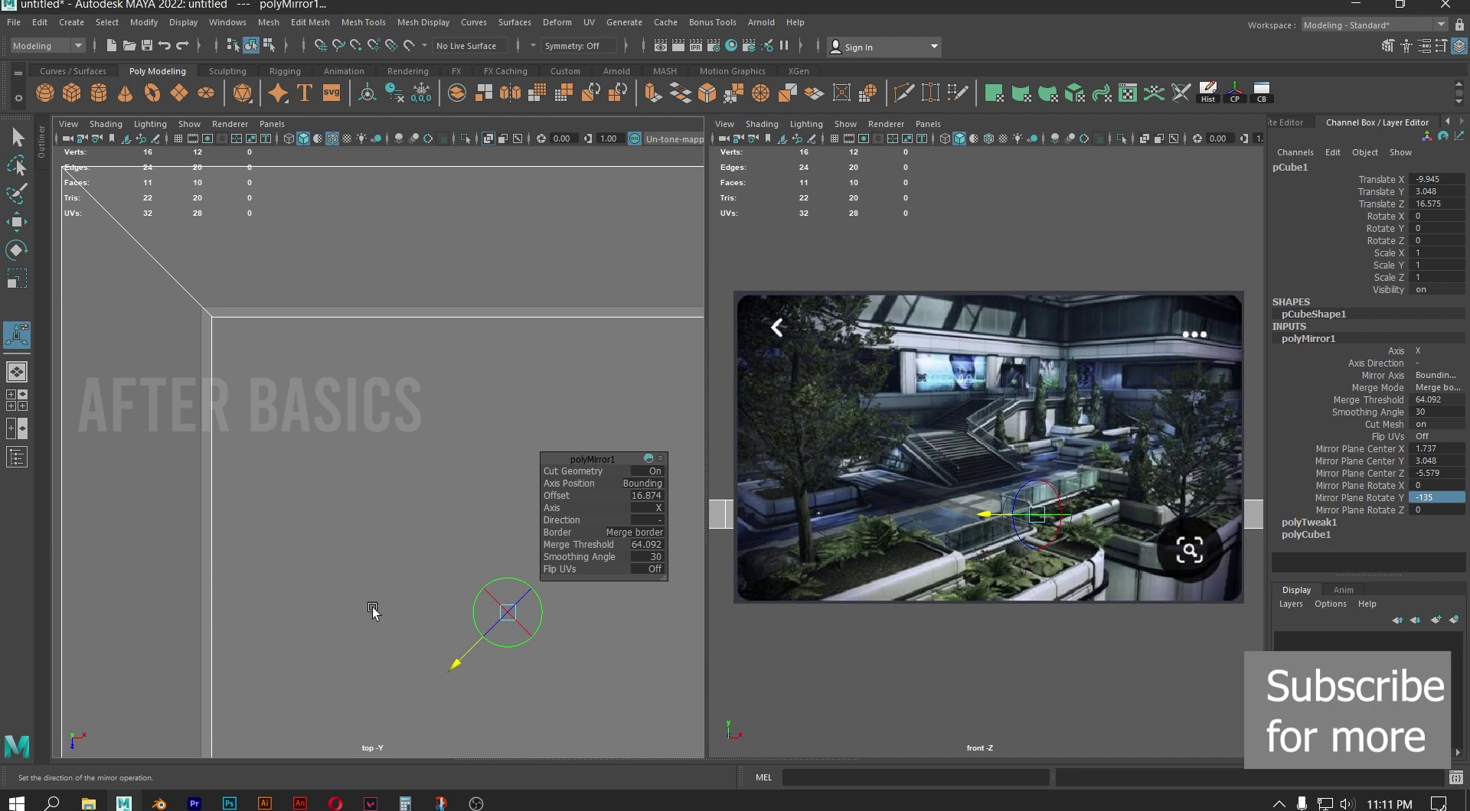
# Select the L-shaped box and delete its construction history
pyautogui.click(517, 374)
pyautogui.click(426, 283)
pyautogui.scroll(-3, 536, 430)
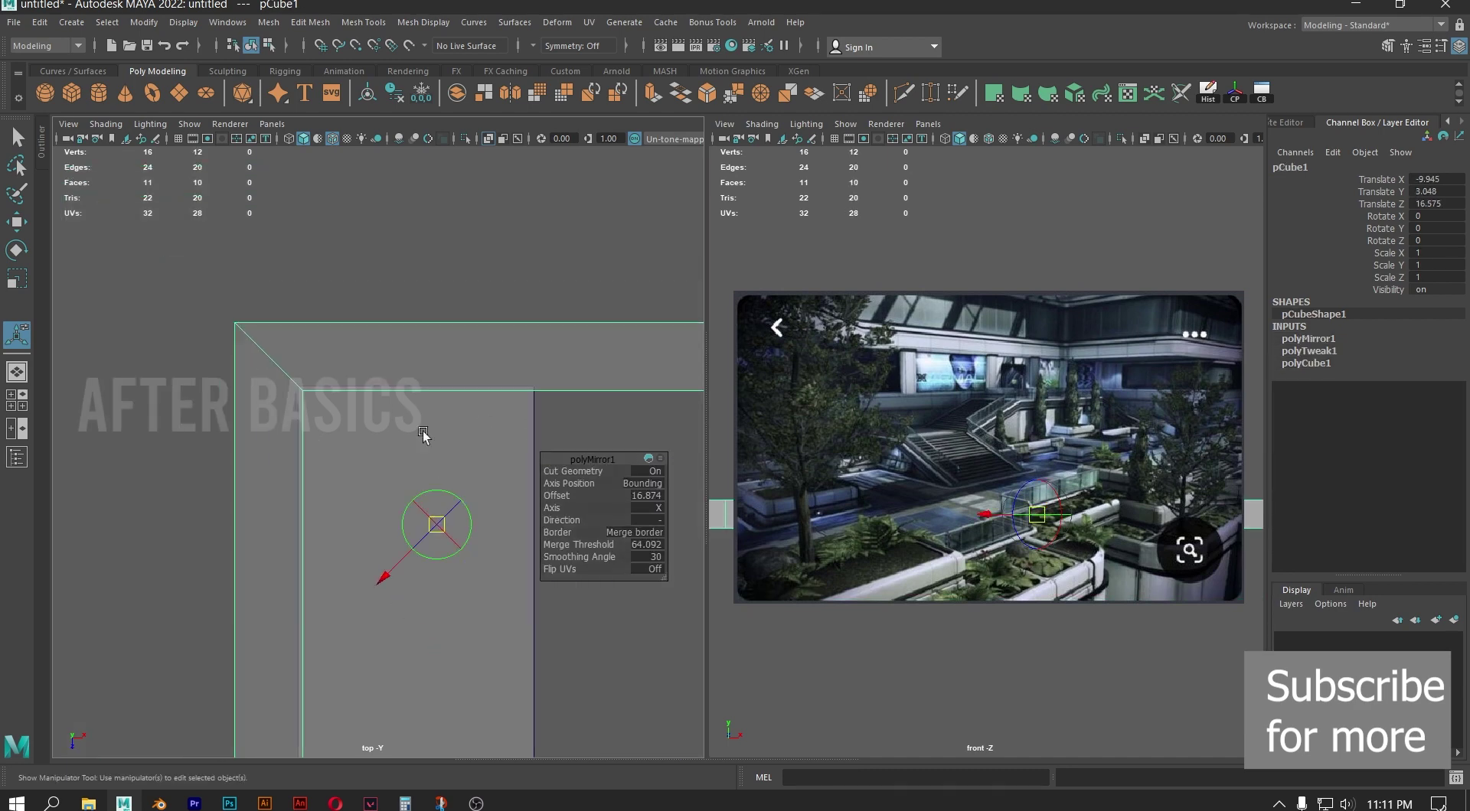
pyautogui.keyDown('alt'); pyautogui.moveTo(574, 344); pyautogui.dragTo(464, 364, button='middle'); pyautogui.keyUp('alt')
pyautogui.scroll(-3, 509, 452)
pyautogui.click(490, 523)
pyautogui.click(426, 389)
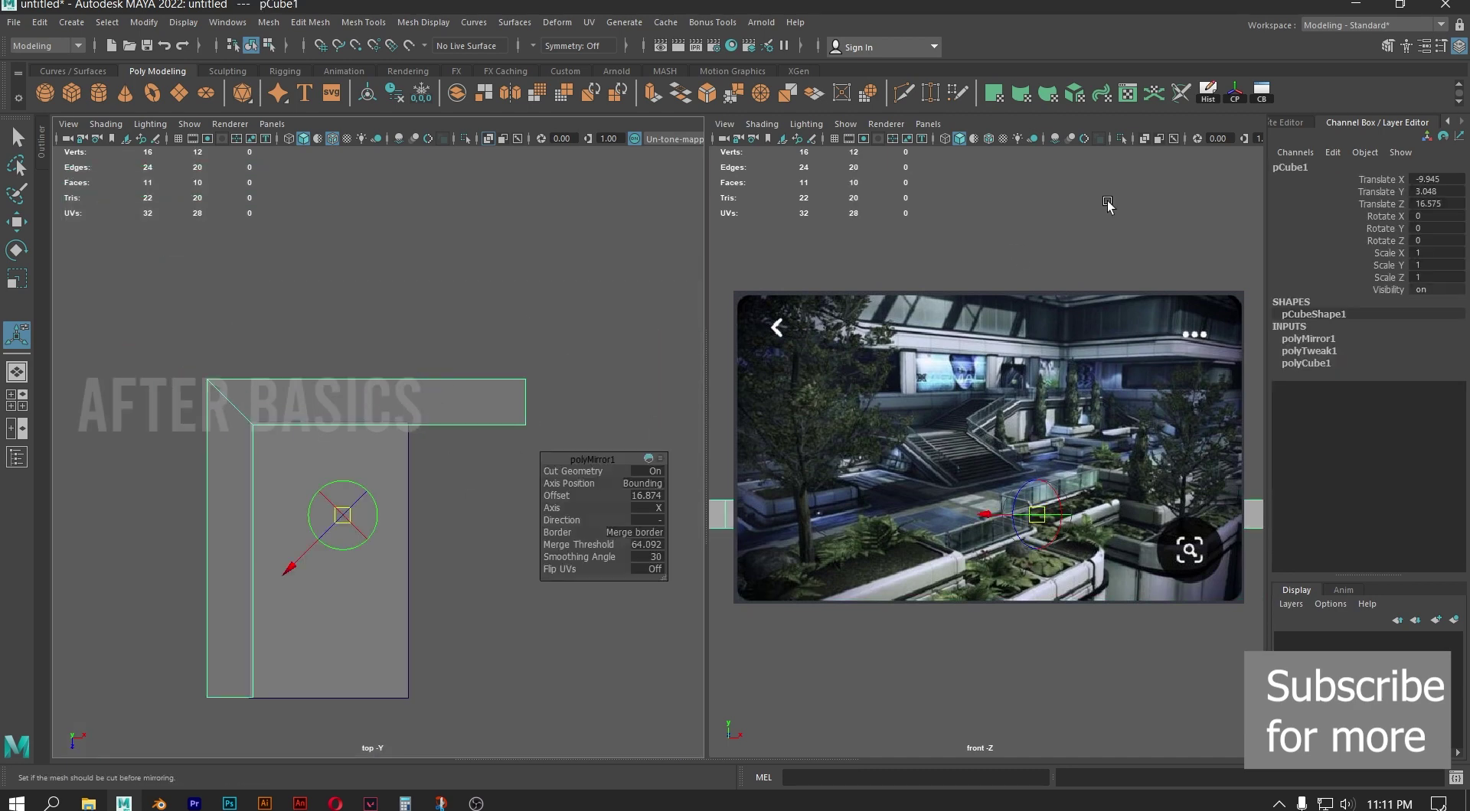
pyautogui.click(1207, 92)
# Mirror the L-shaped box in the positive X direction, rotating the mirror plane about Y to about 33.7 and offsetting it about 21.5
pyautogui.keyDown('alt'); pyautogui.moveTo(476, 318); pyautogui.dragTo(523, 349, button='middle'); pyautogui.keyUp('alt')
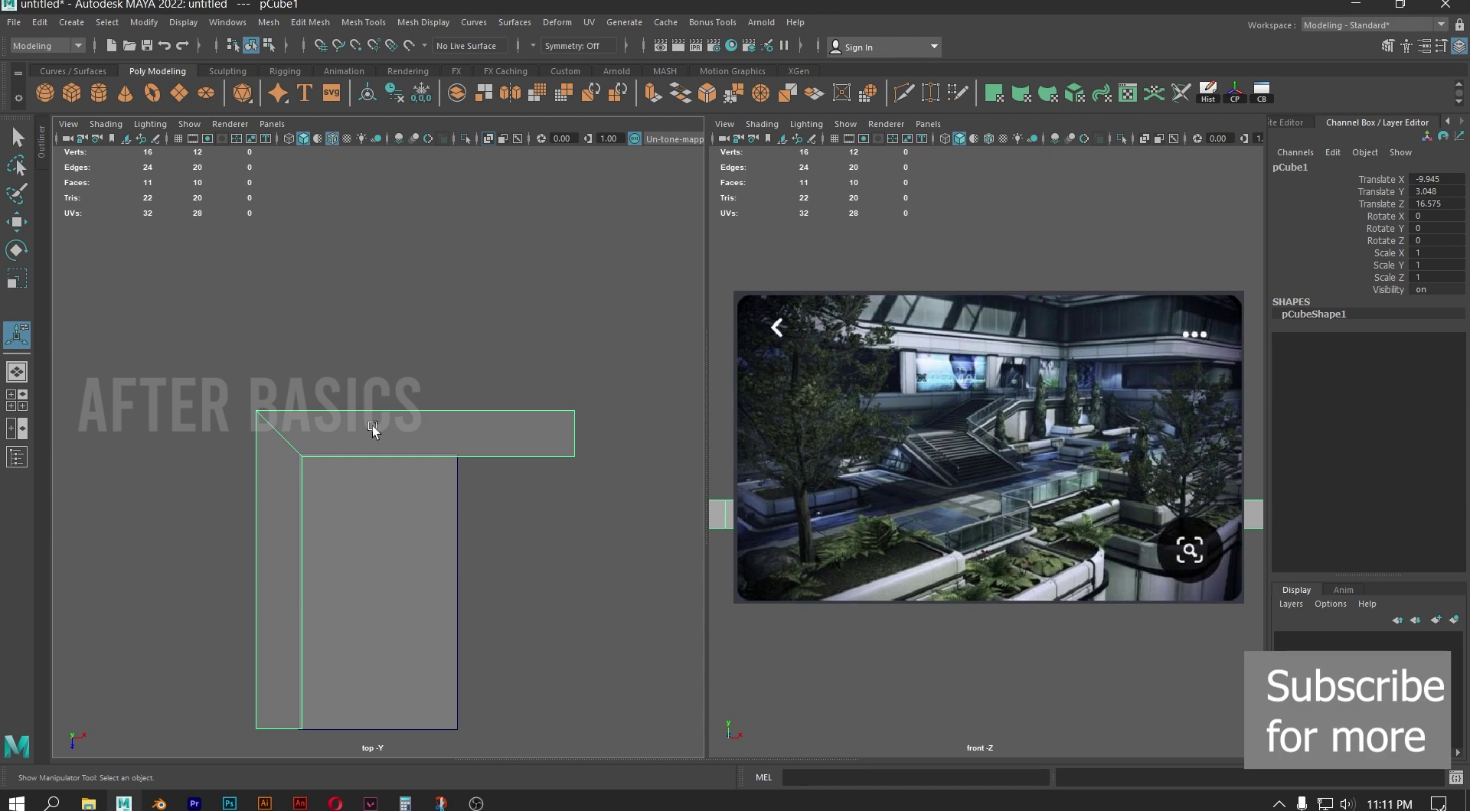
pyautogui.click(510, 92)
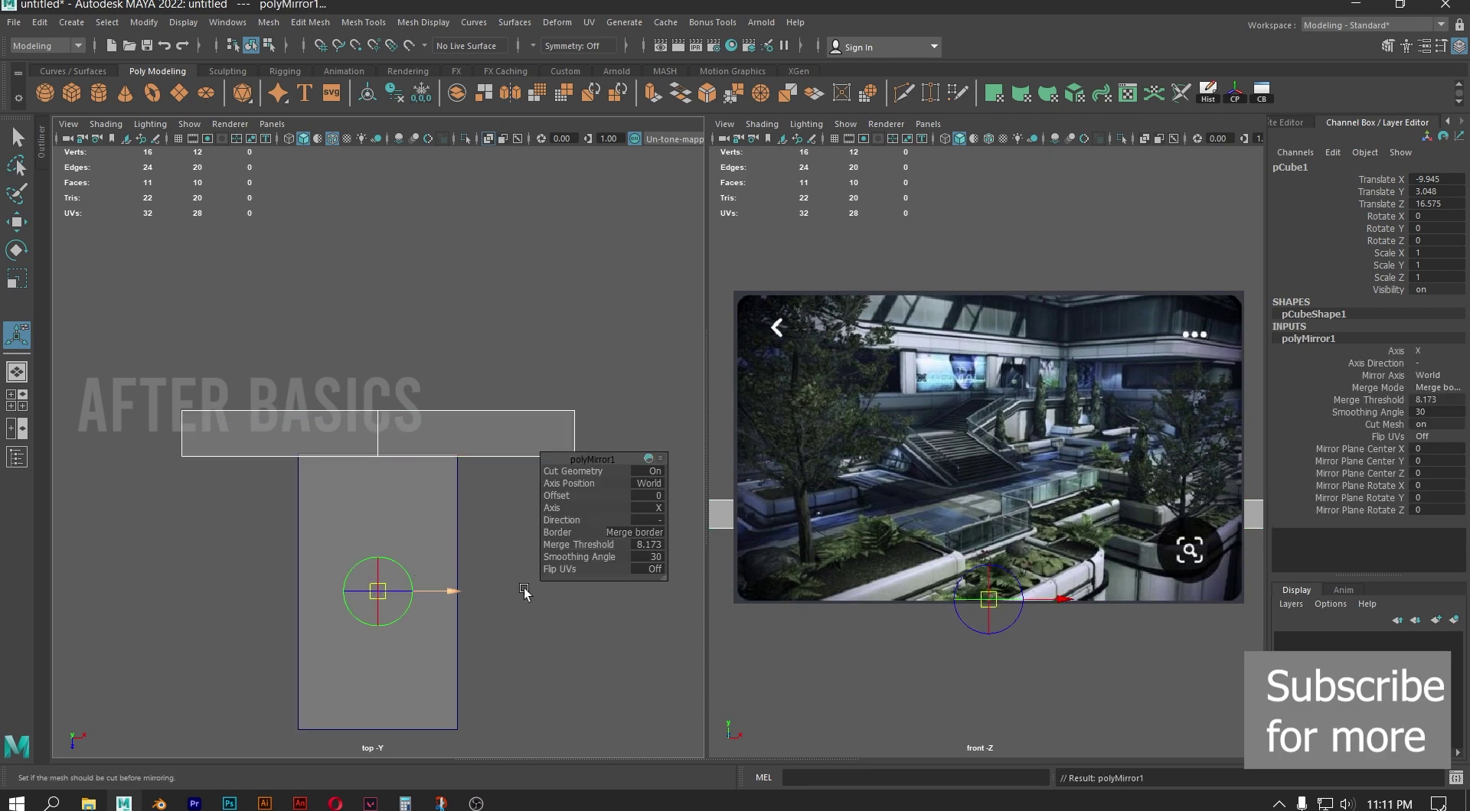
pyautogui.moveTo(411, 583); pyautogui.dragTo(146, 620)
pyautogui.moveTo(410, 583); pyautogui.dragTo(393, 532)
pyautogui.click(659, 521)
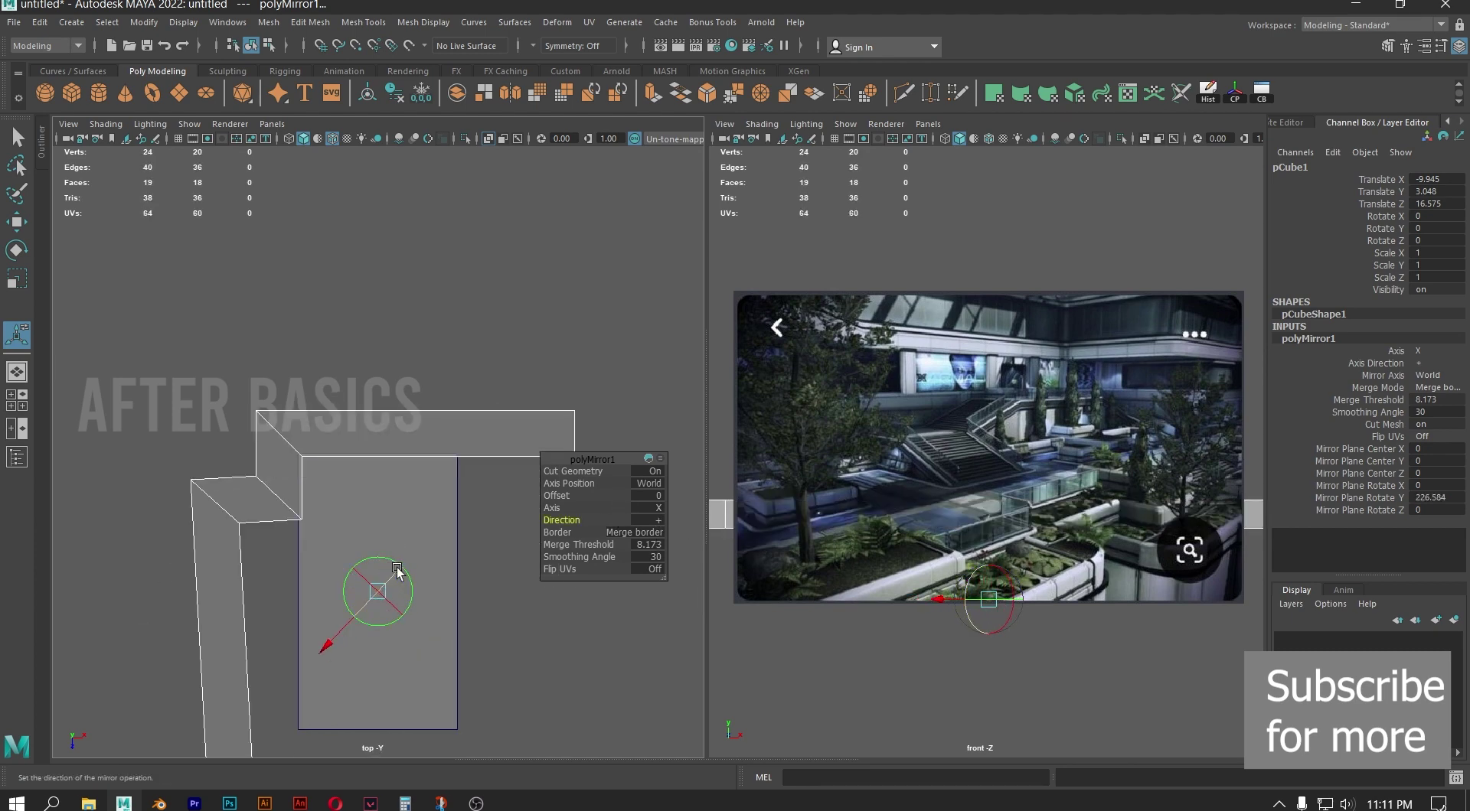
pyautogui.moveTo(325, 648); pyautogui.dragTo(498, 628)
pyautogui.moveTo(489, 549); pyautogui.dragTo(601, 453)
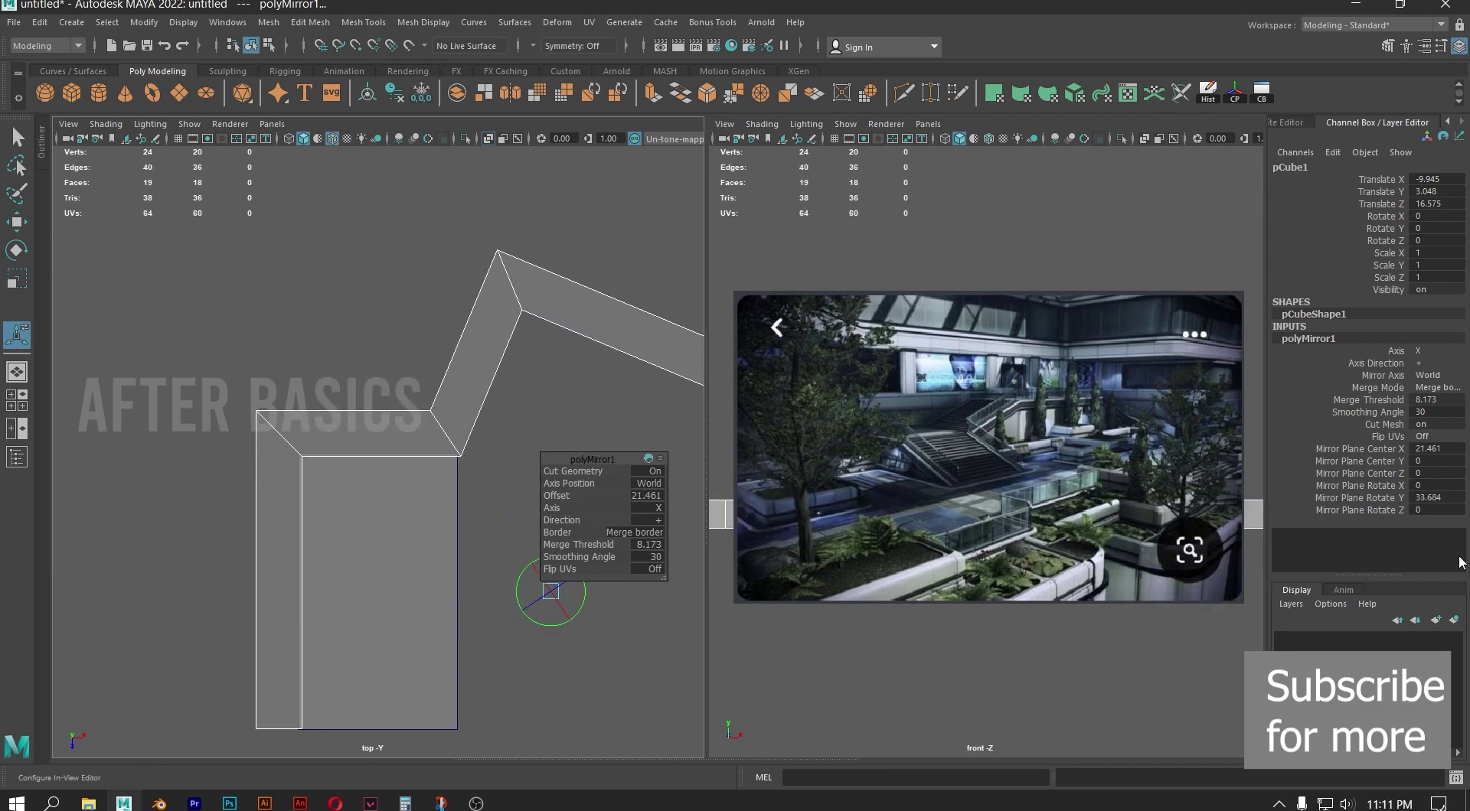
# Try a Y rotation of 0 for the second mirror plane, then set it to 45
pyautogui.doubleClick(1450, 496)
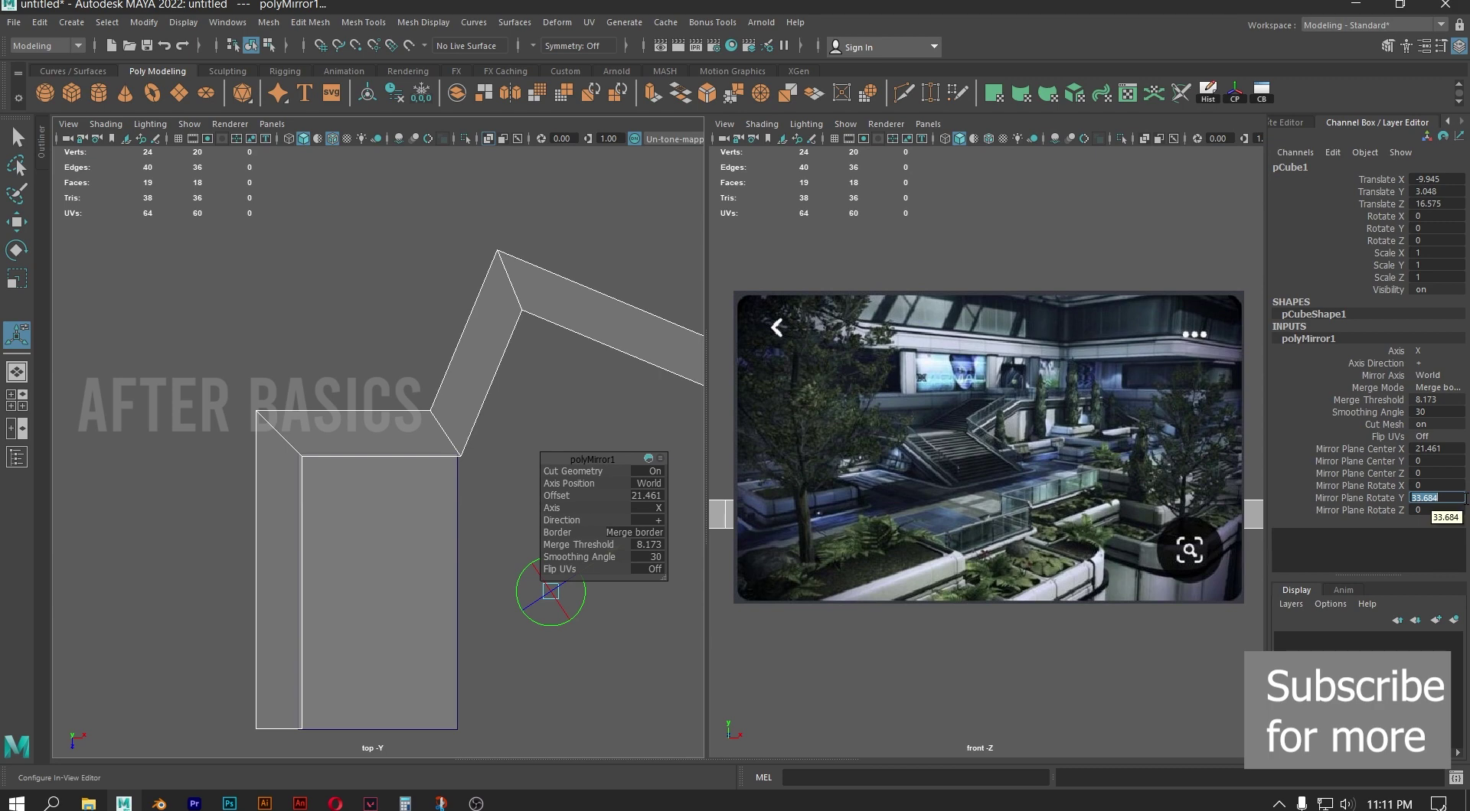
pyautogui.write('0')
pyautogui.press('Tab')
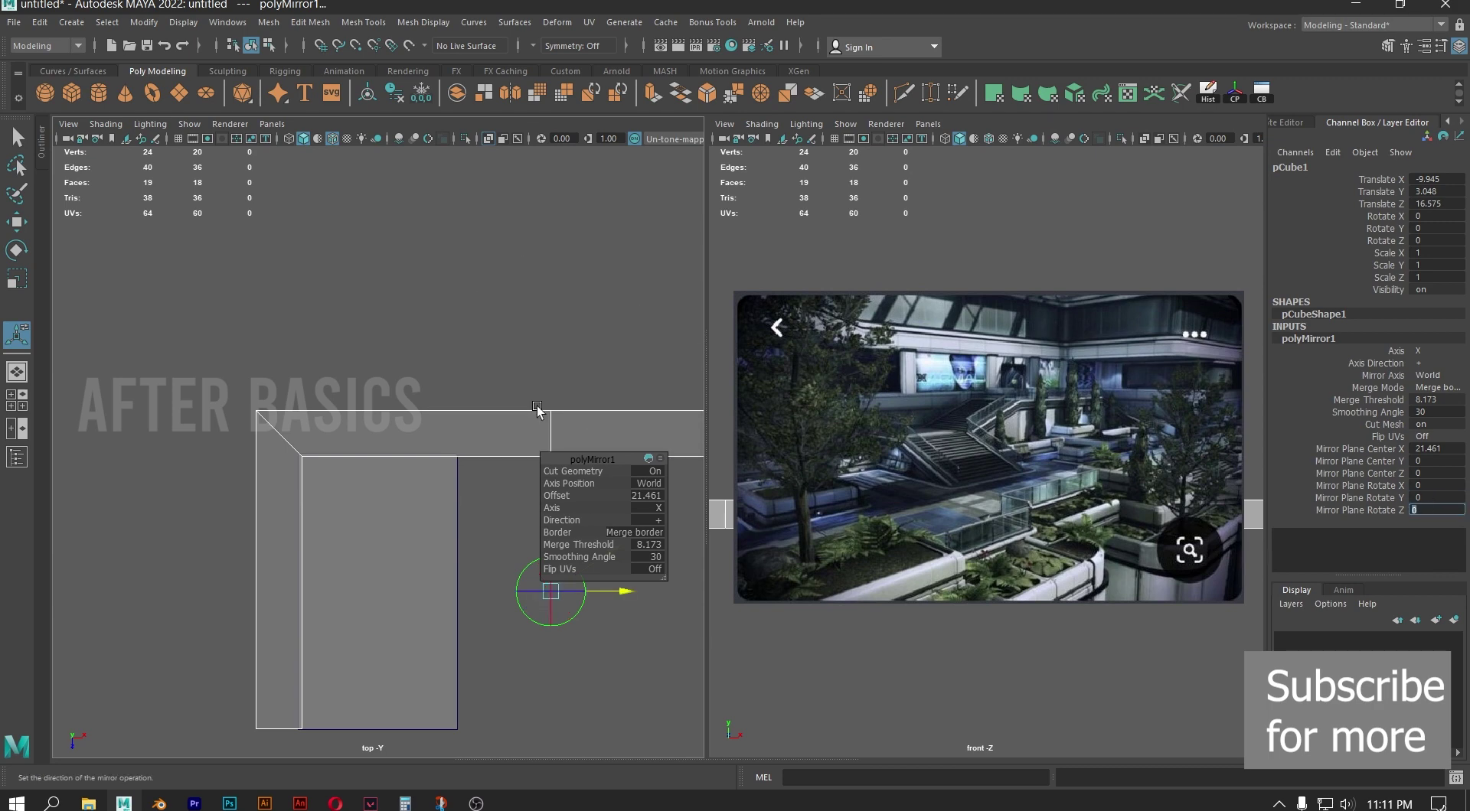
pyautogui.doubleClick(1449, 499)
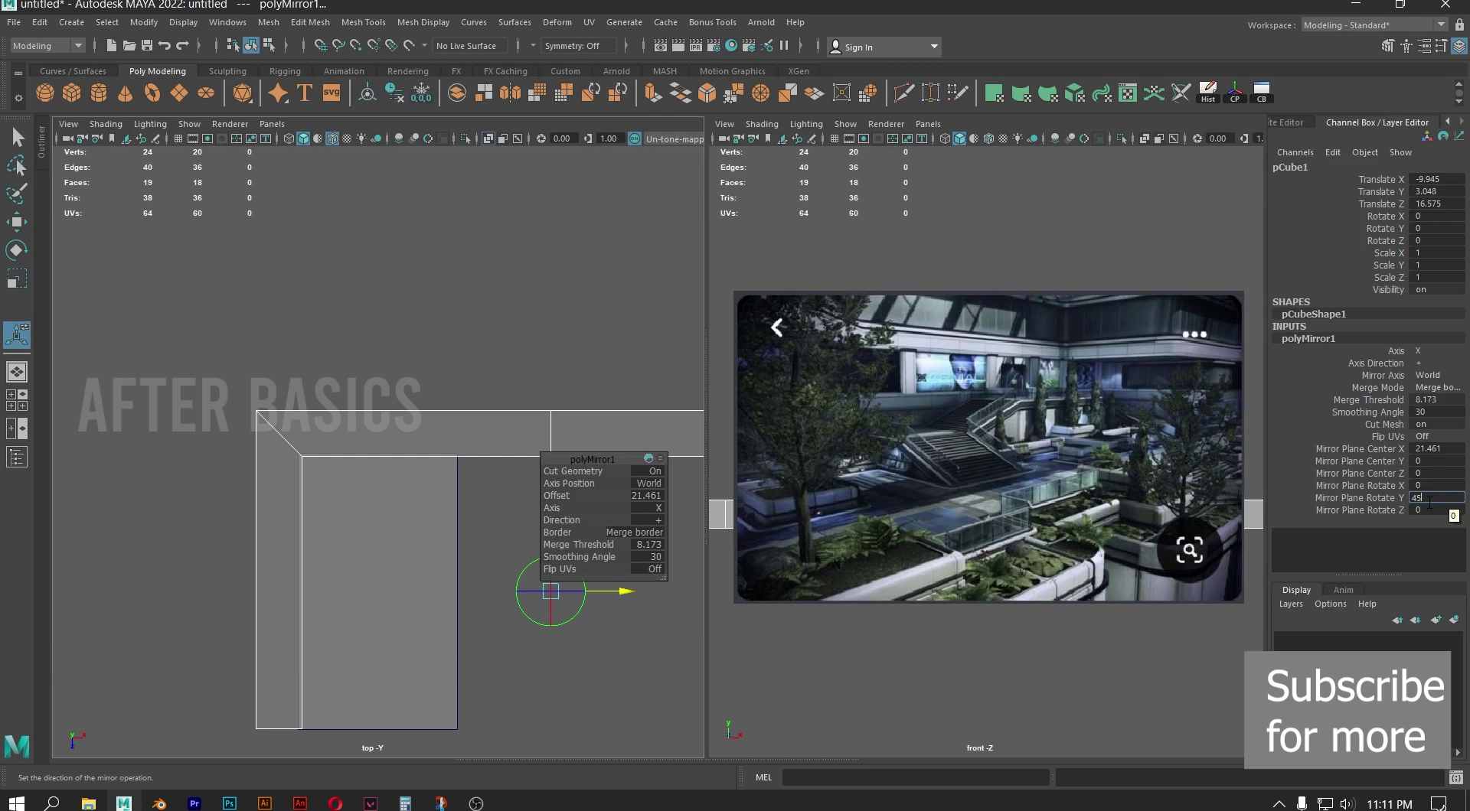
pyautogui.press('Tab')
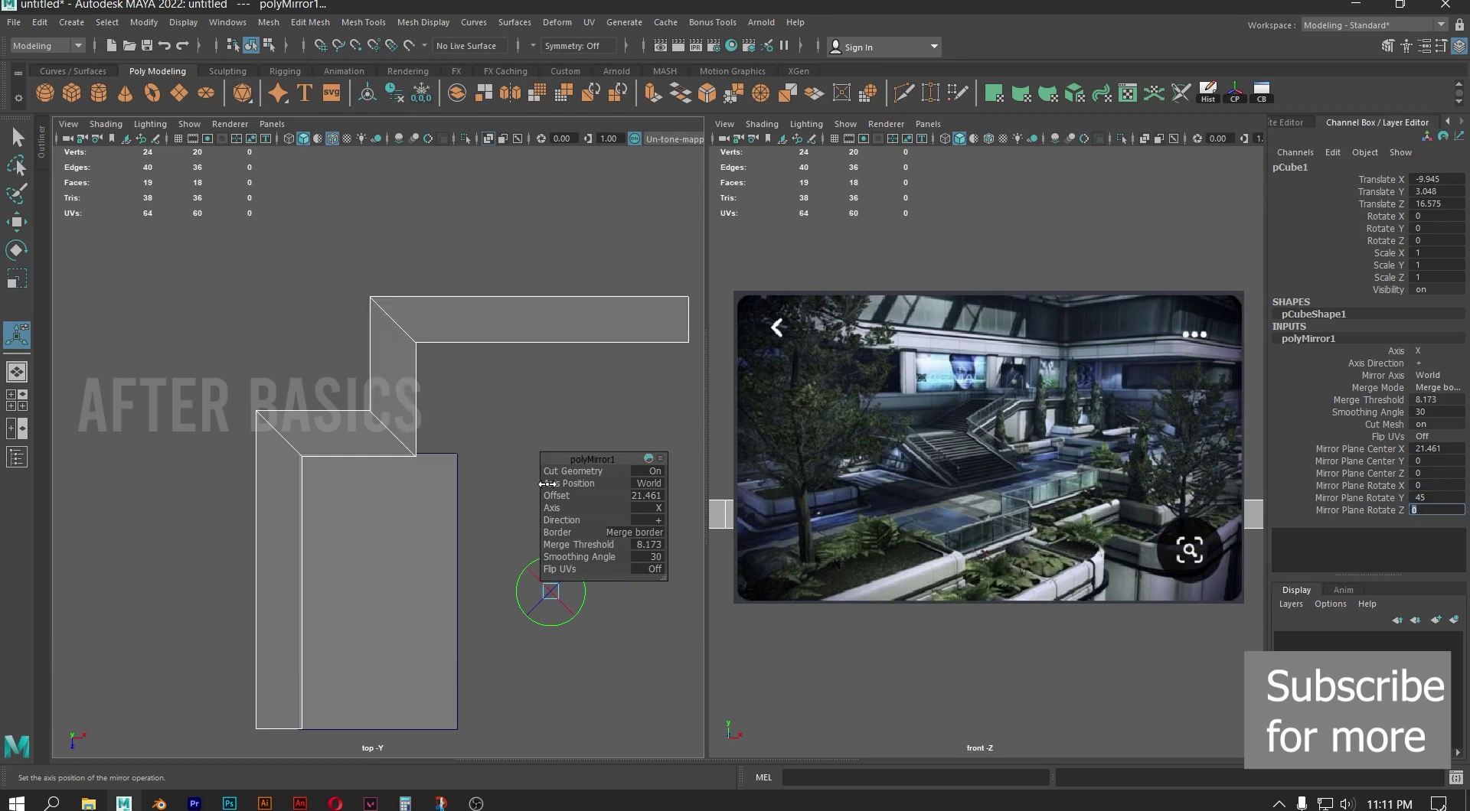
# Slide the mirror plane to an offset of about 27, aligning the inner corner with the floor plane's far corner
pyautogui.scroll(-4, 417, 414)
pyautogui.moveTo(530, 481); pyautogui.dragTo(569, 474)
pyautogui.scroll(6, 420, 418)
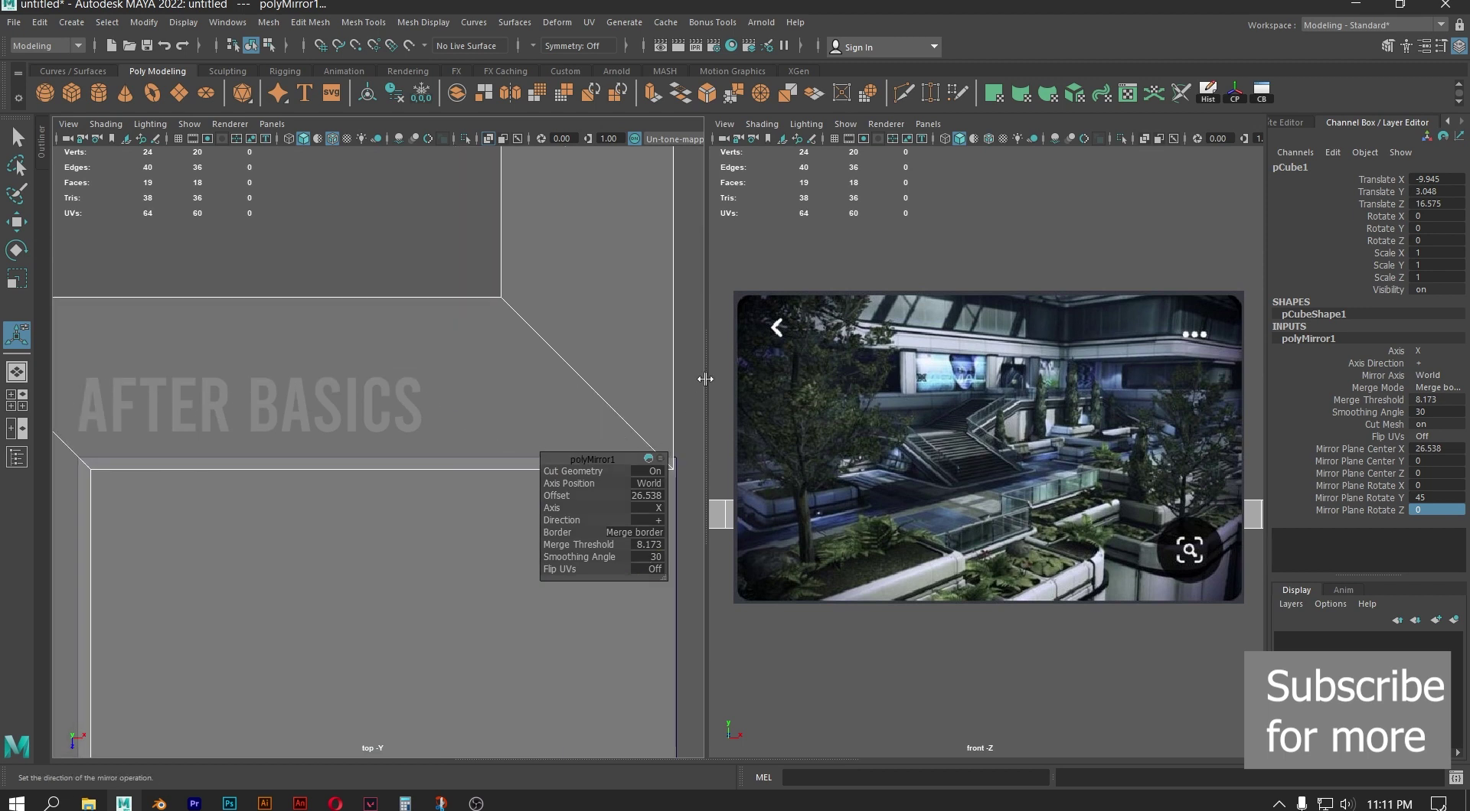
pyautogui.keyDown('alt'); pyautogui.moveTo(612, 347); pyautogui.dragTo(259, 348, button='middle'); pyautogui.keyUp('alt')
pyautogui.keyDown('alt'); pyautogui.moveTo(276, 443); pyautogui.dragTo(449, 471, button='middle'); pyautogui.keyUp('alt')
pyautogui.scroll(5, 449, 470)
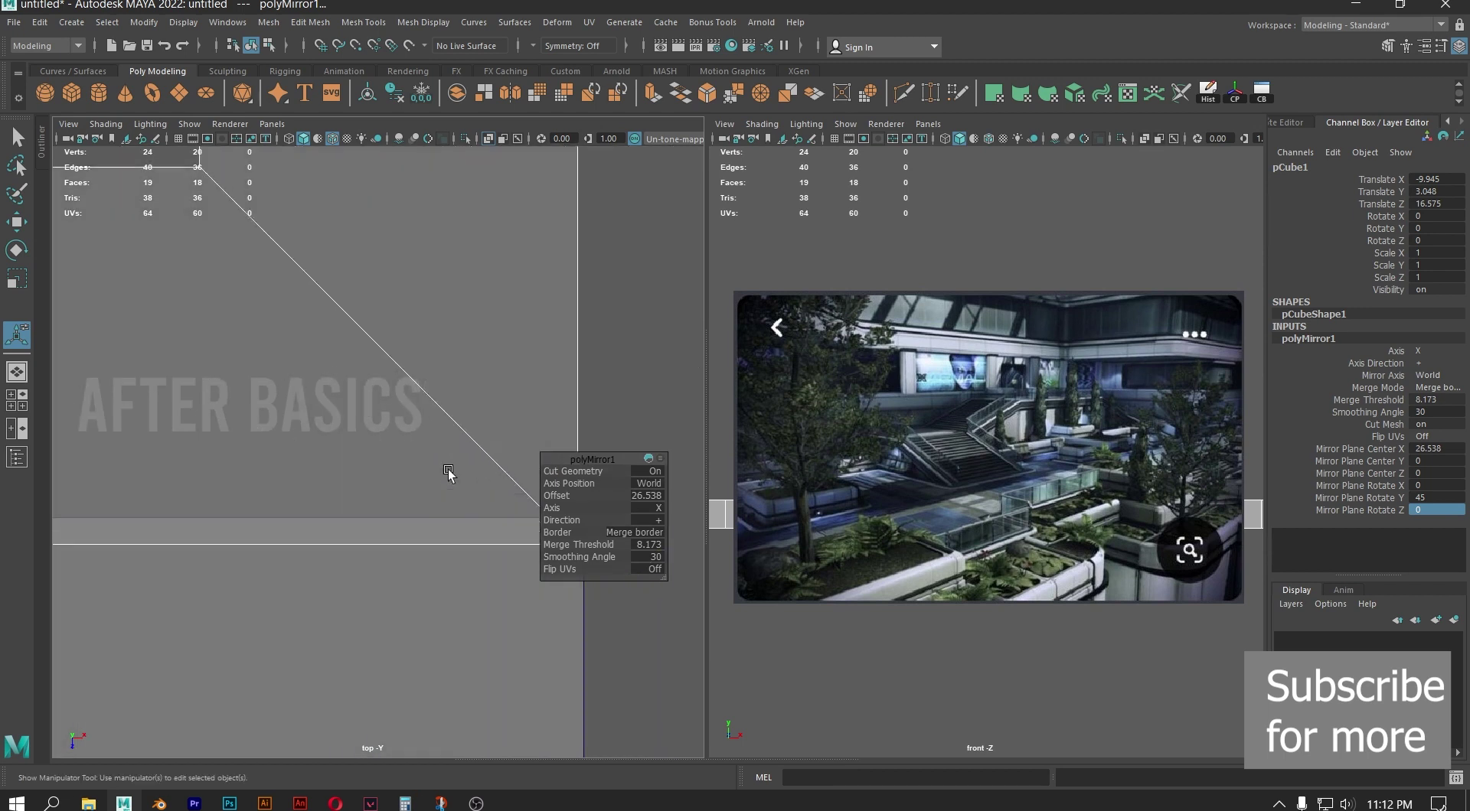
pyautogui.moveTo(567, 410); pyautogui.dragTo(531, 439)
pyautogui.scroll(-14, 525, 442)
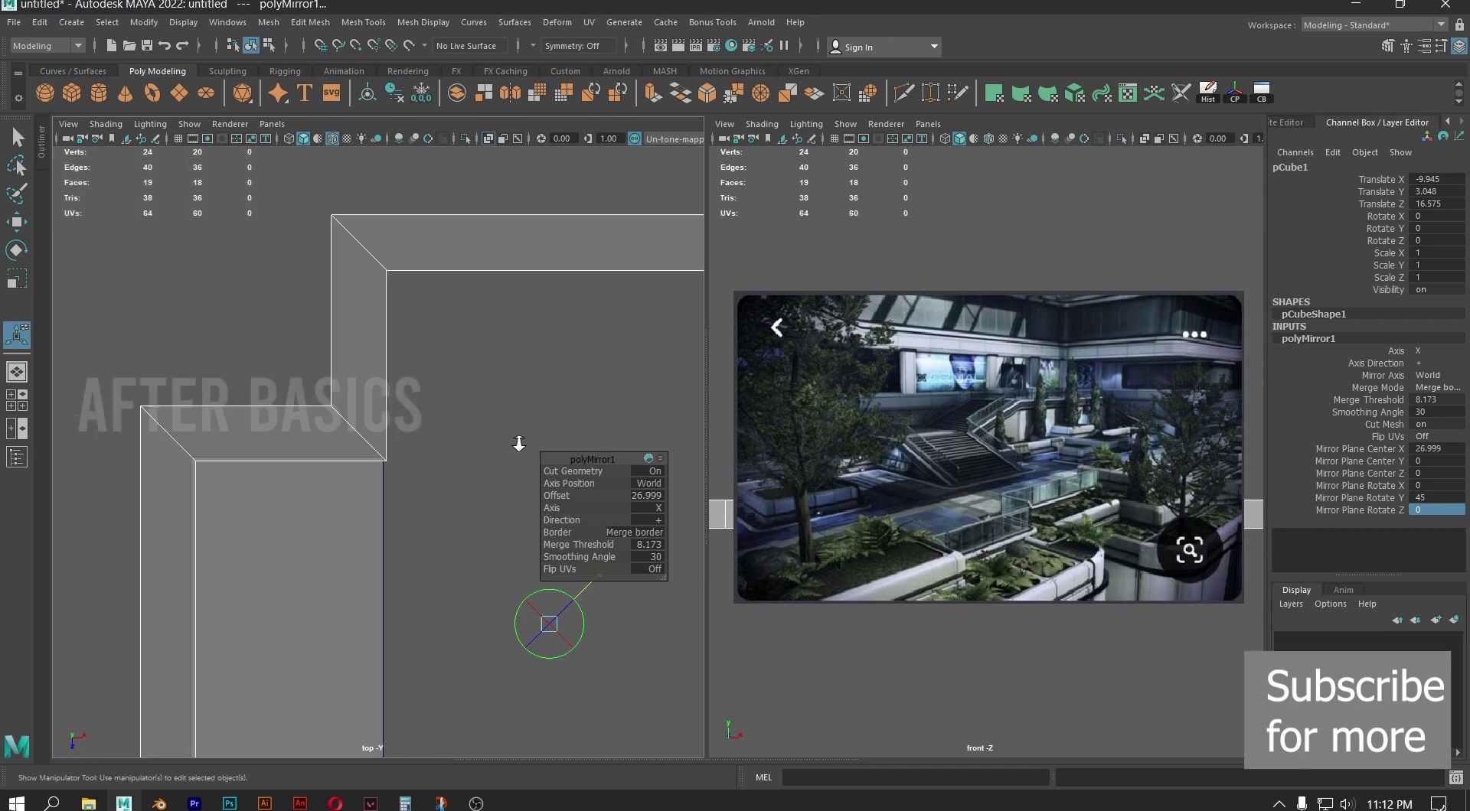
pyautogui.scroll(-1, 544, 356)
# Move the far arm's vertices along Z to about -82 to lengthen the connecting corridor
pyautogui.keyDown('alt'); pyautogui.moveTo(542, 353); pyautogui.dragTo(557, 419, button='middle'); pyautogui.keyUp('alt')
pyautogui.moveTo(420, 385); pyautogui.dragTo(327, 348, button='right')
pyautogui.moveTo(307, 296); pyautogui.dragTo(605, 414)
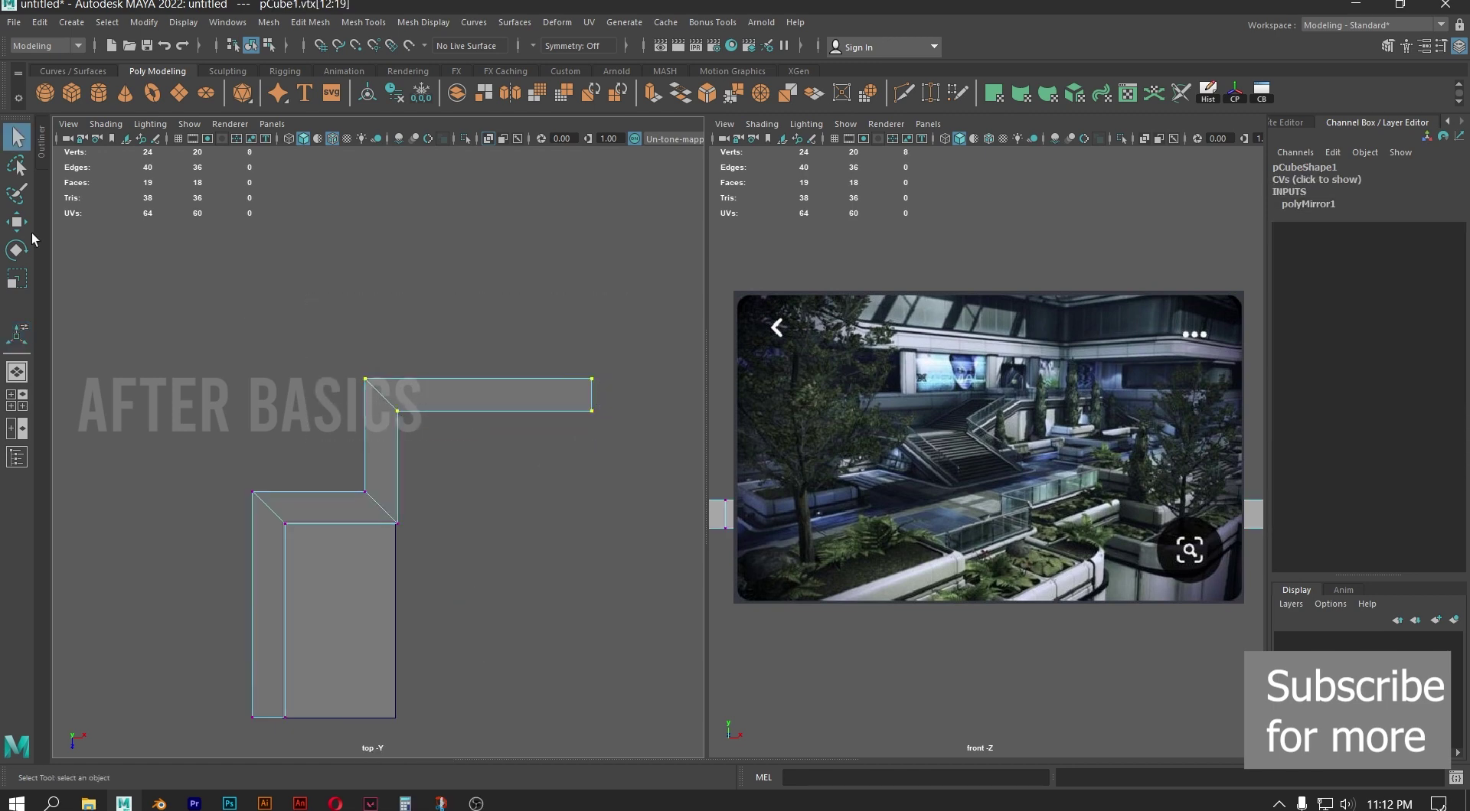
pyautogui.click(16, 222)
pyautogui.moveTo(486, 463); pyautogui.dragTo(483, 332)
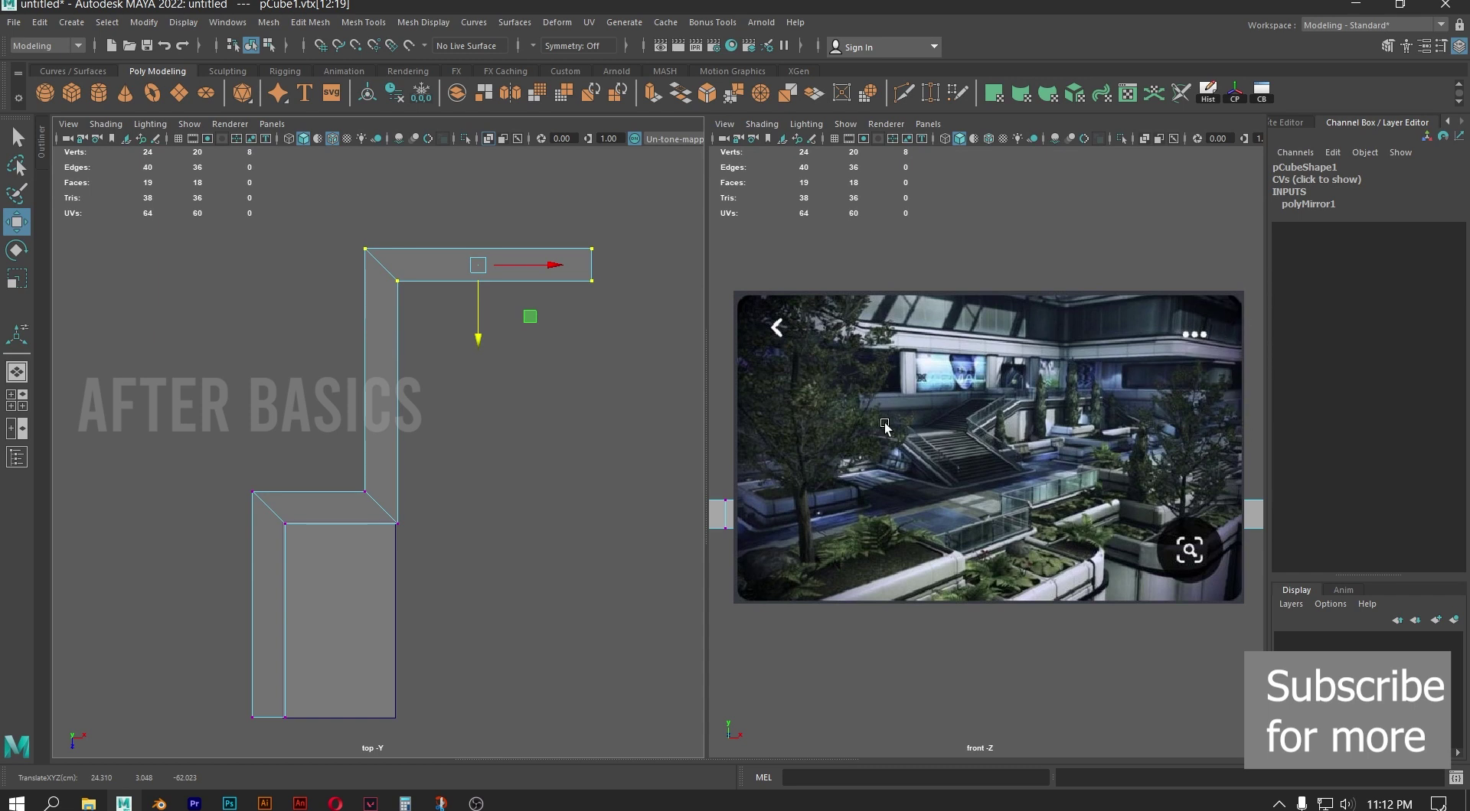
# Slice across the long connecting arm with Multi-Cut, a little below its far corner
pyautogui.scroll(4, 430, 335)
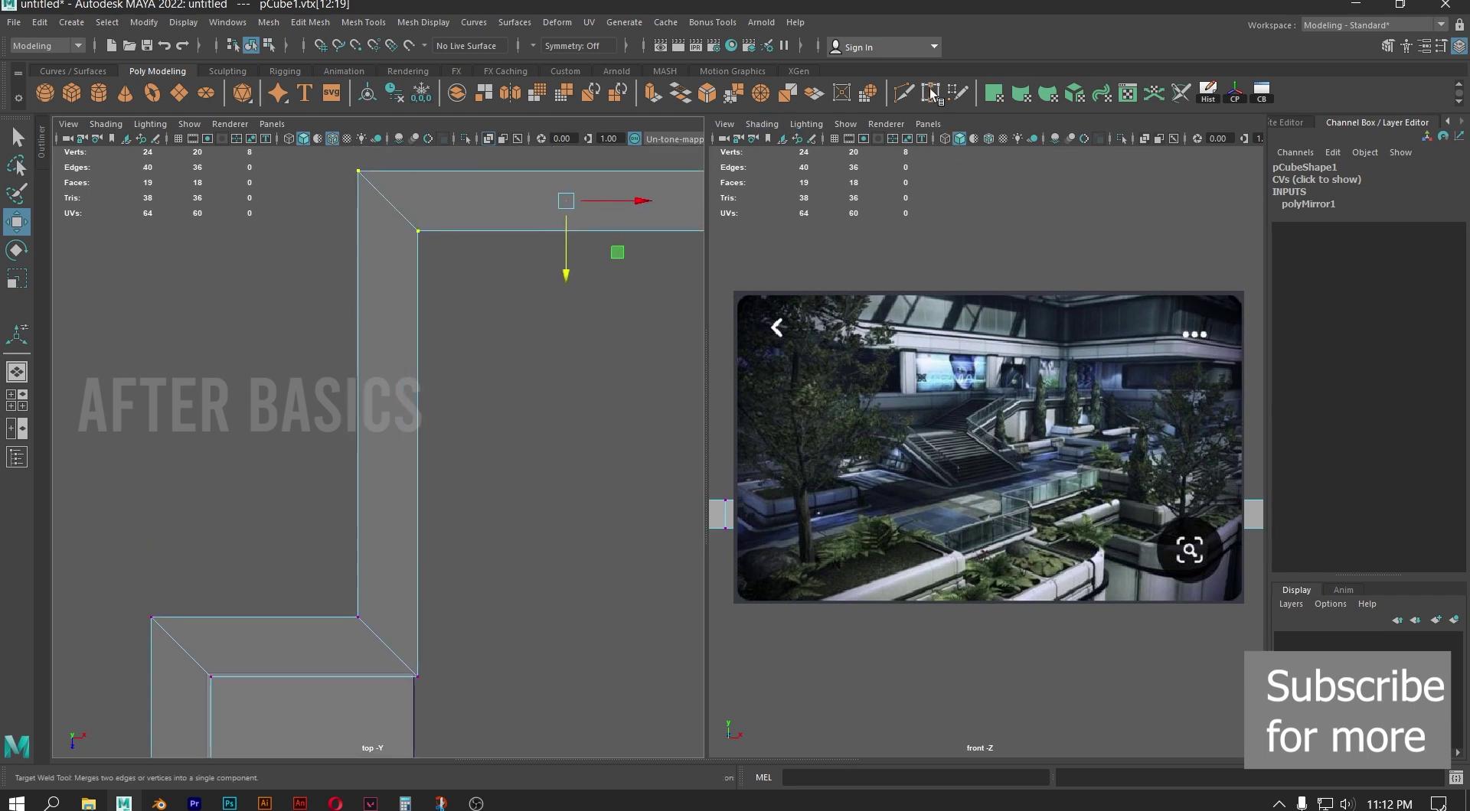
pyautogui.click(904, 92)
pyautogui.moveTo(250, 361); pyautogui.dragTo(634, 340)
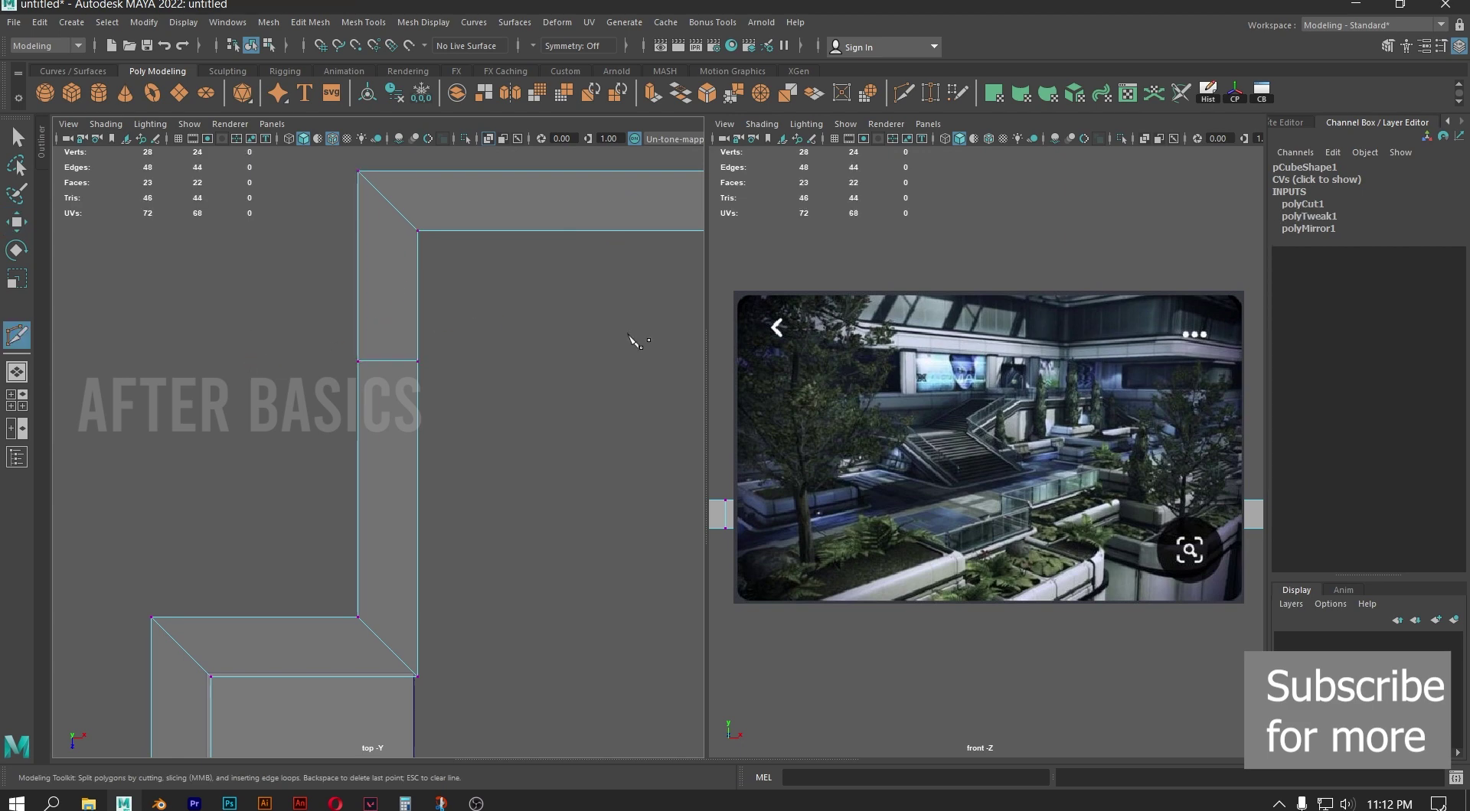
# Delete the eight faces of the corridor and far arm beyond the new cut
pyautogui.click(17, 222)
pyautogui.keyDown('alt'); pyautogui.moveTo(459, 231); pyautogui.dragTo(336, 355, button='middle'); pyautogui.keyUp('alt')
pyautogui.moveTo(311, 319); pyautogui.dragTo(309, 362, button='right')
pyautogui.moveTo(167, 234); pyautogui.dragTo(475, 388)
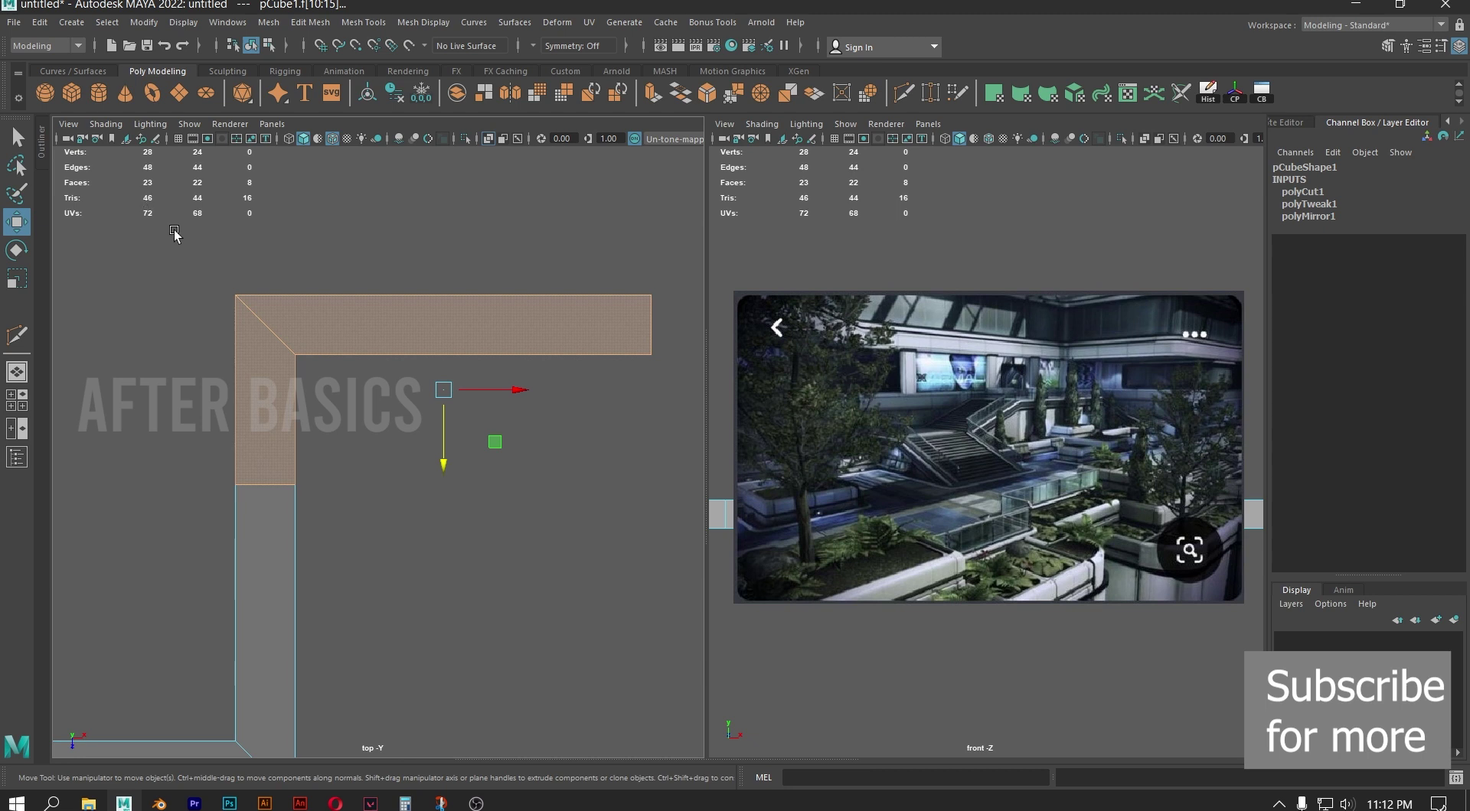
pyautogui.press('Delete')
# Show the model solid in the perspective view and lower the whole wall to a Translate Y of 0.42
pyautogui.scroll(-3, 417, 470)
pyautogui.keyDown('alt'); pyautogui.moveTo(406, 586); pyautogui.dragTo(454, 352, button='middle'); pyautogui.keyUp('alt')
pyautogui.keyDown('alt'); pyautogui.moveTo(341, 423); pyautogui.dragTo(443, 414, button='middle'); pyautogui.keyUp('alt')
pyautogui.scroll(3, 460, 460)
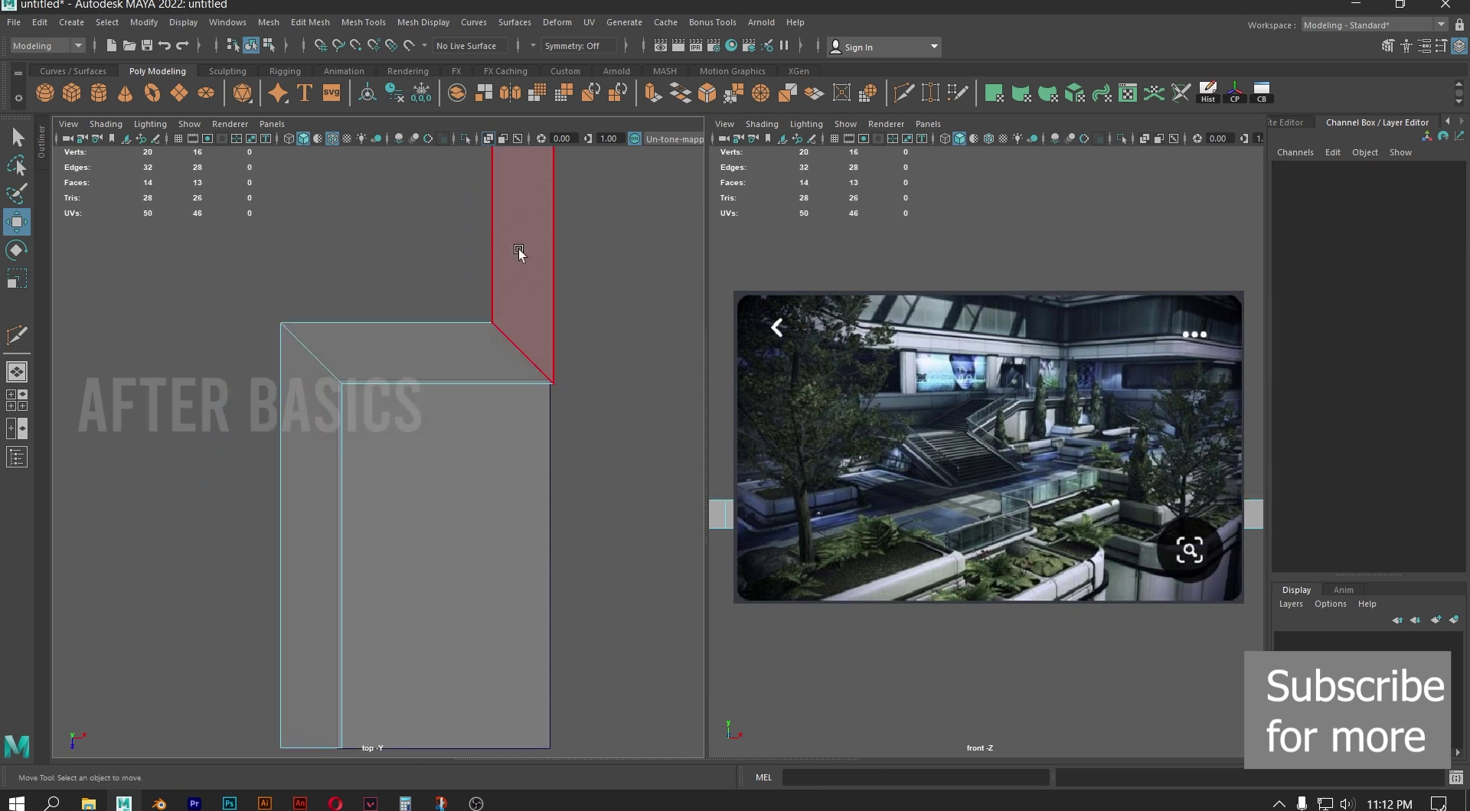
pyautogui.keyDown('alt'); pyautogui.moveTo(473, 467); pyautogui.dragTo(445, 317, button='middle'); pyautogui.keyUp('alt')
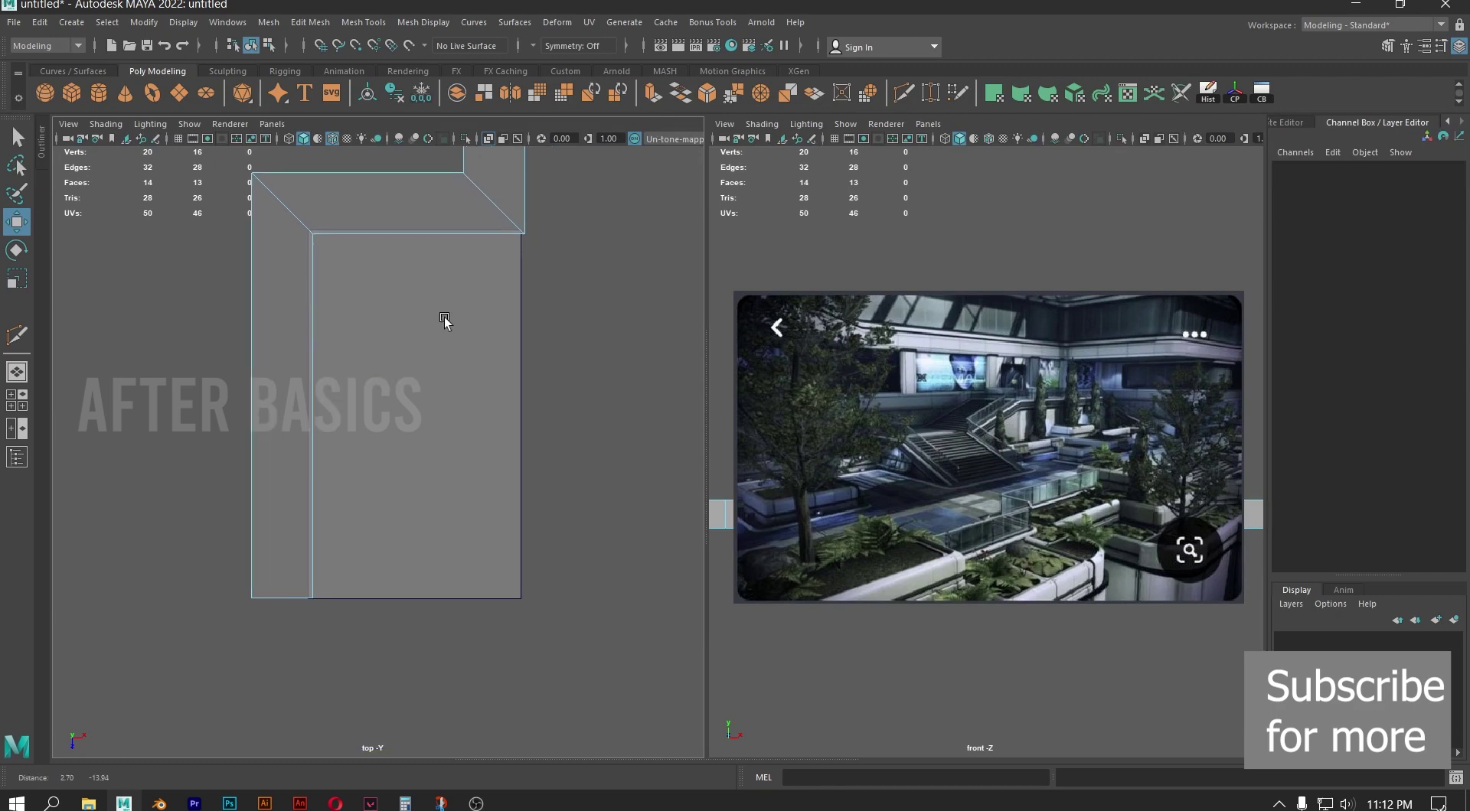
pyautogui.scroll(2, 445, 317)
pyautogui.keyDown('alt'); pyautogui.moveTo(387, 356); pyautogui.dragTo(392, 448, button='middle'); pyautogui.keyUp('alt')
pyautogui.moveTo(364, 240); pyautogui.dragTo(486, 176, button='right')
pyautogui.press('space')
pyautogui.press('space')
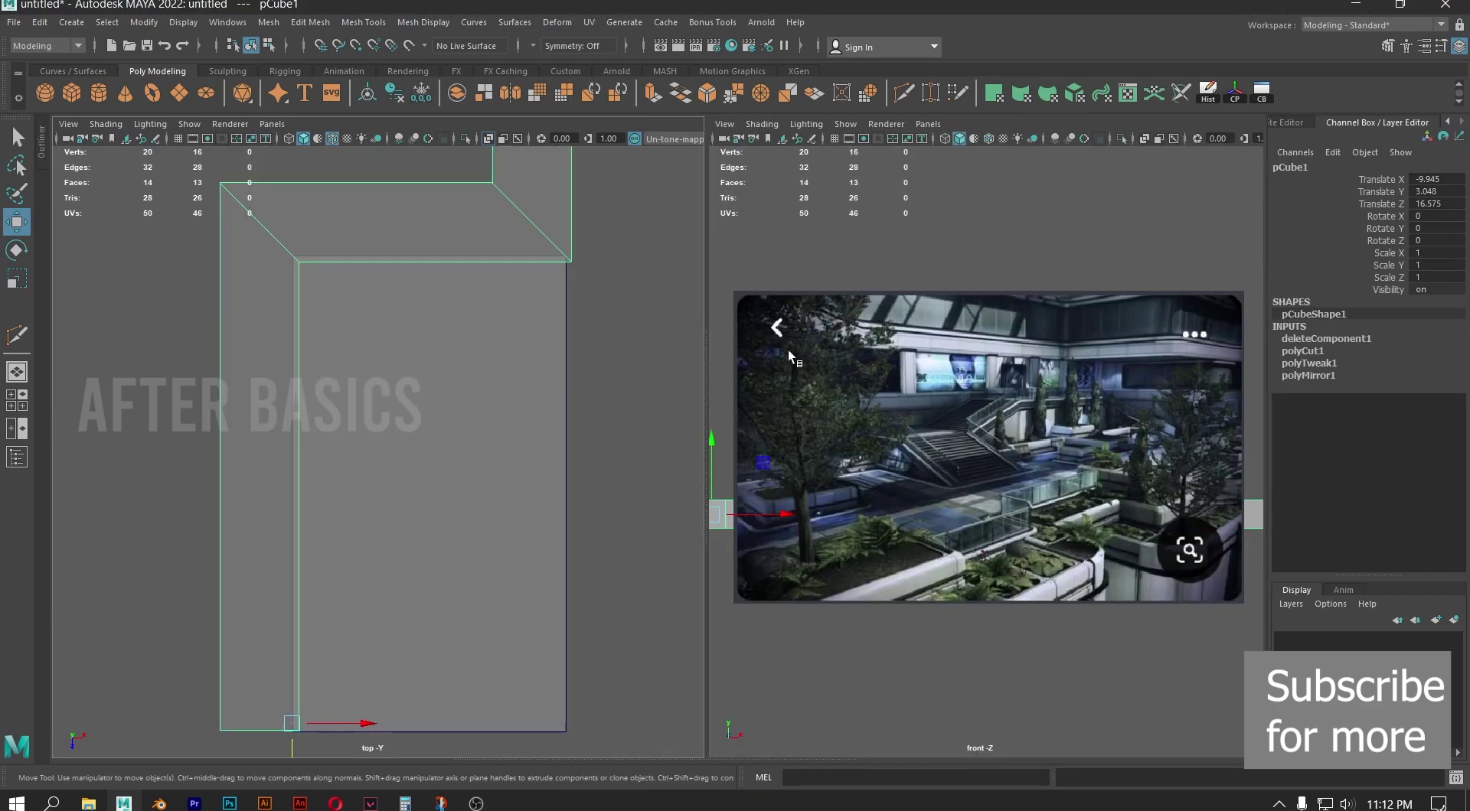
pyautogui.press('space')
pyautogui.moveTo(366, 459); pyautogui.dragTo(441, 394)
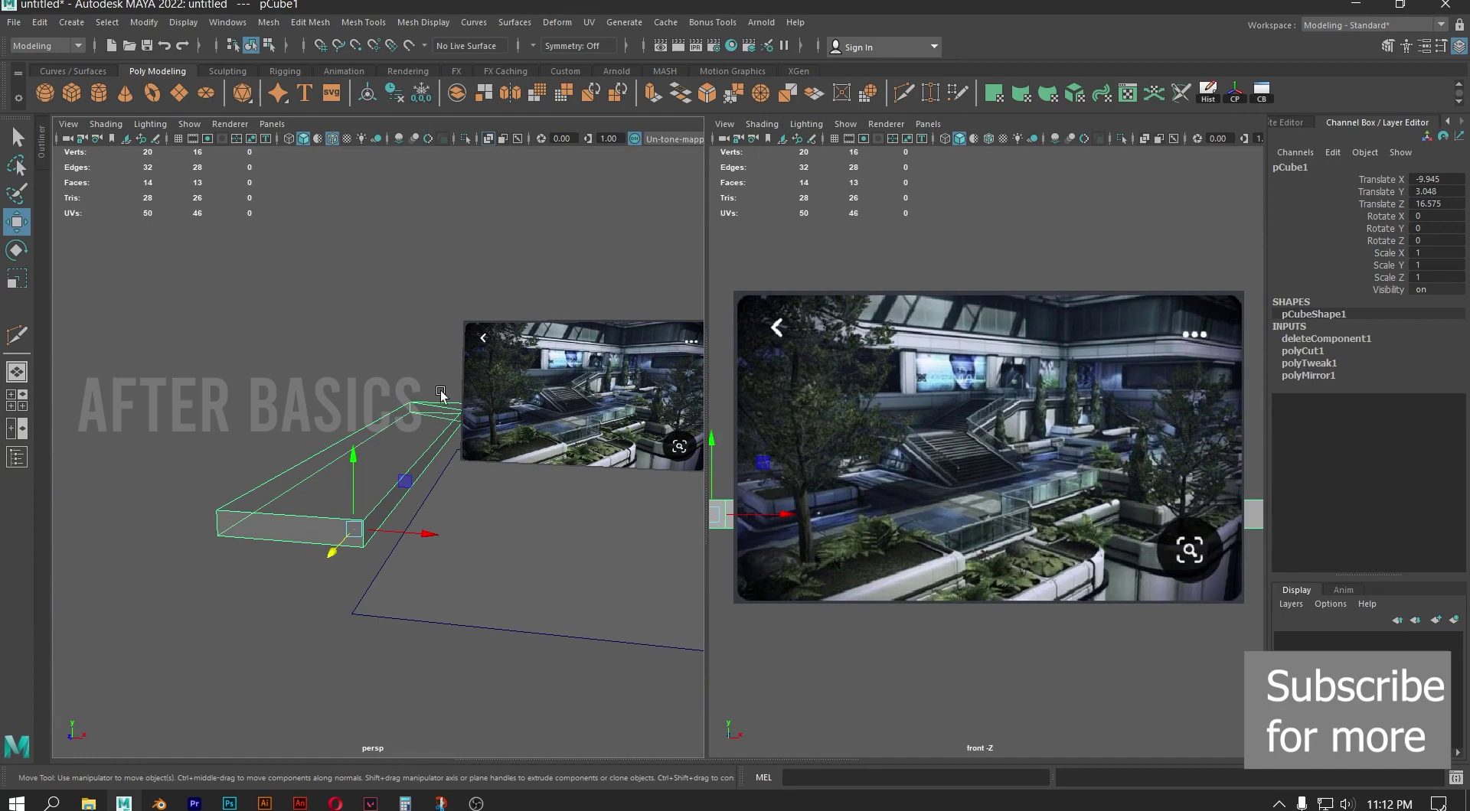
pyautogui.click(491, 140)
pyautogui.keyDown('alt'); pyautogui.moveTo(390, 320); pyautogui.dragTo(414, 425); pyautogui.keyUp('alt')
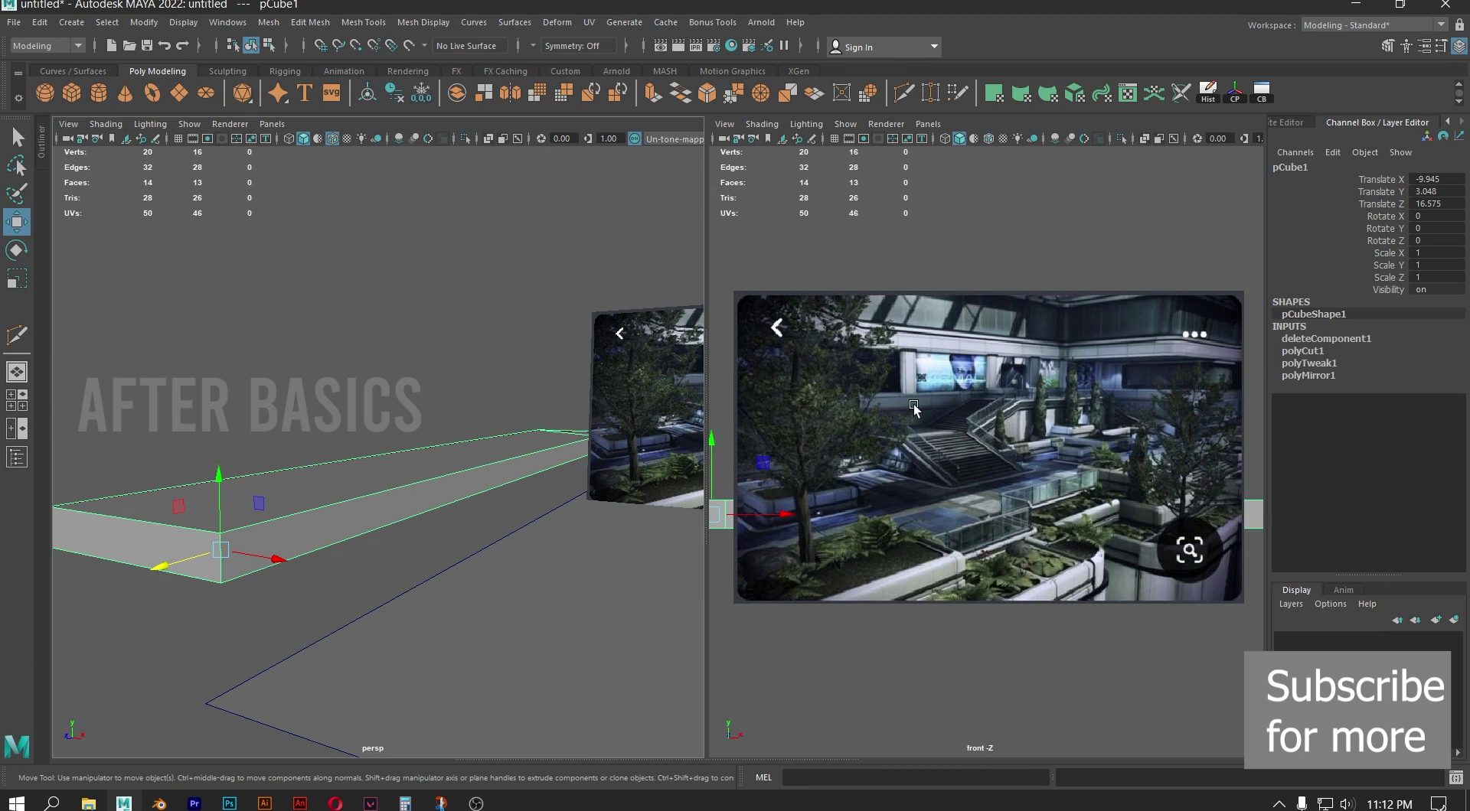
pyautogui.moveTo(220, 484); pyautogui.dragTo(266, 606)
# Raise the wall's three top faces along Y to make the wall taller
pyautogui.keyDown('alt'); pyautogui.moveTo(430, 567); pyautogui.dragTo(405, 428, button='middle'); pyautogui.keyUp('alt')
pyautogui.scroll(-3, 406, 428)
pyautogui.keyDown('alt'); pyautogui.moveTo(405, 488); pyautogui.dragTo(448, 532); pyautogui.keyUp('alt')
pyautogui.moveTo(383, 383); pyautogui.dragTo(380, 427, button='right')
pyautogui.click(364, 440)
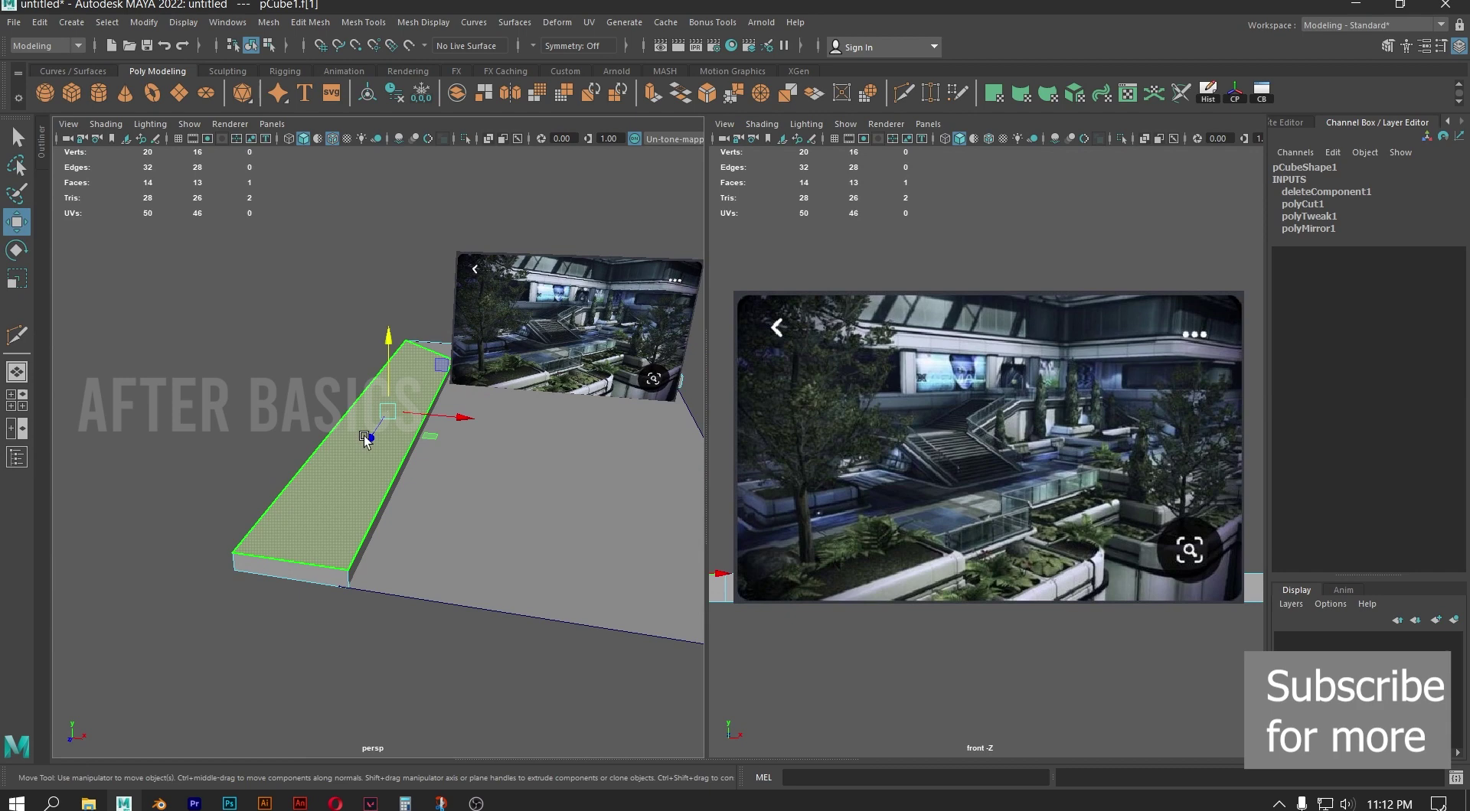
pyautogui.keyDown('alt'); pyautogui.moveTo(565, 324); pyautogui.dragTo(402, 371); pyautogui.keyUp('alt')
pyautogui.keyDown('alt'); pyautogui.moveTo(402, 371); pyautogui.dragTo(447, 366, button='middle'); pyautogui.keyUp('alt')
pyautogui.moveTo(447, 366)
pyautogui.keyDown('alt'); pyautogui.mouseDown()
pyautogui.moveTo(350, 430)
pyautogui.moveTo(447, 361)
pyautogui.mouseUp(); pyautogui.keyUp('alt')
pyautogui.keyDown('shift'); pyautogui.click(443, 434); pyautogui.keyUp('shift')
pyautogui.keyDown('shift'); pyautogui.click(436, 550); pyautogui.keyUp('shift')
pyautogui.keyDown('alt'); pyautogui.moveTo(447, 362); pyautogui.dragTo(517, 395, button='middle'); pyautogui.keyUp('alt')
pyautogui.moveTo(388, 398); pyautogui.dragTo(273, 326)
pyautogui.scroll(-5, 273, 326)
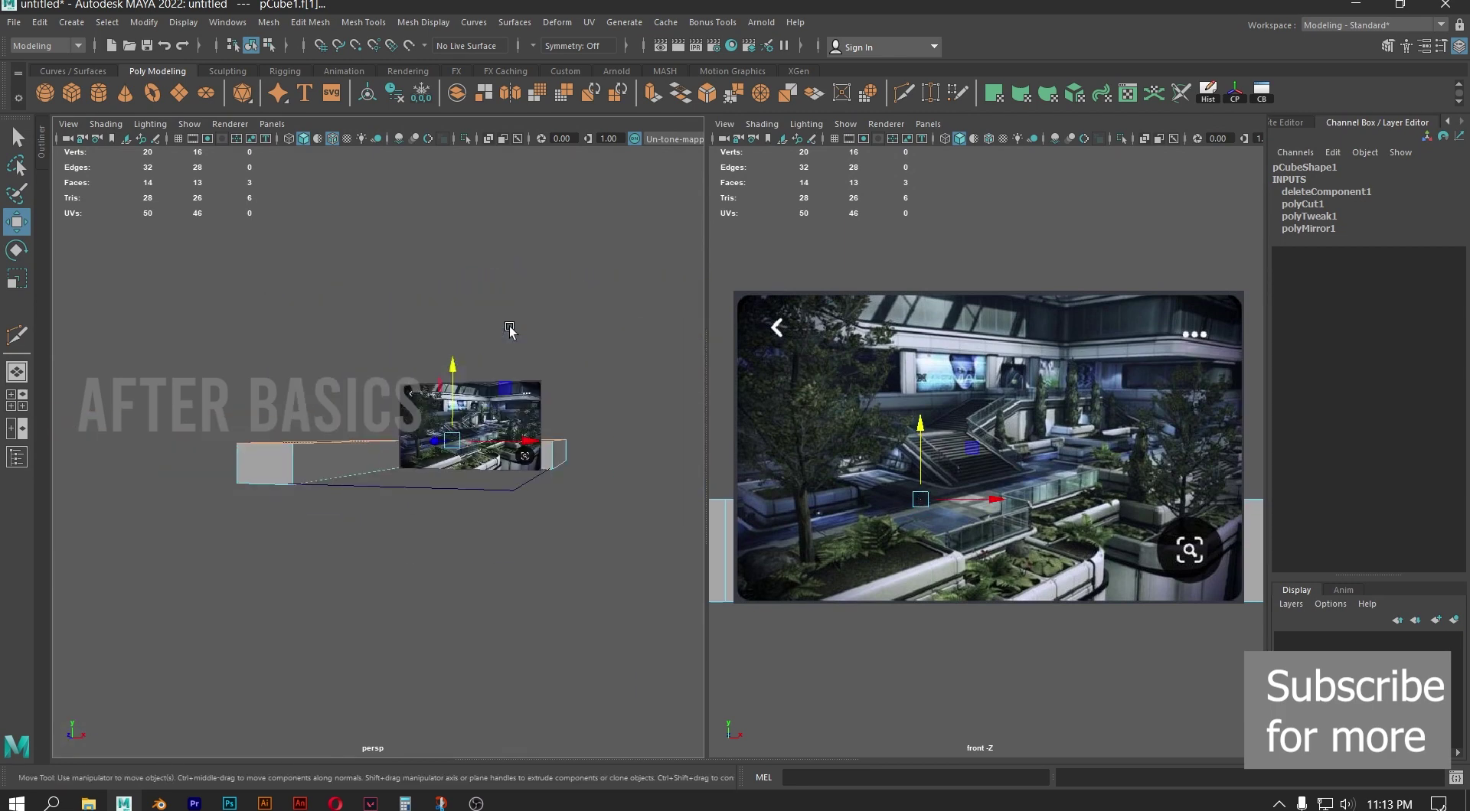
# Reselect the wall's three top faces, raise them further in the side view, and display the grid there
pyautogui.keyDown('alt'); pyautogui.moveTo(439, 379); pyautogui.dragTo(432, 389); pyautogui.keyUp('alt')
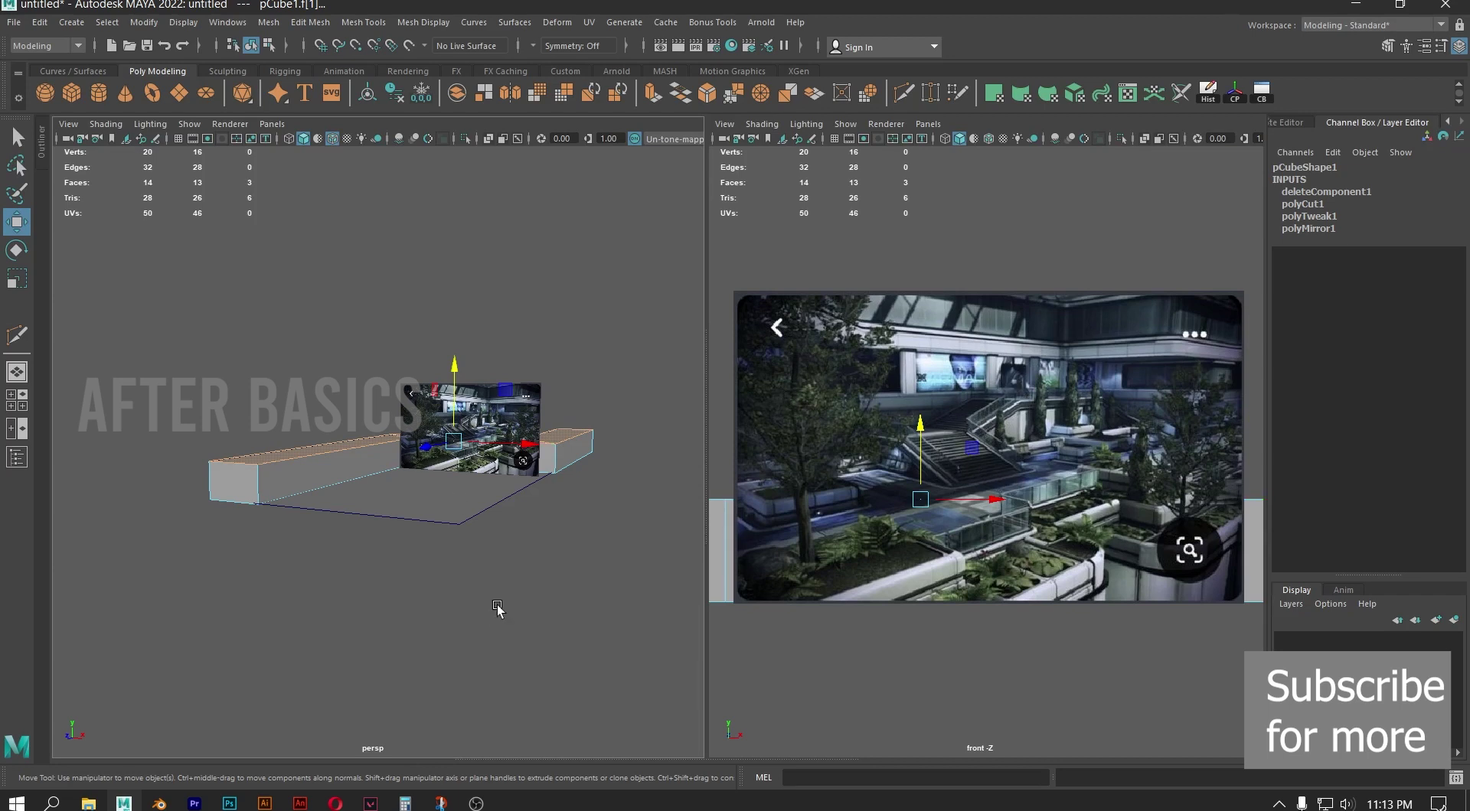
pyautogui.click(464, 594)
pyautogui.press('space')
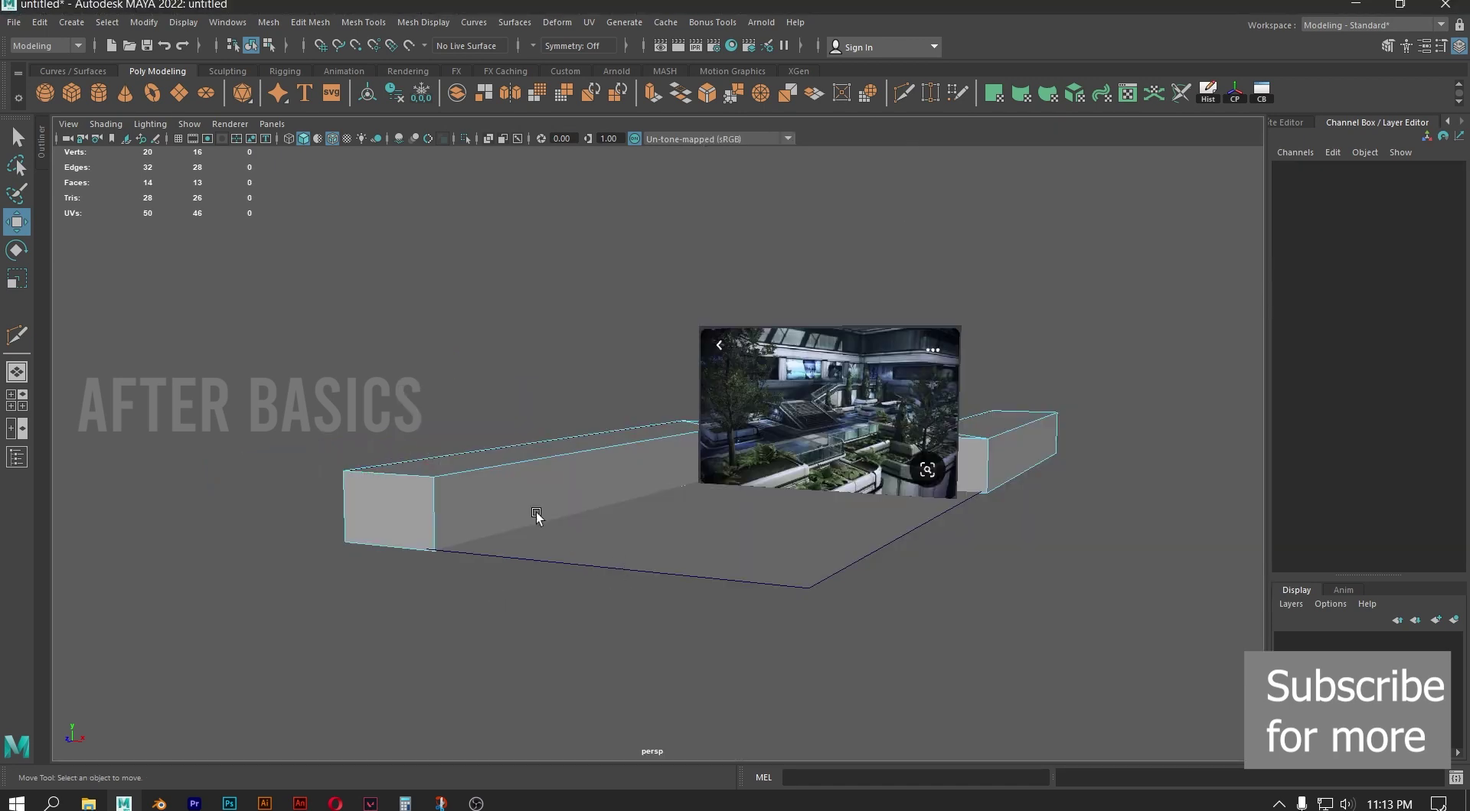
pyautogui.click(521, 447)
pyautogui.keyDown('alt'); pyautogui.moveTo(521, 447); pyautogui.dragTo(734, 502); pyautogui.keyUp('alt')
pyautogui.keyDown('shift'); pyautogui.click(735, 502); pyautogui.keyUp('shift')
pyautogui.keyDown('shift'); pyautogui.click(856, 602); pyautogui.keyUp('shift')
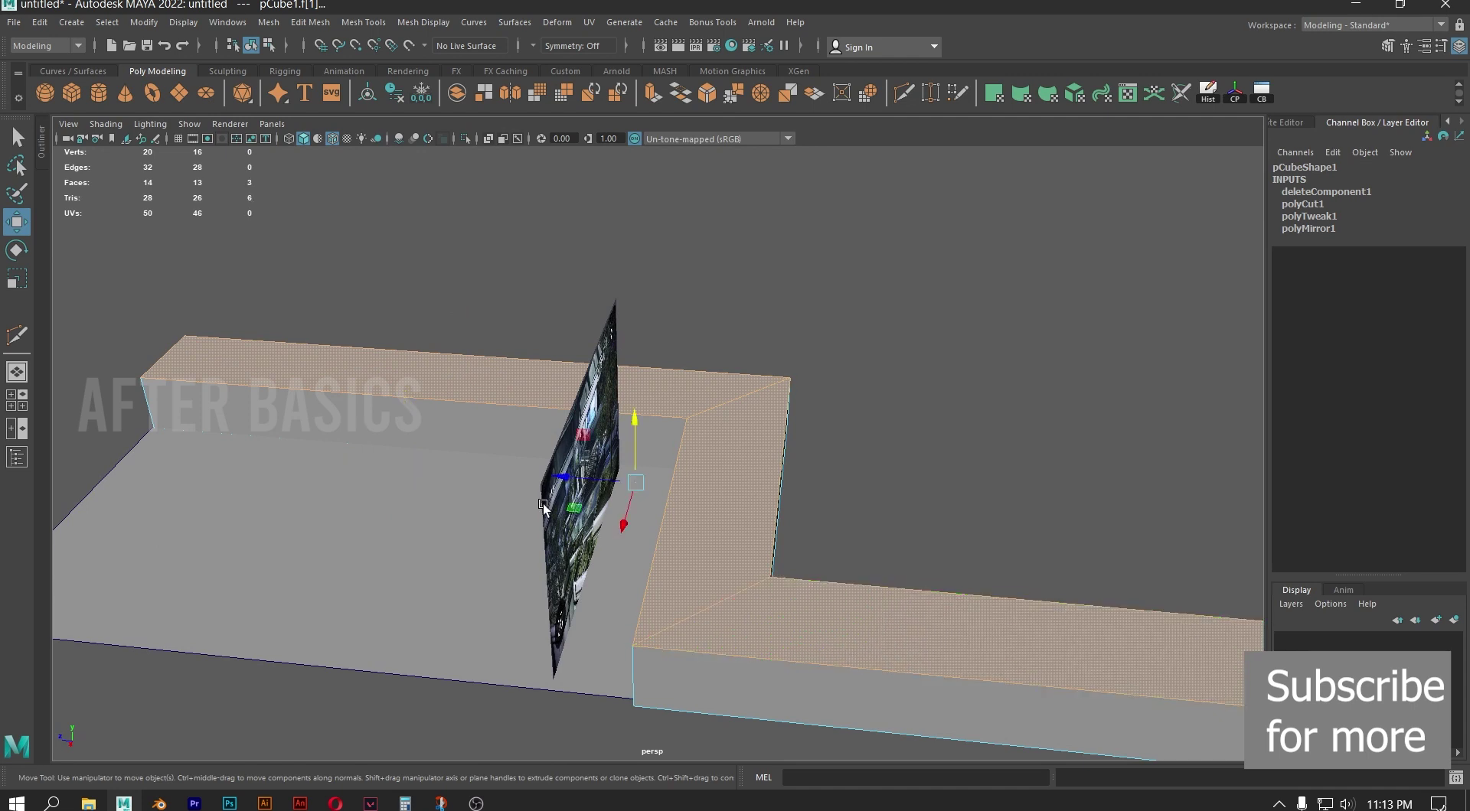
pyautogui.keyDown('alt'); pyautogui.moveTo(543, 506); pyautogui.dragTo(677, 470); pyautogui.keyUp('alt')
pyautogui.press('space')
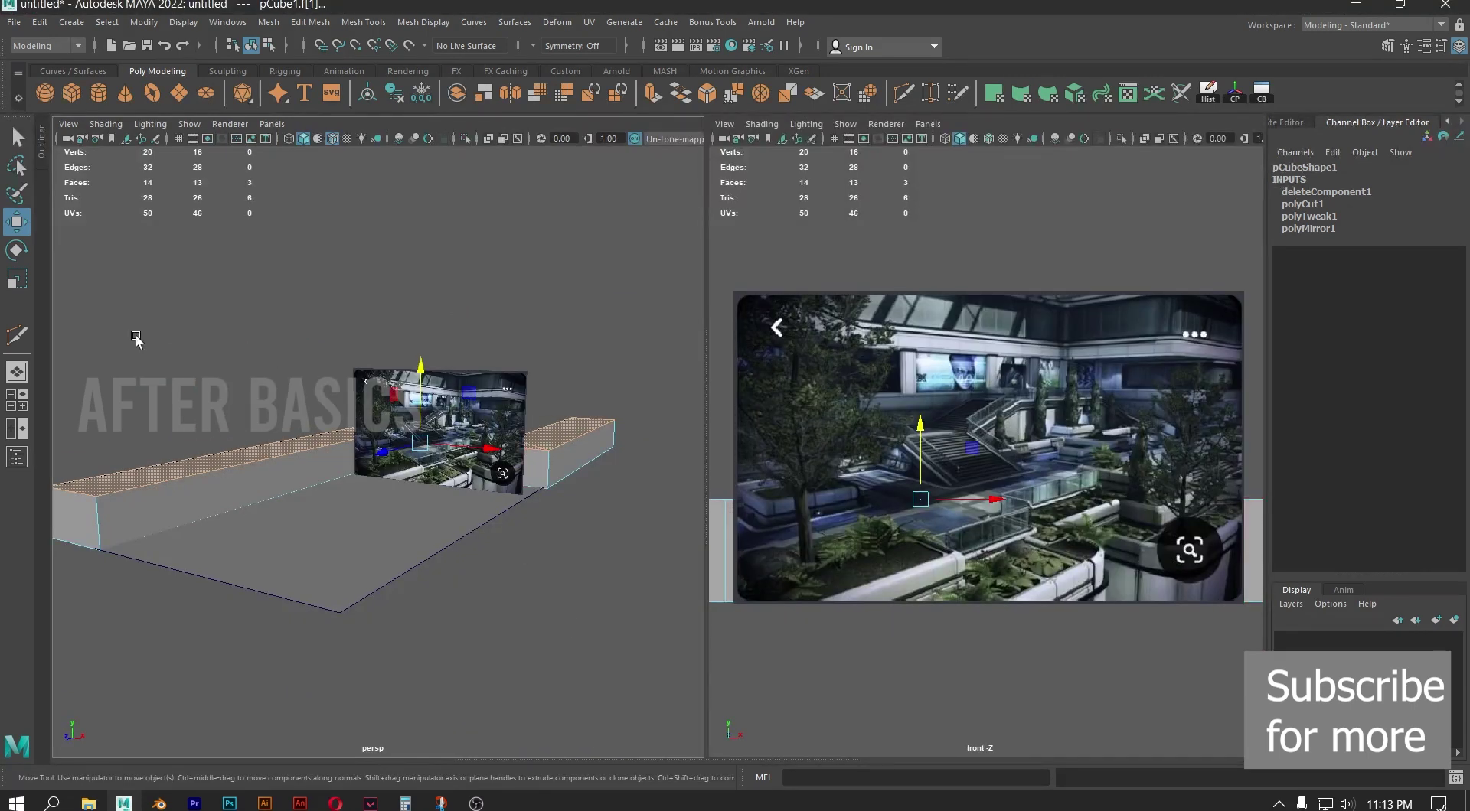
pyautogui.press('space')
pyautogui.moveTo(370, 554); pyautogui.dragTo(460, 554)
pyautogui.keyDown('alt'); pyautogui.moveTo(531, 430); pyautogui.dragTo(377, 435, button='middle'); pyautogui.keyUp('alt')
pyautogui.scroll(2, 376, 436)
pyautogui.moveTo(360, 396); pyautogui.dragTo(363, 366)
pyautogui.click(332, 140)
pyautogui.click(178, 139)
pyautogui.scroll(2, 490, 429)
pyautogui.scroll(3, 544, 469)
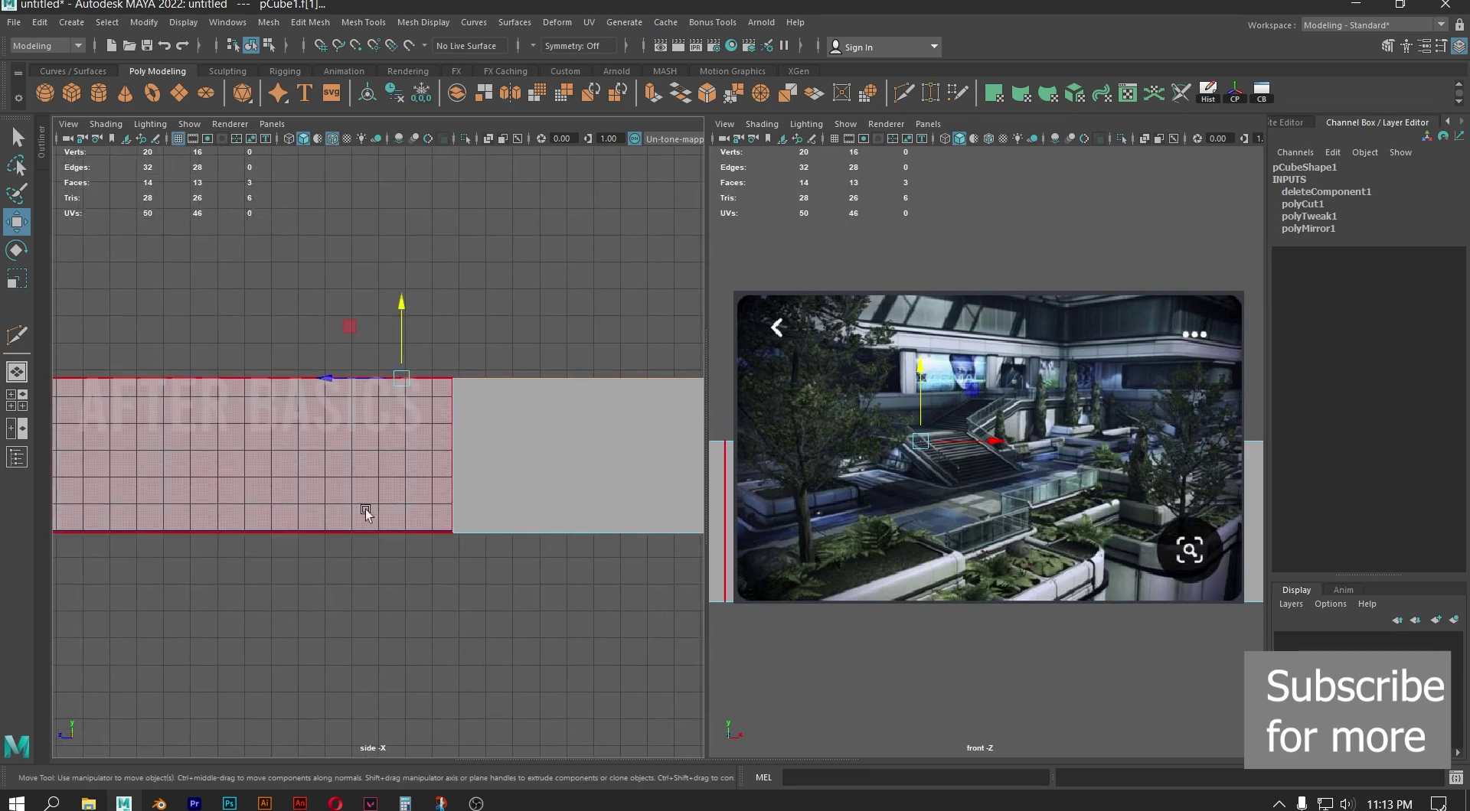
# Try a much greater wall height by raising the three top faces along Y in the side view
pyautogui.keyDown('alt'); pyautogui.moveTo(509, 396); pyautogui.dragTo(552, 414, button='middle'); pyautogui.keyUp('alt')
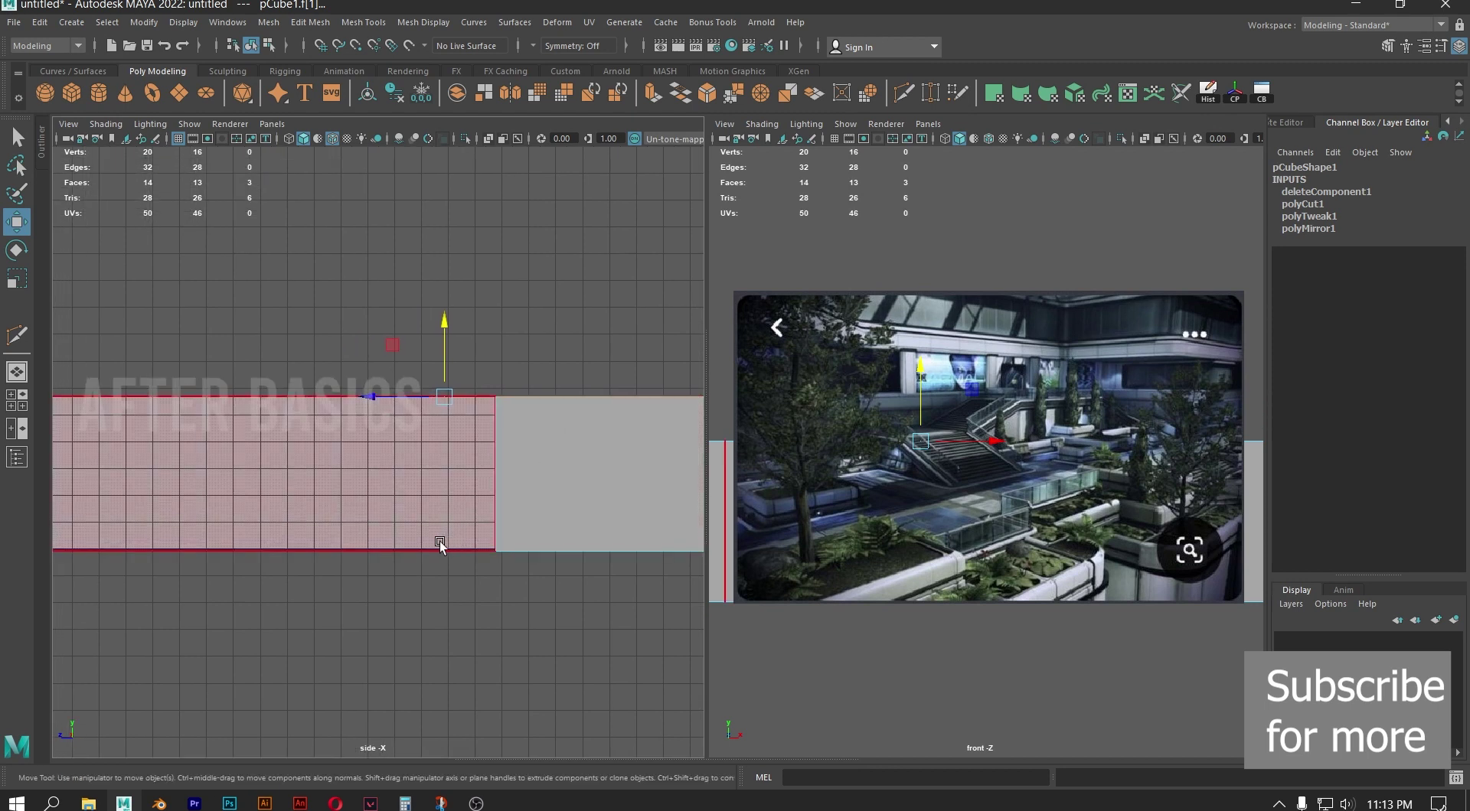
pyautogui.moveTo(443, 335); pyautogui.dragTo(430, 233)
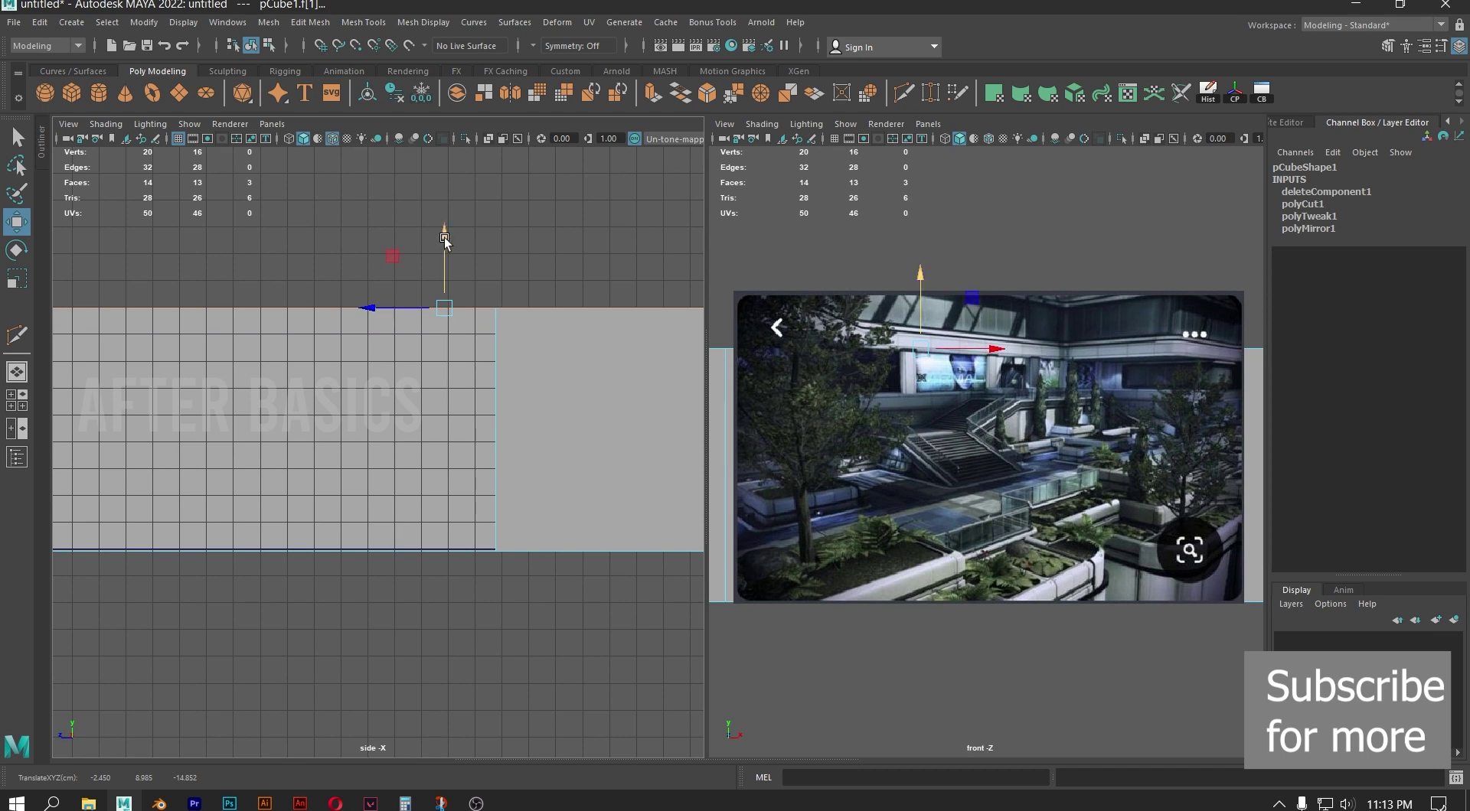
pyautogui.moveTo(444, 234); pyautogui.dragTo(445, 211)
# Examine the raised wall's proportions from several angles in the perspective view against the reference image
pyautogui.scroll(-2, 442, 310)
pyautogui.keyDown('alt'); pyautogui.moveTo(442, 310); pyautogui.dragTo(558, 319); pyautogui.keyUp('alt')
pyautogui.press('space')
pyautogui.press('space')
pyautogui.scroll(-2, 468, 334)
pyautogui.press('space')
pyautogui.moveTo(469, 327); pyautogui.dragTo(479, 290)
pyautogui.keyDown('alt'); pyautogui.moveTo(453, 354); pyautogui.dragTo(511, 499); pyautogui.keyUp('alt')
pyautogui.scroll(-5, 447, 369)
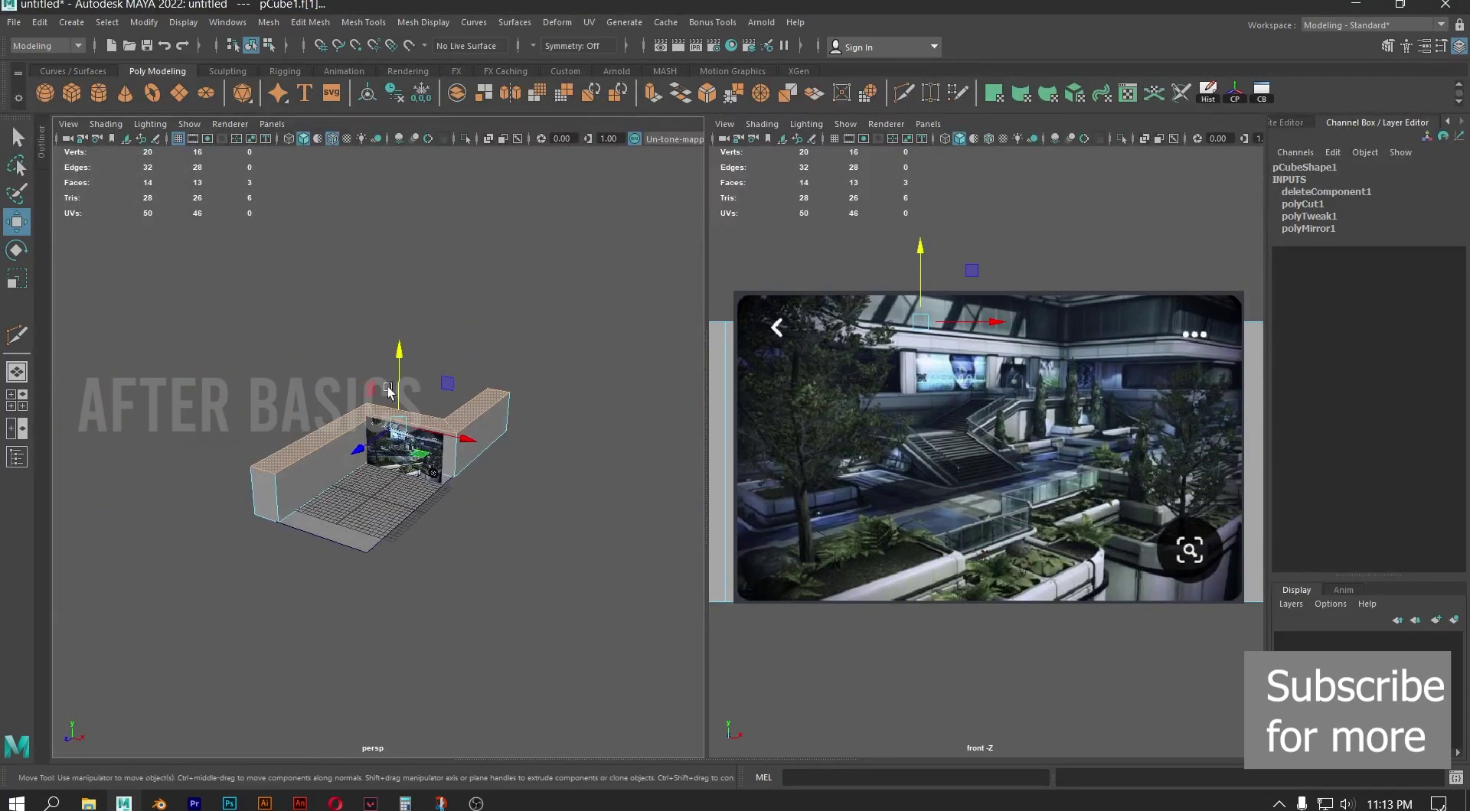
pyautogui.scroll(5, 511, 499)
pyautogui.keyDown('alt'); pyautogui.moveTo(427, 435); pyautogui.dragTo(398, 382); pyautogui.keyUp('alt')
pyautogui.scroll(2, 474, 480)
pyautogui.keyDown('alt'); pyautogui.moveTo(474, 480); pyautogui.dragTo(438, 408); pyautogui.keyUp('alt')
# Lower the wall's three top faces along Y in the side view, making the wall roughly half as tall
pyautogui.press('space')
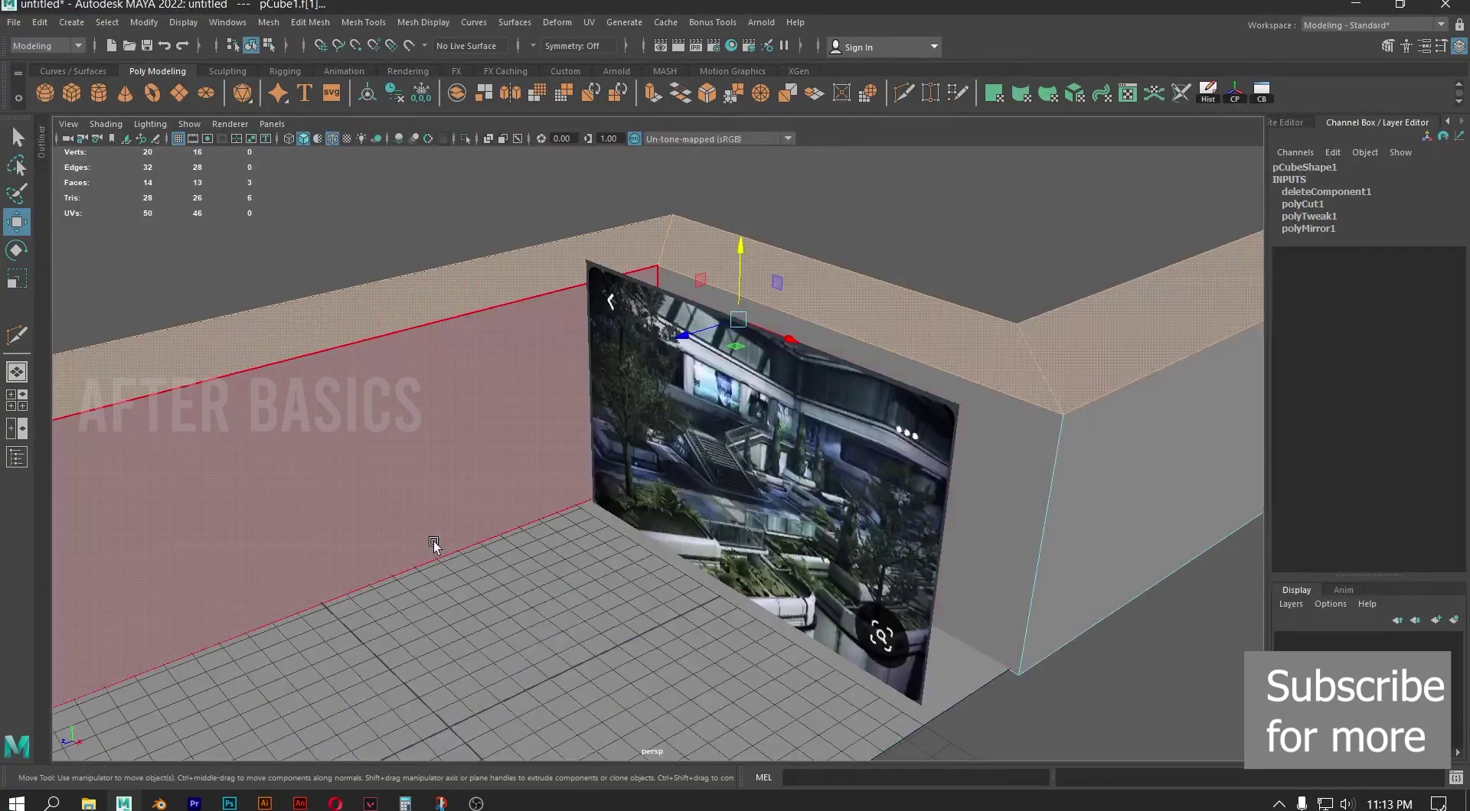
pyautogui.press('space')
pyautogui.press('space')
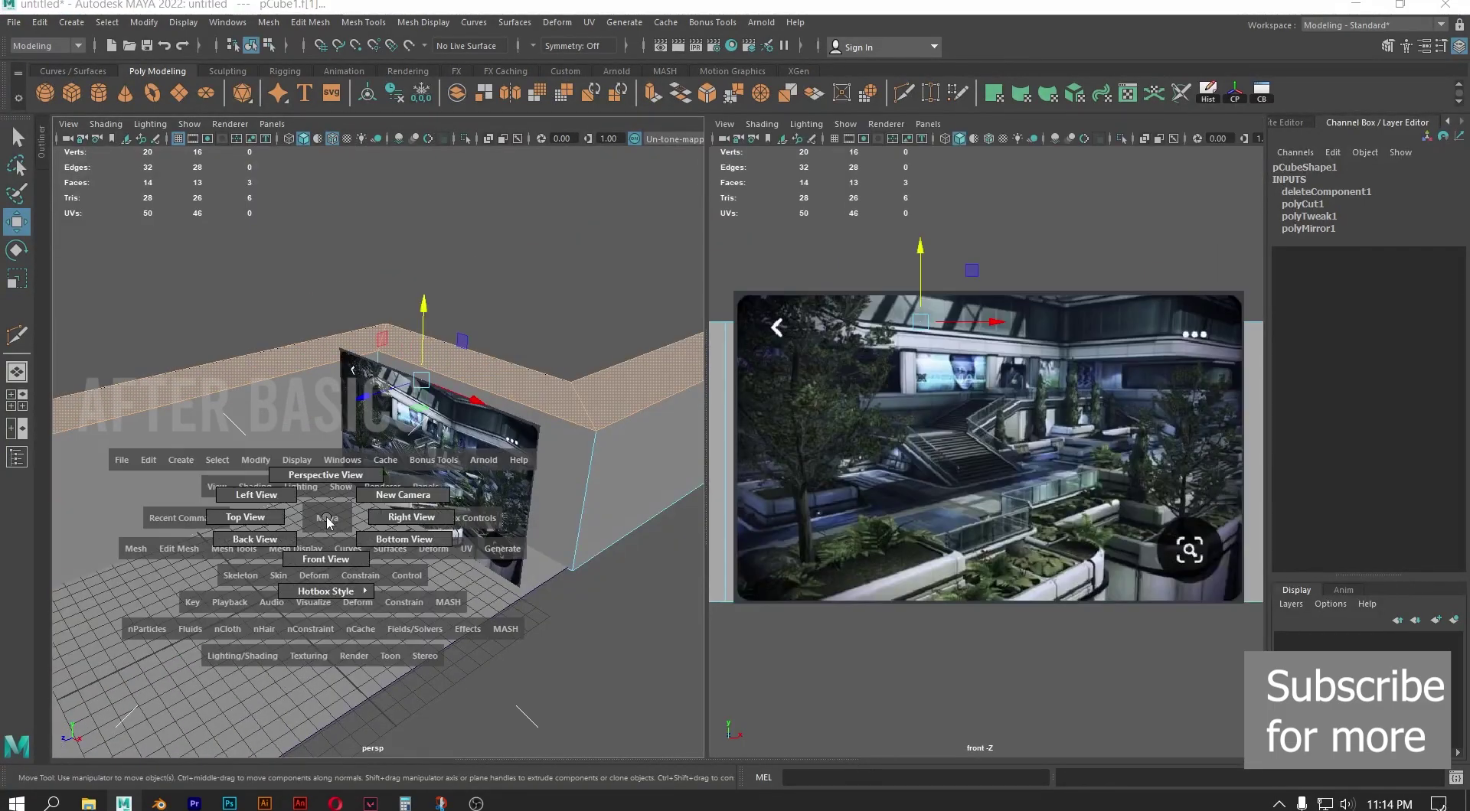
pyautogui.click(405, 520)
pyautogui.scroll(3, 336, 378)
pyautogui.moveTo(434, 261); pyautogui.dragTo(452, 358)
pyautogui.click(586, 321)
# Return to the perspective view and select the whole wall in object mode
pyautogui.press('space')
pyautogui.press('space')
pyautogui.press('space')
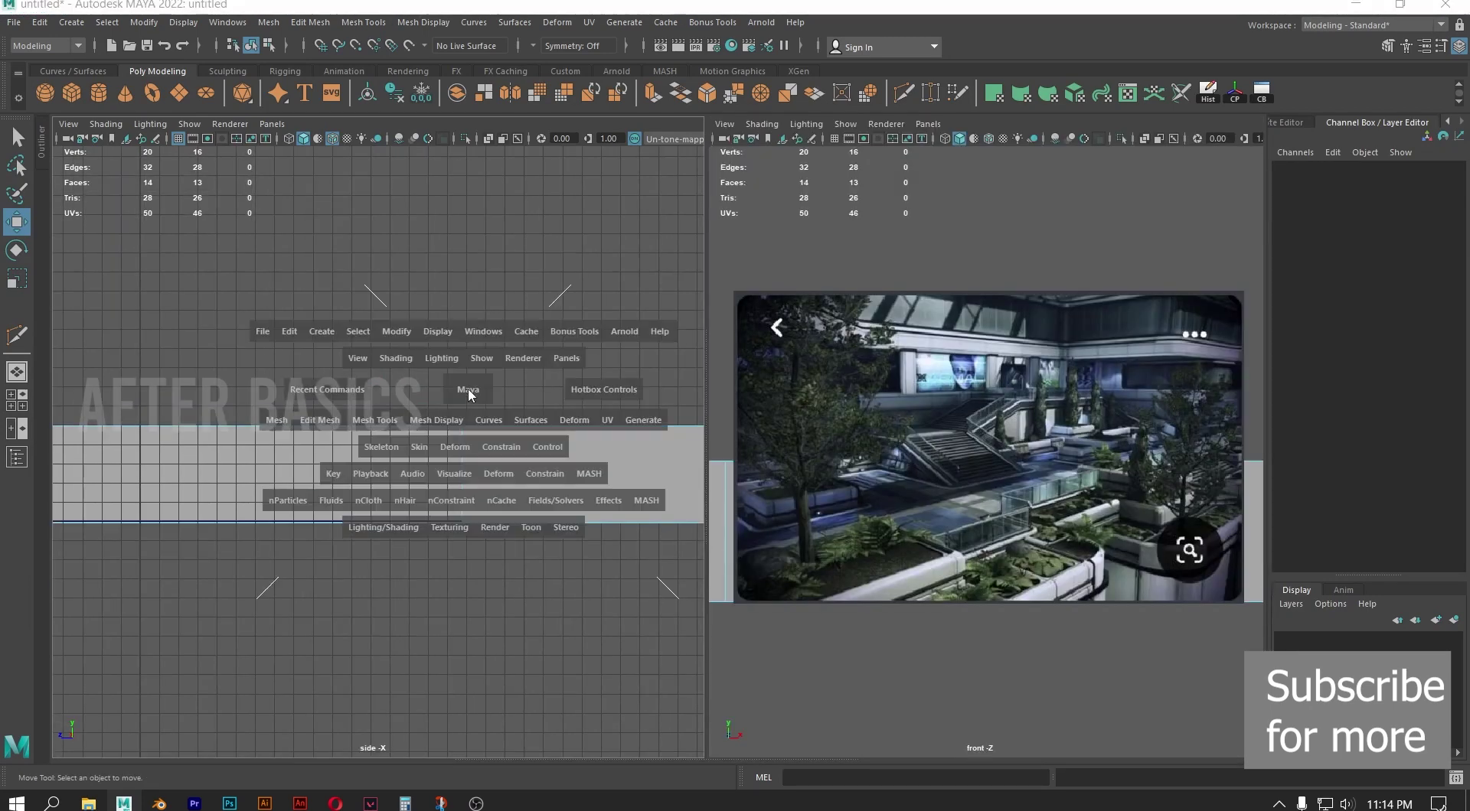
pyautogui.moveTo(491, 342); pyautogui.dragTo(489, 334)
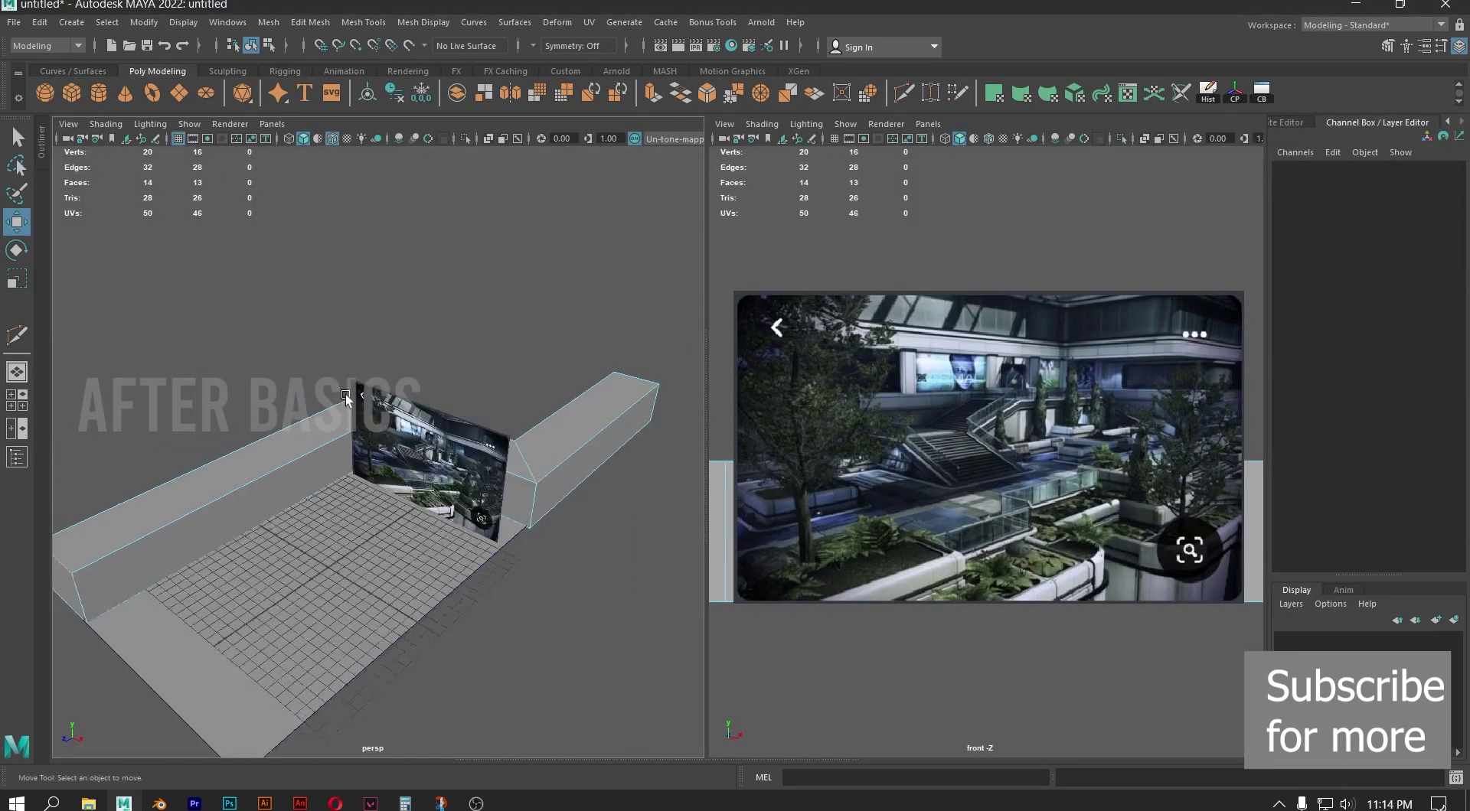
pyautogui.keyDown('alt'); pyautogui.moveTo(396, 371); pyautogui.dragTo(358, 481); pyautogui.keyUp('alt')
pyautogui.moveTo(330, 434); pyautogui.dragTo(372, 334, button='right')
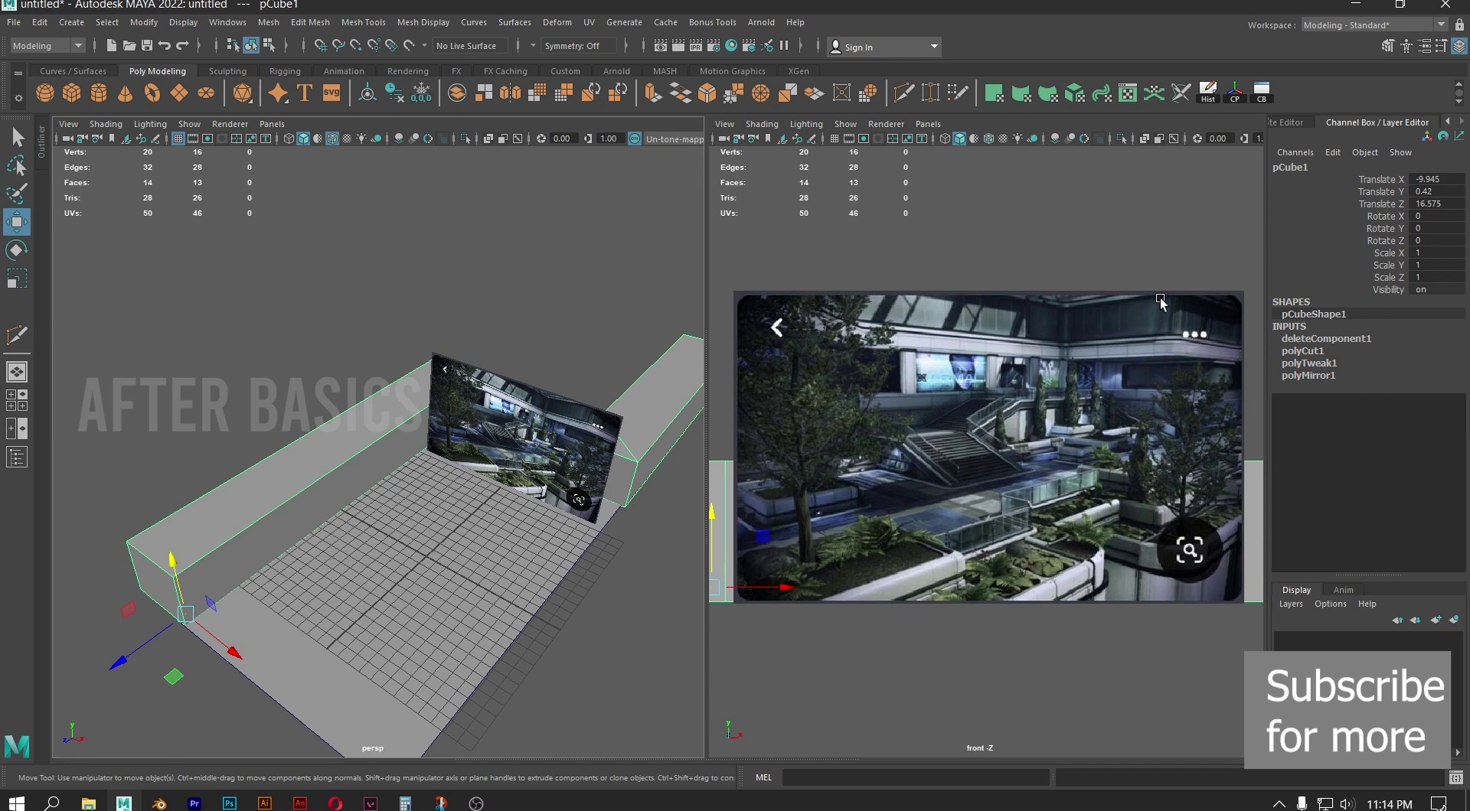
pyautogui.hotkey('shift', 'd')
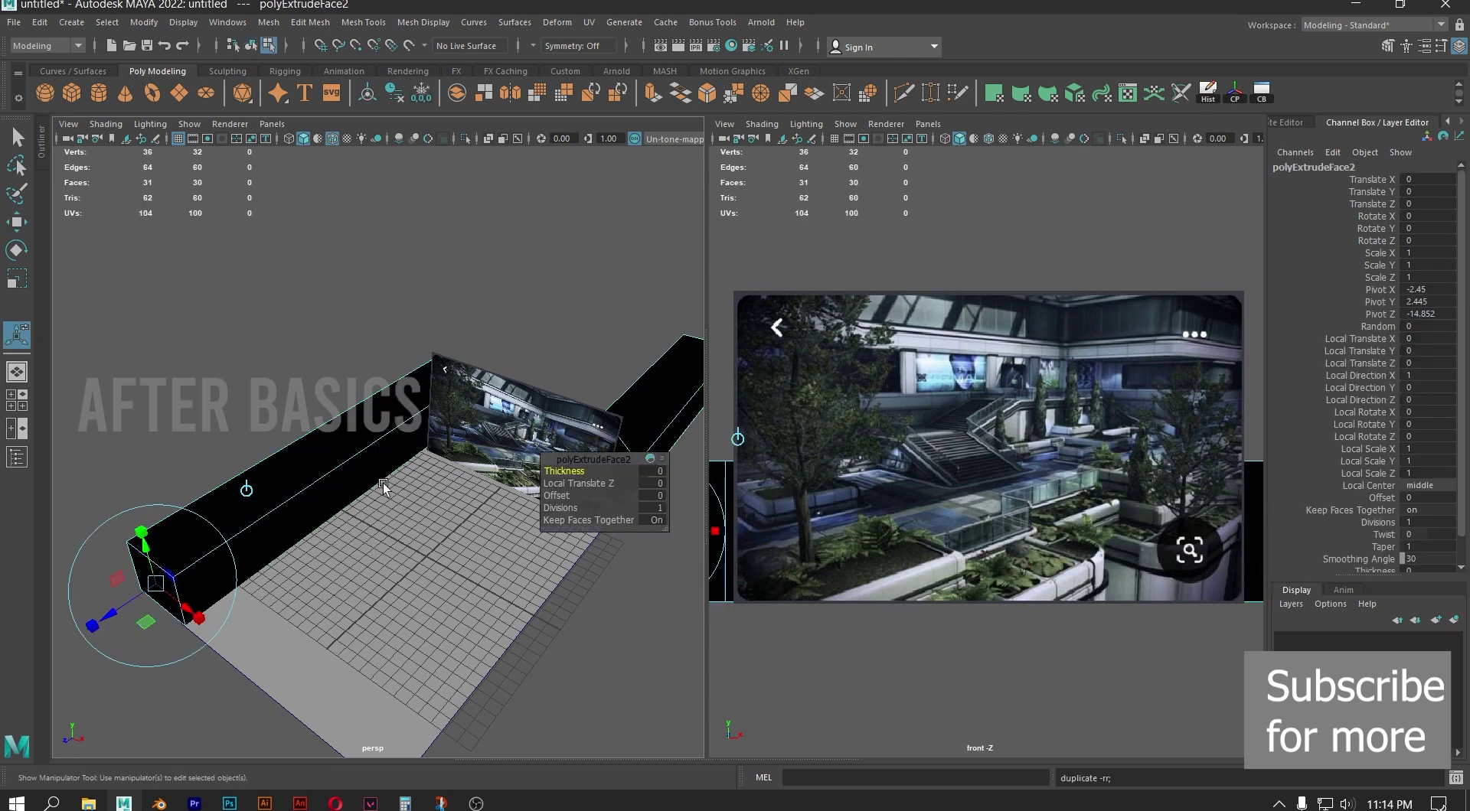
pyautogui.hotkey('ctrl', 'z')
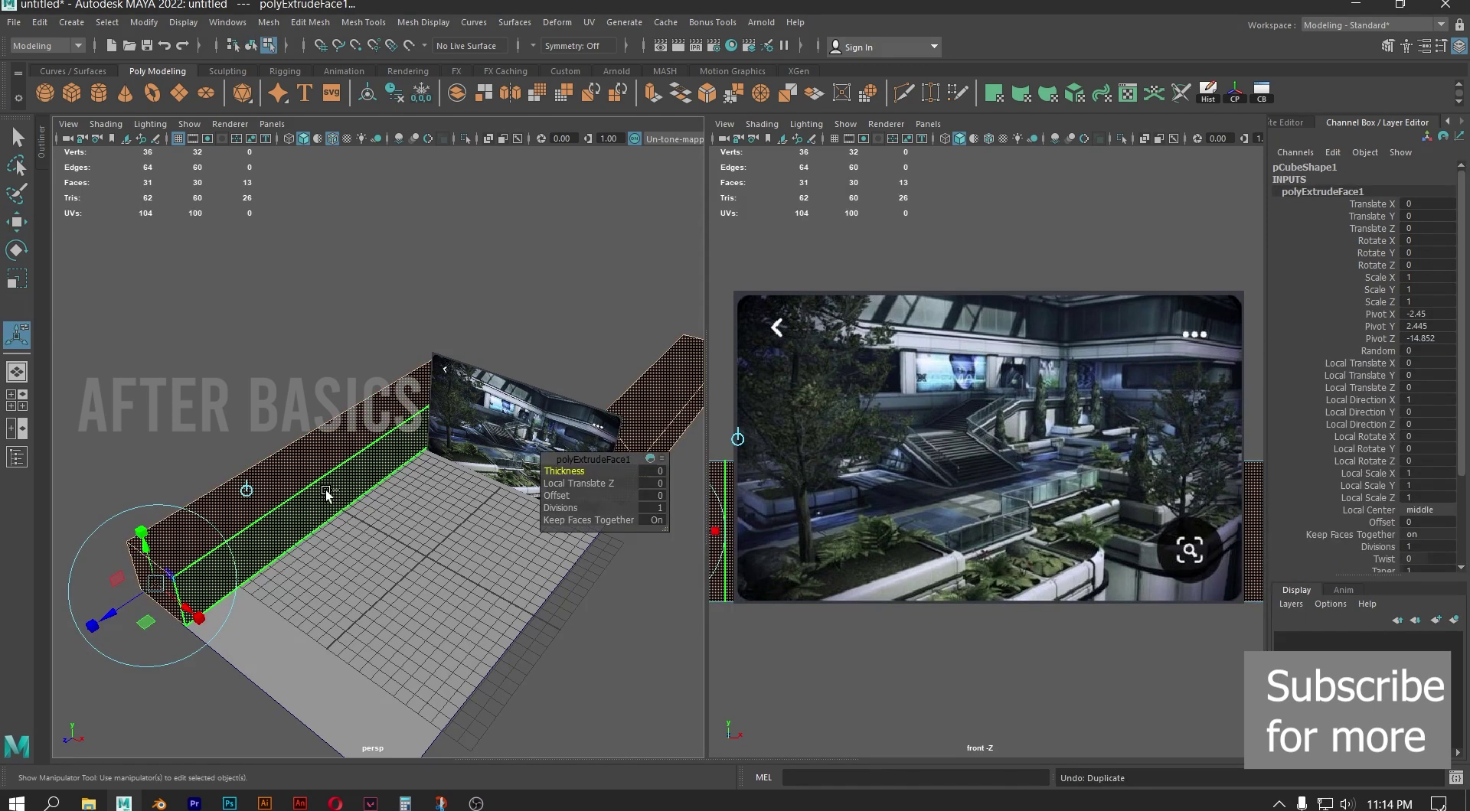
pyautogui.hotkey('shift', 'd')
pyautogui.hotkey('ctrl', 'z')
pyautogui.hotkey('ctrl', 'z')
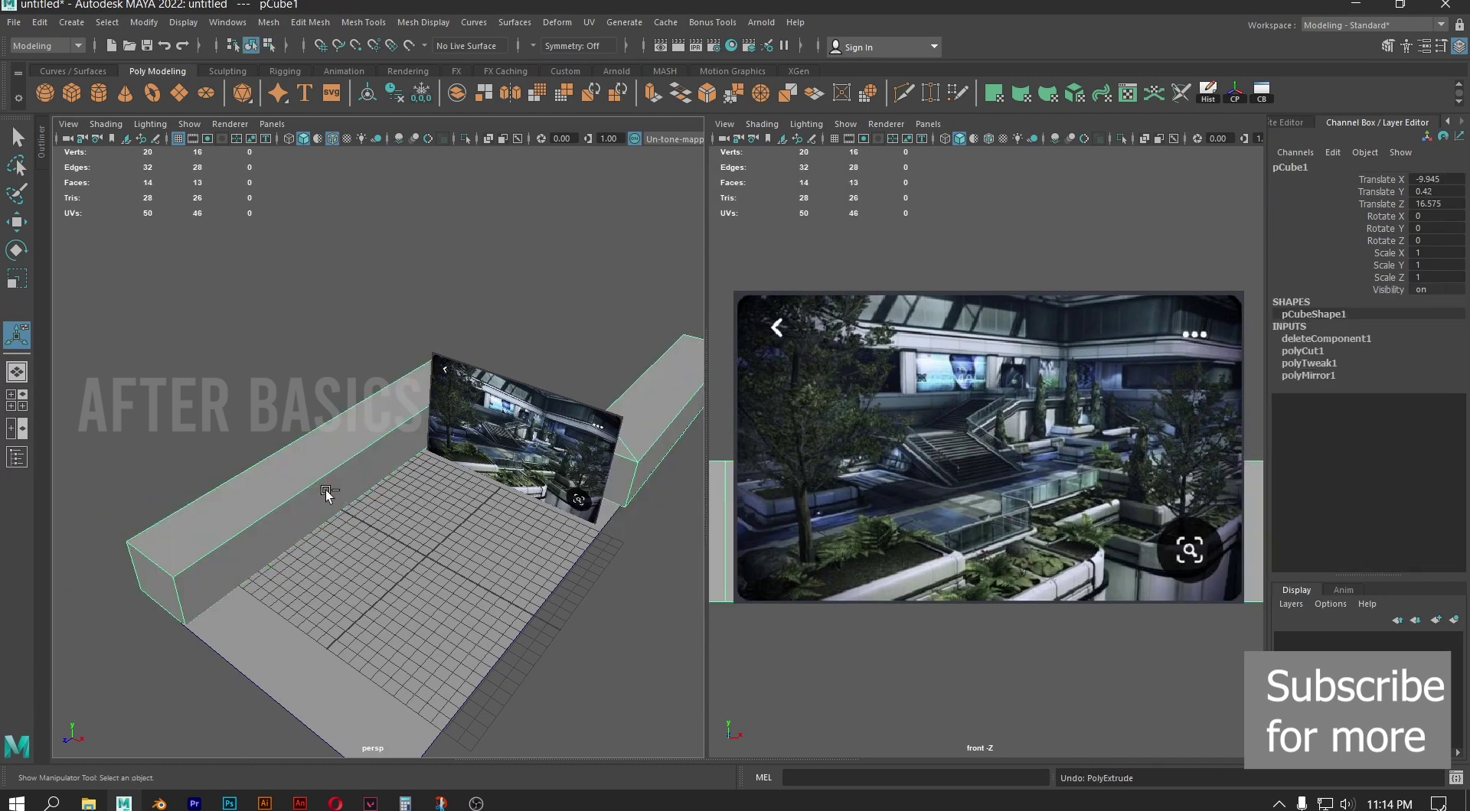
# Duplicate the wall and move the copy straight up to a Translate Y of 14.783
pyautogui.hotkey('ctrl', 'd')
pyautogui.press('w')
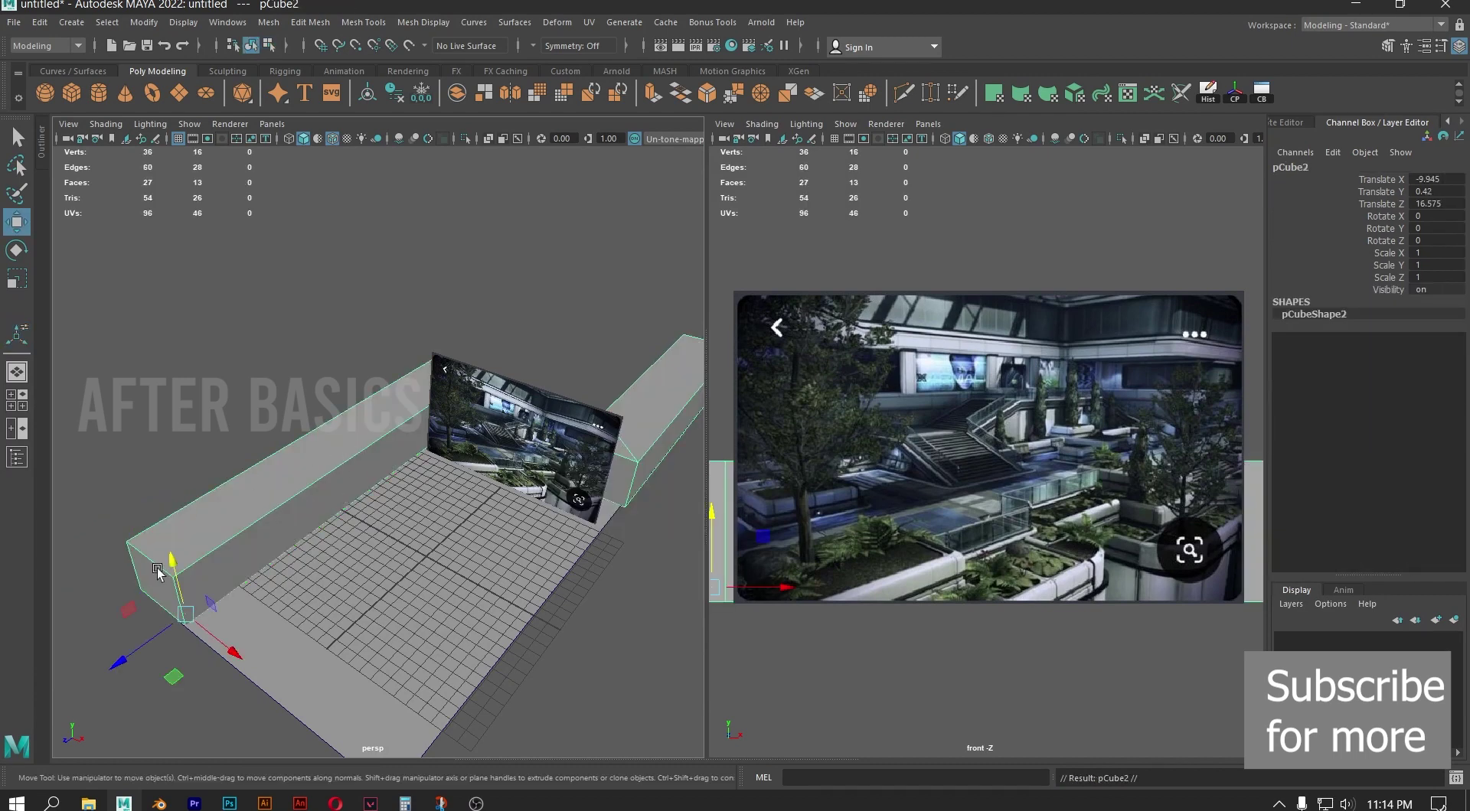
pyautogui.moveTo(168, 558); pyautogui.dragTo(153, 364)
pyautogui.keyDown('alt'); pyautogui.moveTo(244, 452); pyautogui.dragTo(287, 394); pyautogui.keyUp('alt')
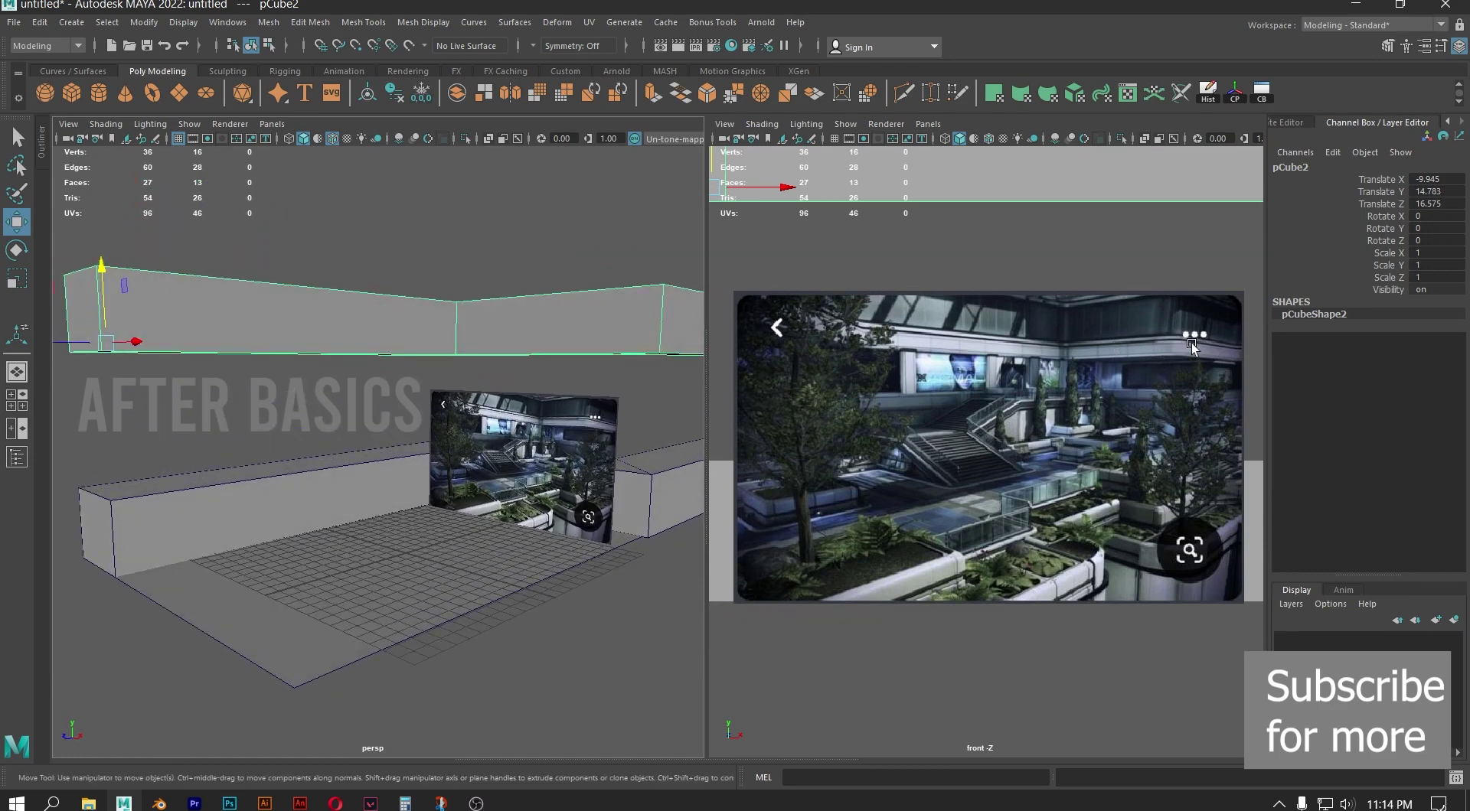
# Duplicate the upper wall and place the new copy on top of the base wall at a Translate Y of 5.294
pyautogui.keyDown('alt'); pyautogui.moveTo(354, 330); pyautogui.dragTo(423, 352); pyautogui.keyUp('alt')
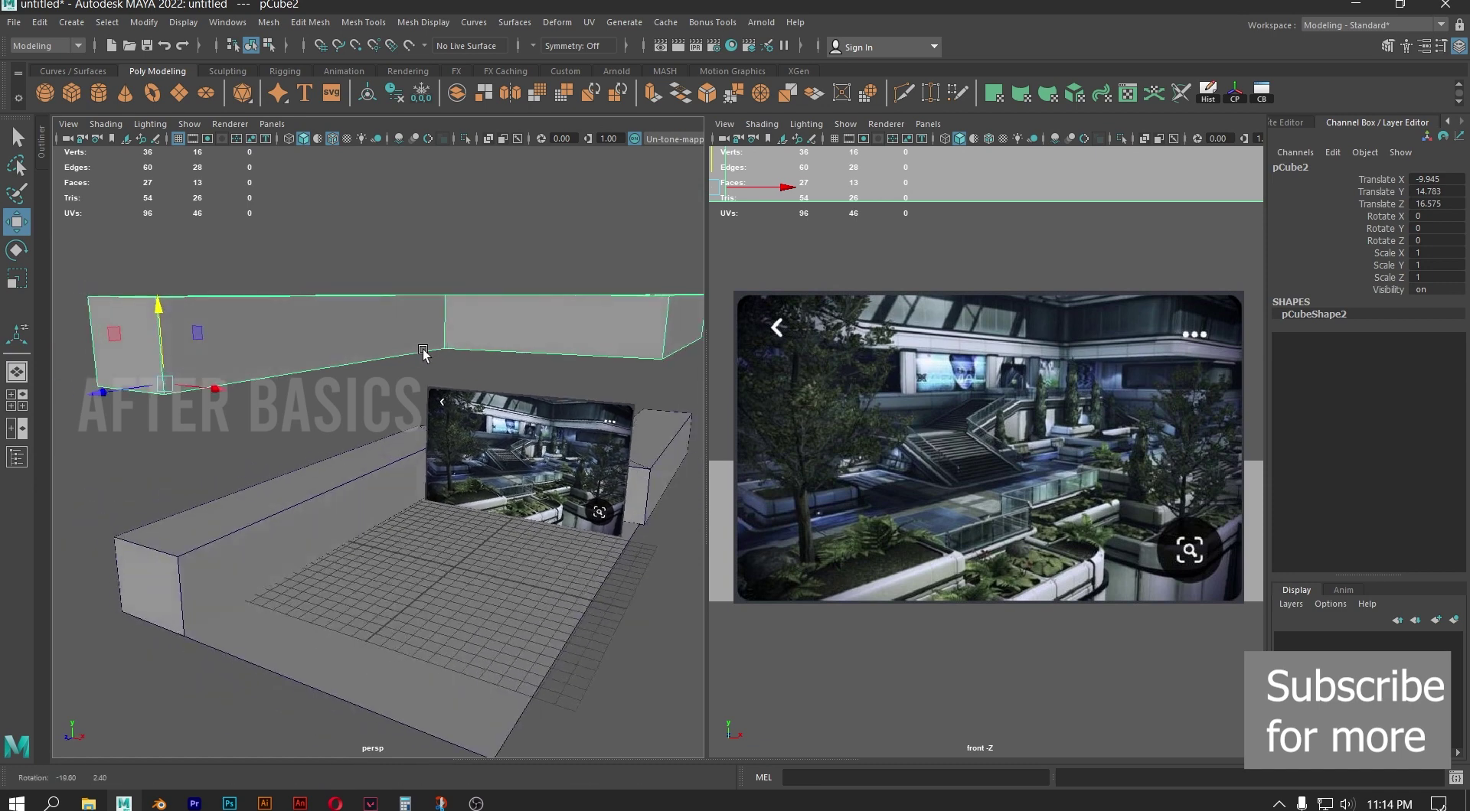
pyautogui.keyDown('alt'); pyautogui.moveTo(427, 352); pyautogui.dragTo(430, 330); pyautogui.keyUp('alt')
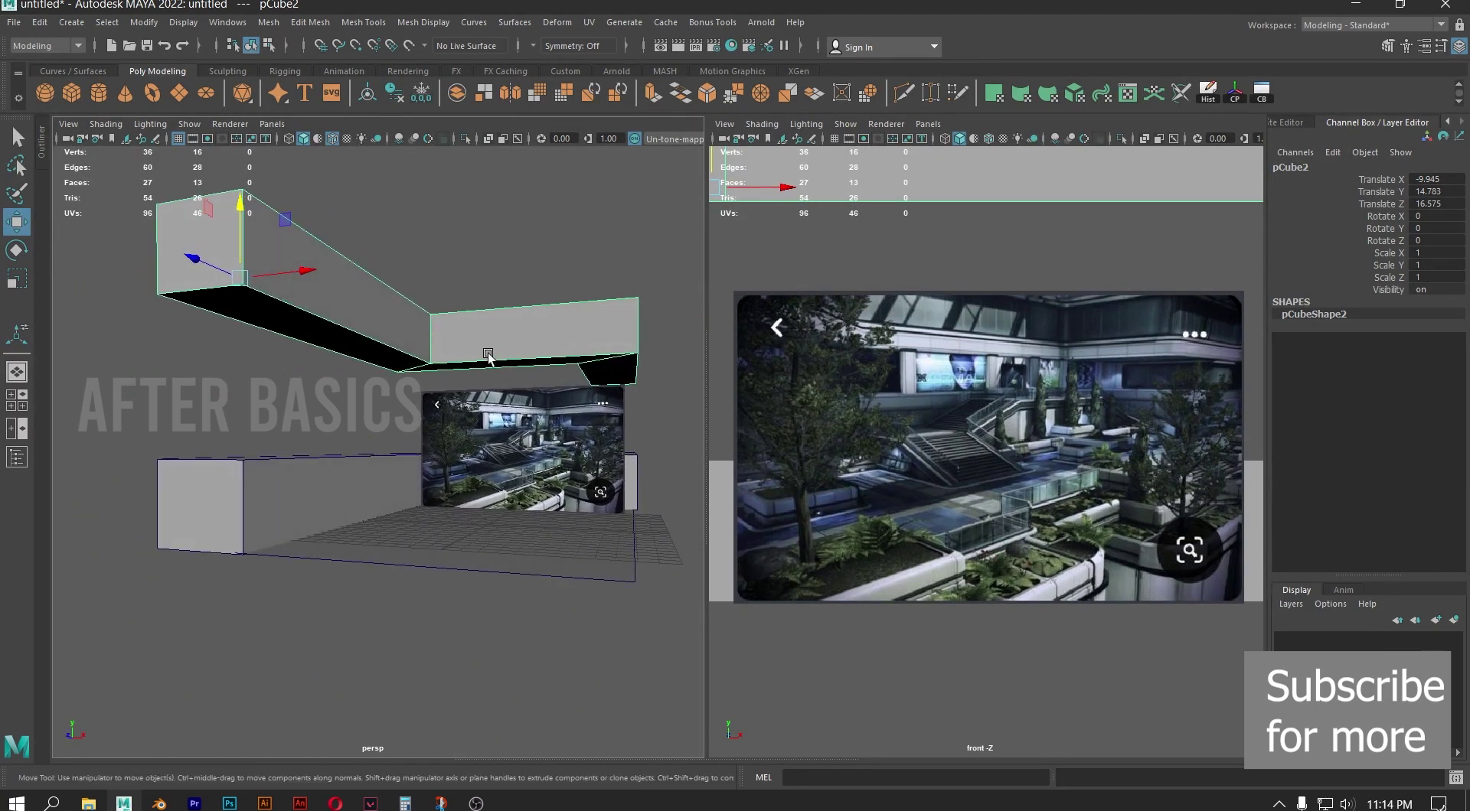
pyautogui.keyDown('alt'); pyautogui.moveTo(407, 395); pyautogui.dragTo(433, 365, button='middle'); pyautogui.keyUp('alt')
pyautogui.moveTo(403, 399)
pyautogui.keyDown('alt'); pyautogui.mouseDown()
pyautogui.moveTo(368, 421)
pyautogui.moveTo(398, 379)
pyautogui.moveTo(386, 387)
pyautogui.mouseUp(); pyautogui.keyUp('alt')
pyautogui.scroll(1, 370, 422)
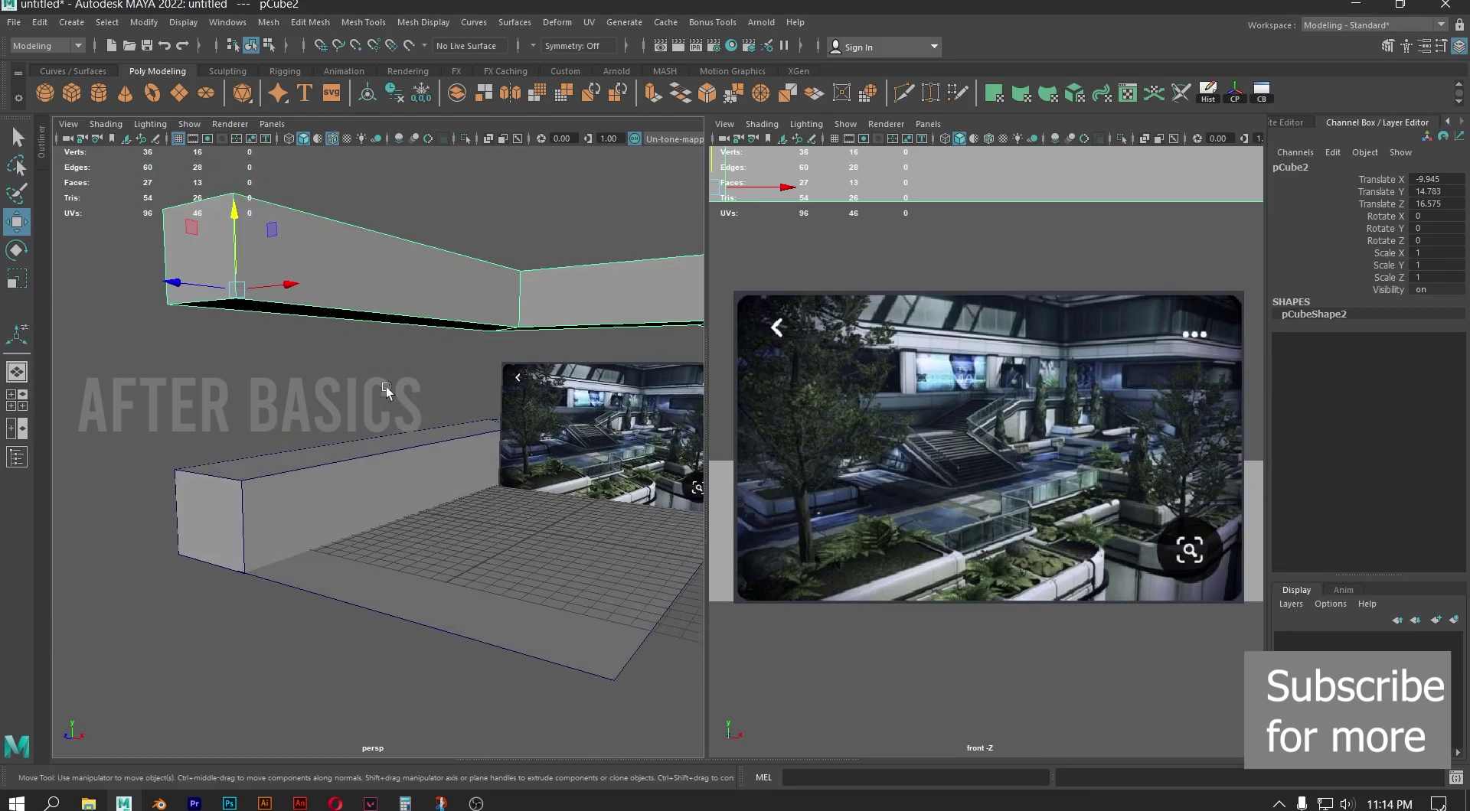
pyautogui.keyDown('shift'); pyautogui.moveTo(234, 214); pyautogui.dragTo(258, 399); pyautogui.keyUp('shift')
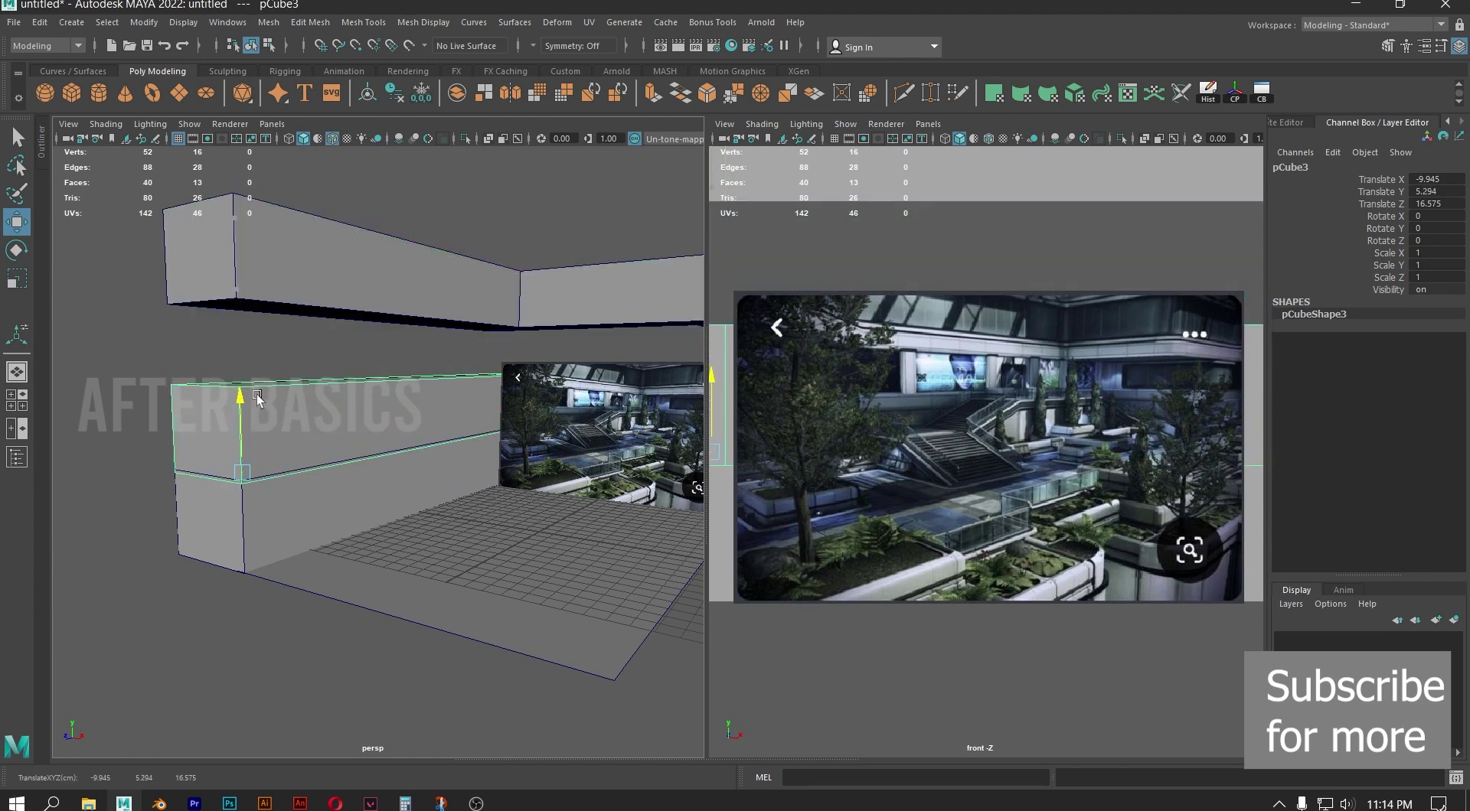
pyautogui.scroll(-5, 409, 385)
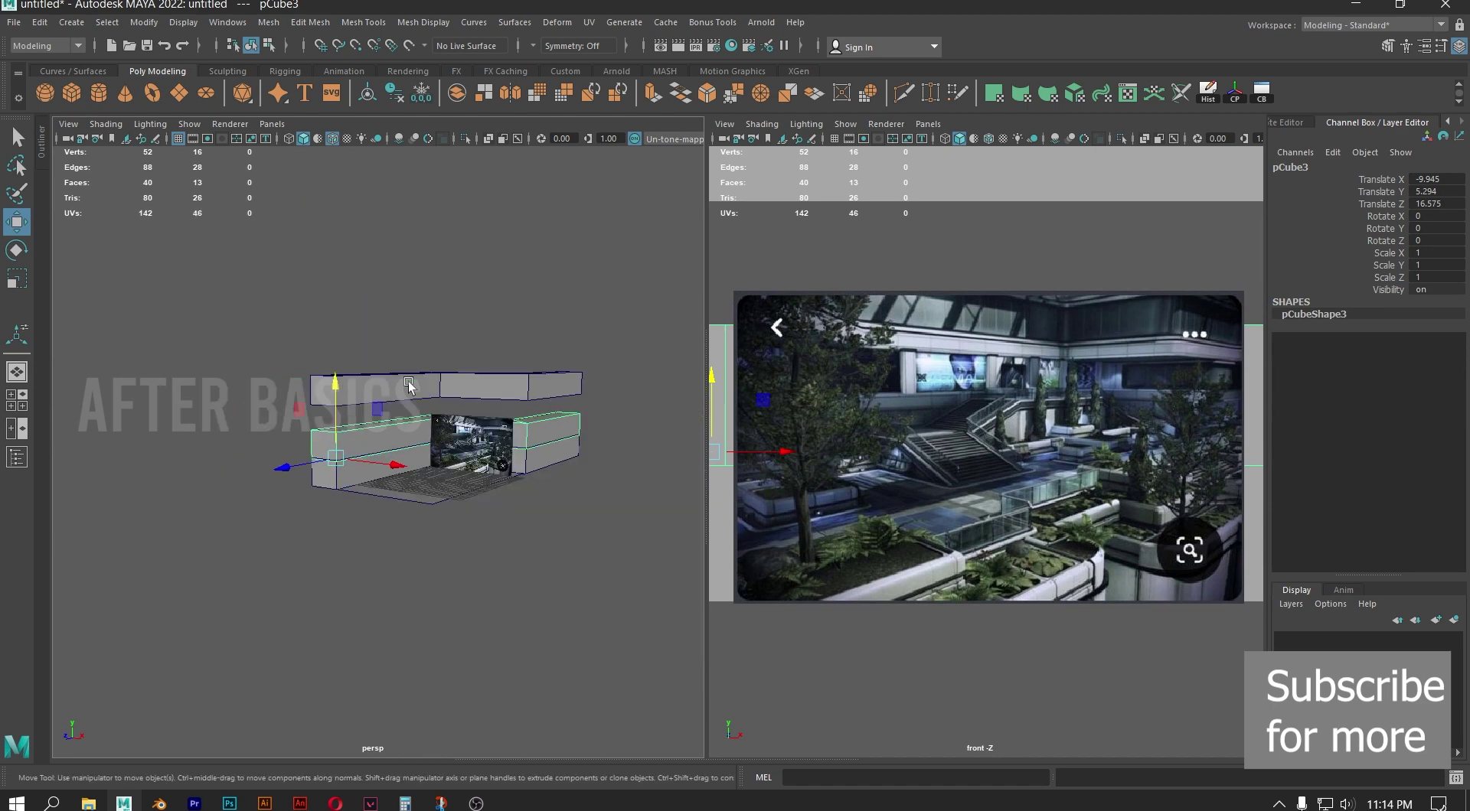
# Lower the middle copy's eight top vertices along Y to flatten it into a thin band
pyautogui.moveTo(343, 434); pyautogui.dragTo(271, 385, button='right')
pyautogui.keyDown('alt'); pyautogui.moveTo(361, 412); pyautogui.dragTo(383, 390); pyautogui.keyUp('alt')
pyautogui.moveTo(553, 395); pyautogui.dragTo(517, 420)
pyautogui.moveTo(467, 349); pyautogui.dragTo(473, 369)
pyautogui.scroll(5, 397, 480)
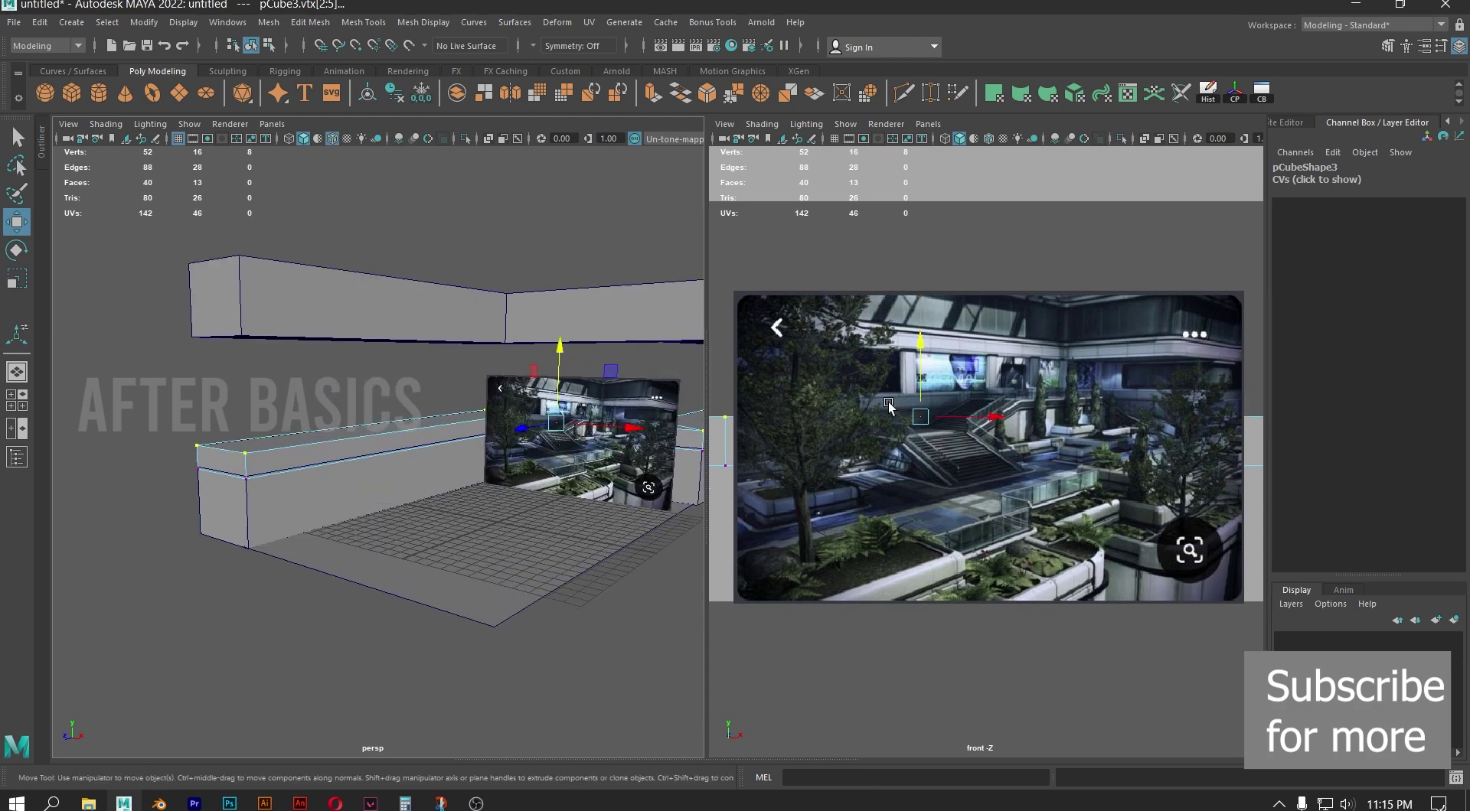
pyautogui.keyDown('alt'); pyautogui.moveTo(398, 476); pyautogui.dragTo(500, 424, button='middle'); pyautogui.keyUp('alt')
pyautogui.scroll(7, 518, 499)
pyautogui.scroll(3, 512, 438)
pyautogui.keyDown('alt'); pyautogui.moveTo(499, 424); pyautogui.dragTo(527, 439, button='right'); pyautogui.keyUp('alt')
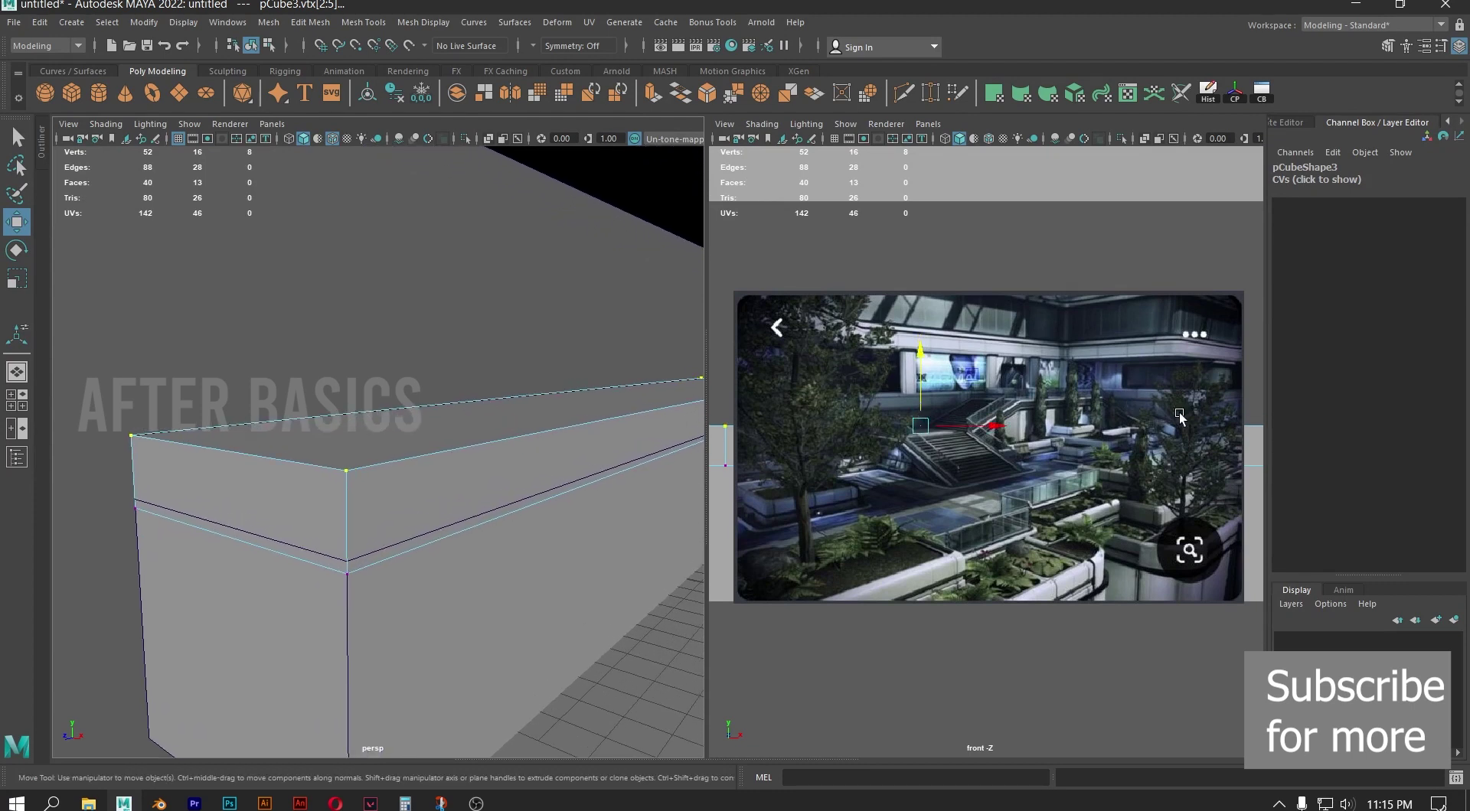
# Extrude the thin band's three inner side faces with a Local Translate Z of 0.312
pyautogui.moveTo(353, 519); pyautogui.dragTo(375, 421, button='right')
pyautogui.click(427, 499)
pyautogui.scroll(-3, 643, 493)
pyautogui.keyDown('alt'); pyautogui.moveTo(644, 494); pyautogui.dragTo(557, 539); pyautogui.keyUp('alt')
pyautogui.keyDown('alt'); pyautogui.moveTo(557, 540); pyautogui.dragTo(600, 577, button='right'); pyautogui.keyUp('alt')
pyautogui.keyDown('shift'); pyautogui.click(424, 456); pyautogui.keyUp('shift')
pyautogui.keyDown('shift'); pyautogui.click(506, 472); pyautogui.keyUp('shift')
pyautogui.keyDown('alt'); pyautogui.moveTo(577, 492); pyautogui.dragTo(437, 469); pyautogui.keyUp('alt')
pyautogui.scroll(4, 437, 469)
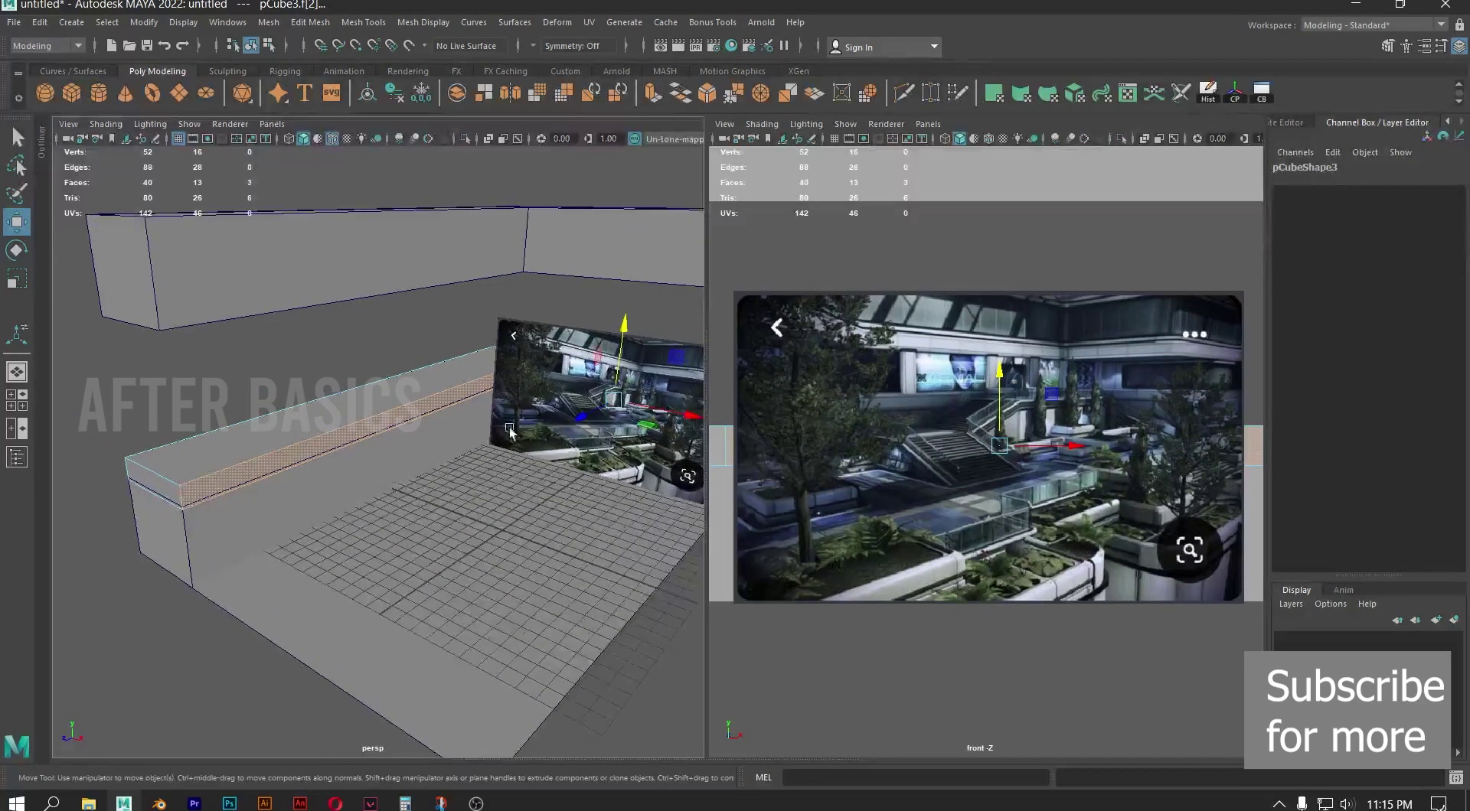
pyautogui.click(653, 92)
pyautogui.keyDown('alt'); pyautogui.moveTo(460, 428); pyautogui.dragTo(523, 437); pyautogui.keyUp('alt')
pyautogui.keyDown('alt'); pyautogui.moveTo(552, 389); pyautogui.dragTo(463, 474); pyautogui.keyUp('alt')
pyautogui.keyDown('alt'); pyautogui.moveTo(463, 473); pyautogui.dragTo(512, 412, button='middle'); pyautogui.keyUp('alt')
pyautogui.keyDown('alt'); pyautogui.moveTo(386, 487); pyautogui.dragTo(398, 408, button='middle'); pyautogui.keyUp('alt')
pyautogui.keyDown('alt'); pyautogui.moveTo(398, 406); pyautogui.dragTo(441, 384); pyautogui.keyUp('alt')
pyautogui.keyDown('alt'); pyautogui.moveTo(441, 384); pyautogui.dragTo(485, 453, button='right'); pyautogui.keyUp('alt')
pyautogui.moveTo(482, 463); pyautogui.dragTo(465, 467, button='middle')
pyautogui.press('space')
pyautogui.press('space')
pyautogui.press('space')
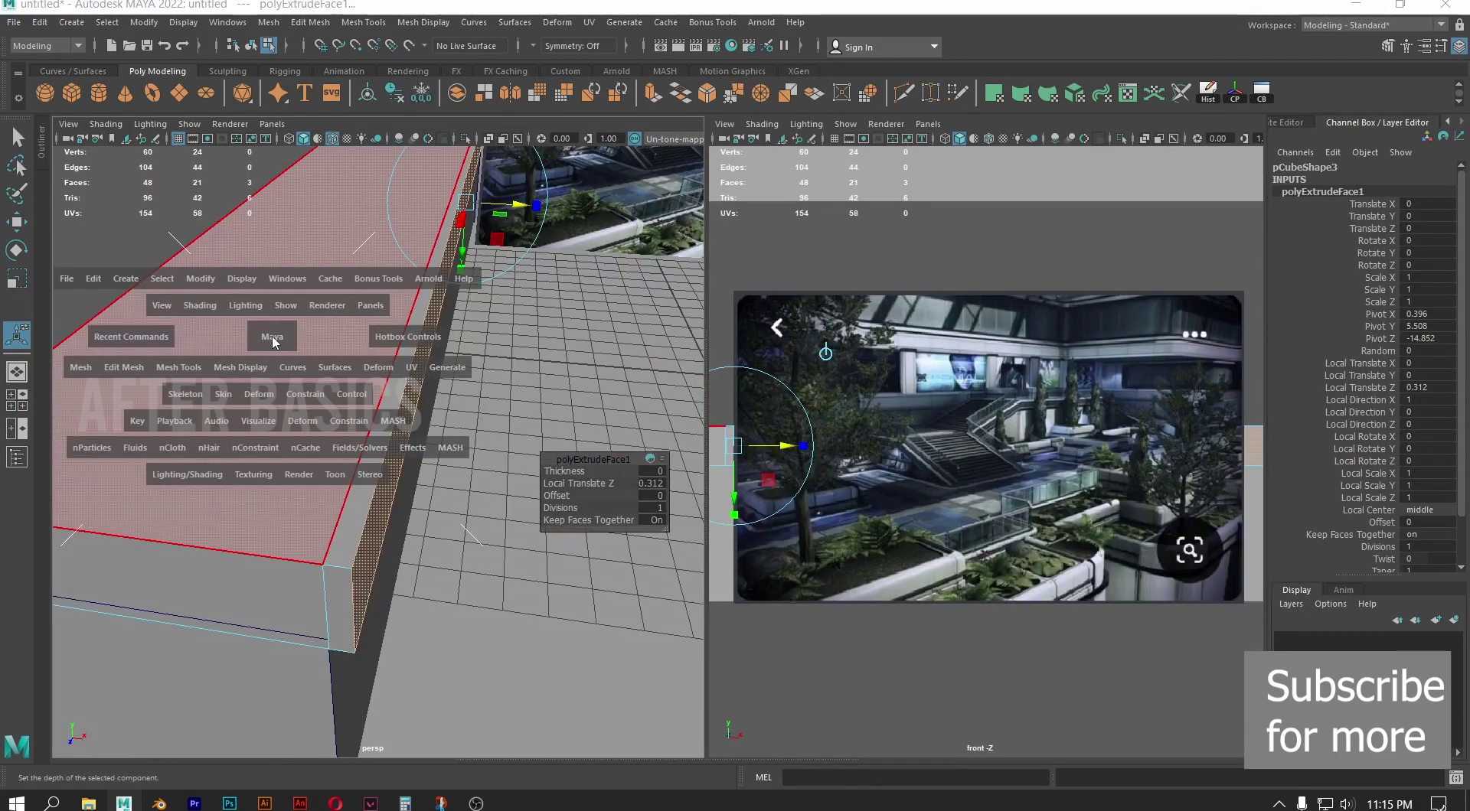
# Examine how the extruded band projects from the walls, first from the top view and afterward in perspective
pyautogui.moveTo(272, 340); pyautogui.dragTo(220, 346)
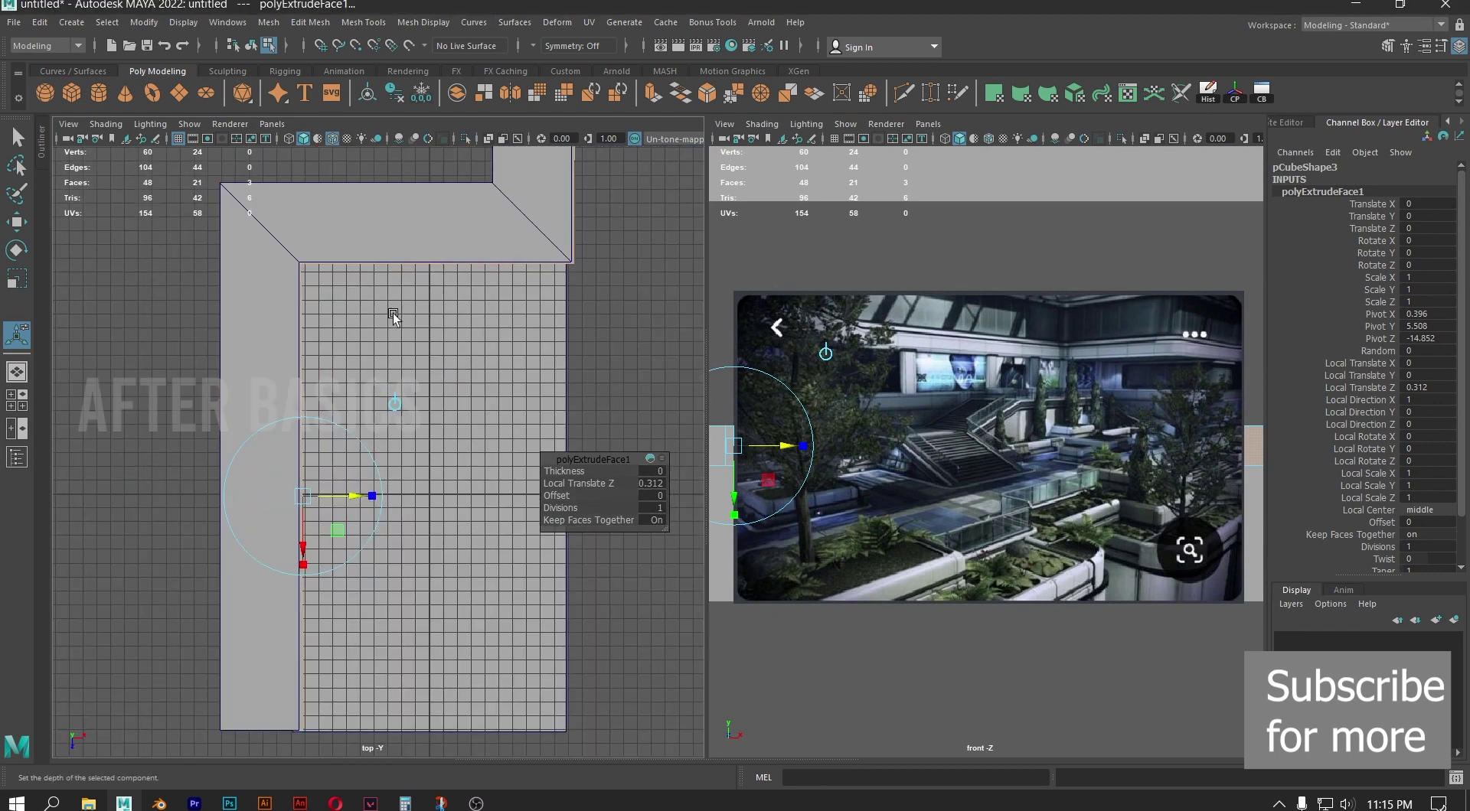
pyautogui.scroll(2, 341, 264)
pyautogui.keyDown('alt'); pyautogui.moveTo(268, 177); pyautogui.dragTo(351, 365, button='middle'); pyautogui.keyUp('alt')
pyautogui.scroll(6, 347, 363)
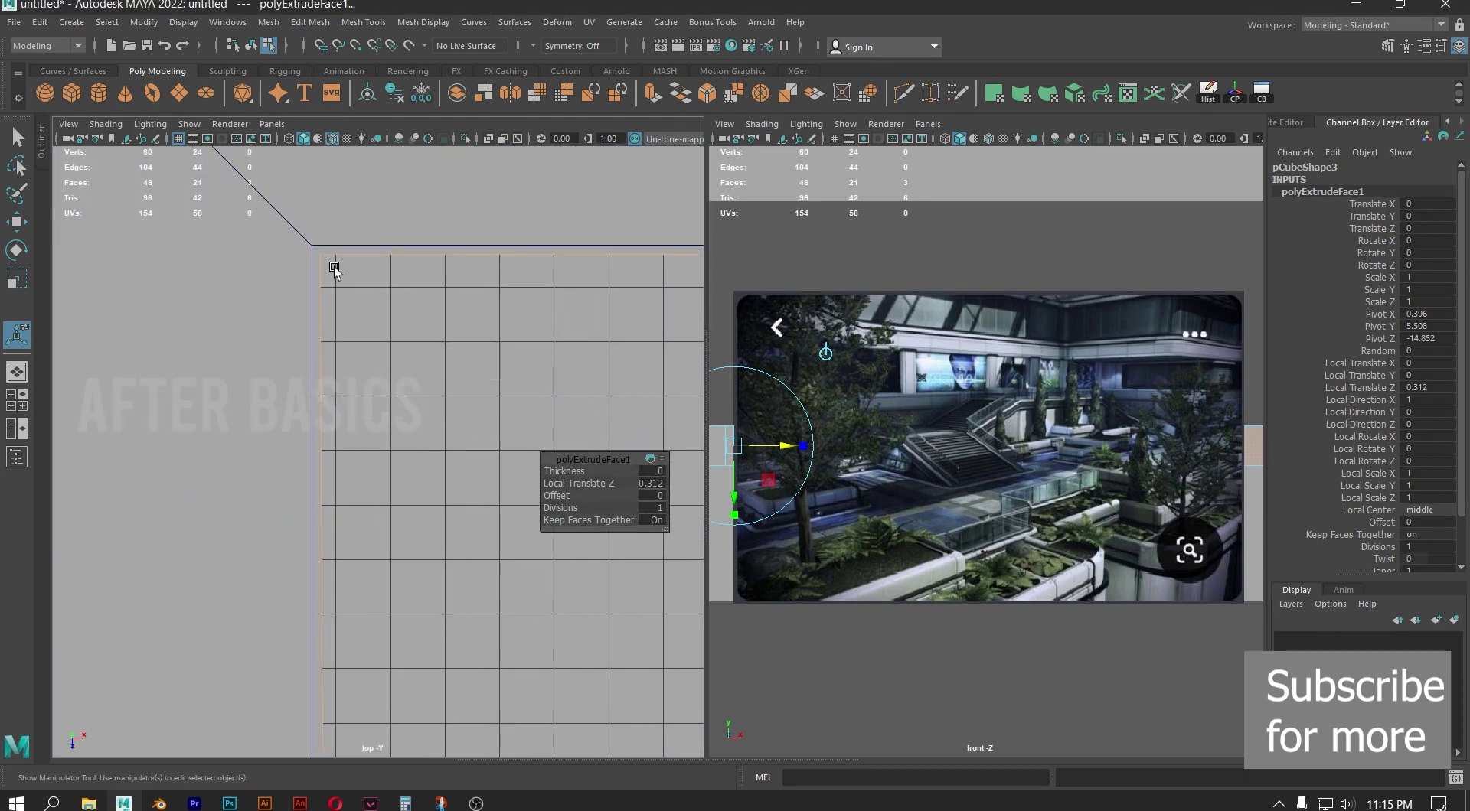
pyautogui.scroll(-5, 334, 267)
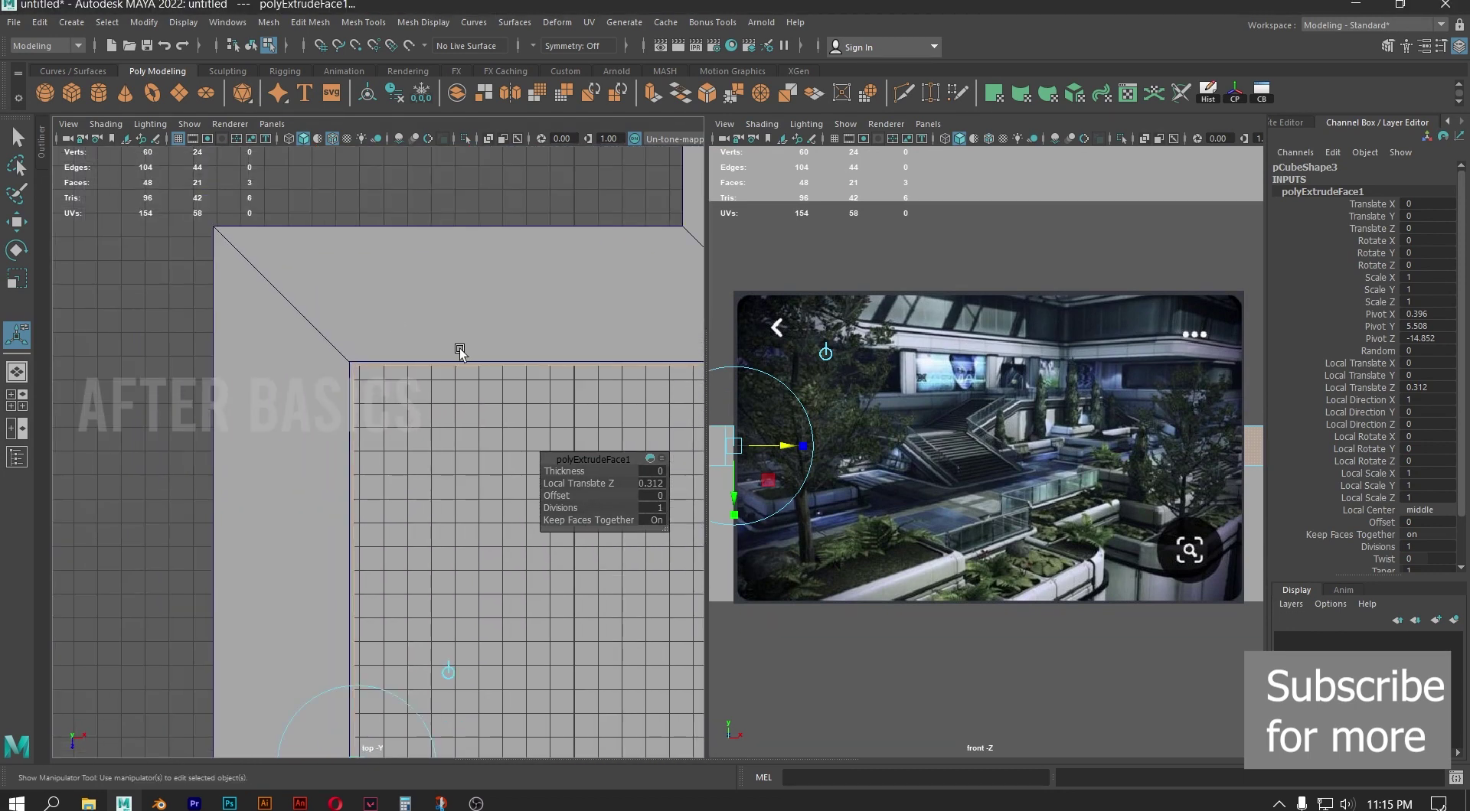
pyautogui.keyDown('alt'); pyautogui.moveTo(531, 371); pyautogui.dragTo(421, 280, button='middle'); pyautogui.keyUp('alt')
pyautogui.scroll(-2, 425, 332)
pyautogui.press('space')
pyautogui.press('space')
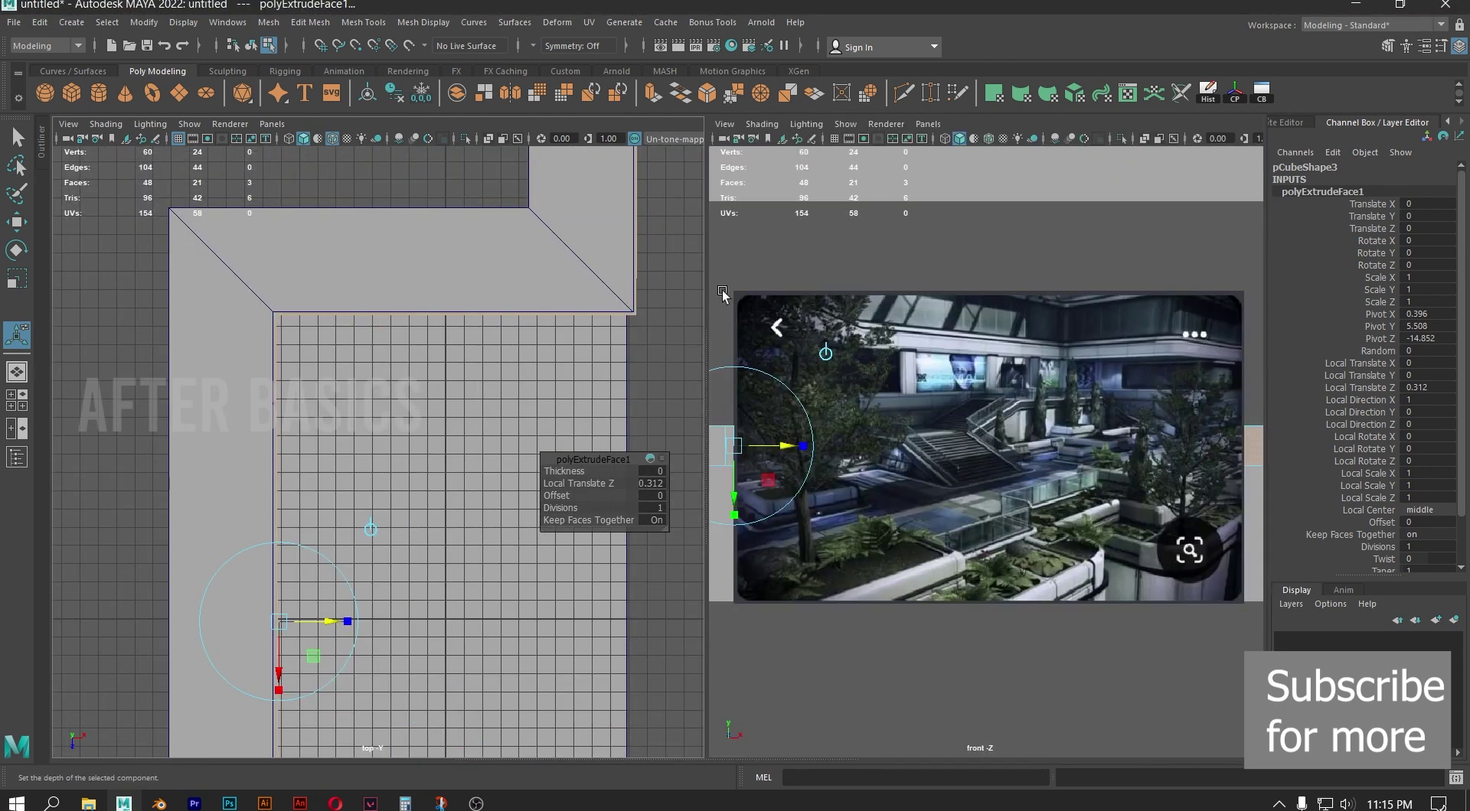
pyautogui.press('space')
pyautogui.moveTo(402, 357); pyautogui.dragTo(398, 279)
pyautogui.click(392, 268)
pyautogui.scroll(-5, 459, 320)
pyautogui.keyDown('alt'); pyautogui.moveTo(463, 321); pyautogui.dragTo(346, 339); pyautogui.keyUp('alt')
pyautogui.press('r')
pyautogui.keyDown('alt'); pyautogui.moveTo(588, 343); pyautogui.dragTo(523, 378); pyautogui.keyUp('alt')
pyautogui.click(522, 379)
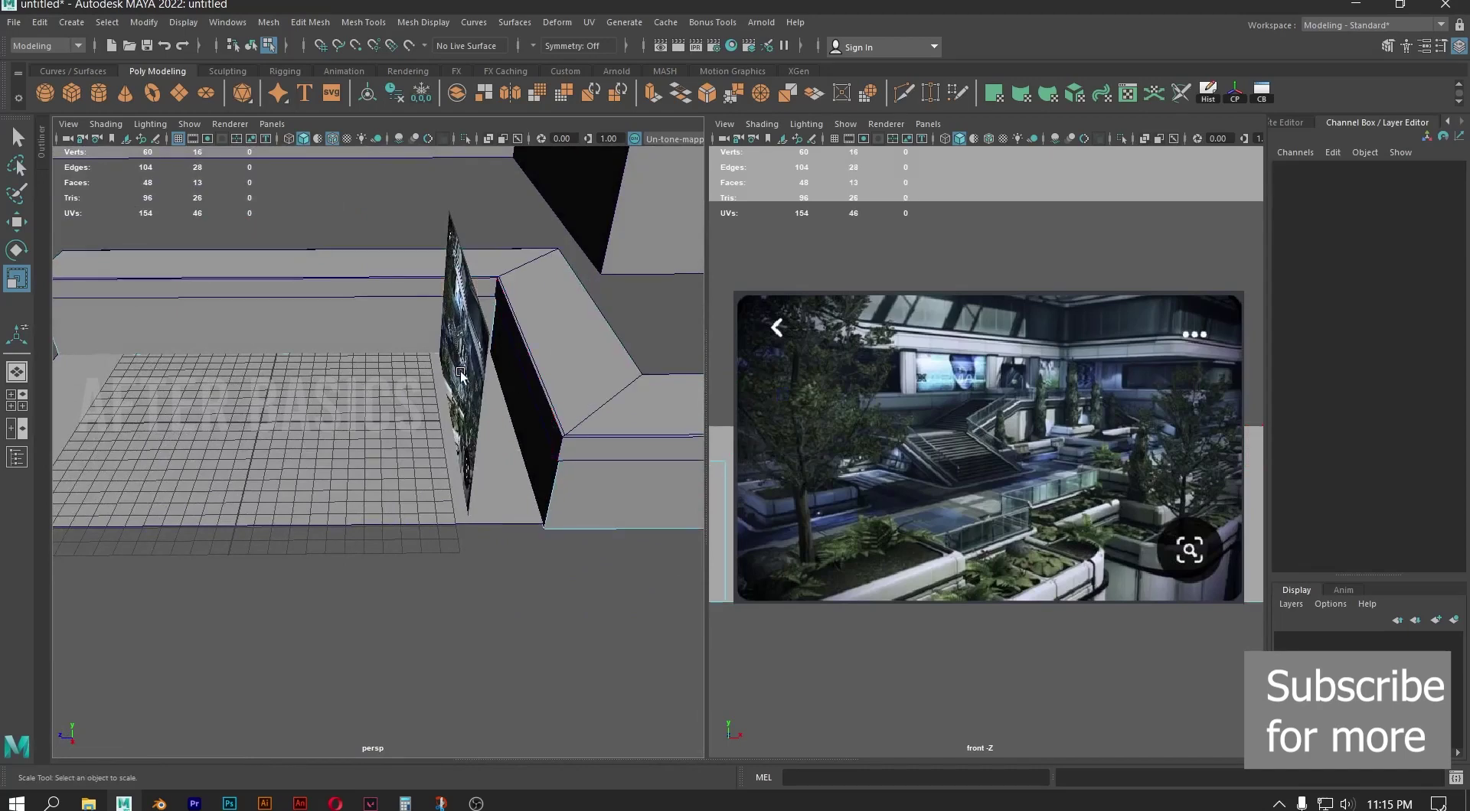
# Try to scale a single projecting side face of the band along its own facing direction
pyautogui.click(532, 353)
pyautogui.moveTo(590, 360); pyautogui.dragTo(610, 393, button='right')
pyautogui.scroll(3, 595, 373)
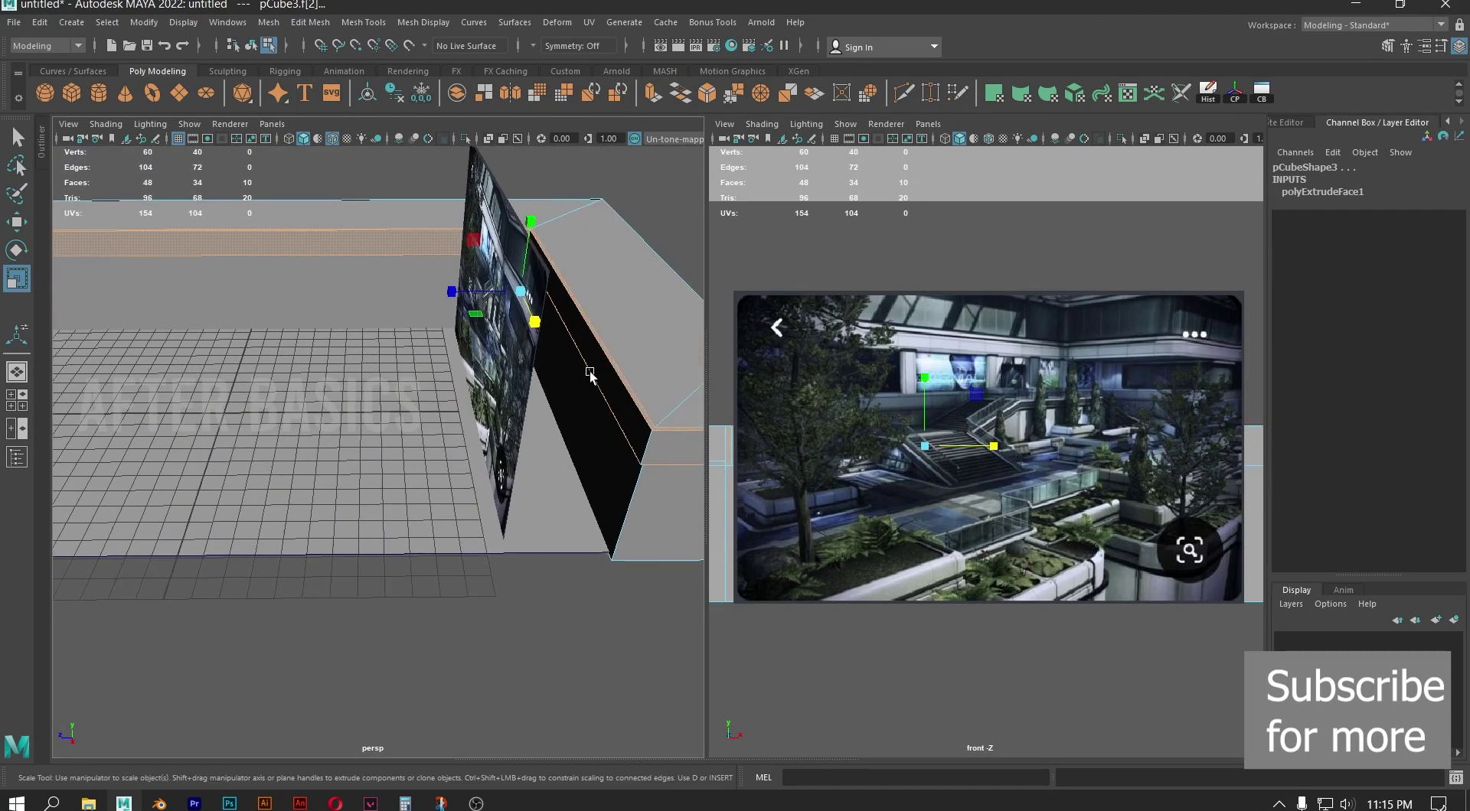
pyautogui.keyDown('alt'); pyautogui.moveTo(589, 370); pyautogui.dragTo(555, 394, button='middle'); pyautogui.keyUp('alt')
pyautogui.scroll(2, 554, 406)
pyautogui.click(576, 340)
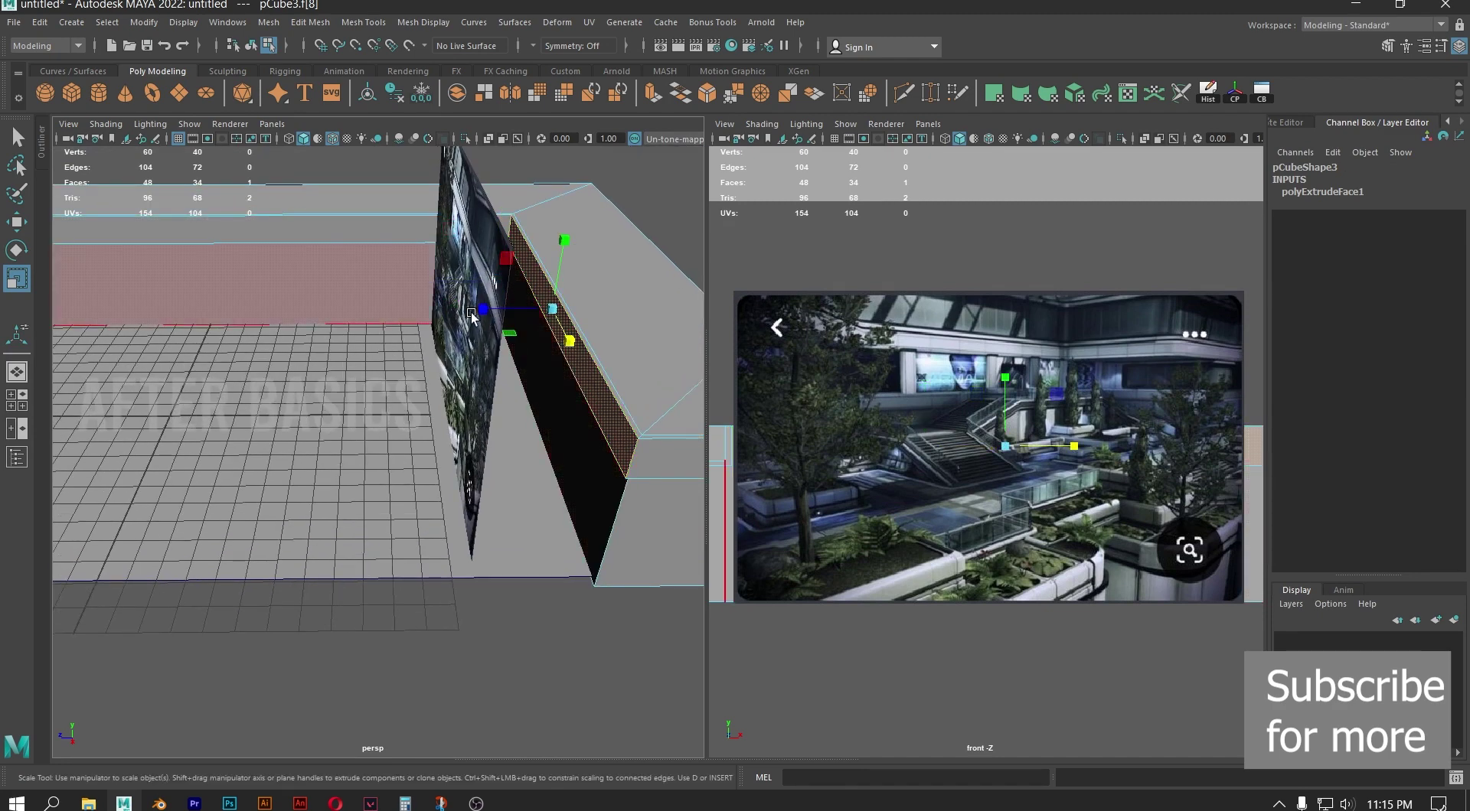
pyautogui.keyDown('alt'); pyautogui.moveTo(525, 319); pyautogui.dragTo(478, 417); pyautogui.keyUp('alt')
pyautogui.press('q')
pyautogui.click(600, 682)
pyautogui.keyDown('alt'); pyautogui.moveTo(601, 628); pyautogui.dragTo(410, 545); pyautogui.keyUp('alt')
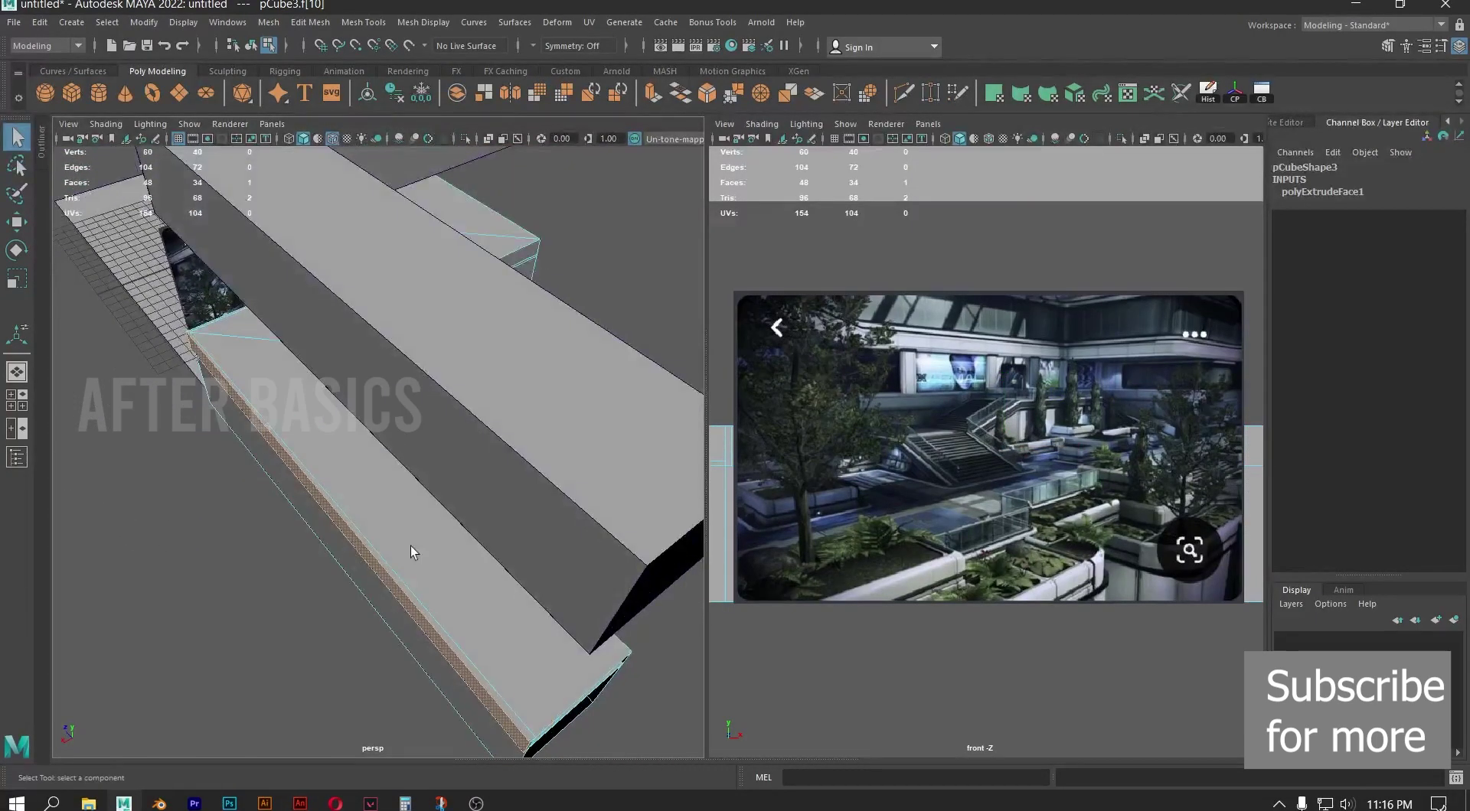
pyautogui.press('w')
pyautogui.press('r')
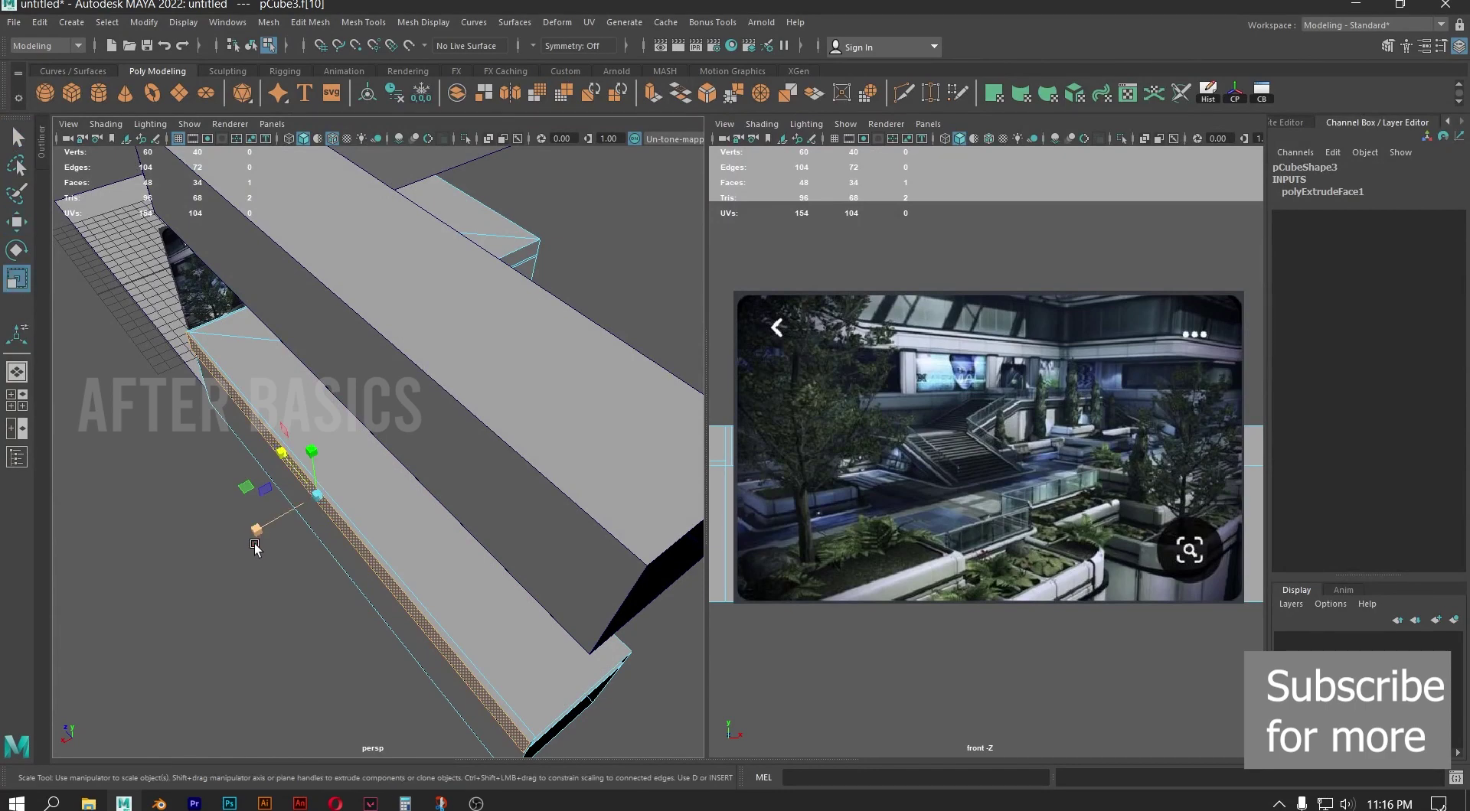
pyautogui.moveTo(258, 532); pyautogui.dragTo(468, 465)
pyautogui.keyDown('alt'); pyautogui.moveTo(361, 502); pyautogui.dragTo(553, 488); pyautogui.keyUp('alt')
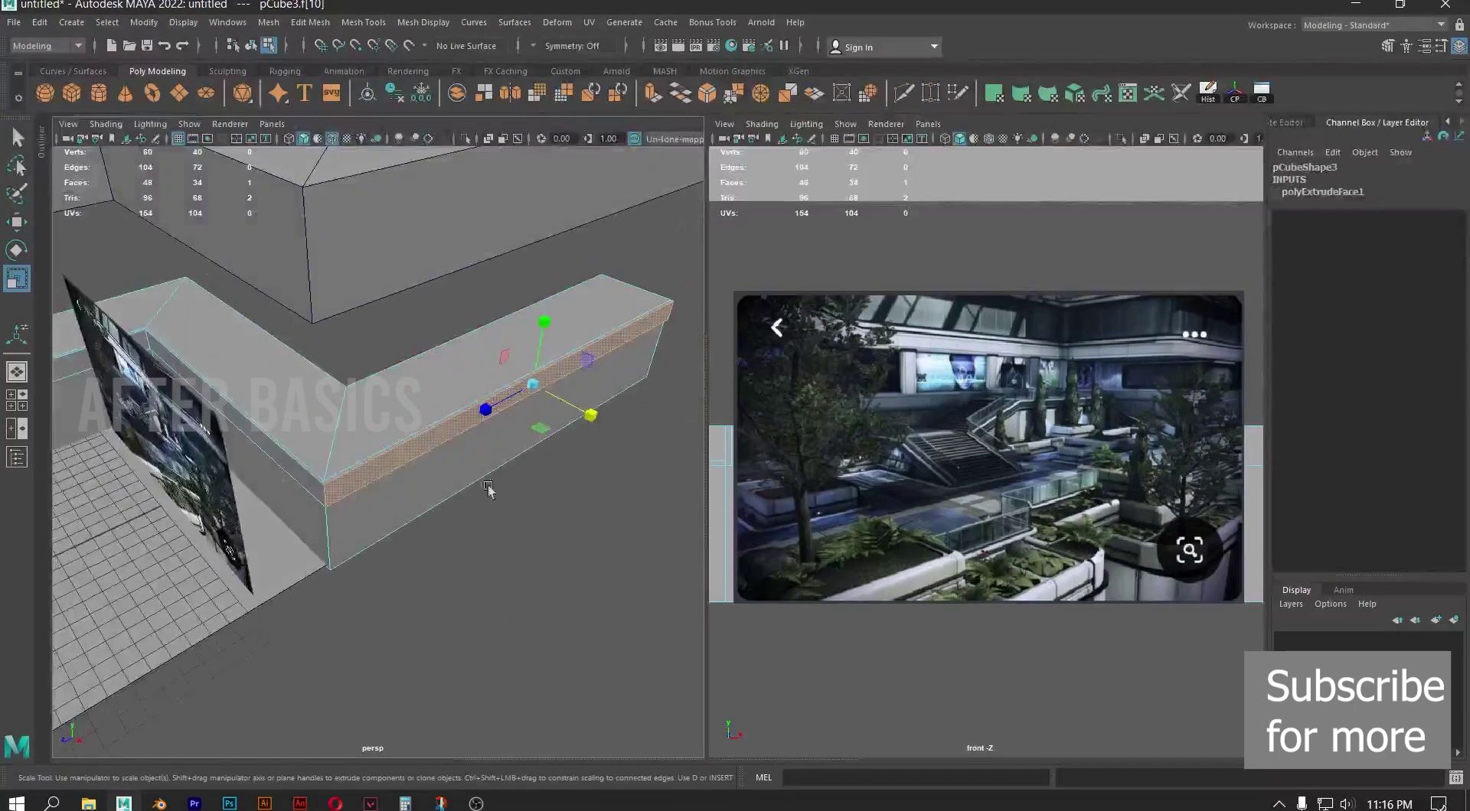
pyautogui.keyDown('alt'); pyautogui.moveTo(552, 488); pyautogui.dragTo(349, 482, button='right'); pyautogui.keyUp('alt')
pyautogui.keyDown('alt'); pyautogui.moveTo(348, 483); pyautogui.dragTo(451, 479, button='middle'); pyautogui.keyUp('alt')
pyautogui.keyDown('alt'); pyautogui.moveTo(451, 479); pyautogui.dragTo(469, 475); pyautogui.keyUp('alt')
pyautogui.keyDown('alt'); pyautogui.moveTo(469, 475); pyautogui.dragTo(646, 600, button='right'); pyautogui.keyUp('alt')
pyautogui.keyDown('alt'); pyautogui.moveTo(646, 601); pyautogui.dragTo(414, 470, button='middle'); pyautogui.keyUp('alt')
pyautogui.keyDown('alt'); pyautogui.moveTo(413, 470); pyautogui.dragTo(300, 484, button='right'); pyautogui.keyUp('alt')
pyautogui.keyDown('alt'); pyautogui.moveTo(300, 484); pyautogui.dragTo(446, 490); pyautogui.keyUp('alt')
pyautogui.keyDown('alt'); pyautogui.moveTo(446, 490); pyautogui.dragTo(547, 565, button='right'); pyautogui.keyUp('alt')
pyautogui.moveTo(473, 418); pyautogui.dragTo(479, 374, button='right')
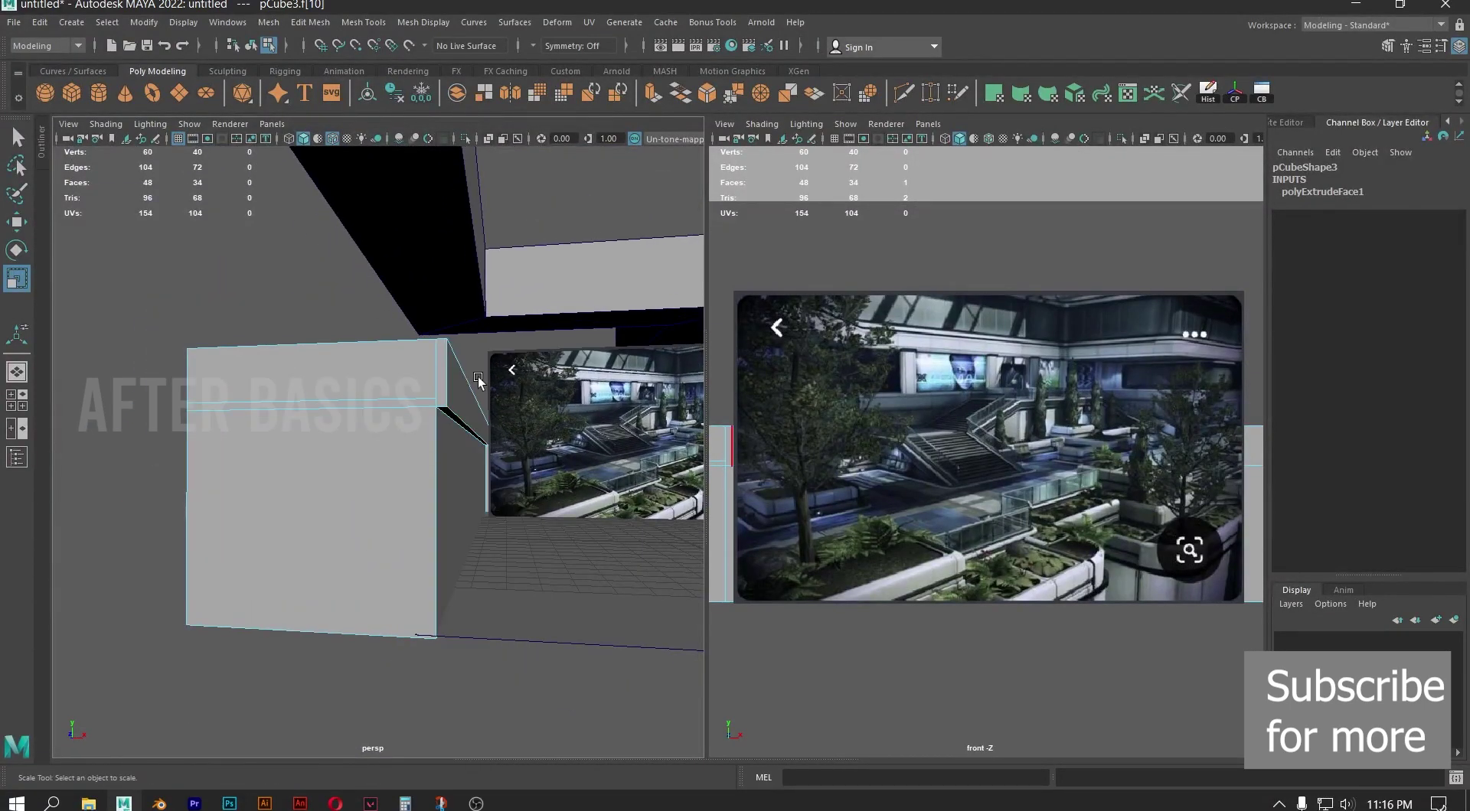
pyautogui.click(463, 419)
pyautogui.keyDown('alt'); pyautogui.moveTo(469, 426); pyautogui.dragTo(496, 470, button='right'); pyautogui.keyUp('alt')
pyautogui.keyDown('alt'); pyautogui.moveTo(497, 470); pyautogui.dragTo(420, 594); pyautogui.keyUp('alt')
pyautogui.click(416, 610)
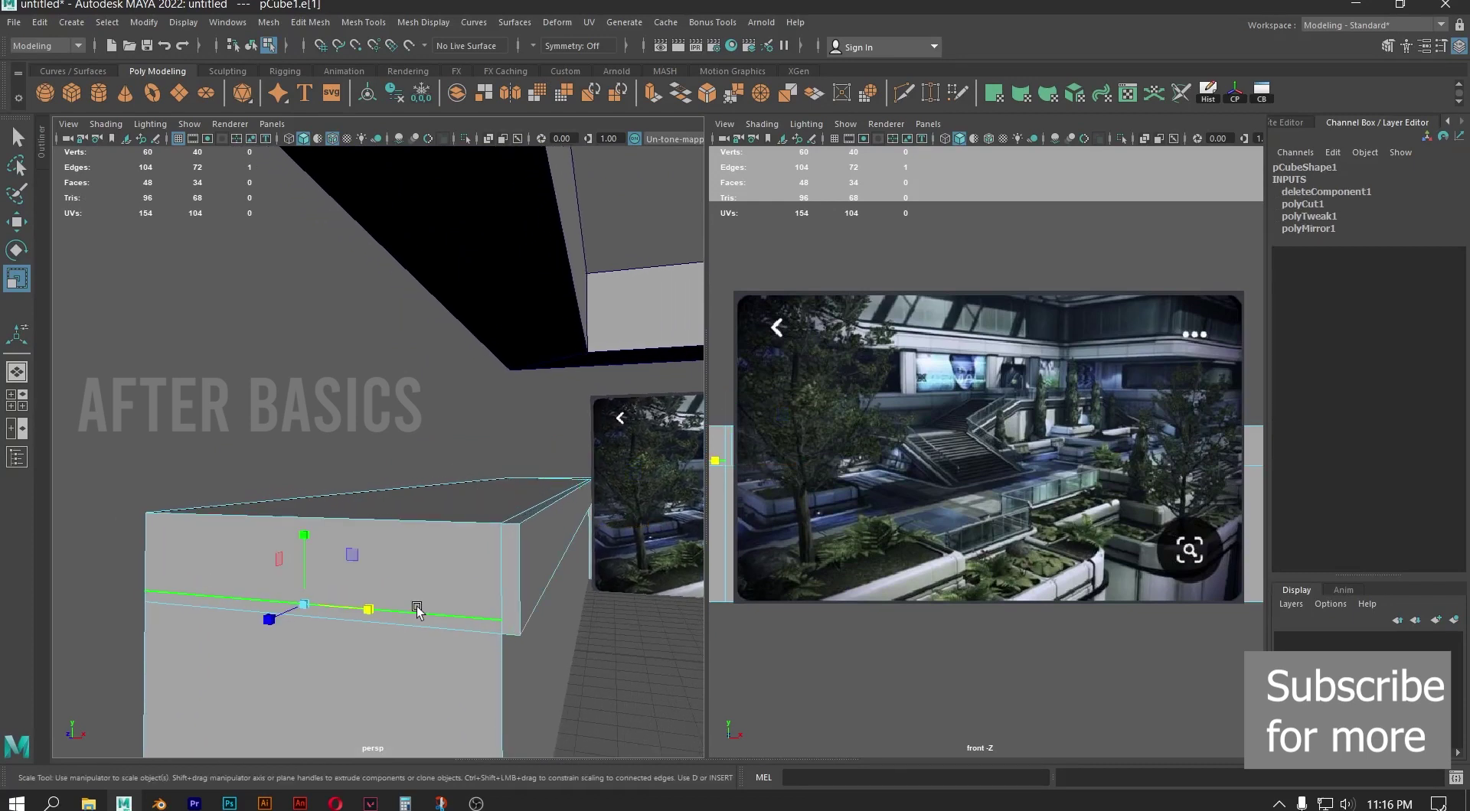
pyautogui.press('w')
pyautogui.moveTo(375, 610); pyautogui.dragTo(452, 559)
pyautogui.moveTo(431, 381); pyautogui.dragTo(499, 349, button='right')
pyautogui.keyDown('alt'); pyautogui.moveTo(543, 453); pyautogui.dragTo(432, 413, button='middle'); pyautogui.keyUp('alt')
# Bevel the band's three lower inner edges with 3 segments and return to object selection
pyautogui.moveTo(325, 453); pyautogui.dragTo(343, 305, button='right')
pyautogui.click(344, 448)
pyautogui.keyDown('alt'); pyautogui.moveTo(344, 448); pyautogui.dragTo(506, 453); pyautogui.keyUp('alt')
pyautogui.keyDown('shift'); pyautogui.doubleClick(507, 455); pyautogui.keyUp('shift')
pyautogui.keyDown('alt'); pyautogui.moveTo(335, 468); pyautogui.dragTo(363, 444); pyautogui.keyUp('alt')
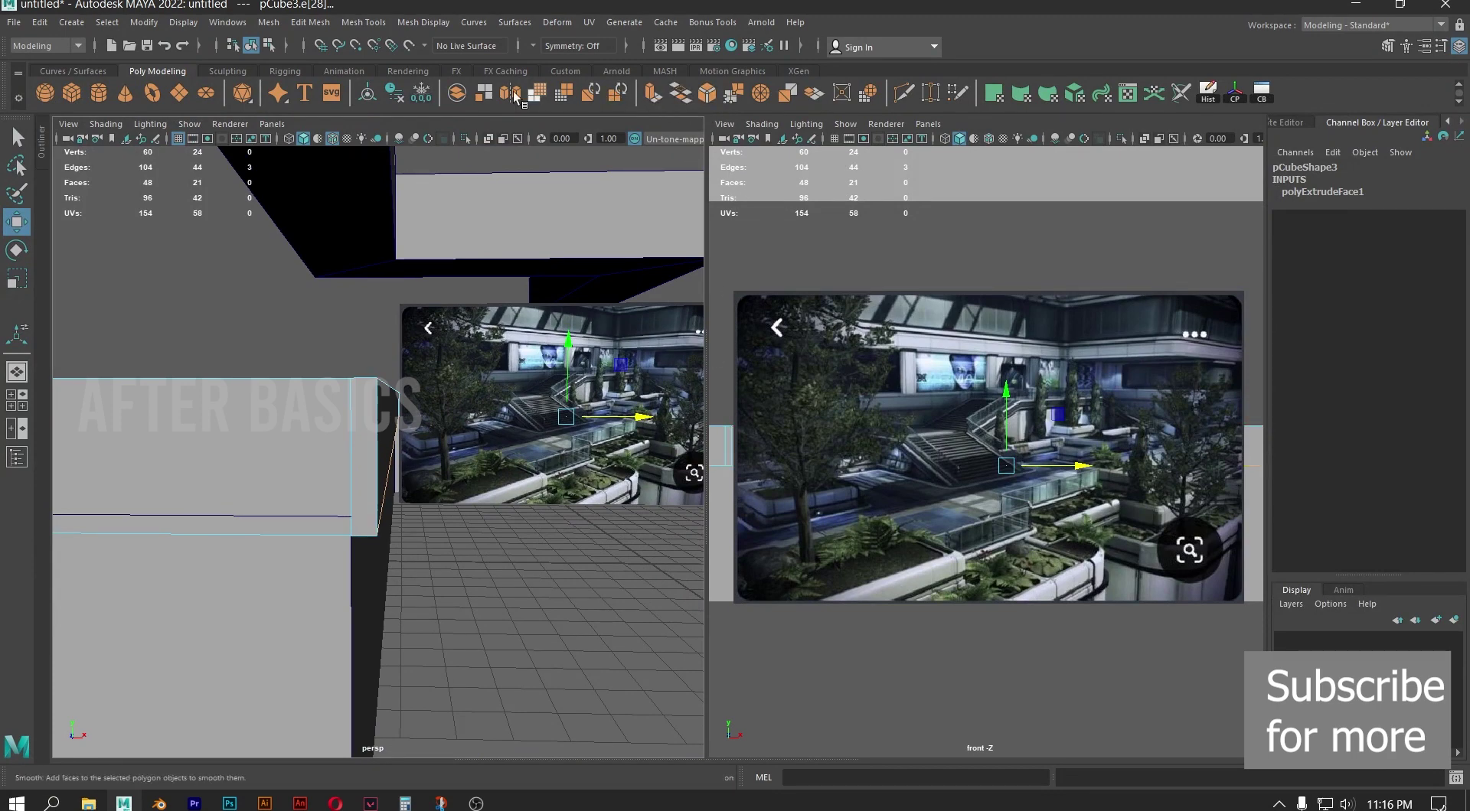
pyautogui.click(708, 98)
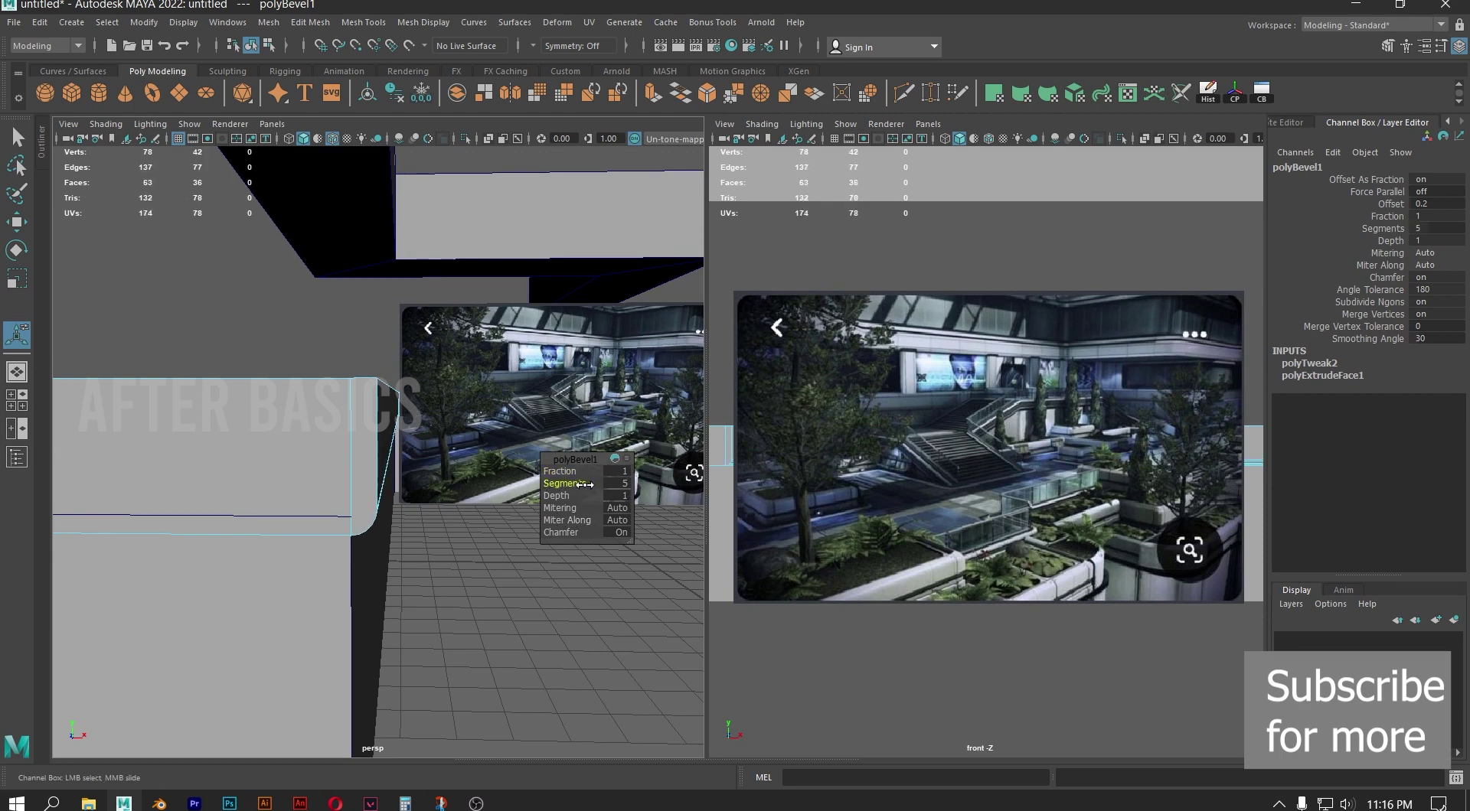
pyautogui.keyDown('alt'); pyautogui.moveTo(396, 496); pyautogui.dragTo(351, 492); pyautogui.keyUp('alt')
pyautogui.keyDown('alt'); pyautogui.moveTo(351, 492); pyautogui.dragTo(676, 512, button='middle'); pyautogui.keyUp('alt')
pyautogui.keyDown('alt'); pyautogui.moveTo(675, 511); pyautogui.dragTo(555, 483); pyautogui.keyUp('alt')
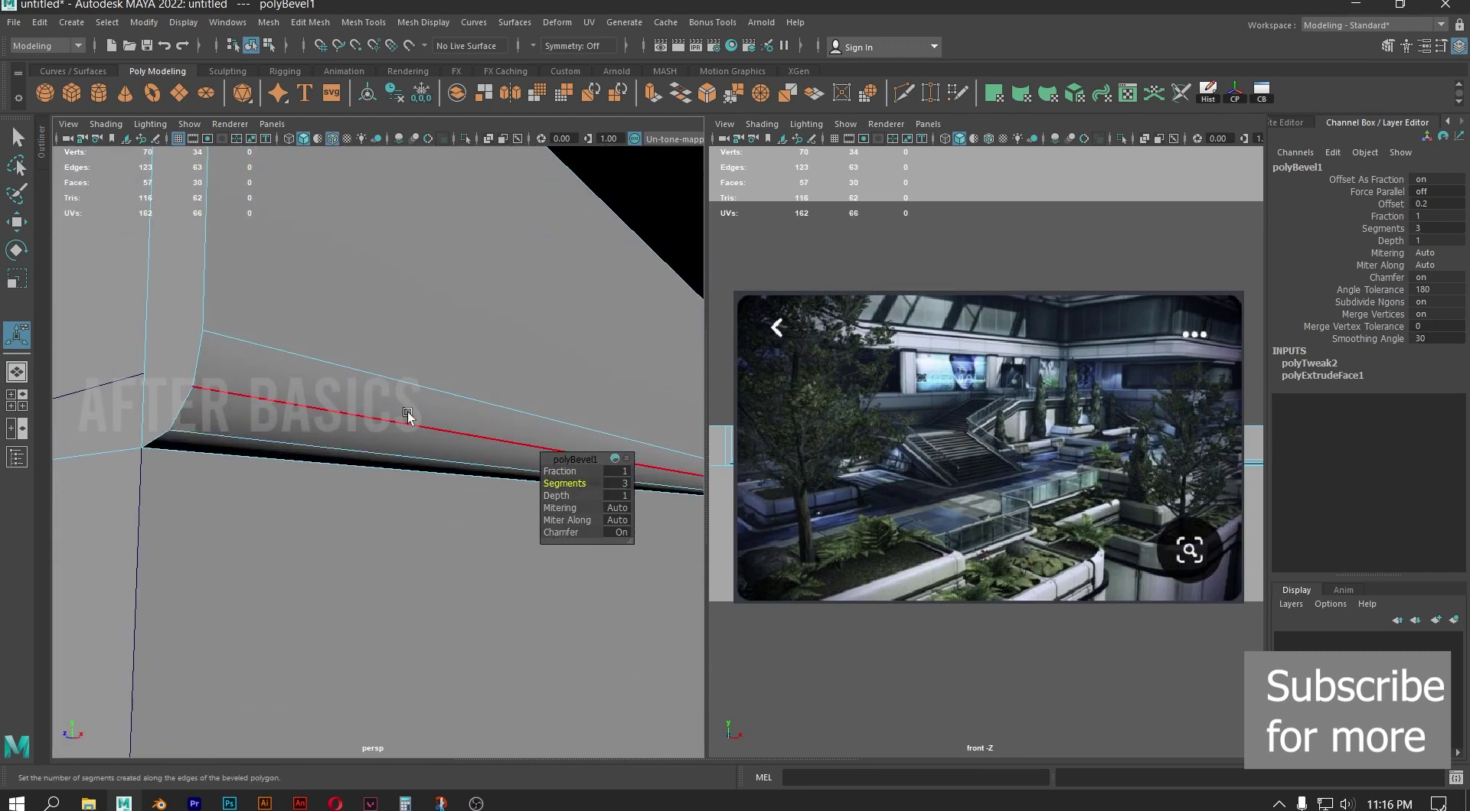
pyautogui.moveTo(387, 315); pyautogui.dragTo(274, 362, button='right')
pyautogui.click(274, 362)
# Examine the rounded band and the stacked wall levels from several angles against the reference image
pyautogui.scroll(-5, 413, 415)
pyautogui.keyDown('alt'); pyautogui.moveTo(413, 415); pyautogui.dragTo(528, 531); pyautogui.keyUp('alt')
pyautogui.scroll(5, 507, 516)
pyautogui.keyDown('alt'); pyautogui.moveTo(528, 530); pyautogui.dragTo(461, 468, button='middle'); pyautogui.keyUp('alt')
pyautogui.keyDown('alt'); pyautogui.moveTo(461, 469); pyautogui.dragTo(513, 467); pyautogui.keyUp('alt')
pyautogui.keyDown('alt'); pyautogui.moveTo(566, 463); pyautogui.dragTo(462, 452, button='middle'); pyautogui.keyUp('alt')
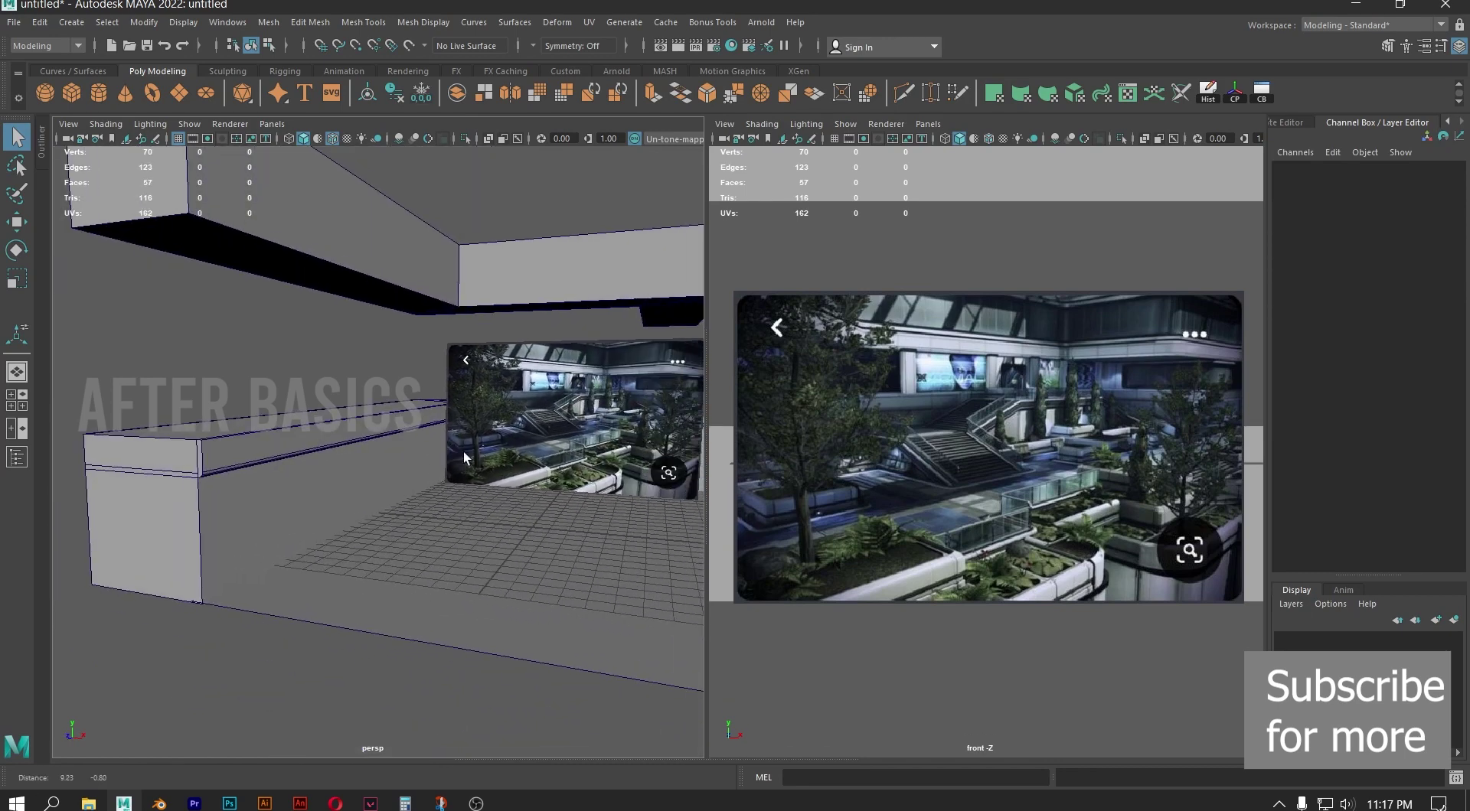
pyautogui.scroll(-6, 462, 452)
pyautogui.keyDown('alt'); pyautogui.moveTo(591, 476); pyautogui.dragTo(551, 500); pyautogui.keyUp('alt')
pyautogui.scroll(3, 550, 502)
pyautogui.keyDown('alt'); pyautogui.moveTo(509, 413); pyautogui.dragTo(505, 414, button='middle'); pyautogui.keyUp('alt')
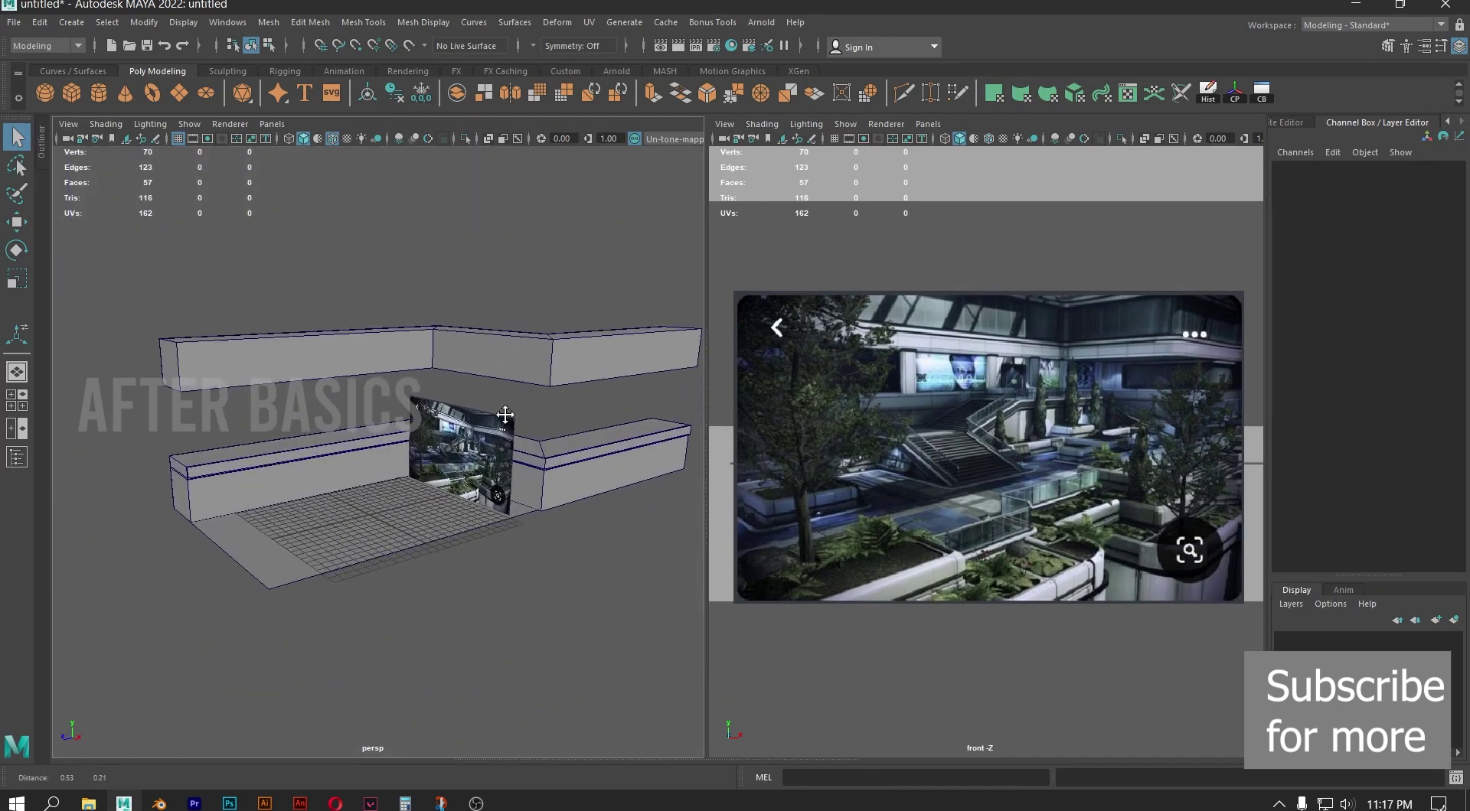
pyautogui.scroll(2, 528, 444)
pyautogui.keyDown('alt'); pyautogui.moveTo(462, 412); pyautogui.dragTo(451, 417); pyautogui.keyUp('alt')
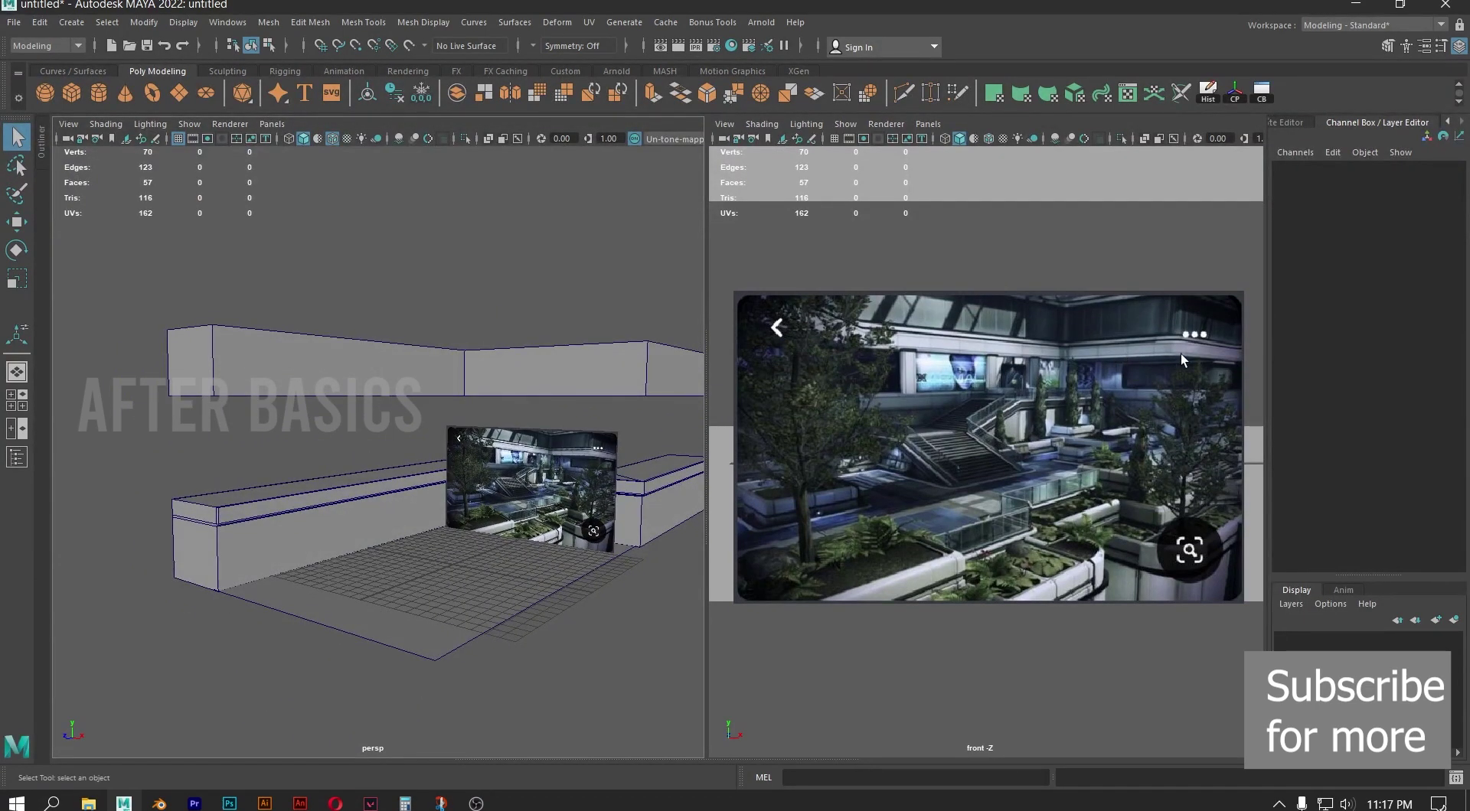
# Duplicate the beveled band and raise the copy to a Translate Y of 12.838, just below the upper wall
pyautogui.click(302, 489)
pyautogui.scroll(3, 445, 479)
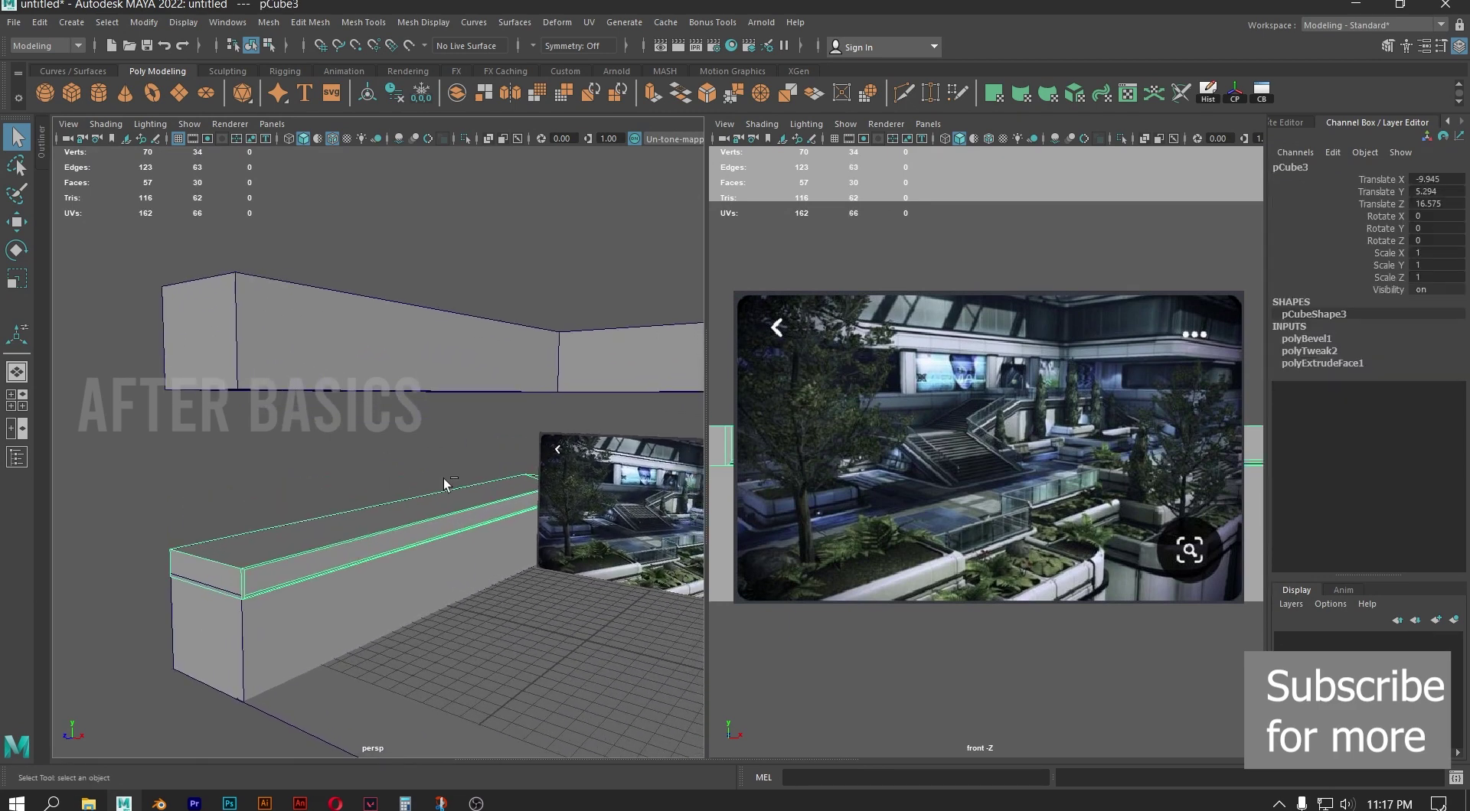
pyautogui.hotkey('ctrl', 'd')
pyautogui.press('w')
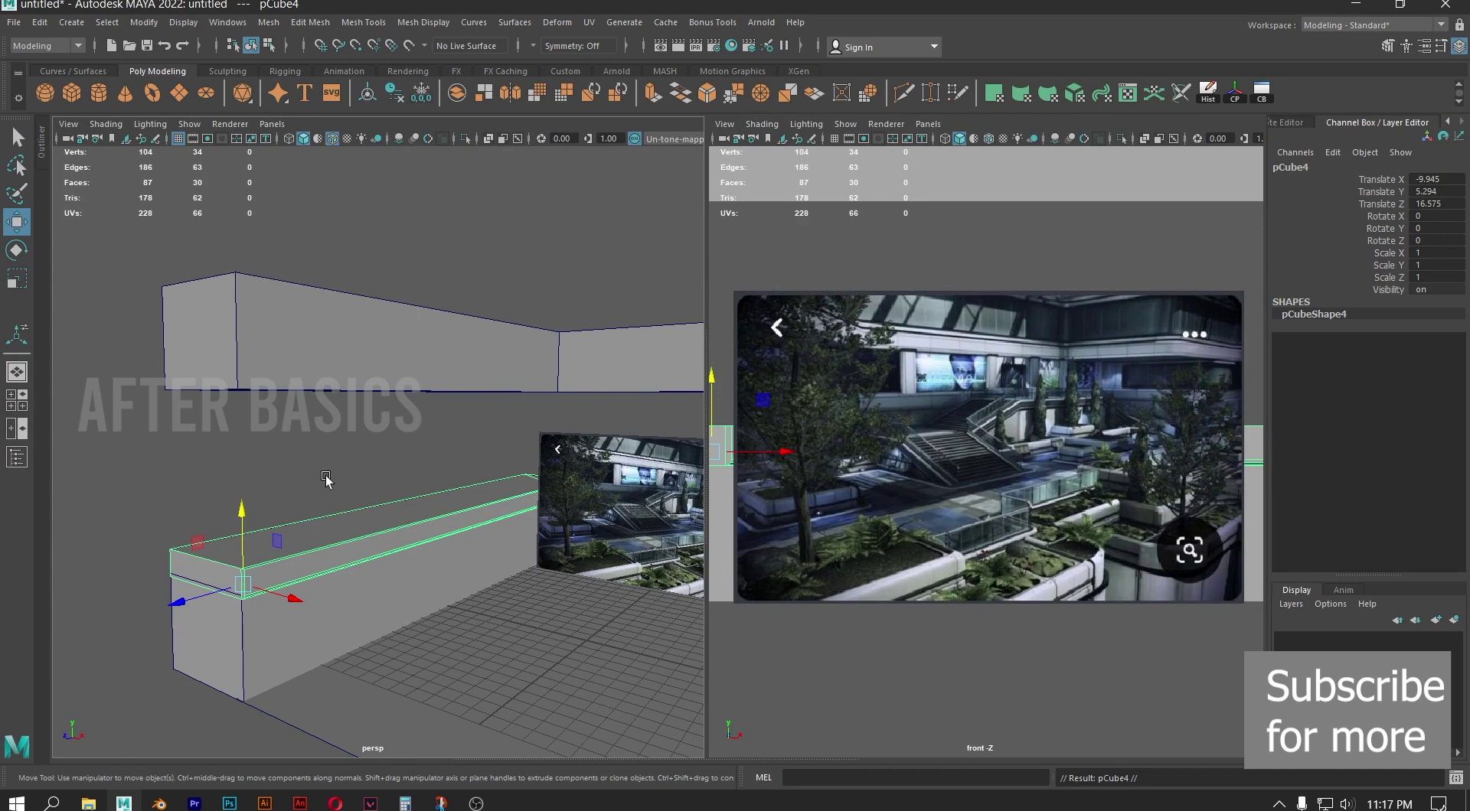
pyautogui.moveTo(241, 511); pyautogui.dragTo(249, 348)
pyautogui.keyDown('alt'); pyautogui.moveTo(246, 345); pyautogui.dragTo(292, 365, button='middle'); pyautogui.keyUp('alt')
pyautogui.keyDown('alt'); pyautogui.moveTo(292, 365); pyautogui.dragTo(233, 408, button='right'); pyautogui.keyUp('alt')
pyautogui.keyDown('alt'); pyautogui.moveTo(233, 406); pyautogui.dragTo(239, 410); pyautogui.keyUp('alt')
pyautogui.moveTo(370, 409); pyautogui.dragTo(257, 437, button='right')
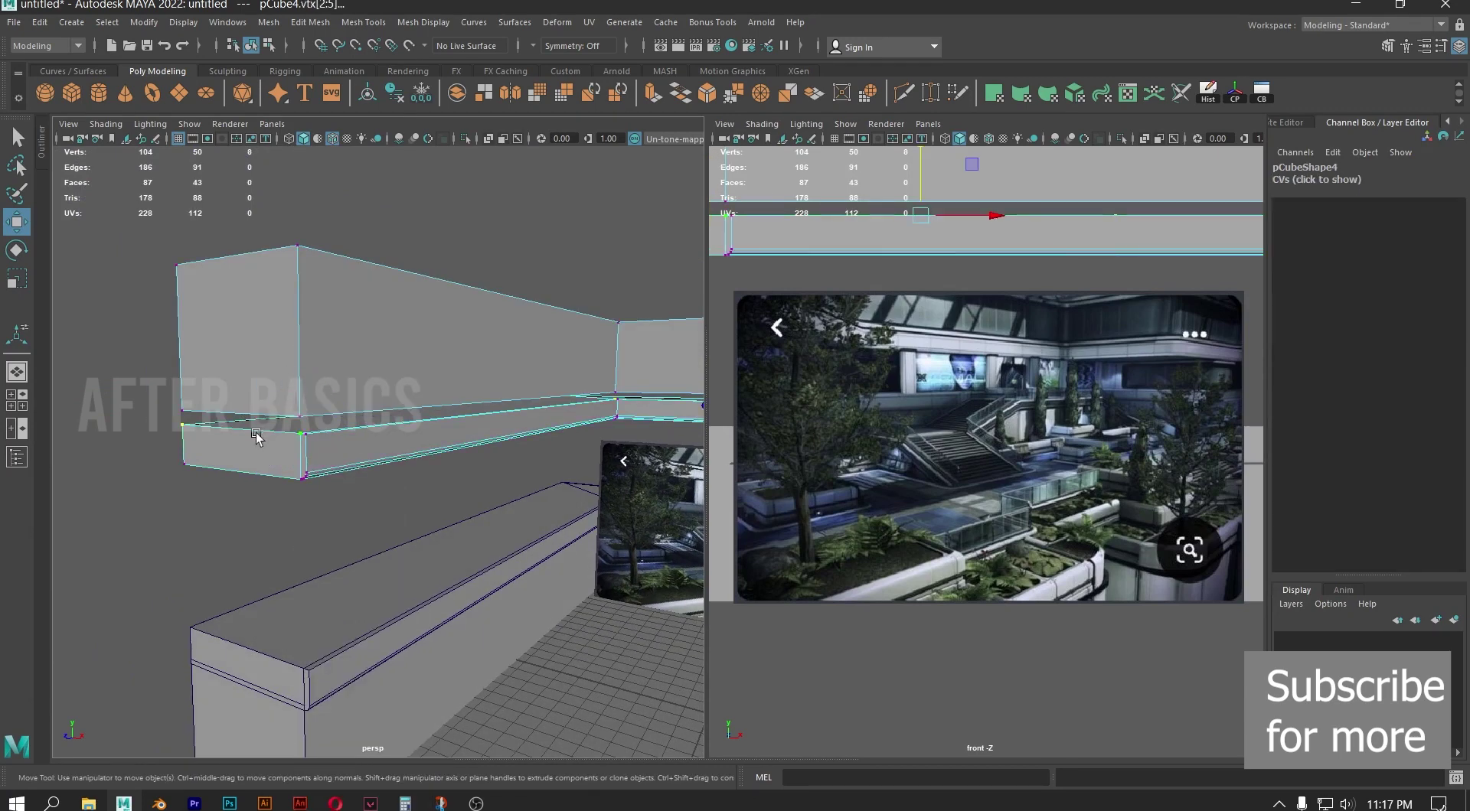
pyautogui.moveTo(320, 445); pyautogui.dragTo(320, 447)
# In the front view, raise only the band copy's twelve upper vertices along Y to meet the upper wall's lower edge
pyautogui.press('space')
pyautogui.press('space')
pyautogui.press('space')
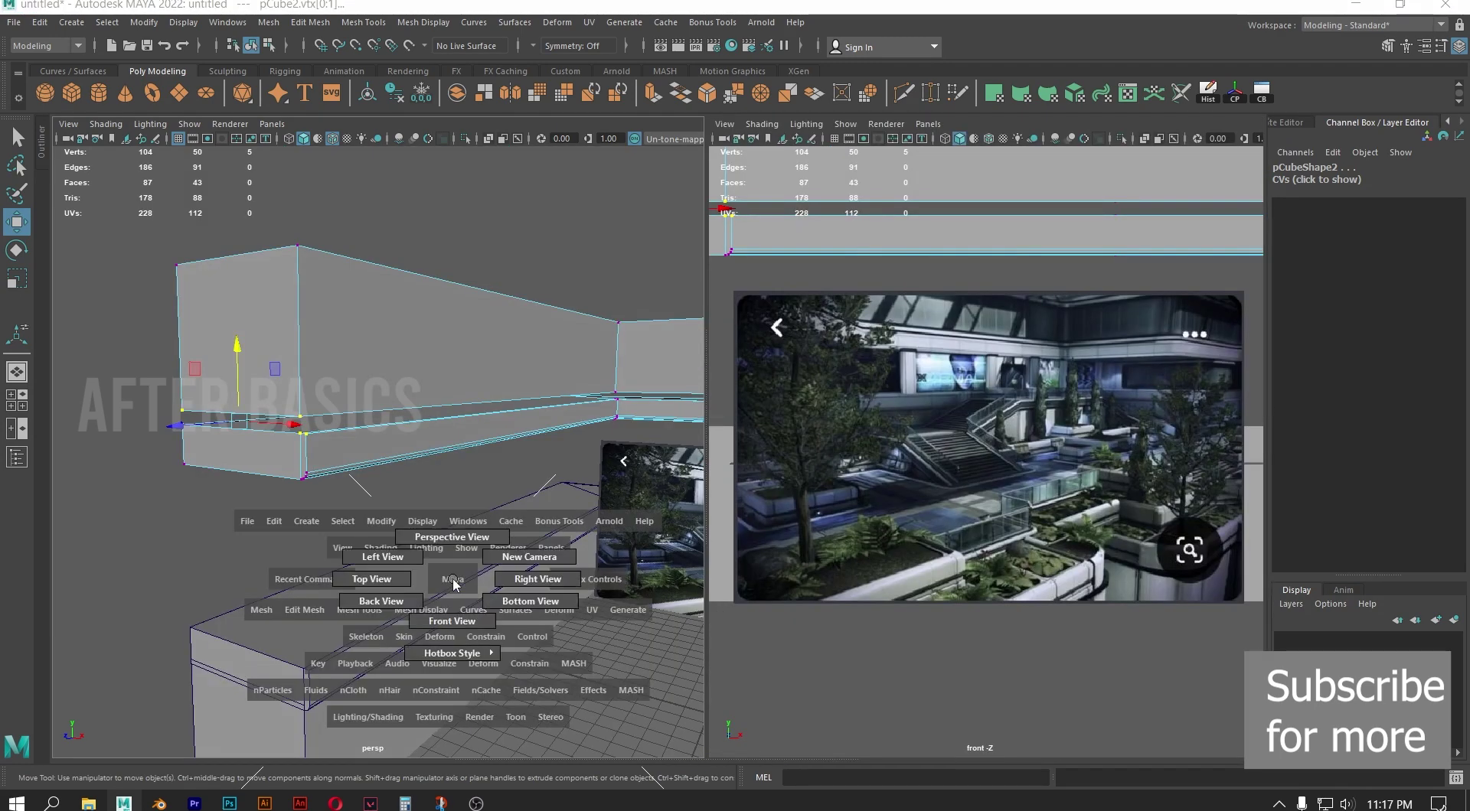
pyautogui.moveTo(457, 620); pyautogui.dragTo(458, 620)
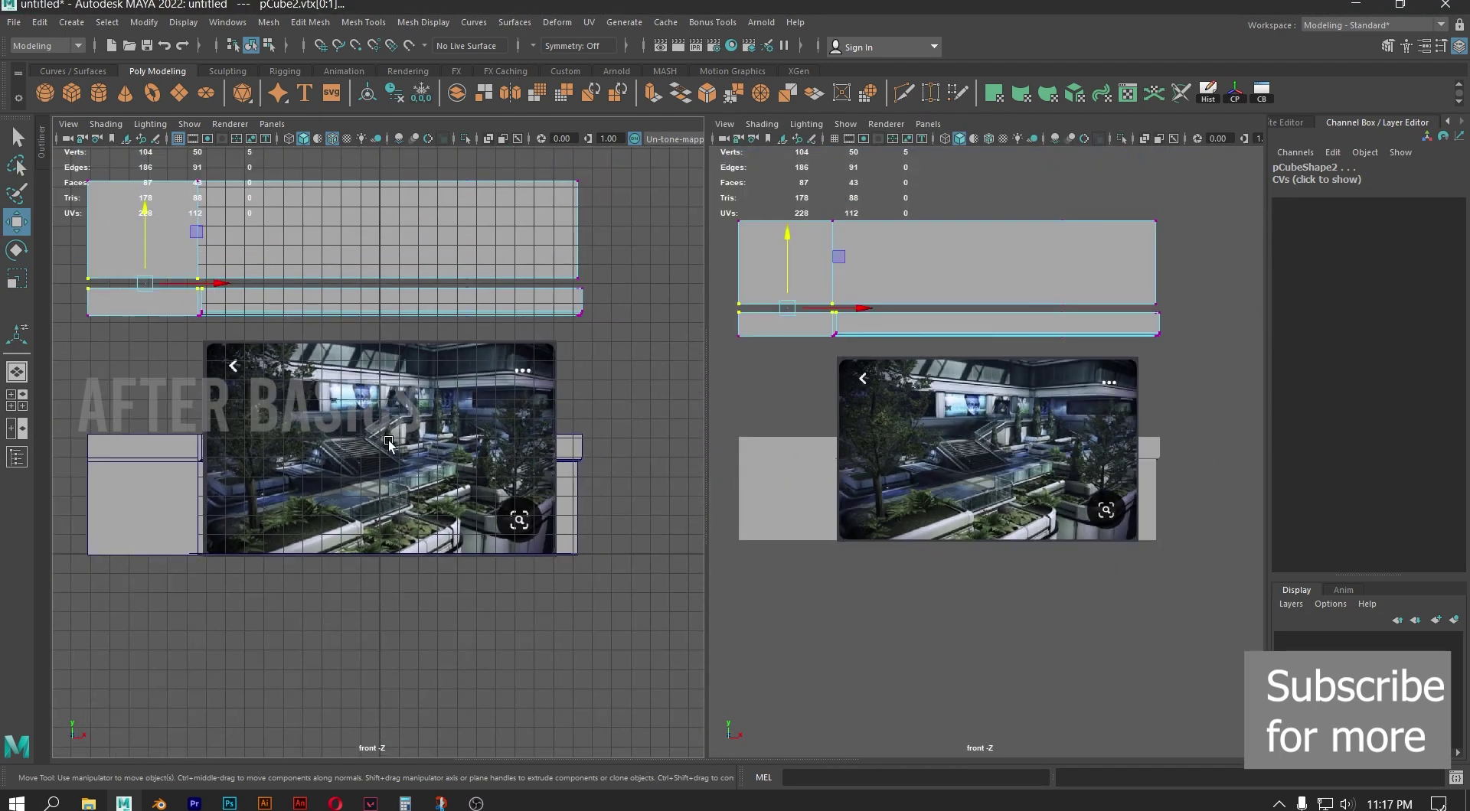
pyautogui.click(633, 246)
pyautogui.moveTo(585, 358); pyautogui.dragTo(671, 333, button='right')
pyautogui.click(553, 362)
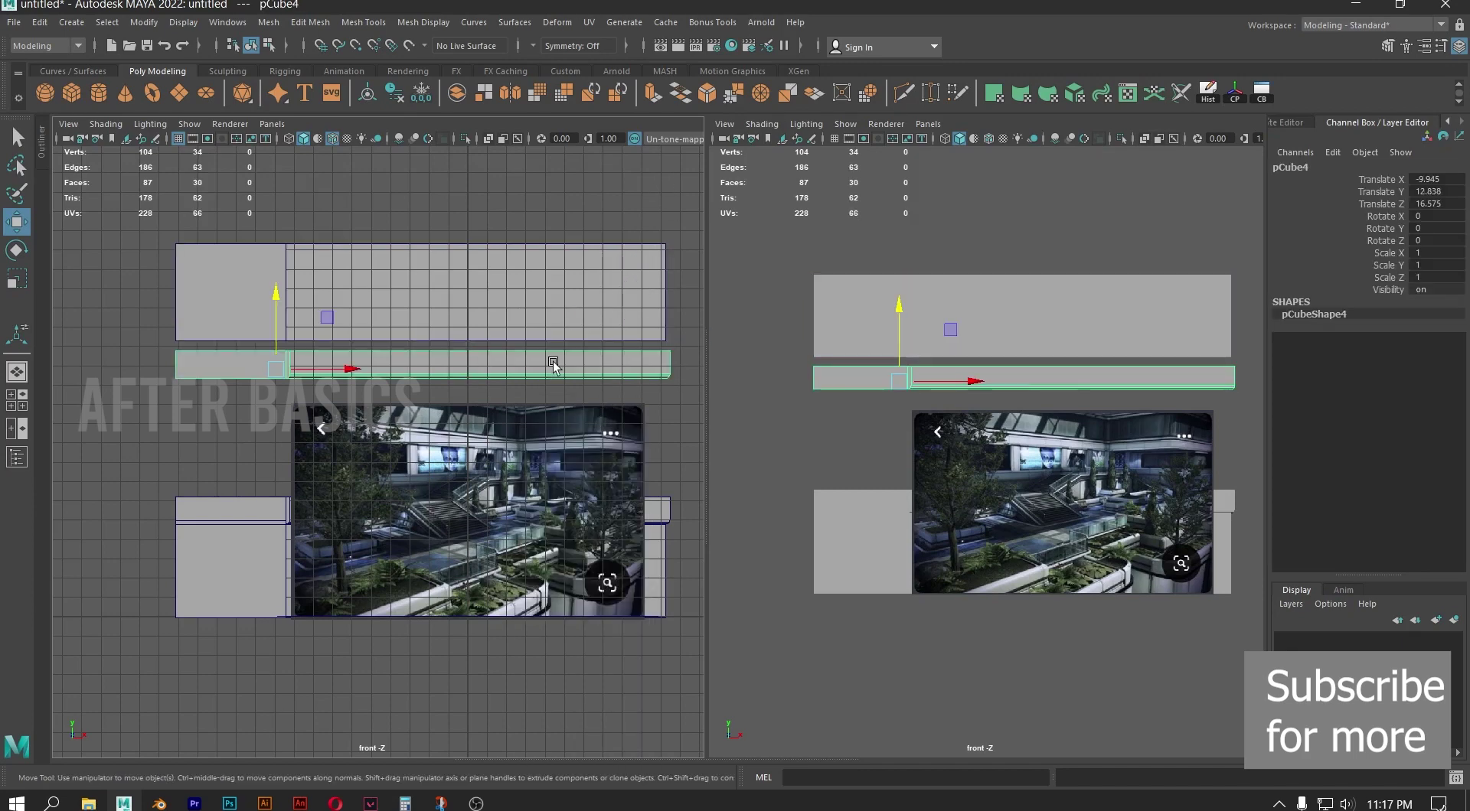
pyautogui.moveTo(417, 318); pyautogui.dragTo(492, 263, button='right')
pyautogui.moveTo(350, 354); pyautogui.dragTo(282, 351, button='right')
pyautogui.moveTo(153, 340); pyautogui.dragTo(348, 339)
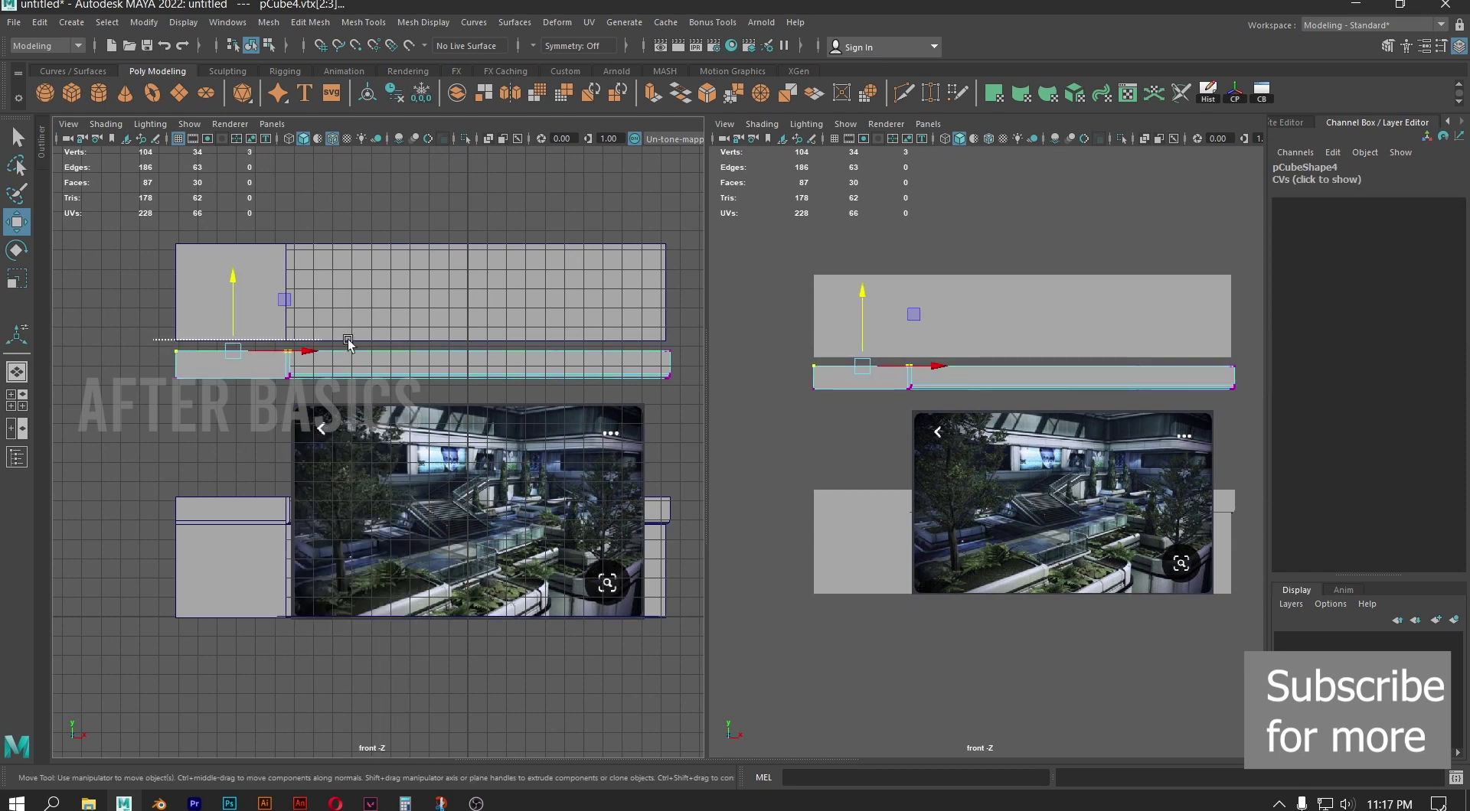
pyautogui.moveTo(699, 359); pyautogui.dragTo(699, 359)
pyautogui.moveTo(427, 277); pyautogui.dragTo(422, 263)
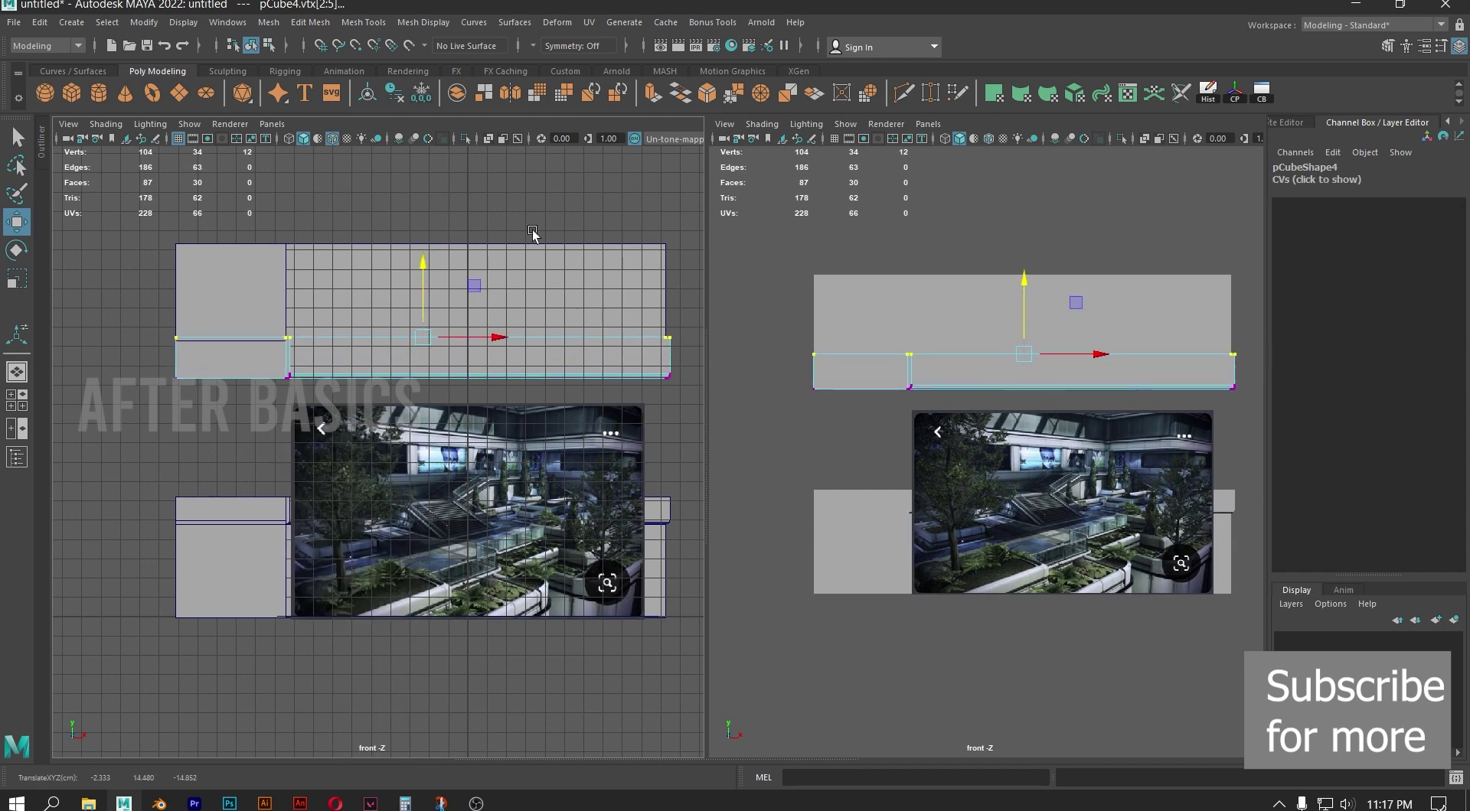
# Assign a new aiStandardSurface material to the upper wall, working in the perspective view
pyautogui.press('space')
pyautogui.press('space')
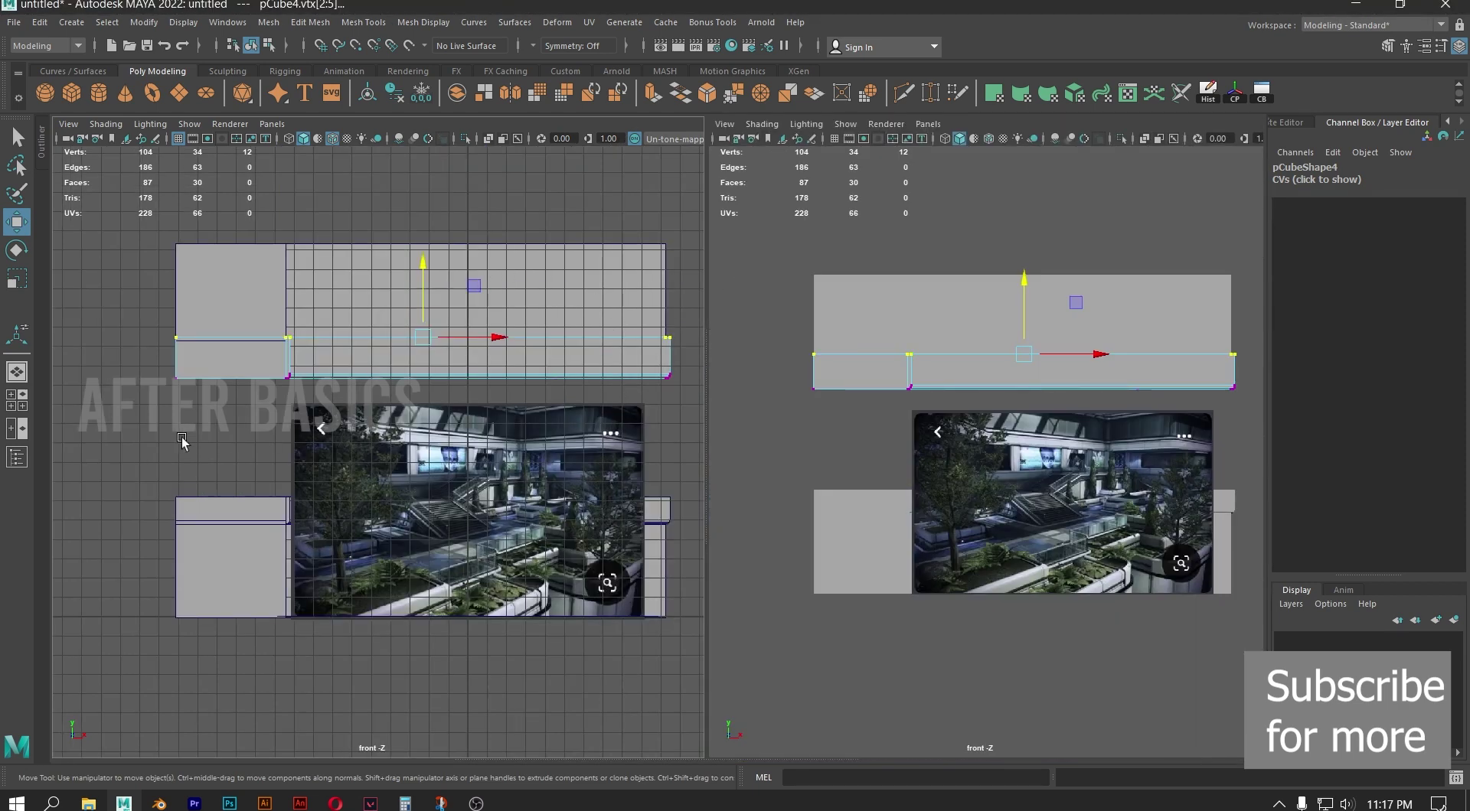
pyautogui.click(201, 441)
pyautogui.press('space')
pyautogui.press('space')
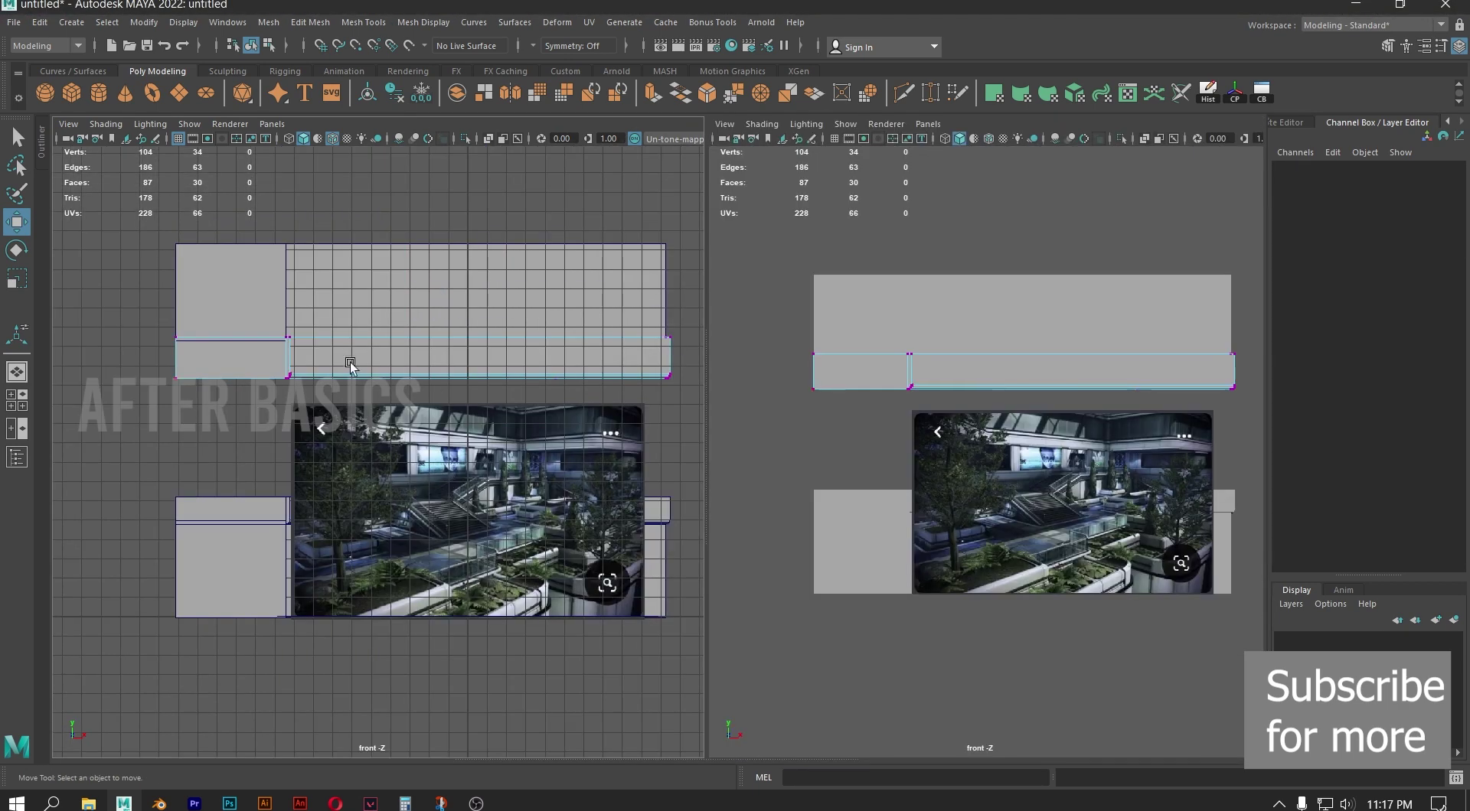
pyautogui.press('space')
pyautogui.moveTo(351, 371); pyautogui.dragTo(349, 325)
pyautogui.keyDown('alt'); pyautogui.moveTo(482, 352); pyautogui.dragTo(508, 371, button='right'); pyautogui.keyUp('alt')
pyautogui.click(398, 338)
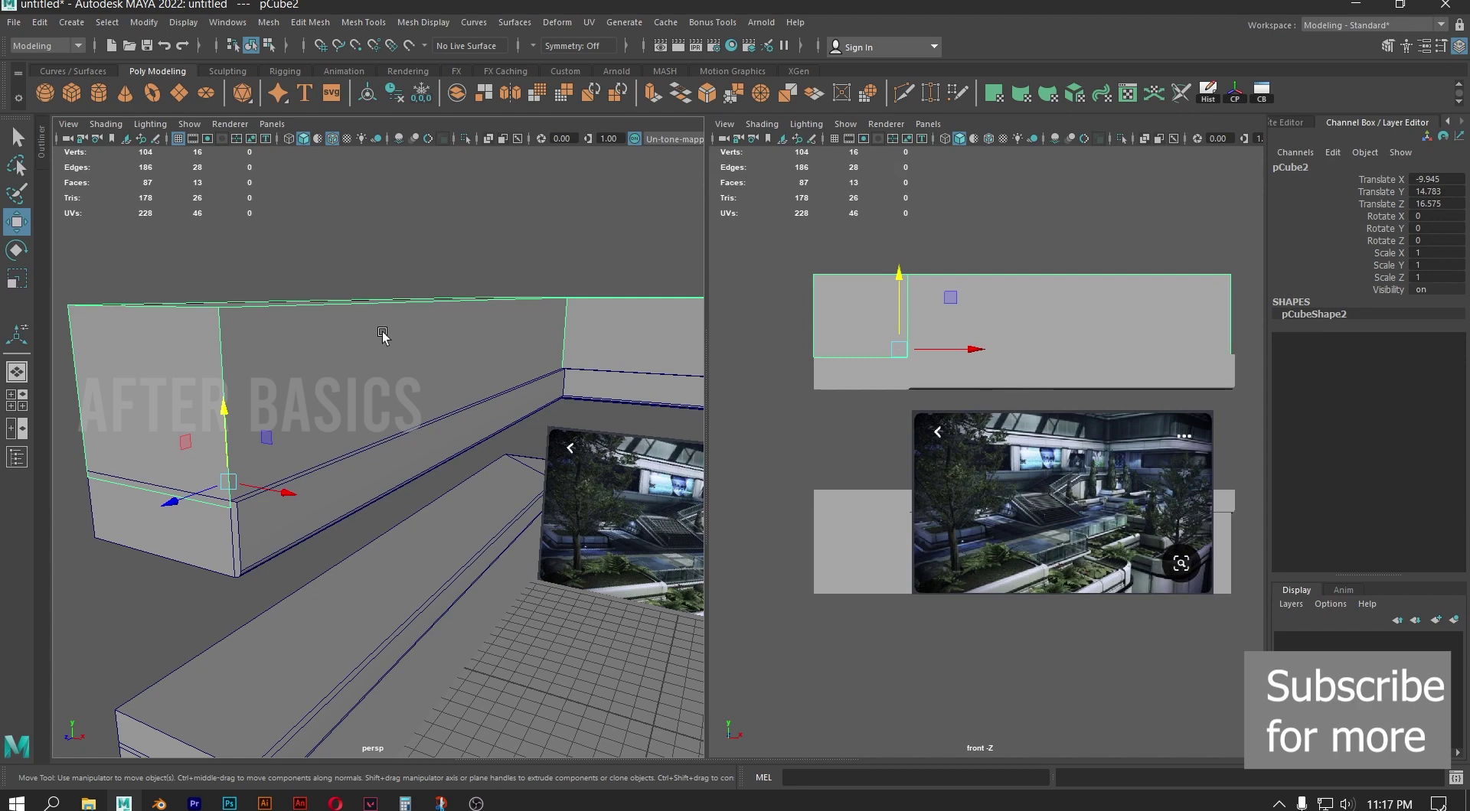
pyautogui.moveTo(361, 342); pyautogui.dragTo(386, 749, button='right')
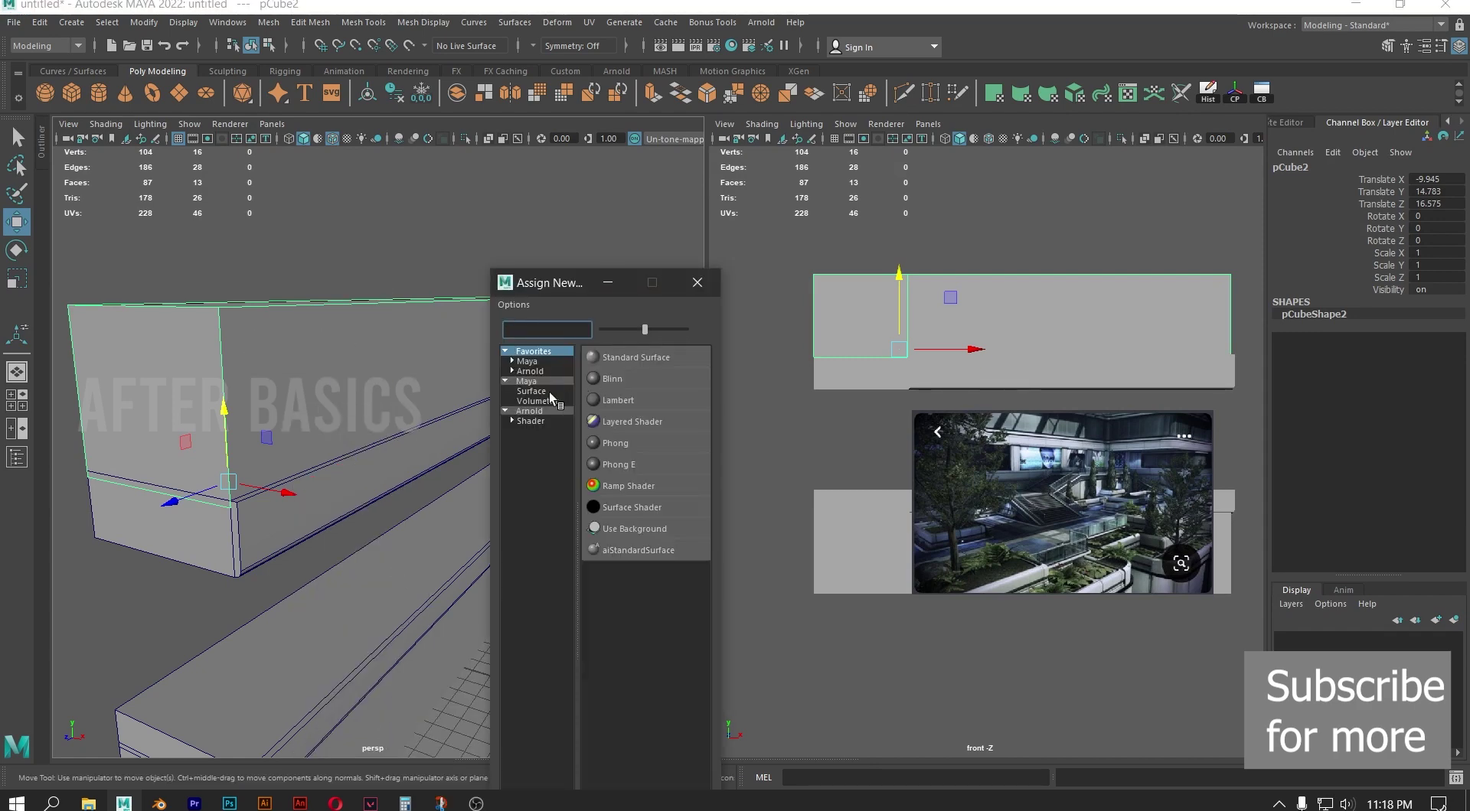
pyautogui.click(527, 361)
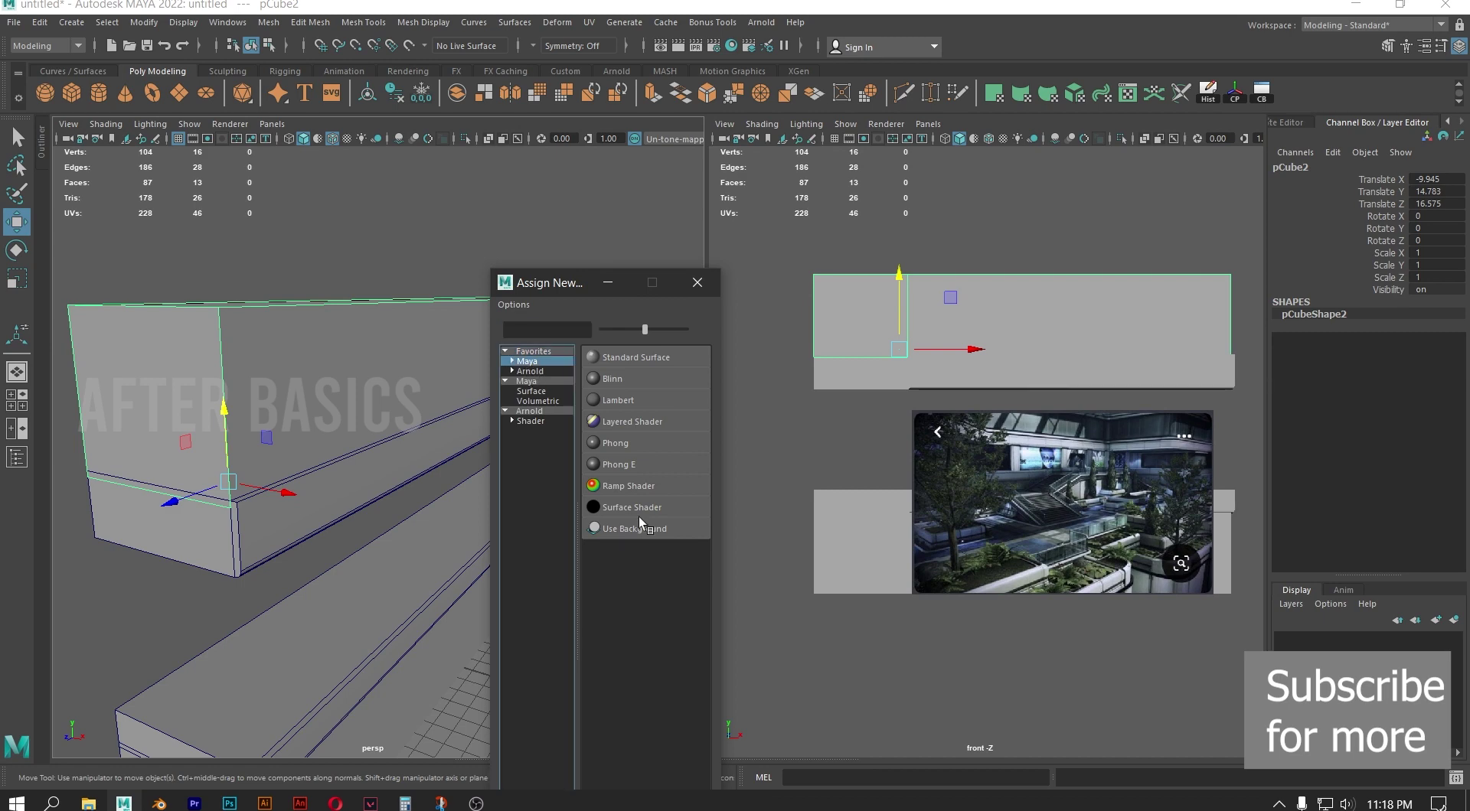
pyautogui.click(528, 422)
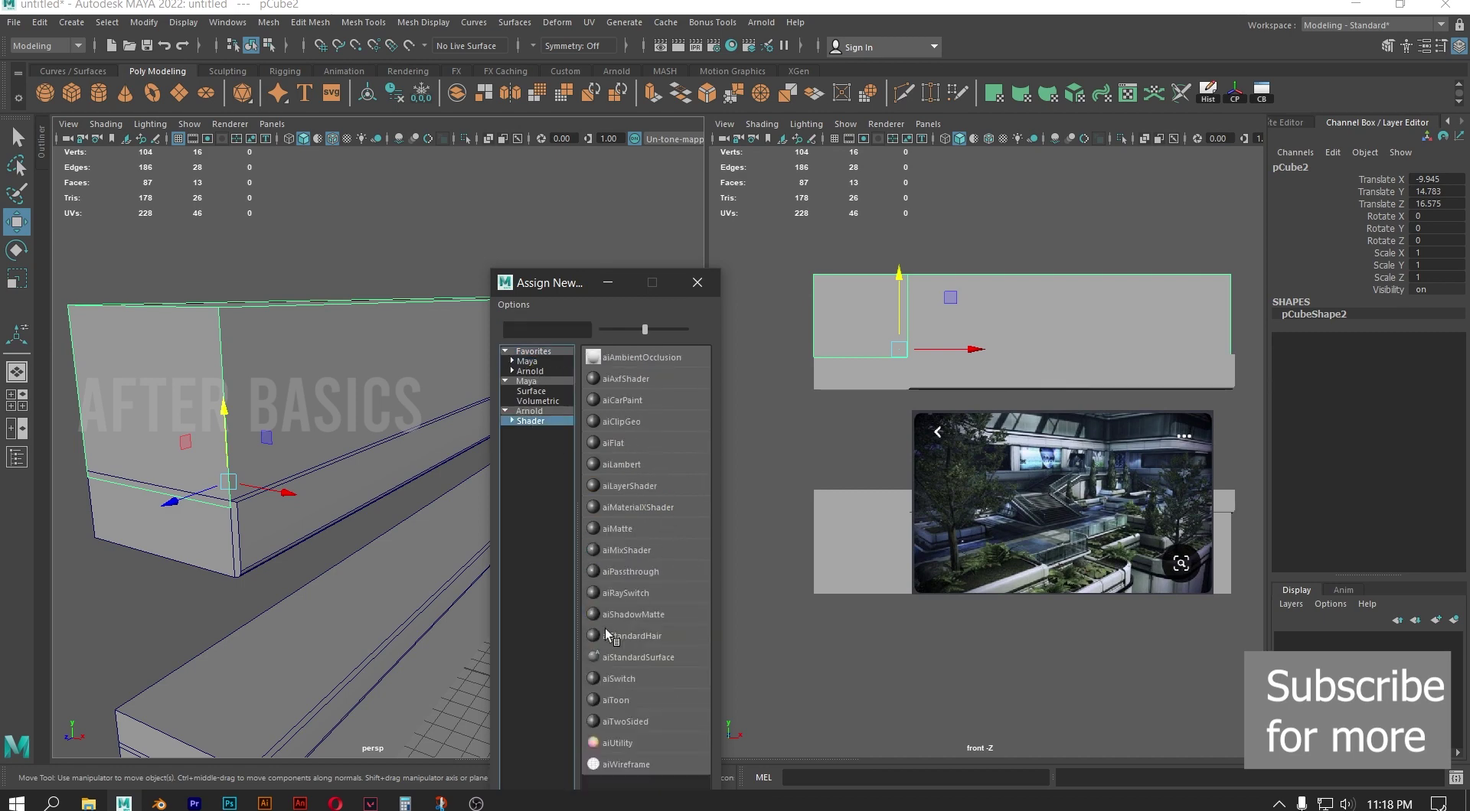
pyautogui.click(641, 656)
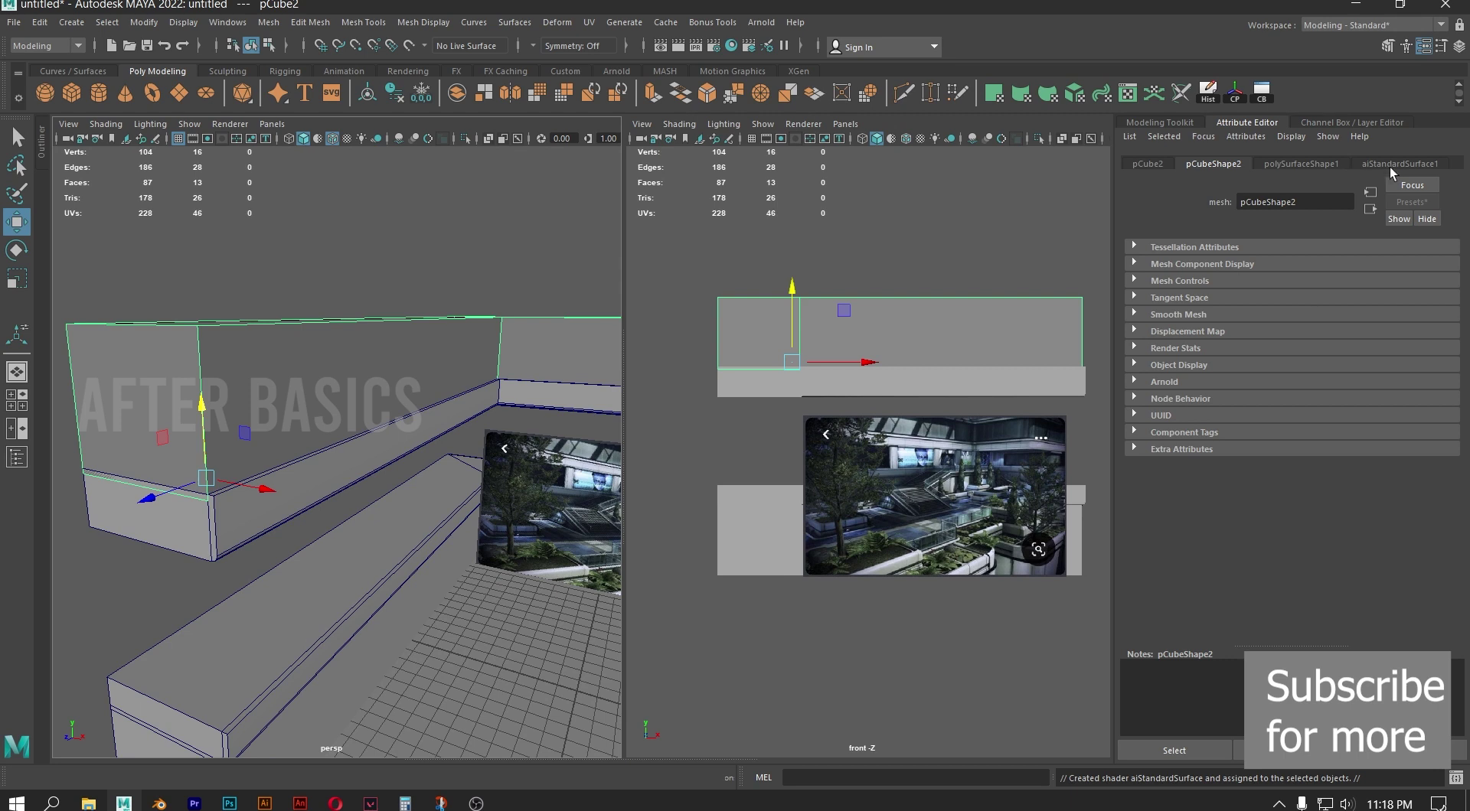
# Replace the upper wall's aiStandardSurface1 settings with the Frosted_Glass preset and deselect the wall
pyautogui.click(1389, 166)
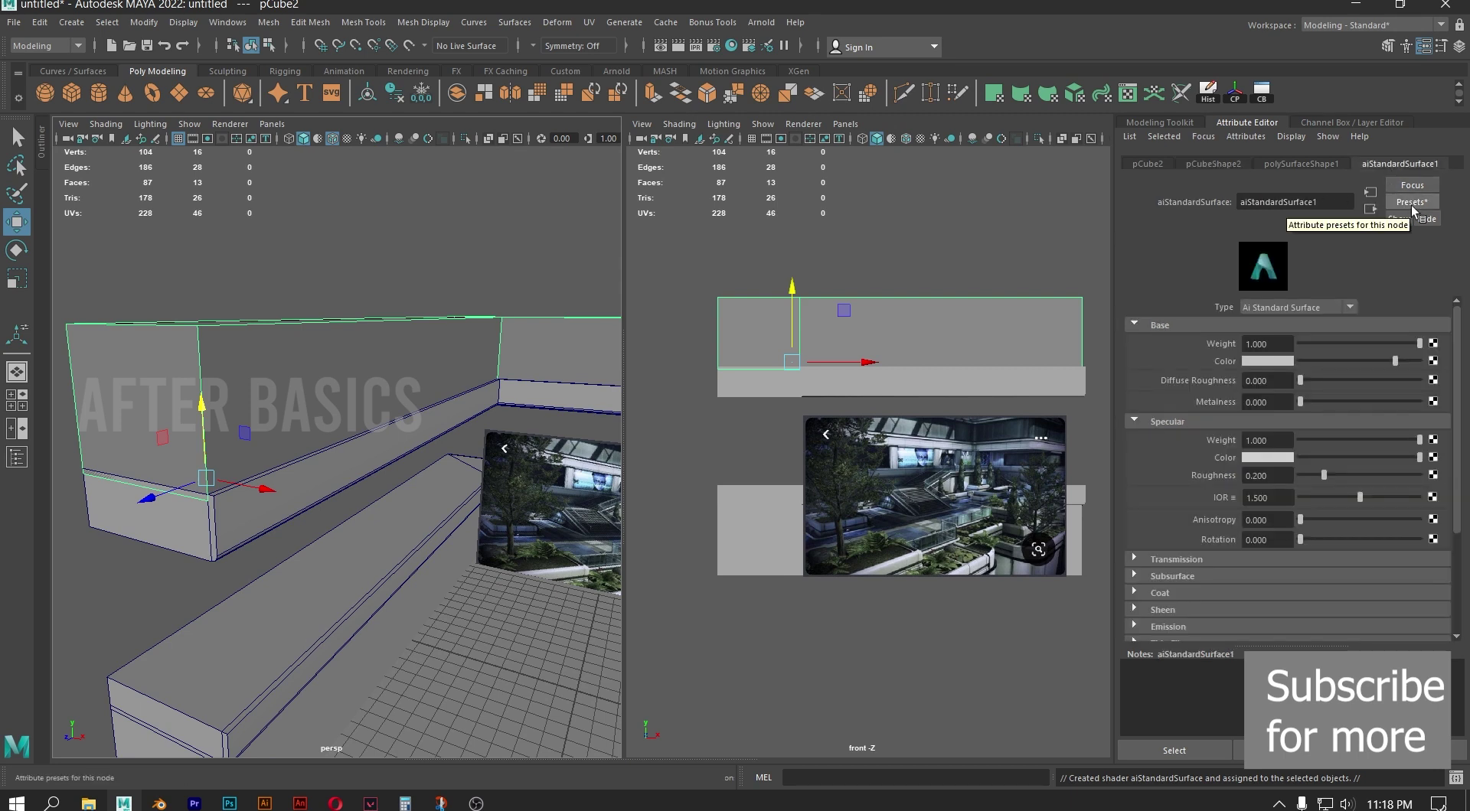
pyautogui.click(1412, 206)
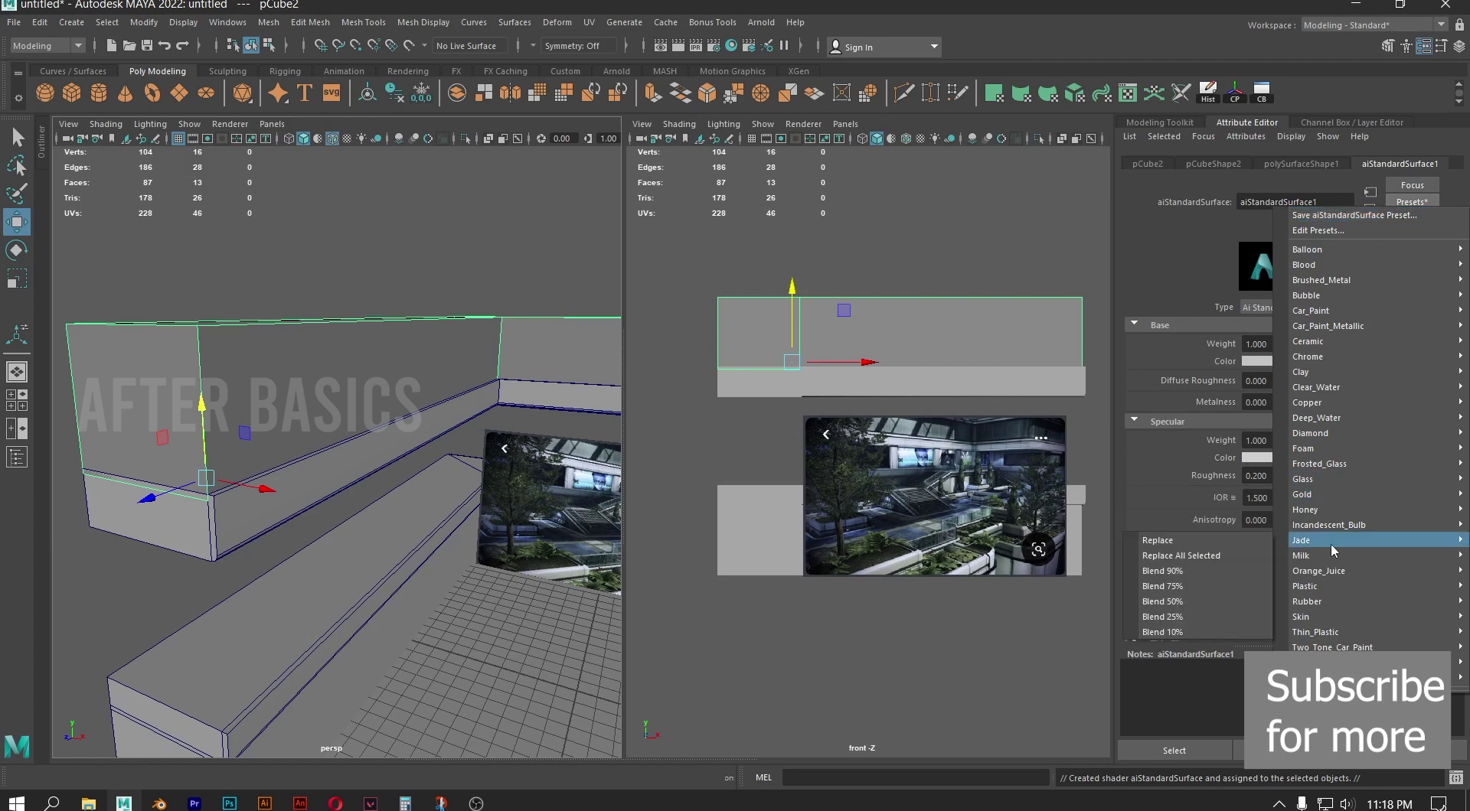
pyautogui.moveTo(1329, 483)
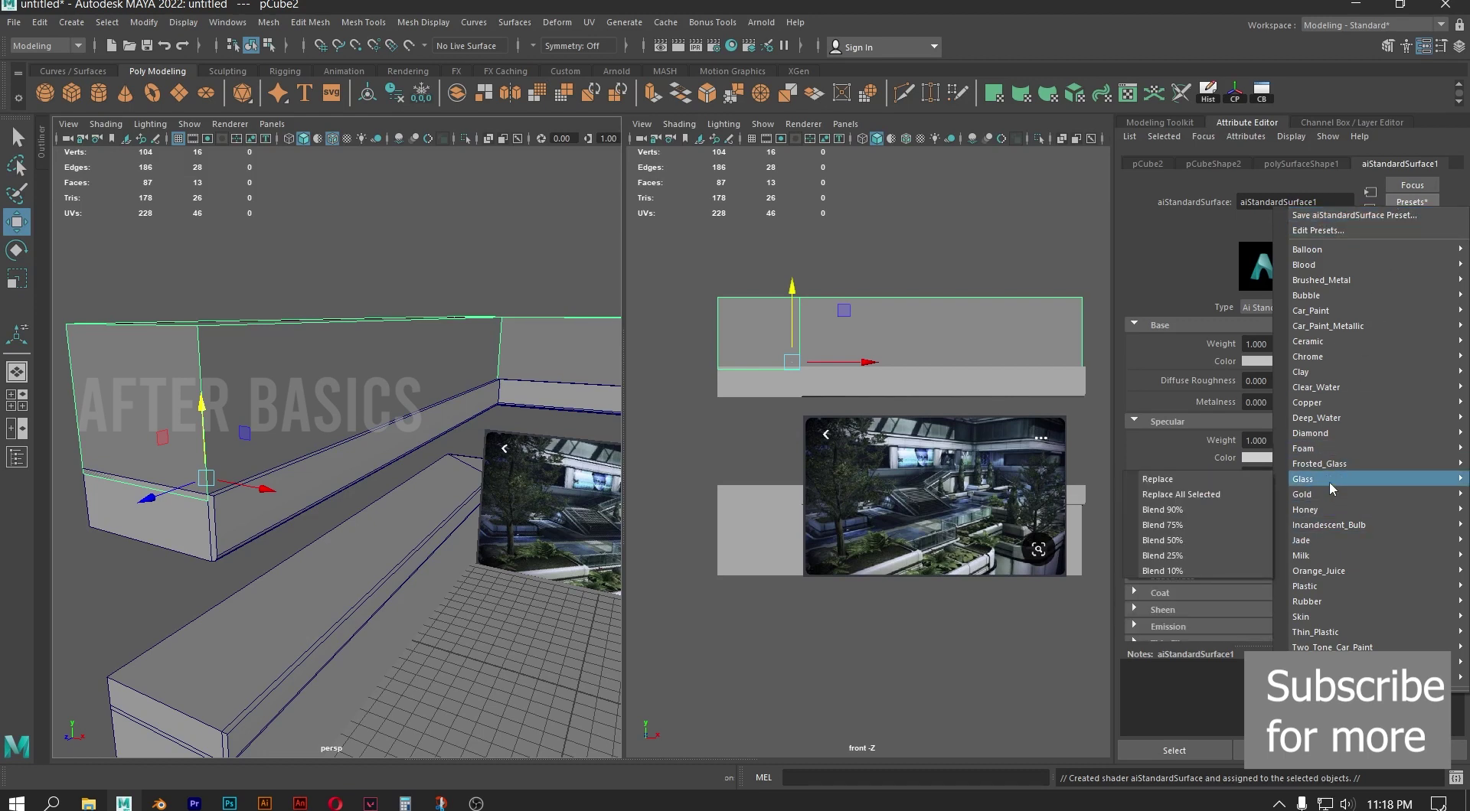
pyautogui.moveTo(1344, 433)
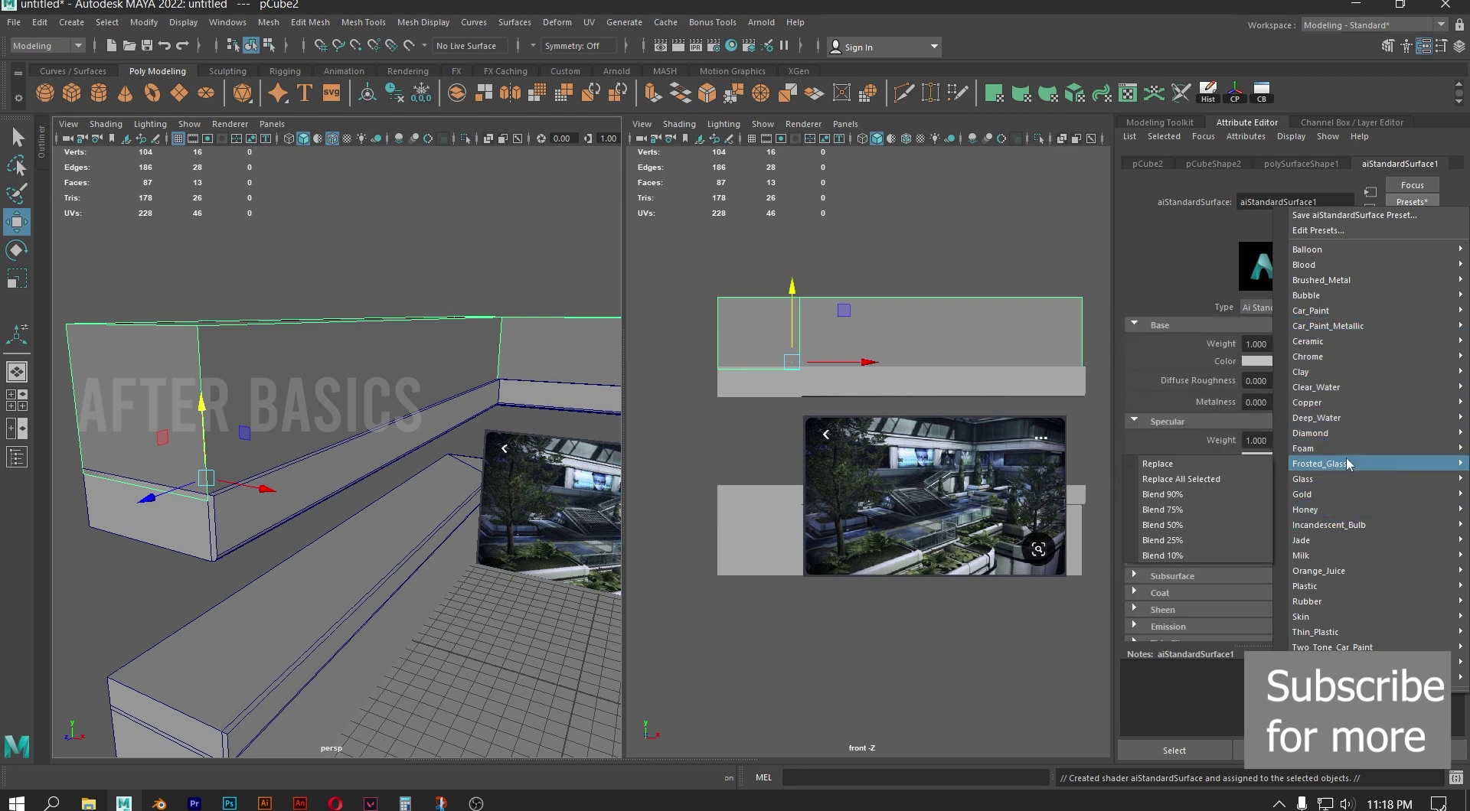
pyautogui.click(1225, 464)
pyautogui.click(457, 257)
# Delete only the upper wall's three rear side faces, keeping its top and front faces, and return to object mode
pyautogui.keyDown('alt'); pyautogui.moveTo(457, 258); pyautogui.dragTo(481, 305); pyautogui.keyUp('alt')
pyautogui.click(452, 382)
pyautogui.moveTo(451, 379); pyautogui.dragTo(448, 421, button='right')
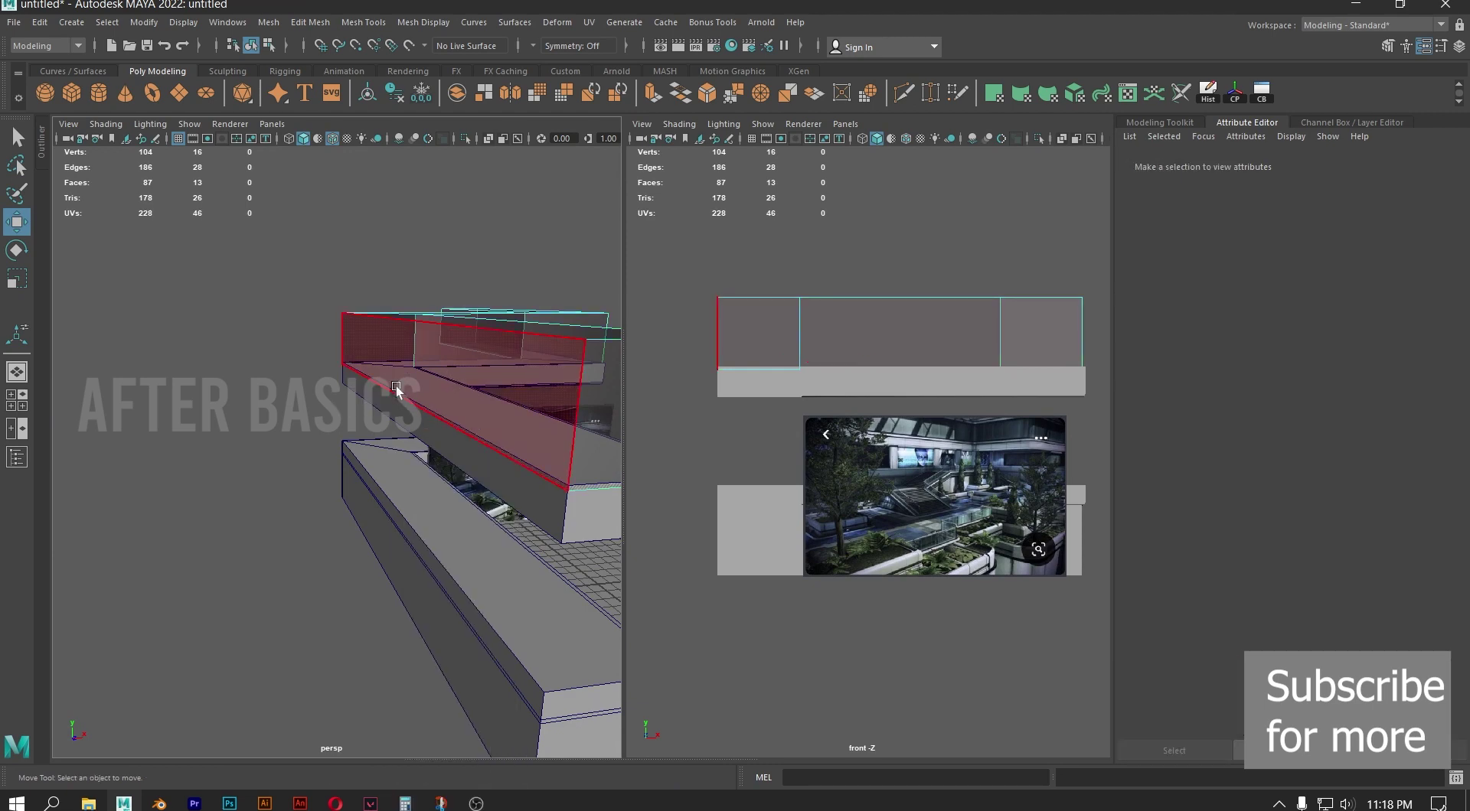
pyautogui.click(397, 389)
pyautogui.keyDown('alt'); pyautogui.moveTo(396, 389); pyautogui.dragTo(407, 422); pyautogui.keyUp('alt')
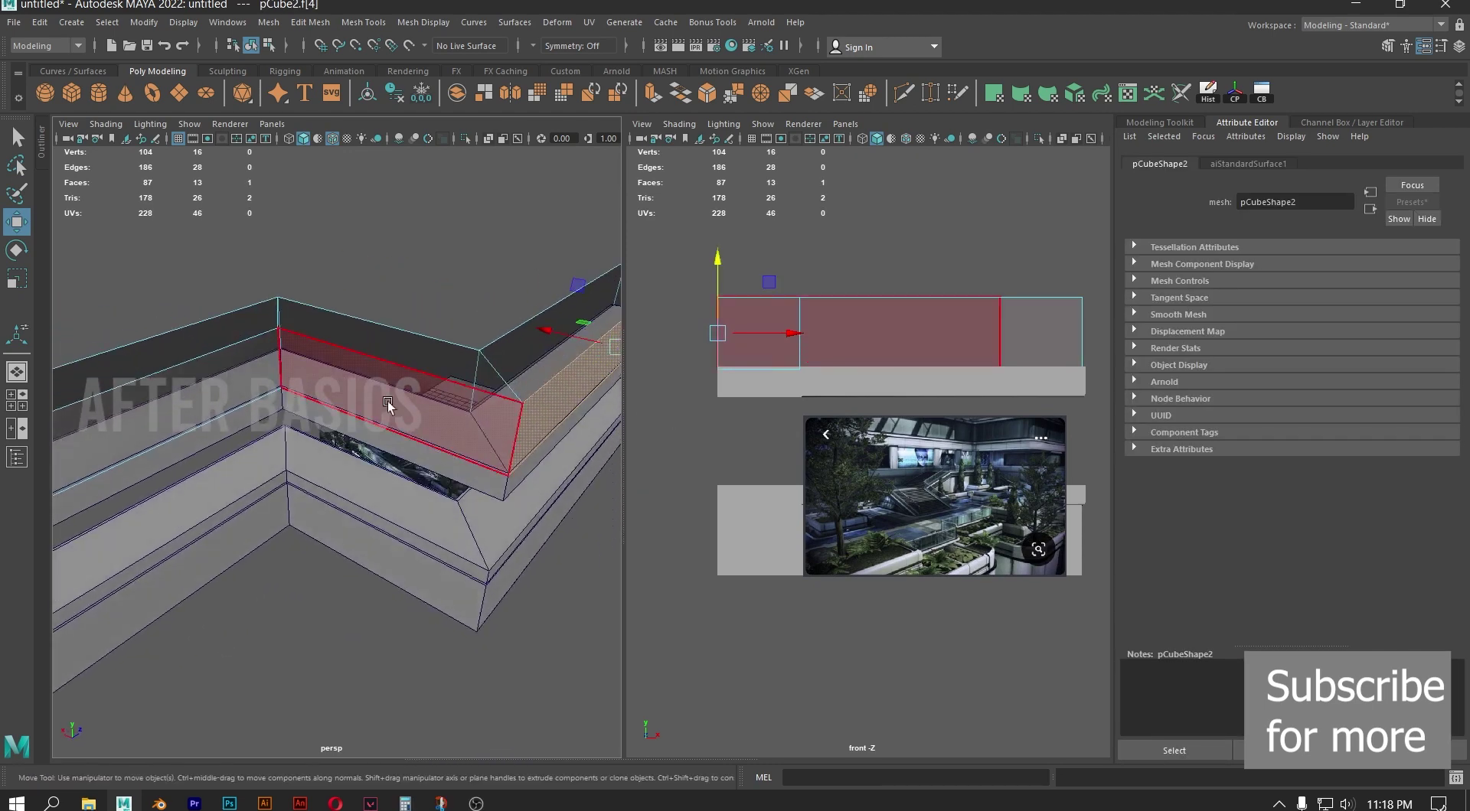
pyautogui.keyDown('shift'); pyautogui.click(385, 383); pyautogui.keyUp('shift')
pyautogui.keyDown('shift'); pyautogui.click(255, 368); pyautogui.keyUp('shift')
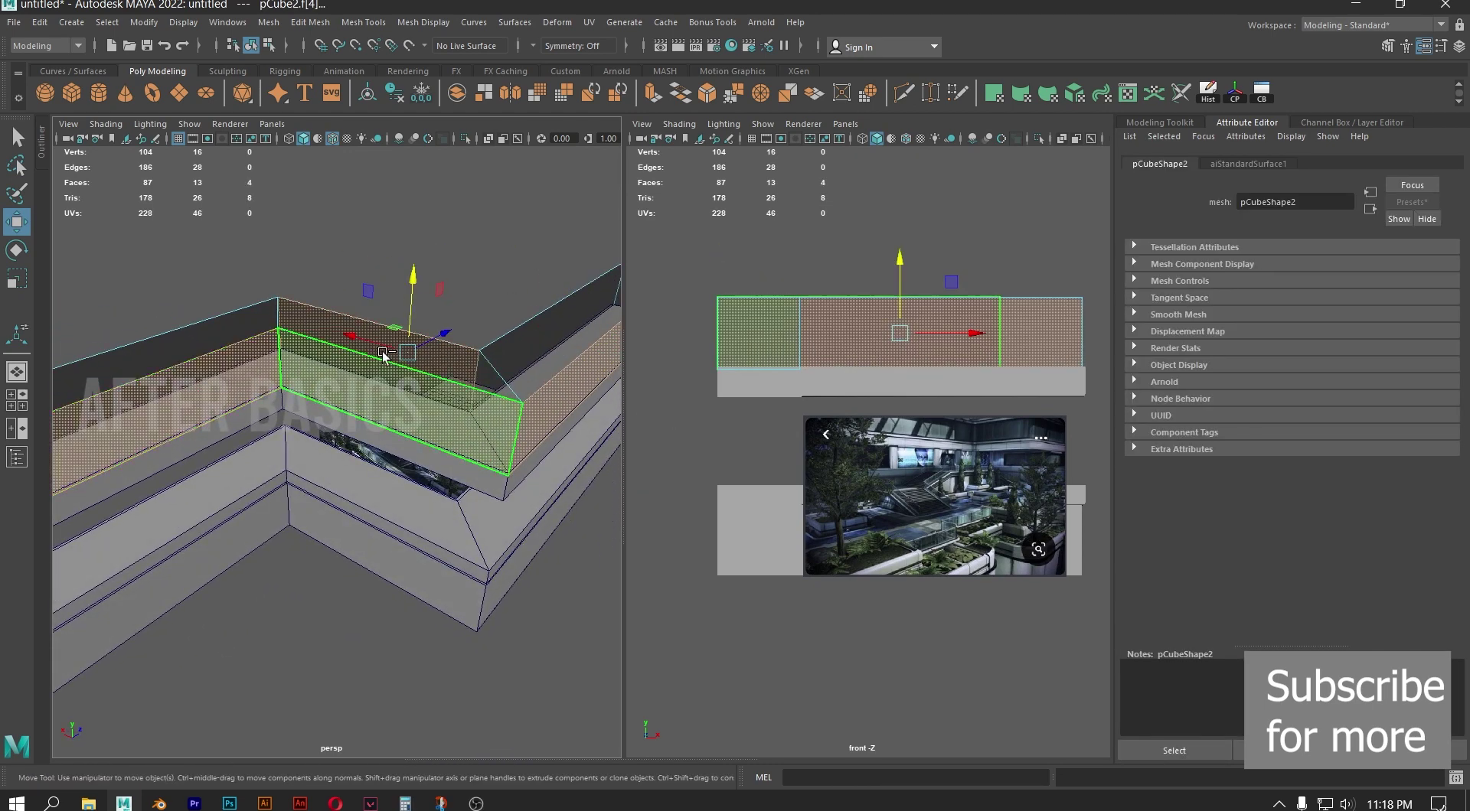
pyautogui.keyDown('shift'); pyautogui.click(320, 323); pyautogui.keyUp('shift')
pyautogui.keyDown('alt'); pyautogui.moveTo(512, 230); pyautogui.dragTo(234, 242); pyautogui.keyUp('alt')
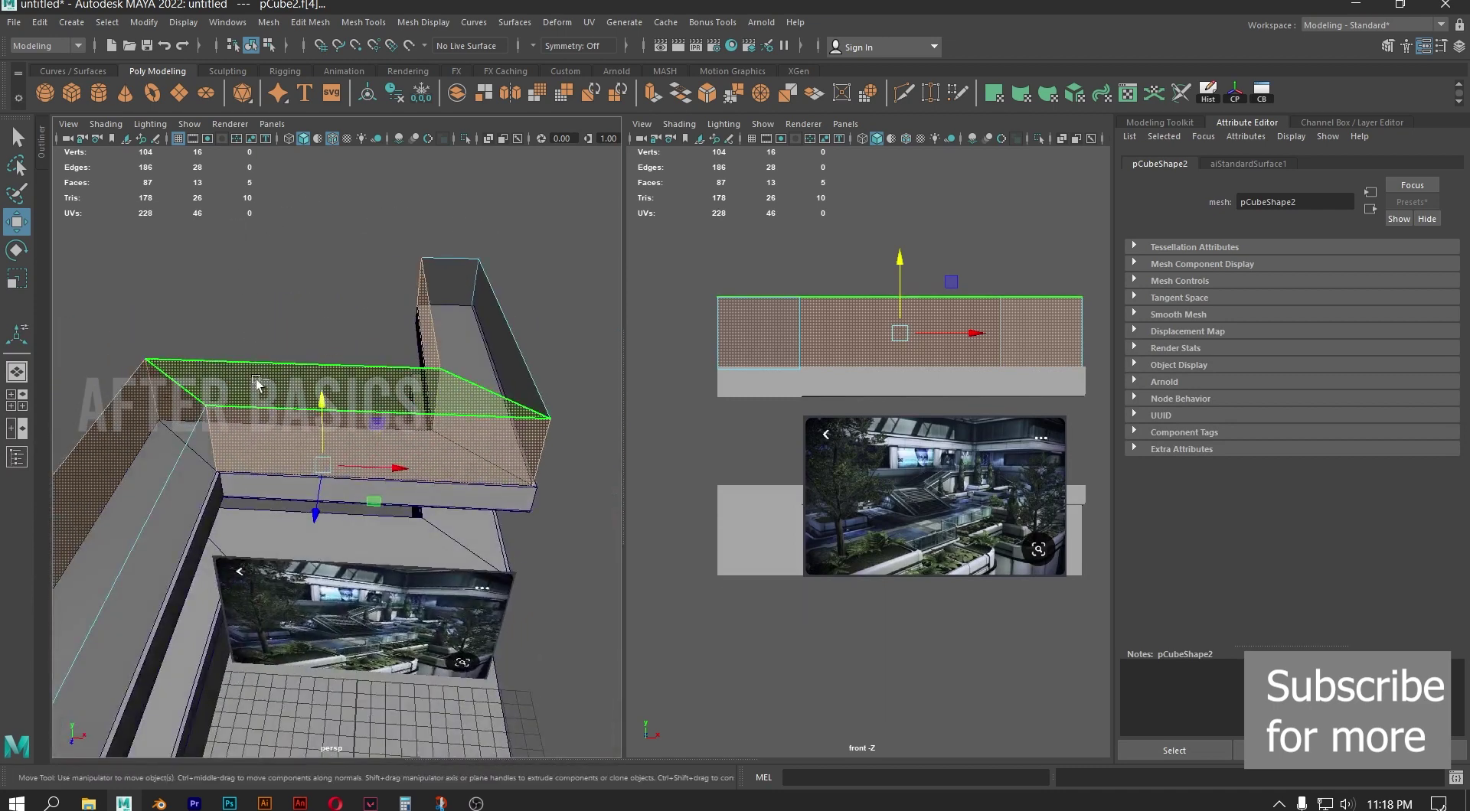
pyautogui.keyDown('ctrl'); pyautogui.click(258, 382); pyautogui.keyUp('ctrl')
pyautogui.keyDown('ctrl'); pyautogui.click(284, 439); pyautogui.keyUp('ctrl')
pyautogui.keyDown('alt'); pyautogui.moveTo(536, 478); pyautogui.dragTo(367, 505); pyautogui.keyUp('alt')
pyautogui.press('Delete')
pyautogui.scroll(-10, 306, 477)
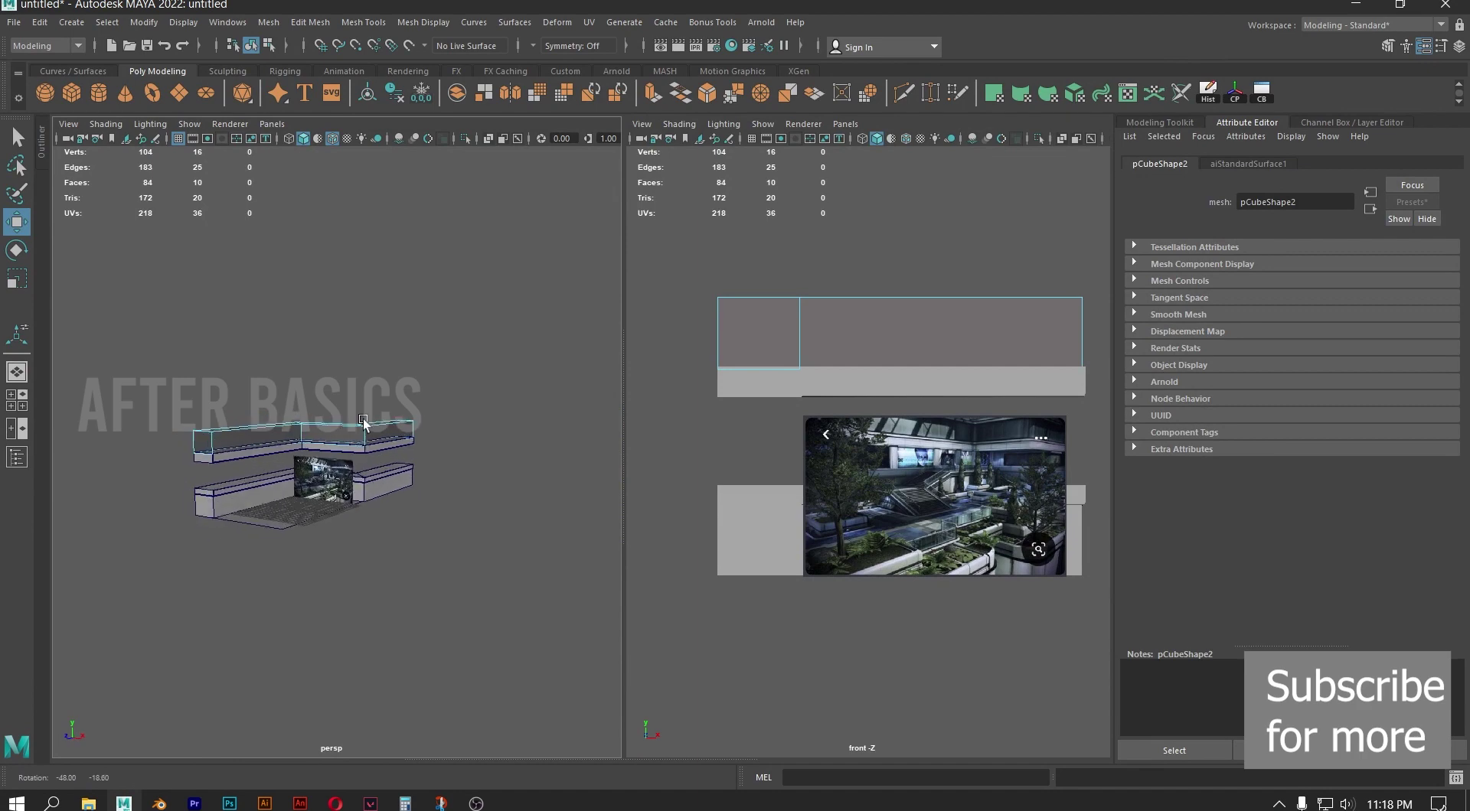
pyautogui.scroll(5, 449, 553)
pyautogui.keyDown('alt'); pyautogui.moveTo(449, 553); pyautogui.dragTo(383, 469); pyautogui.keyUp('alt')
pyautogui.moveTo(363, 382); pyautogui.dragTo(423, 321, button='right')
pyautogui.keyDown('alt'); pyautogui.moveTo(456, 340); pyautogui.dragTo(371, 354); pyautogui.keyUp('alt')
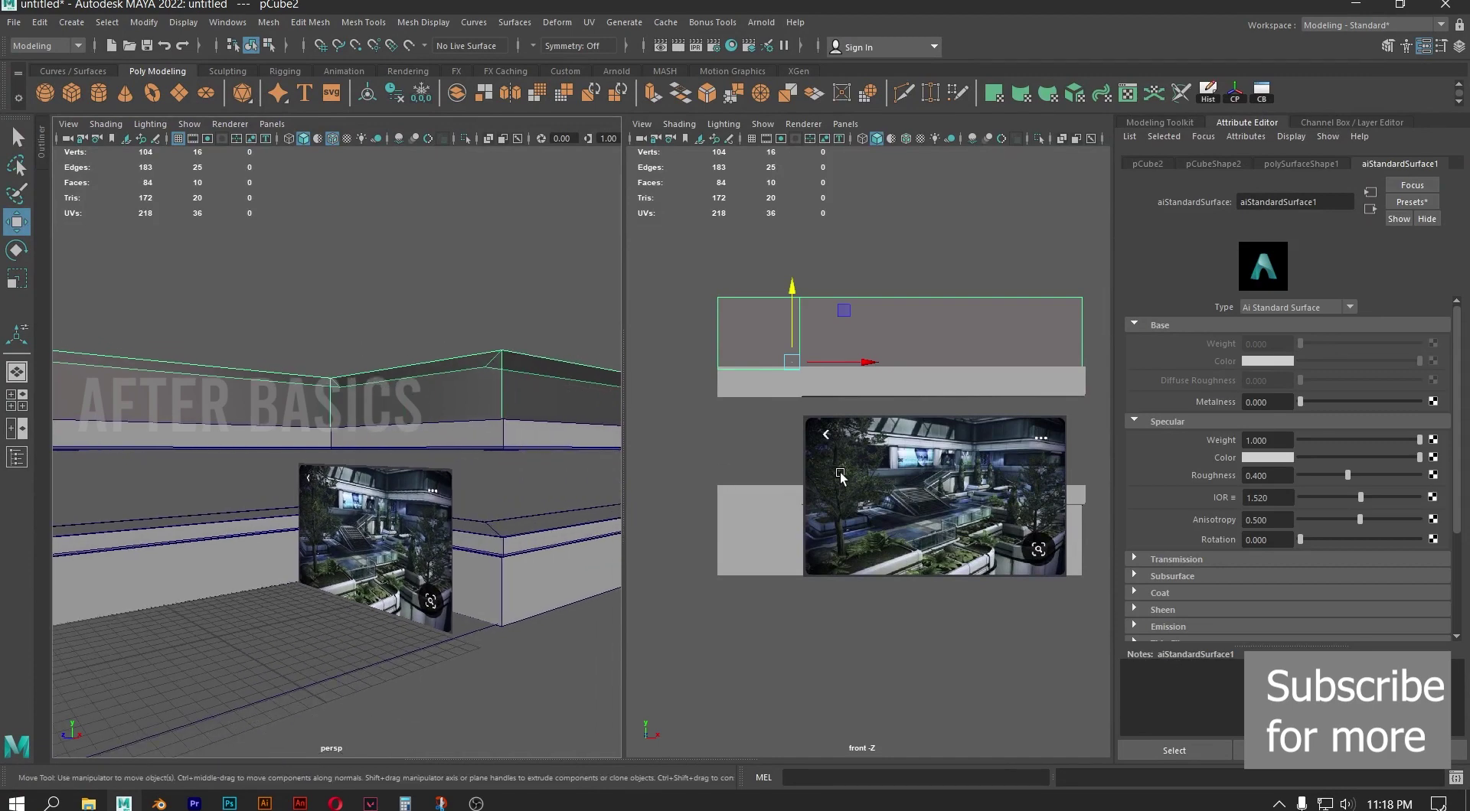
# Examine the reference image closely for the stairs, the upper balcony and the layered profile of its white band
pyautogui.click(867, 499)
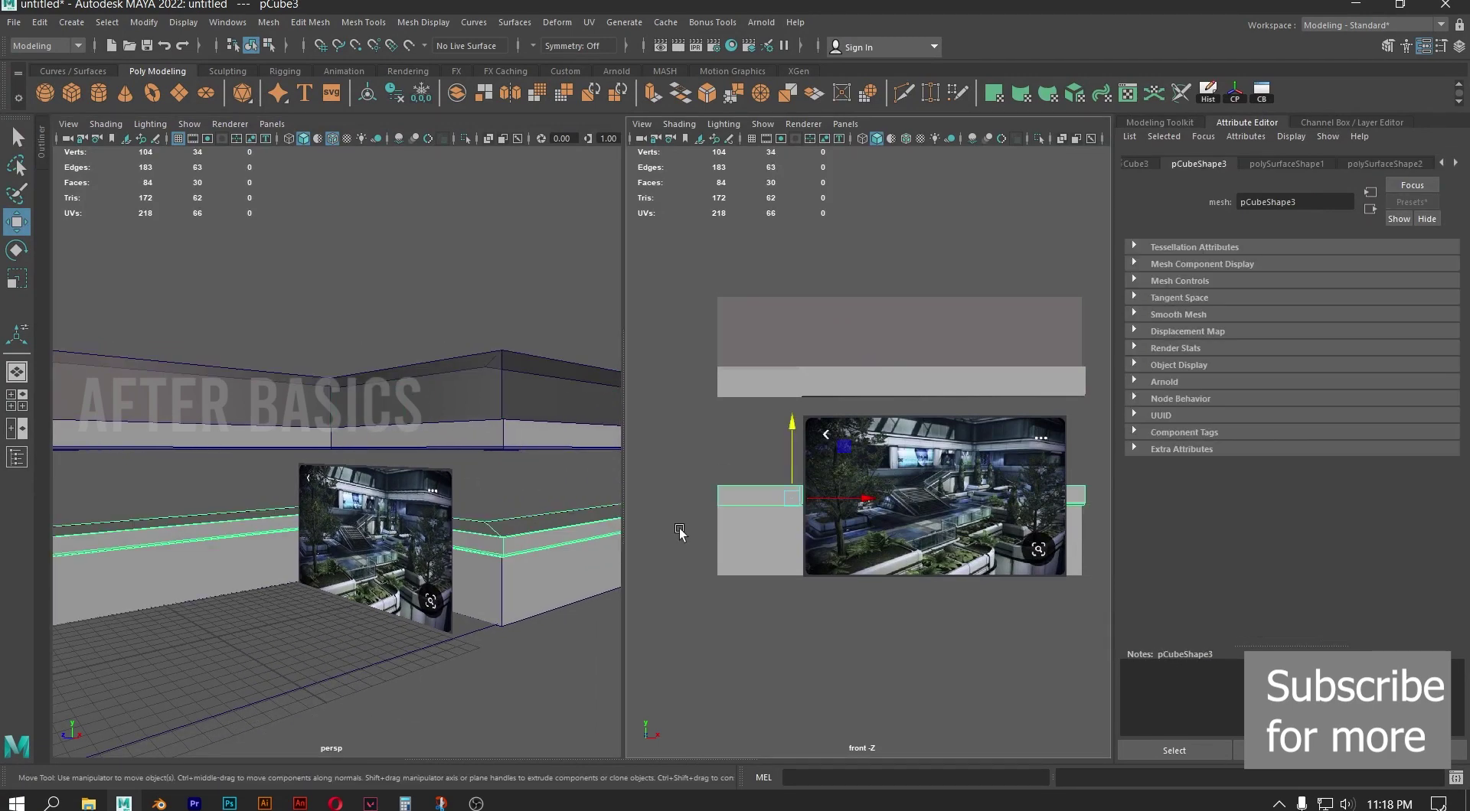
pyautogui.scroll(2, 1047, 611)
pyautogui.scroll(2, 884, 453)
pyautogui.scroll(2, 788, 498)
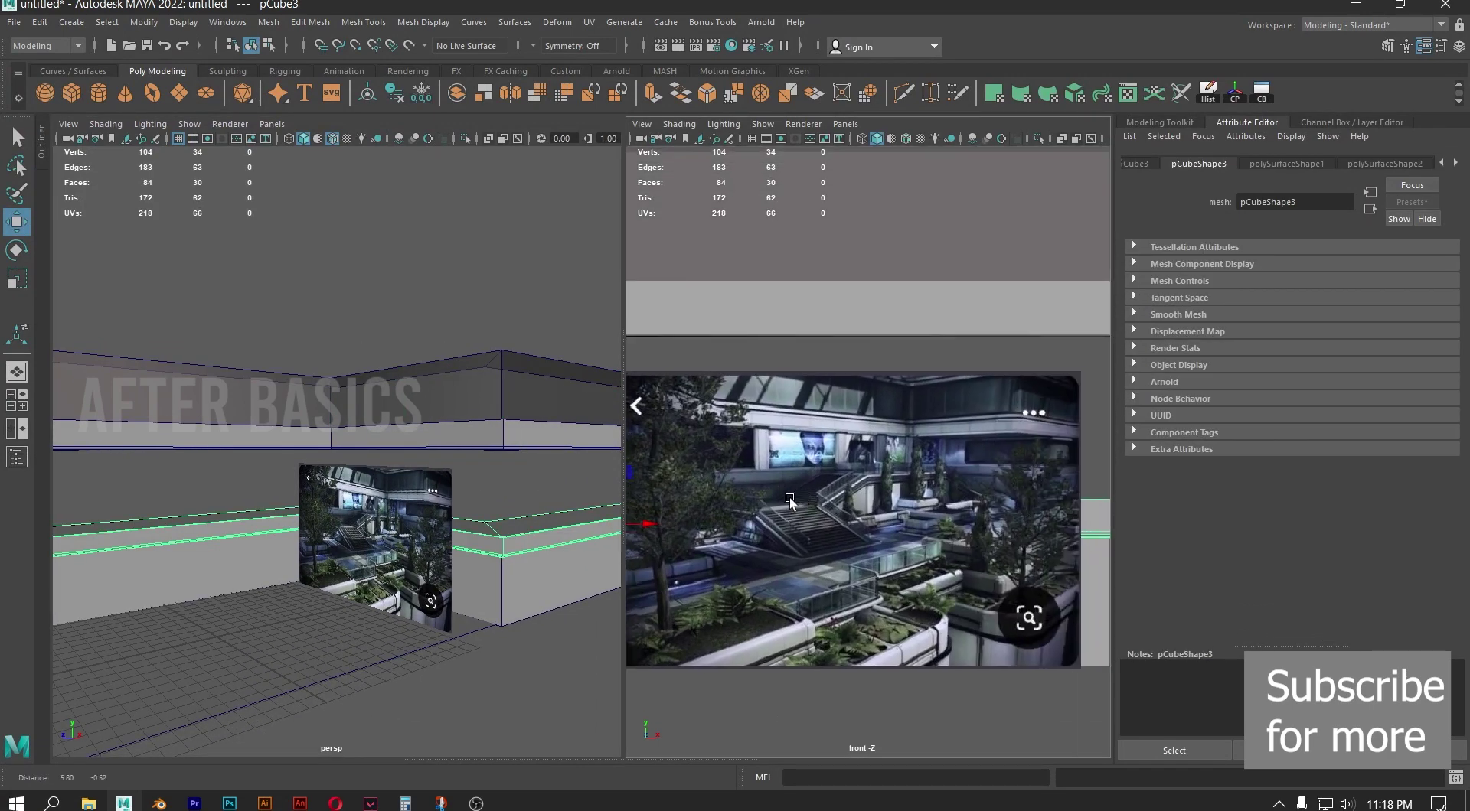
pyautogui.scroll(3, 908, 609)
pyautogui.keyDown('alt'); pyautogui.moveTo(908, 609); pyautogui.dragTo(1051, 617, button='middle'); pyautogui.keyUp('alt')
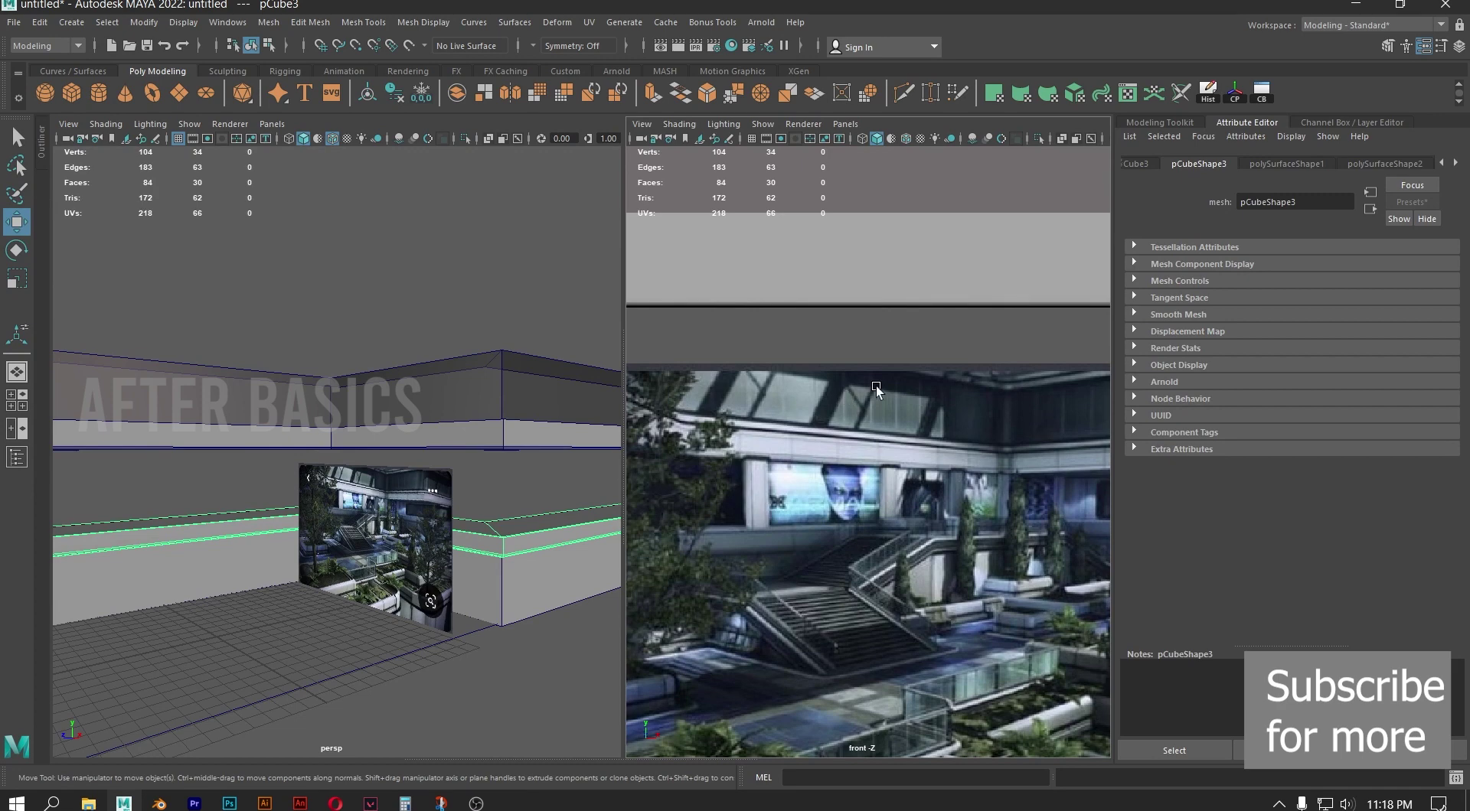
pyautogui.scroll(2, 1016, 430)
pyautogui.scroll(2, 986, 533)
pyautogui.scroll(2, 836, 458)
pyautogui.scroll(2, 917, 473)
pyautogui.keyDown('alt'); pyautogui.moveTo(917, 473); pyautogui.dragTo(812, 450, button='middle'); pyautogui.keyUp('alt')
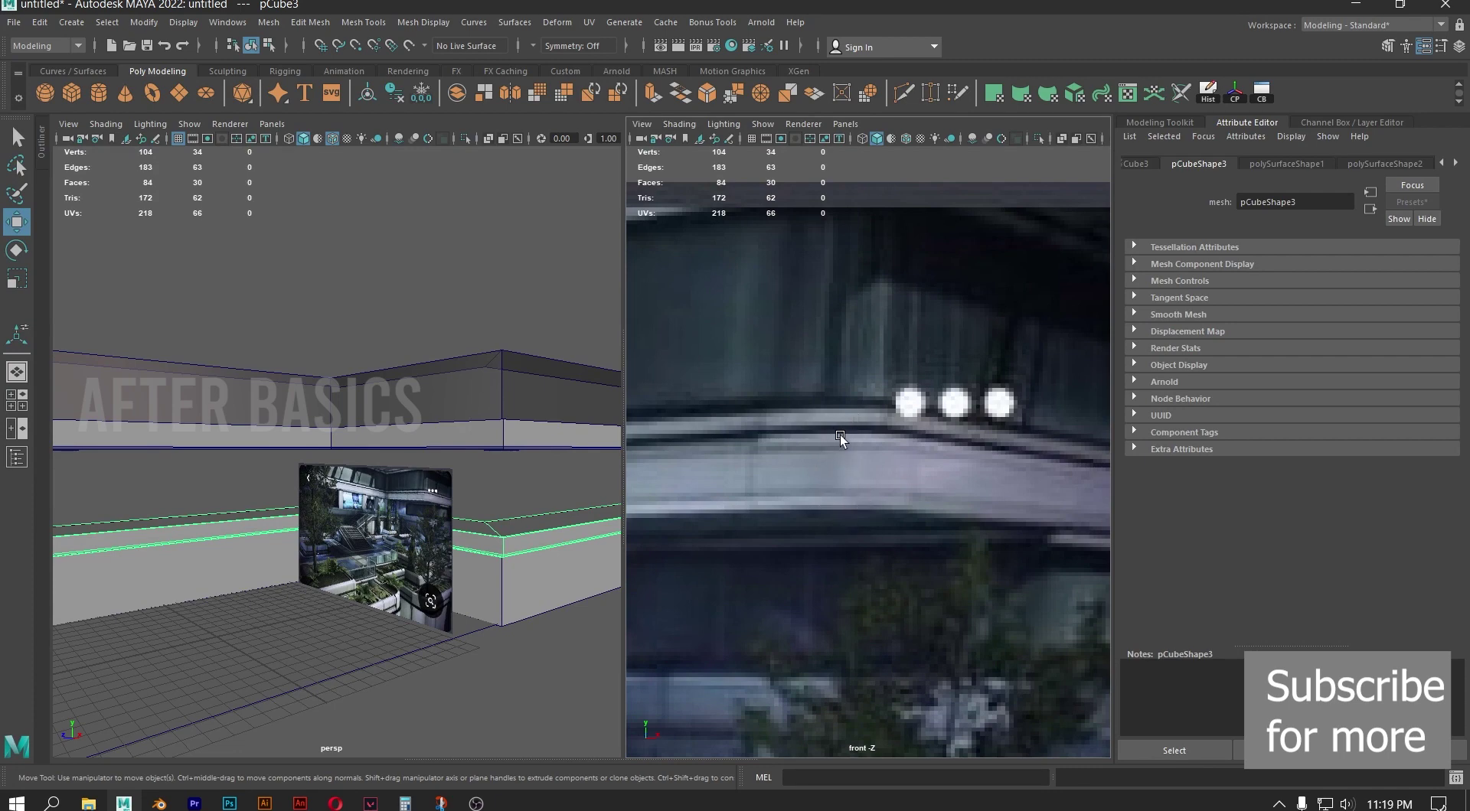
pyautogui.scroll(-6, 483, 396)
# Mirror the band beneath the upper wall along Z, with the axis position set to Bounding box
pyautogui.keyDown('alt'); pyautogui.moveTo(483, 398); pyautogui.dragTo(384, 416); pyautogui.keyUp('alt')
pyautogui.keyDown('alt'); pyautogui.moveTo(383, 416); pyautogui.dragTo(454, 402, button='middle'); pyautogui.keyUp('alt')
pyautogui.scroll(5, 533, 459)
pyautogui.scroll(5, 435, 382)
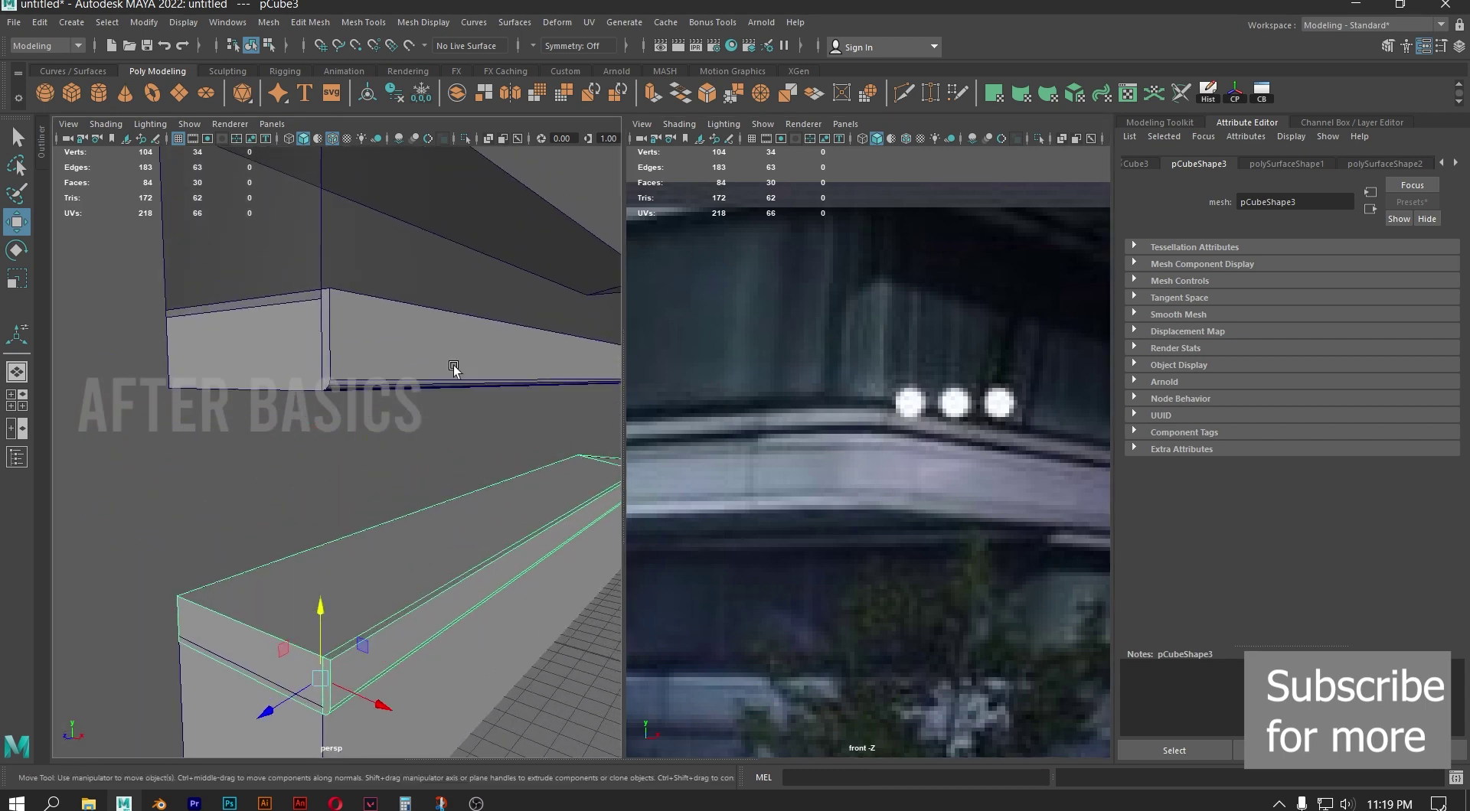
pyautogui.click(408, 350)
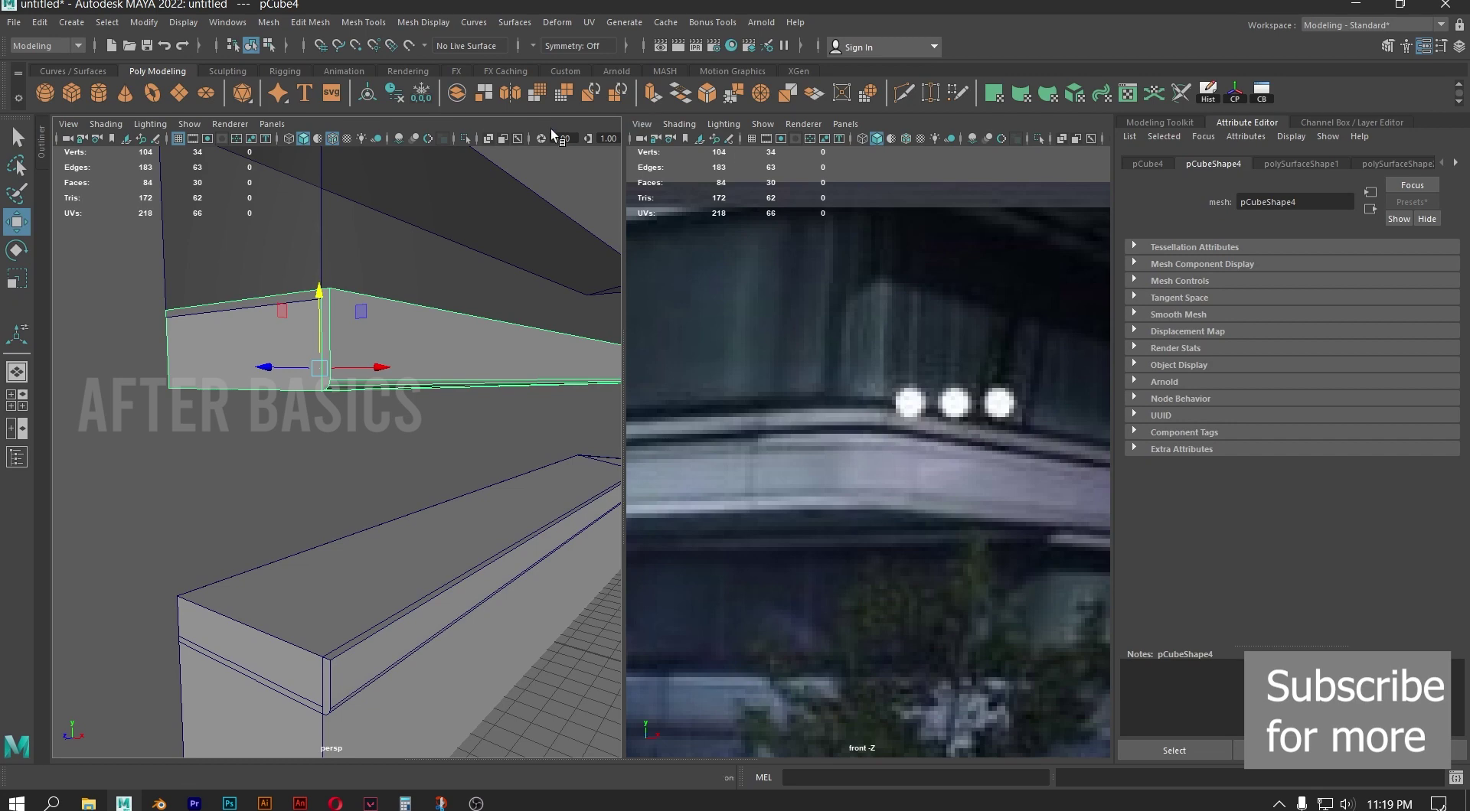
pyautogui.click(513, 94)
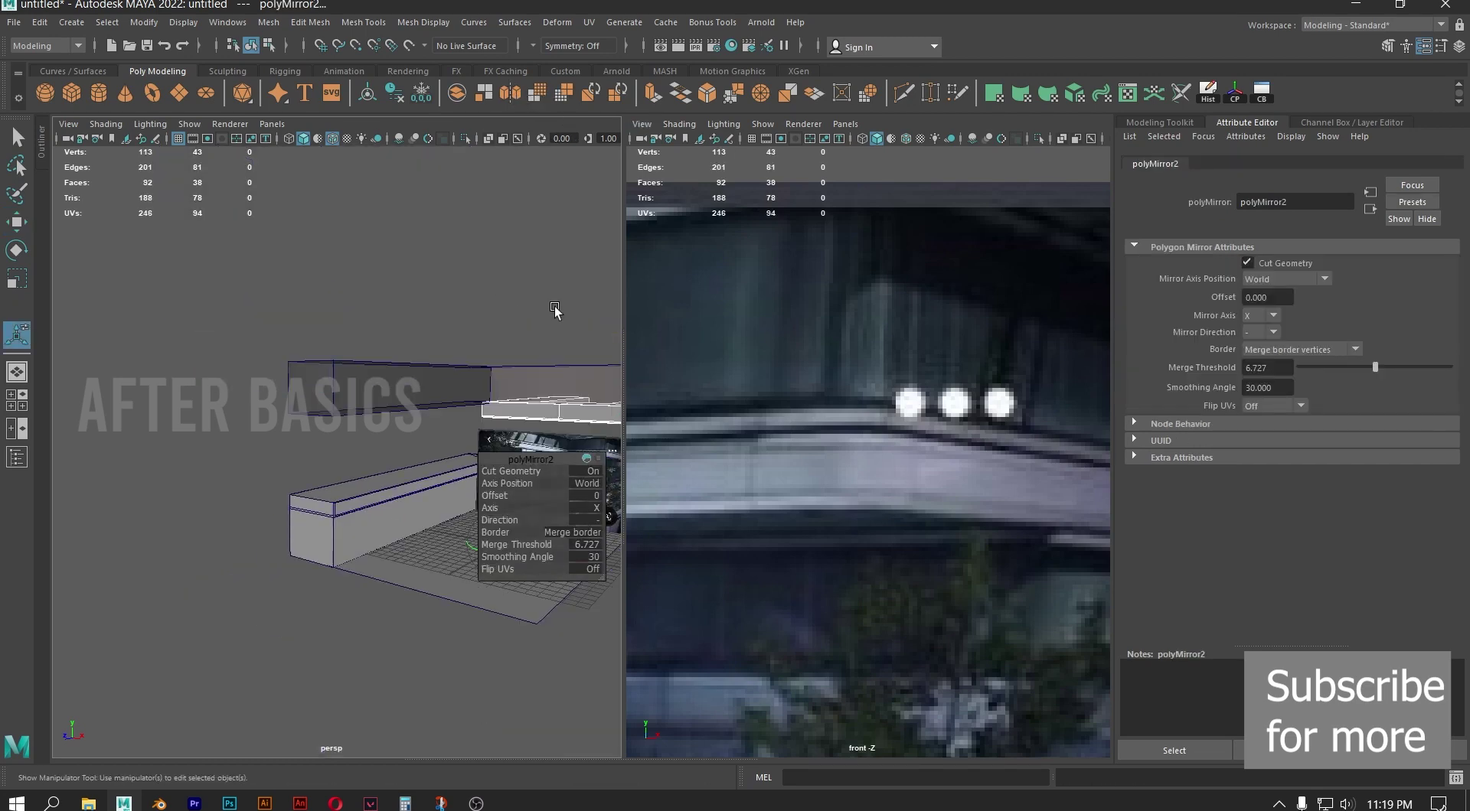
pyautogui.keyDown('alt'); pyautogui.moveTo(464, 326); pyautogui.dragTo(418, 347); pyautogui.keyUp('alt')
pyautogui.click(594, 507)
pyautogui.click(674, 547)
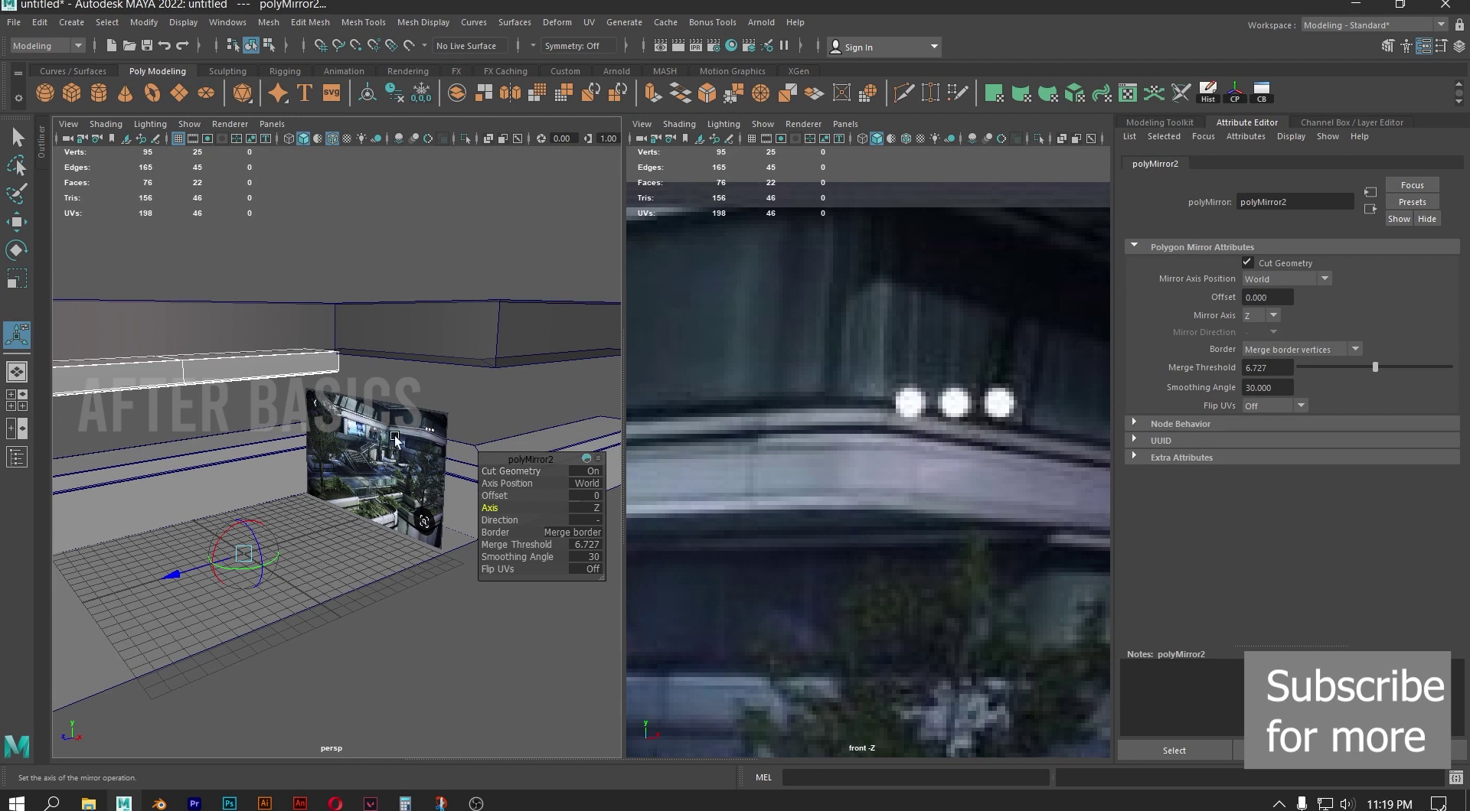
pyautogui.click(590, 483)
pyautogui.click(673, 500)
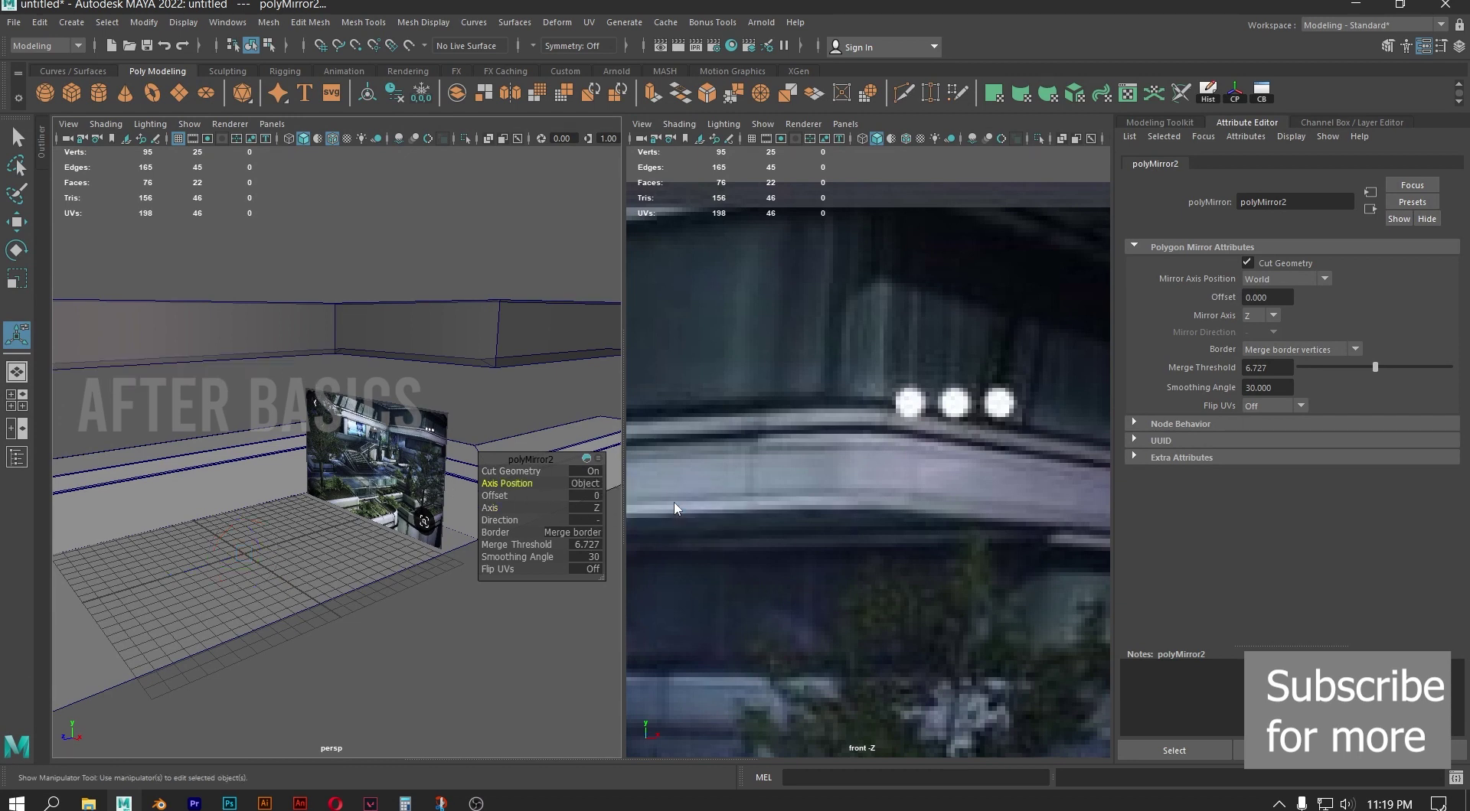
pyautogui.click(589, 483)
pyautogui.click(641, 498)
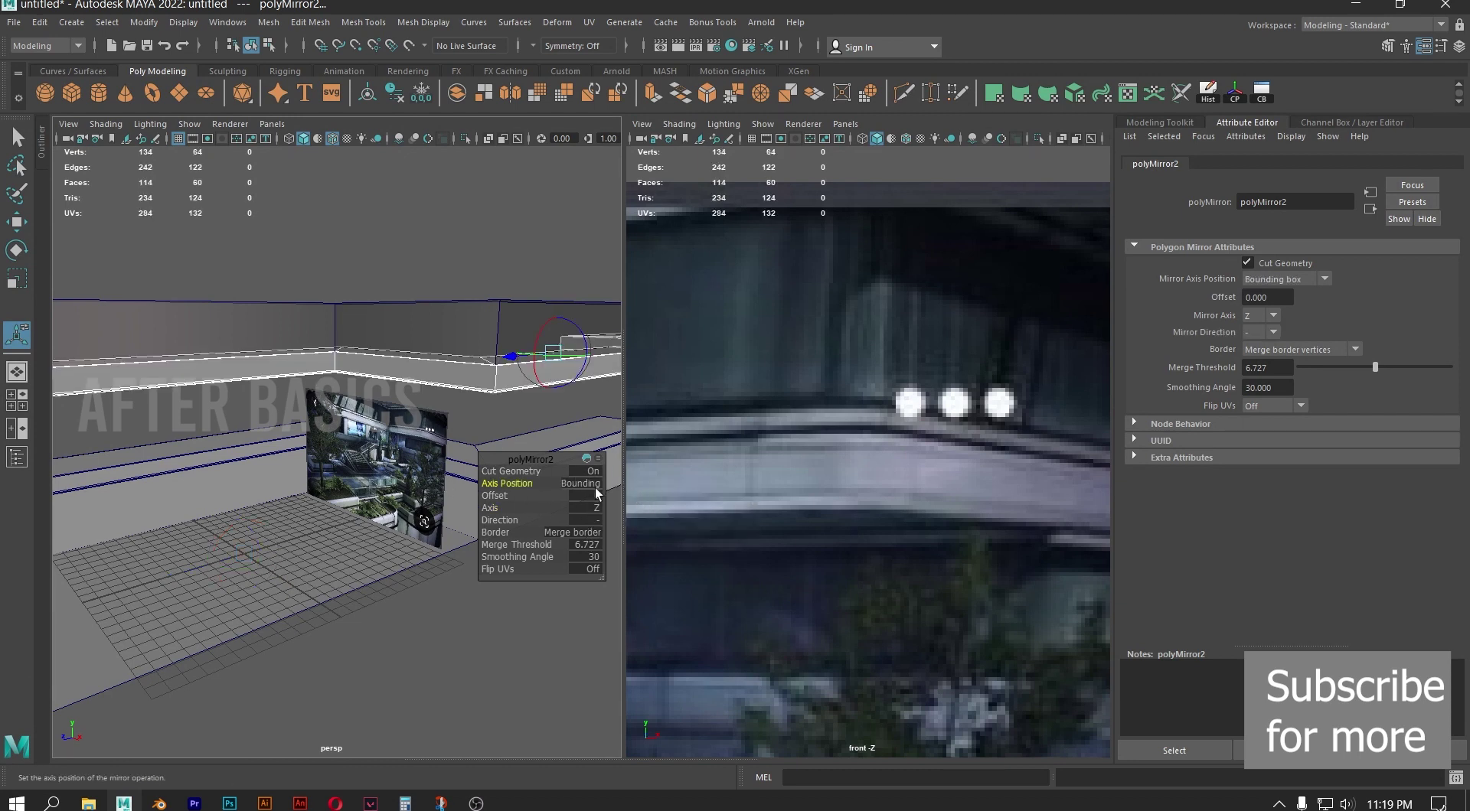
# Set the band mirror's axis to Y and its merge threshold to 0.01
pyautogui.keyDown('alt'); pyautogui.moveTo(424, 355); pyautogui.dragTo(192, 310, button='middle'); pyautogui.keyUp('alt')
pyautogui.click(590, 508)
pyautogui.click(640, 522)
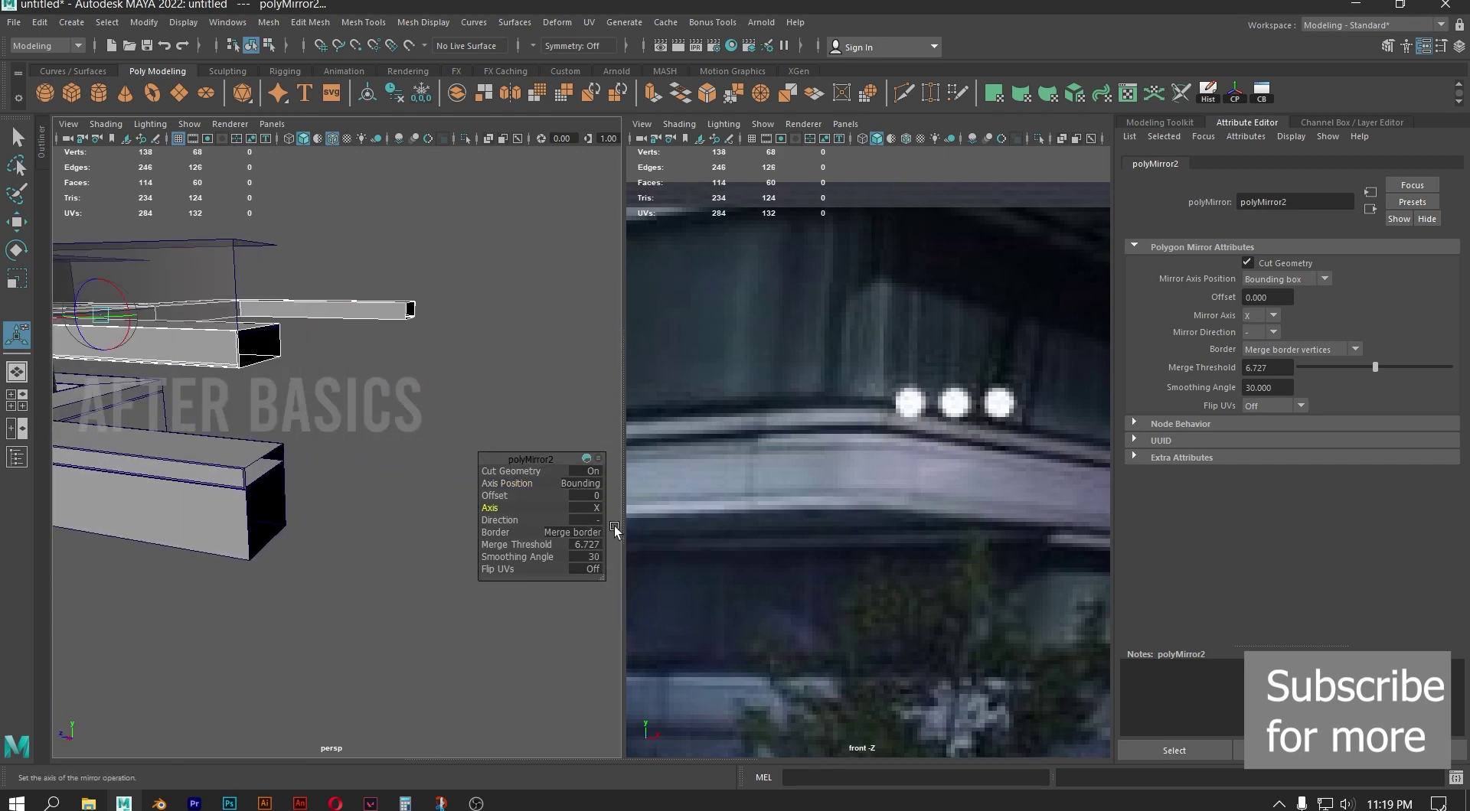
pyautogui.click(594, 509)
pyautogui.click(651, 522)
pyautogui.keyDown('alt'); pyautogui.moveTo(490, 337); pyautogui.dragTo(352, 347); pyautogui.keyUp('alt')
pyautogui.keyDown('alt'); pyautogui.moveTo(253, 324); pyautogui.dragTo(352, 320, button='middle'); pyautogui.keyUp('alt')
pyautogui.click(578, 545)
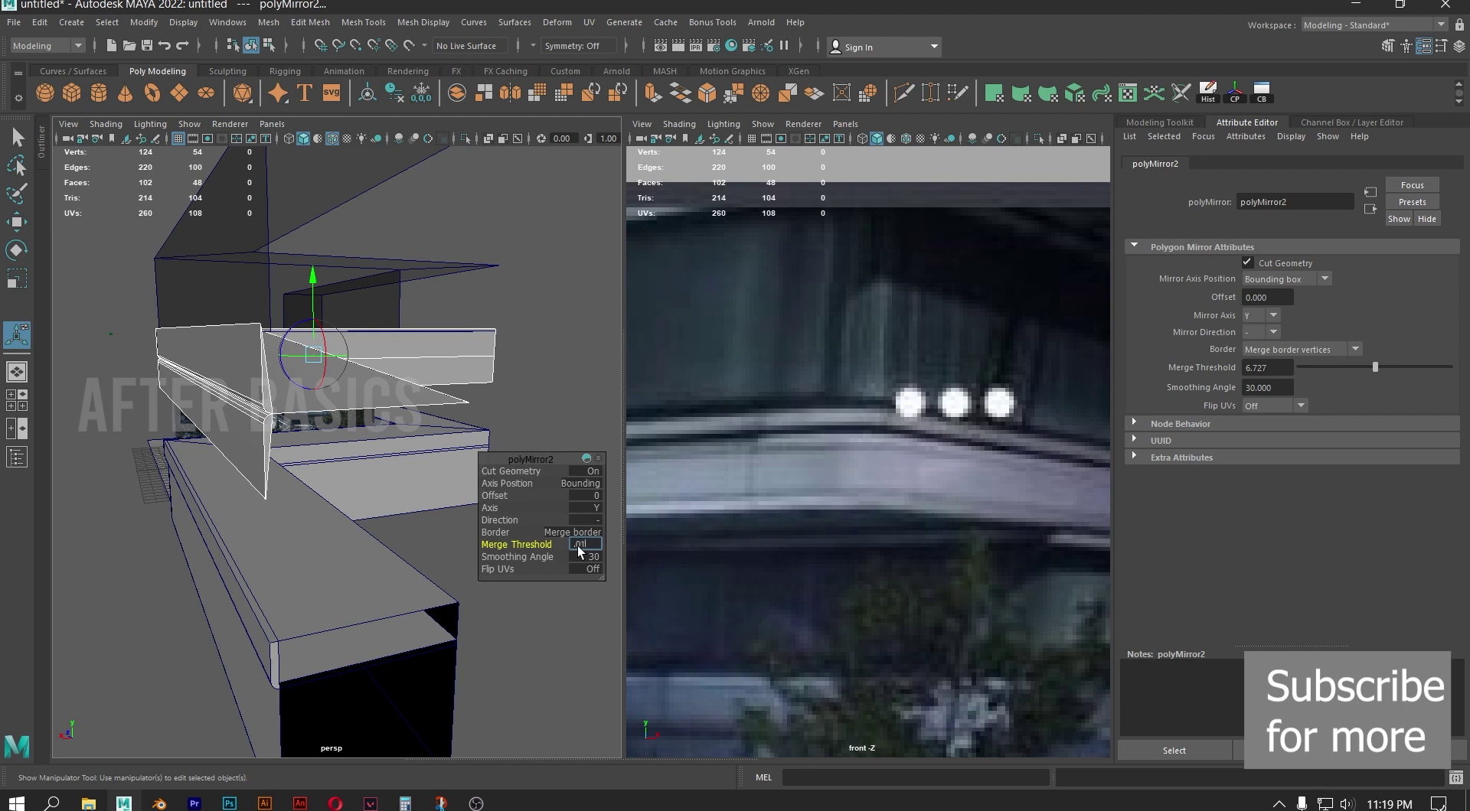
pyautogui.write('.01')
pyautogui.press('Return')
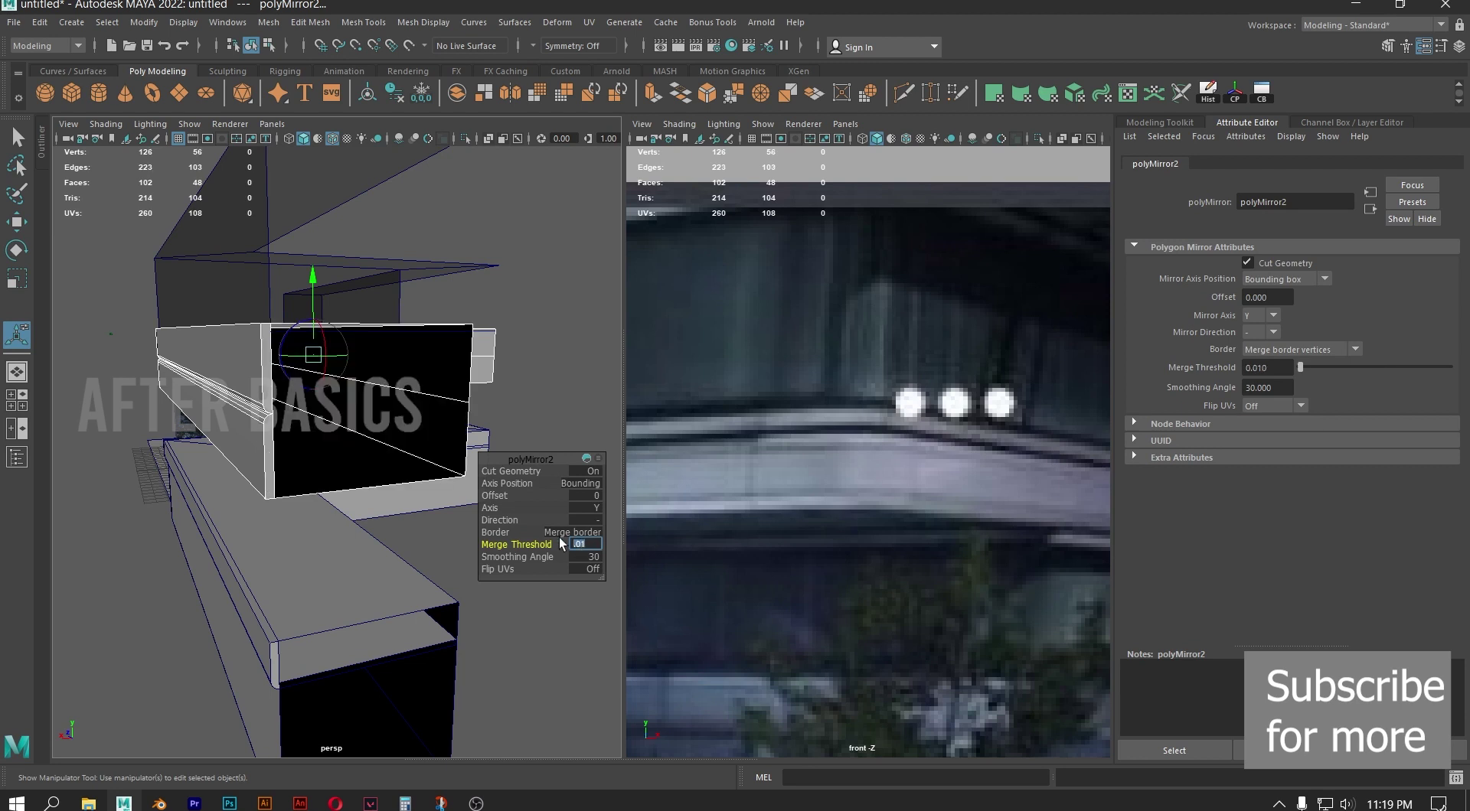
pyautogui.keyDown('alt'); pyautogui.moveTo(320, 289); pyautogui.dragTo(326, 295, button='middle'); pyautogui.keyUp('alt')
pyautogui.keyDown('alt'); pyautogui.moveTo(326, 296); pyautogui.dragTo(336, 346, button='right'); pyautogui.keyUp('alt')
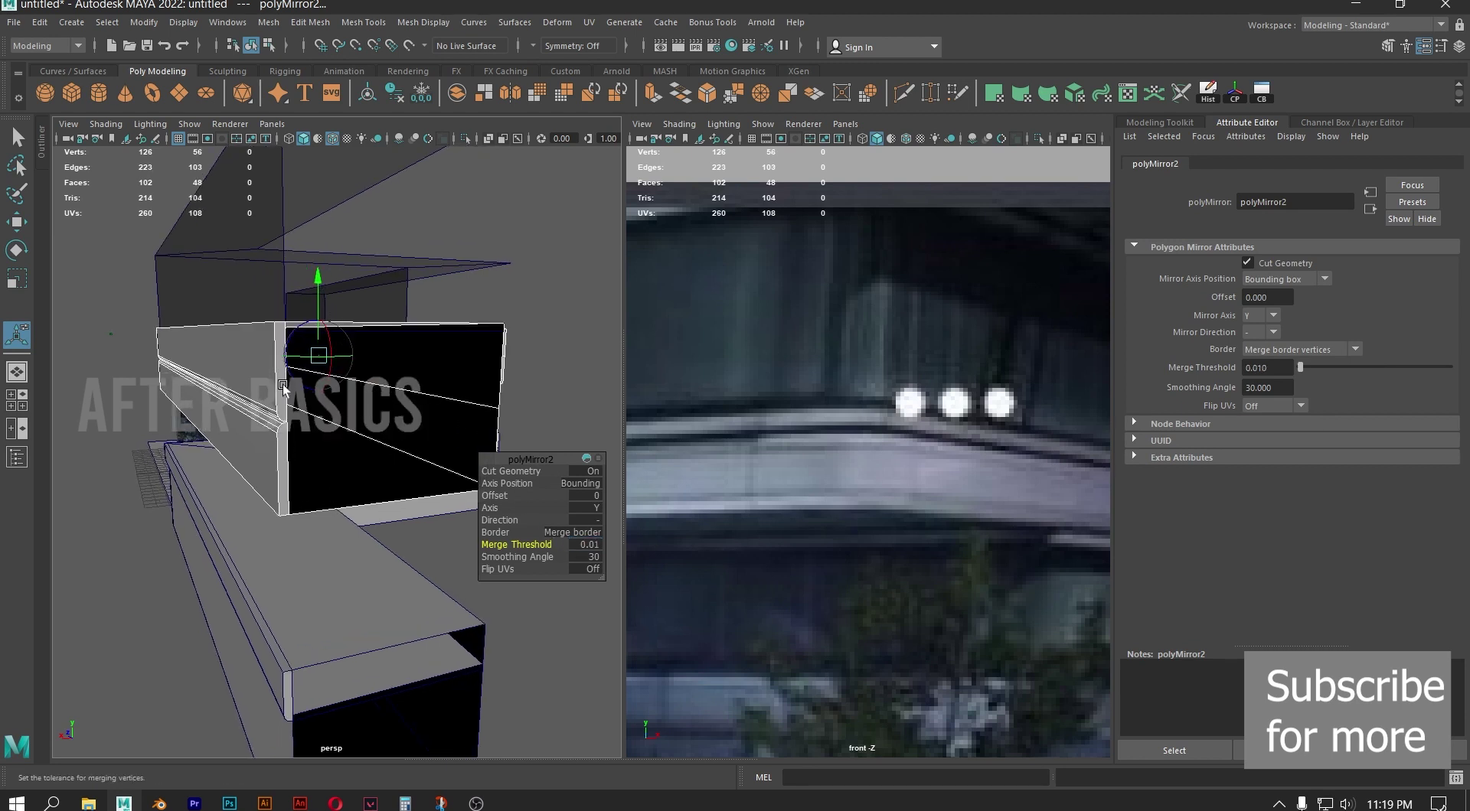
# Switch the mirror direction to + and lower the mirror plane to an offset of about -0.985
pyautogui.click(592, 521)
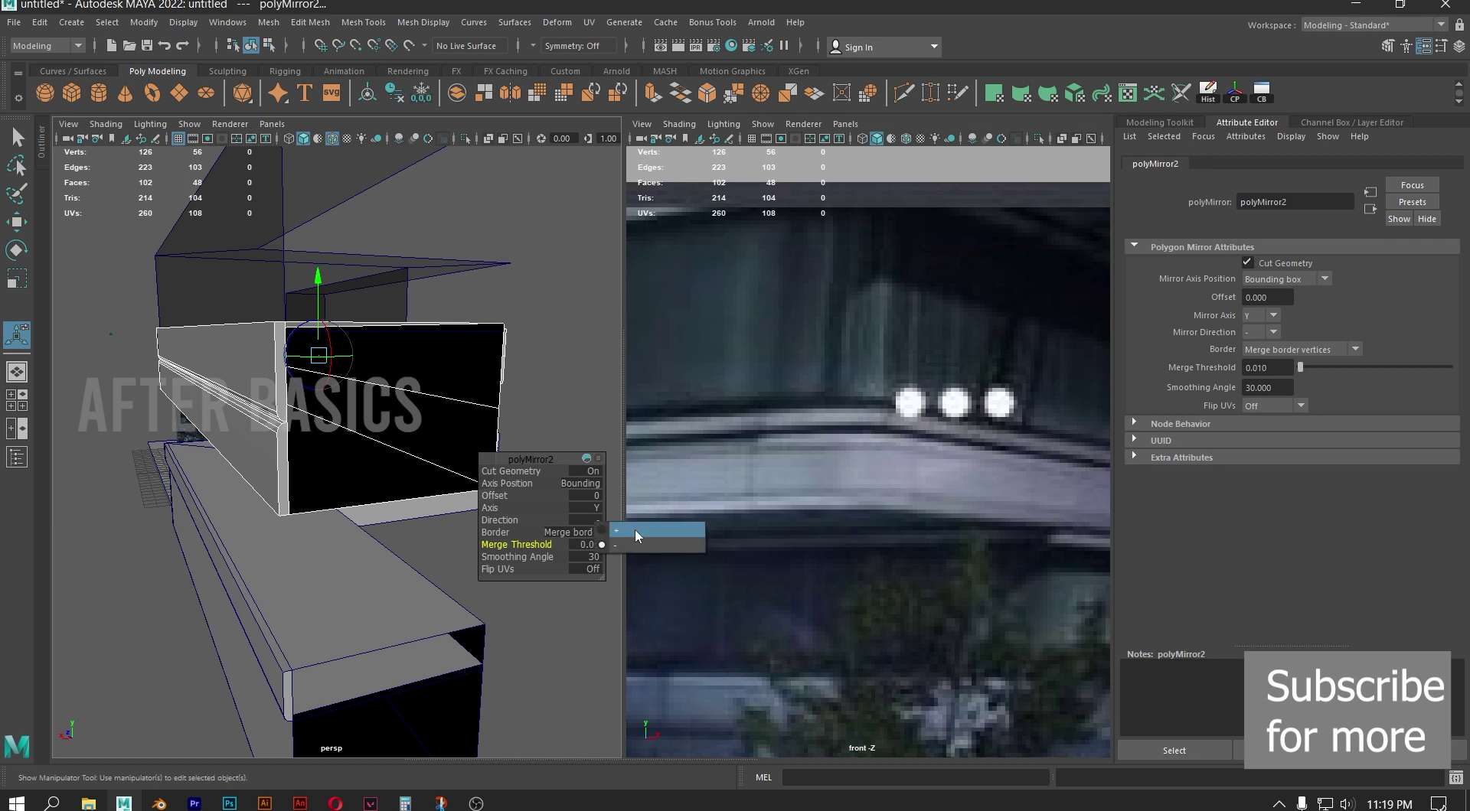
pyautogui.click(635, 529)
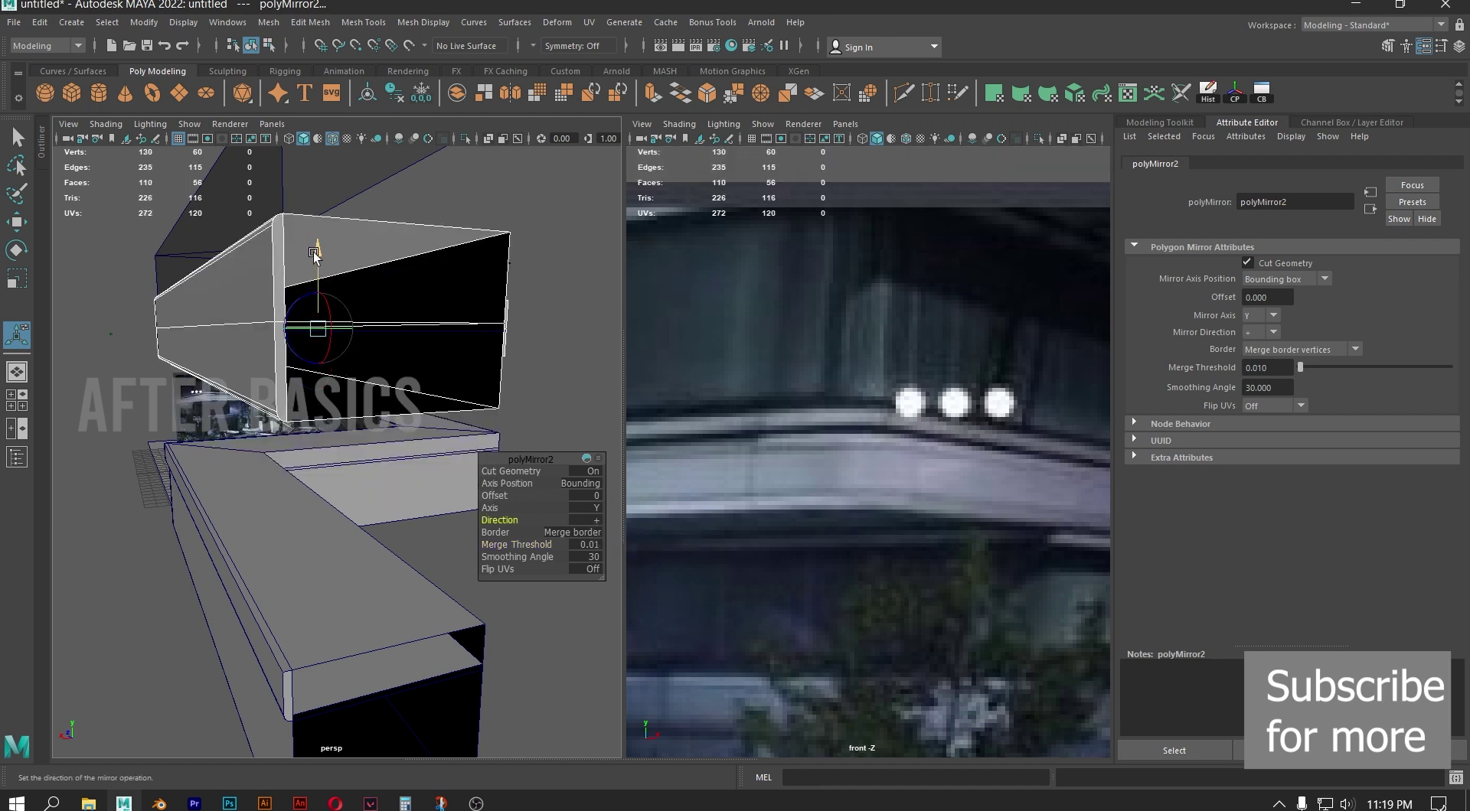
pyautogui.moveTo(314, 253); pyautogui.dragTo(323, 268)
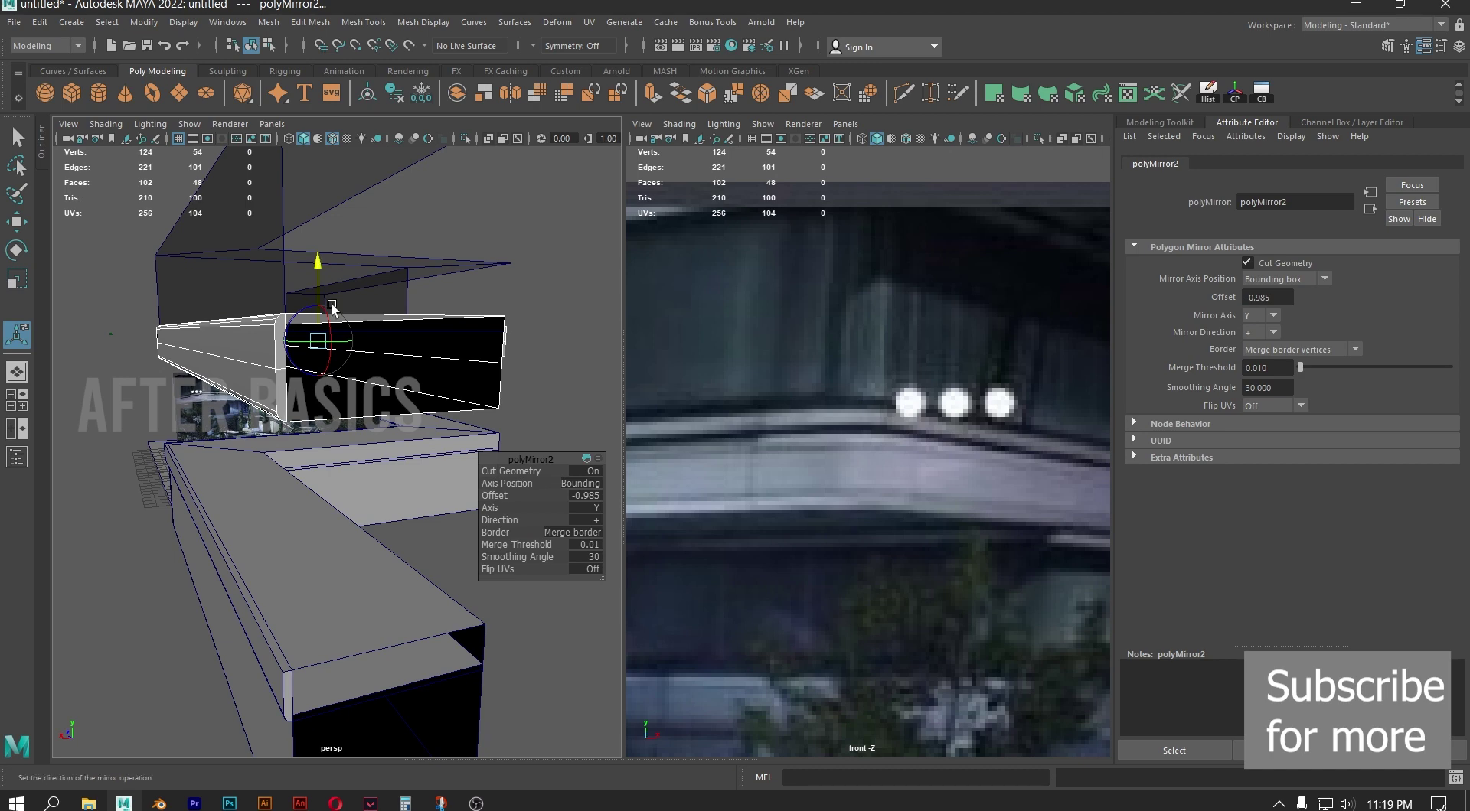
pyautogui.keyDown('alt'); pyautogui.moveTo(337, 340); pyautogui.dragTo(330, 392); pyautogui.keyUp('alt')
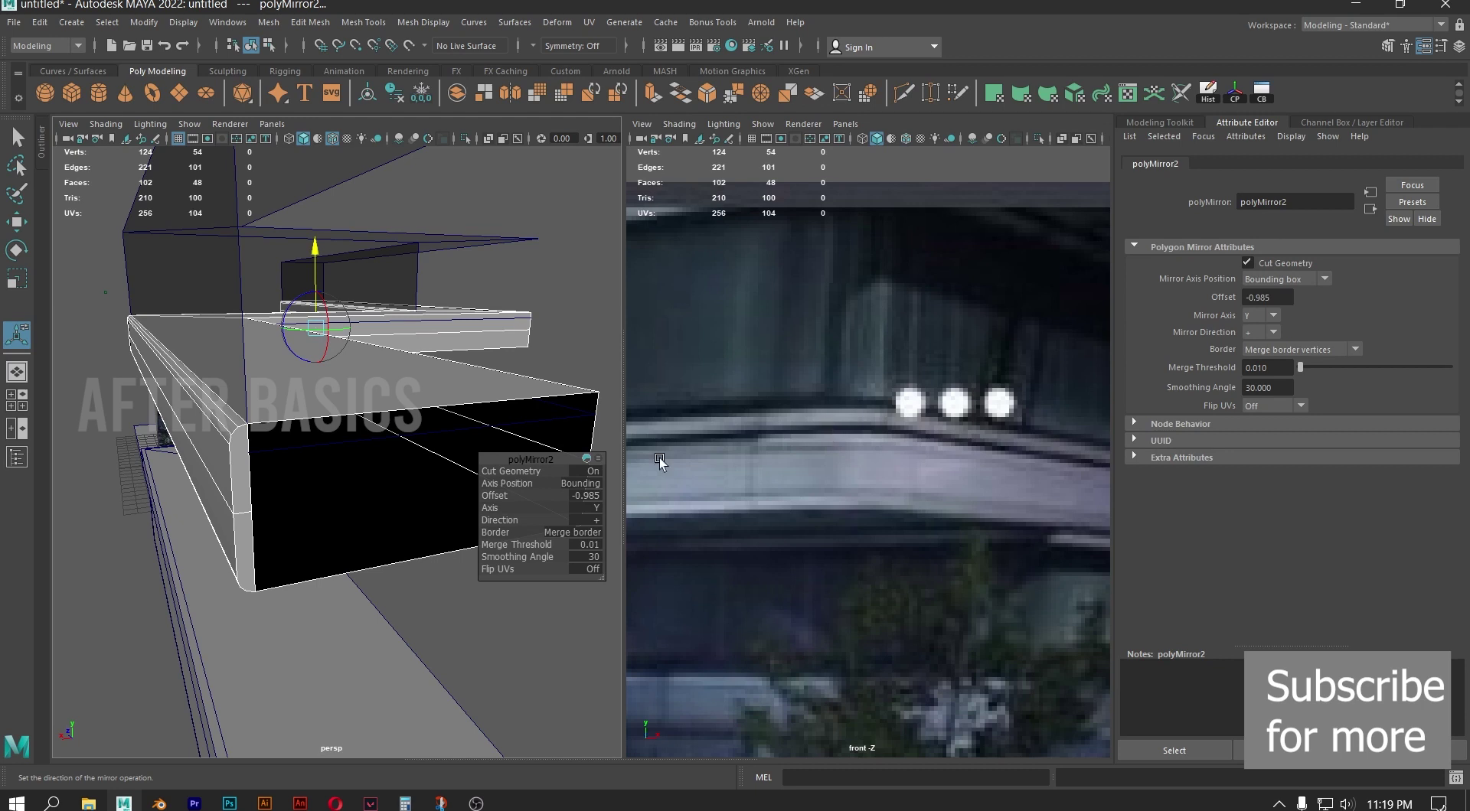
# Extrude the mirrored band's three top faces upward in two thin layers, ending at about 14.92 in Y
pyautogui.moveTo(300, 370); pyautogui.dragTo(301, 393, button='right')
pyautogui.click(288, 370)
pyautogui.keyDown('alt'); pyautogui.moveTo(288, 370); pyautogui.dragTo(308, 294); pyautogui.keyUp('alt')
pyautogui.keyDown('shift'); pyautogui.click(271, 353); pyautogui.keyUp('shift')
pyautogui.keyDown('shift'); pyautogui.click(480, 300); pyautogui.keyUp('shift')
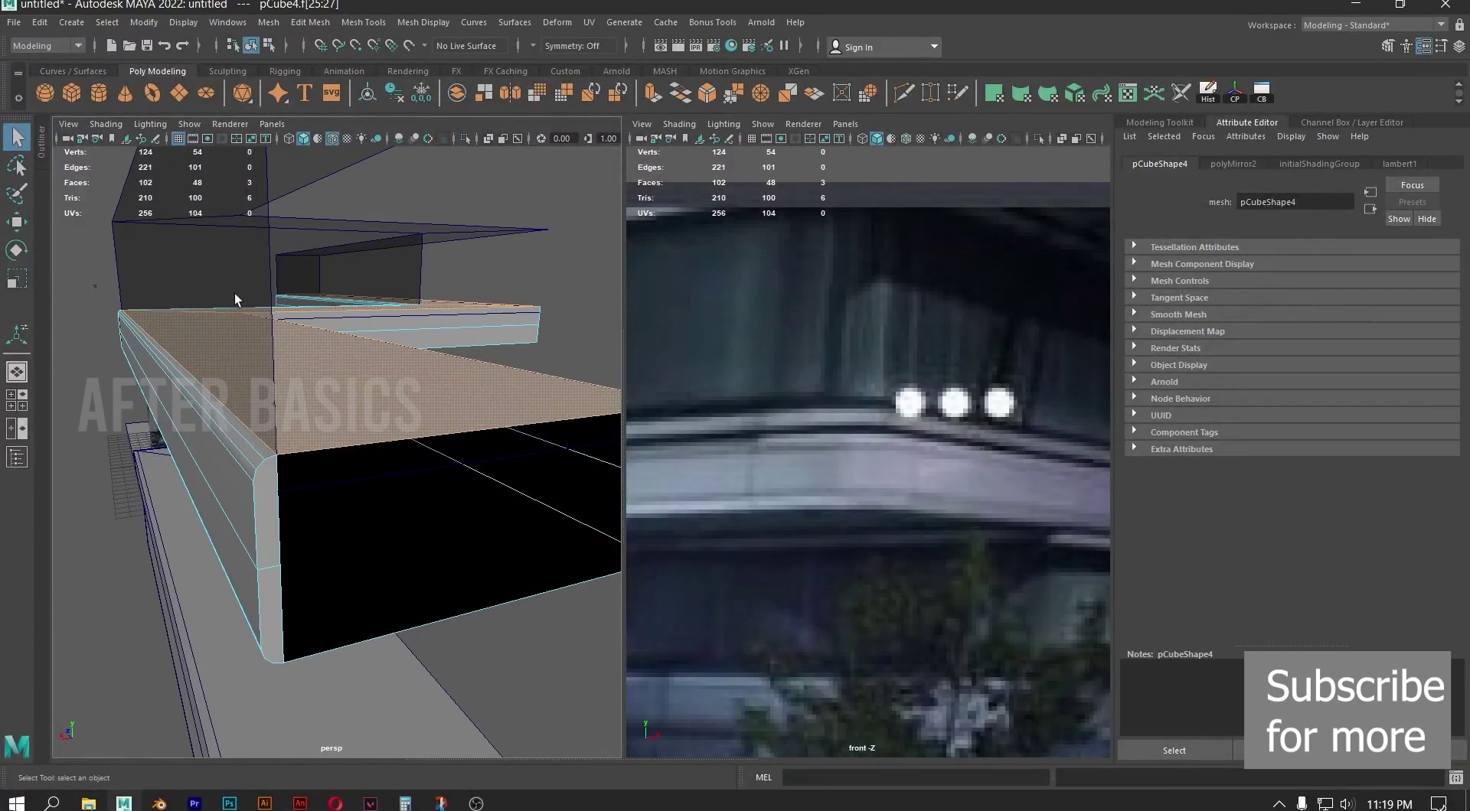
pyautogui.click(15, 222)
pyautogui.hotkey('ctrl', 'e')
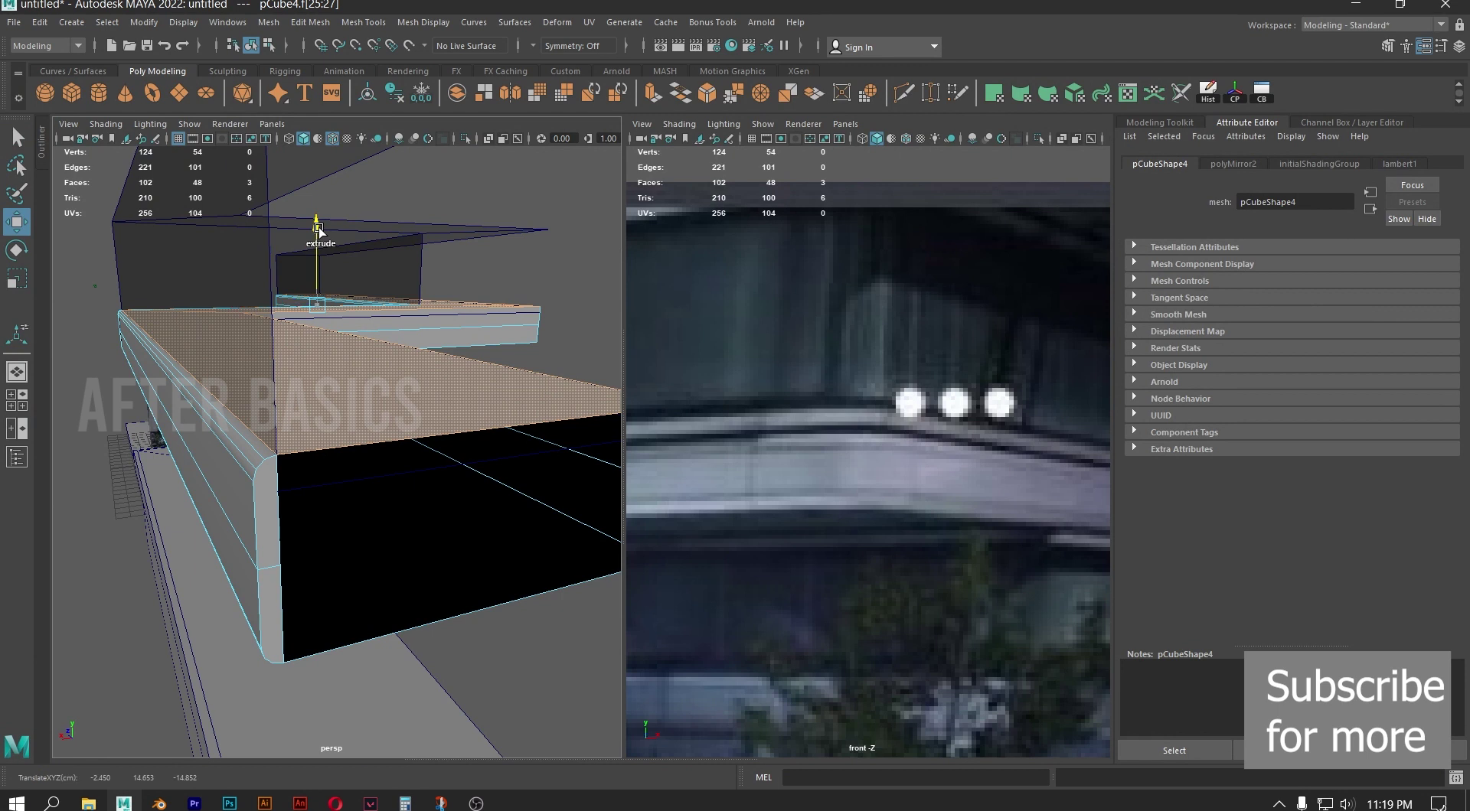
pyautogui.keyDown('shift'); pyautogui.moveTo(321, 227); pyautogui.dragTo(316, 212); pyautogui.keyUp('shift')
pyautogui.scroll(3, 309, 265)
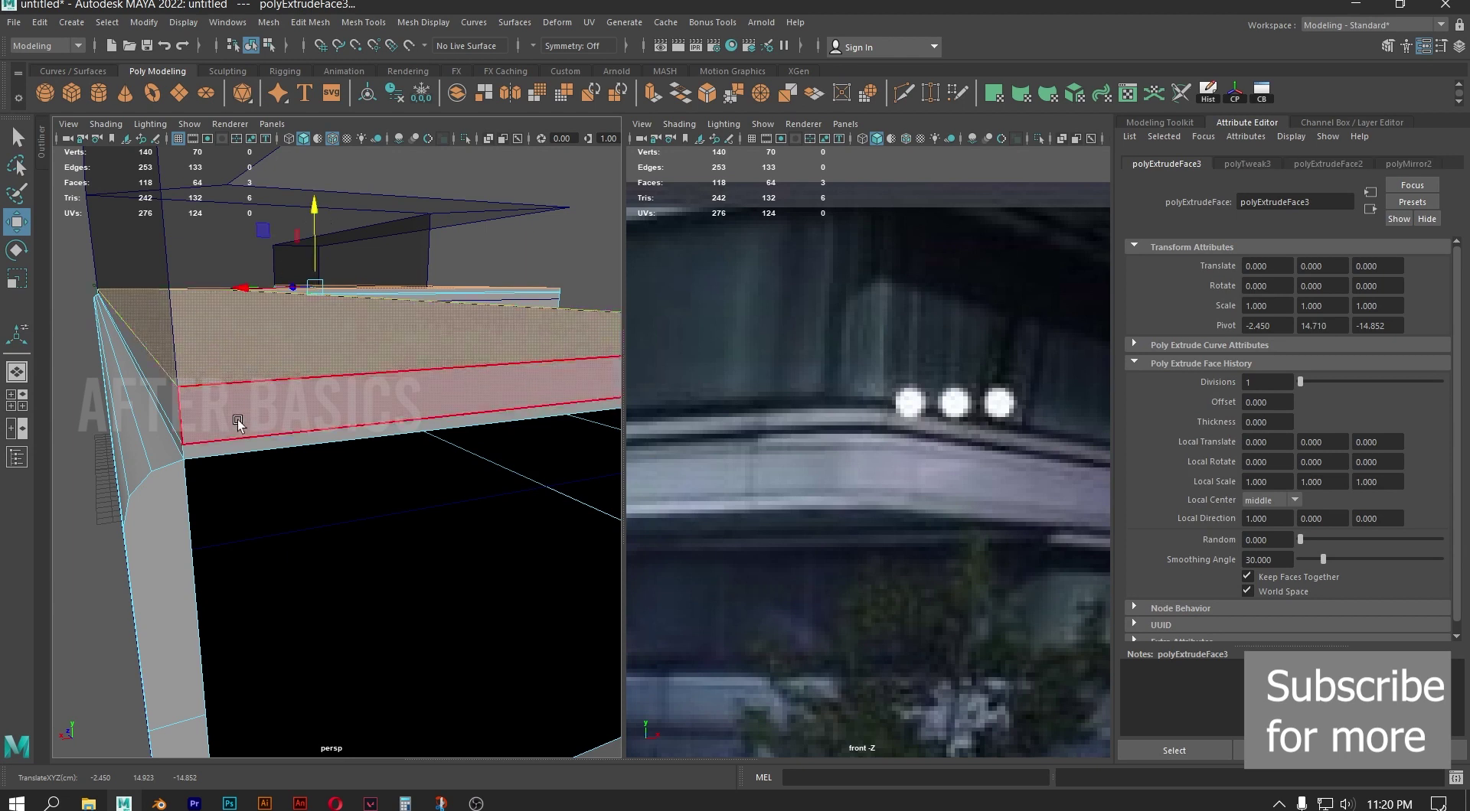
# Select the vertical inner faces of the band's top layer on all three sides and extrude them outward by a local translate Z of 0.35
pyautogui.click(159, 367)
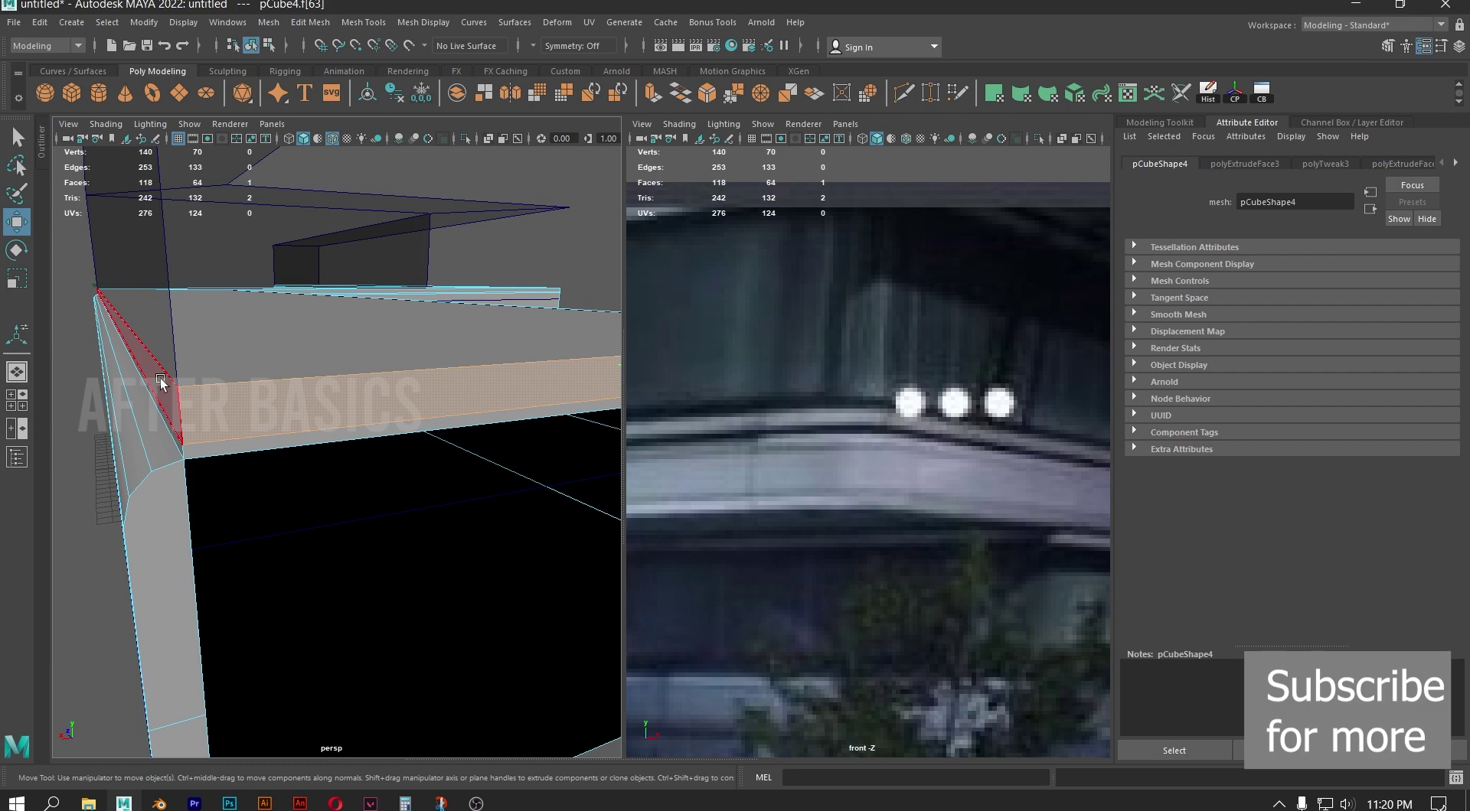
pyautogui.keyDown('alt'); pyautogui.moveTo(149, 384); pyautogui.dragTo(488, 297); pyautogui.keyUp('alt')
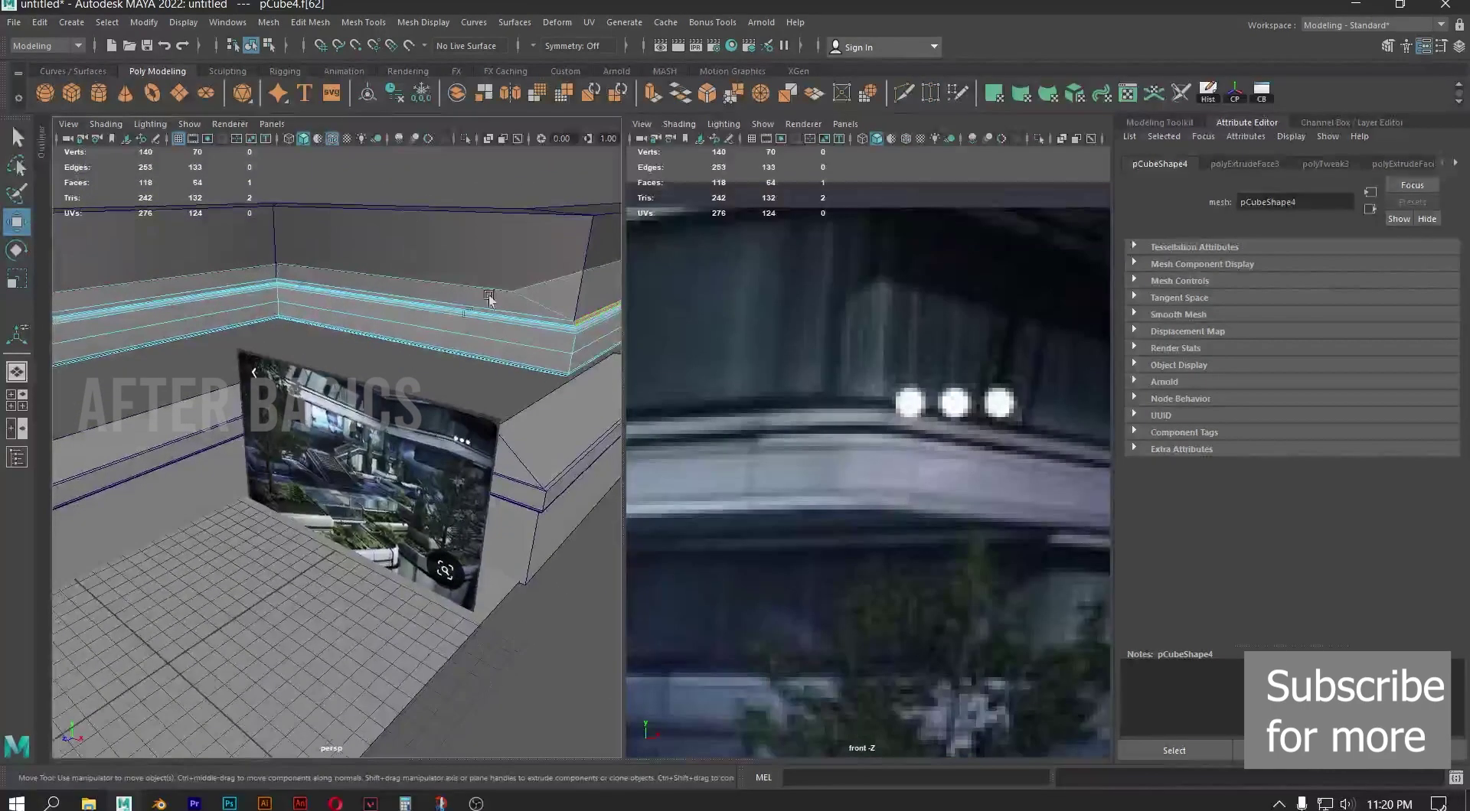
pyautogui.keyDown('alt'); pyautogui.moveTo(489, 297); pyautogui.dragTo(331, 338, button='middle'); pyautogui.keyUp('alt')
pyautogui.keyDown('alt'); pyautogui.moveTo(331, 338); pyautogui.dragTo(308, 283); pyautogui.keyUp('alt')
pyautogui.keyDown('shift'); pyautogui.click(363, 296); pyautogui.keyUp('shift')
pyautogui.keyDown('shift'); pyautogui.click(136, 319); pyautogui.keyUp('shift')
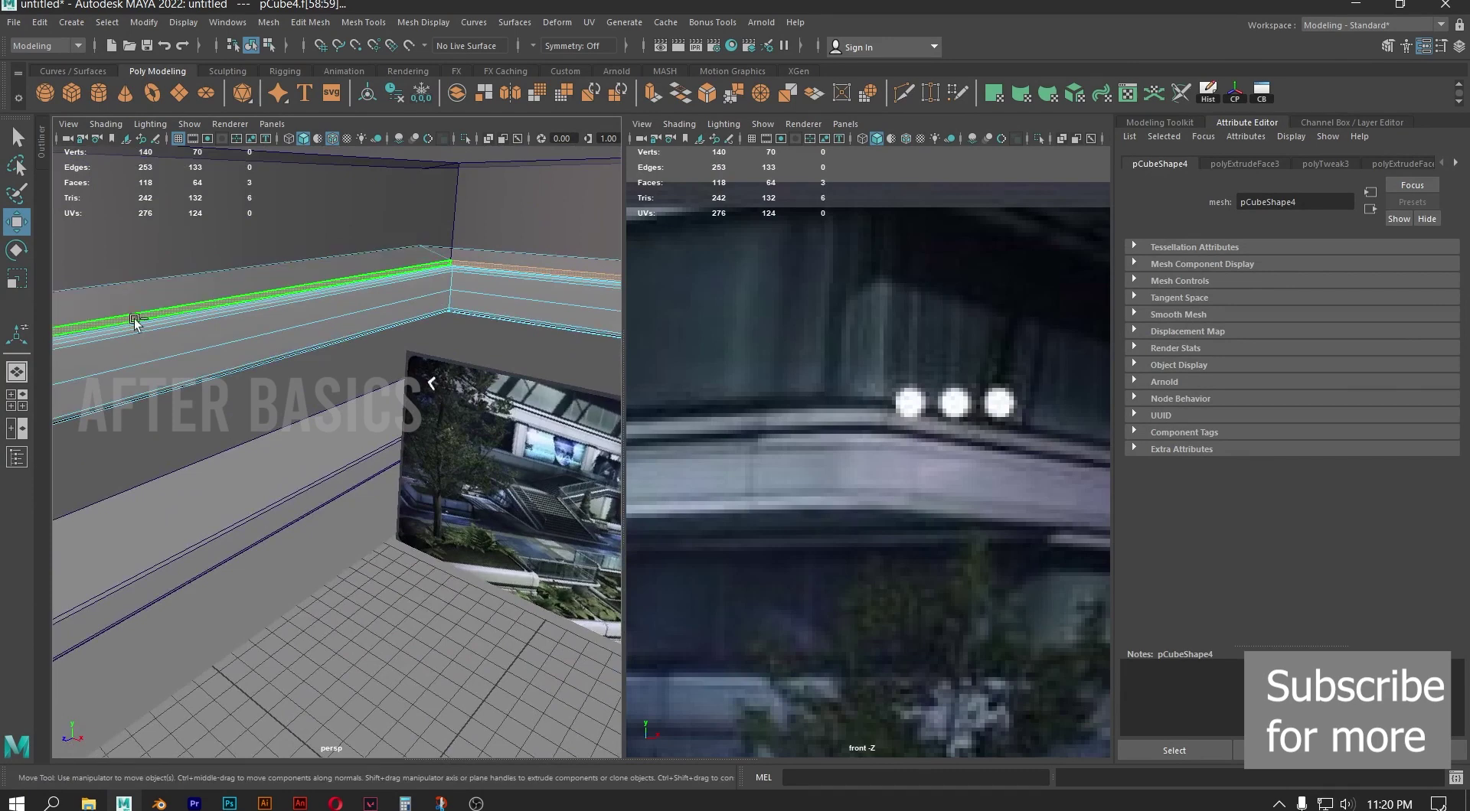
pyautogui.keyDown('alt'); pyautogui.moveTo(154, 321); pyautogui.dragTo(265, 325); pyautogui.keyUp('alt')
pyautogui.keyDown('alt'); pyautogui.moveTo(266, 325); pyautogui.dragTo(221, 339, button='right'); pyautogui.keyUp('alt')
pyautogui.keyDown('alt'); pyautogui.moveTo(220, 337); pyautogui.dragTo(268, 339); pyautogui.keyUp('alt')
pyautogui.click(651, 93)
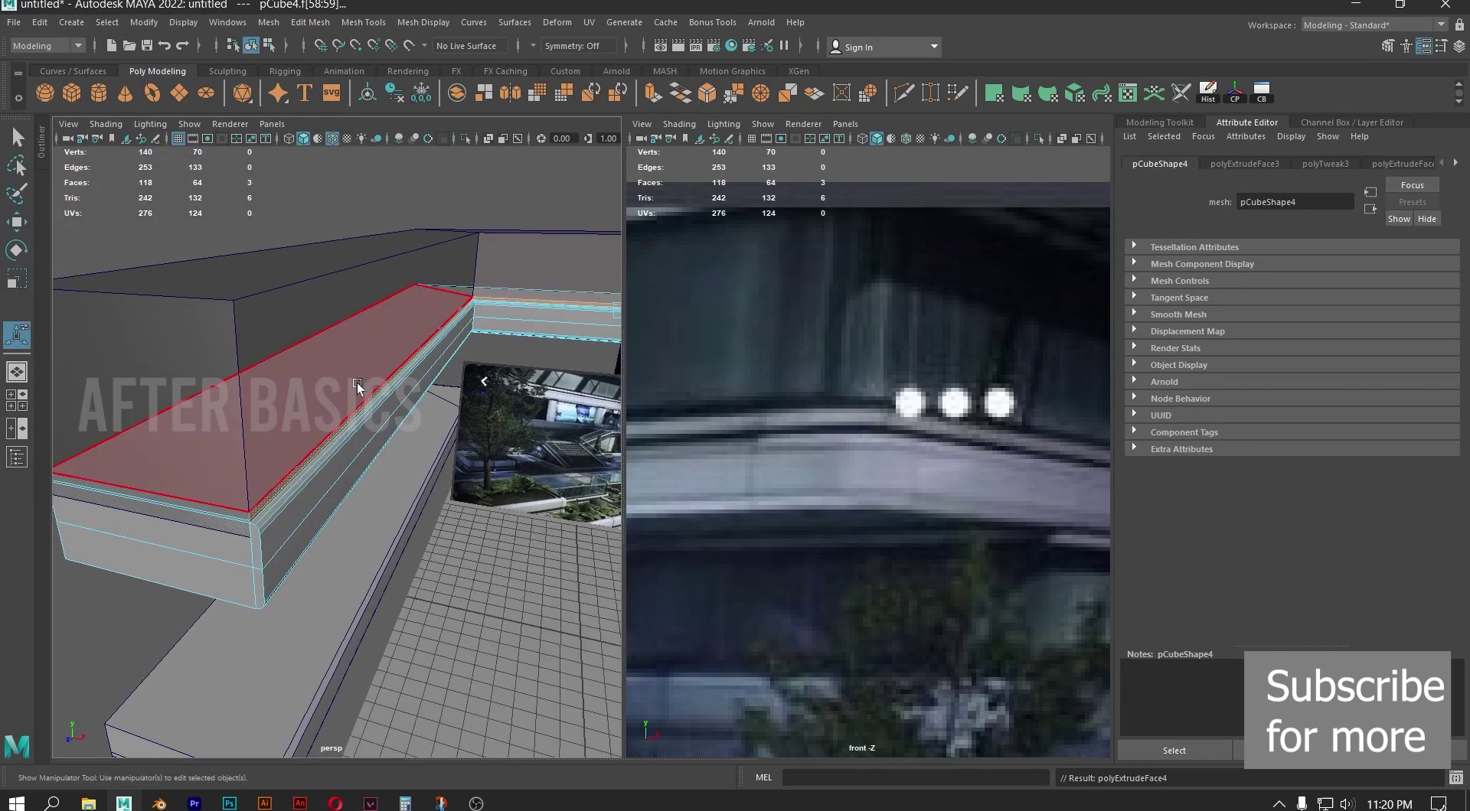
pyautogui.keyDown('alt'); pyautogui.moveTo(356, 383); pyautogui.dragTo(421, 366, button='right'); pyautogui.keyUp('alt')
pyautogui.moveTo(495, 336); pyautogui.dragTo(255, 453)
pyautogui.press('space')
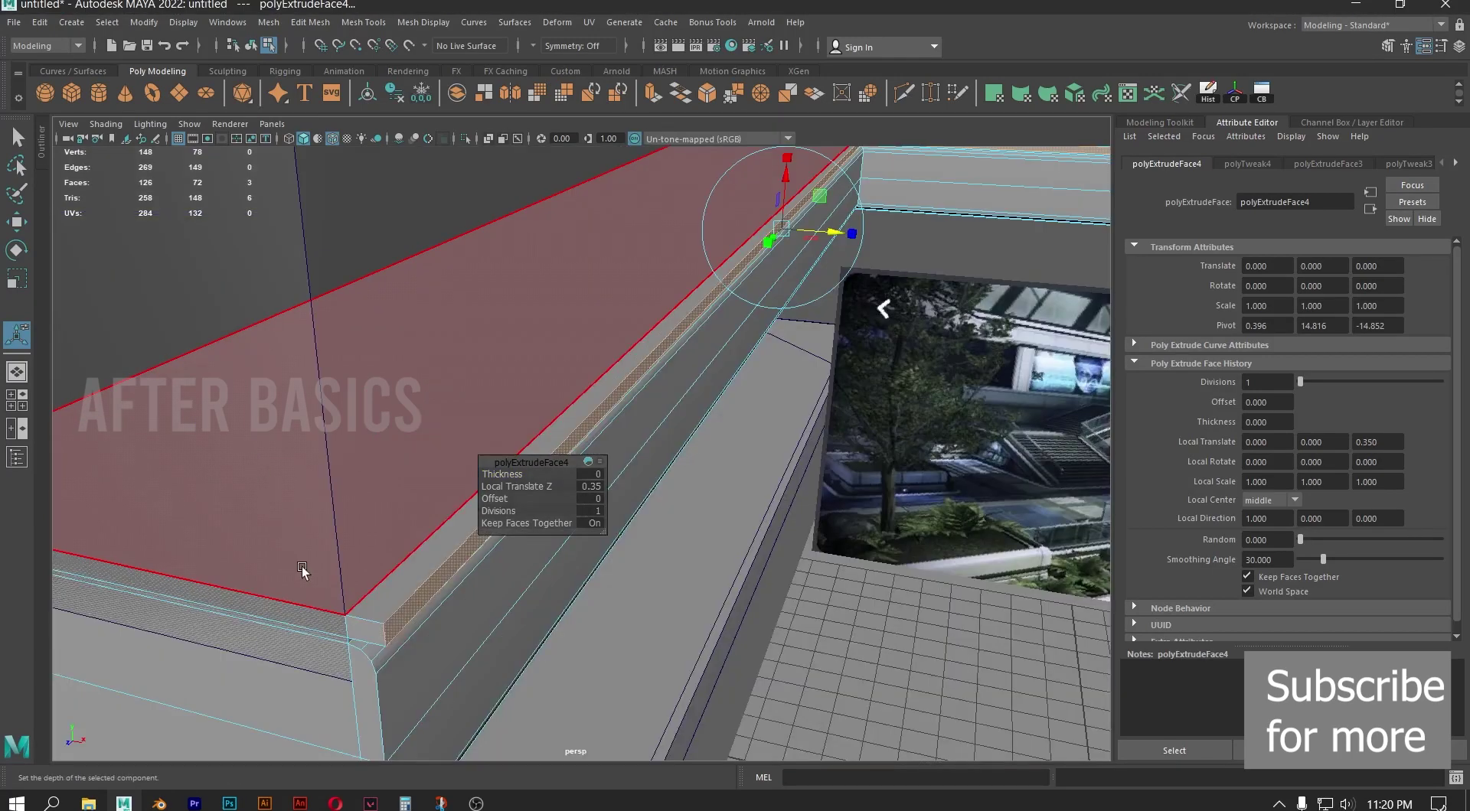
# Reduce the top layer's outward extrusion to a local translate Z of about 0.24, matching the band's edge below in the front view
pyautogui.keyDown('alt'); pyautogui.moveTo(355, 588); pyautogui.dragTo(447, 532); pyautogui.keyUp('alt')
pyautogui.press('space')
pyautogui.click(249, 160)
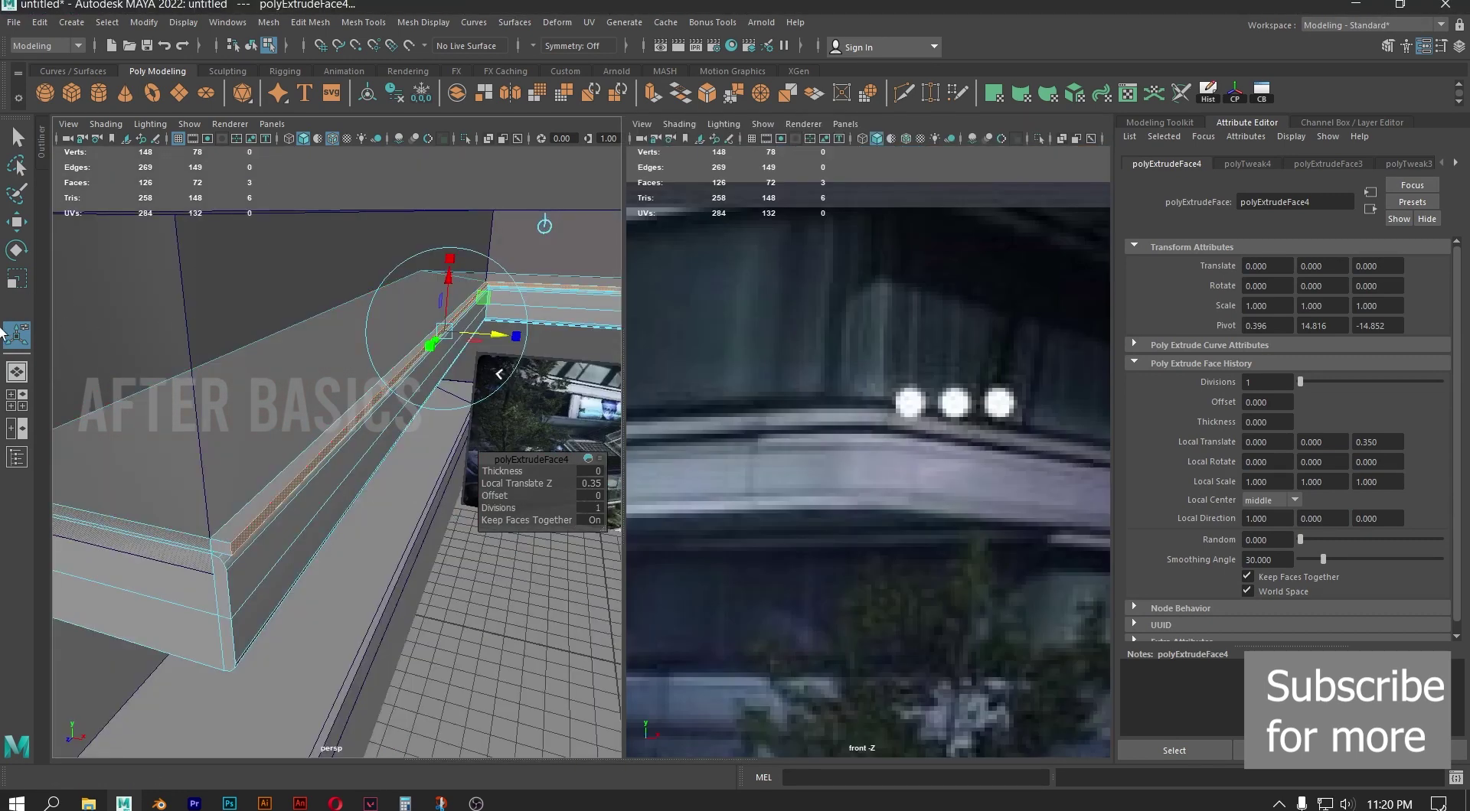
pyautogui.press('f')
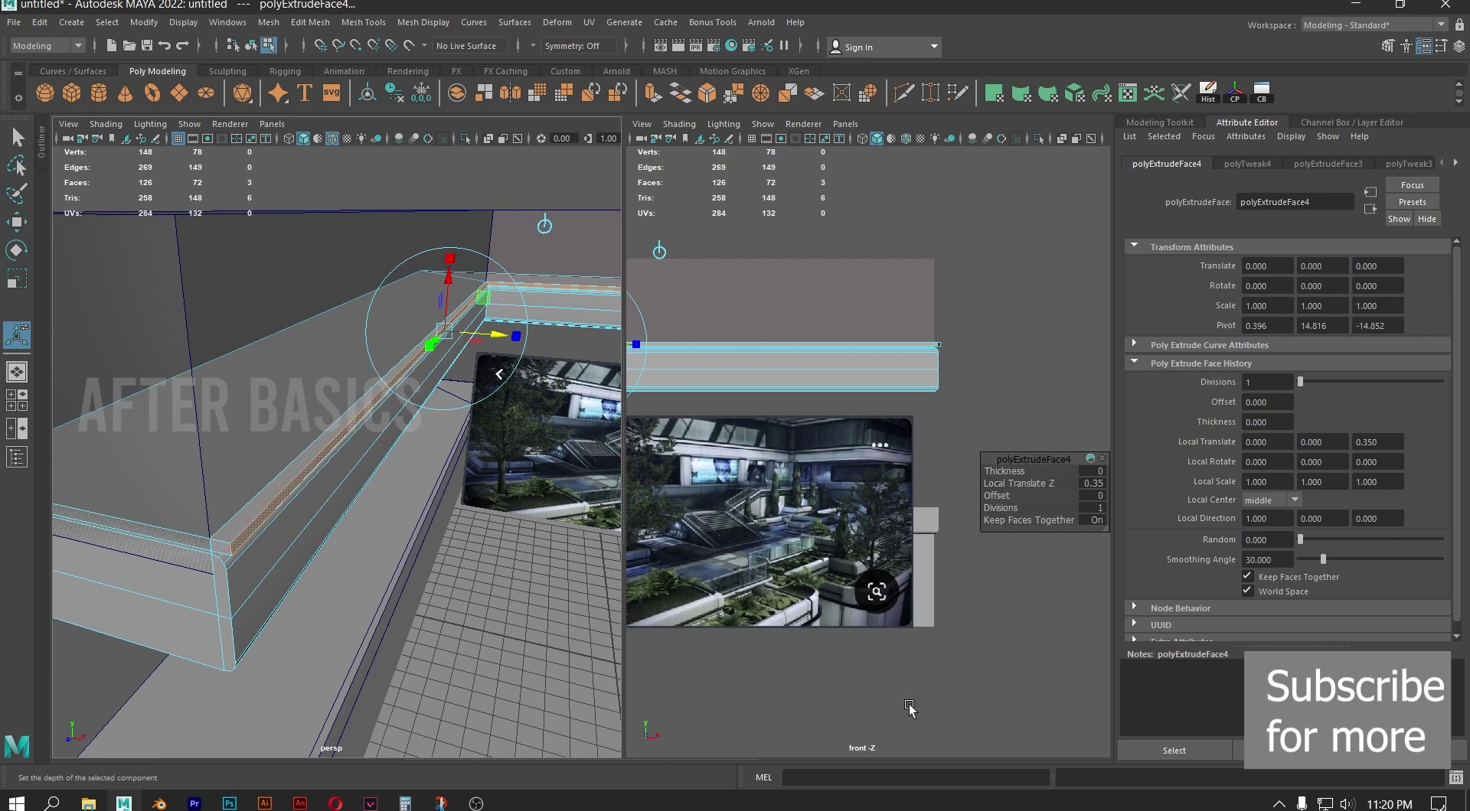
pyautogui.click(16, 399)
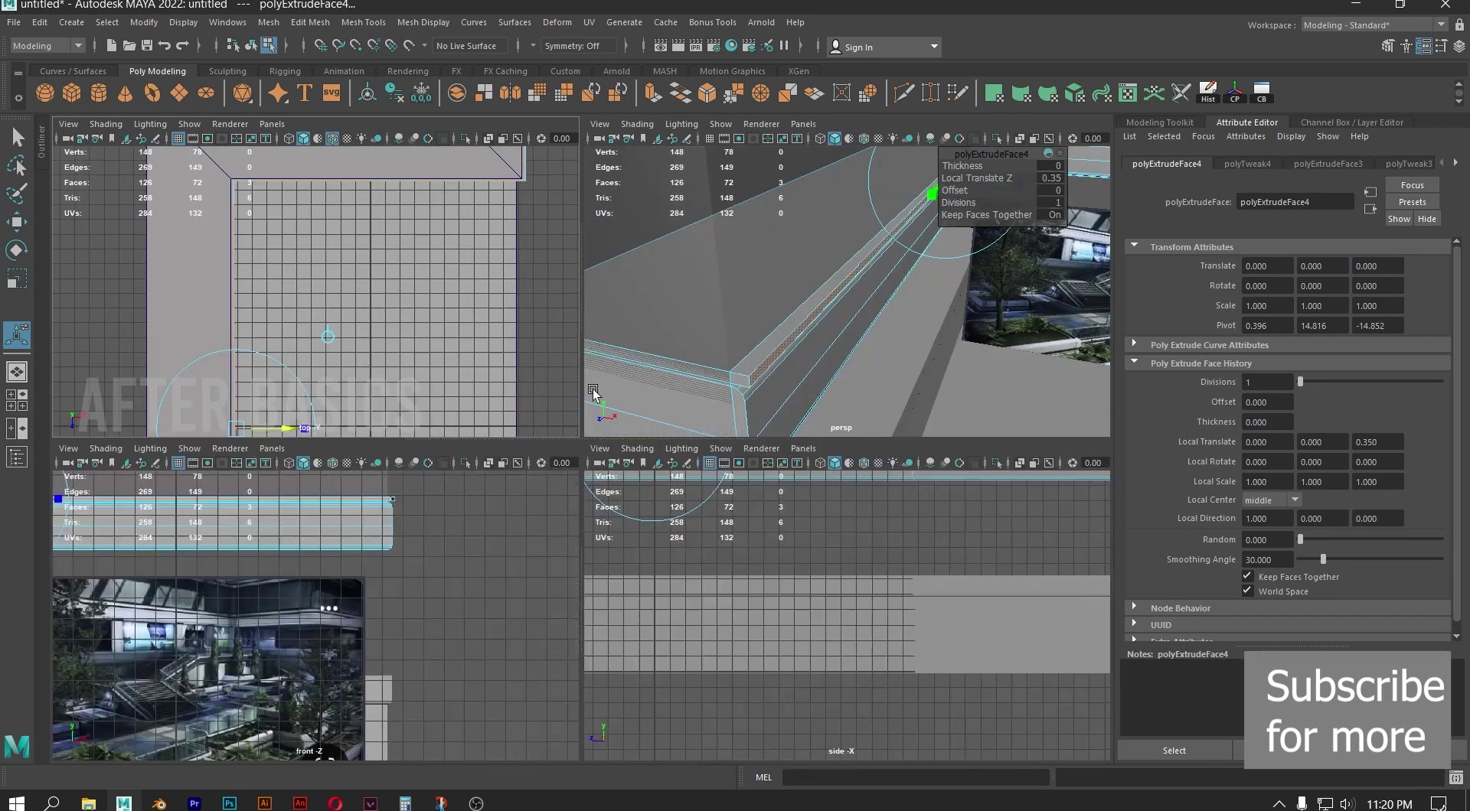
pyautogui.scroll(-5, 229, 575)
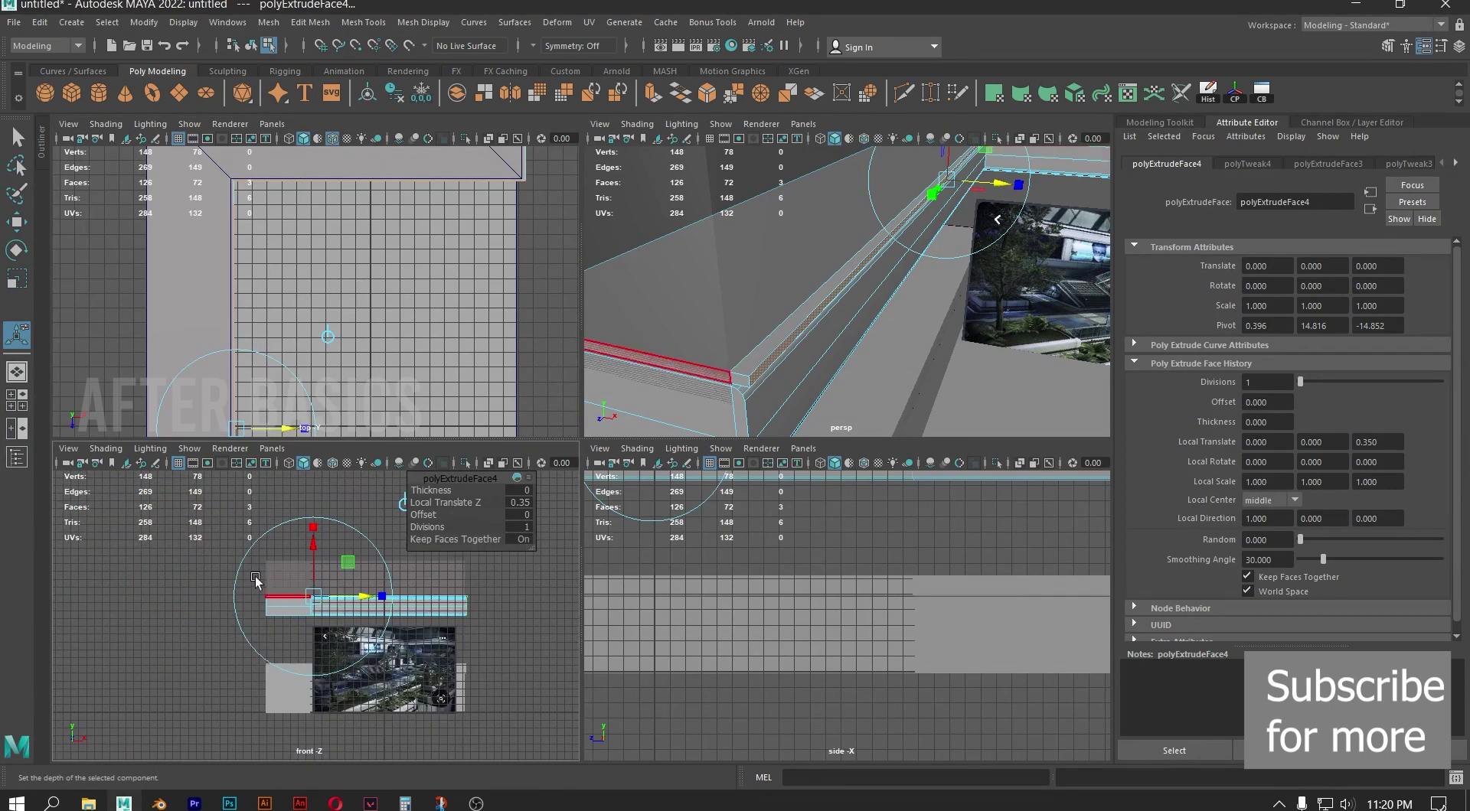
pyautogui.press('space')
pyautogui.scroll(2, 616, 345)
pyautogui.scroll(5, 615, 348)
pyautogui.keyDown('alt'); pyautogui.moveTo(566, 323); pyautogui.dragTo(563, 436, button='middle'); pyautogui.keyUp('alt')
pyautogui.scroll(7, 591, 431)
pyautogui.keyDown('alt'); pyautogui.moveTo(470, 425); pyautogui.dragTo(627, 437, button='middle'); pyautogui.keyUp('alt')
pyautogui.moveTo(804, 397); pyautogui.dragTo(760, 392)
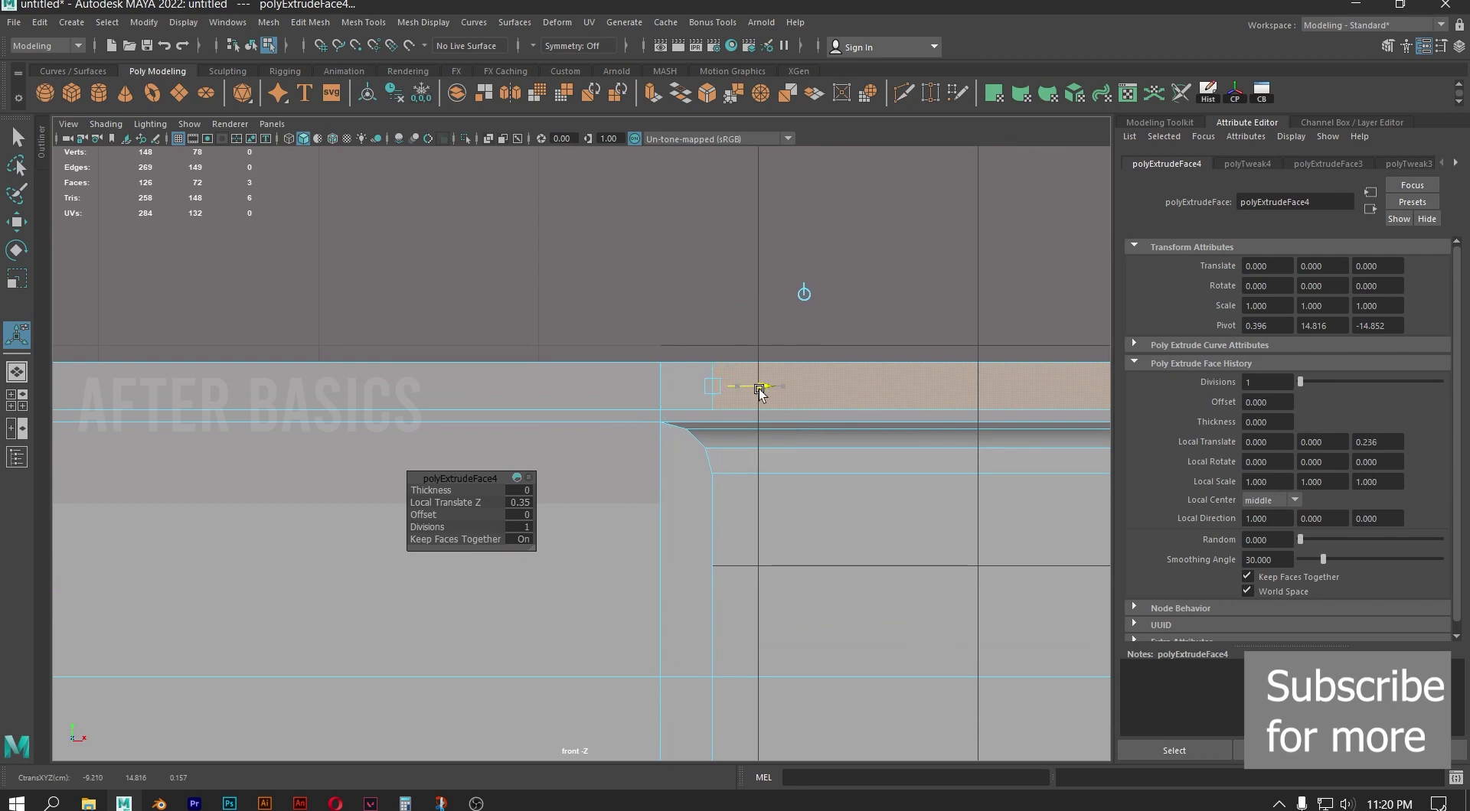
pyautogui.keyDown('alt'); pyautogui.moveTo(760, 390); pyautogui.dragTo(633, 394, button='middle'); pyautogui.keyUp('alt')
# Turn on X-ray shading in the front view and select the lip's corner vertices, checking them in perspective
pyautogui.moveTo(583, 389); pyautogui.dragTo(581, 337, button='right')
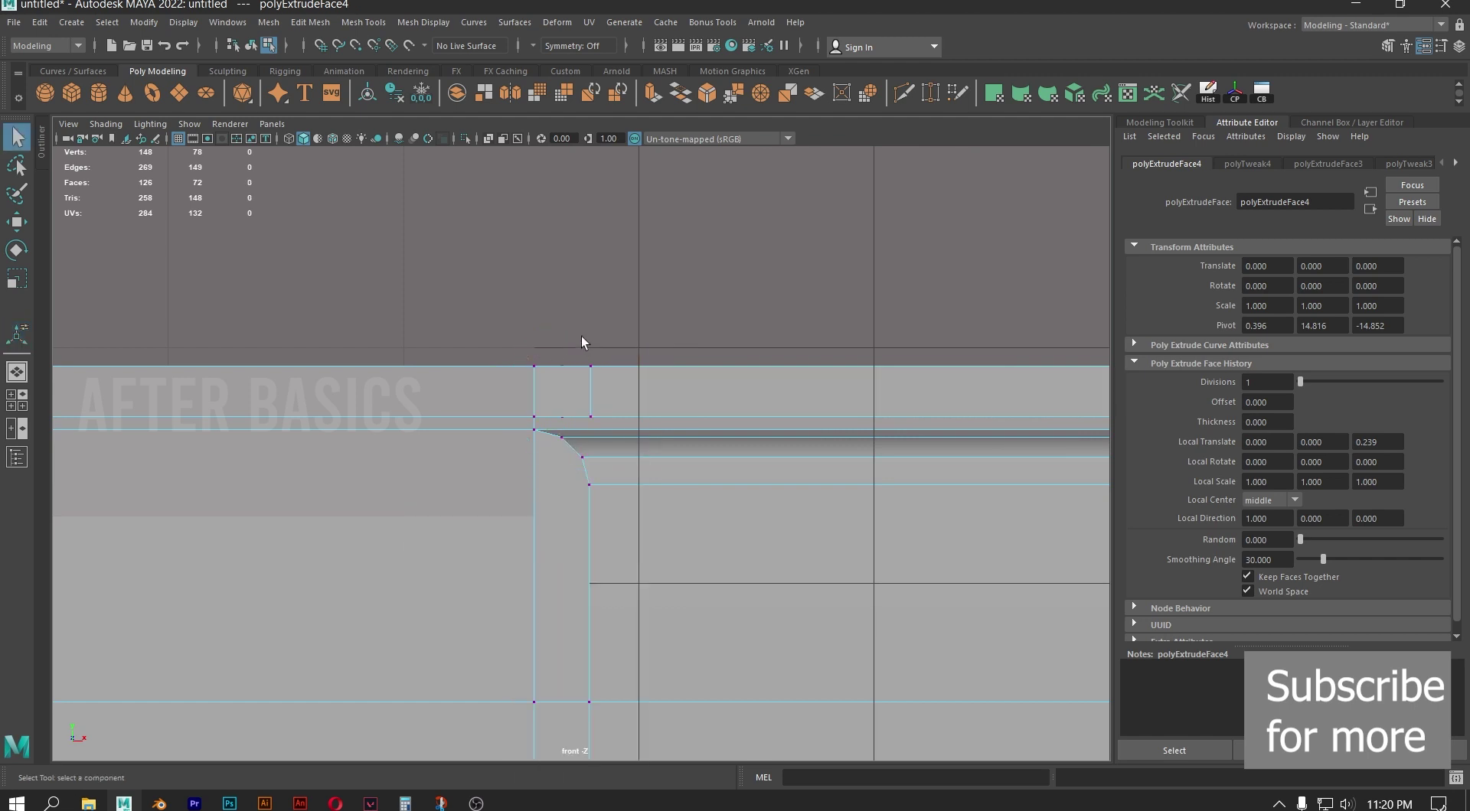
pyautogui.moveTo(576, 341); pyautogui.dragTo(614, 440)
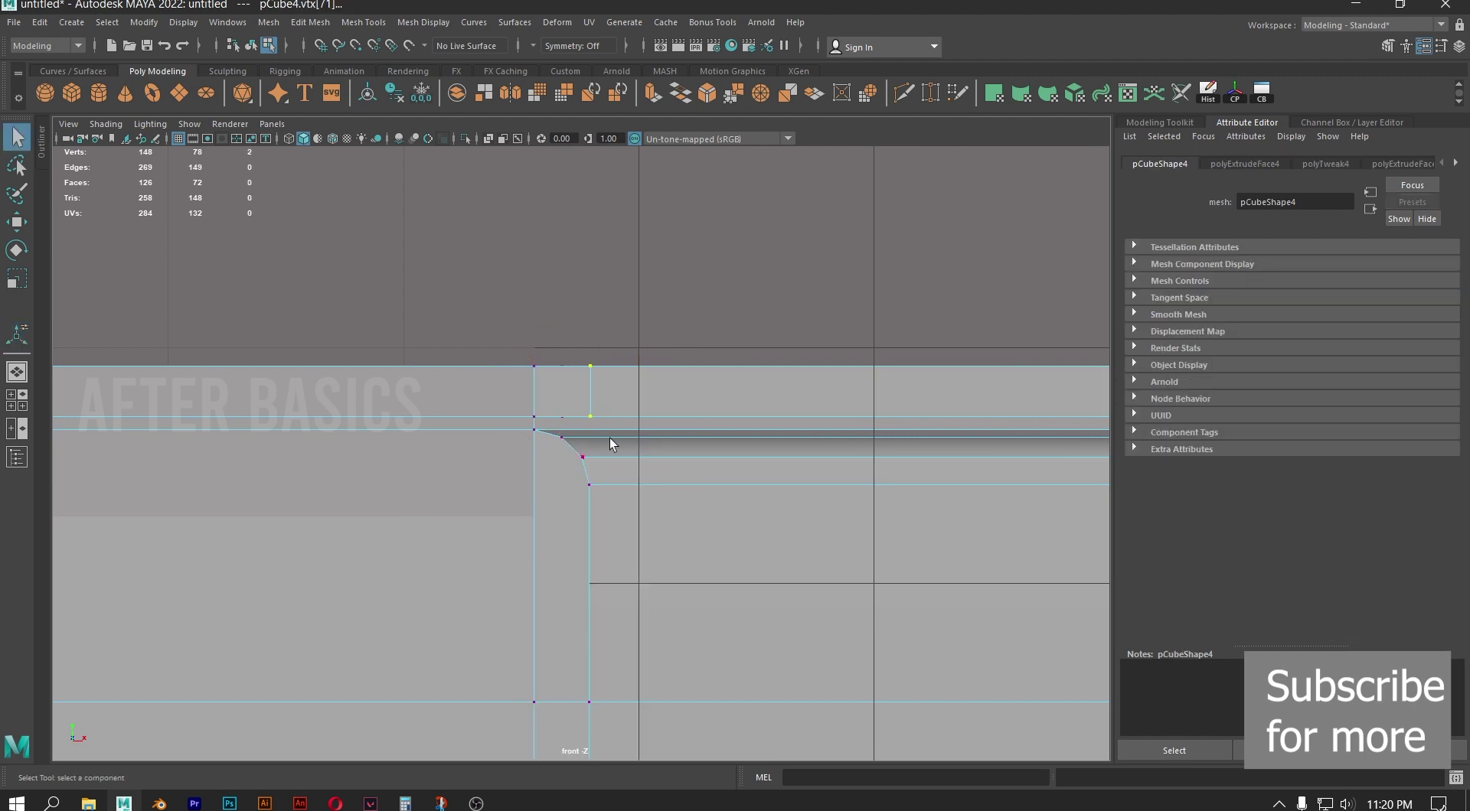
pyautogui.press('r')
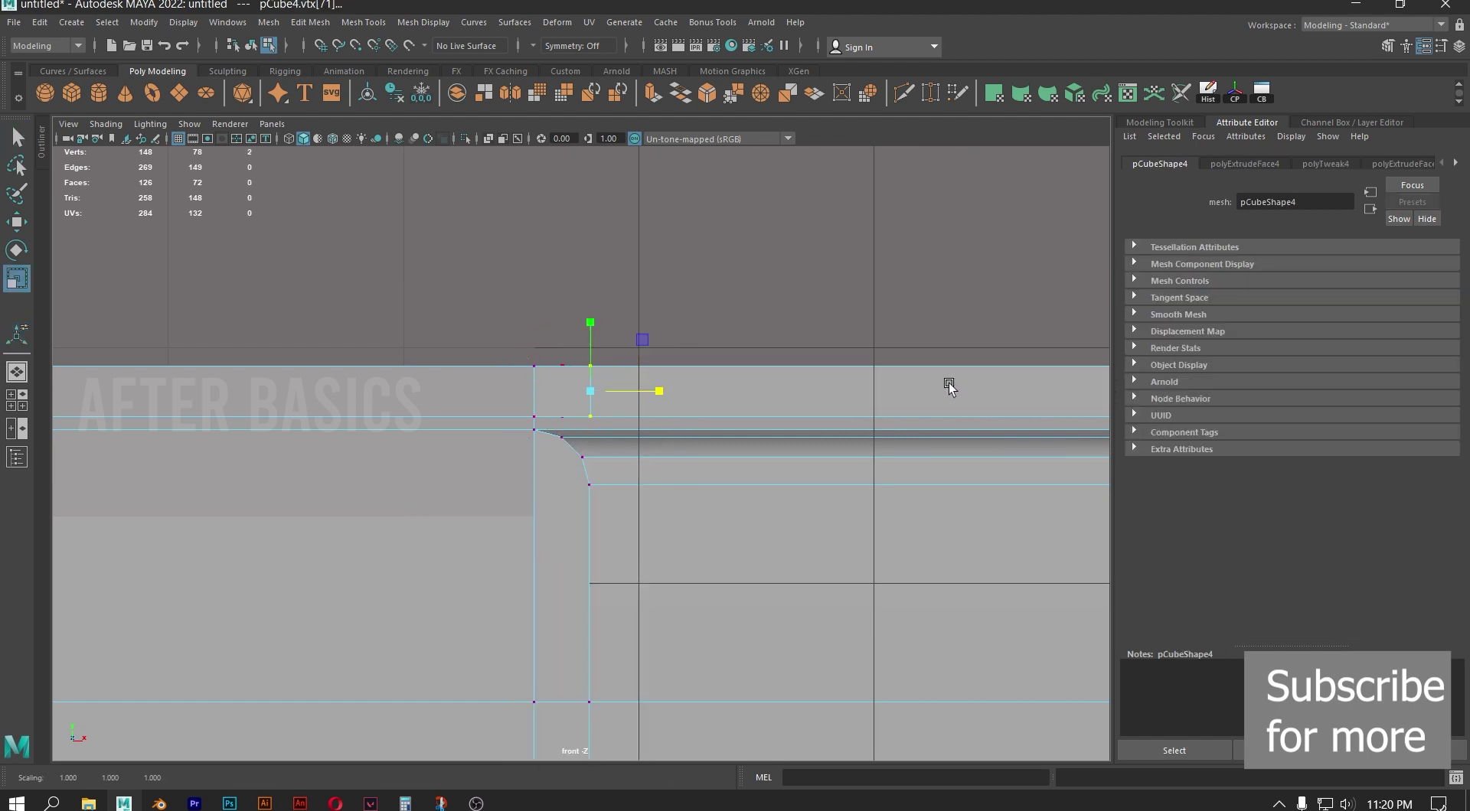
pyautogui.click(488, 139)
pyautogui.scroll(2, 601, 402)
pyautogui.moveTo(551, 337); pyautogui.dragTo(580, 417)
pyautogui.press('space')
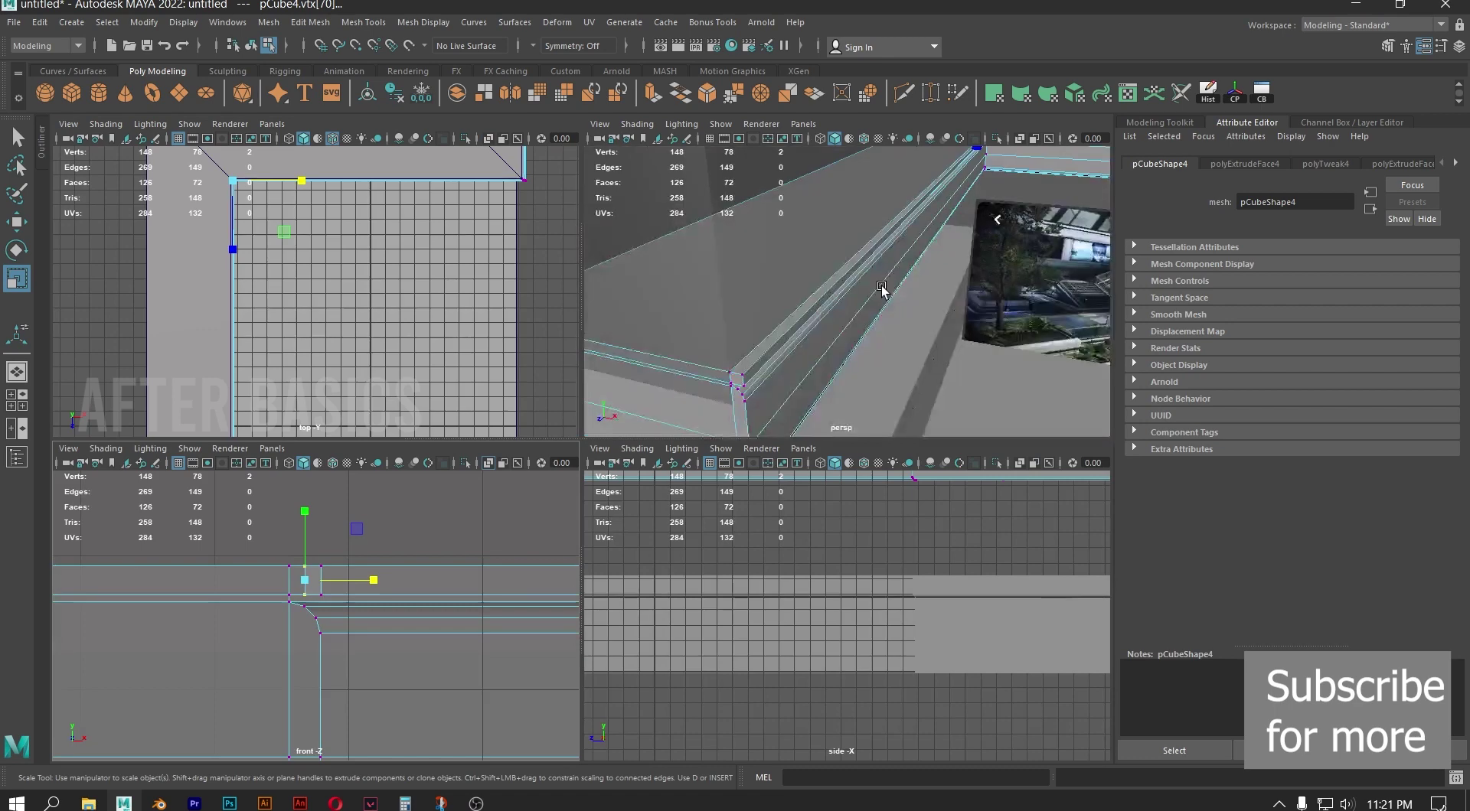
pyautogui.press('space')
pyautogui.press('f')
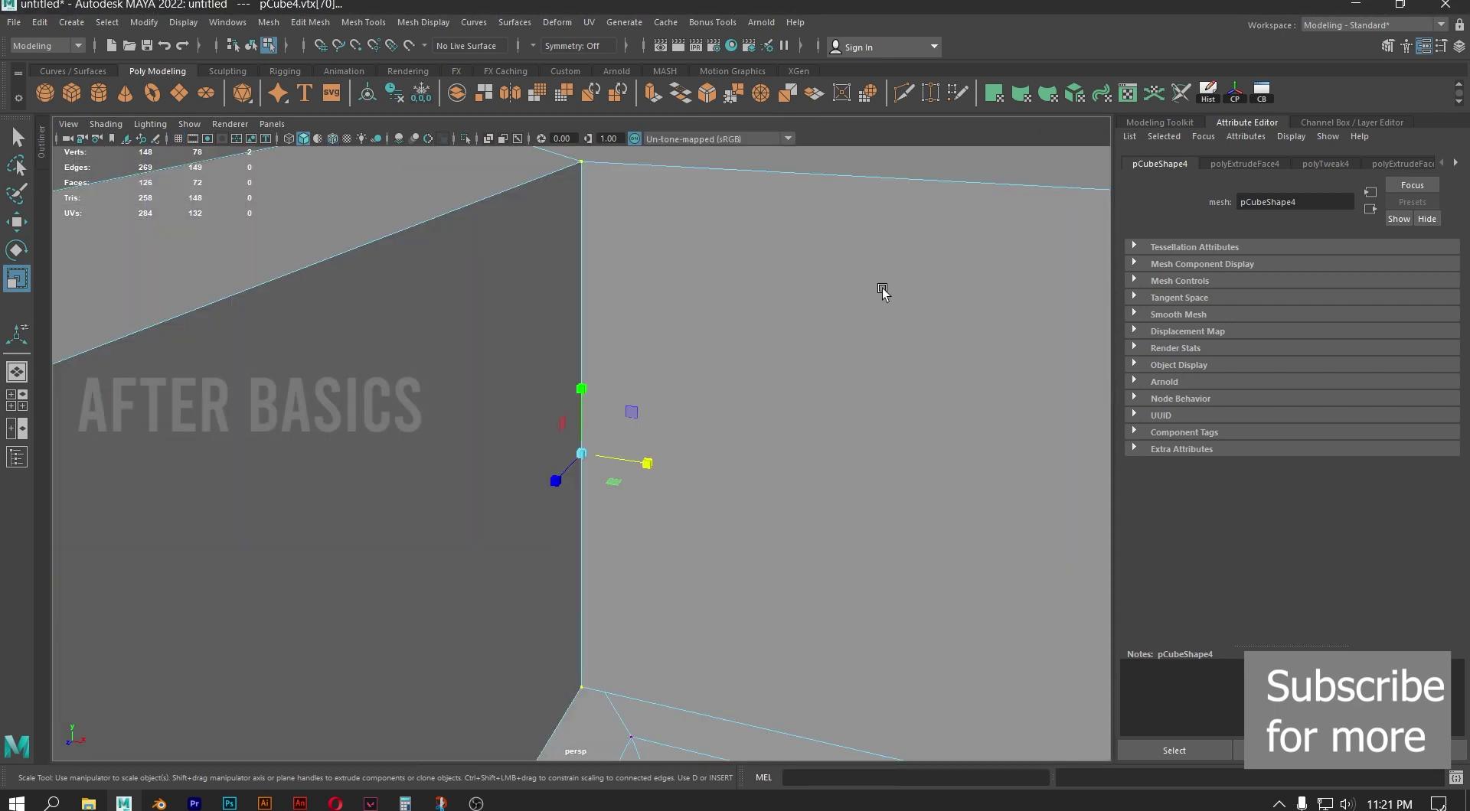
pyautogui.keyDown('alt'); pyautogui.moveTo(880, 289); pyautogui.dragTo(565, 376); pyautogui.keyUp('alt')
pyautogui.press('space')
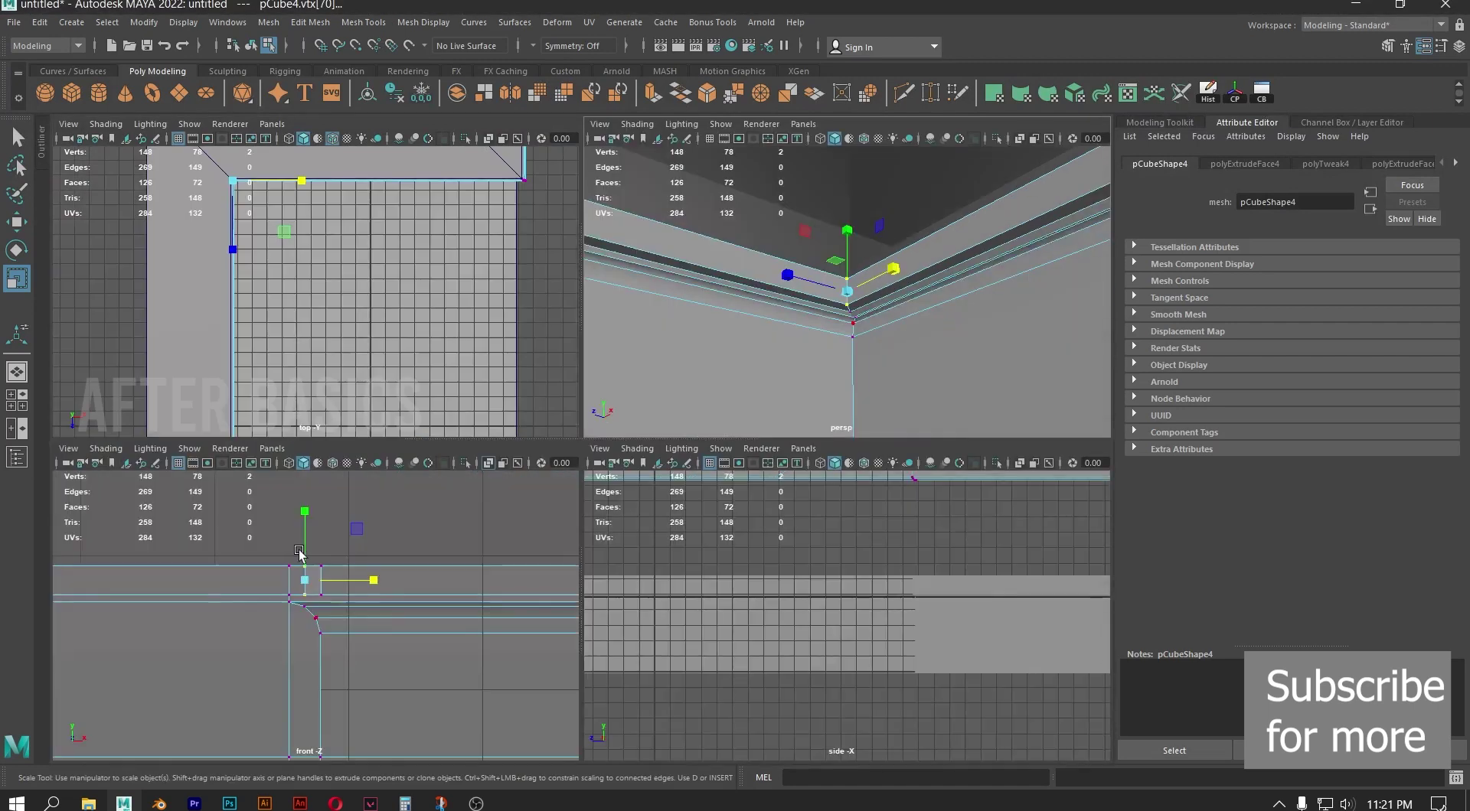
# Select the four vertices at the lip's left corner in the front view and align them in X with the band's edge below
pyautogui.press('space')
pyautogui.moveTo(548, 307); pyautogui.dragTo(529, 380)
pyautogui.press('w')
pyautogui.moveTo(649, 383); pyautogui.dragTo(669, 339)
# Flatten the four vertices at the lip's opposite corner along X and move them to about 10.48 in X
pyautogui.scroll(5, 807, 577)
pyautogui.scroll(-10, 869, 400)
pyautogui.keyDown('alt'); pyautogui.moveTo(870, 400); pyautogui.dragTo(346, 402, button='middle'); pyautogui.keyUp('alt')
pyautogui.scroll(6, 706, 426)
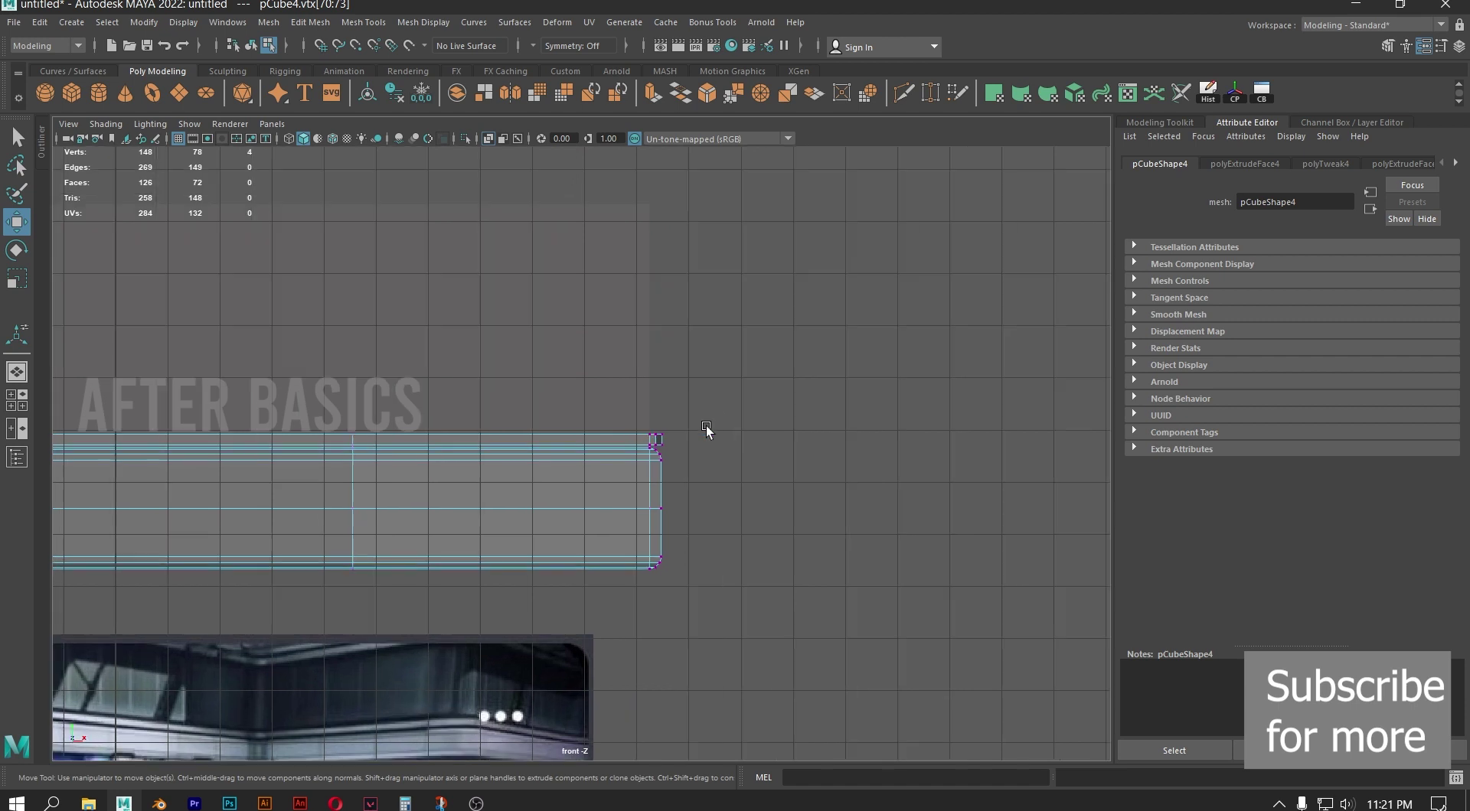
pyautogui.moveTo(567, 375); pyautogui.dragTo(605, 432)
pyautogui.scroll(2, 605, 432)
pyautogui.press('r')
pyautogui.moveTo(668, 387); pyautogui.dragTo(492, 373)
pyautogui.press('w')
pyautogui.moveTo(659, 379); pyautogui.dragTo(673, 385)
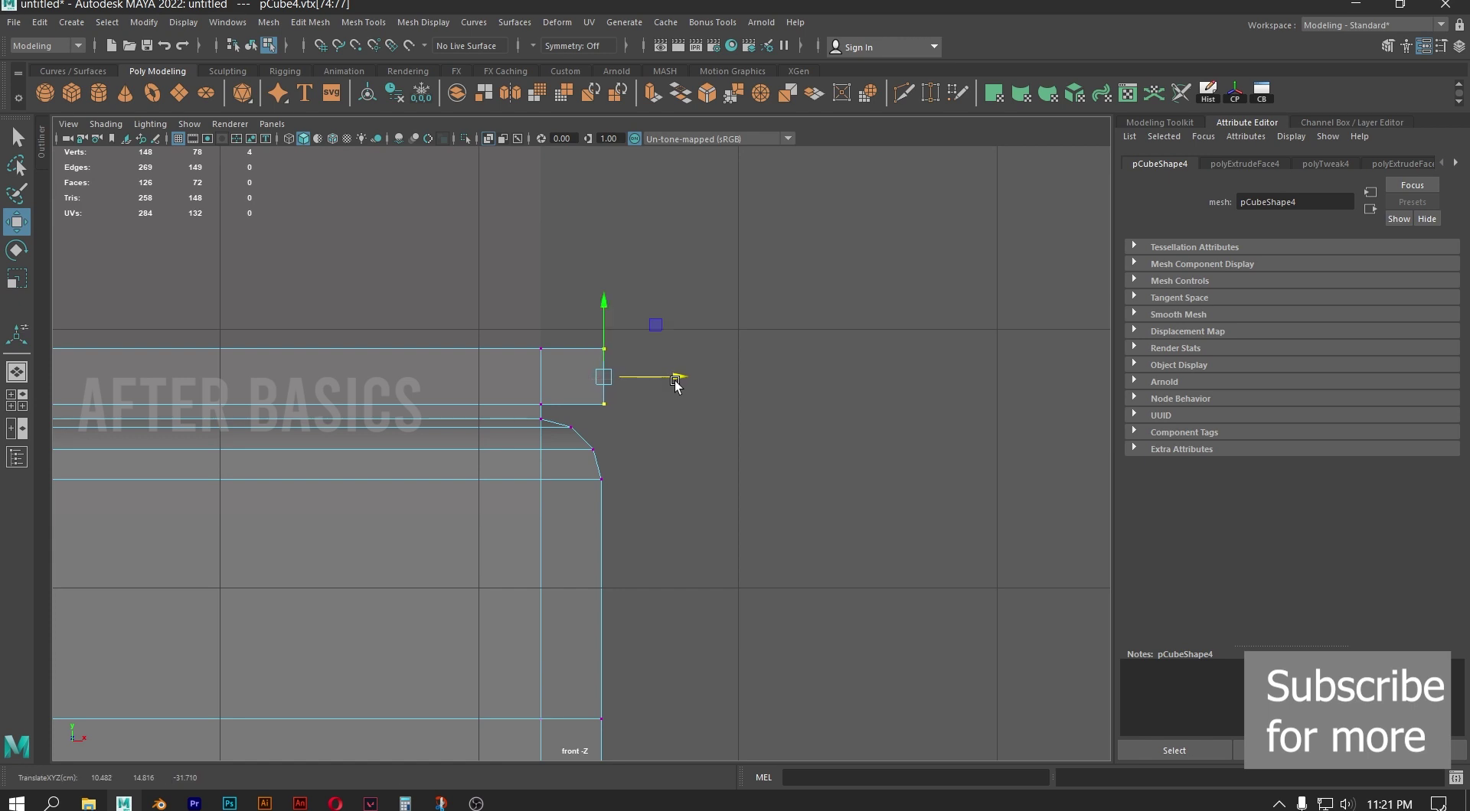
pyautogui.press('space')
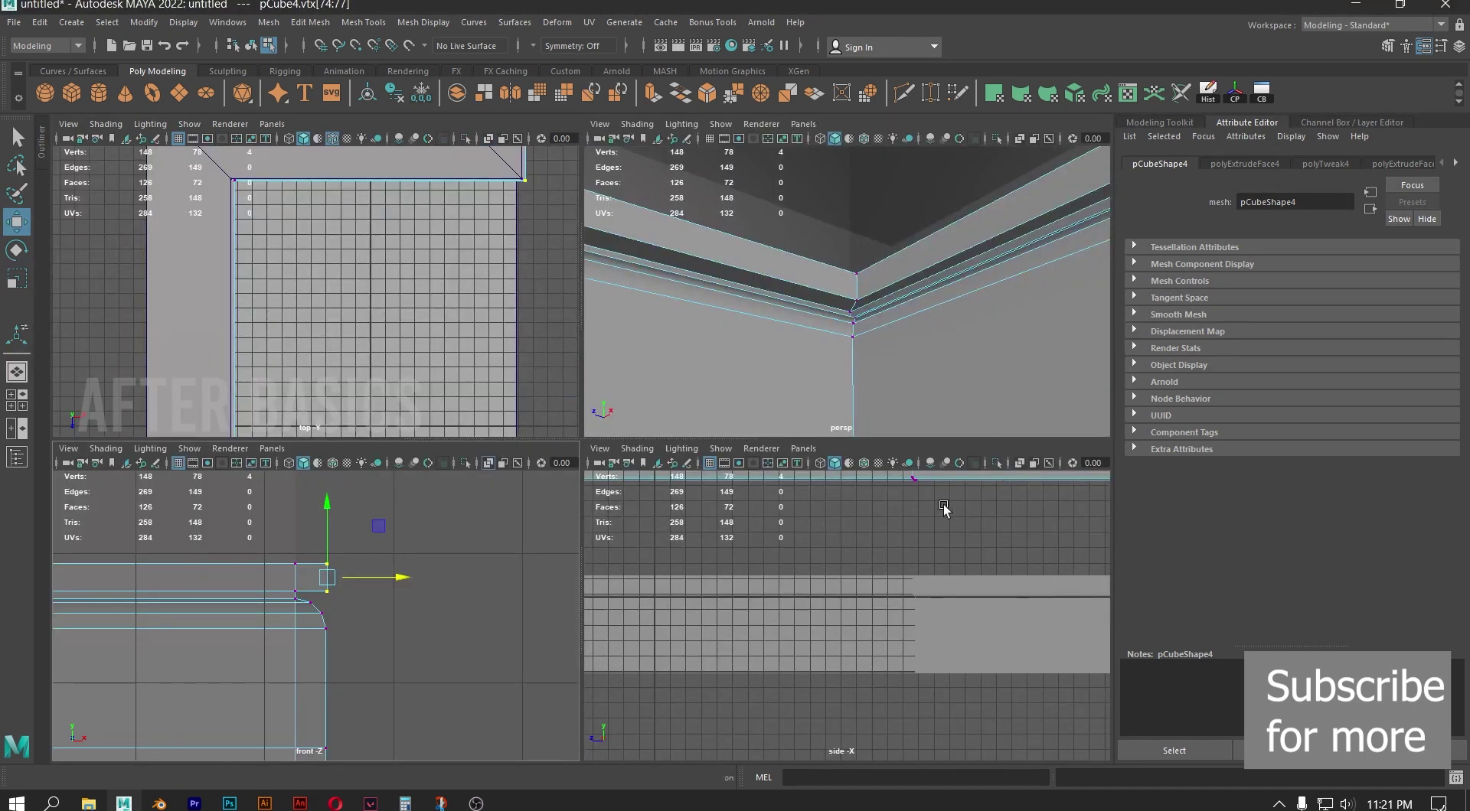
pyautogui.press('space')
pyautogui.keyDown('alt'); pyautogui.moveTo(716, 419); pyautogui.dragTo(617, 692, button='middle'); pyautogui.keyUp('alt')
pyautogui.keyDown('alt'); pyautogui.moveTo(647, 384); pyautogui.dragTo(641, 493, button='middle'); pyautogui.keyUp('alt')
pyautogui.scroll(1, 641, 494)
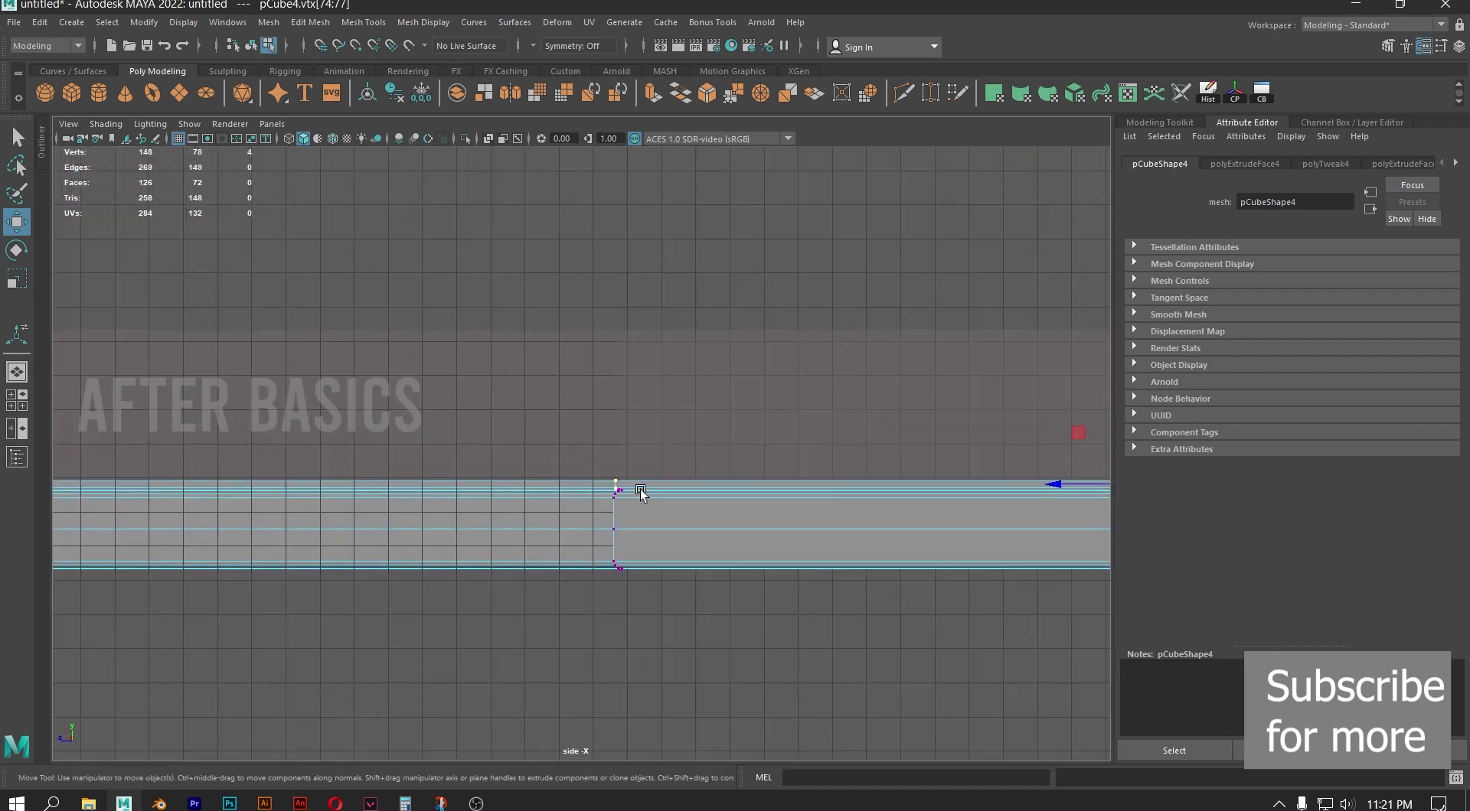
pyautogui.scroll(6, 641, 493)
pyautogui.scroll(2, 582, 408)
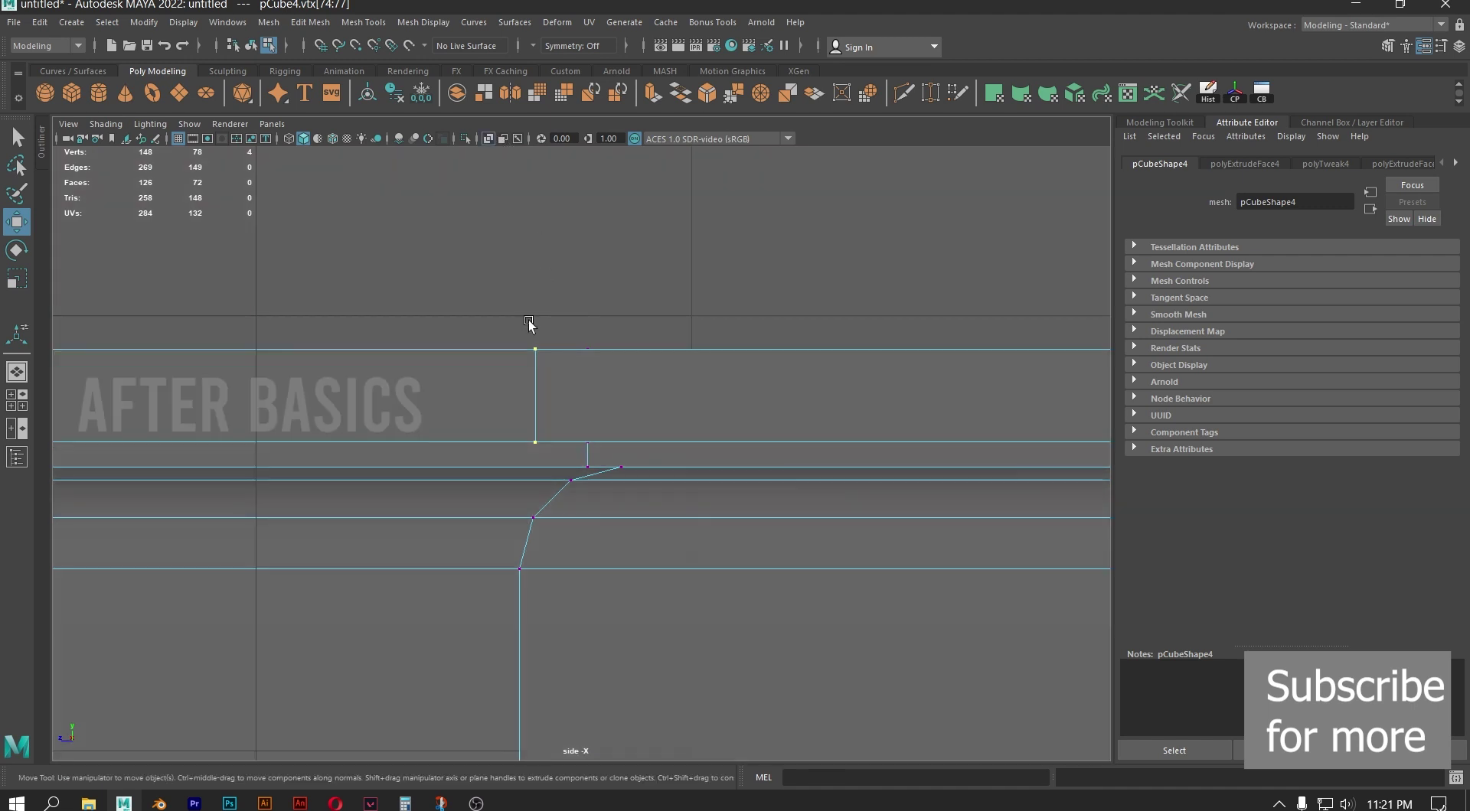
pyautogui.moveTo(480, 308)
pyautogui.mouseDown()
pyautogui.moveTo(535, 407)
pyautogui.moveTo(609, 452)
pyautogui.mouseUp()
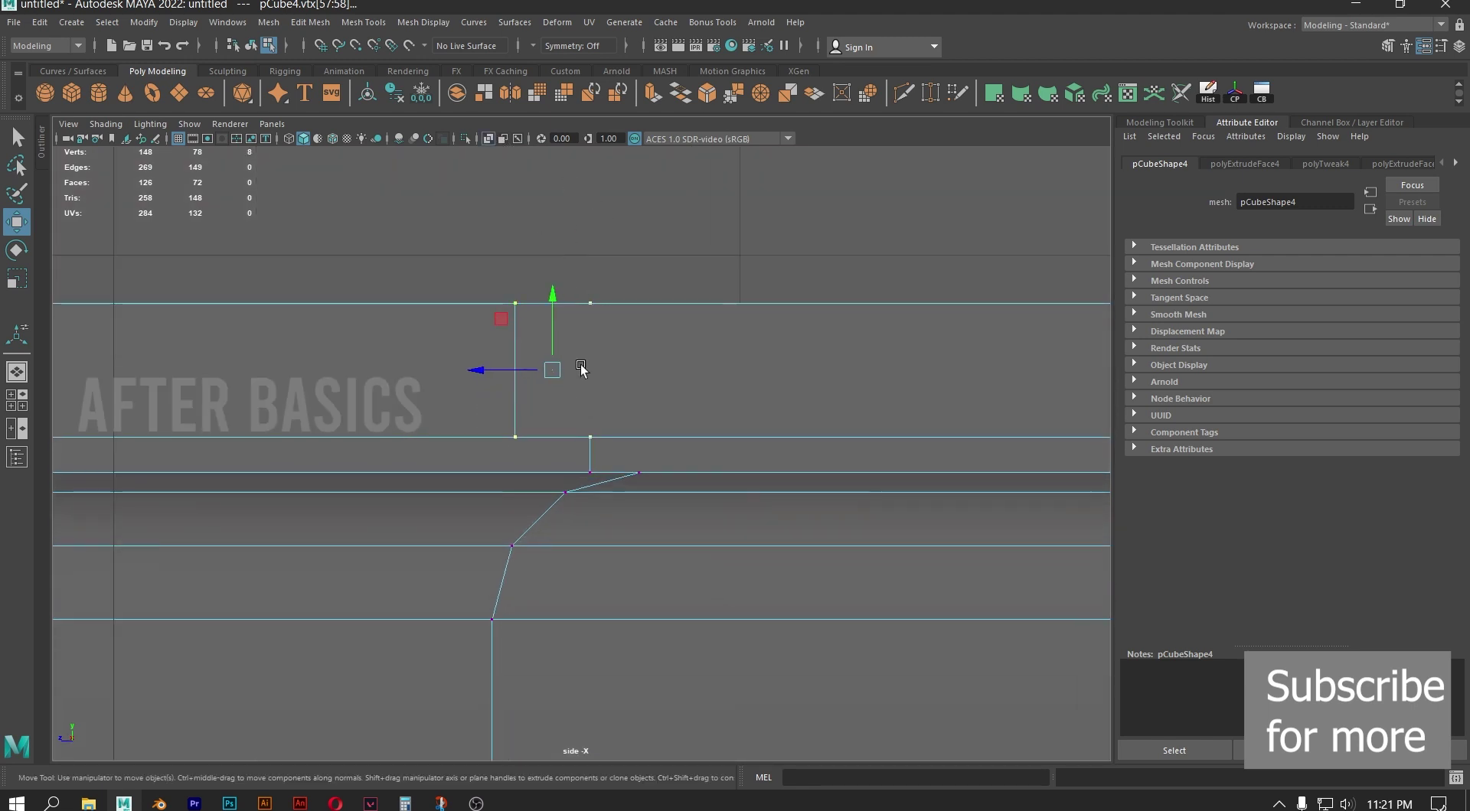
# Select the lip's two vertical corner edges and move them along Z in the side view toward the band's face below
pyautogui.press('space')
pyautogui.press('space')
pyautogui.keyDown('alt'); pyautogui.moveTo(766, 228); pyautogui.dragTo(601, 390); pyautogui.keyUp('alt')
pyautogui.moveTo(598, 439); pyautogui.dragTo(600, 394, button='right')
pyautogui.click(599, 438)
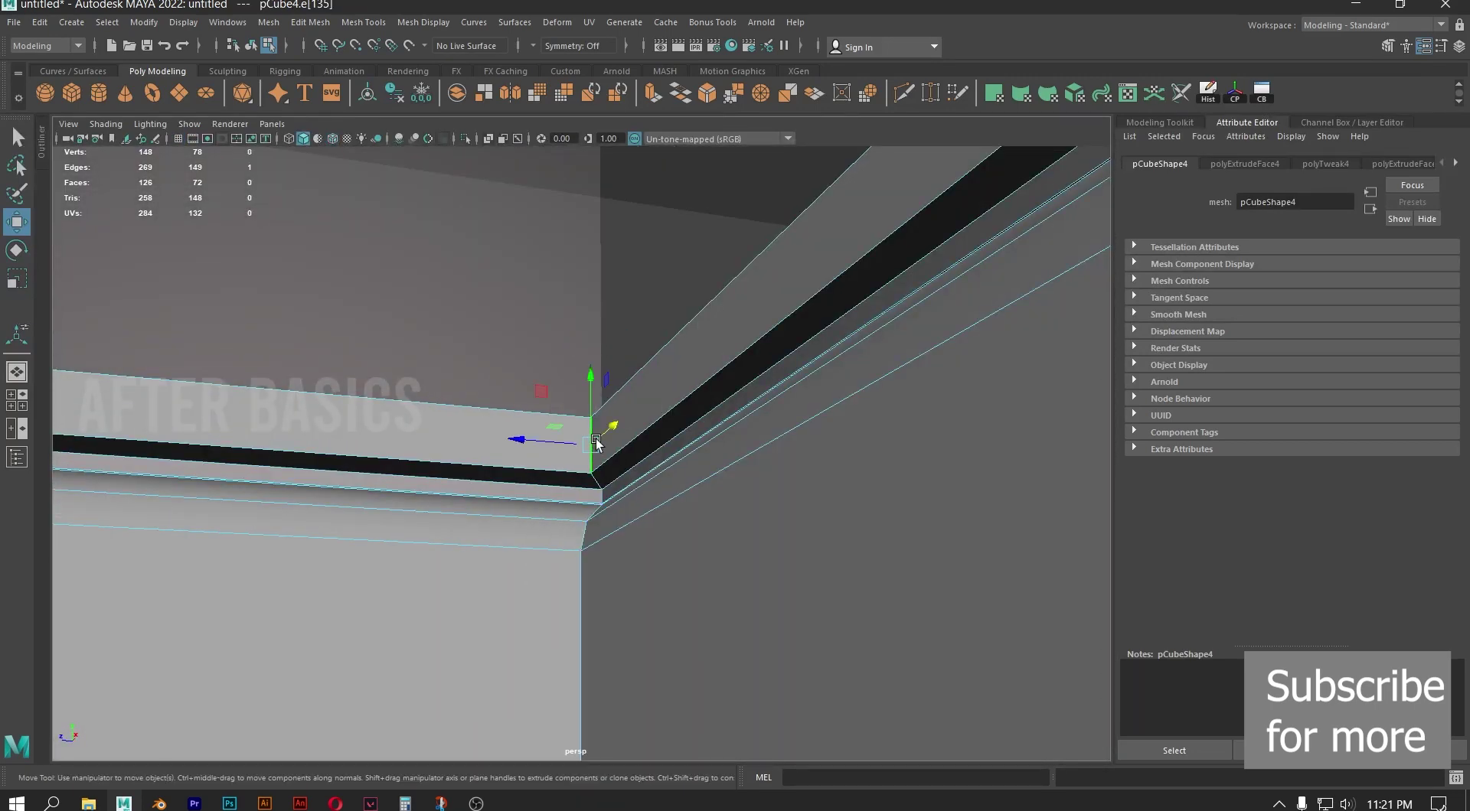
pyautogui.scroll(-6, 675, 411)
pyautogui.keyDown('alt'); pyautogui.moveTo(676, 414); pyautogui.dragTo(620, 411); pyautogui.keyUp('alt')
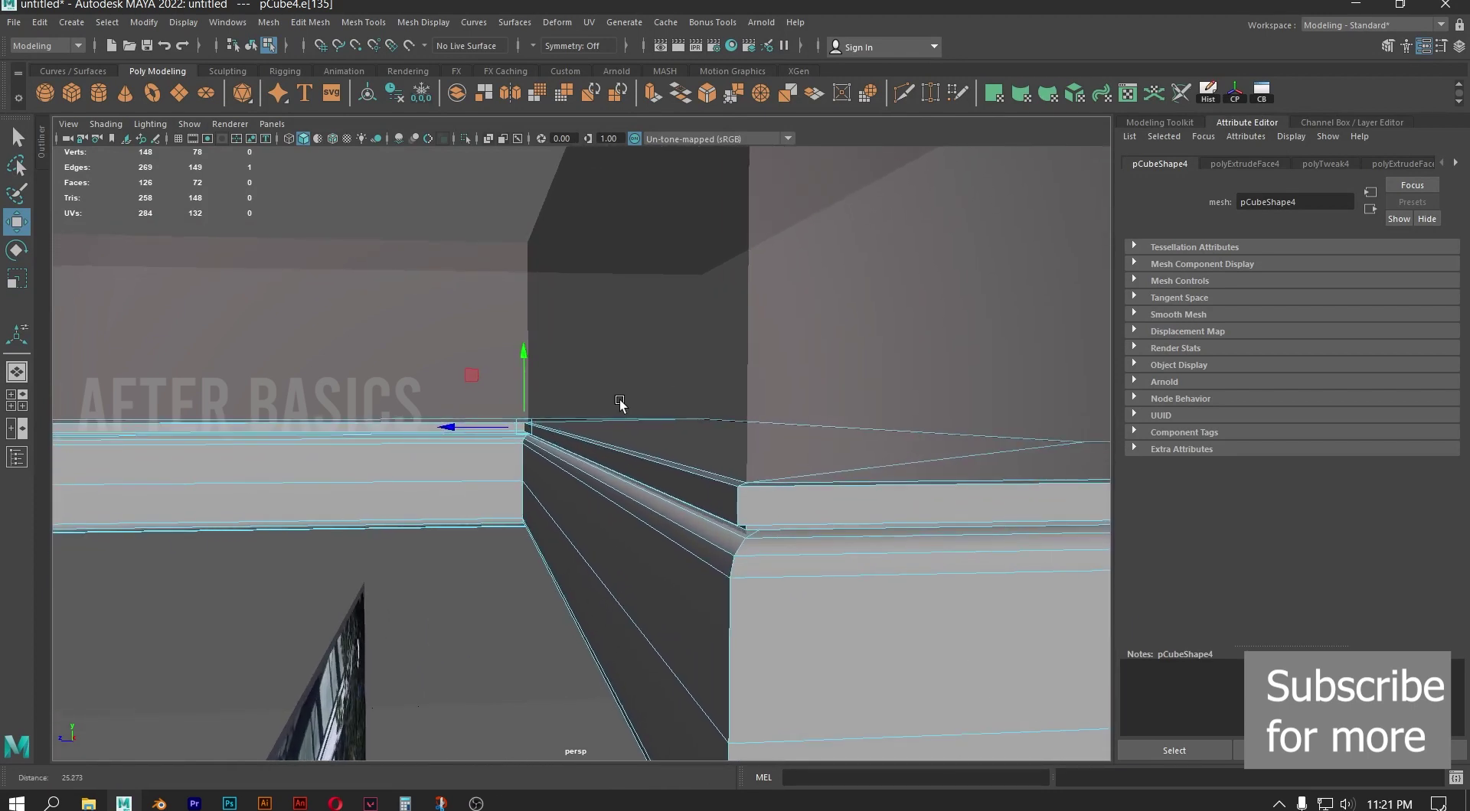
pyautogui.keyDown('shift'); pyautogui.click(734, 505); pyautogui.keyUp('shift')
pyautogui.press('space')
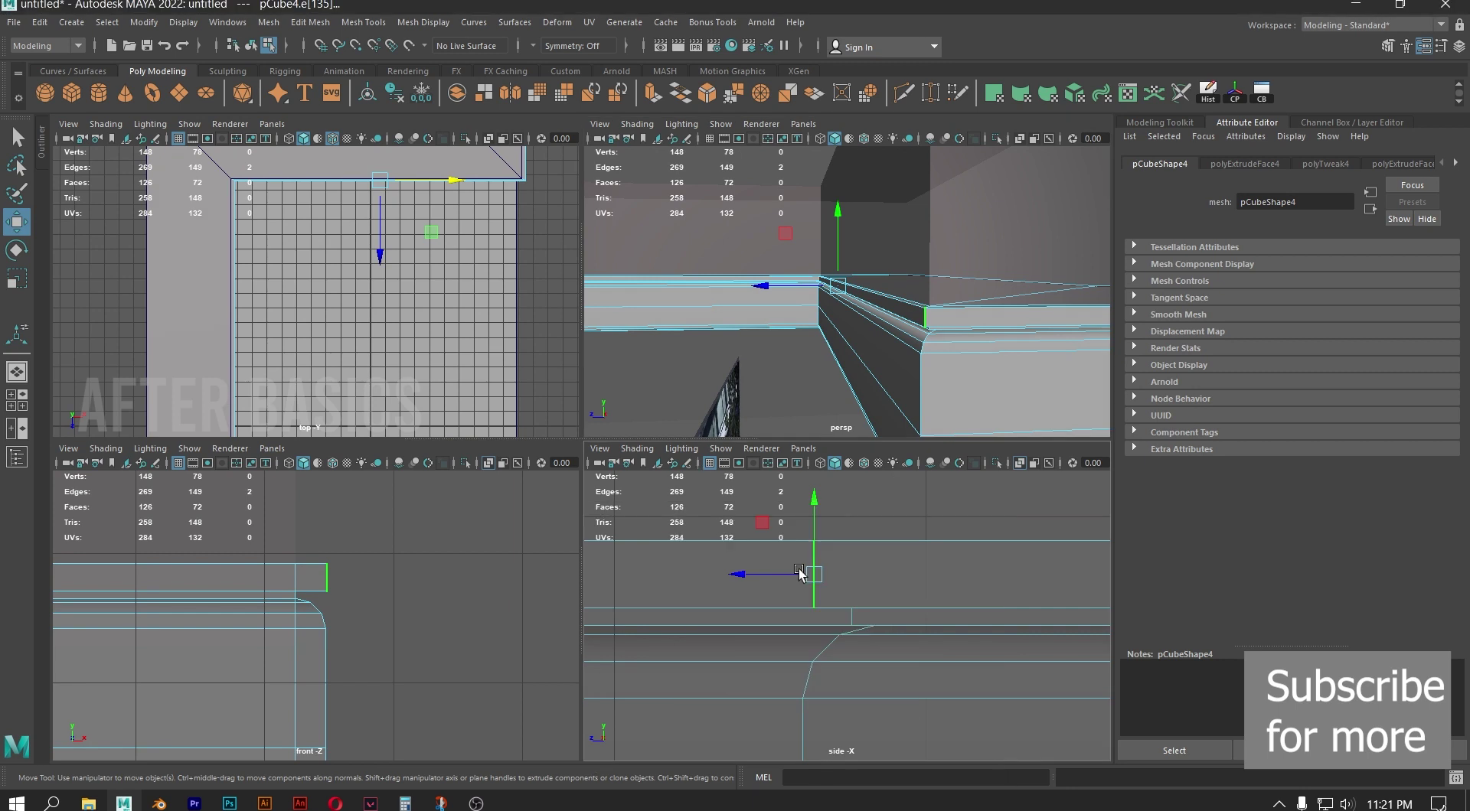
pyautogui.press('space')
pyautogui.click(16, 280)
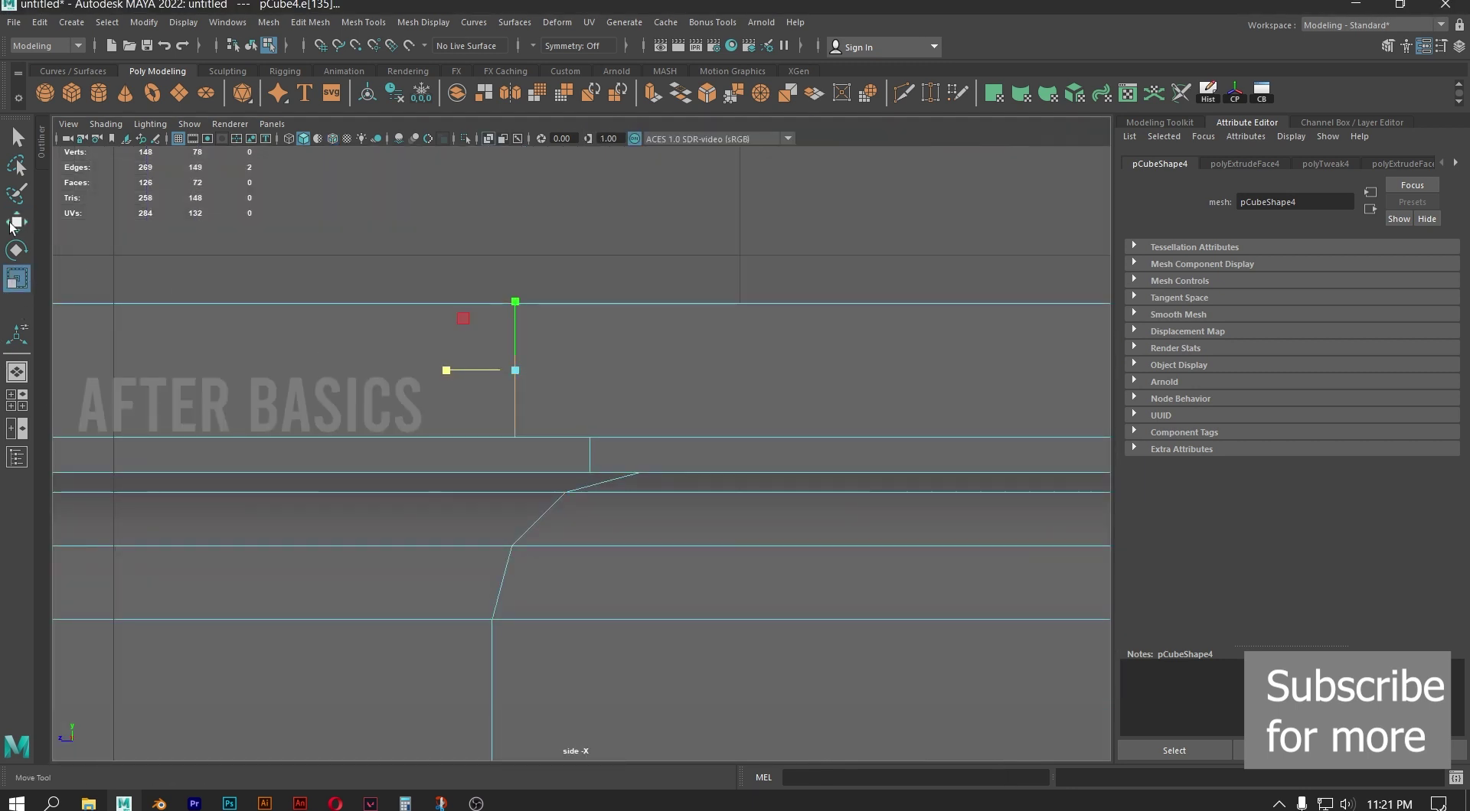
pyautogui.press('w')
pyautogui.moveTo(443, 370); pyautogui.dragTo(410, 370)
# Examine the lip around the band's corners in perspective and return the band to object mode
pyautogui.press('f')
pyautogui.press('space')
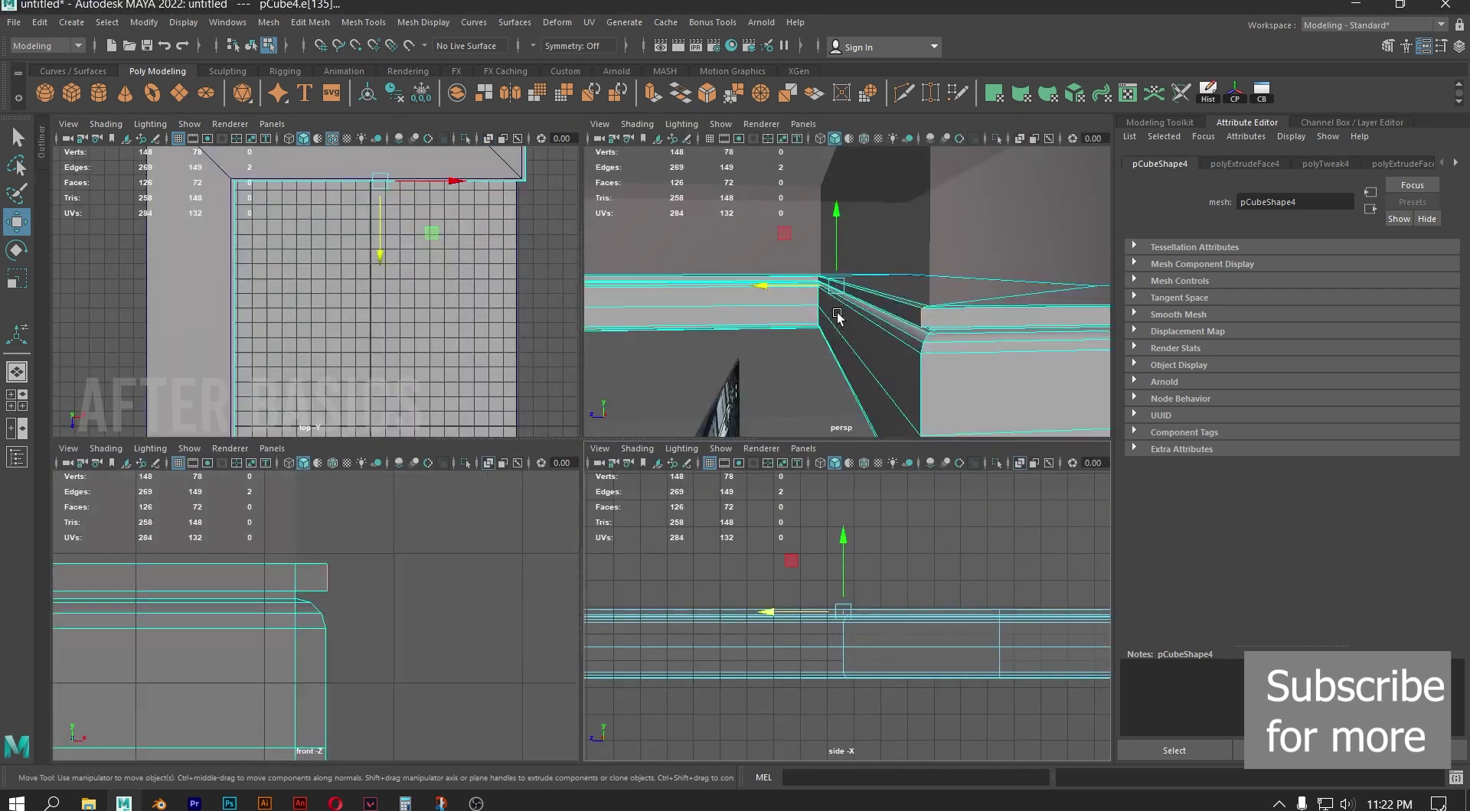
pyautogui.press('space')
pyautogui.keyDown('alt'); pyautogui.moveTo(742, 371); pyautogui.dragTo(649, 448); pyautogui.keyUp('alt')
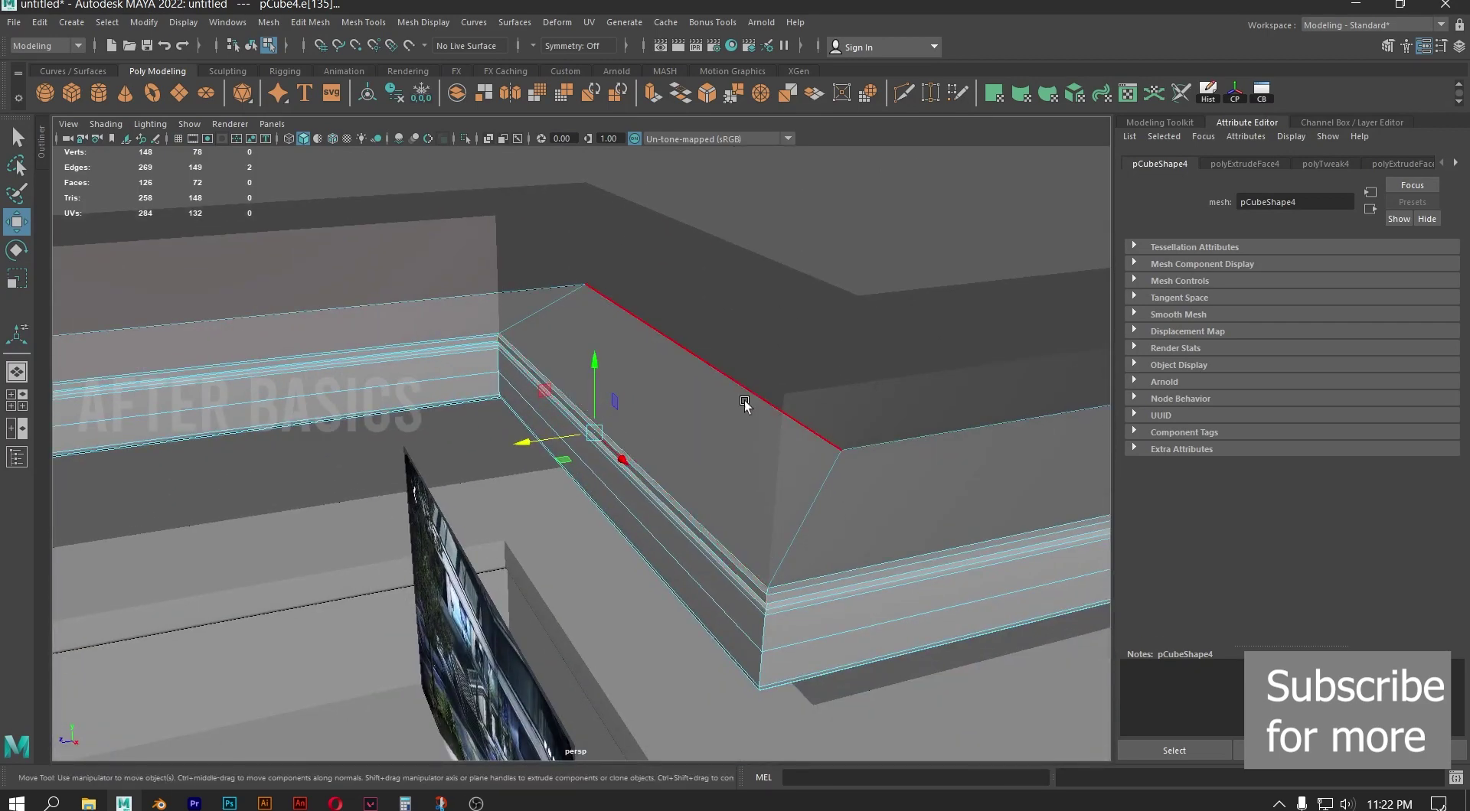
pyautogui.moveTo(674, 521)
pyautogui.keyDown('alt'); pyautogui.mouseDown()
pyautogui.moveTo(589, 498)
pyautogui.moveTo(673, 535)
pyautogui.moveTo(689, 521)
pyautogui.mouseUp(); pyautogui.keyUp('alt')
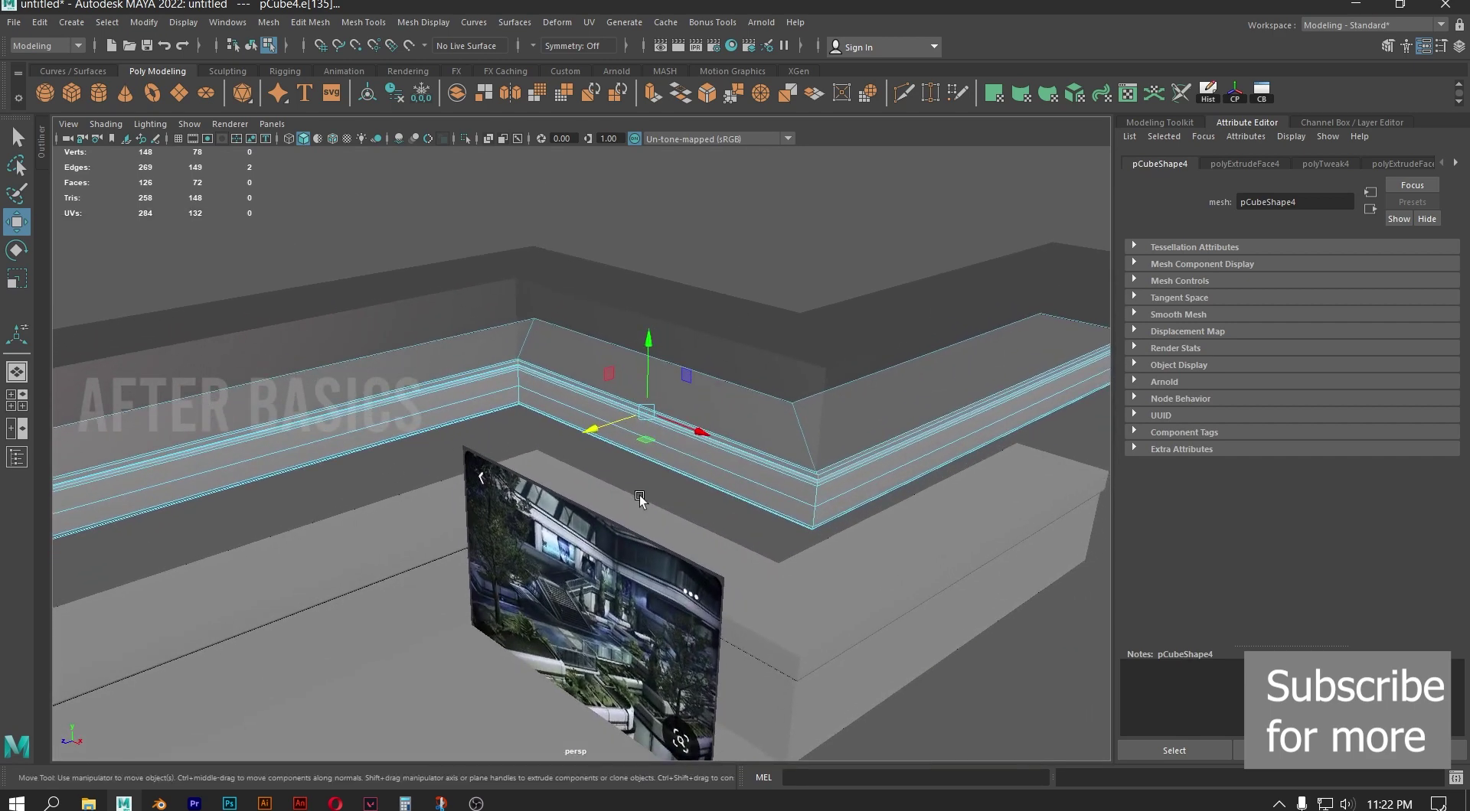
pyautogui.moveTo(597, 381); pyautogui.dragTo(599, 411, button='right')
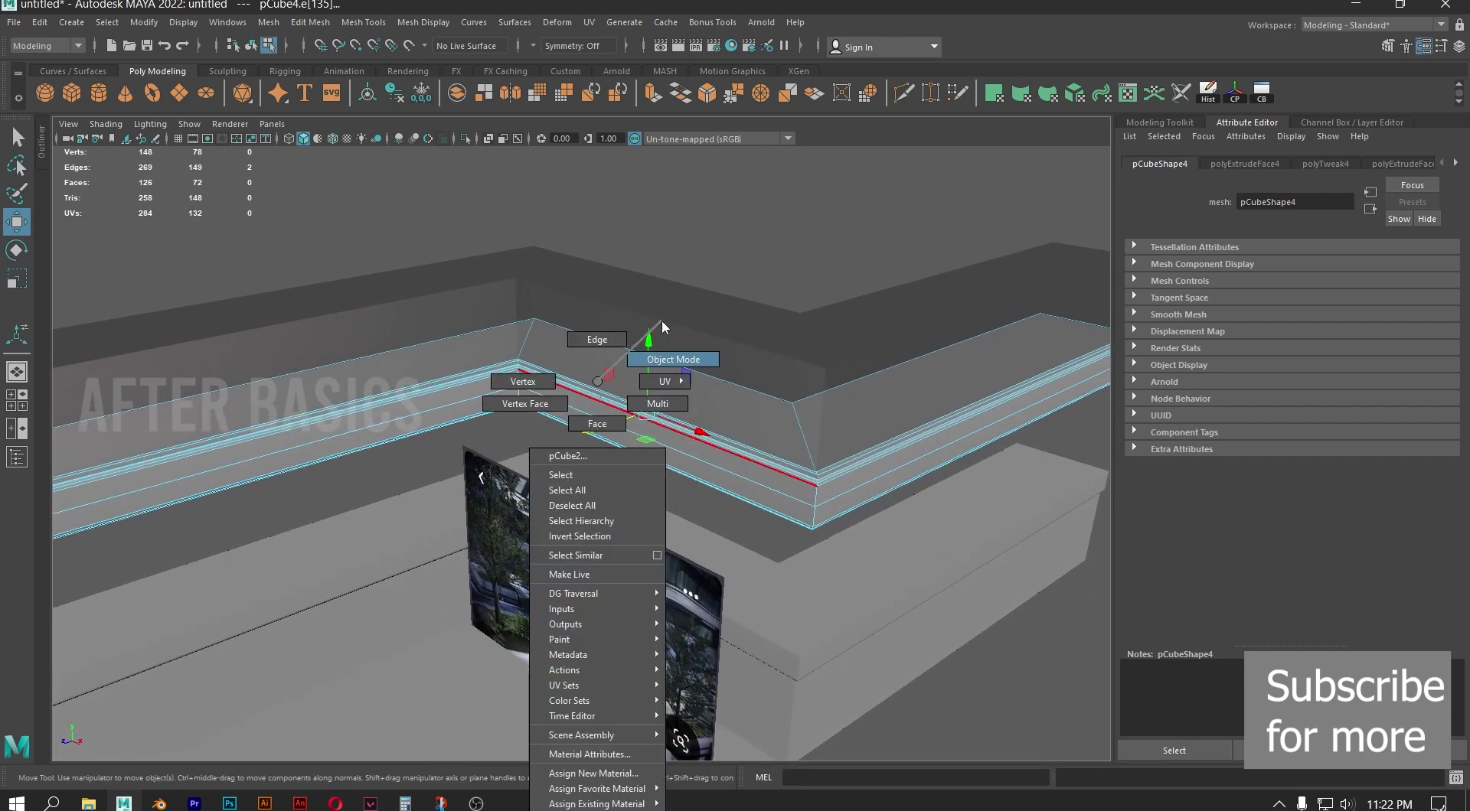
pyautogui.moveTo(664, 328); pyautogui.dragTo(663, 328, button='right')
pyautogui.keyDown('alt'); pyautogui.moveTo(748, 348); pyautogui.dragTo(533, 435); pyautogui.keyUp('alt')
pyautogui.keyDown('alt'); pyautogui.moveTo(533, 435); pyautogui.dragTo(532, 500, button='right'); pyautogui.keyUp('alt')
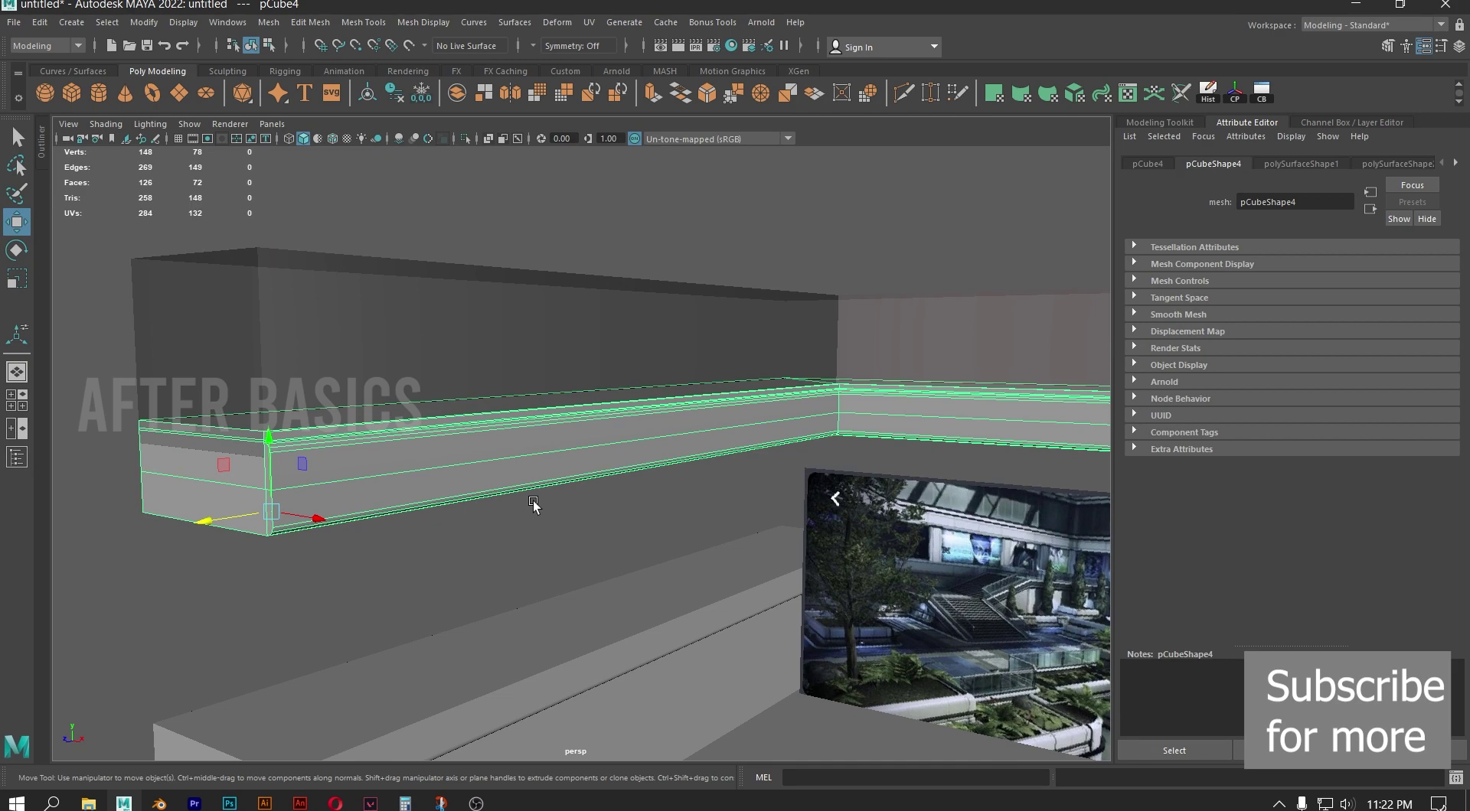
pyautogui.scroll(-4, 533, 500)
pyautogui.keyDown('alt'); pyautogui.moveTo(533, 500); pyautogui.dragTo(506, 514); pyautogui.keyUp('alt')
pyautogui.scroll(-2, 564, 470)
# Select the lower wall and arrange the workspace as side-by-side perspective and front views
pyautogui.click(507, 512)
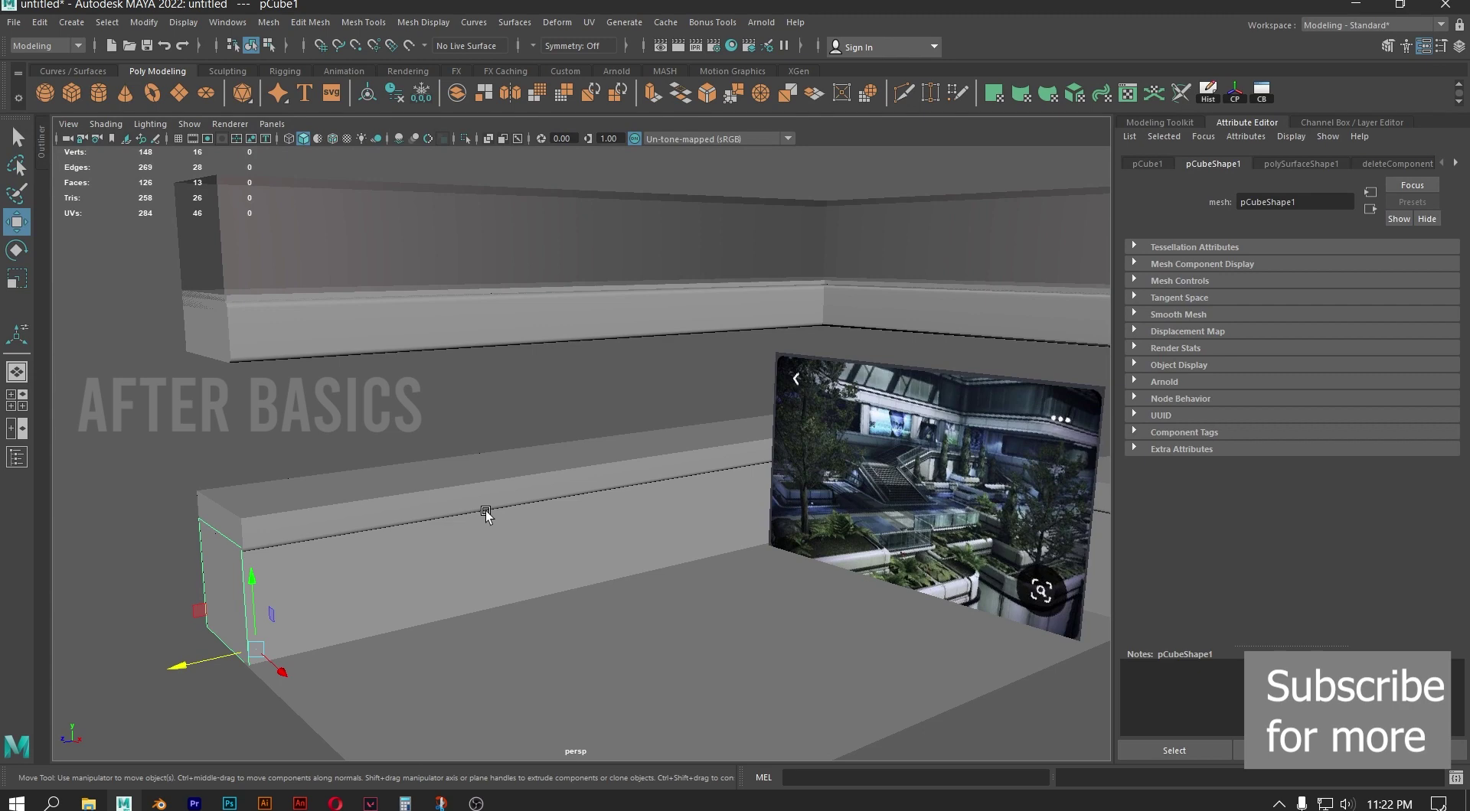
pyautogui.press('f')
pyautogui.press('space')
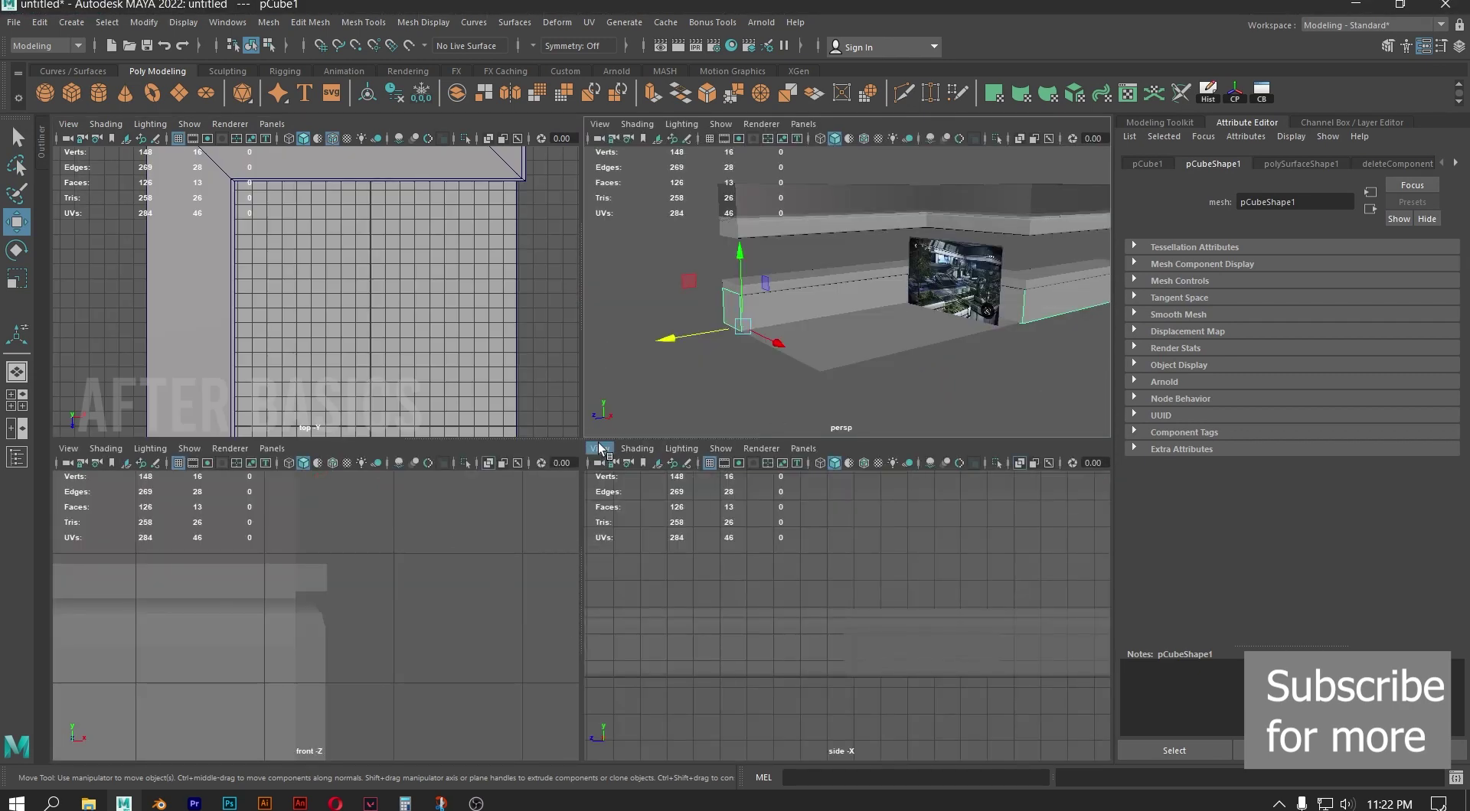
pyautogui.moveTo(605, 438); pyautogui.dragTo(605, 757)
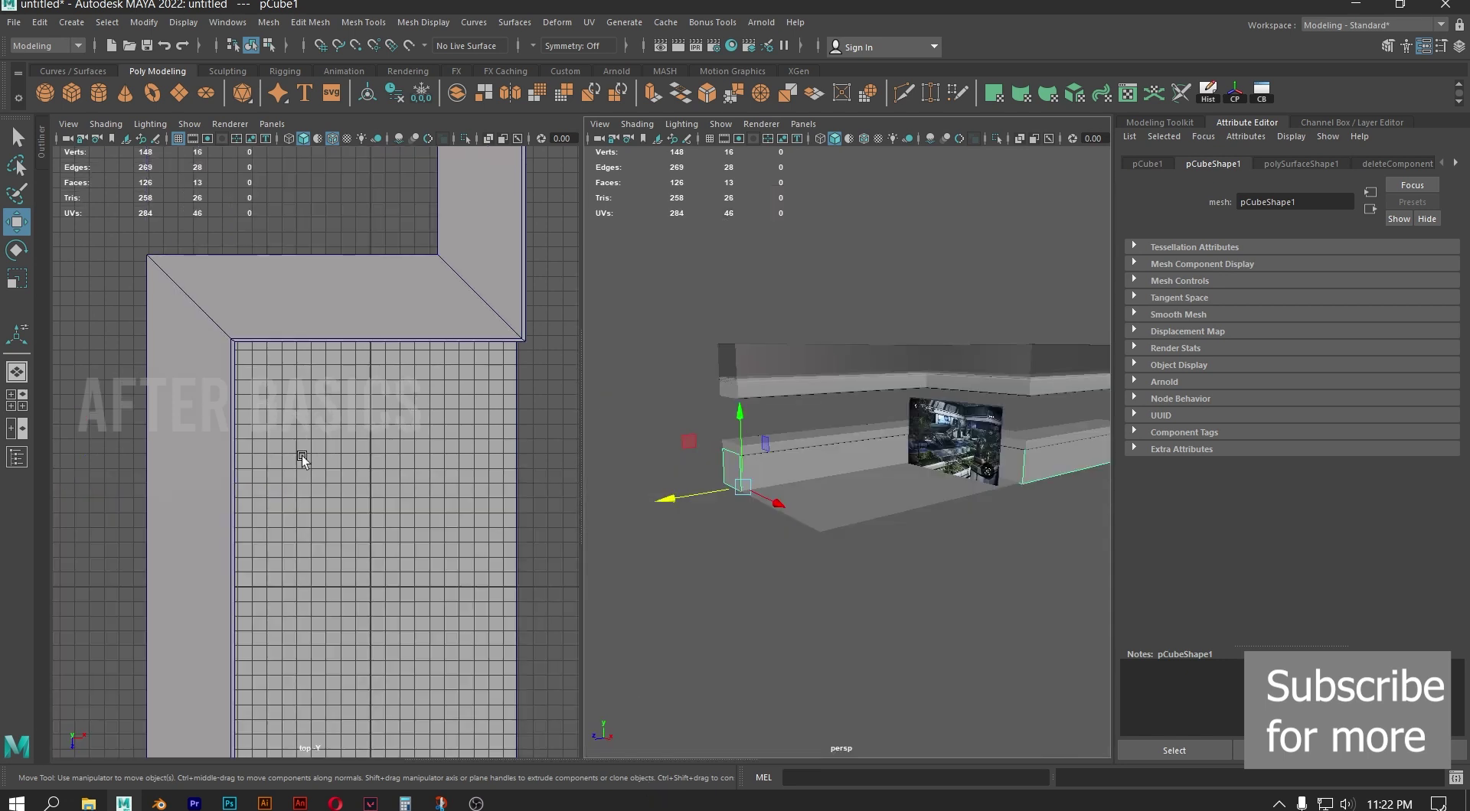
pyautogui.press('space')
pyautogui.moveTo(340, 536); pyautogui.dragTo(342, 496)
pyautogui.press('space')
pyautogui.moveTo(788, 527); pyautogui.dragTo(775, 573)
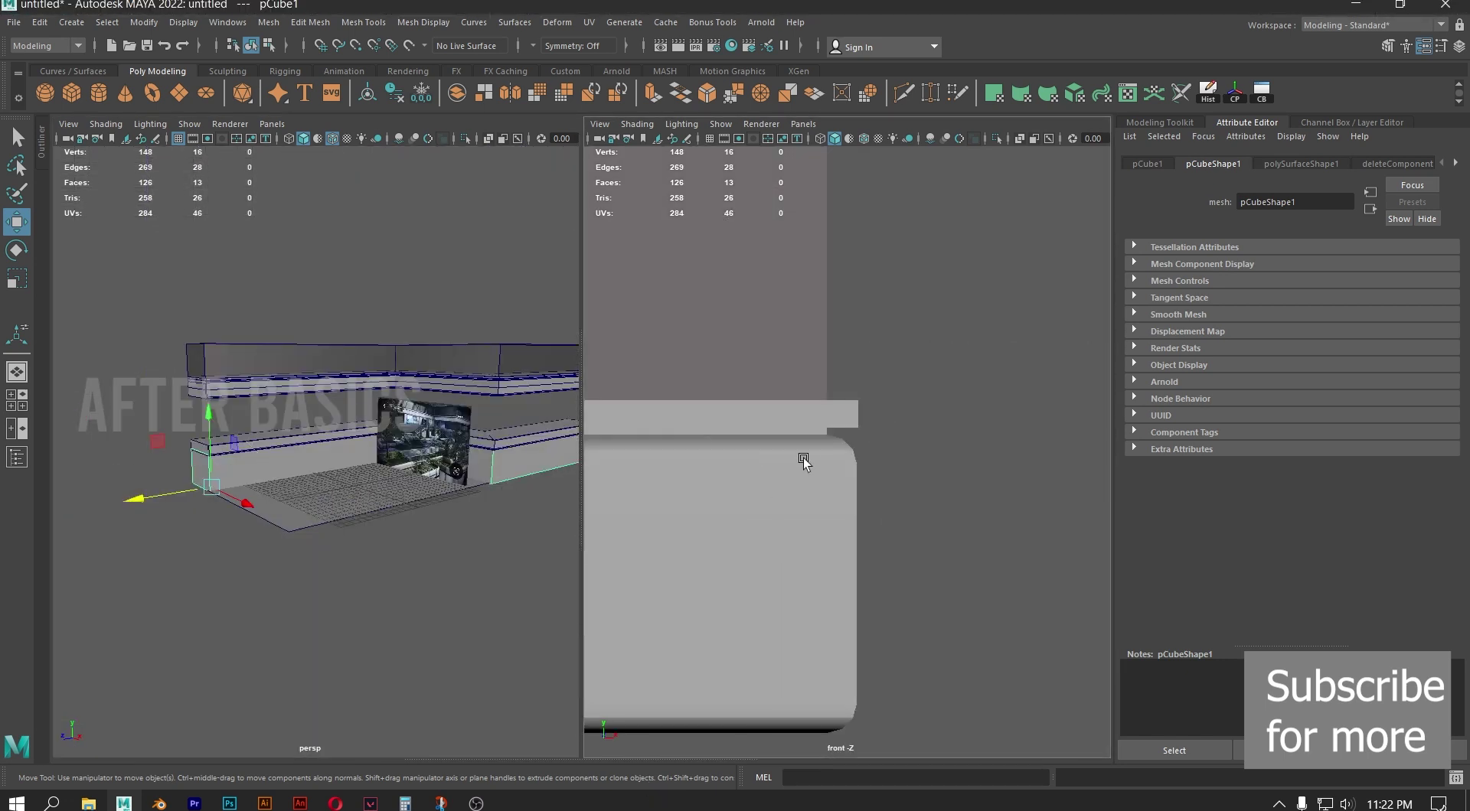
# Examine the reference image's upper wall and inner corner in the front view and compare them with the modelled walls
pyautogui.scroll(-10, 803, 461)
pyautogui.keyDown('alt'); pyautogui.moveTo(705, 464); pyautogui.dragTo(922, 409, button='middle'); pyautogui.keyUp('alt')
pyautogui.scroll(4, 796, 445)
pyautogui.keyDown('alt'); pyautogui.moveTo(976, 478); pyautogui.dragTo(832, 409, button='middle'); pyautogui.keyUp('alt')
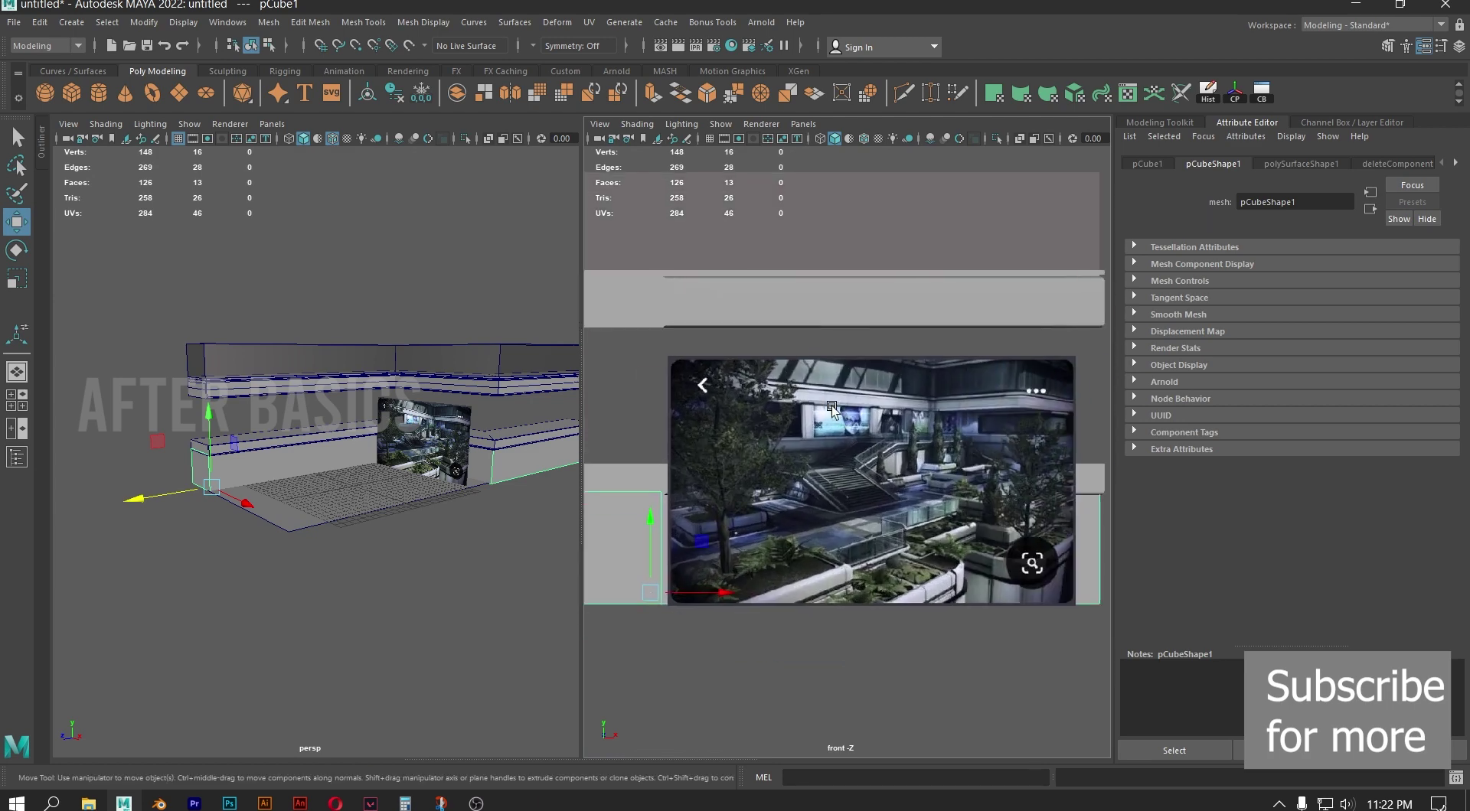
pyautogui.scroll(3, 850, 429)
pyautogui.scroll(3, 939, 392)
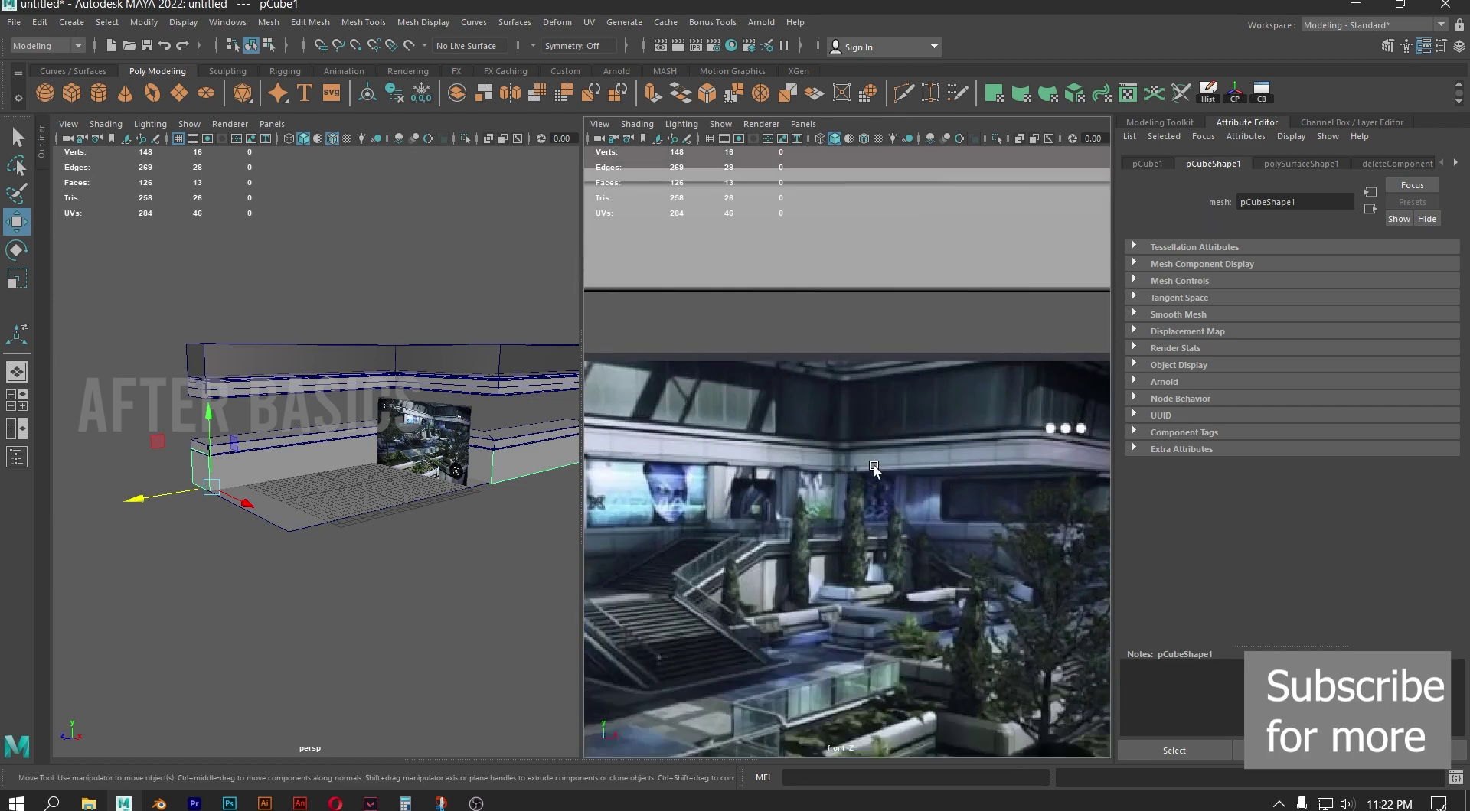
pyautogui.scroll(6, 338, 398)
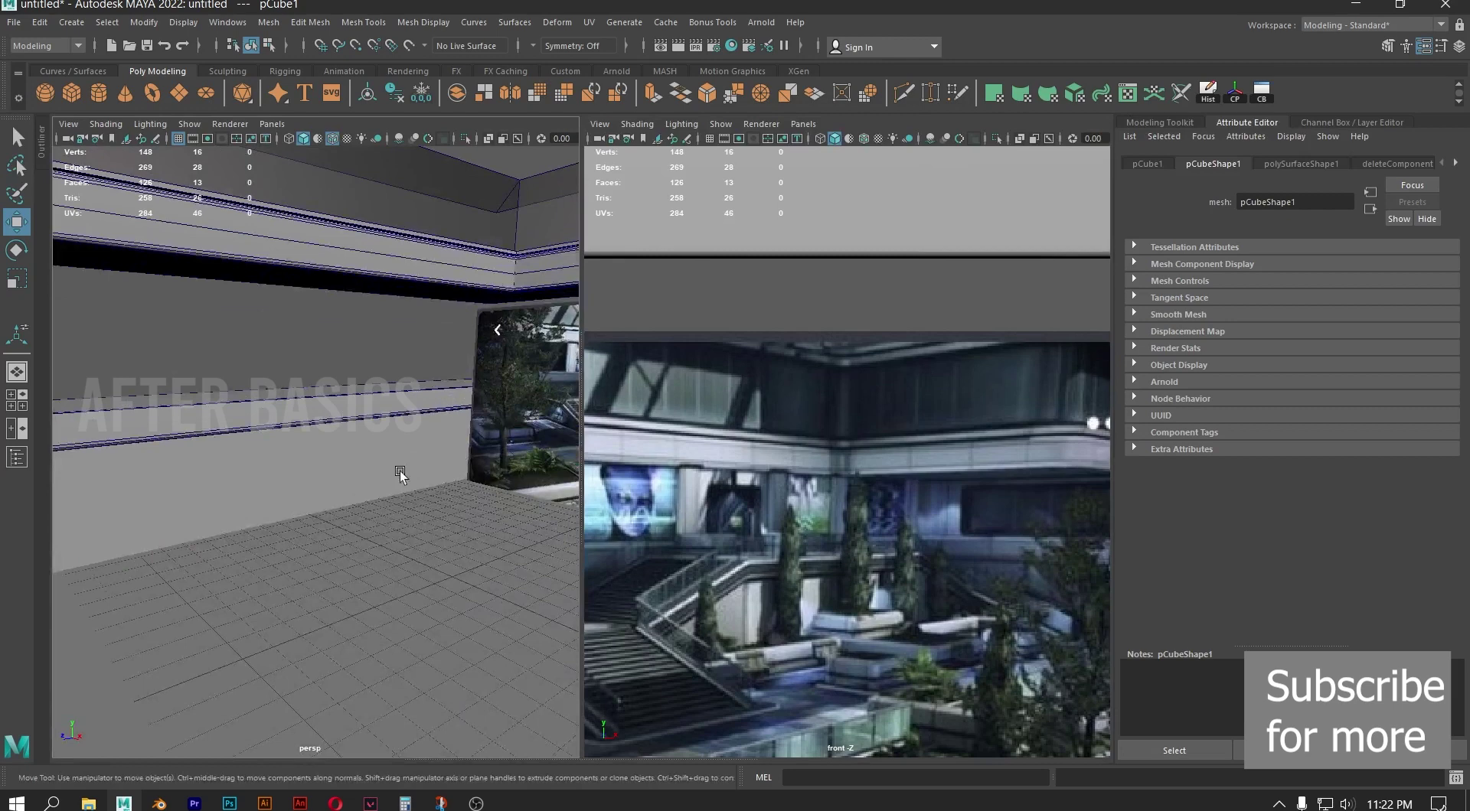
pyautogui.keyDown('alt'); pyautogui.moveTo(400, 471); pyautogui.dragTo(532, 549, button='middle'); pyautogui.keyUp('alt')
pyautogui.scroll(-2, 531, 546)
pyautogui.keyDown('alt'); pyautogui.moveTo(457, 493); pyautogui.dragTo(869, 471, button='right'); pyautogui.keyUp('alt')
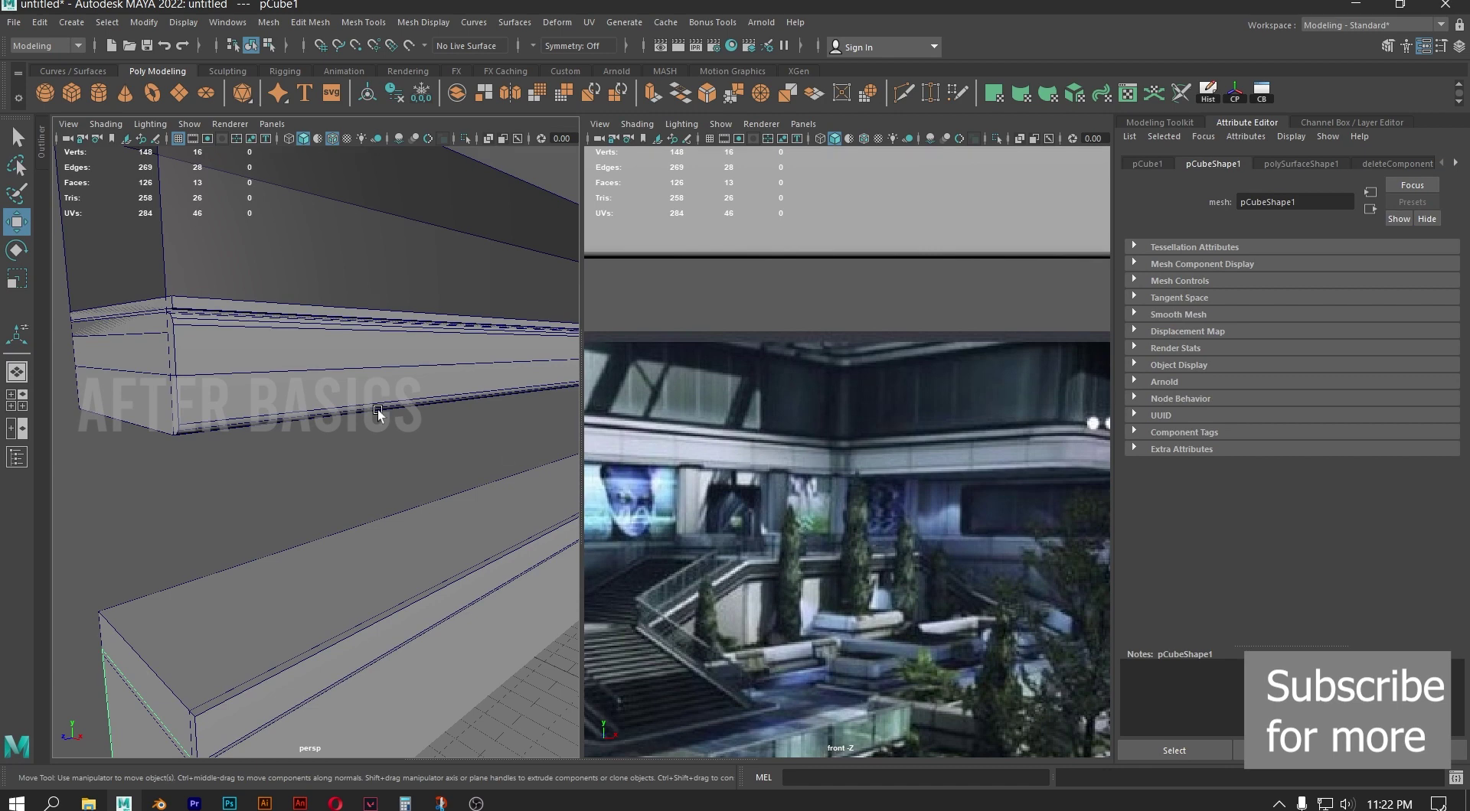
pyautogui.keyDown('alt'); pyautogui.moveTo(475, 275); pyautogui.dragTo(570, 419); pyautogui.keyUp('alt')
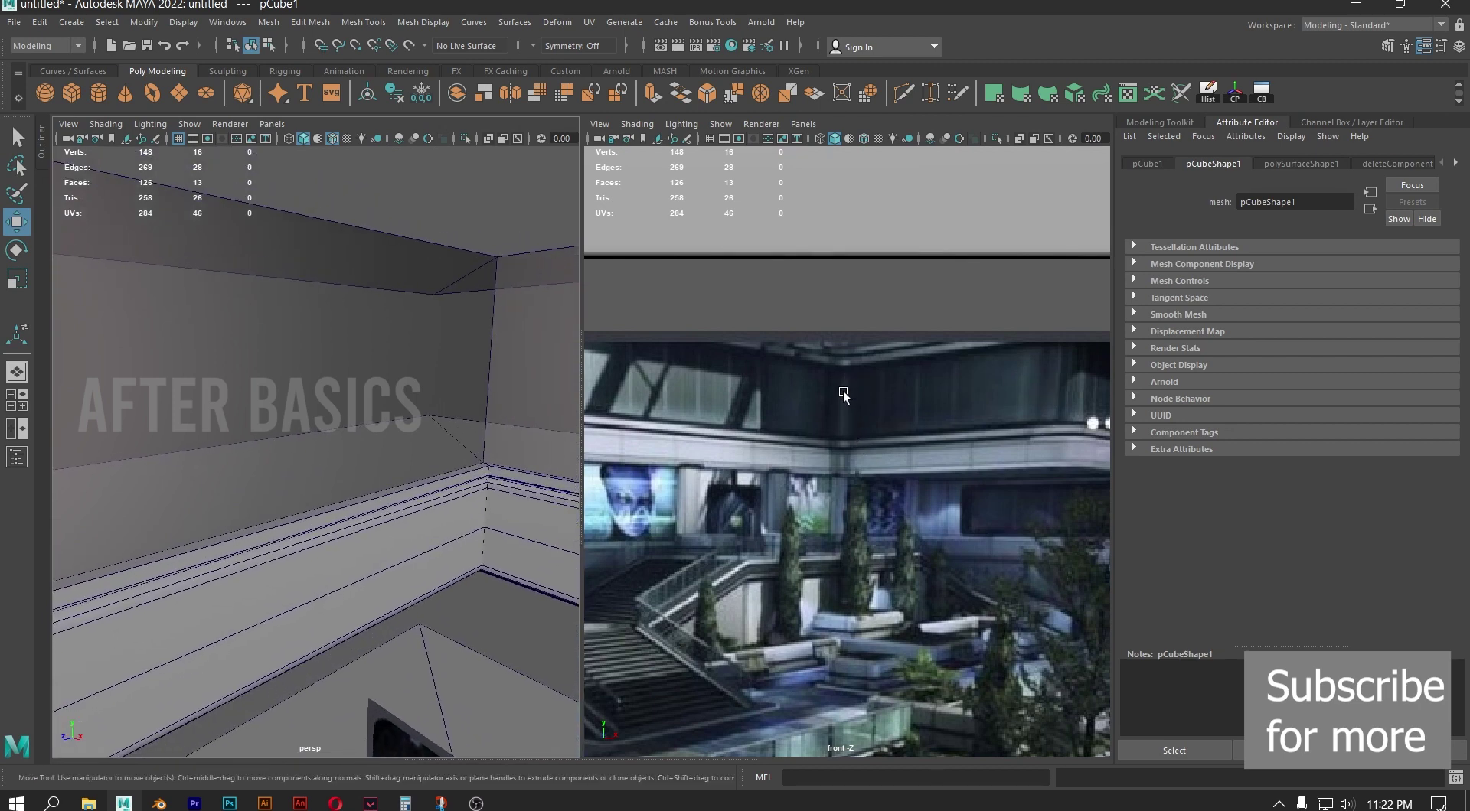
pyautogui.keyDown('alt'); pyautogui.moveTo(541, 400); pyautogui.dragTo(469, 526); pyautogui.keyUp('alt')
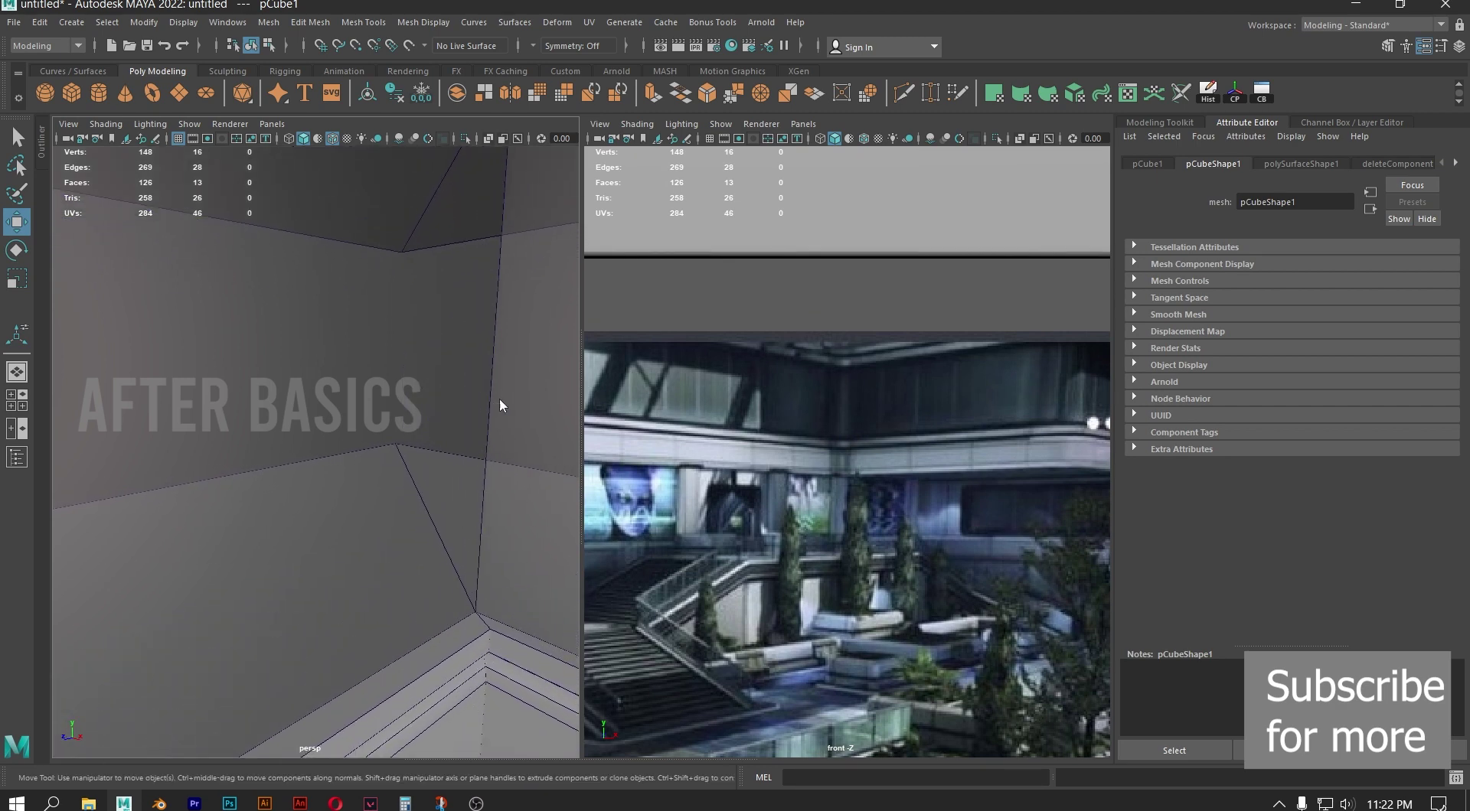
# Try to bevel the upper wall's vertical inner corner edge with a fraction of 0.1 and 4 segments
pyautogui.click(493, 313)
pyautogui.keyDown('alt'); pyautogui.moveTo(494, 314); pyautogui.dragTo(524, 373); pyautogui.keyUp('alt')
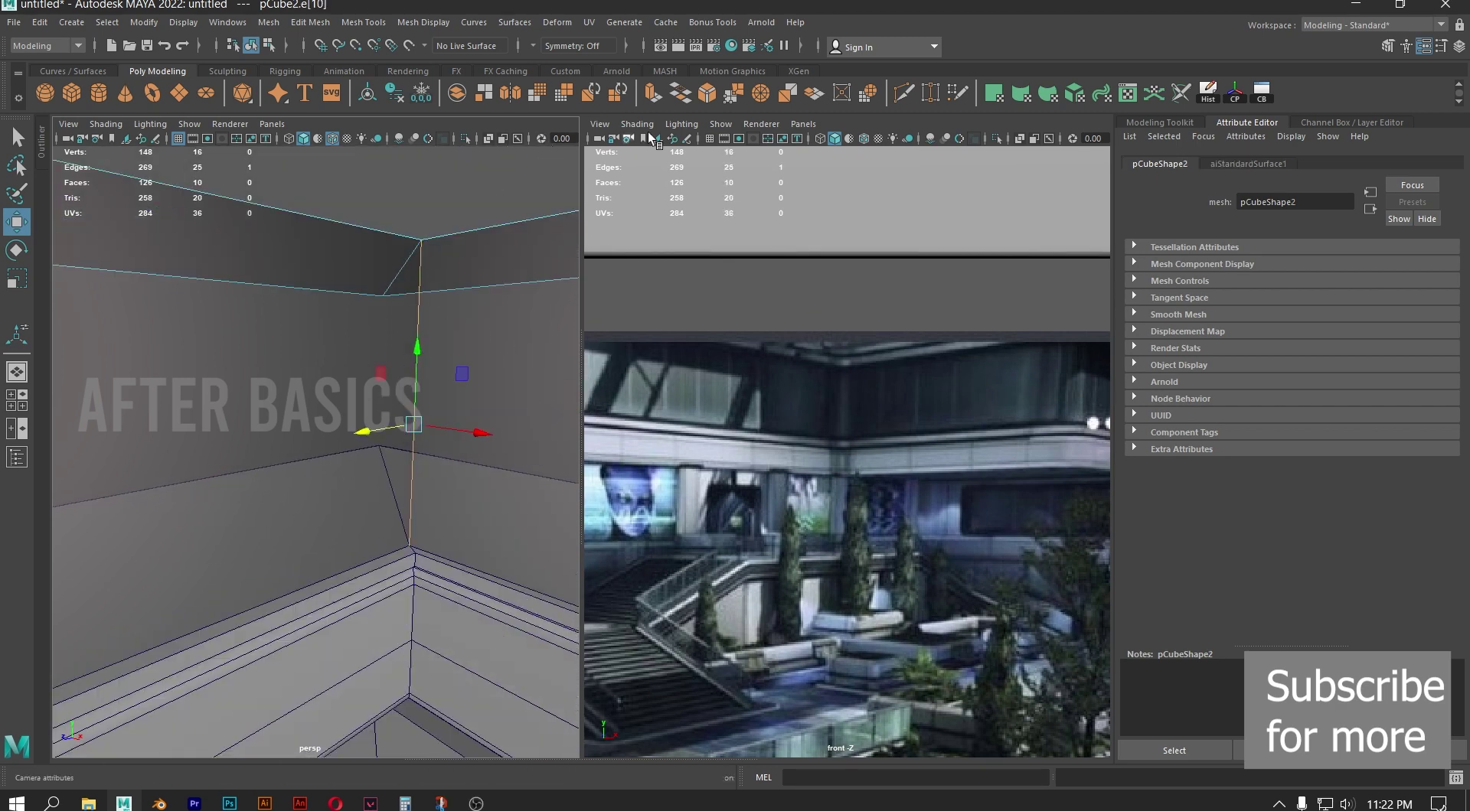
pyautogui.click(709, 95)
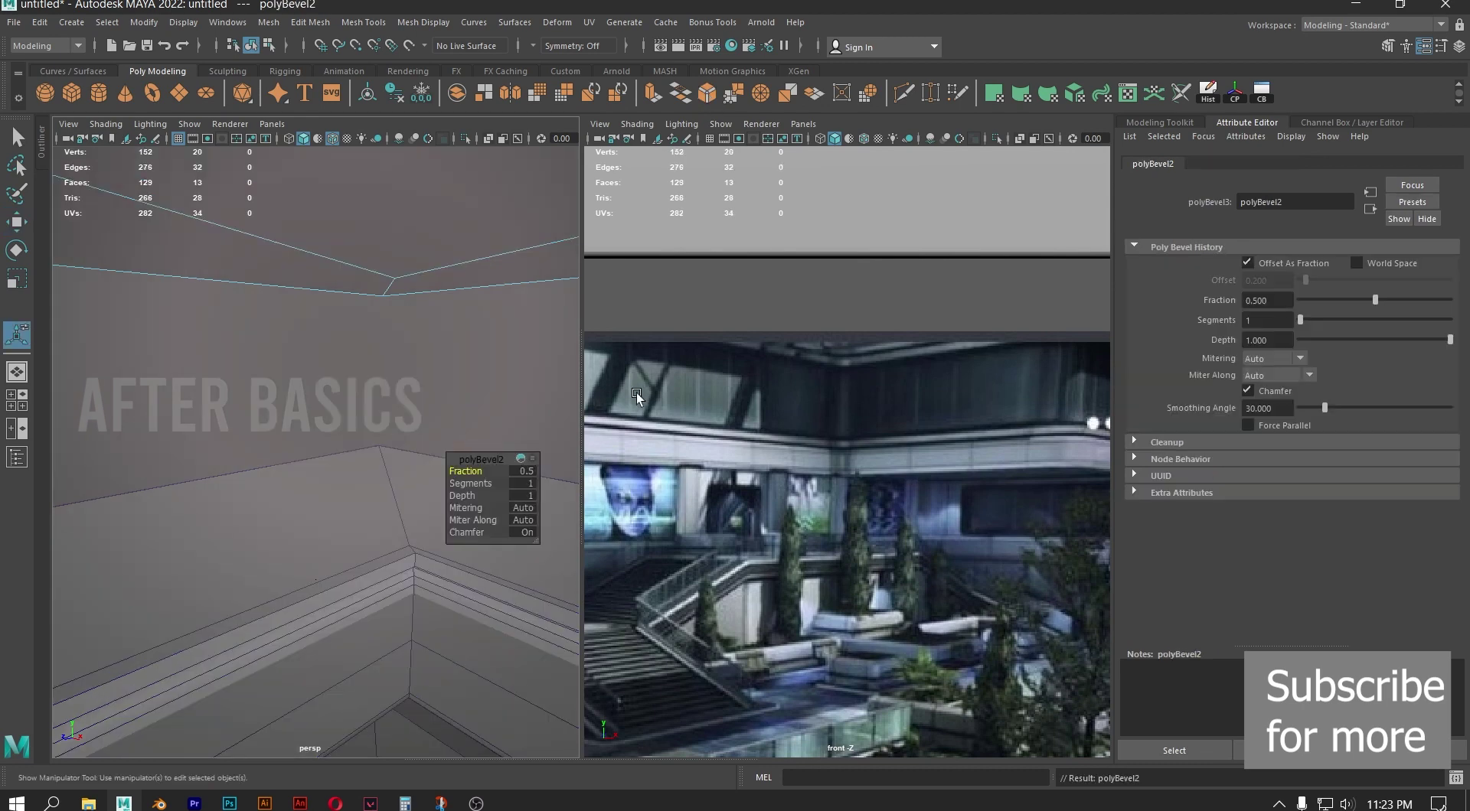
pyautogui.moveTo(473, 474)
pyautogui.mouseDown()
pyautogui.moveTo(460, 474)
pyautogui.moveTo(483, 484)
pyautogui.mouseUp()
pyautogui.keyDown('alt'); pyautogui.moveTo(457, 437); pyautogui.dragTo(456, 379); pyautogui.keyUp('alt')
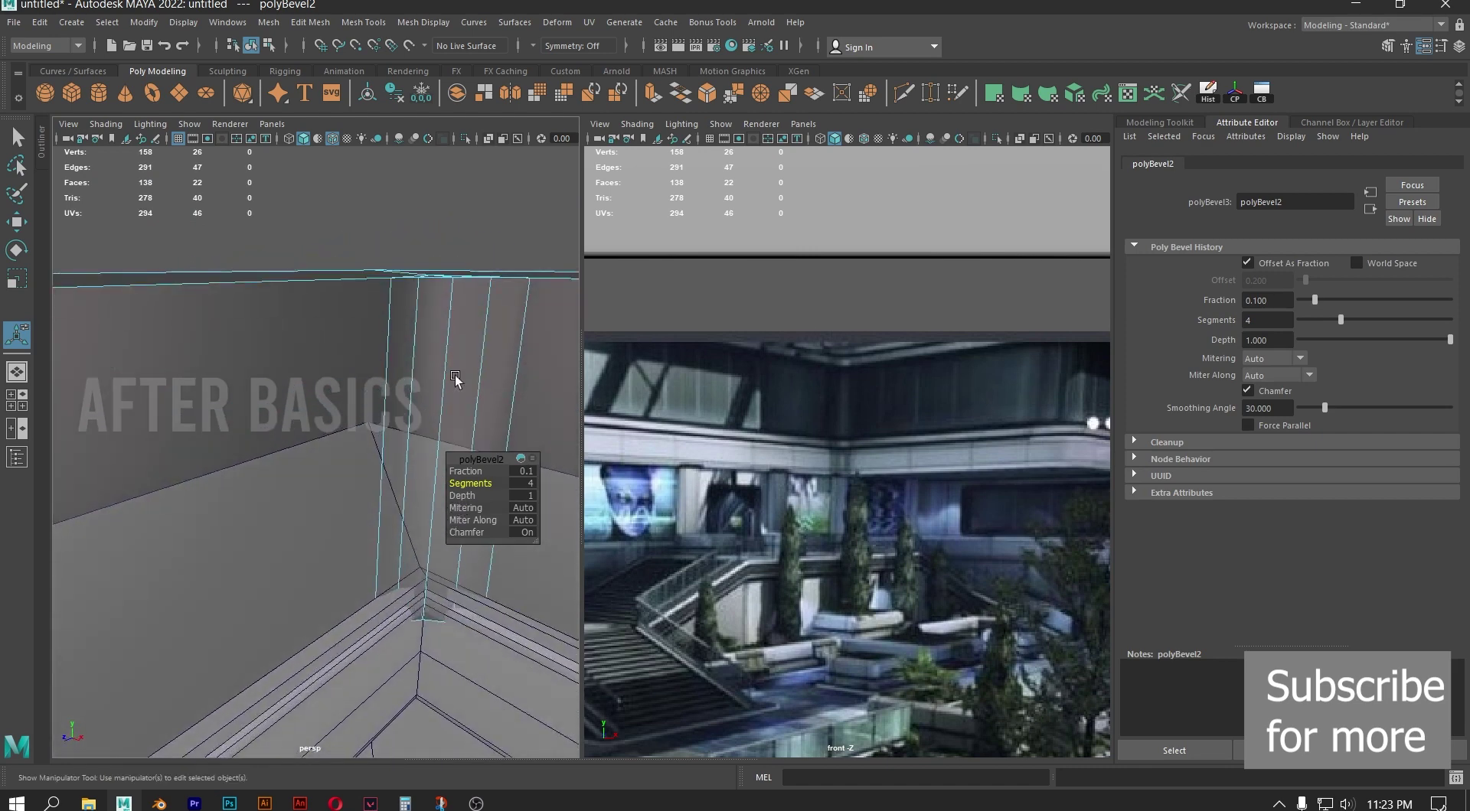
pyautogui.hotkey('ctrl', 'z')
pyautogui.moveTo(438, 314); pyautogui.dragTo(414, 259, button='right')
pyautogui.click(415, 258)
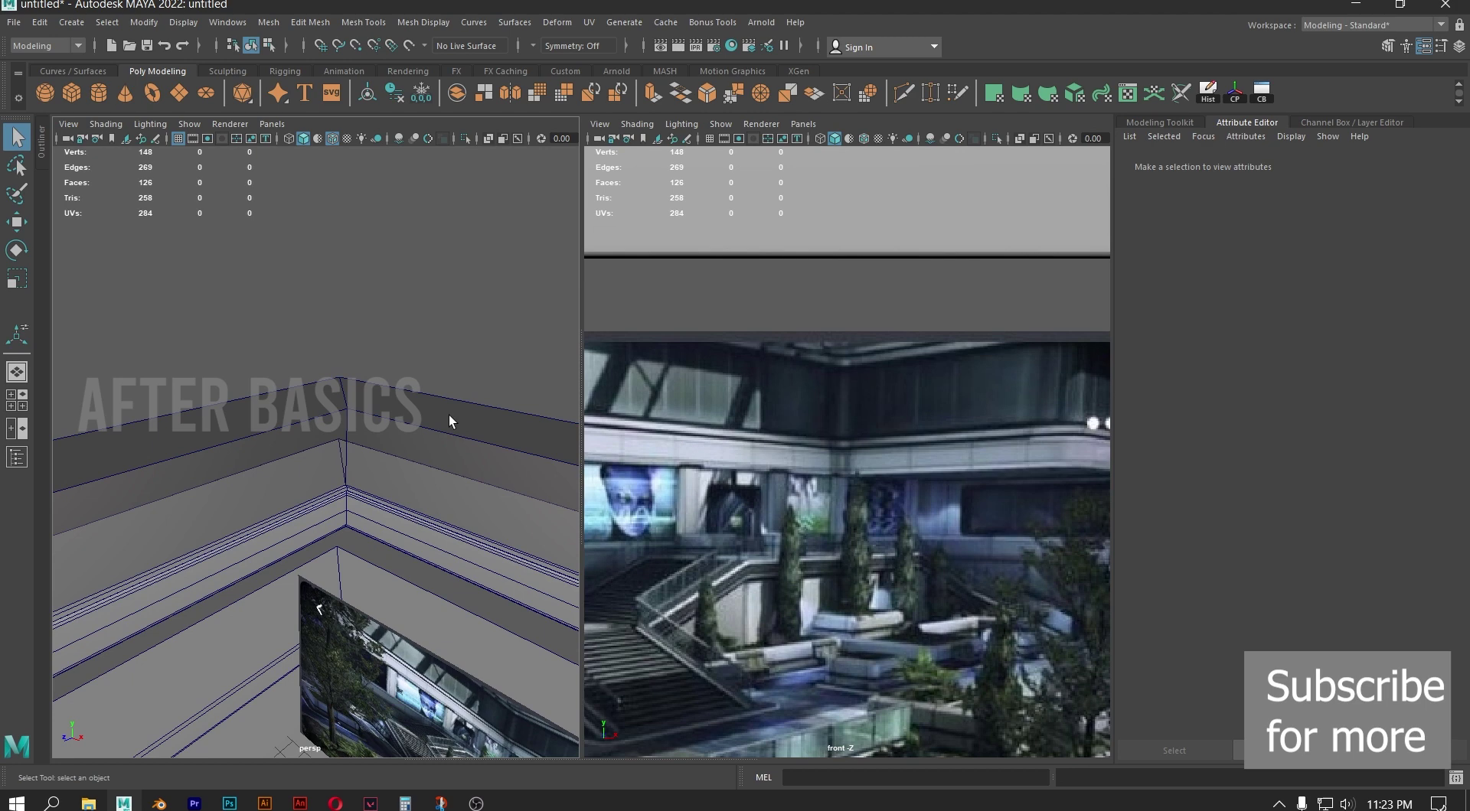
# Select the ledge on top of the lower wall and duplicate it
pyautogui.keyDown('alt'); pyautogui.moveTo(448, 415); pyautogui.dragTo(329, 496, button='right'); pyautogui.keyUp('alt')
pyautogui.keyDown('alt'); pyautogui.moveTo(329, 474); pyautogui.dragTo(372, 498); pyautogui.keyUp('alt')
pyautogui.keyDown('alt'); pyautogui.moveTo(239, 476); pyautogui.dragTo(370, 447, button='middle'); pyautogui.keyUp('alt')
pyautogui.keyDown('alt'); pyautogui.moveTo(371, 447); pyautogui.dragTo(381, 467, button='right'); pyautogui.keyUp('alt')
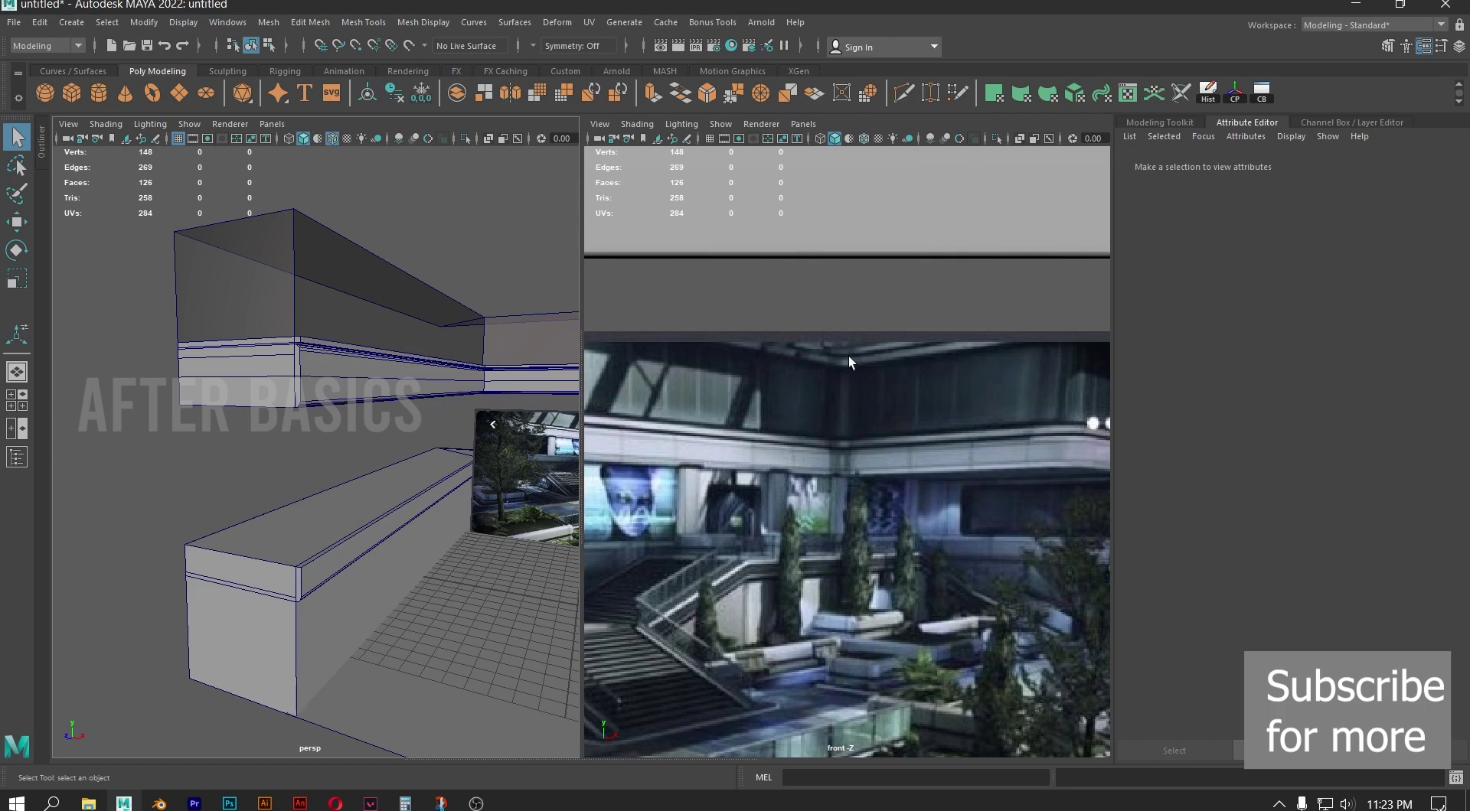
pyautogui.click(385, 538)
pyautogui.keyDown('alt'); pyautogui.moveTo(502, 453); pyautogui.dragTo(423, 476, button='middle'); pyautogui.keyUp('alt')
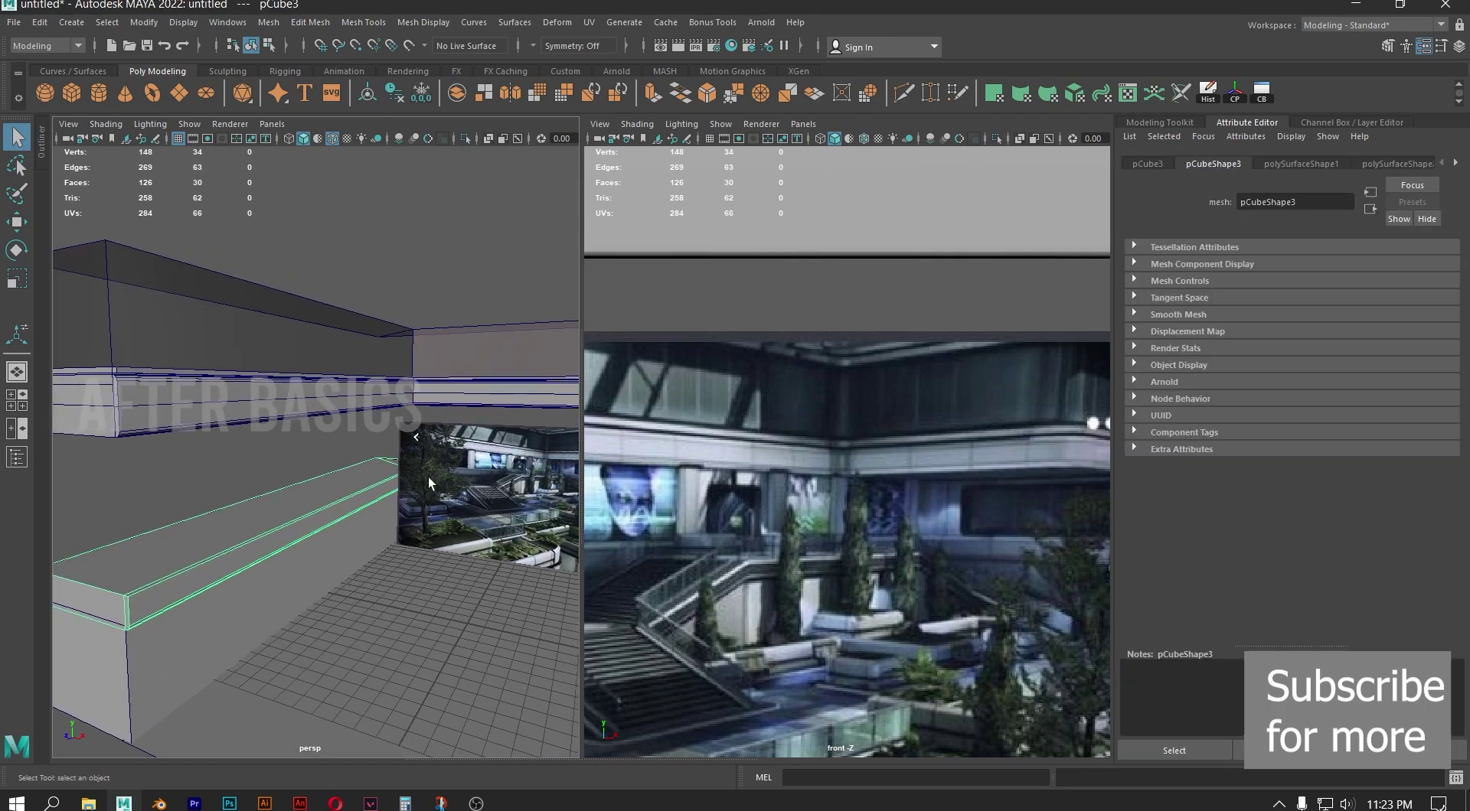
pyautogui.scroll(-5, 426, 476)
pyautogui.keyDown('alt'); pyautogui.moveTo(427, 478); pyautogui.dragTo(401, 487); pyautogui.keyUp('alt')
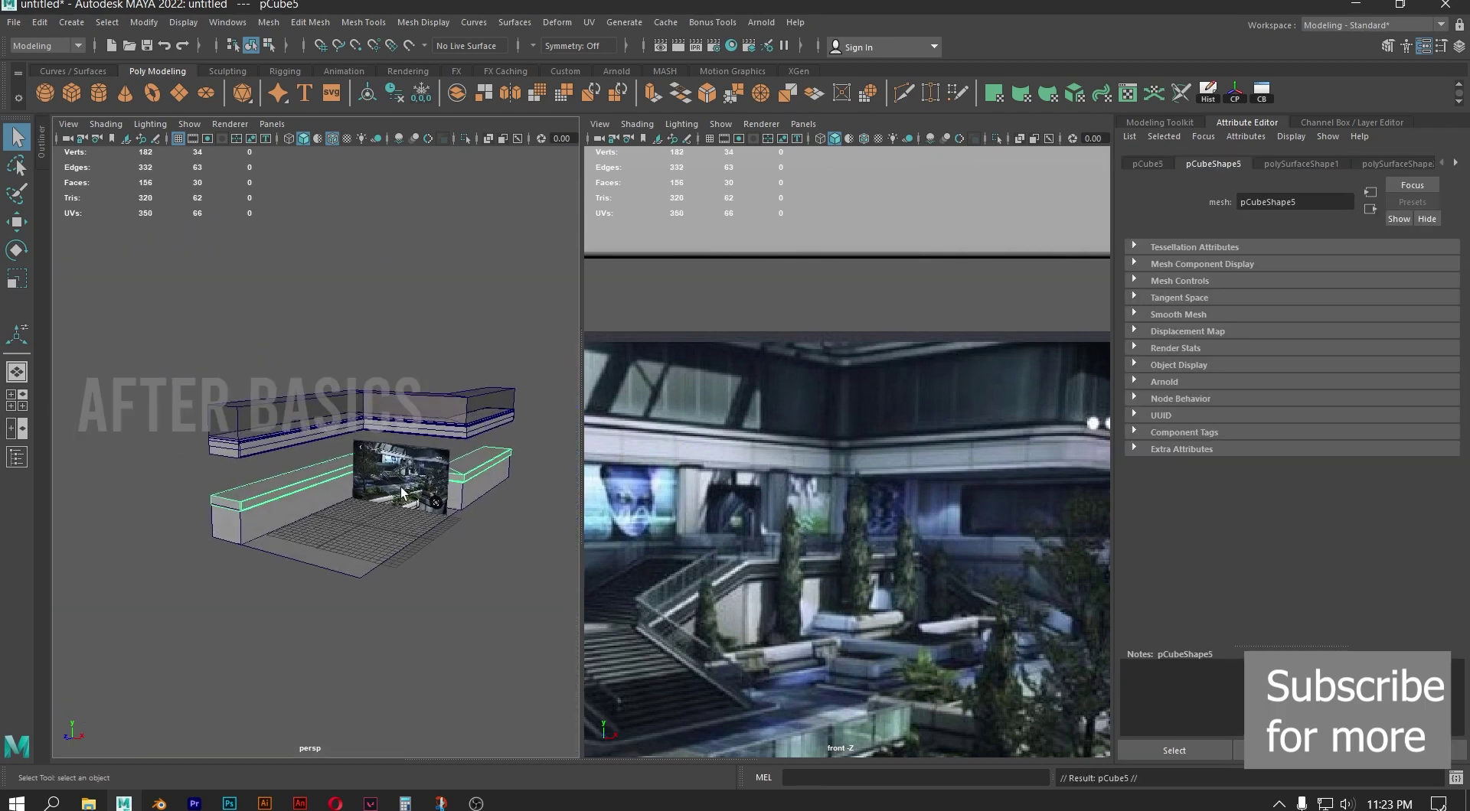
# Raise the duplicated ledge along Y so it caps the top of the upper wall
pyautogui.press('w')
pyautogui.moveTo(238, 438); pyautogui.dragTo(355, 420)
pyautogui.keyDown('alt'); pyautogui.moveTo(355, 420); pyautogui.dragTo(467, 484, button='right'); pyautogui.keyUp('alt')
pyautogui.press('space')
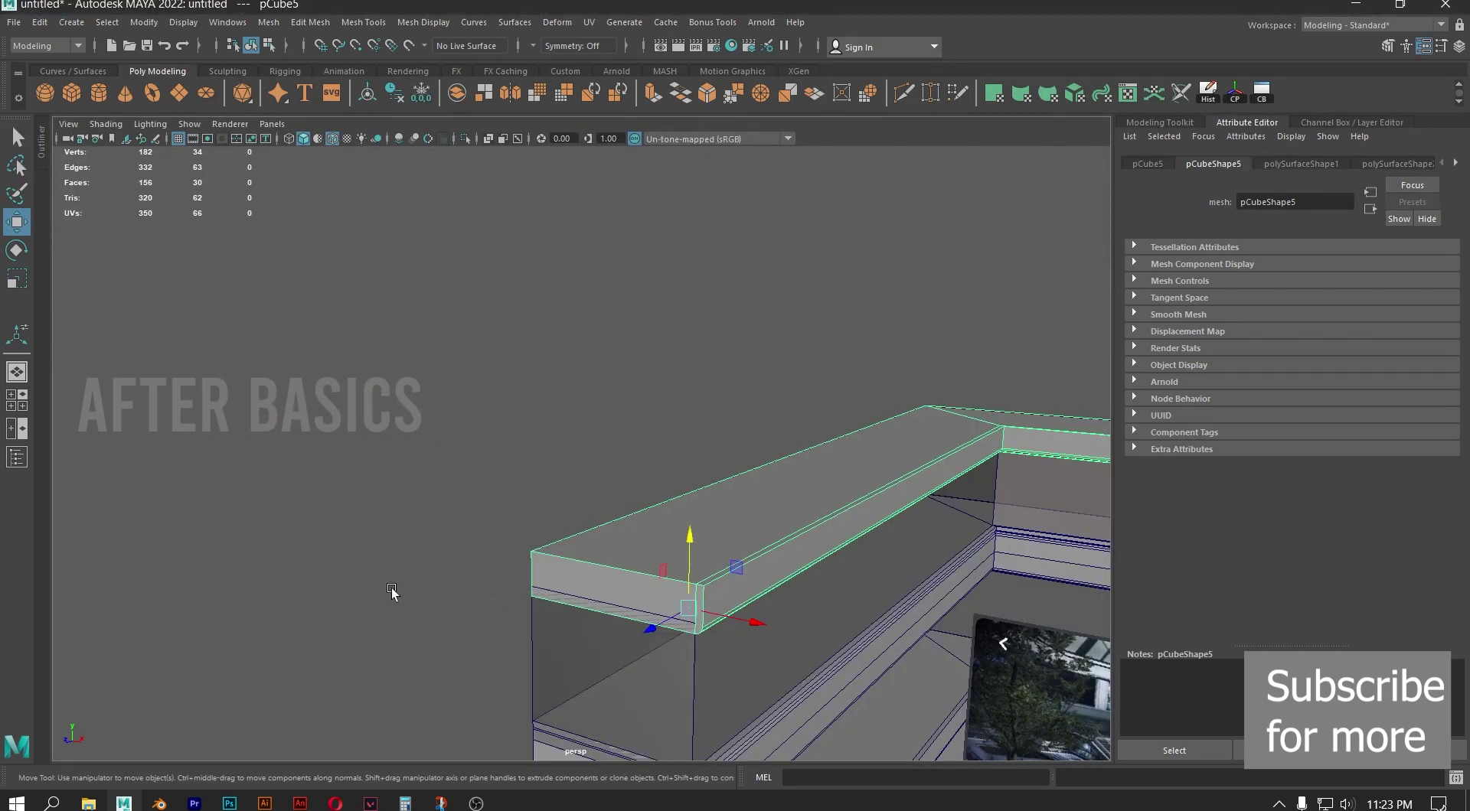
pyautogui.press('space')
pyautogui.keyDown('alt'); pyautogui.moveTo(362, 559); pyautogui.dragTo(392, 517, button='right'); pyautogui.keyUp('alt')
pyautogui.moveTo(395, 448); pyautogui.dragTo(391, 436)
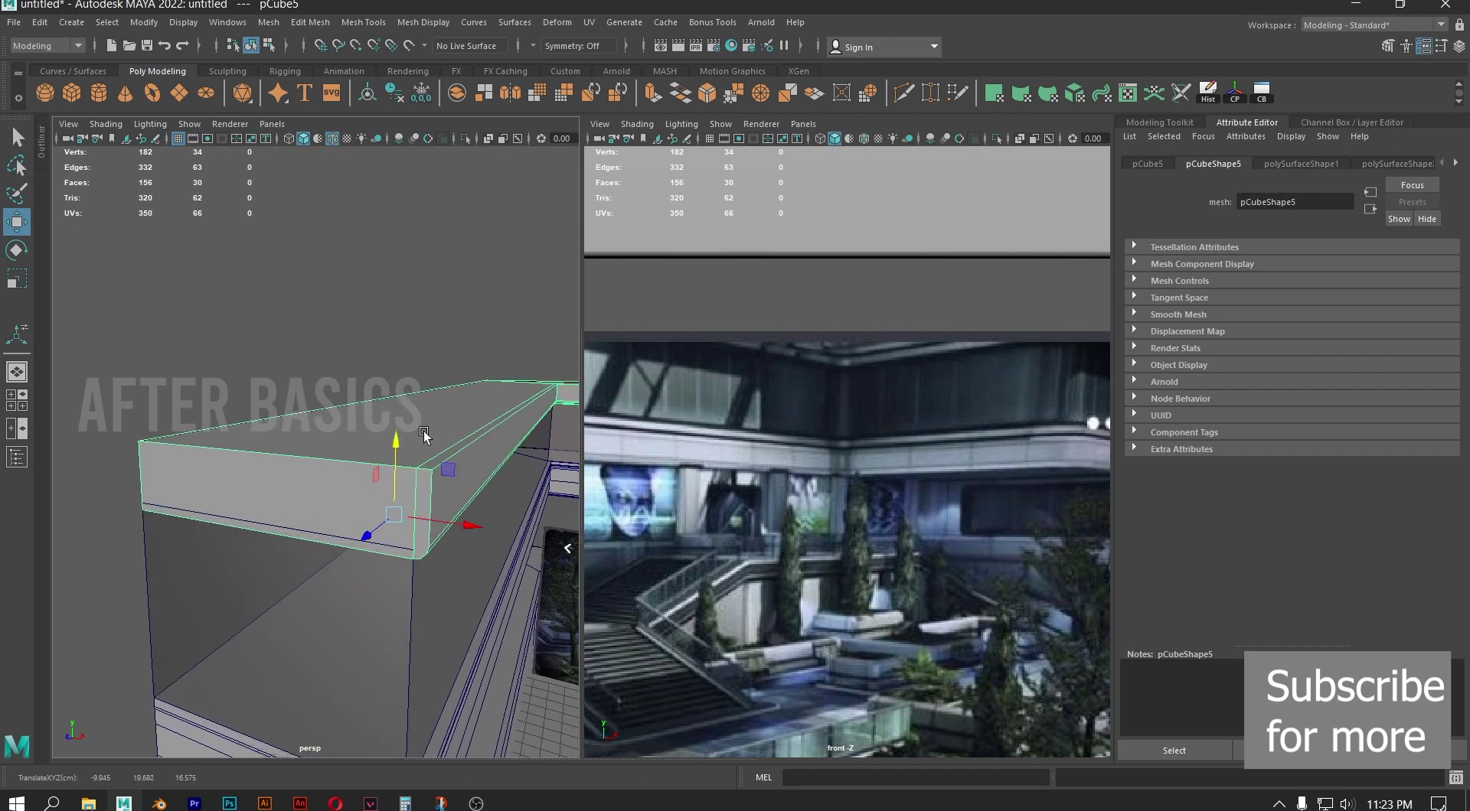
pyautogui.moveTo(390, 435); pyautogui.dragTo(430, 445)
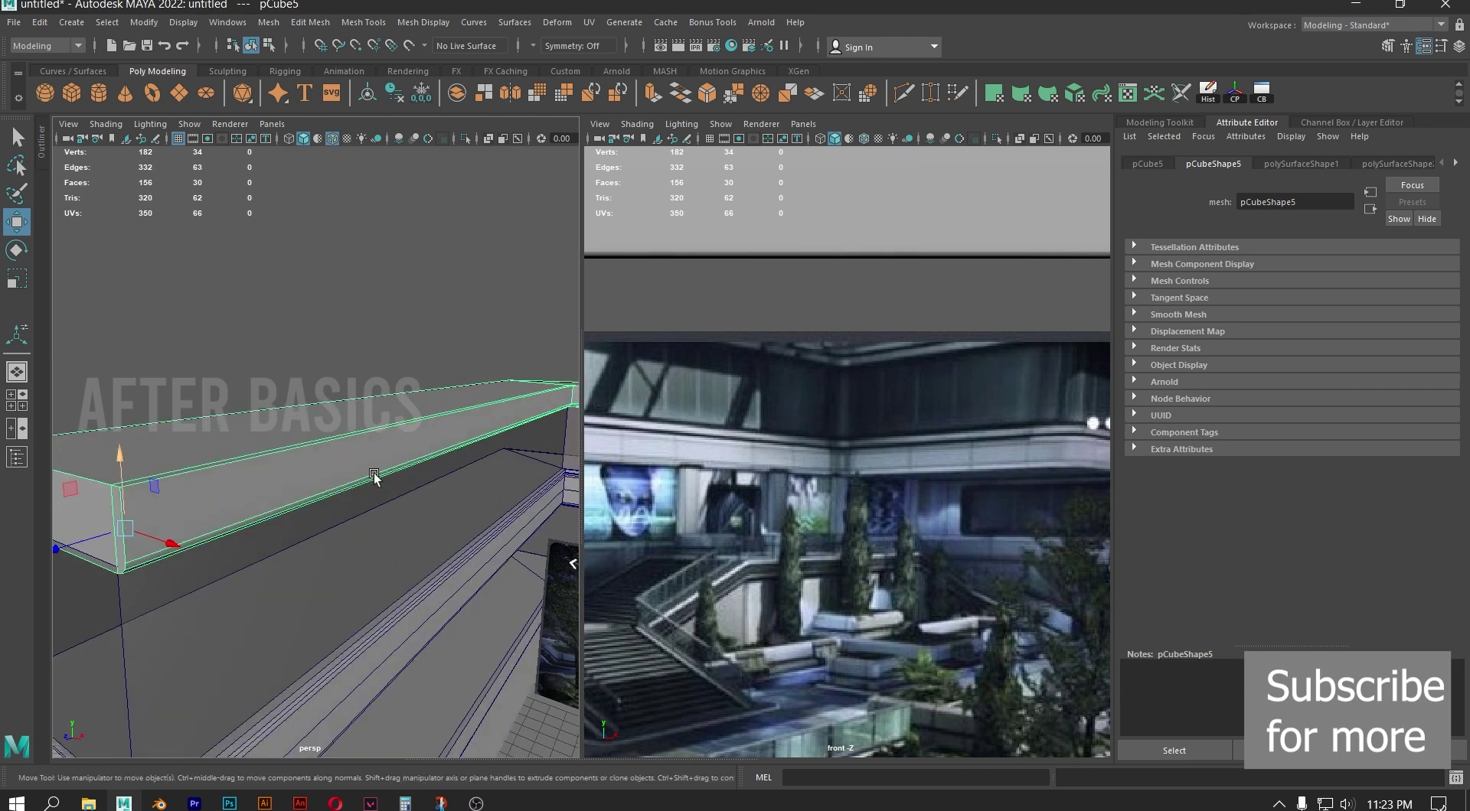
# Examine the capped walls in perspective and study the pillars between the screens in the reference image
pyautogui.scroll(-6, 332, 491)
pyautogui.keyDown('alt'); pyautogui.moveTo(332, 492); pyautogui.dragTo(399, 468); pyautogui.keyUp('alt')
pyautogui.scroll(3, 430, 568)
pyautogui.scroll(3, 371, 476)
pyautogui.keyDown('alt'); pyautogui.moveTo(395, 557); pyautogui.dragTo(306, 489); pyautogui.keyUp('alt')
pyautogui.scroll(2, 762, 520)
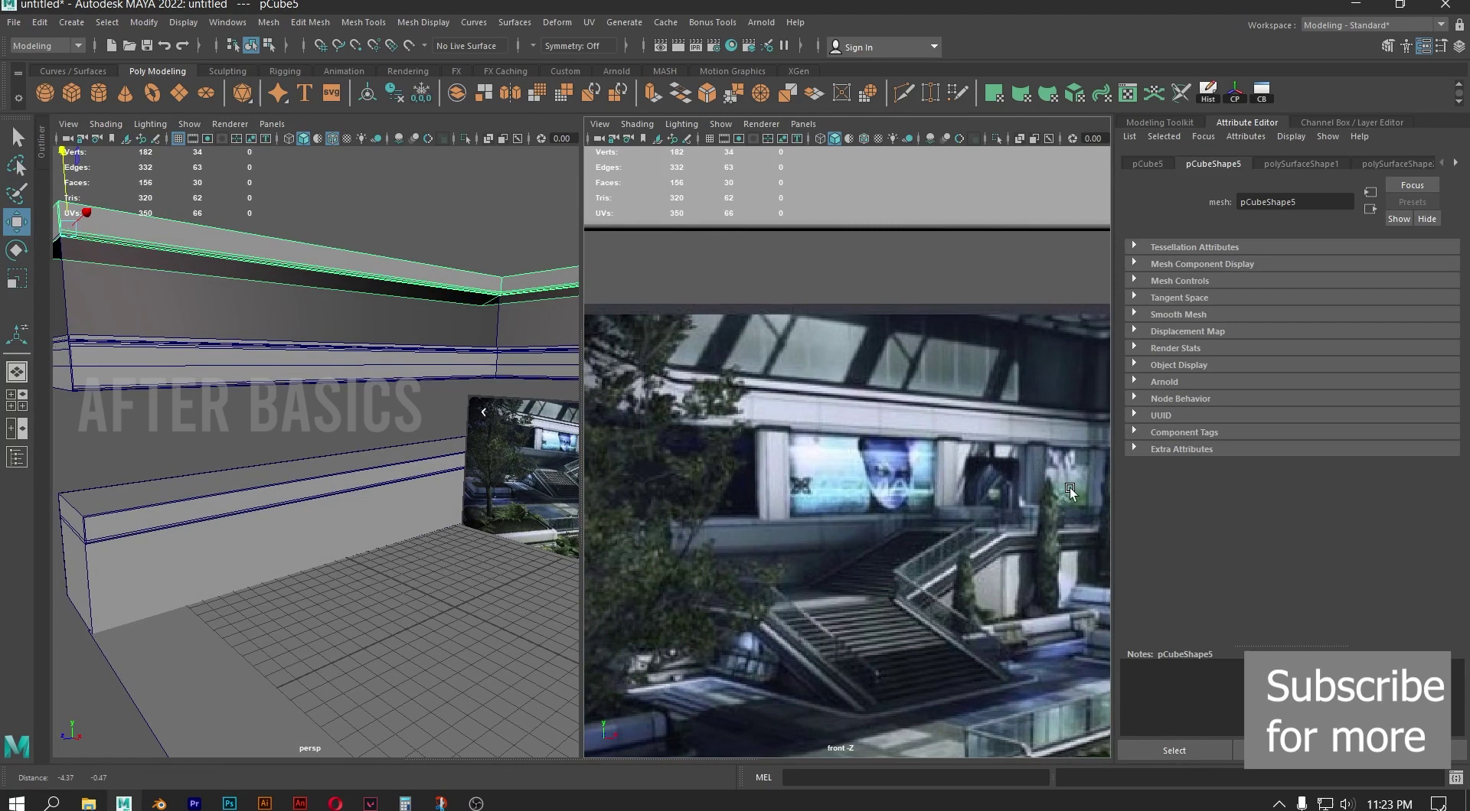
pyautogui.keyDown('alt'); pyautogui.moveTo(762, 521); pyautogui.dragTo(848, 520, button='middle'); pyautogui.keyUp('alt')
pyautogui.keyDown('alt'); pyautogui.moveTo(944, 519); pyautogui.dragTo(800, 512, button='middle'); pyautogui.keyUp('alt')
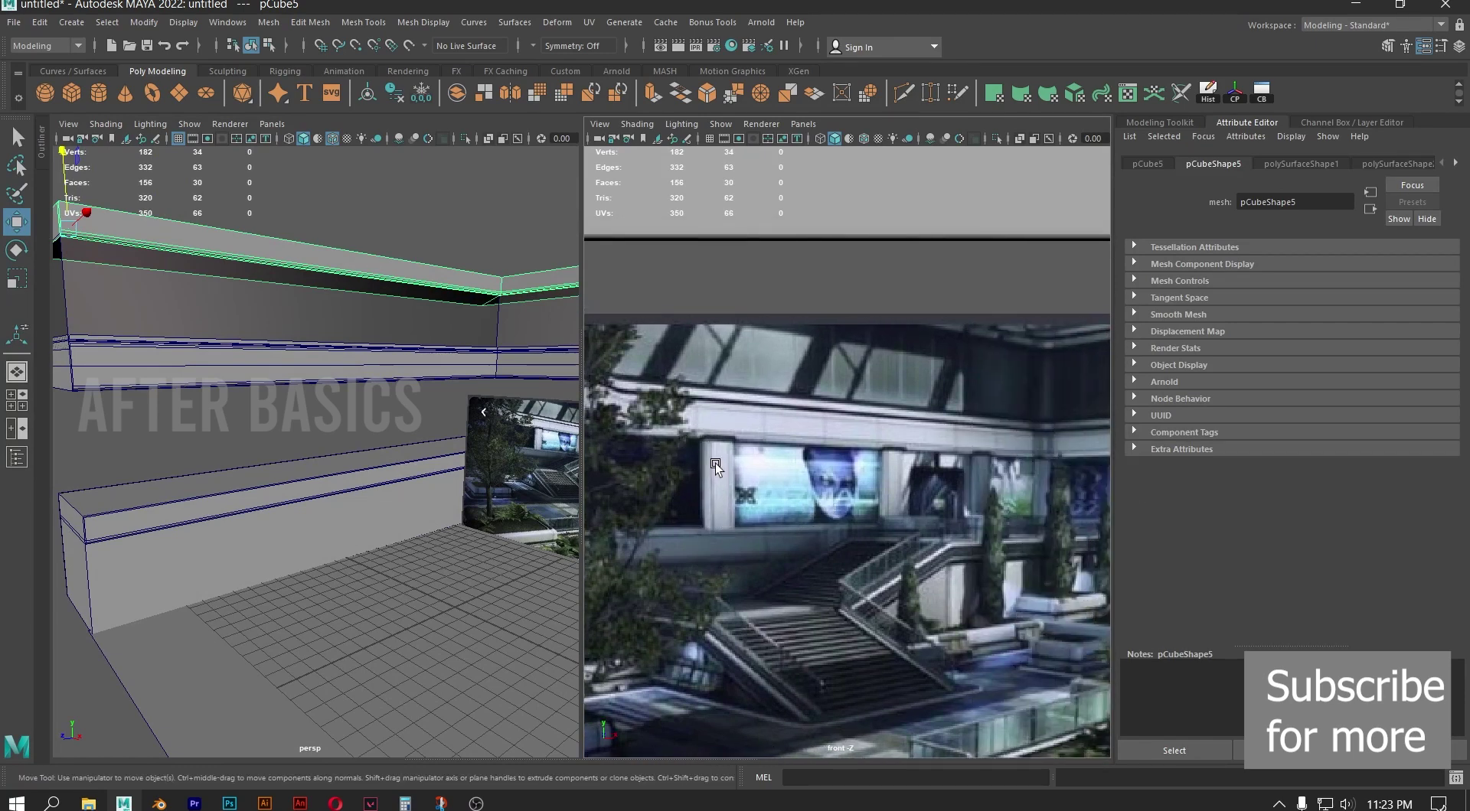
pyautogui.scroll(5, 716, 467)
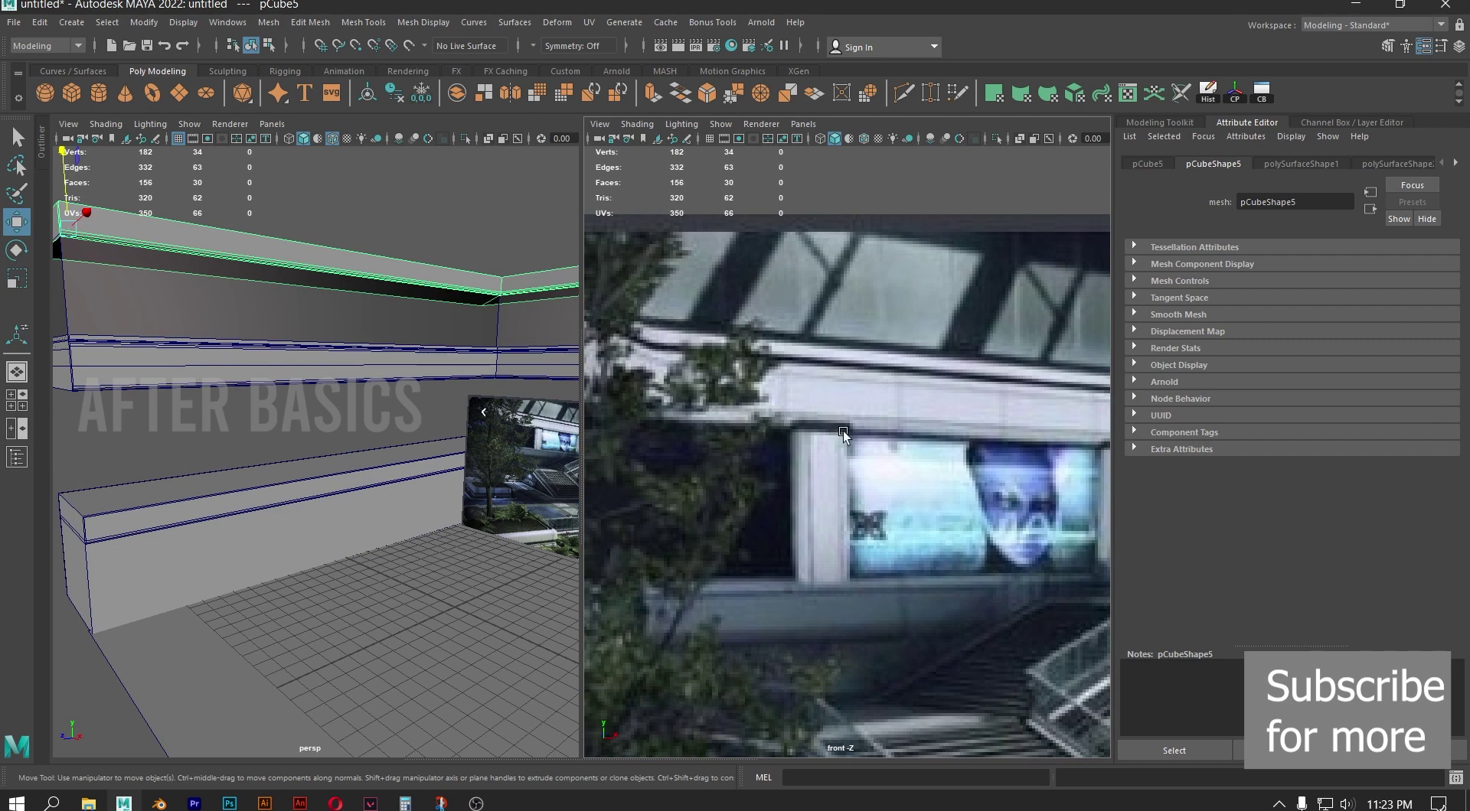
pyautogui.press('space')
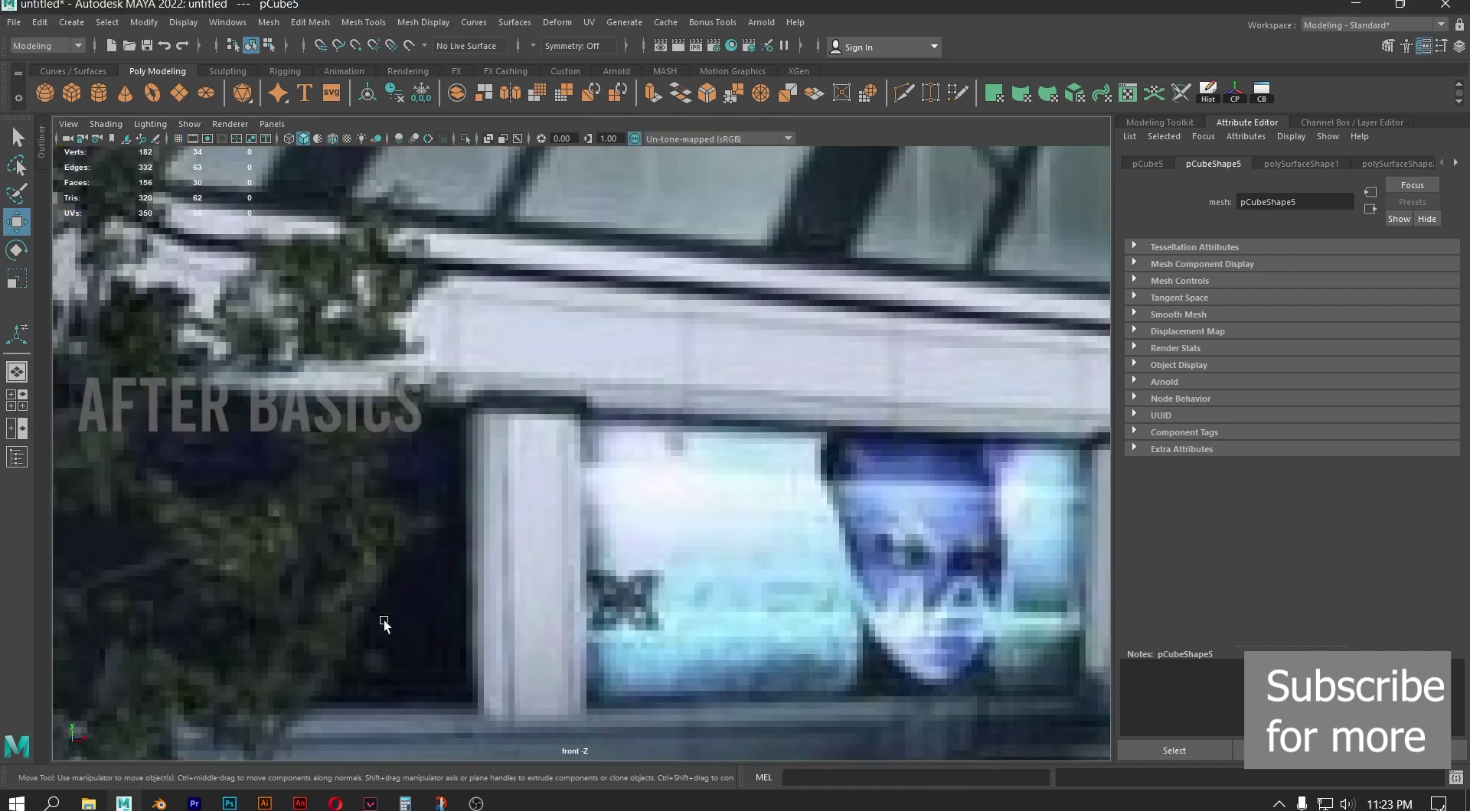
pyautogui.scroll(-4, 384, 605)
pyautogui.press('space')
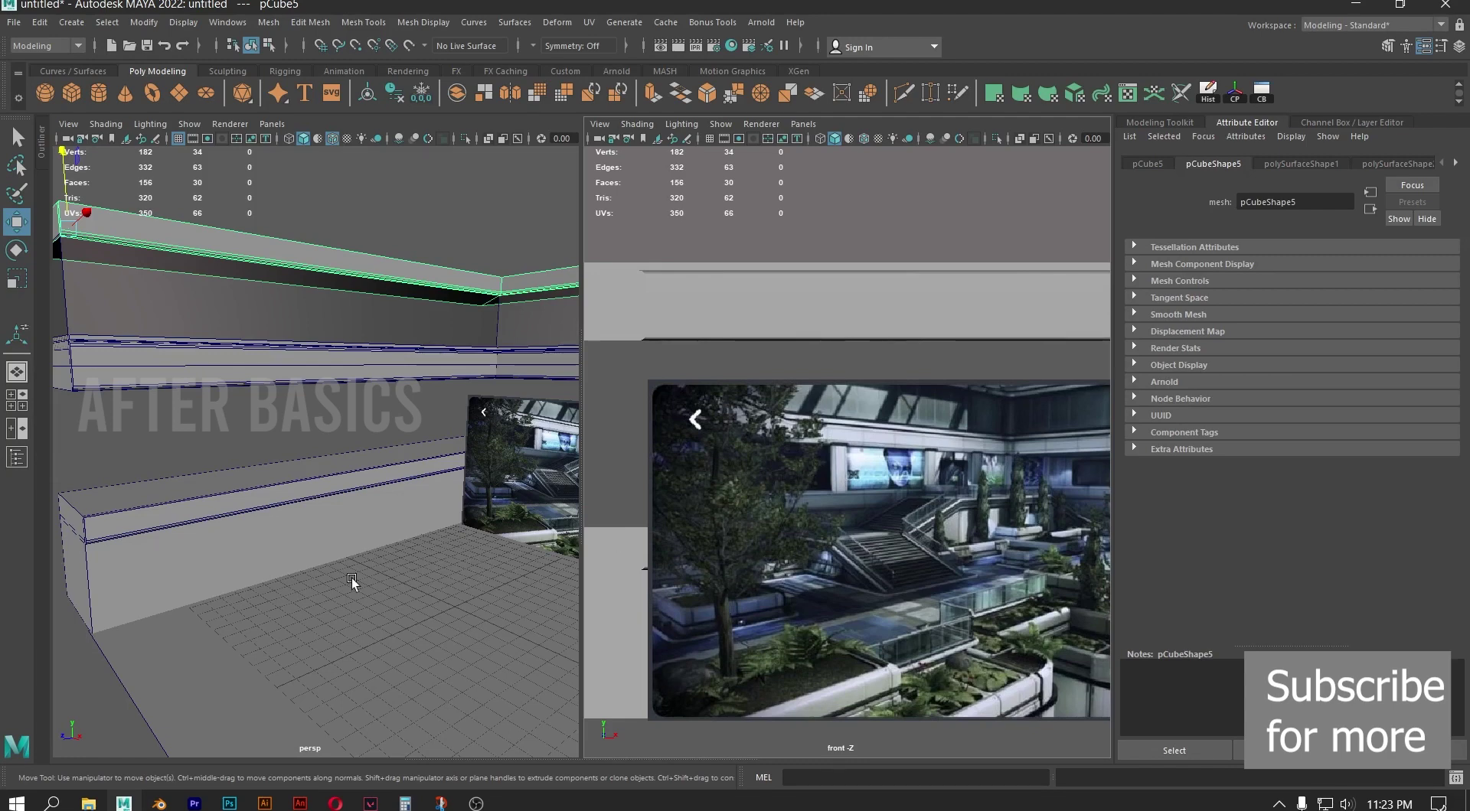
# Change the perspective pane to the side view and place a new polygon cube in the gap between the lower and upper walls
pyautogui.keyDown('alt'); pyautogui.moveTo(400, 574); pyautogui.dragTo(465, 571); pyautogui.keyUp('alt')
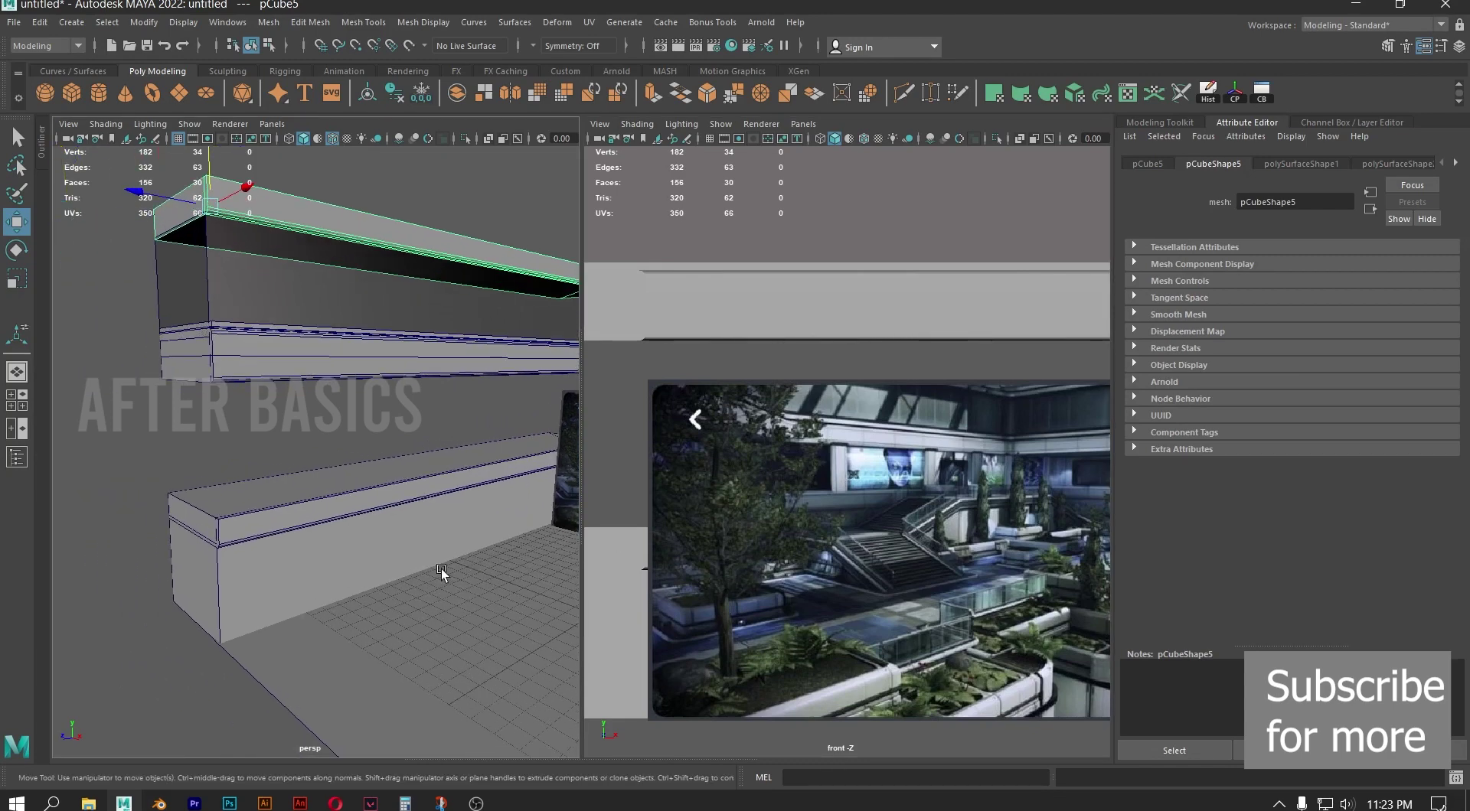
pyautogui.press('space')
pyautogui.moveTo(387, 632); pyautogui.dragTo(447, 632)
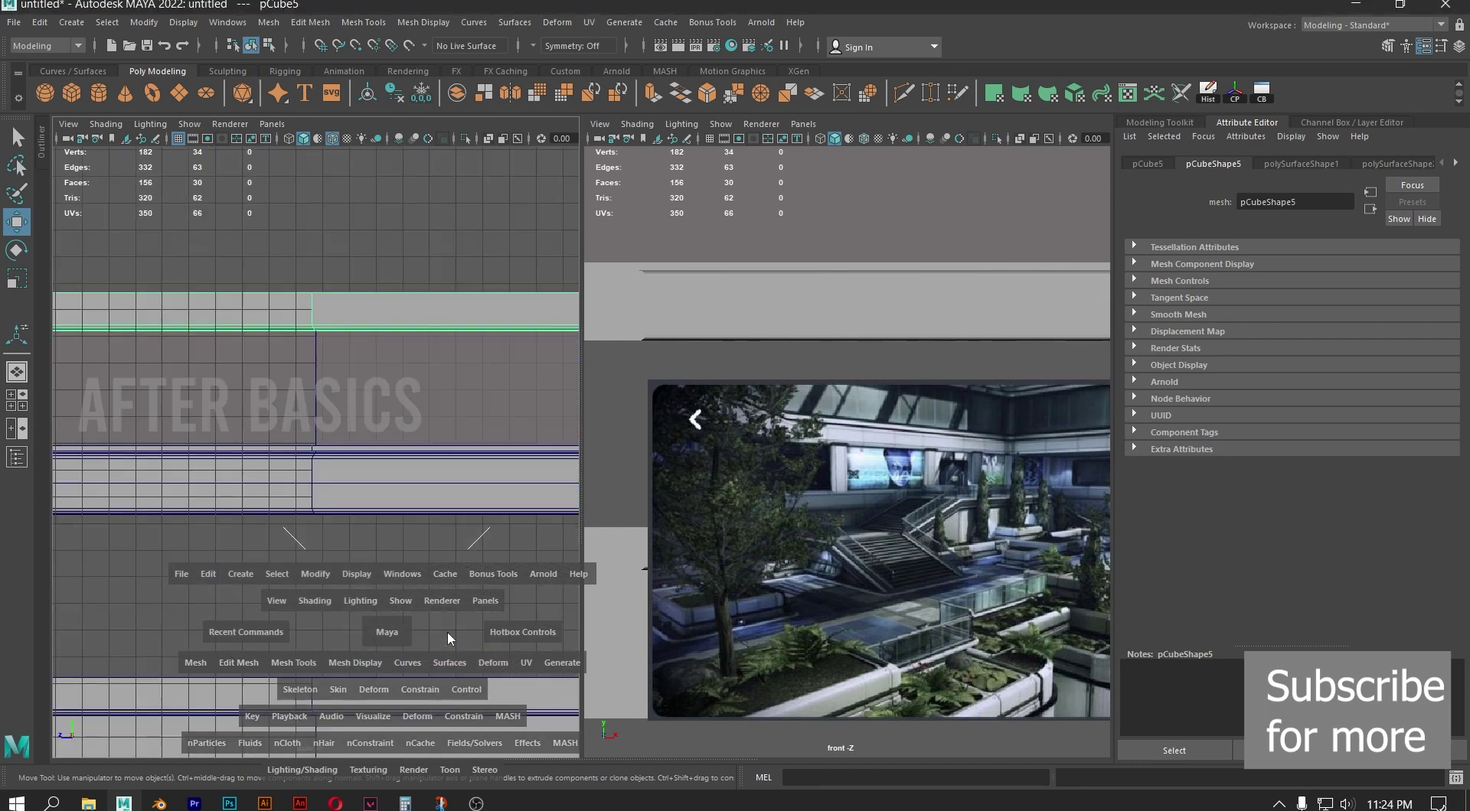
pyautogui.keyDown('alt'); pyautogui.moveTo(222, 434); pyautogui.dragTo(497, 430, button='middle'); pyautogui.keyUp('alt')
pyautogui.keyDown('alt'); pyautogui.moveTo(413, 448); pyautogui.dragTo(375, 567, button='right'); pyautogui.keyUp('alt')
pyautogui.keyDown('alt'); pyautogui.moveTo(339, 455); pyautogui.dragTo(361, 387, button='middle'); pyautogui.keyUp('alt')
pyautogui.keyDown('alt'); pyautogui.moveTo(364, 394); pyautogui.dragTo(458, 590, button='right'); pyautogui.keyUp('alt')
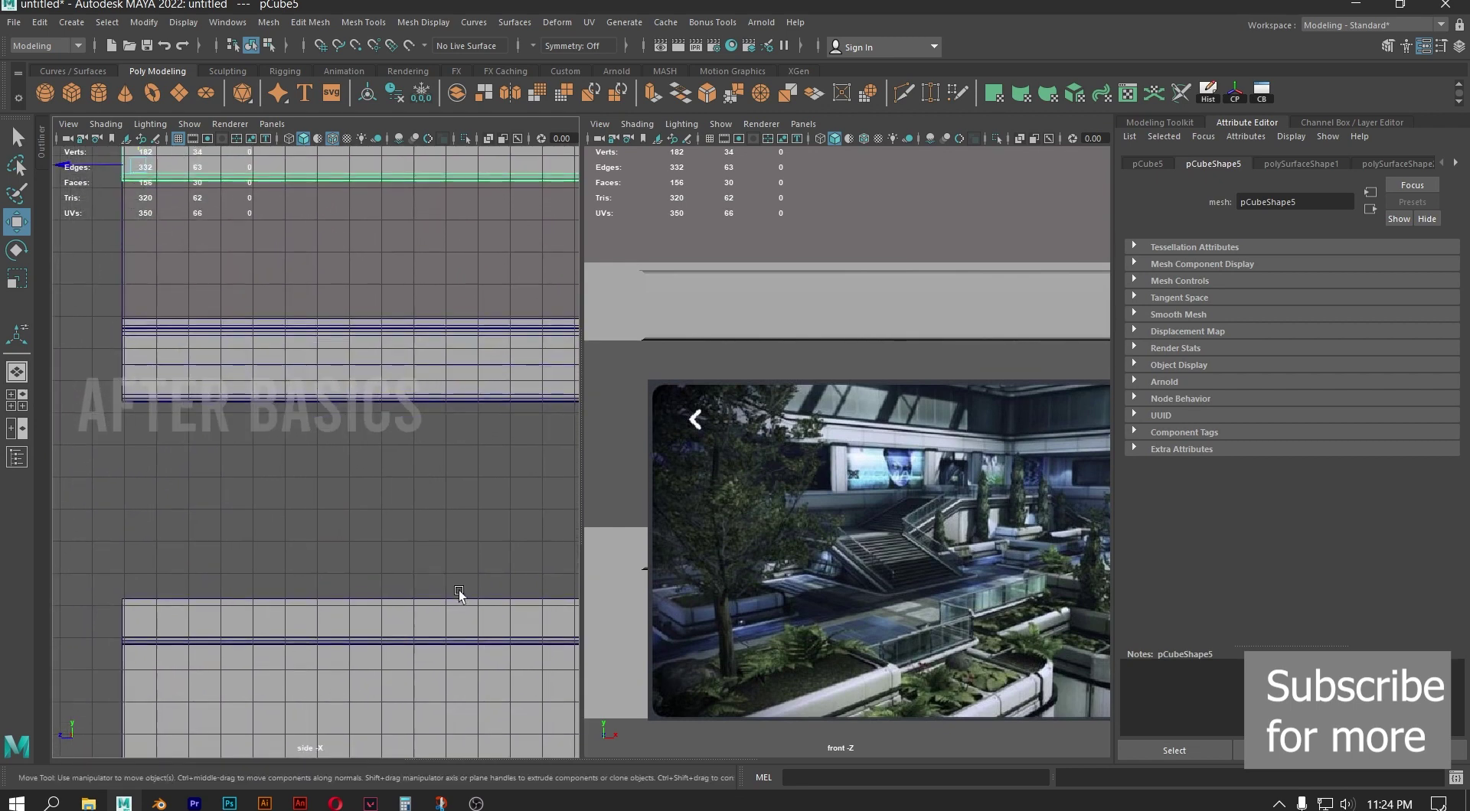
pyautogui.click(71, 92)
pyautogui.scroll(-3, 429, 540)
pyautogui.moveTo(418, 545); pyautogui.dragTo(334, 466)
pyautogui.scroll(4, 333, 465)
pyautogui.scroll(-3, 334, 465)
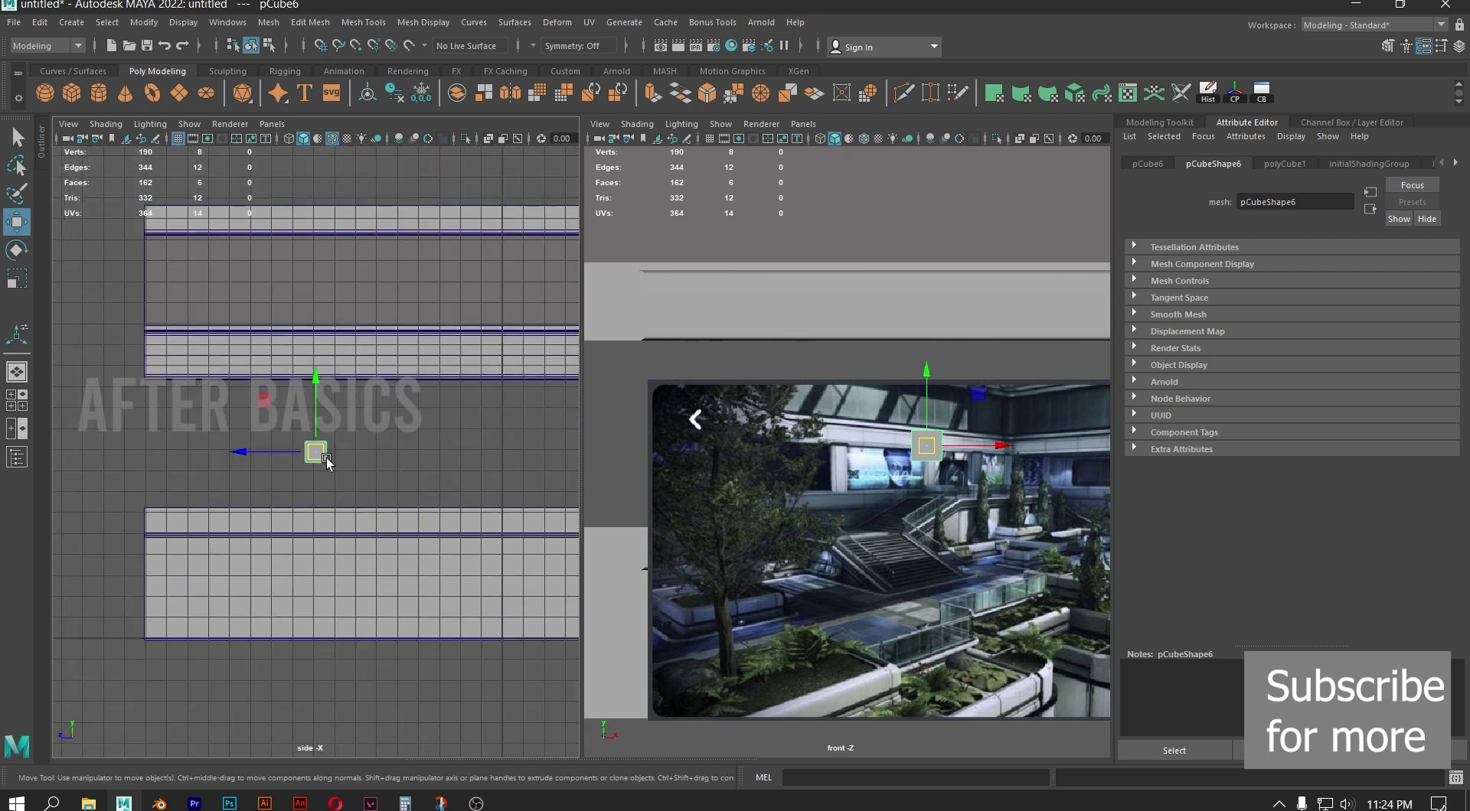
# Scale the cube up into a tall pillar spanning the gap between the walls and raise it to about 9.24 in Y
pyautogui.press('r')
pyautogui.moveTo(334, 467)
pyautogui.mouseDown(button='middle')
pyautogui.moveTo(368, 499)
pyautogui.moveTo(341, 453)
pyautogui.mouseUp(button='middle')
pyautogui.moveTo(315, 377); pyautogui.dragTo(303, 280)
pyautogui.press('w')
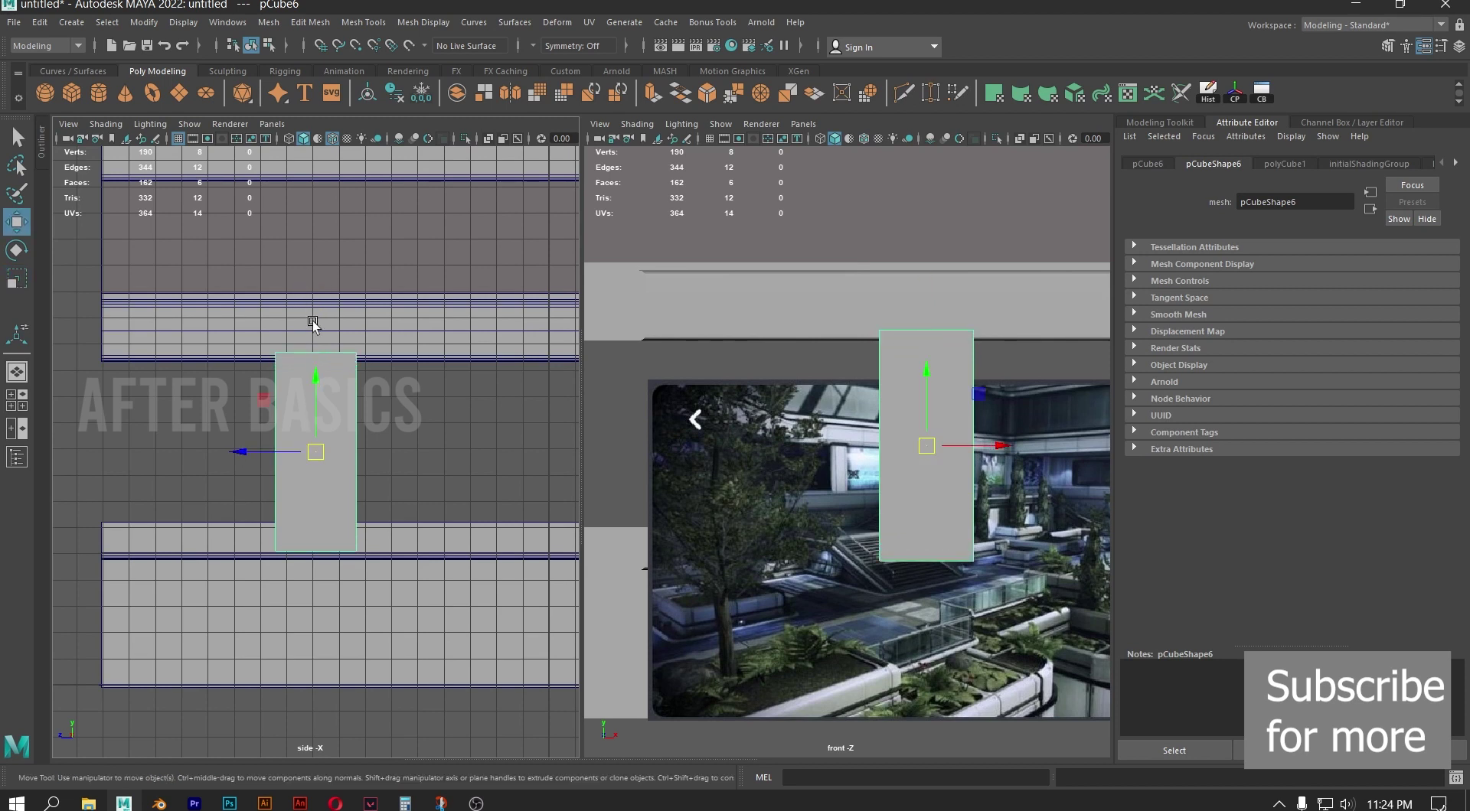
pyautogui.moveTo(318, 374); pyautogui.dragTo(317, 365)
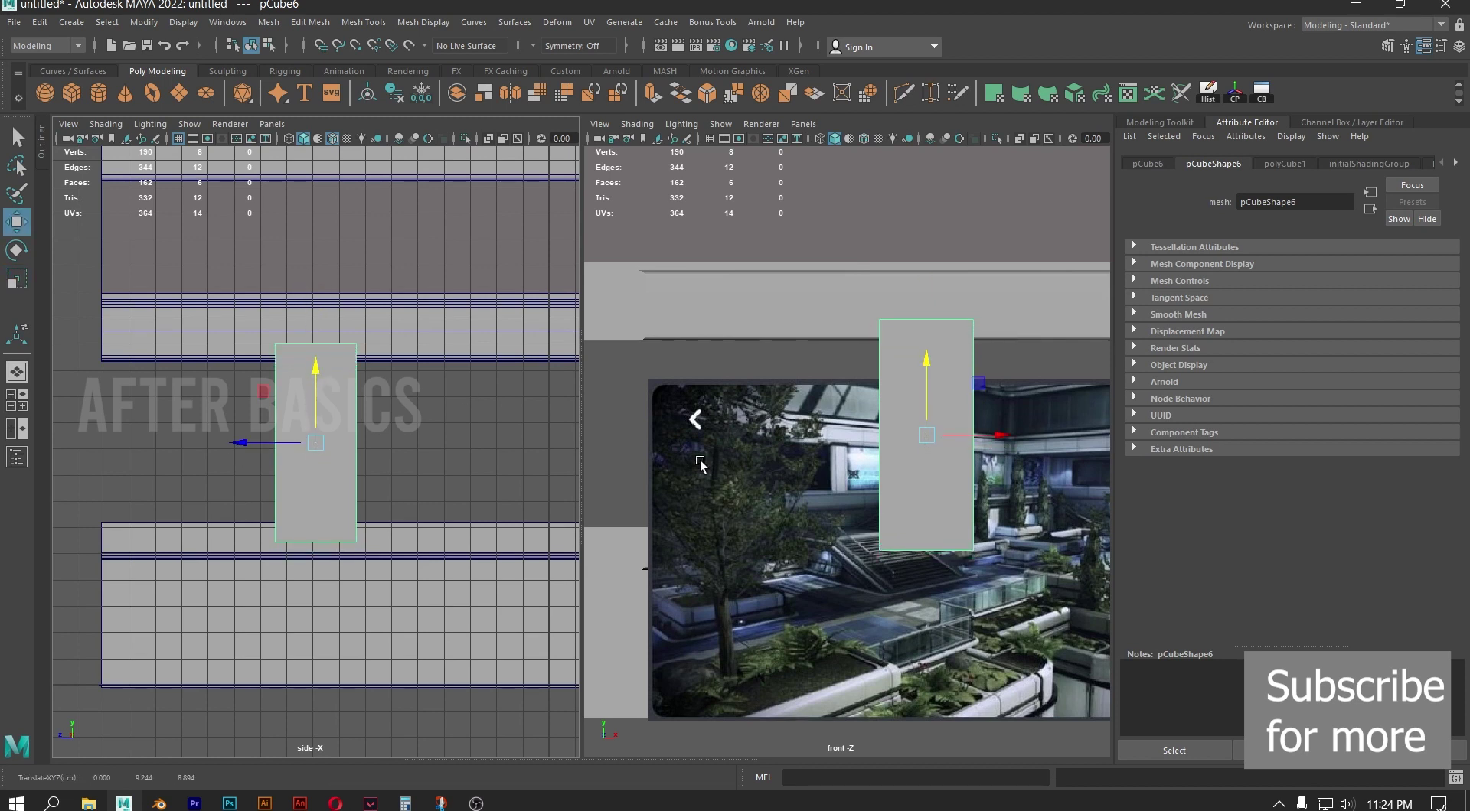
# Move the pillar along X toward the right-hand end of the upper band in the front view
pyautogui.moveTo(999, 434); pyautogui.dragTo(773, 431)
pyautogui.keyDown('alt'); pyautogui.moveTo(823, 414); pyautogui.dragTo(614, 416, button='middle'); pyautogui.keyUp('alt')
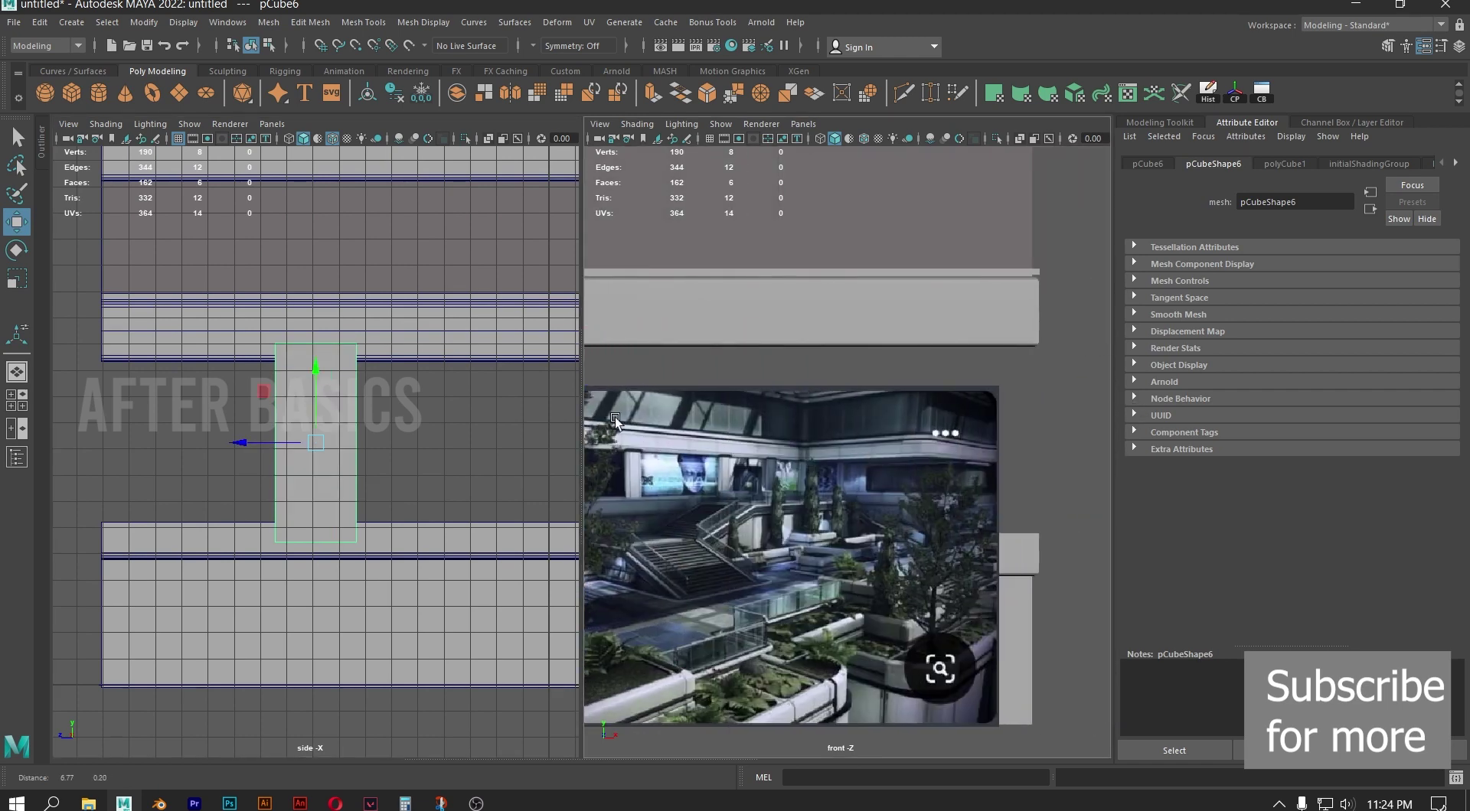
pyautogui.scroll(-2, 842, 383)
pyautogui.keyDown('alt'); pyautogui.moveTo(727, 328); pyautogui.dragTo(871, 334, button='middle'); pyautogui.keyUp('alt')
pyautogui.moveTo(803, 452); pyautogui.dragTo(1104, 457)
pyautogui.press('f')
pyautogui.moveTo(938, 477)
pyautogui.mouseDown()
pyautogui.moveTo(962, 479)
pyautogui.moveTo(947, 482)
pyautogui.mouseUp()
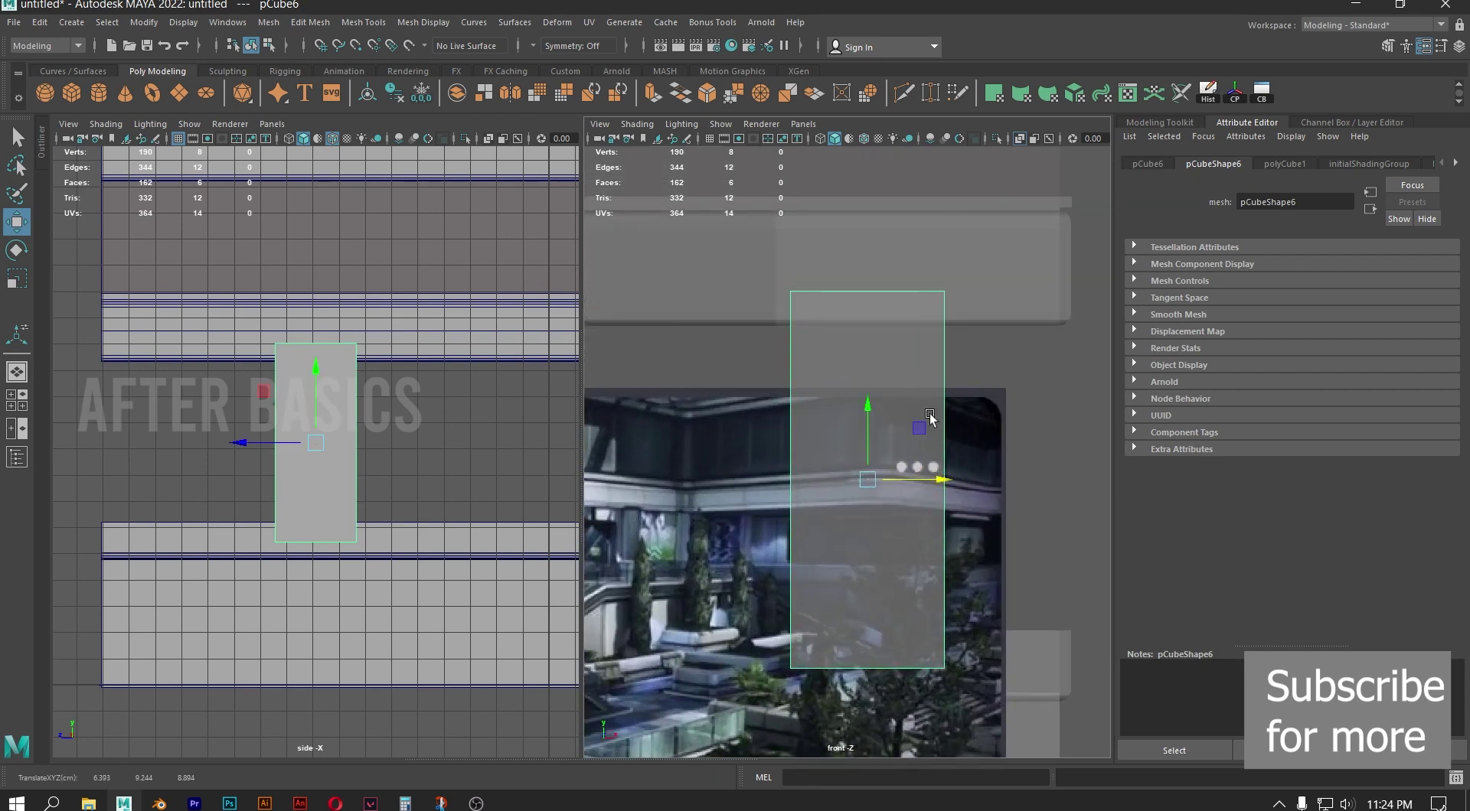
pyautogui.keyDown('alt'); pyautogui.moveTo(945, 348); pyautogui.dragTo(909, 439, button='middle'); pyautogui.keyUp('alt')
pyautogui.scroll(5, 909, 440)
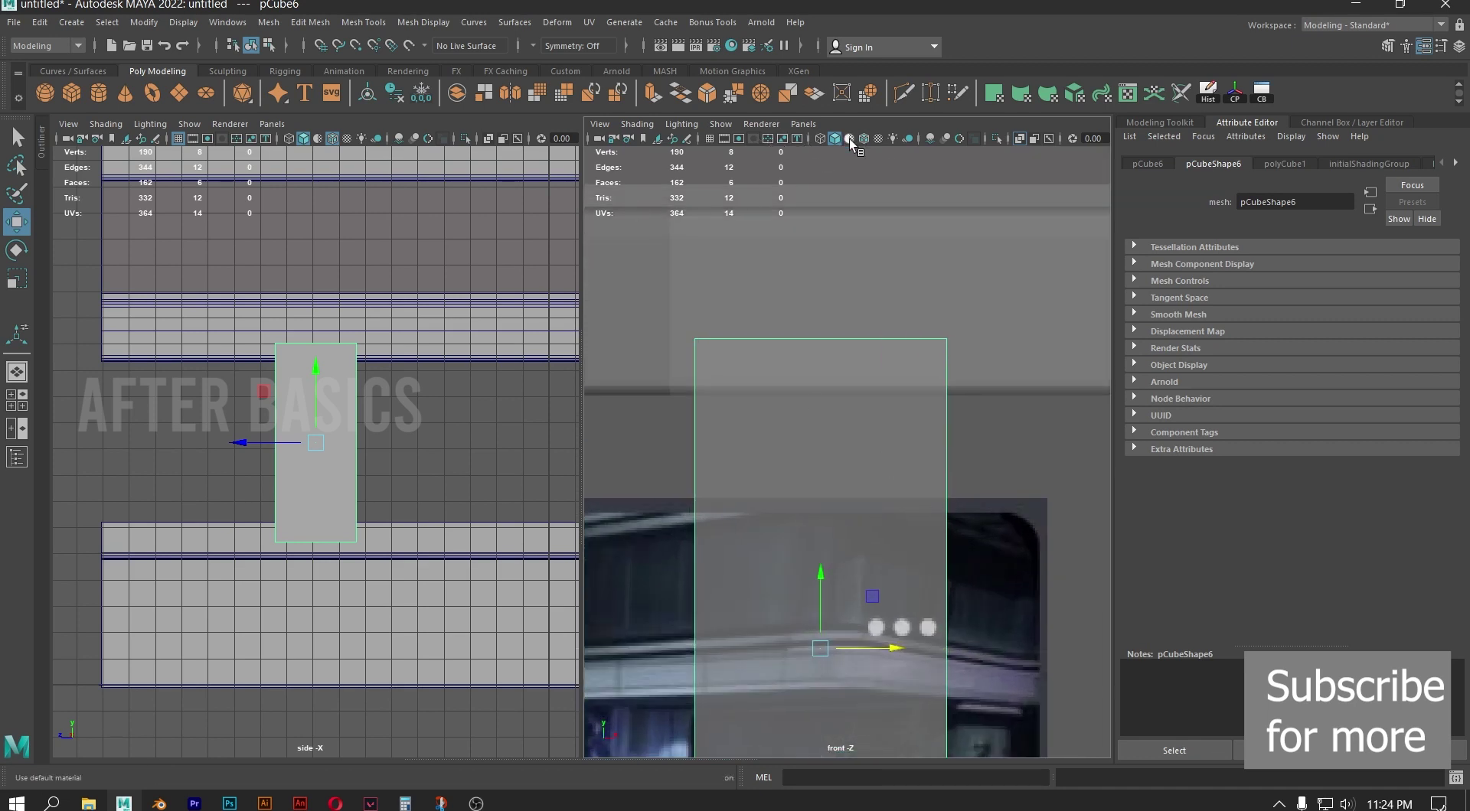
# Show wireframe on shaded in the front view and fine-tune the pillar's X position against the band
pyautogui.click(862, 140)
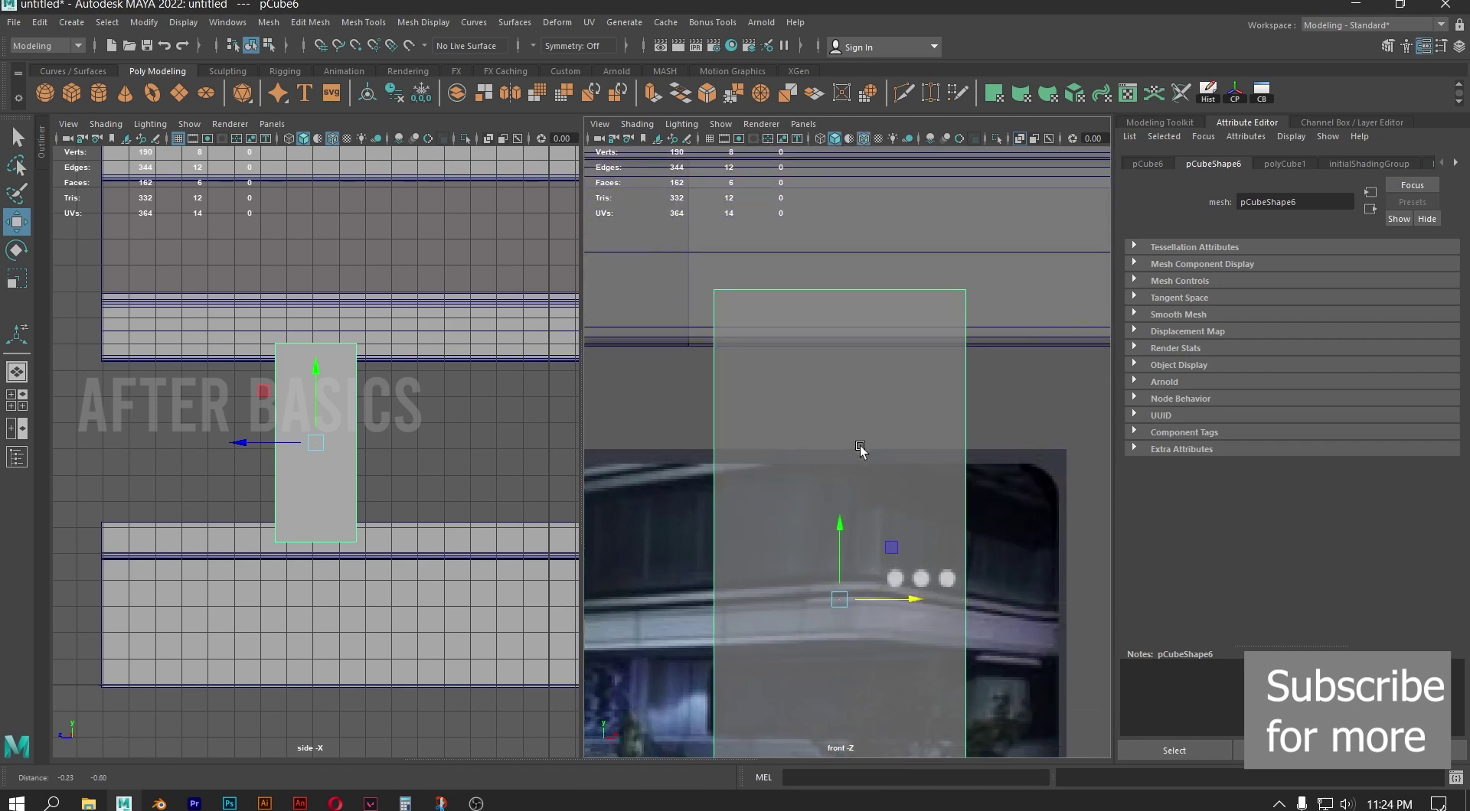
pyautogui.moveTo(916, 594); pyautogui.dragTo(911, 598)
pyautogui.scroll(-5, 796, 379)
pyautogui.keyDown('alt'); pyautogui.moveTo(793, 393); pyautogui.dragTo(846, 448, button='middle'); pyautogui.keyUp('alt')
pyautogui.scroll(-5, 827, 429)
pyautogui.keyDown('alt'); pyautogui.moveTo(691, 344); pyautogui.dragTo(716, 381, button='middle'); pyautogui.keyUp('alt')
pyautogui.keyDown('alt'); pyautogui.moveTo(801, 420); pyautogui.dragTo(947, 354, button='middle'); pyautogui.keyUp('alt')
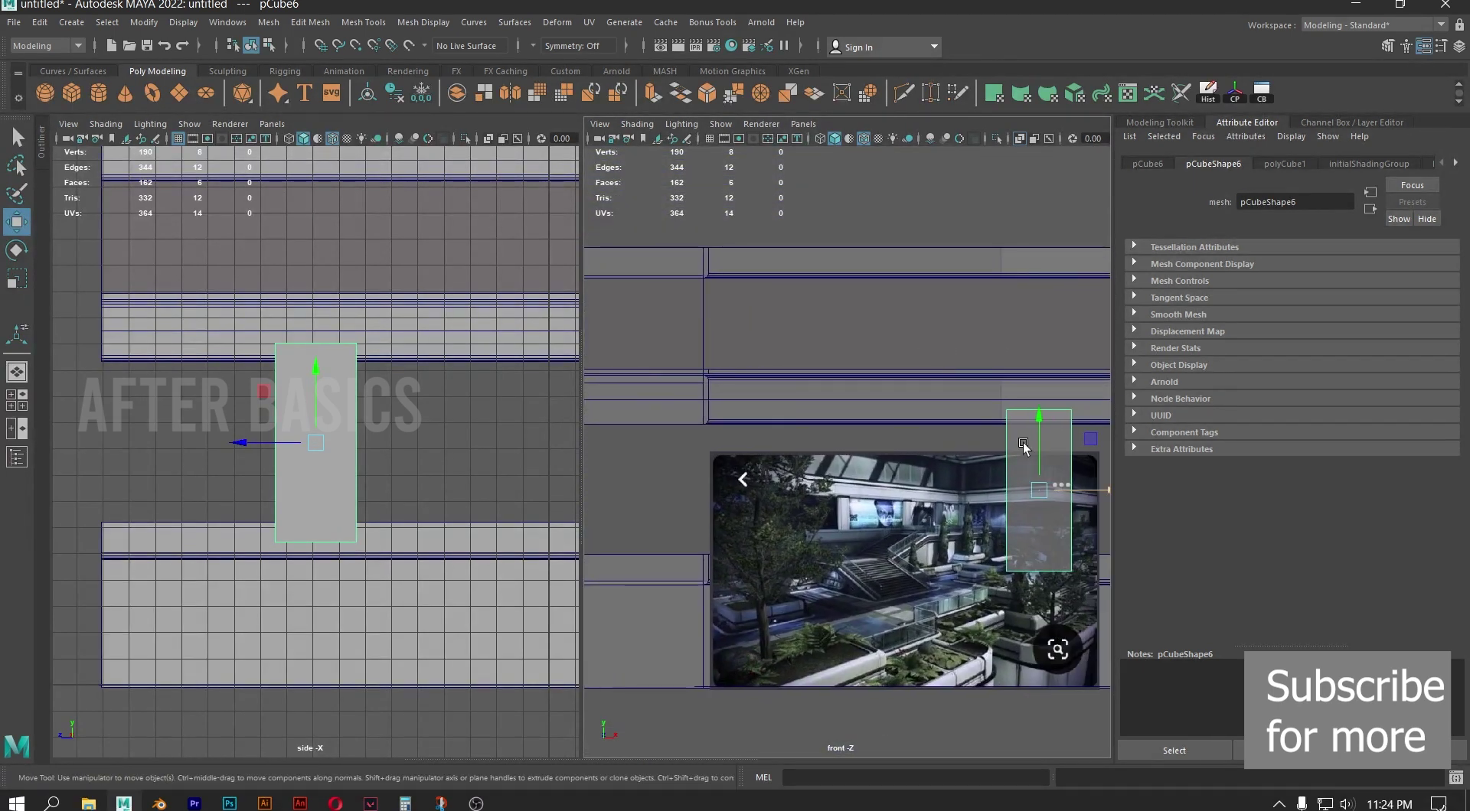
pyautogui.keyDown('alt'); pyautogui.moveTo(1058, 480); pyautogui.dragTo(992, 425, button='middle'); pyautogui.keyUp('alt')
# Move the pillar along X to about -11.1 so it sits under the left-hand wall's band beside its inner face
pyautogui.moveTo(1041, 434); pyautogui.dragTo(664, 434)
pyautogui.keyDown('alt'); pyautogui.moveTo(643, 363); pyautogui.dragTo(911, 440, button='middle'); pyautogui.keyUp('alt')
pyautogui.scroll(4, 824, 521)
pyautogui.scroll(2, 824, 521)
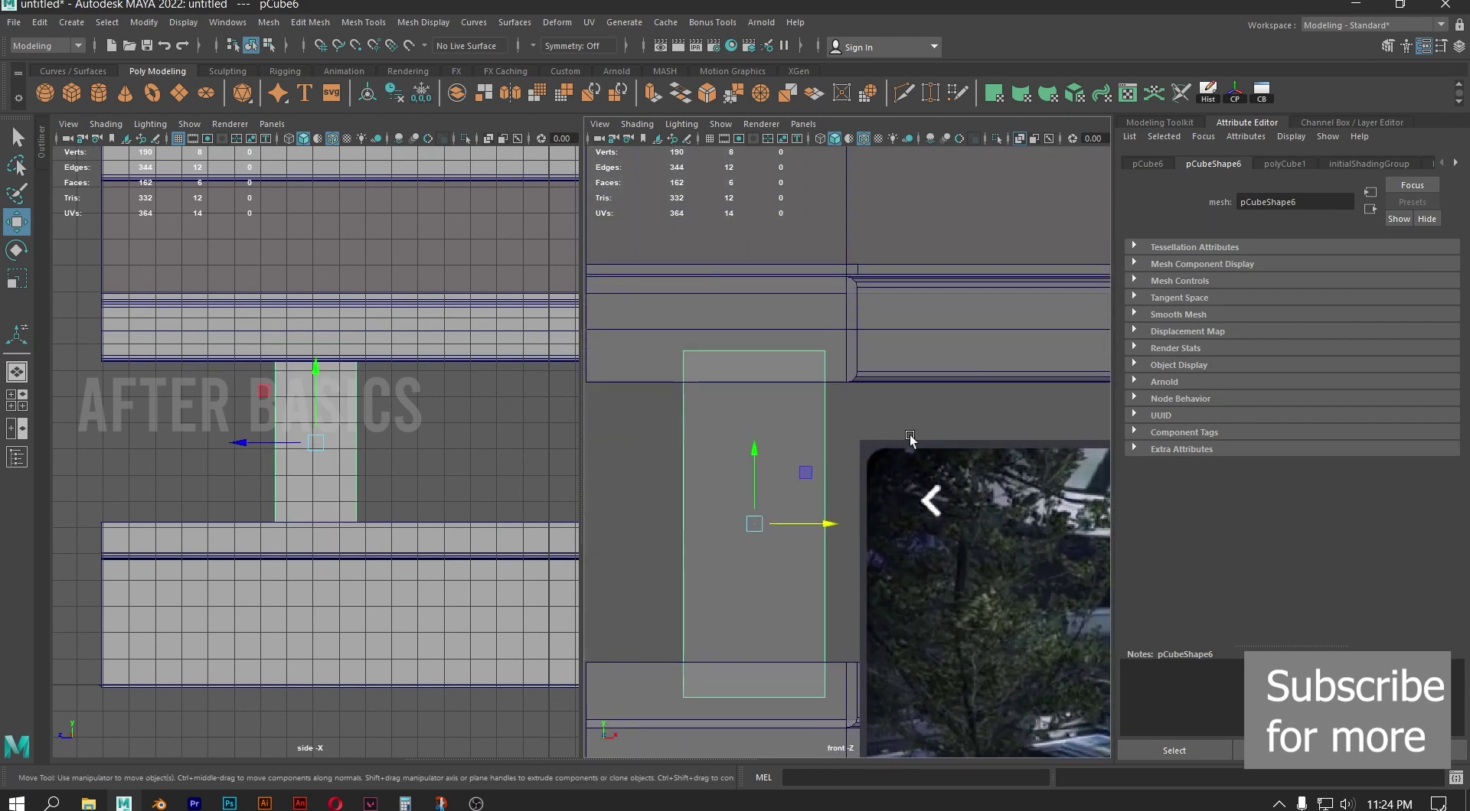
pyautogui.scroll(3, 806, 490)
pyautogui.moveTo(792, 571); pyautogui.dragTo(795, 570)
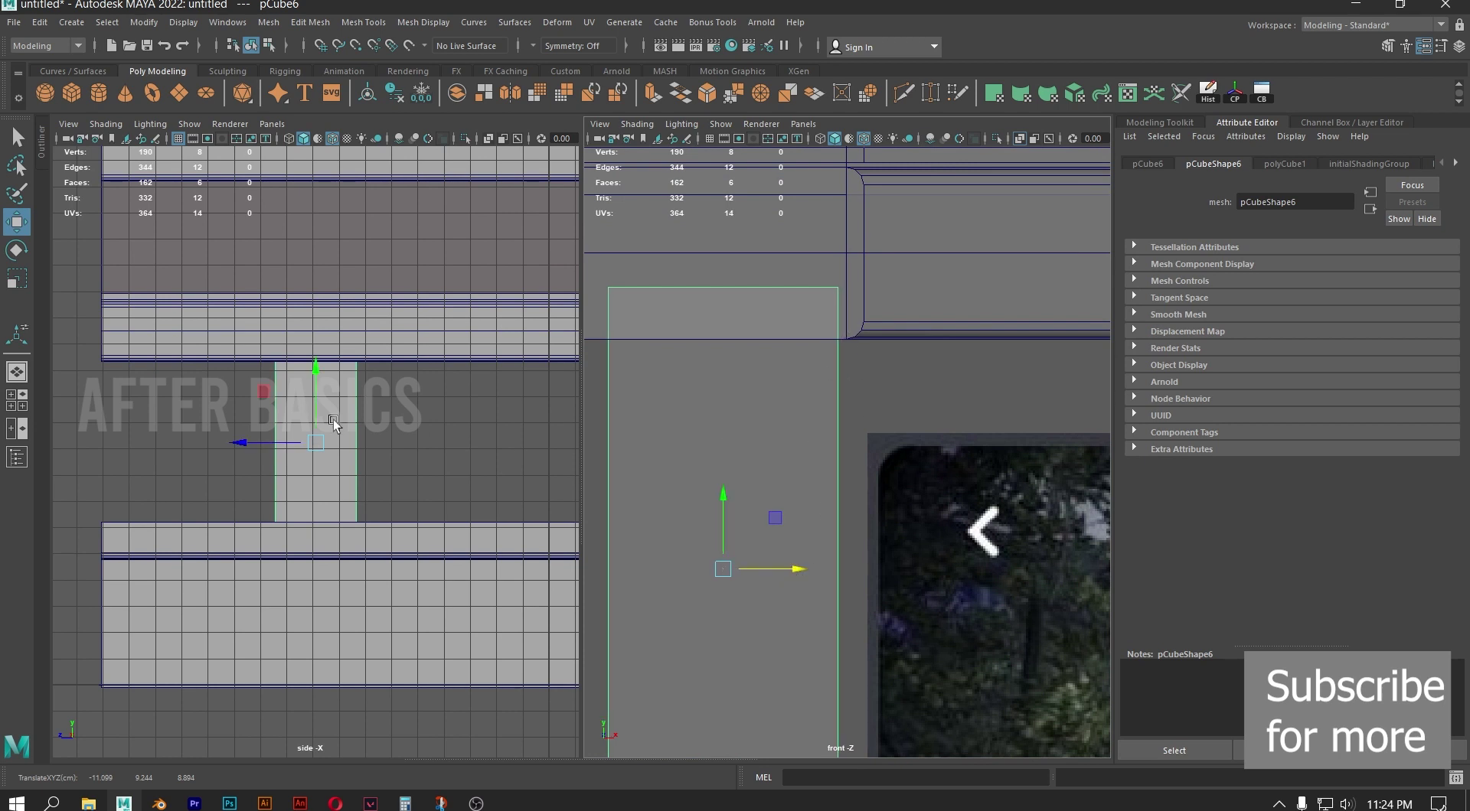
# Nudge the pillar slightly further along negative X, away from the rounded end of the wall band
pyautogui.keyDown('alt'); pyautogui.moveTo(315, 383); pyautogui.dragTo(331, 416, button='middle'); pyautogui.keyUp('alt')
pyautogui.scroll(6, 331, 416)
pyautogui.keyDown('alt'); pyautogui.moveTo(450, 522); pyautogui.dragTo(429, 494, button='middle'); pyautogui.keyUp('alt')
pyautogui.keyDown('alt'); pyautogui.moveTo(408, 433); pyautogui.dragTo(402, 386, button='middle'); pyautogui.keyUp('alt')
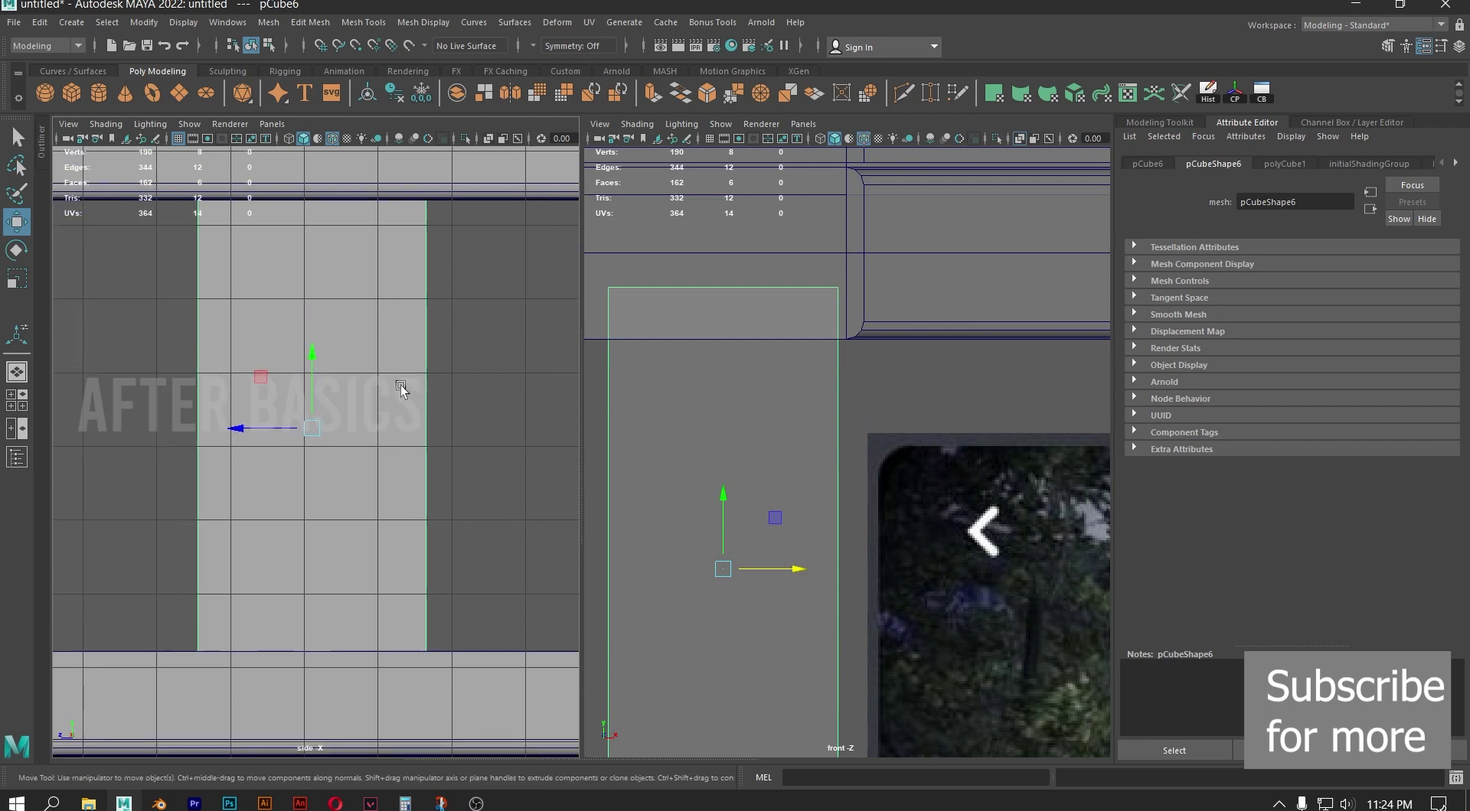
pyautogui.moveTo(792, 570); pyautogui.dragTo(770, 571)
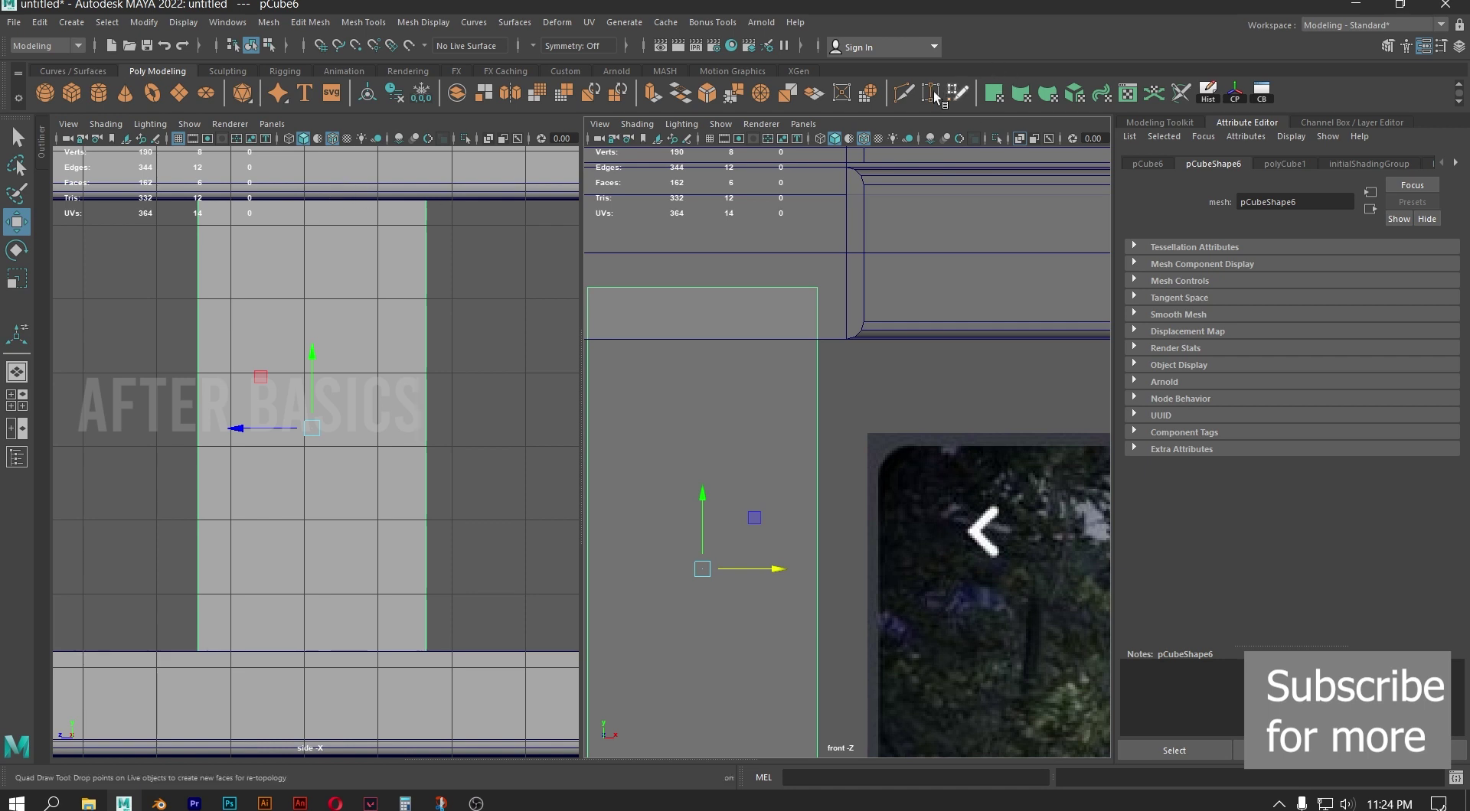
# Isolate the pillar in the side view so only its mesh is shown for cutting
pyautogui.click(904, 93)
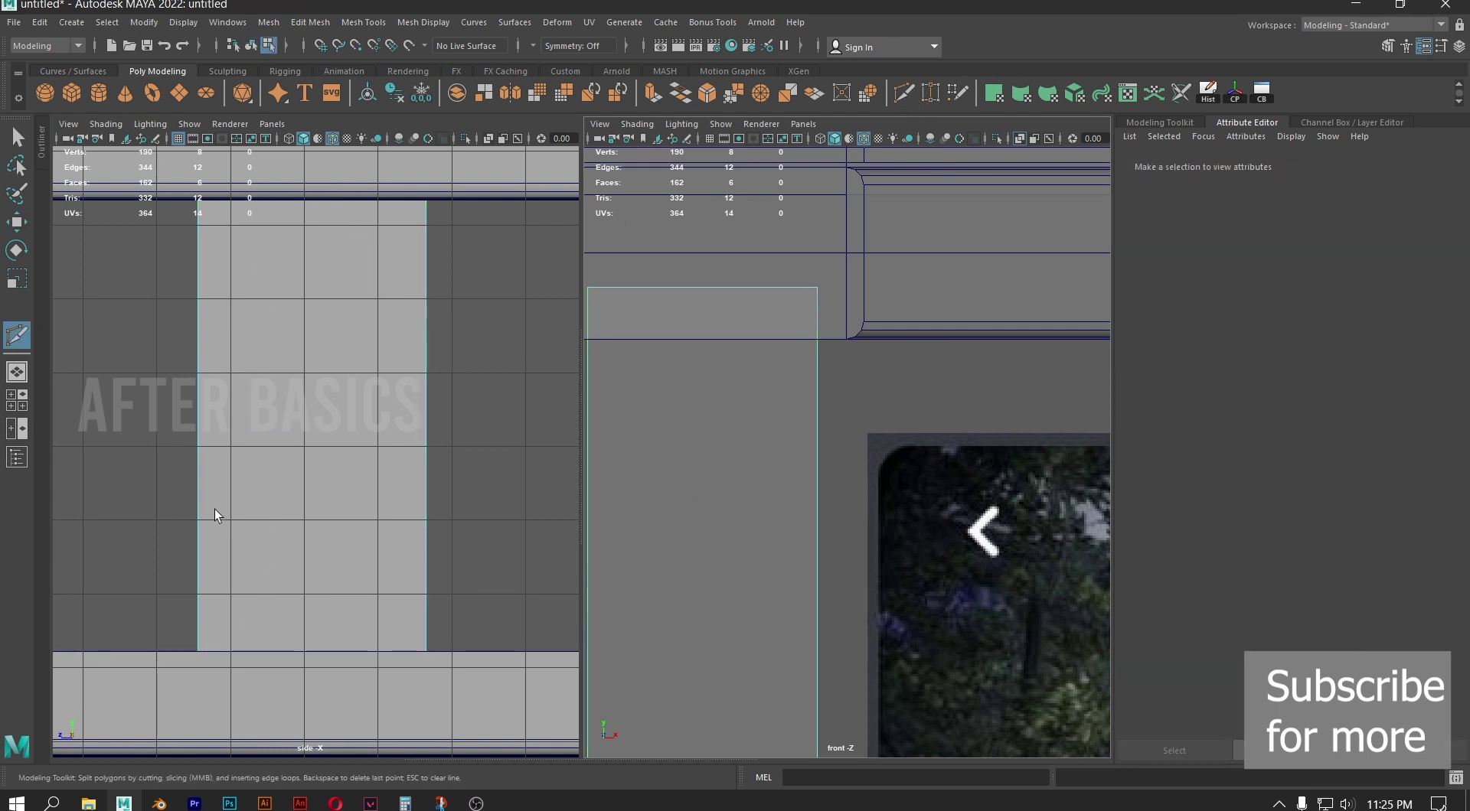
pyautogui.click(19, 224)
pyautogui.click(261, 311)
pyautogui.moveTo(262, 311); pyautogui.dragTo(392, 264, button='right')
pyautogui.click(415, 316)
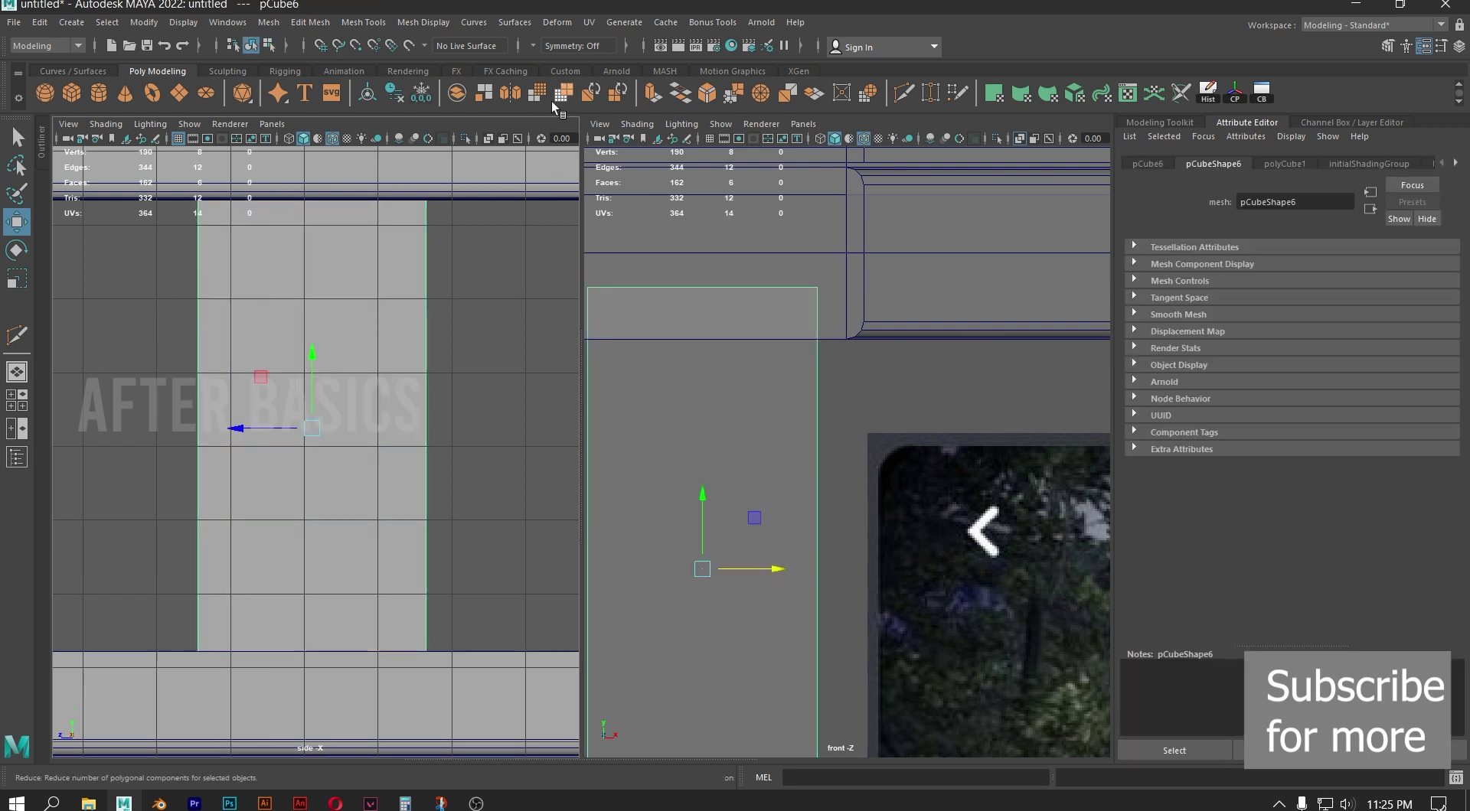
pyautogui.click(464, 138)
# Hide the side view's grid and Multi-Cut three vertical edge loops into the pillar: one at the centre and one near each side
pyautogui.click(18, 335)
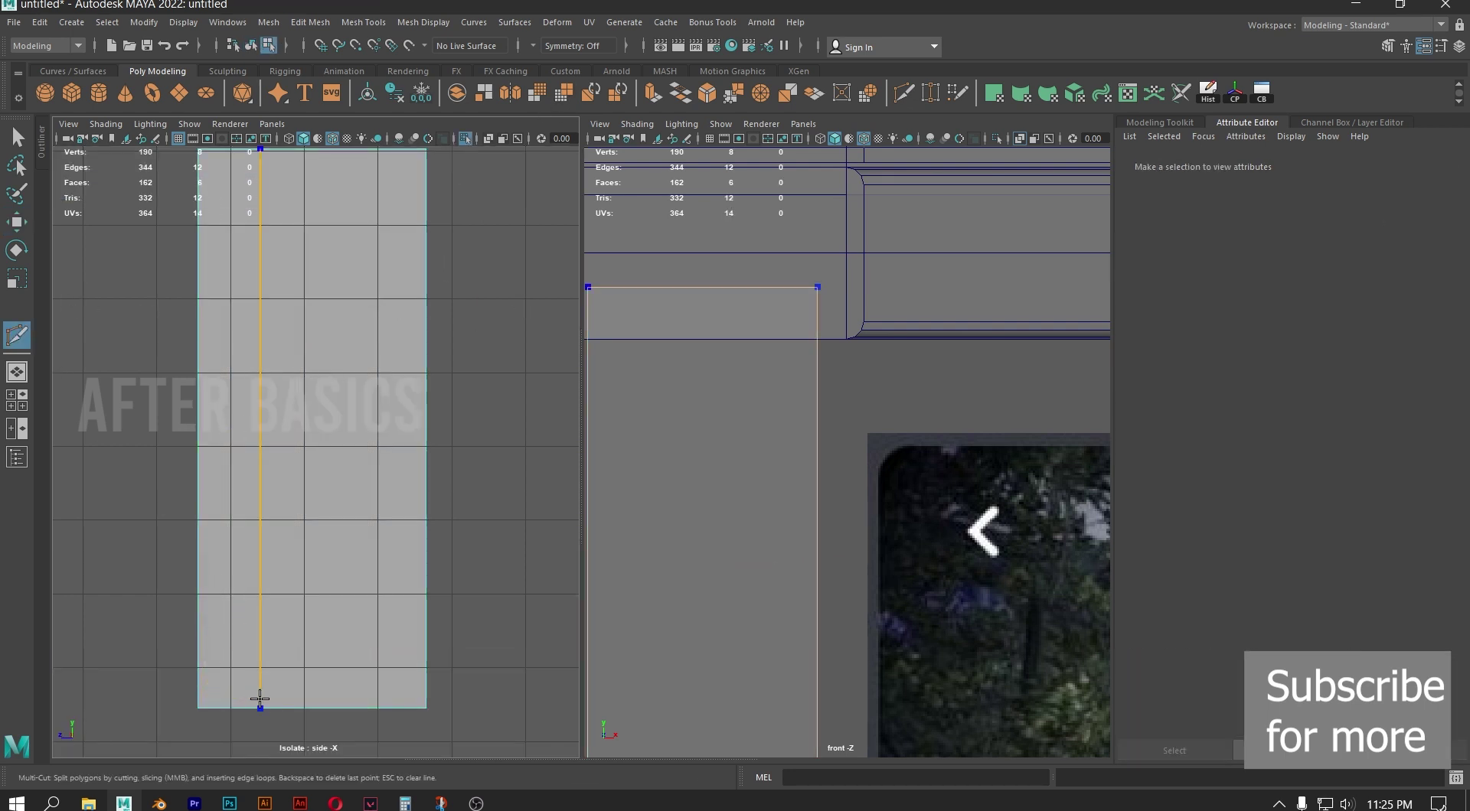
pyautogui.keyDown('ctrl'); pyautogui.click(302, 705); pyautogui.keyUp('ctrl')
pyautogui.press('Escape')
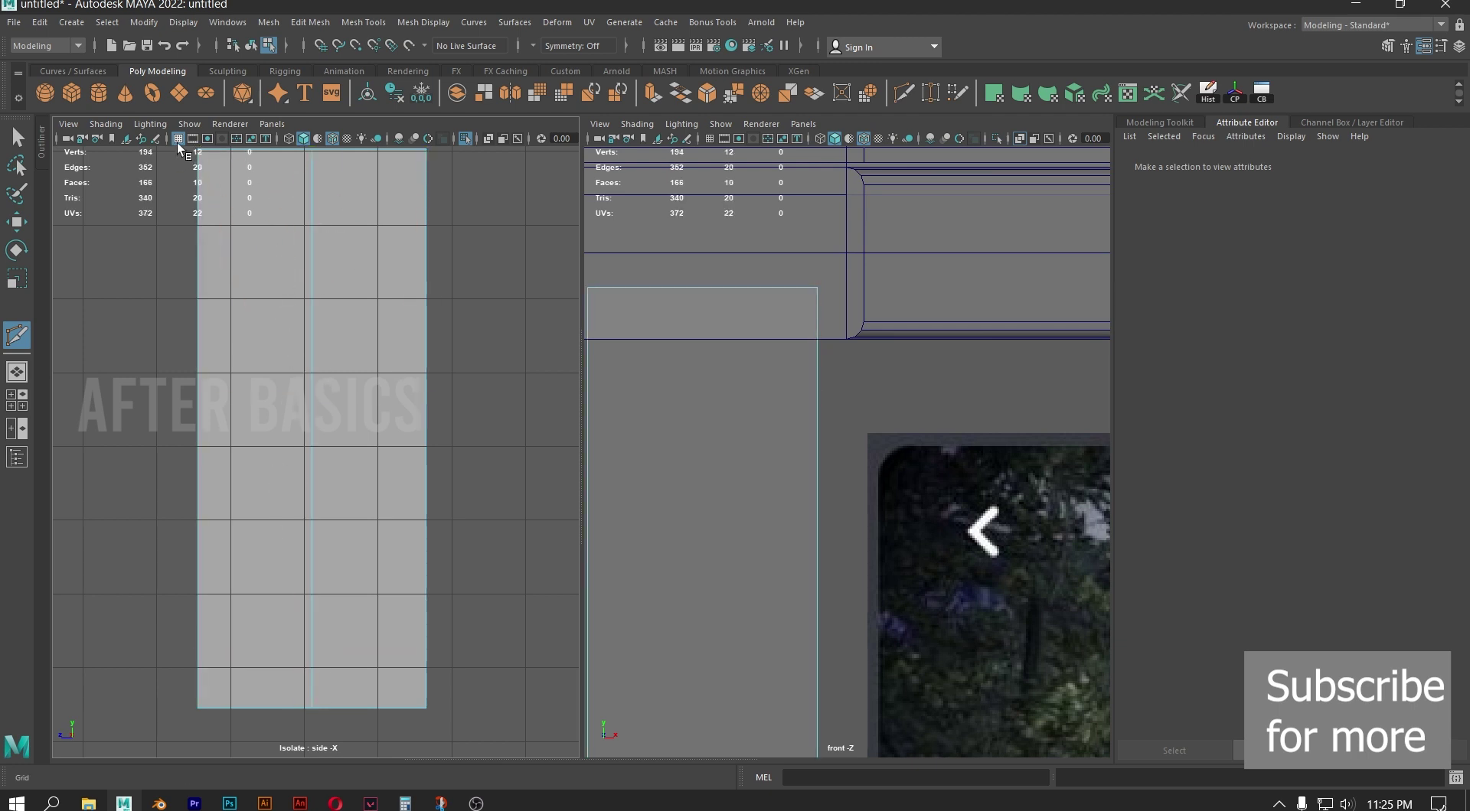
pyautogui.click(178, 140)
pyautogui.click(312, 709)
pyautogui.click(362, 562)
pyautogui.press('Escape')
pyautogui.keyDown('ctrl'); pyautogui.click(390, 695); pyautogui.keyUp('ctrl')
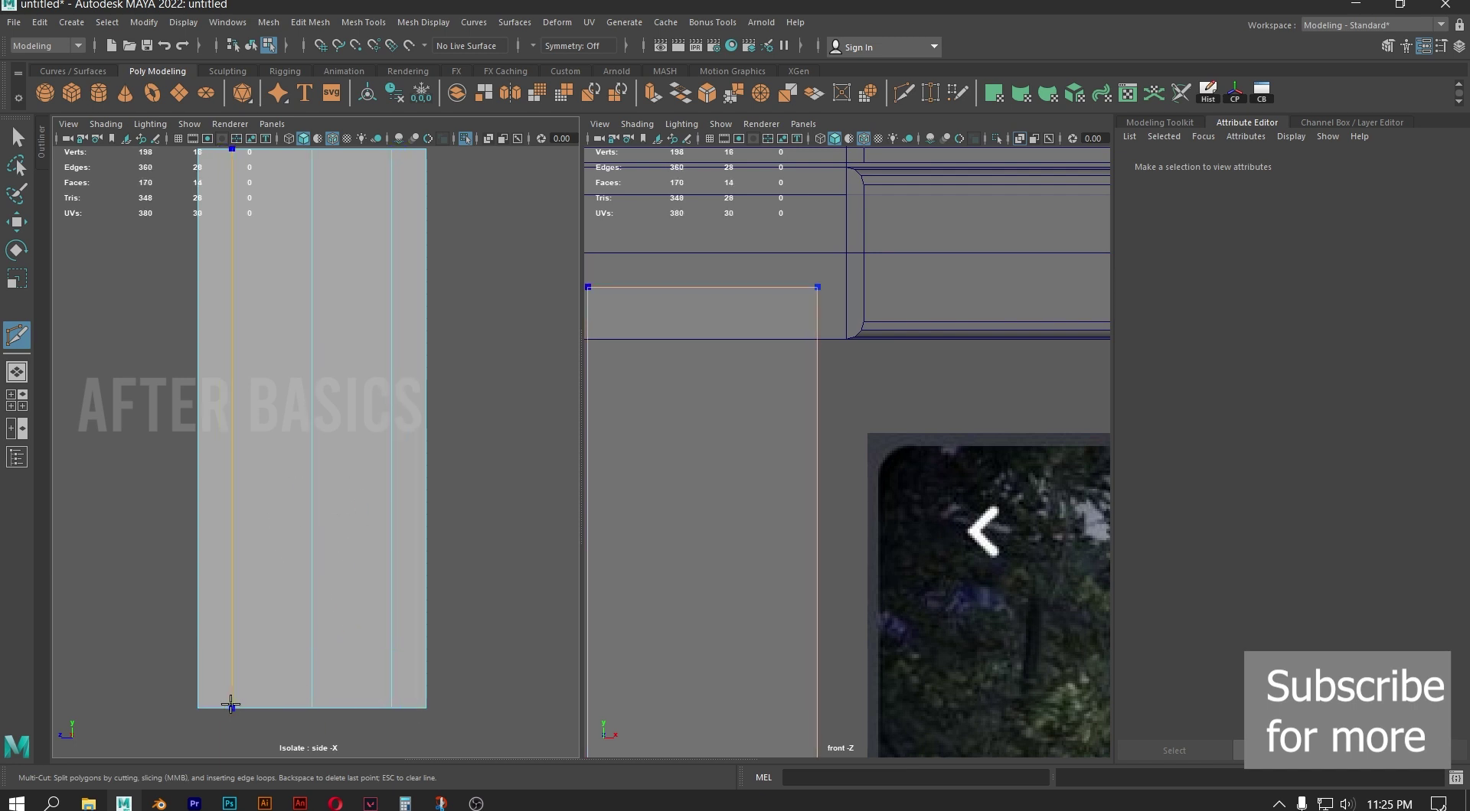
pyautogui.keyDown('ctrl'); pyautogui.click(233, 295); pyautogui.keyUp('ctrl')
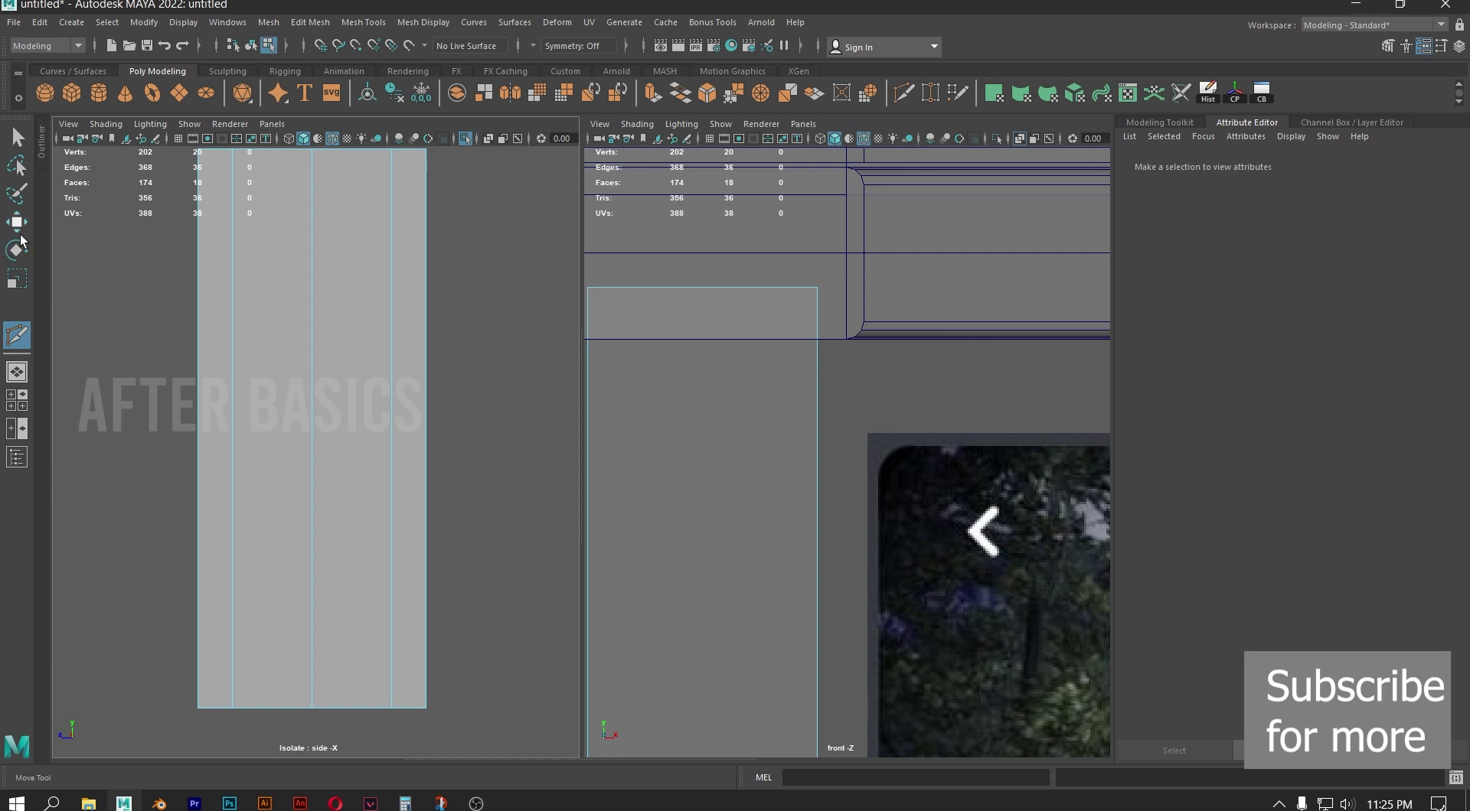
# Using the reference image's pillar as a guide, add two vertical edge loops slightly inside the pillar's outer pair
pyautogui.scroll(-6, 773, 601)
pyautogui.keyDown('alt'); pyautogui.moveTo(942, 586); pyautogui.dragTo(781, 523, button='middle'); pyautogui.keyUp('alt')
pyautogui.scroll(7, 842, 493)
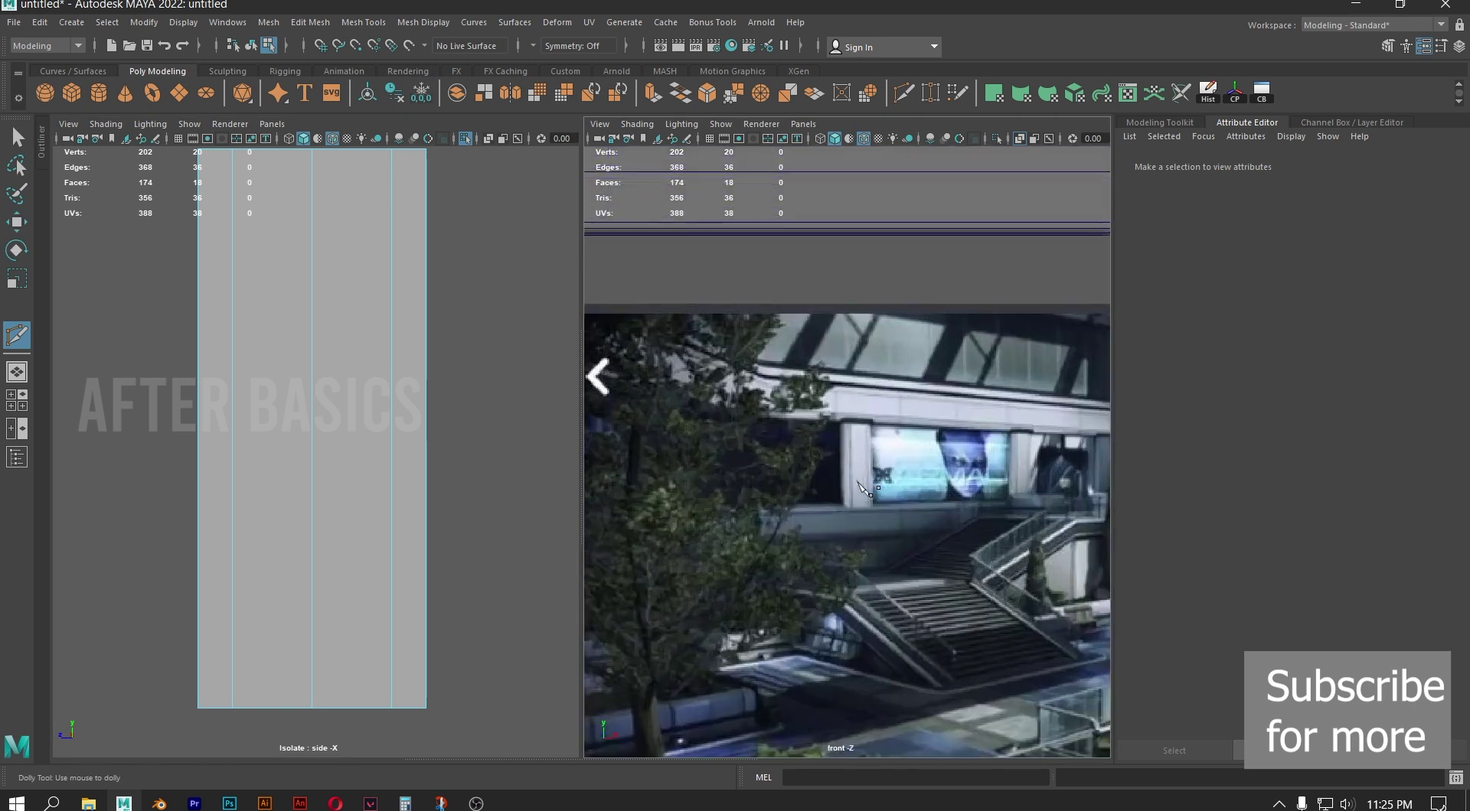
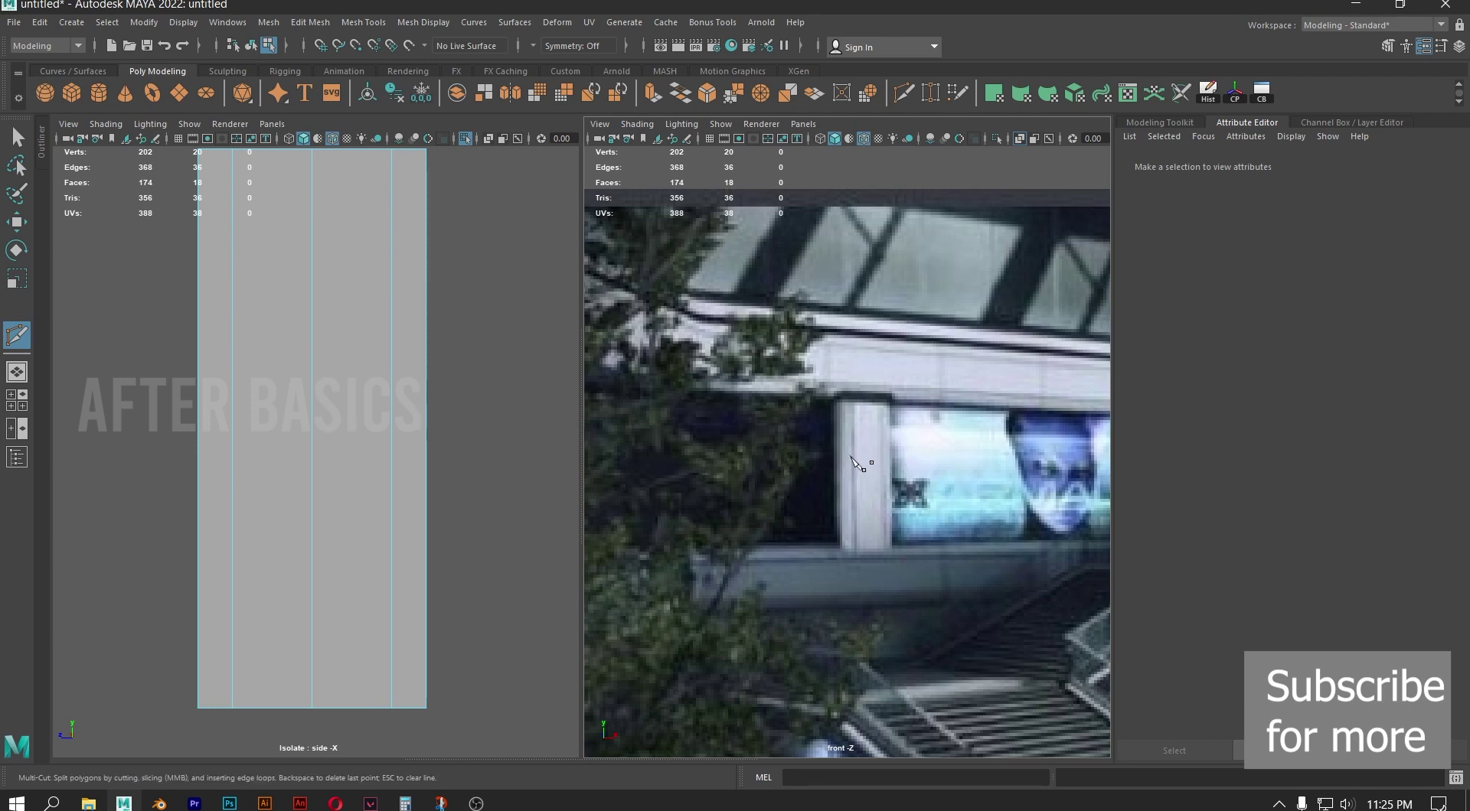
pyautogui.keyDown('alt'); pyautogui.moveTo(338, 276); pyautogui.dragTo(331, 333, button='middle'); pyautogui.keyUp('alt')
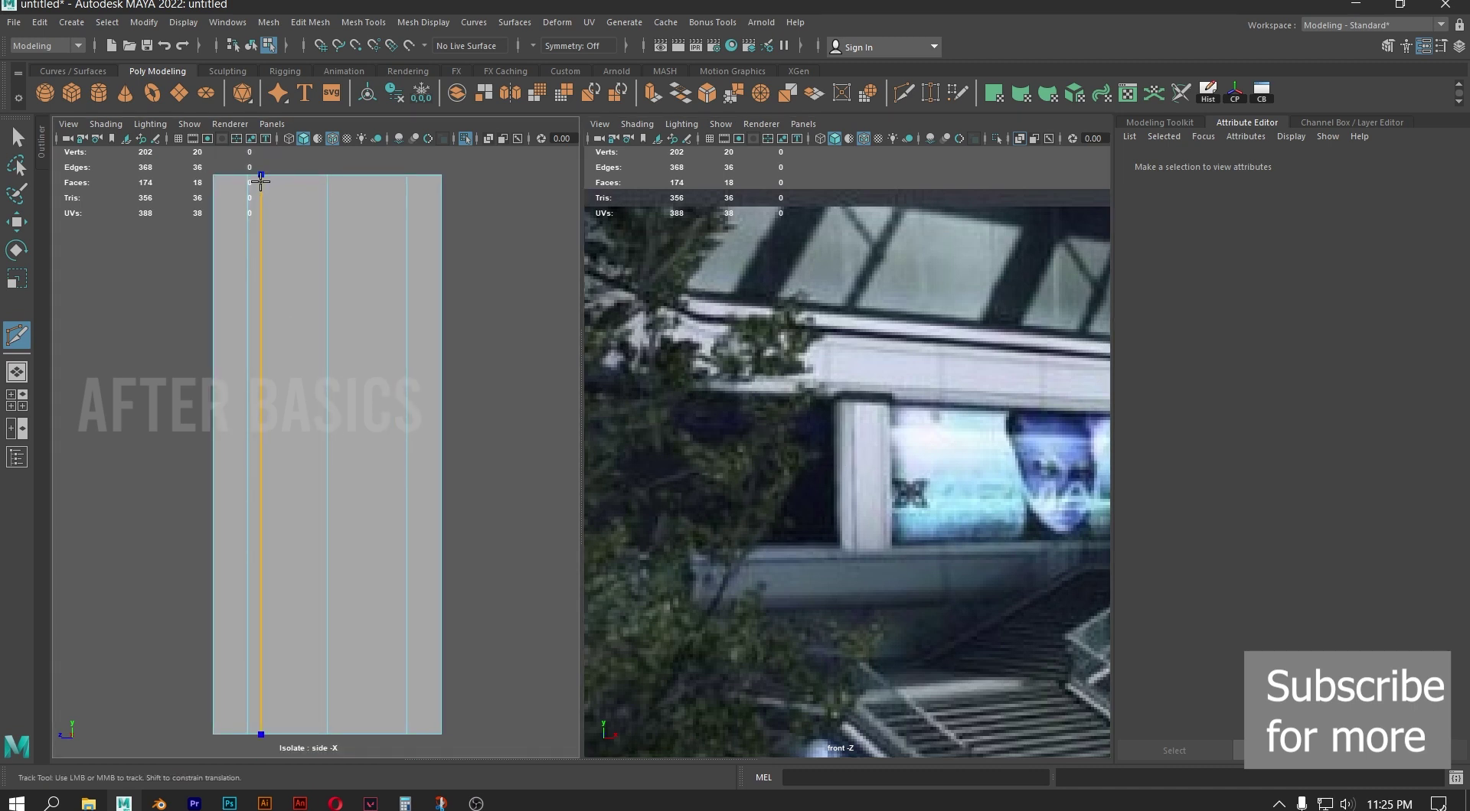
pyautogui.click(266, 182)
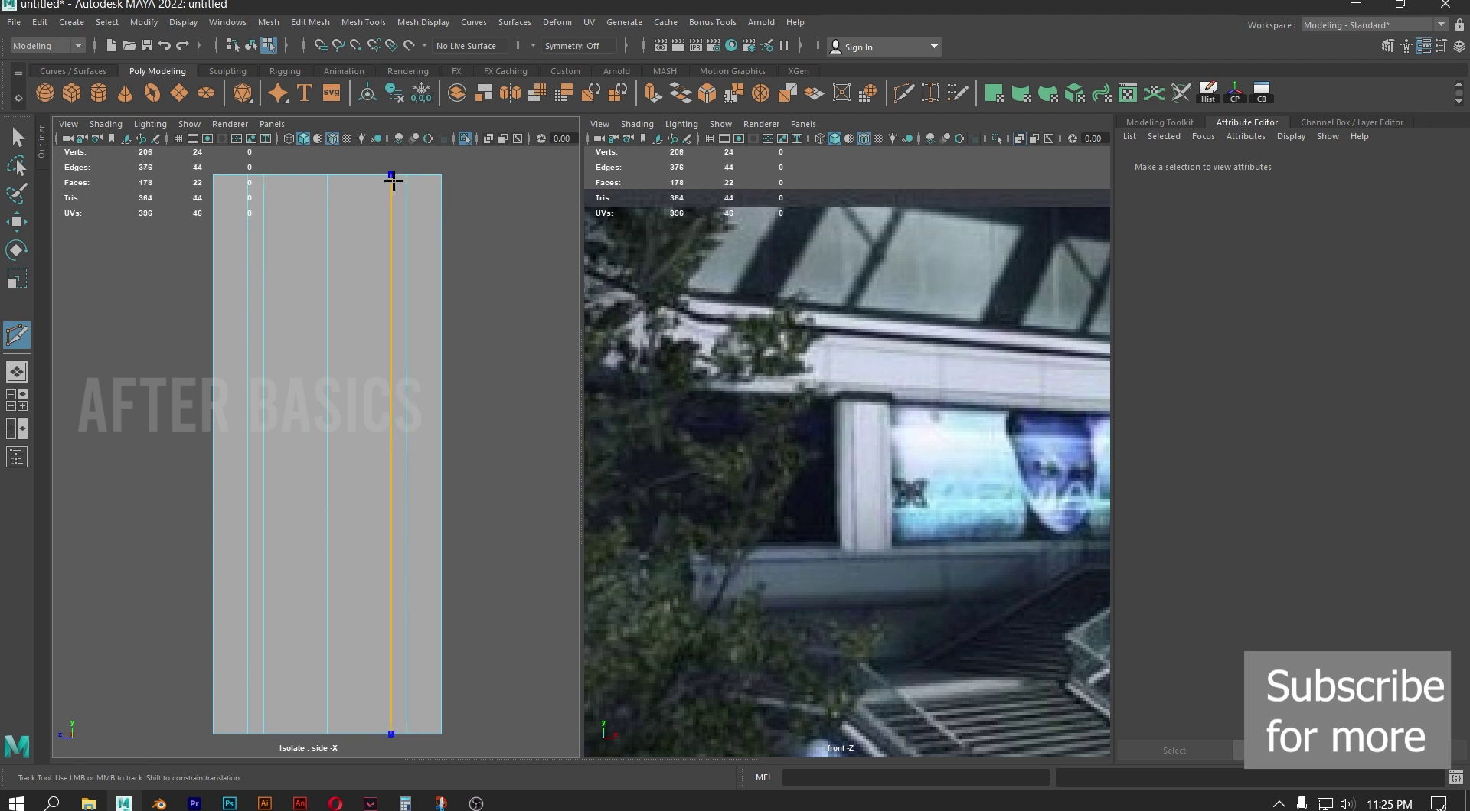
pyautogui.click(393, 181)
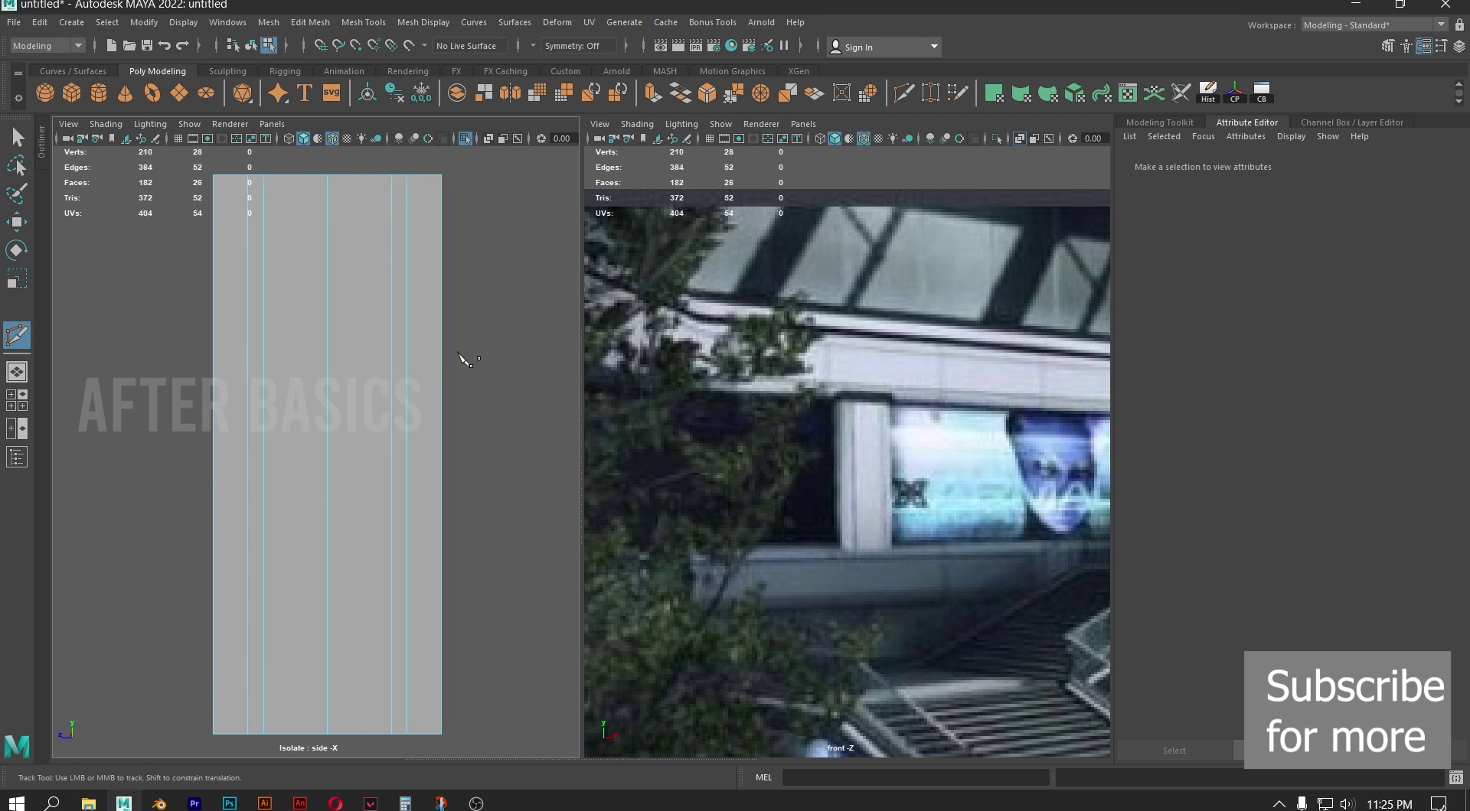
# Delete the pillar's two outermost vertical edge loops and the centre loop, keeping only the inner pair
pyautogui.press('w')
pyautogui.doubleClick(402, 262)
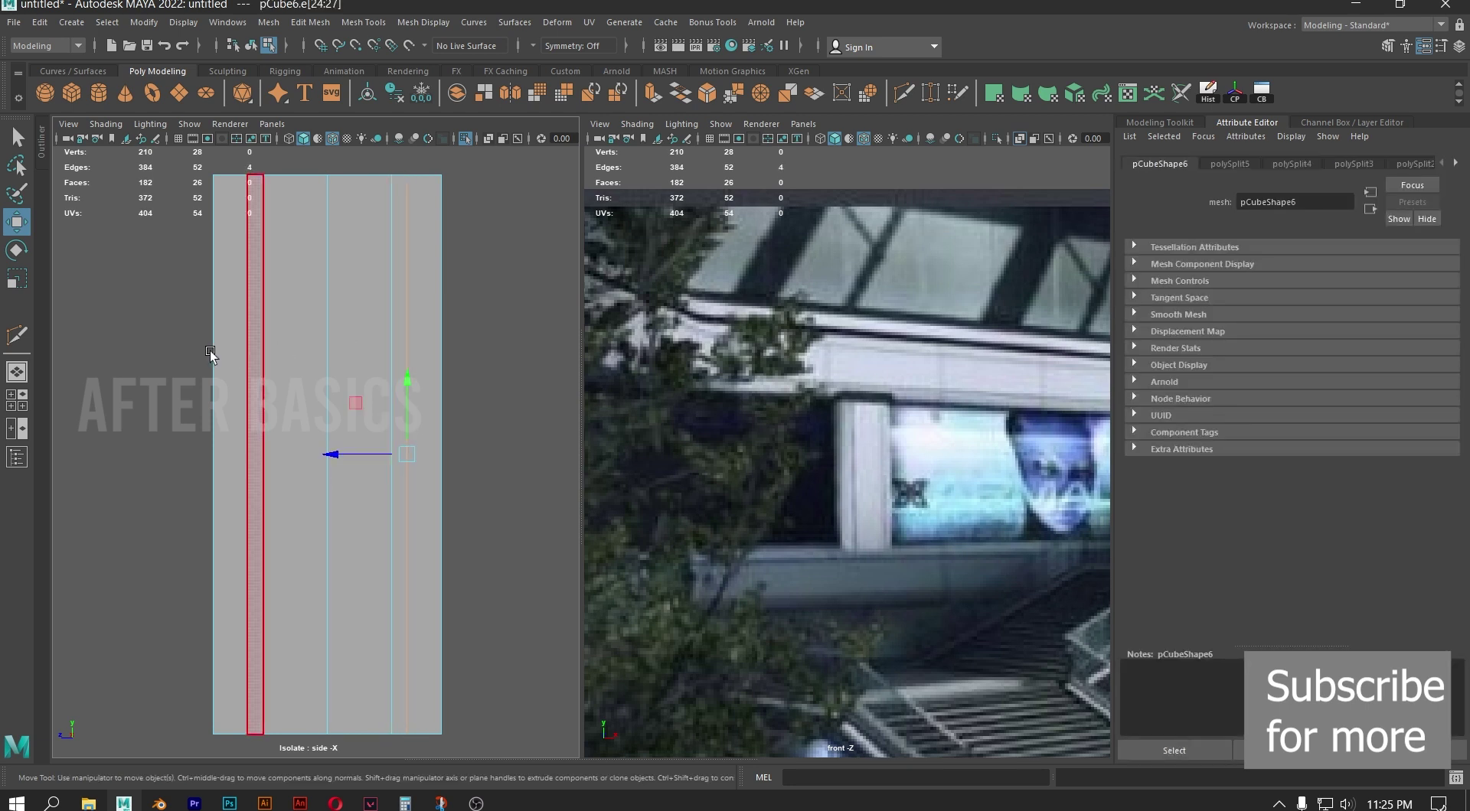
pyautogui.keyDown('shift'); pyautogui.doubleClick(245, 294); pyautogui.keyUp('shift')
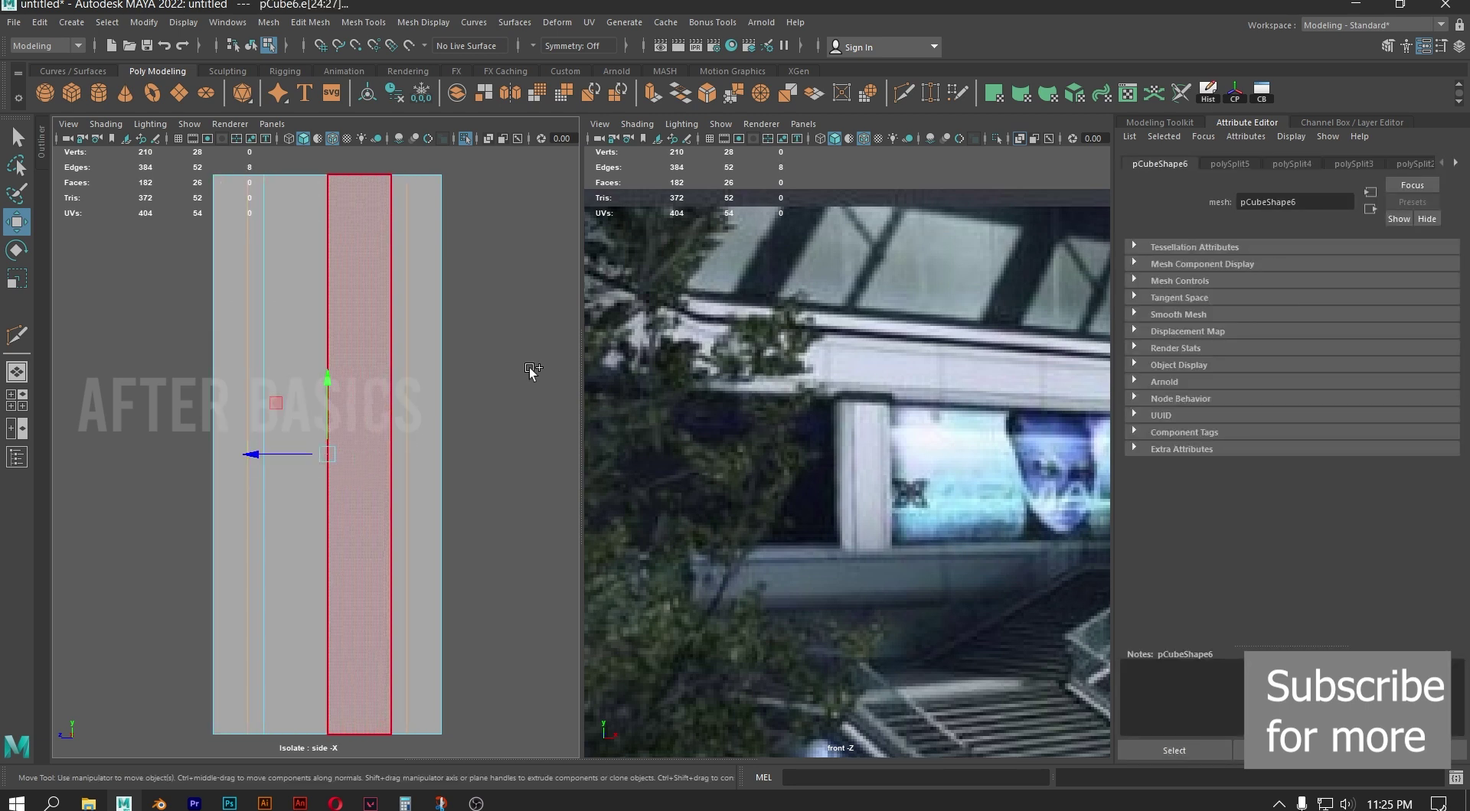
pyautogui.press('Delete')
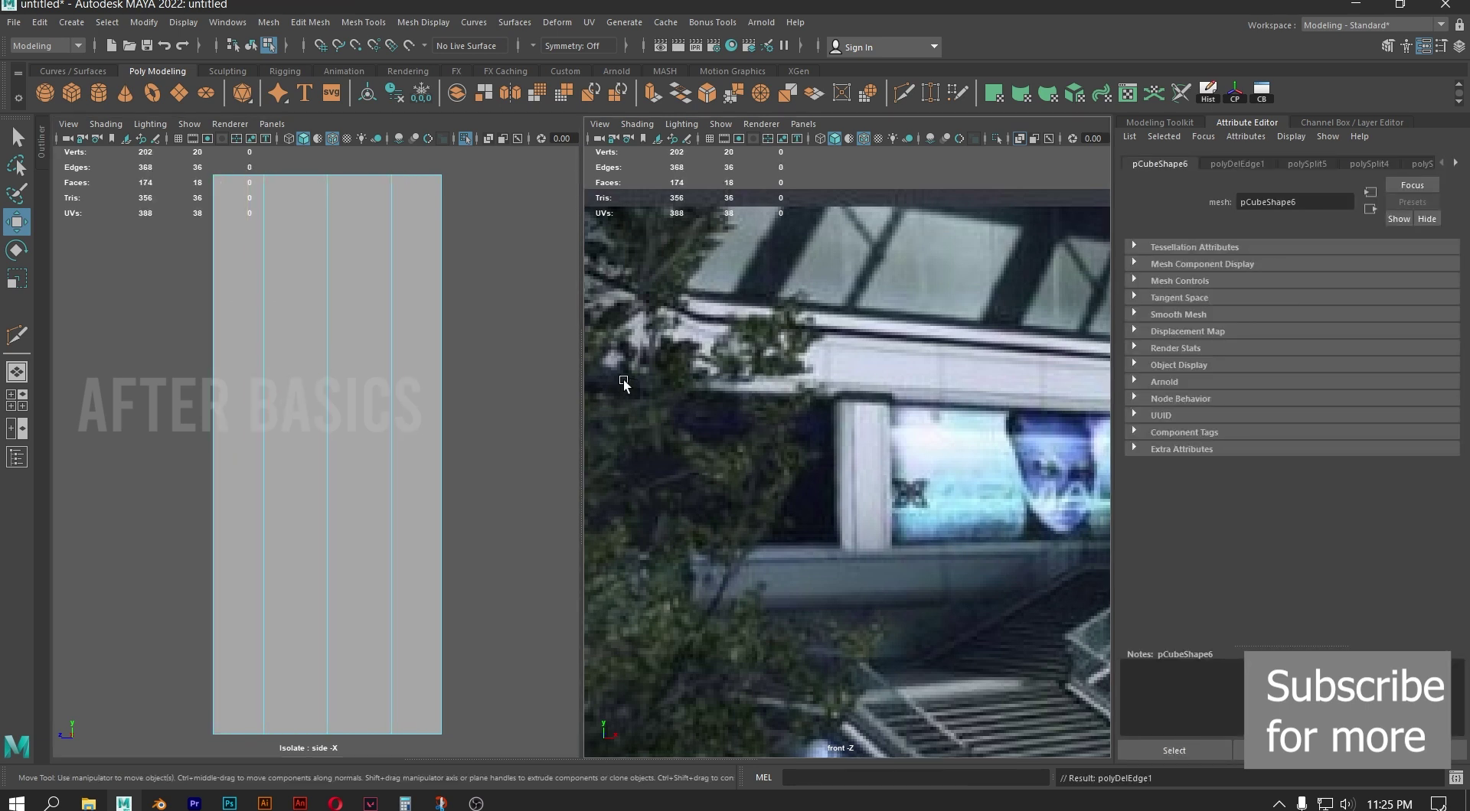
pyautogui.moveTo(333, 250)
pyautogui.mouseDown(button='right')
pyautogui.moveTo(321, 229)
pyautogui.moveTo(316, 244)
pyautogui.moveTo(337, 232)
pyautogui.mouseUp(button='right')
pyautogui.click(316, 245)
pyautogui.doubleClick(337, 231)
pyautogui.press('Delete')
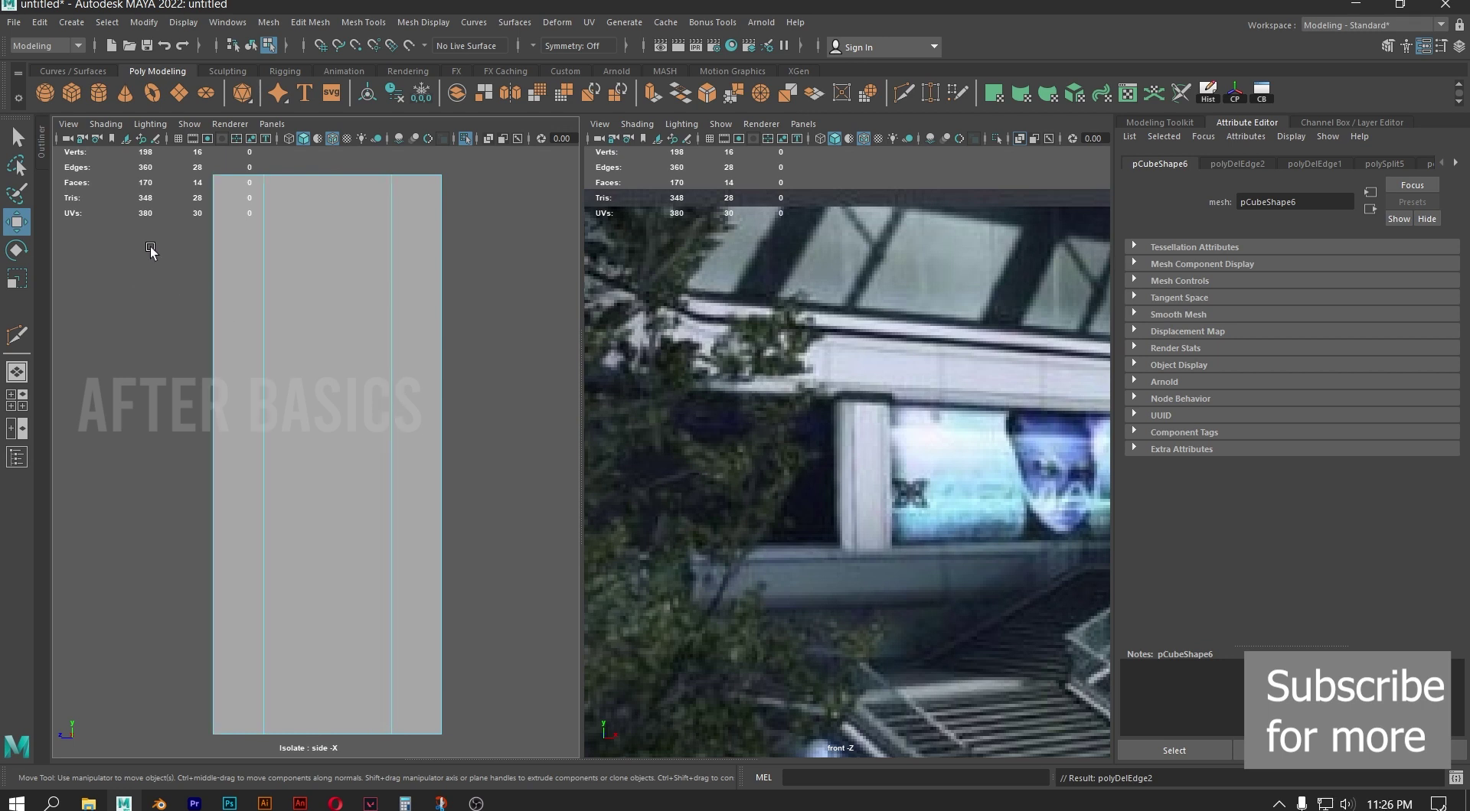
# Bevel the pillar's two front vertical corner edges with a fraction of 1 in the perspective view
pyautogui.click(215, 369)
pyautogui.keyDown('shift'); pyautogui.click(444, 360); pyautogui.keyUp('shift')
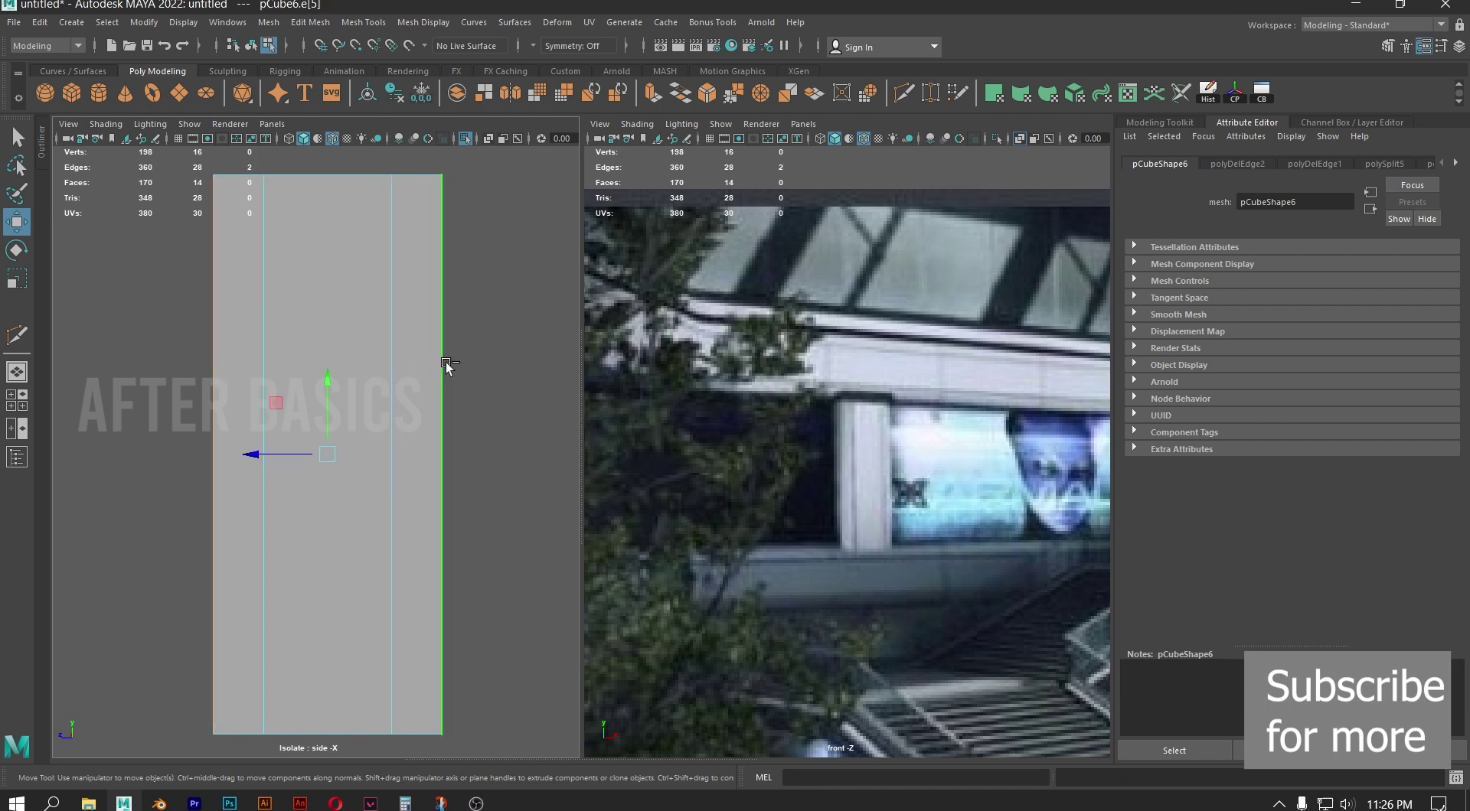
pyautogui.press('space')
pyautogui.press('space')
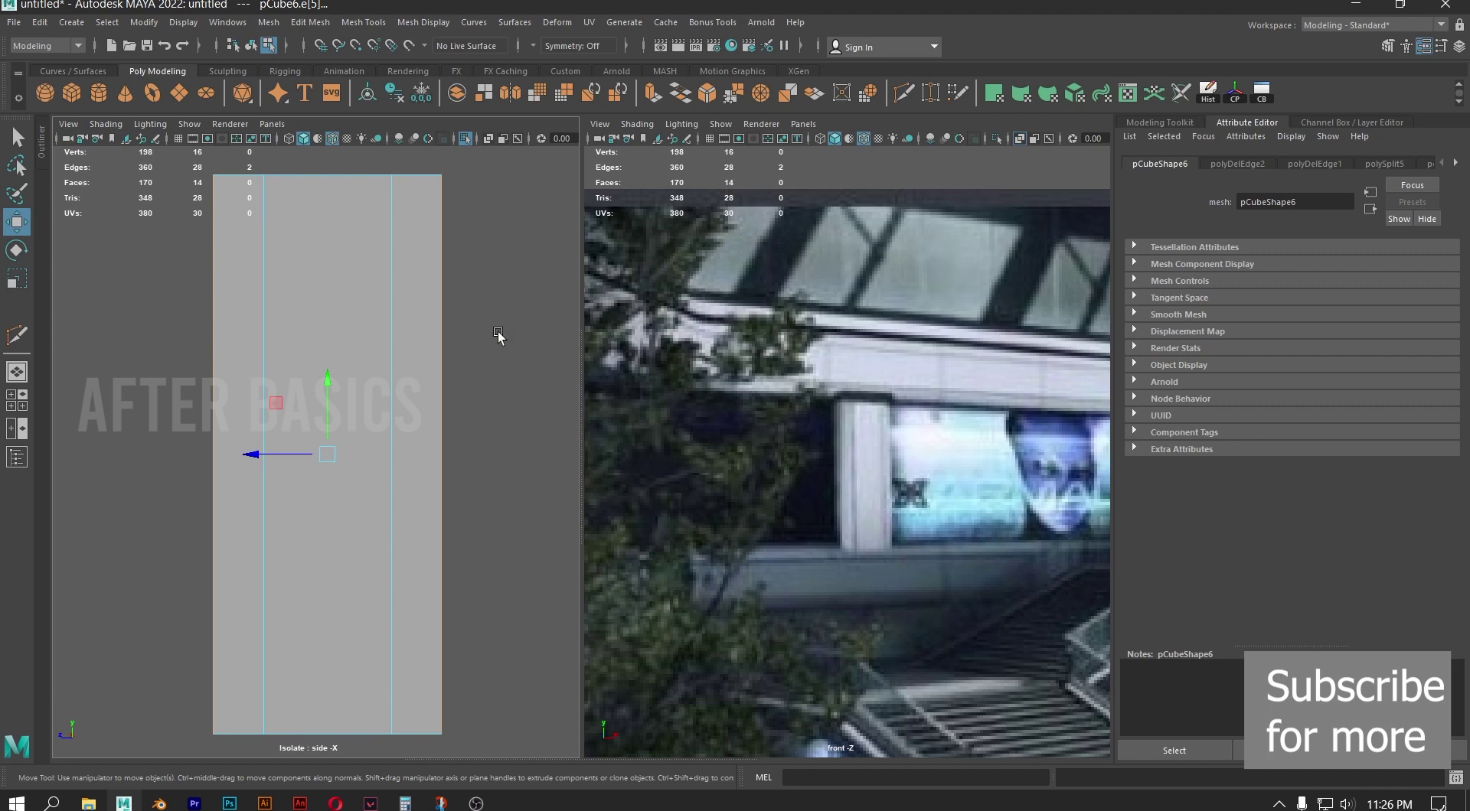
pyautogui.press('space')
pyautogui.moveTo(355, 452); pyautogui.dragTo(374, 502)
pyautogui.press('f')
pyautogui.scroll(-2, 334, 429)
pyautogui.keyDown('alt'); pyautogui.moveTo(375, 503); pyautogui.dragTo(328, 331, button='middle'); pyautogui.keyUp('alt')
pyautogui.keyDown('alt'); pyautogui.moveTo(328, 331); pyautogui.dragTo(360, 365, button='right'); pyautogui.keyUp('alt')
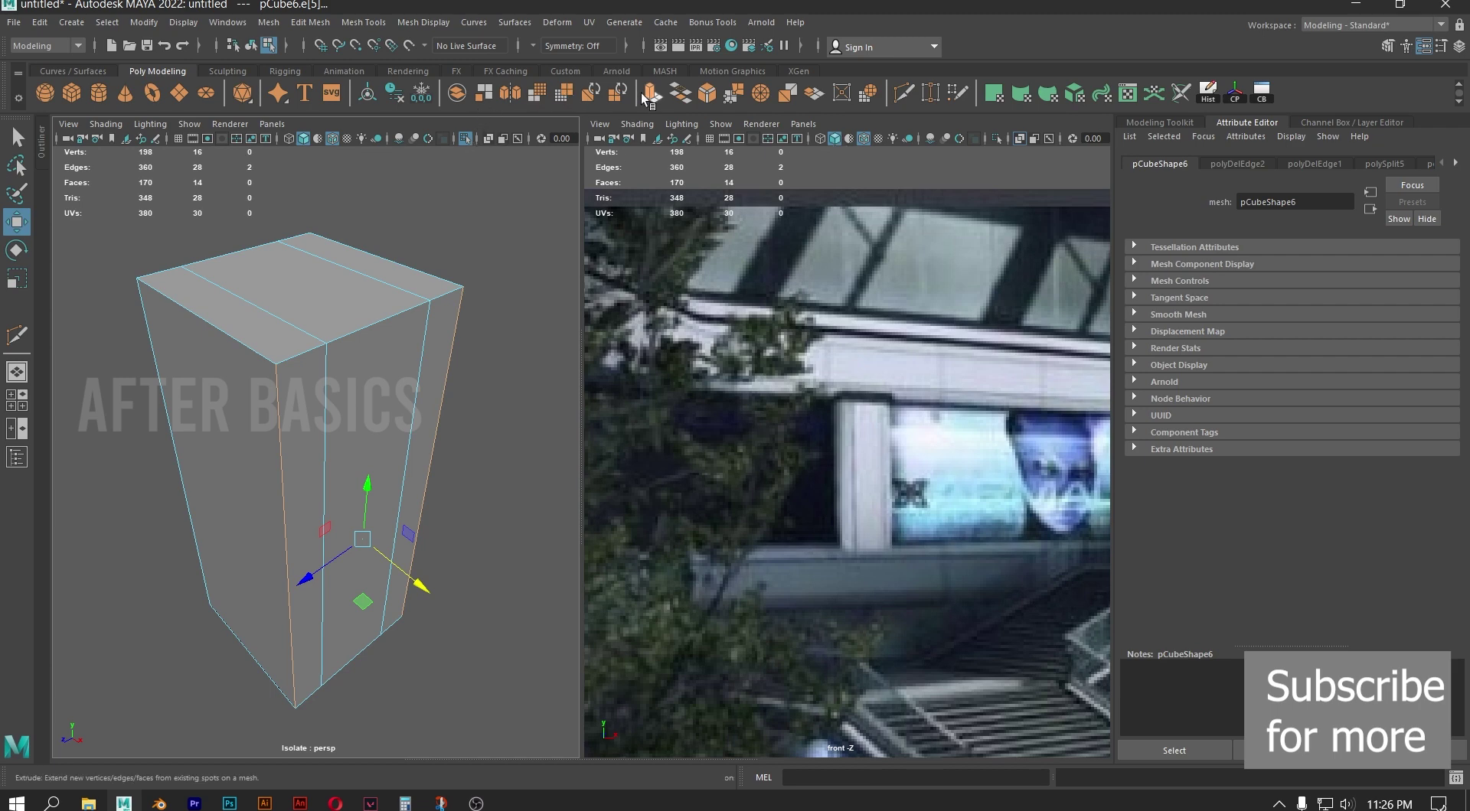
pyautogui.click(707, 92)
pyautogui.moveTo(475, 472); pyautogui.dragTo(481, 472)
pyautogui.keyDown('alt'); pyautogui.moveTo(367, 429); pyautogui.dragTo(276, 421); pyautogui.keyUp('alt')
pyautogui.keyDown('alt'); pyautogui.moveTo(296, 364); pyautogui.dragTo(335, 394, button='middle'); pyautogui.keyUp('alt')
pyautogui.keyDown('alt'); pyautogui.moveTo(334, 393); pyautogui.dragTo(360, 453, button='right'); pyautogui.keyUp('alt')
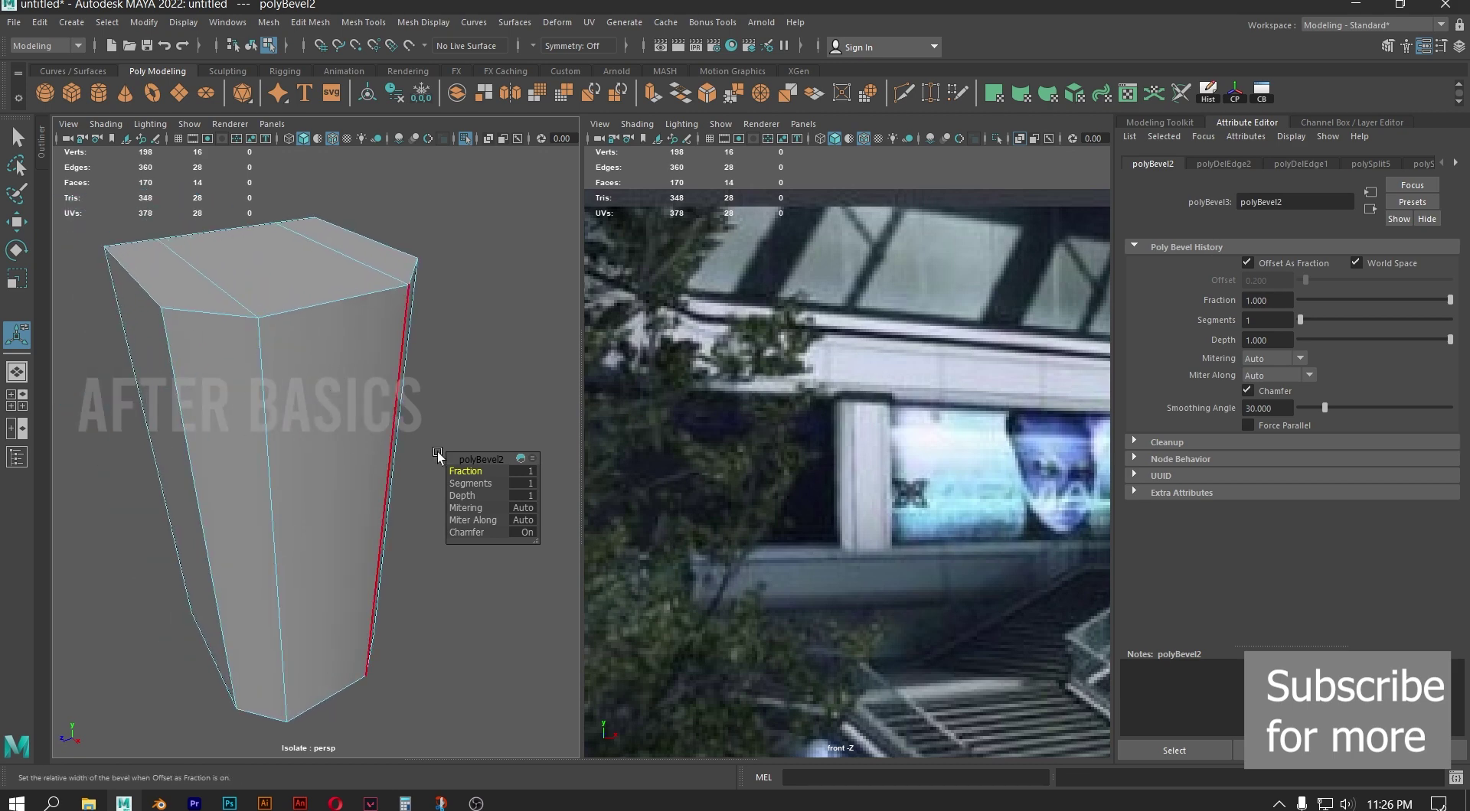
# Set the corner bevel to 3 segments to round the pillar's front edges
pyautogui.moveTo(470, 483); pyautogui.dragTo(485, 483)
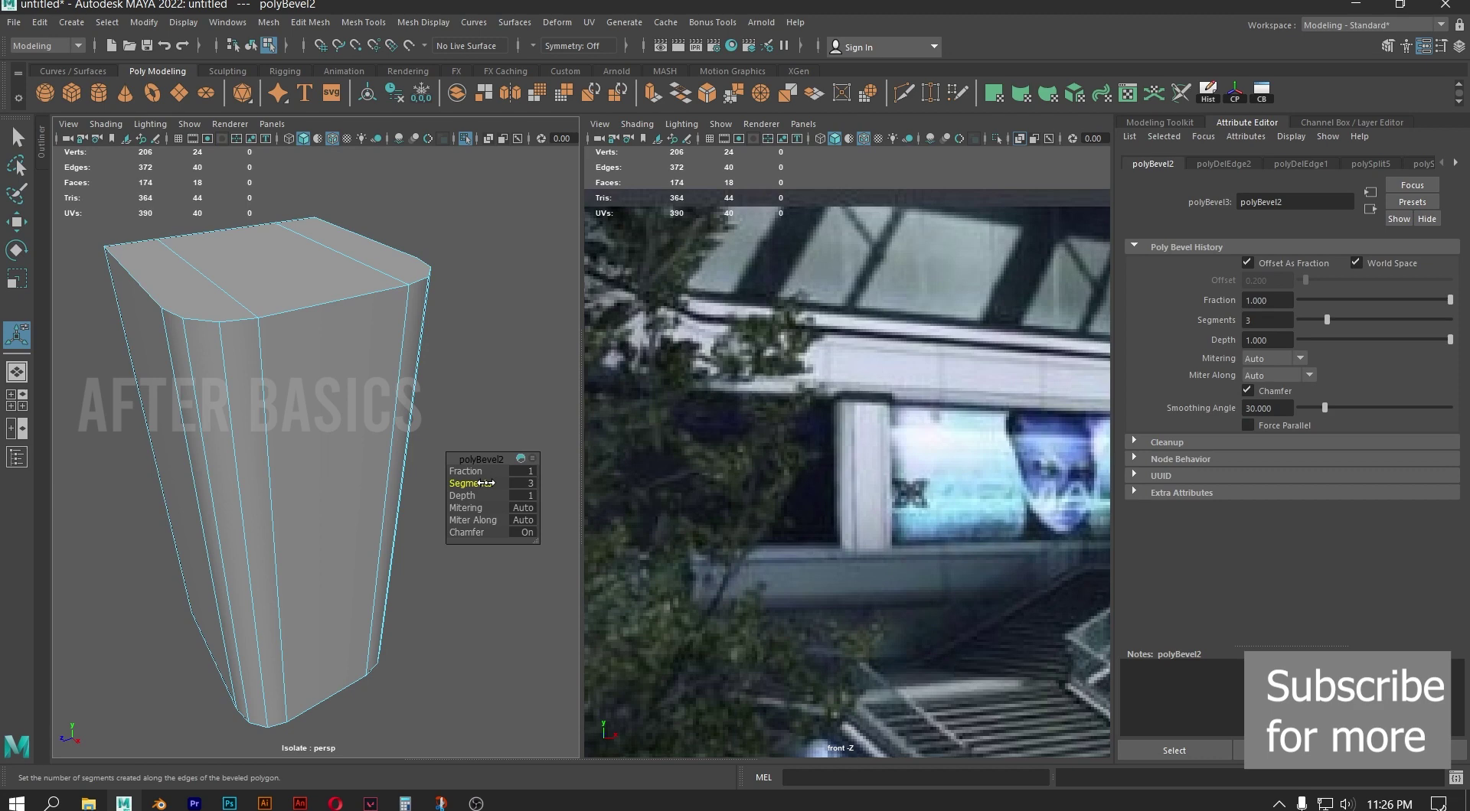
pyautogui.scroll(6, 452, 375)
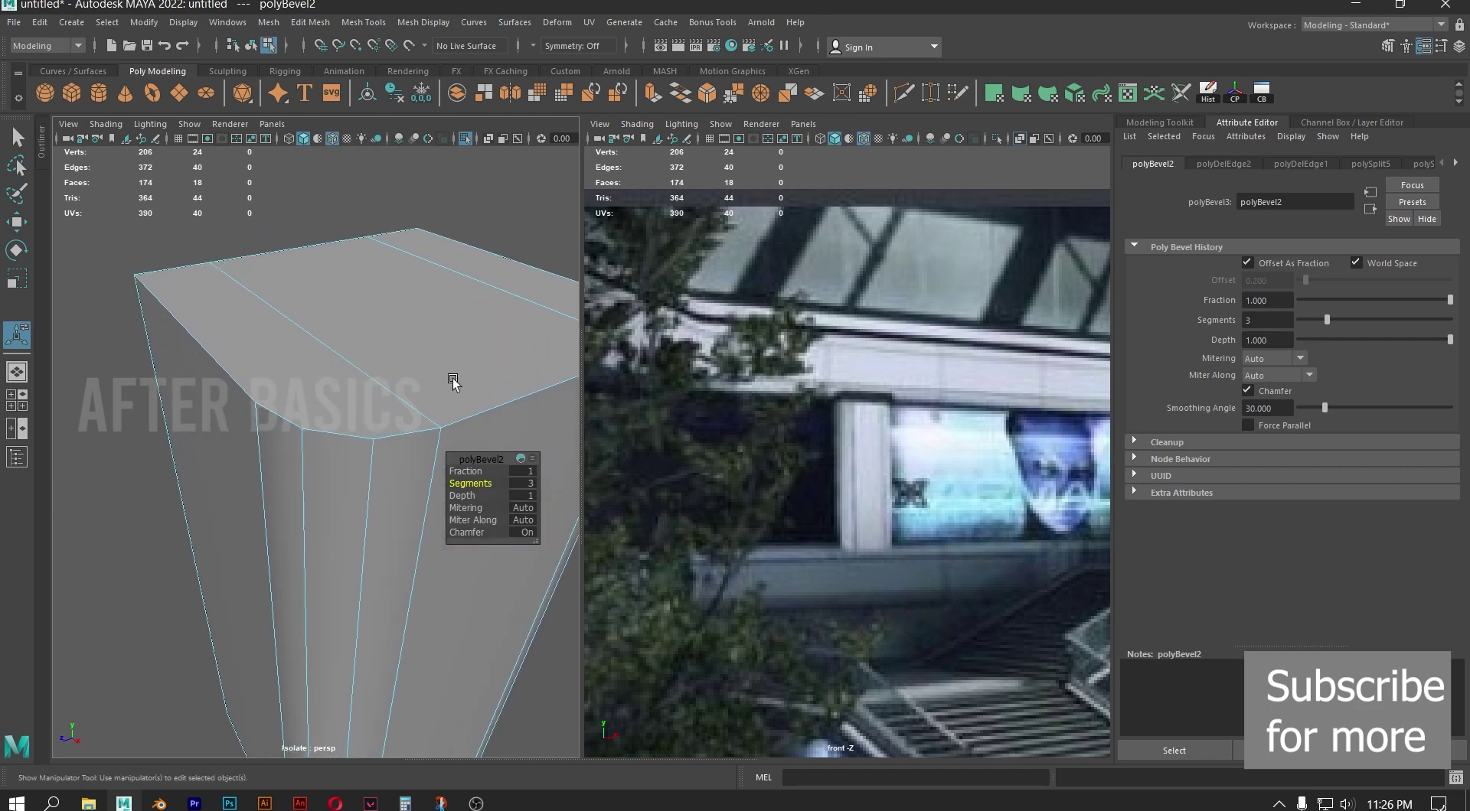
pyautogui.scroll(-5, 446, 375)
pyautogui.scroll(5, 416, 398)
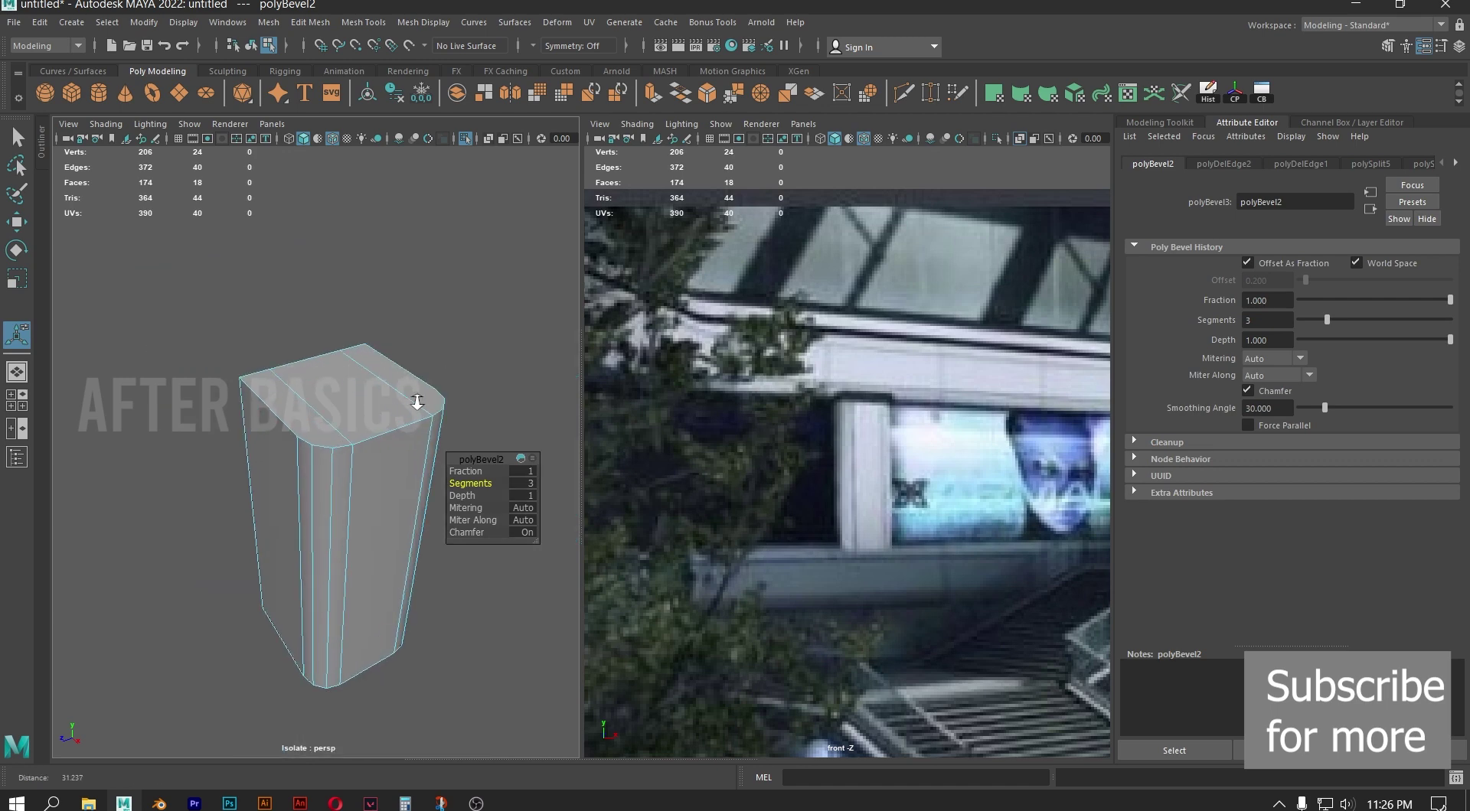
pyautogui.scroll(-2, 433, 393)
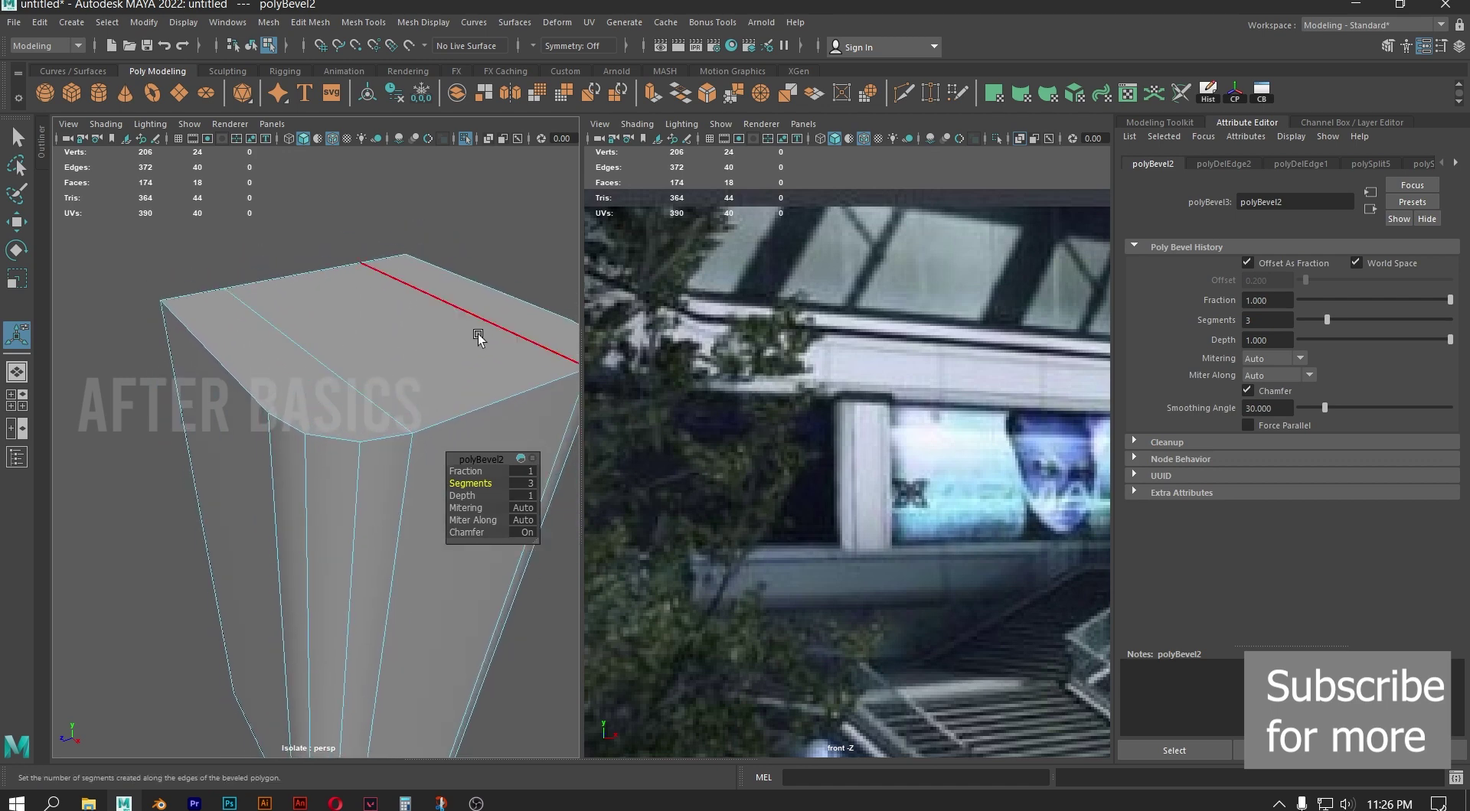
# Delete the pillar's hidden top, bottom and back faces
pyautogui.moveTo(374, 347); pyautogui.dragTo(386, 365, button='right')
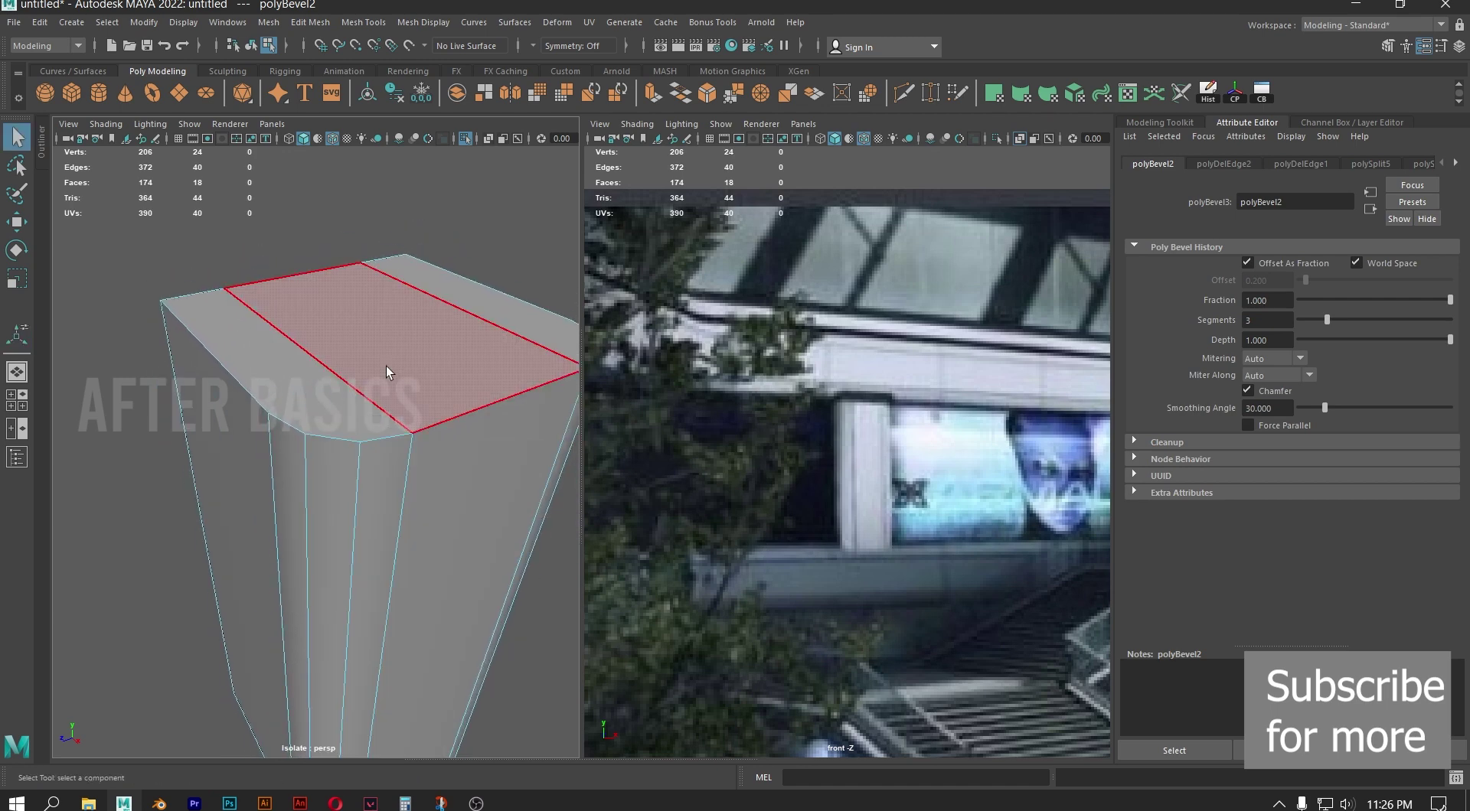
pyautogui.click(386, 366)
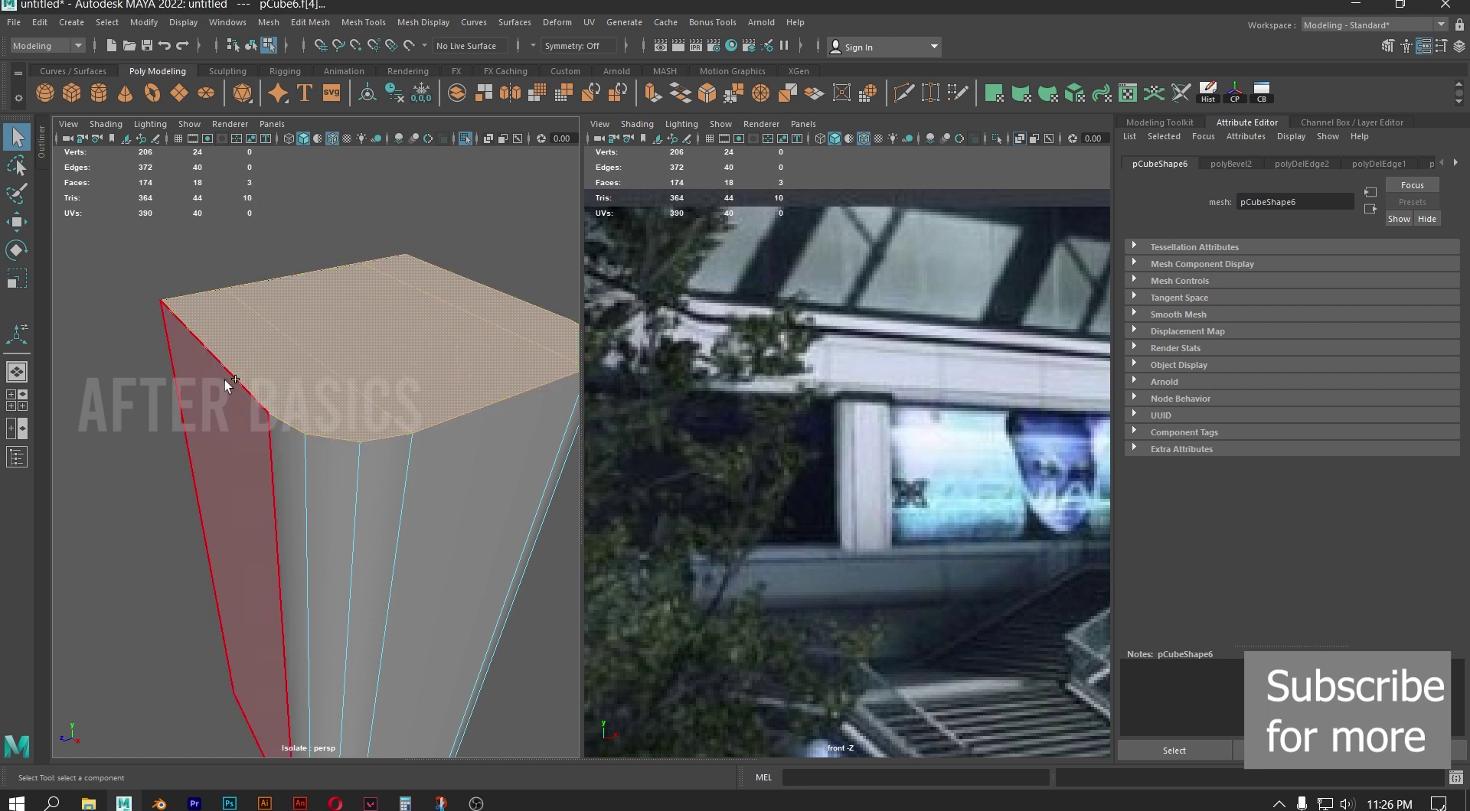
pyautogui.keyDown('alt'); pyautogui.moveTo(384, 437); pyautogui.dragTo(383, 365); pyautogui.keyUp('alt')
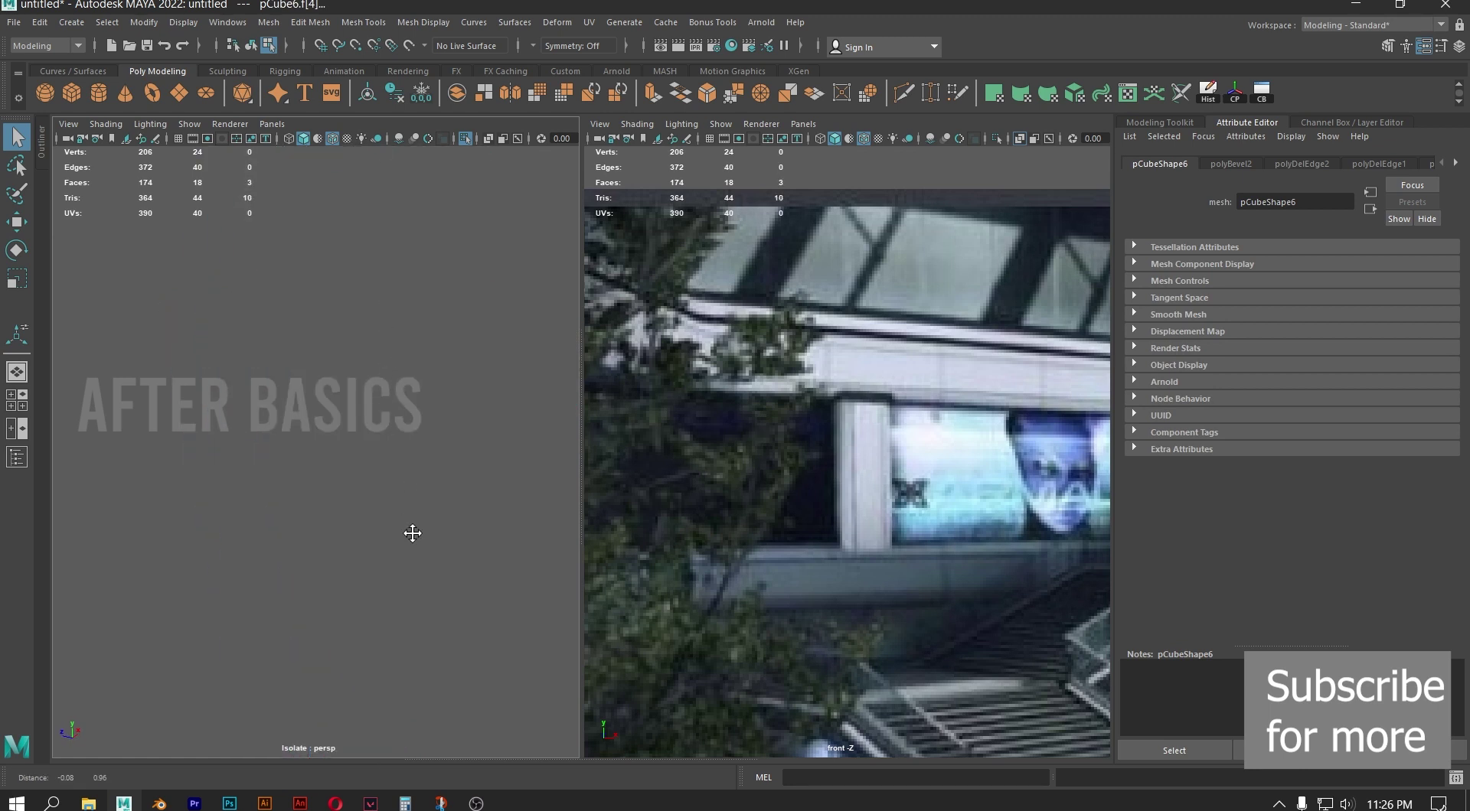
pyautogui.keyDown('alt'); pyautogui.moveTo(412, 518); pyautogui.dragTo(411, 607, button='middle'); pyautogui.keyUp('alt')
pyautogui.keyDown('alt'); pyautogui.moveTo(410, 607); pyautogui.dragTo(388, 563); pyautogui.keyUp('alt')
pyautogui.keyDown('shift'); pyautogui.click(310, 249); pyautogui.keyUp('shift')
pyautogui.keyDown('shift'); pyautogui.click(354, 264); pyautogui.keyUp('shift')
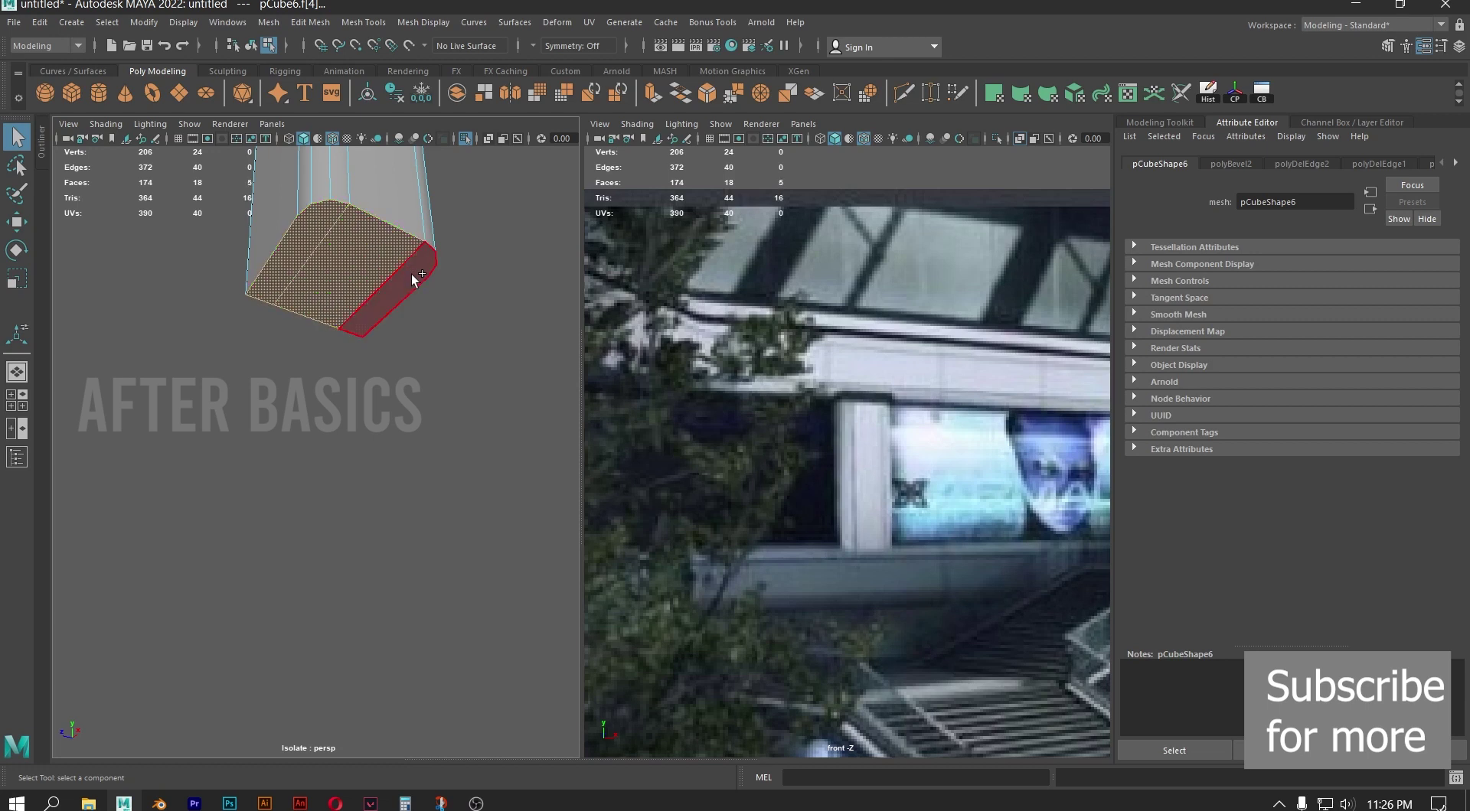
pyautogui.keyDown('shift'); pyautogui.click(411, 274); pyautogui.keyUp('shift')
pyautogui.keyDown('alt'); pyautogui.moveTo(435, 270); pyautogui.dragTo(246, 389); pyautogui.keyUp('alt')
pyautogui.keyDown('shift'); pyautogui.click(307, 401); pyautogui.keyUp('shift')
pyautogui.keyDown('shift'); pyautogui.click(372, 411); pyautogui.keyUp('shift')
pyautogui.keyDown('shift'); pyautogui.click(418, 425); pyautogui.keyUp('shift')
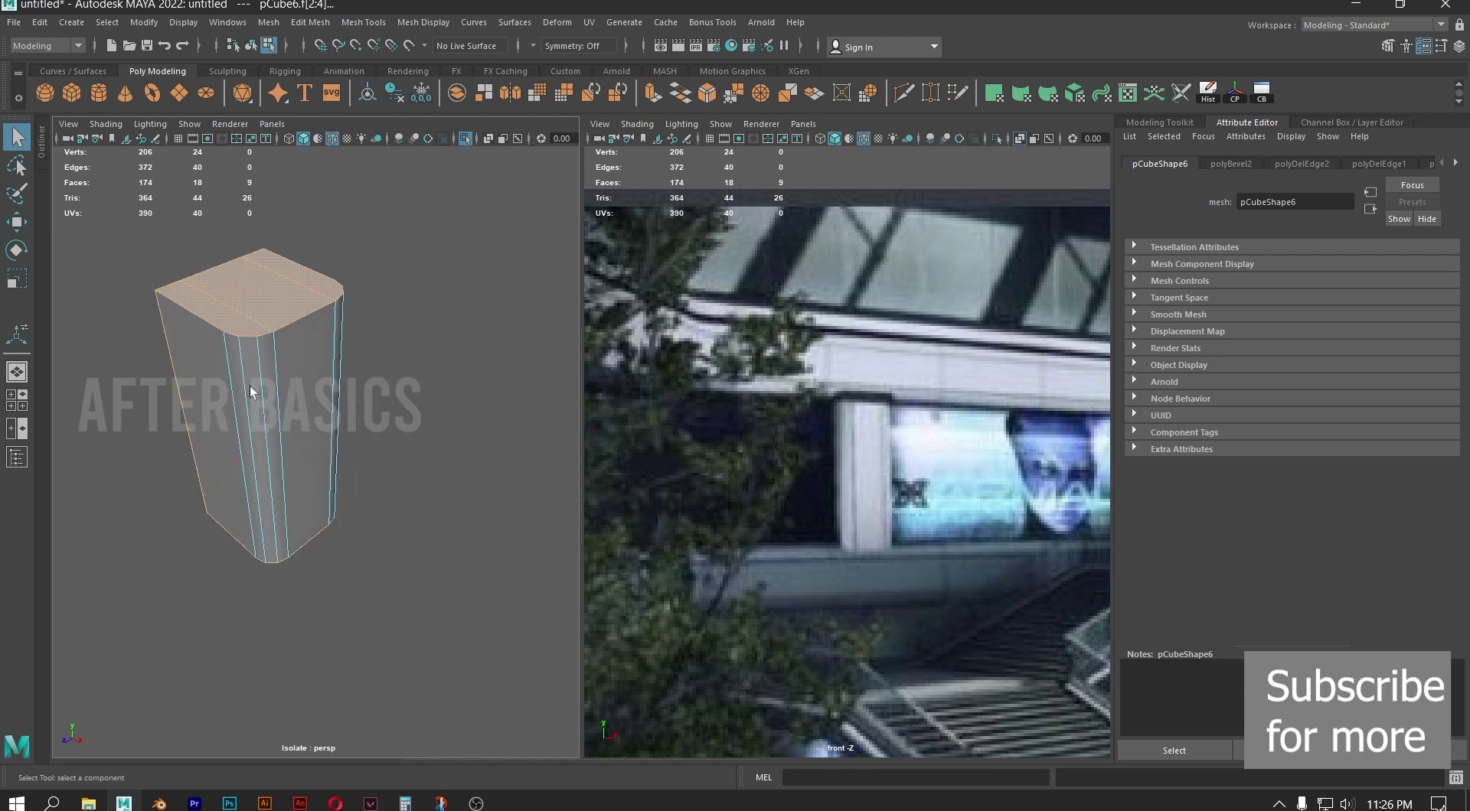
pyautogui.press('Delete')
# Return the pillar to object mode and end its isolation so the surrounding walls are shown again
pyautogui.keyDown('alt'); pyautogui.moveTo(260, 390); pyautogui.dragTo(296, 338); pyautogui.keyUp('alt')
pyautogui.rightClick(301, 276)
pyautogui.click(377, 253)
pyautogui.hotkey('ctrl', '1')
pyautogui.keyDown('alt'); pyautogui.moveTo(370, 405); pyautogui.dragTo(320, 338); pyautogui.keyUp('alt')
pyautogui.moveTo(352, 344); pyautogui.dragTo(352, 303, button='right')
pyautogui.click(365, 344)
pyautogui.keyDown('shift'); pyautogui.click(415, 351); pyautogui.keyUp('shift')
pyautogui.press('w')
pyautogui.keyDown('alt'); pyautogui.moveTo(363, 418); pyautogui.dragTo(521, 391); pyautogui.keyUp('alt')
pyautogui.moveTo(315, 372); pyautogui.dragTo(427, 308, button='right')
# Examine the pillar's placement between the walls in perspective and side views against the pillar spacing in the reference image
pyautogui.scroll(-6, 350, 408)
pyautogui.keyDown('alt'); pyautogui.moveTo(294, 448); pyautogui.dragTo(392, 486); pyautogui.keyUp('alt')
pyautogui.press('space')
pyautogui.press('space')
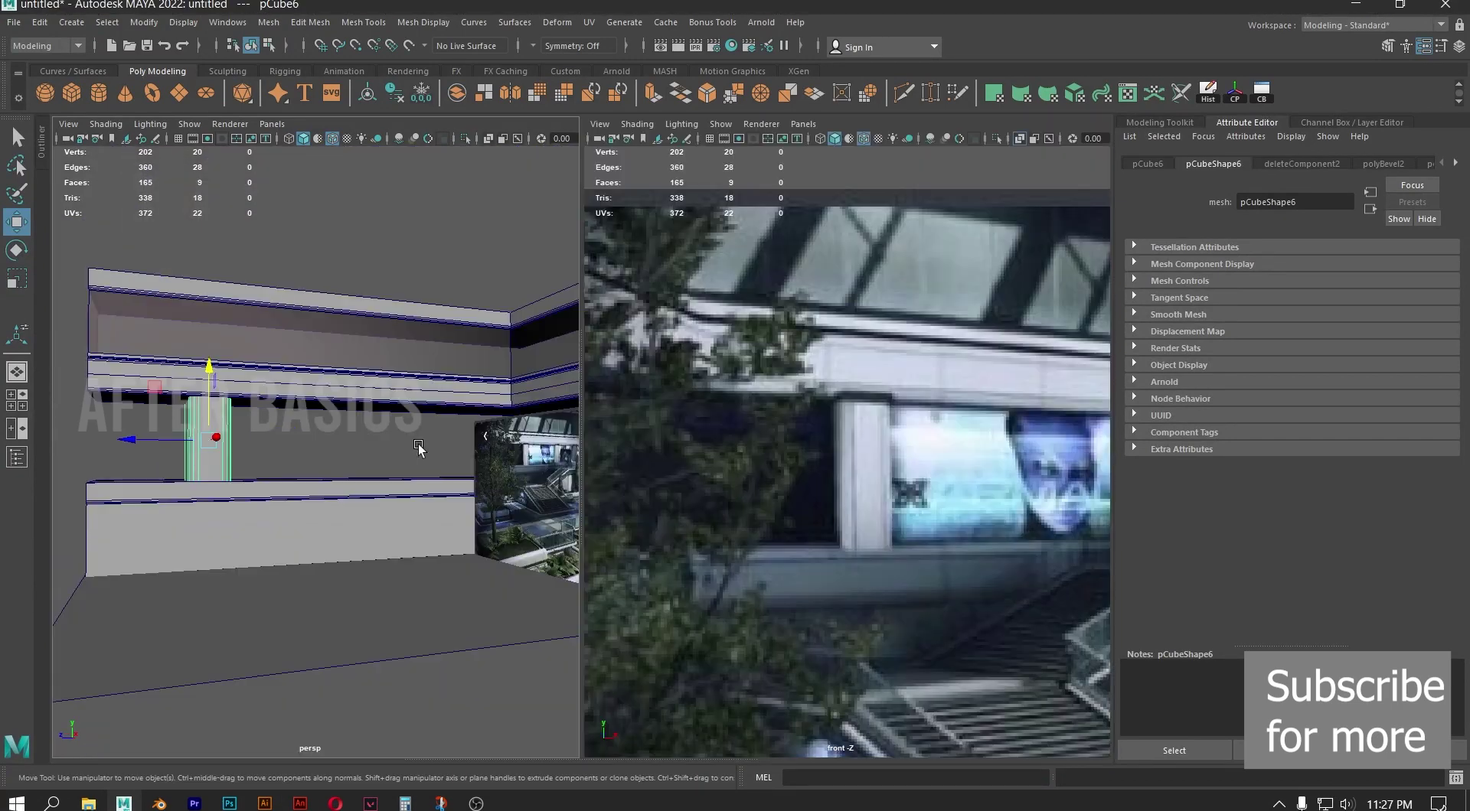
pyautogui.press('space')
pyautogui.moveTo(391, 460); pyautogui.dragTo(442, 481)
pyautogui.keyDown('alt'); pyautogui.moveTo(443, 480); pyautogui.dragTo(93, 390, button='right'); pyautogui.keyUp('alt')
pyautogui.keyDown('alt'); pyautogui.moveTo(296, 444); pyautogui.dragTo(260, 442, button='middle'); pyautogui.keyUp('alt')
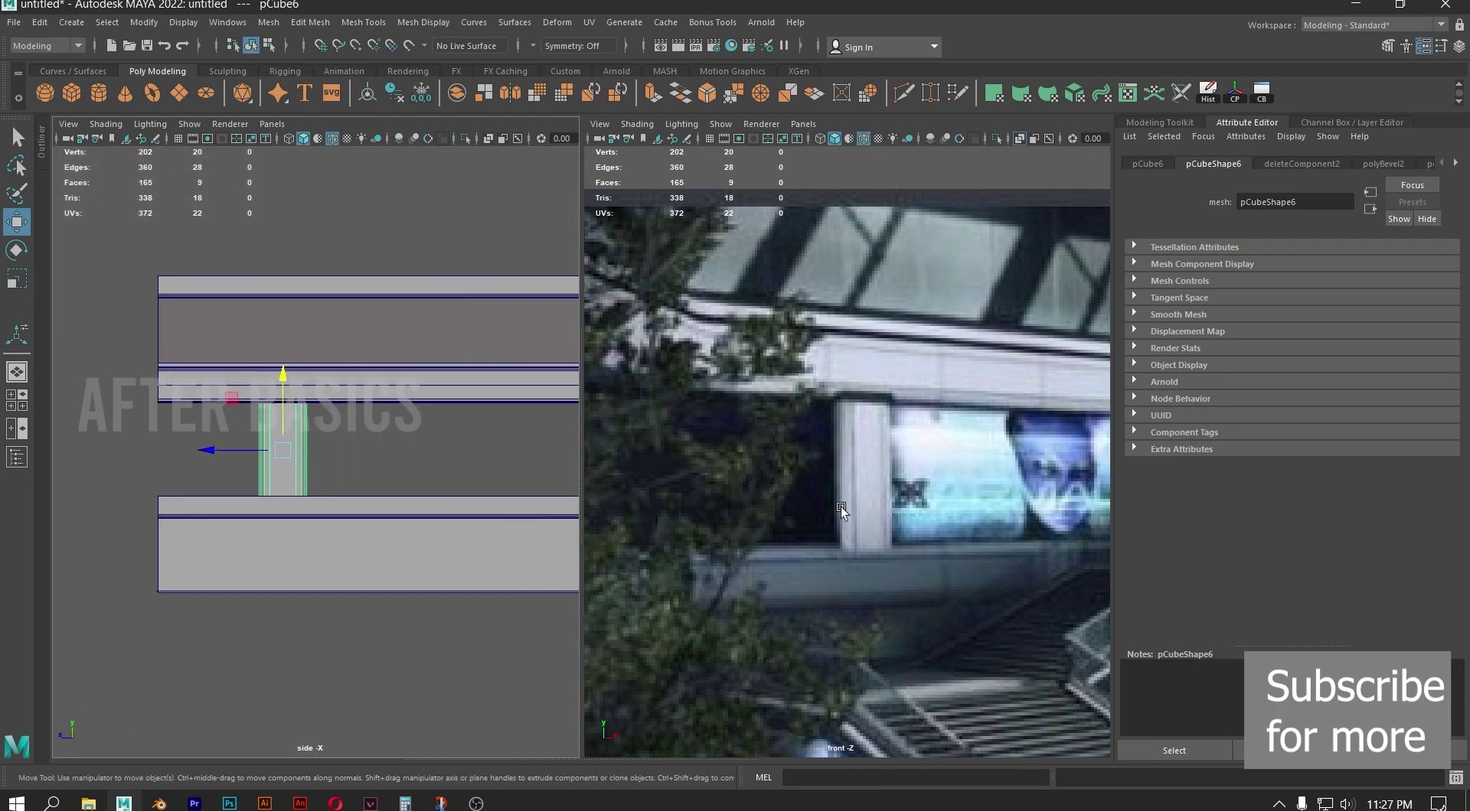
pyautogui.scroll(-6, 840, 506)
pyautogui.keyDown('alt'); pyautogui.moveTo(781, 452); pyautogui.dragTo(848, 485, button='right'); pyautogui.keyUp('alt')
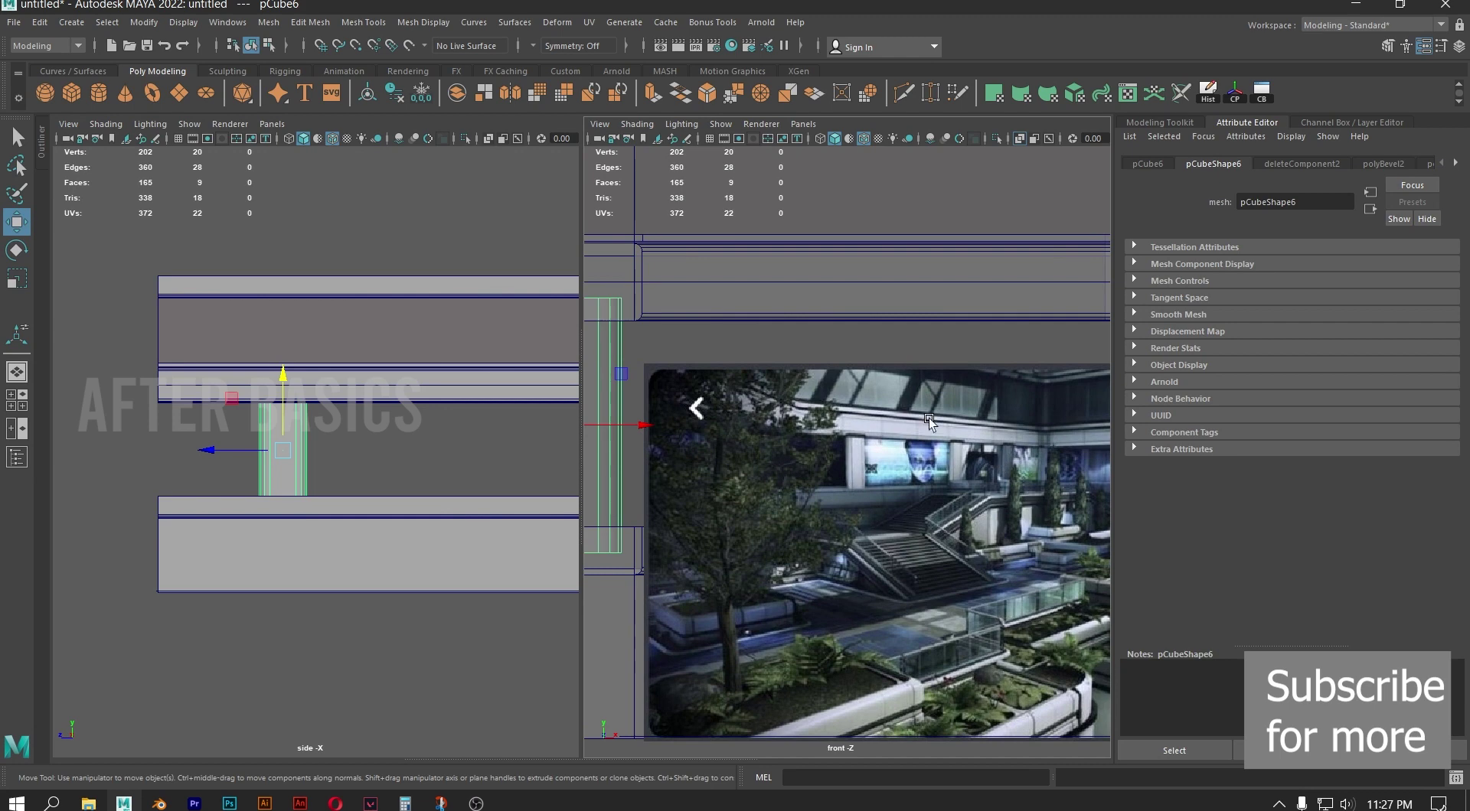
pyautogui.scroll(1, 958, 447)
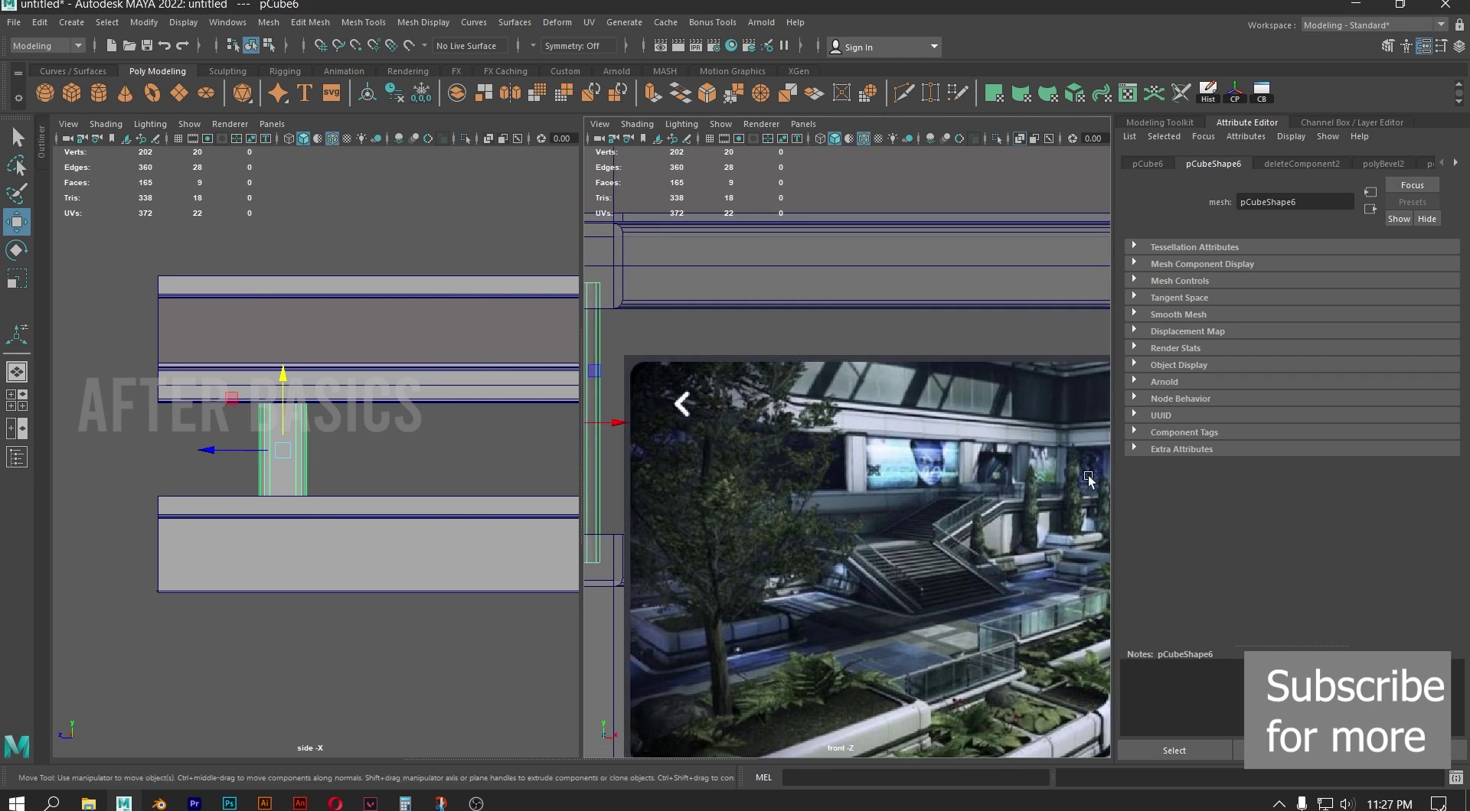
pyautogui.scroll(-4, 469, 460)
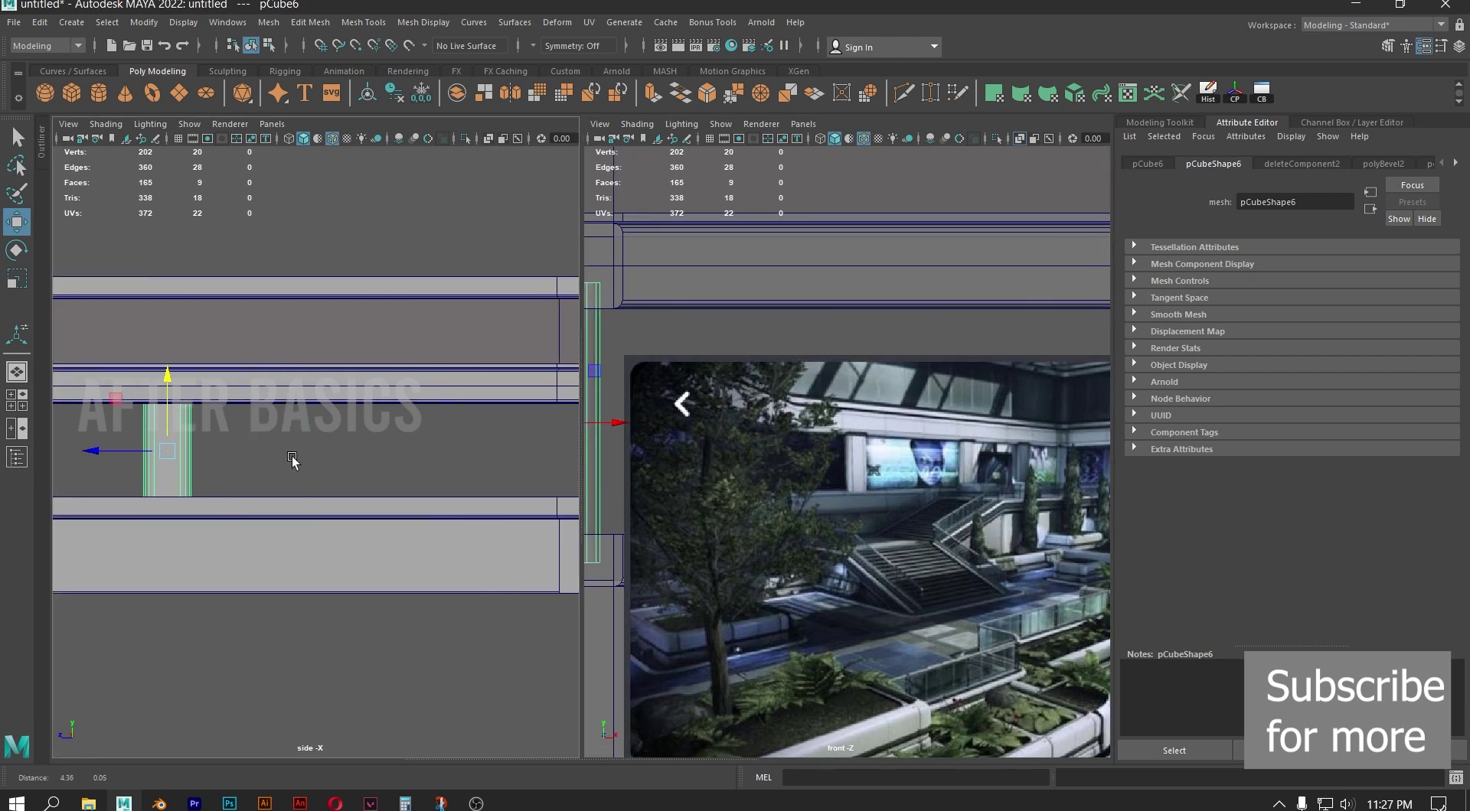
# Slide the pillar along the wall in the side view so it lines up with the inner wall corner
pyautogui.keyDown('alt'); pyautogui.moveTo(366, 452); pyautogui.dragTo(499, 574, button='right'); pyautogui.keyUp('alt')
pyautogui.keyDown('alt'); pyautogui.moveTo(319, 421); pyautogui.dragTo(335, 422, button='middle'); pyautogui.keyUp('alt')
pyautogui.moveTo(103, 452); pyautogui.dragTo(323, 458)
pyautogui.press('f')
pyautogui.keyDown('alt'); pyautogui.moveTo(364, 410); pyautogui.dragTo(387, 461, button='middle'); pyautogui.keyUp('alt')
pyautogui.moveTo(311, 503); pyautogui.dragTo(254, 503)
pyautogui.scroll(-10, 254, 503)
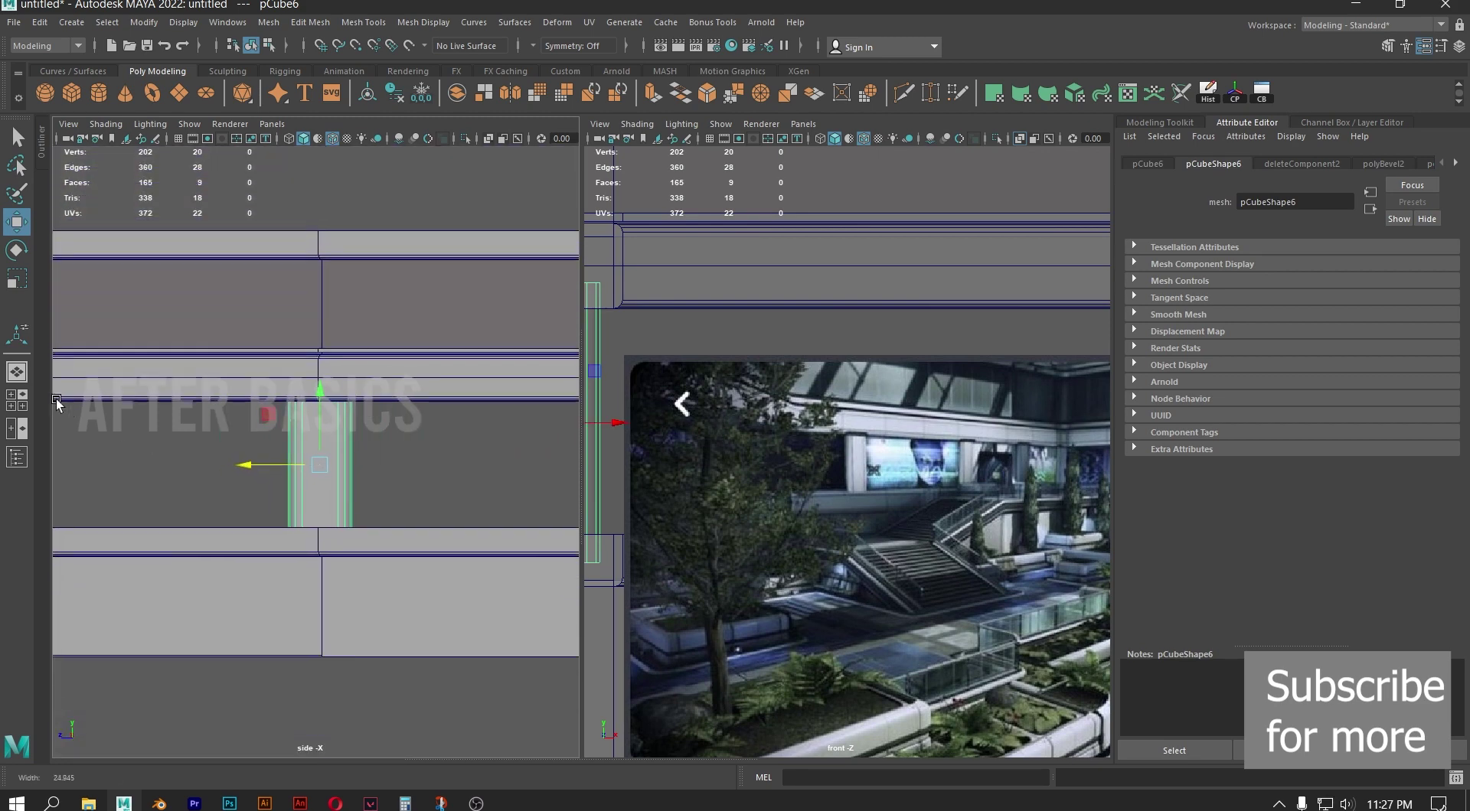
pyautogui.scroll(-1, 322, 451)
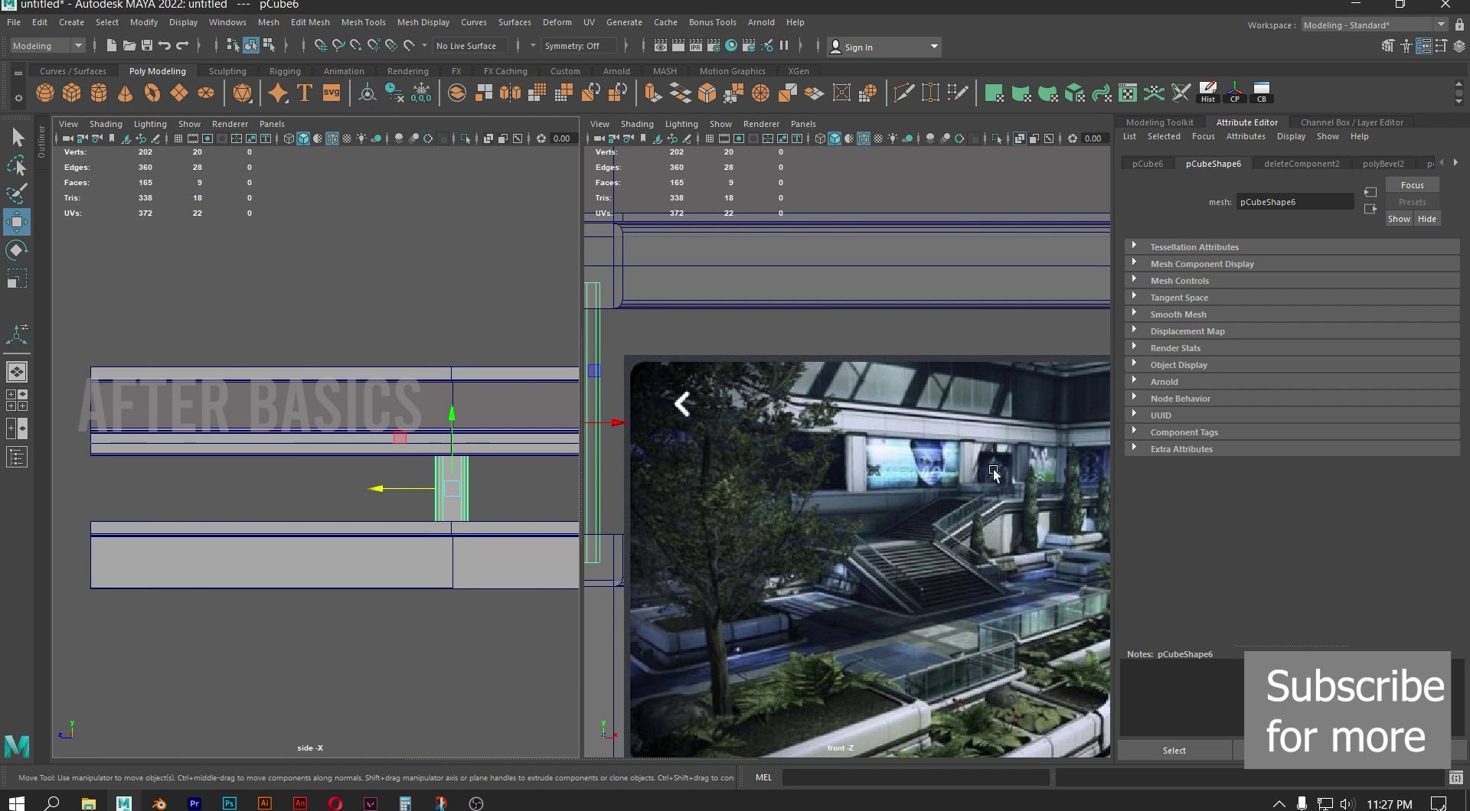
pyautogui.scroll(1, 395, 503)
pyautogui.scroll(1, 396, 503)
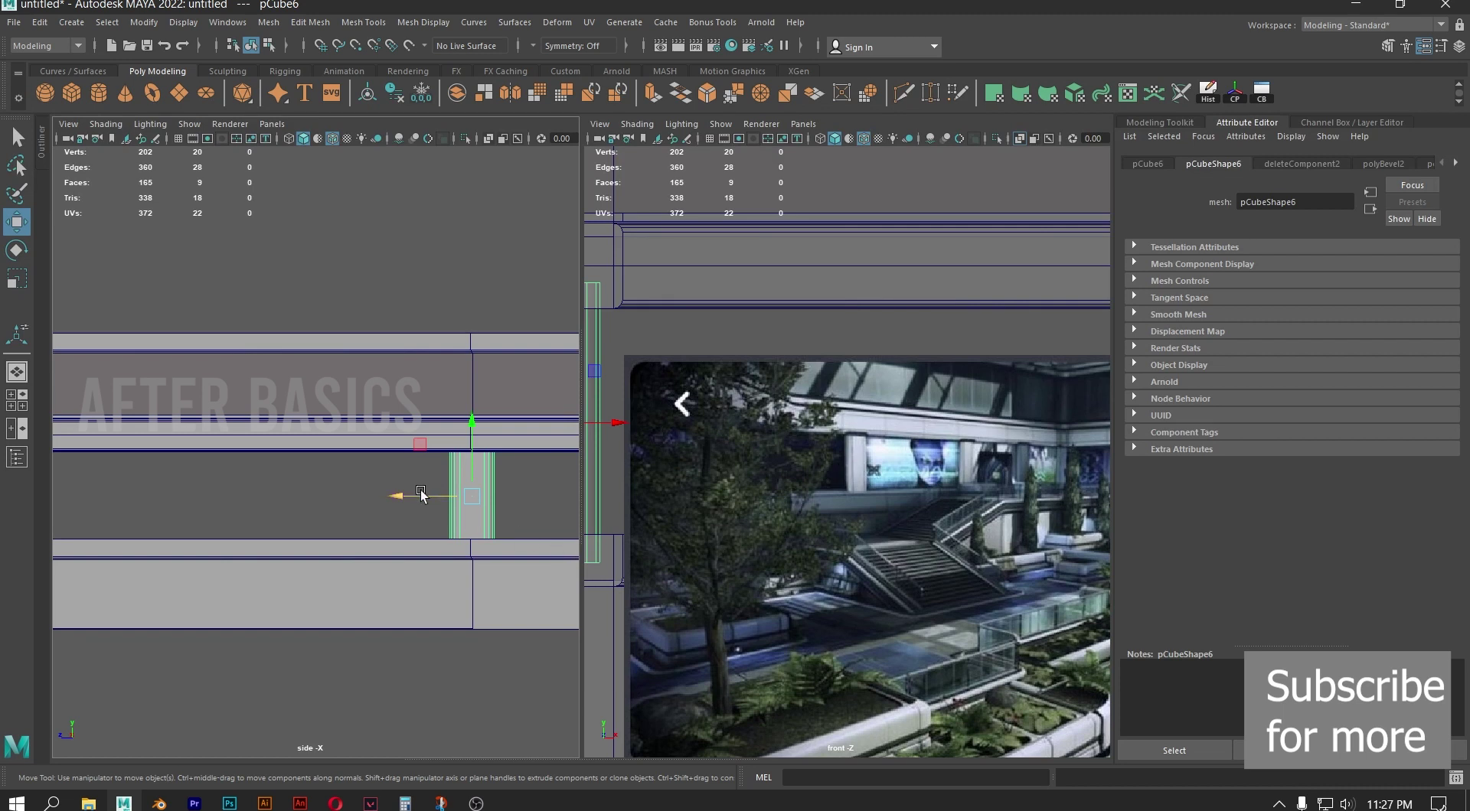
# Duplicate the corner pillar and place the copy one bay further along the wall, at about Z -6
pyautogui.keyDown('shift'); pyautogui.moveTo(397, 496); pyautogui.dragTo(248, 497); pyautogui.keyUp('shift')
pyautogui.keyDown('alt'); pyautogui.moveTo(348, 440); pyautogui.dragTo(344, 439, button='middle'); pyautogui.keyUp('alt')
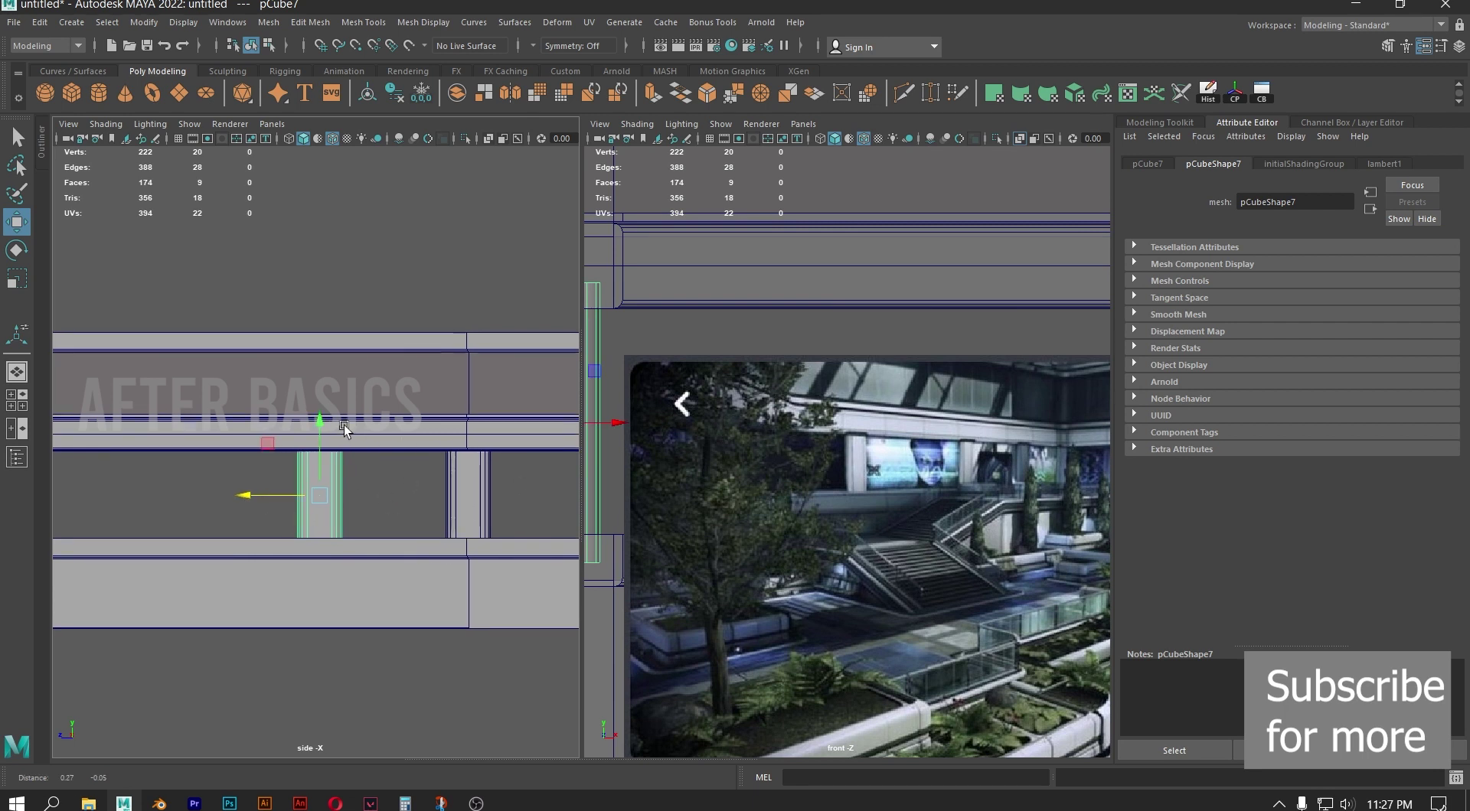
pyautogui.scroll(3, 343, 438)
pyautogui.moveTo(259, 515); pyautogui.dragTo(254, 515)
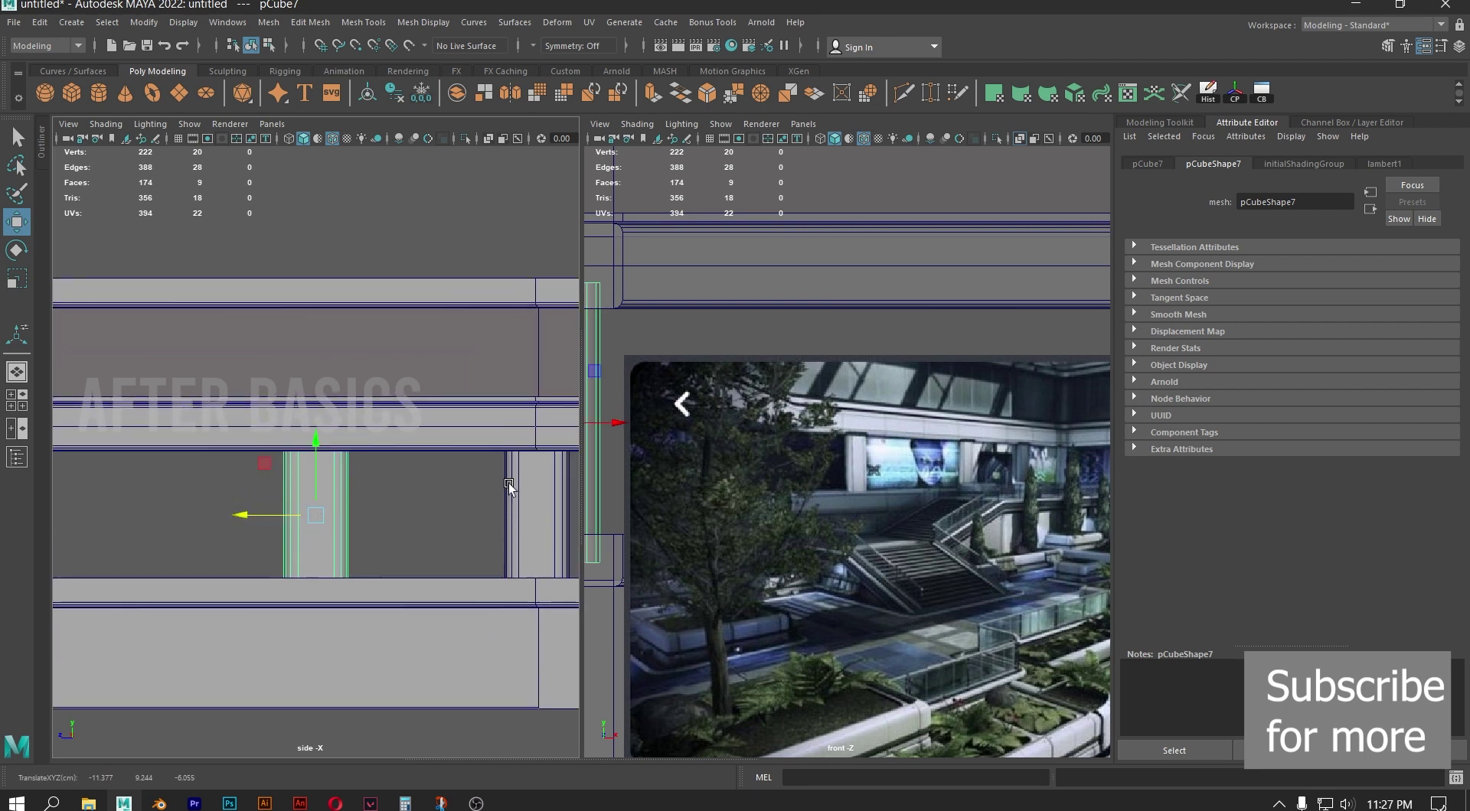
pyautogui.keyDown('alt'); pyautogui.moveTo(327, 492); pyautogui.dragTo(369, 494, button='middle'); pyautogui.keyUp('alt')
pyautogui.keyDown('alt'); pyautogui.moveTo(346, 496); pyautogui.dragTo(352, 498, button='right'); pyautogui.keyUp('alt')
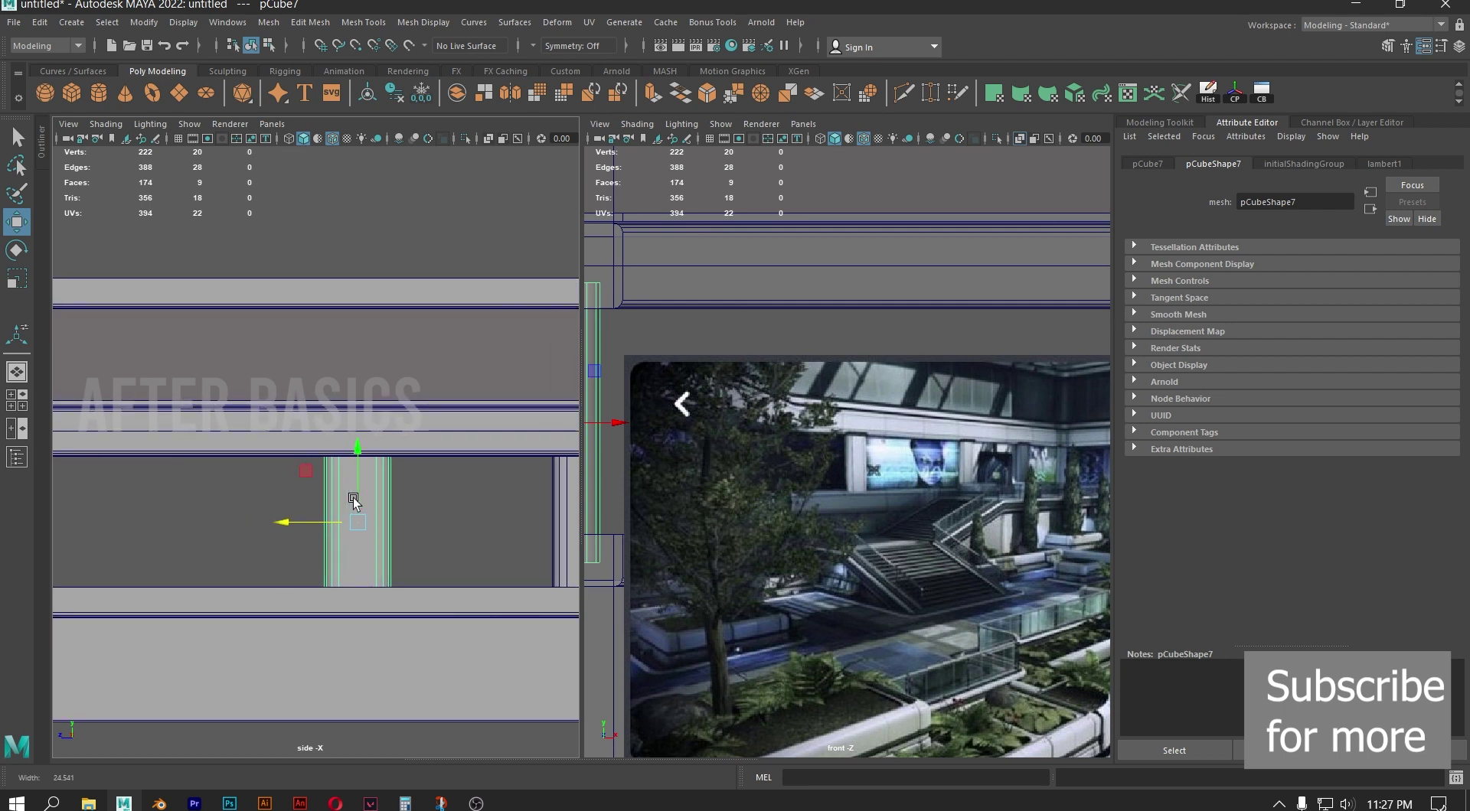
# Duplicate the second pillar and set the copy a similar gap further toward the wall's outer end
pyautogui.keyDown('alt'); pyautogui.moveTo(422, 478); pyautogui.dragTo(416, 456, button='middle'); pyautogui.keyUp('alt')
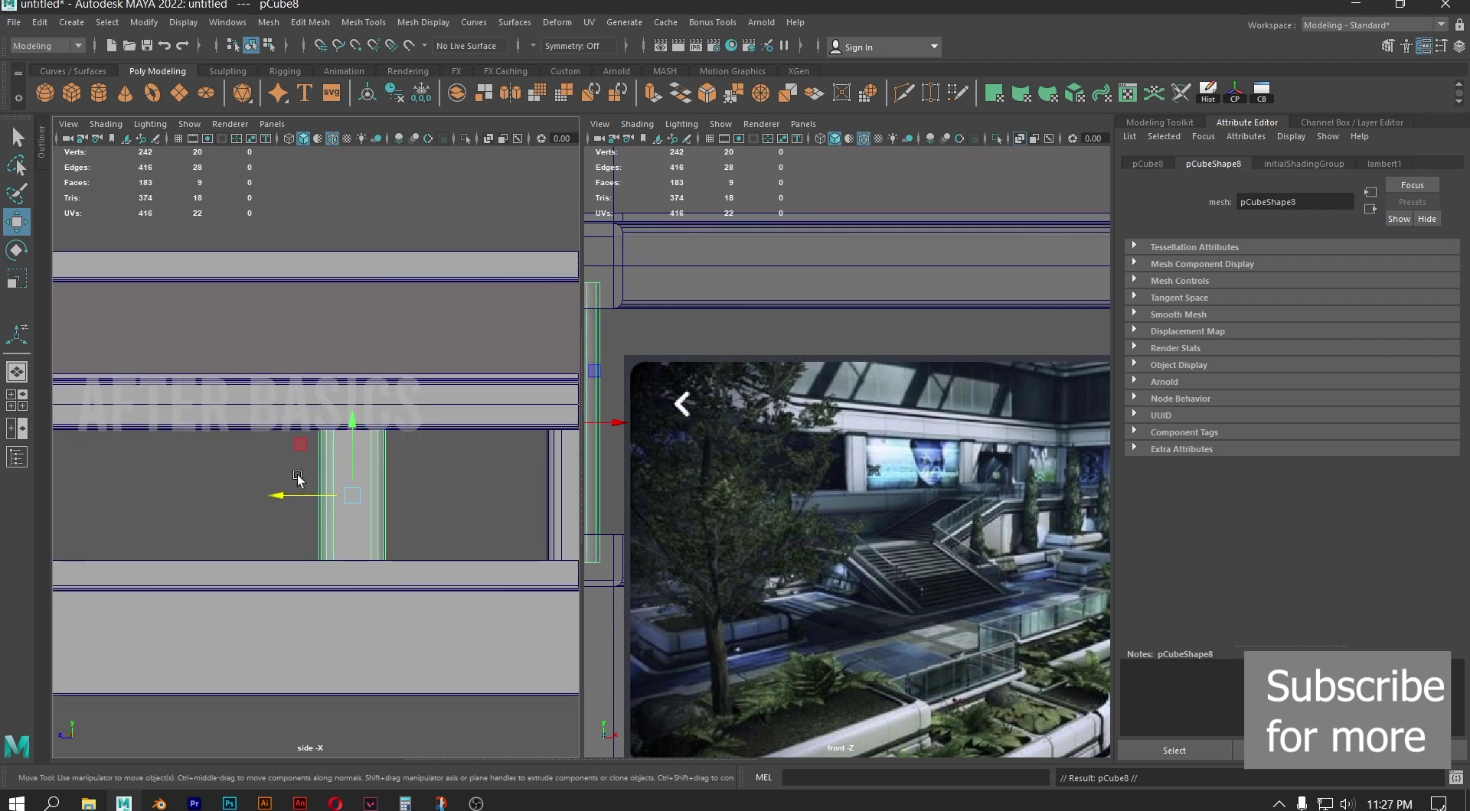
pyautogui.keyDown('shift'); pyautogui.moveTo(282, 496); pyautogui.dragTo(35, 469); pyautogui.keyUp('shift')
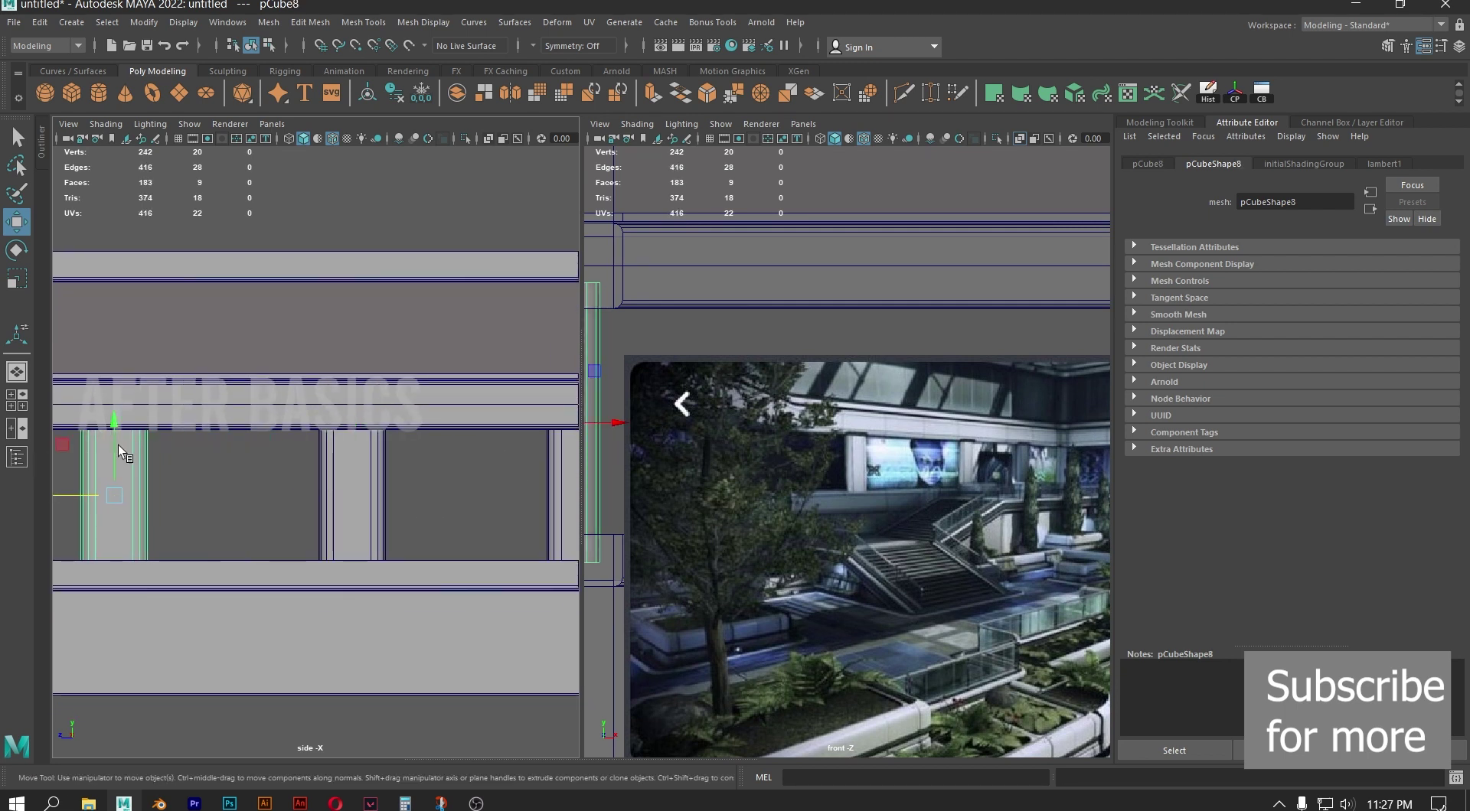
pyautogui.keyDown('alt'); pyautogui.moveTo(172, 418); pyautogui.dragTo(328, 421, button='middle'); pyautogui.keyUp('alt')
pyautogui.keyDown('alt'); pyautogui.moveTo(328, 421); pyautogui.dragTo(355, 447, button='right'); pyautogui.keyUp('alt')
pyautogui.scroll(-3, 191, 498)
pyautogui.keyDown('alt'); pyautogui.moveTo(188, 432); pyautogui.dragTo(274, 446, button='middle'); pyautogui.keyUp('alt')
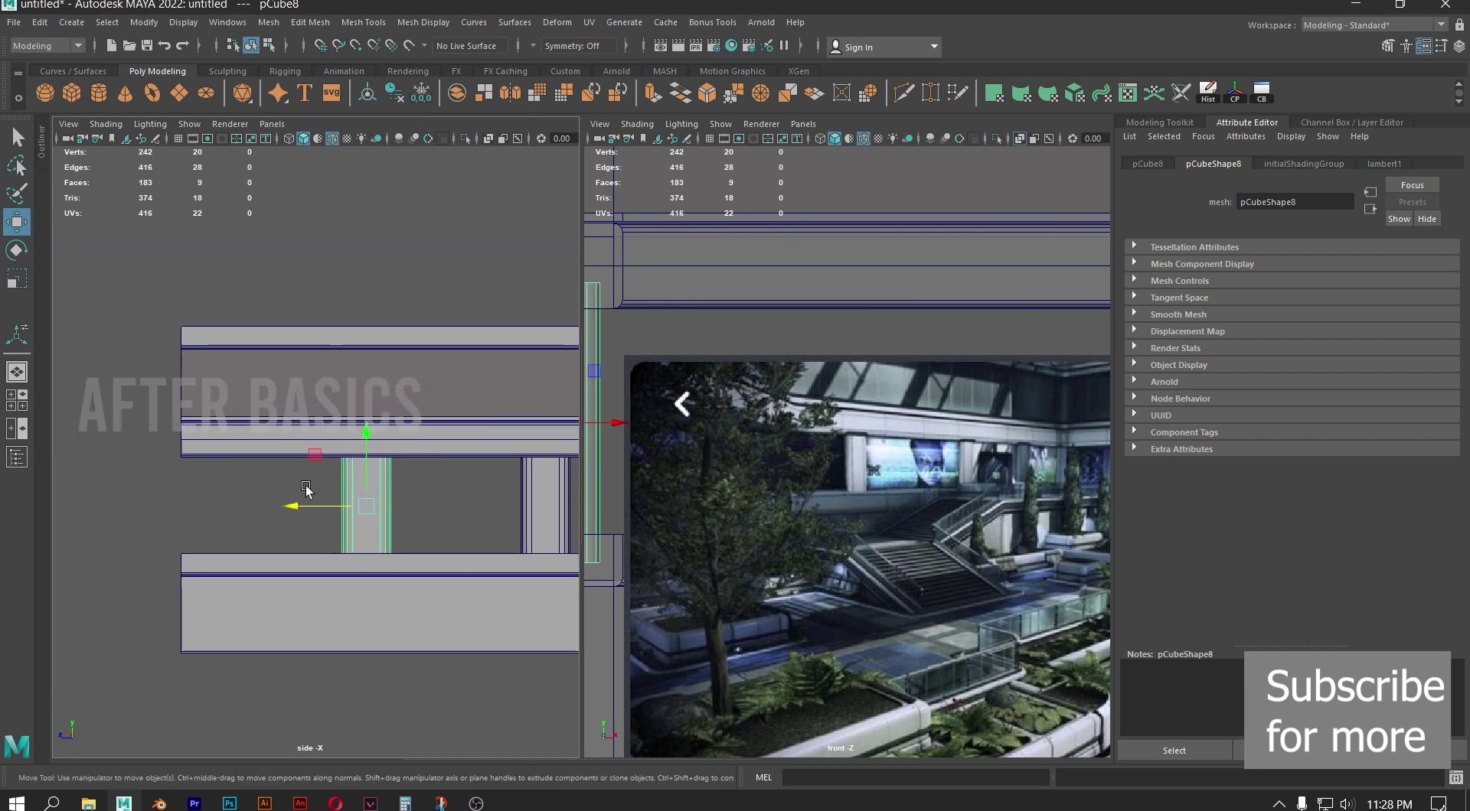
# Duplicate the third pillar and place the fourth at the wall's outer end, at about Z 17.6
pyautogui.hotkey('ctrl', 'd')
pyautogui.moveTo(295, 506); pyautogui.dragTo(93, 506)
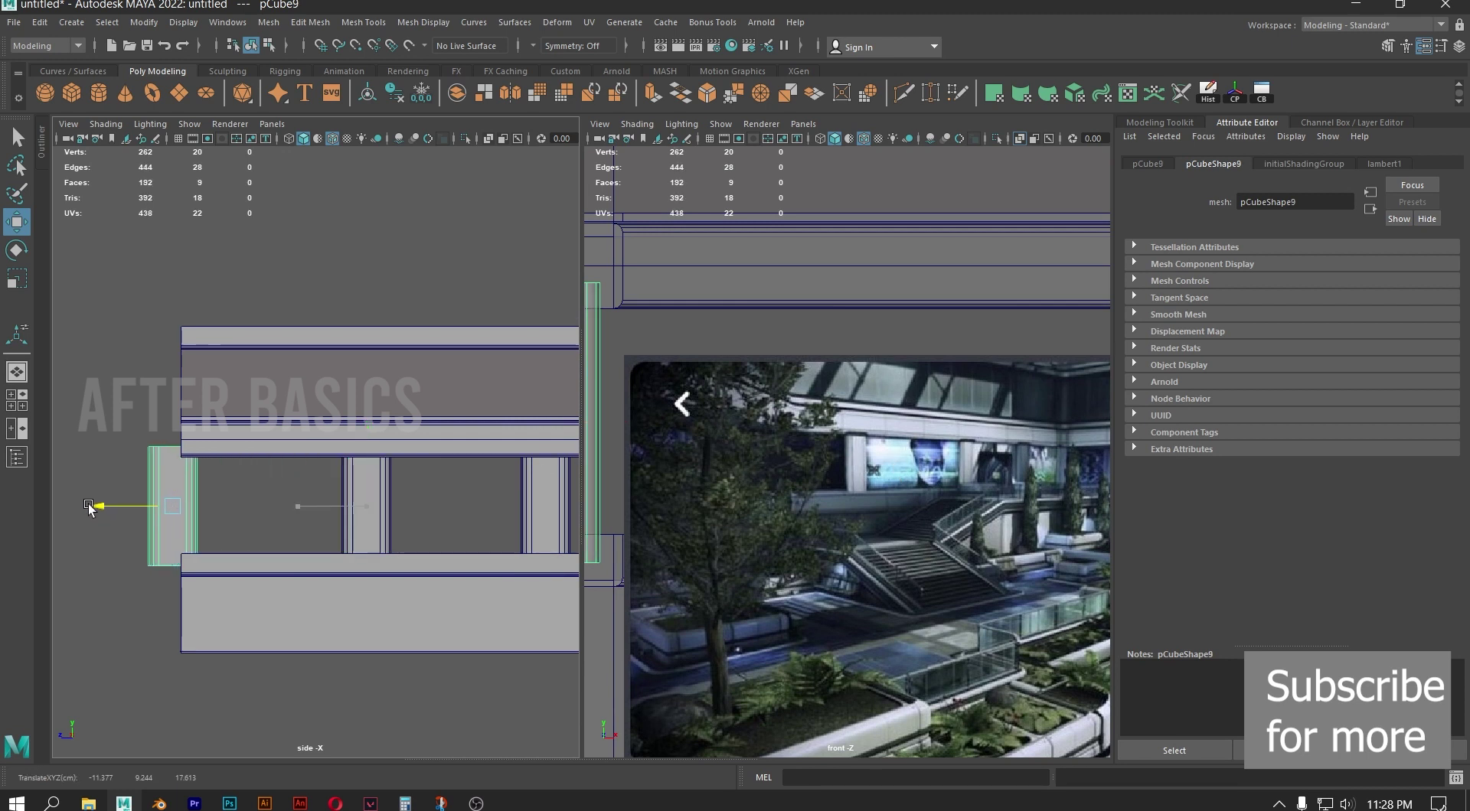
pyautogui.keyDown('alt'); pyautogui.moveTo(414, 462); pyautogui.dragTo(333, 459, button='middle'); pyautogui.keyUp('alt')
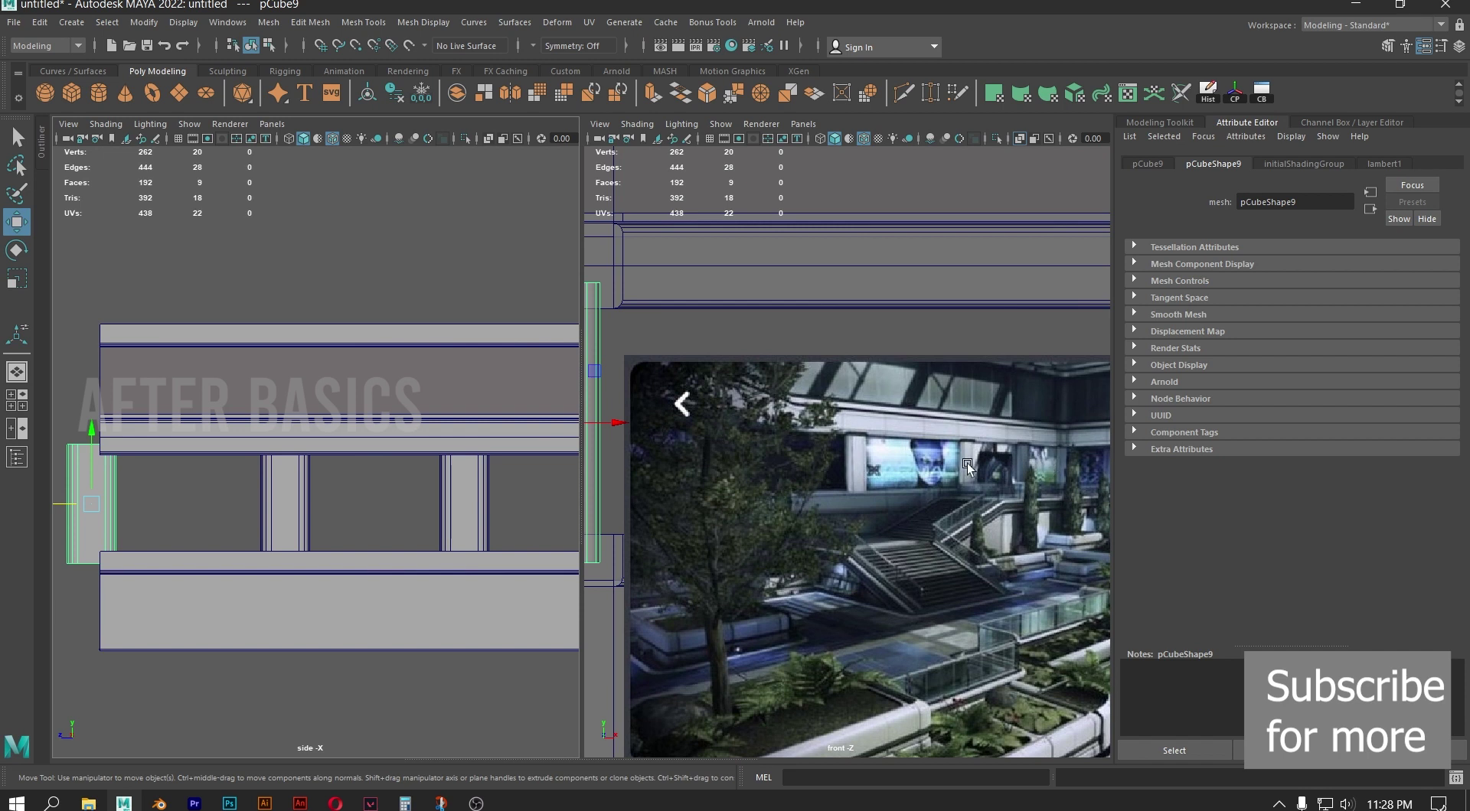
pyautogui.scroll(-4, 335, 404)
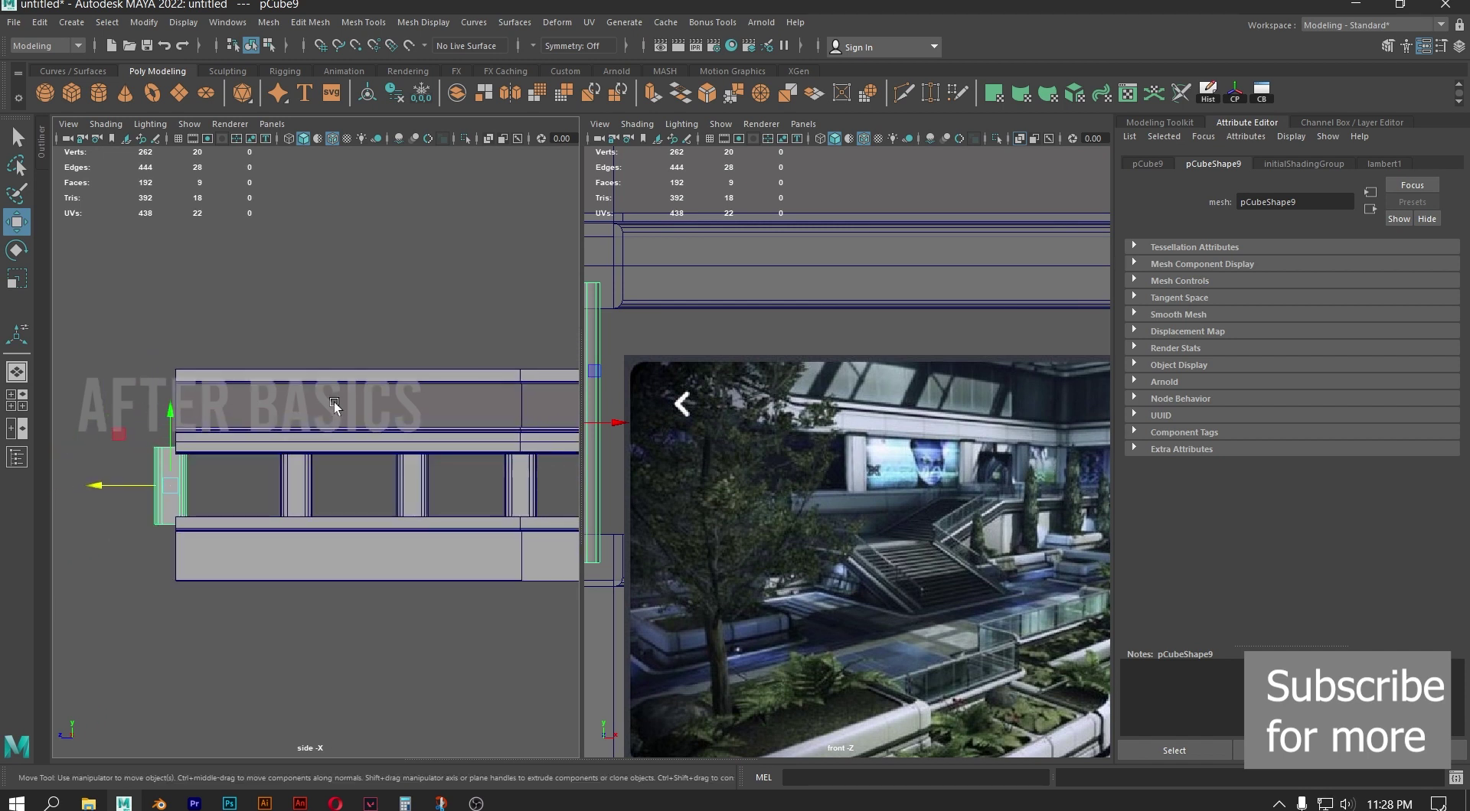
pyautogui.keyDown('alt'); pyautogui.moveTo(334, 404); pyautogui.dragTo(319, 402, button='middle'); pyautogui.keyUp('alt')
pyautogui.keyDown('alt'); pyautogui.moveTo(319, 402); pyautogui.dragTo(328, 402, button='right'); pyautogui.keyUp('alt')
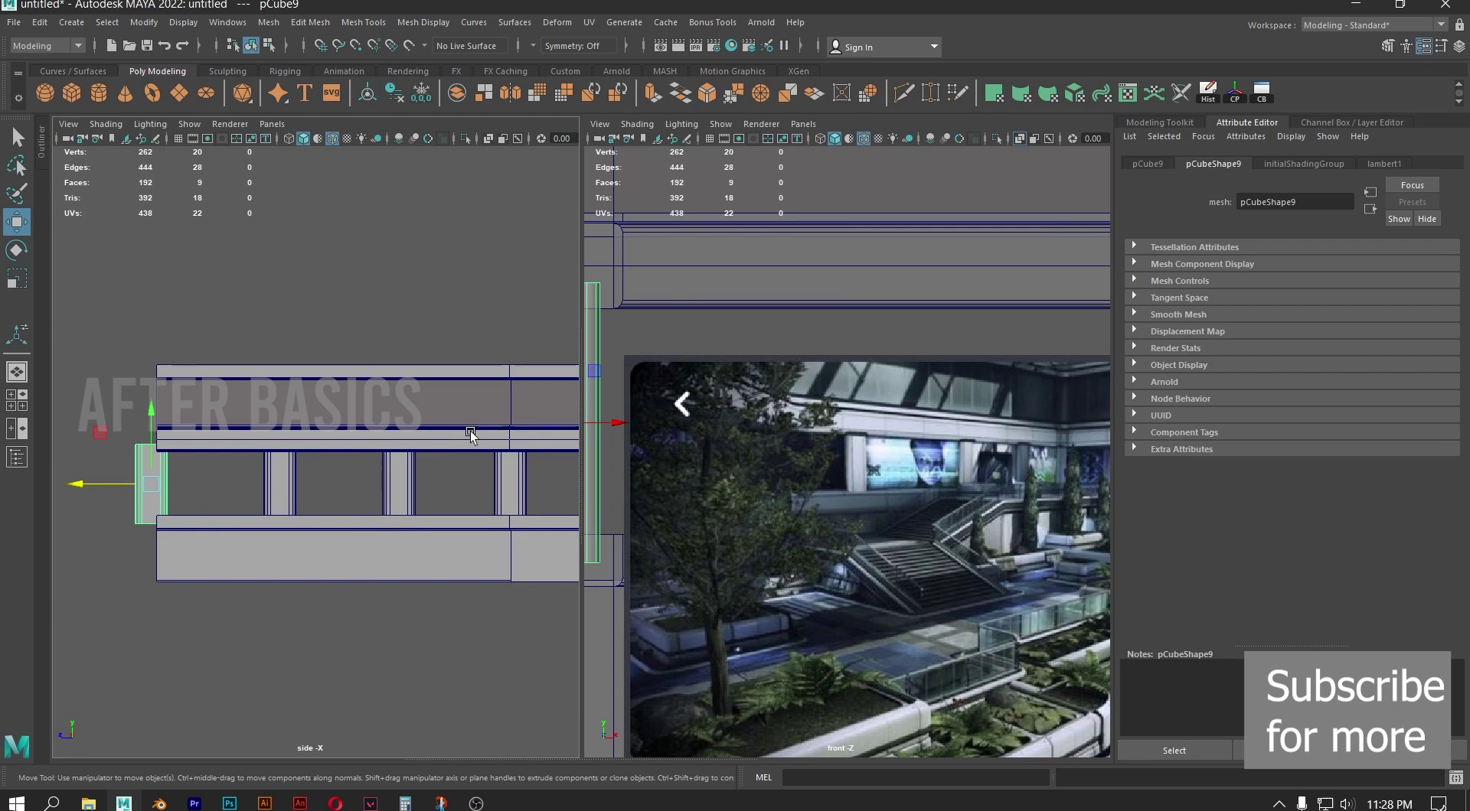
# Select all the lower and upper wall pieces without the pillars and combine them into one mesh
pyautogui.keyDown('alt'); pyautogui.moveTo(219, 391); pyautogui.dragTo(323, 393, button='middle'); pyautogui.keyUp('alt')
pyautogui.click(328, 413)
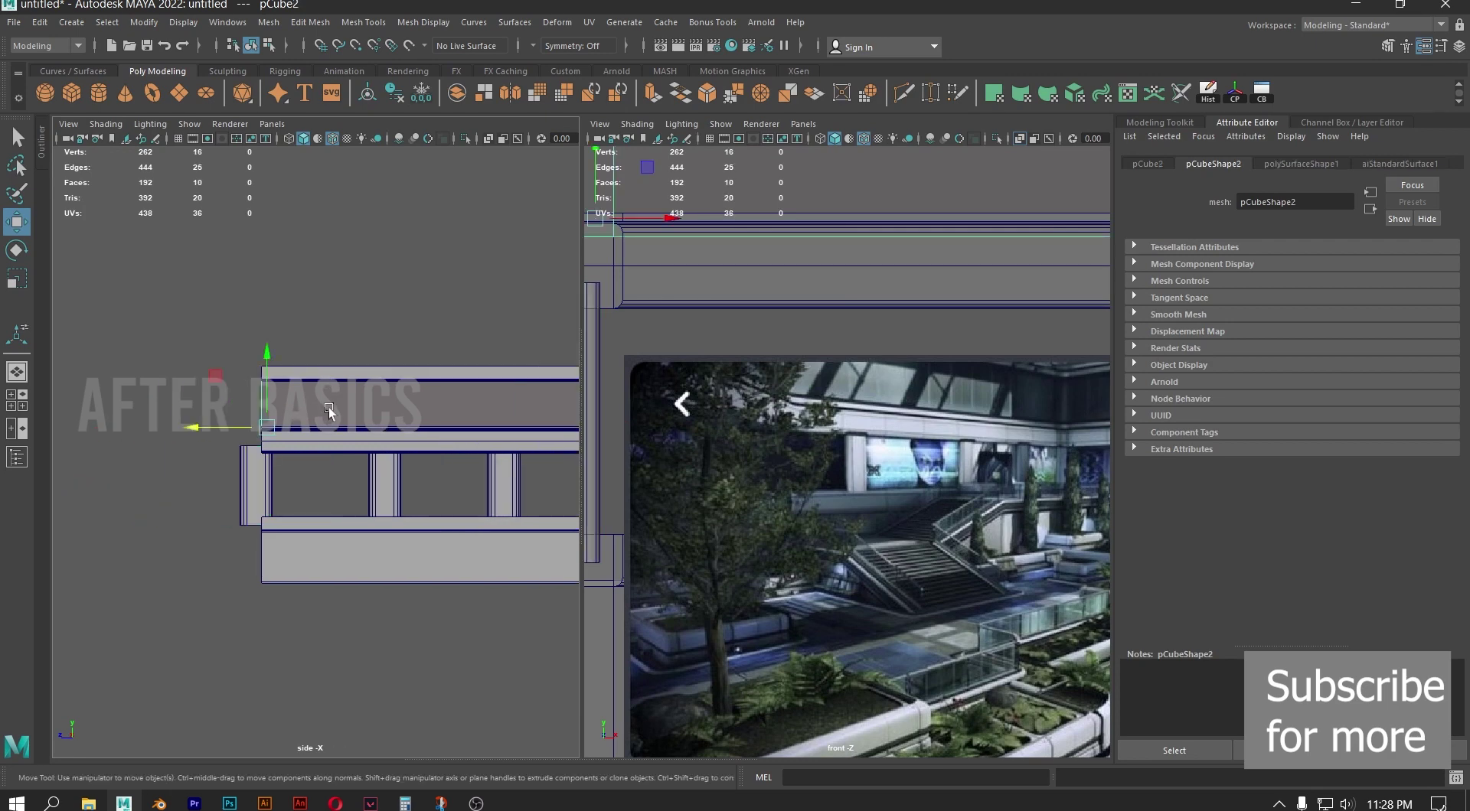
pyautogui.moveTo(321, 422); pyautogui.dragTo(353, 364, button='right')
pyautogui.scroll(-4, 322, 310)
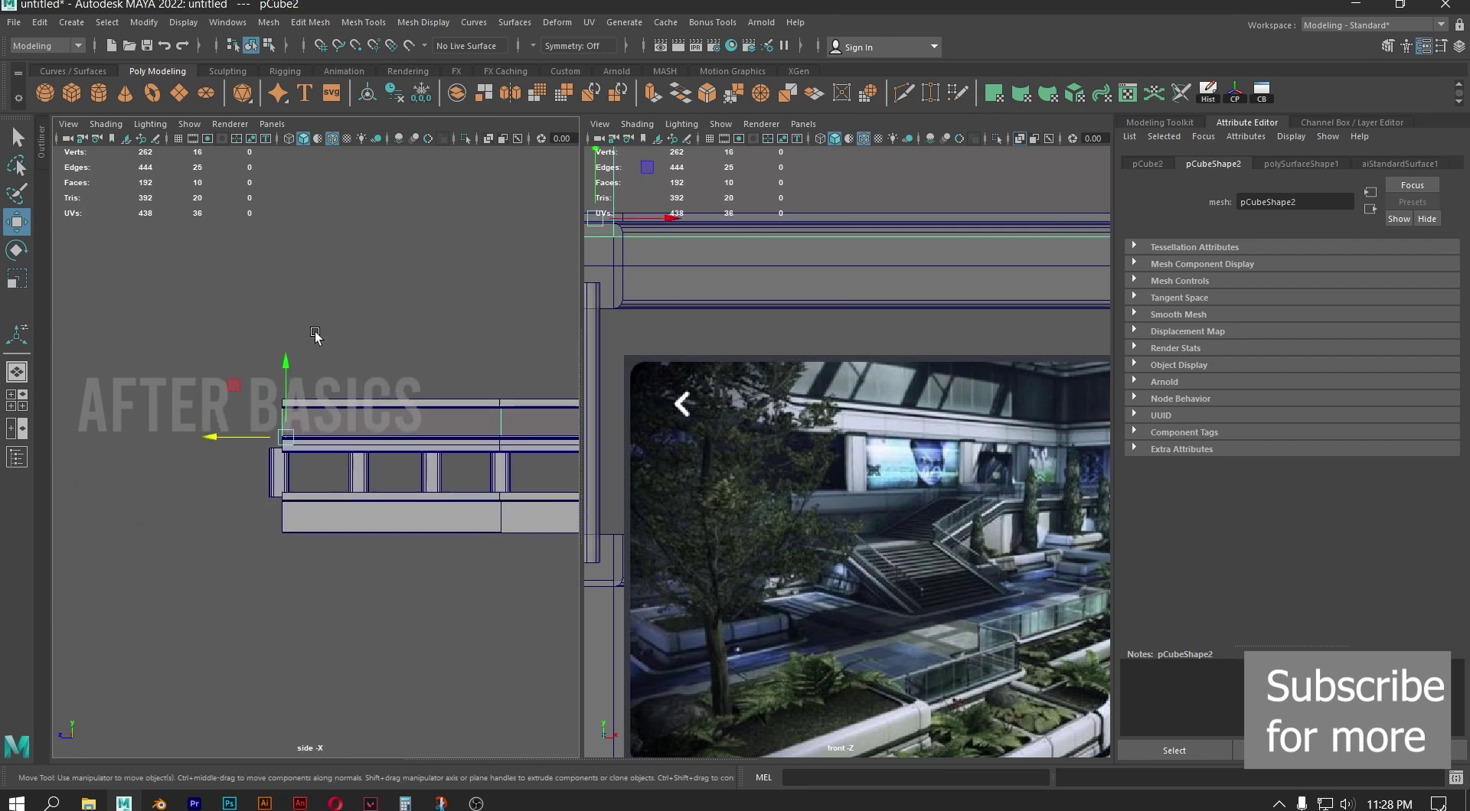
pyautogui.moveTo(318, 335); pyautogui.dragTo(331, 555)
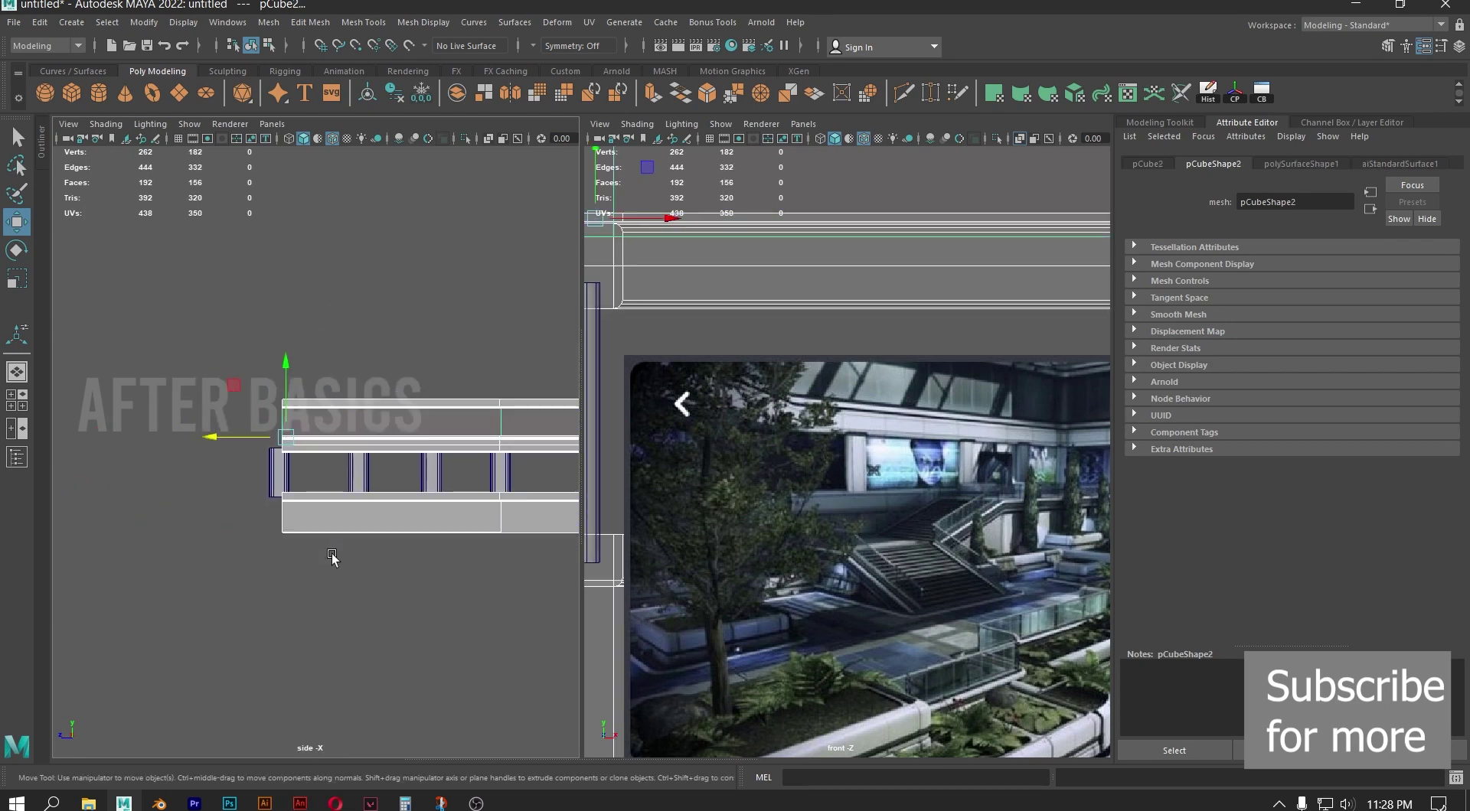
pyautogui.click(457, 93)
# Lengthen the combined walls by moving their outer end vertices outward past the fourth pillar, ending in object mode
pyautogui.moveTo(321, 427); pyautogui.dragTo(319, 382, button='right')
pyautogui.moveTo(191, 300); pyautogui.dragTo(321, 600)
pyautogui.moveTo(210, 465); pyautogui.dragTo(111, 480)
pyautogui.keyDown('alt'); pyautogui.moveTo(153, 514); pyautogui.dragTo(250, 584, button='right'); pyautogui.keyUp('alt')
pyautogui.keyDown('alt'); pyautogui.moveTo(204, 460); pyautogui.dragTo(391, 460, button='middle'); pyautogui.keyUp('alt')
pyautogui.keyDown('alt'); pyautogui.moveTo(182, 484); pyautogui.dragTo(85, 466, button='middle'); pyautogui.keyUp('alt')
pyautogui.moveTo(354, 381); pyautogui.dragTo(383, 409, button='right')
pyautogui.click(378, 458)
pyautogui.moveTo(381, 459); pyautogui.dragTo(464, 359, button='right')
pyautogui.moveTo(378, 398); pyautogui.dragTo(411, 364, button='right')
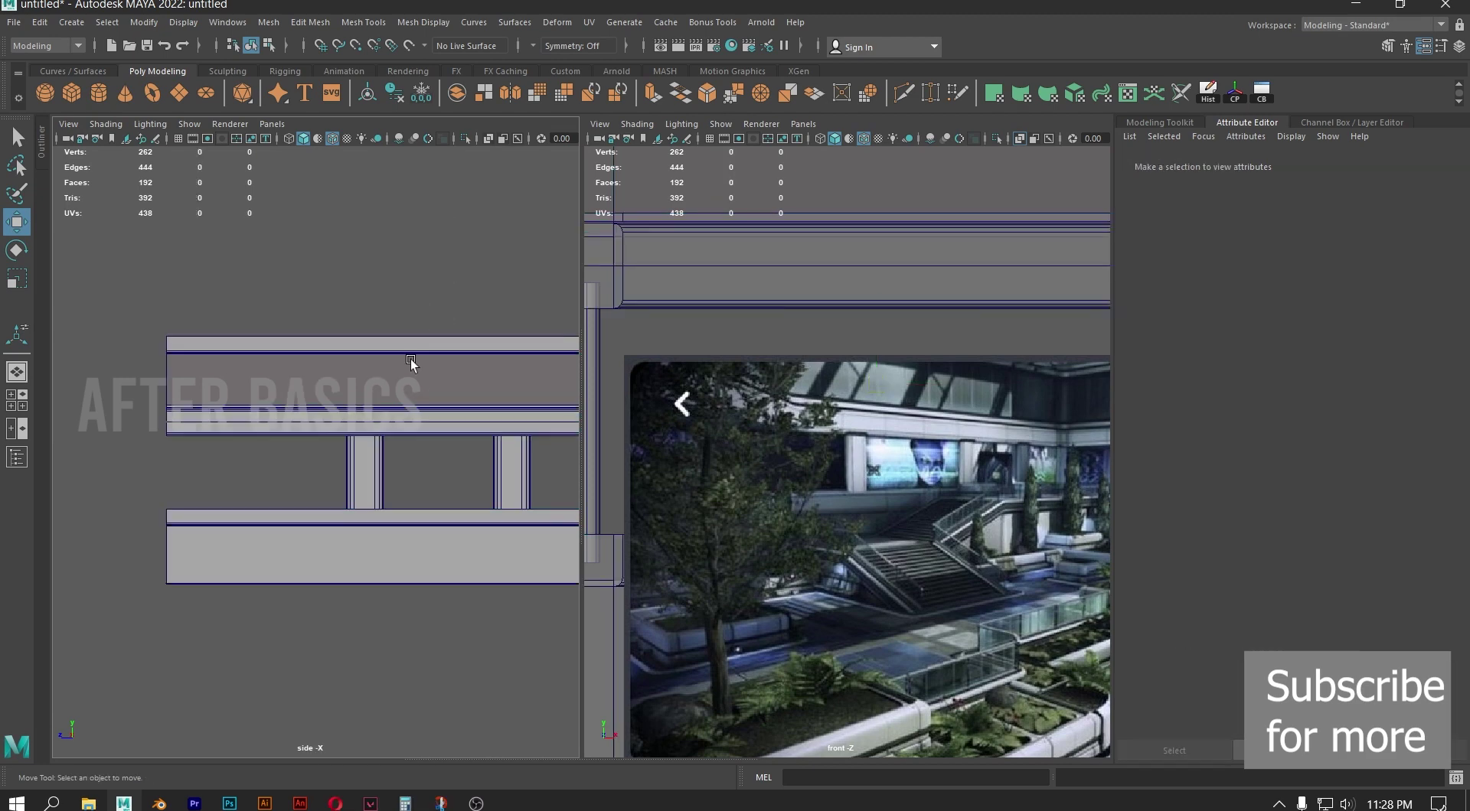
# Duplicate the outermost pillar, place the copy near the lengthened walls' end at about Z 30.9, and reselect the walls
pyautogui.click(361, 467)
pyautogui.hotkey('ctrl', 'd')
pyautogui.moveTo(291, 472); pyautogui.dragTo(128, 470)
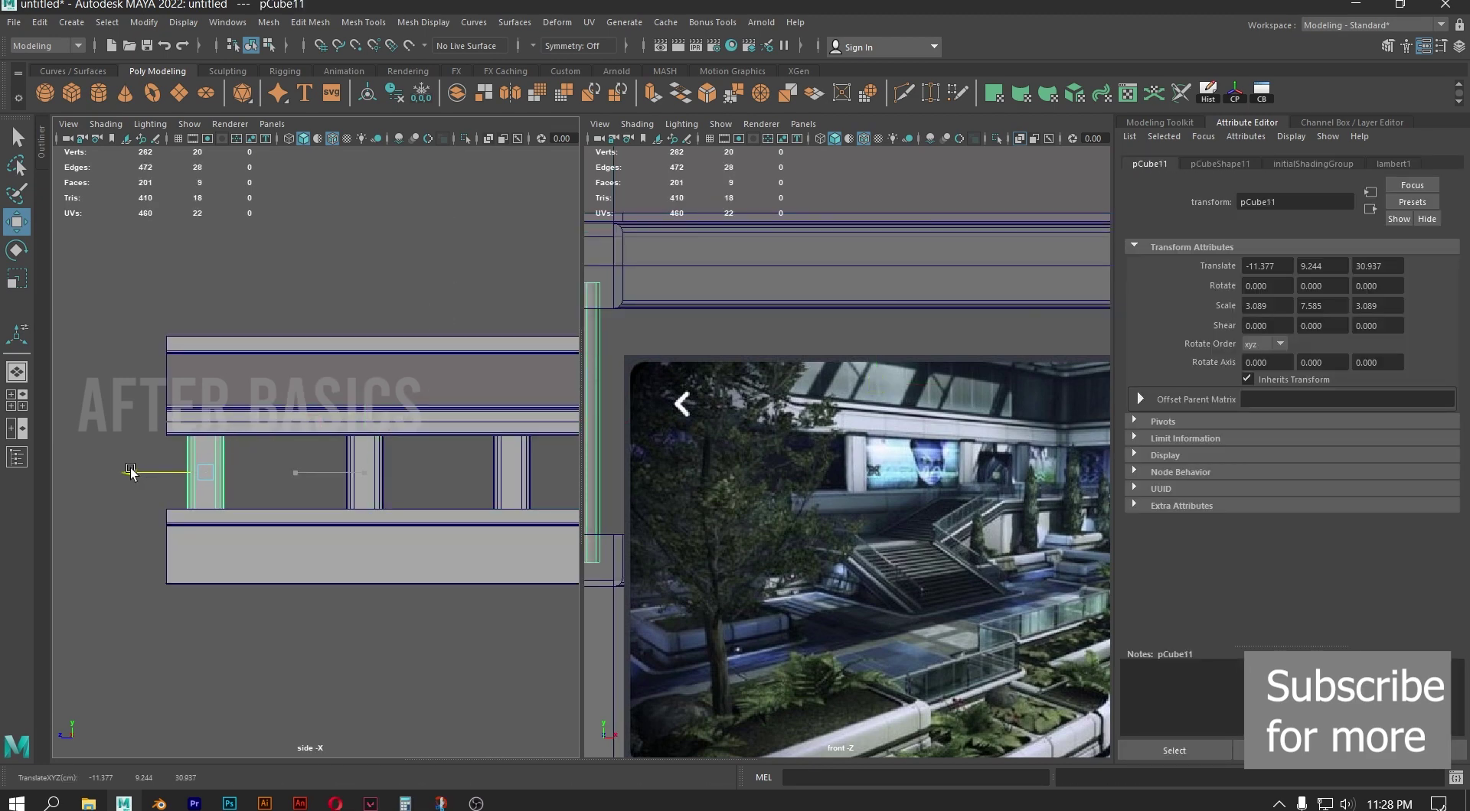
pyautogui.click(269, 284)
pyautogui.click(281, 374)
# Examine the pillar row and wall corner in perspective and compare them with the overall reference image
pyautogui.press('space')
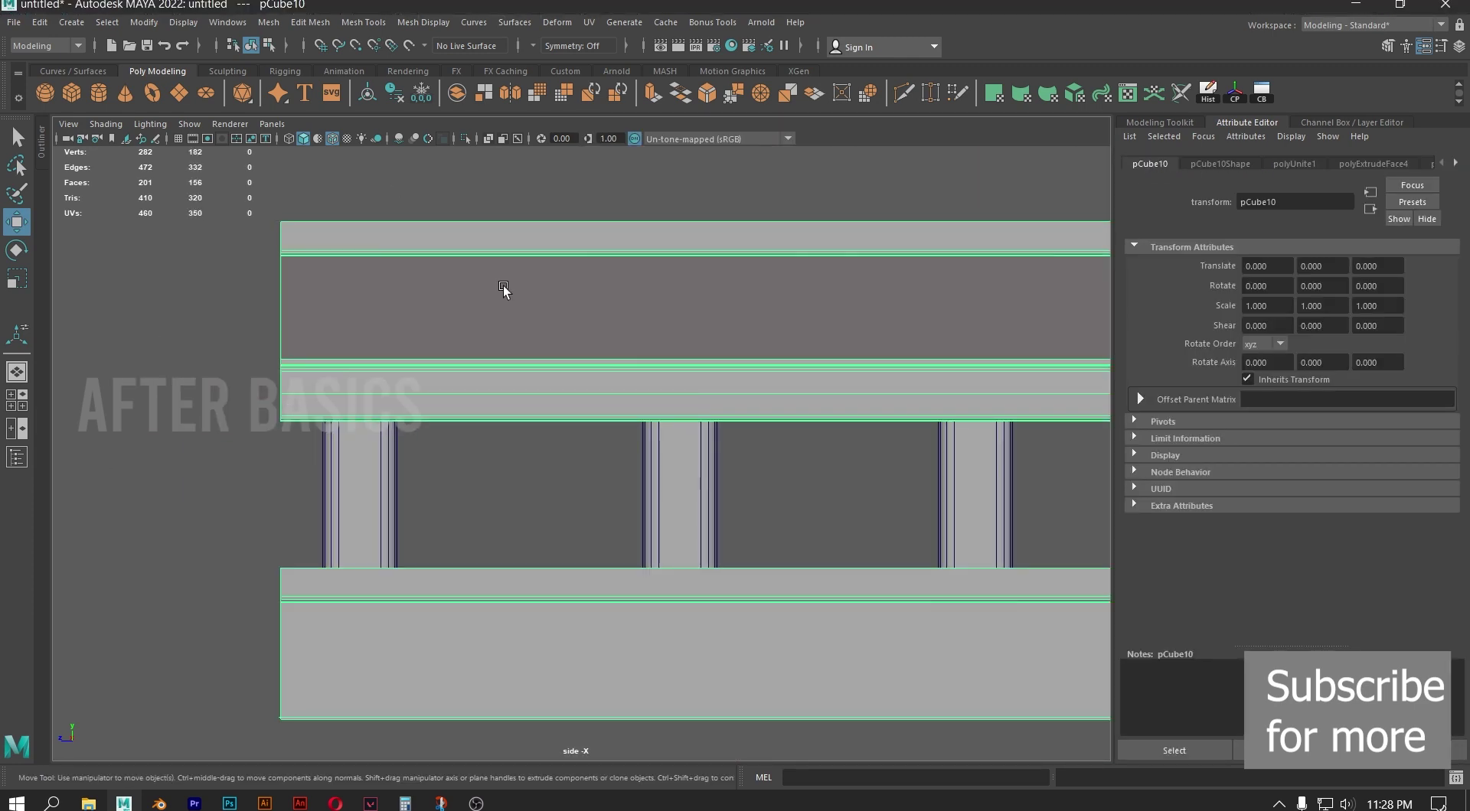
pyautogui.press('space')
pyautogui.press('space')
pyautogui.moveTo(307, 386); pyautogui.dragTo(383, 393)
pyautogui.scroll(-1, 383, 390)
pyautogui.press('space')
pyautogui.moveTo(318, 336); pyautogui.dragTo(333, 297)
pyautogui.scroll(-6, 358, 374)
pyautogui.keyDown('alt'); pyautogui.moveTo(357, 374); pyautogui.dragTo(214, 456); pyautogui.keyUp('alt')
pyautogui.scroll(3, 222, 455)
pyautogui.scroll(5, 279, 441)
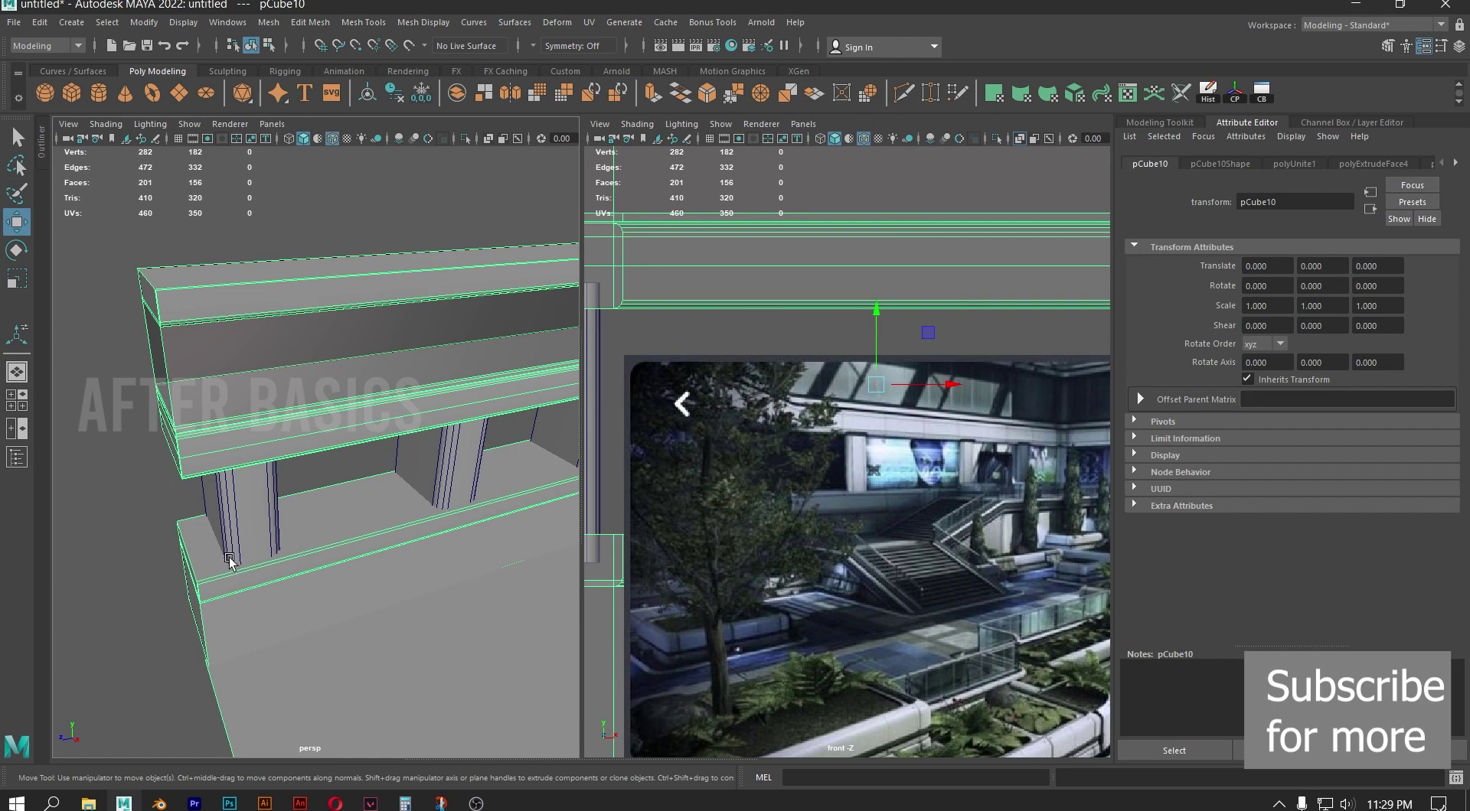
pyautogui.keyDown('alt'); pyautogui.moveTo(944, 493); pyautogui.dragTo(864, 507, button='right'); pyautogui.keyUp('alt')
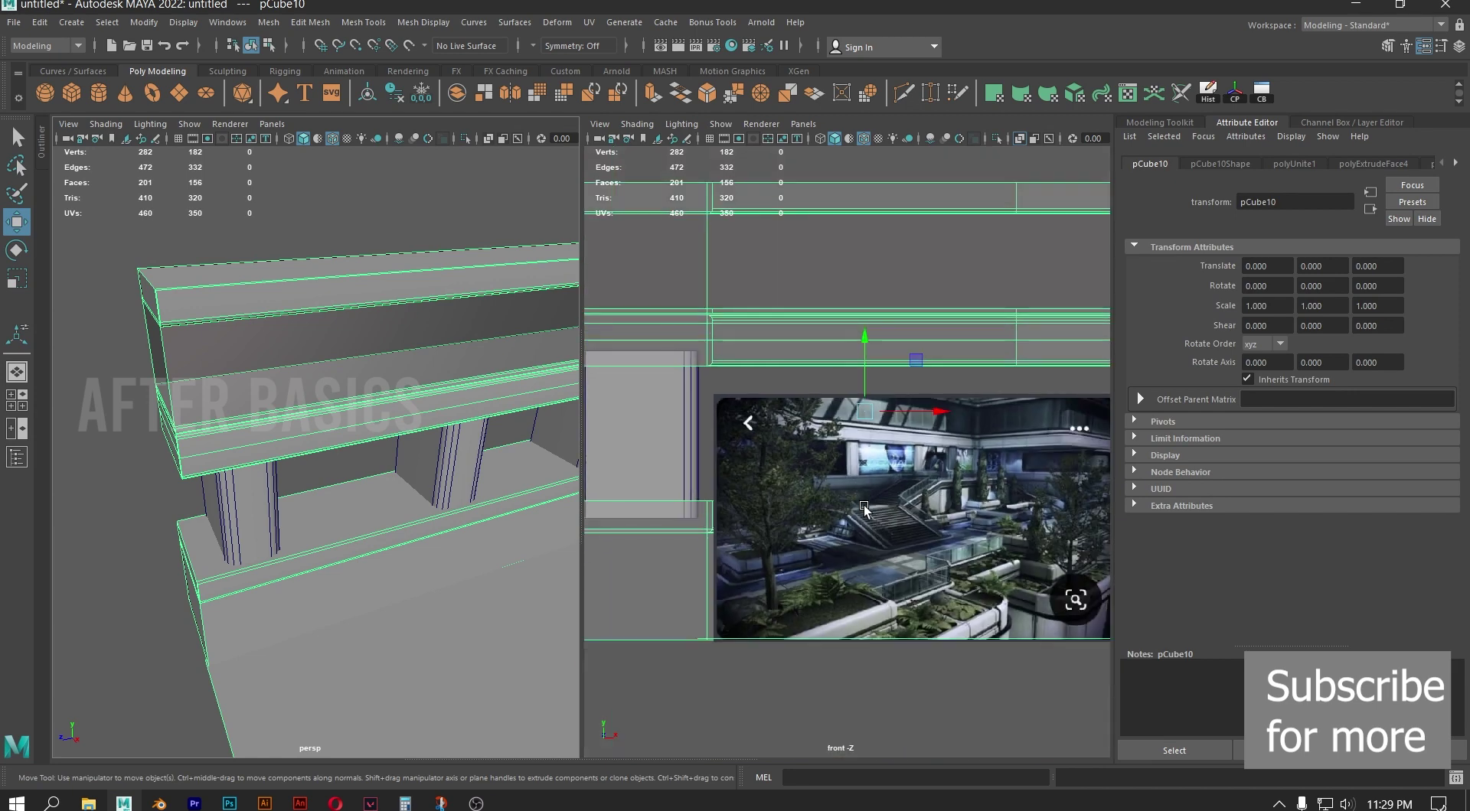
pyautogui.scroll(2, 863, 505)
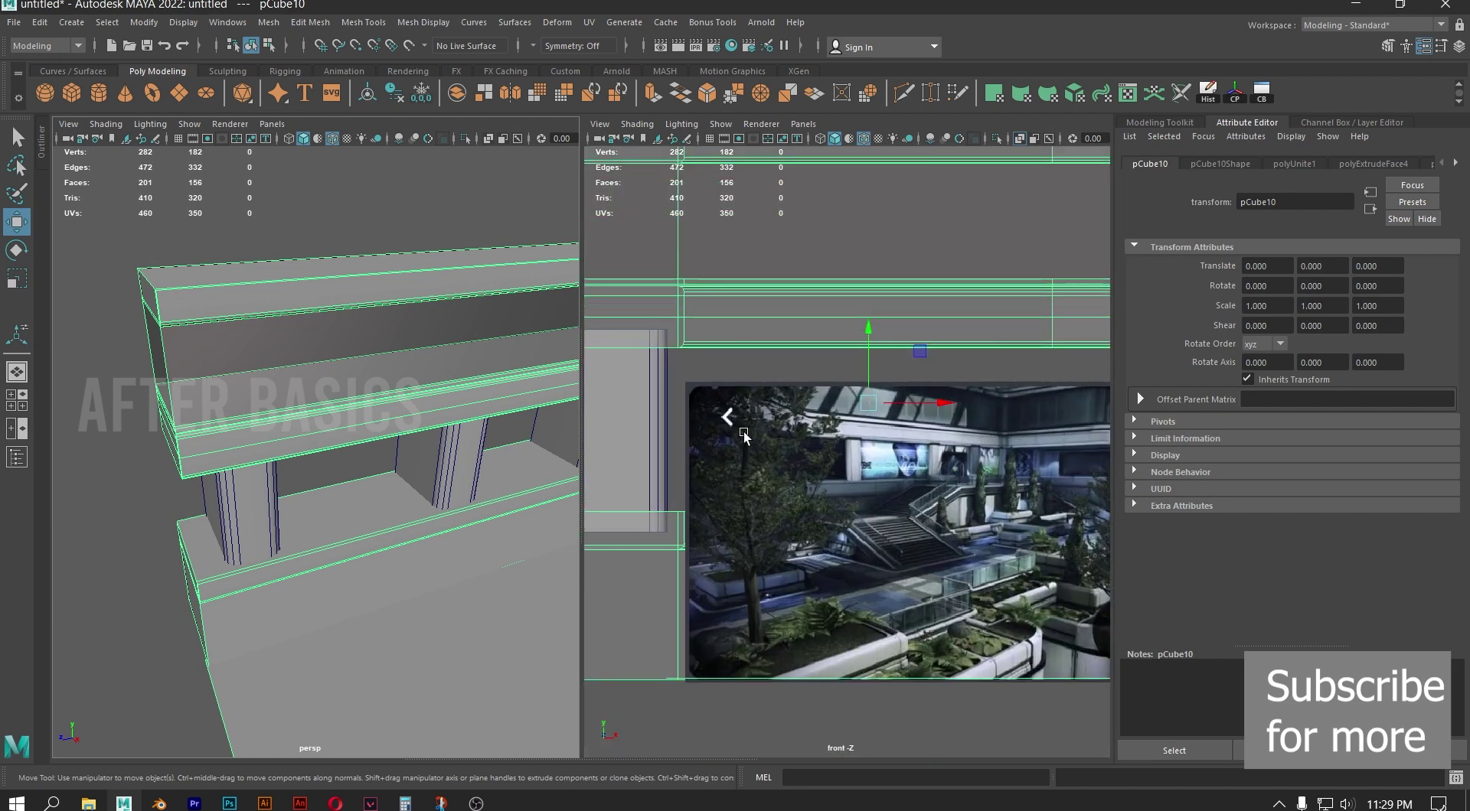
pyautogui.scroll(-4, 314, 456)
pyautogui.keyDown('alt'); pyautogui.moveTo(362, 429); pyautogui.dragTo(336, 453); pyautogui.keyUp('alt')
pyautogui.keyDown('alt'); pyautogui.moveTo(337, 454); pyautogui.dragTo(329, 453, button='middle'); pyautogui.keyUp('alt')
pyautogui.scroll(-4, 328, 453)
pyautogui.keyDown('alt'); pyautogui.moveTo(331, 453); pyautogui.dragTo(417, 474); pyautogui.keyUp('alt')
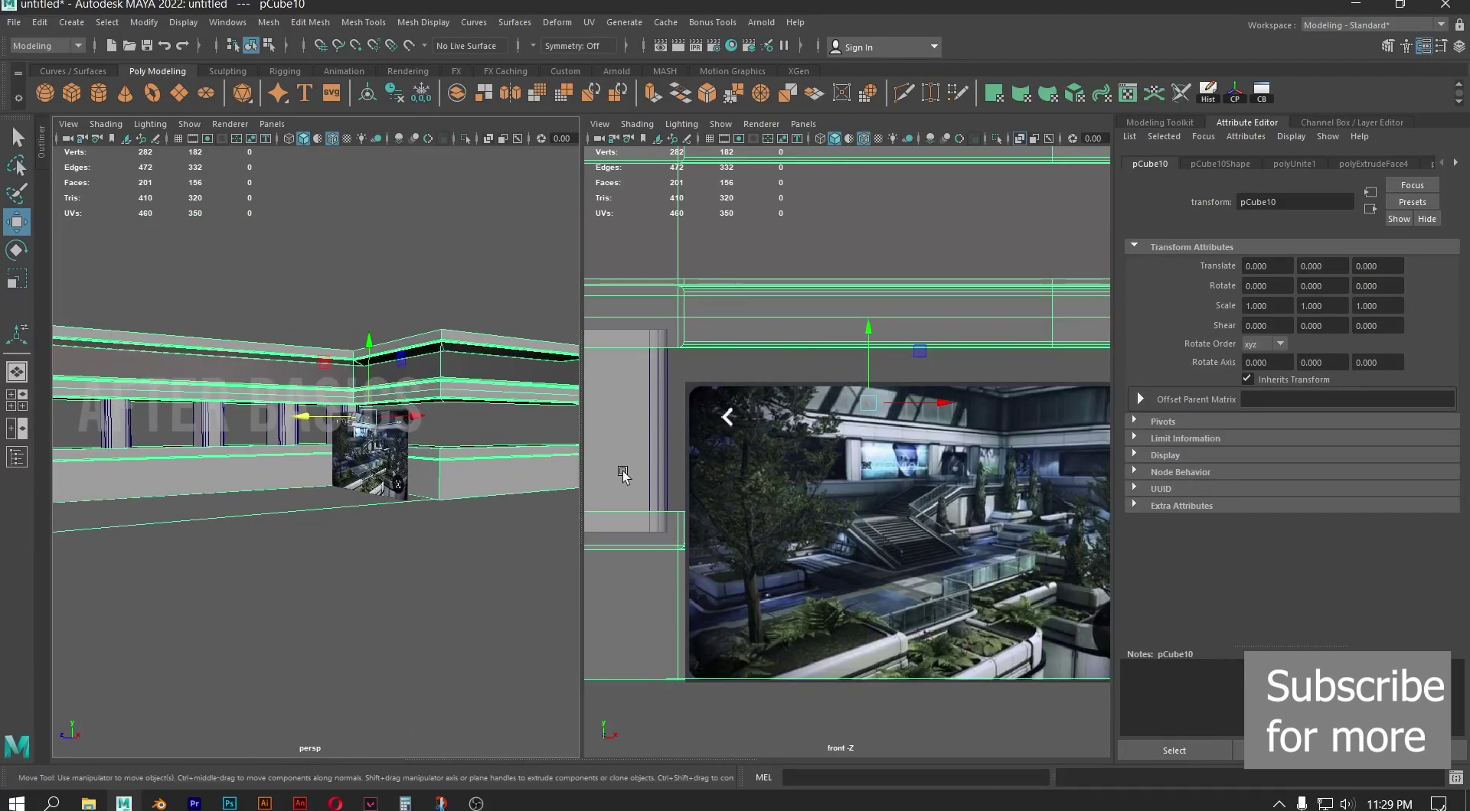
# Examine the reference image up close for the pillar bays, the inner corner and the window on the adjoining wall
pyautogui.scroll(6, 862, 477)
pyautogui.keyDown('alt'); pyautogui.moveTo(930, 509); pyautogui.dragTo(818, 409, button='middle'); pyautogui.keyUp('alt')
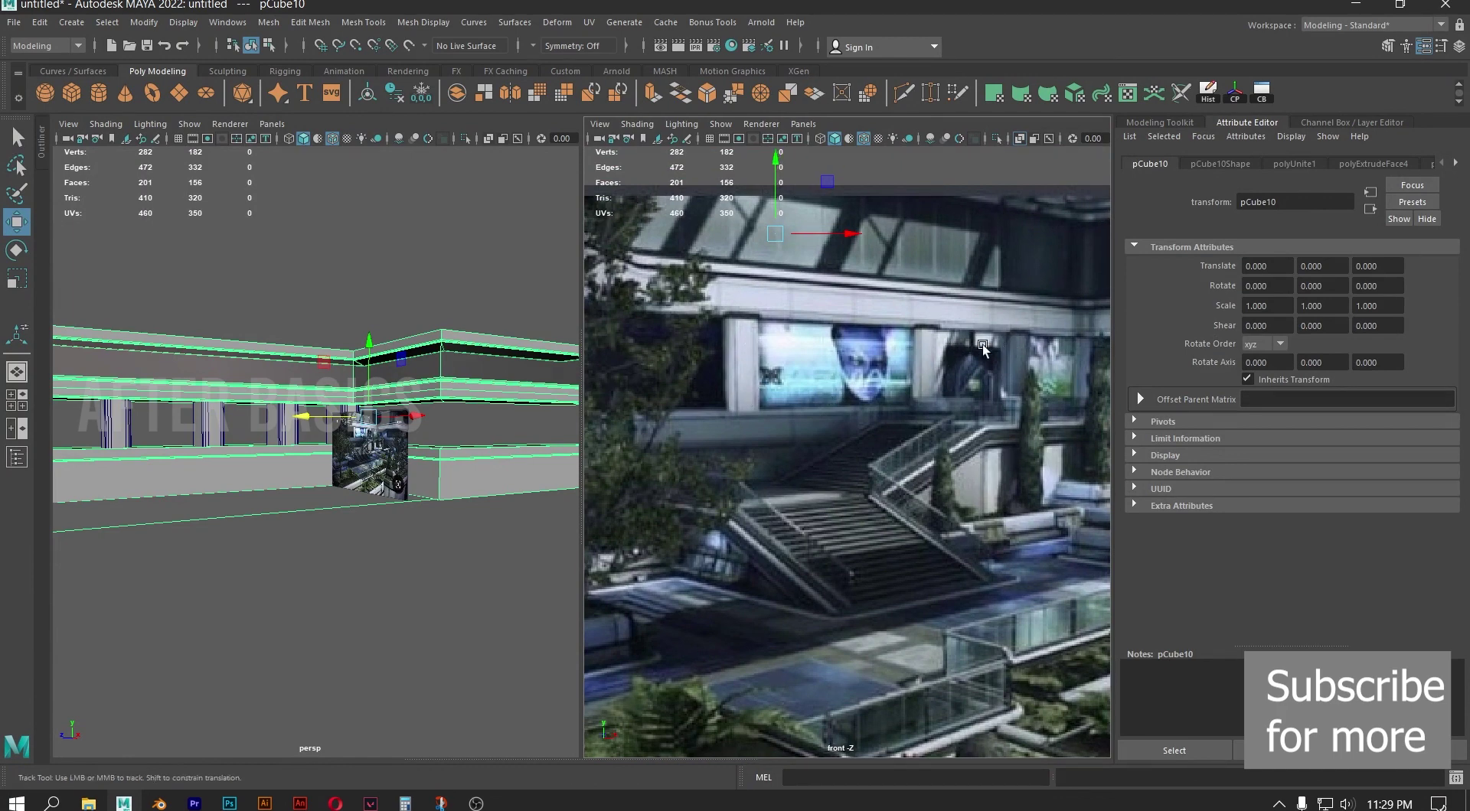
pyautogui.keyDown('alt'); pyautogui.moveTo(1003, 343); pyautogui.dragTo(854, 361, button='middle'); pyautogui.keyUp('alt')
pyautogui.keyDown('alt'); pyautogui.moveTo(992, 371); pyautogui.dragTo(742, 392, button='middle'); pyautogui.keyUp('alt')
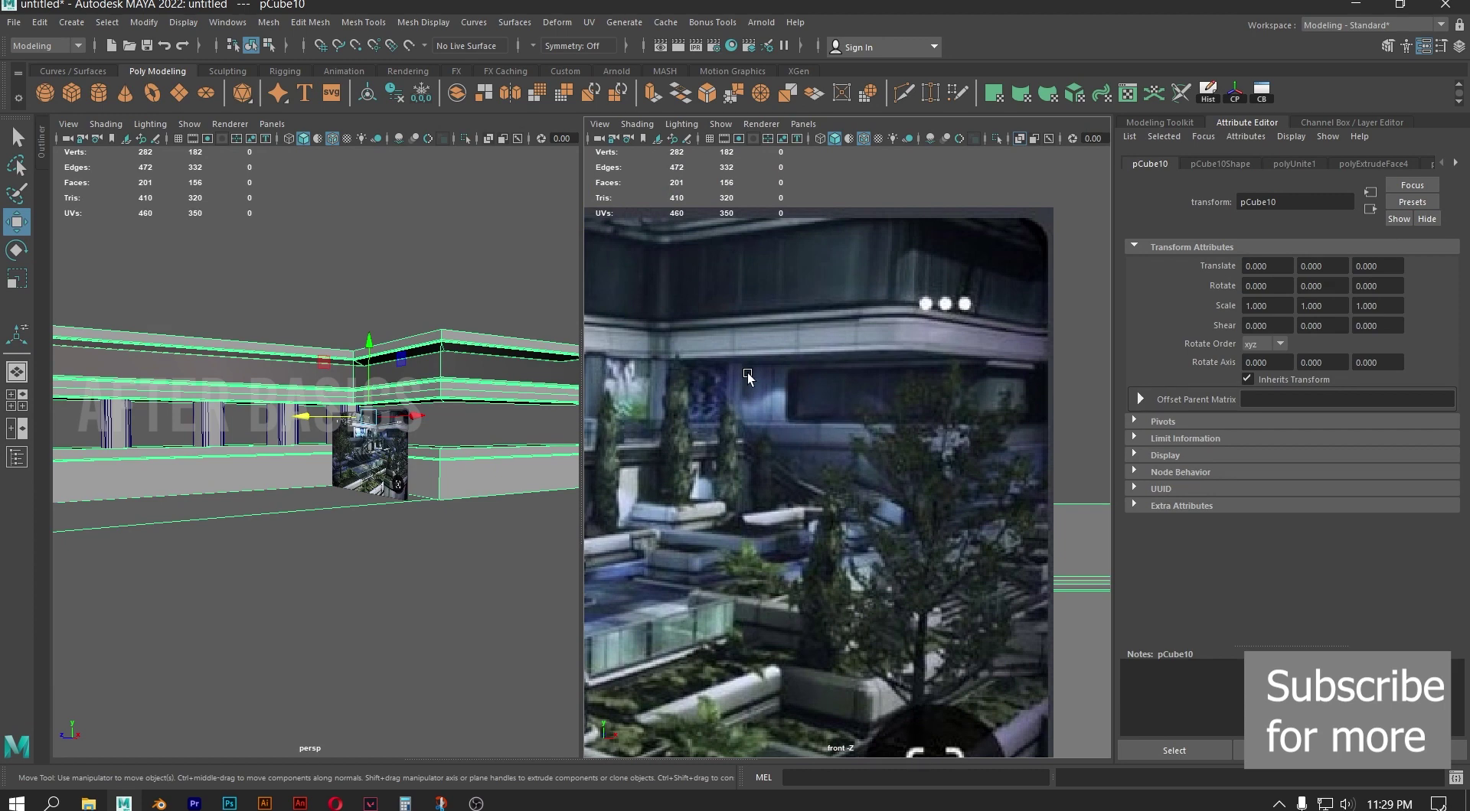
pyautogui.keyDown('alt'); pyautogui.moveTo(833, 423); pyautogui.dragTo(839, 428, button='middle'); pyautogui.keyUp('alt')
pyautogui.scroll(4, 840, 428)
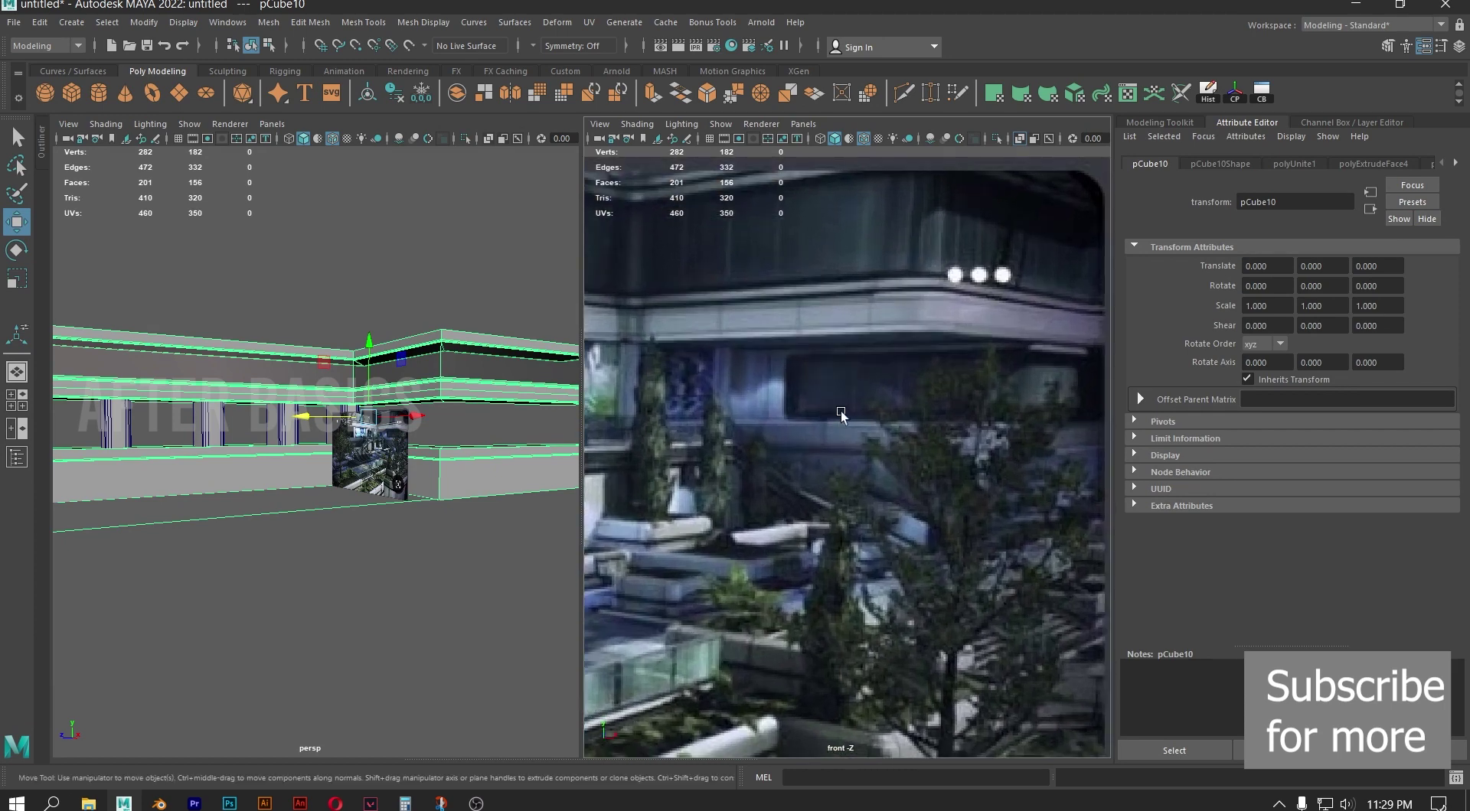
pyautogui.keyDown('alt'); pyautogui.moveTo(808, 374); pyautogui.dragTo(858, 428, button='middle'); pyautogui.keyUp('alt')
pyautogui.keyDown('alt'); pyautogui.moveTo(703, 433); pyautogui.dragTo(951, 435, button='middle'); pyautogui.keyUp('alt')
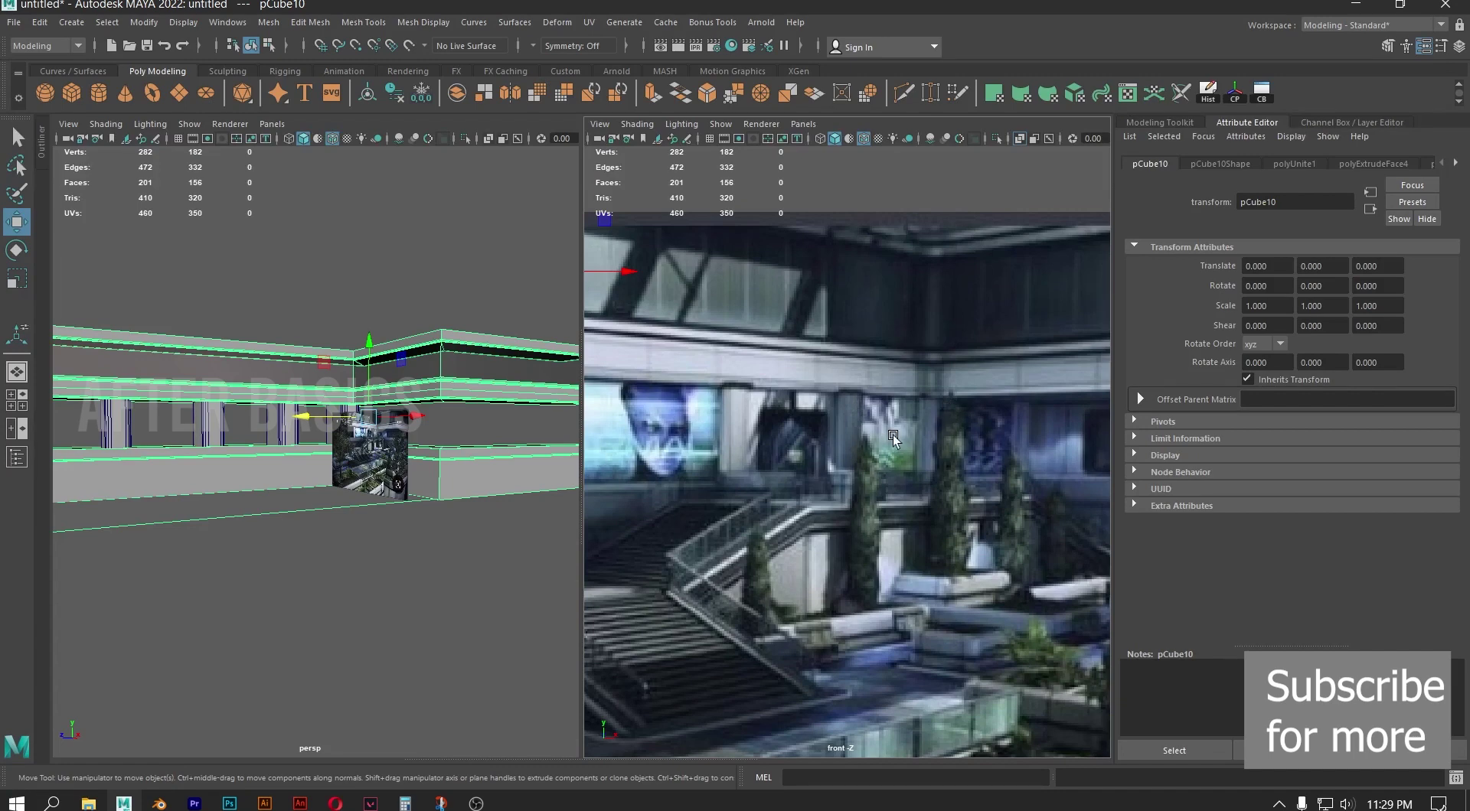
pyautogui.keyDown('alt'); pyautogui.moveTo(975, 456); pyautogui.dragTo(701, 456, button='middle'); pyautogui.keyUp('alt')
pyautogui.scroll(4, 837, 452)
pyautogui.keyDown('alt'); pyautogui.moveTo(894, 453); pyautogui.dragTo(797, 452, button='middle'); pyautogui.keyUp('alt')
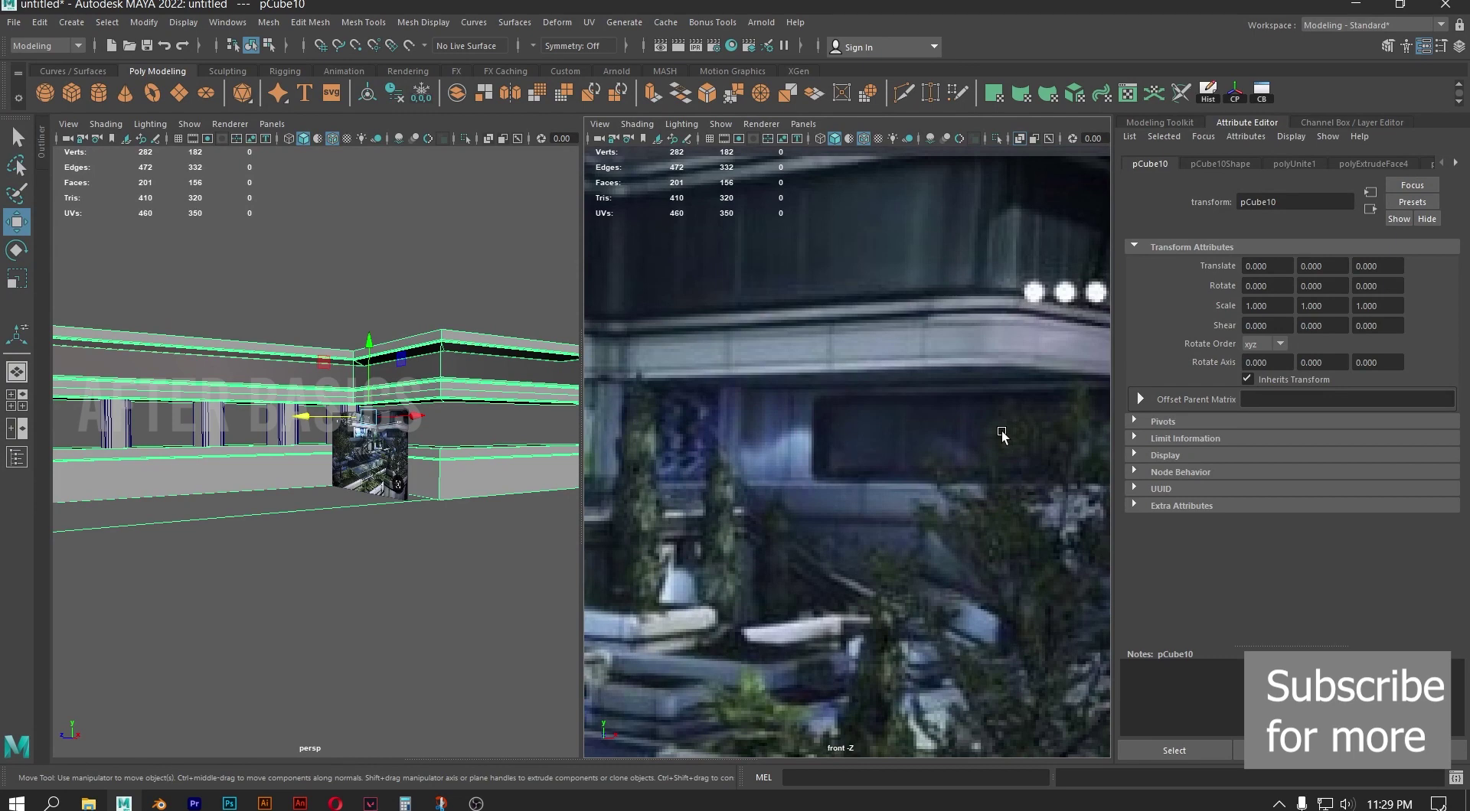
pyautogui.keyDown('alt'); pyautogui.moveTo(847, 449); pyautogui.dragTo(657, 449, button='middle'); pyautogui.keyUp('alt')
pyautogui.keyDown('alt'); pyautogui.moveTo(660, 453); pyautogui.dragTo(720, 464, button='right'); pyautogui.keyUp('alt')
pyautogui.keyDown('alt'); pyautogui.moveTo(868, 458); pyautogui.dragTo(916, 471, button='middle'); pyautogui.keyUp('alt')
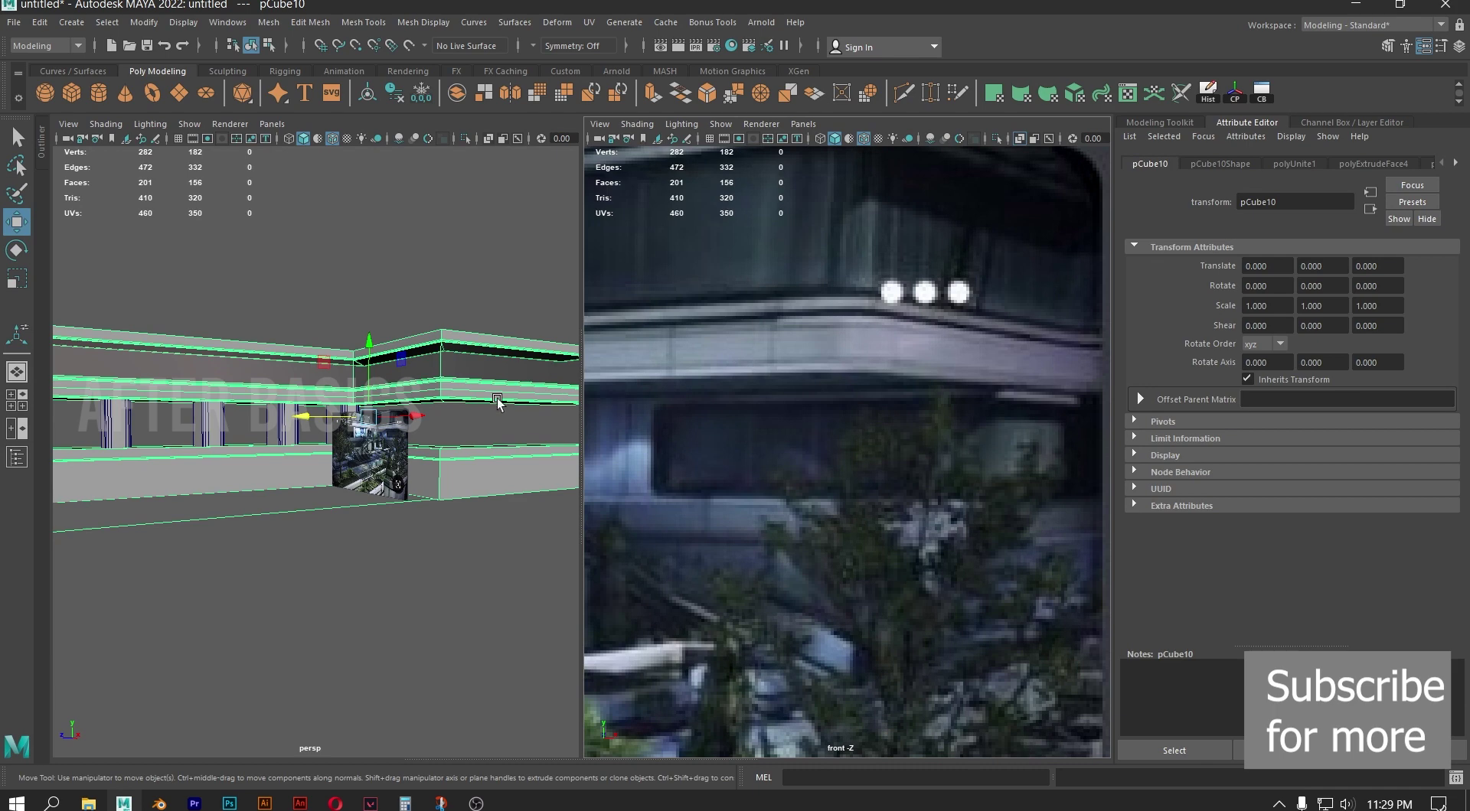
# Move the reference image plane along Z to about 47.1, clear of the wall corner
pyautogui.keyDown('alt'); pyautogui.moveTo(497, 400); pyautogui.dragTo(389, 402); pyautogui.keyUp('alt')
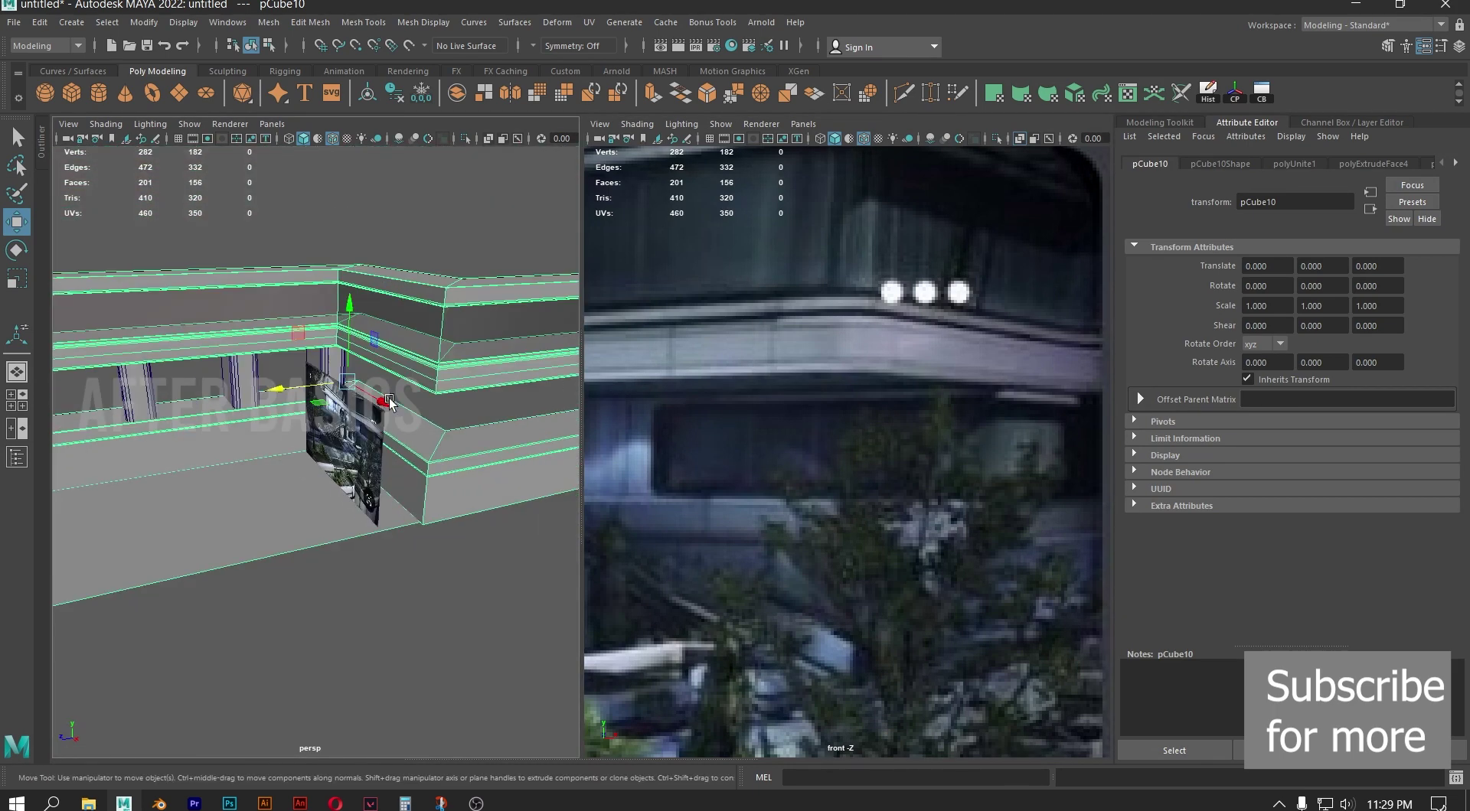
pyautogui.click(486, 649)
pyautogui.click(351, 452)
pyautogui.scroll(-5, 349, 448)
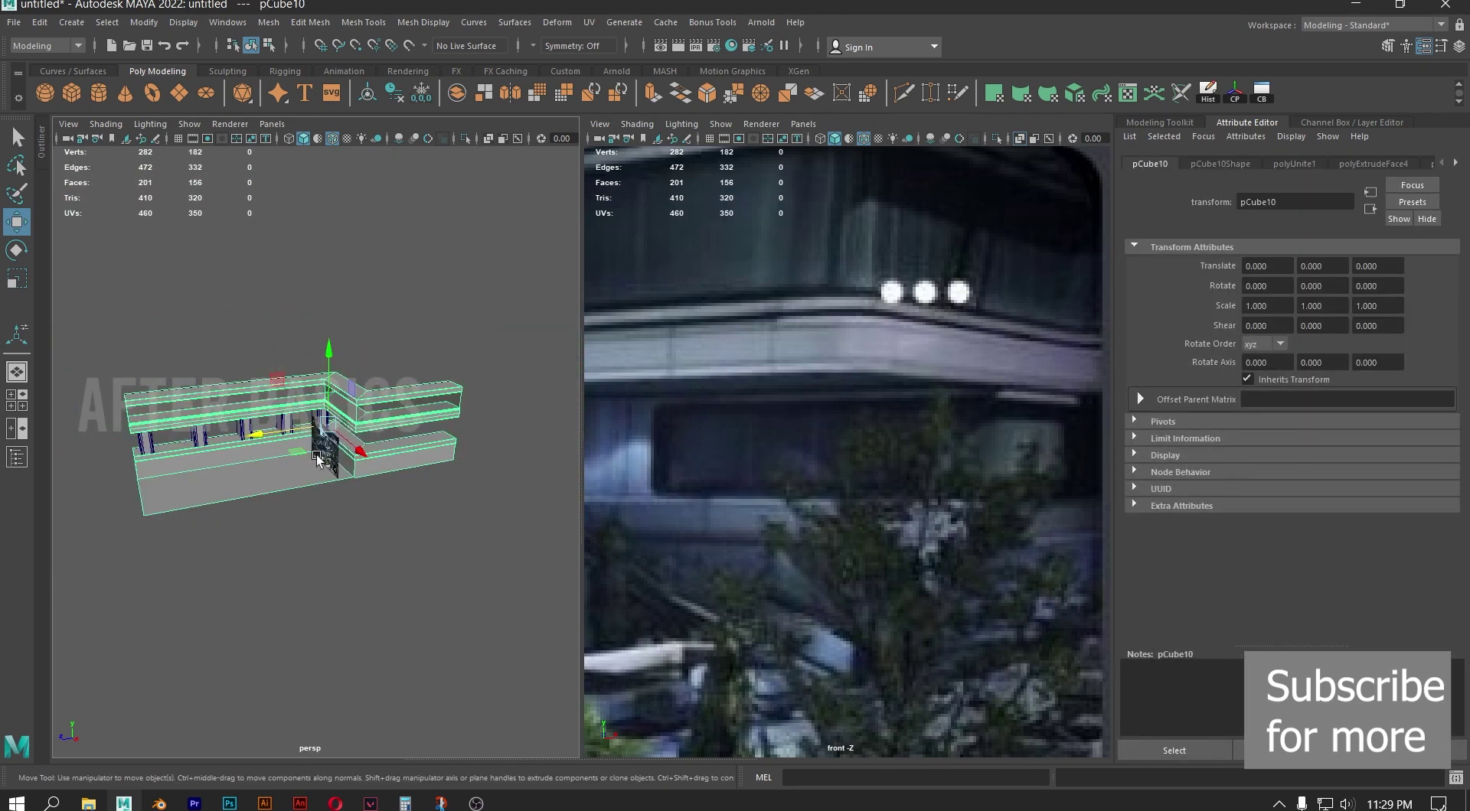
pyautogui.click(933, 579)
pyautogui.scroll(-3, 476, 460)
pyautogui.moveTo(247, 459); pyautogui.dragTo(59, 471)
pyautogui.keyDown('alt'); pyautogui.moveTo(321, 467); pyautogui.dragTo(457, 590, button='right'); pyautogui.keyUp('alt')
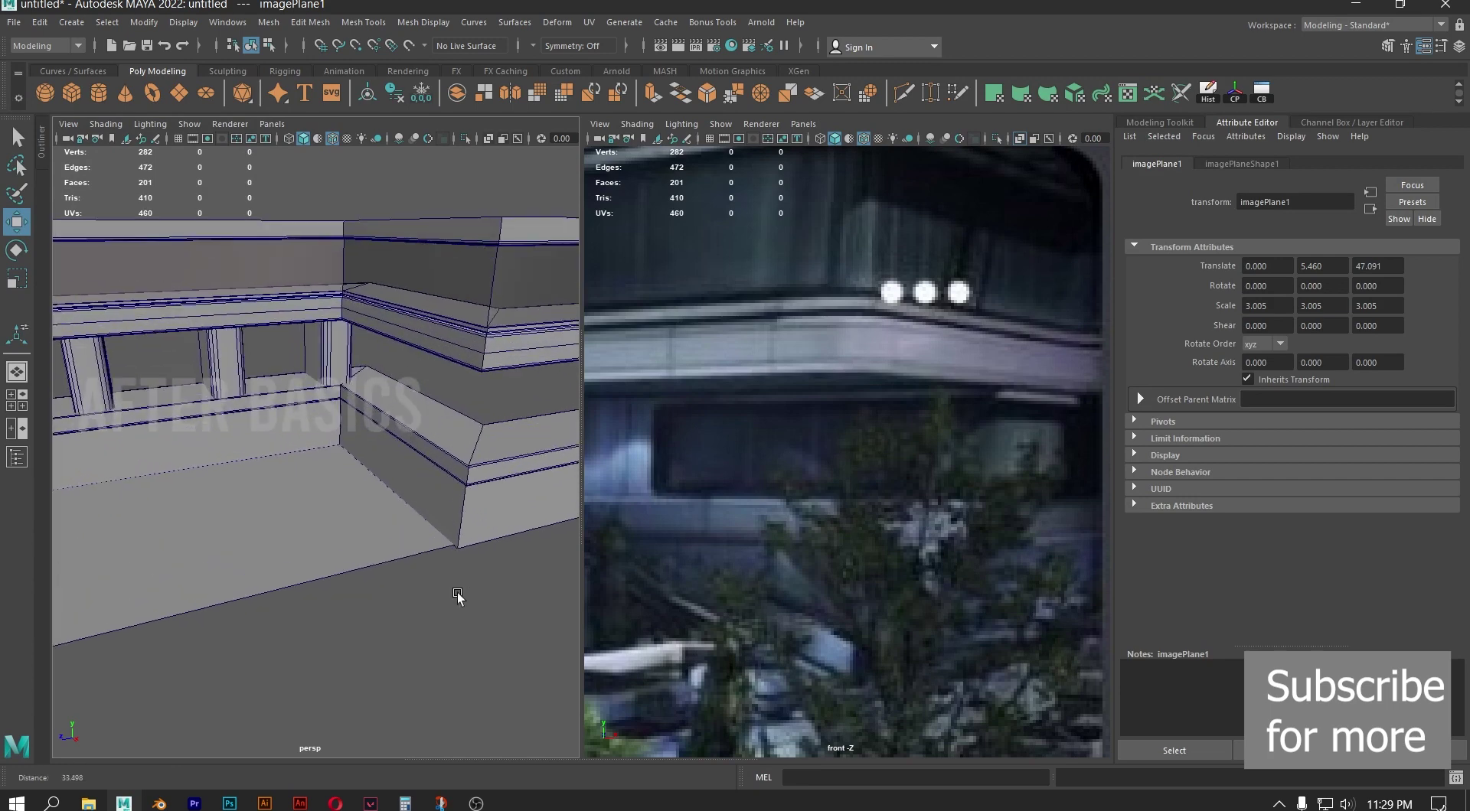
# Compare the modelled inner corner and adjoining wall opening with the same corner in the reference image
pyautogui.keyDown('alt'); pyautogui.moveTo(355, 414); pyautogui.dragTo(297, 438, button='middle'); pyautogui.keyUp('alt')
pyautogui.keyDown('alt'); pyautogui.moveTo(297, 438); pyautogui.dragTo(358, 441); pyautogui.keyUp('alt')
pyautogui.keyDown('alt'); pyautogui.moveTo(361, 440); pyautogui.dragTo(407, 508, button='right'); pyautogui.keyUp('alt')
pyautogui.keyDown('alt'); pyautogui.moveTo(364, 419); pyautogui.dragTo(318, 418, button='middle'); pyautogui.keyUp('alt')
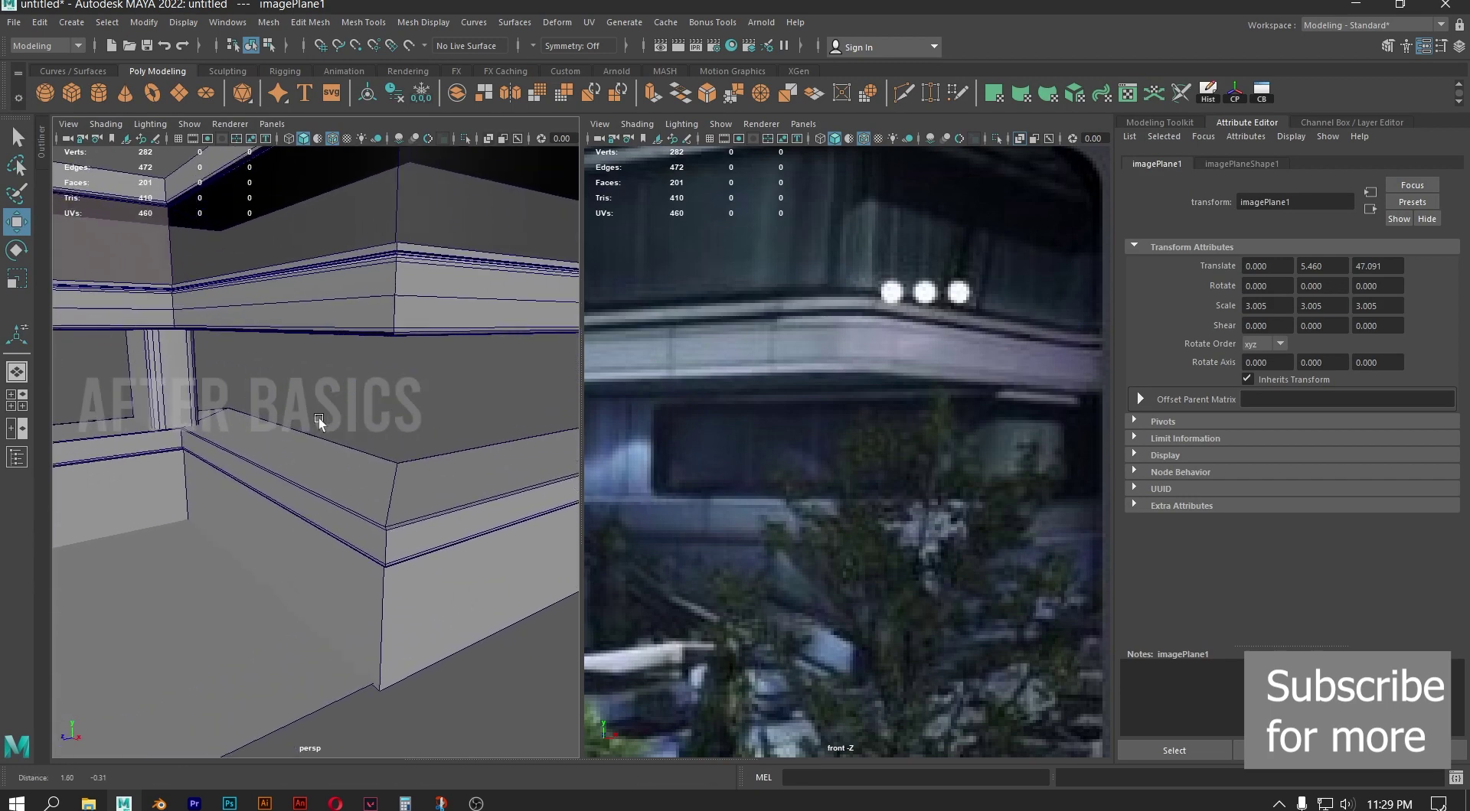
pyautogui.keyDown('alt'); pyautogui.moveTo(352, 438); pyautogui.dragTo(355, 442); pyautogui.keyUp('alt')
pyautogui.keyDown('alt'); pyautogui.moveTo(749, 492); pyautogui.dragTo(971, 486, button='middle'); pyautogui.keyUp('alt')
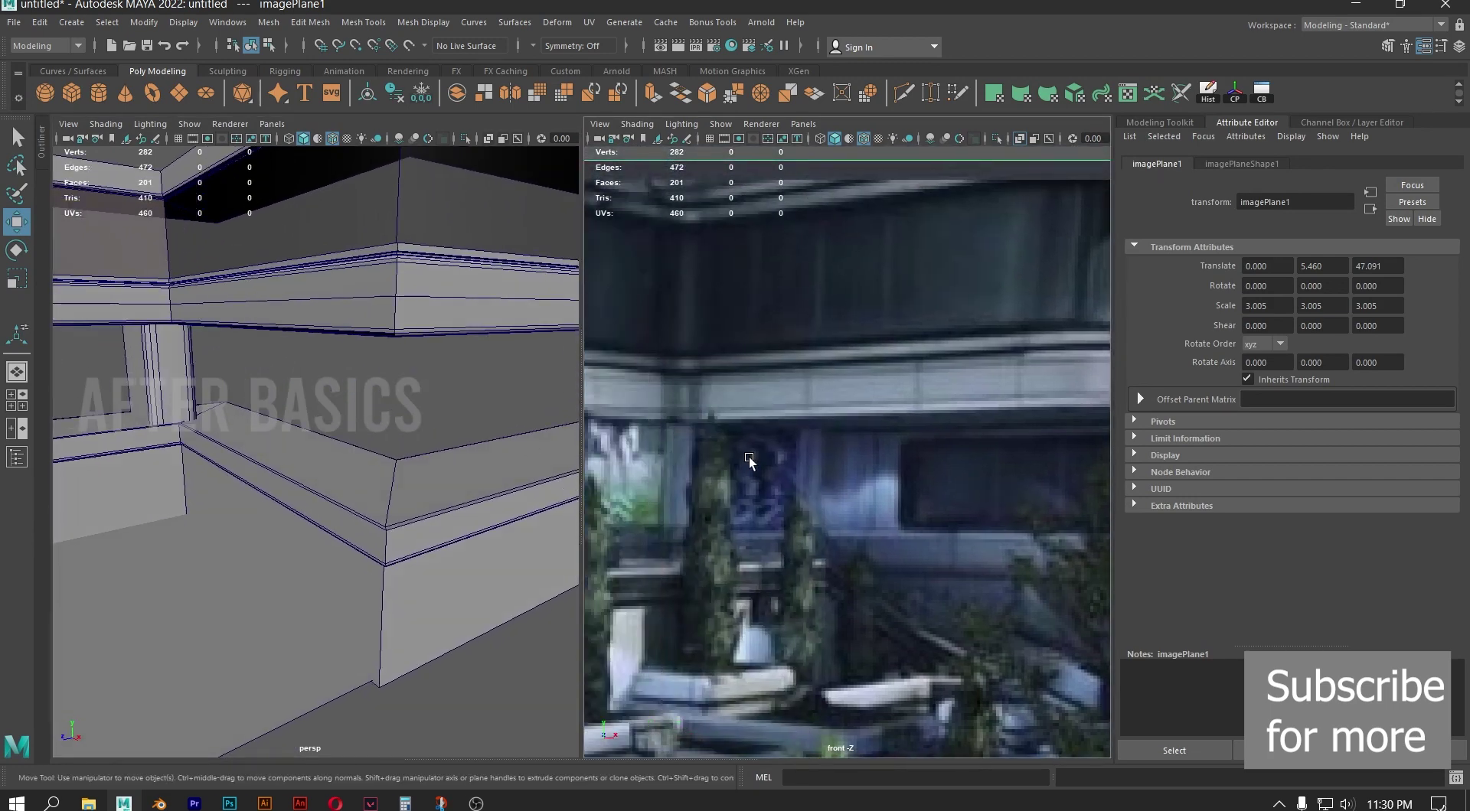
pyautogui.keyDown('alt'); pyautogui.moveTo(749, 457); pyautogui.dragTo(845, 498, button='middle'); pyautogui.keyUp('alt')
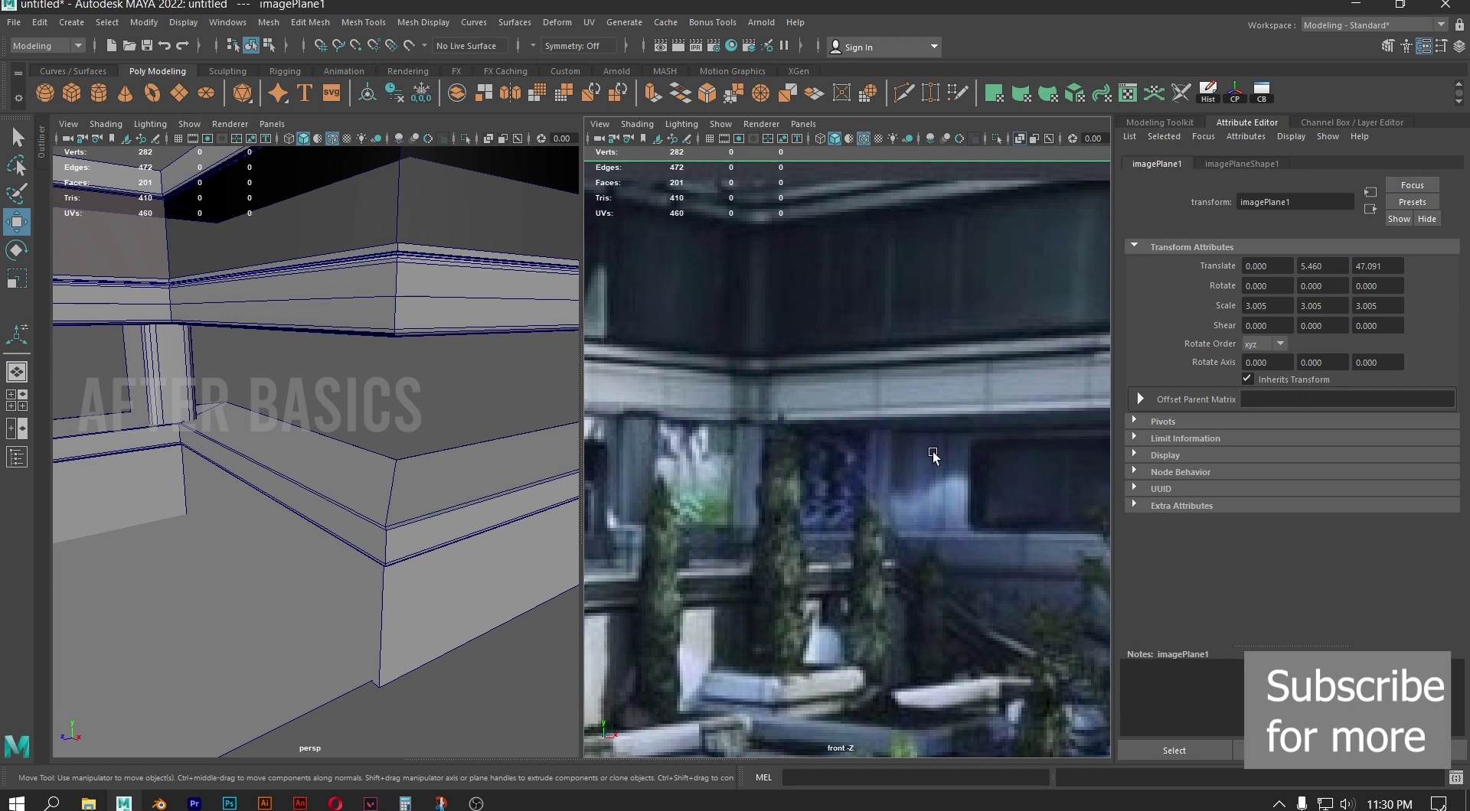
pyautogui.keyDown('alt'); pyautogui.moveTo(992, 484); pyautogui.dragTo(988, 484, button='middle'); pyautogui.keyUp('alt')
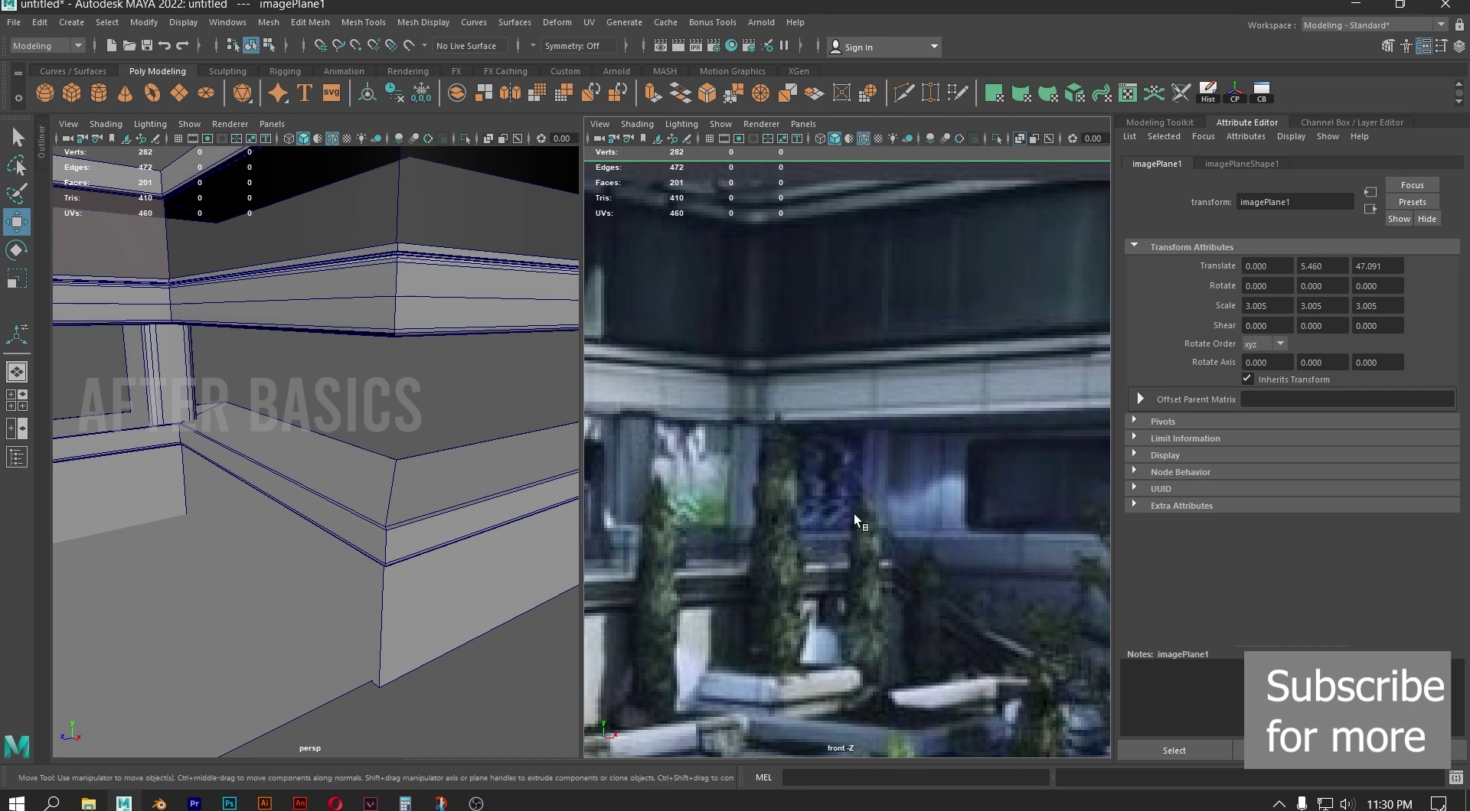
pyautogui.keyDown('alt'); pyautogui.moveTo(830, 469); pyautogui.dragTo(835, 540, button='right'); pyautogui.keyUp('alt')
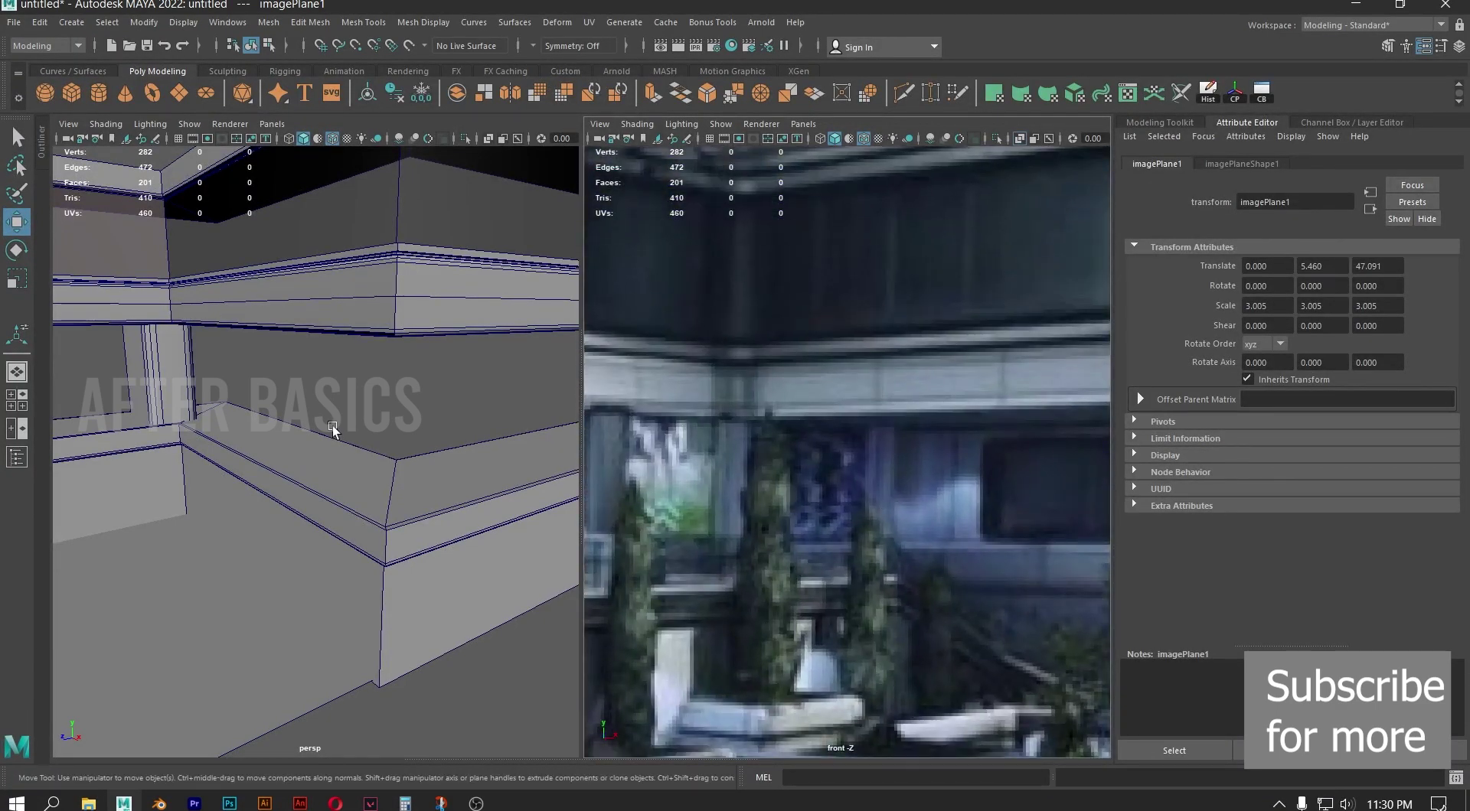
# Select the pillar standing at the inner wall corner in the perspective view
pyautogui.keyDown('alt'); pyautogui.moveTo(309, 390); pyautogui.dragTo(366, 457); pyautogui.keyUp('alt')
pyautogui.keyDown('alt'); pyautogui.moveTo(366, 457); pyautogui.dragTo(367, 507, button='middle'); pyautogui.keyUp('alt')
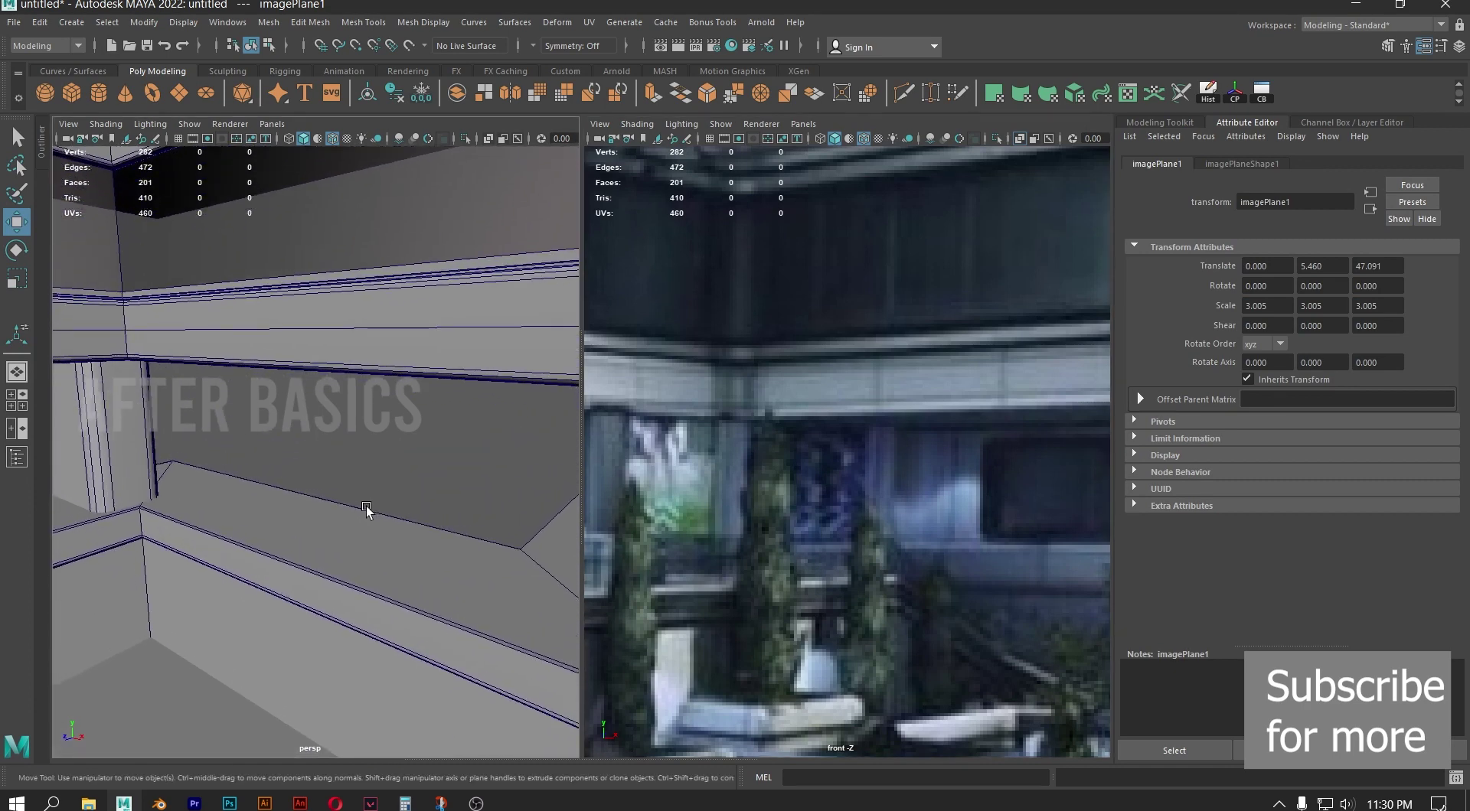
pyautogui.keyDown('alt'); pyautogui.moveTo(423, 503); pyautogui.dragTo(211, 452); pyautogui.keyUp('alt')
pyautogui.click(211, 452)
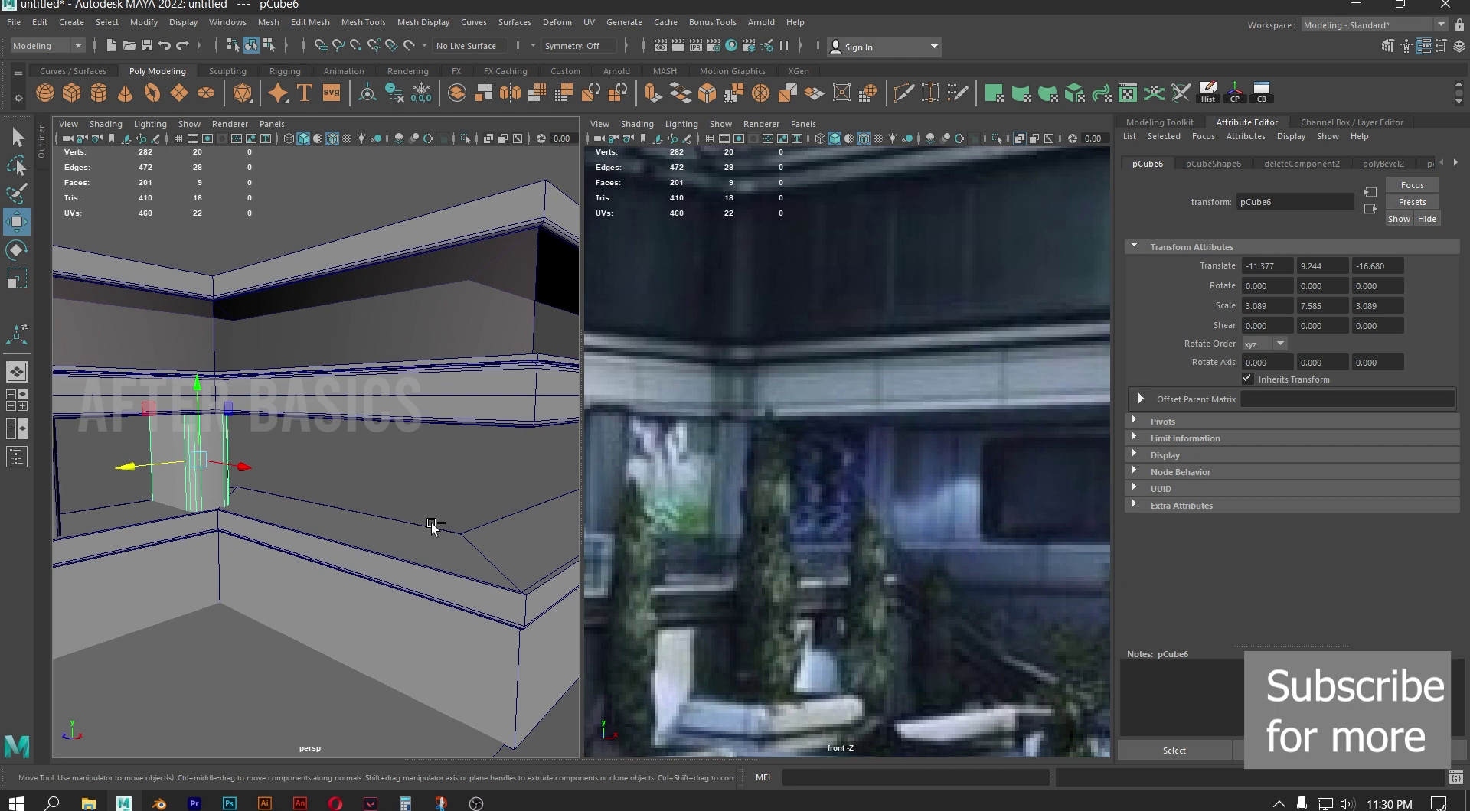
# Duplicate the selected pillar, move the copy along the X axis to about -3.75, and set its Y rotation to -90
pyautogui.scroll(-5, 829, 521)
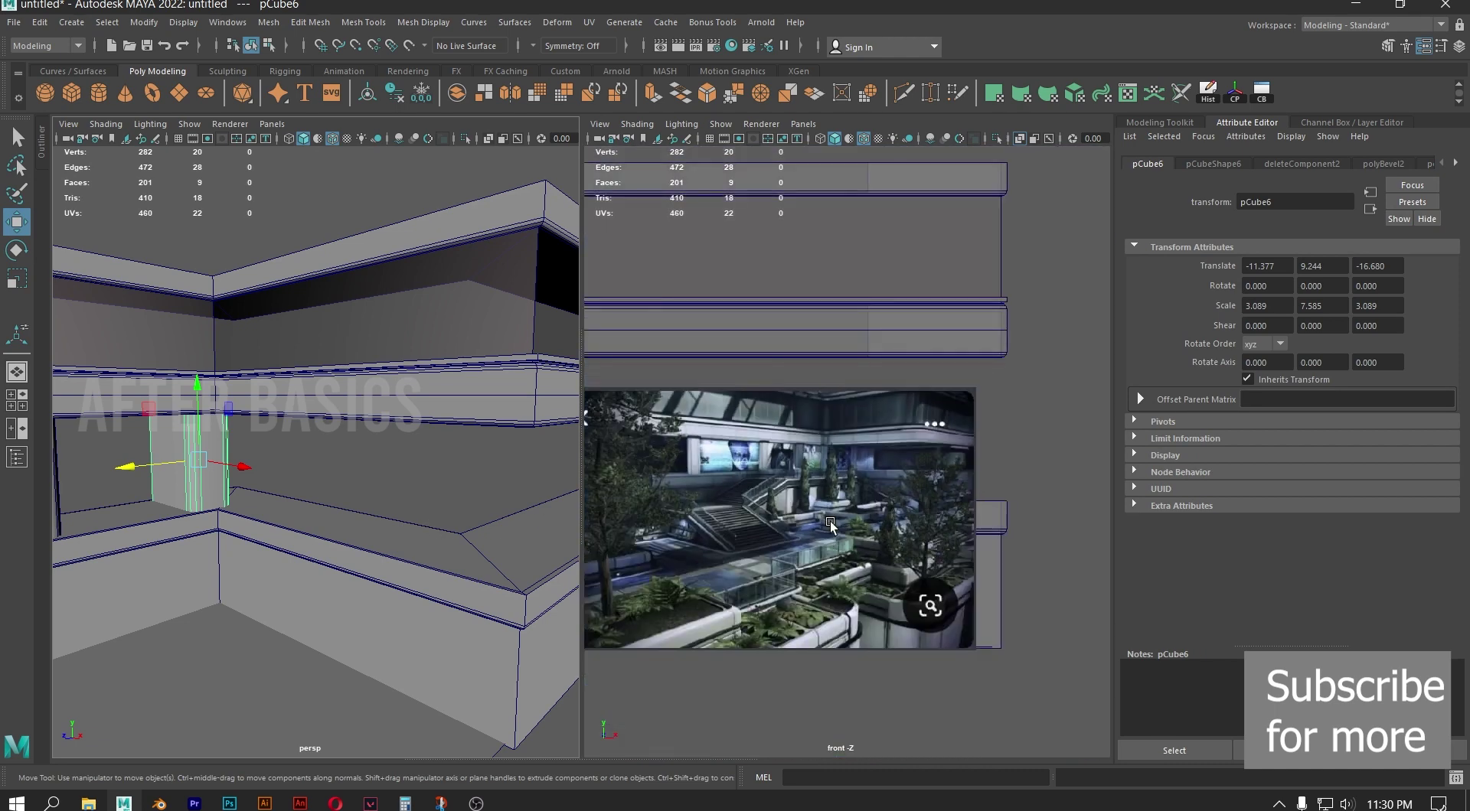
pyautogui.scroll(4, 830, 522)
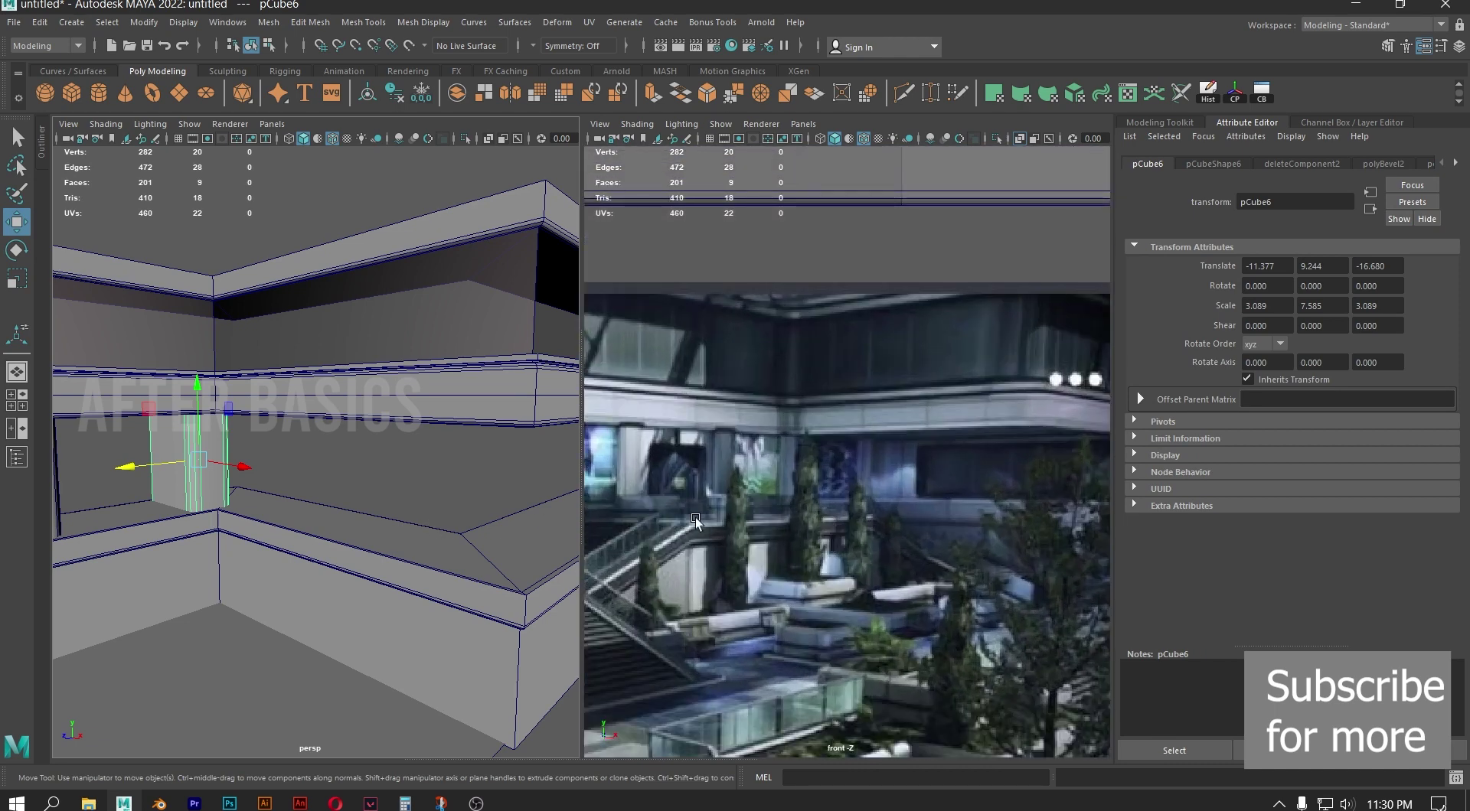
pyautogui.hotkey('ctrl', 'd')
pyautogui.press('e')
pyautogui.moveTo(207, 467); pyautogui.dragTo(115, 470)
pyautogui.press('w')
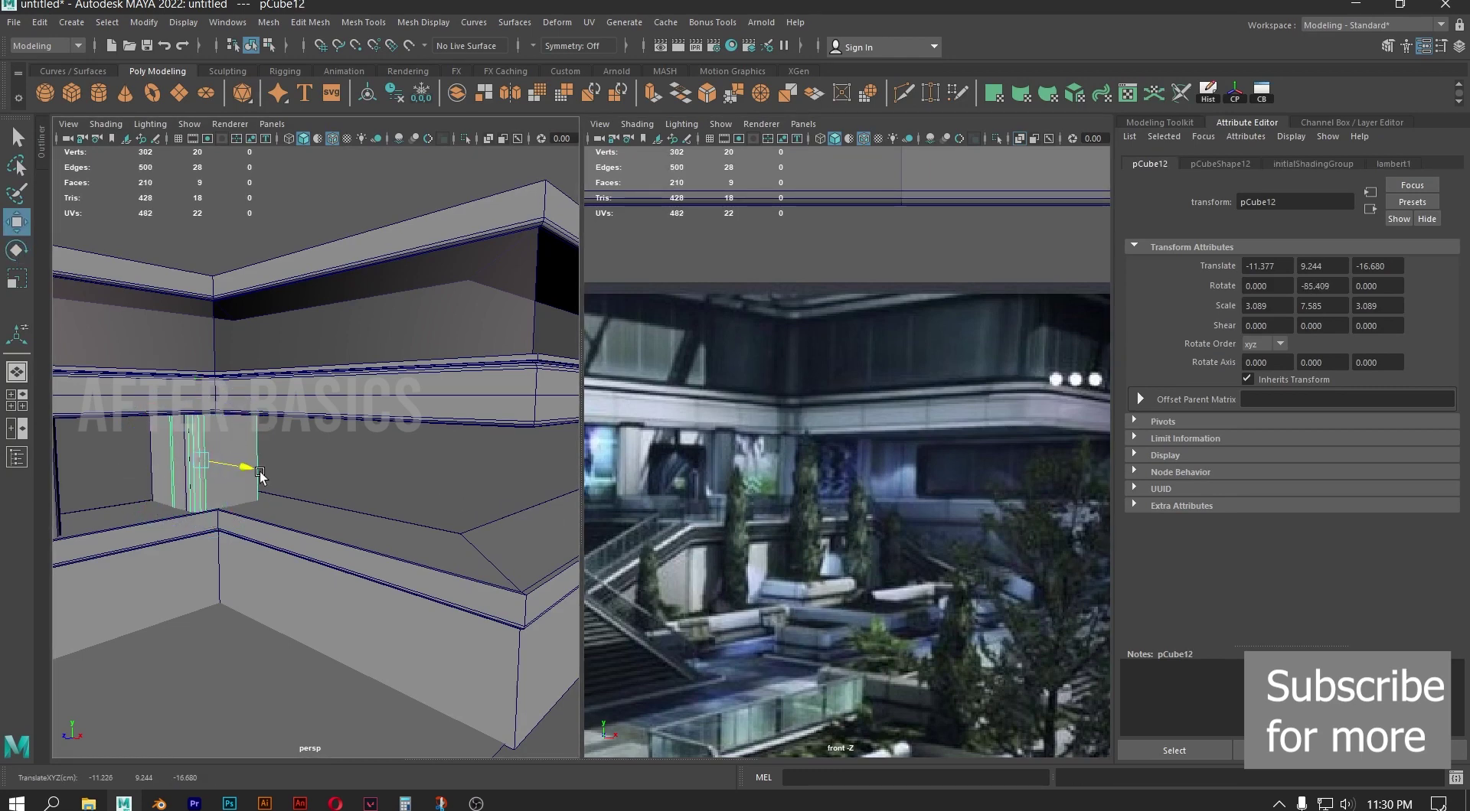
pyautogui.moveTo(246, 480); pyautogui.dragTo(325, 501)
pyautogui.click(1343, 284)
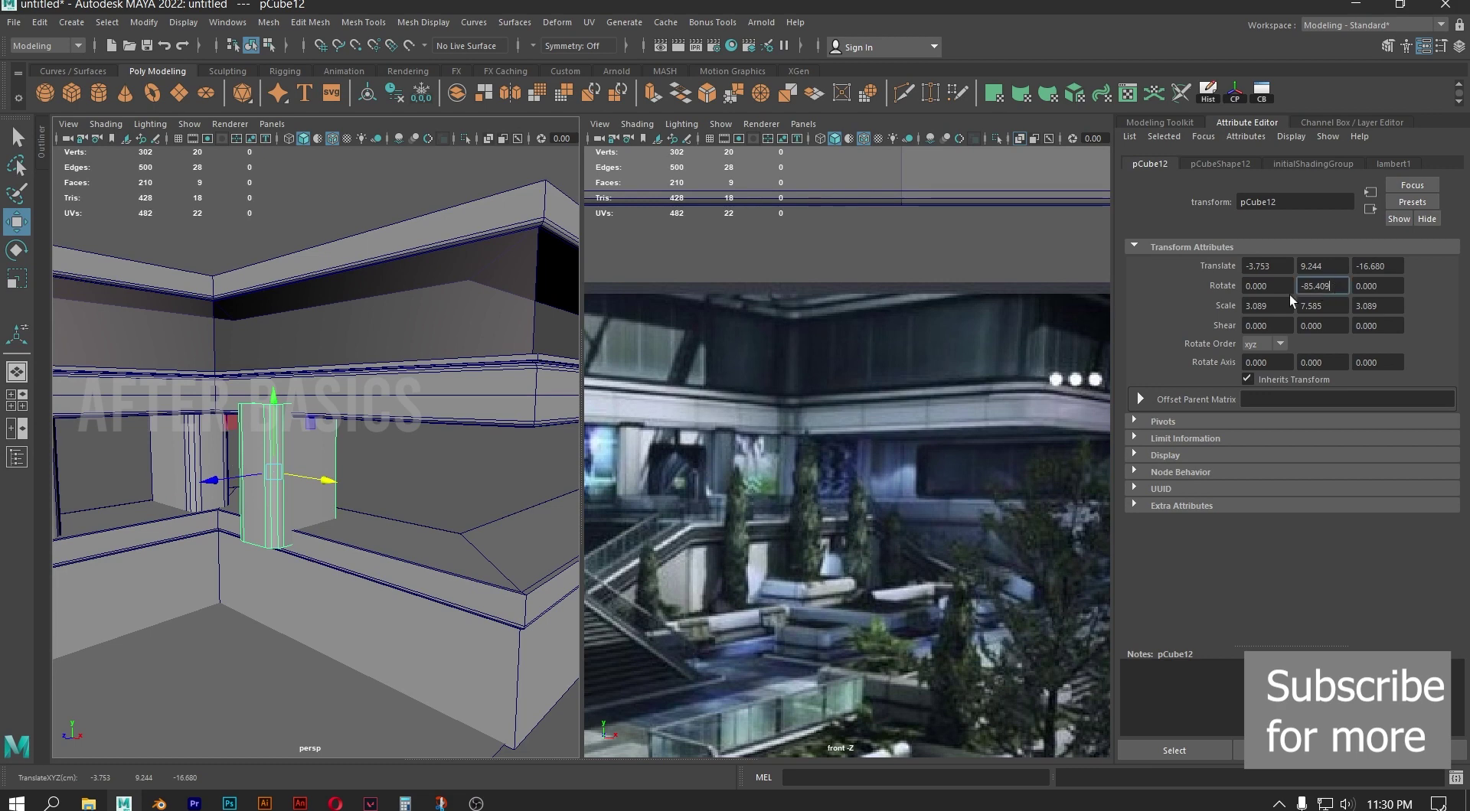
pyautogui.write('-90')
pyautogui.press('Return')
# Slide the duplicated pillar along the Z axis, away from the original pillar
pyautogui.keyDown('alt'); pyautogui.moveTo(282, 438); pyautogui.dragTo(288, 551); pyautogui.keyUp('alt')
pyautogui.keyDown('alt'); pyautogui.moveTo(329, 498); pyautogui.dragTo(414, 530, button='middle'); pyautogui.keyUp('alt')
pyautogui.keyDown('alt'); pyautogui.moveTo(415, 528); pyautogui.dragTo(387, 588); pyautogui.keyUp('alt')
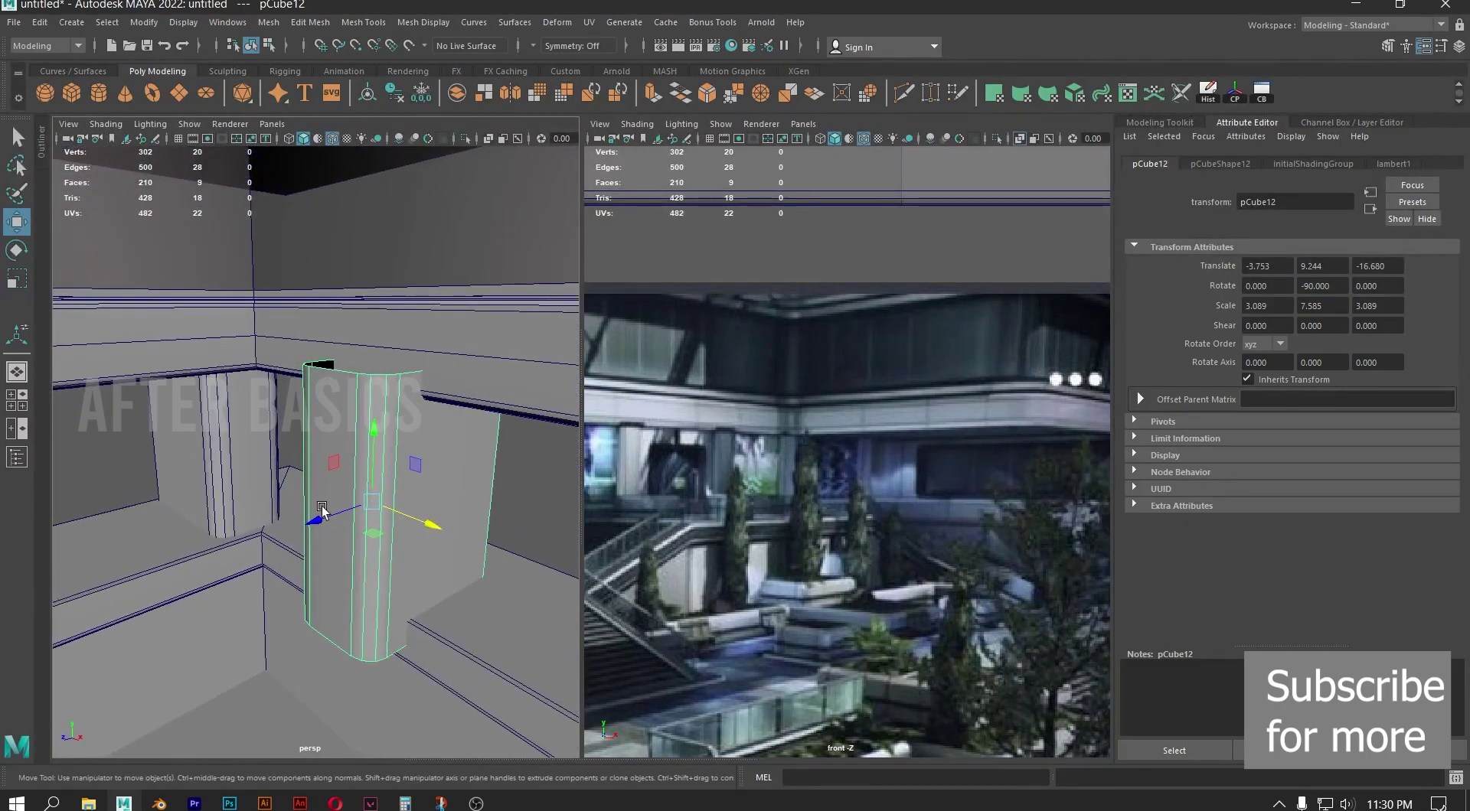
pyautogui.moveTo(318, 515); pyautogui.dragTo(508, 584)
# Remove the surplus vertical edges and faces from the duplicated pillar, keeping its rounded corner and the two adjoining sides
pyautogui.keyDown('alt'); pyautogui.moveTo(364, 481); pyautogui.dragTo(528, 478); pyautogui.keyUp('alt')
pyautogui.keyDown('alt'); pyautogui.moveTo(547, 477); pyautogui.dragTo(703, 470, button='middle'); pyautogui.keyUp('alt')
pyautogui.scroll(2, 401, 614)
pyautogui.moveTo(223, 475); pyautogui.dragTo(224, 425, button='right')
pyautogui.doubleClick(237, 480)
pyautogui.hotkey('ctrl', 'Delete')
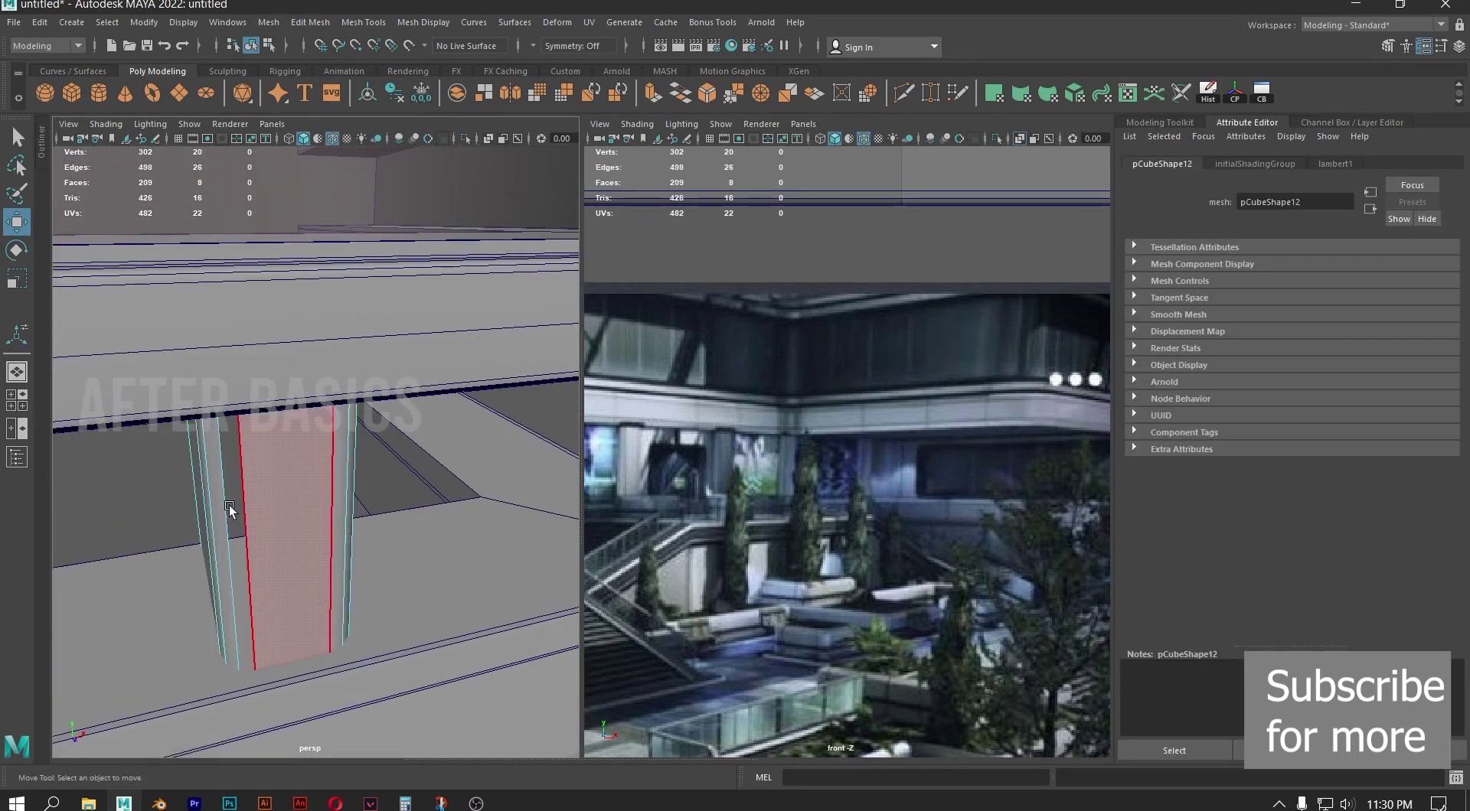
# Move the rounded corner's vertical edges and the adjoining end edge along the X axis to stretch the piece into a long wall
pyautogui.moveTo(265, 496); pyautogui.dragTo(265, 320, button='right')
pyautogui.click(259, 483)
pyautogui.scroll(-2, 328, 529)
pyautogui.keyDown('alt'); pyautogui.moveTo(328, 528); pyautogui.dragTo(273, 525, button='middle'); pyautogui.keyUp('alt')
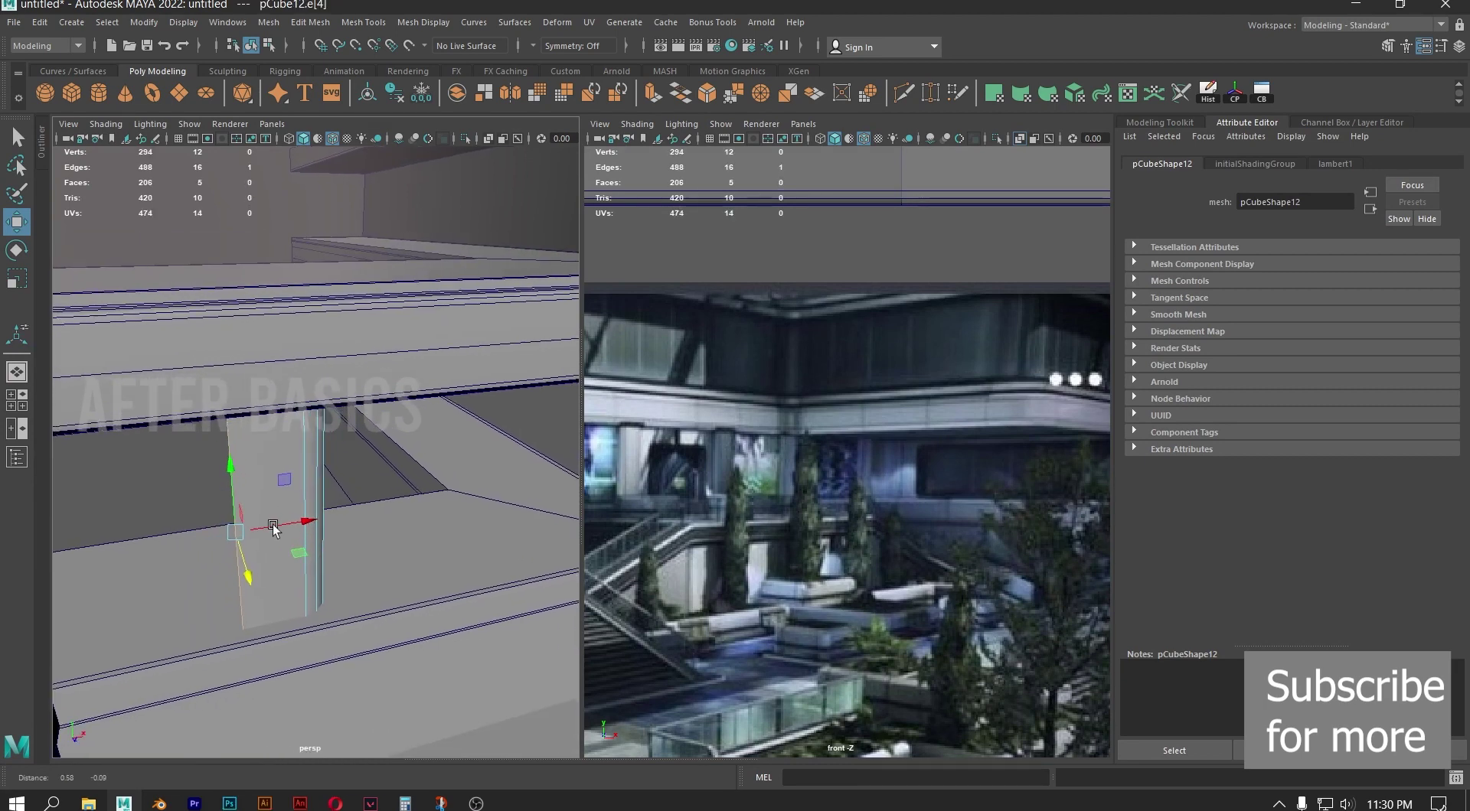
pyautogui.keyDown('alt'); pyautogui.moveTo(273, 526); pyautogui.dragTo(181, 568); pyautogui.keyUp('alt')
pyautogui.moveTo(466, 527); pyautogui.dragTo(247, 479)
pyautogui.keyDown('alt'); pyautogui.moveTo(382, 560); pyautogui.dragTo(392, 621); pyautogui.keyUp('alt')
pyautogui.keyDown('alt'); pyautogui.moveTo(319, 425); pyautogui.dragTo(438, 372, button='right'); pyautogui.keyUp('alt')
pyautogui.keyDown('alt'); pyautogui.moveTo(273, 401); pyautogui.dragTo(373, 426); pyautogui.keyUp('alt')
pyautogui.moveTo(334, 424); pyautogui.dragTo(568, 460)
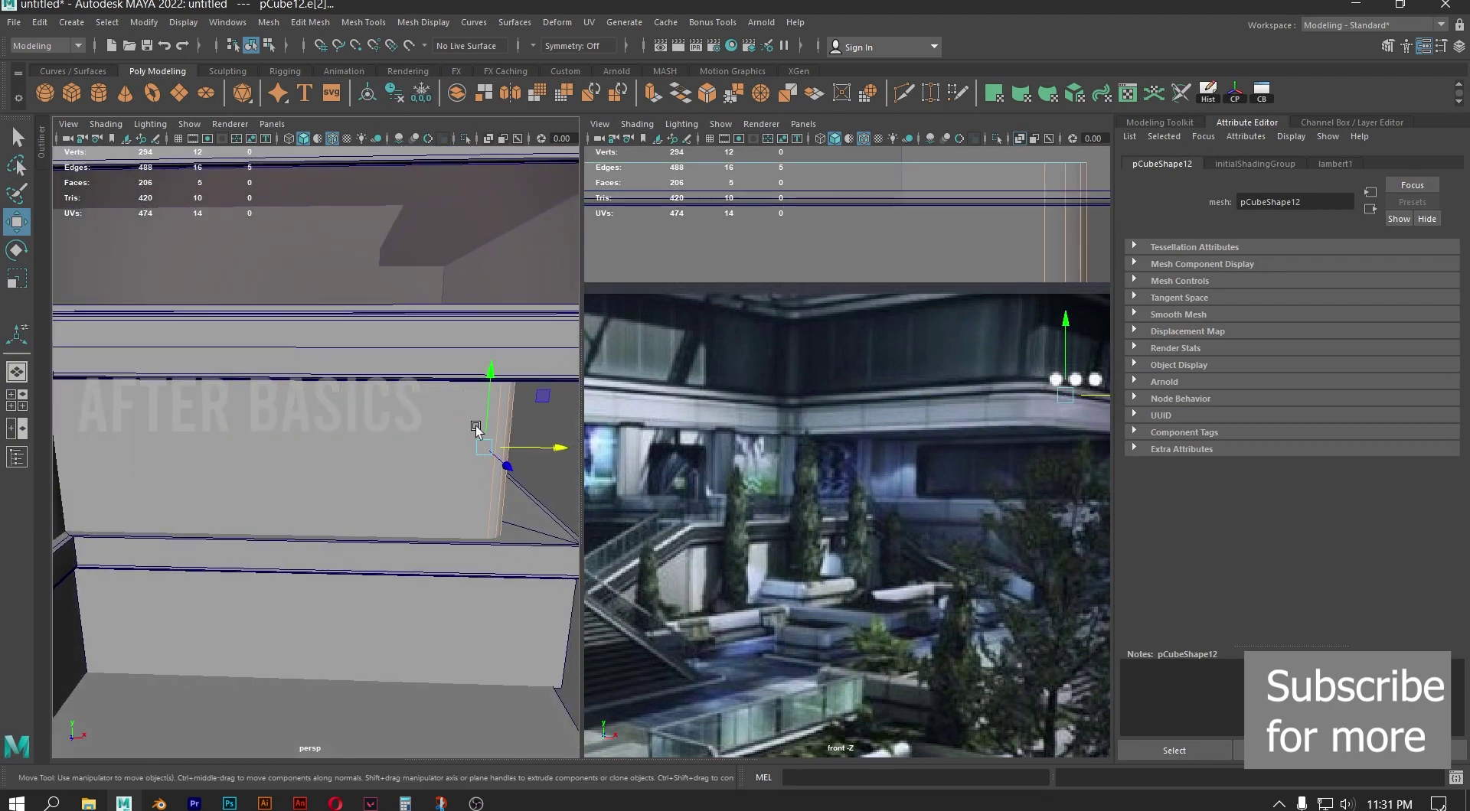
# Adjust the same edges along the X axis so the wall's rounded corner sits at the inner corner of the ledge
pyautogui.keyDown('alt'); pyautogui.moveTo(522, 433); pyautogui.dragTo(325, 459, button='middle'); pyautogui.keyUp('alt')
pyautogui.keyDown('alt'); pyautogui.moveTo(325, 459); pyautogui.dragTo(256, 476); pyautogui.keyUp('alt')
pyautogui.keyDown('alt'); pyautogui.moveTo(256, 476); pyautogui.dragTo(416, 519, button='right'); pyautogui.keyUp('alt')
pyautogui.moveTo(393, 450); pyautogui.dragTo(232, 558)
pyautogui.keyDown('alt'); pyautogui.moveTo(232, 558); pyautogui.dragTo(414, 541, button='right'); pyautogui.keyUp('alt')
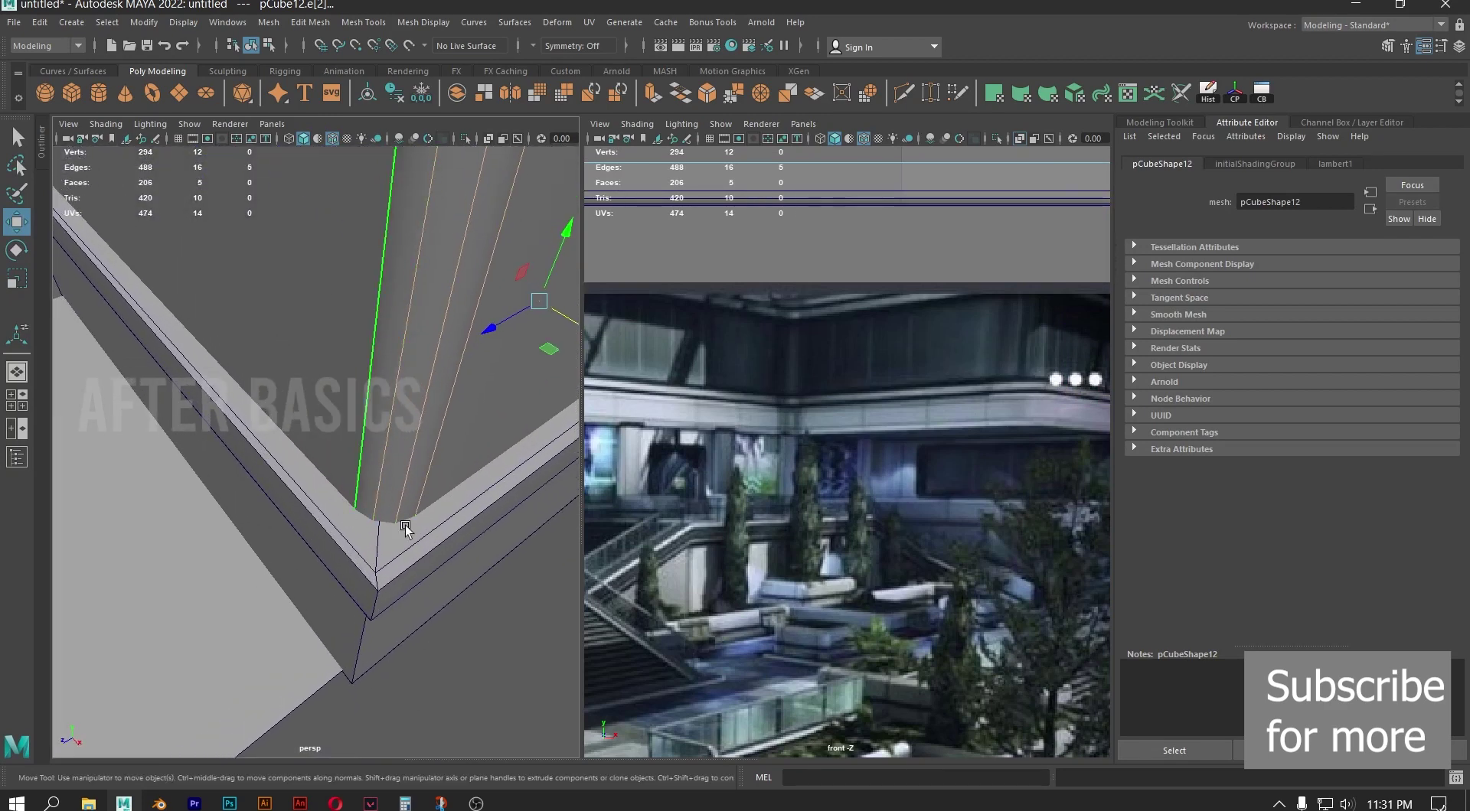
pyautogui.keyDown('alt'); pyautogui.moveTo(462, 437); pyautogui.dragTo(61, 545); pyautogui.keyUp('alt')
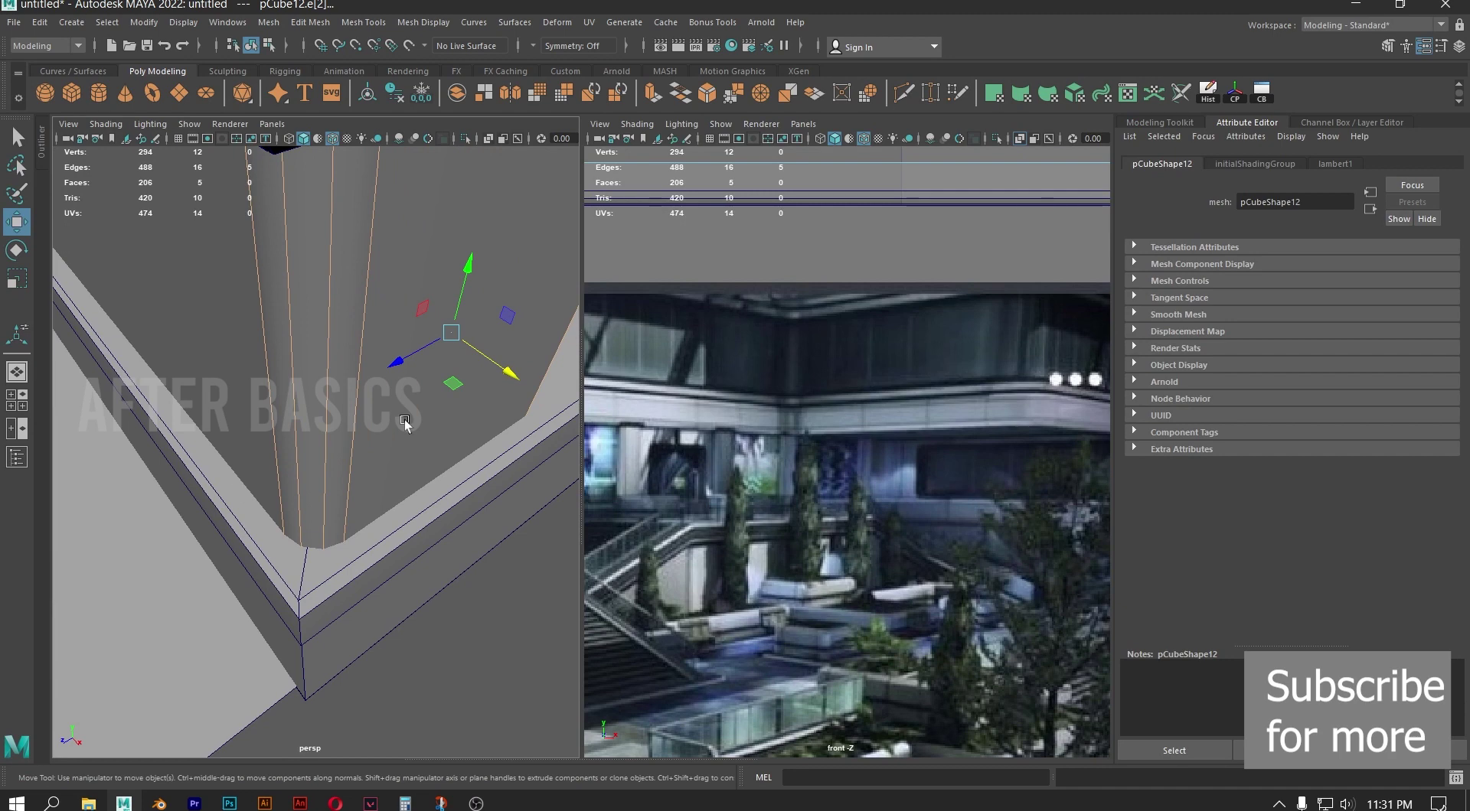
# Pull the wall's free end edge along the Z axis to extend its second side to the end of the ledge
pyautogui.scroll(-4, 405, 425)
pyautogui.keyDown('alt'); pyautogui.moveTo(398, 379); pyautogui.dragTo(381, 352); pyautogui.keyUp('alt')
pyautogui.scroll(-4, 380, 351)
pyautogui.keyDown('alt'); pyautogui.moveTo(532, 462); pyautogui.dragTo(307, 474); pyautogui.keyUp('alt')
pyautogui.click(306, 474)
pyautogui.scroll(-4, 306, 474)
pyautogui.keyDown('alt'); pyautogui.moveTo(384, 462); pyautogui.dragTo(299, 448, button='middle'); pyautogui.keyUp('alt')
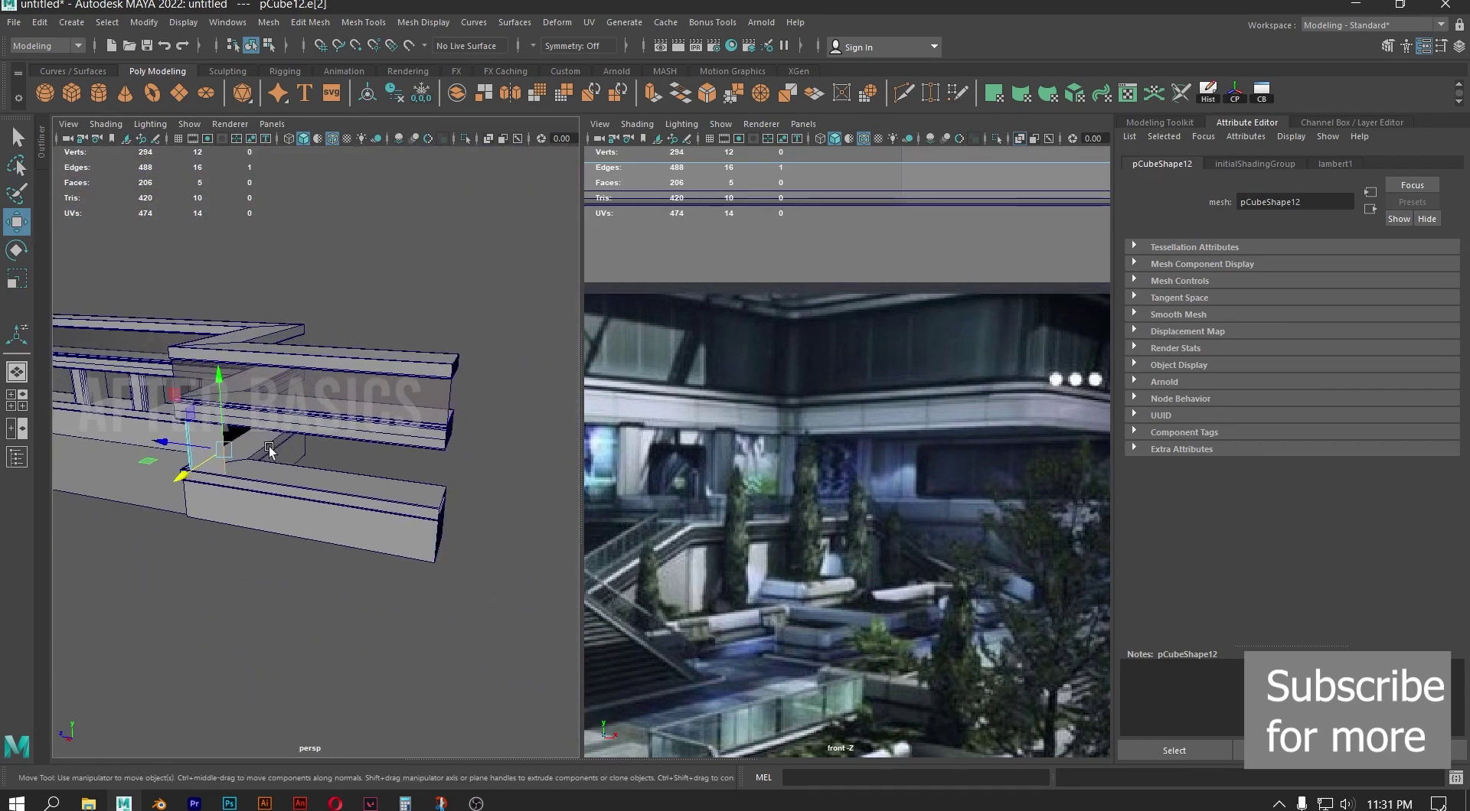
pyautogui.moveTo(154, 442); pyautogui.dragTo(289, 473)
pyautogui.keyDown('alt'); pyautogui.moveTo(288, 473); pyautogui.dragTo(329, 472, button='middle'); pyautogui.keyUp('alt')
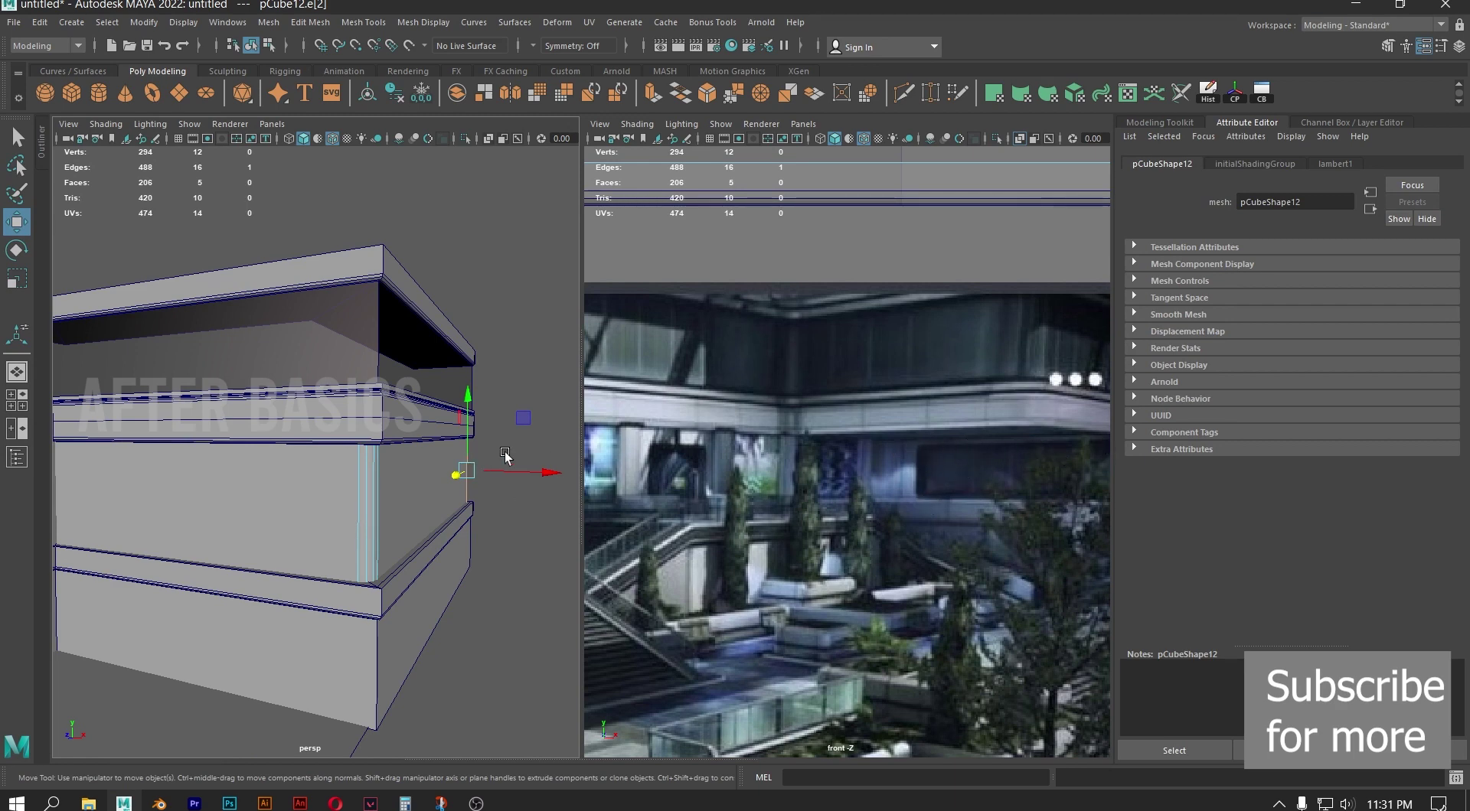
# Insert two horizontal edge loops with Multi-Cut, one near the wall's upper border and one near its lower border
pyautogui.keyDown('alt'); pyautogui.moveTo(505, 454); pyautogui.dragTo(542, 434); pyautogui.keyUp('alt')
pyautogui.keyDown('alt'); pyautogui.moveTo(542, 435); pyautogui.dragTo(564, 464, button='right'); pyautogui.keyUp('alt')
pyautogui.keyDown('alt'); pyautogui.moveTo(564, 464); pyautogui.dragTo(460, 465); pyautogui.keyUp('alt')
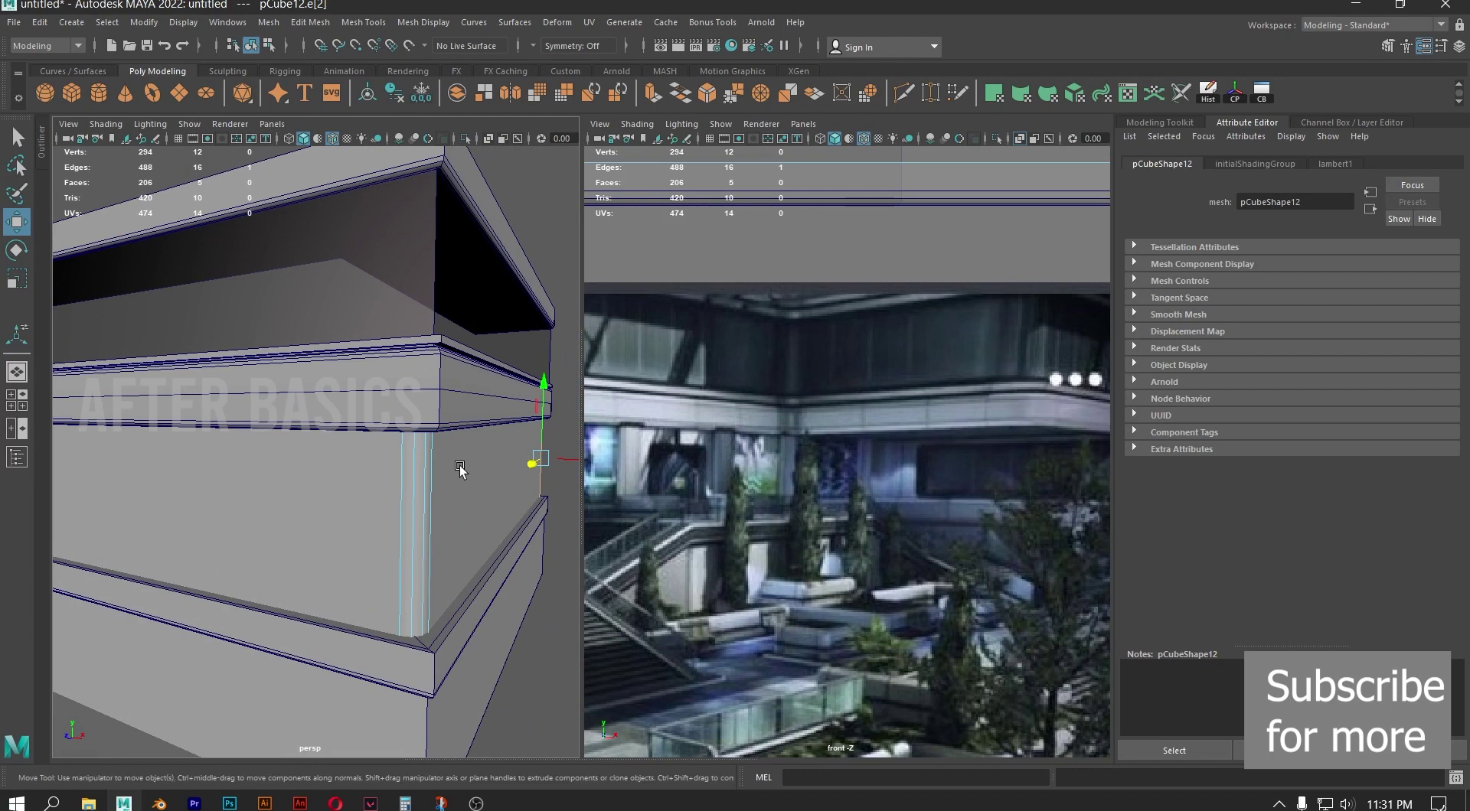
pyautogui.keyDown('alt'); pyautogui.moveTo(460, 465); pyautogui.dragTo(488, 476, button='right'); pyautogui.keyUp('alt')
pyautogui.keyDown('alt'); pyautogui.moveTo(488, 477); pyautogui.dragTo(393, 452); pyautogui.keyUp('alt')
pyautogui.keyDown('alt'); pyautogui.moveTo(394, 453); pyautogui.dragTo(402, 460, button='right'); pyautogui.keyUp('alt')
pyautogui.keyDown('alt'); pyautogui.moveTo(401, 462); pyautogui.dragTo(420, 464); pyautogui.keyUp('alt')
pyautogui.click(904, 93)
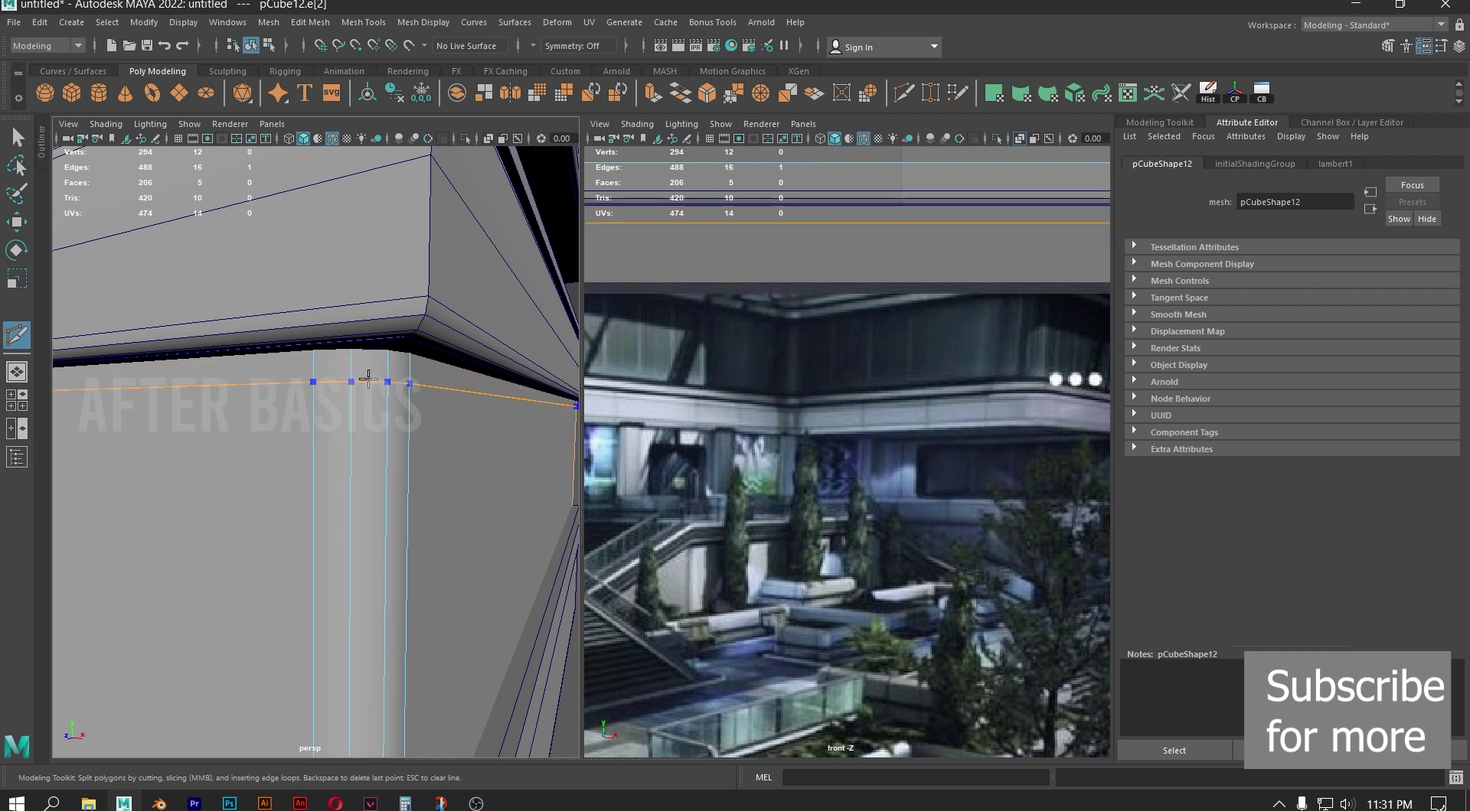
pyautogui.keyDown('ctrl'); pyautogui.click(370, 380); pyautogui.keyUp('ctrl')
pyautogui.keyDown('alt'); pyautogui.moveTo(420, 586); pyautogui.dragTo(413, 473, button='middle'); pyautogui.keyUp('alt')
pyautogui.keyDown('ctrl'); pyautogui.click(387, 553); pyautogui.keyUp('ctrl')
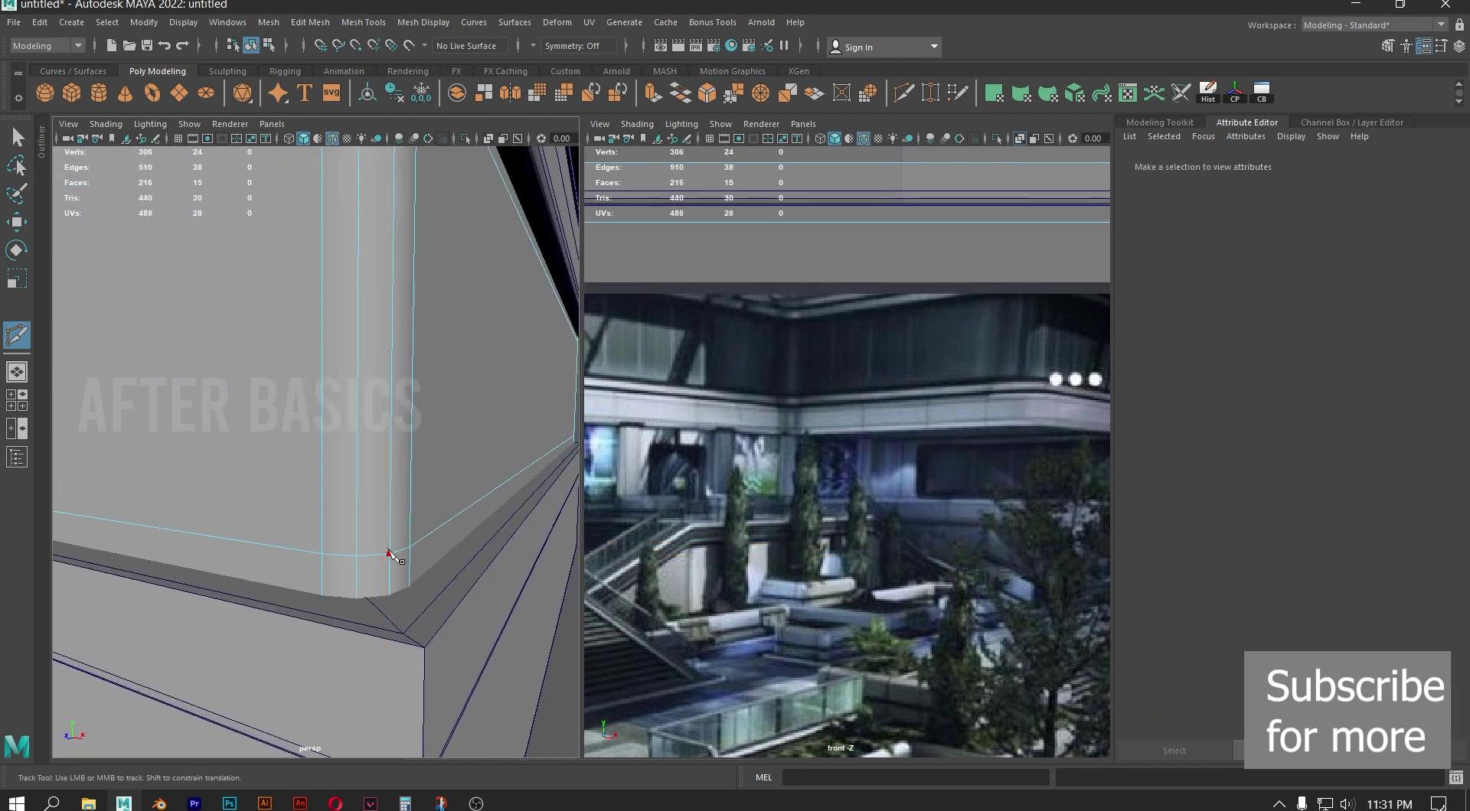
# Insert a vertical edge loop across the wall's long side with Multi-Cut to mark where the window area starts
pyautogui.keyDown('alt'); pyautogui.moveTo(389, 557); pyautogui.dragTo(283, 498, button='right'); pyautogui.keyUp('alt')
pyautogui.keyDown('alt'); pyautogui.moveTo(283, 498); pyautogui.dragTo(435, 398); pyautogui.keyUp('alt')
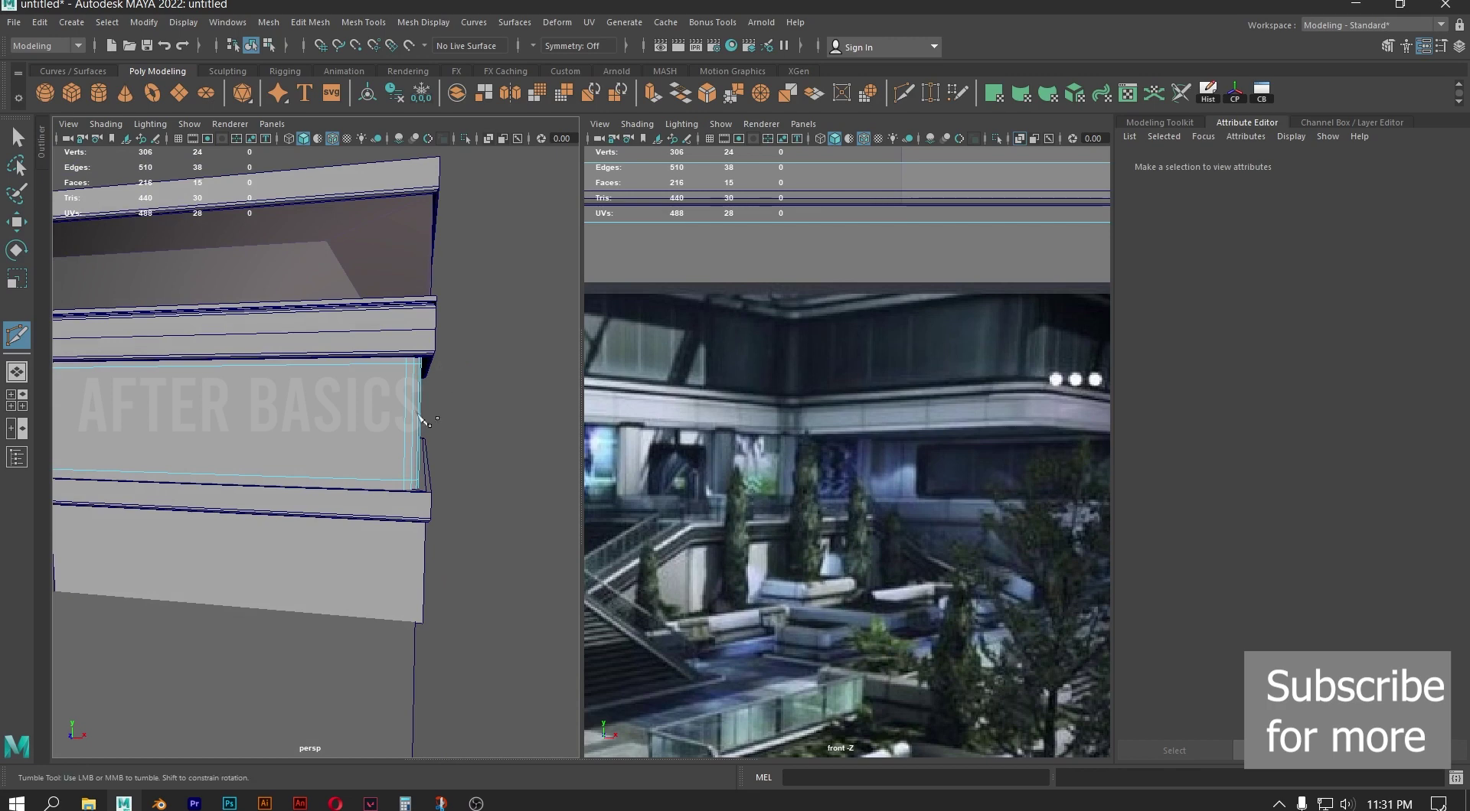
pyautogui.keyDown('alt'); pyautogui.moveTo(201, 392); pyautogui.dragTo(461, 430, button='middle'); pyautogui.keyUp('alt')
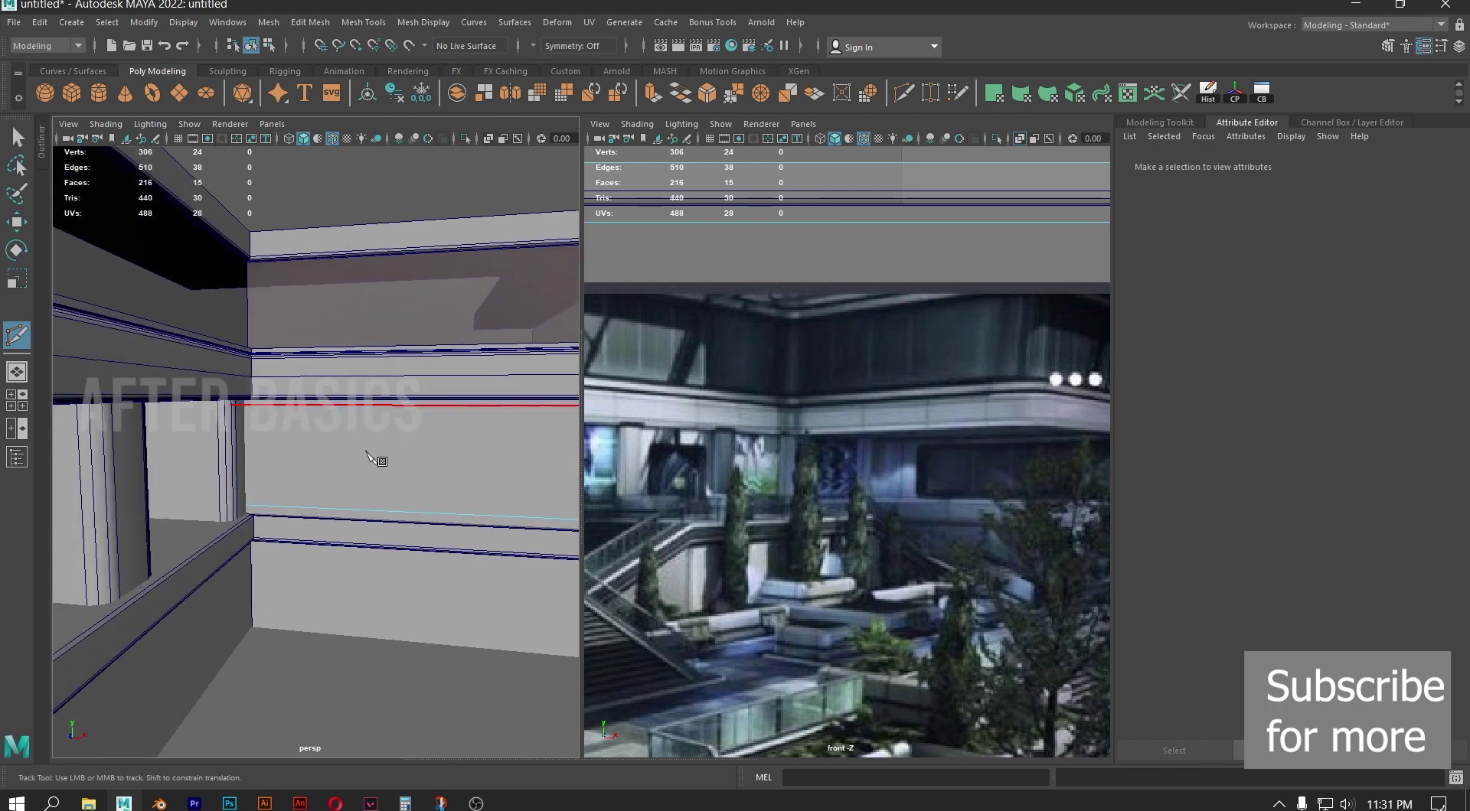
pyautogui.keyDown('alt'); pyautogui.moveTo(442, 456); pyautogui.dragTo(373, 461); pyautogui.keyUp('alt')
pyautogui.scroll(3, 391, 490)
pyautogui.keyDown('alt'); pyautogui.moveTo(374, 461); pyautogui.dragTo(291, 458, button='middle'); pyautogui.keyUp('alt')
pyautogui.keyDown('alt'); pyautogui.moveTo(816, 488); pyautogui.dragTo(923, 482, button='right'); pyautogui.keyUp('alt')
pyautogui.click(997, 441)
pyautogui.scroll(3, 997, 441)
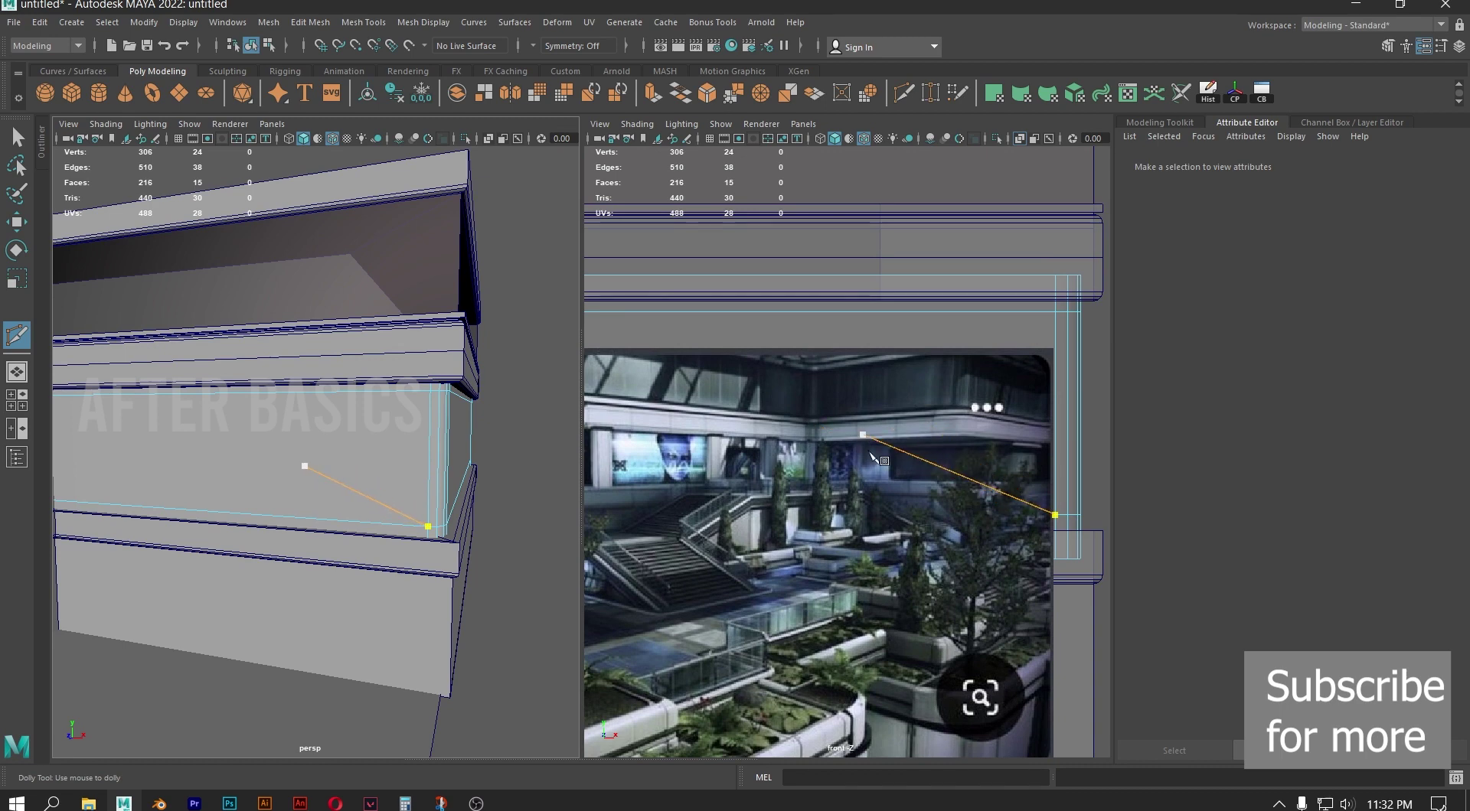
pyautogui.keyDown('alt'); pyautogui.moveTo(302, 373); pyautogui.dragTo(368, 425); pyautogui.keyUp('alt')
pyautogui.keyDown('alt'); pyautogui.moveTo(367, 426); pyautogui.dragTo(426, 440, button='middle'); pyautogui.keyUp('alt')
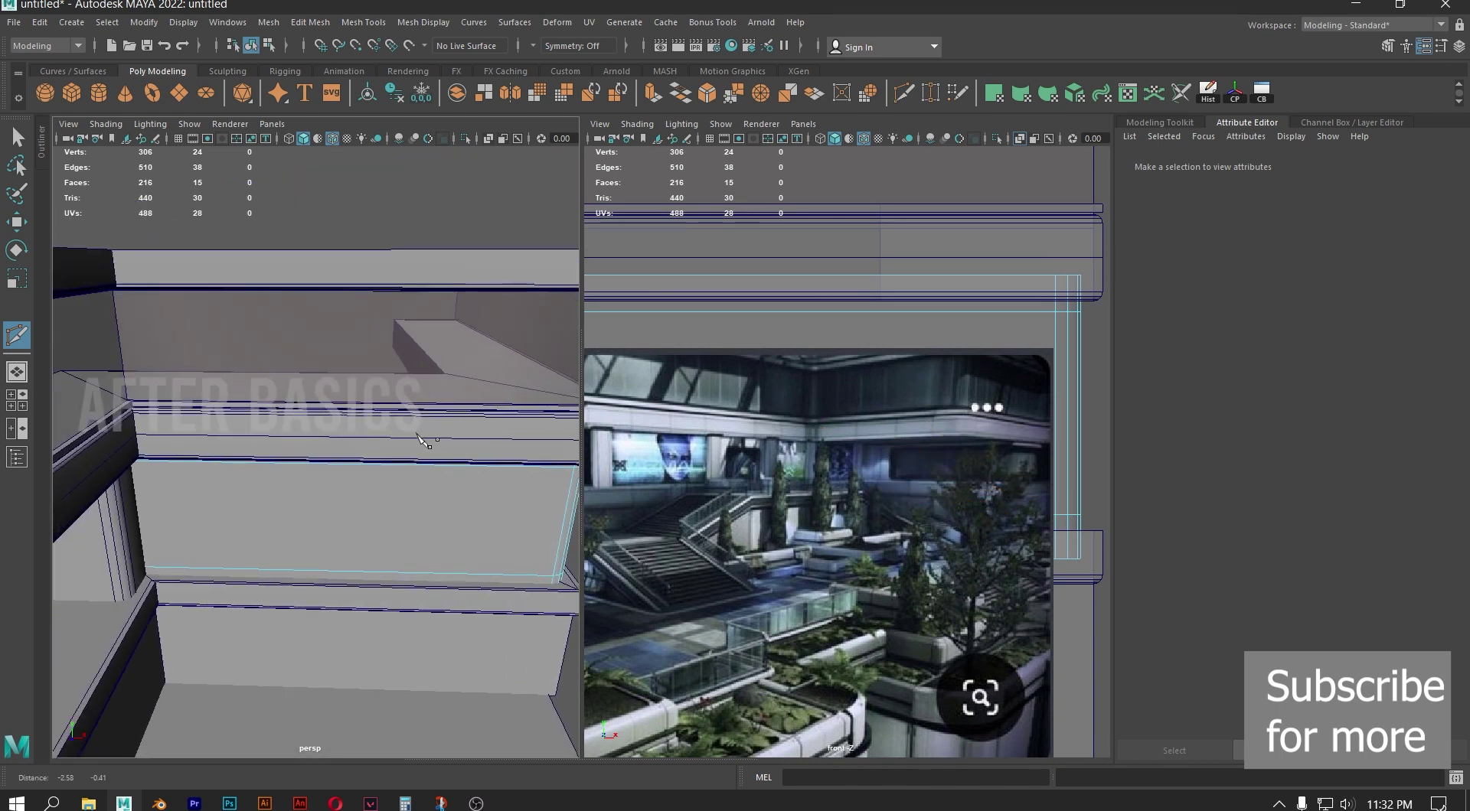
pyautogui.keyDown('ctrl'); pyautogui.click(336, 554); pyautogui.keyUp('ctrl')
pyautogui.keyDown('alt'); pyautogui.moveTo(387, 528); pyautogui.dragTo(370, 485); pyautogui.keyUp('alt')
pyautogui.scroll(4, 380, 483)
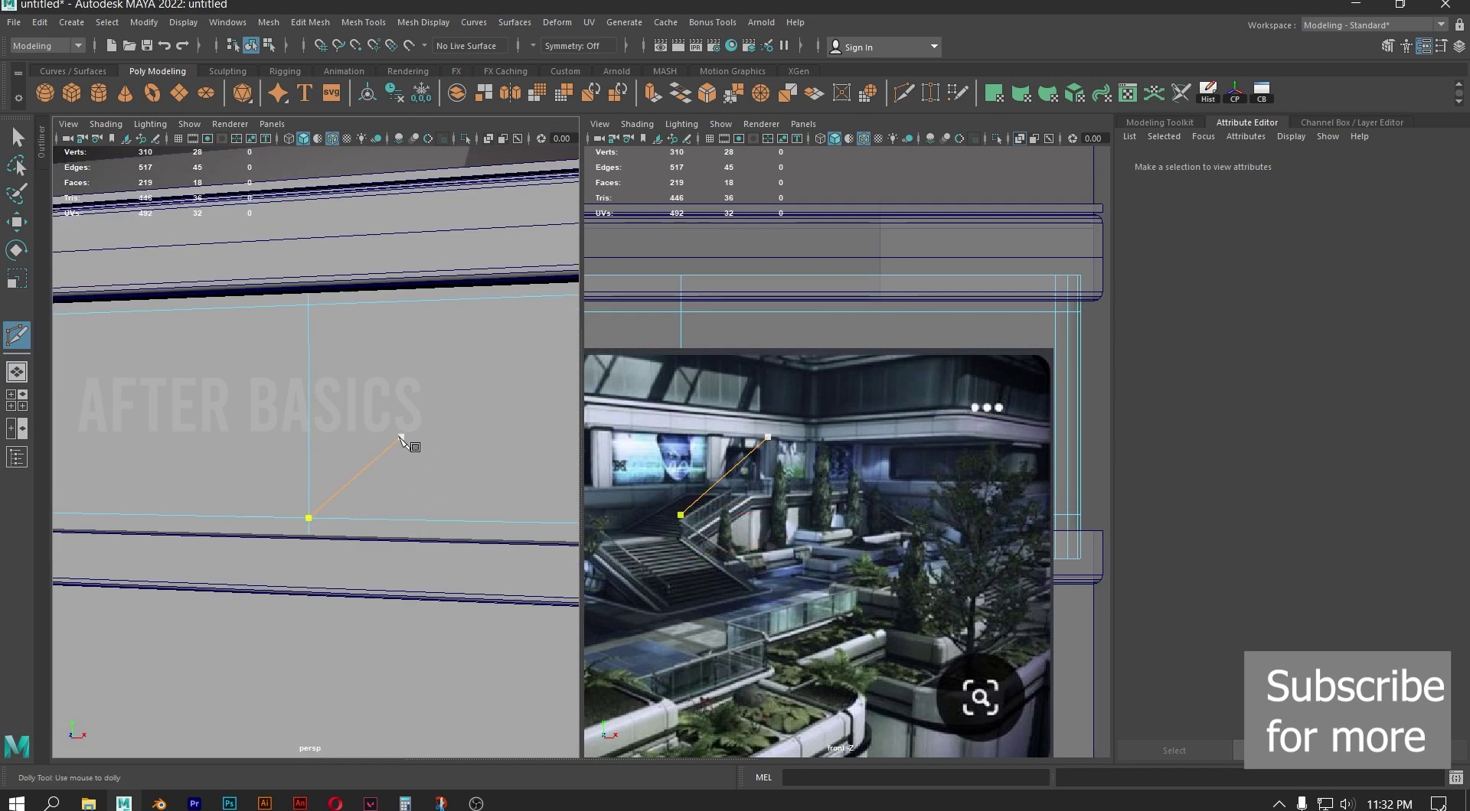
pyautogui.keyDown('alt'); pyautogui.moveTo(399, 439); pyautogui.dragTo(390, 456, button='middle'); pyautogui.keyUp('alt')
pyautogui.press('Escape')
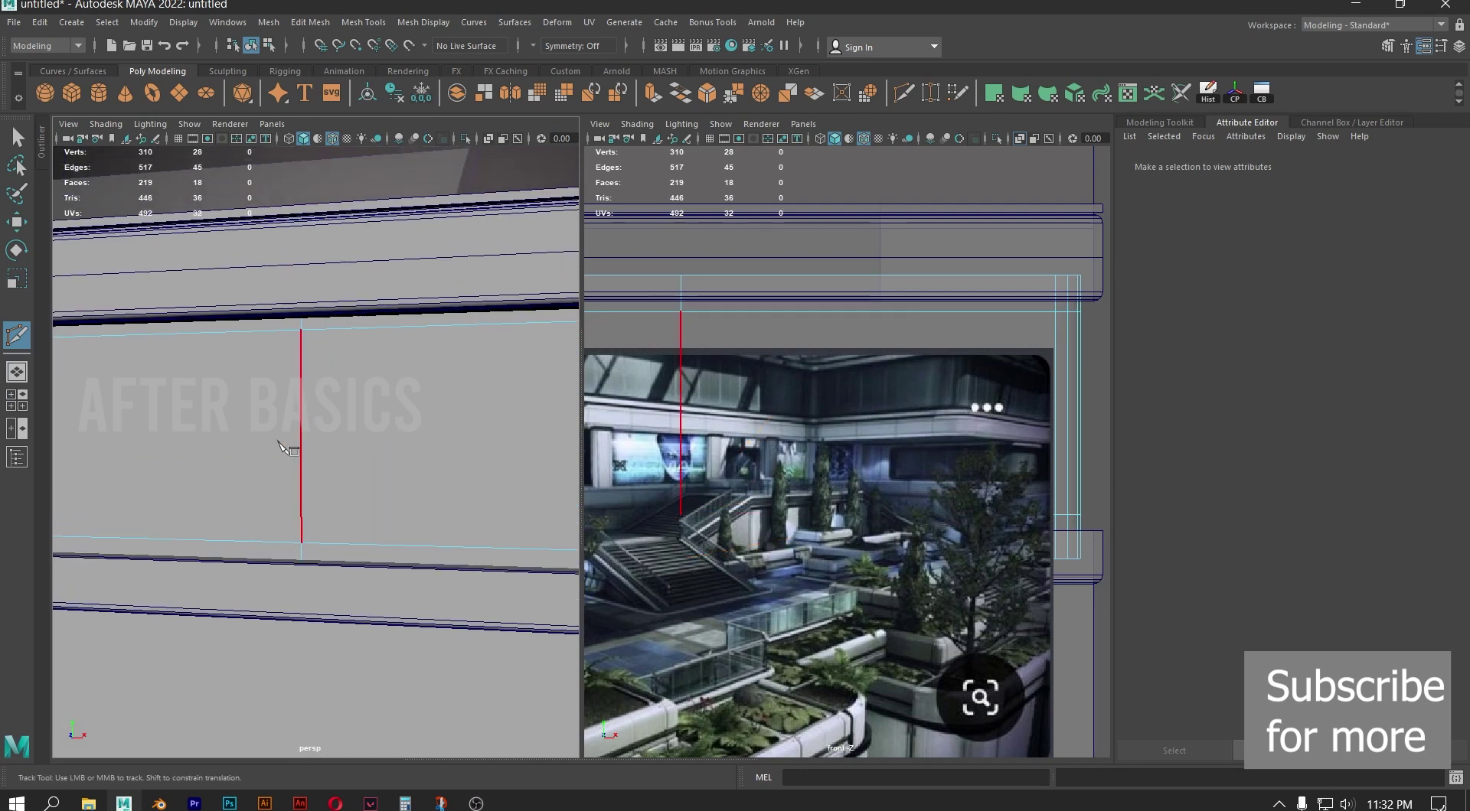
pyautogui.click(278, 344)
pyautogui.press('Escape')
pyautogui.keyDown('alt'); pyautogui.moveTo(277, 368); pyautogui.dragTo(277, 395, button='middle'); pyautogui.keyUp('alt')
pyautogui.scroll(2, 295, 354)
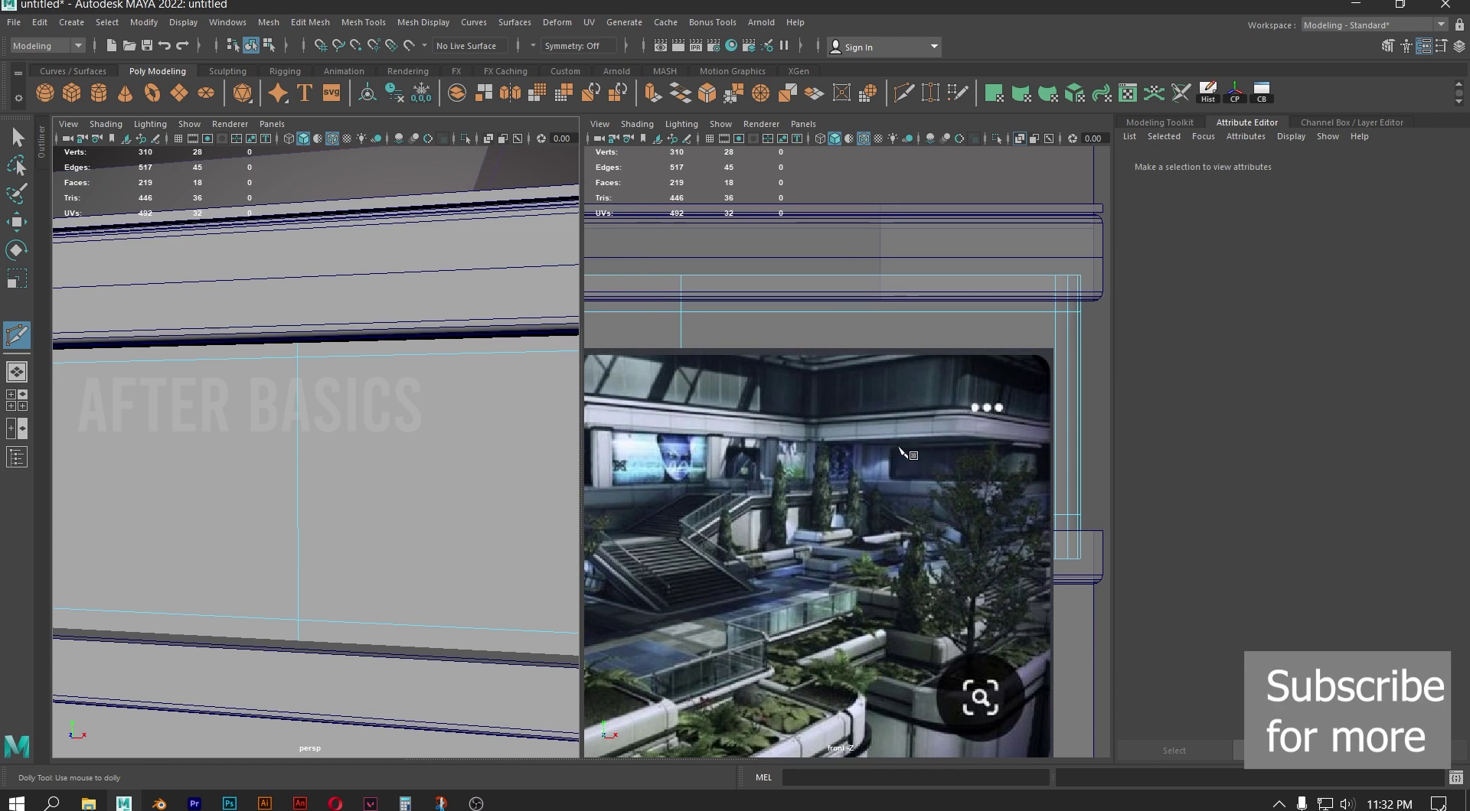
pyautogui.scroll(5, 908, 457)
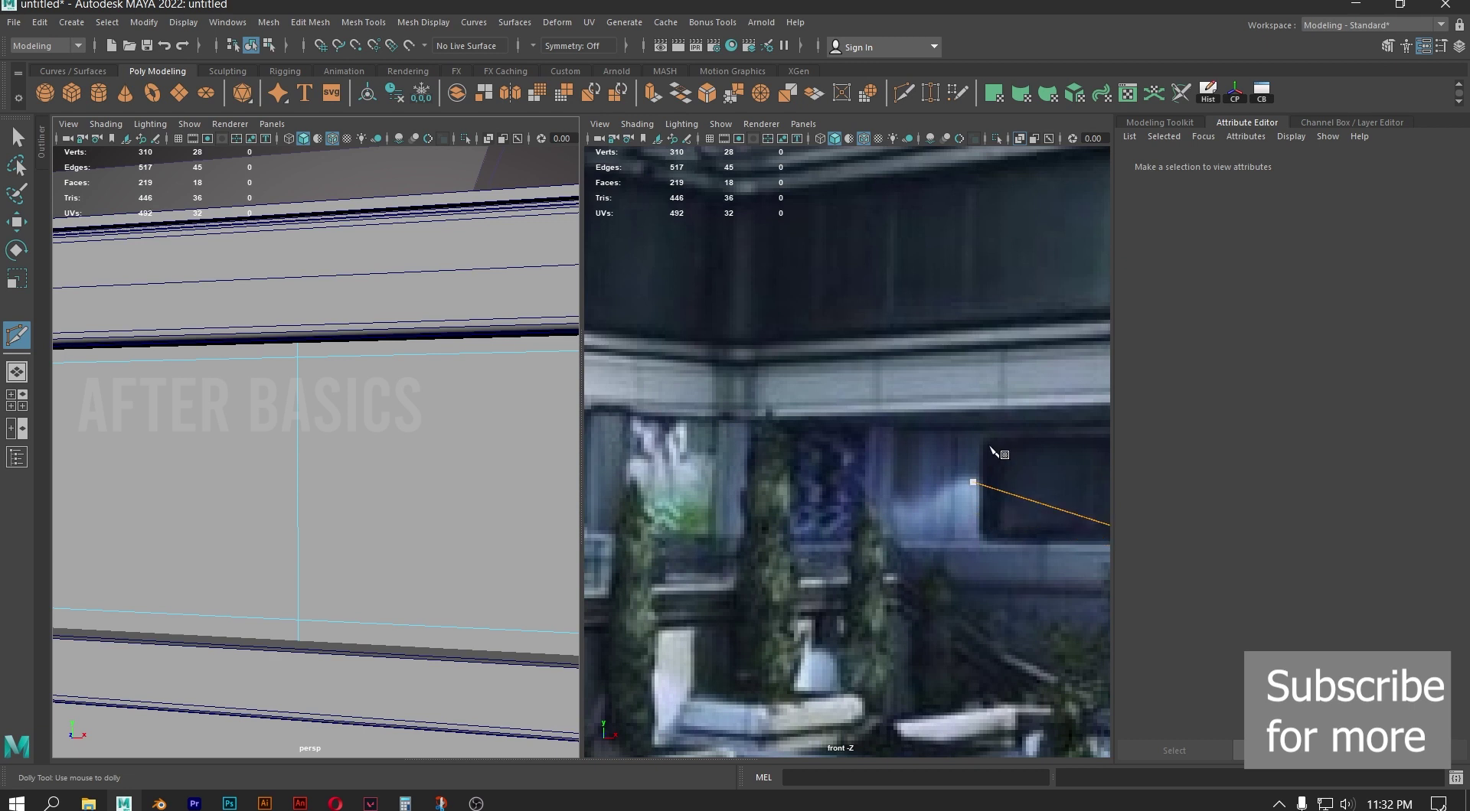
pyautogui.keyDown('alt'); pyautogui.moveTo(387, 410); pyautogui.dragTo(283, 420, button='middle'); pyautogui.keyUp('alt')
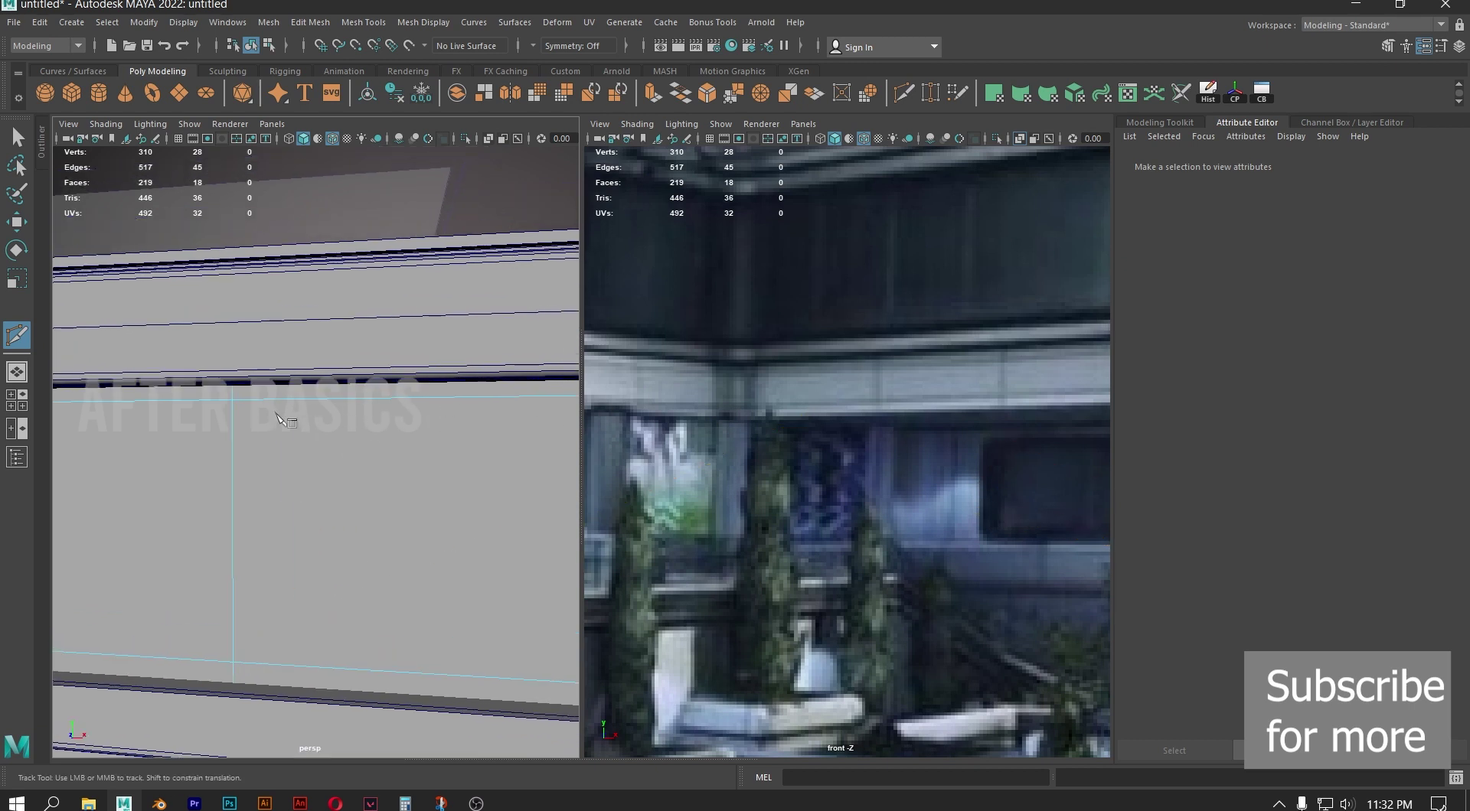
pyautogui.keyDown('alt'); pyautogui.moveTo(302, 415); pyautogui.dragTo(338, 428, button='middle'); pyautogui.keyUp('alt')
pyautogui.scroll(4, 344, 436)
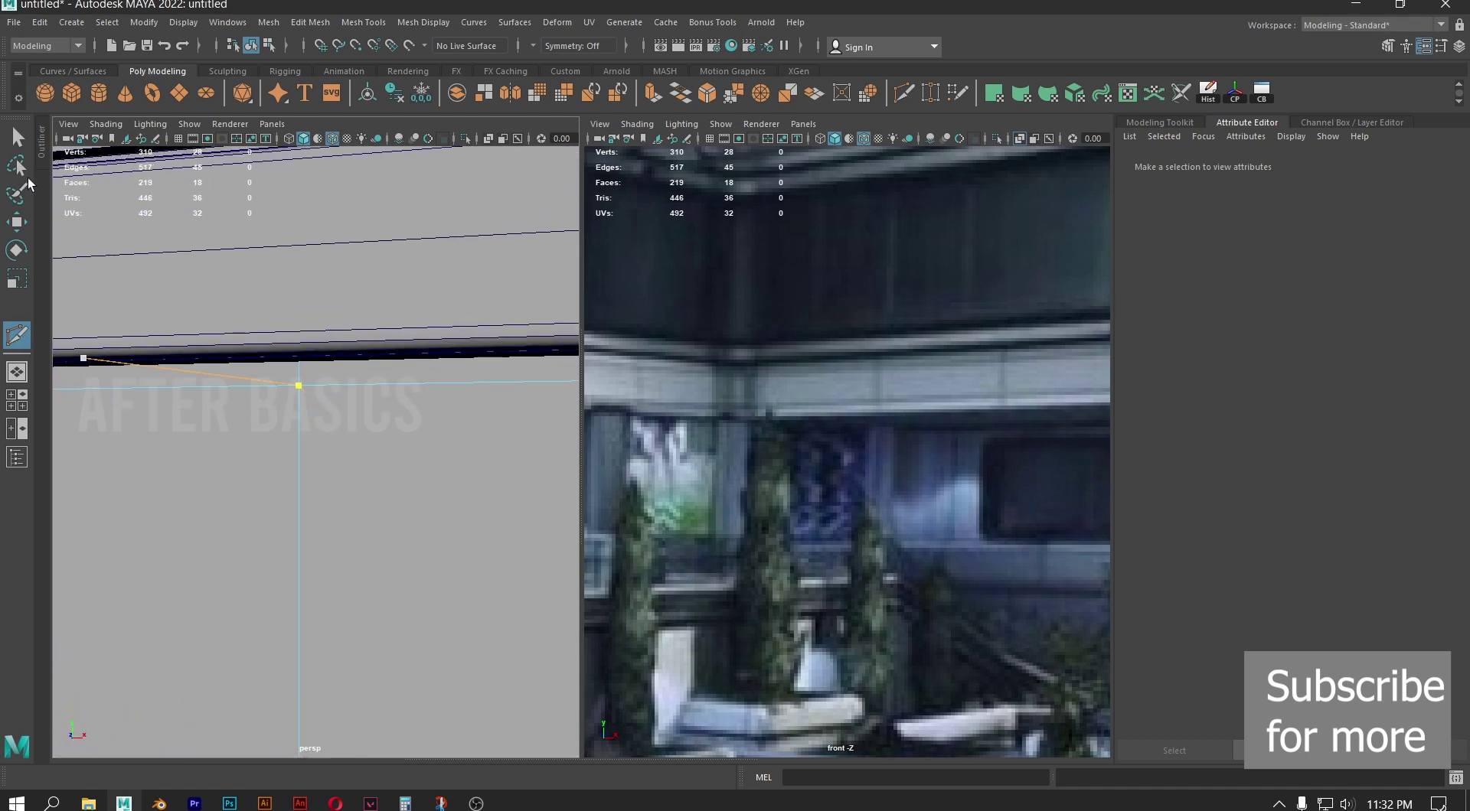
# Select the five wall faces between the horizontal loops, from the vertical loop around the rounded corner, and extract them
pyautogui.press('w')
pyautogui.rightClick(344, 399)
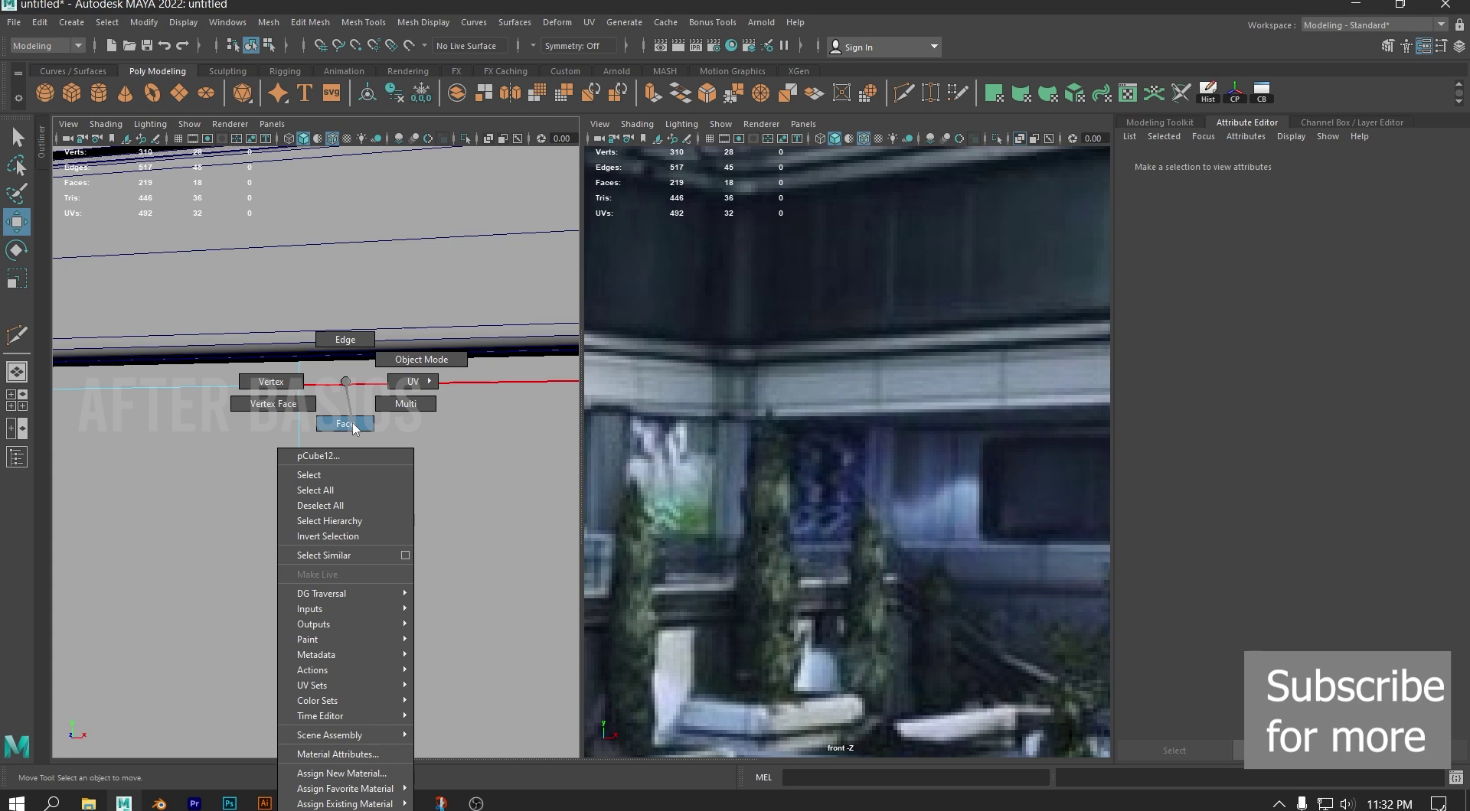
pyautogui.moveTo(352, 423); pyautogui.dragTo(355, 433, button='right')
pyautogui.scroll(-6, 403, 524)
pyautogui.keyDown('alt'); pyautogui.moveTo(407, 551); pyautogui.dragTo(330, 561); pyautogui.keyUp('alt')
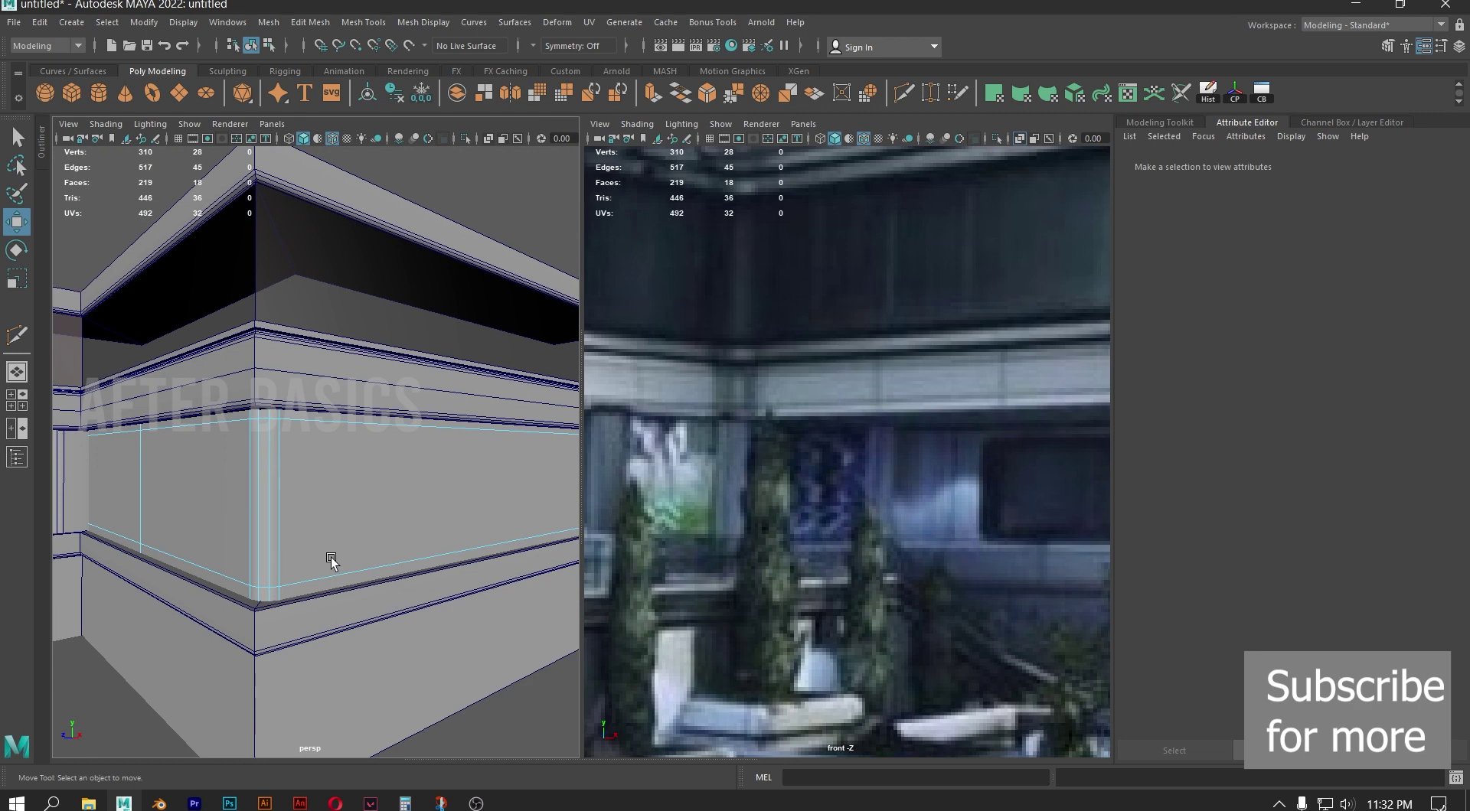
pyautogui.click(206, 520)
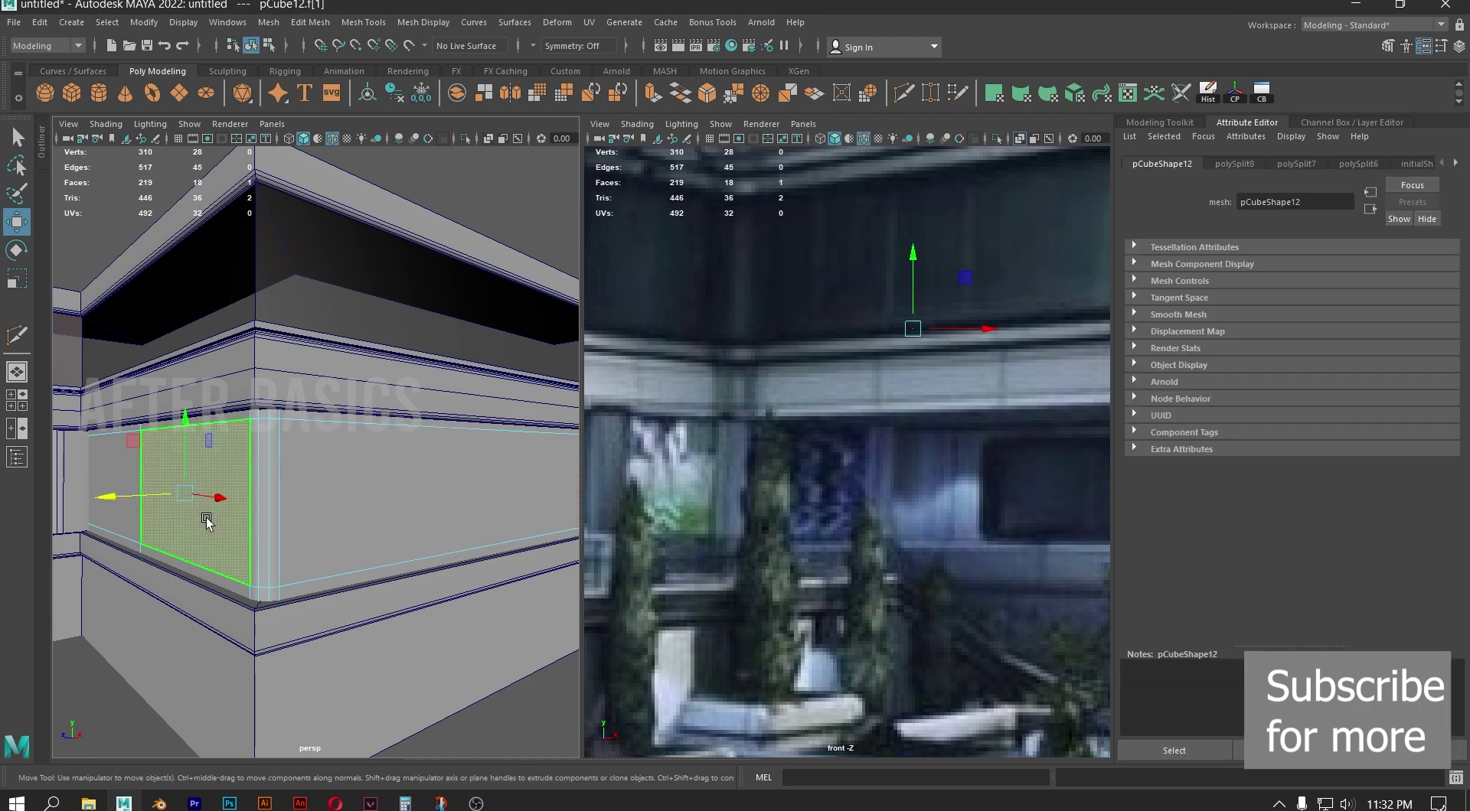
pyautogui.keyDown('shift'); pyautogui.doubleClick(347, 484); pyautogui.keyUp('shift')
pyautogui.keyDown('alt'); pyautogui.moveTo(393, 496); pyautogui.dragTo(411, 500); pyautogui.keyUp('alt')
pyautogui.keyDown('alt'); pyautogui.moveTo(105, 502); pyautogui.dragTo(37, 505, button='middle'); pyautogui.keyUp('alt')
pyautogui.keyDown('alt'); pyautogui.moveTo(177, 509); pyautogui.dragTo(283, 512); pyautogui.keyUp('alt')
pyautogui.scroll(3, 283, 513)
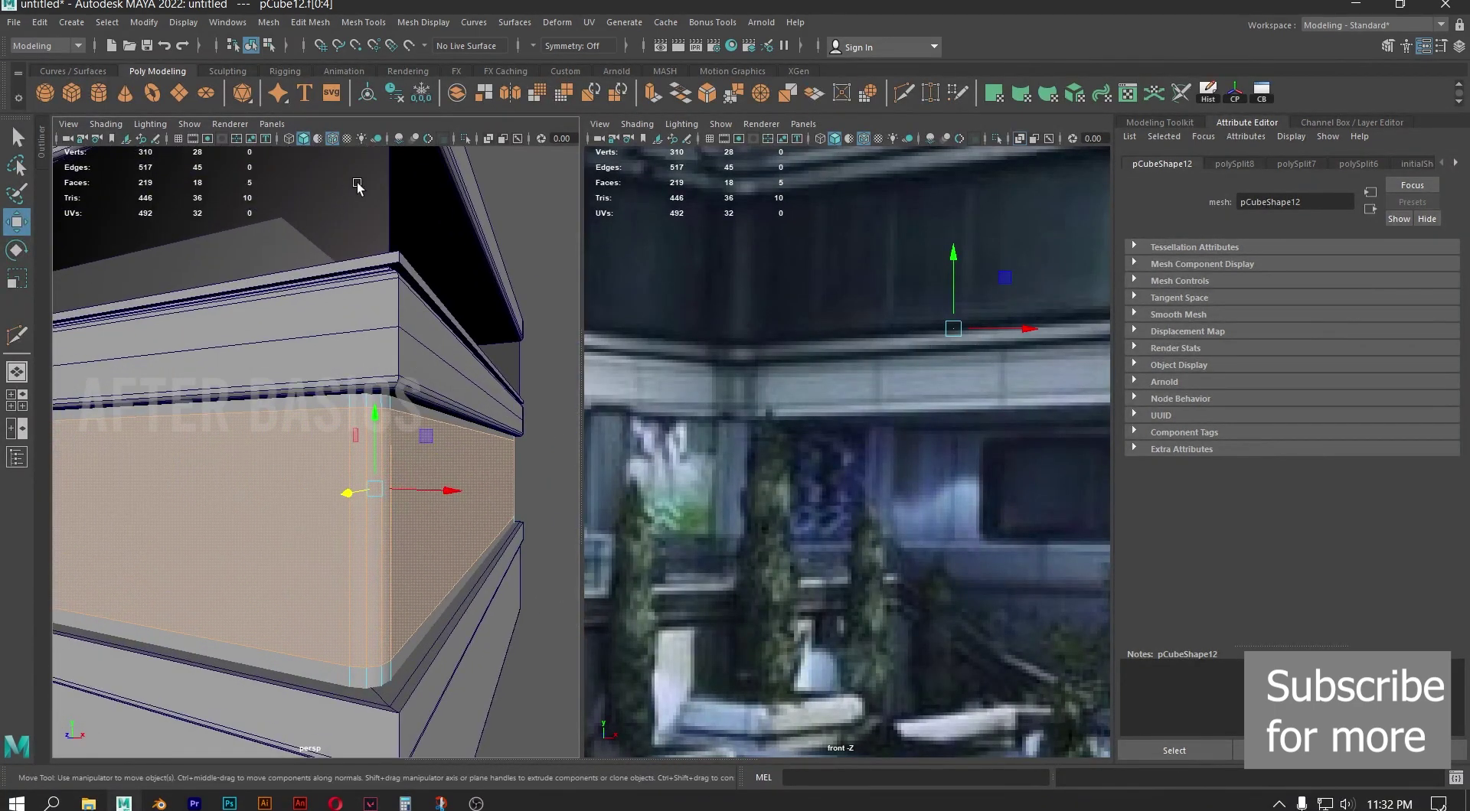
pyautogui.click(268, 23)
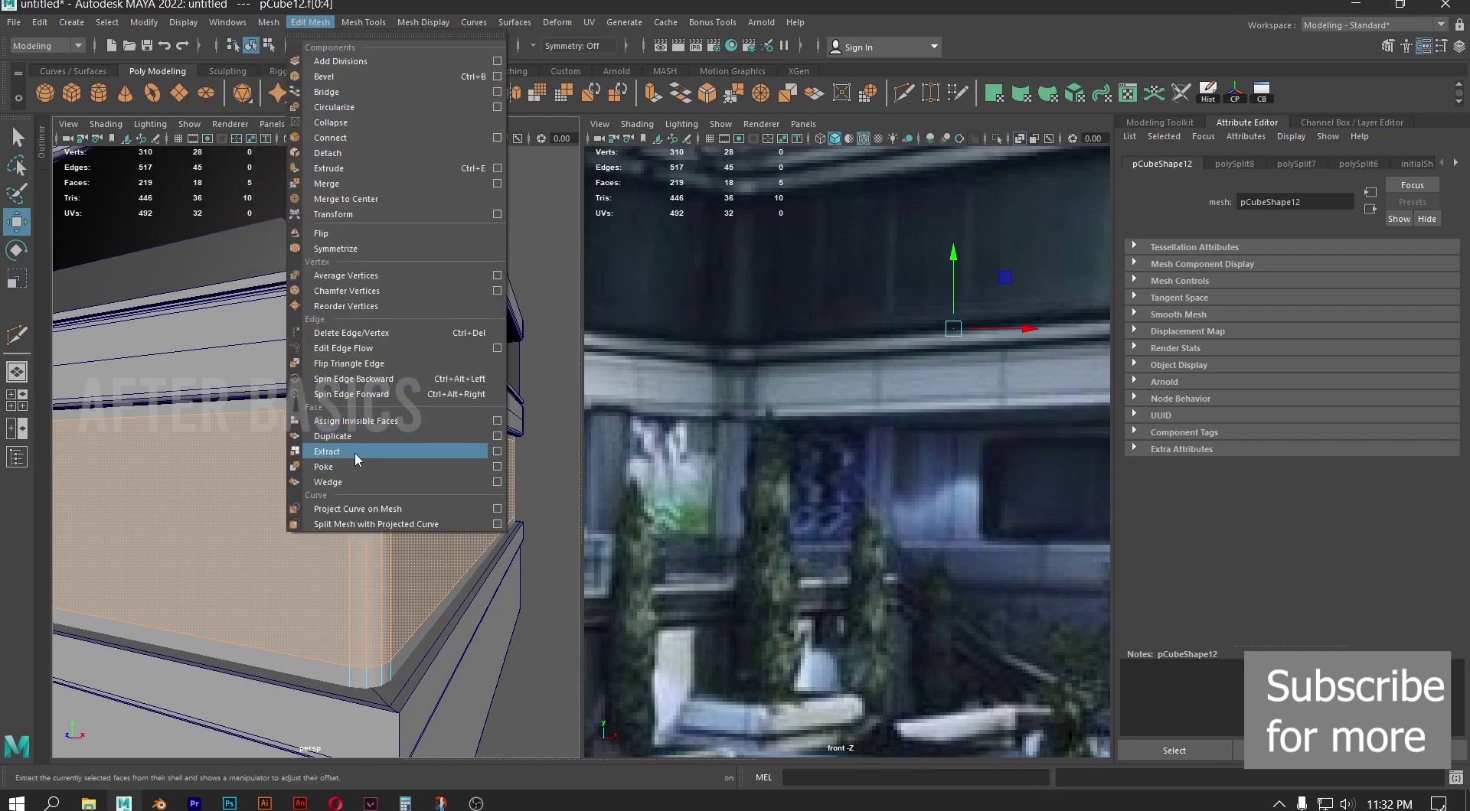
pyautogui.click(356, 451)
# Select the extracted window surface in object mode and assign it a new aiStandardSurface material
pyautogui.moveTo(274, 449); pyautogui.dragTo(353, 359, button='right')
pyautogui.click(383, 528)
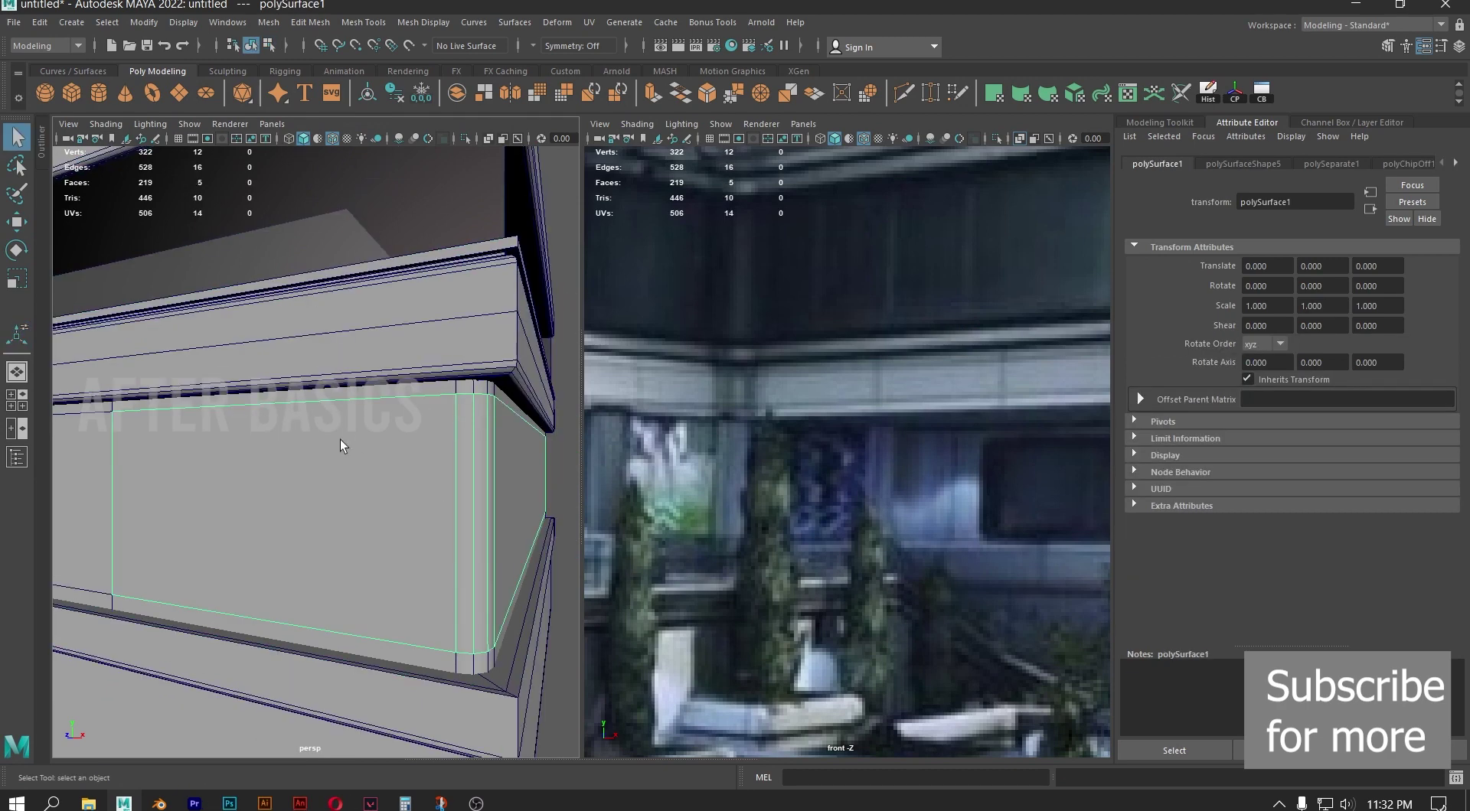
pyautogui.moveTo(296, 444); pyautogui.dragTo(405, 756, button='right')
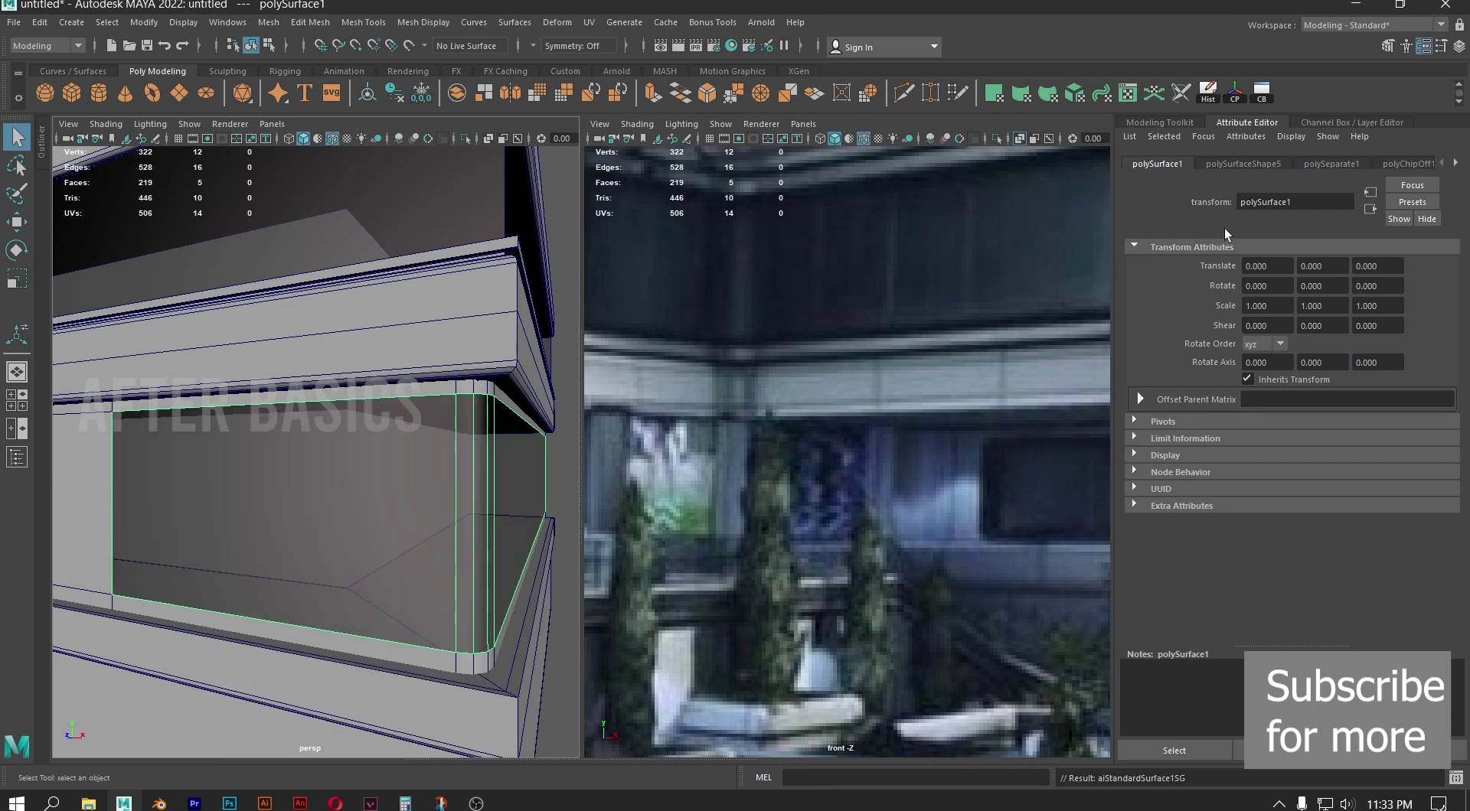
# Rename the window surface's new material to froasted_glass
pyautogui.click(1457, 164)
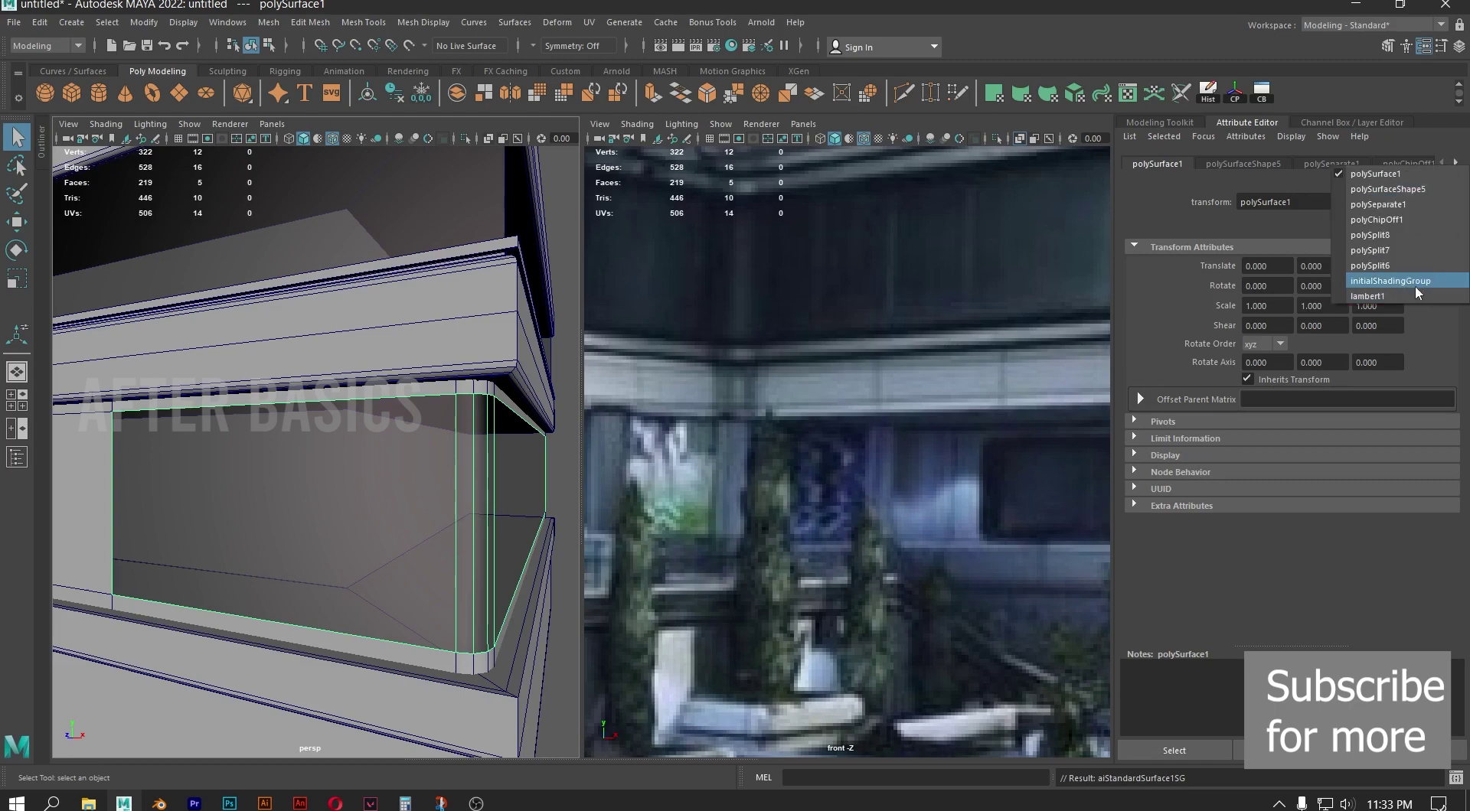
pyautogui.moveTo(388, 475); pyautogui.dragTo(507, 367, button='right')
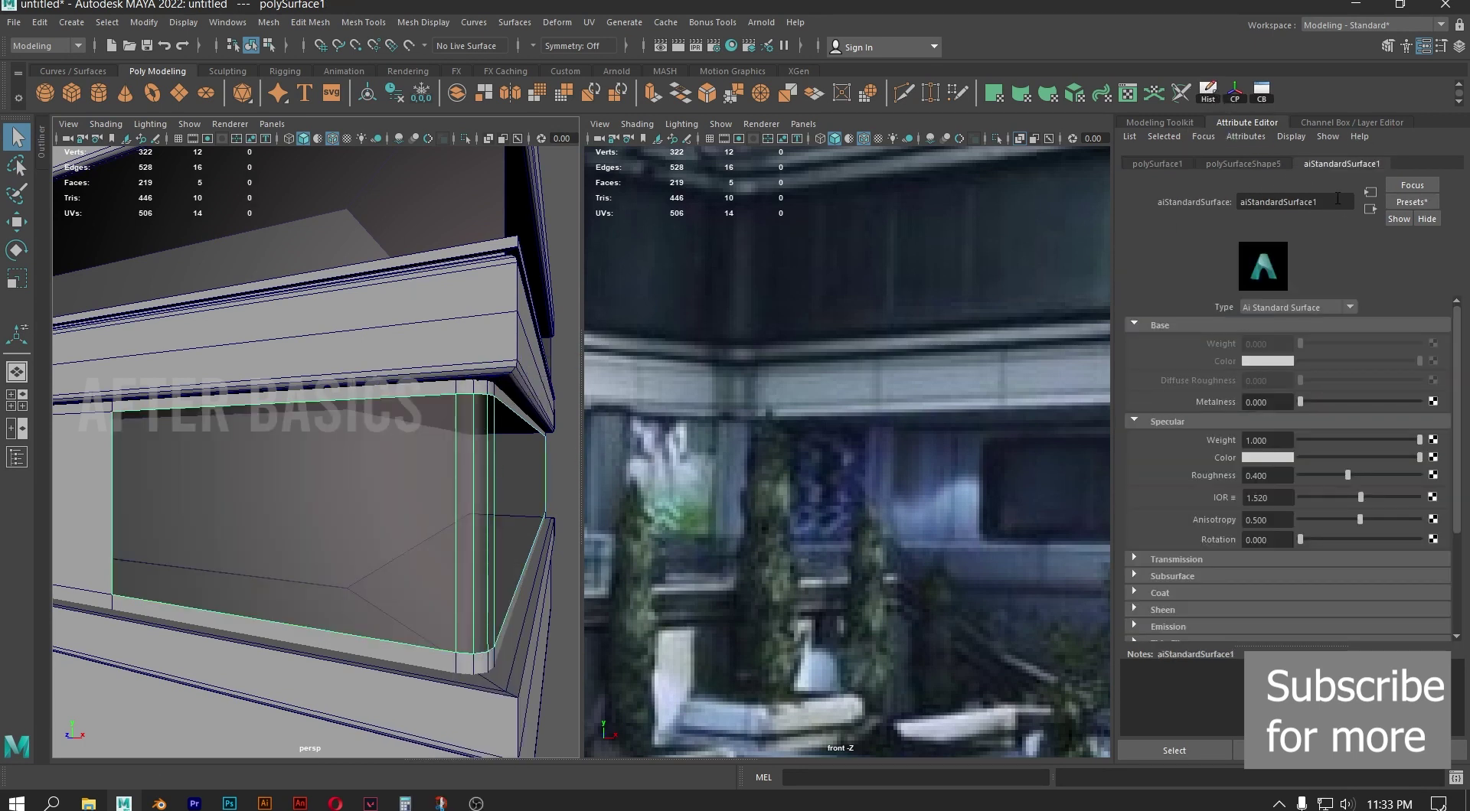
pyautogui.write('froasted_glass')
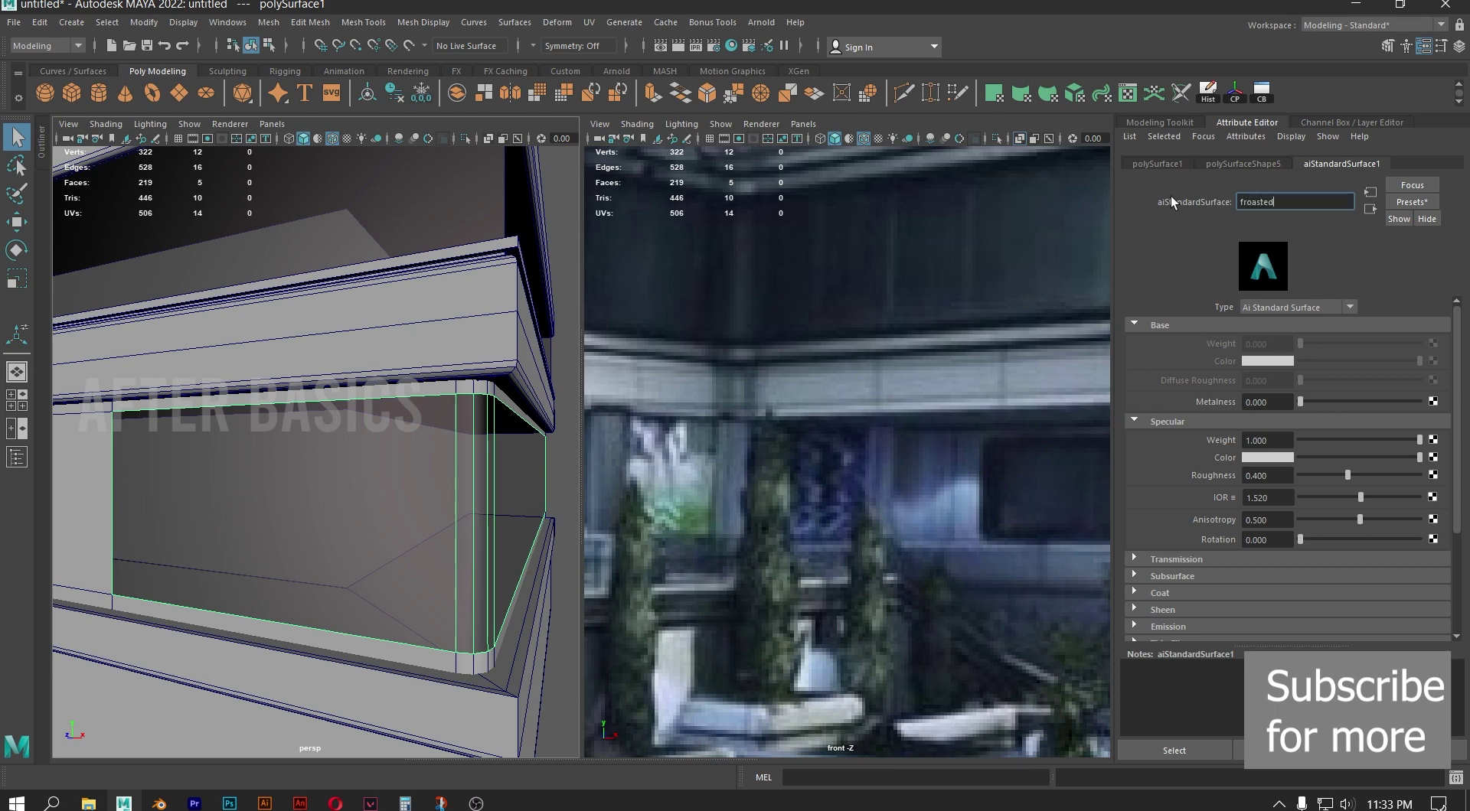
pyautogui.press('Return')
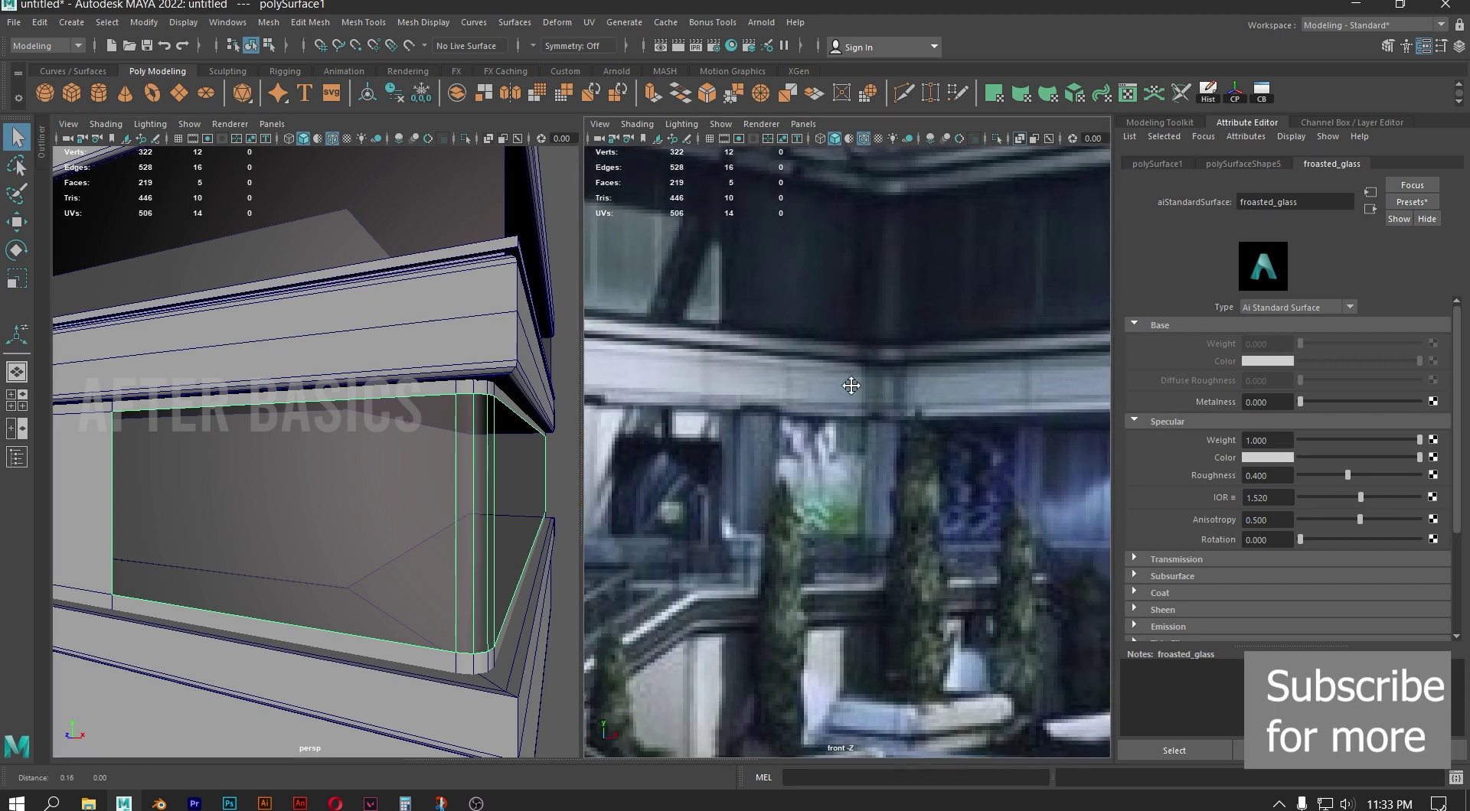
# Isolate the remaining wall mesh and select the edges bordering its window opening
pyautogui.moveTo(383, 459)
pyautogui.keyDown('alt'); pyautogui.mouseDown()
pyautogui.moveTo(292, 522)
pyautogui.moveTo(526, 459)
pyautogui.moveTo(375, 474)
pyautogui.mouseUp(); pyautogui.keyUp('alt')
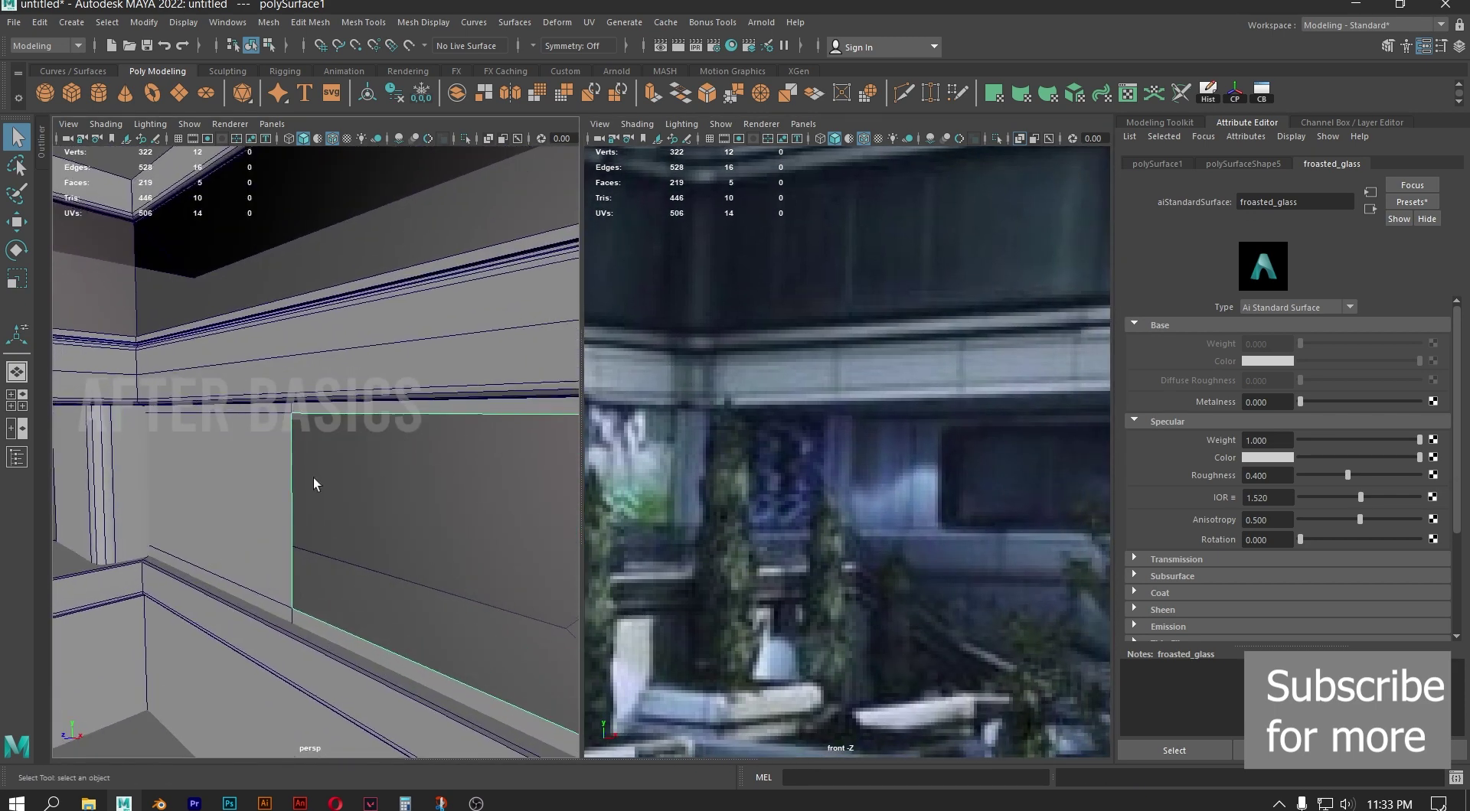
pyautogui.click(375, 475)
pyautogui.keyDown('alt'); pyautogui.moveTo(240, 380); pyautogui.dragTo(374, 416); pyautogui.keyUp('alt')
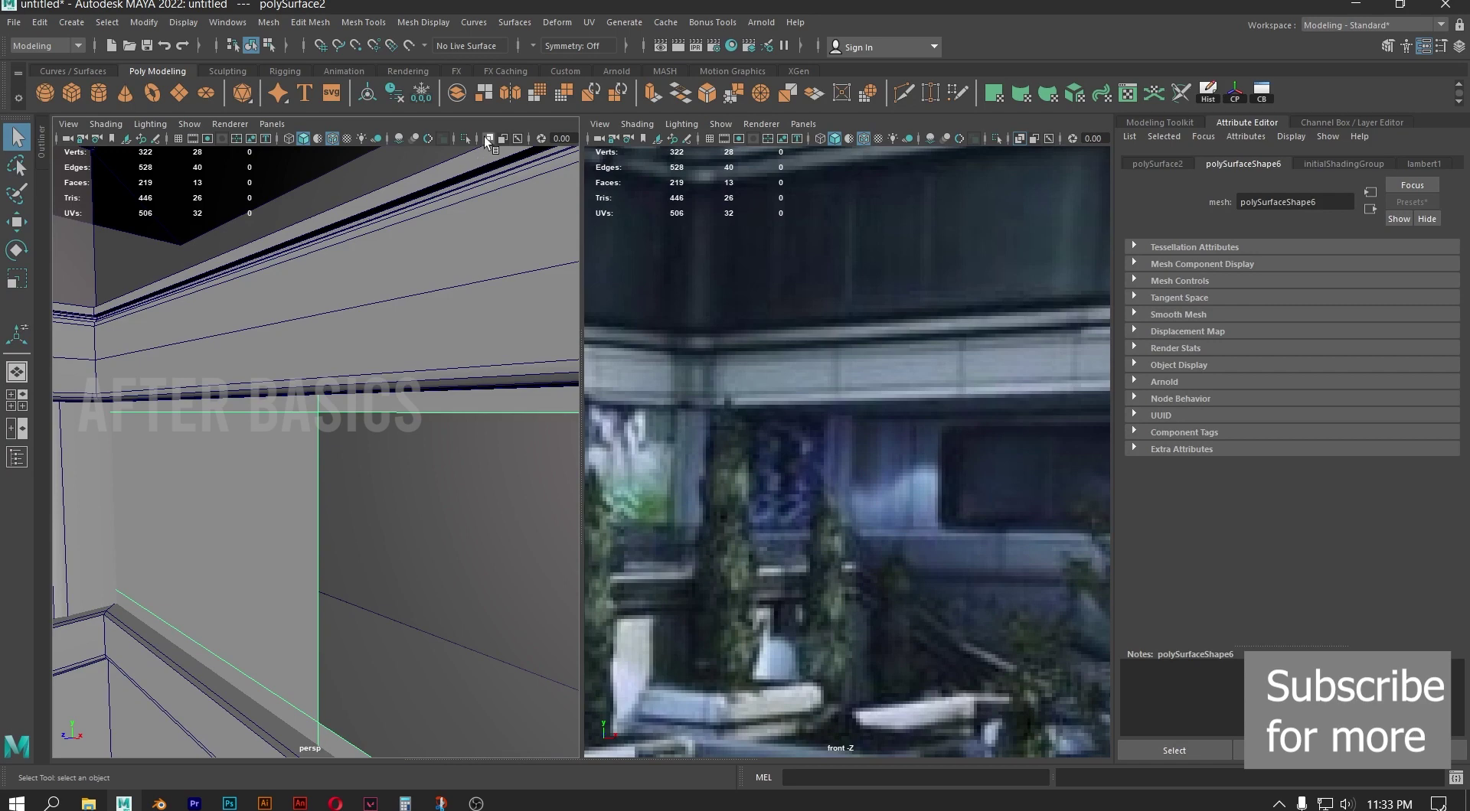
pyautogui.click(465, 138)
pyautogui.moveTo(306, 381); pyautogui.dragTo(297, 337, button='right')
pyautogui.doubleClick(374, 412)
# Cut a vertical edge near the open far end of both the upper and lower wall strips with Multi-Cut
pyautogui.keyDown('alt'); pyautogui.moveTo(374, 406); pyautogui.dragTo(236, 374); pyautogui.keyUp('alt')
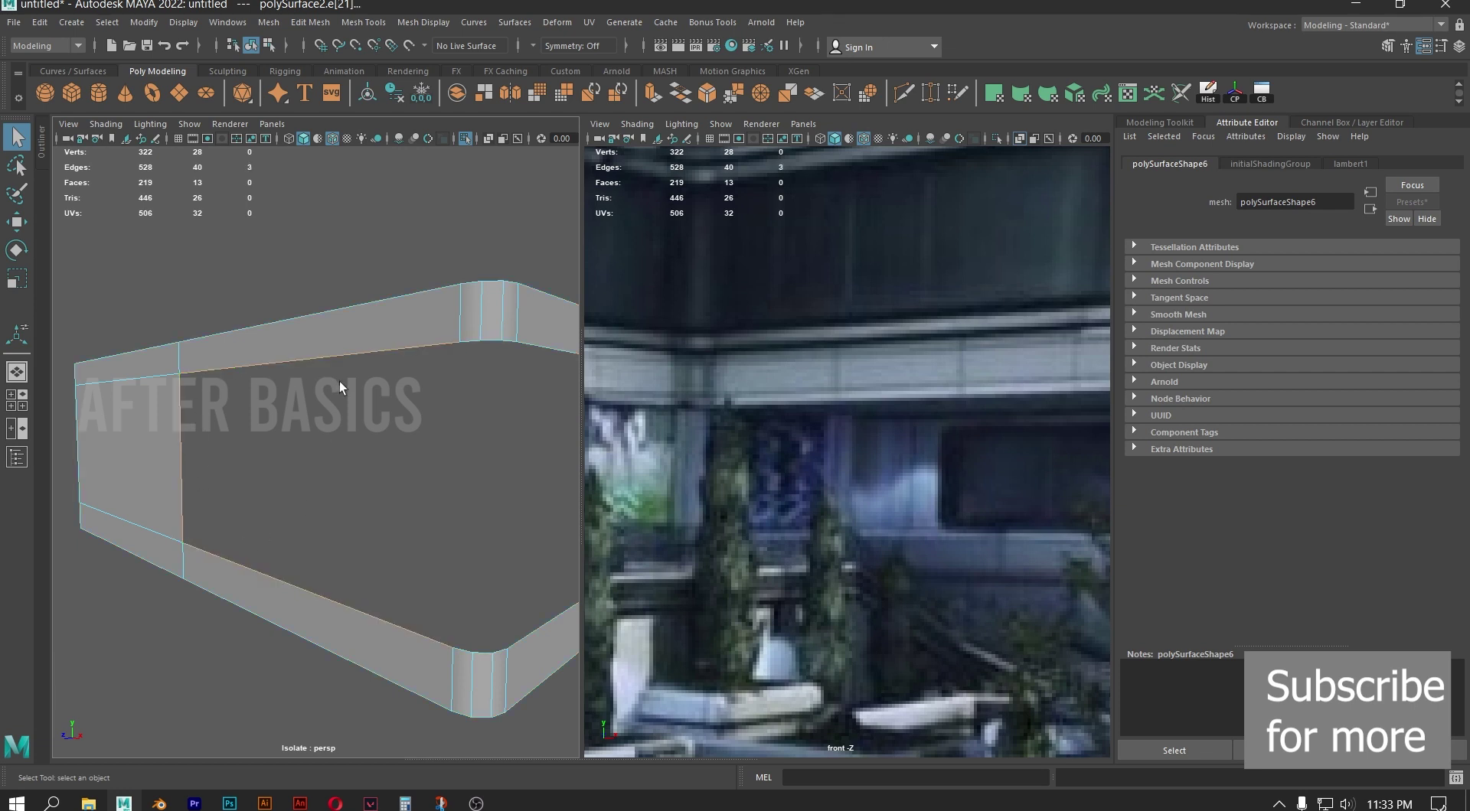
pyautogui.keyDown('alt'); pyautogui.moveTo(456, 424); pyautogui.dragTo(259, 406); pyautogui.keyUp('alt')
pyautogui.keyDown('alt'); pyautogui.moveTo(392, 390); pyautogui.dragTo(277, 400); pyautogui.keyUp('alt')
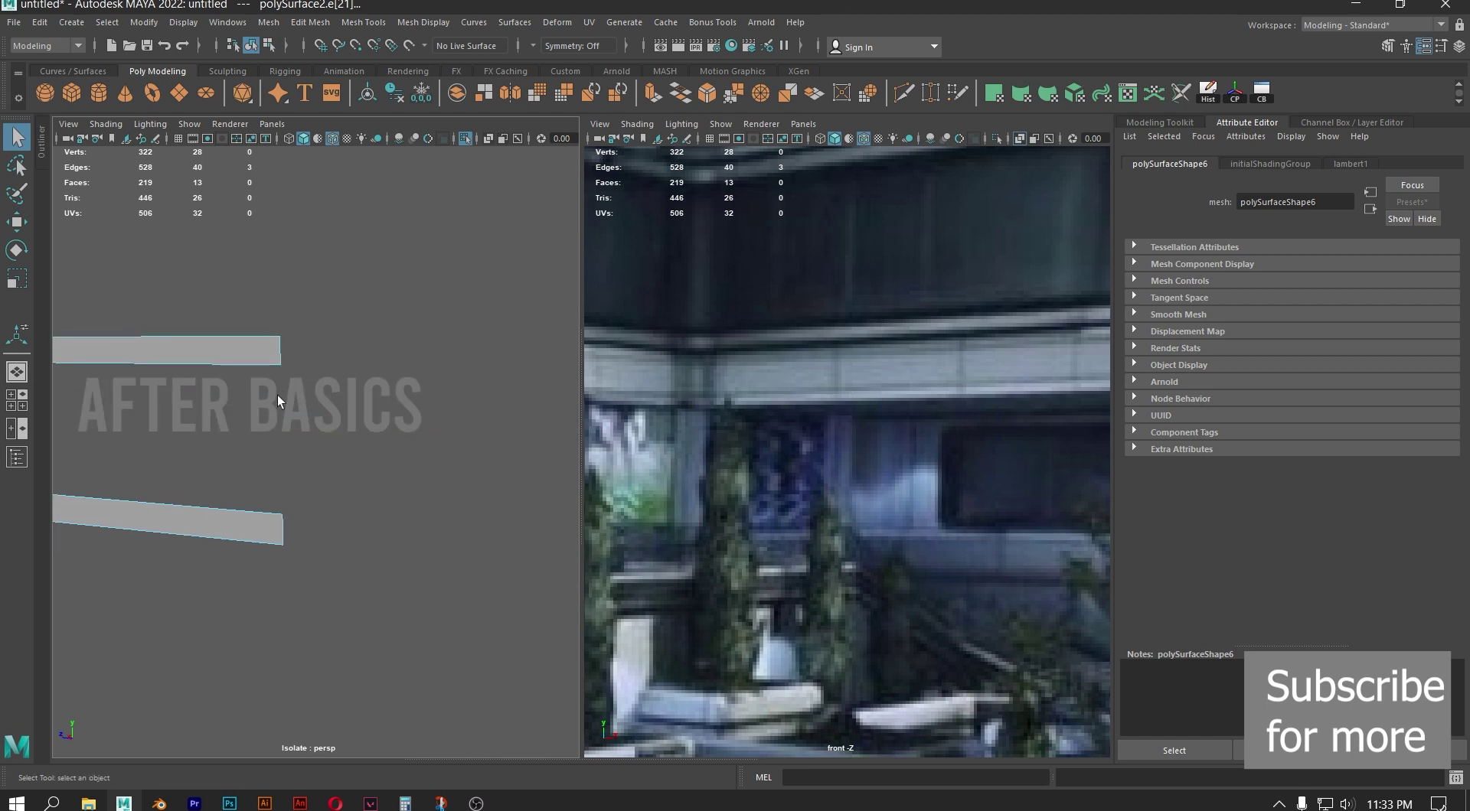
pyautogui.keyDown('alt'); pyautogui.moveTo(316, 347); pyautogui.dragTo(381, 363, button='right'); pyautogui.keyUp('alt')
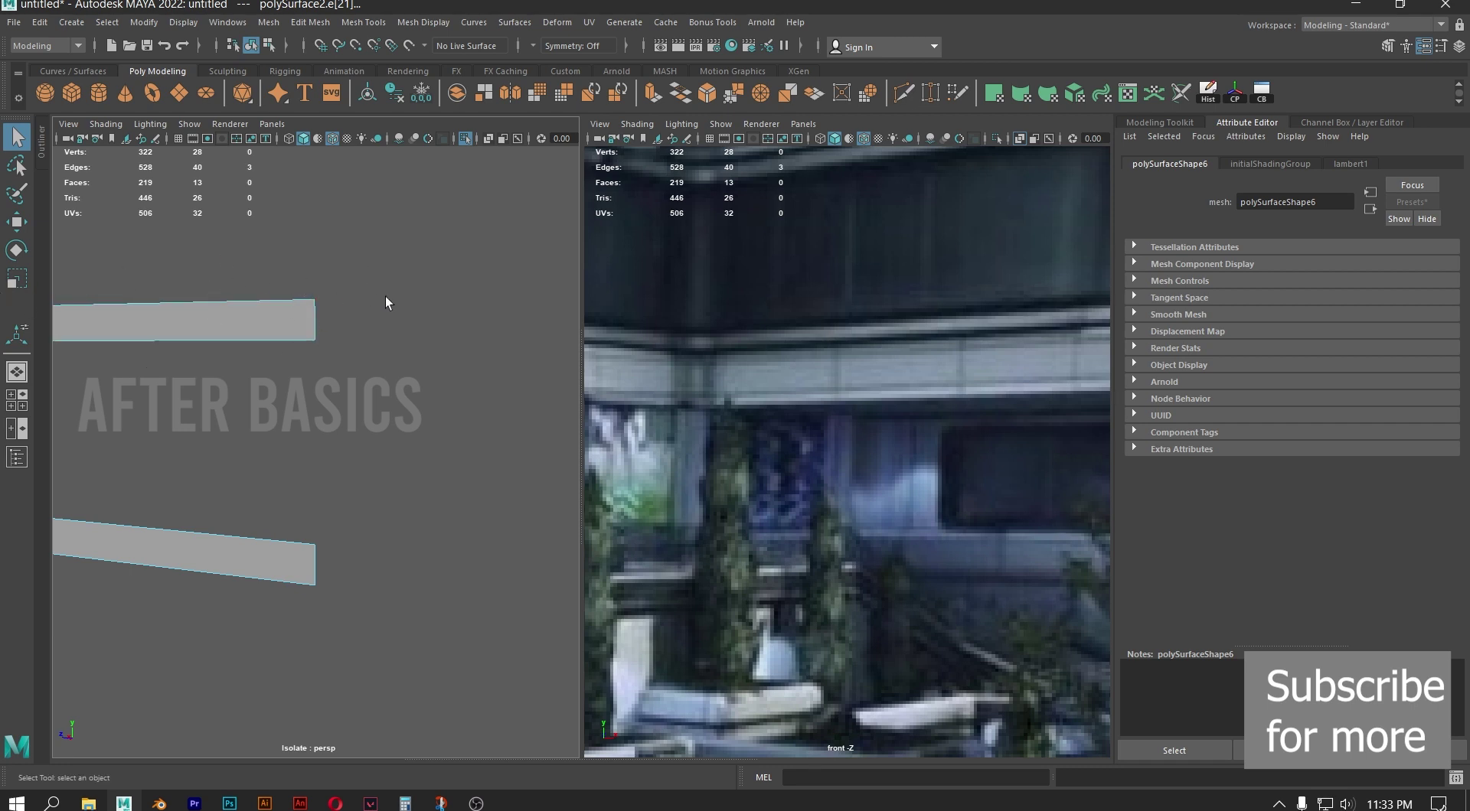
pyautogui.keyDown('alt'); pyautogui.moveTo(385, 296); pyautogui.dragTo(428, 305, button='middle'); pyautogui.keyUp('alt')
pyautogui.click(904, 94)
pyautogui.press('Return')
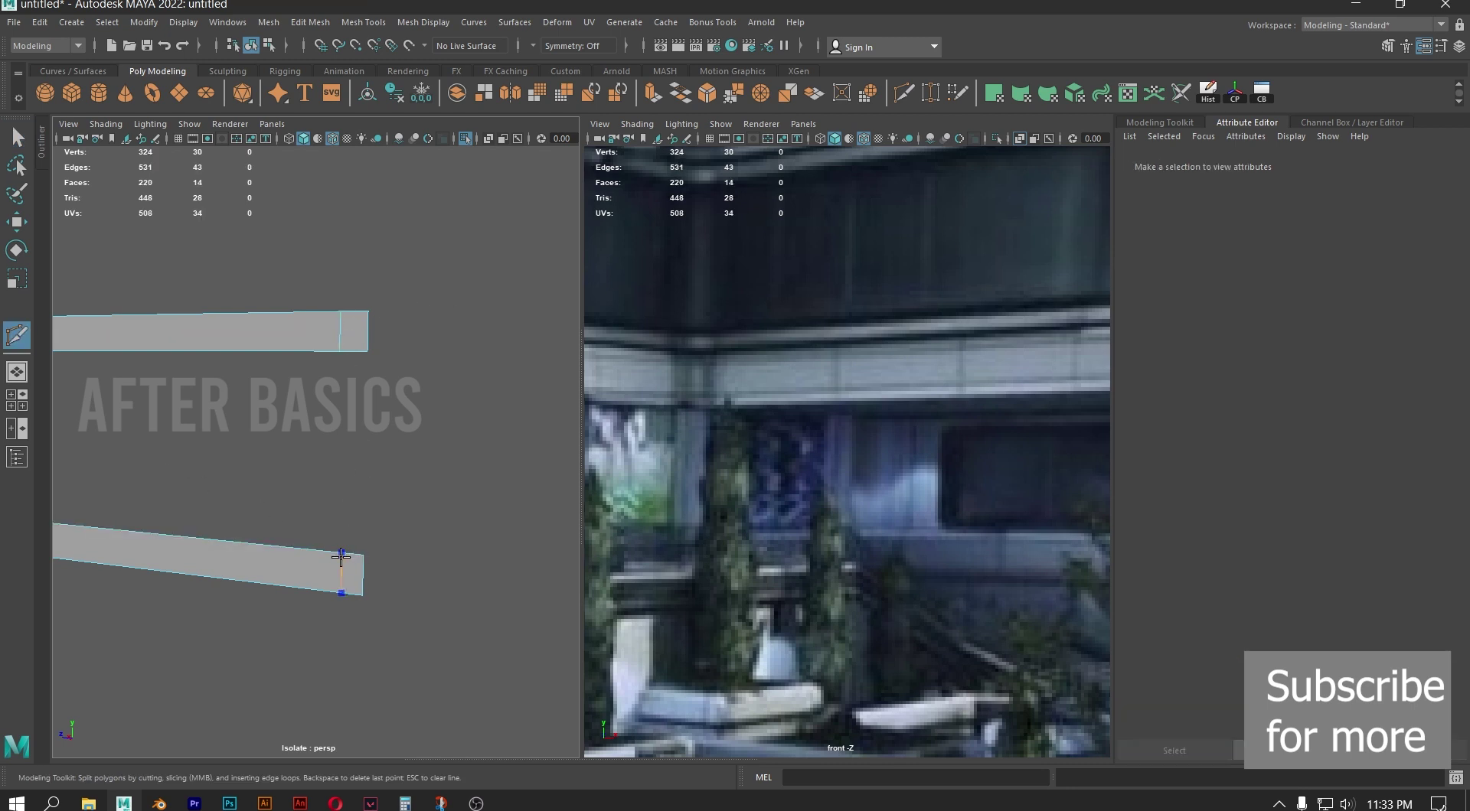
# Bridge the short inner edges at the far ends of the upper and lower strips to close the window opening
pyautogui.press('w')
pyautogui.click(353, 352)
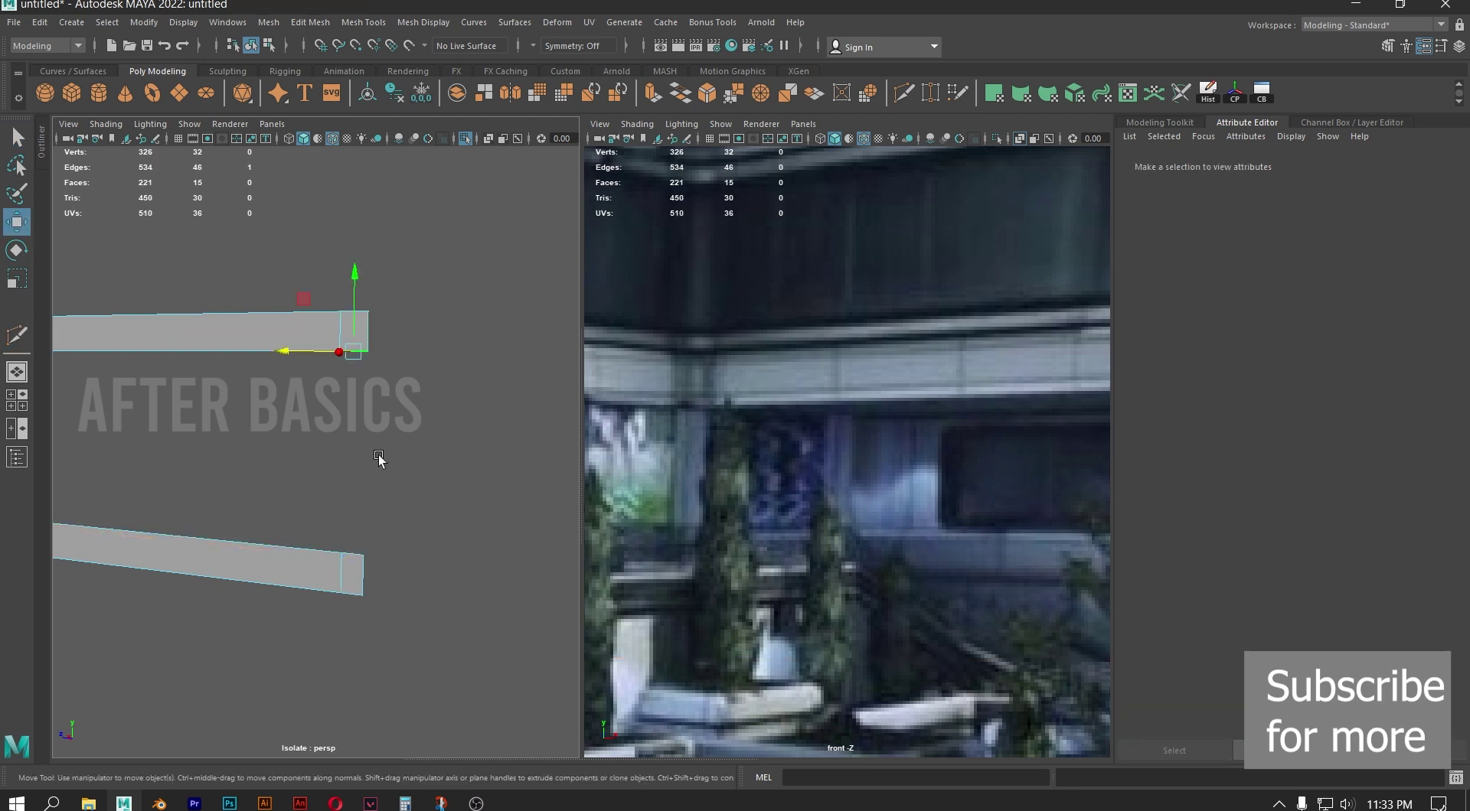
pyautogui.keyDown('shift'); pyautogui.click(353, 553); pyautogui.keyUp('shift')
pyautogui.click(680, 92)
# Select the border edge loop of the window opening and extrude it to a local translate Z of -0.423 to give the wall depth
pyautogui.keyDown('alt'); pyautogui.moveTo(376, 428); pyautogui.dragTo(448, 402); pyautogui.keyUp('alt')
pyautogui.doubleClick(378, 370)
pyautogui.scroll(-5, 379, 370)
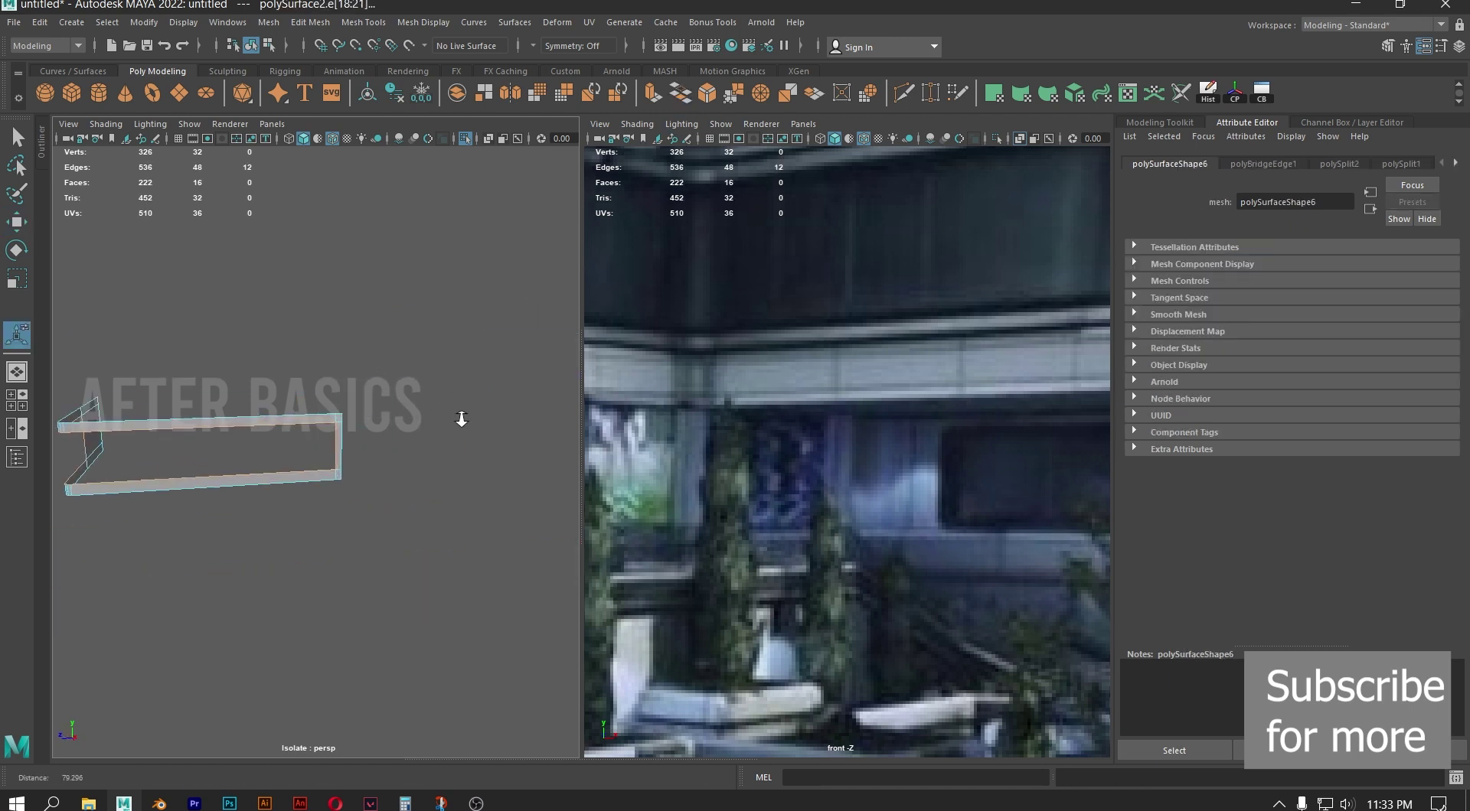
pyautogui.scroll(2, 448, 402)
pyautogui.keyDown('alt'); pyautogui.moveTo(263, 463); pyautogui.dragTo(320, 460); pyautogui.keyUp('alt')
pyautogui.keyDown('alt'); pyautogui.moveTo(315, 458); pyautogui.dragTo(314, 439, button='middle'); pyautogui.keyUp('alt')
pyautogui.scroll(-5, 314, 439)
pyautogui.keyDown('alt'); pyautogui.moveTo(314, 440); pyautogui.dragTo(308, 417); pyautogui.keyUp('alt')
pyautogui.keyDown('alt'); pyautogui.moveTo(407, 423); pyautogui.dragTo(318, 396); pyautogui.keyUp('alt')
pyautogui.keyDown('alt'); pyautogui.moveTo(319, 397); pyautogui.dragTo(390, 398, button='right'); pyautogui.keyUp('alt')
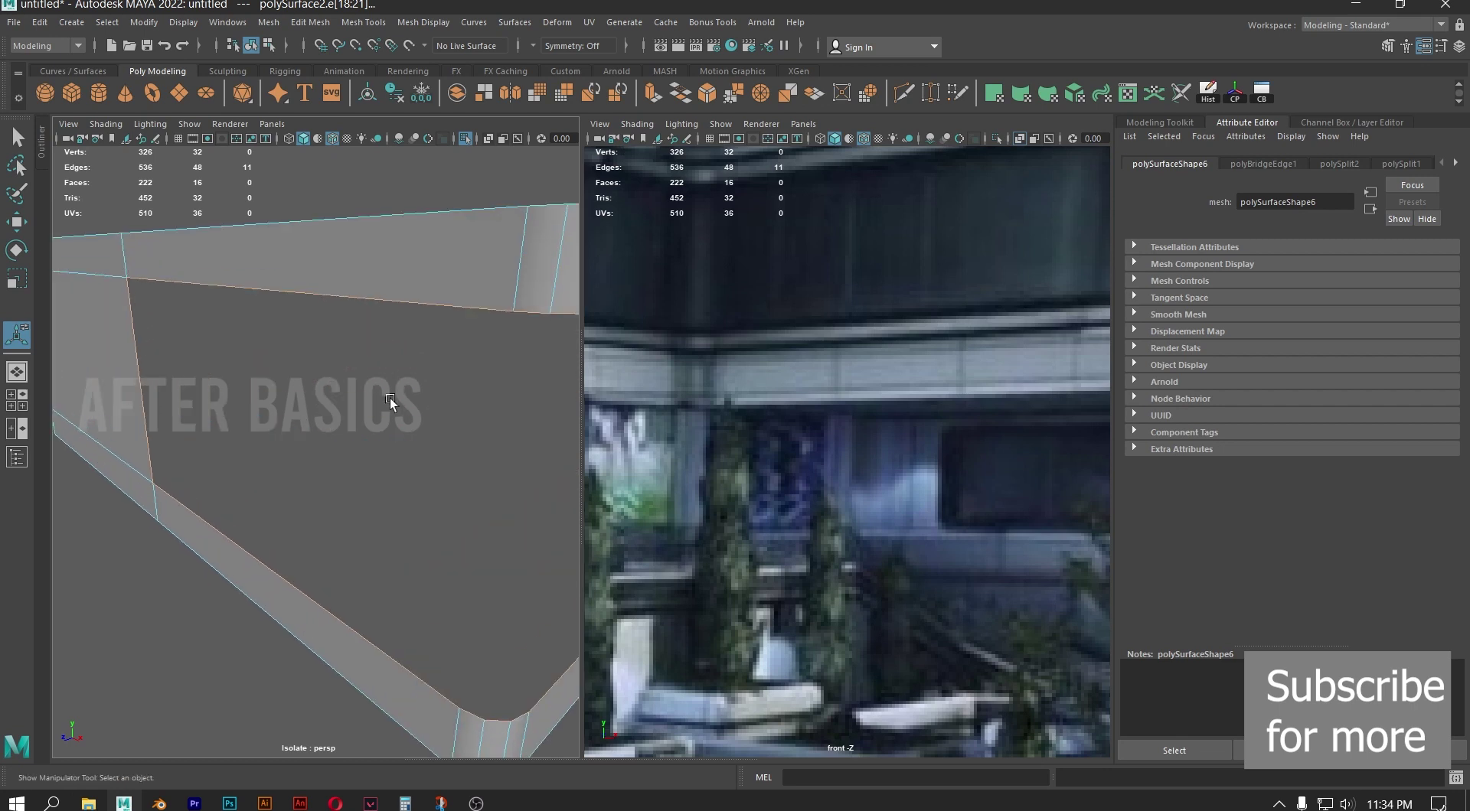
pyautogui.click(653, 93)
pyautogui.scroll(-5, 321, 375)
pyautogui.keyDown('alt'); pyautogui.moveTo(356, 389); pyautogui.dragTo(324, 521); pyautogui.keyUp('alt')
pyautogui.keyDown('alt'); pyautogui.moveTo(323, 522); pyautogui.dragTo(315, 291, button='middle'); pyautogui.keyUp('alt')
pyautogui.scroll(5, 315, 291)
pyautogui.keyDown('alt'); pyautogui.moveTo(321, 280); pyautogui.dragTo(347, 299); pyautogui.keyUp('alt')
pyautogui.keyDown('alt'); pyautogui.moveTo(350, 418); pyautogui.dragTo(389, 376); pyautogui.keyUp('alt')
pyautogui.scroll(3, 389, 376)
pyautogui.moveTo(389, 376)
pyautogui.keyDown('alt'); pyautogui.mouseDown(button='right')
pyautogui.moveTo(384, 328)
pyautogui.moveTo(381, 350)
pyautogui.mouseUp(button='right'); pyautogui.keyUp('alt')
# Deselect the extruded edges and switch to the top view to examine the wall's thickness around the corner
pyautogui.press('space')
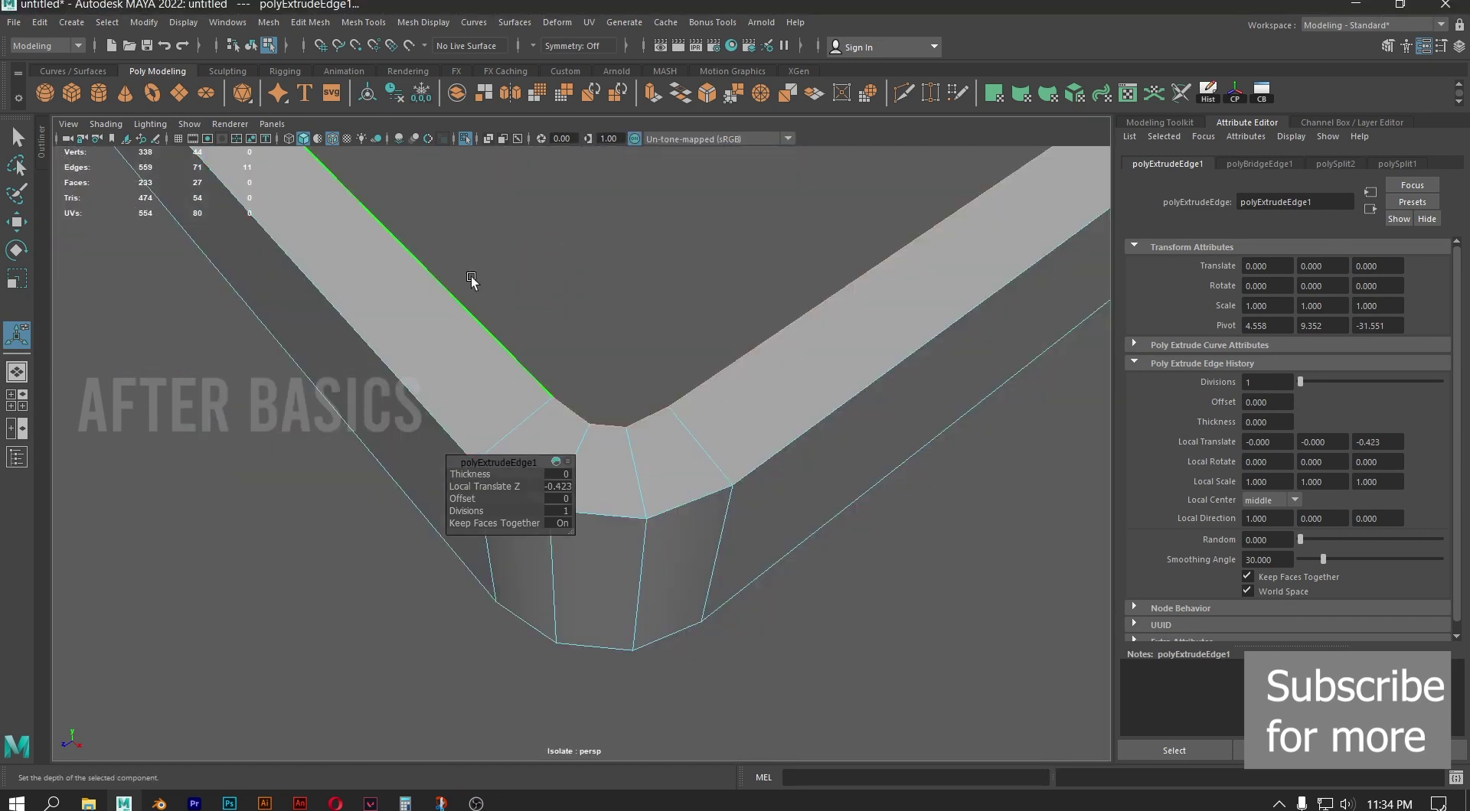
pyautogui.press('space')
pyautogui.press('space')
pyautogui.moveTo(252, 391); pyautogui.dragTo(255, 349)
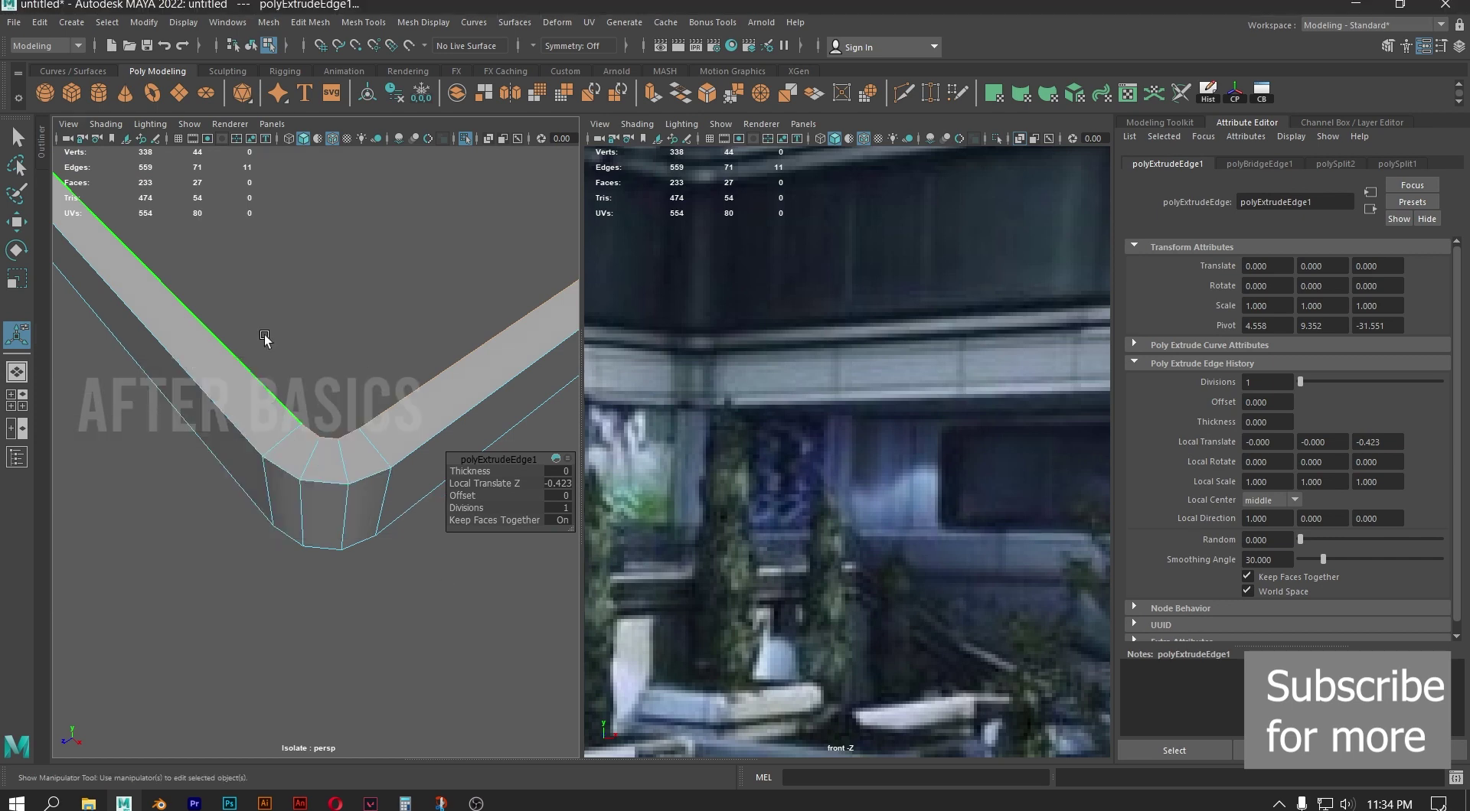
pyautogui.click(297, 383)
pyautogui.press('space')
pyautogui.moveTo(297, 380); pyautogui.dragTo(249, 379)
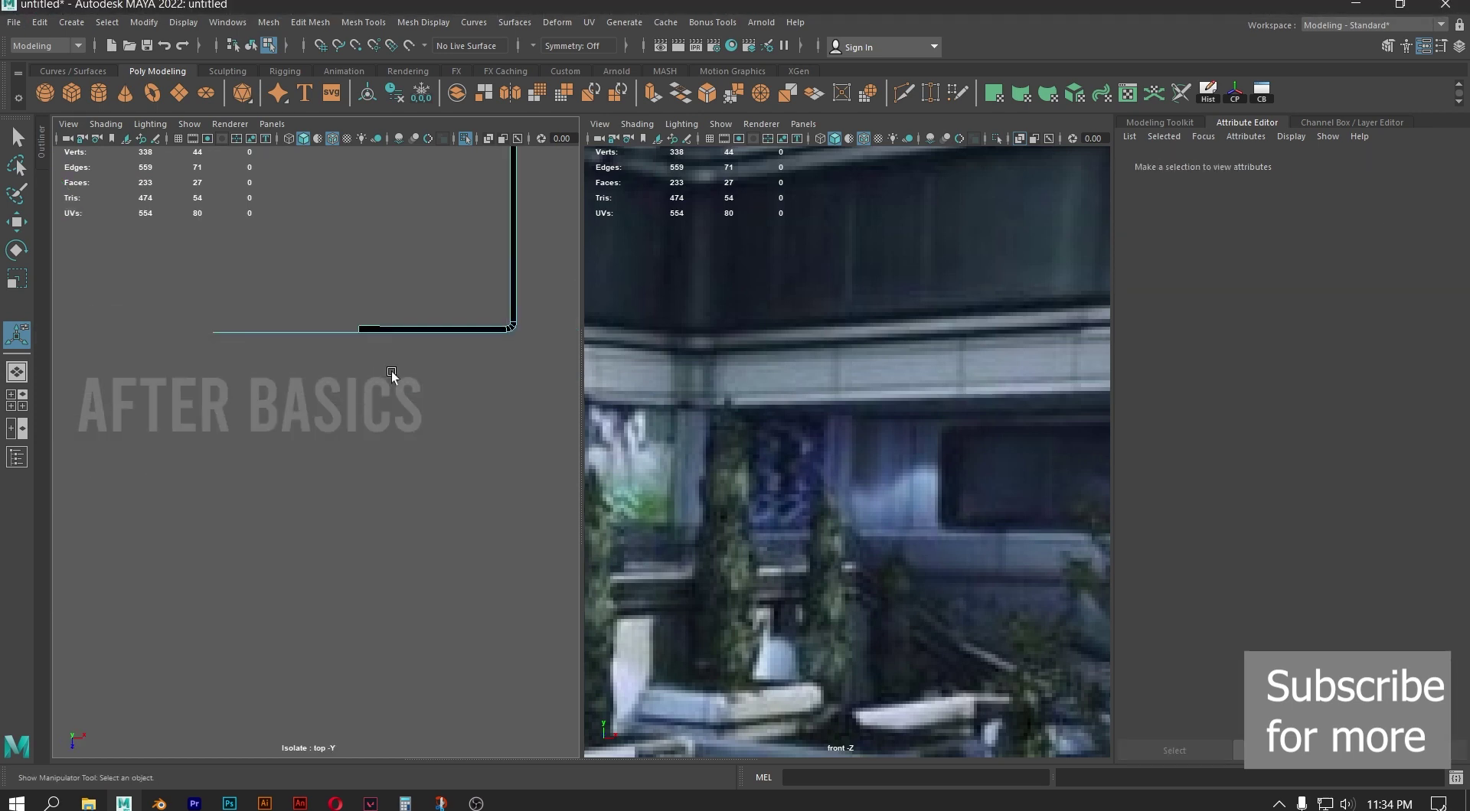
# Save the scene on the F: drive as "envnmt 2" in Maya Binary format
pyautogui.hotkey('ctrl', 'shift', 's')
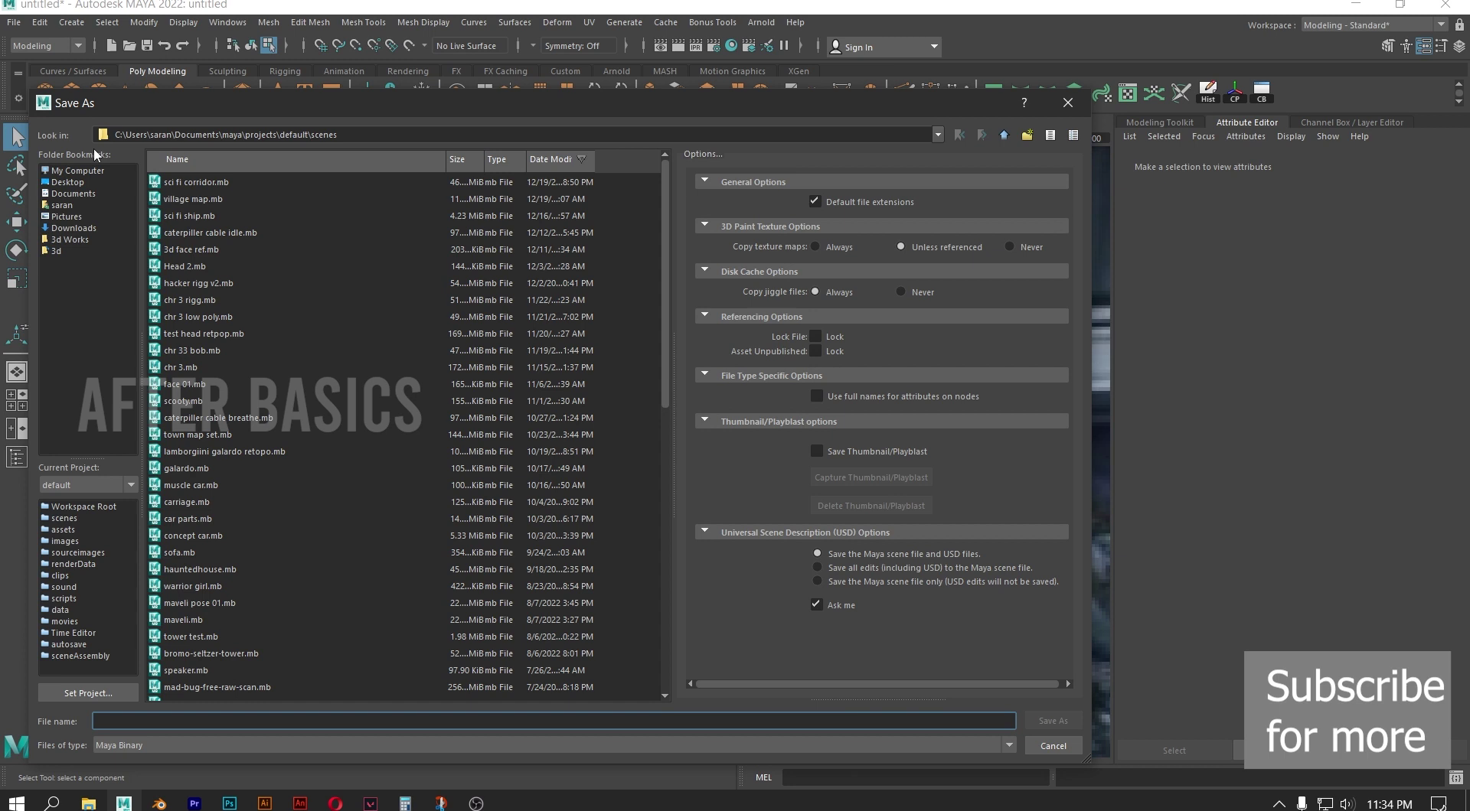
pyautogui.click(80, 172)
pyautogui.doubleClick(194, 184)
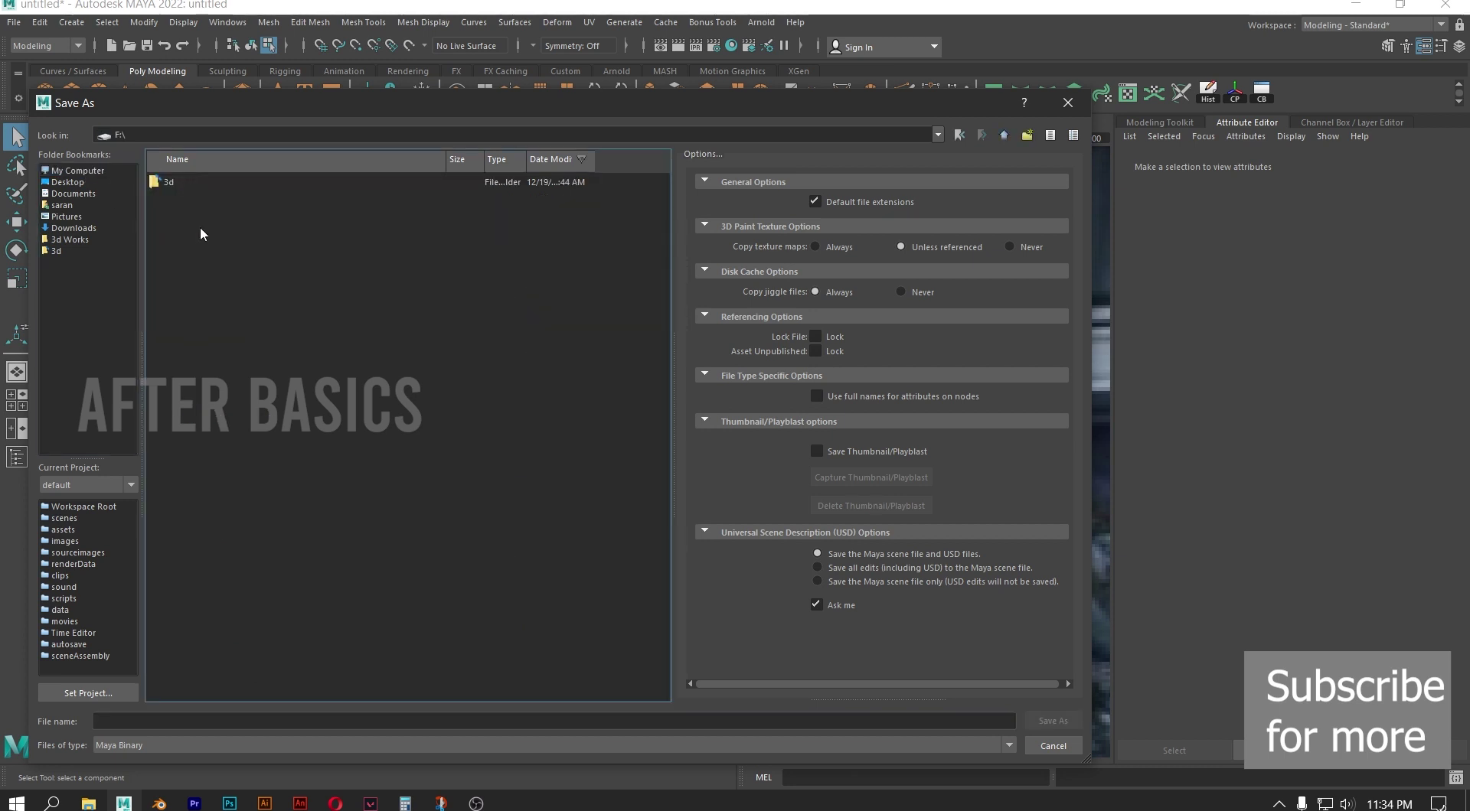
pyautogui.click(173, 721)
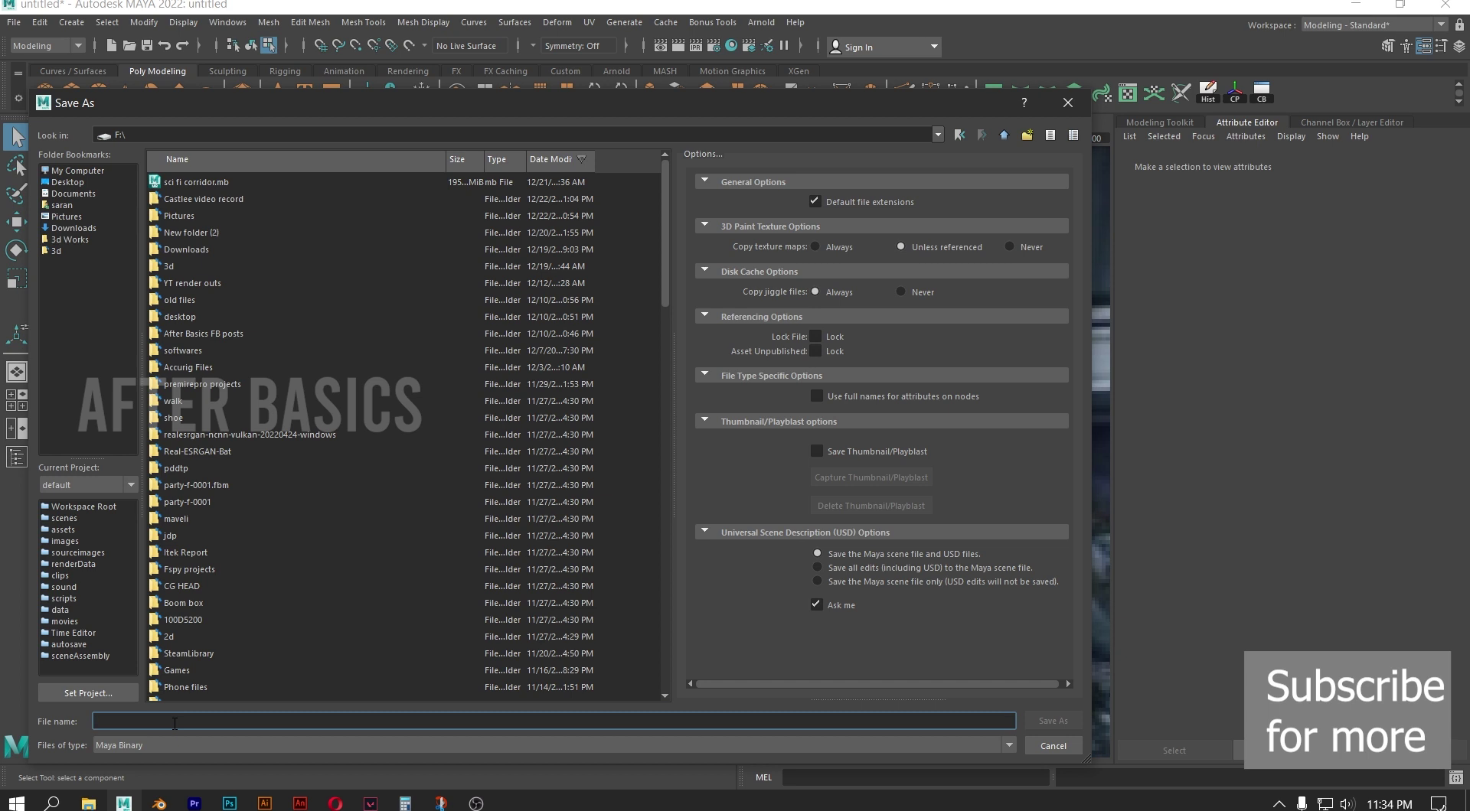
pyautogui.write('envnmt 2')
pyautogui.press('Return')
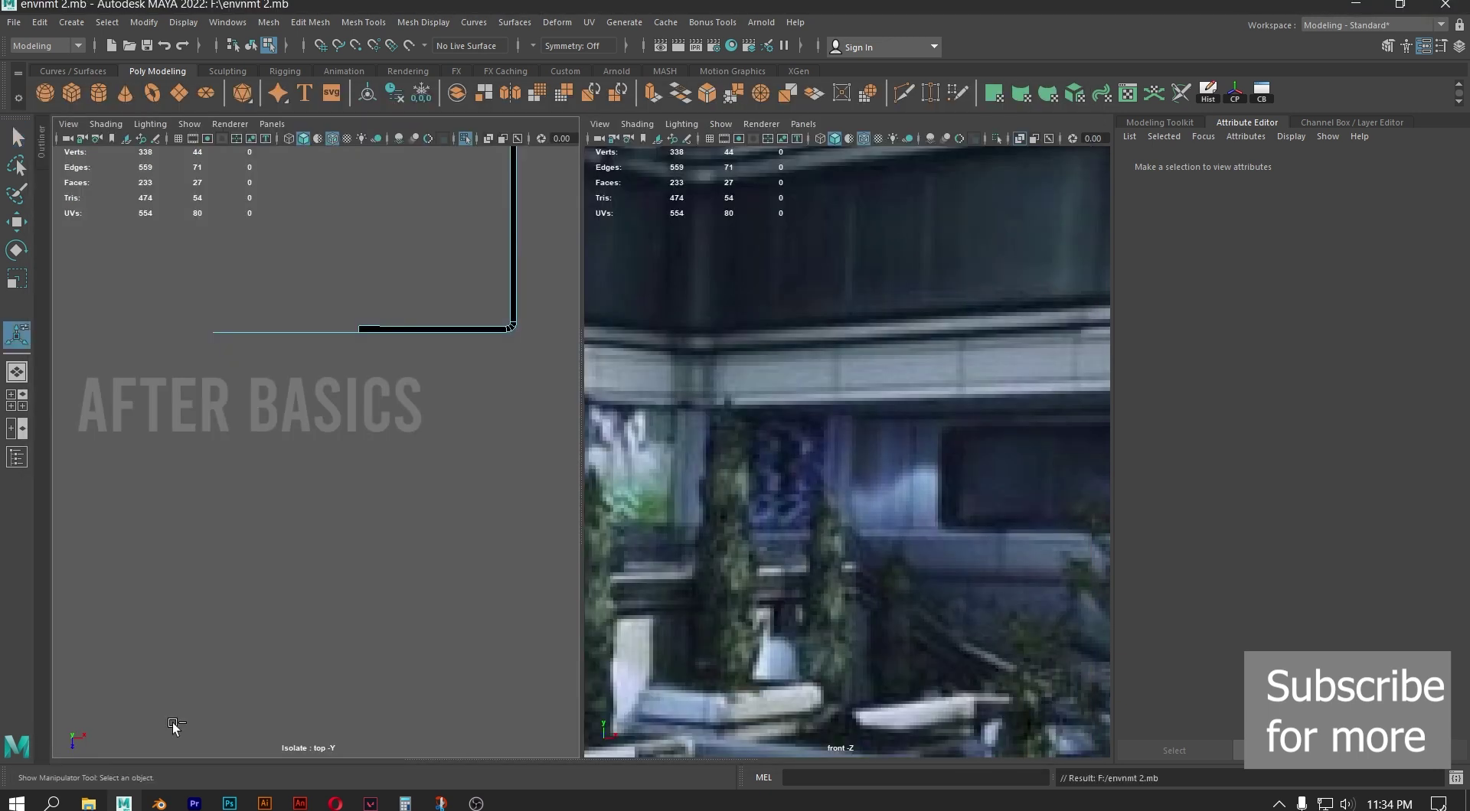
# Select the four inner vertices along one wall run in the top view and straighten them with the Scale tool
pyautogui.keyDown('alt'); pyautogui.moveTo(381, 368); pyautogui.dragTo(318, 553, button='middle'); pyautogui.keyUp('alt')
pyautogui.moveTo(347, 350)
pyautogui.keyDown('alt'); pyautogui.mouseDown(button='middle')
pyautogui.moveTo(341, 601)
pyautogui.moveTo(362, 357)
pyautogui.mouseUp(button='middle'); pyautogui.keyUp('alt')
pyautogui.keyDown('alt'); pyautogui.moveTo(323, 570); pyautogui.dragTo(252, 420, button='middle'); pyautogui.keyUp('alt')
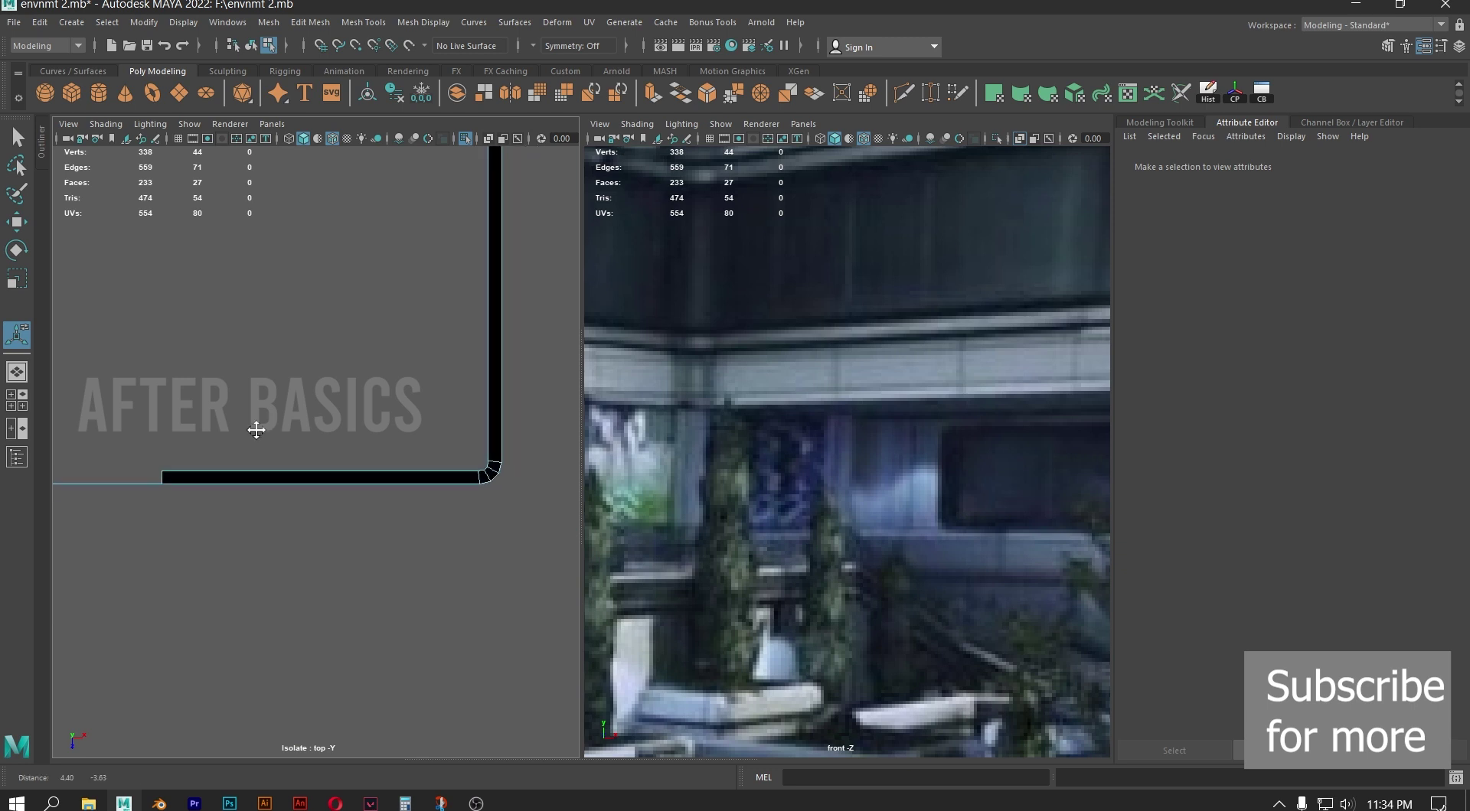
pyautogui.moveTo(294, 381); pyautogui.dragTo(233, 350, button='right')
pyautogui.moveTo(143, 450); pyautogui.dragTo(481, 476)
pyautogui.press('r')
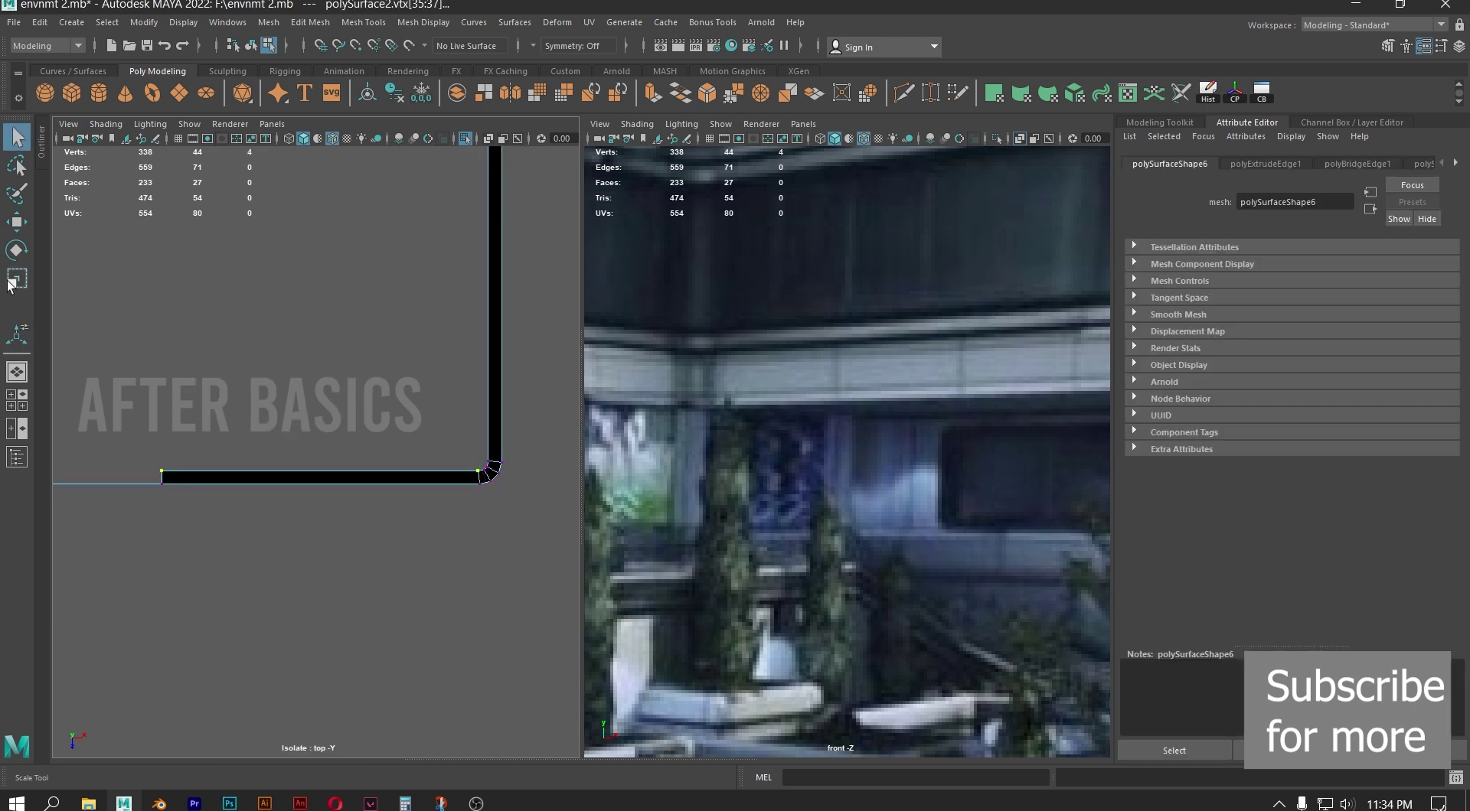
pyautogui.moveTo(337, 531); pyautogui.dragTo(321, 543)
# Examine the other wall run in top view, and inspect the rounded corner and window opening corners in perspective
pyautogui.keyDown('alt'); pyautogui.moveTo(418, 328); pyautogui.dragTo(317, 519, button='middle'); pyautogui.keyUp('alt')
pyautogui.press('space')
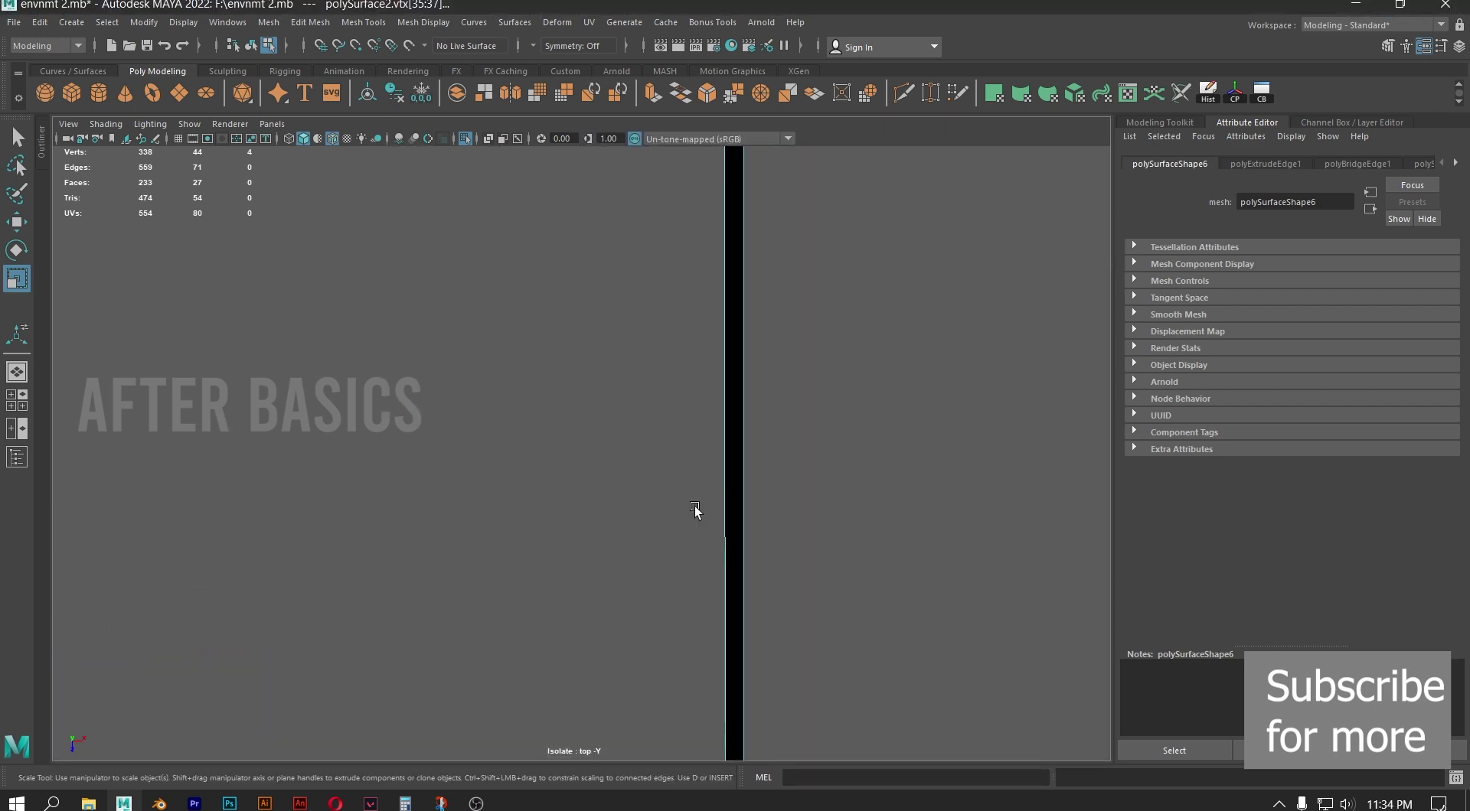
pyautogui.press('space')
pyautogui.press('space')
pyautogui.moveTo(344, 539); pyautogui.dragTo(366, 499)
pyautogui.scroll(4, 433, 469)
pyautogui.keyDown('alt'); pyautogui.moveTo(427, 453); pyautogui.dragTo(308, 438, button='right'); pyautogui.keyUp('alt')
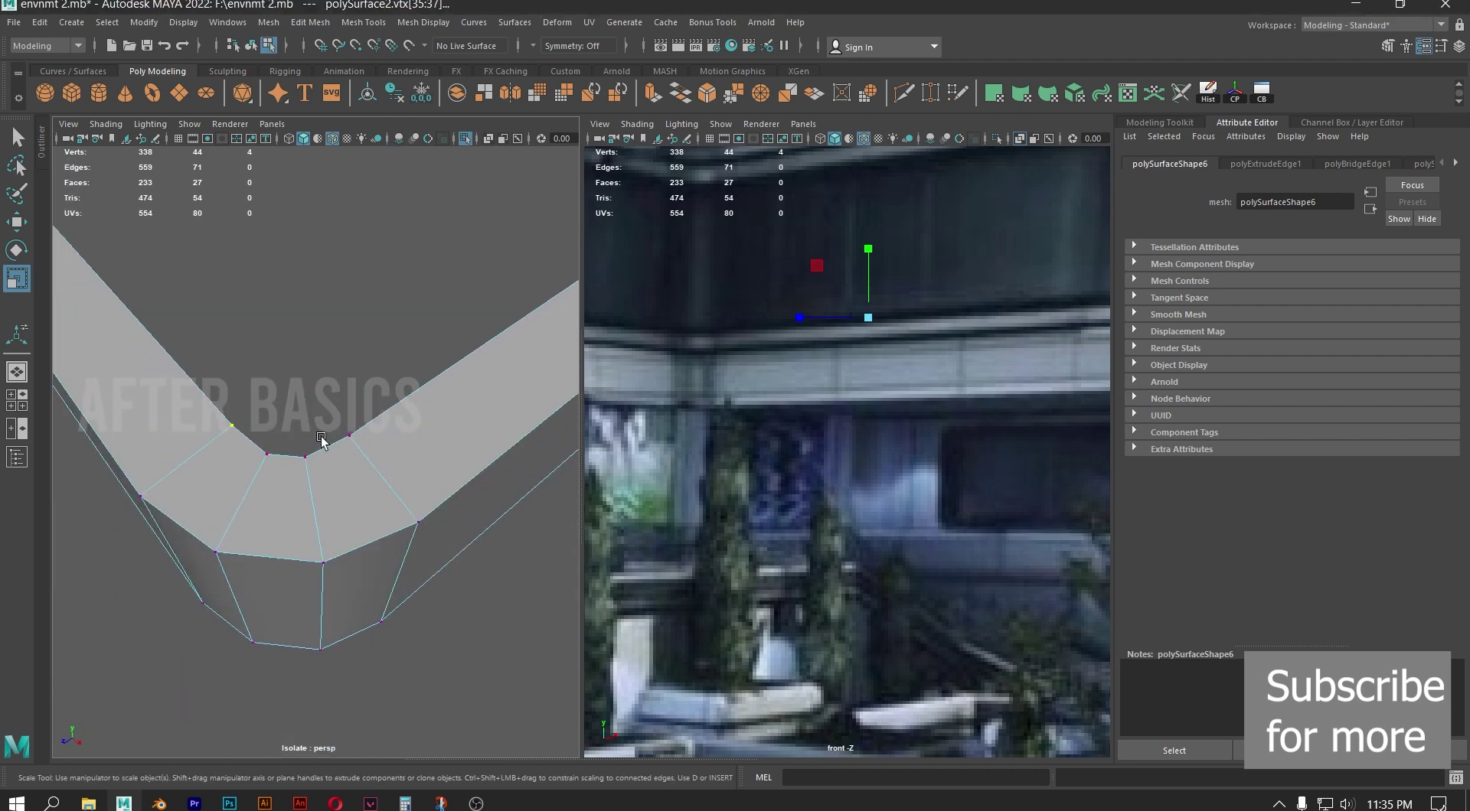
pyautogui.keyDown('alt'); pyautogui.moveTo(300, 442); pyautogui.dragTo(360, 400); pyautogui.keyUp('alt')
pyautogui.keyDown('alt'); pyautogui.moveTo(360, 400); pyautogui.dragTo(388, 486, button='right'); pyautogui.keyUp('alt')
pyautogui.keyDown('alt'); pyautogui.moveTo(387, 485); pyautogui.dragTo(338, 485); pyautogui.keyUp('alt')
pyautogui.keyDown('alt'); pyautogui.moveTo(337, 485); pyautogui.dragTo(359, 535, button='middle'); pyautogui.keyUp('alt')
pyautogui.keyDown('alt'); pyautogui.moveTo(270, 411); pyautogui.dragTo(351, 509); pyautogui.keyUp('alt')
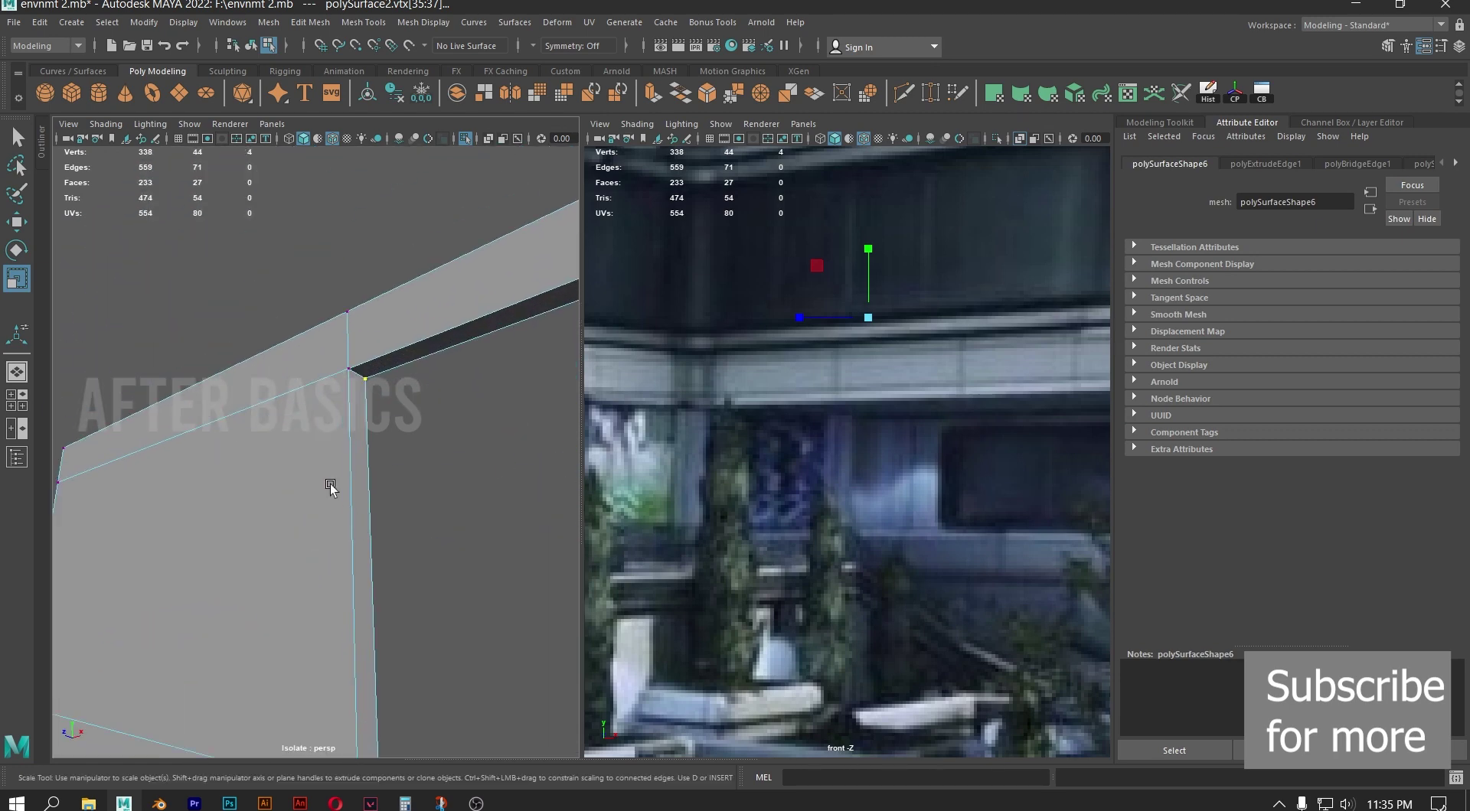
# Bevel the two inner corner edges at the window opening's closed end with fraction 0.5 and 3 segments
pyautogui.click(16, 222)
pyautogui.moveTo(352, 374); pyautogui.dragTo(346, 331, button='right')
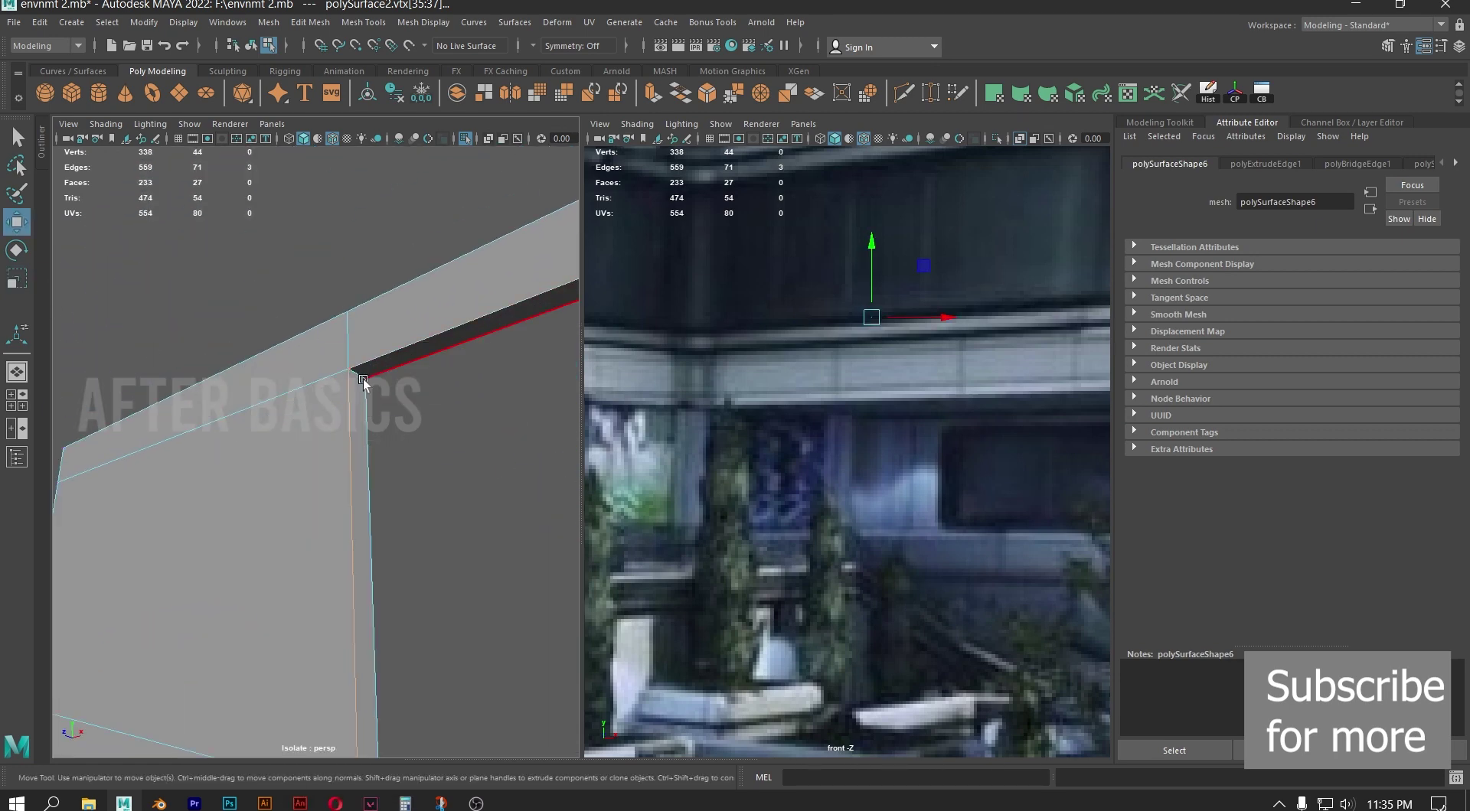
pyautogui.click(359, 377)
pyautogui.keyDown('alt'); pyautogui.moveTo(359, 376); pyautogui.dragTo(393, 508); pyautogui.keyUp('alt')
pyautogui.keyDown('shift'); pyautogui.click(268, 524); pyautogui.keyUp('shift')
pyautogui.click(707, 93)
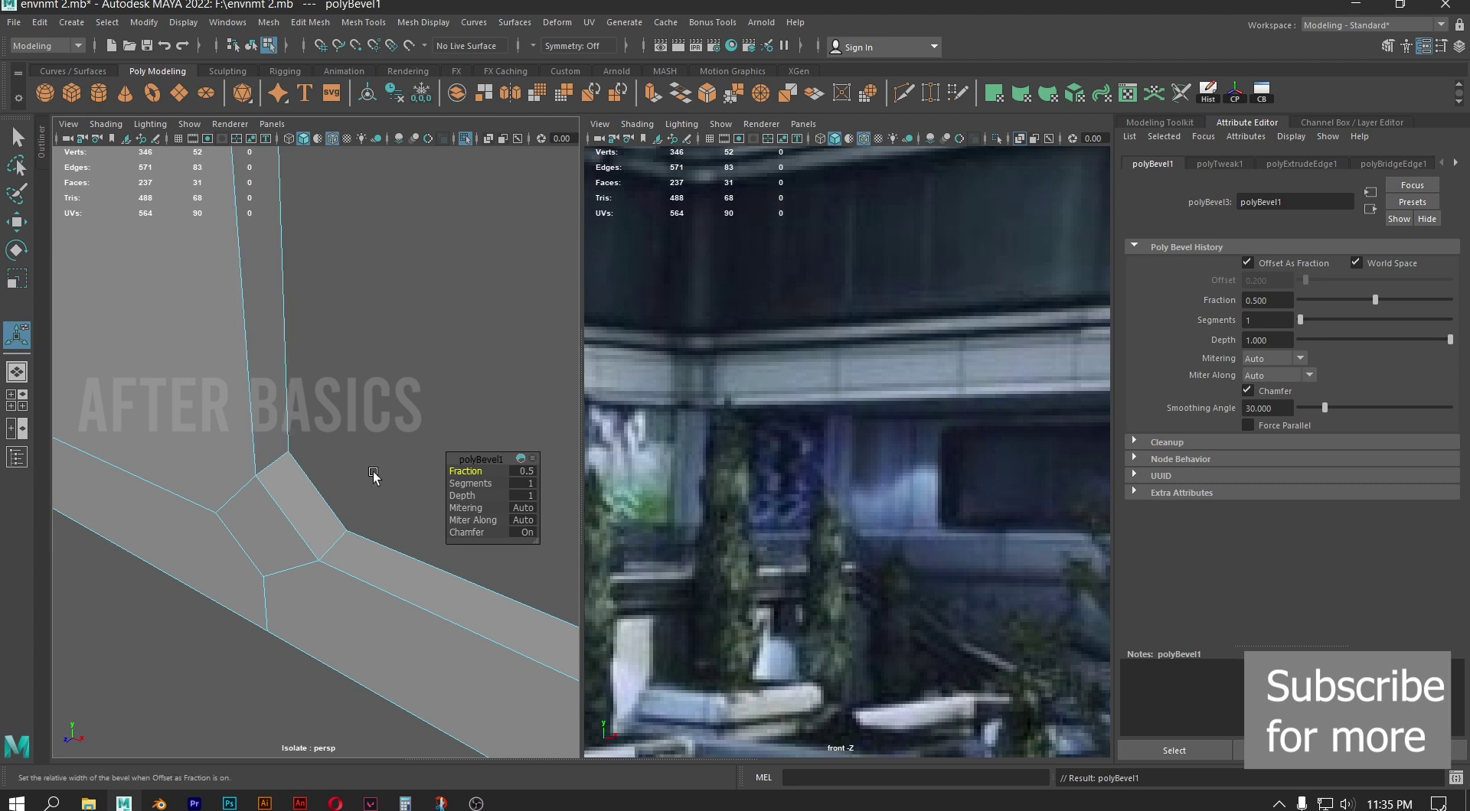
pyautogui.moveTo(470, 483); pyautogui.dragTo(487, 483)
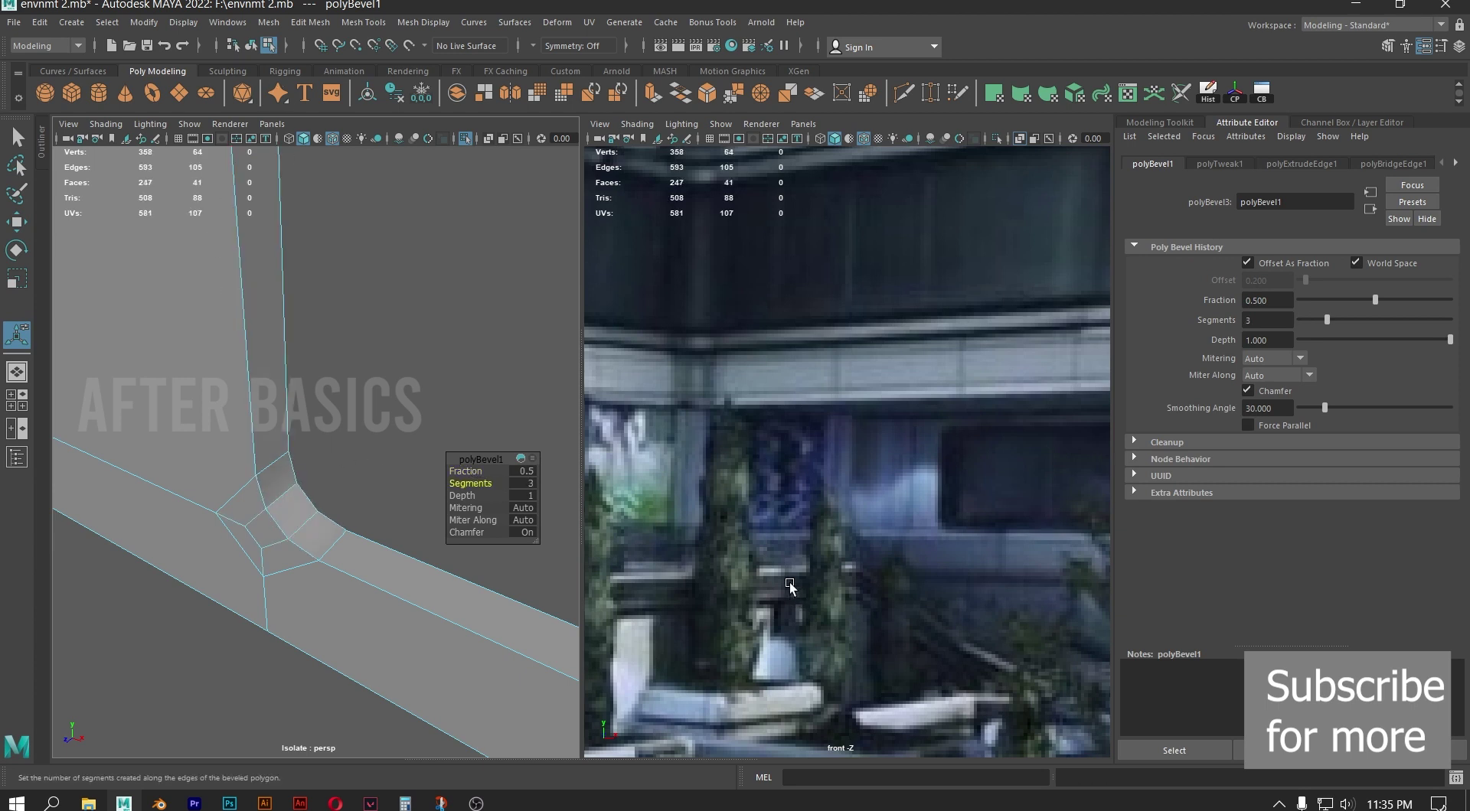
pyautogui.keyDown('alt'); pyautogui.moveTo(459, 475); pyautogui.dragTo(365, 460); pyautogui.keyUp('alt')
pyautogui.scroll(5, 413, 489)
pyautogui.keyDown('alt'); pyautogui.moveTo(366, 413); pyautogui.dragTo(375, 527, button='middle'); pyautogui.keyUp('alt')
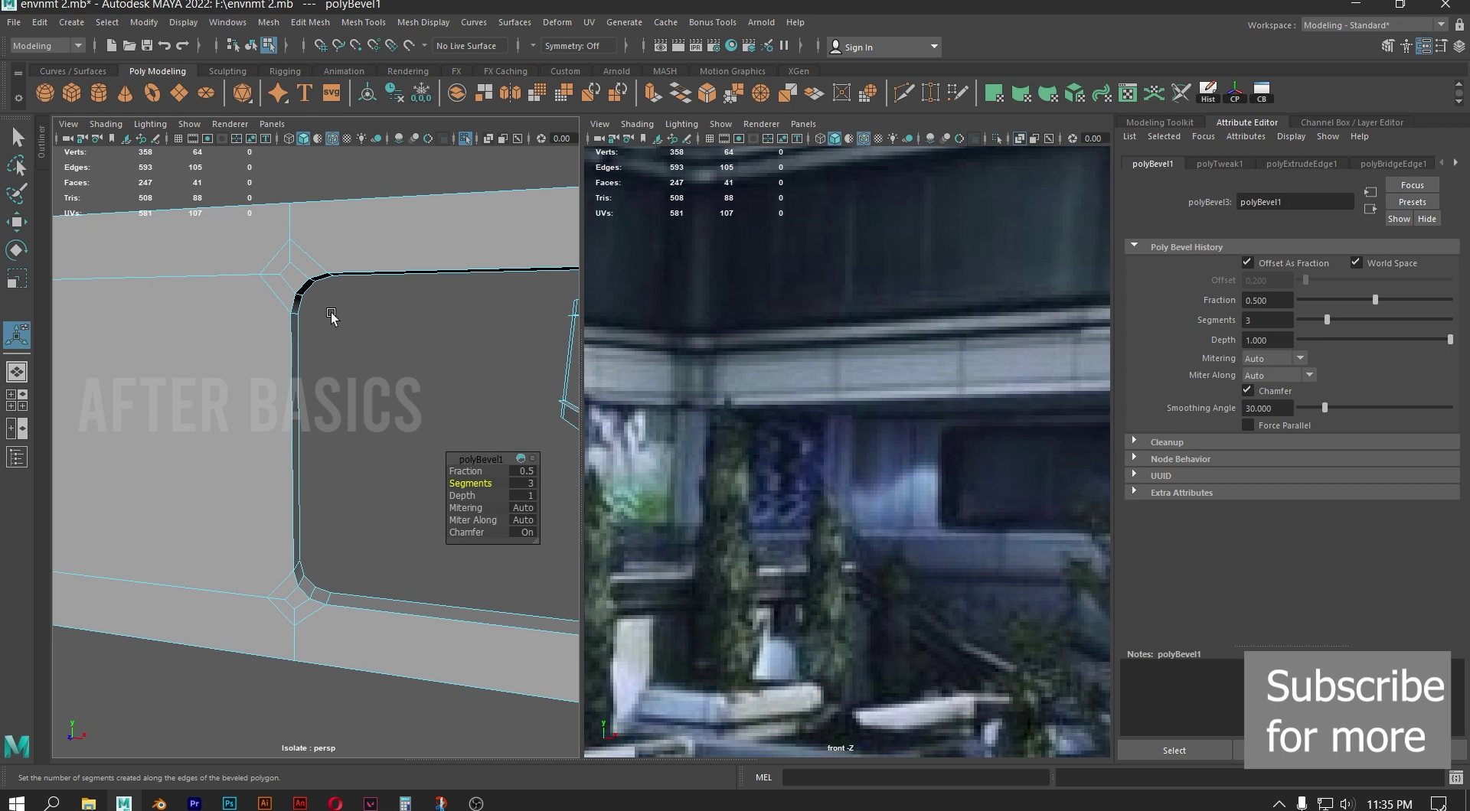
# Select the wall in object mode and examine the topology around the beveled window corners
pyautogui.press('q')
pyautogui.click(394, 267)
pyautogui.keyDown('alt'); pyautogui.moveTo(391, 302); pyautogui.dragTo(418, 400, button='middle'); pyautogui.keyUp('alt')
pyautogui.scroll(2, 413, 347)
pyautogui.scroll(4, 400, 343)
pyautogui.scroll(1, 418, 399)
pyautogui.keyDown('alt'); pyautogui.moveTo(417, 399); pyautogui.dragTo(395, 352, button='right'); pyautogui.keyUp('alt')
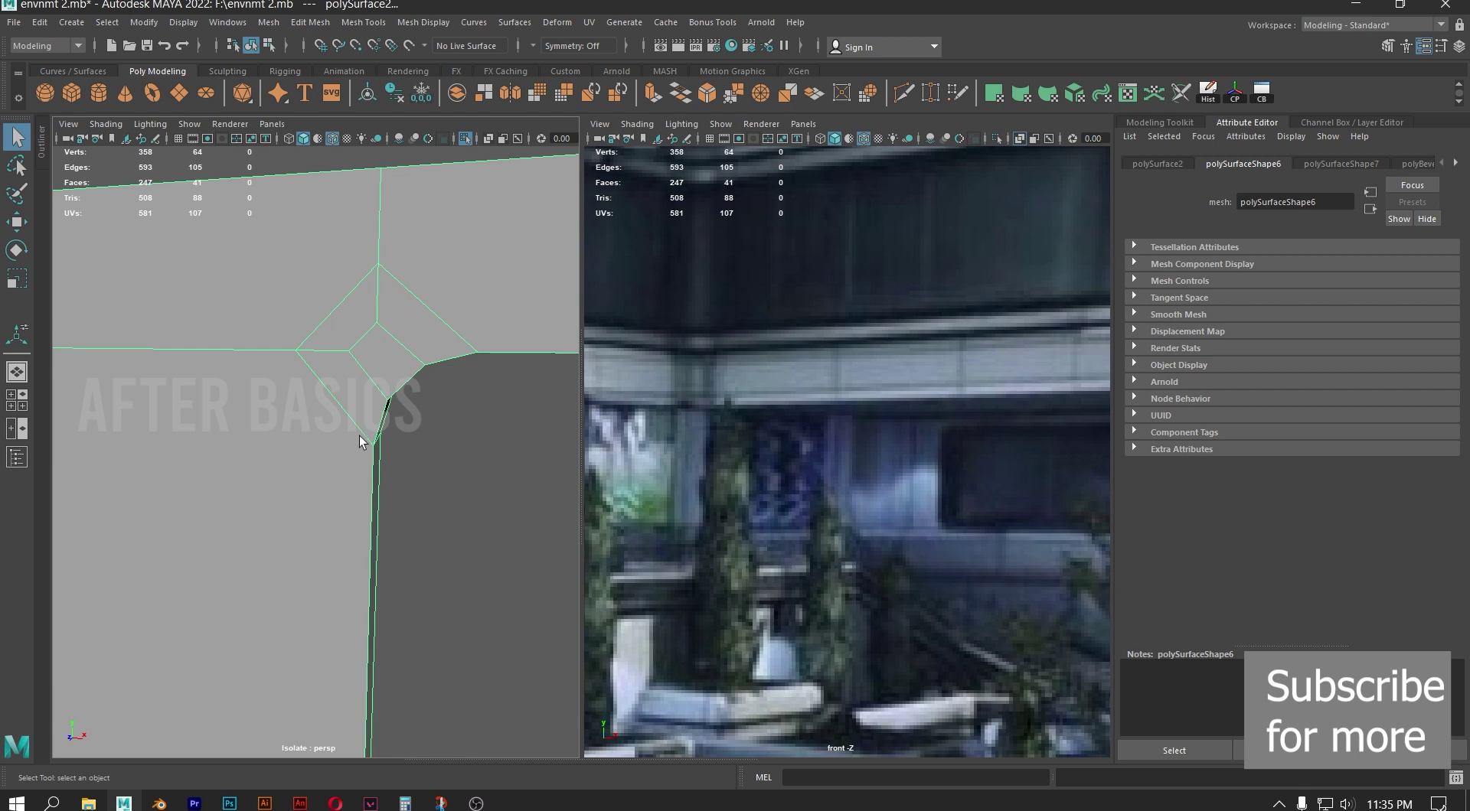
pyautogui.keyDown('alt'); pyautogui.moveTo(356, 356); pyautogui.dragTo(254, 350, button='right'); pyautogui.keyUp('alt')
pyautogui.keyDown('alt'); pyautogui.moveTo(299, 362); pyautogui.dragTo(376, 371, button='middle'); pyautogui.keyUp('alt')
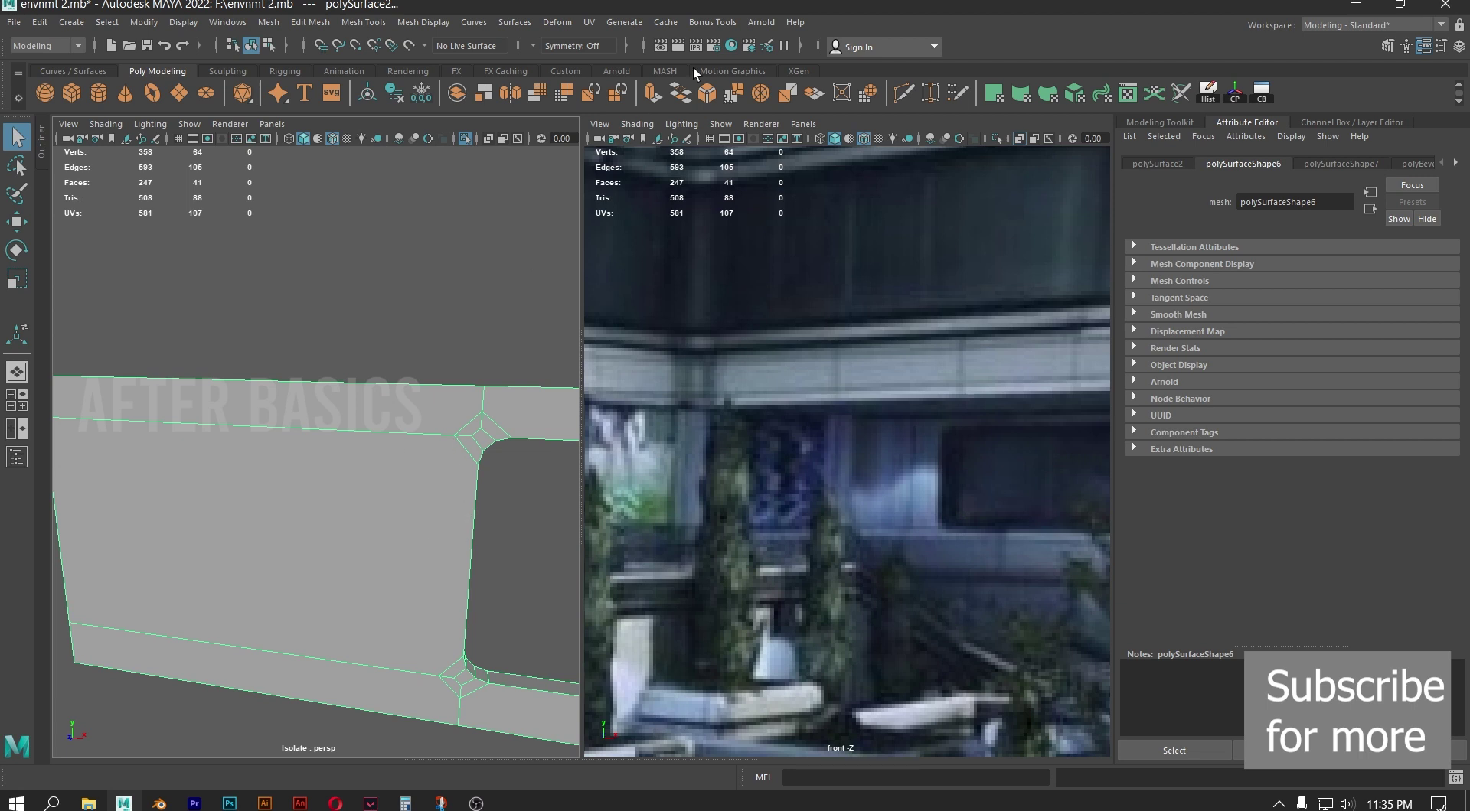
# Try connecting the outer points of the two beveled window corners with a vertical Multi-Cut edge, and undo the cuts
pyautogui.click(903, 93)
pyautogui.click(454, 436)
pyautogui.click(439, 676)
pyautogui.press('Return')
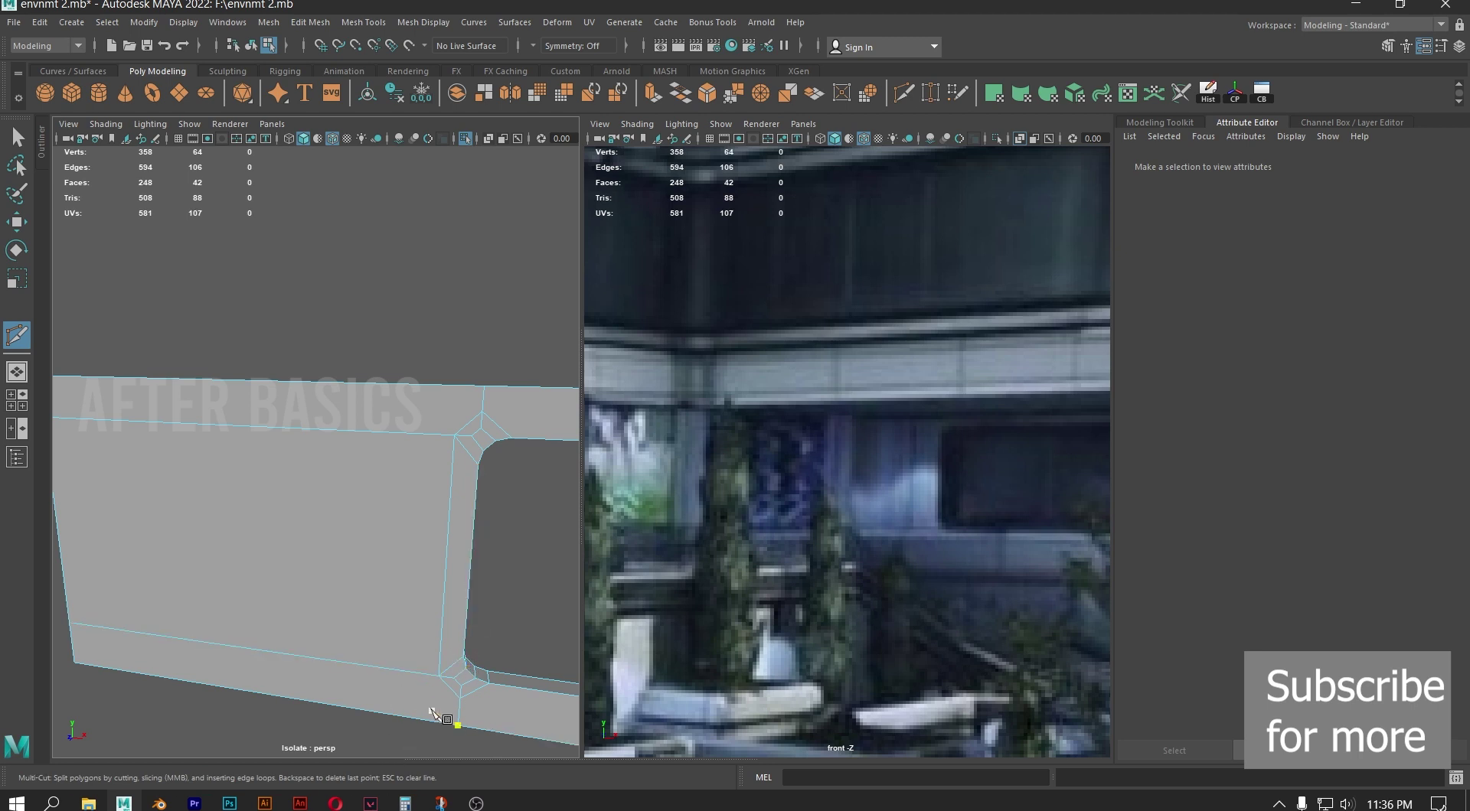
pyautogui.keyDown('alt'); pyautogui.moveTo(490, 604); pyautogui.dragTo(475, 521, button='middle'); pyautogui.keyUp('alt')
pyautogui.keyDown('alt'); pyautogui.moveTo(475, 522); pyautogui.dragTo(476, 571, button='right'); pyautogui.keyUp('alt')
pyautogui.click(506, 562)
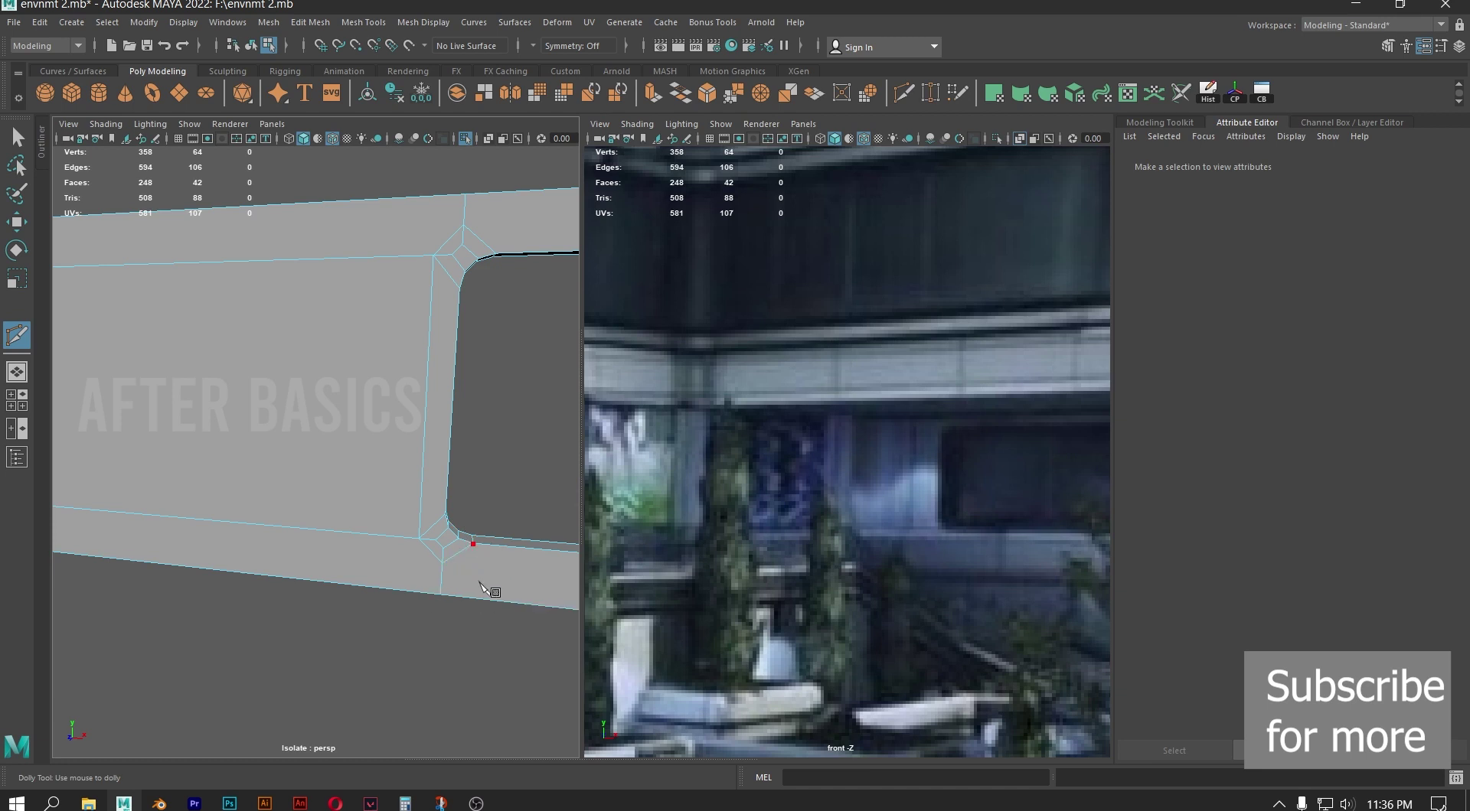
pyautogui.keyDown('alt'); pyautogui.moveTo(482, 562); pyautogui.dragTo(359, 536, button='middle'); pyautogui.keyUp('alt')
pyautogui.hotkey('ctrl', 'z')
pyautogui.hotkey('ctrl', 'z')
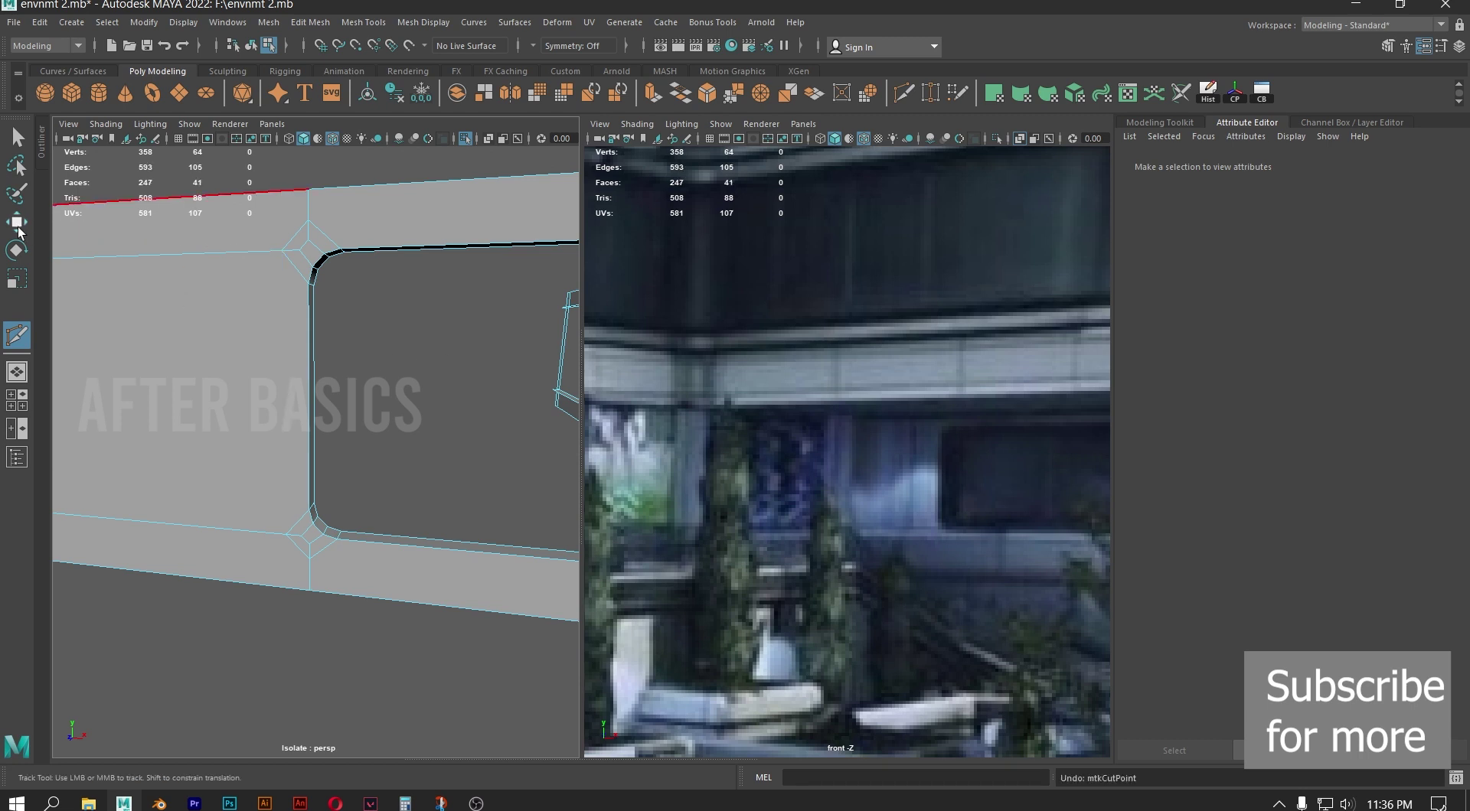
# Return the wall to object mode and deselect it to view the whole window frame
pyautogui.press('w')
pyautogui.press('F8')
pyautogui.click(433, 349)
pyautogui.keyDown('alt'); pyautogui.moveTo(433, 349); pyautogui.dragTo(421, 431, button='right'); pyautogui.keyUp('alt')
pyautogui.keyDown('alt'); pyautogui.moveTo(421, 430); pyautogui.dragTo(360, 434); pyautogui.keyUp('alt')
pyautogui.scroll(2, 375, 441)
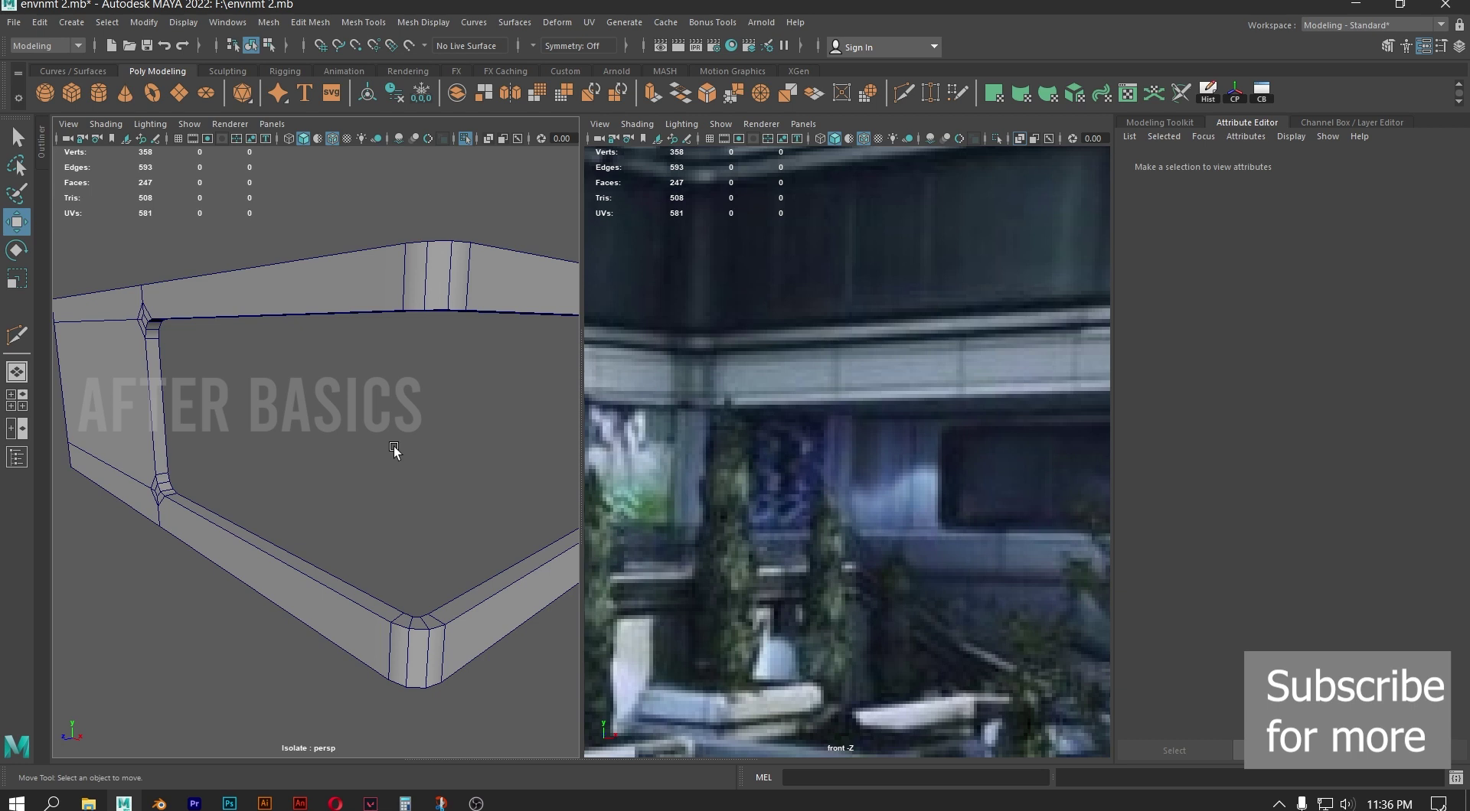
# Select the faces closing the far end of the window wall, opposite the beveled corners, and delete them
pyautogui.scroll(-3, 394, 447)
pyautogui.keyDown('alt'); pyautogui.moveTo(387, 437); pyautogui.dragTo(384, 398); pyautogui.keyUp('alt')
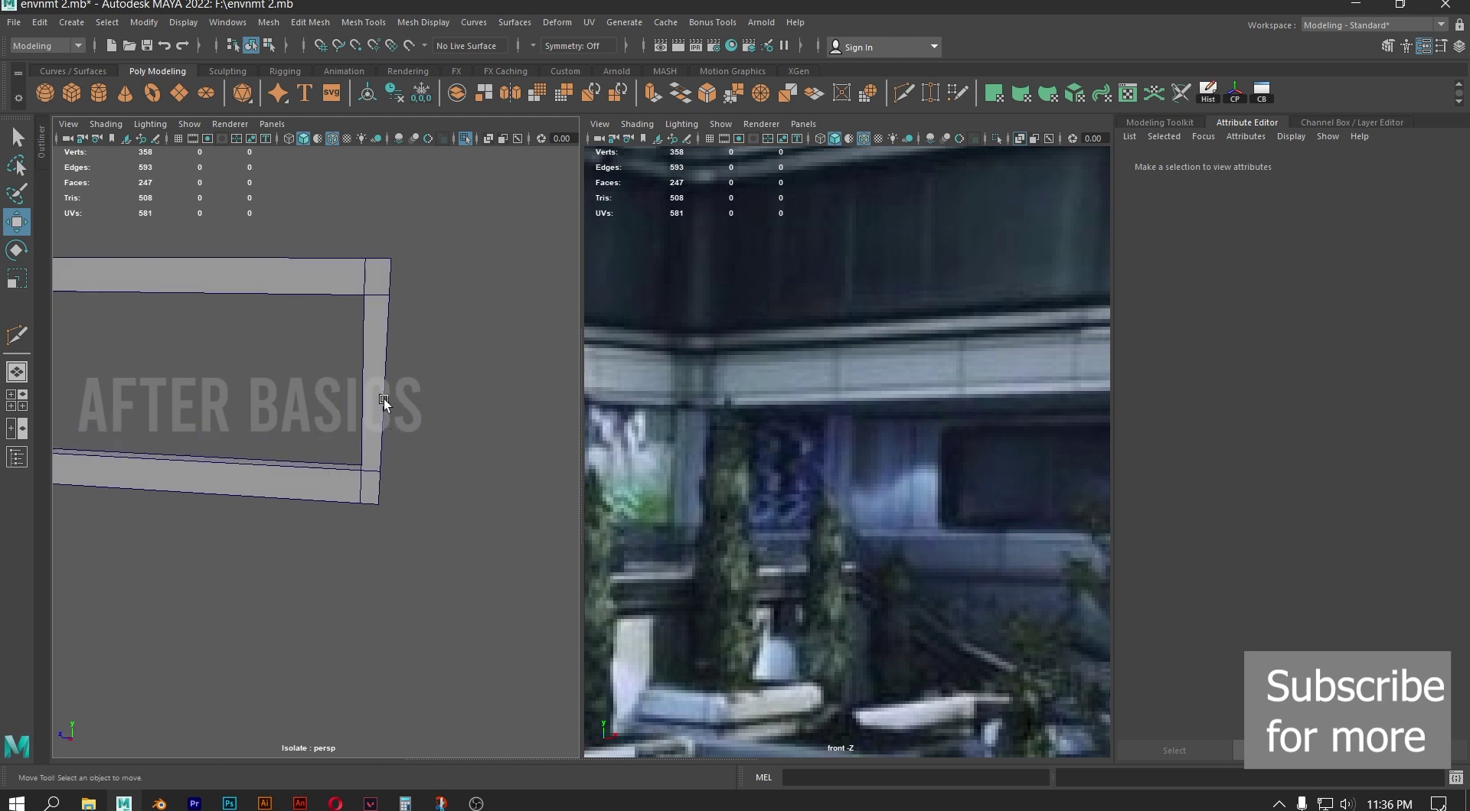
pyautogui.click(376, 290)
pyautogui.moveTo(376, 290); pyautogui.dragTo(380, 354, button='right')
pyautogui.moveTo(450, 218); pyautogui.dragTo(381, 506)
pyautogui.press('Delete')
# Flatten the vertices at the window wall's open end into one vertical plane and shift them along the wall's length
pyautogui.moveTo(360, 302); pyautogui.dragTo(319, 240, button='right')
pyautogui.moveTo(319, 239); pyautogui.dragTo(419, 526)
pyautogui.press('r')
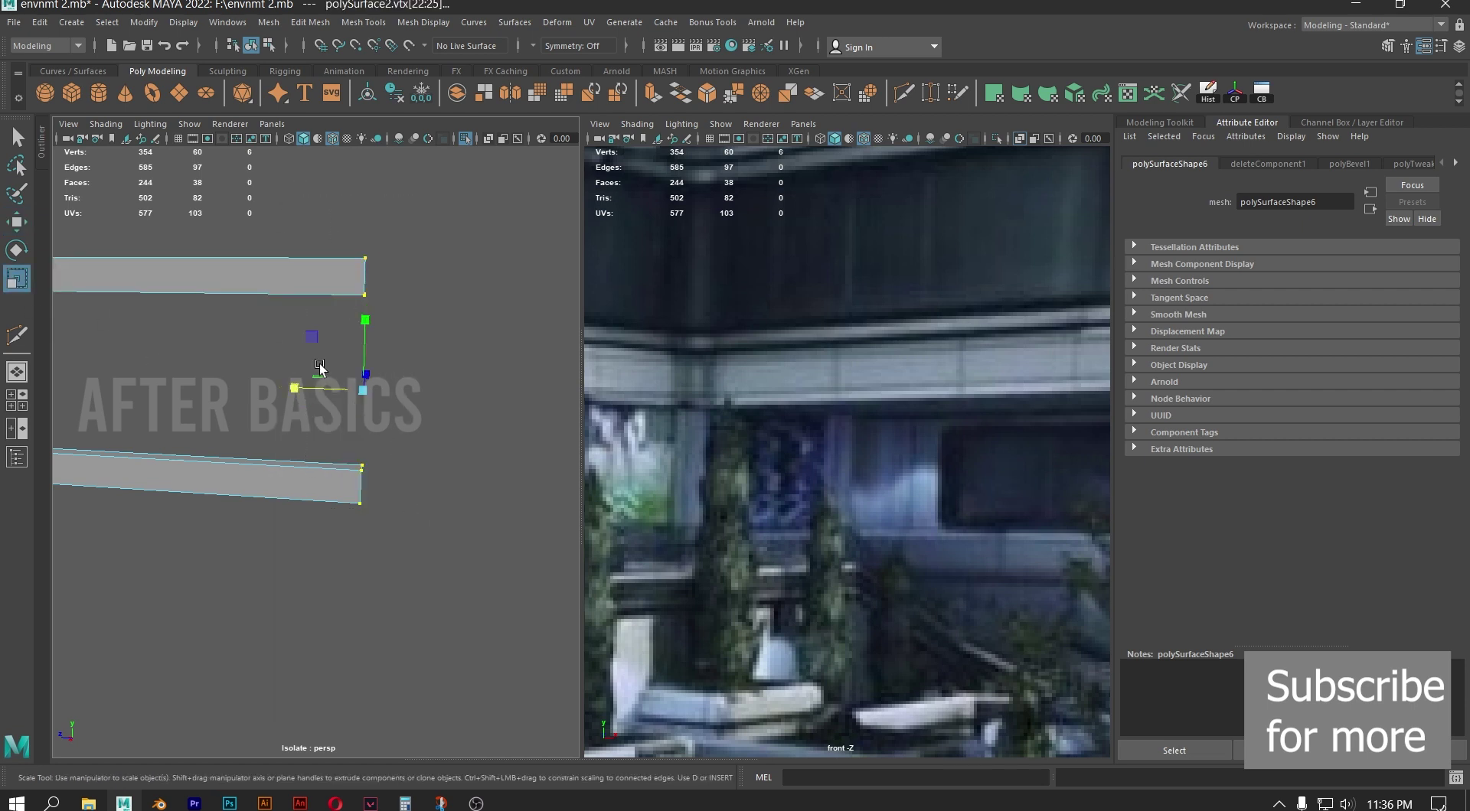
pyautogui.moveTo(295, 388); pyautogui.dragTo(363, 390)
pyautogui.press('w')
pyautogui.moveTo(288, 389); pyautogui.dragTo(307, 390)
# Exit isolation and move the window wall's end vertices to line up with the end of the surrounding building
pyautogui.hotkey('ctrl', '1')
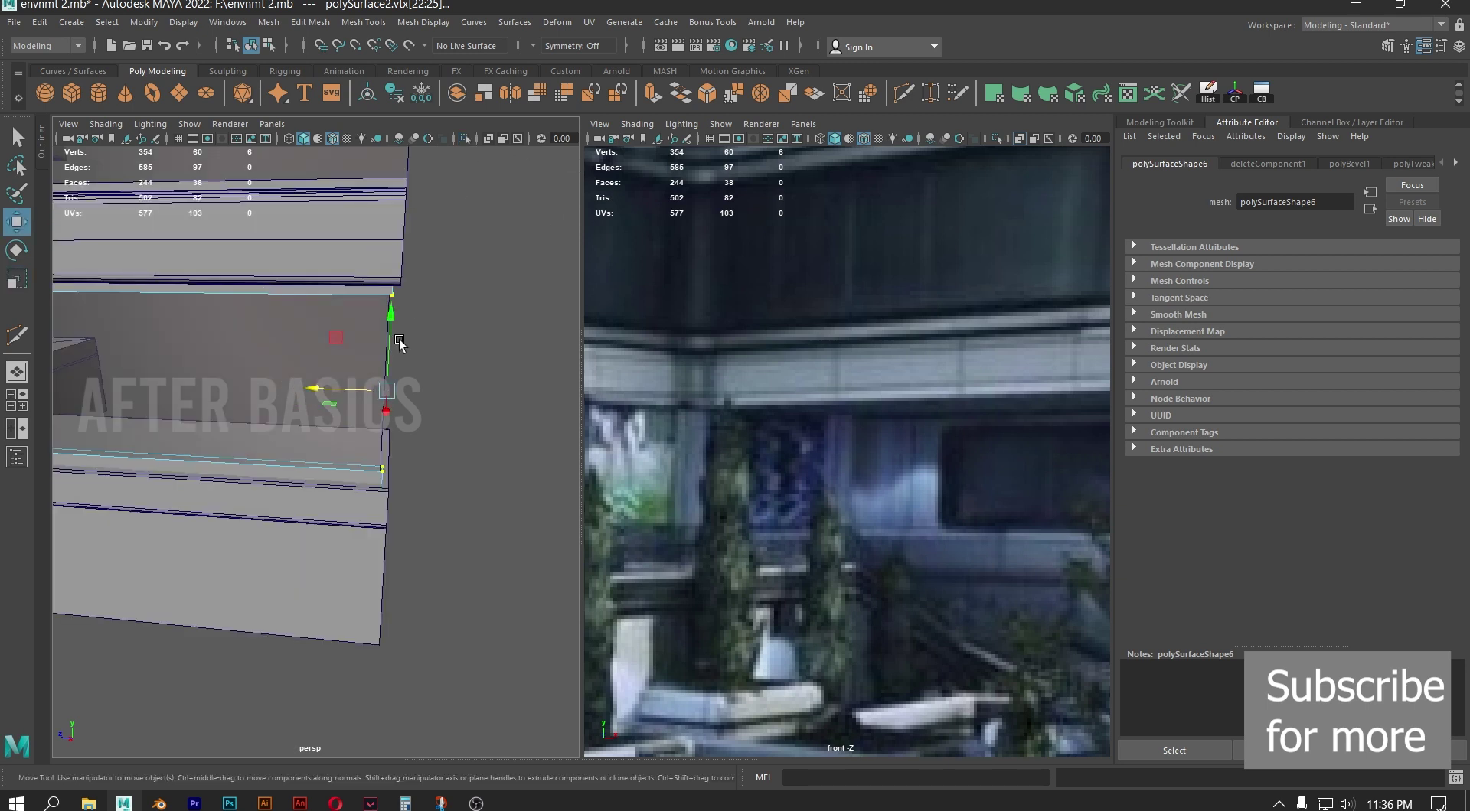
pyautogui.scroll(3, 414, 394)
pyautogui.moveTo(335, 361); pyautogui.dragTo(343, 361)
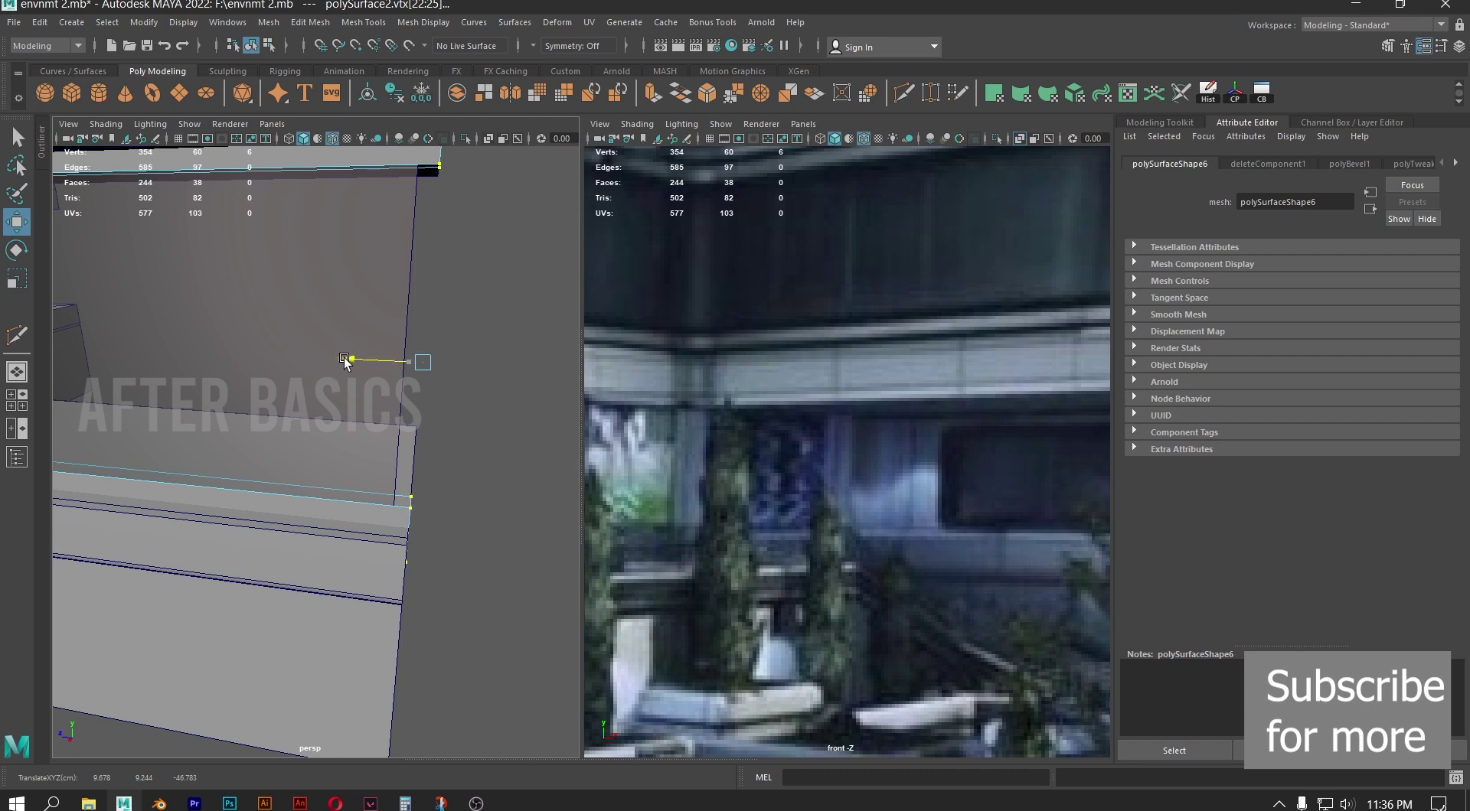
# Move the frosted glass pane's vertical end edge out to meet the window wall's end, and return to object mode
pyautogui.click(342, 235)
pyautogui.rightClick(341, 235)
pyautogui.moveTo(337, 228); pyautogui.dragTo(342, 194, button='right')
pyautogui.click(413, 245)
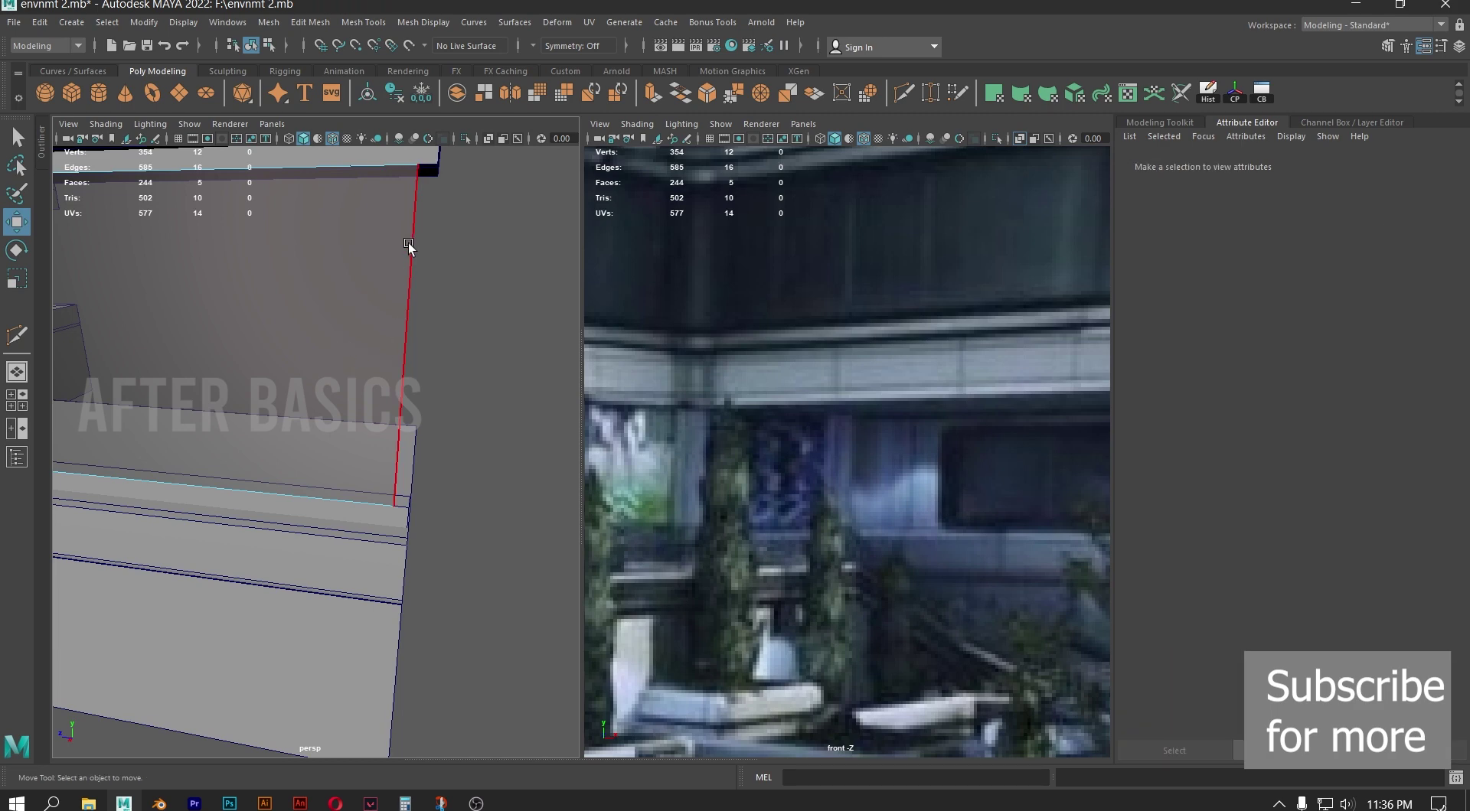
pyautogui.moveTo(342, 352); pyautogui.dragTo(351, 358)
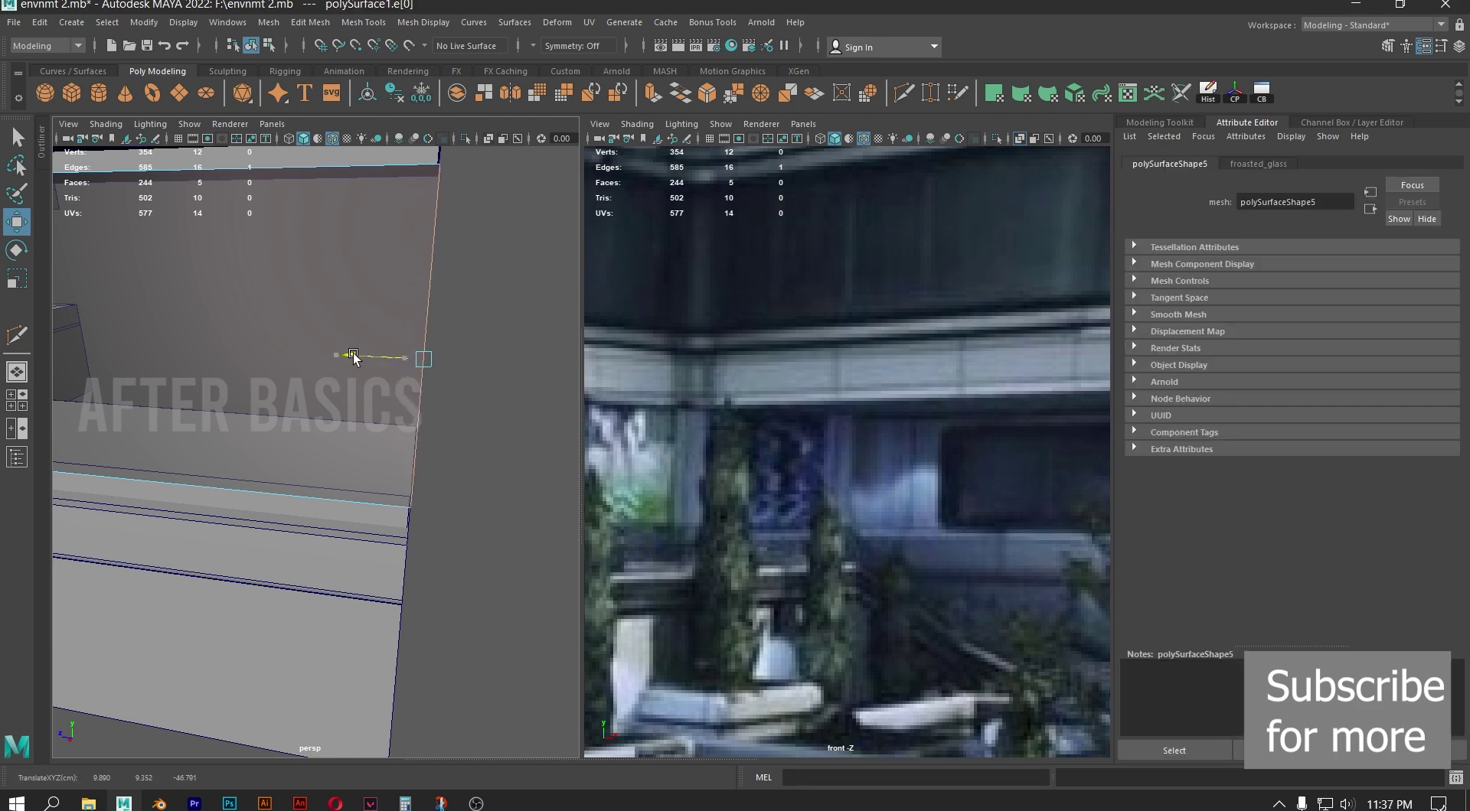
pyautogui.moveTo(390, 222); pyautogui.dragTo(477, 193, button='right')
pyautogui.click(465, 325)
# Compare the whole building model with the staircase and window walls in the reference image
pyautogui.scroll(-5, 466, 325)
pyautogui.keyDown('alt'); pyautogui.moveTo(459, 329); pyautogui.dragTo(476, 360); pyautogui.keyUp('alt')
pyautogui.scroll(-5, 291, 384)
pyautogui.keyDown('alt'); pyautogui.moveTo(290, 384); pyautogui.dragTo(381, 404); pyautogui.keyUp('alt')
pyautogui.keyDown('alt'); pyautogui.moveTo(960, 497); pyautogui.dragTo(842, 423, button='right'); pyautogui.keyUp('alt')
pyautogui.keyDown('alt'); pyautogui.moveTo(842, 423); pyautogui.dragTo(1024, 432, button='middle'); pyautogui.keyUp('alt')
pyautogui.keyDown('alt'); pyautogui.moveTo(893, 434); pyautogui.dragTo(859, 438, button='right'); pyautogui.keyUp('alt')
pyautogui.keyDown('alt'); pyautogui.moveTo(901, 439); pyautogui.dragTo(806, 421, button='middle'); pyautogui.keyUp('alt')
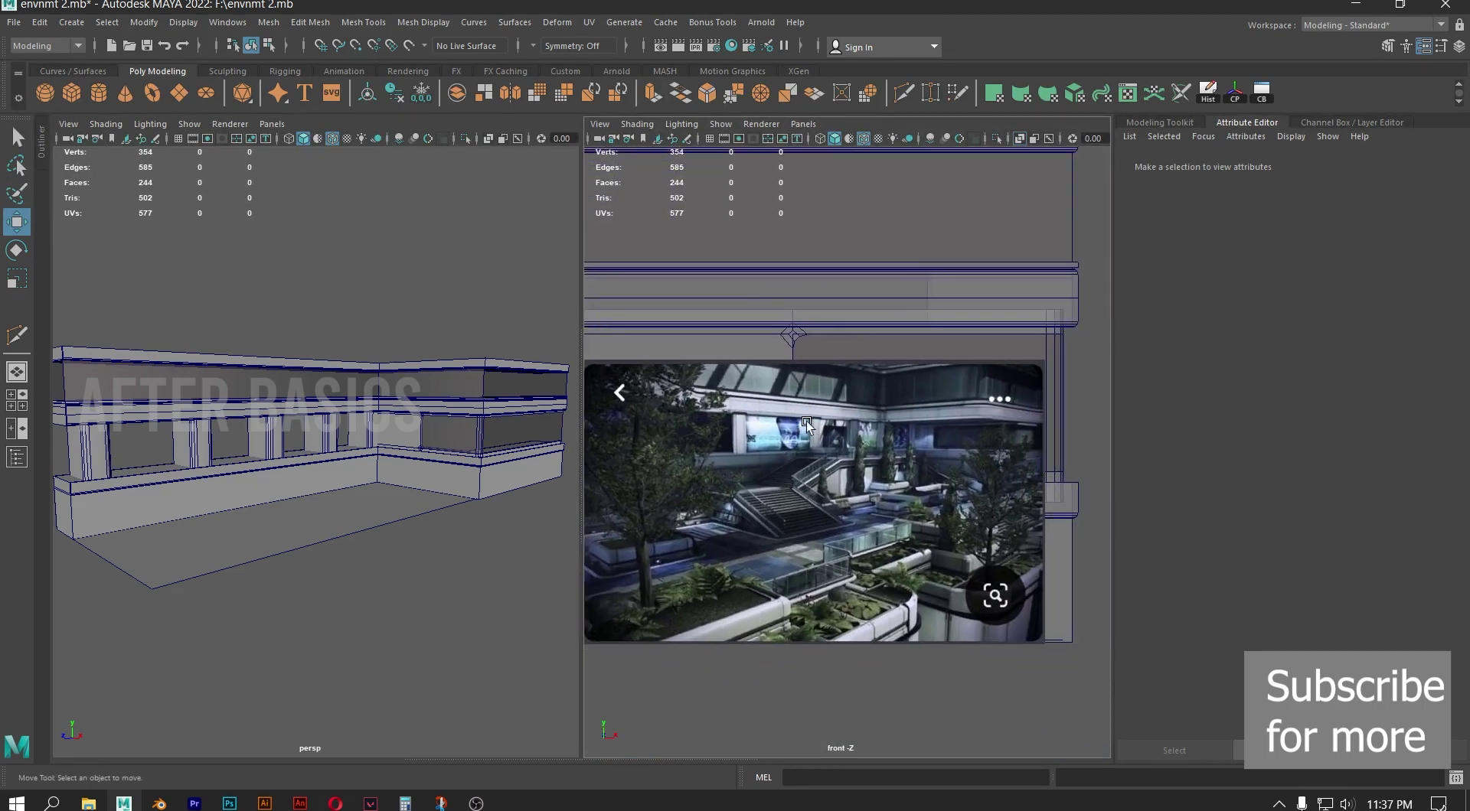
pyautogui.scroll(1, 806, 421)
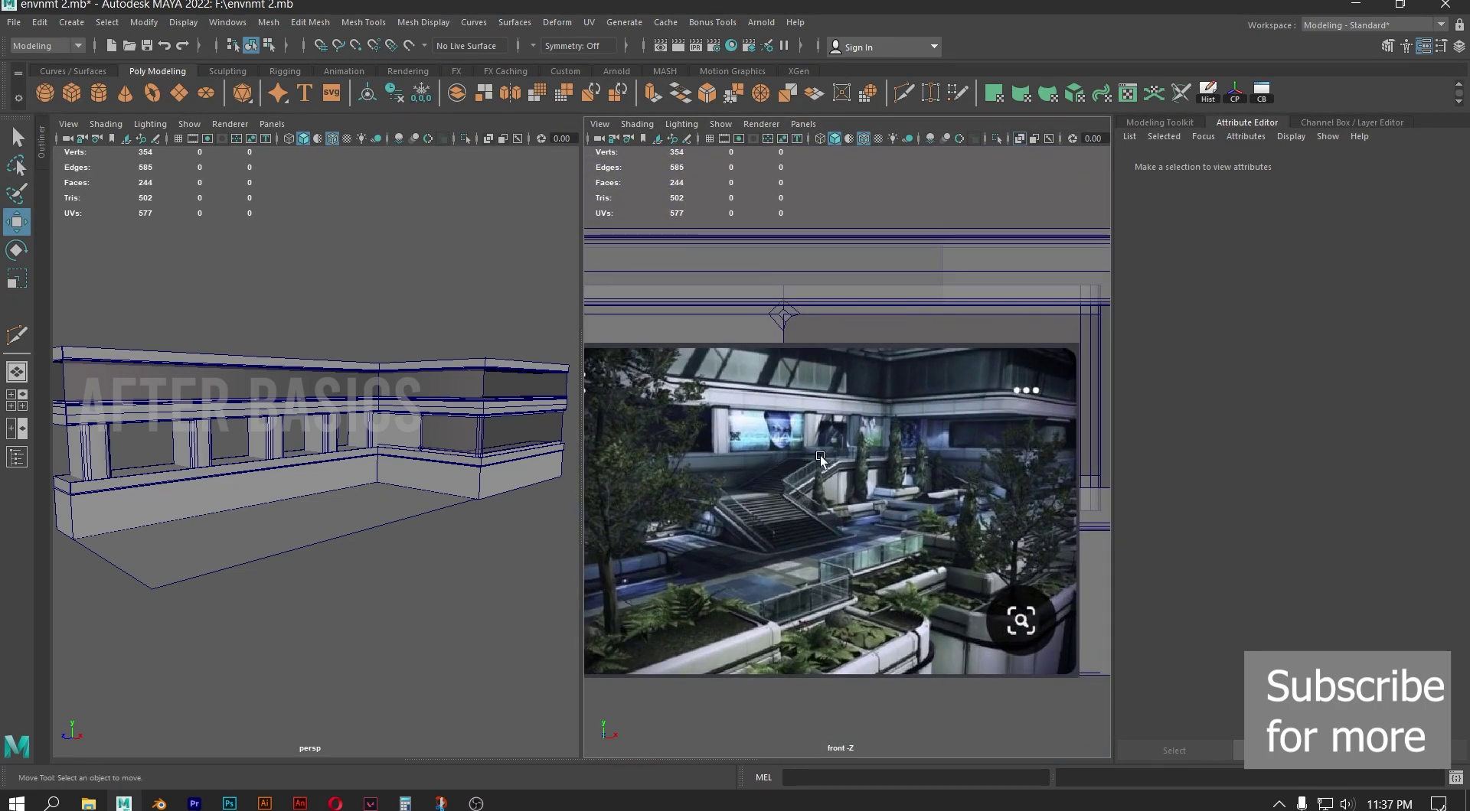
pyautogui.keyDown('alt'); pyautogui.moveTo(820, 456); pyautogui.dragTo(1003, 640, button='right'); pyautogui.keyUp('alt')
pyautogui.keyDown('alt'); pyautogui.moveTo(913, 517); pyautogui.dragTo(845, 510, button='right'); pyautogui.keyUp('alt')
pyautogui.scroll(1, 848, 509)
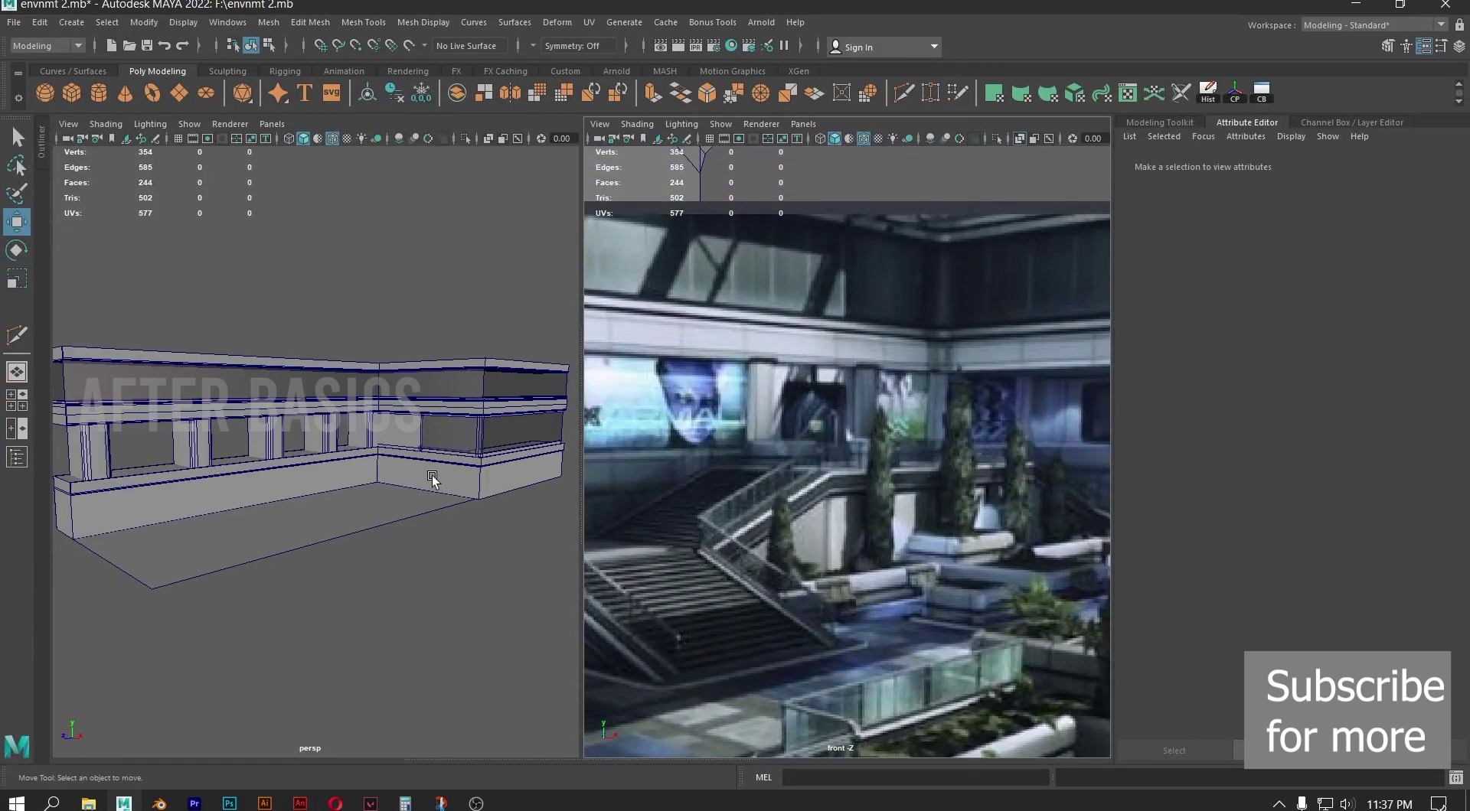
pyautogui.scroll(5, 353, 458)
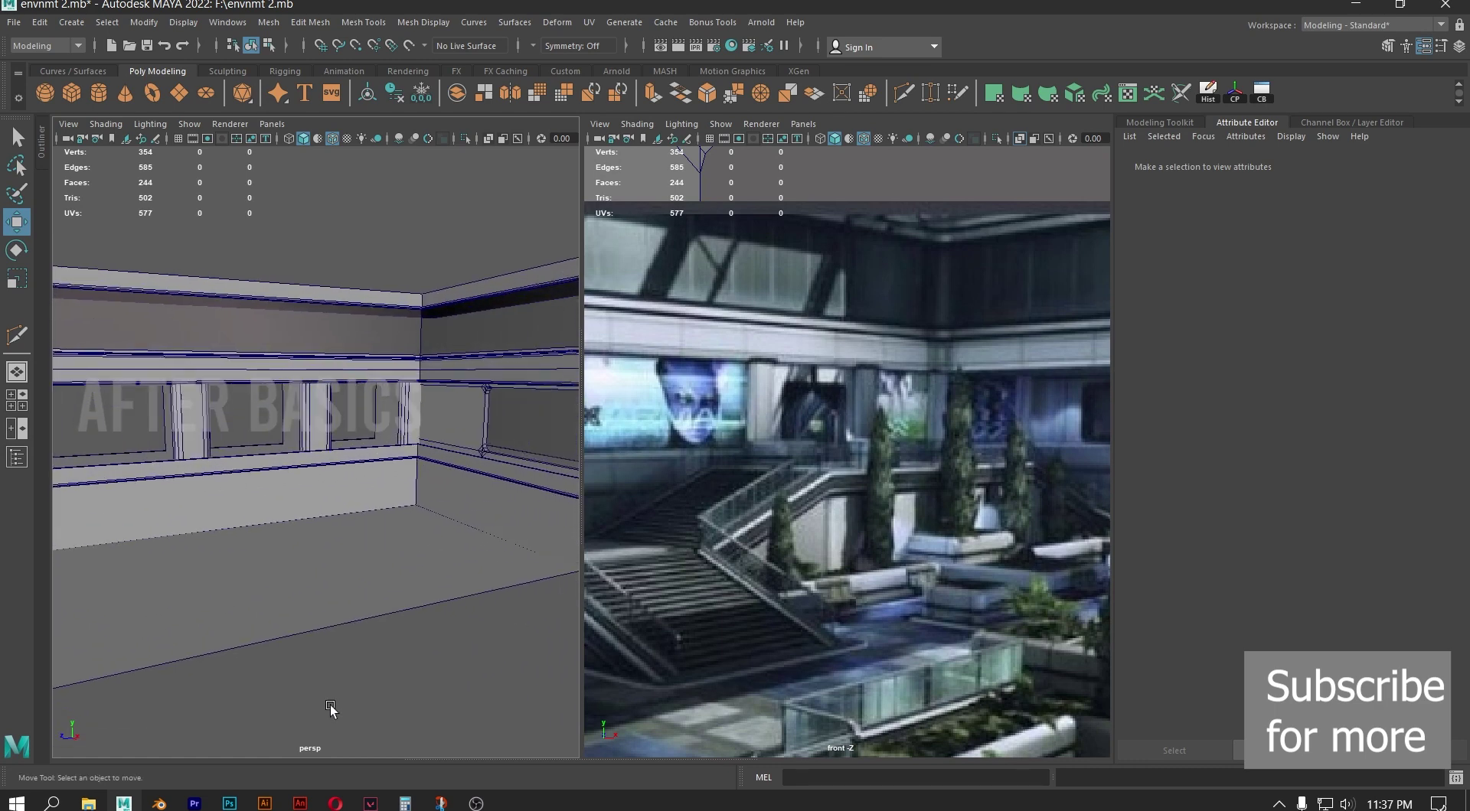
# Examine the building's inner corner and long pillared wall in the perspective and side views
pyautogui.click(377, 594)
pyautogui.press('space')
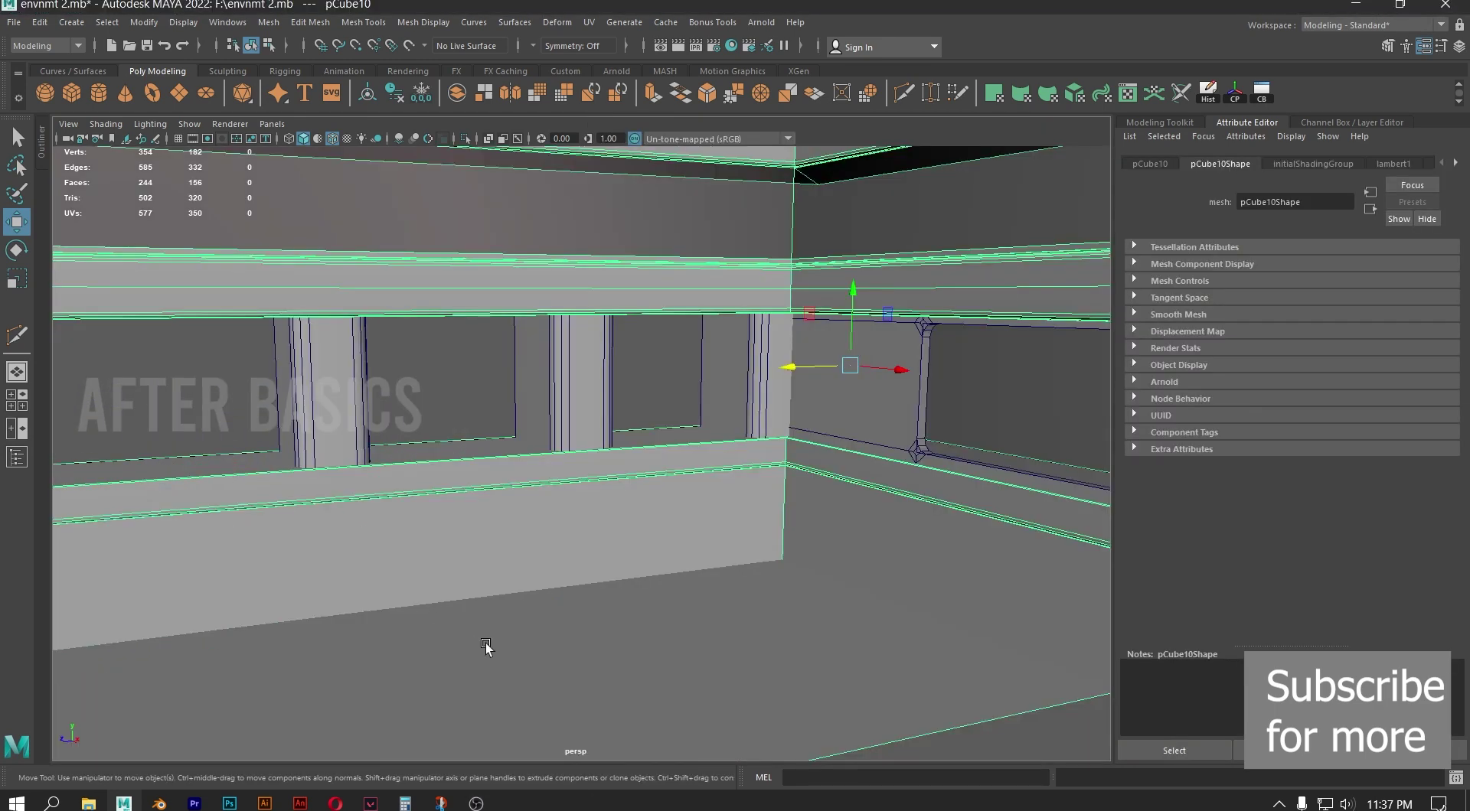
pyautogui.scroll(-6, 486, 645)
pyautogui.click(577, 596)
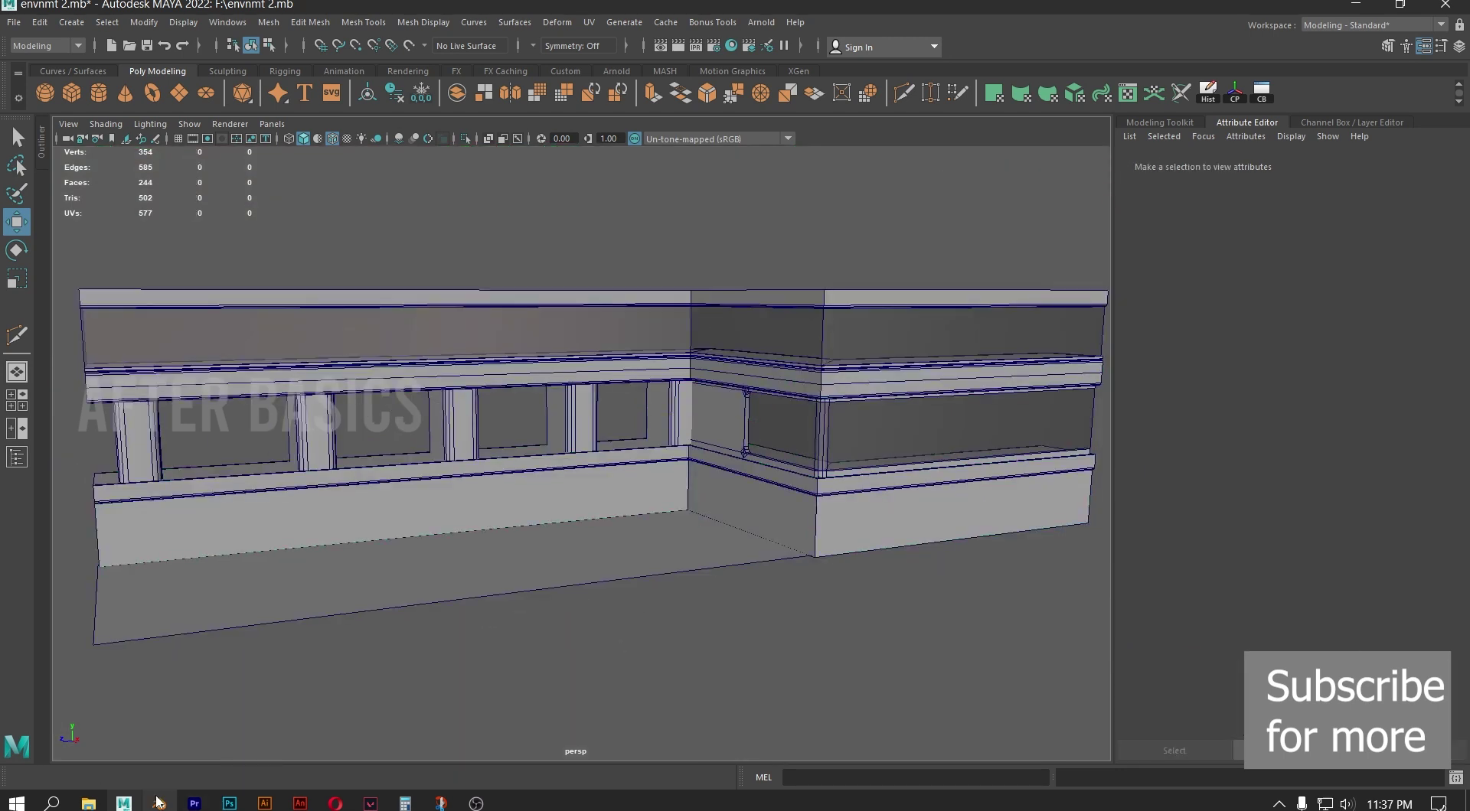
pyautogui.moveTo(337, 805)
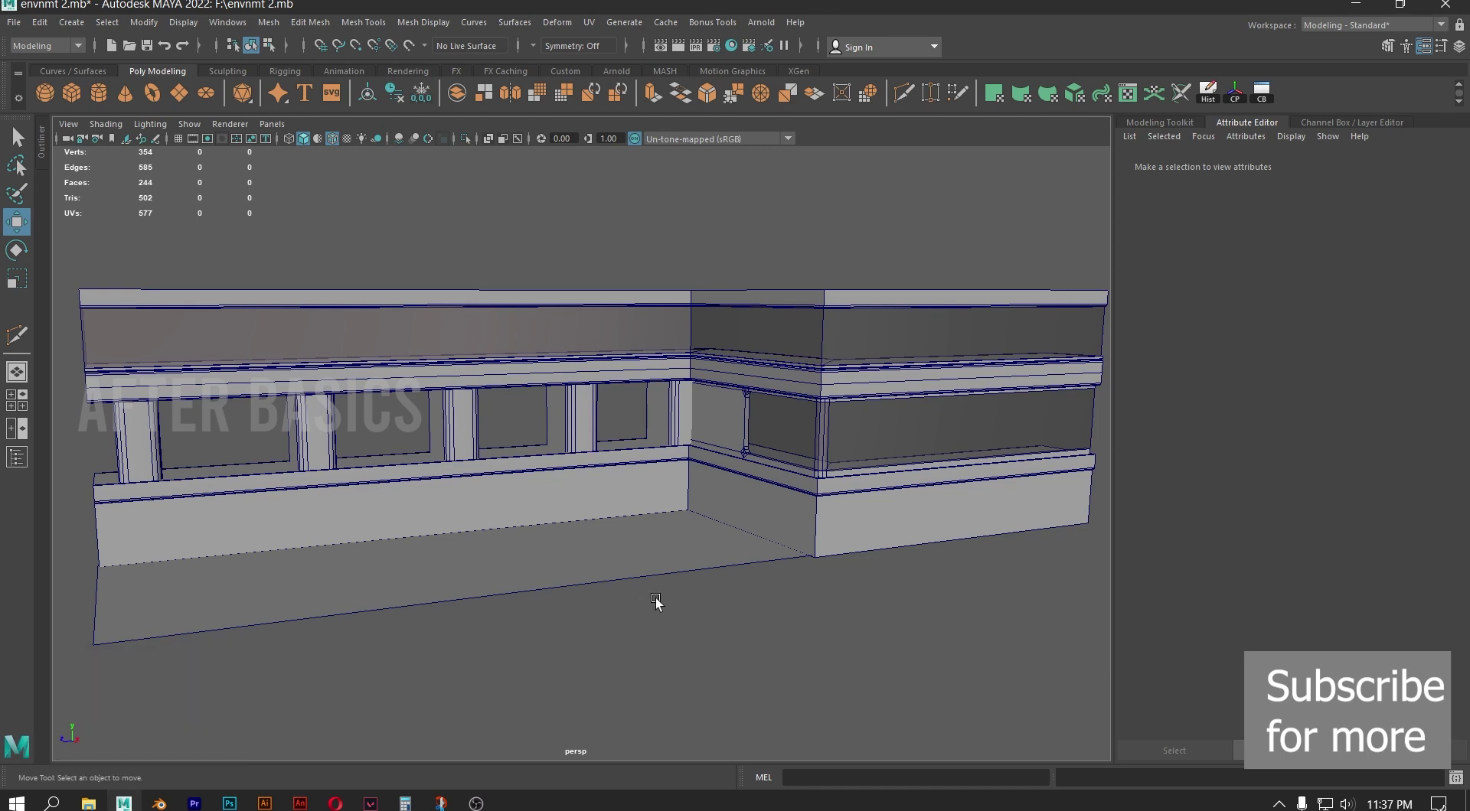
pyautogui.scroll(5, 656, 602)
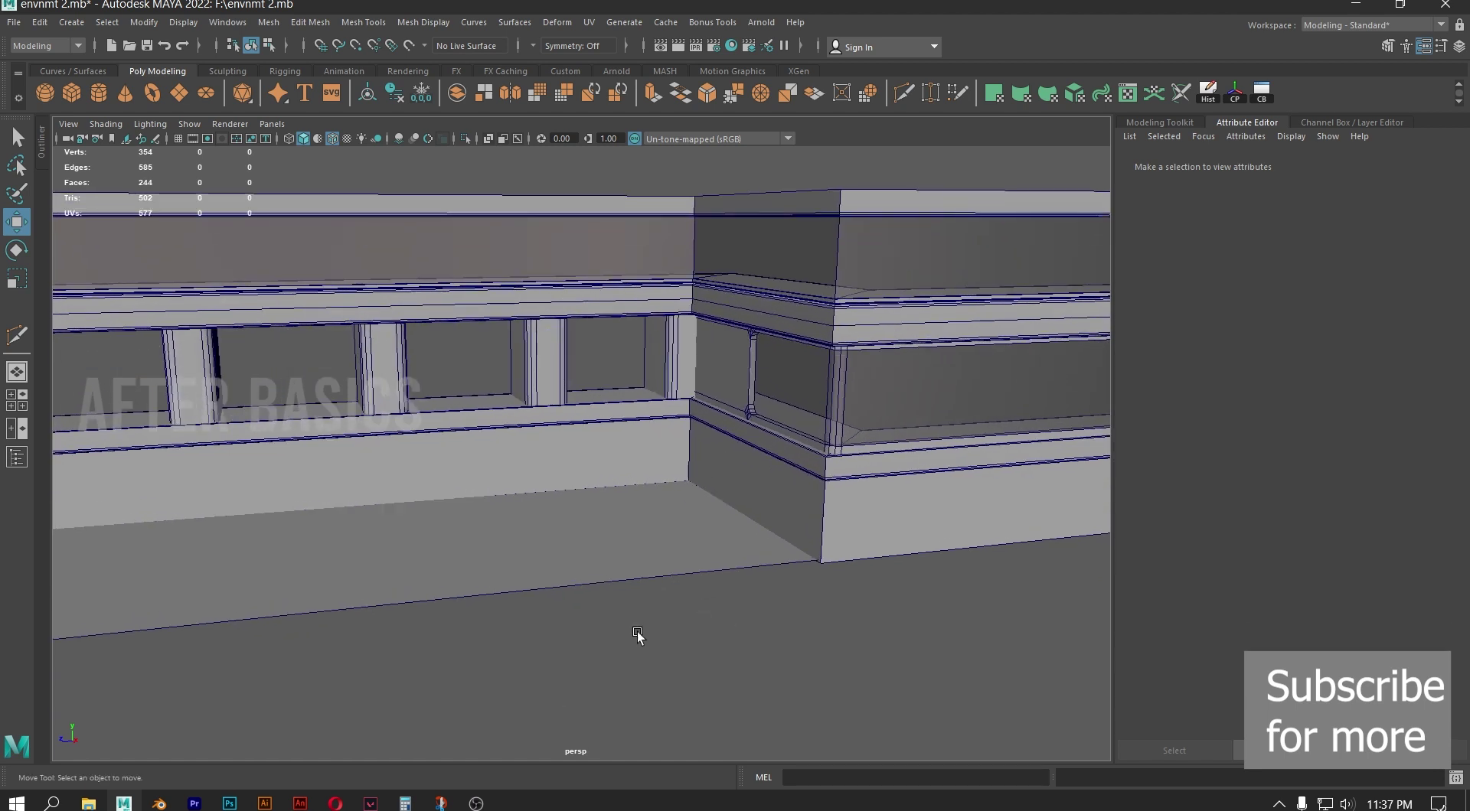
pyautogui.click(315, 559)
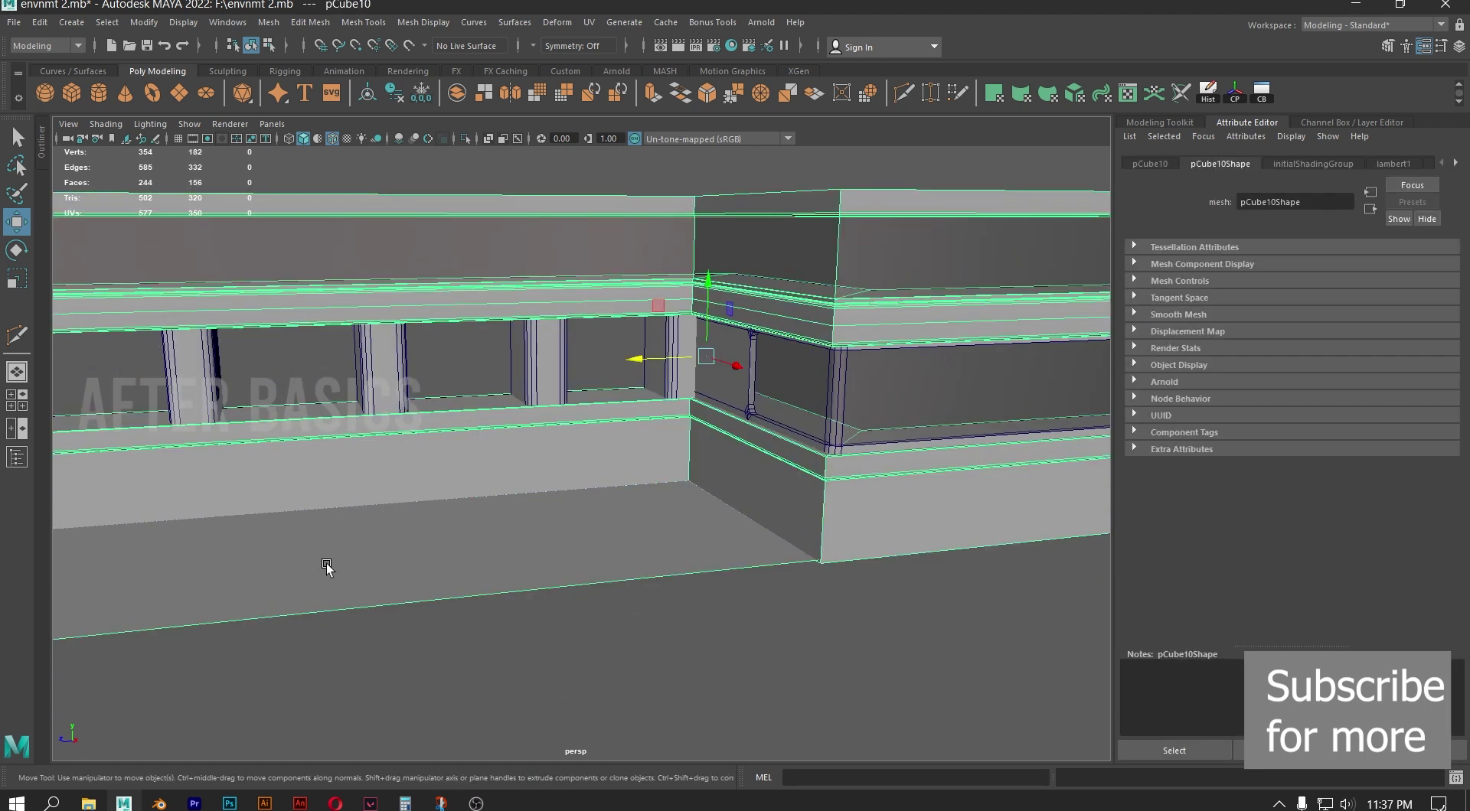
pyautogui.press('space')
pyautogui.moveTo(474, 632); pyautogui.dragTo(571, 633)
pyautogui.keyDown('alt'); pyautogui.moveTo(502, 524); pyautogui.dragTo(358, 509, button='middle'); pyautogui.keyUp('alt')
pyautogui.scroll(-3, 701, 586)
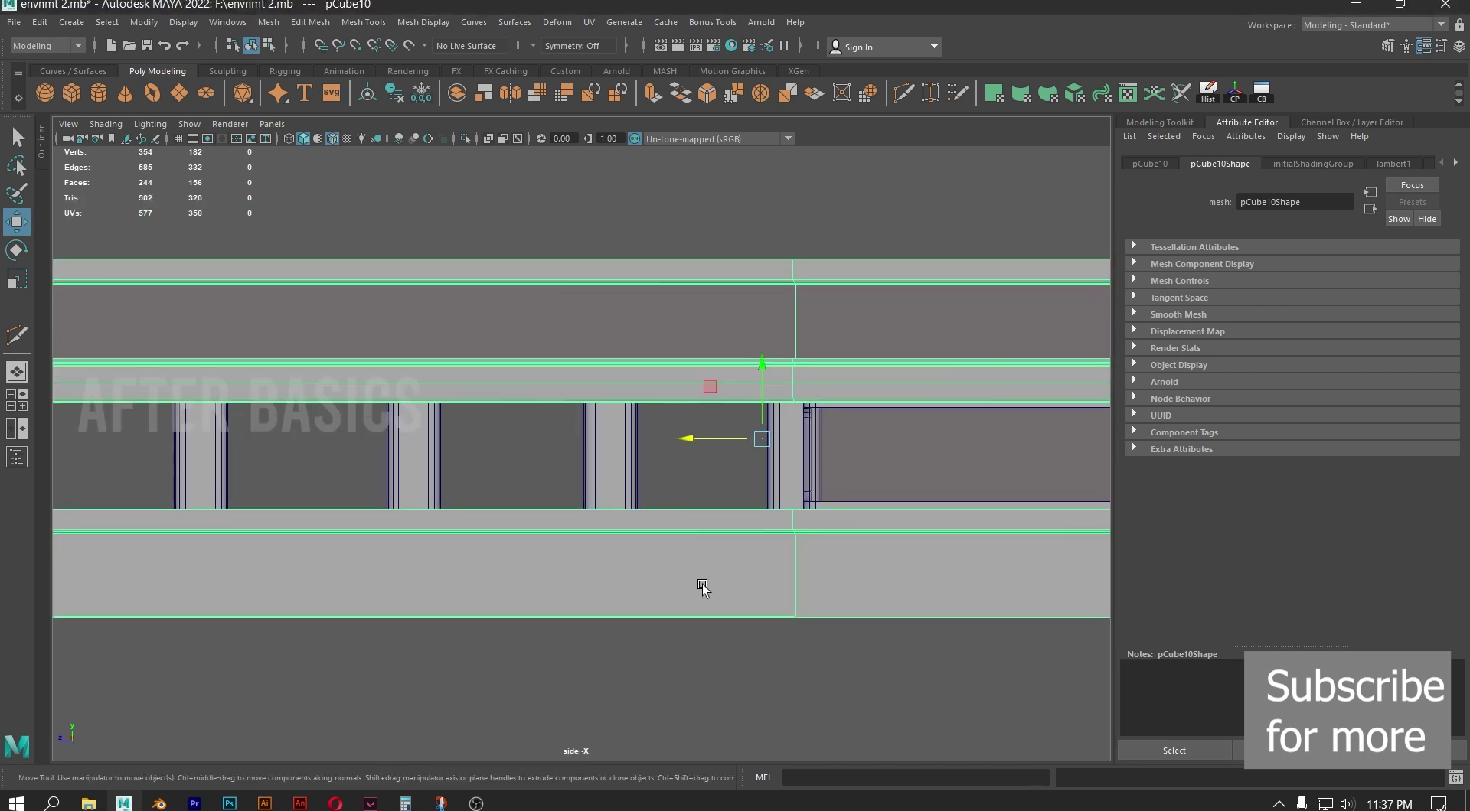
pyautogui.keyDown('alt'); pyautogui.moveTo(811, 628); pyautogui.dragTo(744, 579, button='middle'); pyautogui.keyUp('alt')
pyautogui.scroll(1, 743, 579)
pyautogui.keyDown('alt'); pyautogui.moveTo(564, 552); pyautogui.dragTo(674, 578, button='middle'); pyautogui.keyUp('alt')
pyautogui.scroll(1, 647, 557)
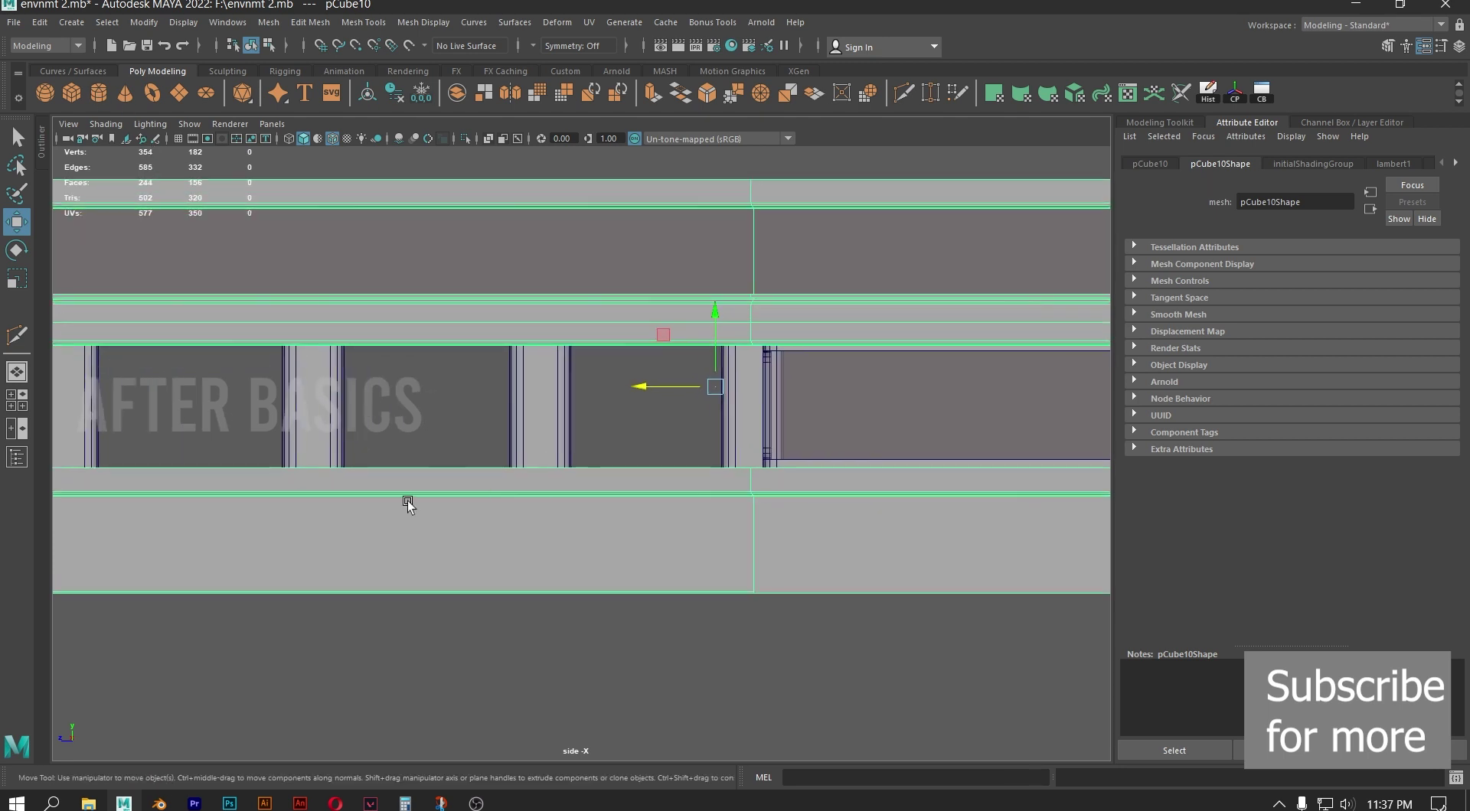
pyautogui.scroll(-3, 587, 598)
pyautogui.keyDown('alt'); pyautogui.moveTo(246, 420); pyautogui.dragTo(511, 430, button='middle'); pyautogui.keyUp('alt')
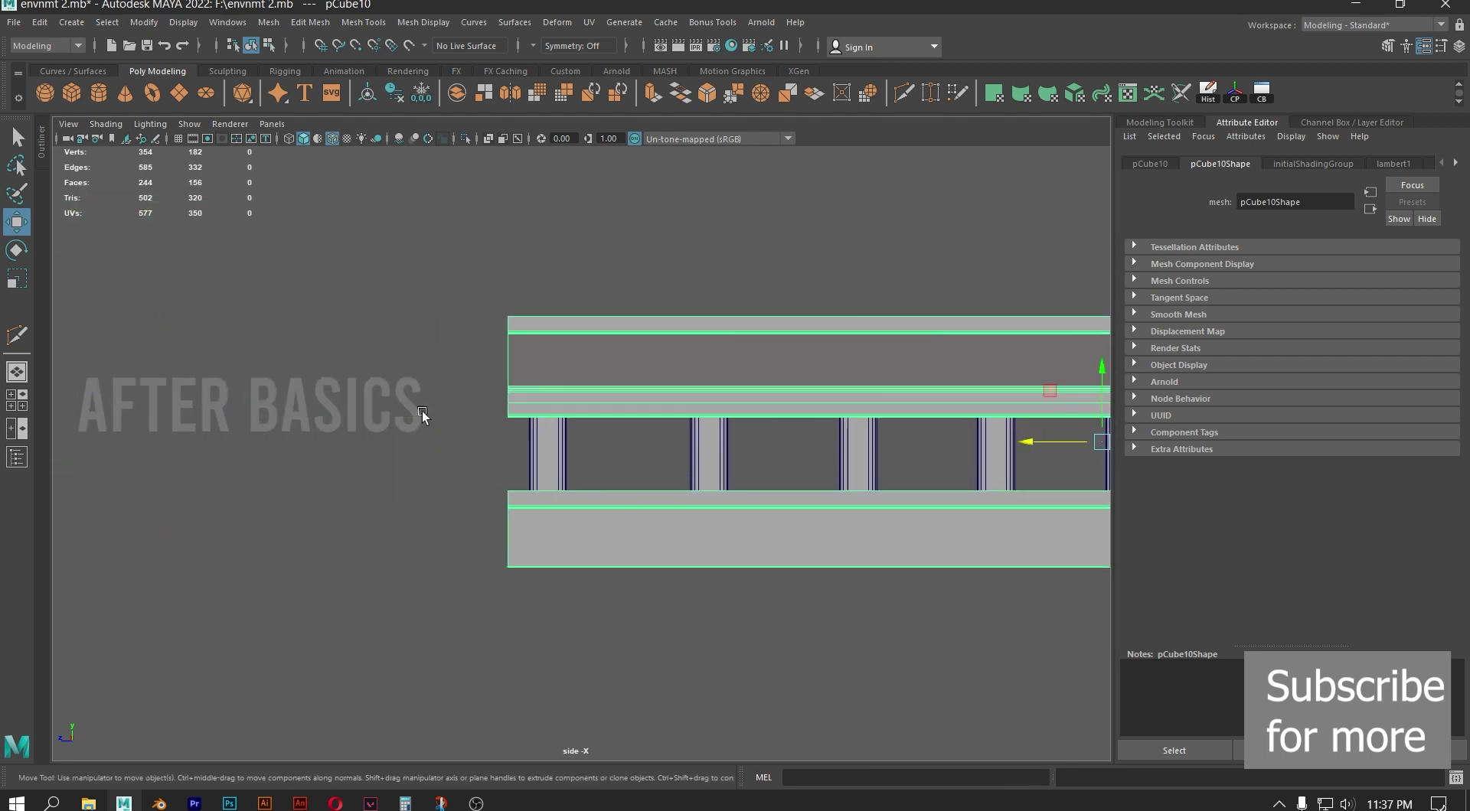
# Try to select the reference image directly in the enlarged front view
pyautogui.press('space')
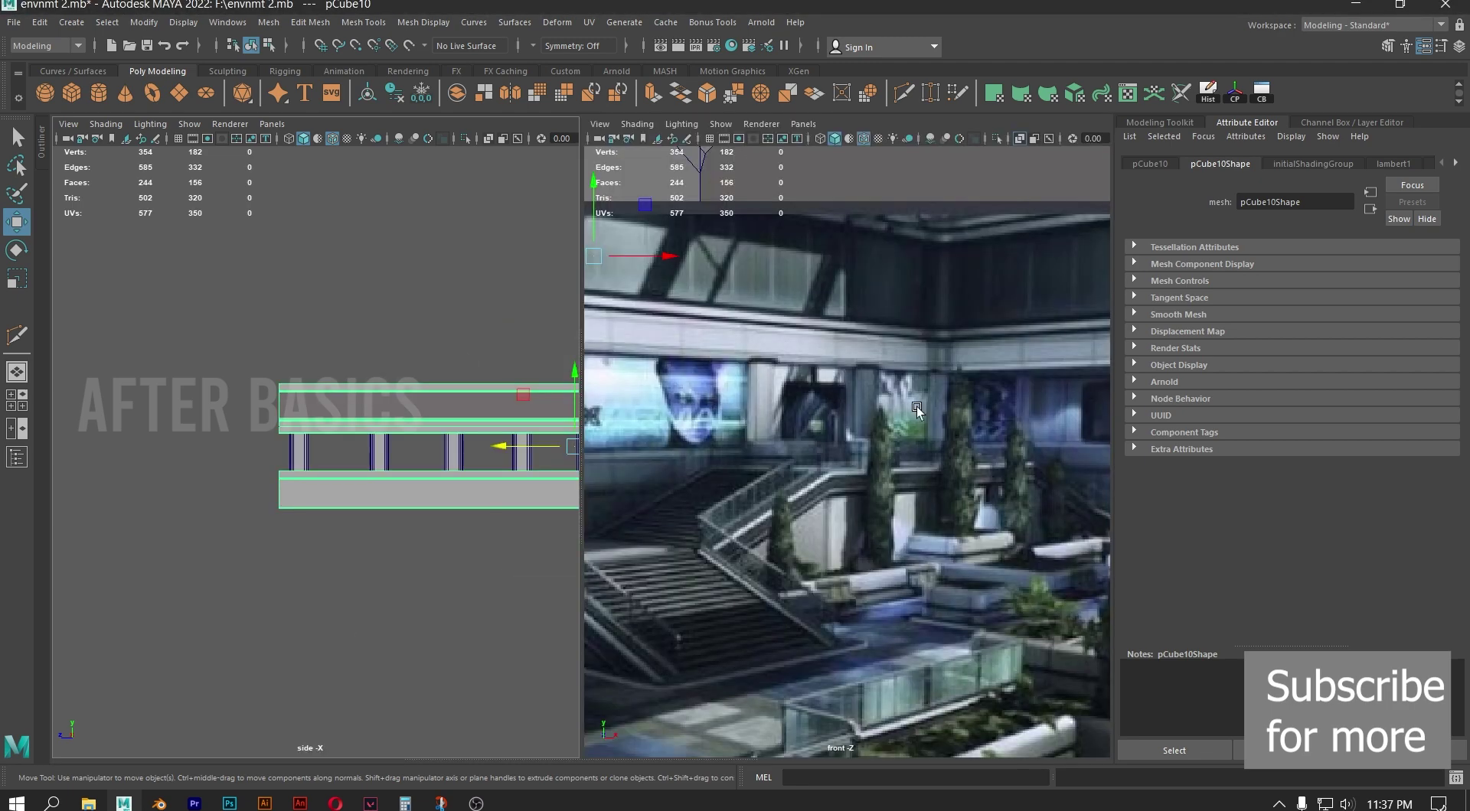
pyautogui.press('space')
pyautogui.scroll(-6, 701, 394)
pyautogui.scroll(-1, 475, 527)
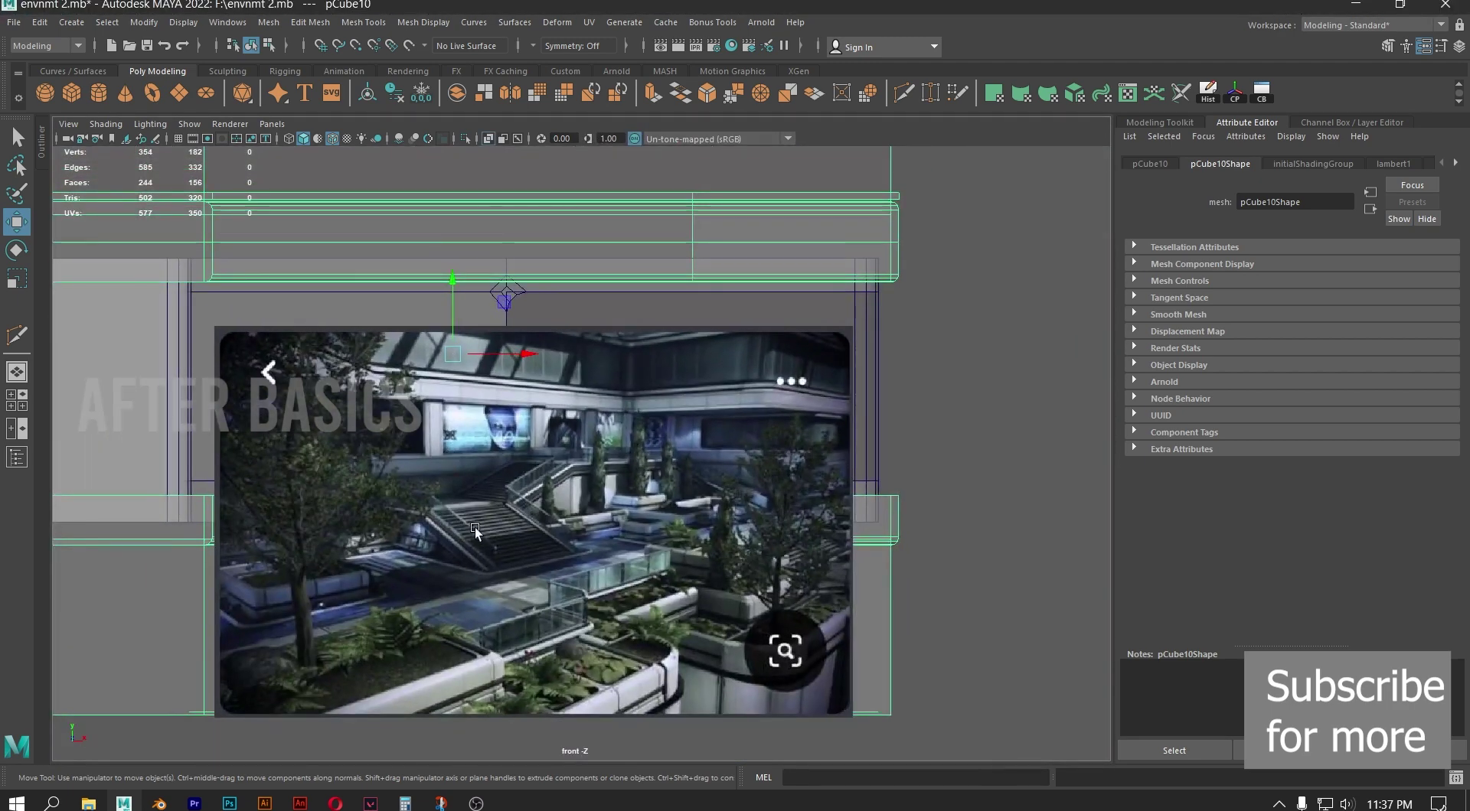
pyautogui.keyDown('shift'); pyautogui.click(796, 359); pyautogui.keyUp('shift')
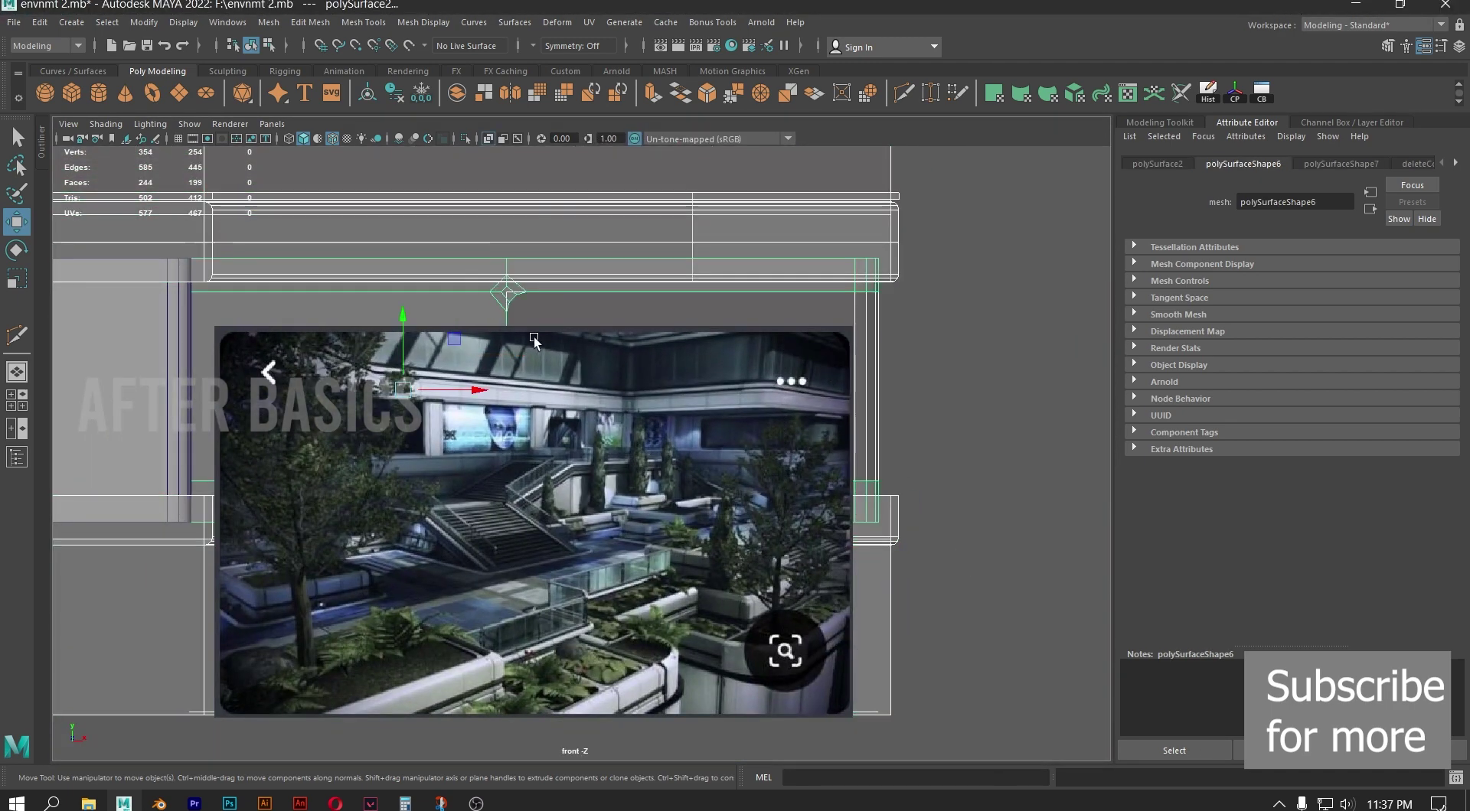
pyautogui.moveTo(117, 266); pyautogui.dragTo(948, 773)
pyautogui.scroll(-3, 854, 536)
pyautogui.click(848, 435)
pyautogui.click(666, 393)
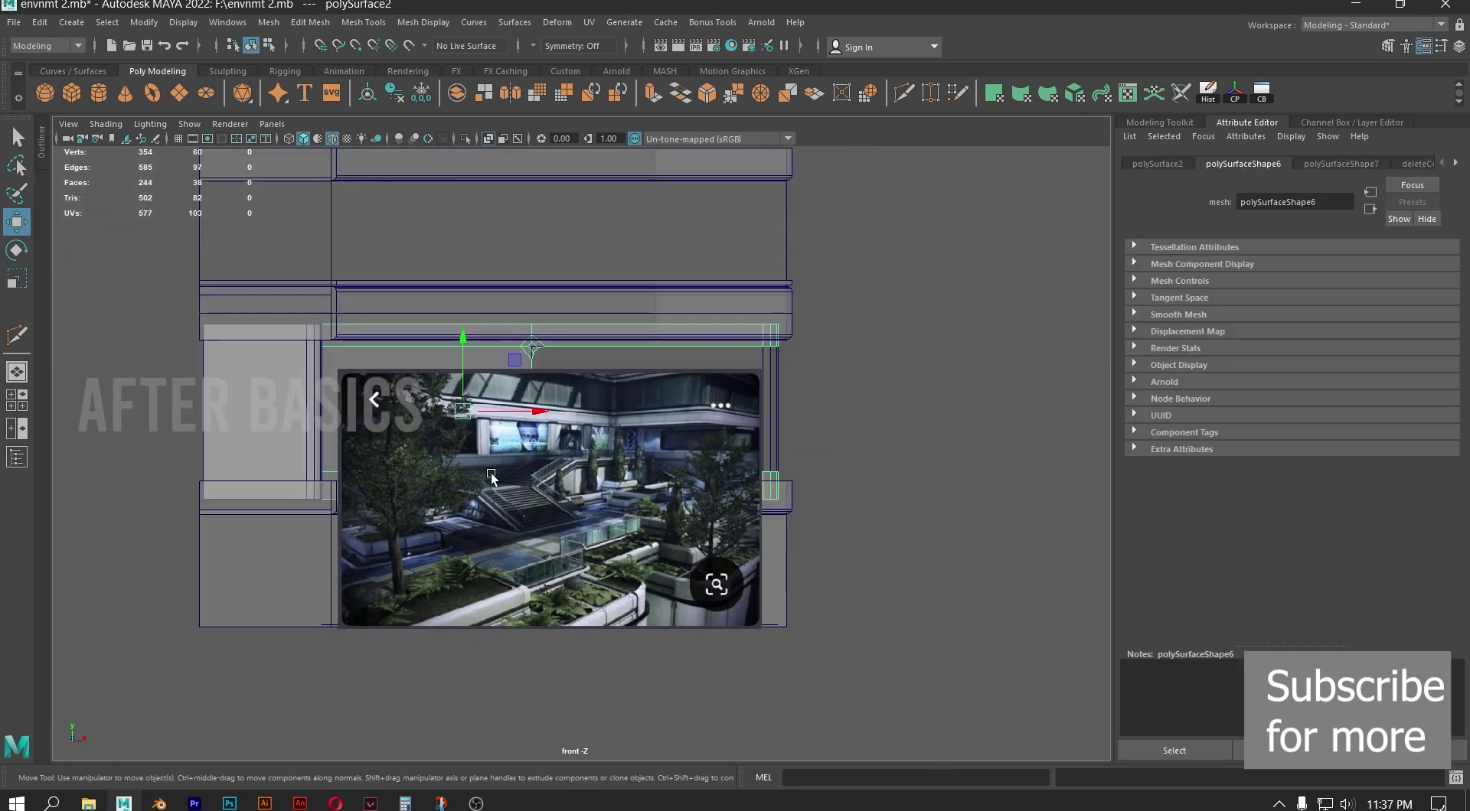
pyautogui.click(366, 624)
# Open the Outliner, duplicate imagePlane1 in the side view, and set the copy's Y rotation to 90
pyautogui.click(16, 457)
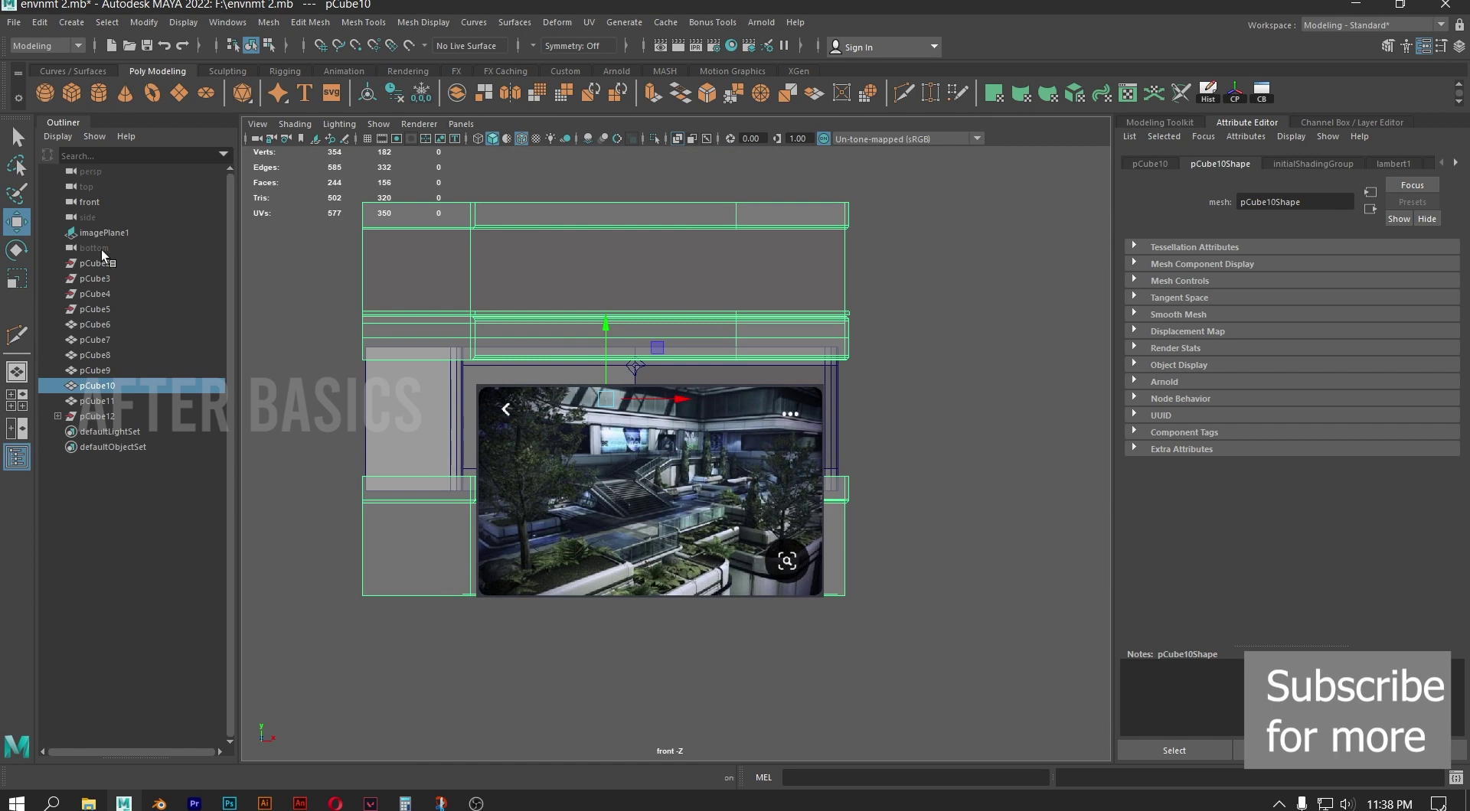
pyautogui.click(104, 233)
pyautogui.press('space')
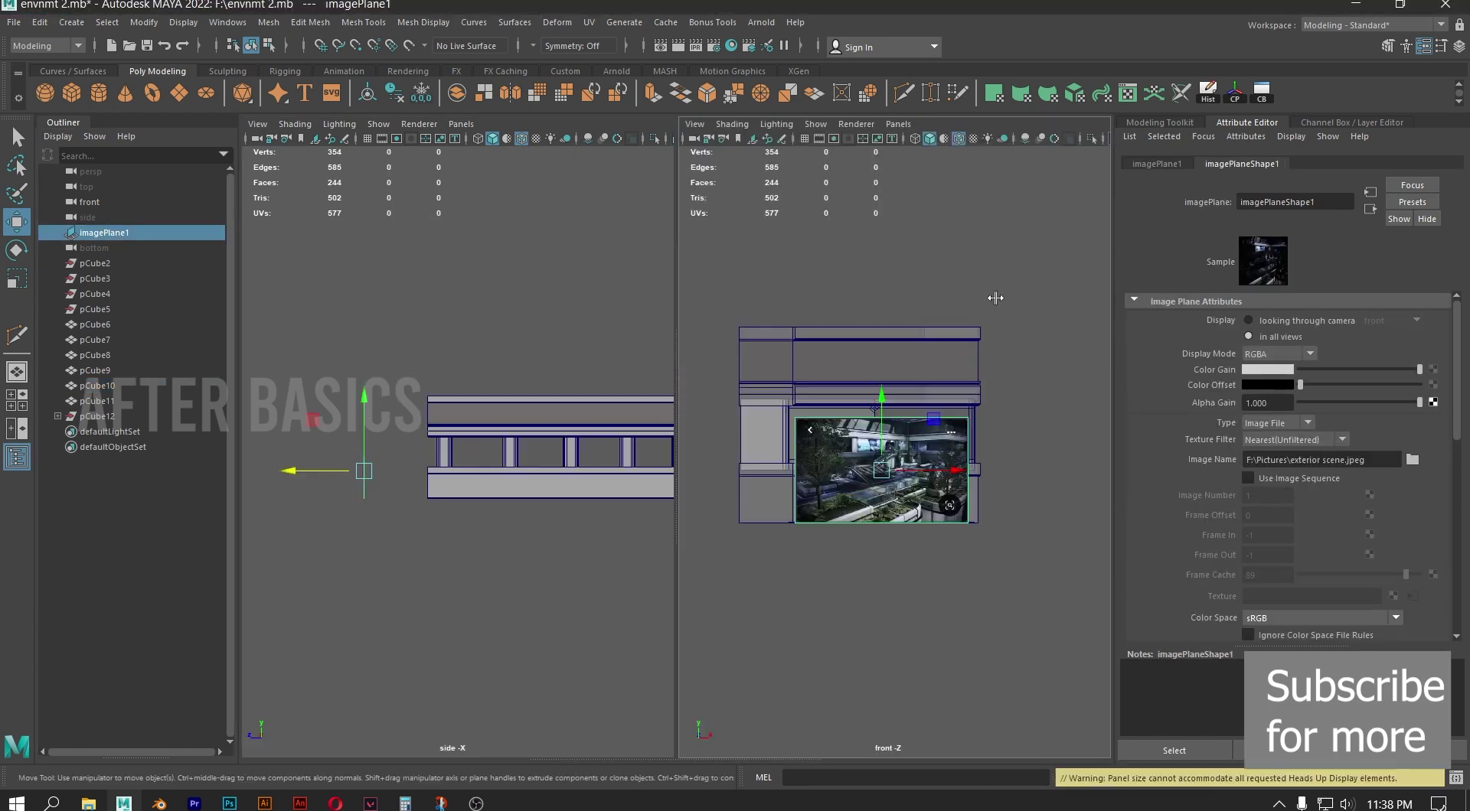
pyautogui.press('space')
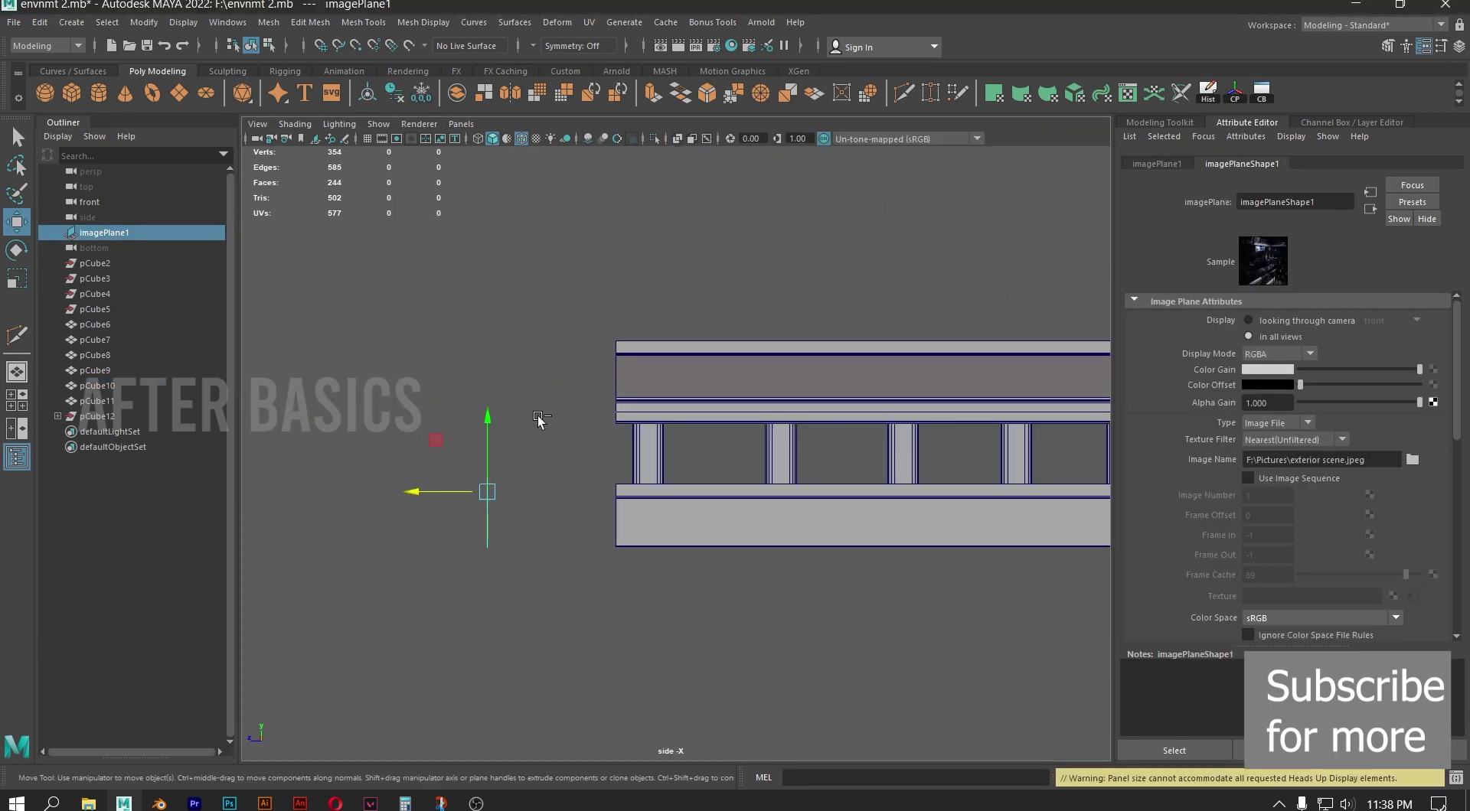
pyautogui.hotkey('ctrl', 'd')
pyautogui.press('e')
pyautogui.moveTo(506, 491); pyautogui.dragTo(585, 493)
pyautogui.scroll(2, 548, 498)
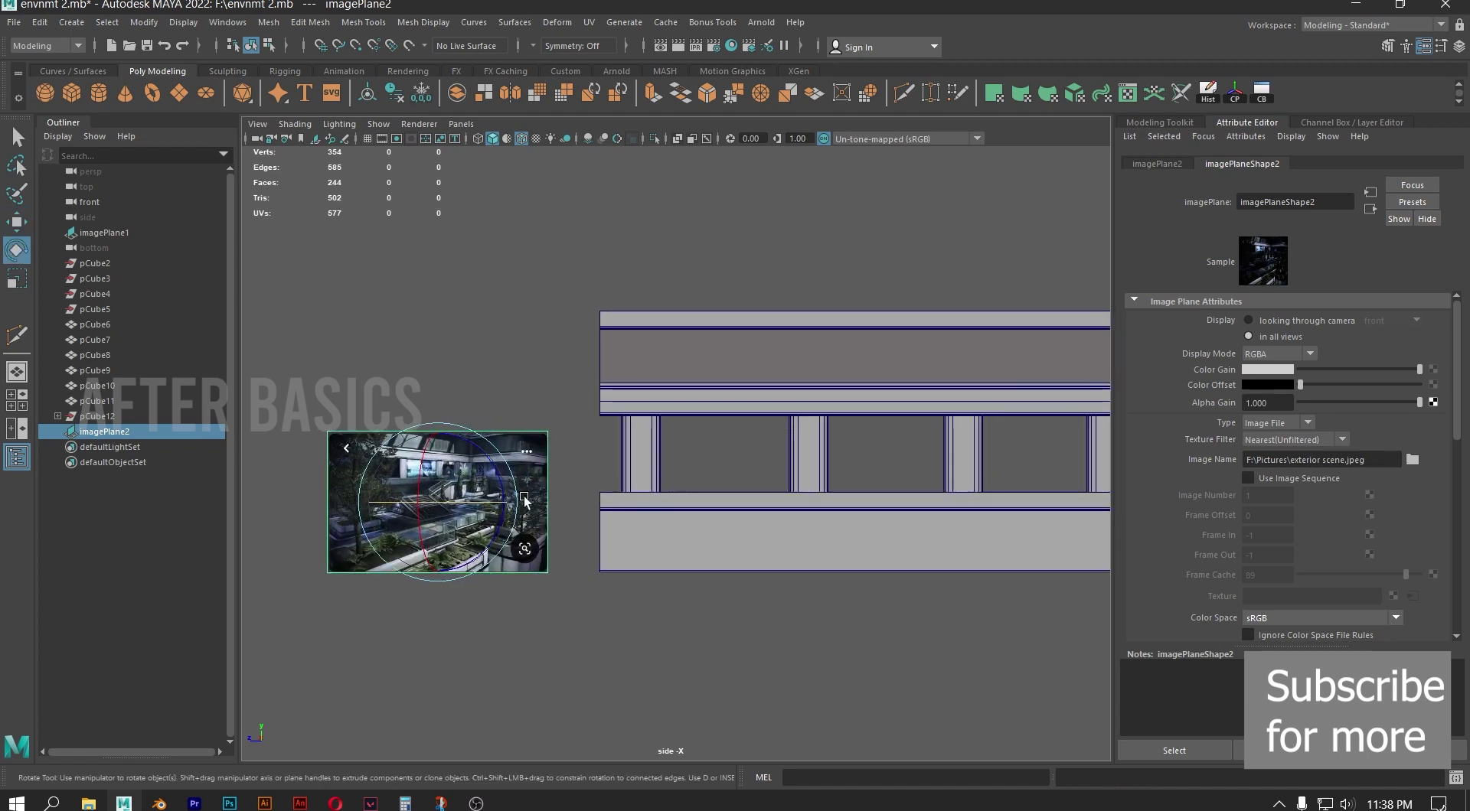
pyautogui.click(1157, 163)
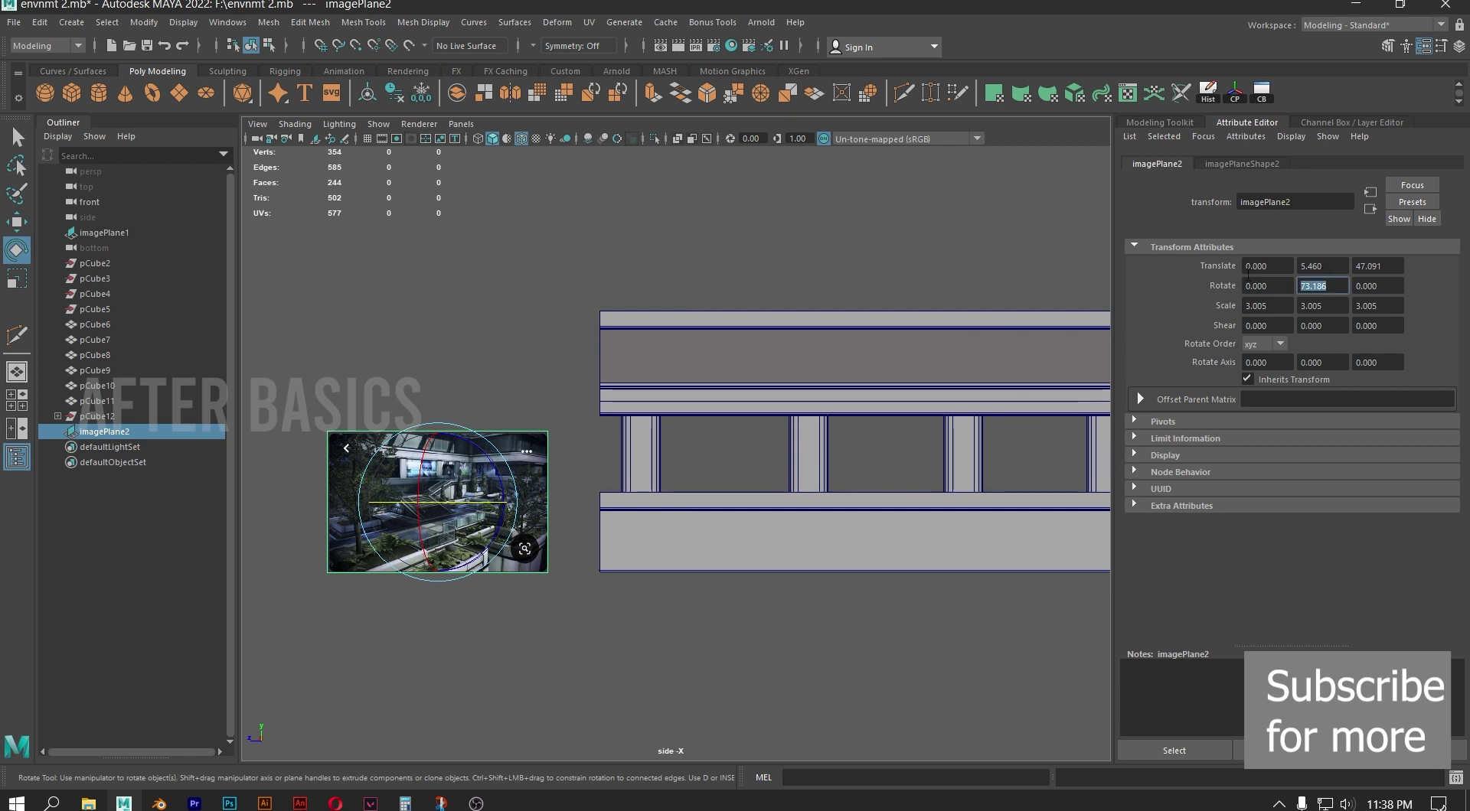
pyautogui.write('90')
pyautogui.press('Return')
# Move the copied reference image to the lower part of the pillared wall and scale it uniformly to about 4.898
pyautogui.press('w')
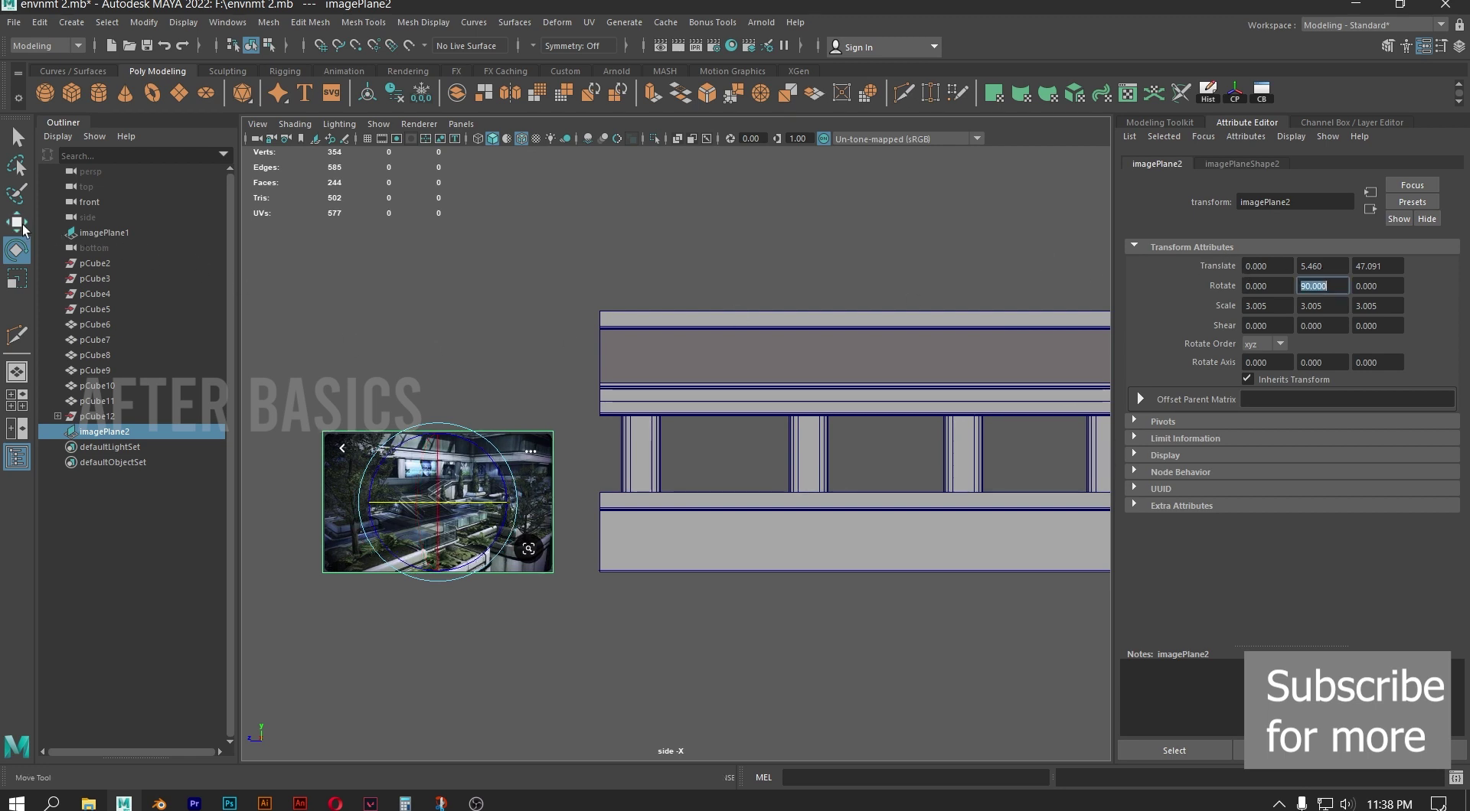
pyautogui.moveTo(420, 502); pyautogui.dragTo(868, 610)
pyautogui.scroll(4, 748, 489)
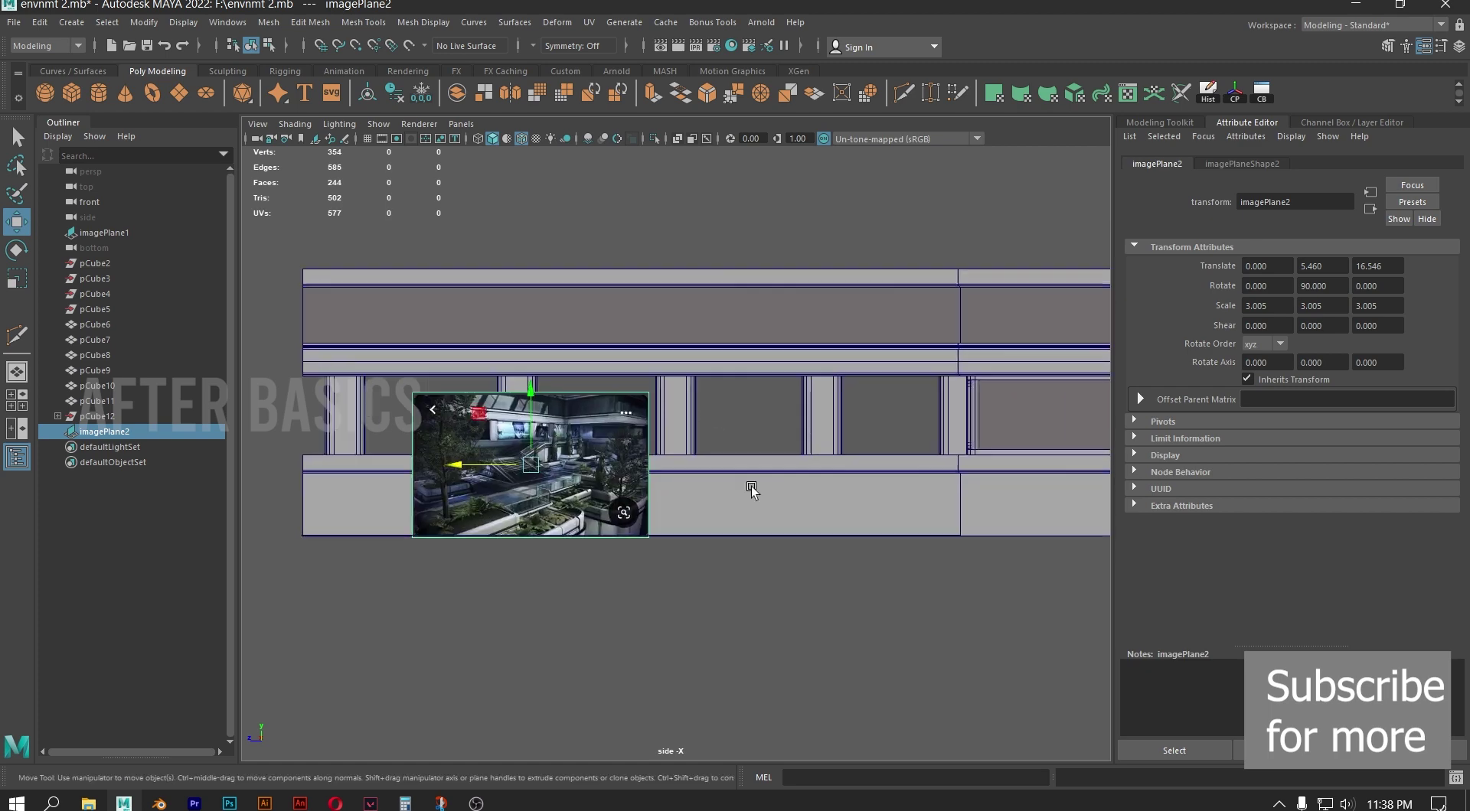
pyautogui.moveTo(427, 459); pyautogui.dragTo(472, 603)
pyautogui.press('r')
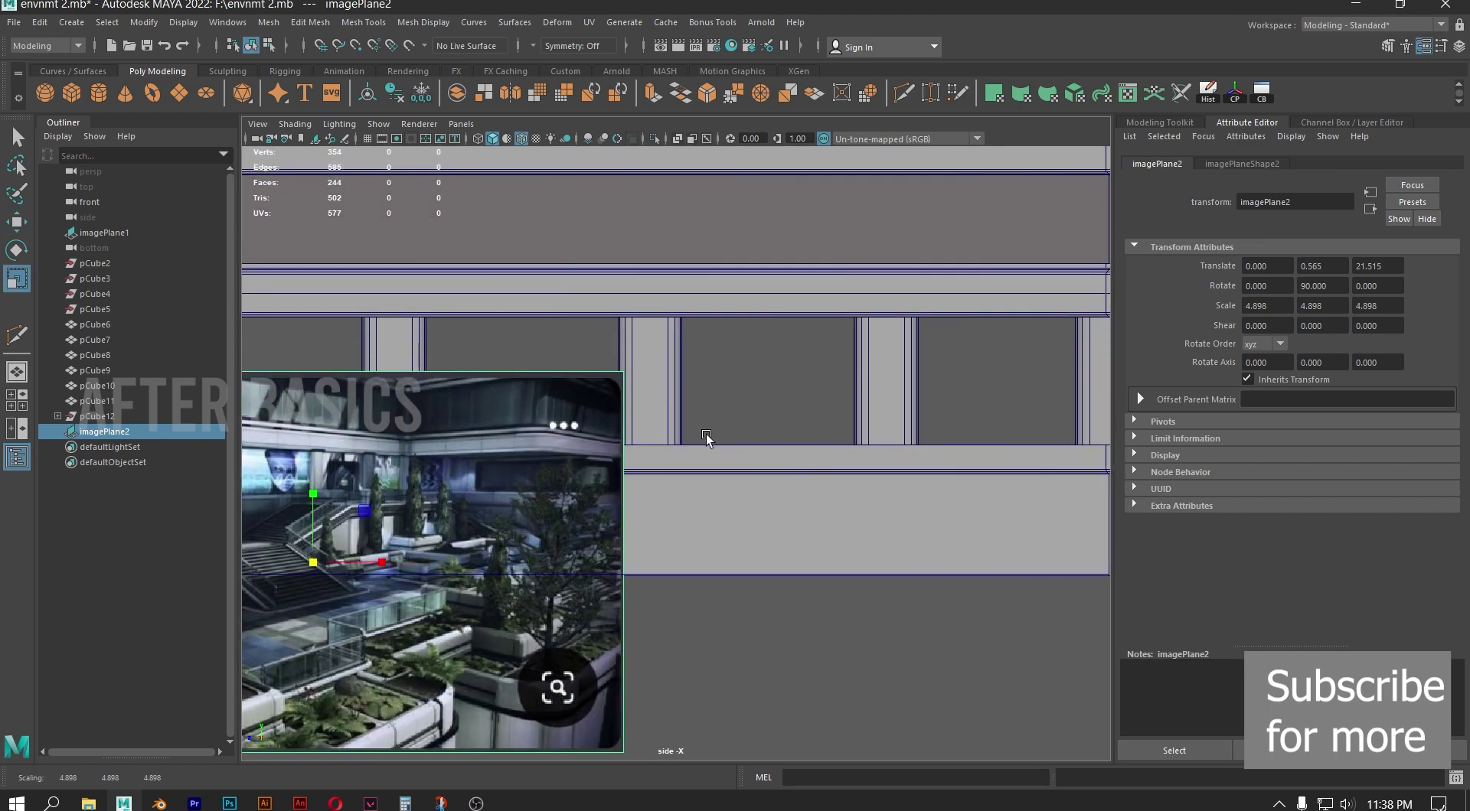
pyautogui.scroll(10, 711, 442)
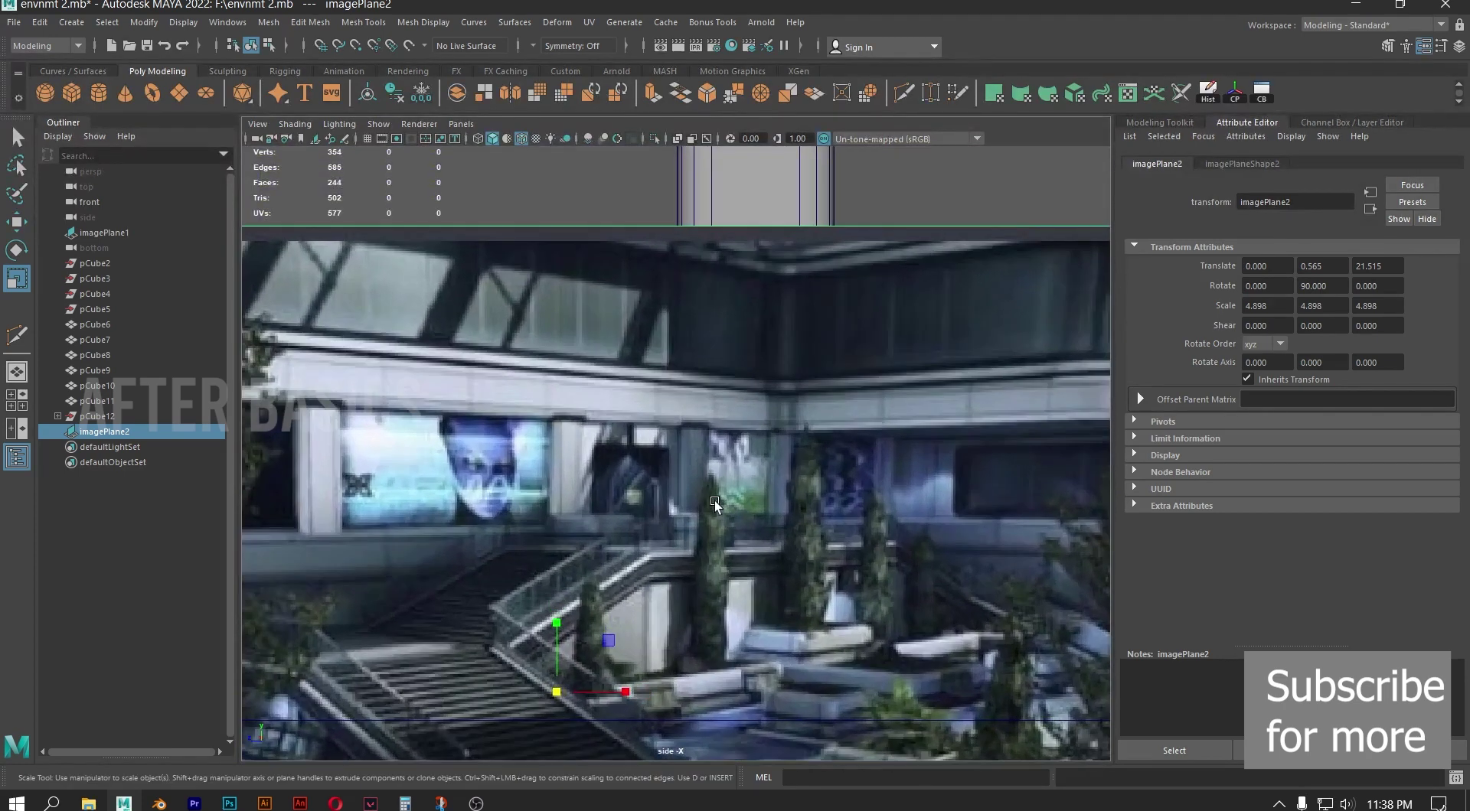
pyautogui.keyDown('alt'); pyautogui.moveTo(746, 484); pyautogui.dragTo(847, 437, button='middle'); pyautogui.keyUp('alt')
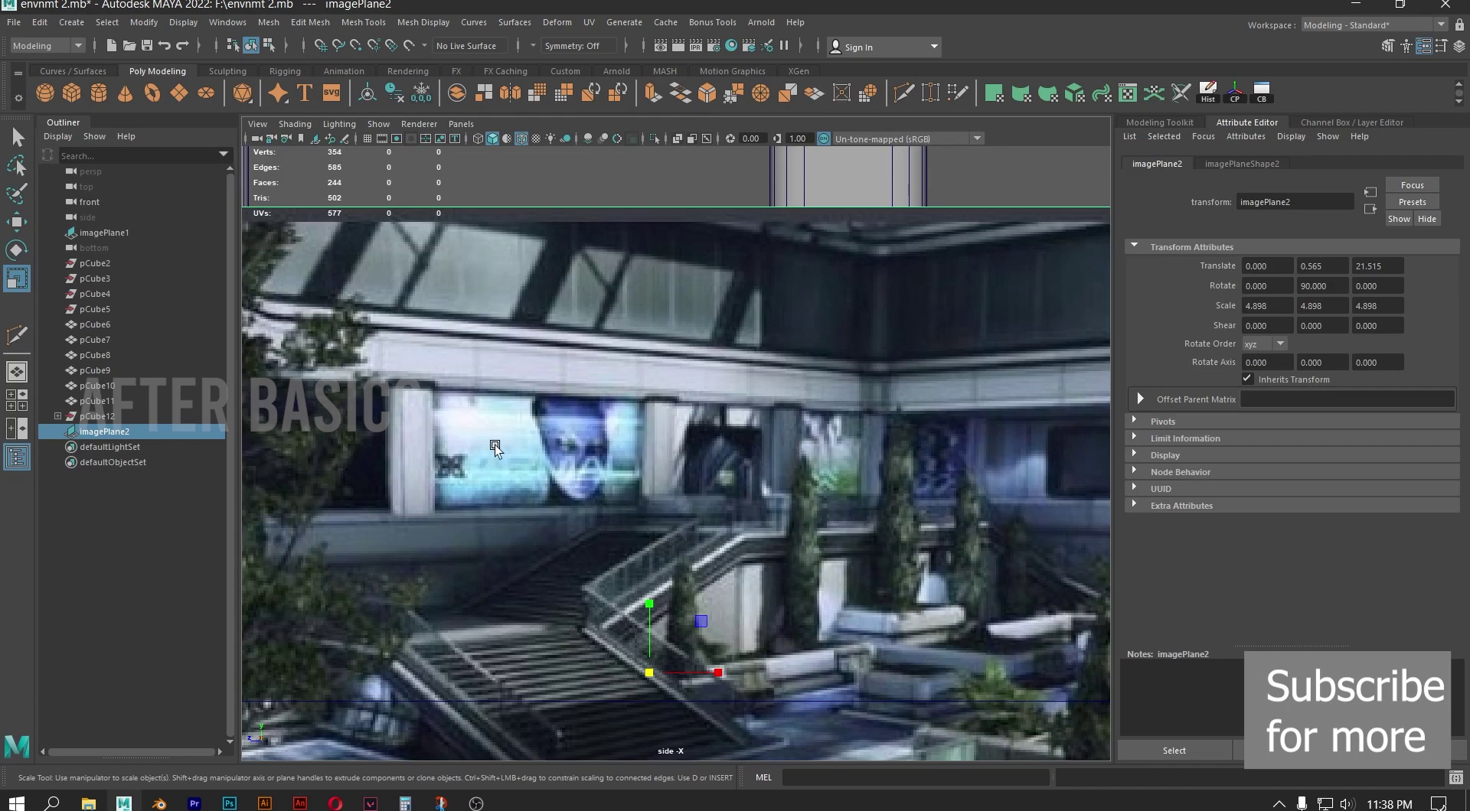
pyautogui.scroll(-9, 494, 444)
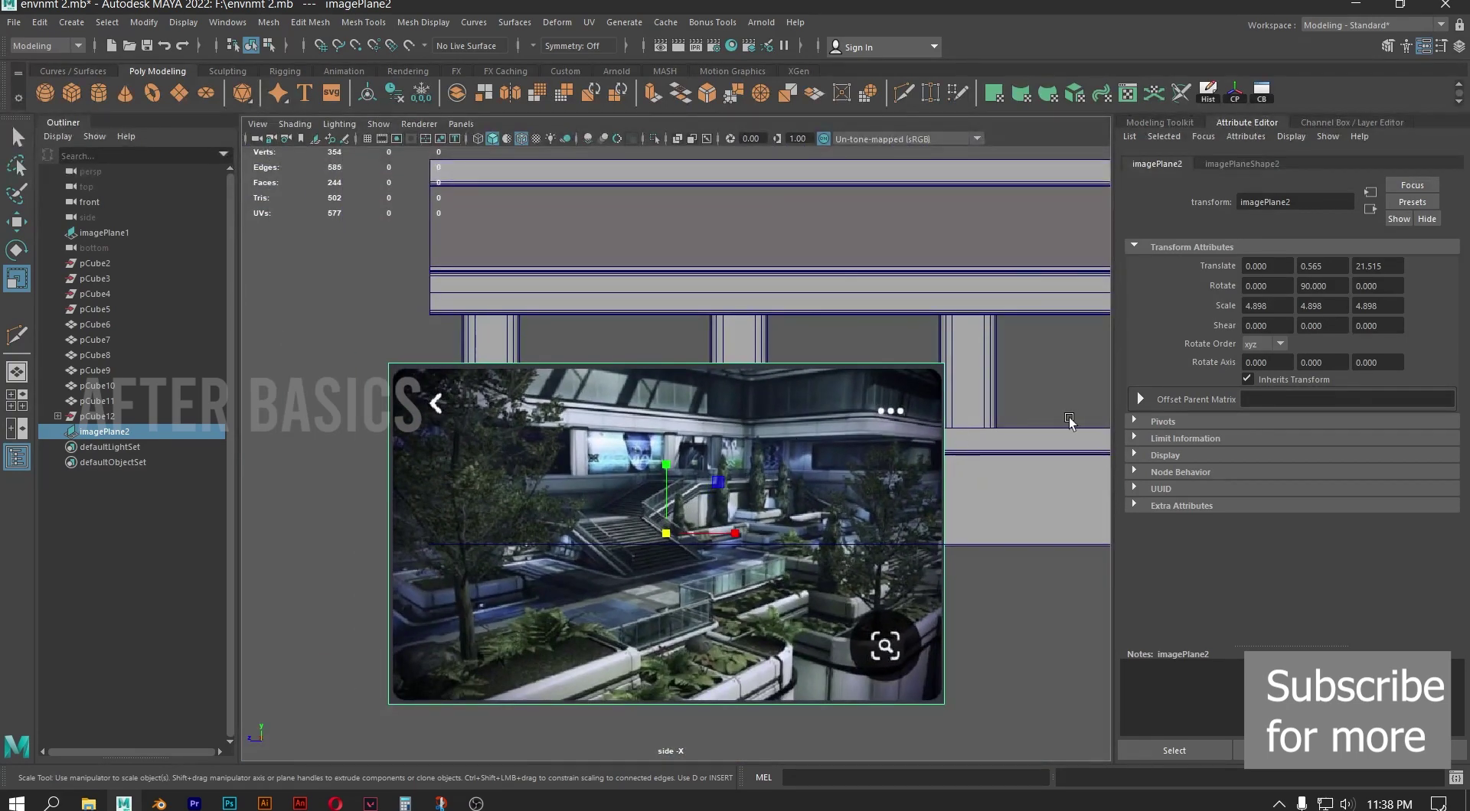
# Create a polygon cube as the base for a new object beside the long wall's corner windows
pyautogui.keyDown('alt'); pyautogui.moveTo(1072, 417); pyautogui.dragTo(362, 414, button='middle'); pyautogui.keyUp('alt')
pyautogui.keyDown('alt'); pyautogui.moveTo(930, 429); pyautogui.dragTo(1044, 471, button='middle'); pyautogui.keyUp('alt')
pyautogui.scroll(3, 797, 410)
pyautogui.keyDown('alt'); pyautogui.moveTo(626, 360); pyautogui.dragTo(649, 427, button='middle'); pyautogui.keyUp('alt')
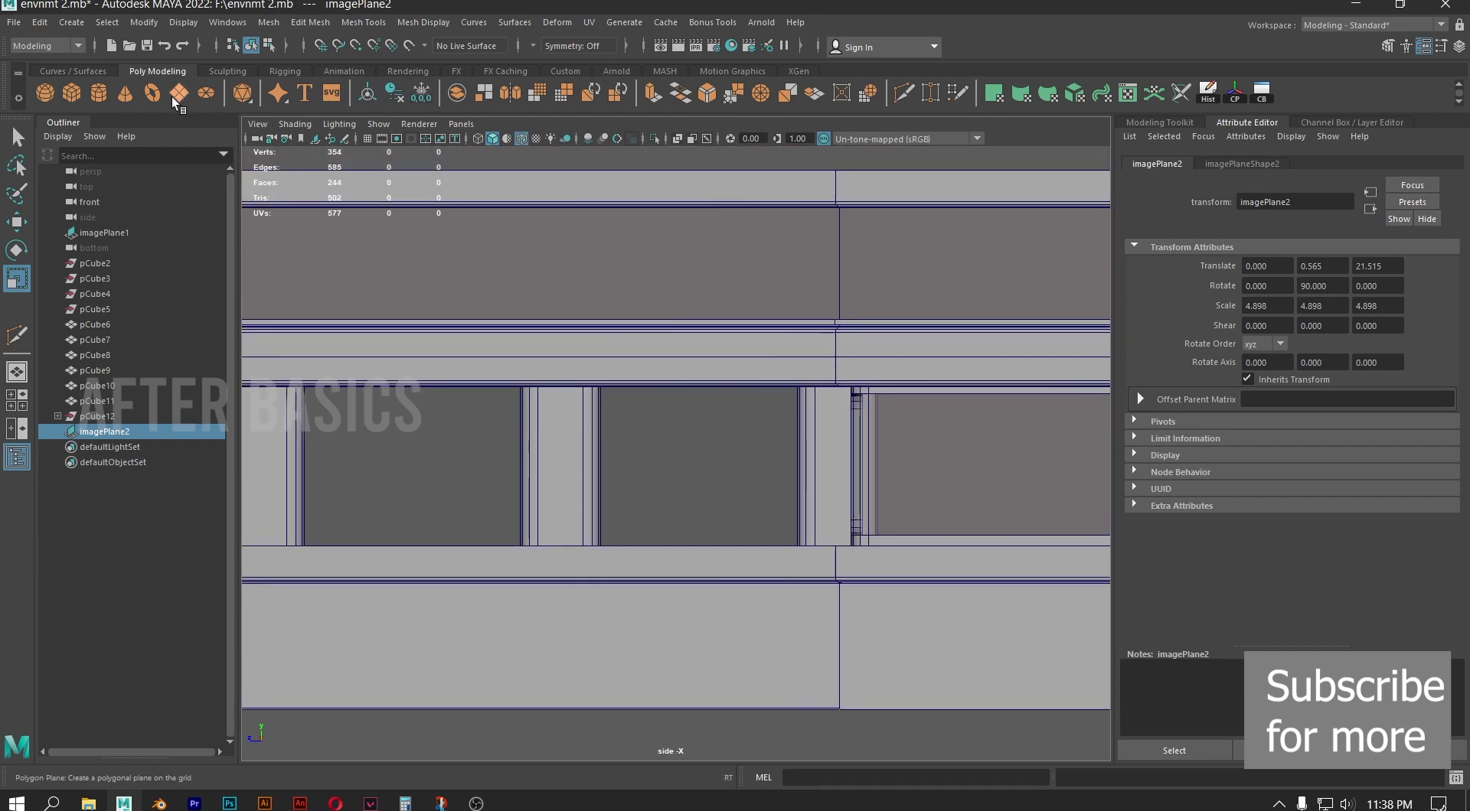
pyautogui.click(71, 93)
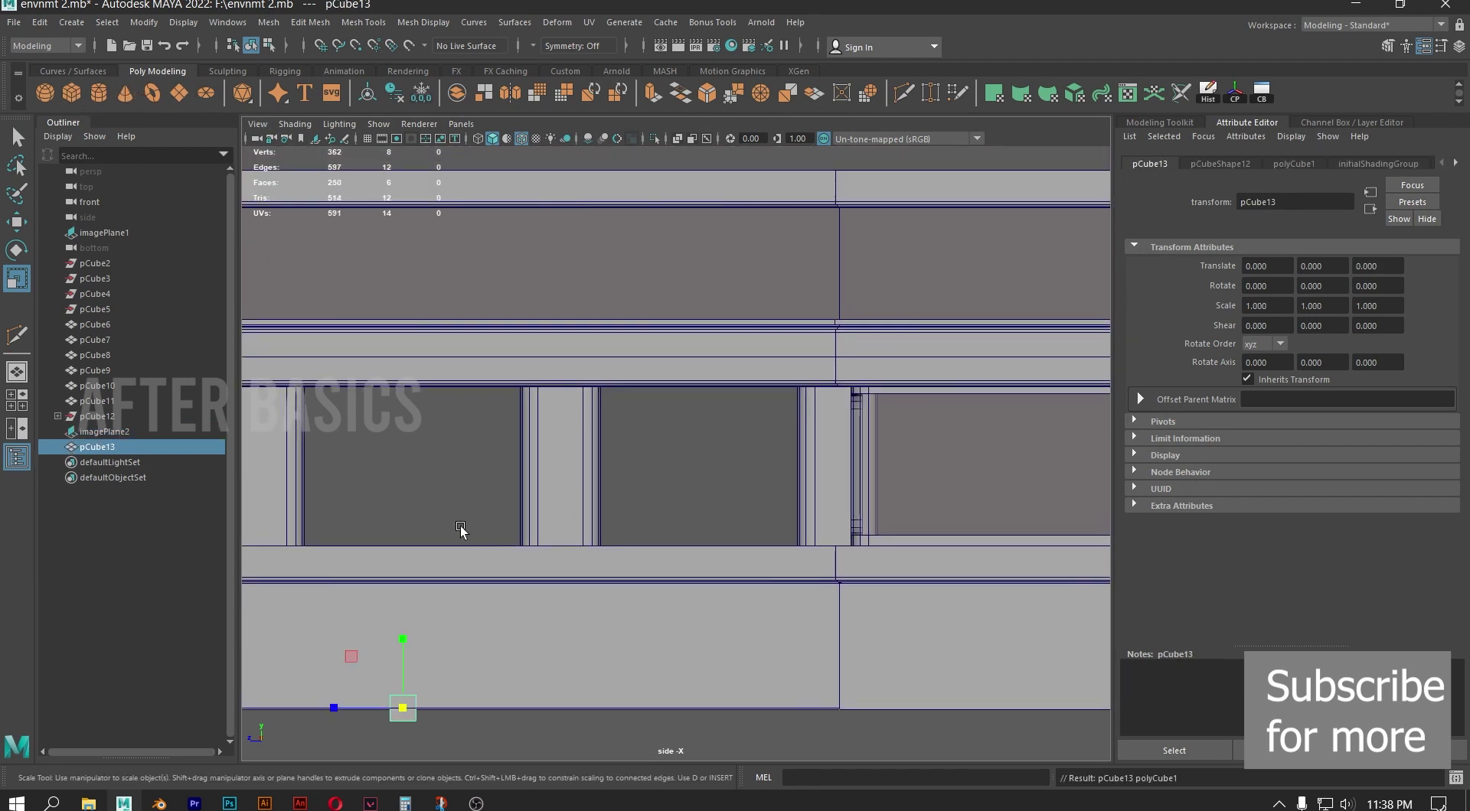
# Position the new cube over a corner-side window at Y 9.274, Z -11.359 and scale it to 6.371, 6.371, 9.203
pyautogui.scroll(-2, 461, 526)
pyautogui.moveTo(451, 662); pyautogui.dragTo(755, 505)
pyautogui.press('w')
pyautogui.scroll(5, 761, 470)
pyautogui.press('r')
pyautogui.moveTo(638, 477); pyautogui.dragTo(606, 478)
# Move the cube behind the window wall to X -13.956
pyautogui.press('space')
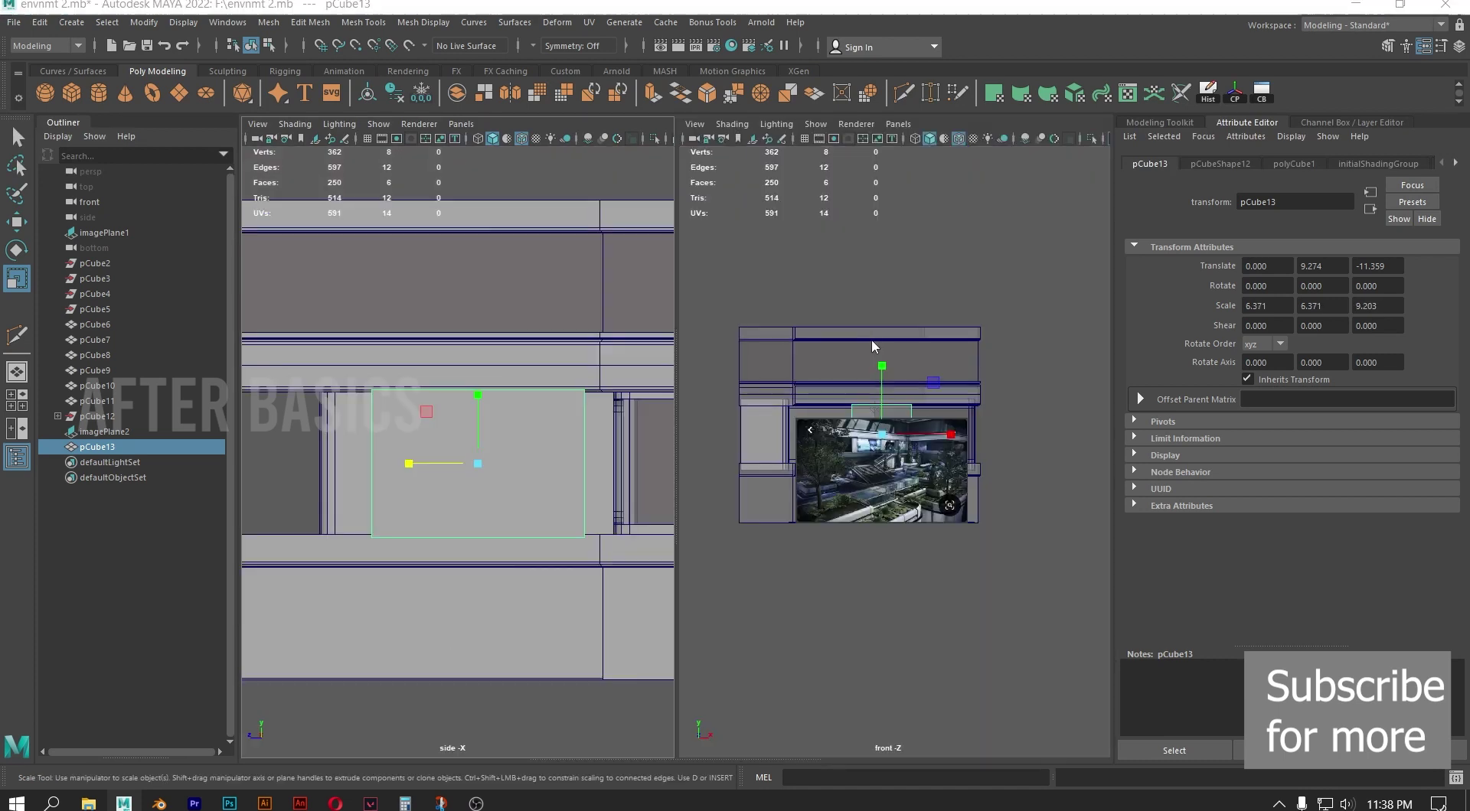
pyautogui.press('space')
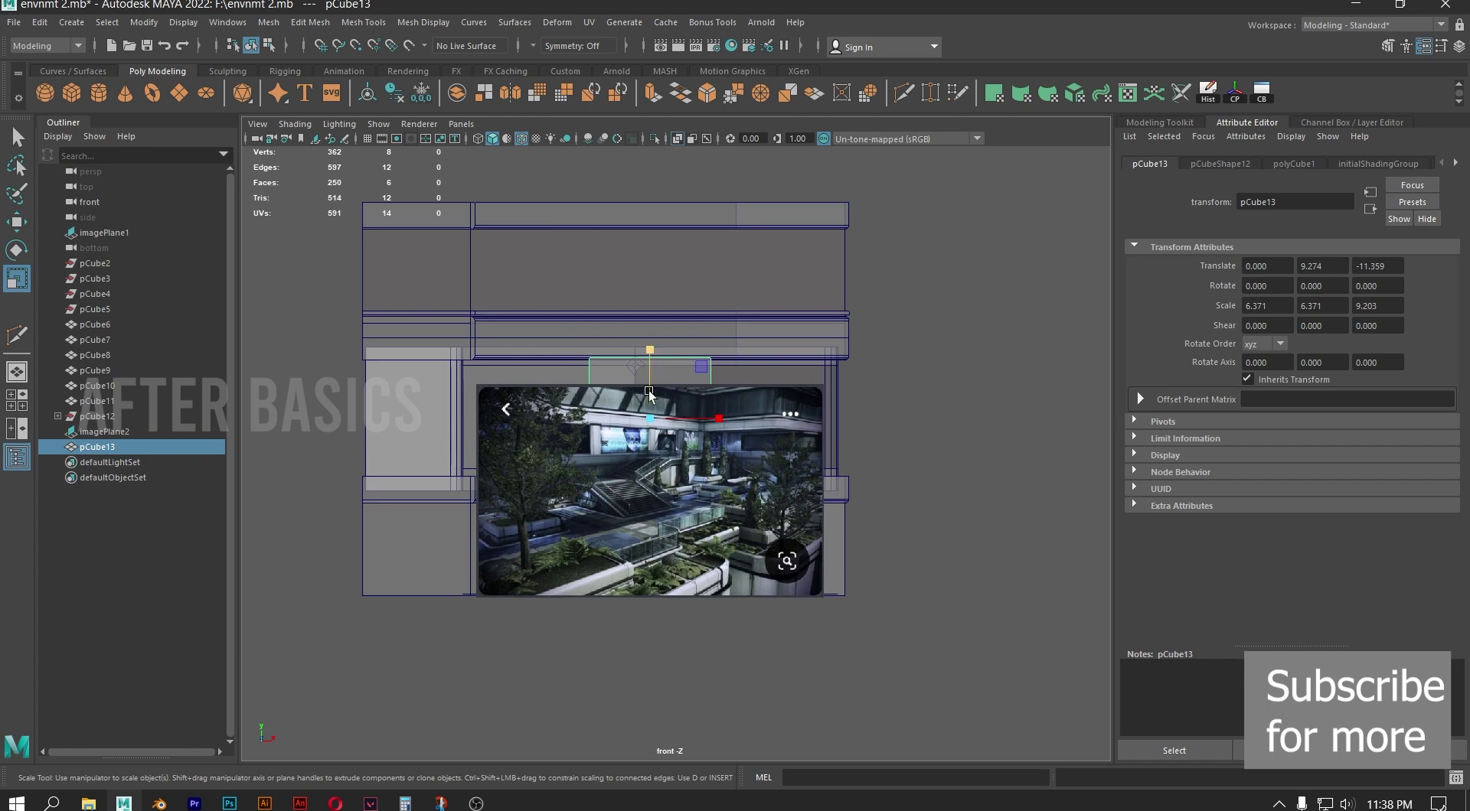
pyautogui.press('space')
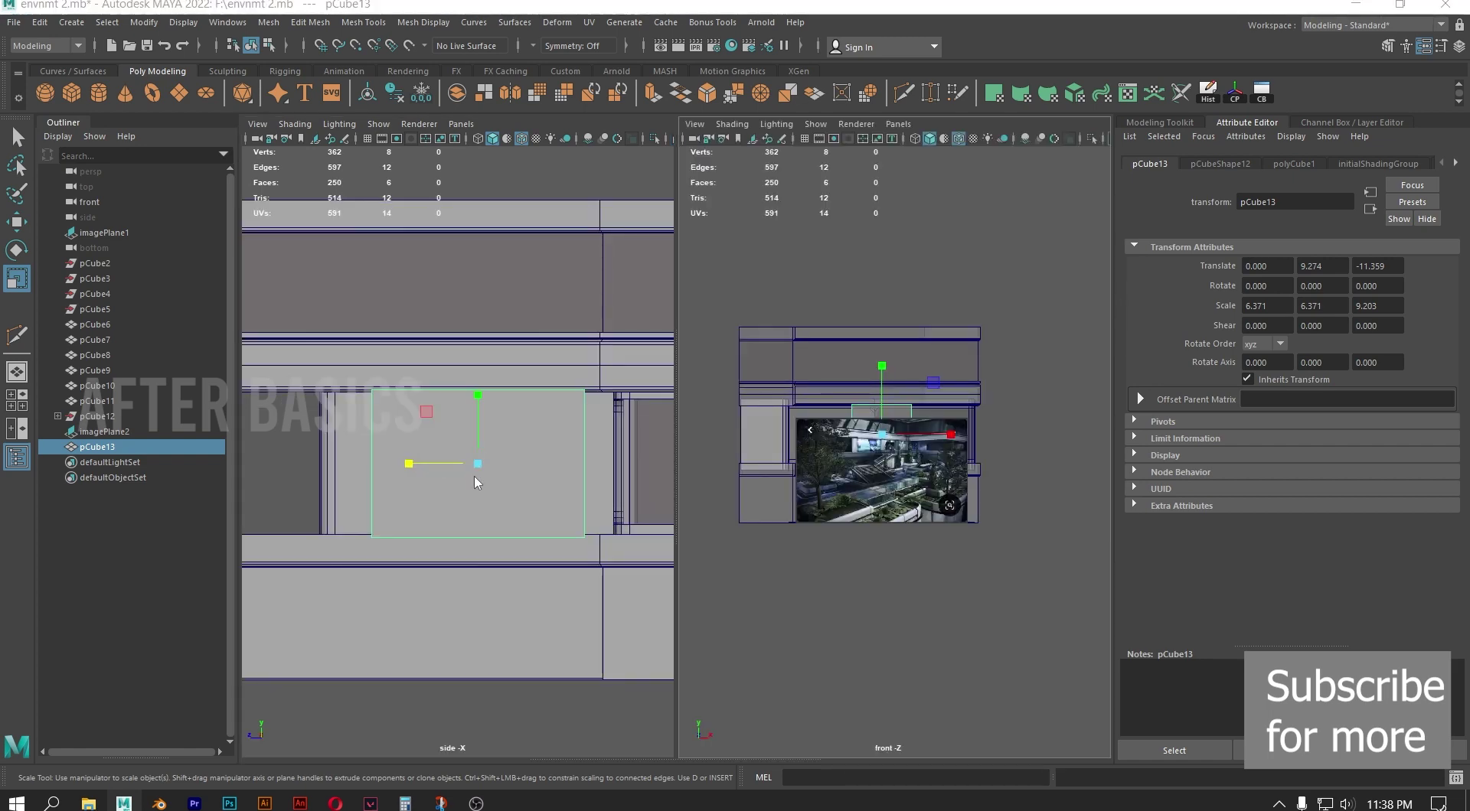
pyautogui.press('space')
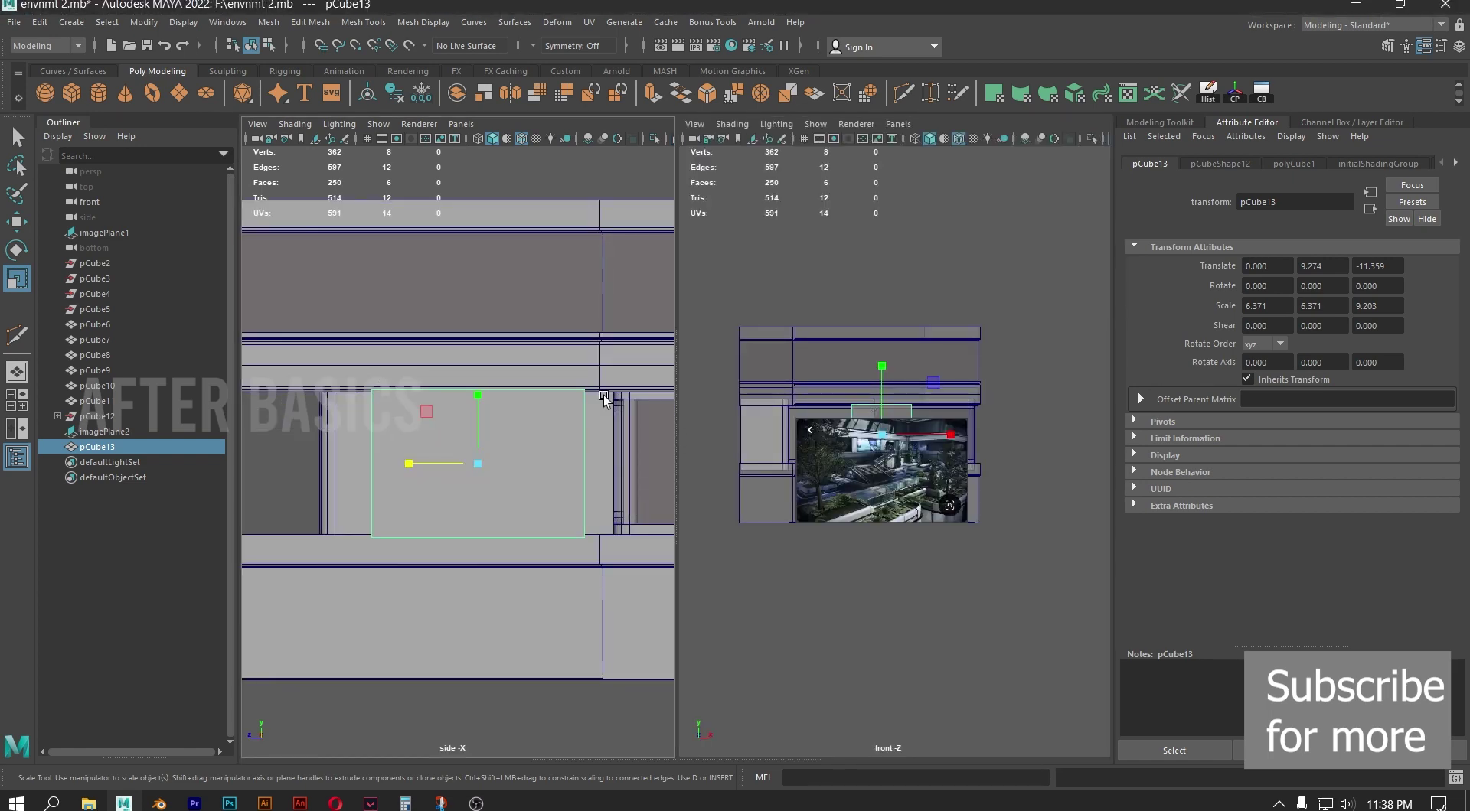
pyautogui.scroll(-3, 507, 466)
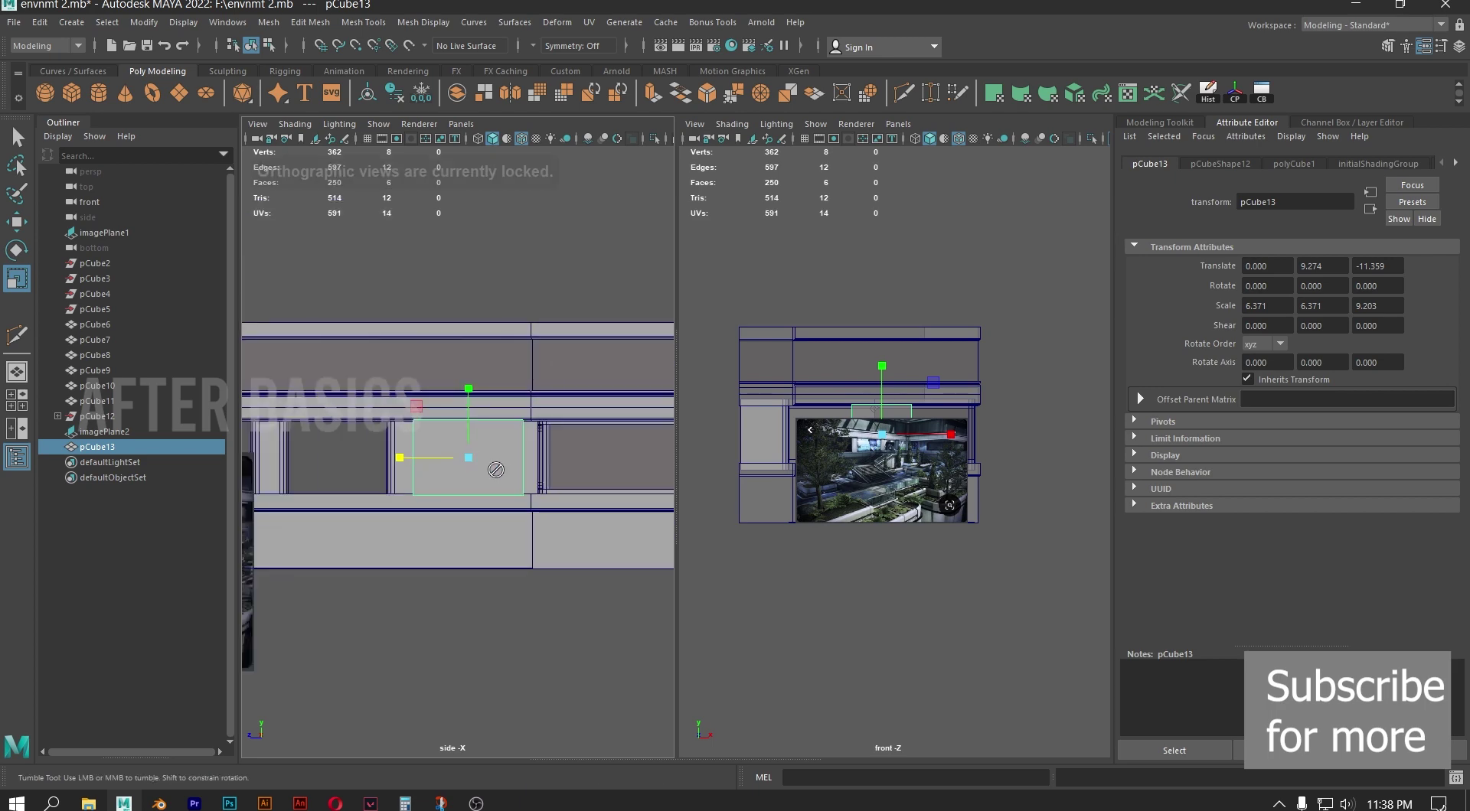
pyautogui.press('space')
pyautogui.moveTo(499, 444); pyautogui.dragTo(512, 481)
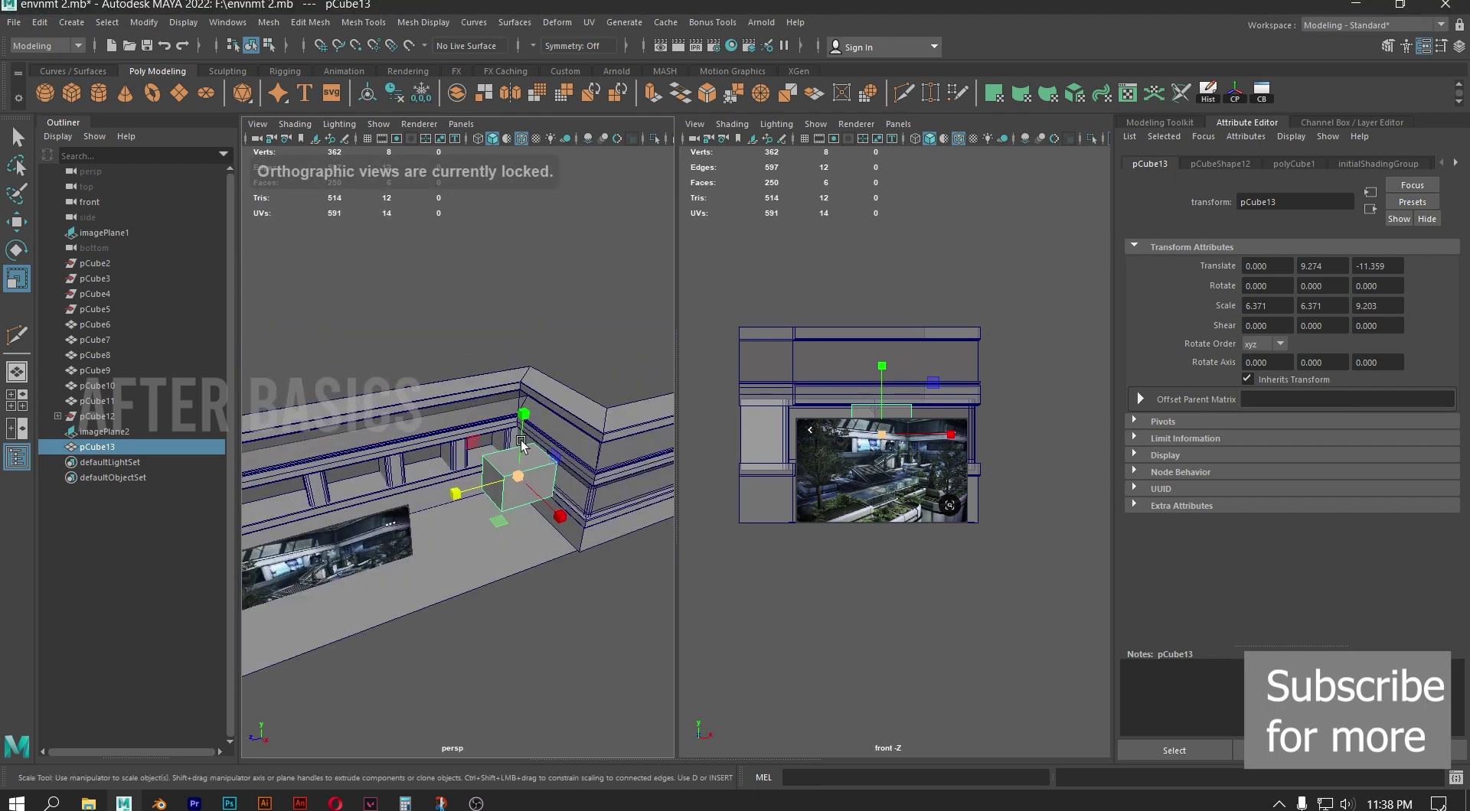
pyautogui.scroll(4, 502, 484)
pyautogui.keyDown('alt'); pyautogui.moveTo(487, 490); pyautogui.dragTo(507, 485, button='middle'); pyautogui.keyUp('alt')
pyautogui.keyDown('alt'); pyautogui.moveTo(507, 487); pyautogui.dragTo(527, 494); pyautogui.keyUp('alt')
pyautogui.press('w')
pyautogui.moveTo(665, 583); pyautogui.dragTo(460, 451)
# Move the end face of the block behind the windows to stretch it along the long wall's window row
pyautogui.keyDown('alt'); pyautogui.moveTo(462, 450); pyautogui.dragTo(429, 532, button='middle'); pyautogui.keyUp('alt')
pyautogui.keyDown('alt'); pyautogui.moveTo(429, 532); pyautogui.dragTo(505, 587, button='right'); pyautogui.keyUp('alt')
pyautogui.keyDown('alt'); pyautogui.moveTo(474, 532); pyautogui.dragTo(427, 476, button='middle'); pyautogui.keyUp('alt')
pyautogui.keyDown('alt'); pyautogui.moveTo(426, 475); pyautogui.dragTo(407, 469, button='right'); pyautogui.keyUp('alt')
pyautogui.keyDown('alt'); pyautogui.moveTo(406, 470); pyautogui.dragTo(621, 465); pyautogui.keyUp('alt')
pyautogui.scroll(-5, 357, 524)
pyautogui.keyDown('alt'); pyautogui.moveTo(621, 465); pyautogui.dragTo(494, 501, button='middle'); pyautogui.keyUp('alt')
pyautogui.scroll(6, 445, 511)
pyautogui.moveTo(448, 381); pyautogui.dragTo(444, 410, button='right')
pyautogui.click(407, 406)
pyautogui.scroll(-8, 410, 408)
pyautogui.moveTo(513, 452); pyautogui.dragTo(739, 526)
pyautogui.keyDown('alt'); pyautogui.moveTo(635, 509); pyautogui.dragTo(477, 468, button='middle'); pyautogui.keyUp('alt')
pyautogui.scroll(5, 476, 467)
pyautogui.moveTo(449, 440); pyautogui.dragTo(251, 451)
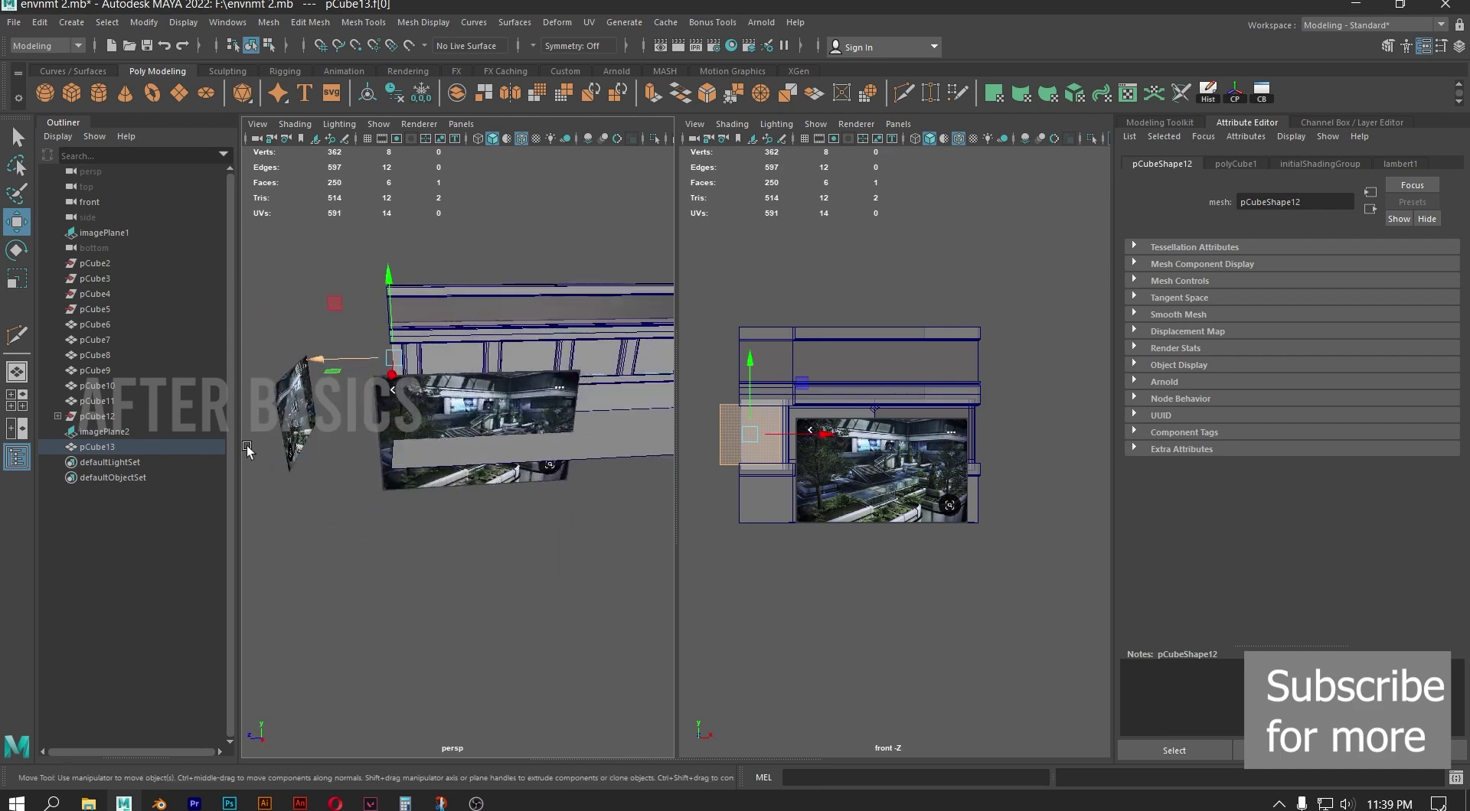
# Select the whole block behind the windows and assign it a new aiStandardSurface material
pyautogui.scroll(7, 306, 472)
pyautogui.keyDown('alt'); pyautogui.moveTo(306, 473); pyautogui.dragTo(70, 553, button='right'); pyautogui.keyUp('alt')
pyautogui.keyDown('alt'); pyautogui.moveTo(420, 442); pyautogui.dragTo(397, 591, button='middle'); pyautogui.keyUp('alt')
pyautogui.keyDown('alt'); pyautogui.moveTo(398, 590); pyautogui.dragTo(298, 536, button='right'); pyautogui.keyUp('alt')
pyautogui.keyDown('alt'); pyautogui.moveTo(329, 521); pyautogui.dragTo(417, 497); pyautogui.keyUp('alt')
pyautogui.scroll(-3, 517, 352)
pyautogui.moveTo(516, 352); pyautogui.dragTo(561, 339, button='right')
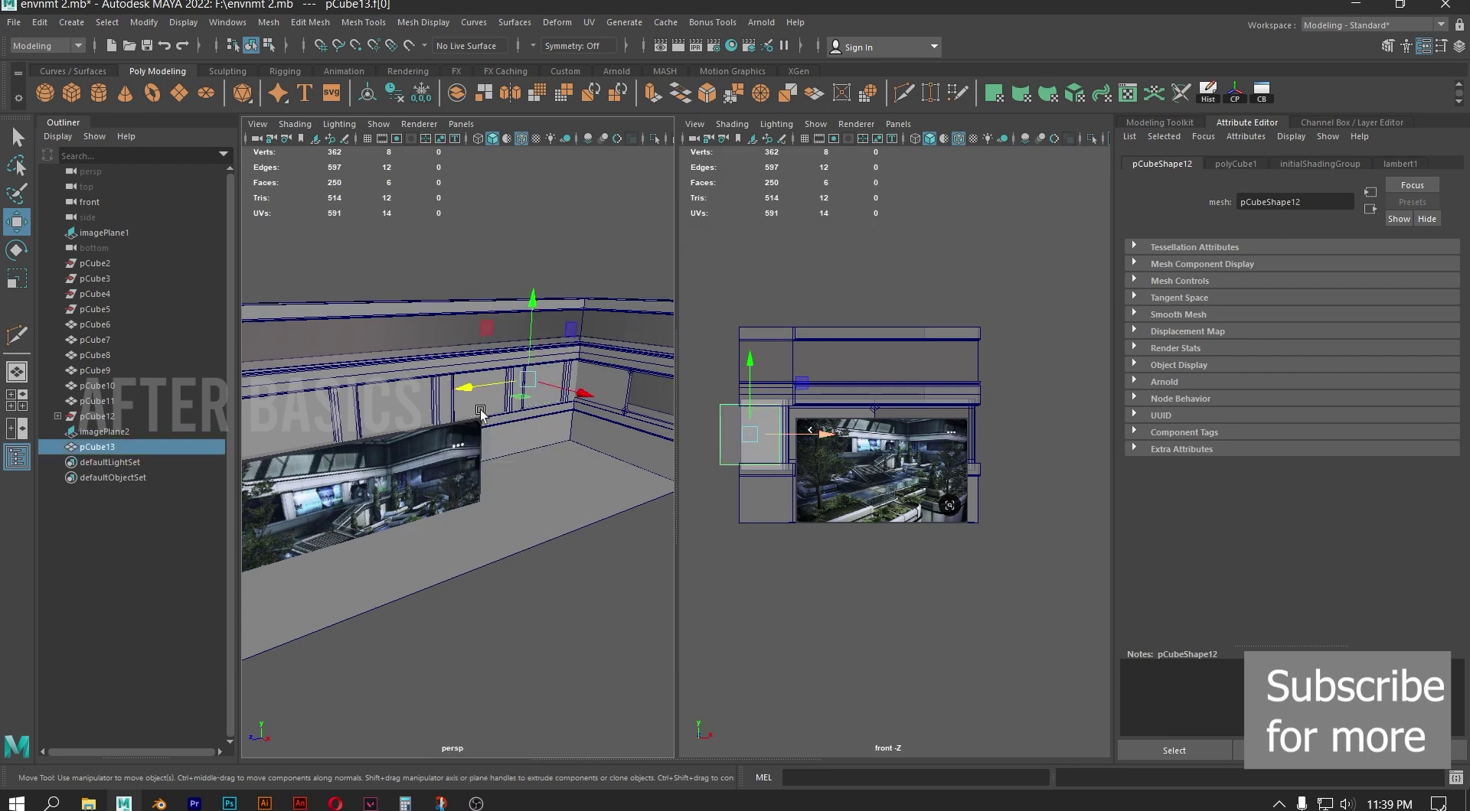
pyautogui.moveTo(468, 390); pyautogui.dragTo(469, 353, button='right')
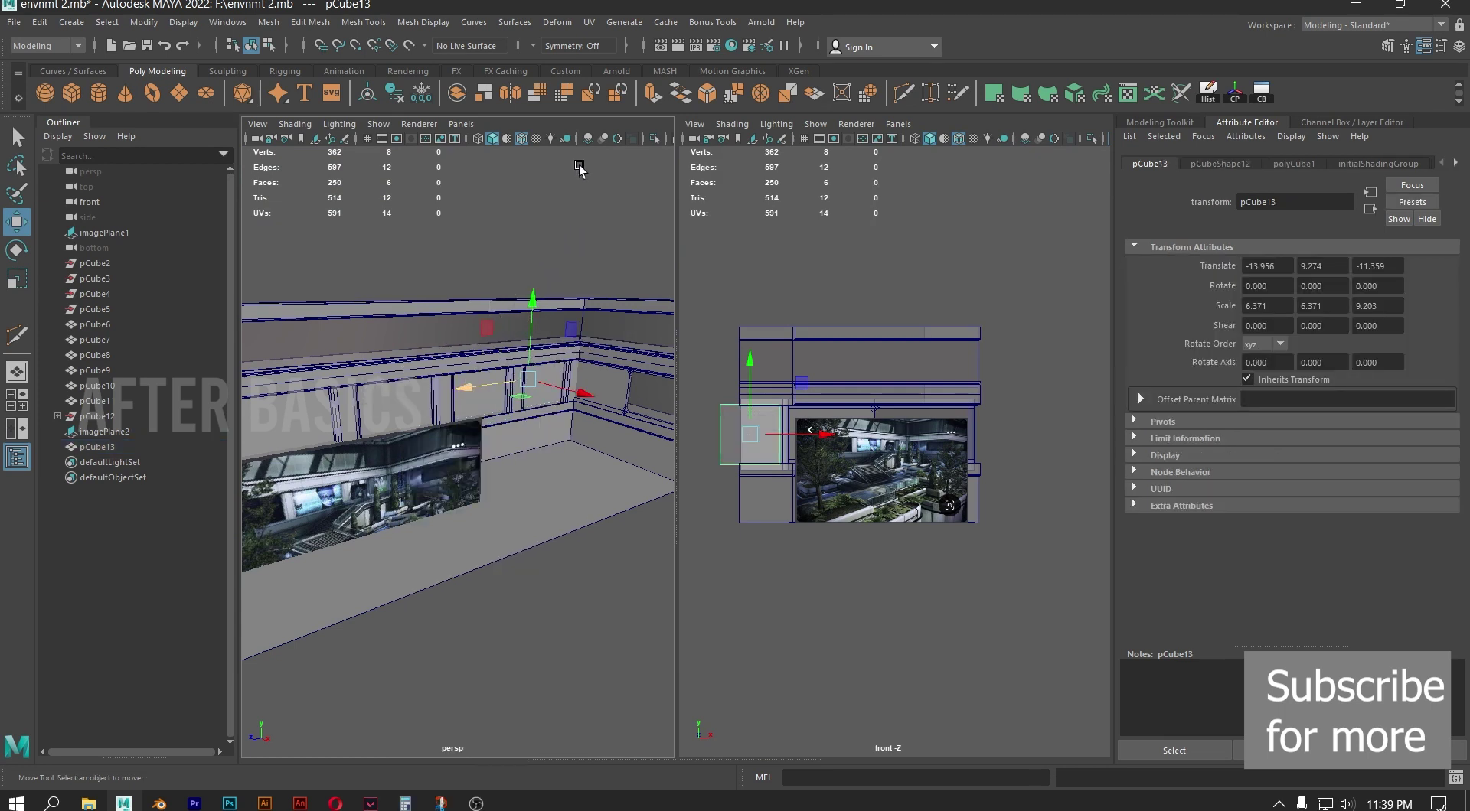
pyautogui.click(484, 398)
pyautogui.moveTo(731, 422); pyautogui.dragTo(692, 754, button='right')
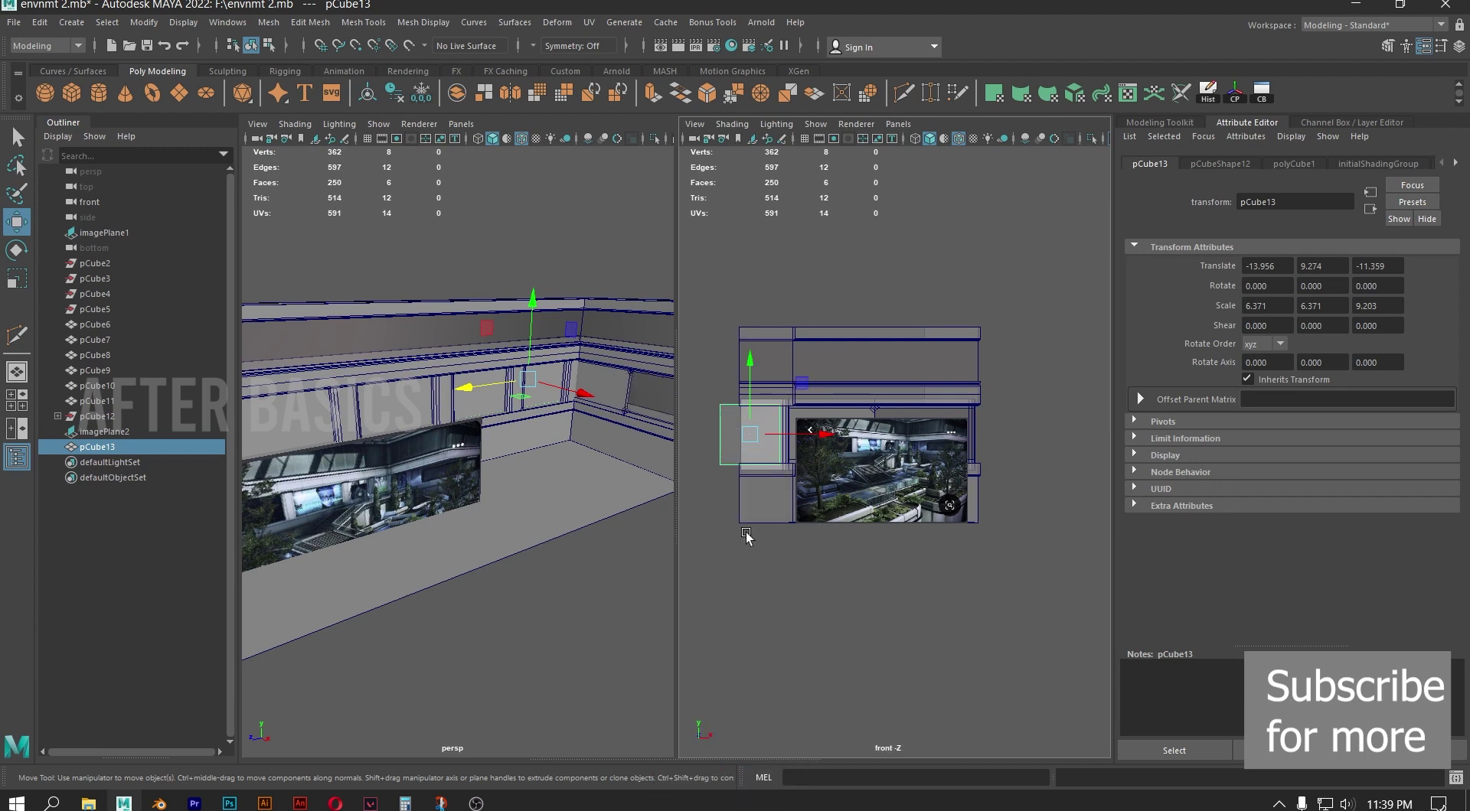
pyautogui.moveTo(720, 447); pyautogui.dragTo(715, 778, button='right')
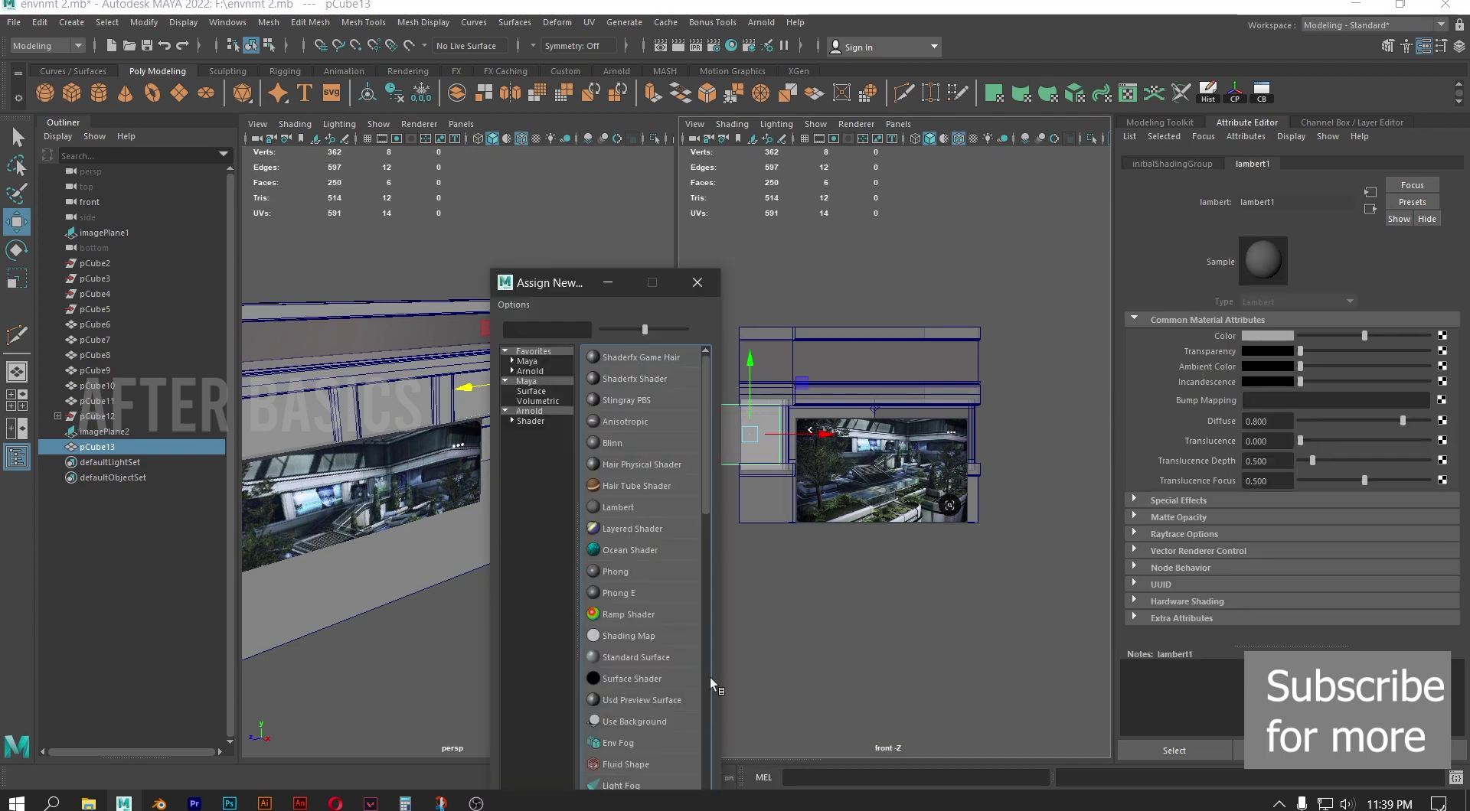
pyautogui.click(536, 423)
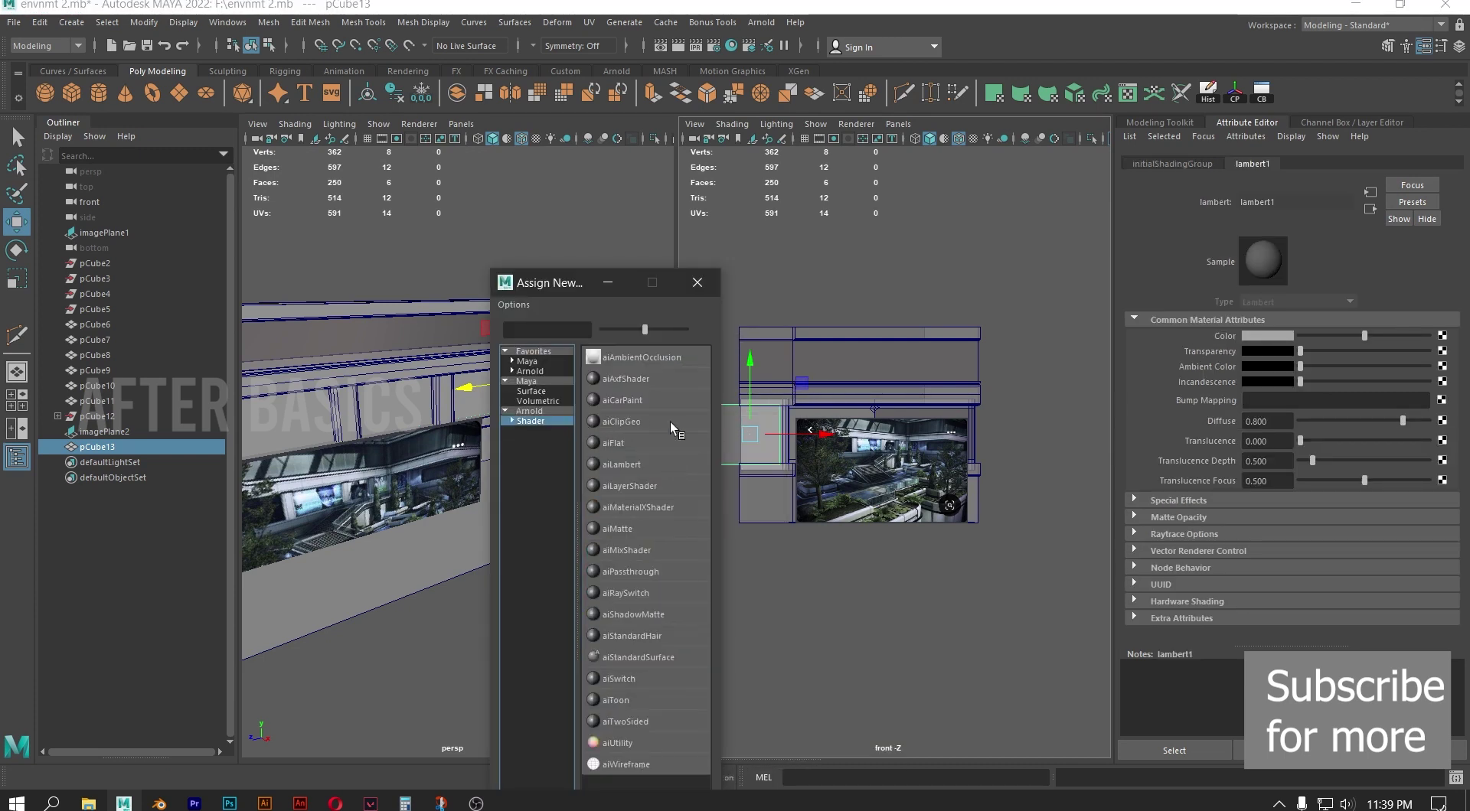
pyautogui.click(645, 656)
# Rename the new material ad 1 and set its base color to cyan
pyautogui.moveTo(1331, 202); pyautogui.dragTo(1174, 202)
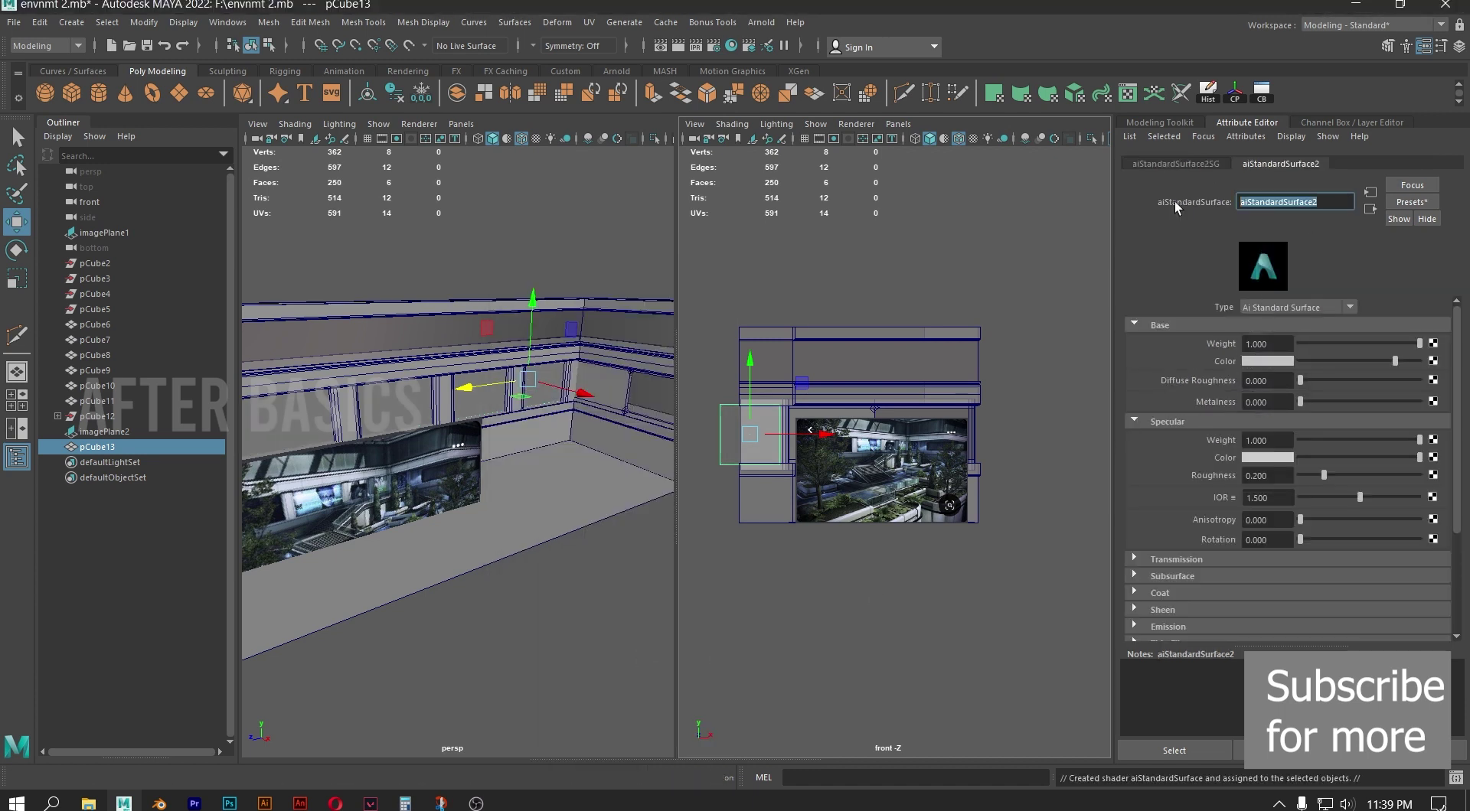
pyautogui.write('ad 1')
pyautogui.click(1287, 360)
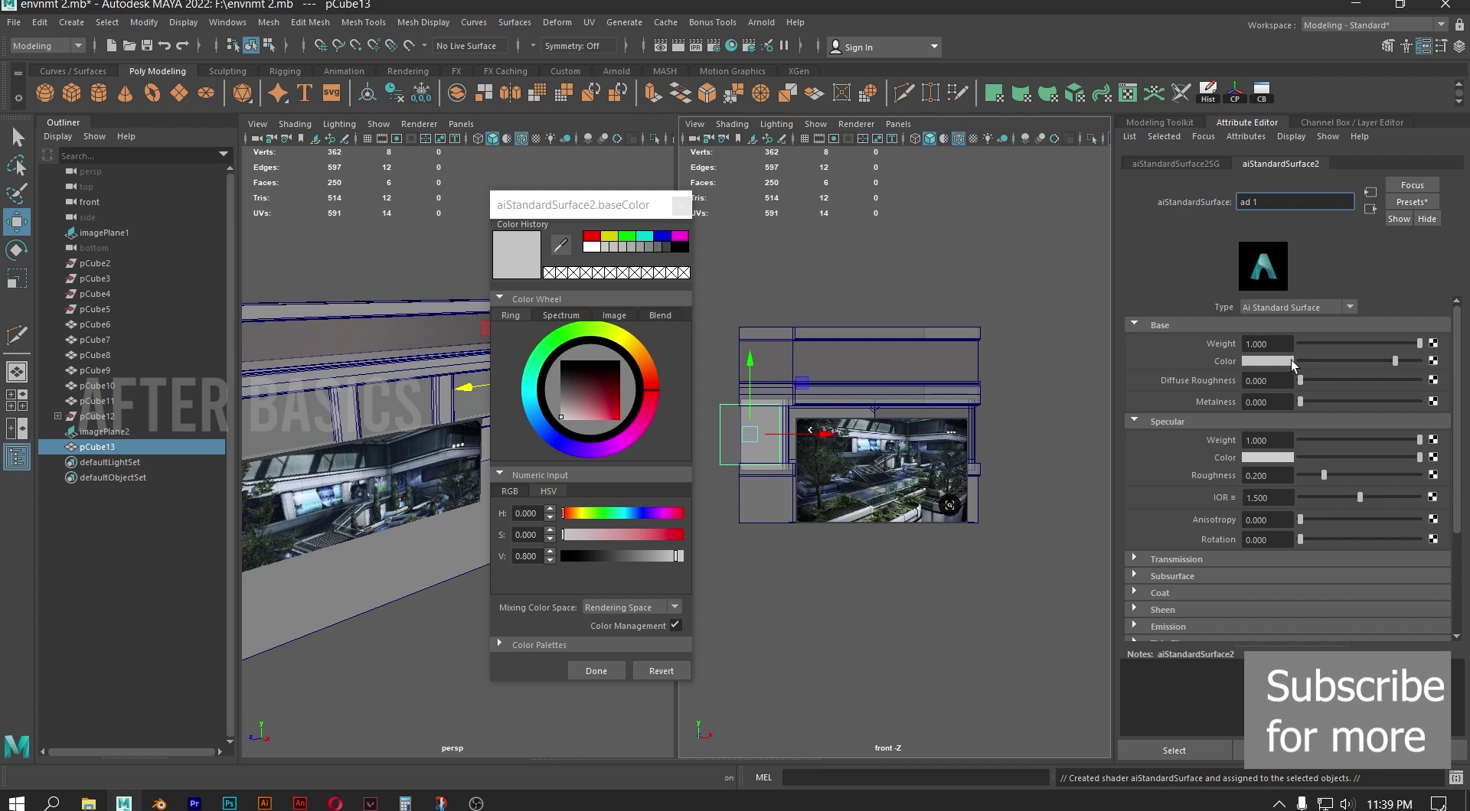
pyautogui.click(656, 237)
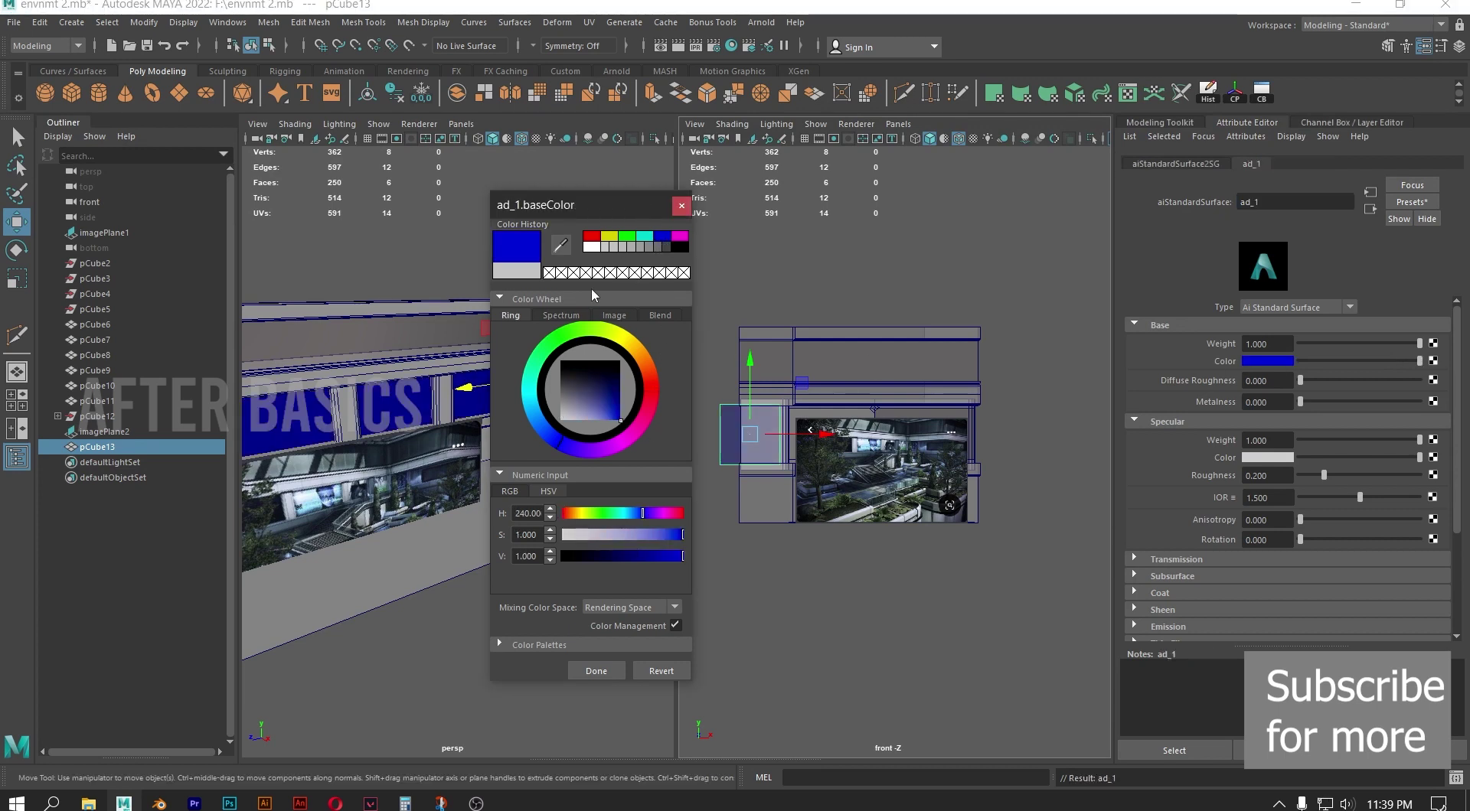
pyautogui.click(647, 237)
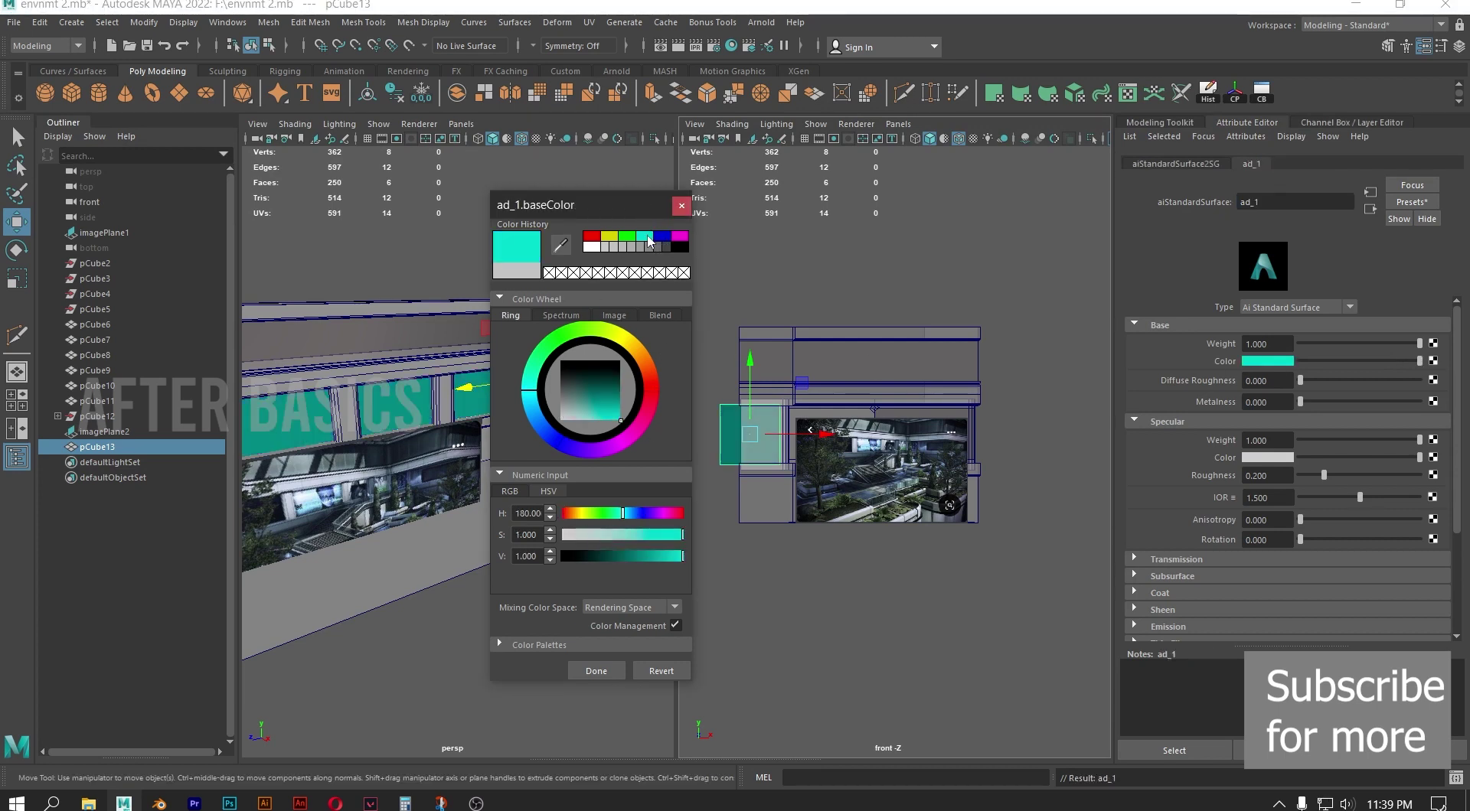
pyautogui.click(616, 669)
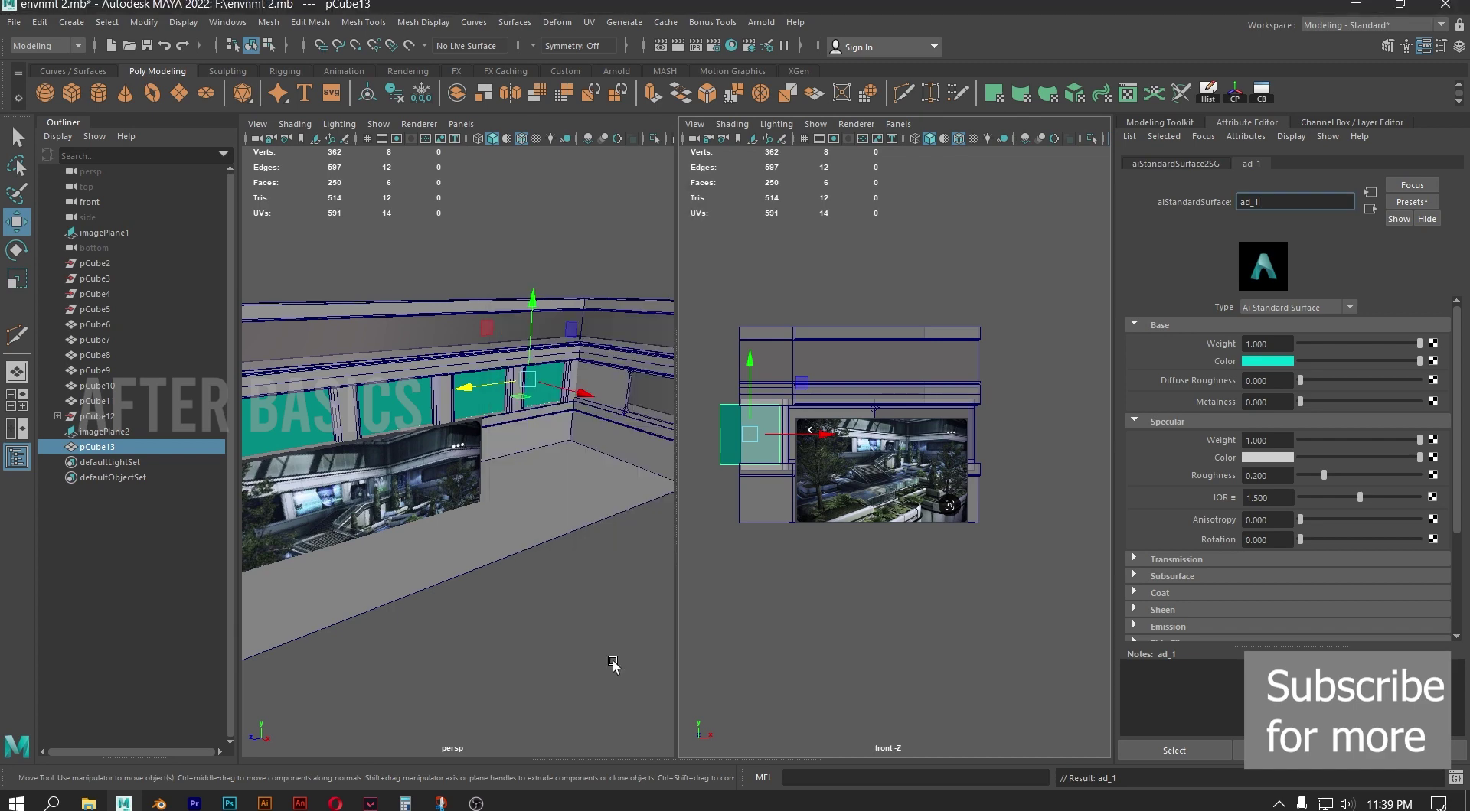
pyautogui.click(595, 573)
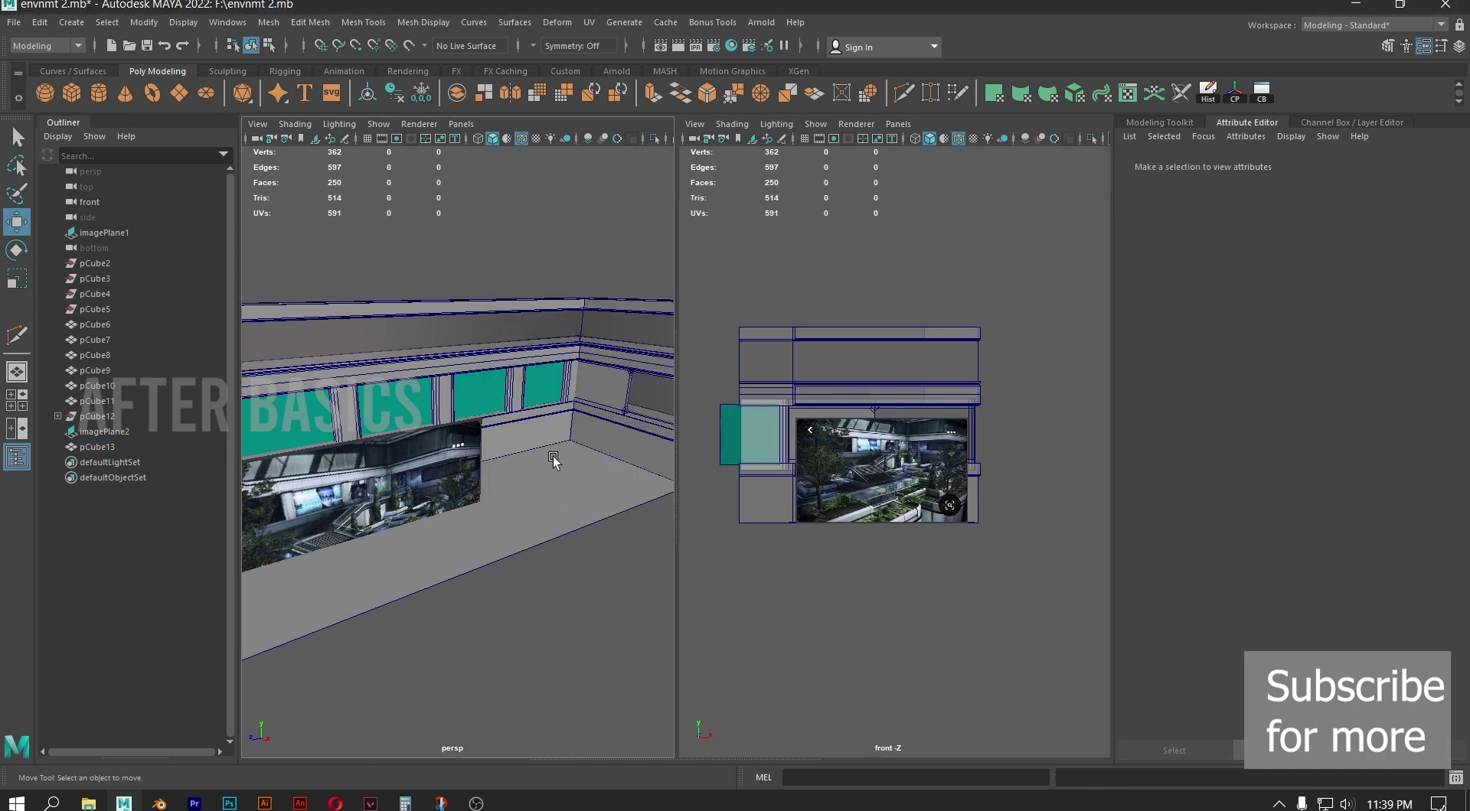
# Create a polygon cube below the windows, scale it uniformly to 5.690 and move it to X -7.206
pyautogui.keyDown('alt'); pyautogui.moveTo(545, 388); pyautogui.dragTo(604, 488, button='right'); pyautogui.keyUp('alt')
pyautogui.keyDown('alt'); pyautogui.moveTo(604, 488); pyautogui.dragTo(584, 418); pyautogui.keyUp('alt')
pyautogui.keyDown('alt'); pyautogui.moveTo(584, 418); pyautogui.dragTo(444, 622, button='right'); pyautogui.keyUp('alt')
pyautogui.keyDown('alt'); pyautogui.moveTo(444, 622); pyautogui.dragTo(459, 492); pyautogui.keyUp('alt')
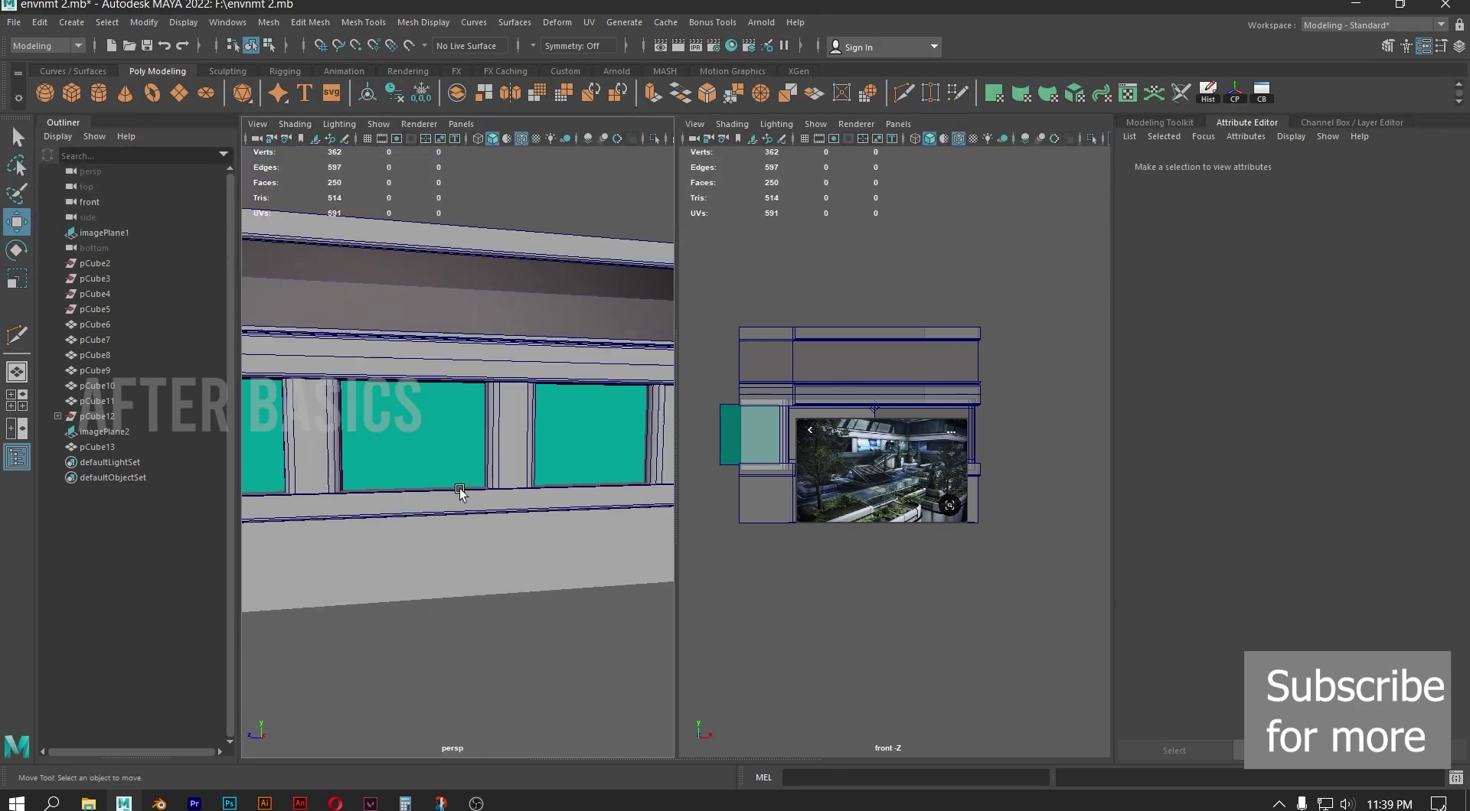
pyautogui.click(415, 418)
pyautogui.keyDown('alt'); pyautogui.moveTo(415, 419); pyautogui.dragTo(488, 530); pyautogui.keyUp('alt')
pyautogui.keyDown('alt'); pyautogui.moveTo(494, 466); pyautogui.dragTo(459, 505); pyautogui.keyUp('alt')
pyautogui.click(71, 93)
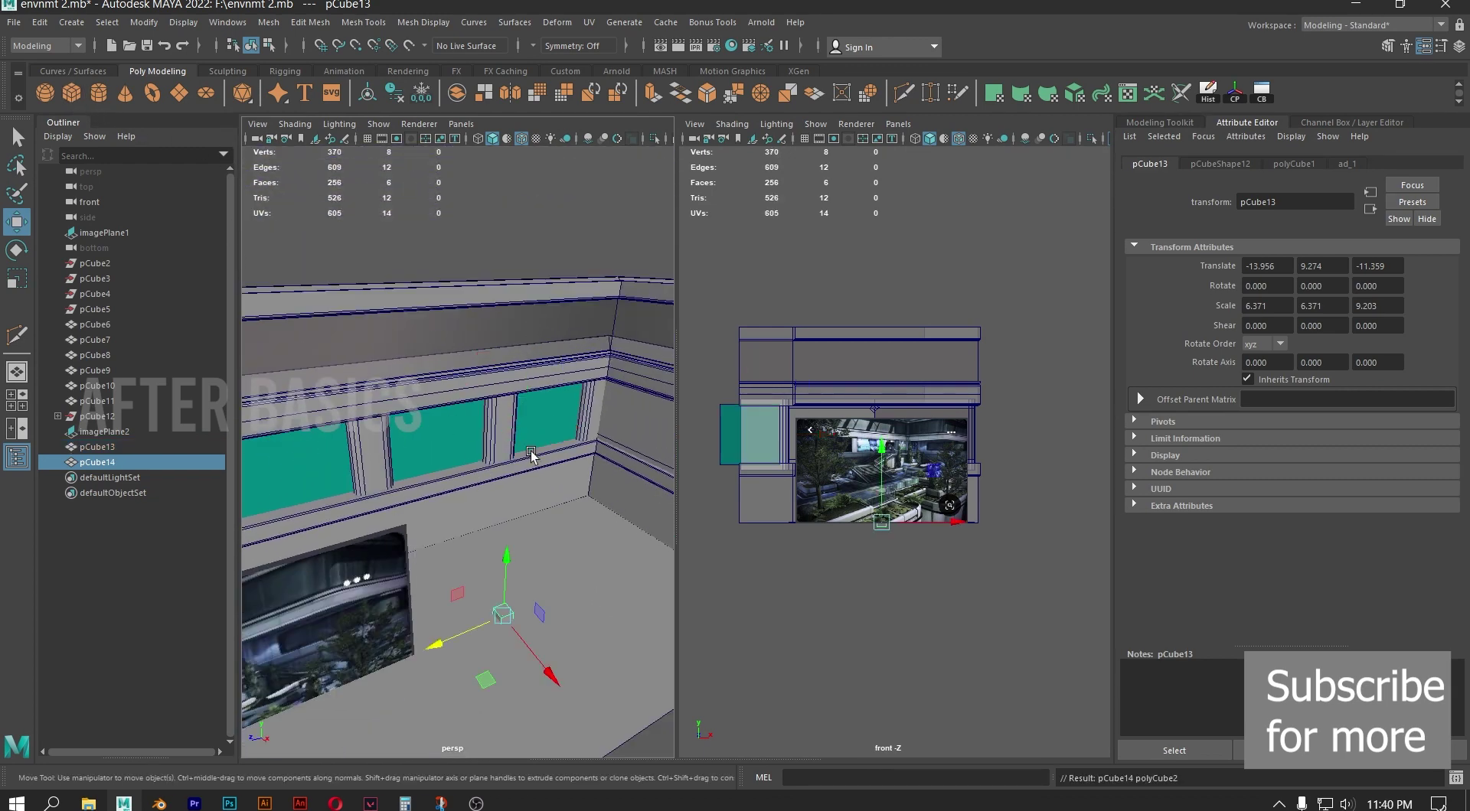
pyautogui.click(17, 278)
pyautogui.moveTo(501, 622)
pyautogui.mouseDown()
pyautogui.moveTo(559, 649)
pyautogui.moveTo(491, 602)
pyautogui.mouseUp()
pyautogui.press('w')
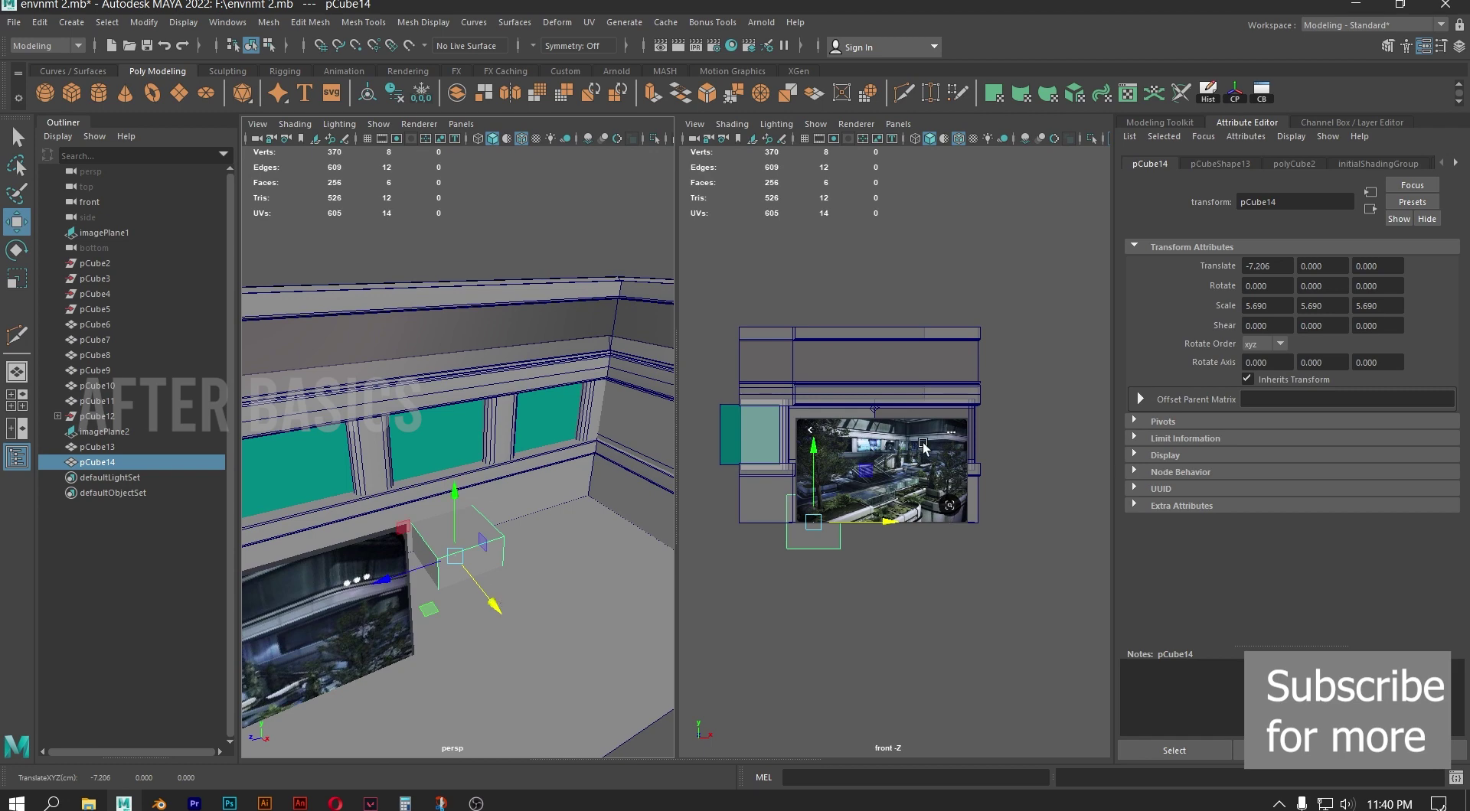
# Lower imagePlane1 to Y -5.498 and raise the new cube to Y 1.867
pyautogui.keyDown('alt'); pyautogui.moveTo(417, 553); pyautogui.dragTo(569, 327); pyautogui.keyUp('alt')
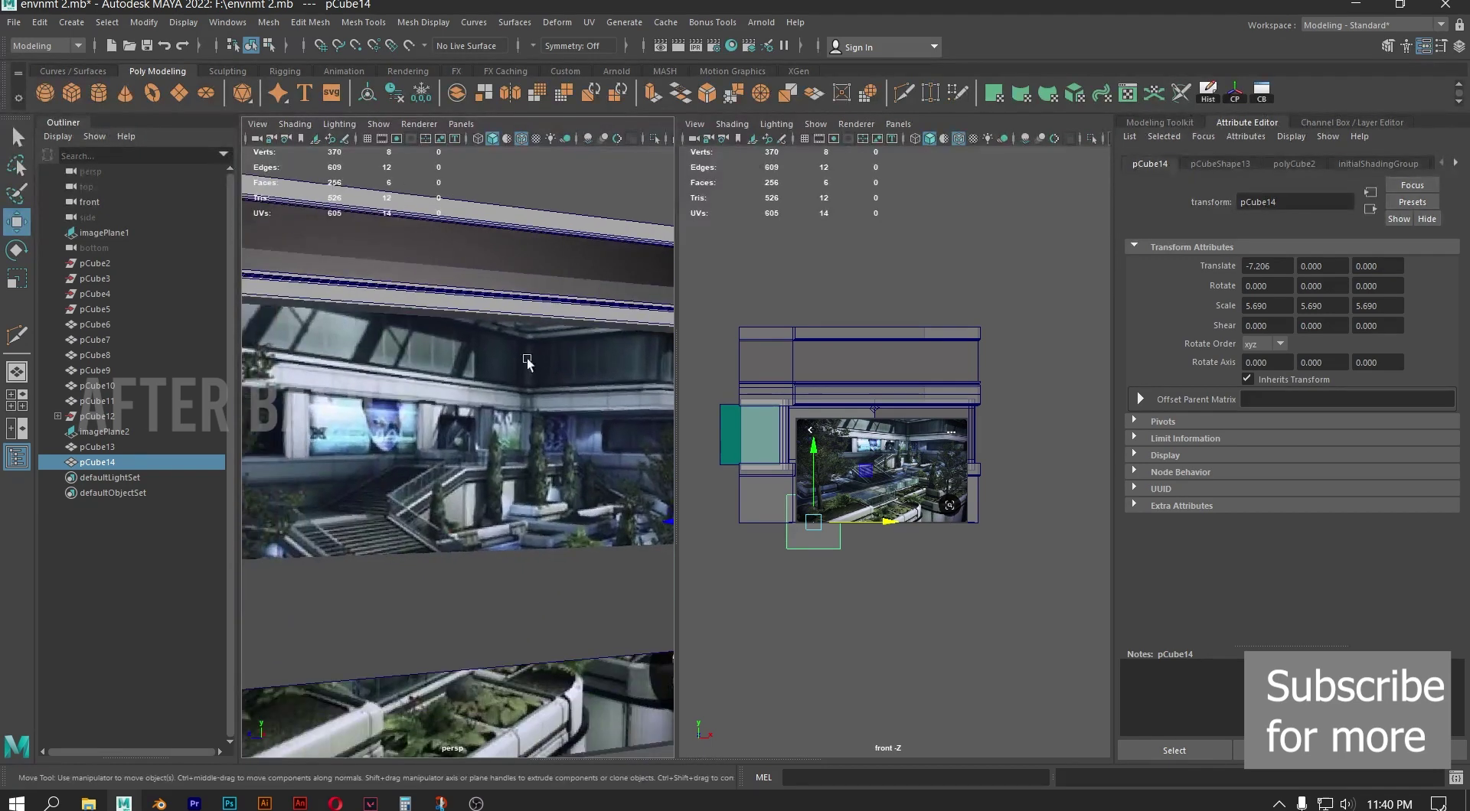
pyautogui.scroll(3, 489, 553)
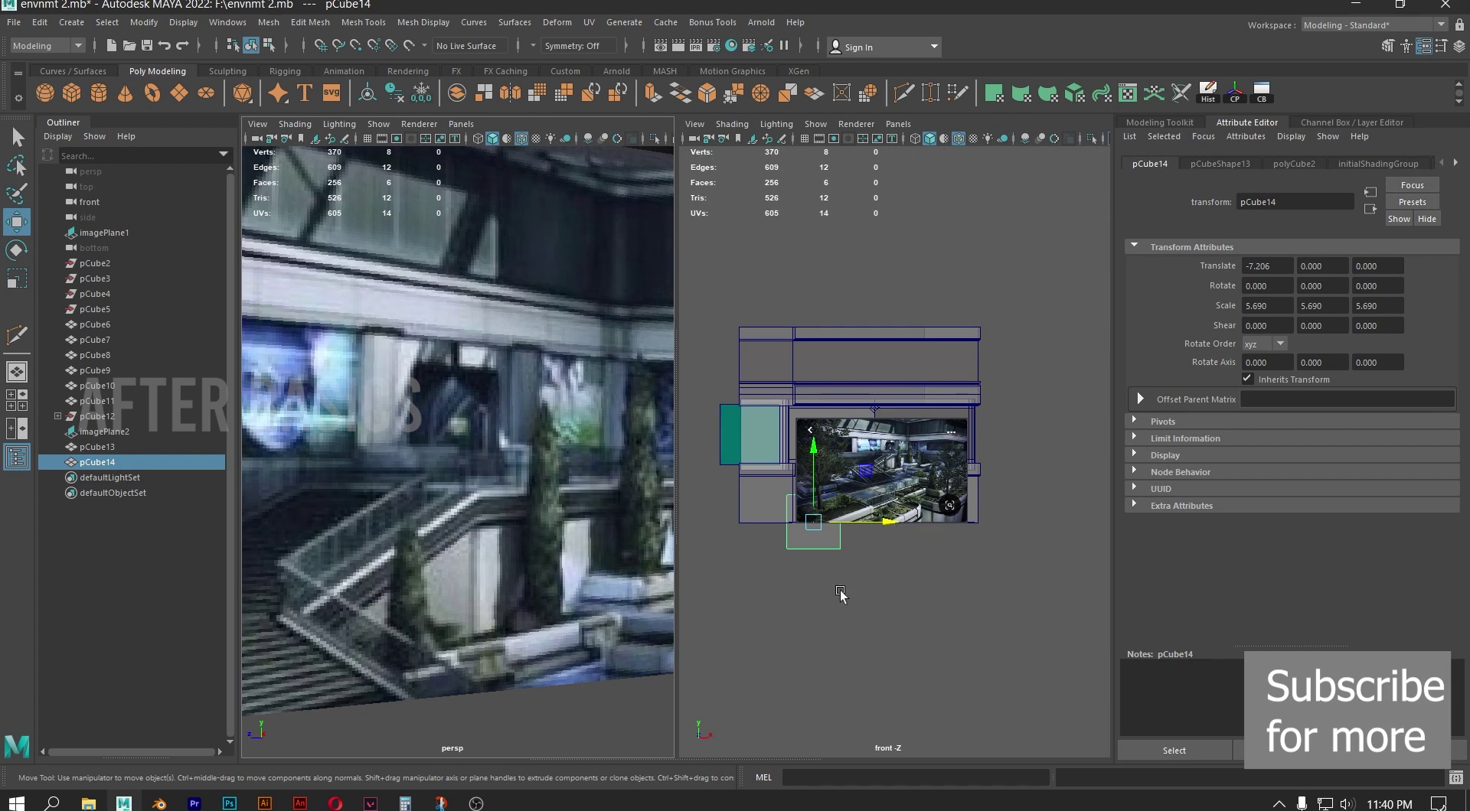
pyautogui.click(913, 501)
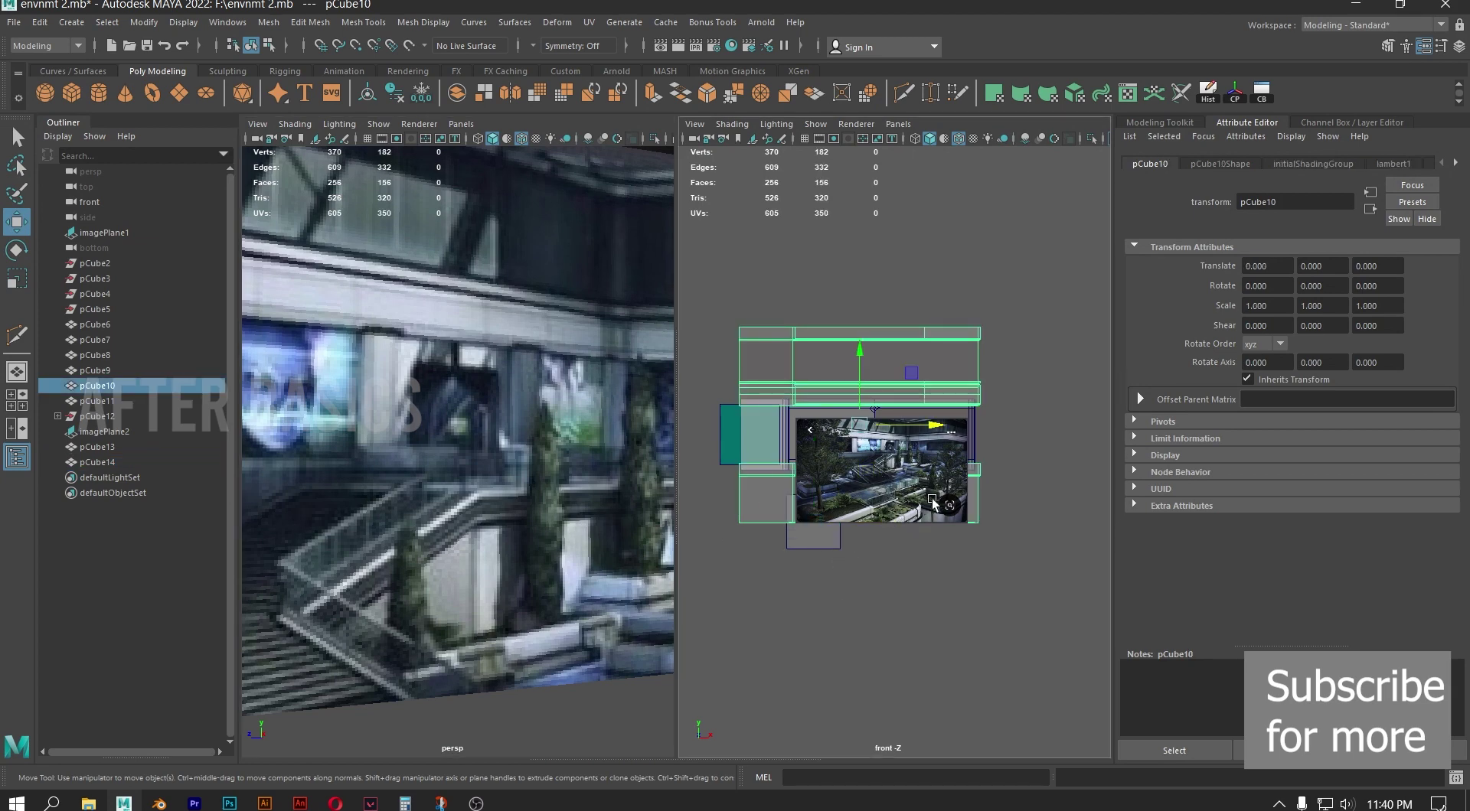
pyautogui.click(95, 234)
pyautogui.moveTo(878, 407); pyautogui.dragTo(907, 513)
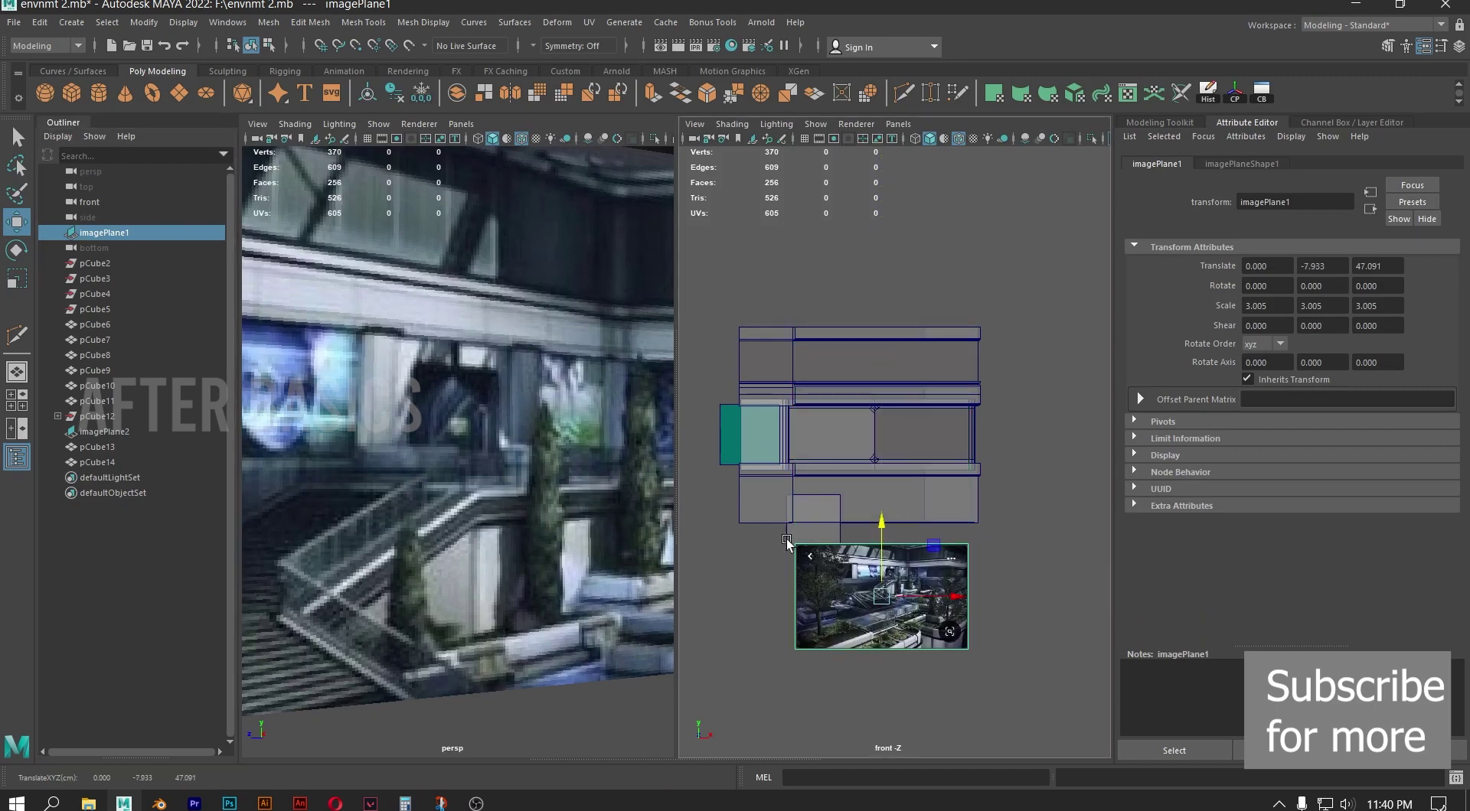
pyautogui.click(807, 539)
pyautogui.moveTo(814, 449); pyautogui.dragTo(813, 430)
pyautogui.click(880, 595)
pyautogui.moveTo(869, 532); pyautogui.dragTo(877, 501)
pyautogui.scroll(5, 802, 469)
pyautogui.keyDown('alt'); pyautogui.moveTo(775, 553); pyautogui.dragTo(927, 454, button='middle'); pyautogui.keyUp('alt')
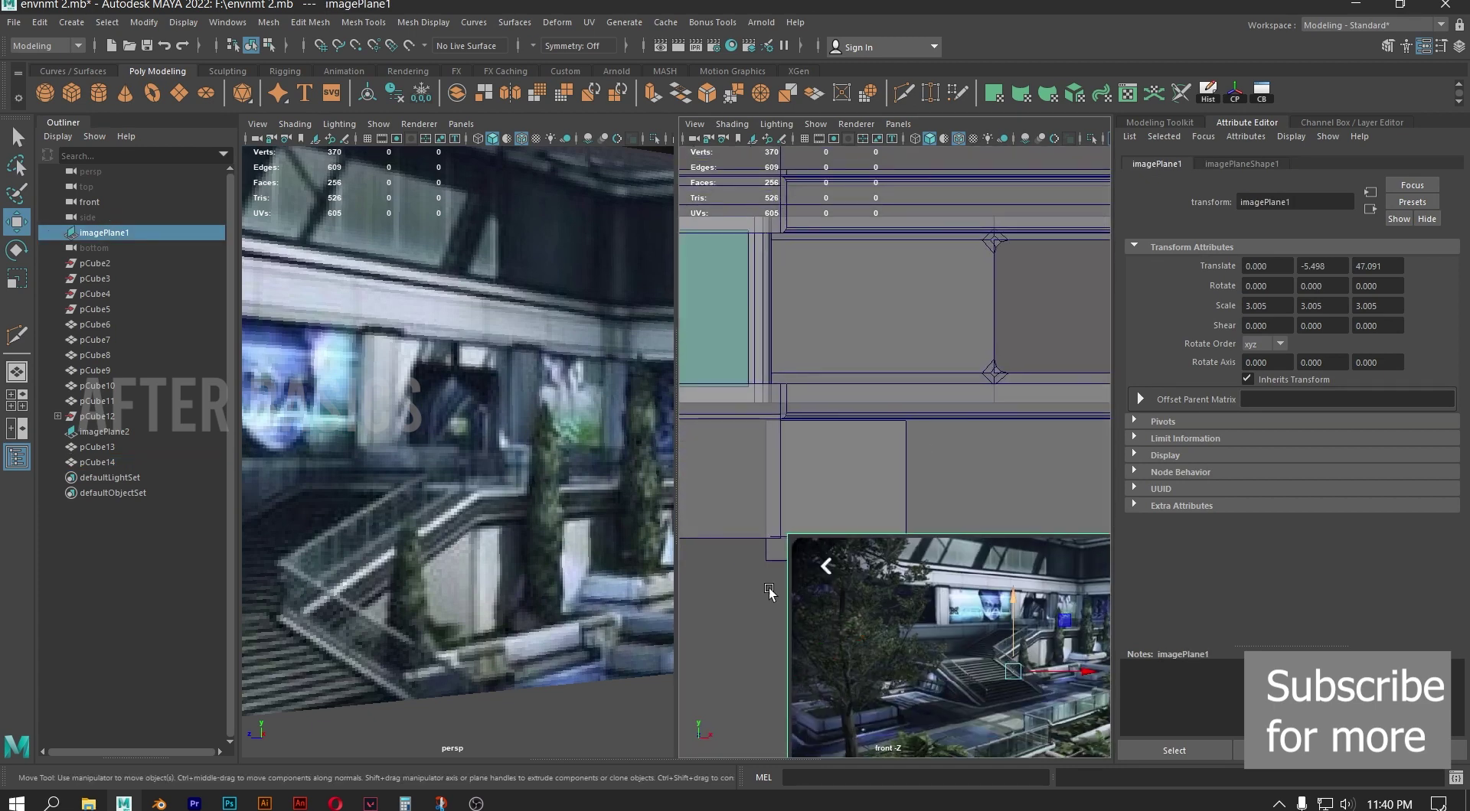
# Compare the cube's placement in the side view with the staircase and lower wall in the reference image
pyautogui.click(768, 561)
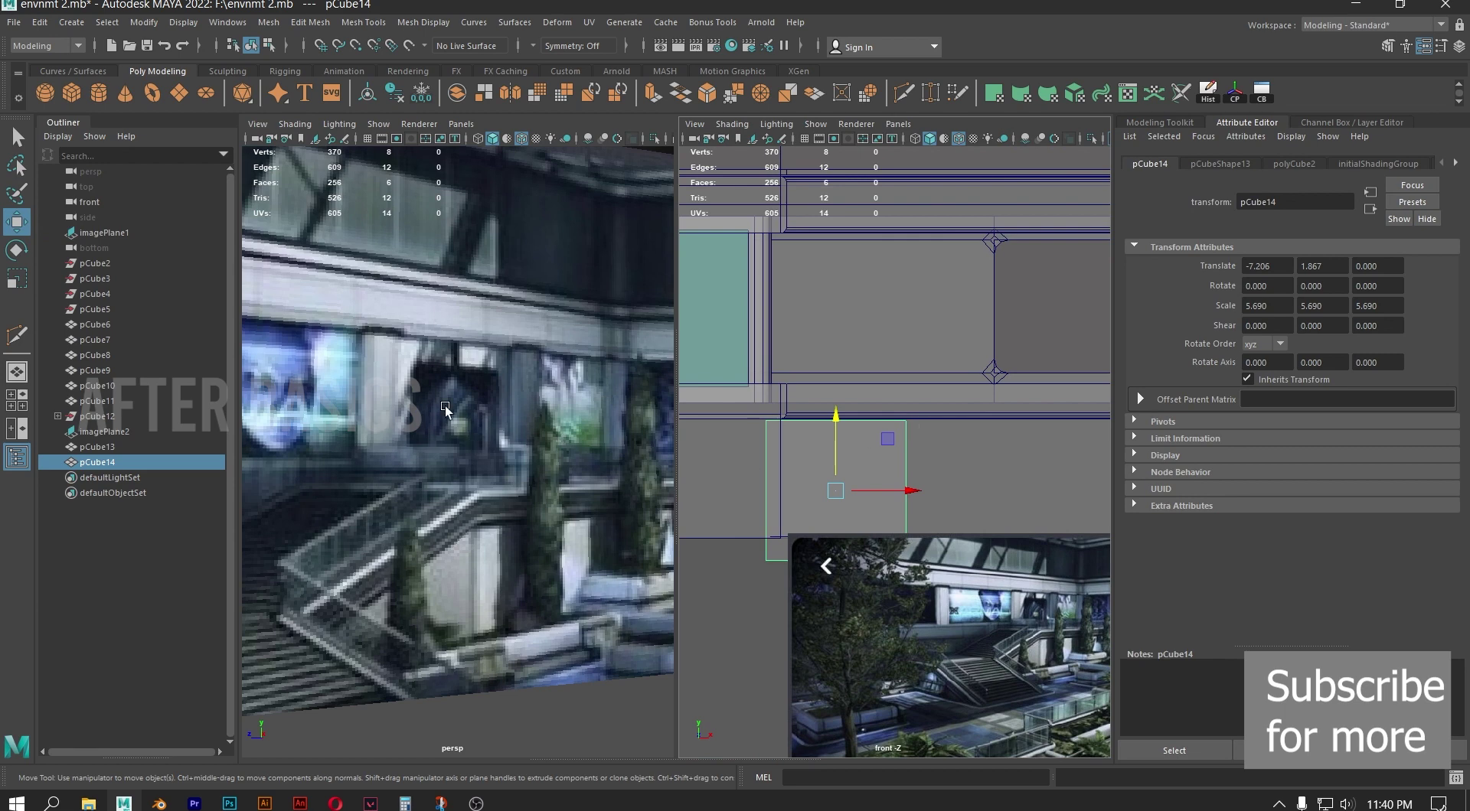
pyautogui.scroll(-6, 446, 408)
pyautogui.keyDown('alt'); pyautogui.moveTo(448, 406); pyautogui.dragTo(326, 396, button='middle'); pyautogui.keyUp('alt')
pyautogui.keyDown('alt'); pyautogui.moveTo(527, 437); pyautogui.dragTo(504, 502); pyautogui.keyUp('alt')
pyautogui.press('space')
pyautogui.press('space')
pyautogui.moveTo(402, 614); pyautogui.dragTo(468, 614)
pyautogui.scroll(2, 448, 483)
pyautogui.keyDown('alt'); pyautogui.moveTo(434, 508); pyautogui.dragTo(439, 498, button='middle'); pyautogui.keyUp('alt')
pyautogui.scroll(-2, 398, 470)
pyautogui.keyDown('alt'); pyautogui.moveTo(360, 446); pyautogui.dragTo(499, 426, button='middle'); pyautogui.keyUp('alt')
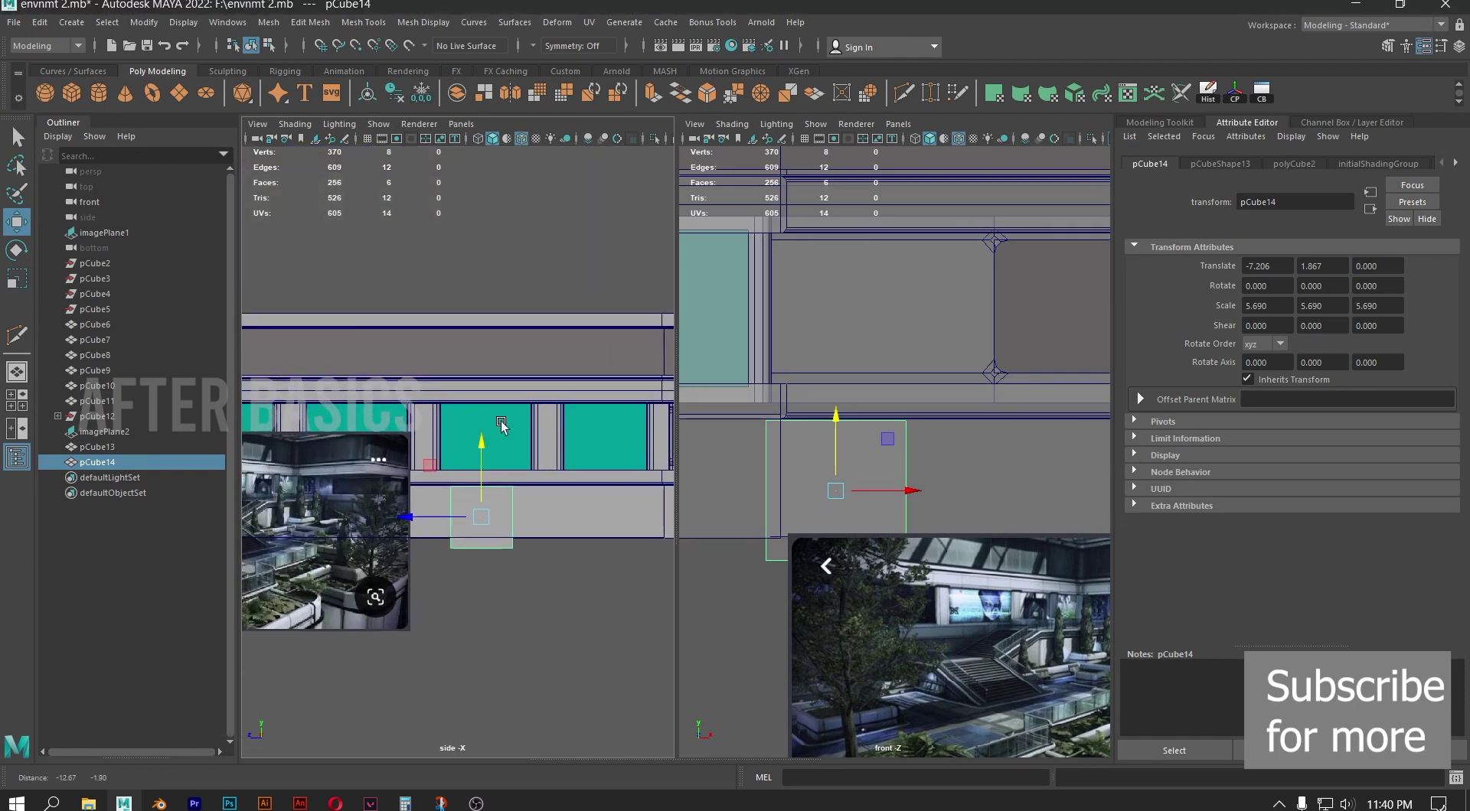
pyautogui.scroll(5, 490, 475)
pyautogui.keyDown('alt'); pyautogui.moveTo(467, 525); pyautogui.dragTo(438, 452, button='middle'); pyautogui.keyUp('alt')
pyautogui.scroll(3, 980, 585)
pyautogui.keyDown('alt'); pyautogui.moveTo(944, 556); pyautogui.dragTo(875, 446, button='middle'); pyautogui.keyUp('alt')
pyautogui.scroll(8, 875, 448)
pyautogui.scroll(-6, 767, 471)
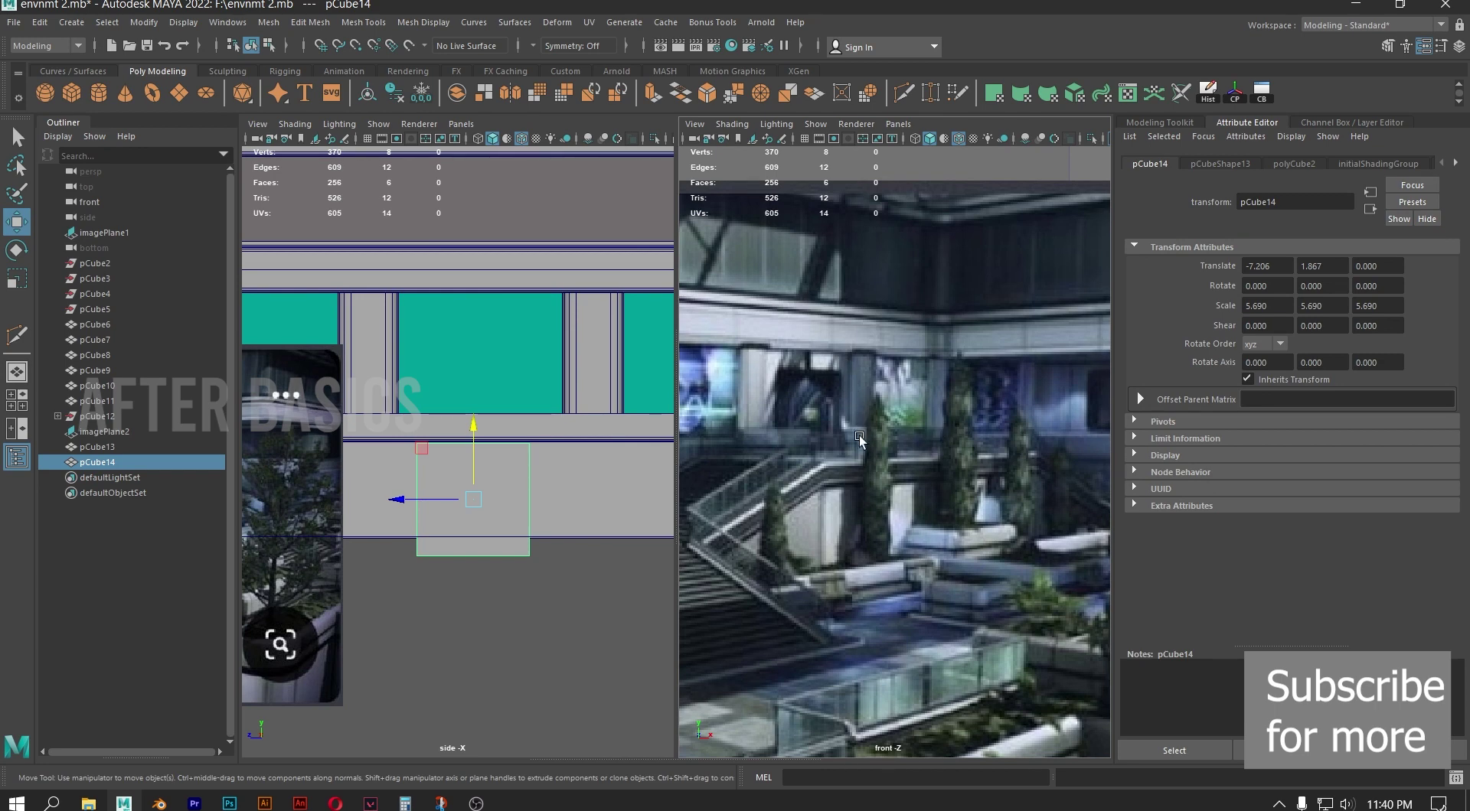
pyautogui.scroll(-3, 974, 468)
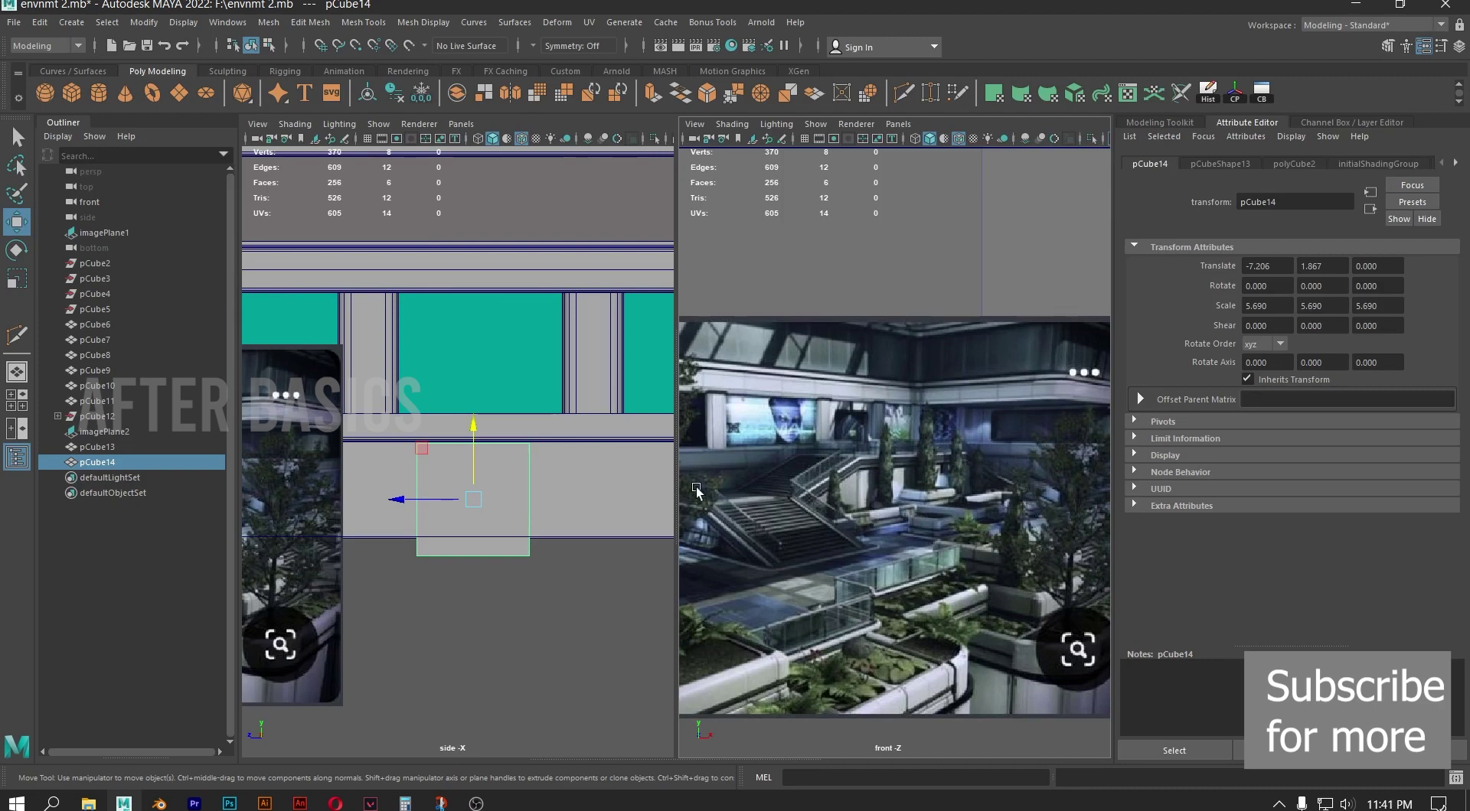
# Move the cube's four end vertices nearest the side-view reference image along the wall to Z 6.598
pyautogui.rightClick(441, 483)
pyautogui.rightClick(440, 448)
pyautogui.moveTo(459, 557)
pyautogui.mouseDown(button='right')
pyautogui.moveTo(398, 482)
pyautogui.moveTo(440, 541)
pyautogui.mouseUp(button='right')
pyautogui.click(479, 646)
pyautogui.click(452, 537)
pyautogui.click(452, 549)
pyautogui.moveTo(453, 550); pyautogui.dragTo(382, 383, button='right')
pyautogui.moveTo(457, 599); pyautogui.dragTo(374, 433)
pyautogui.moveTo(339, 500); pyautogui.dragTo(268, 494)
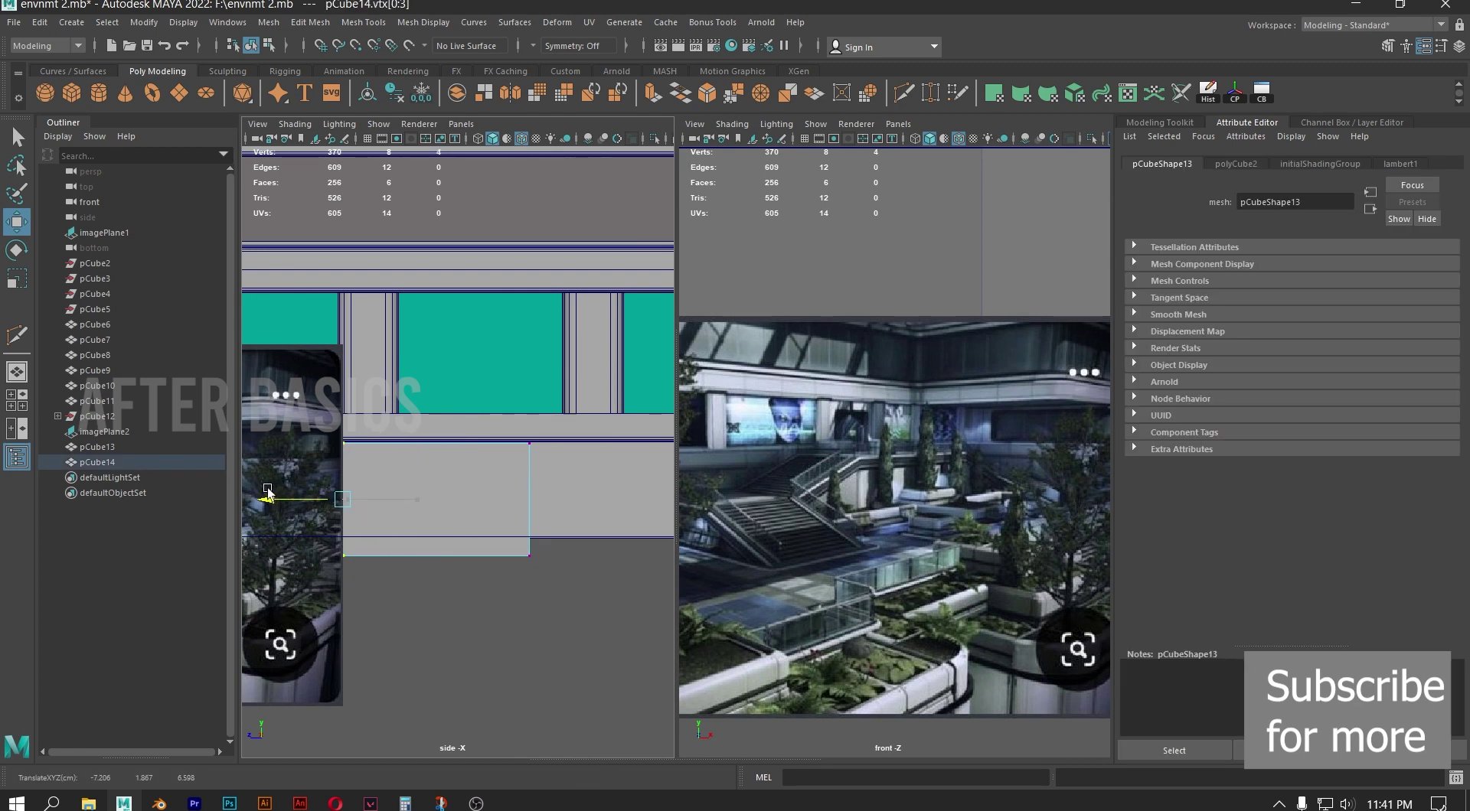
# Slide imagePlane2 along the wall to Z 25.778, away from the extended cube
pyautogui.keyDown('alt'); pyautogui.moveTo(369, 428); pyautogui.dragTo(490, 453, button='middle'); pyautogui.keyUp('alt')
pyautogui.scroll(3, 490, 451)
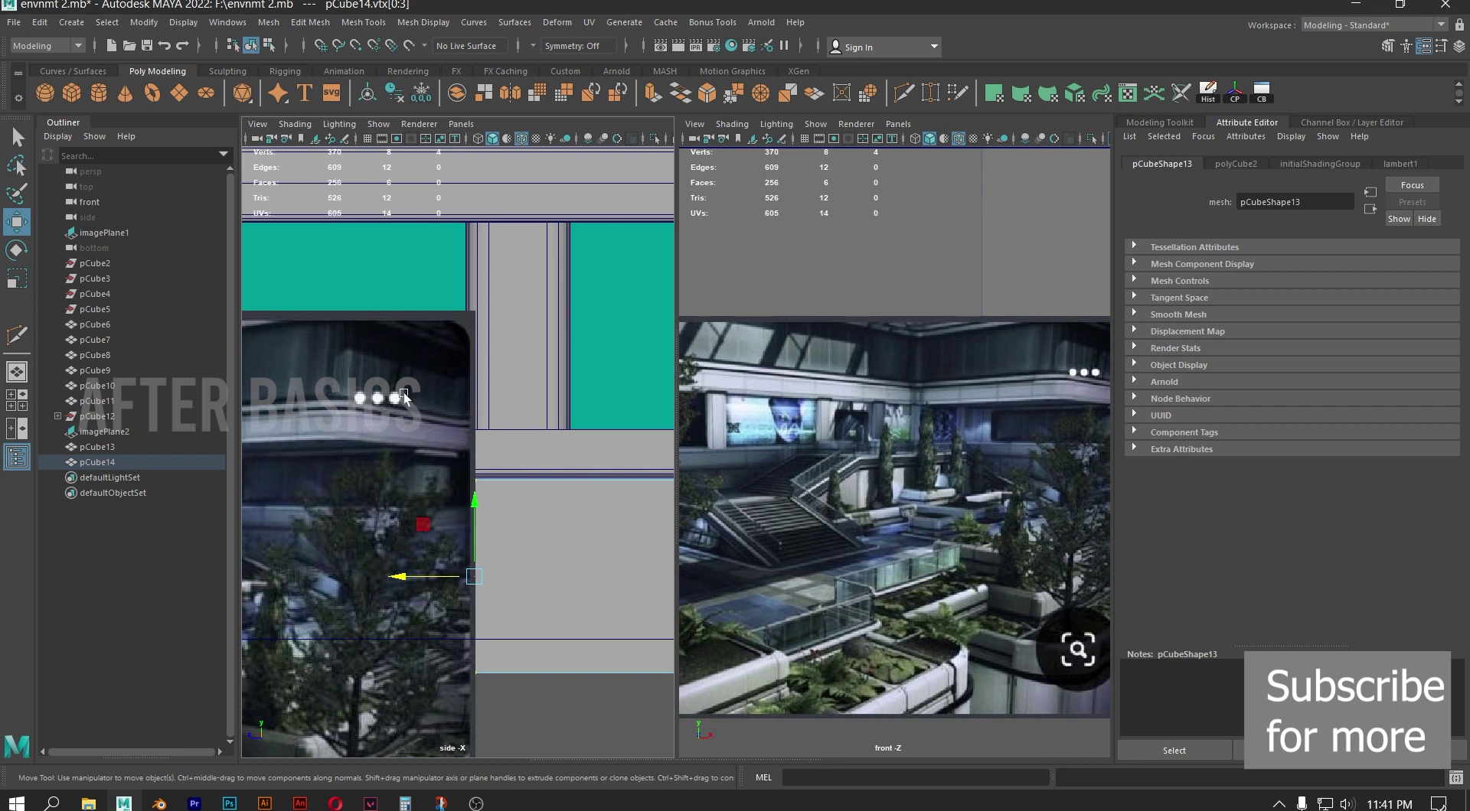
pyautogui.click(97, 446)
pyautogui.scroll(-3, 312, 421)
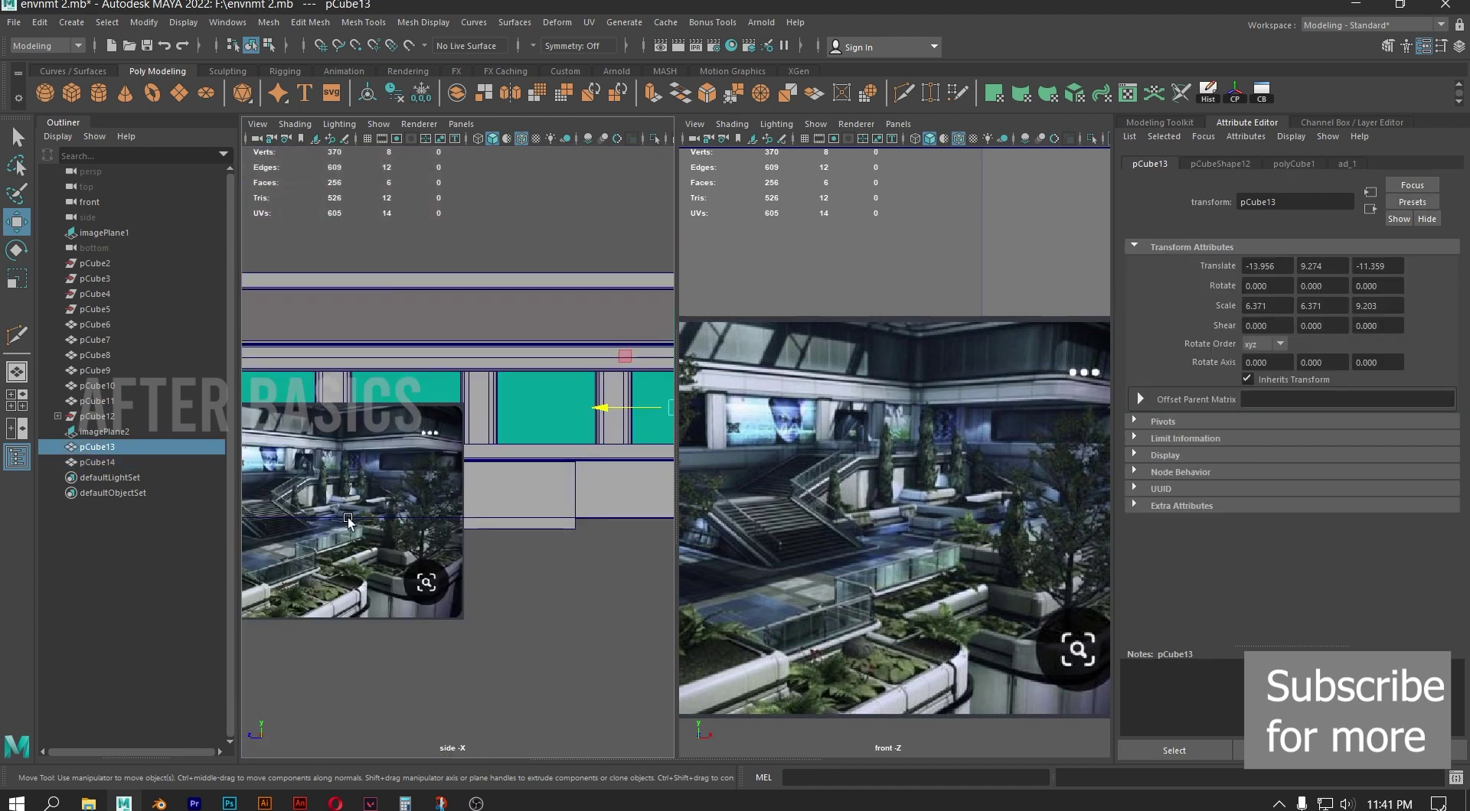
pyautogui.click(122, 426)
pyautogui.scroll(-3, 373, 498)
pyautogui.moveTo(374, 499); pyautogui.dragTo(346, 498)
pyautogui.scroll(10, 544, 452)
pyautogui.keyDown('alt'); pyautogui.moveTo(604, 529); pyautogui.dragTo(484, 474, button='middle'); pyautogui.keyUp('alt')
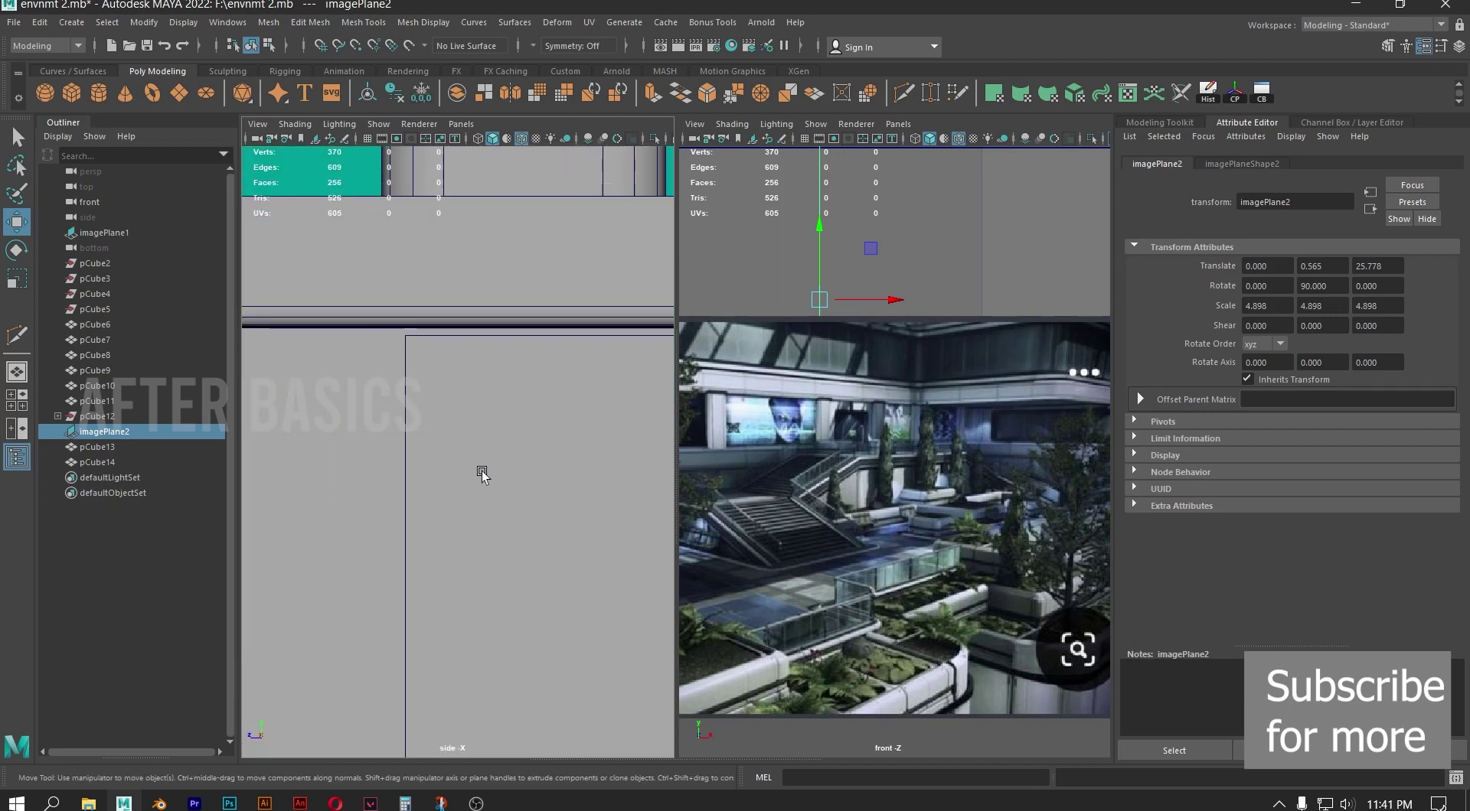
# Move the four vertices at the cube's other end along the wall to line up with the neighbouring window pillar's outer edge
pyautogui.click(481, 471)
pyautogui.scroll(-3, 492, 479)
pyautogui.moveTo(630, 519); pyautogui.dragTo(623, 528)
pyautogui.click(544, 658)
pyautogui.click(545, 620)
pyautogui.keyDown('alt'); pyautogui.moveTo(595, 475); pyautogui.dragTo(179, 470, button='middle'); pyautogui.keyUp('alt')
pyautogui.moveTo(372, 412); pyautogui.dragTo(367, 373, button='right')
pyautogui.moveTo(449, 653); pyautogui.dragTo(333, 368)
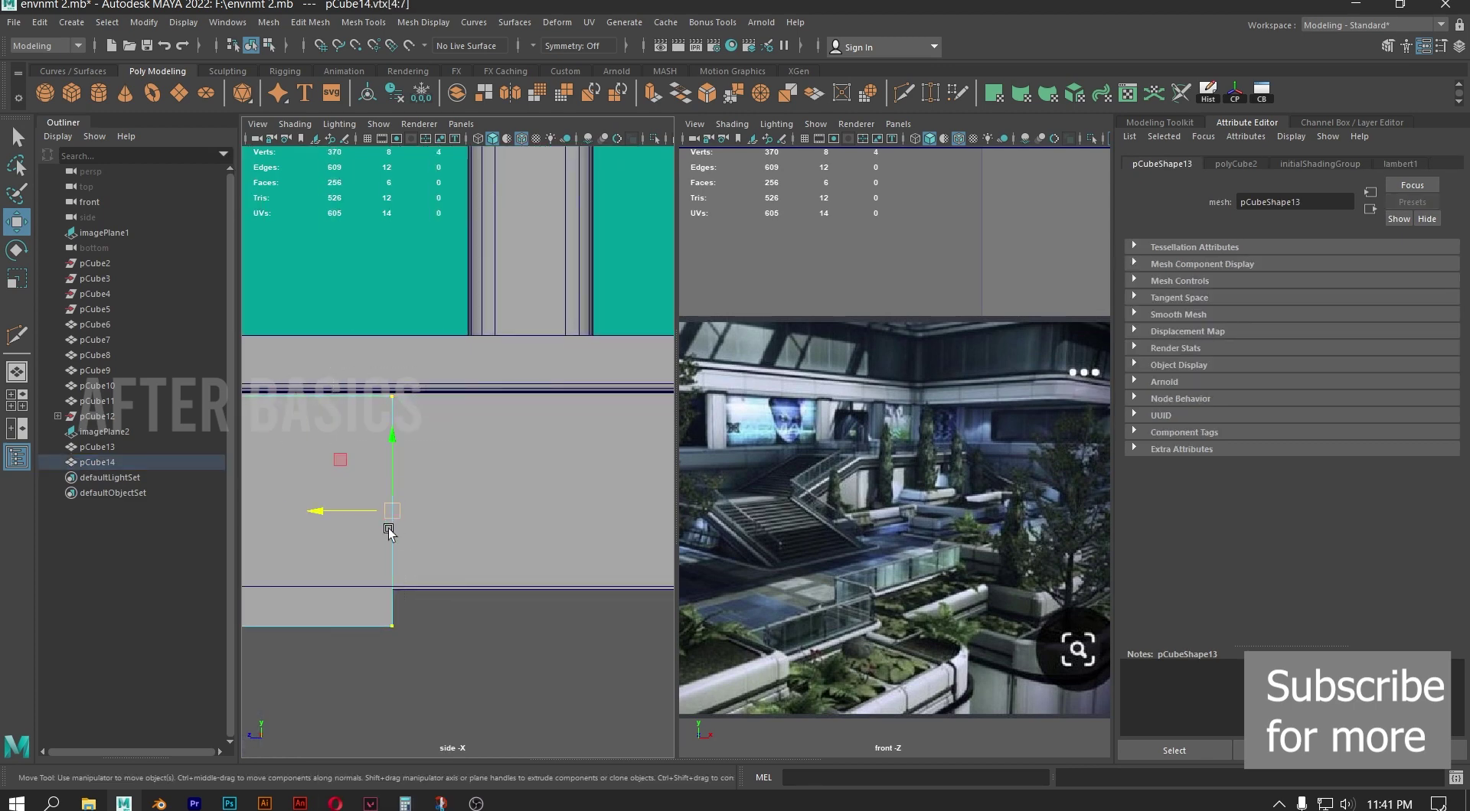
pyautogui.moveTo(328, 508); pyautogui.dragTo(519, 509)
pyautogui.scroll(-5, 519, 508)
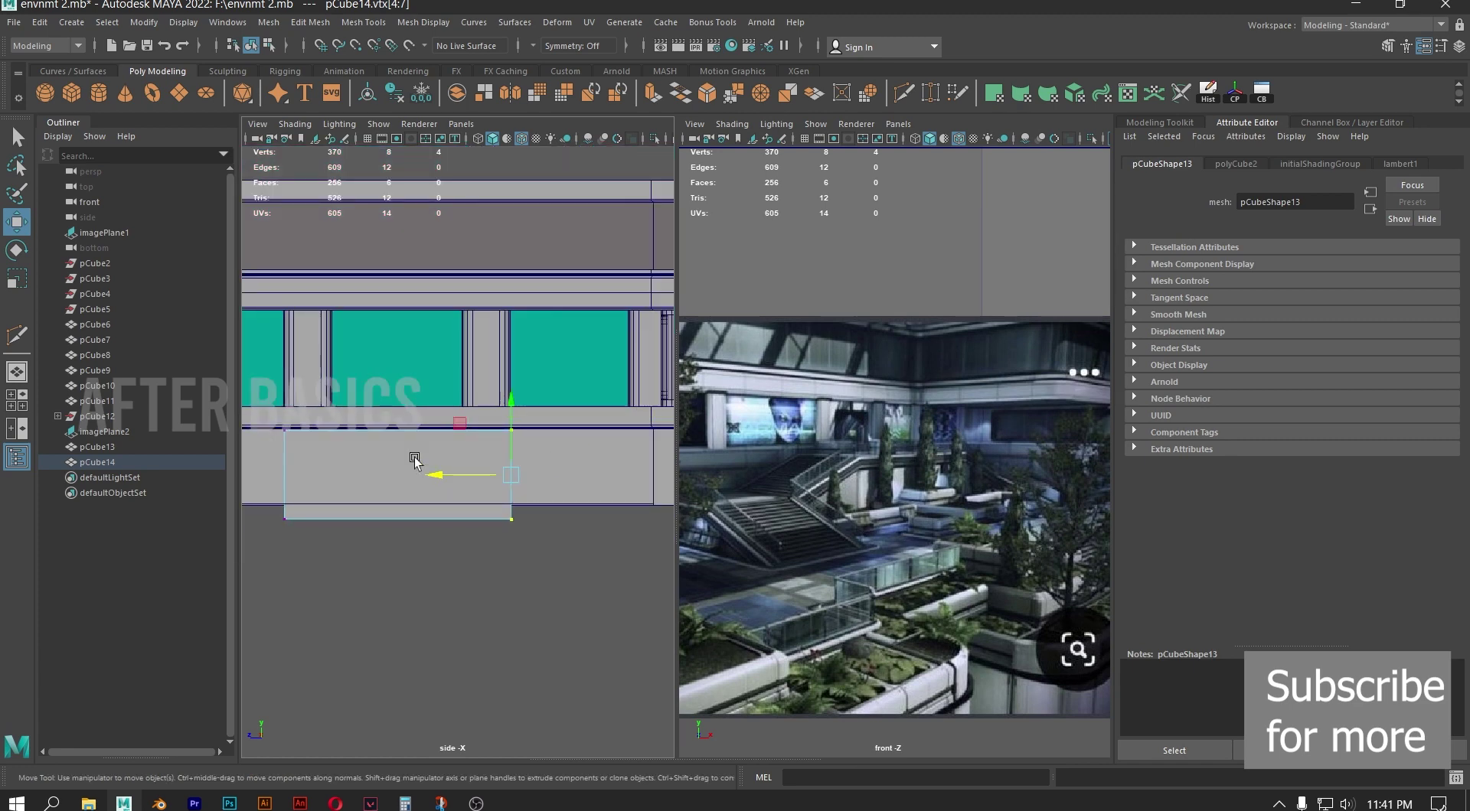
pyautogui.scroll(4, 414, 460)
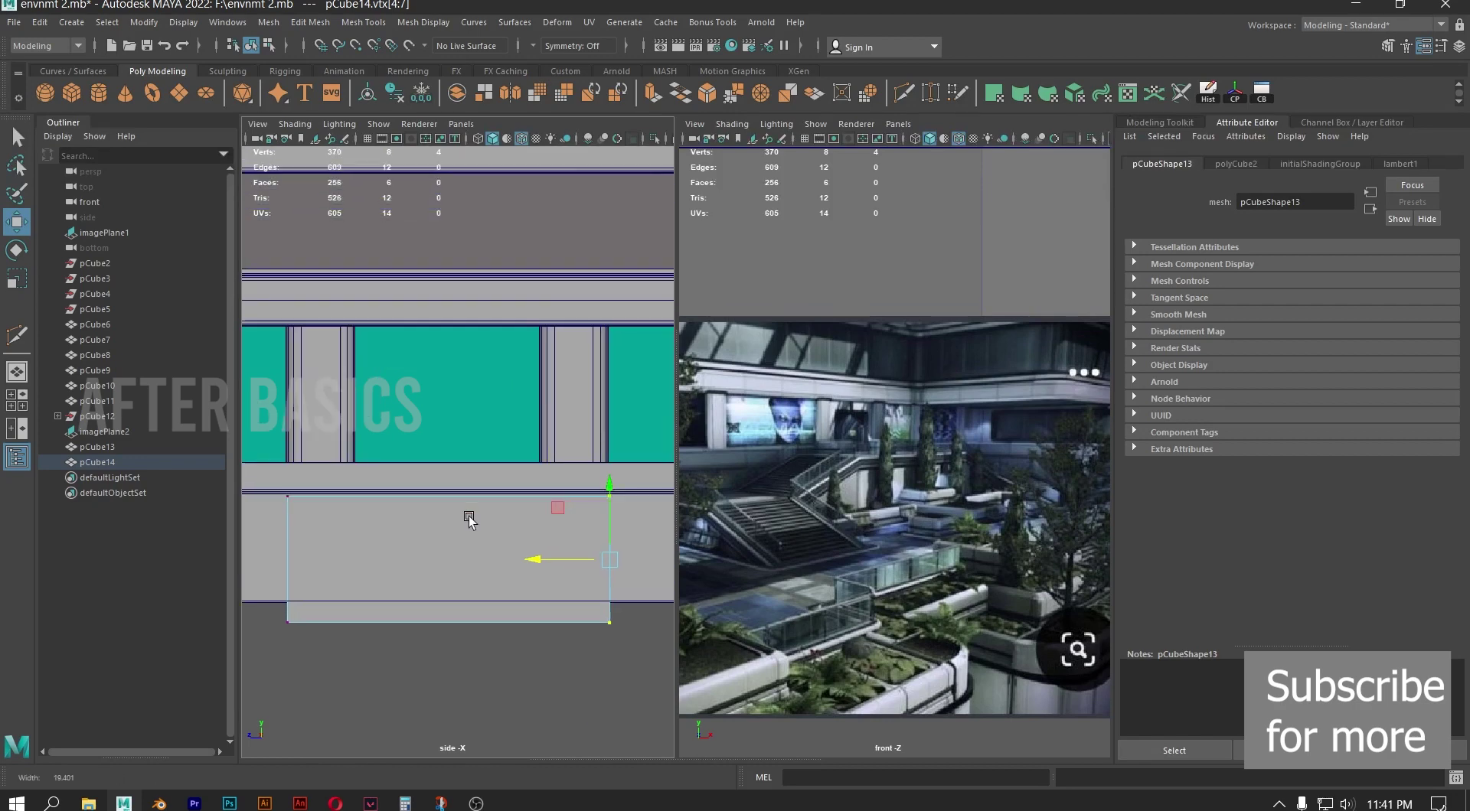
pyautogui.scroll(6, 866, 447)
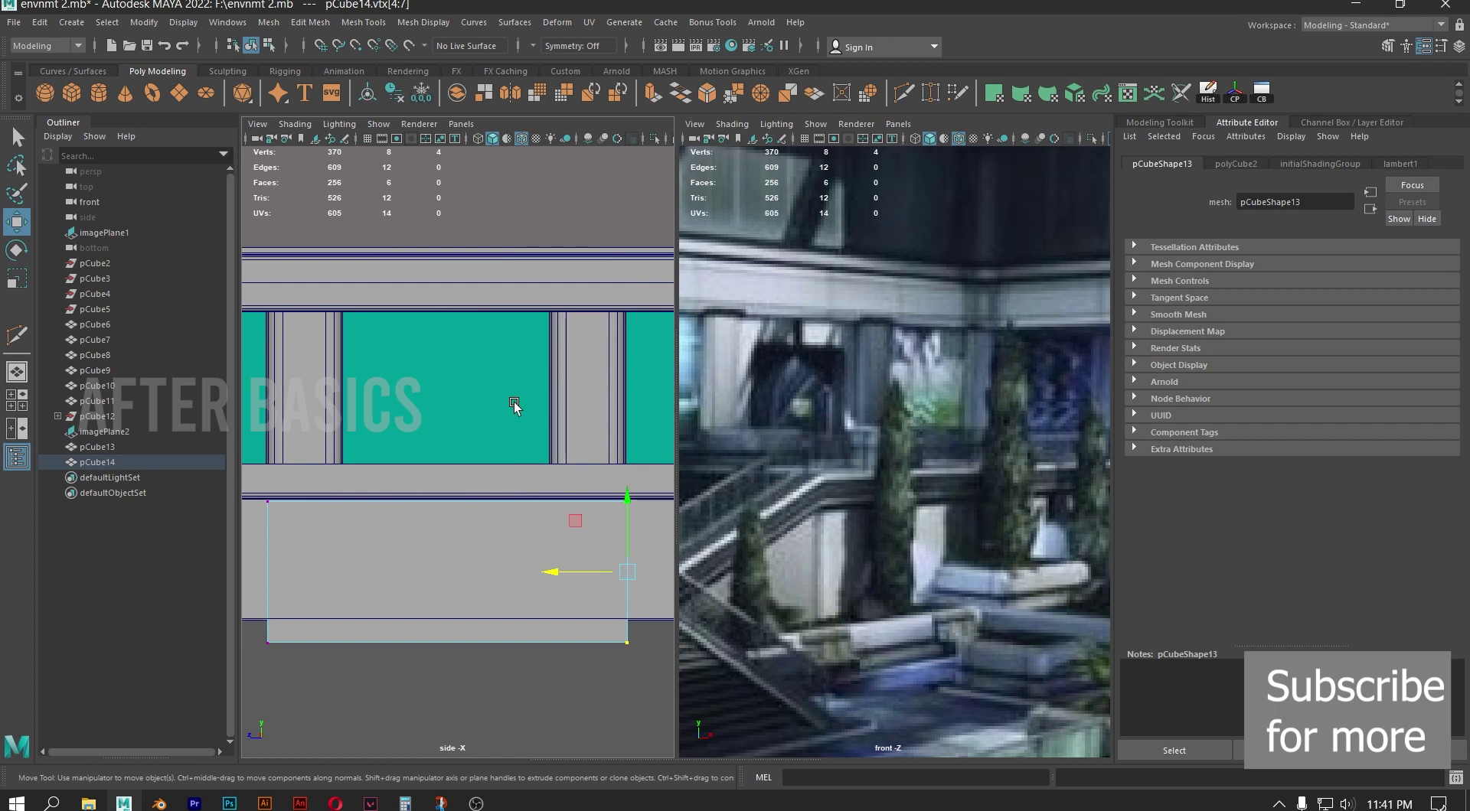
# Raise the cube's four top vertices to Y 5.804, overlapping the ledge beneath the windows
pyautogui.keyDown('alt'); pyautogui.moveTo(350, 430); pyautogui.dragTo(343, 400, button='middle'); pyautogui.keyUp('alt')
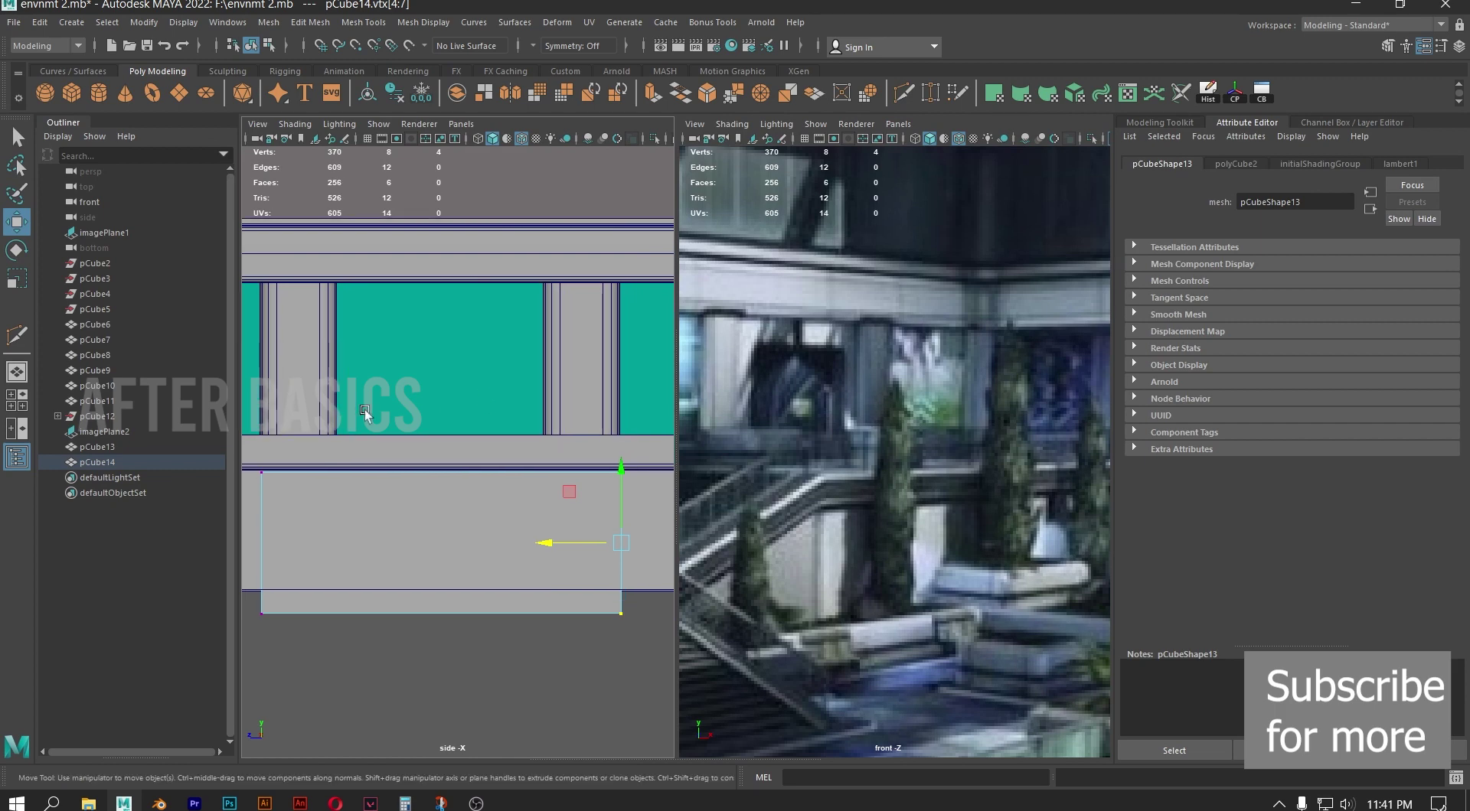
pyautogui.keyDown('alt'); pyautogui.moveTo(846, 453); pyautogui.dragTo(982, 452, button='middle'); pyautogui.keyUp('alt')
pyautogui.keyDown('alt'); pyautogui.moveTo(852, 427); pyautogui.dragTo(893, 471, button='right'); pyautogui.keyUp('alt')
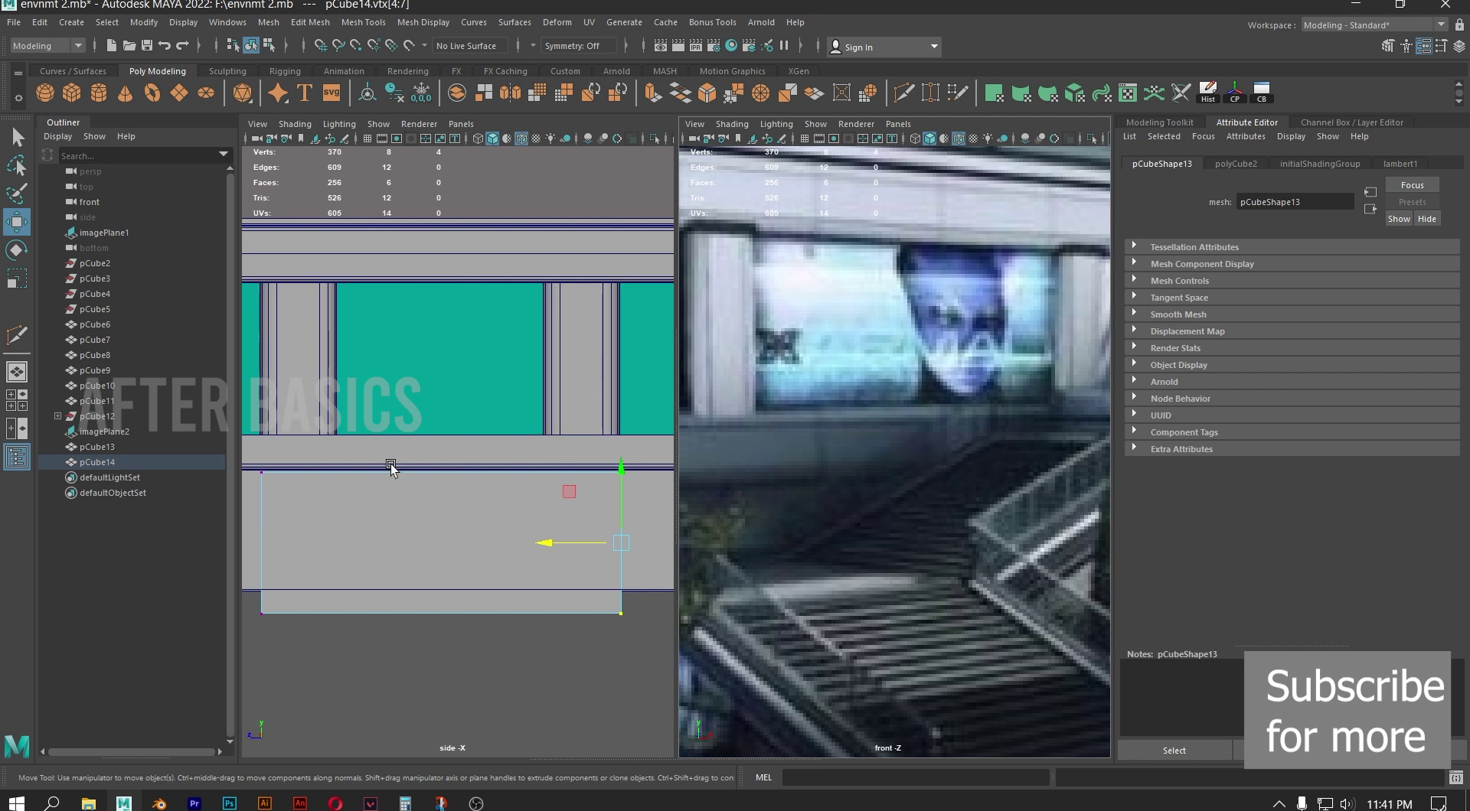
pyautogui.moveTo(251, 432); pyautogui.dragTo(634, 501)
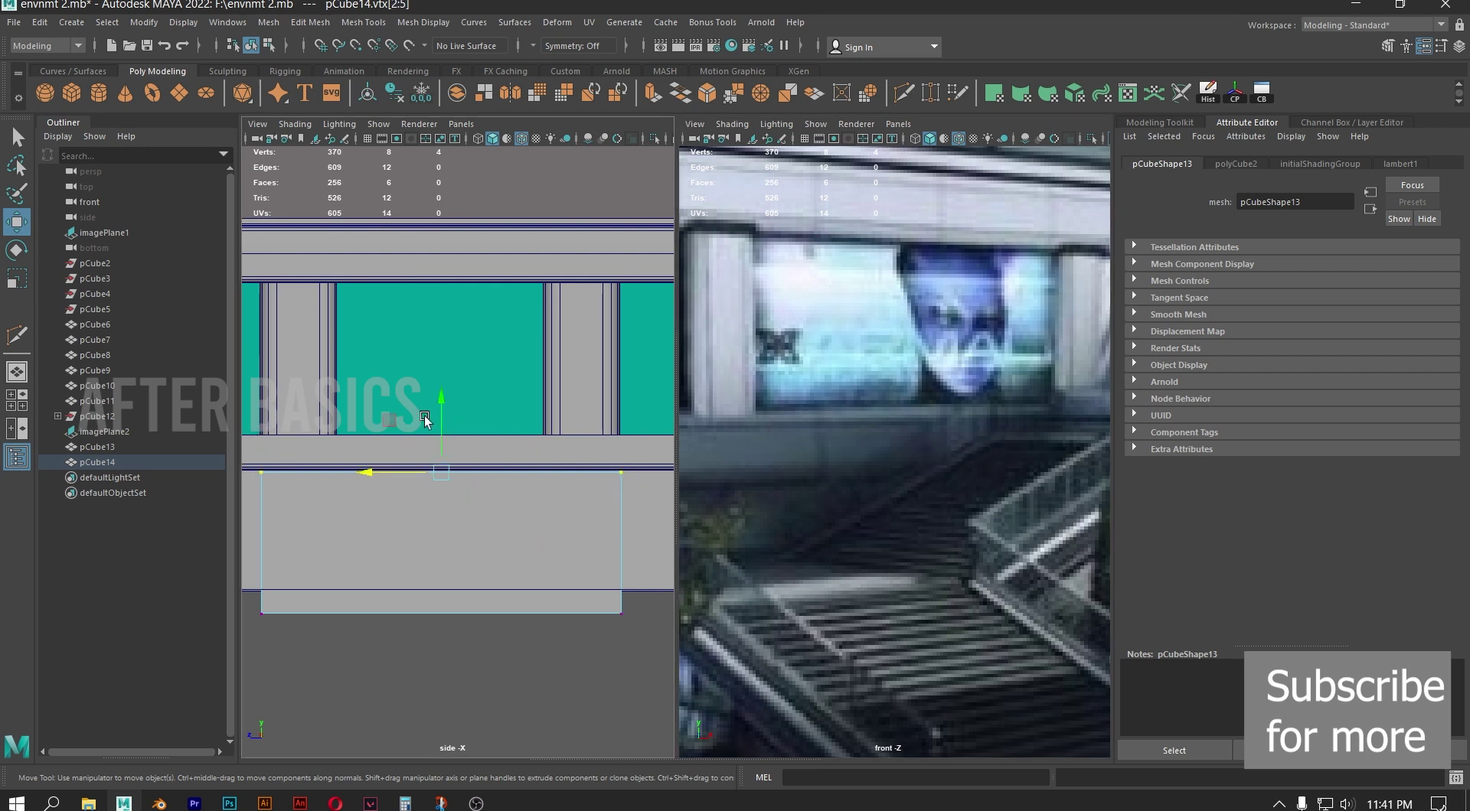
pyautogui.moveTo(443, 401); pyautogui.dragTo(439, 386)
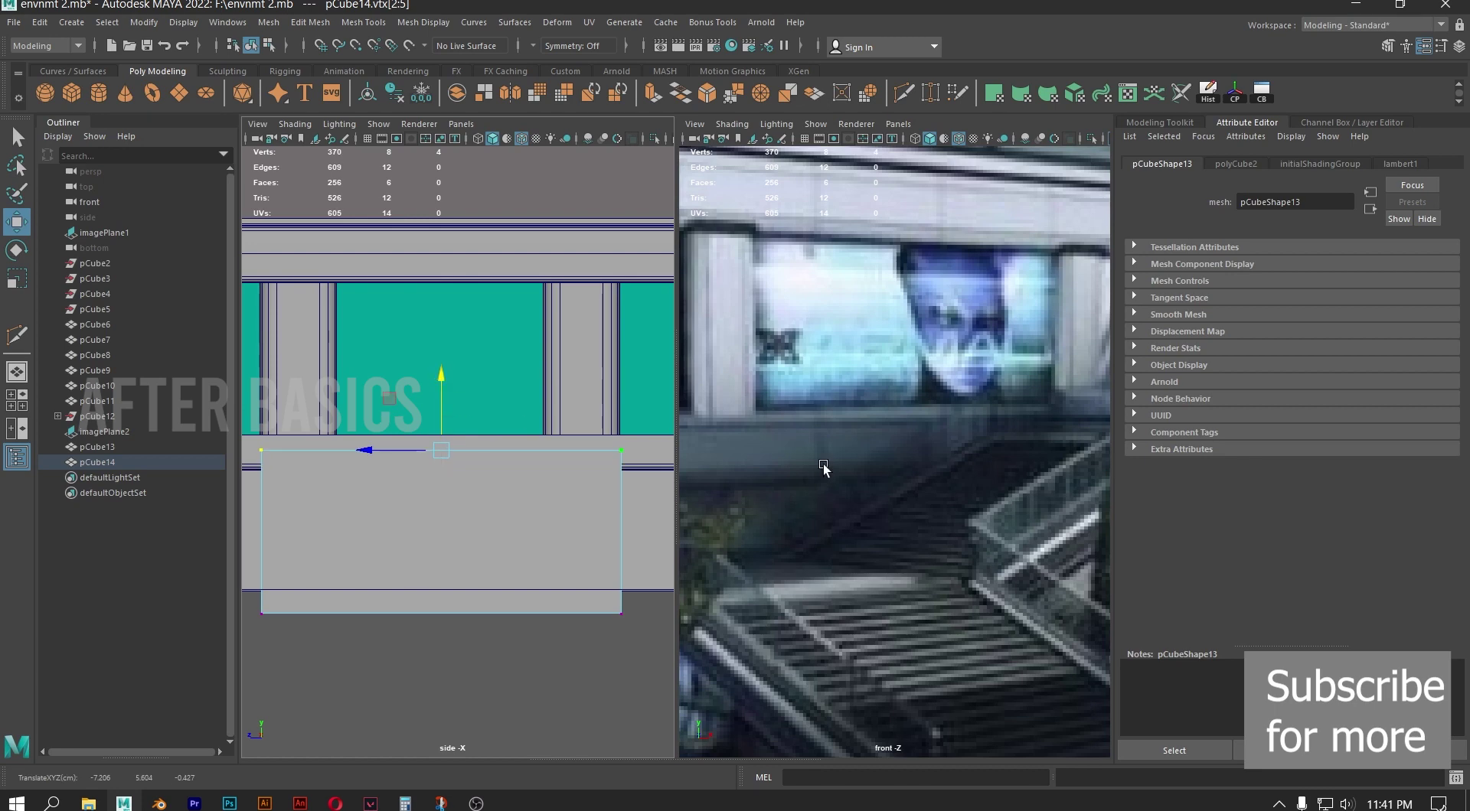
# Examine the staircase landing and the lower wall beneath the display screens in the reference image
pyautogui.keyDown('alt'); pyautogui.moveTo(1043, 453); pyautogui.dragTo(893, 439, button='middle'); pyautogui.keyUp('alt')
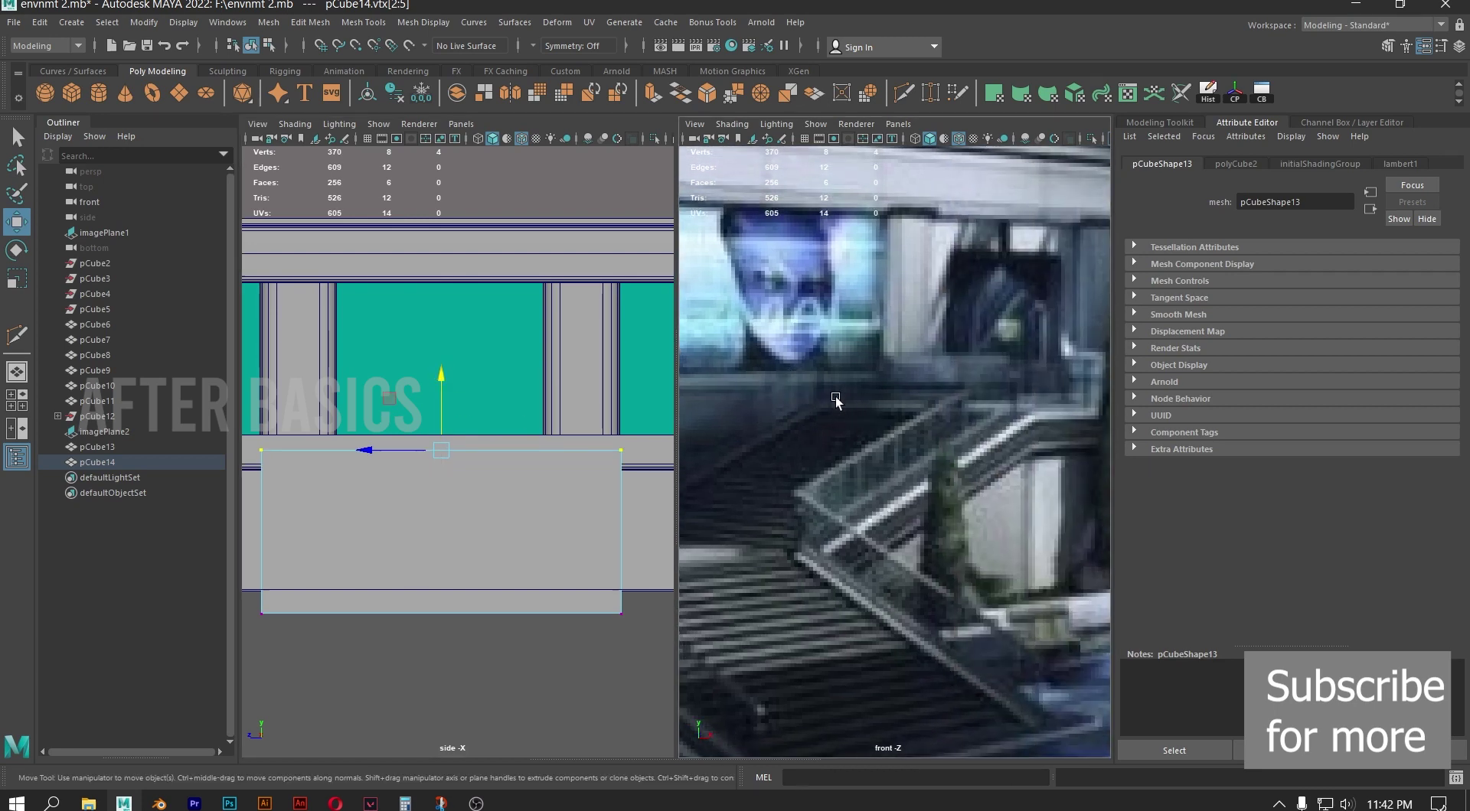
pyautogui.keyDown('alt'); pyautogui.moveTo(830, 403); pyautogui.dragTo(948, 408, button='middle'); pyautogui.keyUp('alt')
pyautogui.keyDown('alt'); pyautogui.moveTo(888, 469); pyautogui.dragTo(947, 518, button='middle'); pyautogui.keyUp('alt')
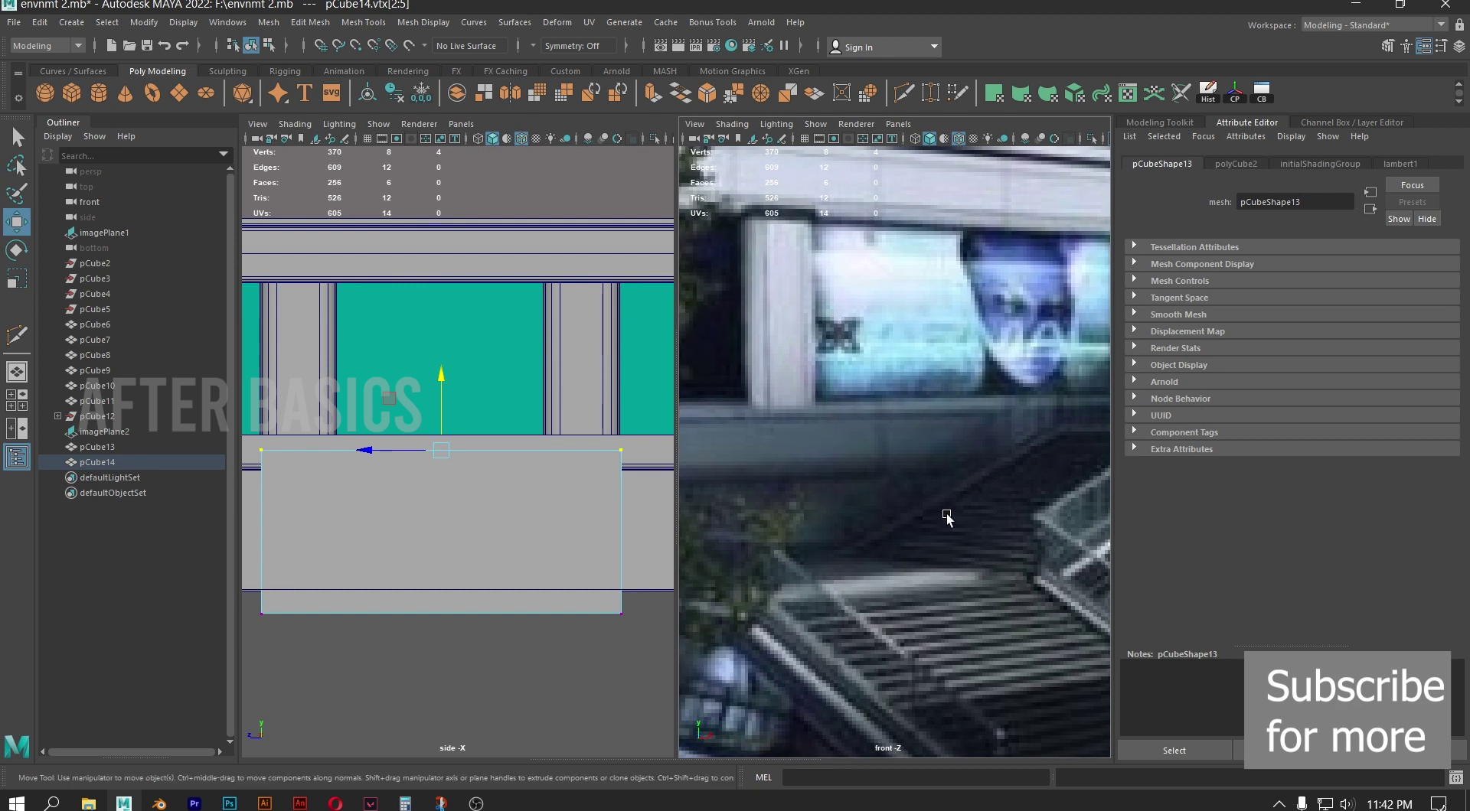
pyautogui.scroll(-5, 871, 440)
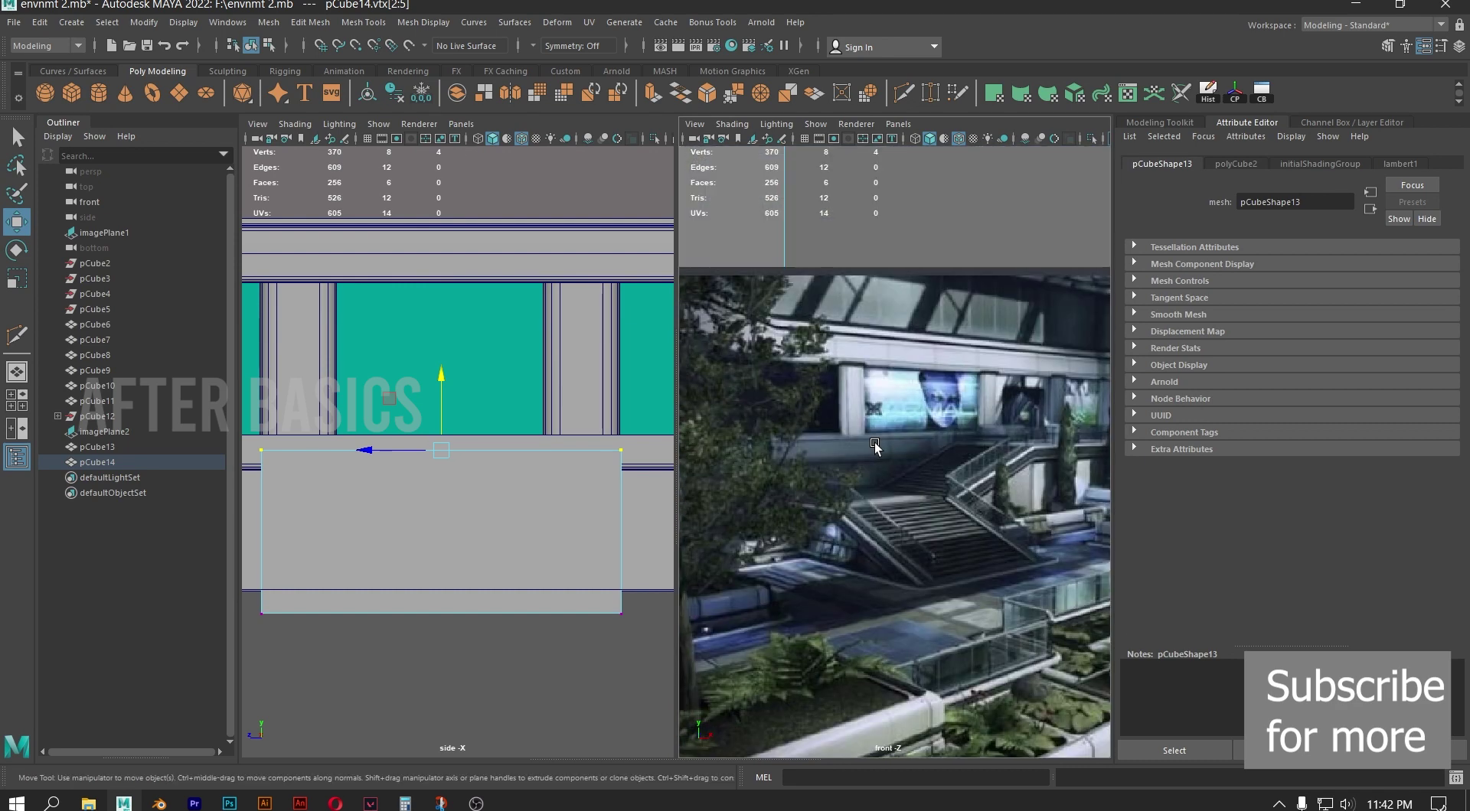
pyautogui.keyDown('alt'); pyautogui.moveTo(990, 469); pyautogui.dragTo(900, 469, button='middle'); pyautogui.keyUp('alt')
pyautogui.scroll(1, 901, 470)
pyautogui.scroll(-5, 610, 414)
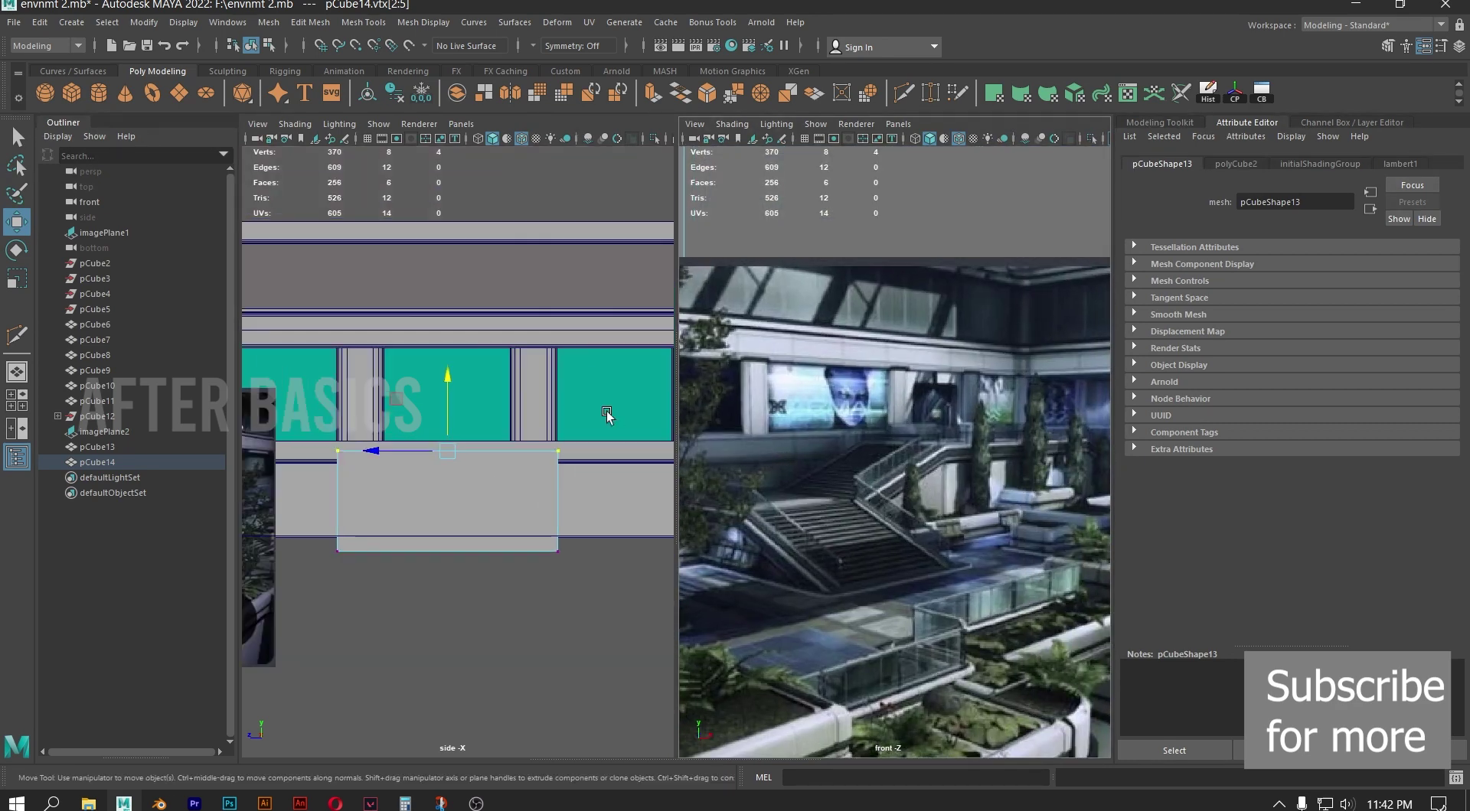
# Separate the pCube10 wall mesh into its individual pieces and center the pivots of all the building meshes
pyautogui.keyDown('alt'); pyautogui.moveTo(652, 418); pyautogui.dragTo(499, 378, button='middle'); pyautogui.keyUp('alt')
pyautogui.click(512, 412)
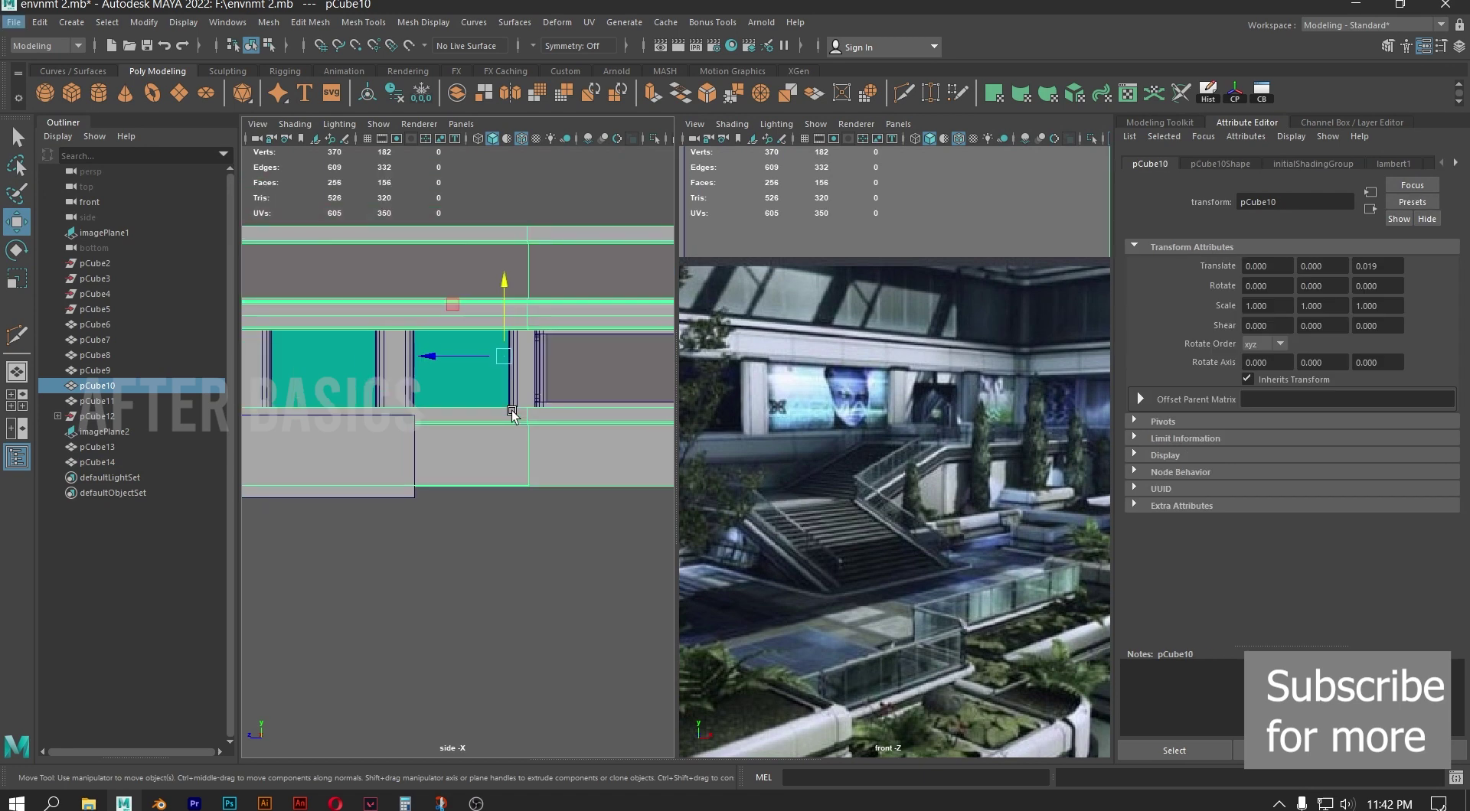
pyautogui.moveTo(512, 410); pyautogui.dragTo(579, 349, button='right')
pyautogui.click(369, 22)
pyautogui.moveTo(268, 23)
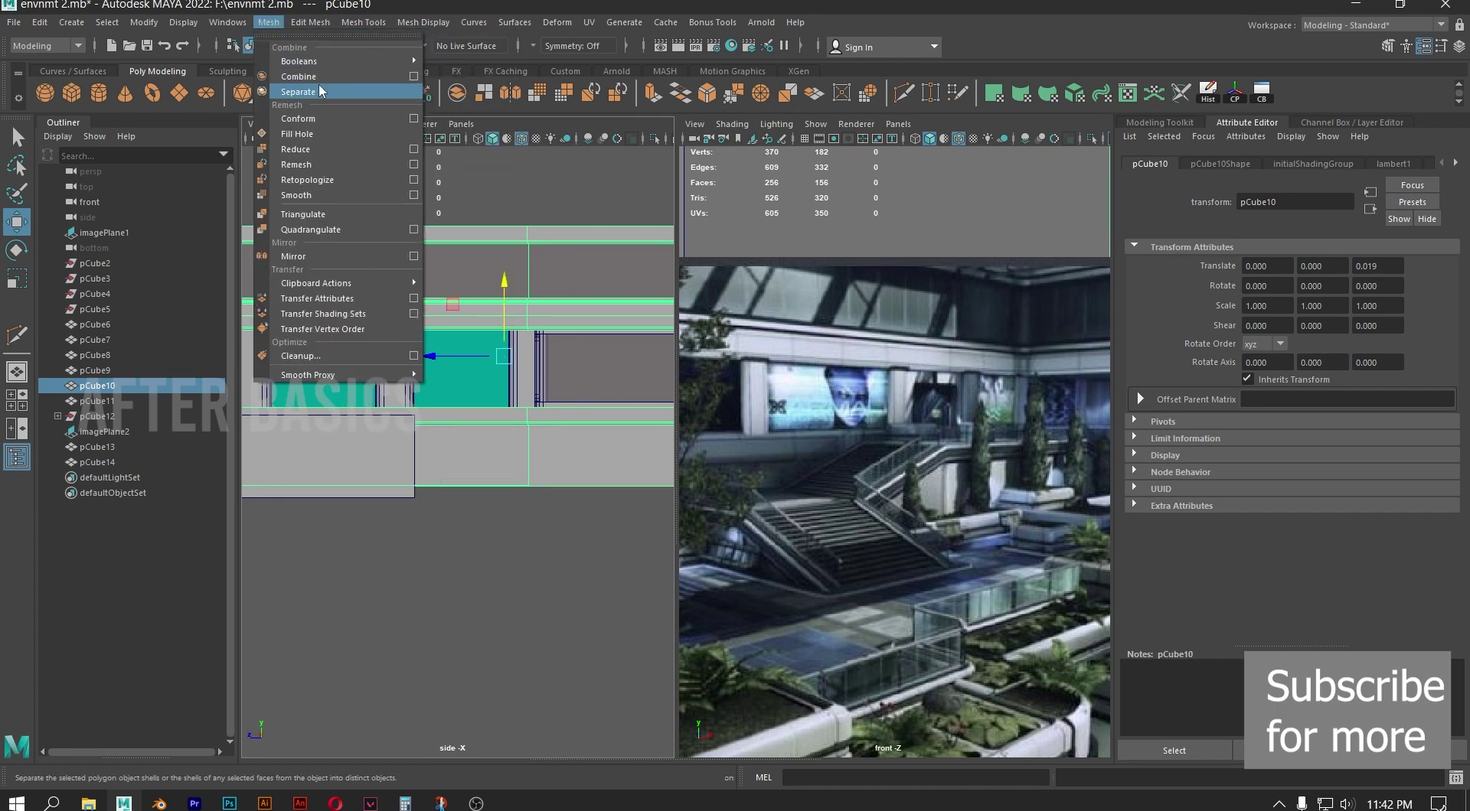
pyautogui.click(320, 91)
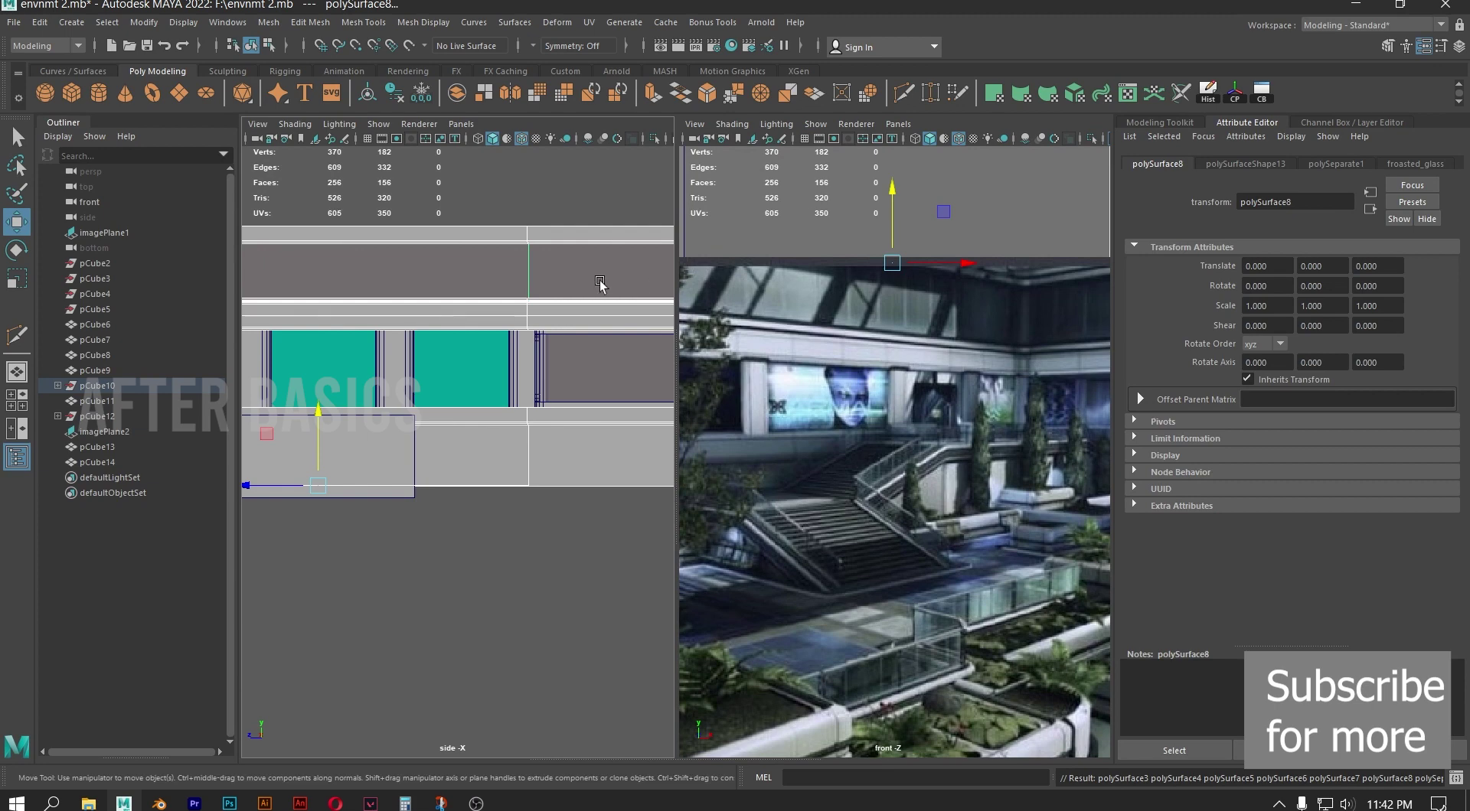
pyautogui.scroll(-5, 452, 429)
pyautogui.moveTo(297, 278); pyautogui.dragTo(596, 516)
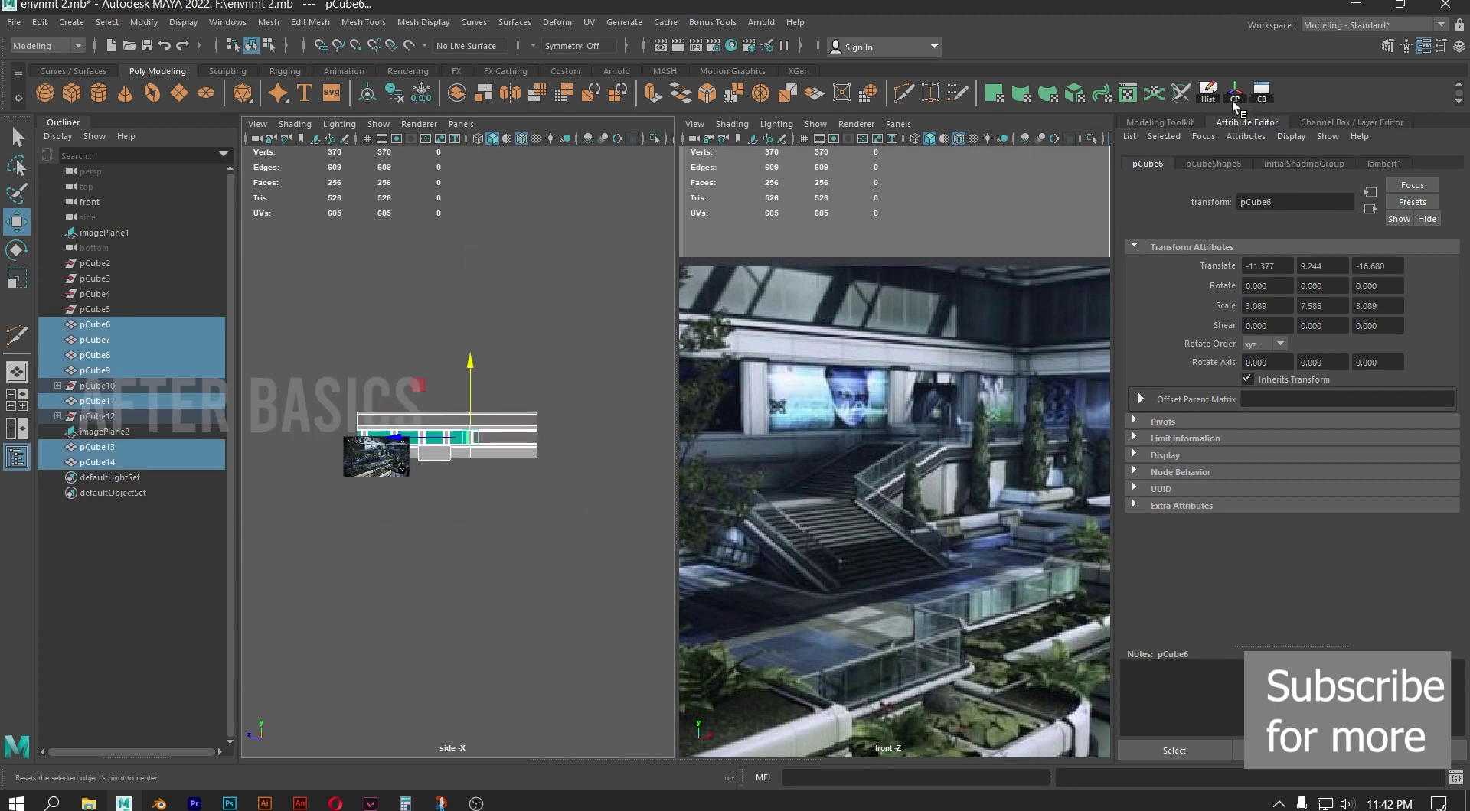
# Lower the bottom-edge vertices of the ledge strip beneath the windows (polySurface7) to Y 4.468
pyautogui.scroll(5, 393, 466)
pyautogui.click(452, 544)
pyautogui.keyDown('alt'); pyautogui.moveTo(374, 372); pyautogui.dragTo(408, 315, button='middle'); pyautogui.keyUp('alt')
pyautogui.scroll(3, 536, 400)
pyautogui.click(488, 364)
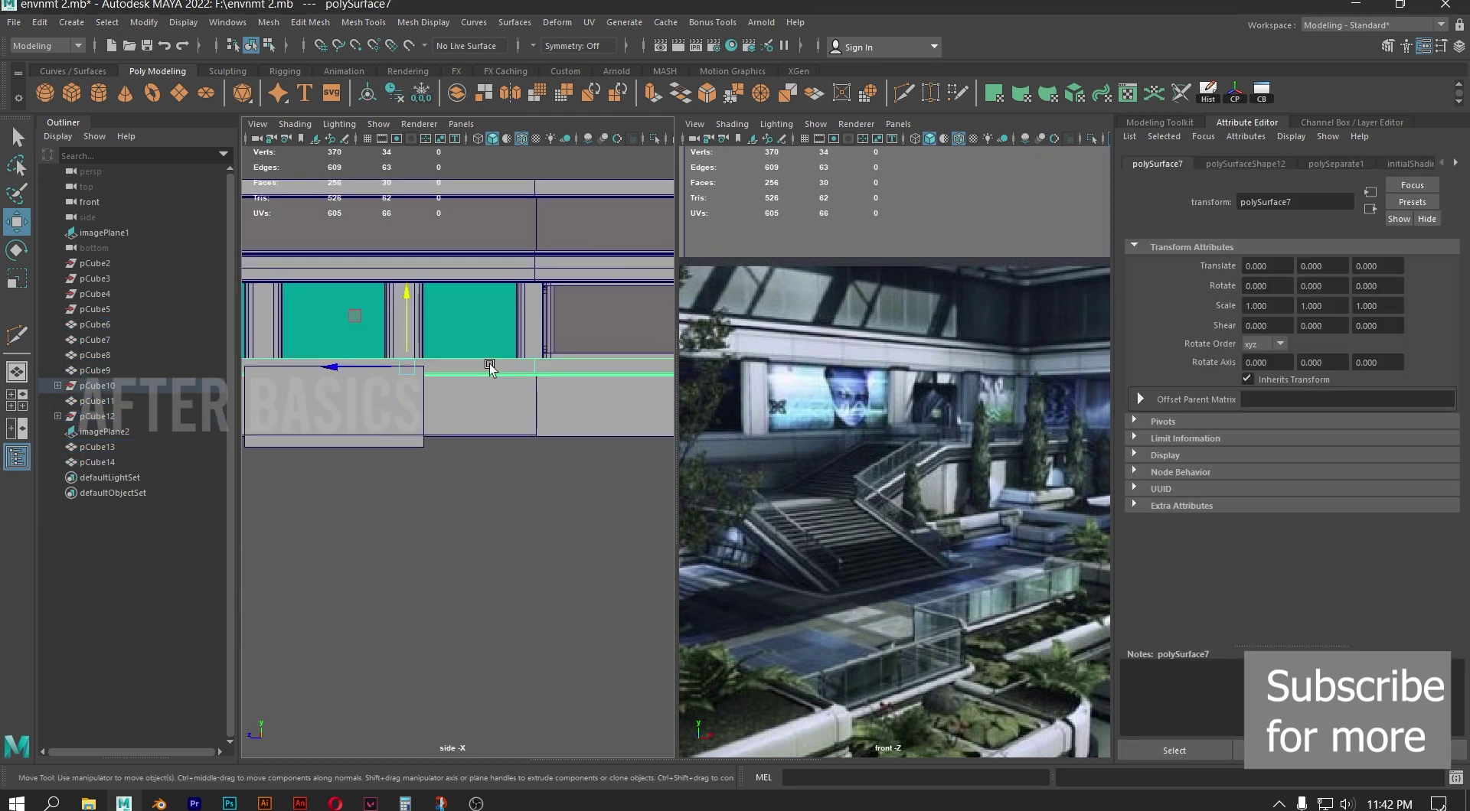
pyautogui.scroll(-6, 494, 375)
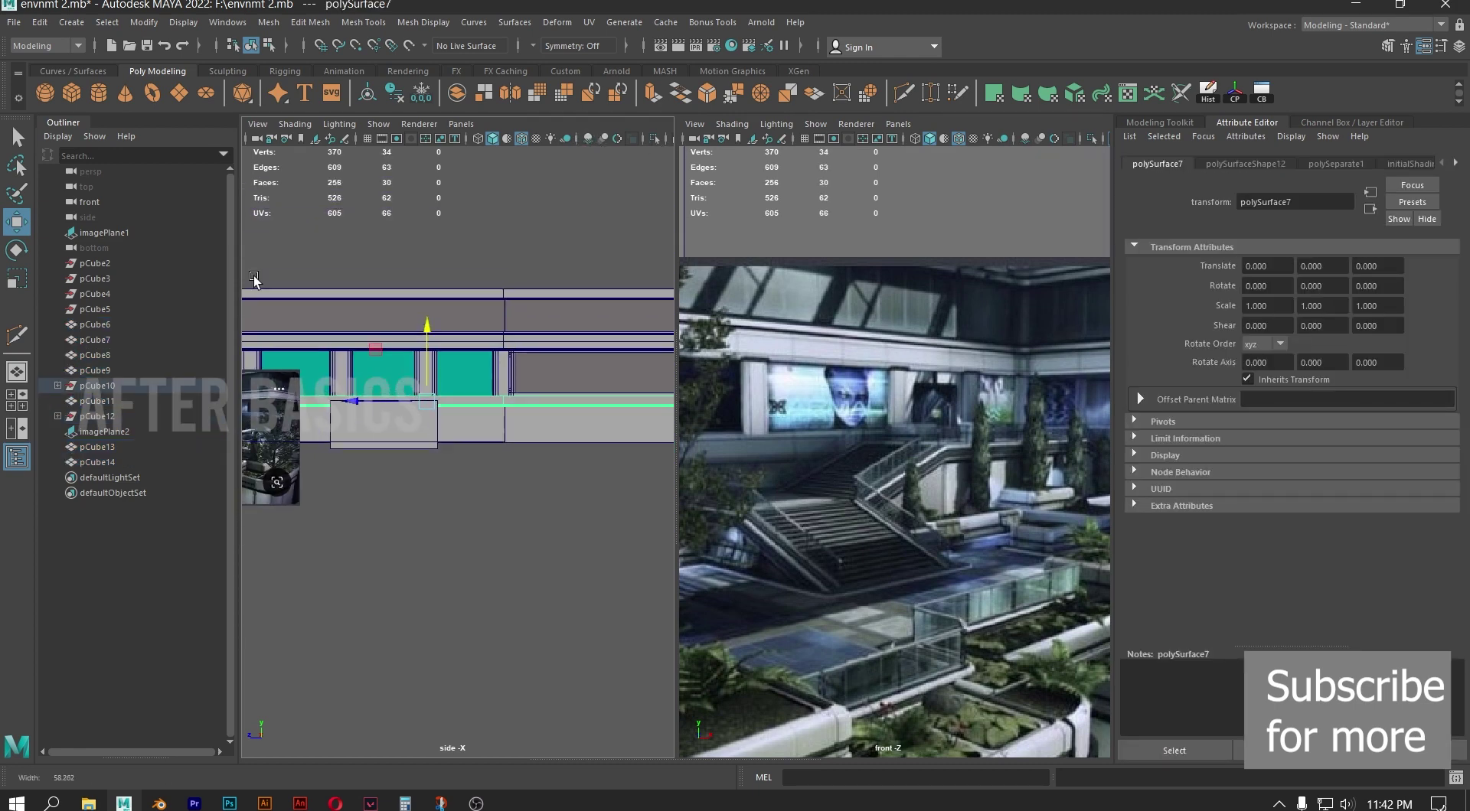
pyautogui.moveTo(506, 421); pyautogui.dragTo(457, 385, button='right')
pyautogui.keyDown('alt'); pyautogui.moveTo(597, 409); pyautogui.dragTo(526, 345, button='middle'); pyautogui.keyUp('alt')
pyautogui.scroll(-2, 655, 374)
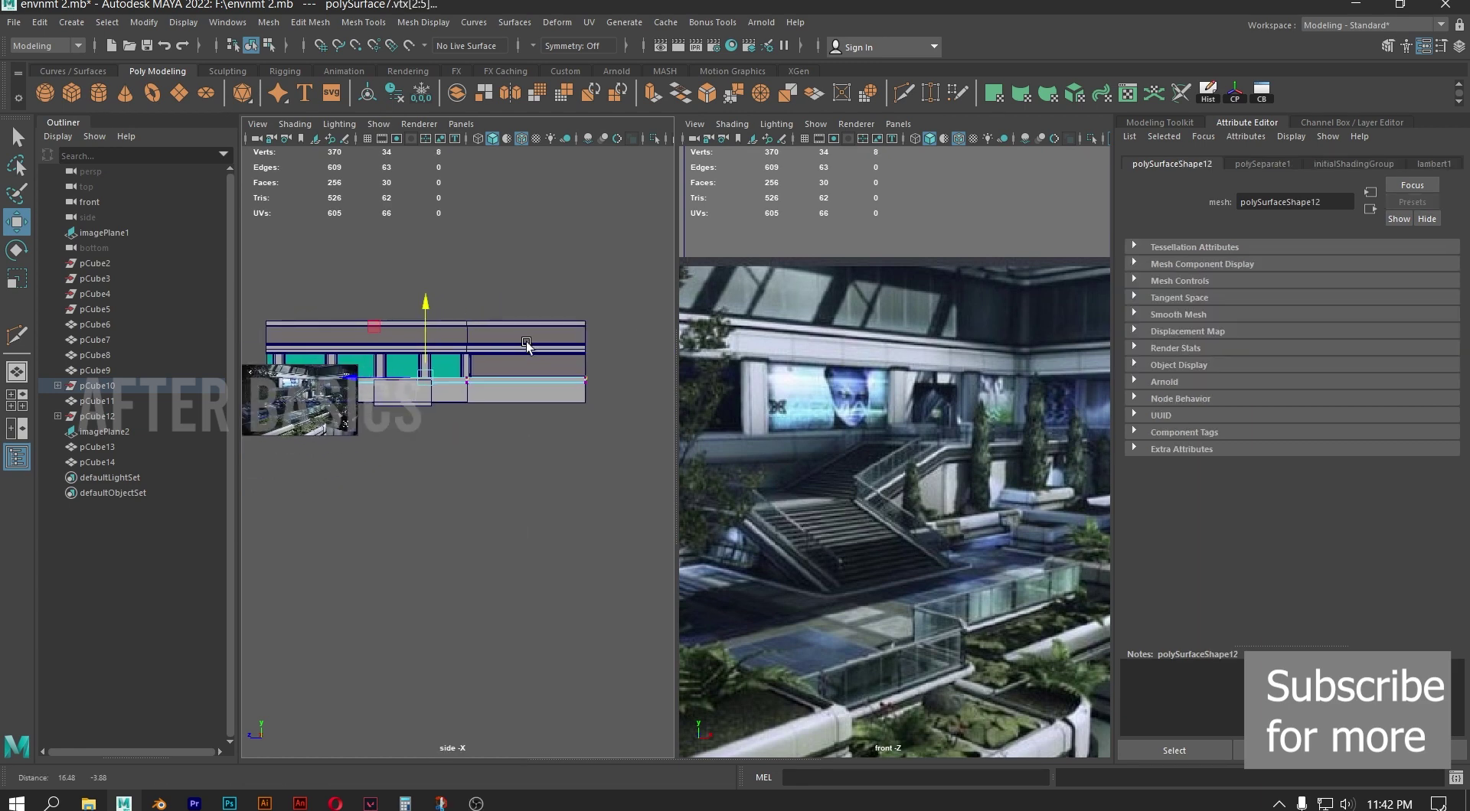
pyautogui.moveTo(645, 455); pyautogui.dragTo(244, 378)
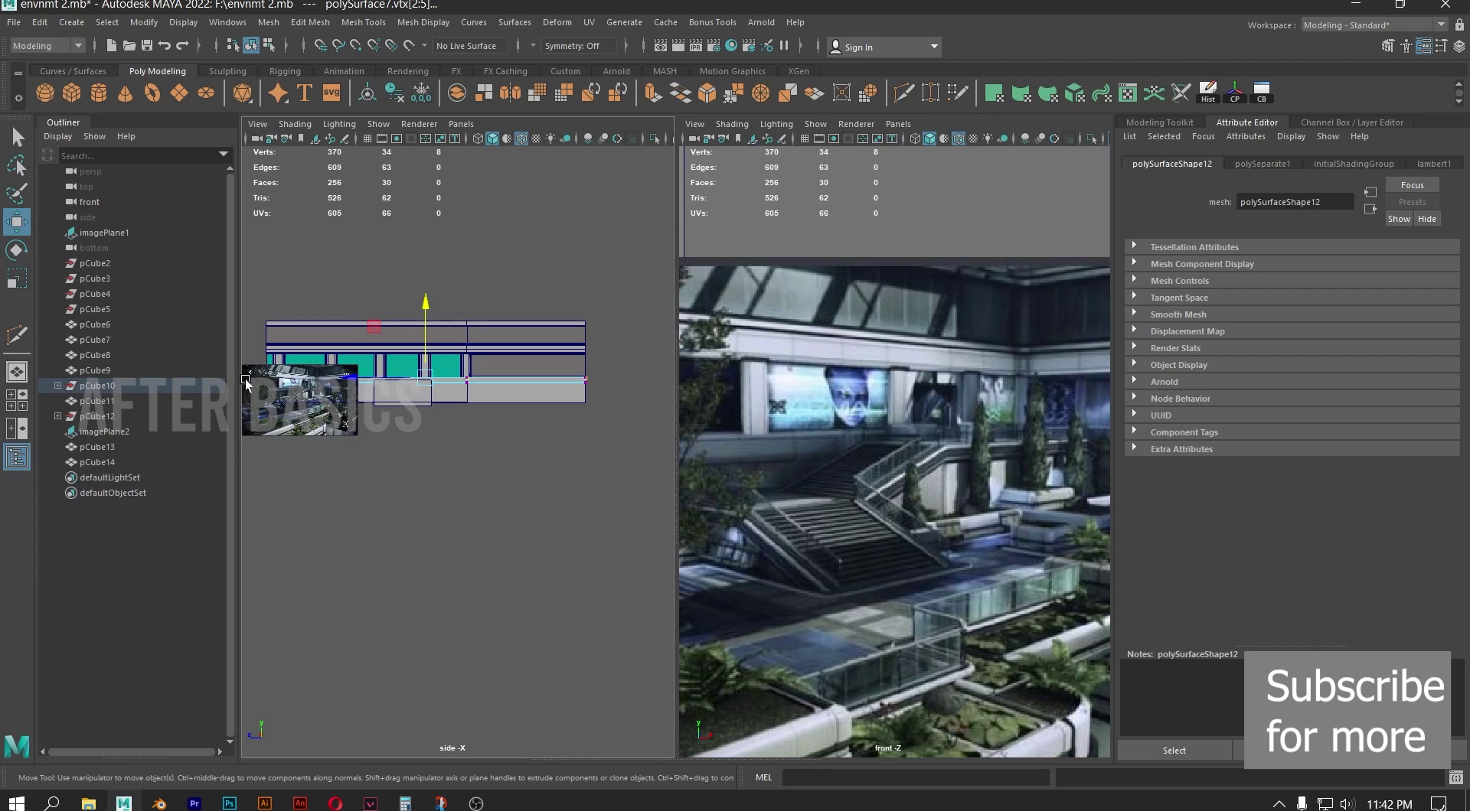
pyautogui.scroll(4, 447, 371)
pyautogui.keyDown('alt'); pyautogui.moveTo(447, 248); pyautogui.dragTo(467, 397, button='middle'); pyautogui.keyUp('alt')
pyautogui.scroll(5, 466, 399)
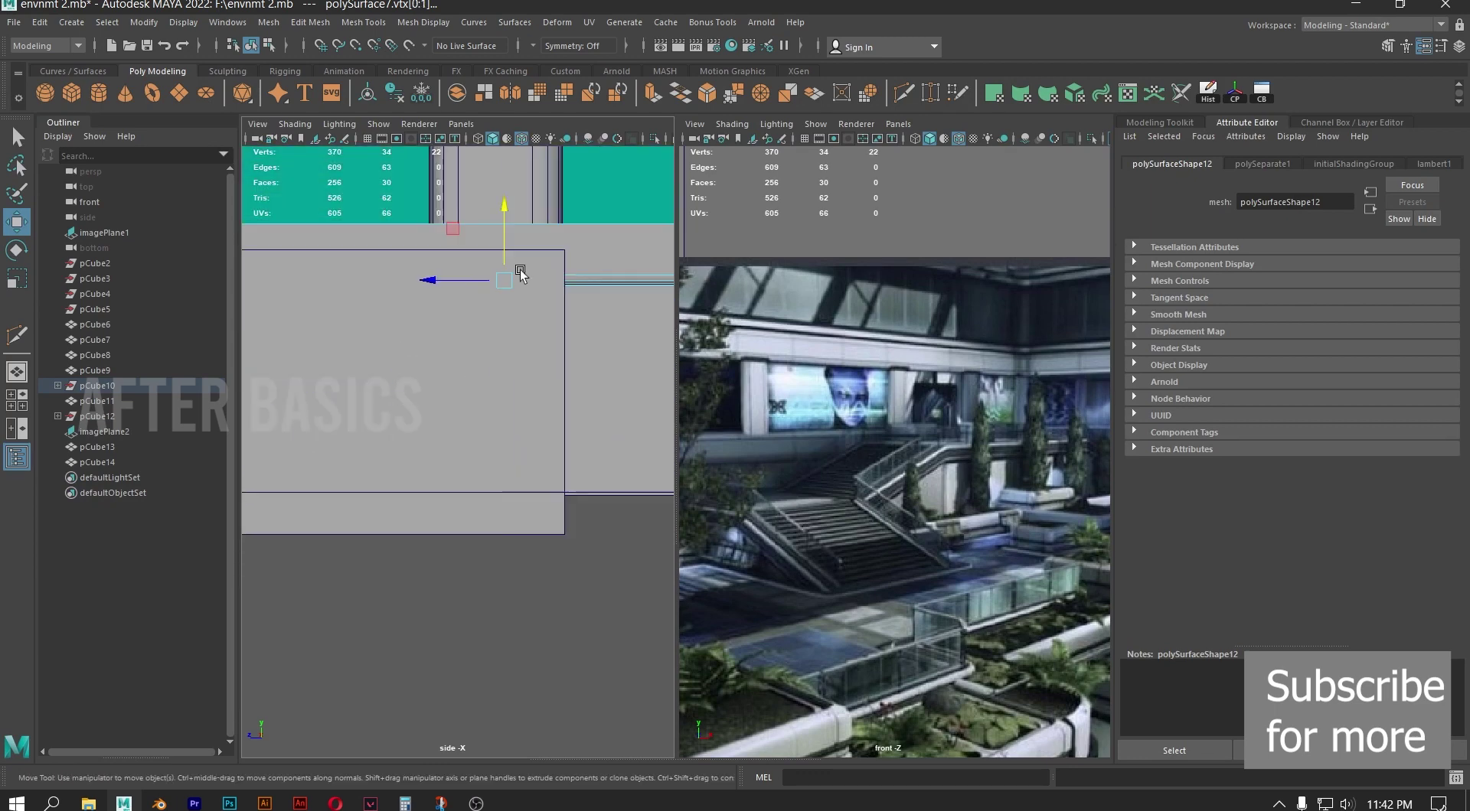
pyautogui.keyDown('alt'); pyautogui.moveTo(517, 277); pyautogui.dragTo(386, 379, button='middle'); pyautogui.keyUp('alt')
pyautogui.moveTo(374, 300); pyautogui.dragTo(385, 325)
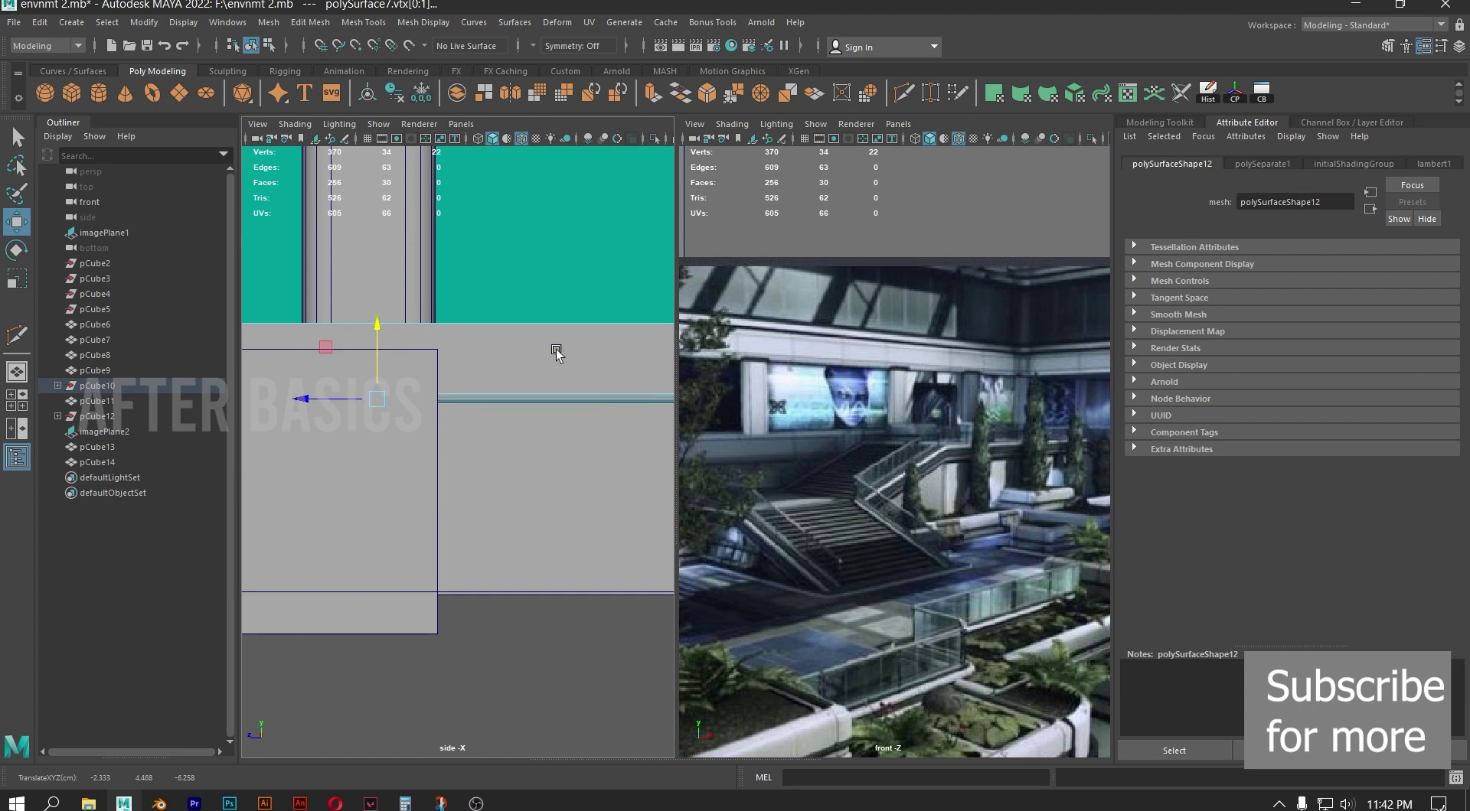
# Raise the ledge strip's bottom-edge vertices slightly, using the wall beneath the display screens in the reference as a guide
pyautogui.scroll(5, 558, 352)
pyautogui.scroll(6, 888, 389)
pyautogui.keyDown('alt'); pyautogui.moveTo(888, 390); pyautogui.dragTo(951, 391, button='middle'); pyautogui.keyUp('alt')
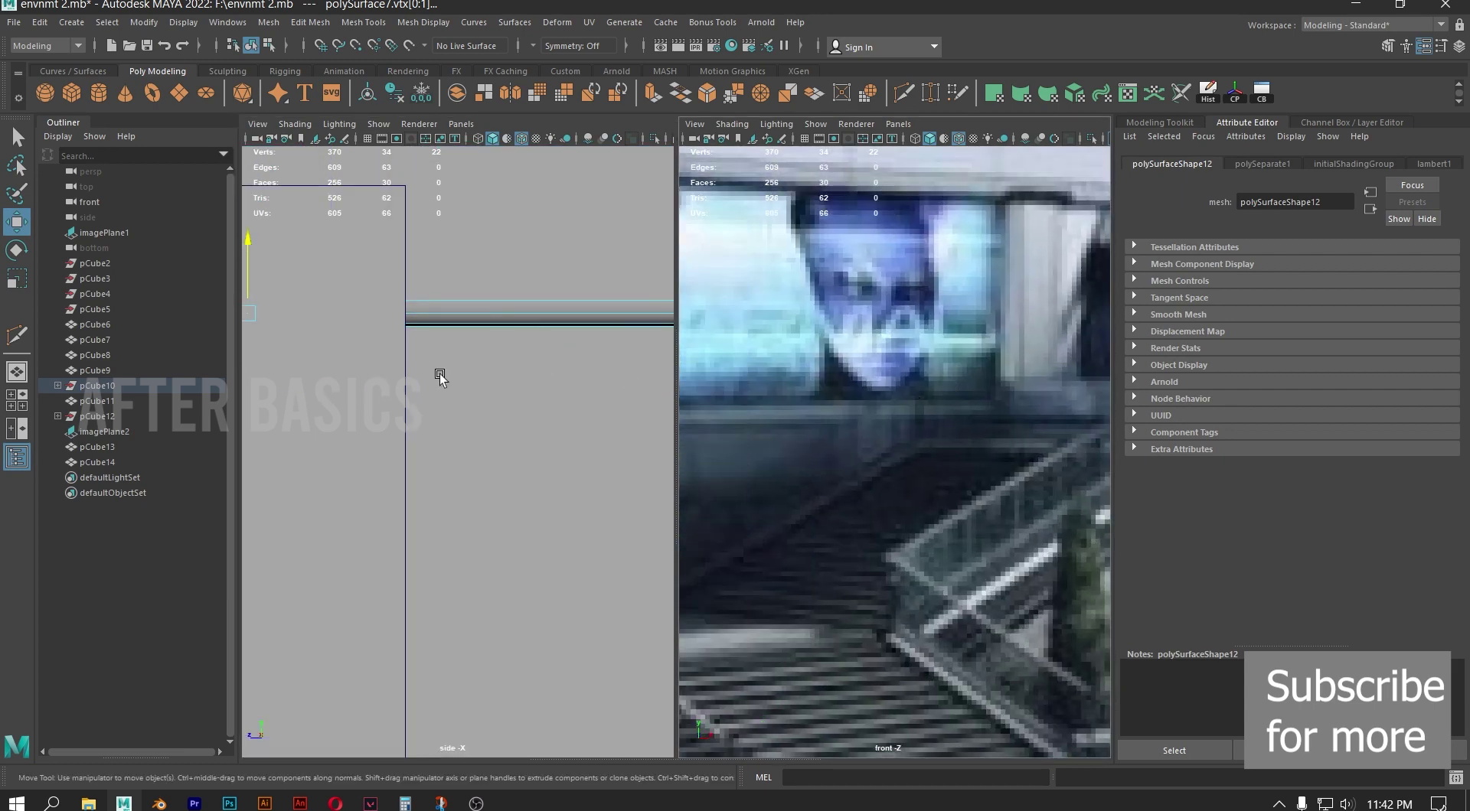
pyautogui.scroll(-4, 429, 344)
pyautogui.keyDown('alt'); pyautogui.moveTo(375, 306); pyautogui.dragTo(400, 330, button='middle'); pyautogui.keyUp('alt')
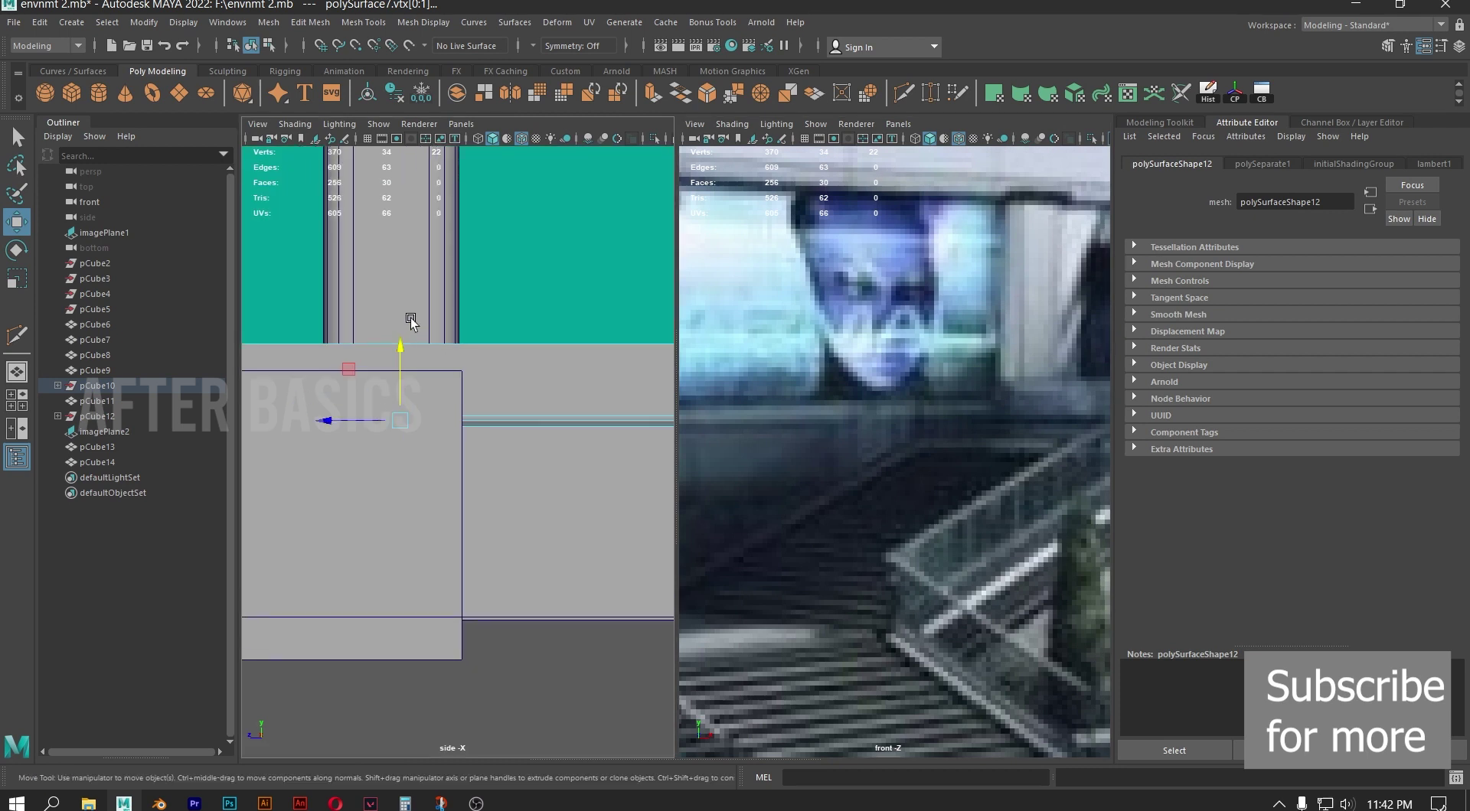
pyautogui.moveTo(400, 351); pyautogui.dragTo(400, 339)
pyautogui.scroll(-3, 438, 339)
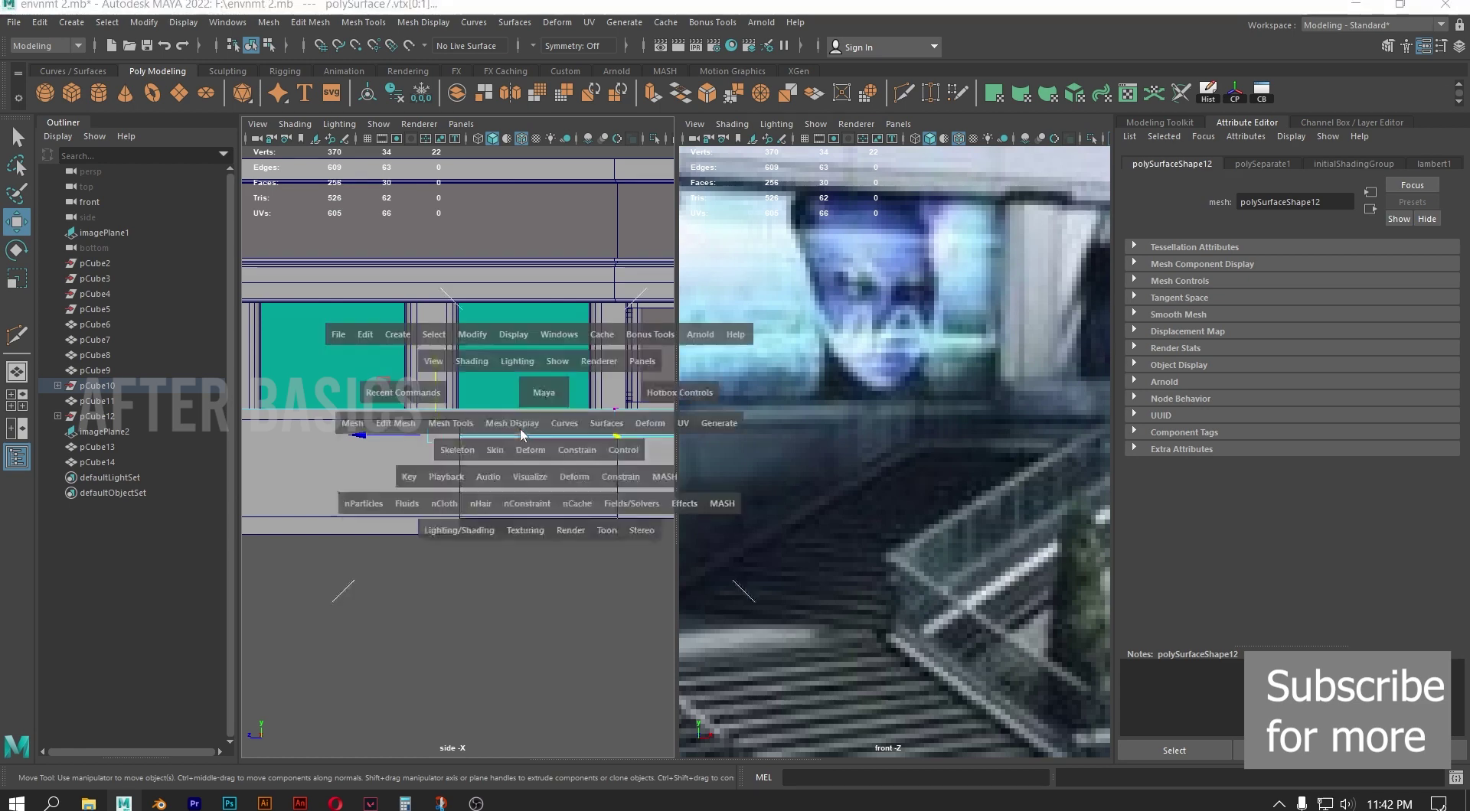
# Inspect the wall corner and floor in perspective and compare them with the planter area in the reference image
pyautogui.press('space')
pyautogui.press('space')
pyautogui.keyDown('alt'); pyautogui.moveTo(360, 440); pyautogui.dragTo(426, 405); pyautogui.keyUp('alt')
pyautogui.press('space')
pyautogui.scroll(-5, 426, 406)
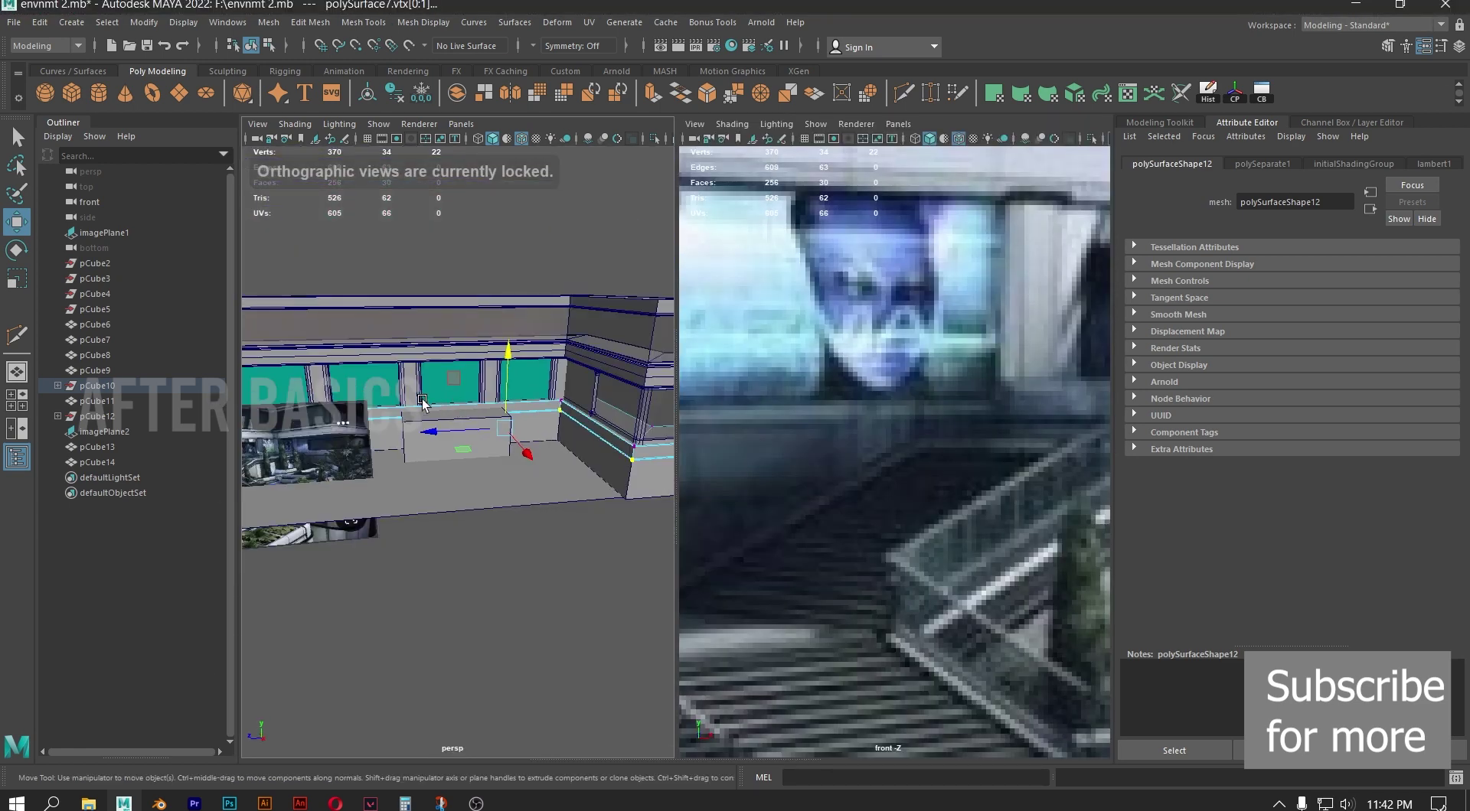
pyautogui.keyDown('alt'); pyautogui.moveTo(426, 405); pyautogui.dragTo(553, 505, button='right'); pyautogui.keyUp('alt')
pyautogui.keyDown('alt'); pyautogui.moveTo(467, 458); pyautogui.dragTo(531, 498); pyautogui.keyUp('alt')
pyautogui.keyDown('alt'); pyautogui.moveTo(532, 499); pyautogui.dragTo(404, 433, button='right'); pyautogui.keyUp('alt')
pyautogui.middleClick(720, 567)
pyautogui.click(719, 566)
pyautogui.scroll(-5, 864, 490)
pyautogui.keyDown('alt'); pyautogui.moveTo(908, 512); pyautogui.dragTo(999, 519, button='right'); pyautogui.keyUp('alt')
pyautogui.keyDown('alt'); pyautogui.moveTo(998, 519); pyautogui.dragTo(610, 457, button='middle'); pyautogui.keyUp('alt')
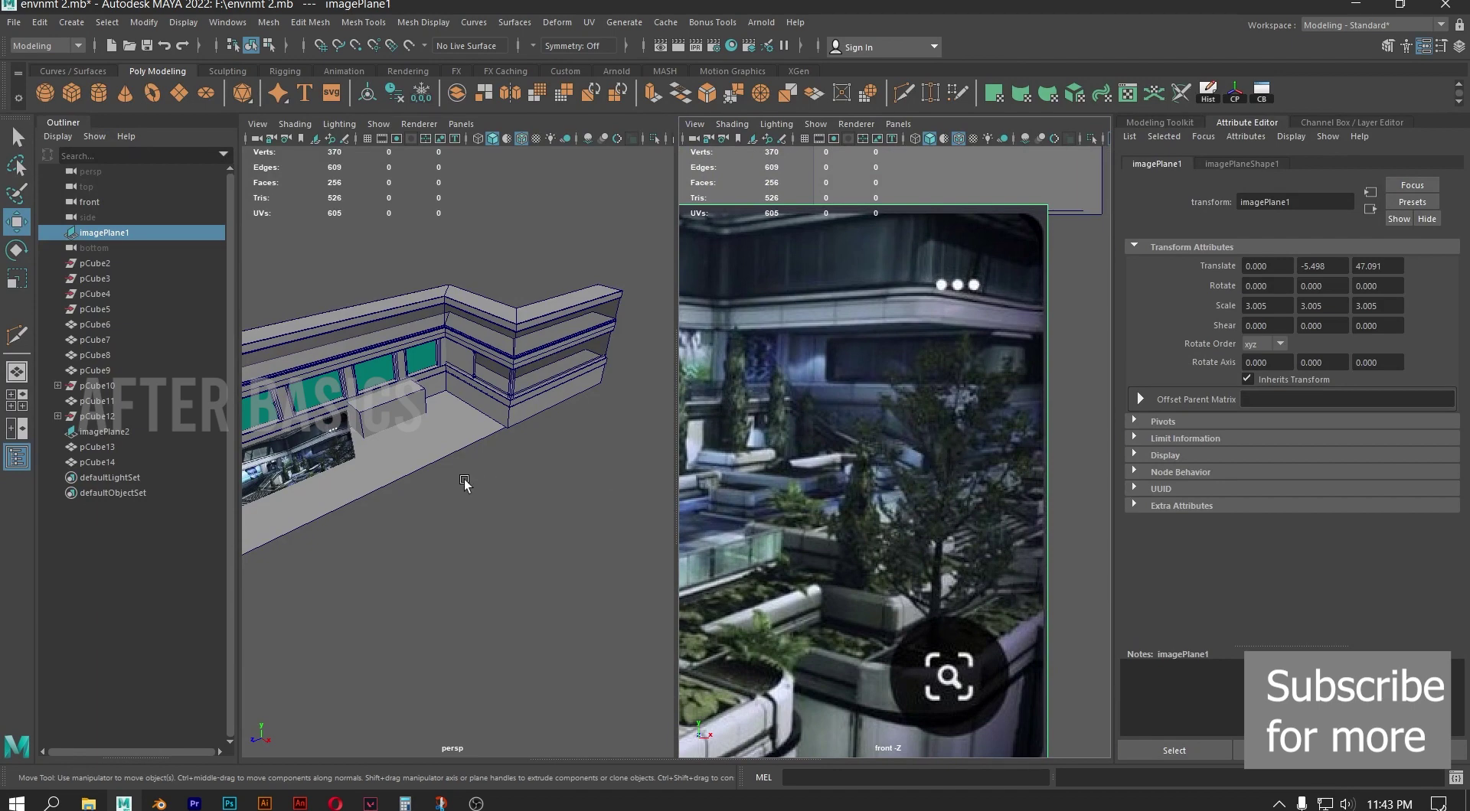
# Extrude the floor's long outer edge away from the wall, and extrude the new strip's end edge past the building corner to Z -46.429
pyautogui.click(467, 434)
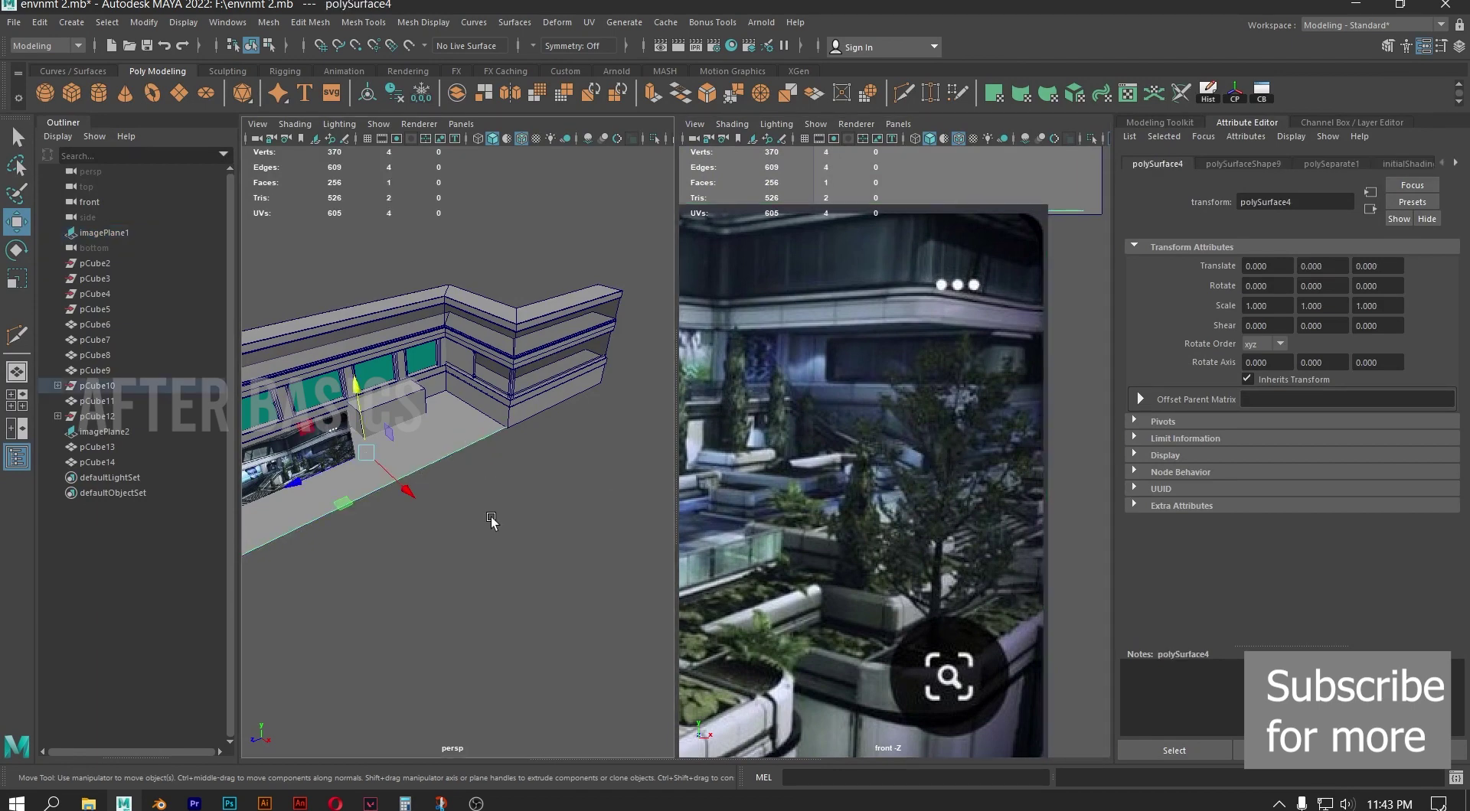
pyautogui.moveTo(456, 465); pyautogui.dragTo(453, 310, button='right')
pyautogui.click(447, 457)
pyautogui.keyDown('shift'); pyautogui.moveTo(455, 534); pyautogui.dragTo(536, 594); pyautogui.keyUp('shift')
pyautogui.click(568, 446)
pyautogui.keyDown('shift'); pyautogui.moveTo(485, 474); pyautogui.dragTo(608, 431); pyautogui.keyUp('shift')
pyautogui.hotkey('ctrl', 'e')
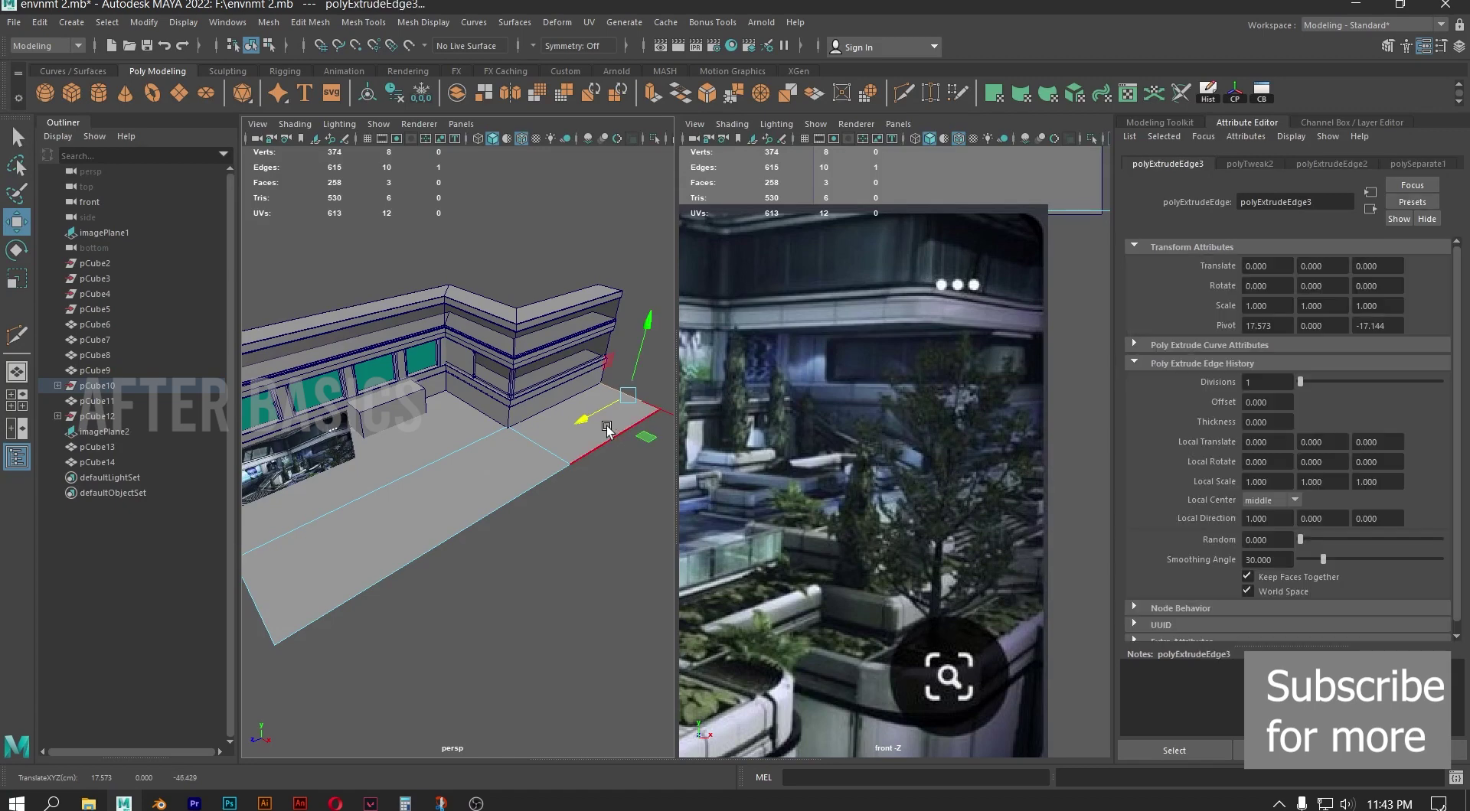
# Examine the enlarged floor from several angles and compare it with the full reference image
pyautogui.keyDown('alt'); pyautogui.moveTo(393, 390); pyautogui.dragTo(486, 403); pyautogui.keyUp('alt')
pyautogui.keyDown('alt'); pyautogui.moveTo(448, 513); pyautogui.dragTo(483, 545); pyautogui.keyUp('alt')
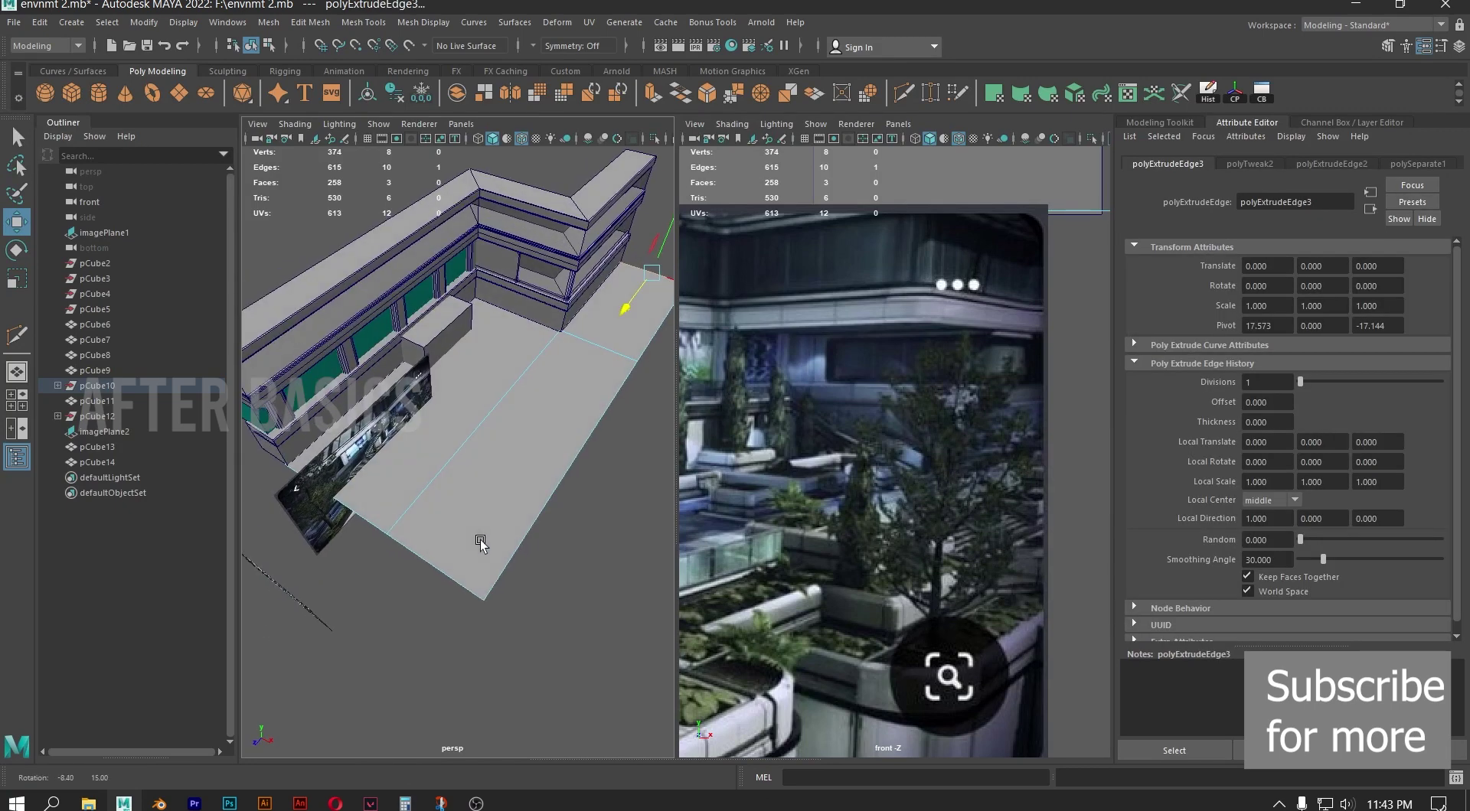
pyautogui.scroll(3, 531, 481)
pyautogui.keyDown('alt'); pyautogui.moveTo(531, 482); pyautogui.dragTo(407, 448); pyautogui.keyUp('alt')
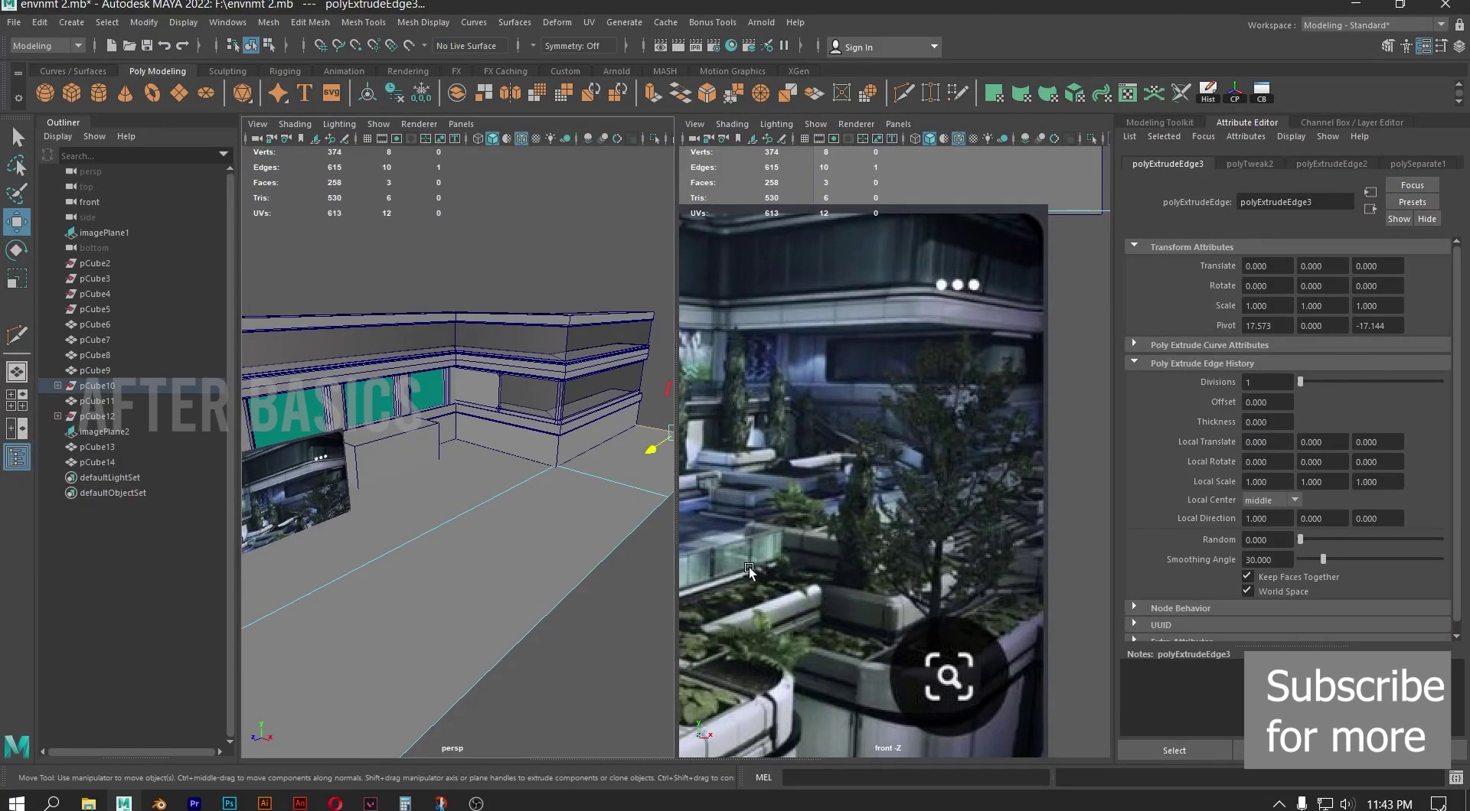
pyautogui.scroll(-4, 834, 560)
pyautogui.scroll(2, 881, 574)
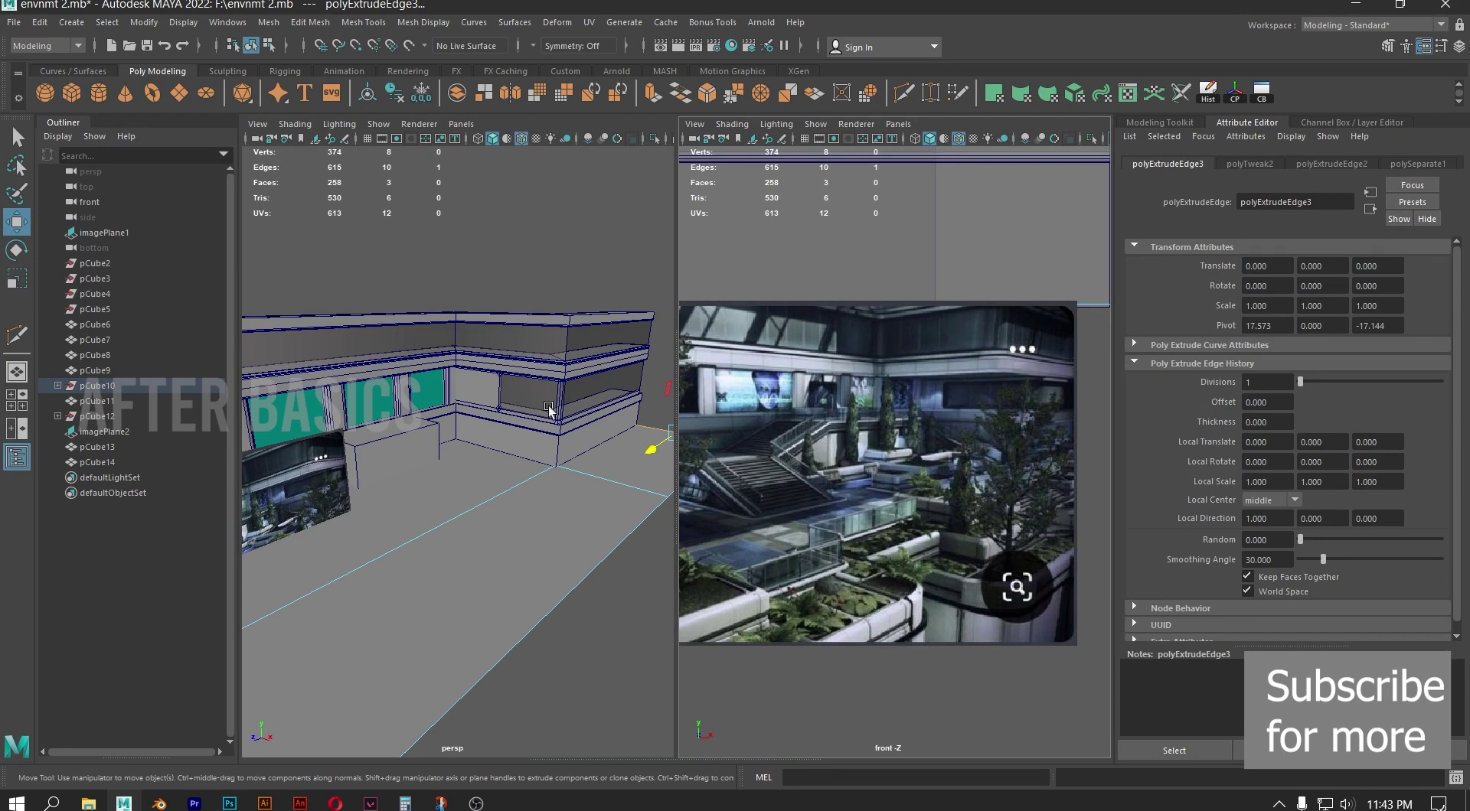
pyautogui.keyDown('alt'); pyautogui.moveTo(443, 362); pyautogui.dragTo(503, 396, button='right'); pyautogui.keyUp('alt')
pyautogui.keyDown('alt'); pyautogui.moveTo(531, 487); pyautogui.dragTo(543, 495, button='right'); pyautogui.keyUp('alt')
pyautogui.keyDown('alt'); pyautogui.moveTo(544, 495); pyautogui.dragTo(528, 483); pyautogui.keyUp('alt')
# Adjust the depth of the landing block beneath the windows by moving its long front face, ending pulled outward from the wall
pyautogui.keyDown('alt'); pyautogui.moveTo(663, 473); pyautogui.dragTo(561, 518); pyautogui.keyUp('alt')
pyautogui.keyDown('alt'); pyautogui.moveTo(492, 482); pyautogui.dragTo(531, 489); pyautogui.keyUp('alt')
pyautogui.keyDown('alt'); pyautogui.moveTo(531, 489); pyautogui.dragTo(546, 544, button='right'); pyautogui.keyUp('alt')
pyautogui.keyDown('alt'); pyautogui.moveTo(546, 544); pyautogui.dragTo(462, 441); pyautogui.keyUp('alt')
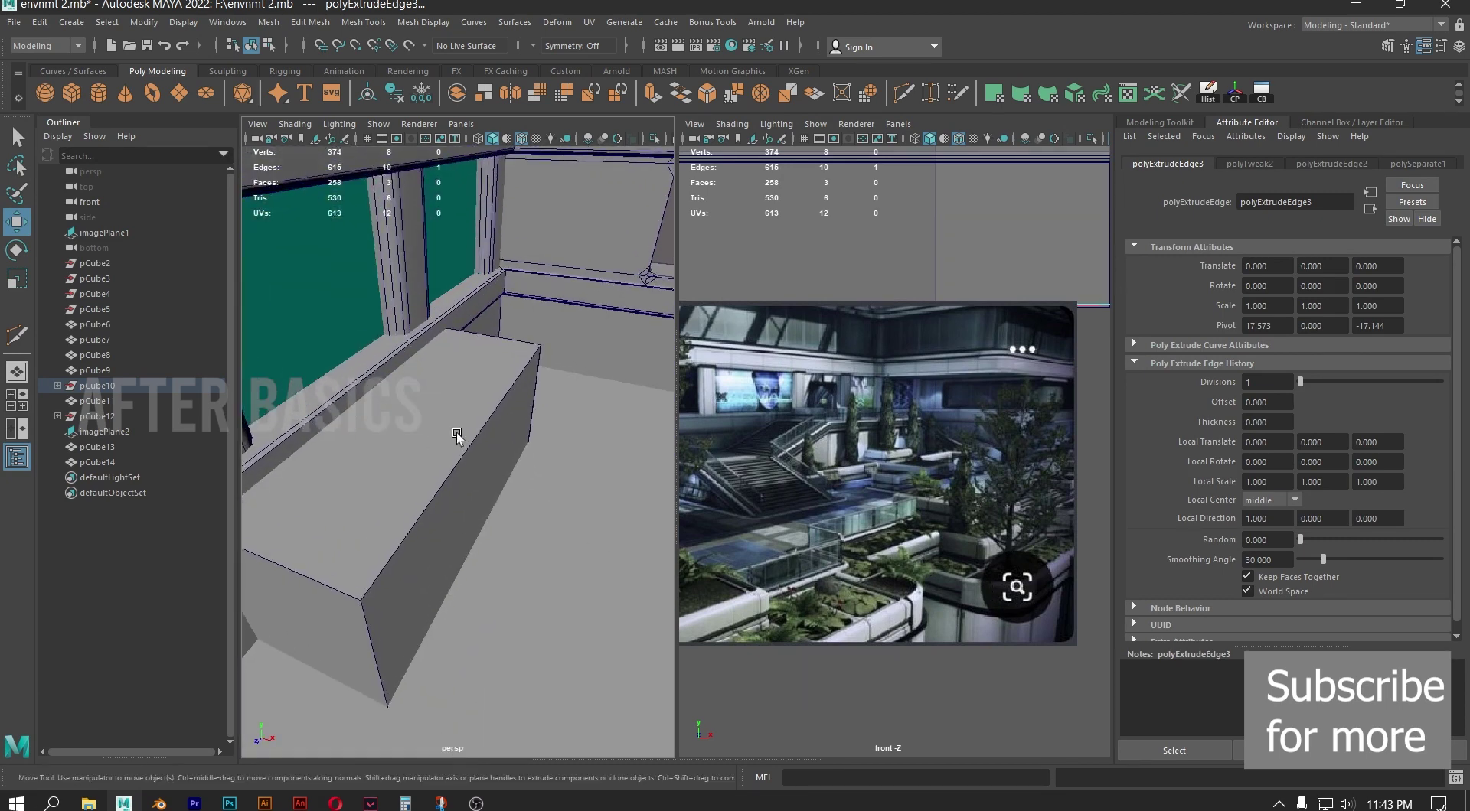
pyautogui.click(462, 442)
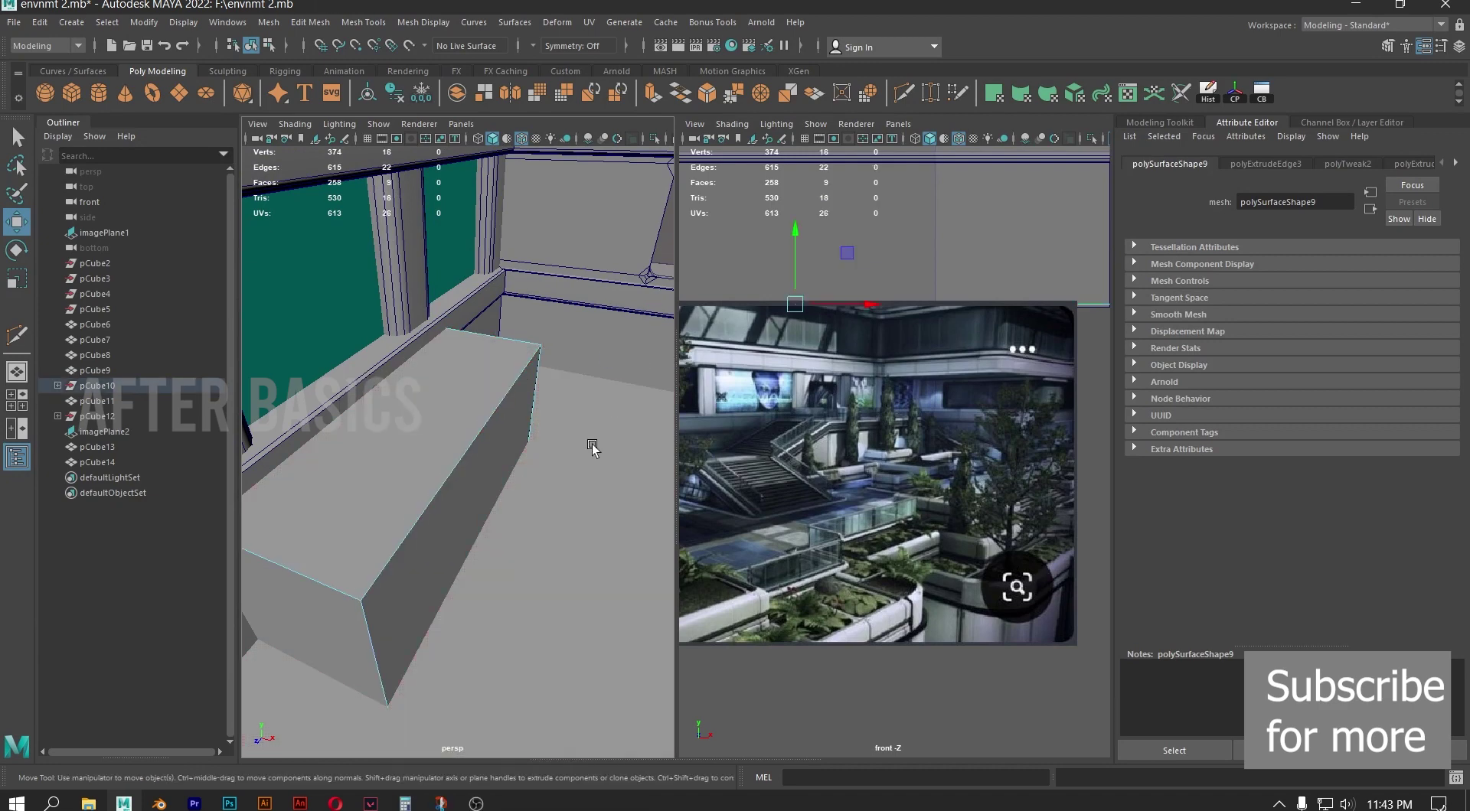
pyautogui.click(448, 463)
pyautogui.moveTo(449, 382); pyautogui.dragTo(472, 447, button='right')
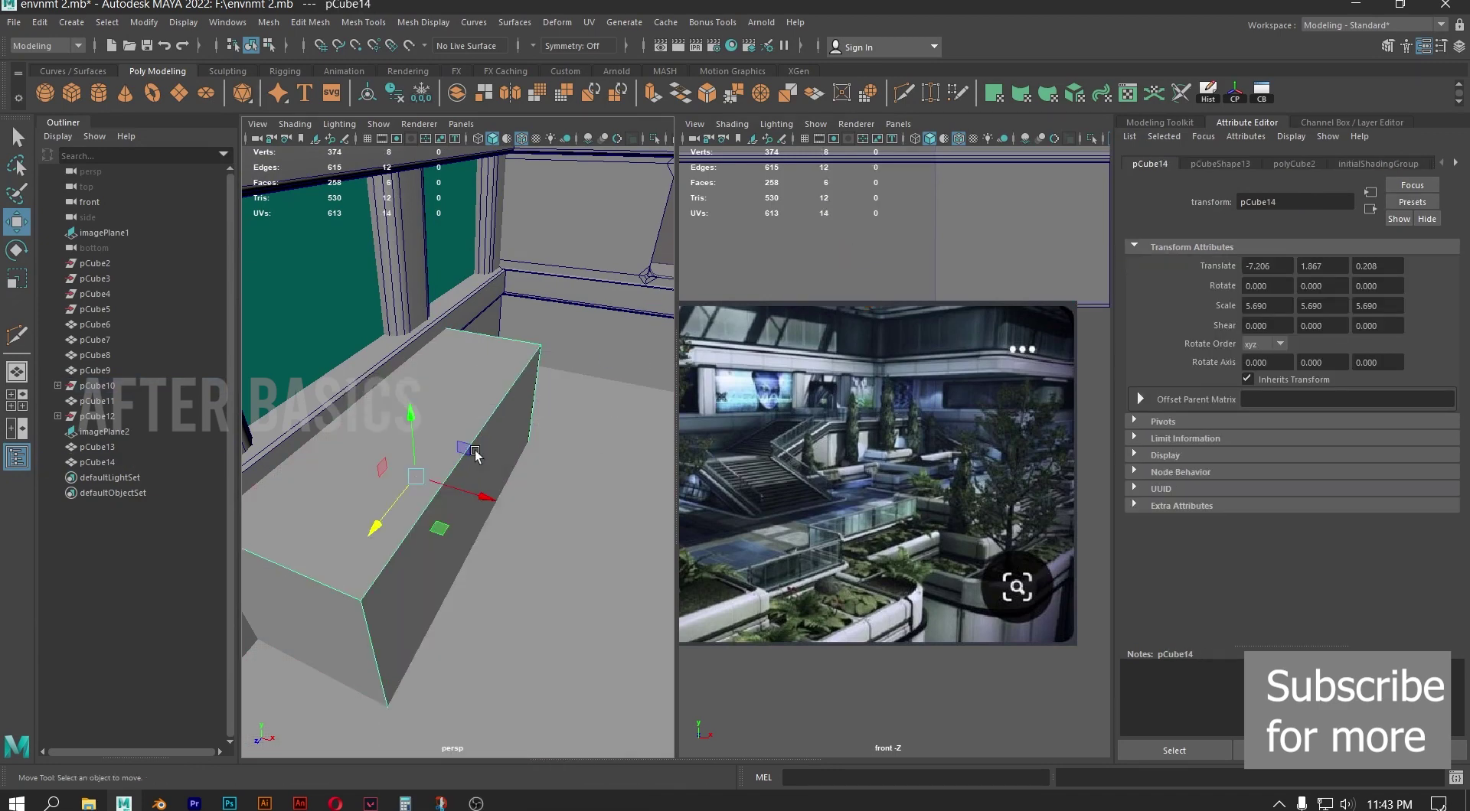
pyautogui.click(487, 501)
pyautogui.moveTo(558, 523); pyautogui.dragTo(469, 459)
pyautogui.keyDown('alt'); pyautogui.moveTo(381, 463); pyautogui.dragTo(376, 470); pyautogui.keyUp('alt')
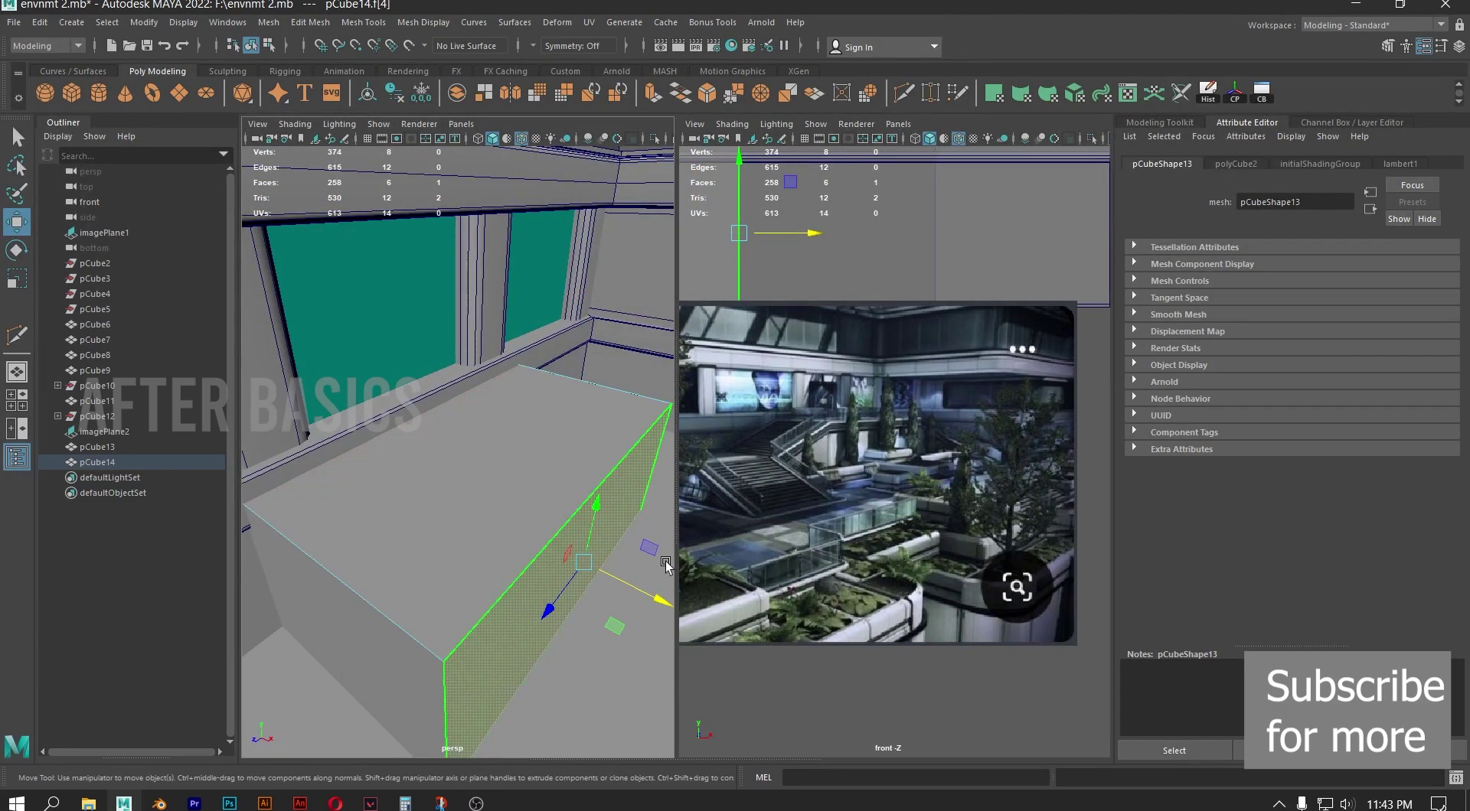
pyautogui.keyDown('alt'); pyautogui.moveTo(568, 533); pyautogui.dragTo(460, 449); pyautogui.keyUp('alt')
pyautogui.moveTo(609, 562); pyautogui.dragTo(662, 582)
pyautogui.scroll(-3, 490, 545)
pyautogui.moveTo(427, 531)
pyautogui.keyDown('alt'); pyautogui.mouseDown()
pyautogui.moveTo(324, 581)
pyautogui.moveTo(429, 535)
pyautogui.mouseUp(); pyautogui.keyUp('alt')
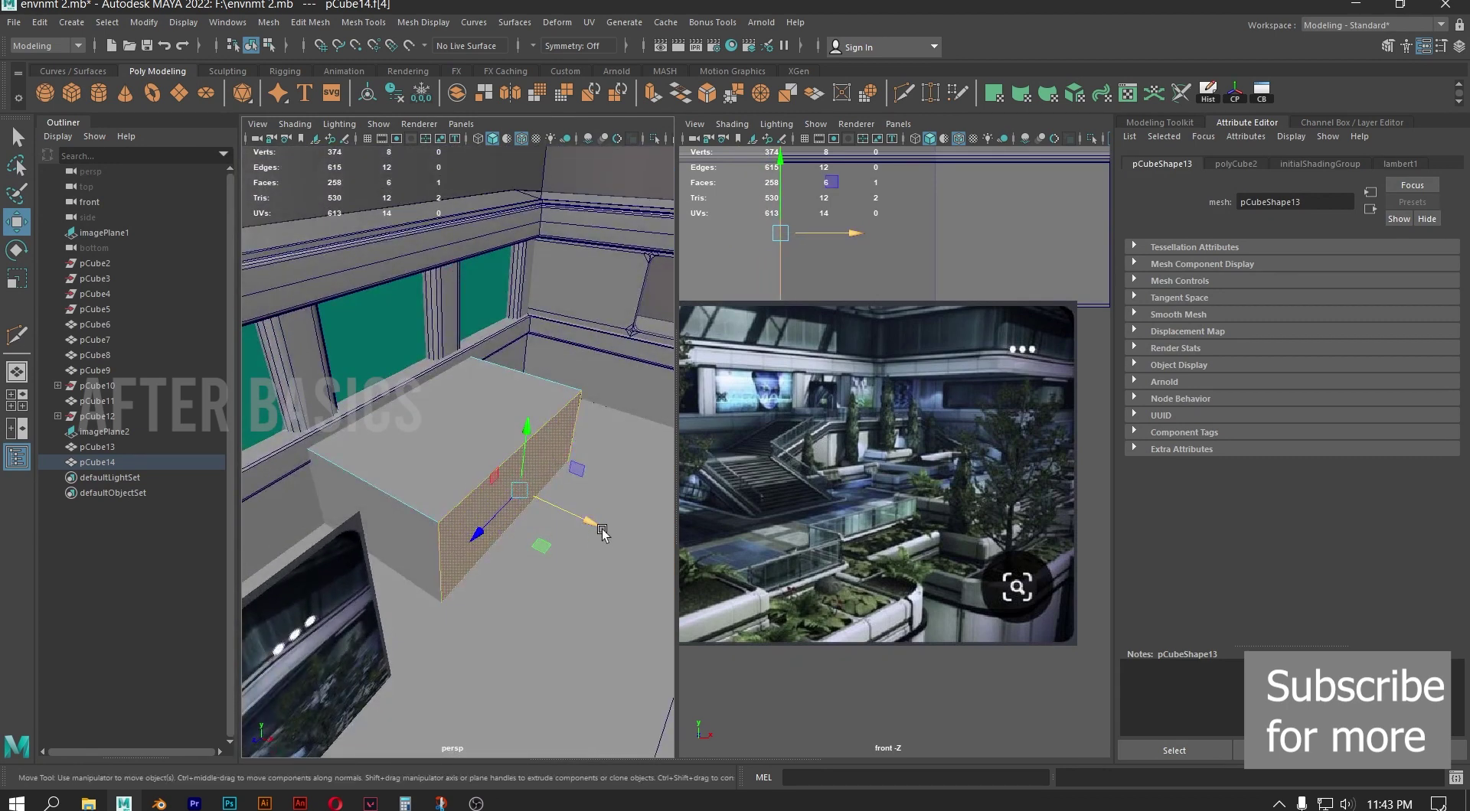
# Examine the landing block from several angles and compare it with the planters and staircase in the reference image
pyautogui.moveTo(629, 368)
pyautogui.keyDown('alt'); pyautogui.mouseDown()
pyautogui.moveTo(663, 342)
pyautogui.moveTo(646, 345)
pyautogui.mouseUp(); pyautogui.keyUp('alt')
pyautogui.scroll(5, 882, 418)
pyautogui.scroll(-3, 914, 407)
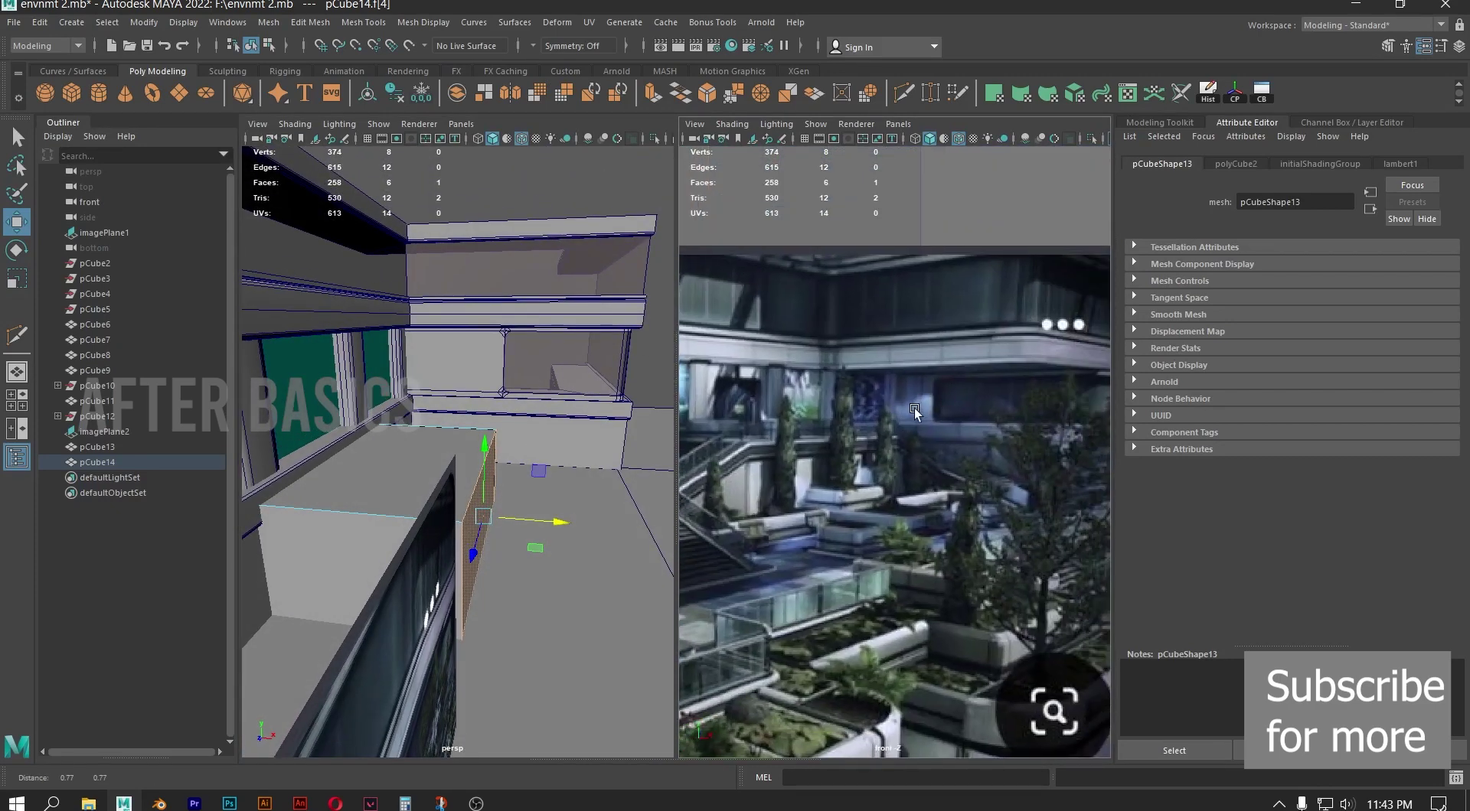
pyautogui.scroll(2, 954, 424)
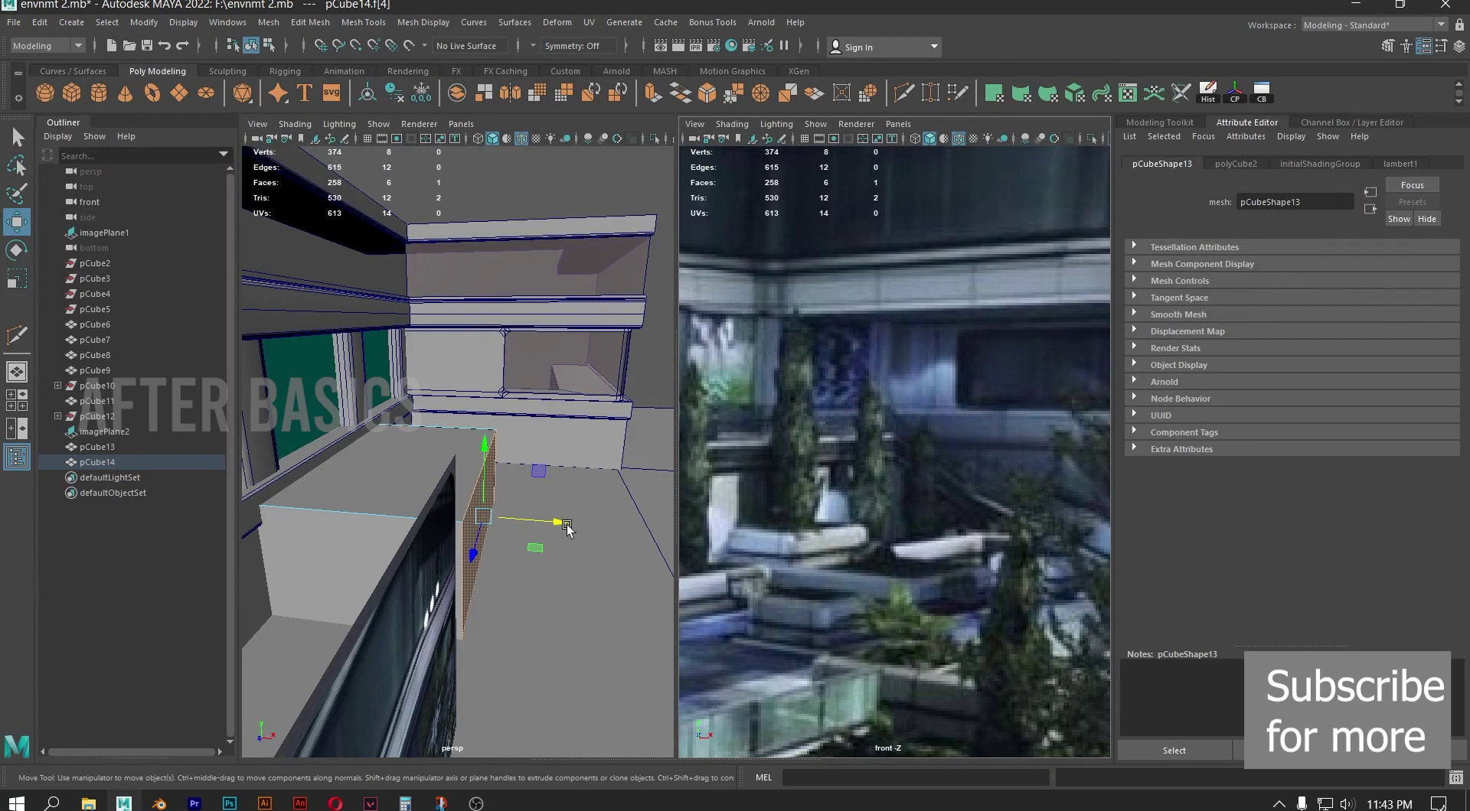
pyautogui.keyDown('alt'); pyautogui.moveTo(542, 515); pyautogui.dragTo(440, 505); pyautogui.keyUp('alt')
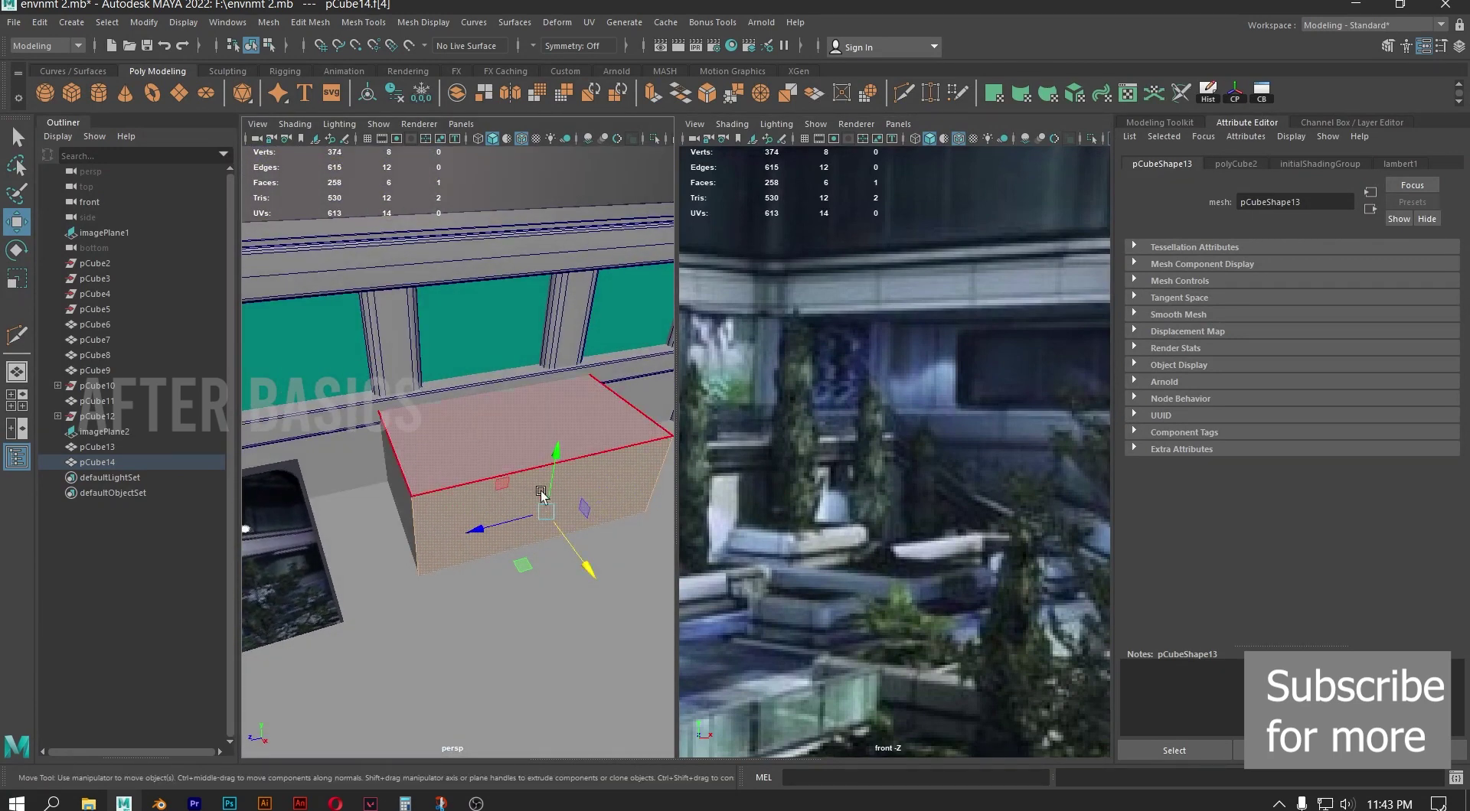
pyautogui.keyDown('alt'); pyautogui.moveTo(823, 499); pyautogui.dragTo(1105, 496, button='middle'); pyautogui.keyUp('alt')
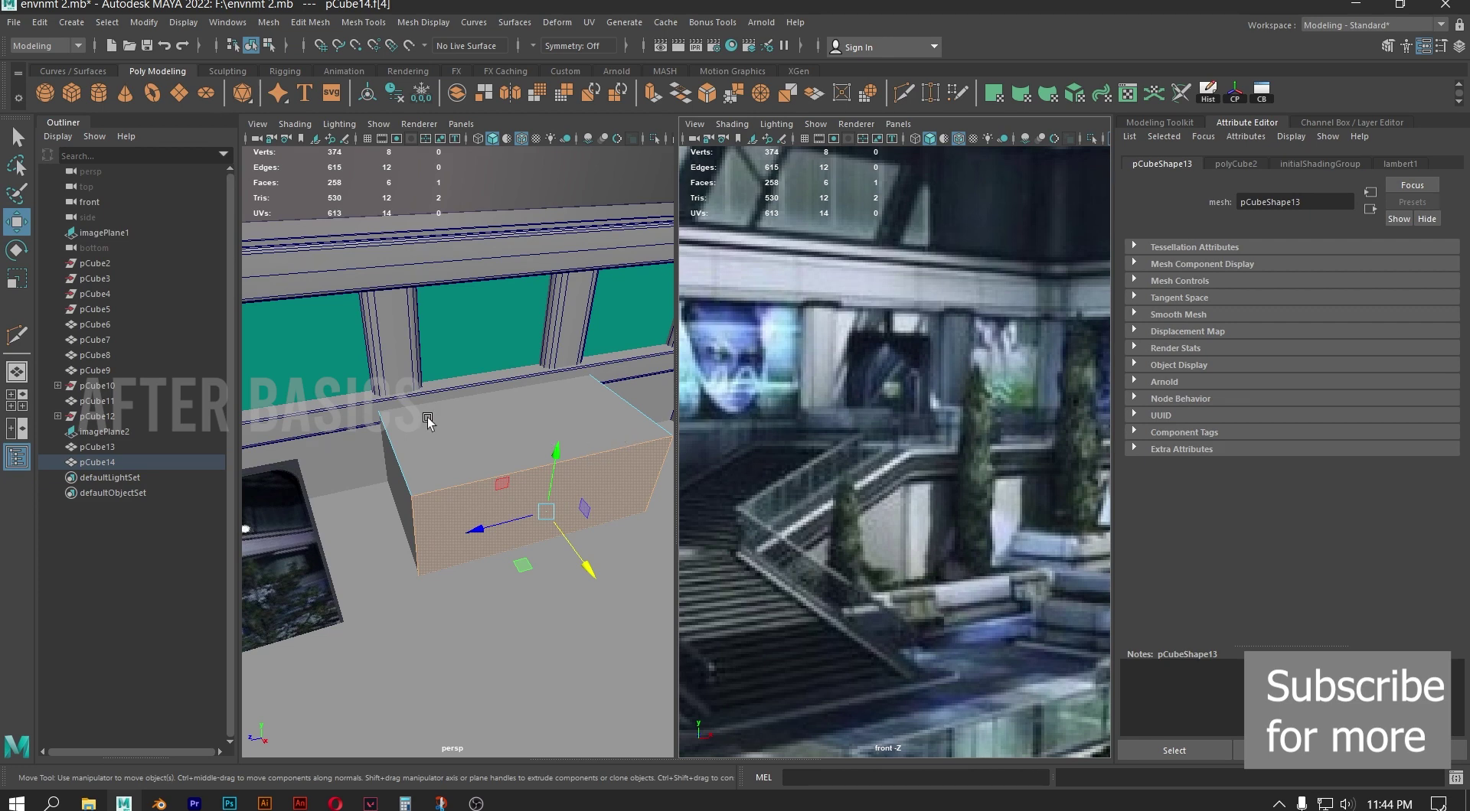
pyautogui.scroll(3, 417, 436)
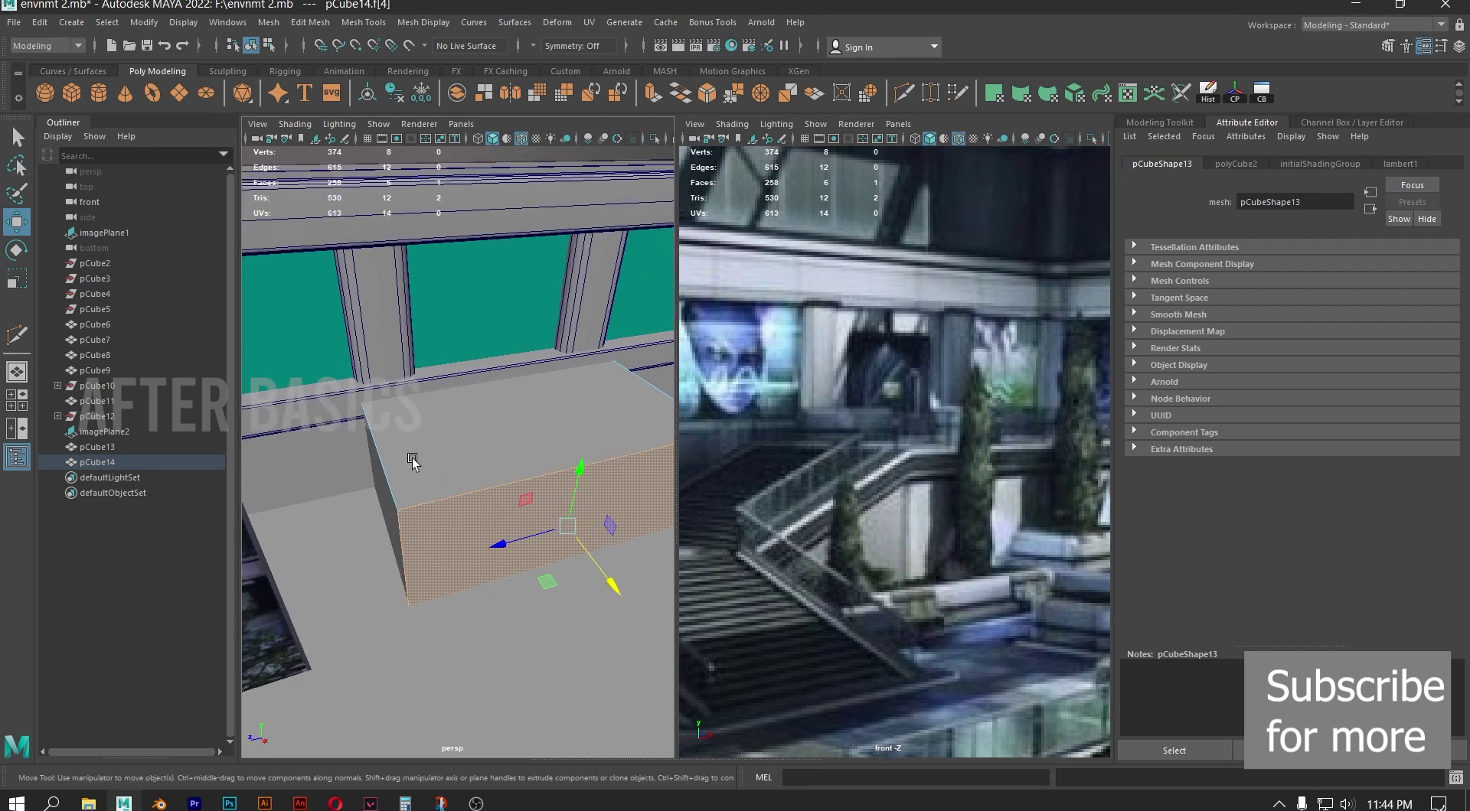
pyautogui.keyDown('alt'); pyautogui.moveTo(412, 460); pyautogui.dragTo(485, 430); pyautogui.keyUp('alt')
pyautogui.keyDown('alt'); pyautogui.moveTo(485, 430); pyautogui.dragTo(519, 464, button='right'); pyautogui.keyUp('alt')
pyautogui.scroll(1, 518, 464)
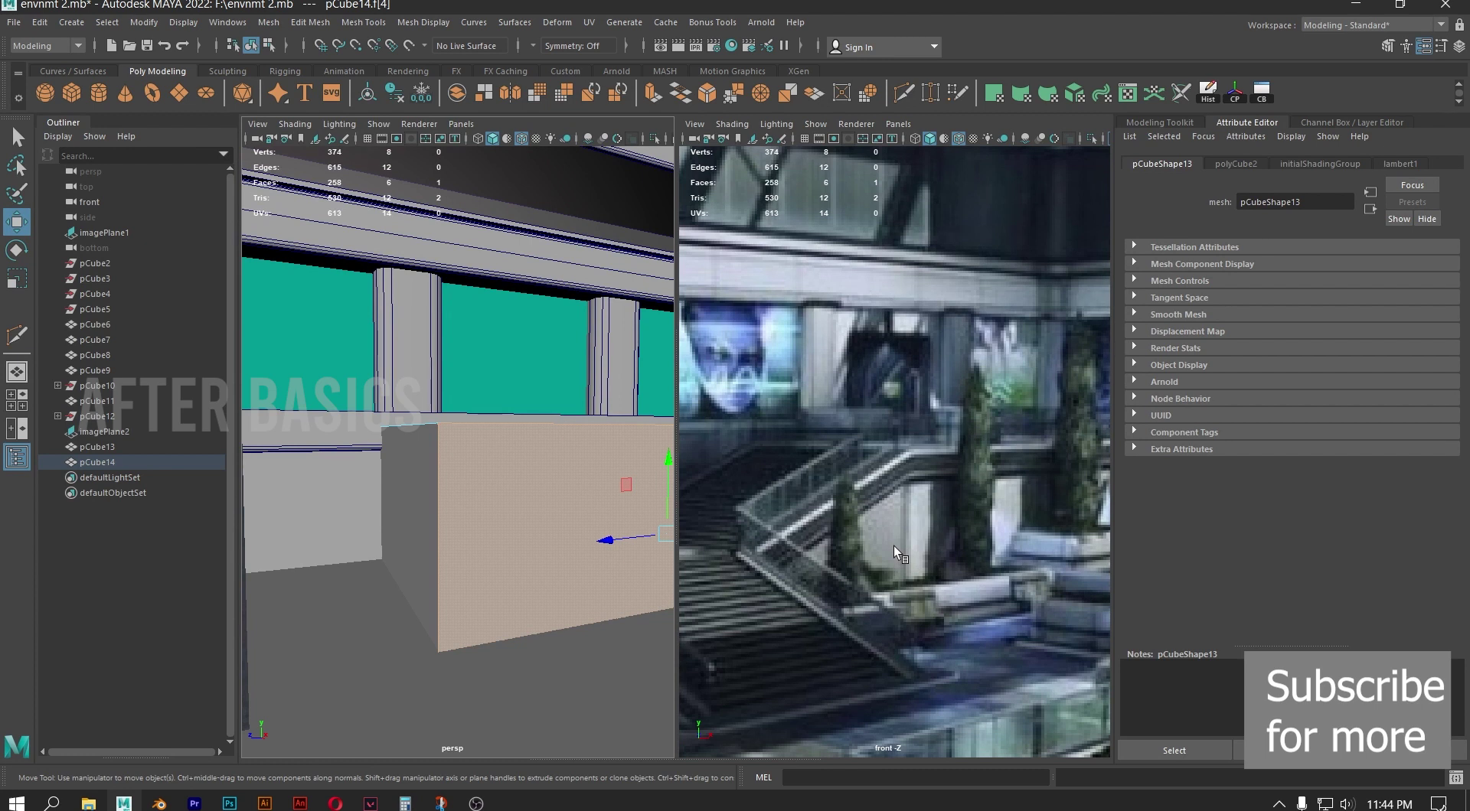
# Raise the landing block's underside face to floor level
pyautogui.click(453, 484)
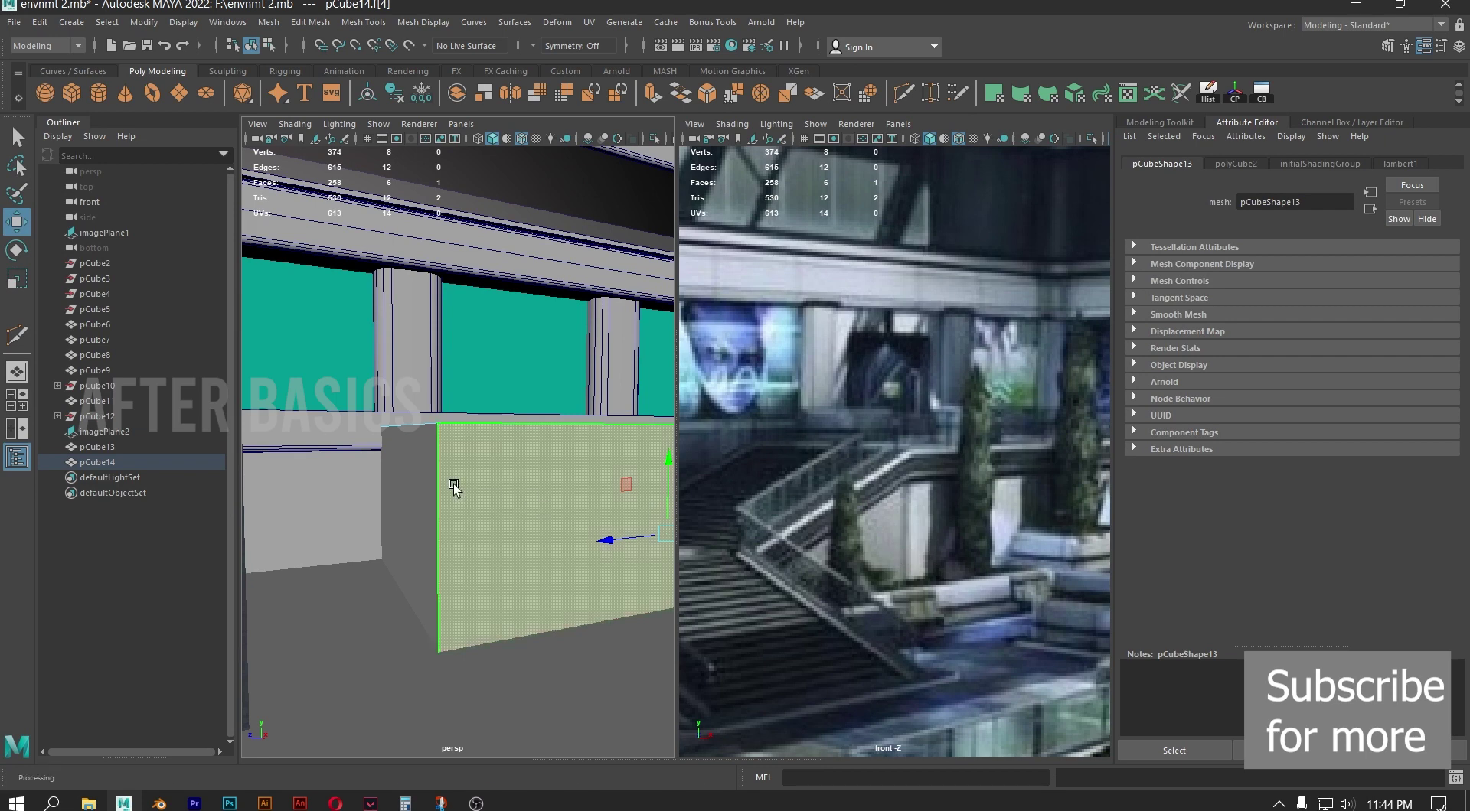
pyautogui.keyDown('alt'); pyautogui.moveTo(466, 423); pyautogui.dragTo(502, 443); pyautogui.keyUp('alt')
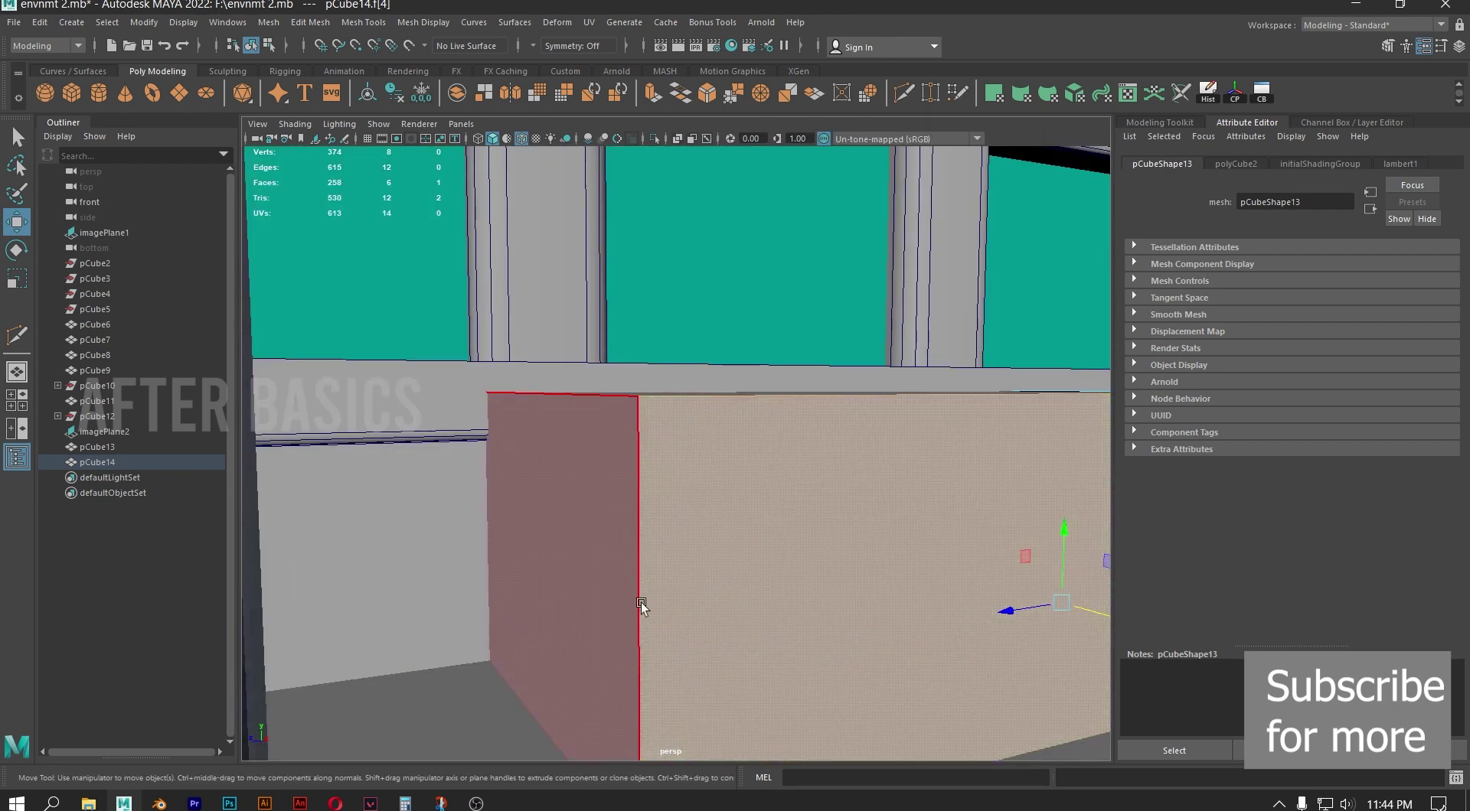
pyautogui.press('space')
pyautogui.scroll(-5, 471, 577)
pyautogui.keyDown('alt'); pyautogui.moveTo(509, 681); pyautogui.dragTo(516, 601); pyautogui.keyUp('alt')
pyautogui.scroll(5, 499, 611)
pyautogui.click(504, 649)
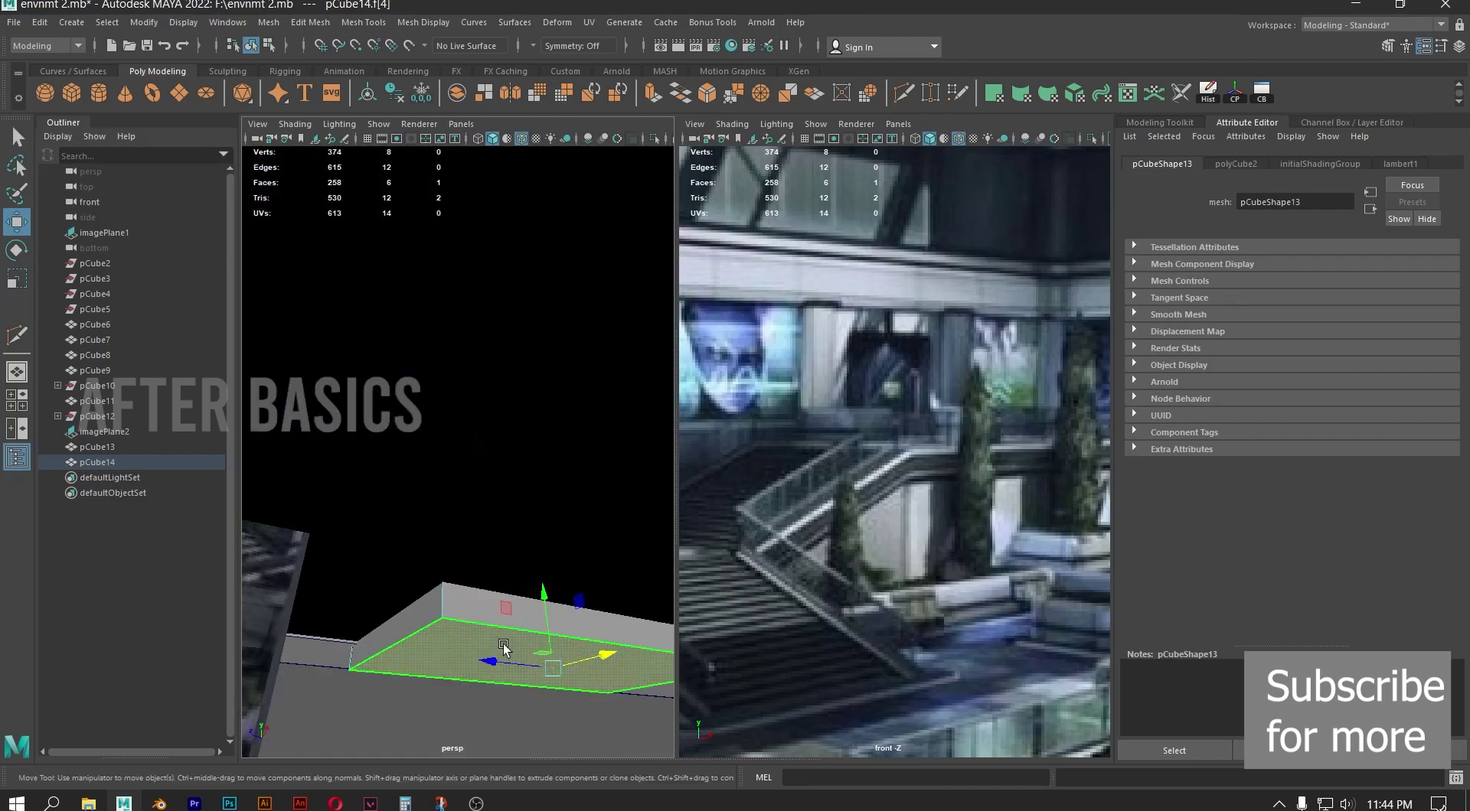
pyautogui.moveTo(541, 594); pyautogui.dragTo(540, 465)
# Extrude the landing block's underside face down below the floor
pyautogui.click(575, 520)
pyautogui.moveTo(576, 523); pyautogui.dragTo(575, 523)
pyautogui.hotkey('ctrl', 'e')
pyautogui.moveTo(576, 516); pyautogui.dragTo(579, 562)
pyautogui.hotkey('ctrl', 'e')
pyautogui.keyDown('alt'); pyautogui.moveTo(580, 562); pyautogui.dragTo(524, 602); pyautogui.keyUp('alt')
pyautogui.keyDown('alt'); pyautogui.moveTo(499, 548); pyautogui.dragTo(538, 617); pyautogui.keyUp('alt')
pyautogui.keyDown('alt'); pyautogui.moveTo(433, 495); pyautogui.dragTo(491, 460); pyautogui.keyUp('alt')
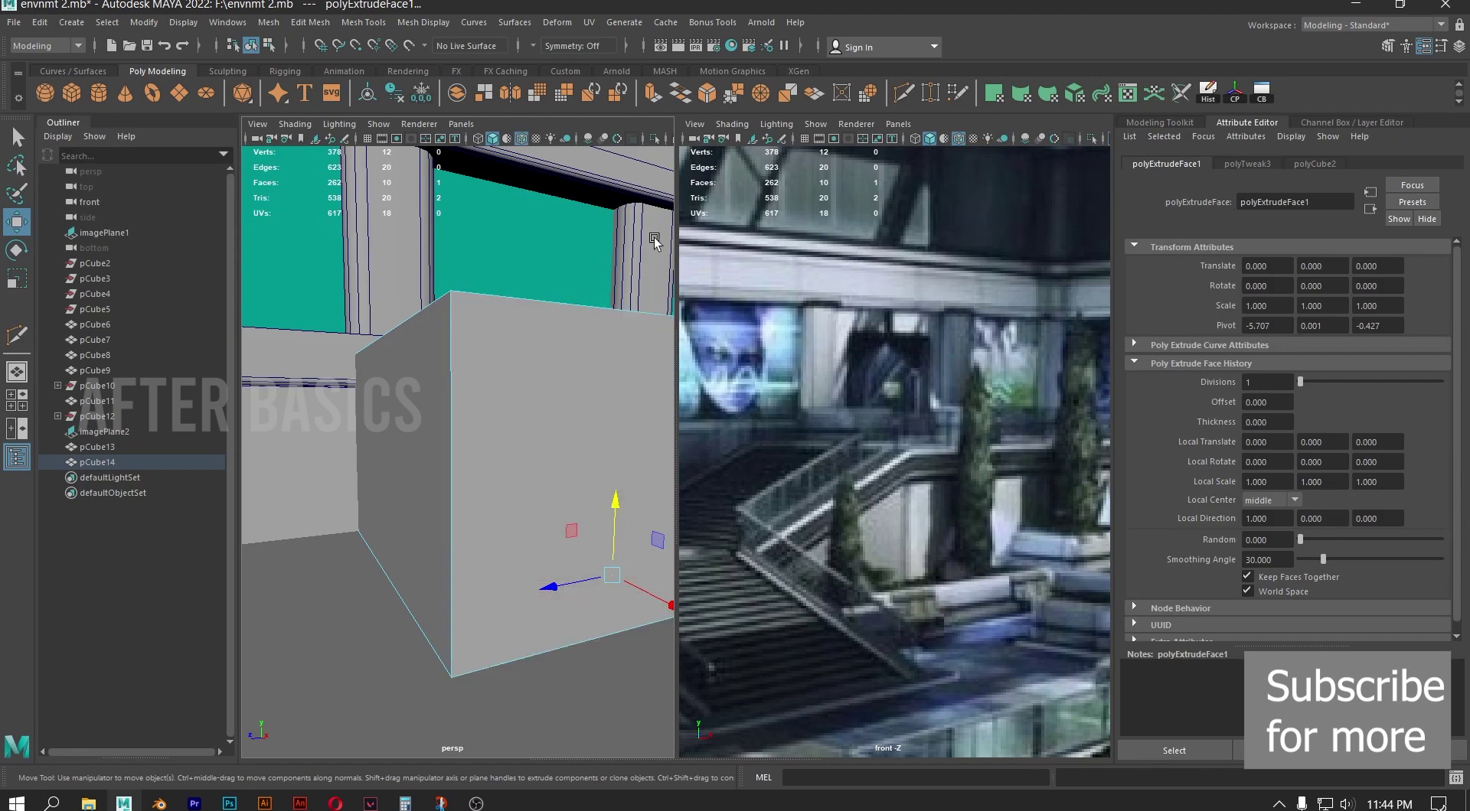
# Insert a horizontal edge loop around the landing block at about mid-height with Multi-Cut
pyautogui.click(904, 94)
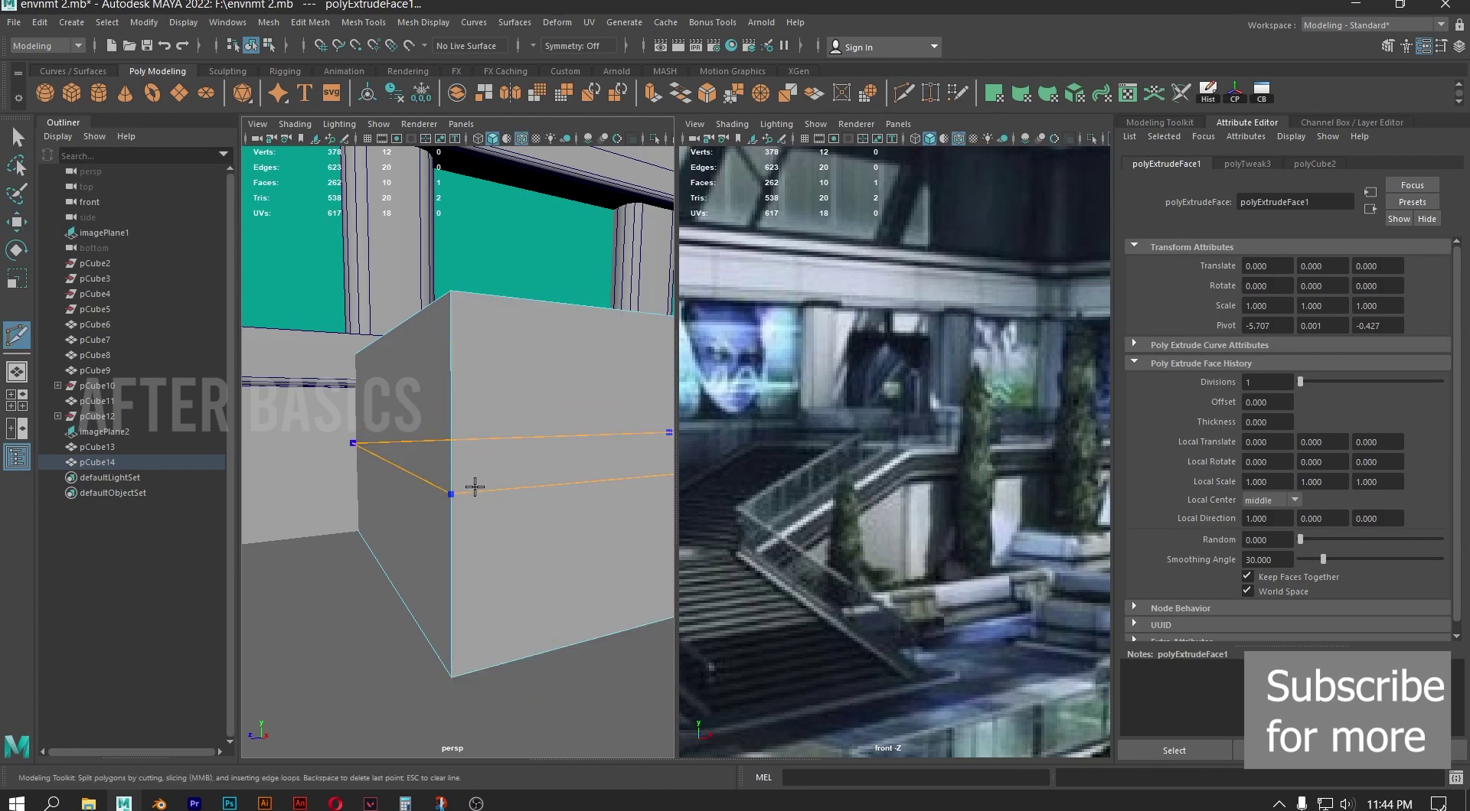
pyautogui.keyDown('ctrl'); pyautogui.click(475, 487); pyautogui.keyUp('ctrl')
pyautogui.keyDown('alt'); pyautogui.moveTo(475, 487); pyautogui.dragTo(505, 426); pyautogui.keyUp('alt')
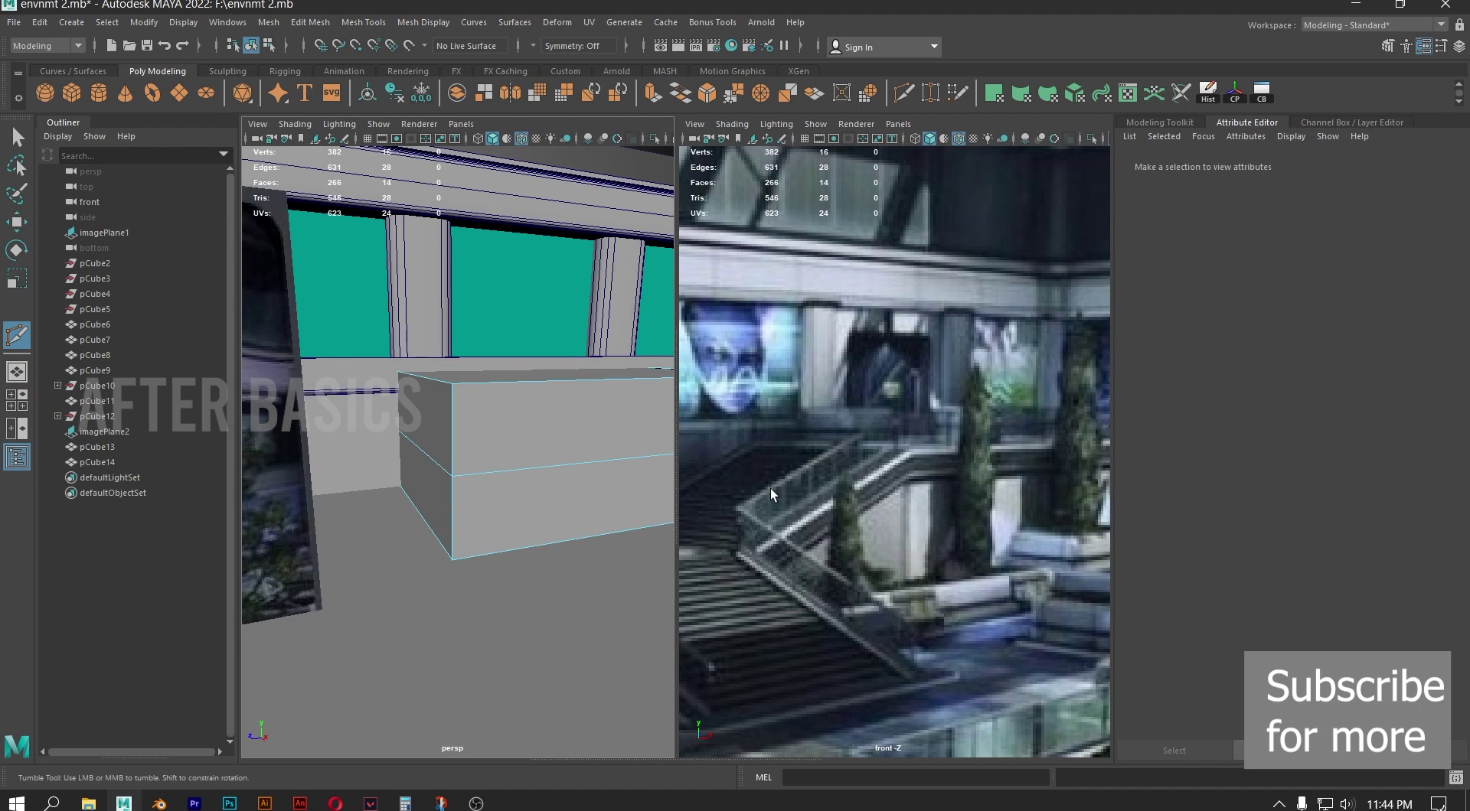
pyautogui.click(448, 384)
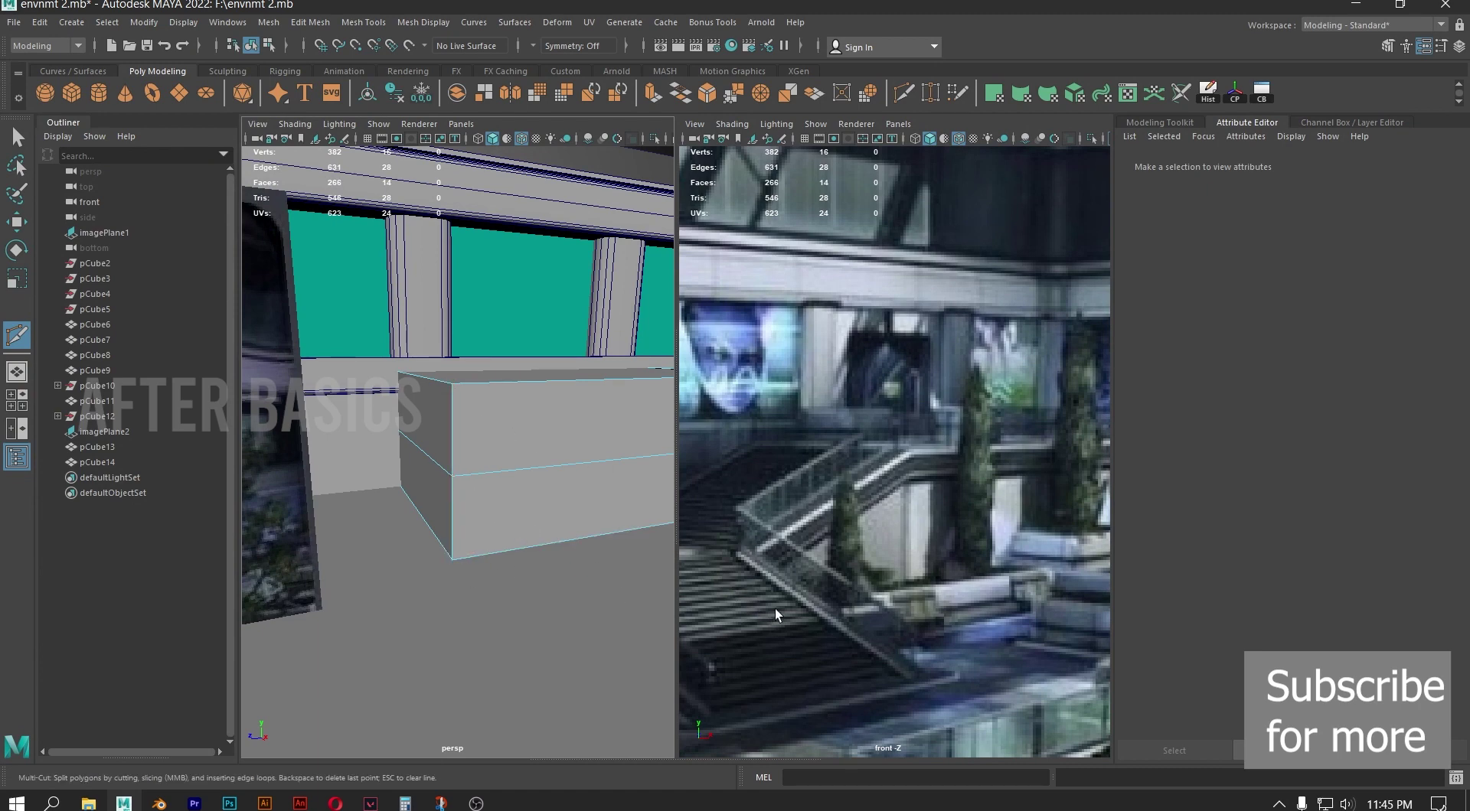
# Compare the divided landing block with the steps, middle landing and railing of the staircase in the reference image
pyautogui.scroll(-5, 449, 482)
pyautogui.scroll(5, 468, 548)
pyautogui.keyDown('alt'); pyautogui.moveTo(475, 550); pyautogui.dragTo(511, 542); pyautogui.keyUp('alt')
pyautogui.click(19, 222)
pyautogui.scroll(3, 505, 420)
pyautogui.keyDown('alt'); pyautogui.moveTo(505, 421); pyautogui.dragTo(440, 371); pyautogui.keyUp('alt')
pyautogui.scroll(2, 497, 388)
pyautogui.scroll(-5, 498, 388)
pyautogui.scroll(3, 469, 387)
pyautogui.scroll(2, 504, 375)
pyautogui.keyDown('alt'); pyautogui.moveTo(502, 413); pyautogui.dragTo(463, 371); pyautogui.keyUp('alt')
pyautogui.scroll(1, 503, 377)
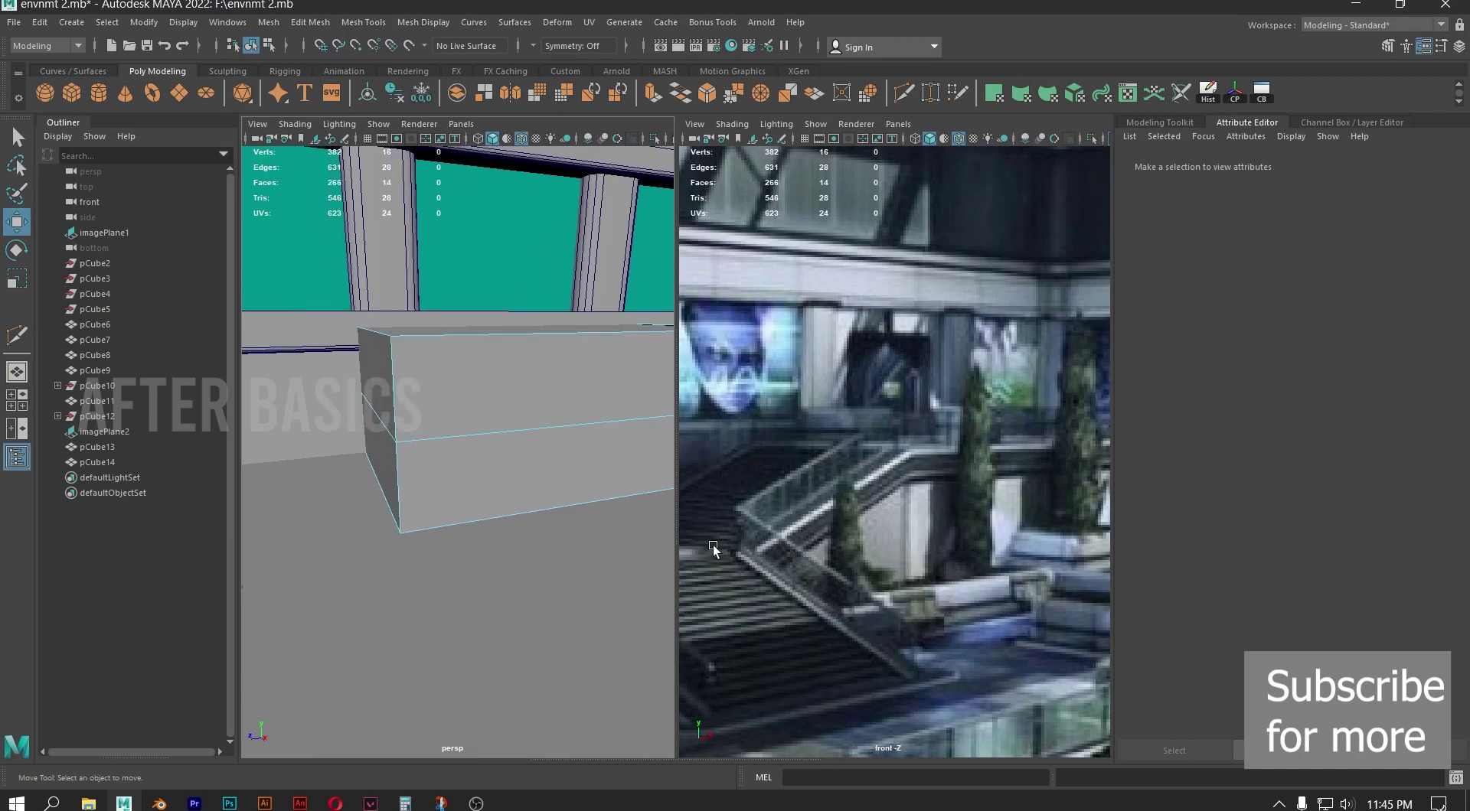
pyautogui.scroll(-3, 486, 437)
pyautogui.scroll(3, 513, 474)
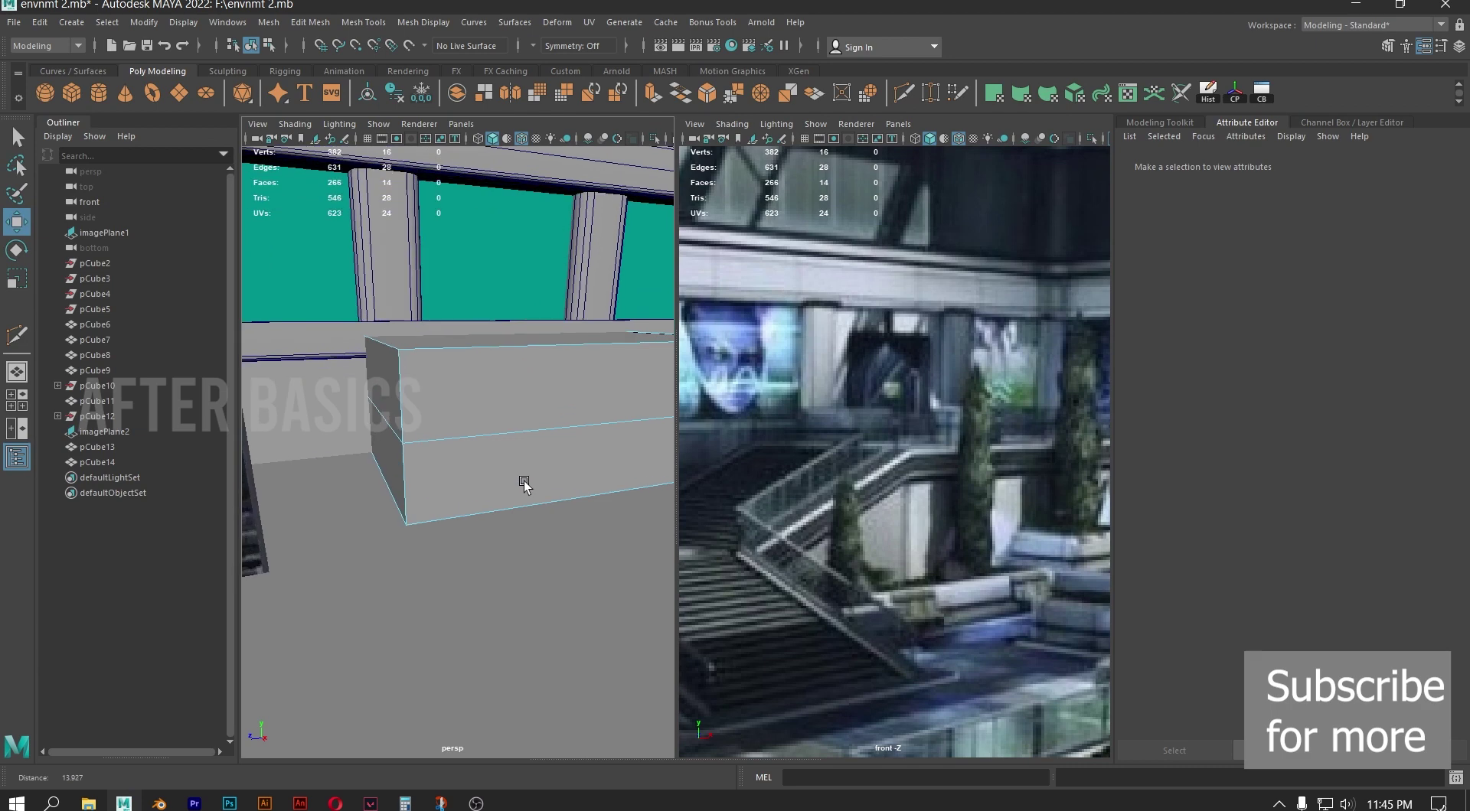
pyautogui.scroll(2, 513, 474)
pyautogui.scroll(-2, 801, 576)
pyautogui.scroll(8, 819, 588)
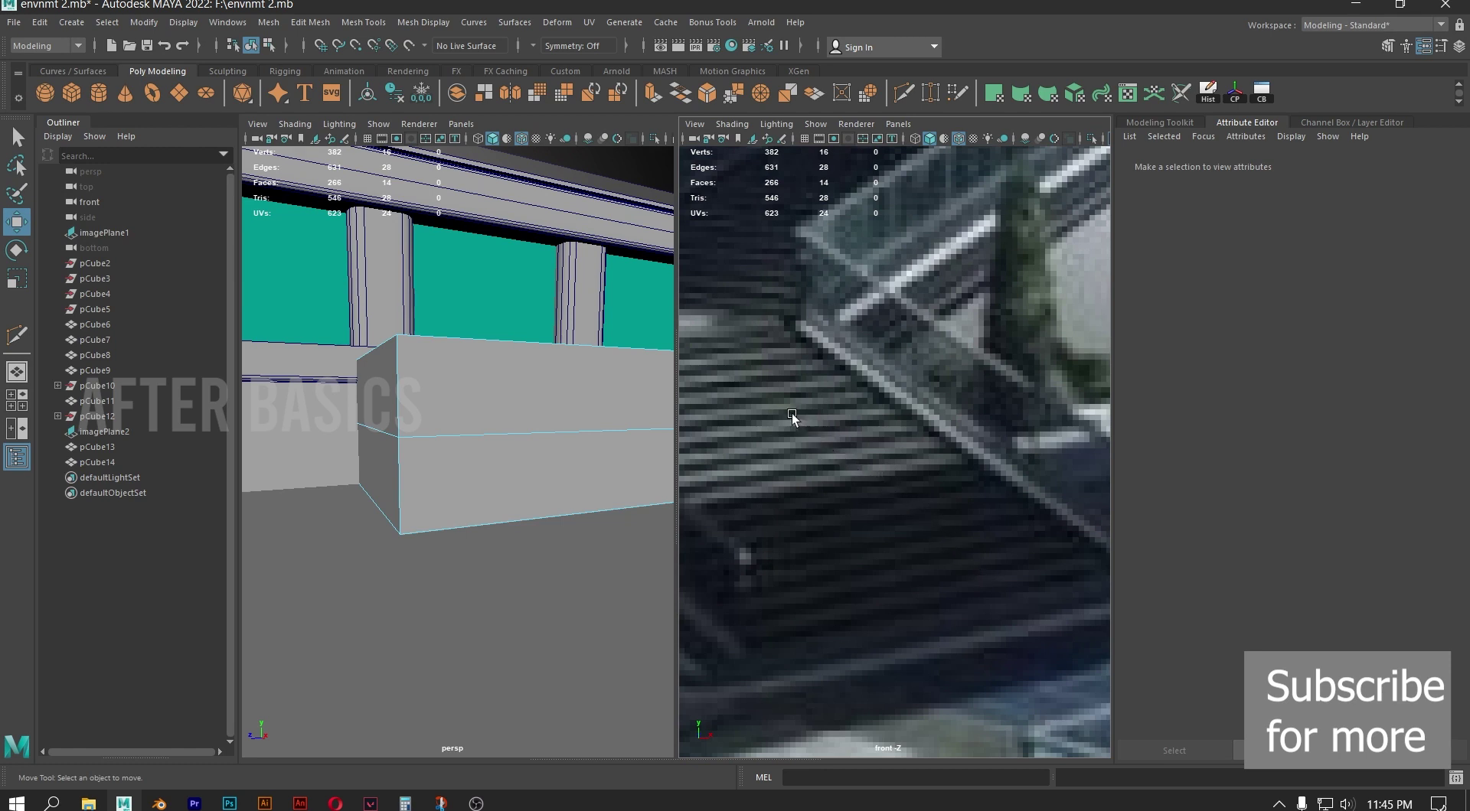
pyautogui.keyDown('alt'); pyautogui.moveTo(720, 355); pyautogui.dragTo(1004, 433, button='middle'); pyautogui.keyUp('alt')
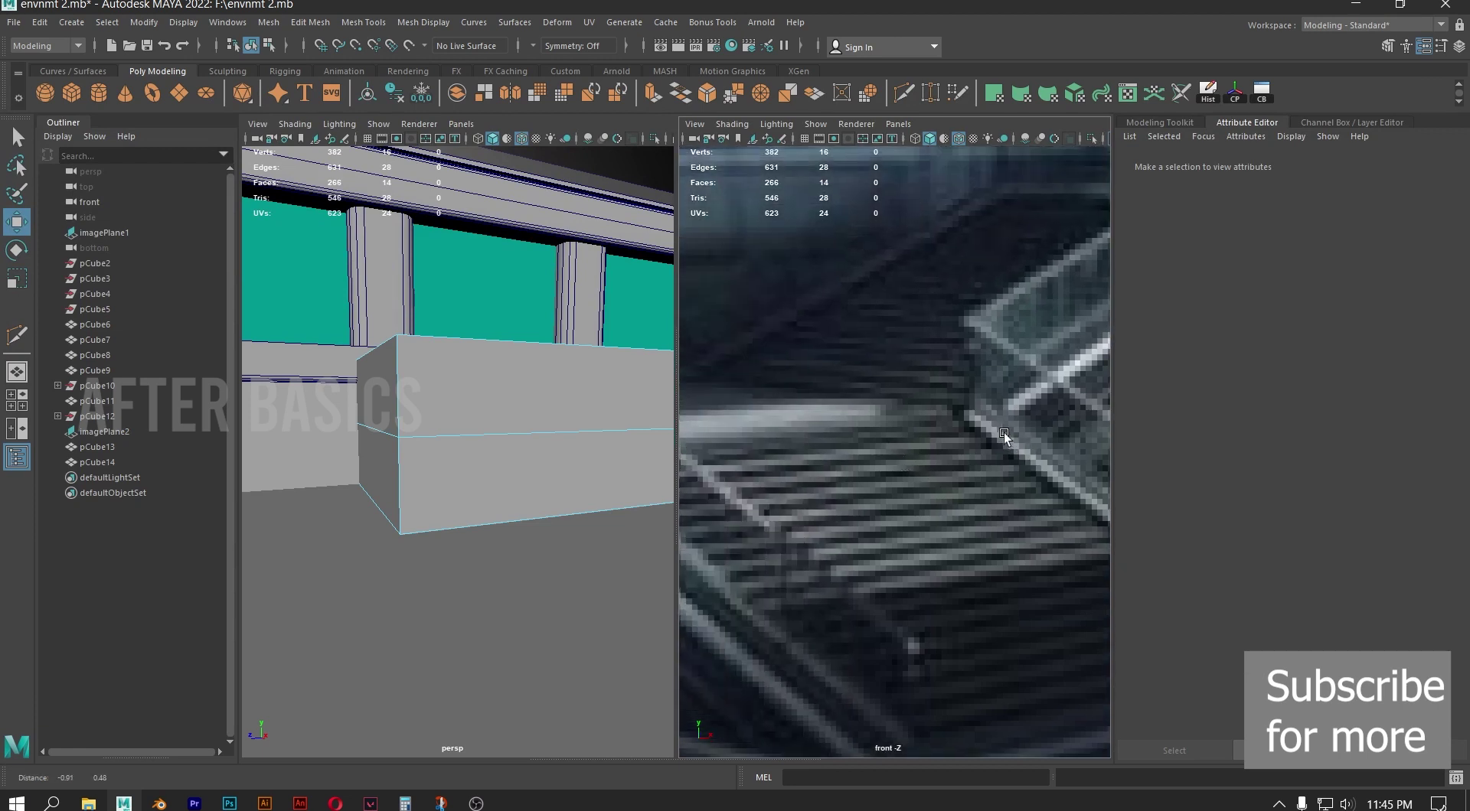
pyautogui.keyDown('alt'); pyautogui.moveTo(984, 370); pyautogui.dragTo(870, 479, button='middle'); pyautogui.keyUp('alt')
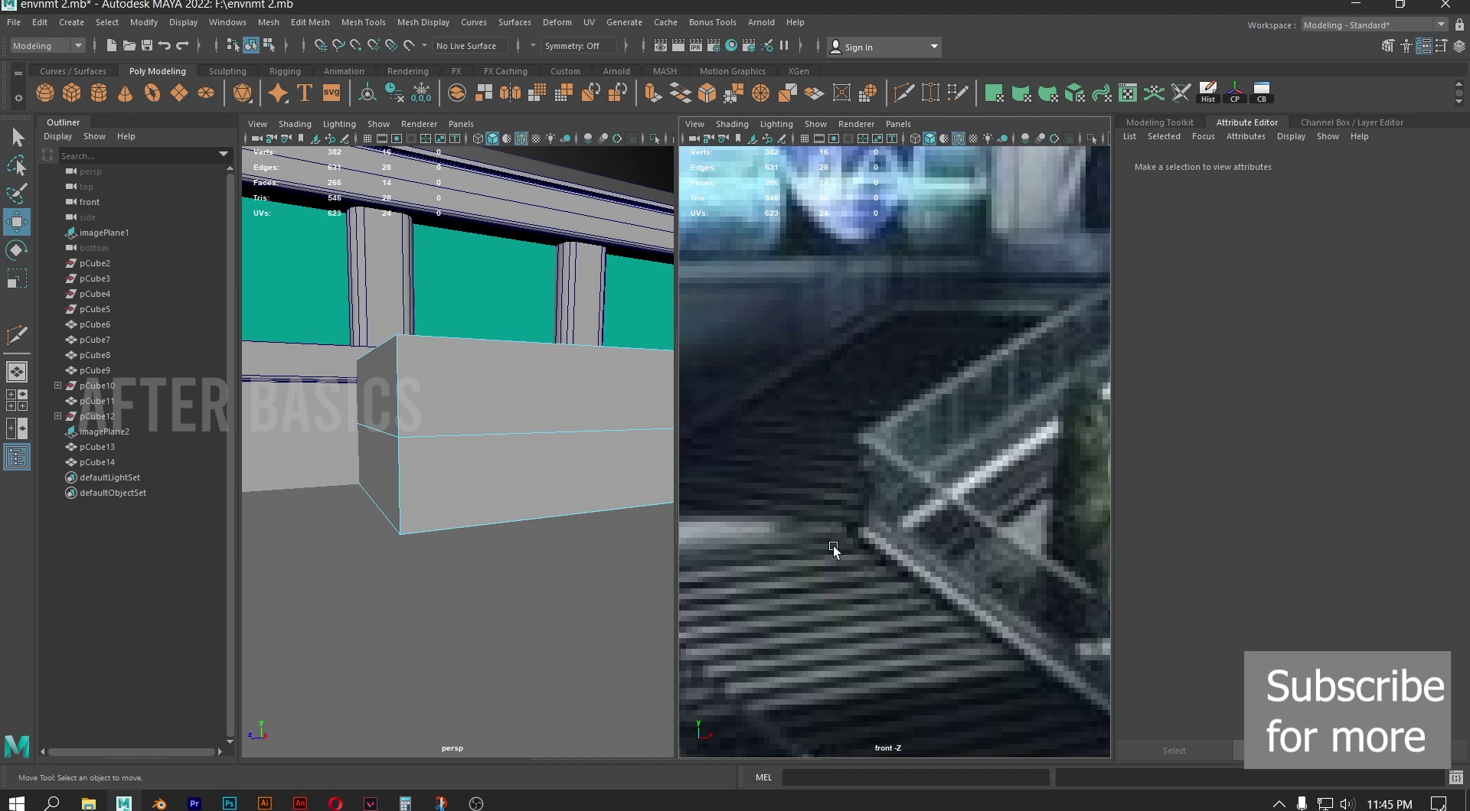
# Move the reference image plane imagePlane2 along Z to 53.025, clear of the view onto the landing block
pyautogui.scroll(-3, 444, 411)
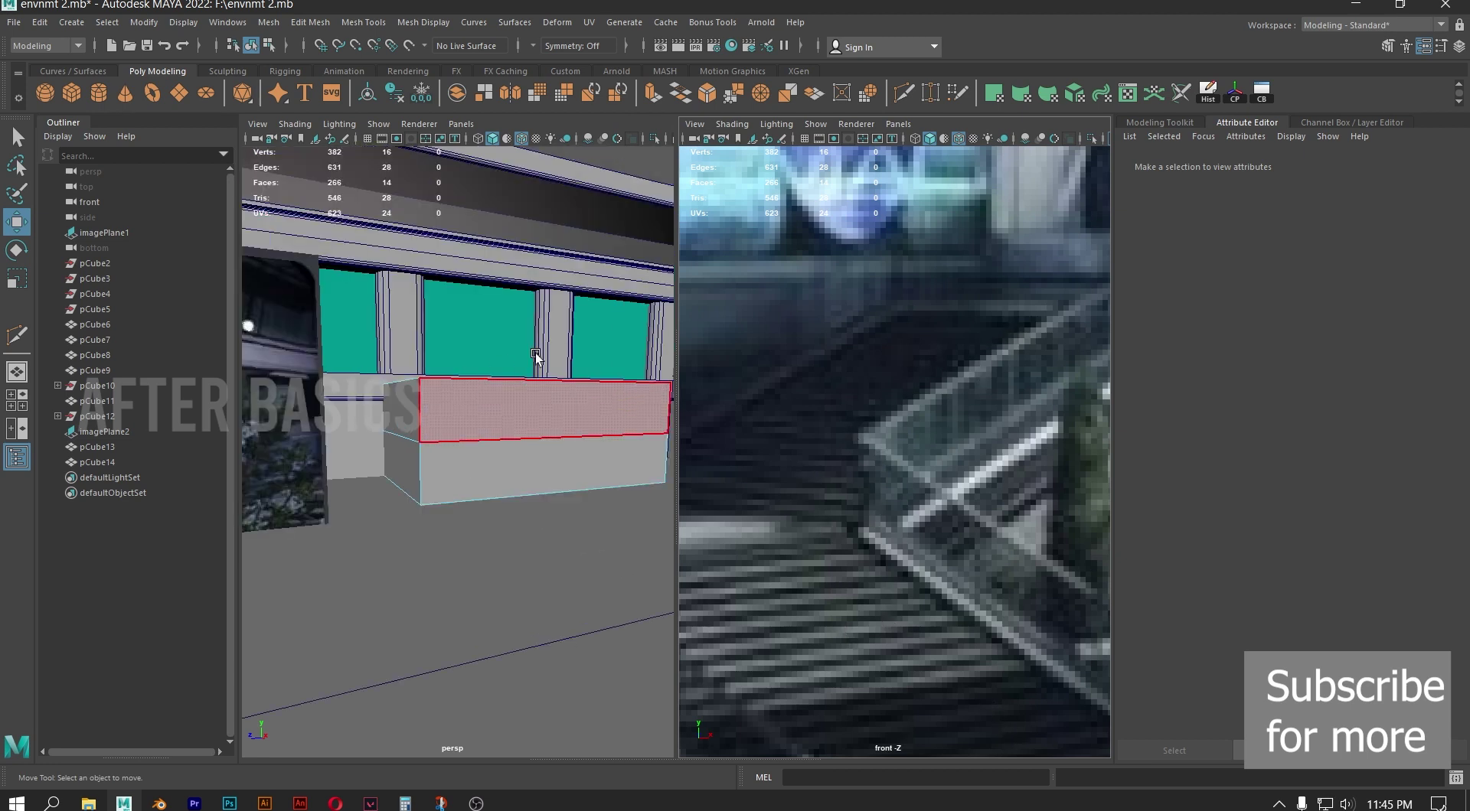
pyautogui.scroll(-5, 310, 328)
pyautogui.keyDown('alt'); pyautogui.moveTo(314, 328); pyautogui.dragTo(515, 363, button='middle'); pyautogui.keyUp('alt')
pyautogui.keyDown('alt'); pyautogui.moveTo(492, 375); pyautogui.dragTo(560, 455); pyautogui.keyUp('alt')
pyautogui.scroll(3, 560, 454)
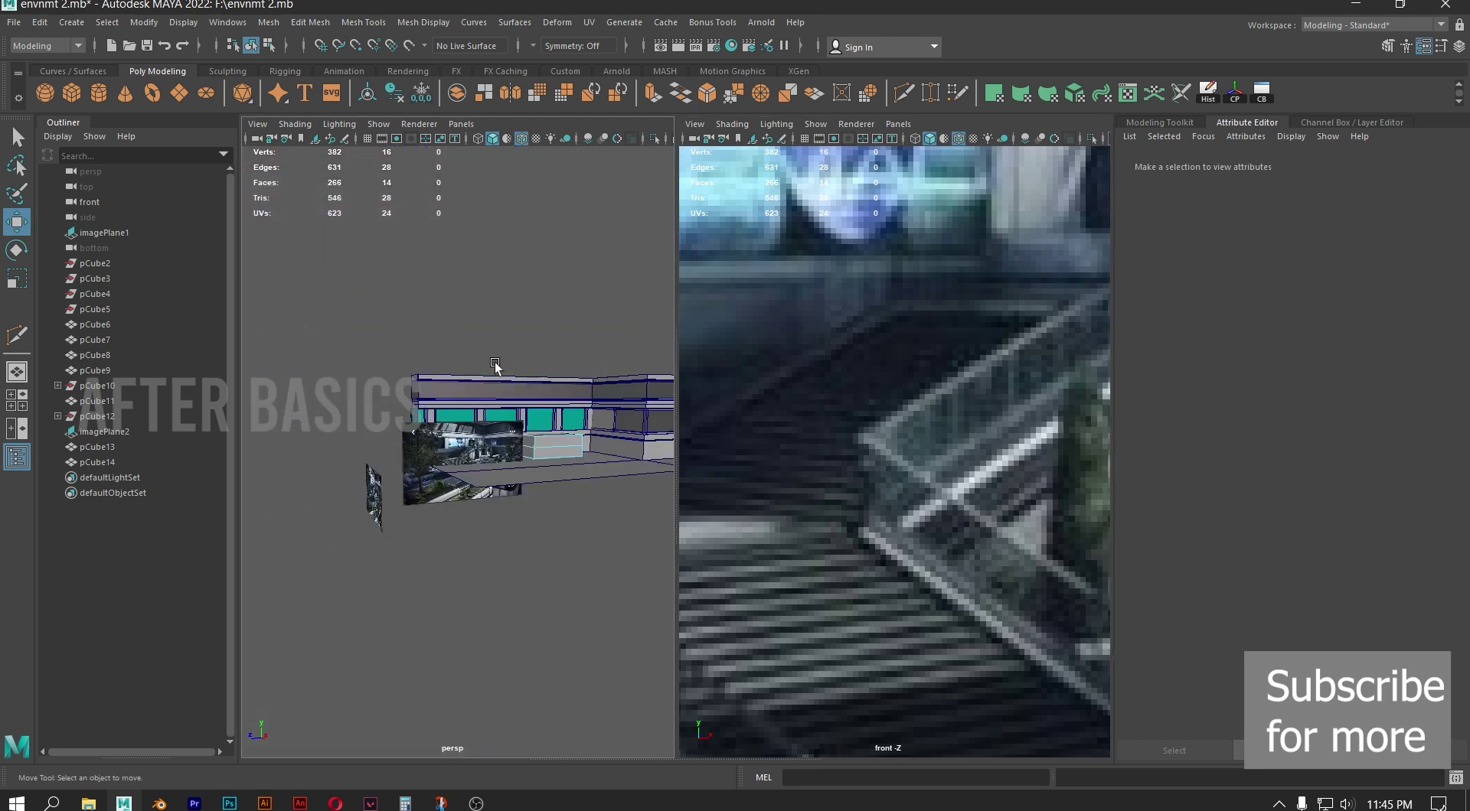
pyautogui.moveTo(450, 438); pyautogui.dragTo(531, 314, button='right')
pyautogui.click(531, 313)
pyautogui.click(474, 427)
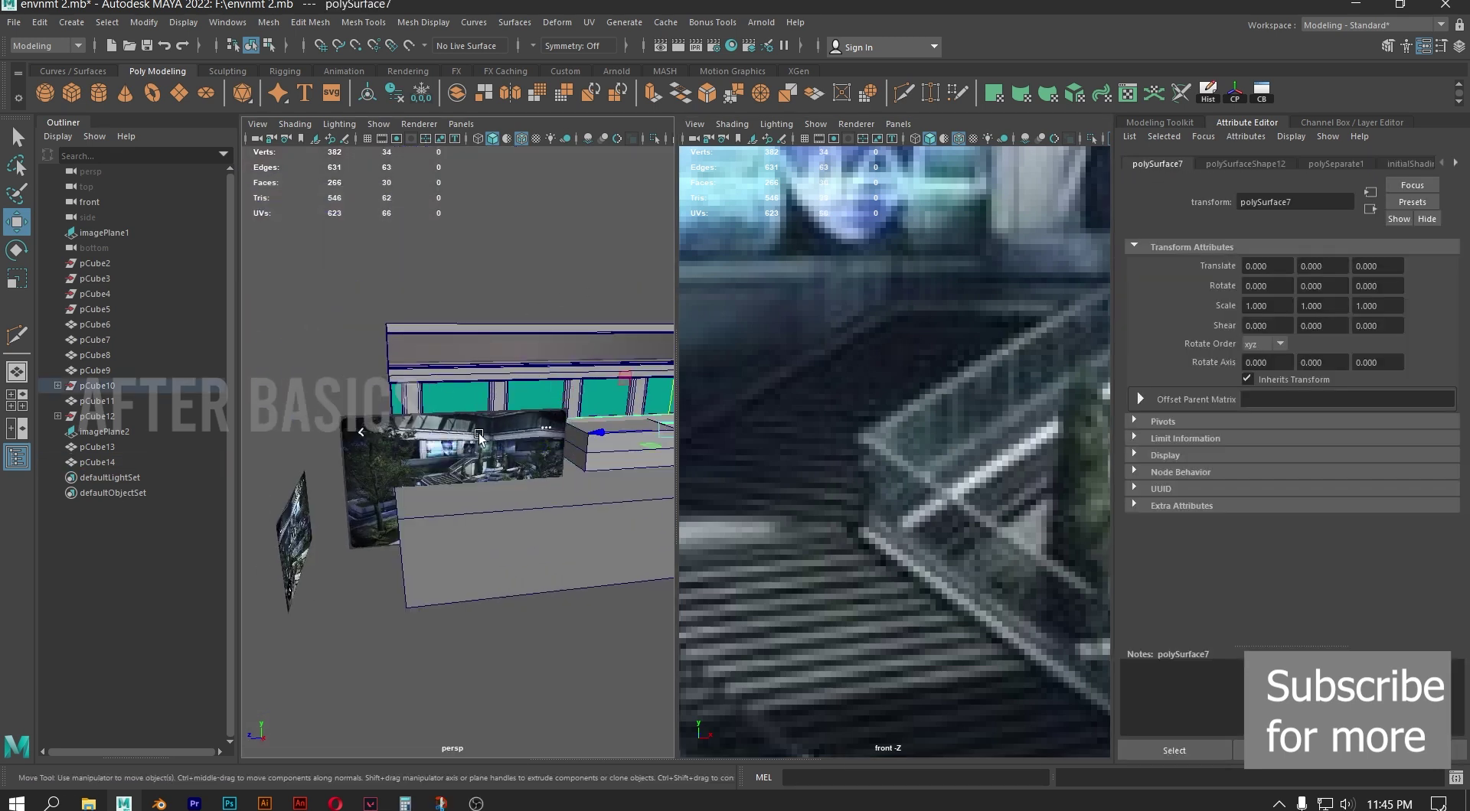
pyautogui.click(103, 231)
pyautogui.click(107, 432)
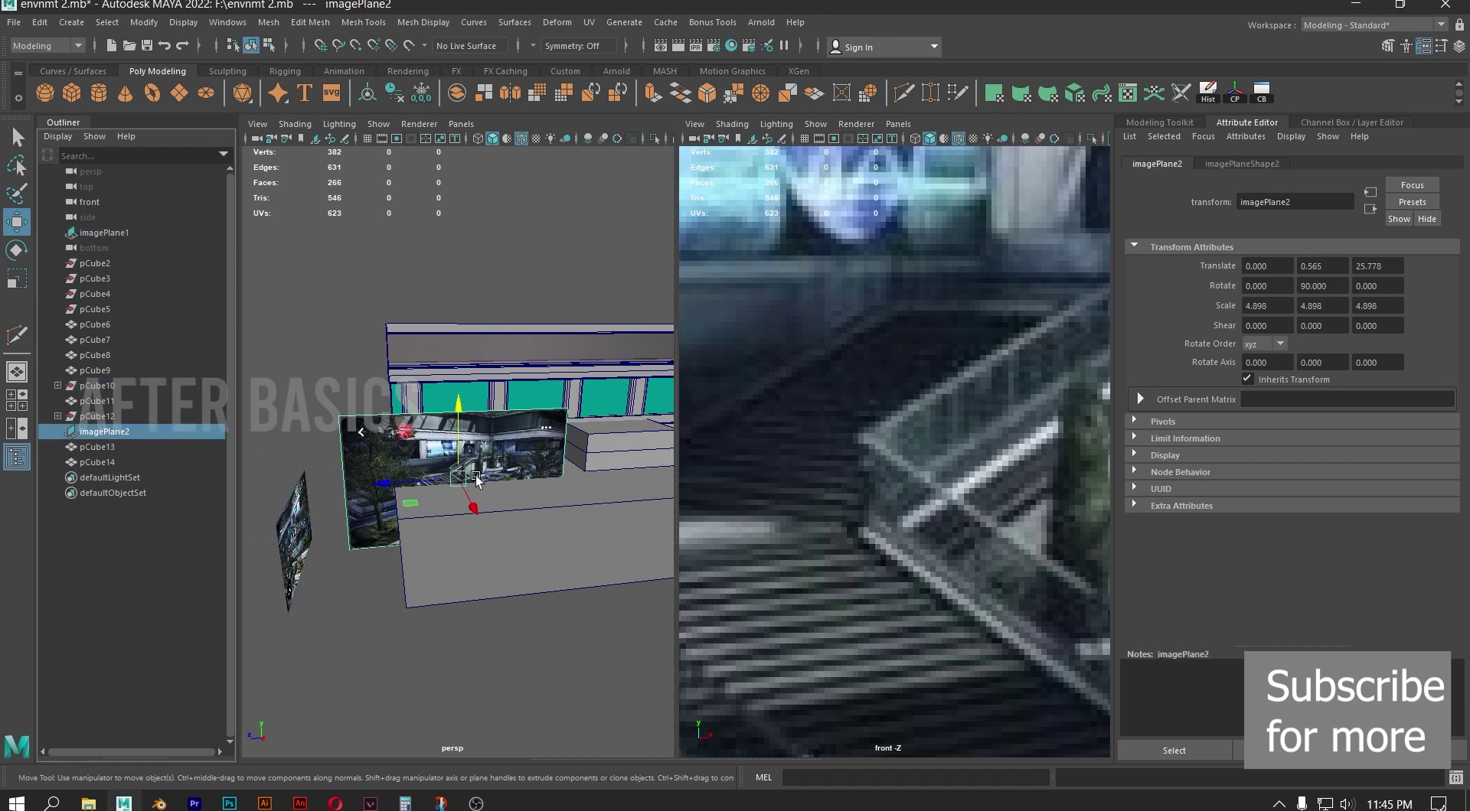
pyautogui.moveTo(385, 483); pyautogui.dragTo(135, 487)
# Nudge the horizontal edge loop around the landing block's middle slightly downward
pyautogui.scroll(5, 459, 394)
pyautogui.moveTo(465, 394)
pyautogui.keyDown('alt'); pyautogui.mouseDown()
pyautogui.moveTo(349, 401)
pyautogui.moveTo(404, 424)
pyautogui.moveTo(463, 400)
pyautogui.moveTo(450, 418)
pyautogui.mouseUp(); pyautogui.keyUp('alt')
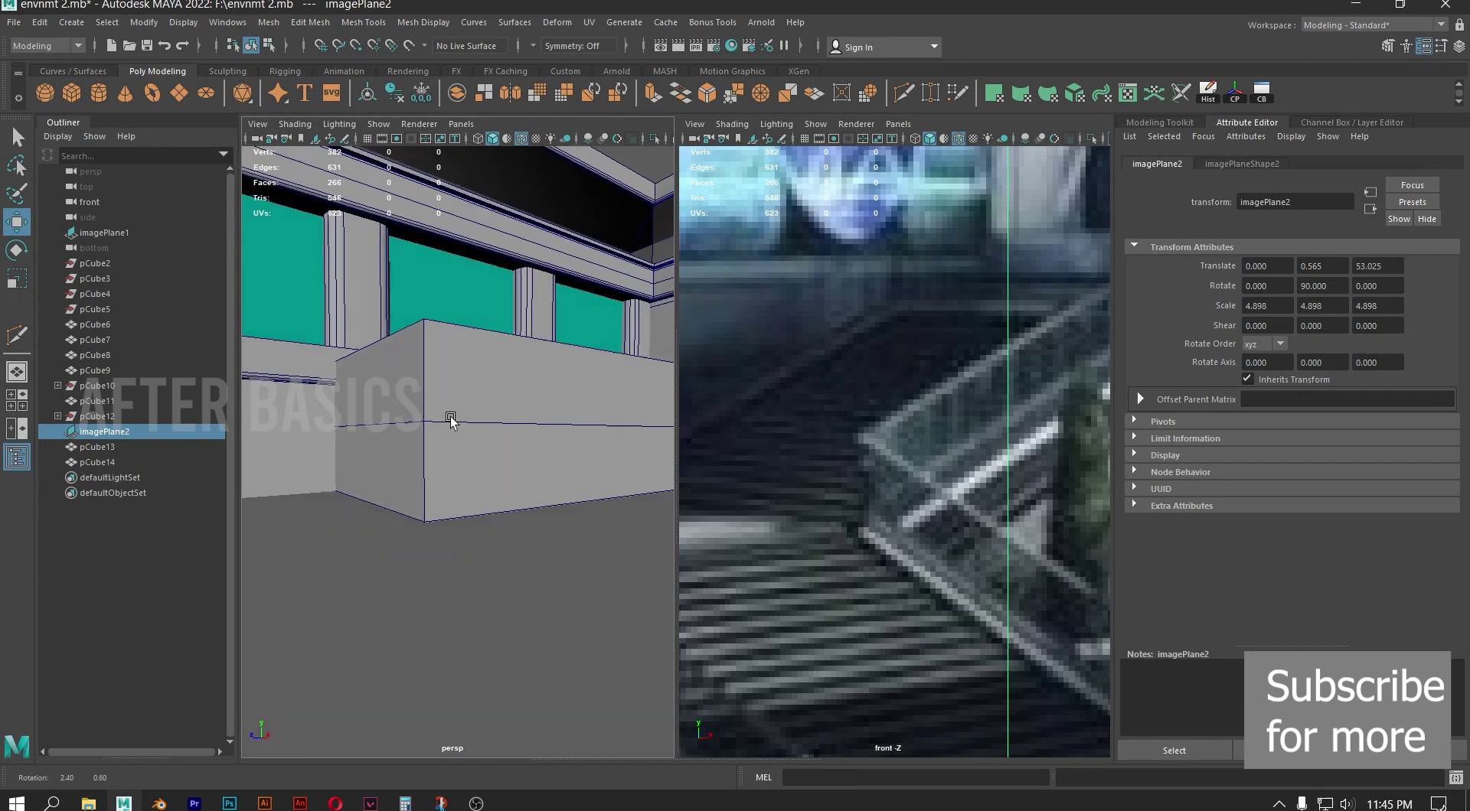
pyautogui.keyDown('alt'); pyautogui.moveTo(459, 361); pyautogui.dragTo(479, 367); pyautogui.keyUp('alt')
pyautogui.scroll(3, 420, 450)
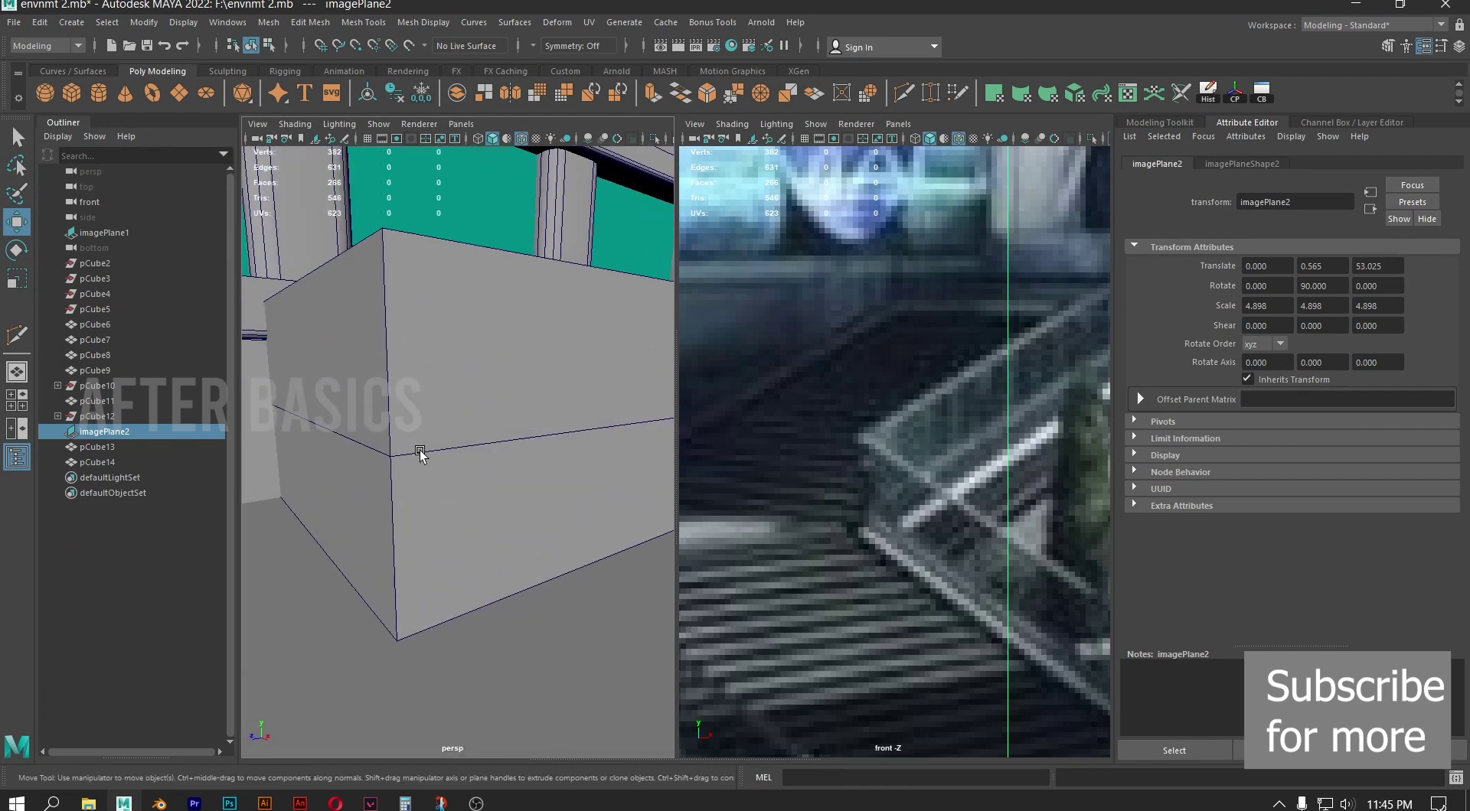
pyautogui.moveTo(447, 425); pyautogui.dragTo(490, 432, button='right')
pyautogui.click(490, 432)
pyautogui.moveTo(540, 321); pyautogui.dragTo(553, 335)
pyautogui.scroll(-4, 400, 382)
pyautogui.keyDown('alt'); pyautogui.moveTo(417, 388); pyautogui.dragTo(427, 445); pyautogui.keyUp('alt')
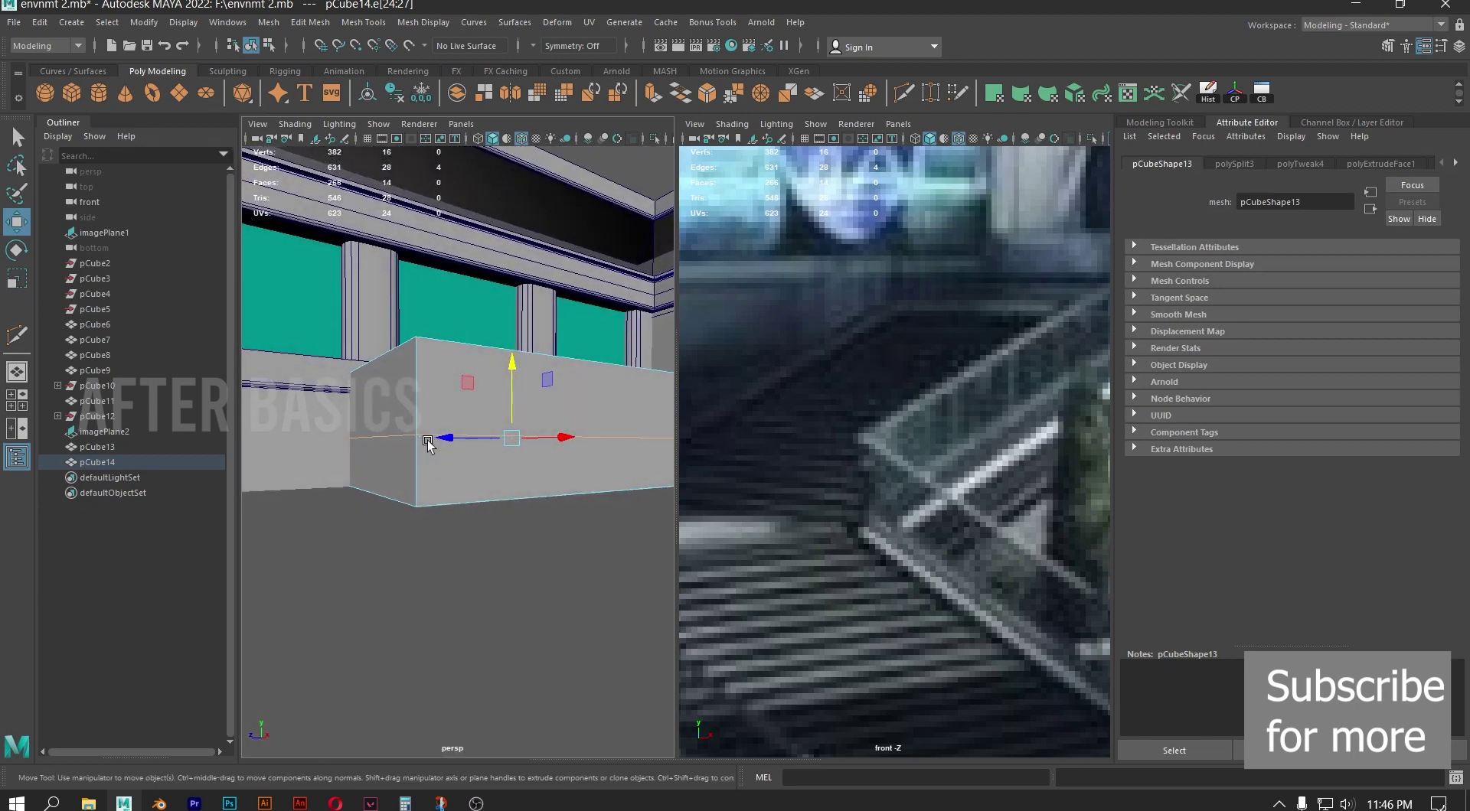
# Check the landing block's extruded section below the floor, selecting its four side faces
pyautogui.scroll(-2, 427, 446)
pyautogui.scroll(-5, 444, 437)
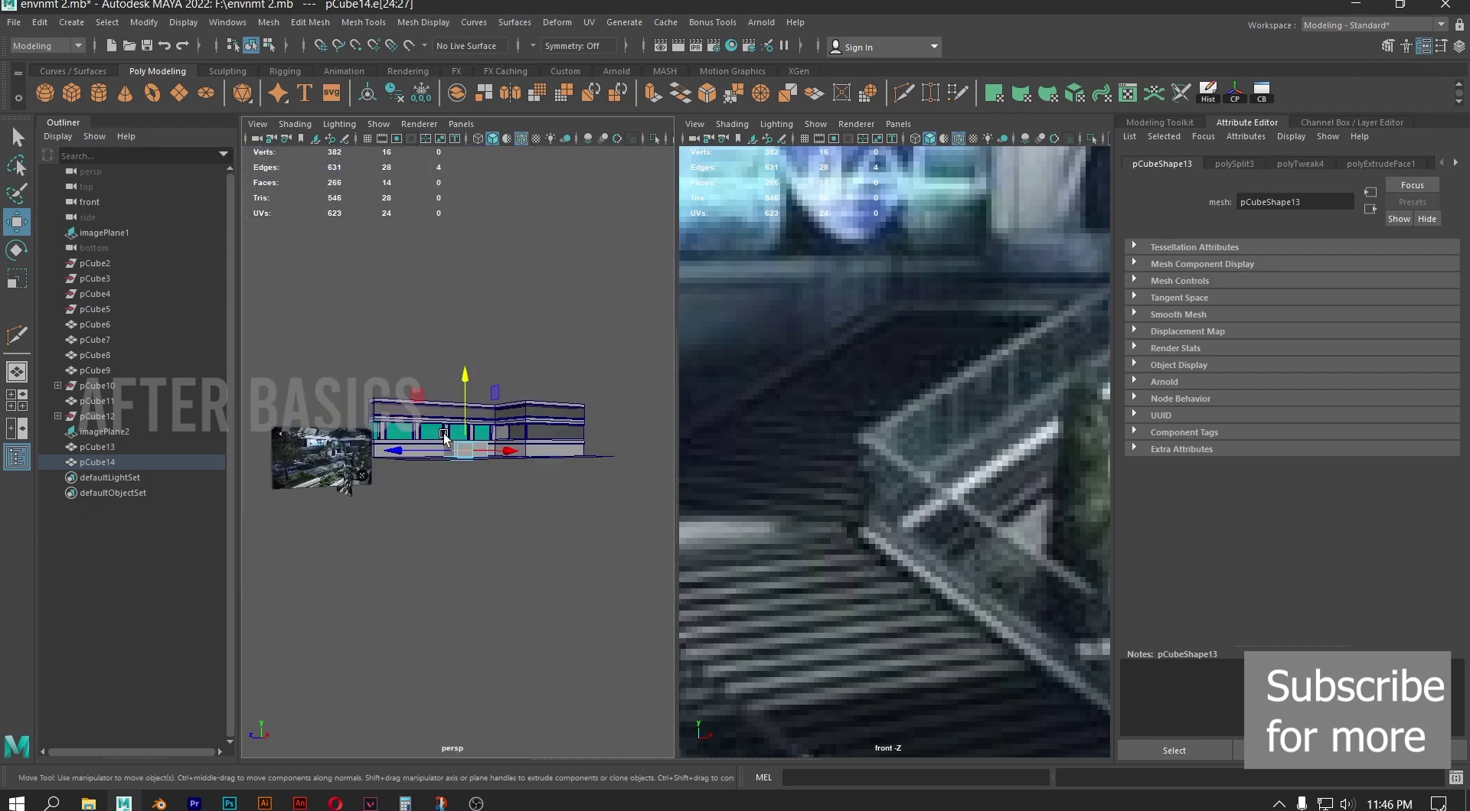
pyautogui.scroll(6, 554, 551)
pyautogui.keyDown('alt'); pyautogui.moveTo(555, 551); pyautogui.dragTo(551, 532); pyautogui.keyUp('alt')
pyautogui.scroll(2, 552, 534)
pyautogui.moveTo(507, 441)
pyautogui.keyDown('alt'); pyautogui.mouseDown()
pyautogui.moveTo(494, 449)
pyautogui.moveTo(510, 442)
pyautogui.mouseUp(); pyautogui.keyUp('alt')
pyautogui.moveTo(397, 402); pyautogui.dragTo(400, 444, button='right')
pyautogui.click(515, 490)
pyautogui.keyDown('shift'); pyautogui.doubleClick(513, 488); pyautogui.keyUp('shift')
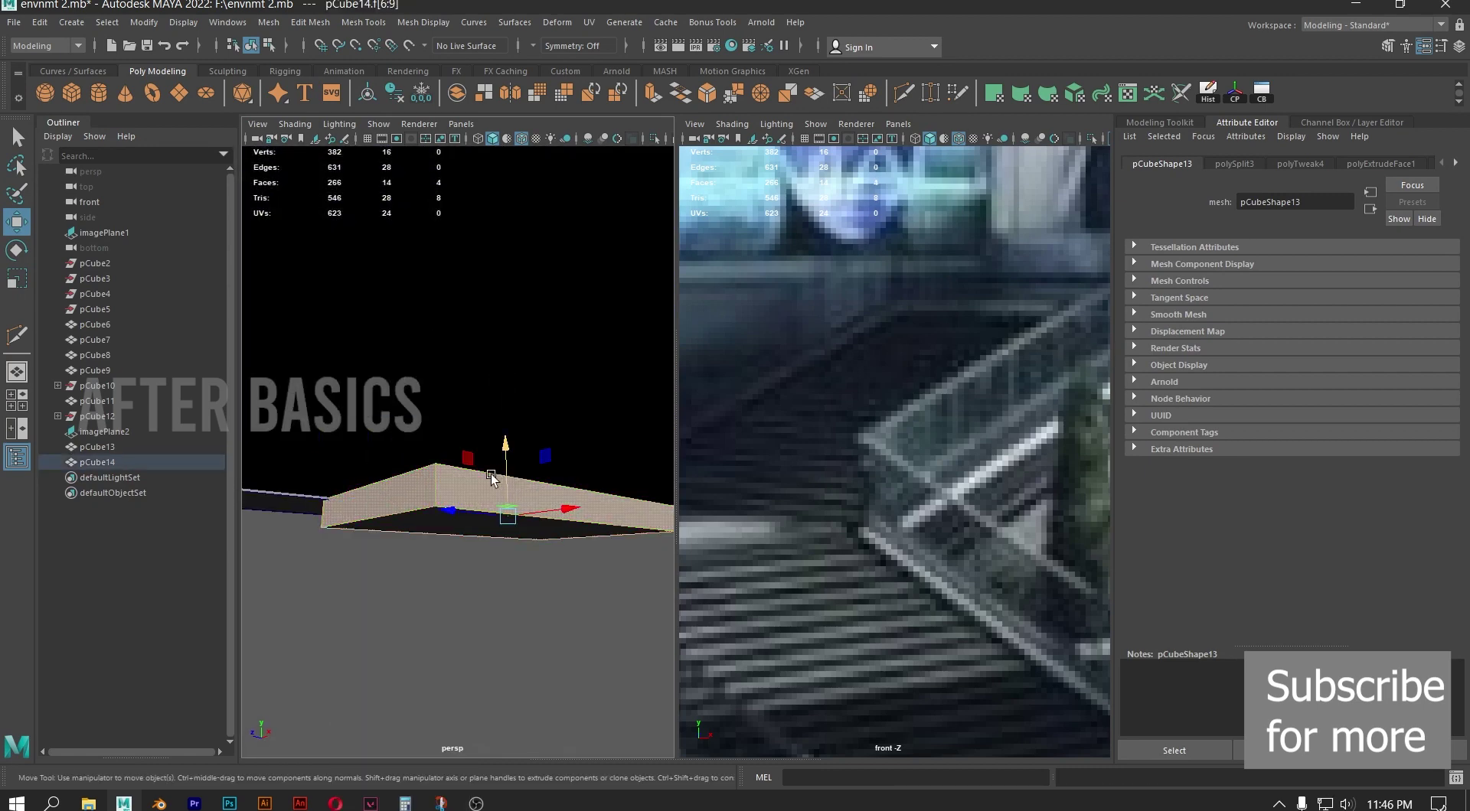
pyautogui.keyDown('alt'); pyautogui.moveTo(505, 456); pyautogui.dragTo(495, 479); pyautogui.keyUp('alt')
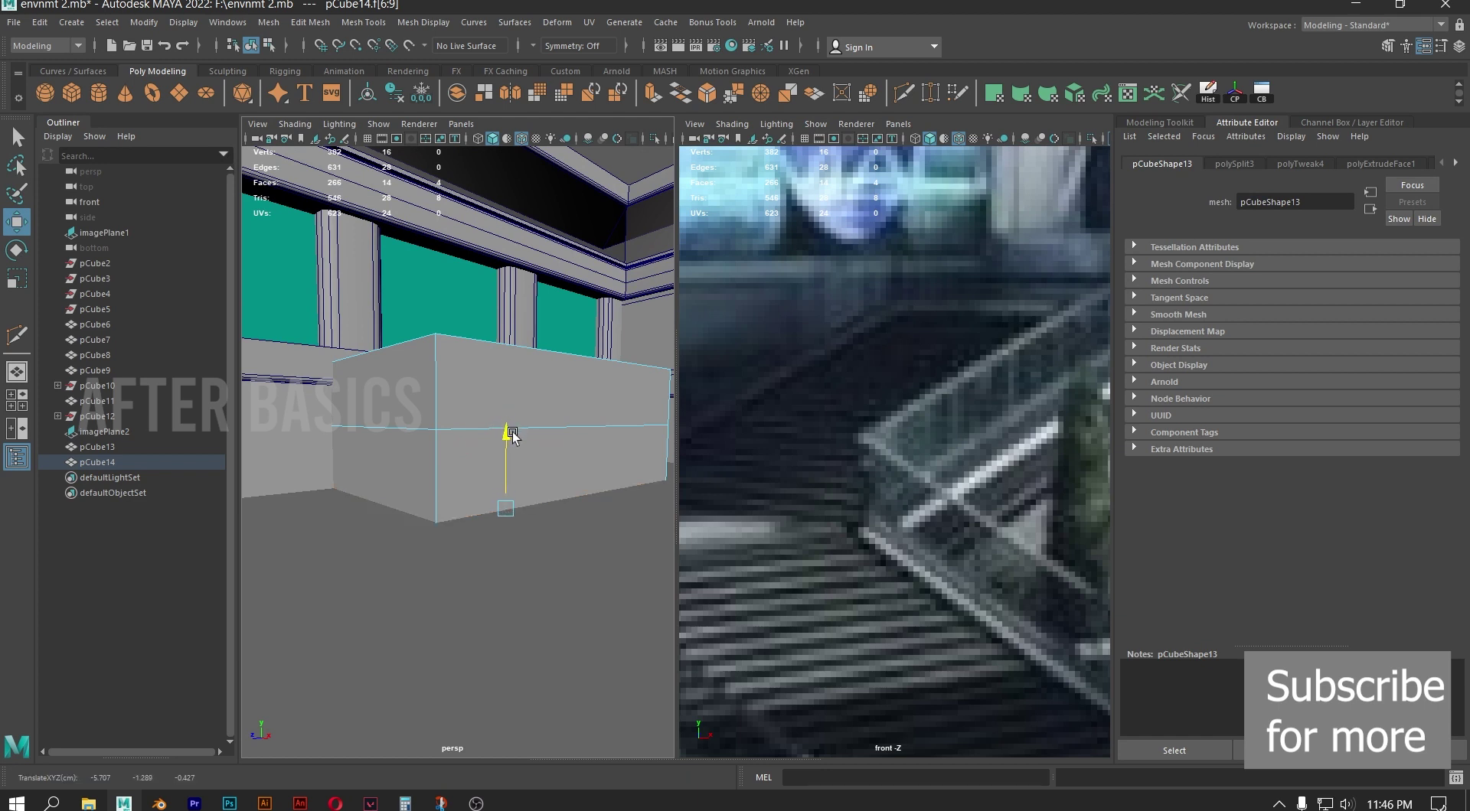
# Select the floor as a whole object and lower it to Translate Y -0.917
pyautogui.keyDown('alt'); pyautogui.moveTo(509, 435); pyautogui.dragTo(404, 440, button='right'); pyautogui.keyUp('alt')
pyautogui.moveTo(433, 383); pyautogui.dragTo(489, 364, button='right')
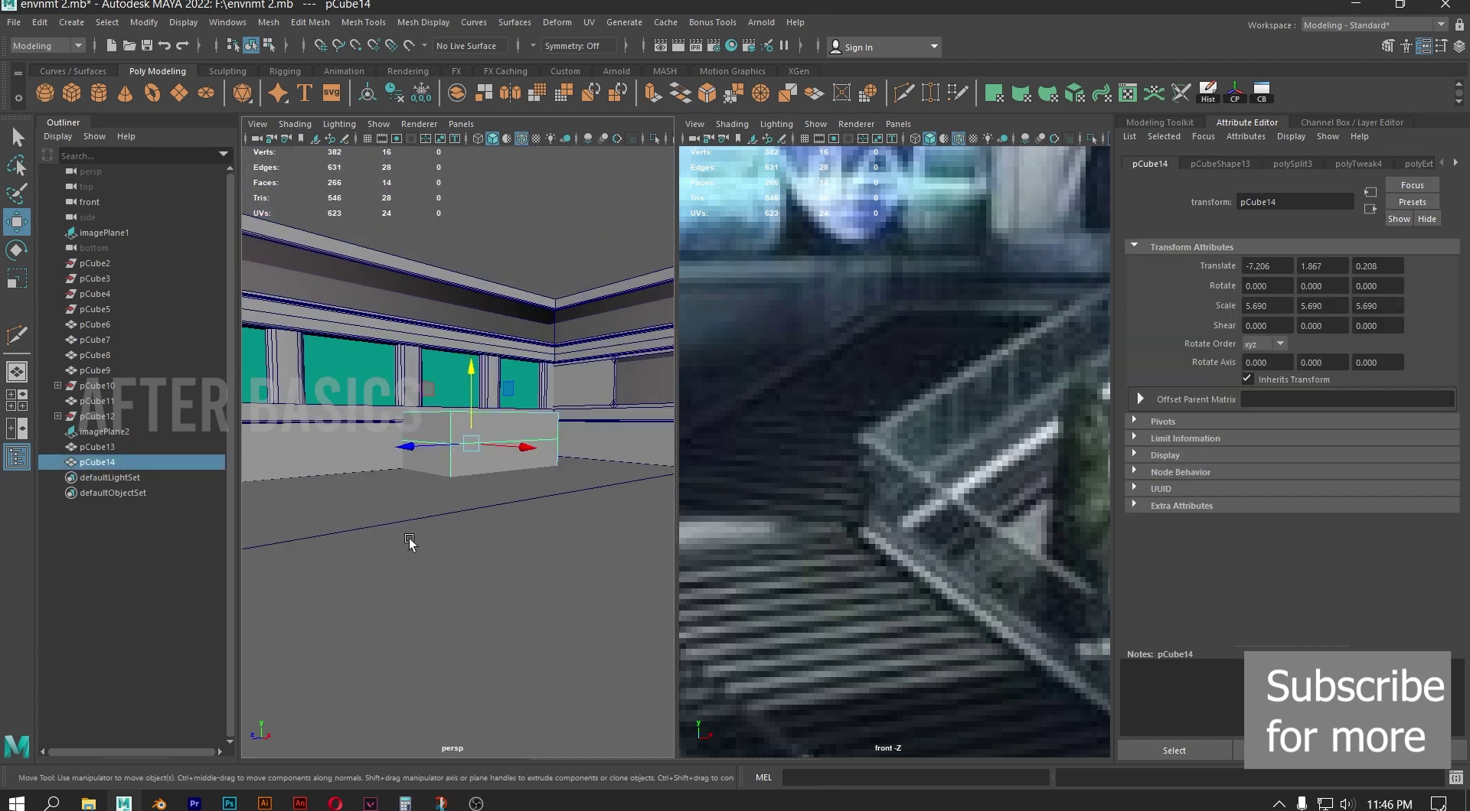
pyautogui.click(409, 538)
pyautogui.moveTo(443, 404); pyautogui.dragTo(443, 418)
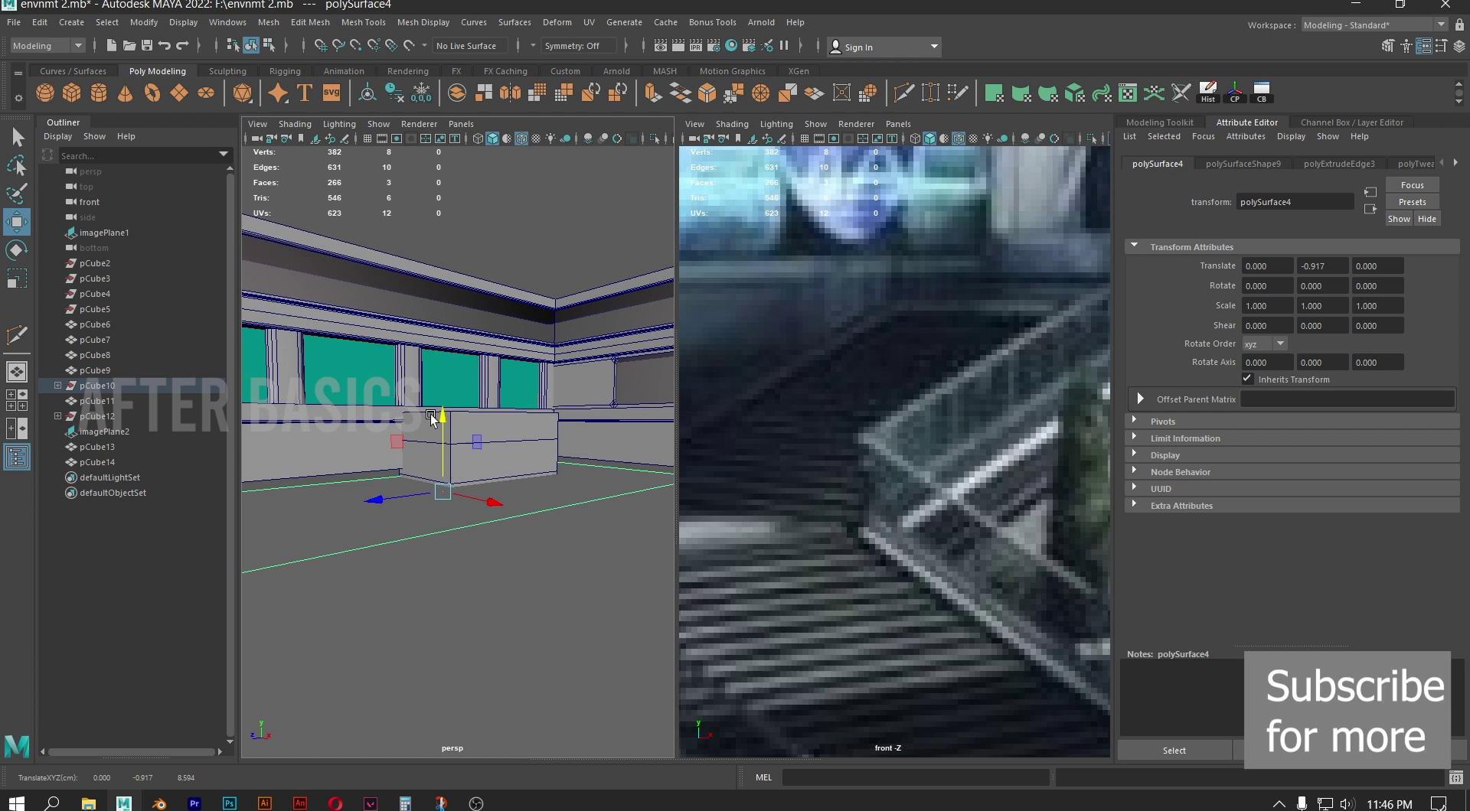
# Raise the floor to Translate Y -0.661
pyautogui.keyDown('alt'); pyautogui.moveTo(442, 418); pyautogui.dragTo(414, 476, button='right'); pyautogui.keyUp('alt')
pyautogui.moveTo(403, 521); pyautogui.dragTo(404, 501)
# Delete the landing block's middle edge loop and insert a new horizontal edge loop slightly below the block's mid-height
pyautogui.moveTo(389, 412); pyautogui.dragTo(399, 402, button='right')
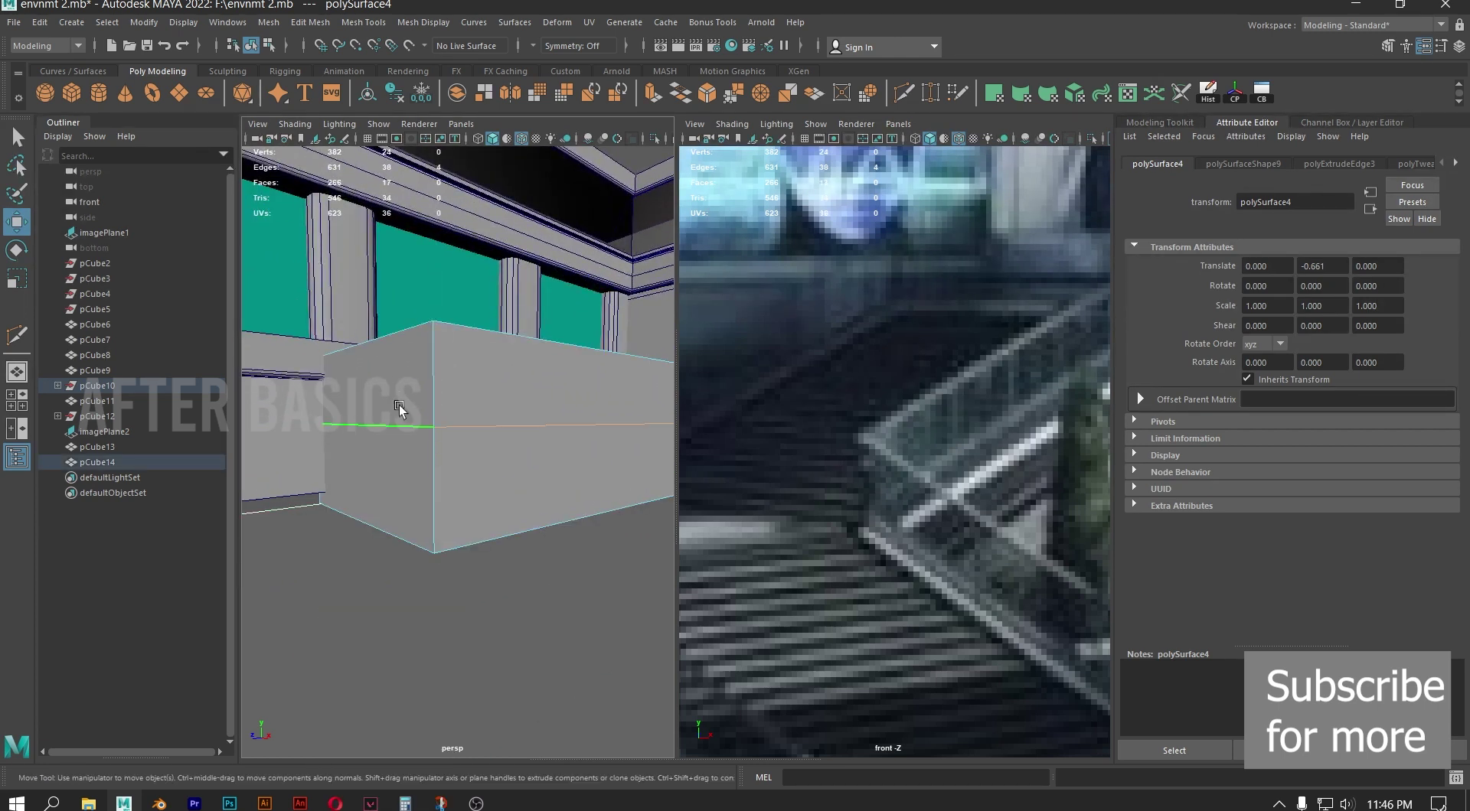
pyautogui.doubleClick(398, 415)
pyautogui.hotkey('ctrl', 'Delete')
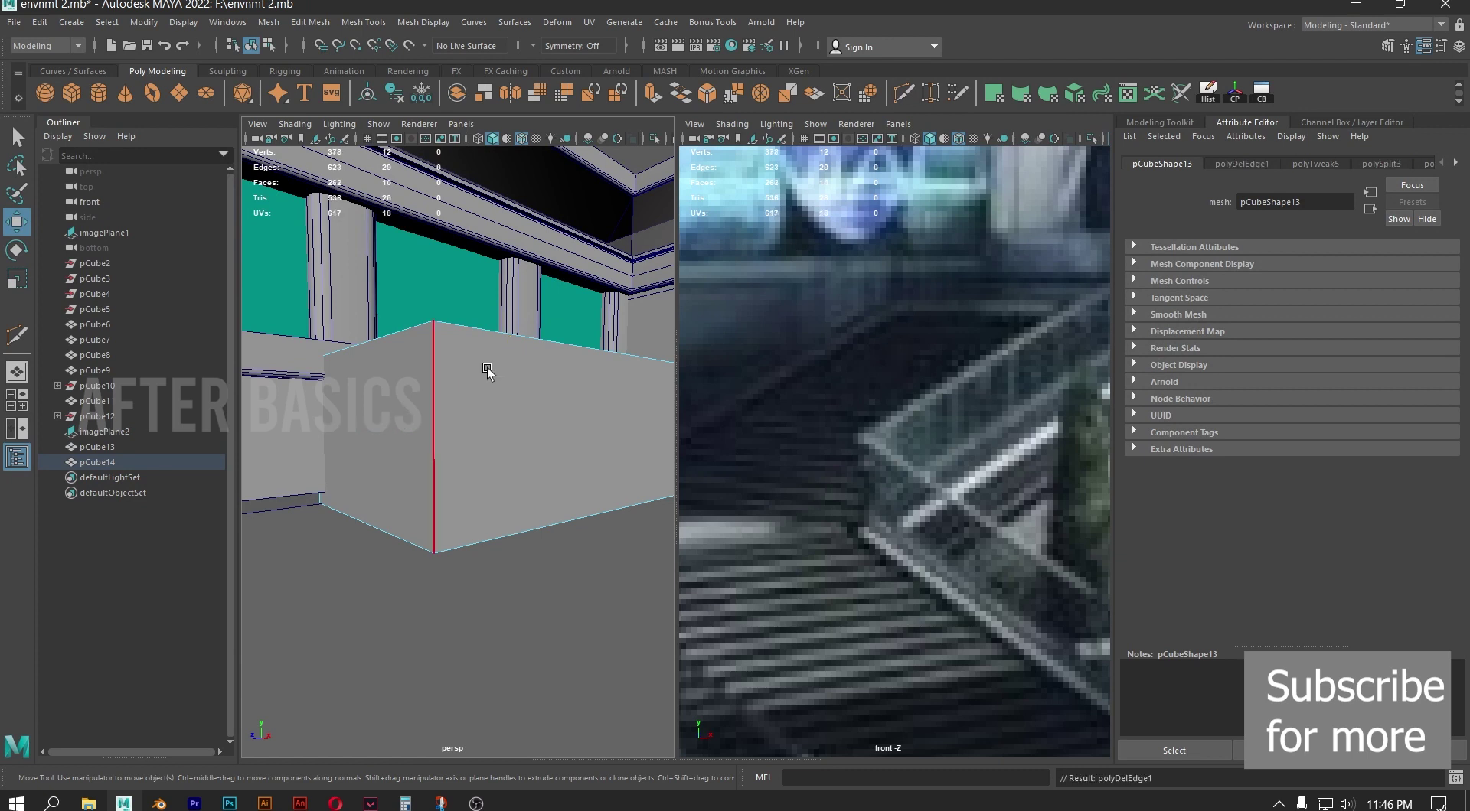
pyautogui.click(903, 92)
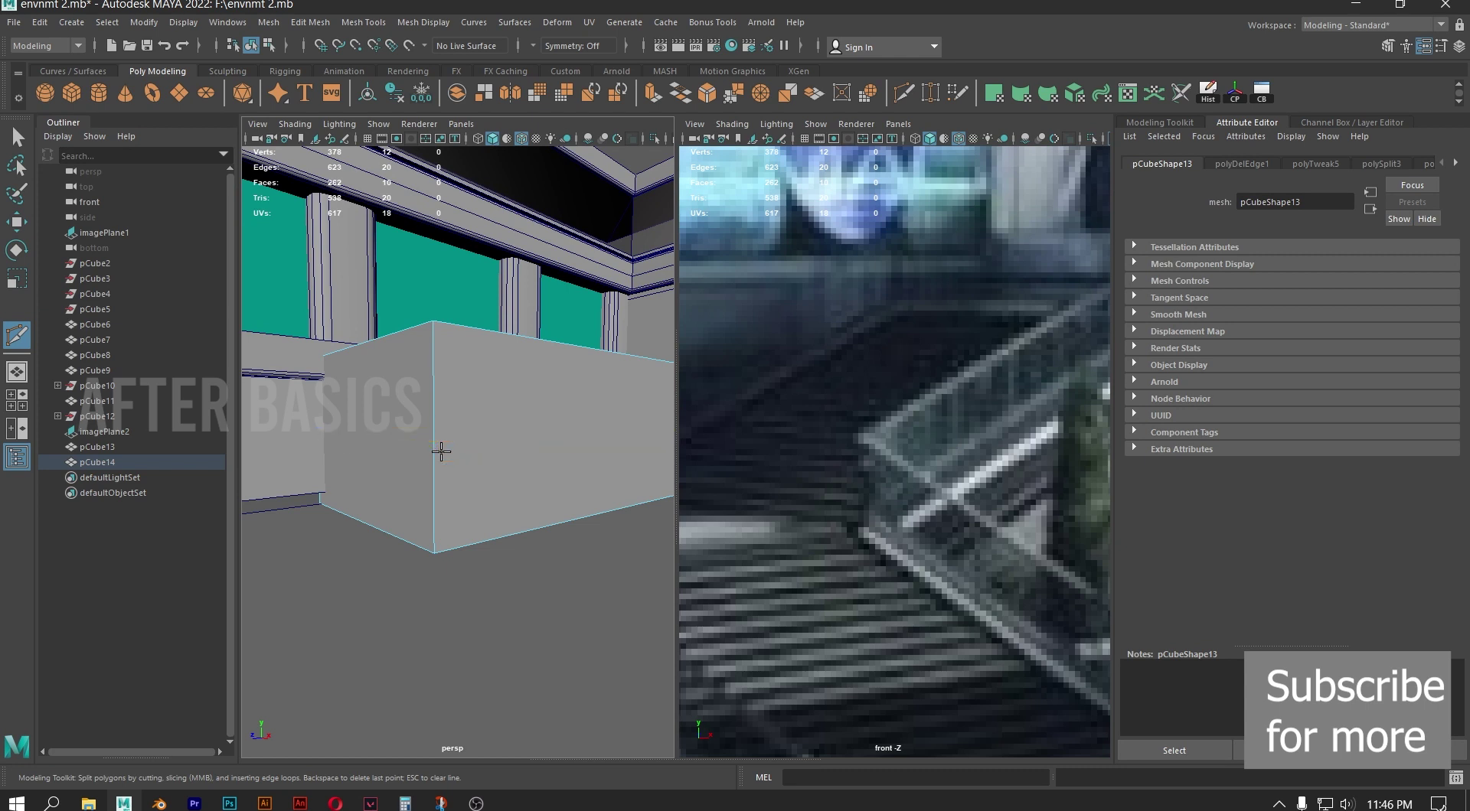
pyautogui.keyDown('ctrl'); pyautogui.click(434, 460); pyautogui.keyUp('ctrl')
pyautogui.moveTo(499, 419)
pyautogui.keyDown('alt'); pyautogui.mouseDown()
pyautogui.moveTo(541, 427)
pyautogui.moveTo(526, 430)
pyautogui.mouseUp(); pyautogui.keyUp('alt')
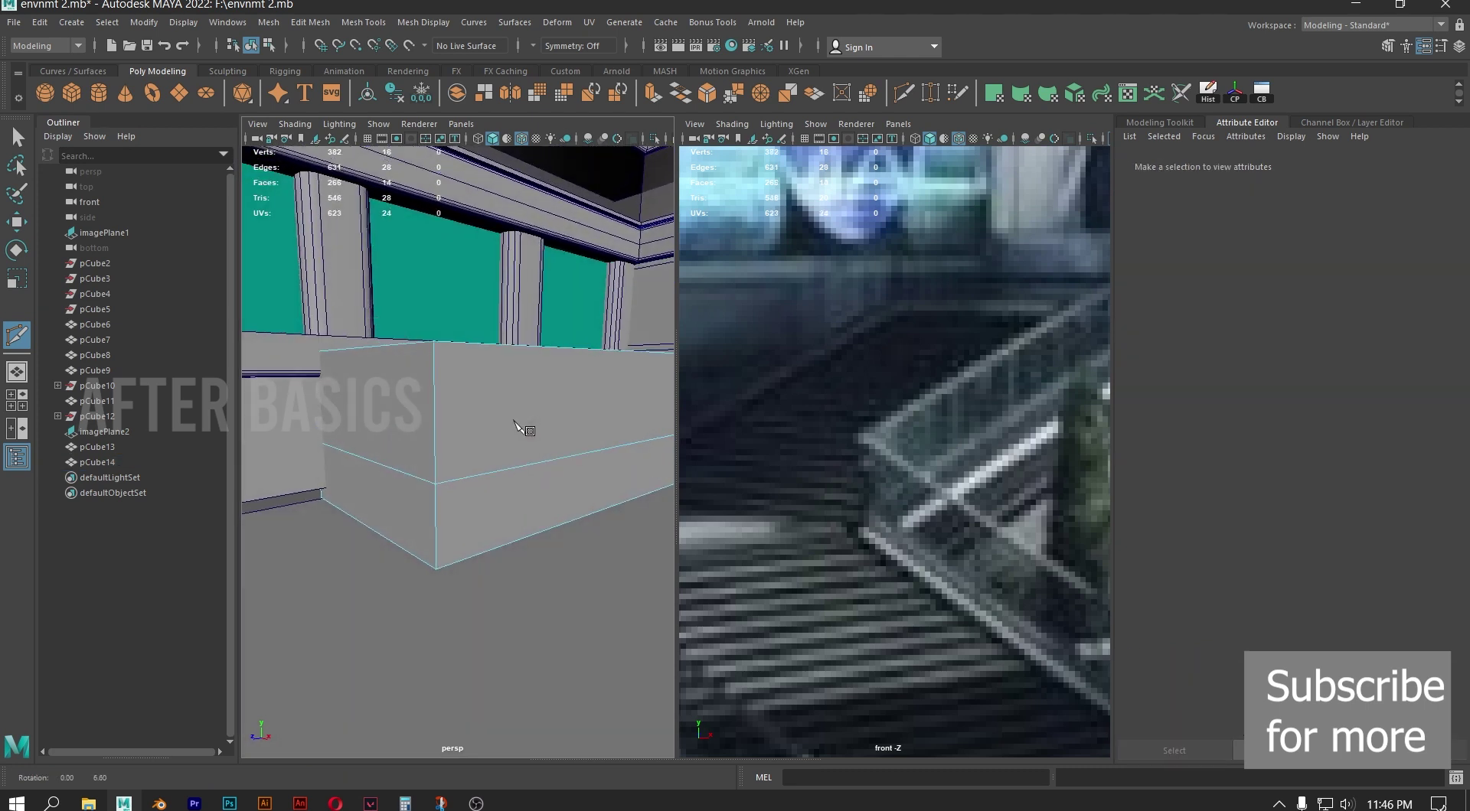
pyautogui.press('w')
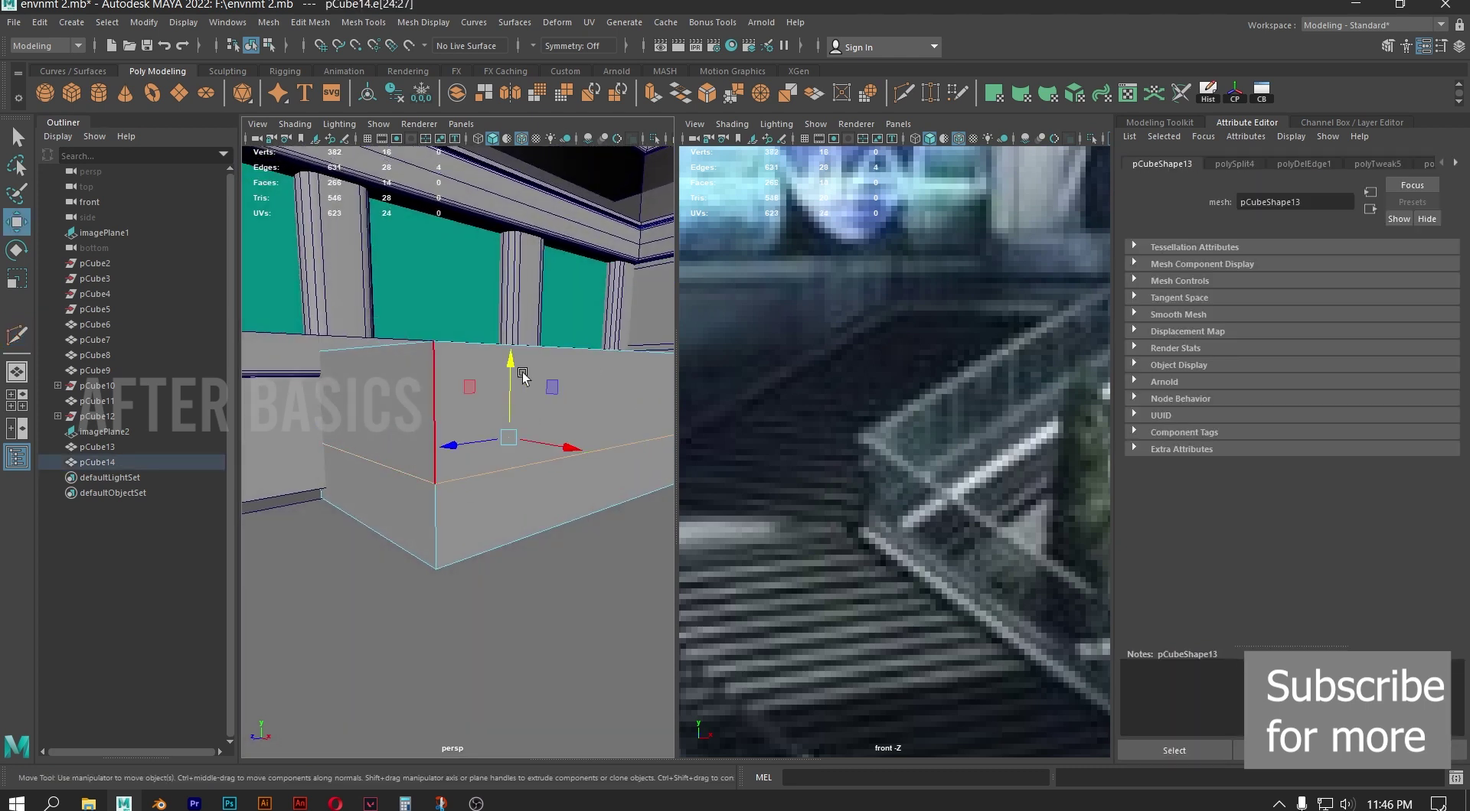
pyautogui.keyDown('alt'); pyautogui.moveTo(513, 360); pyautogui.dragTo(442, 448); pyautogui.keyUp('alt')
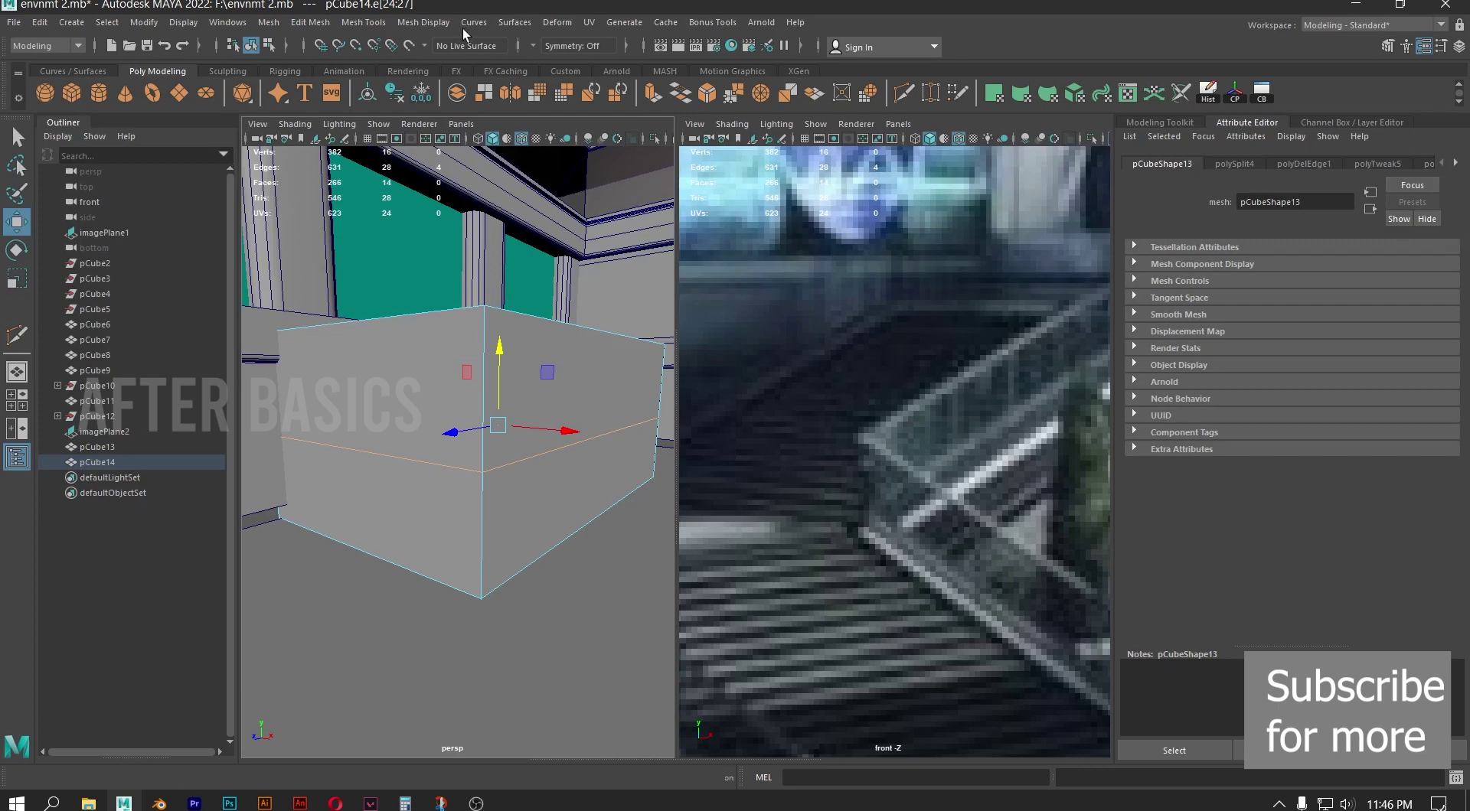
# Set the Insert Edge Loop tool to multiple edge loops with 18 loops, moving its settings window clear of the landing block
pyautogui.click(430, 26)
pyautogui.moveTo(375, 27)
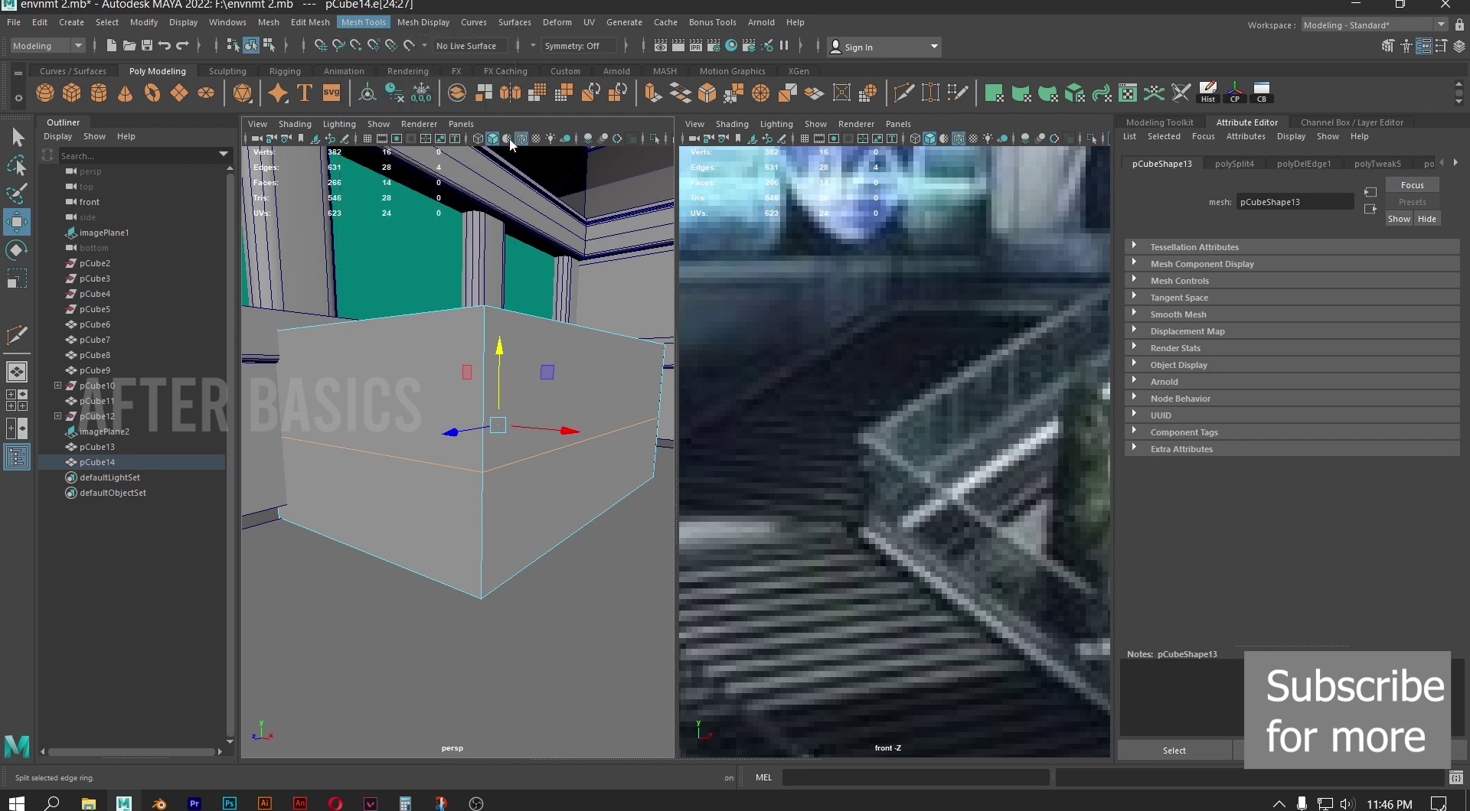
pyautogui.click(509, 141)
pyautogui.moveTo(310, 138); pyautogui.dragTo(811, 214)
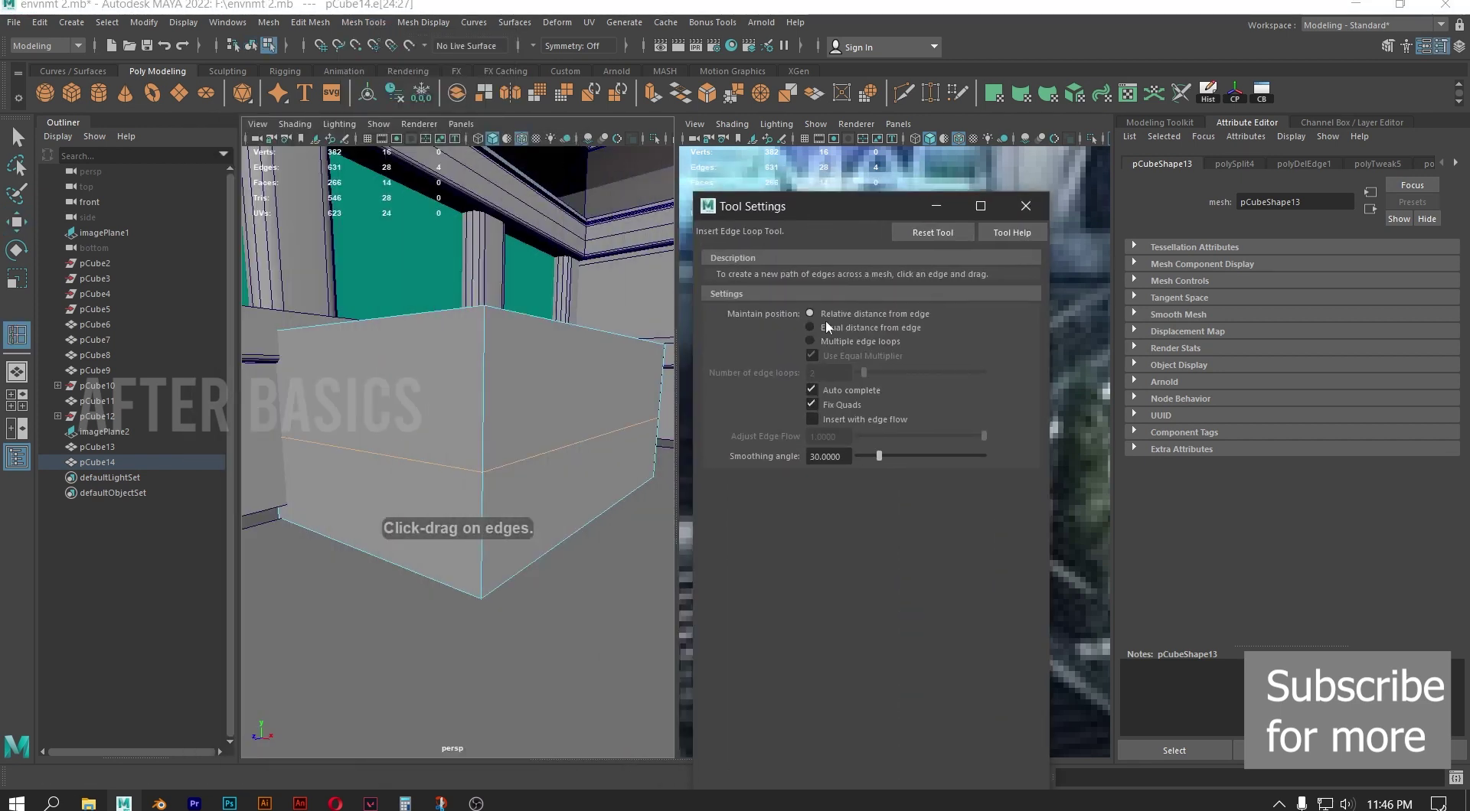
pyautogui.click(842, 341)
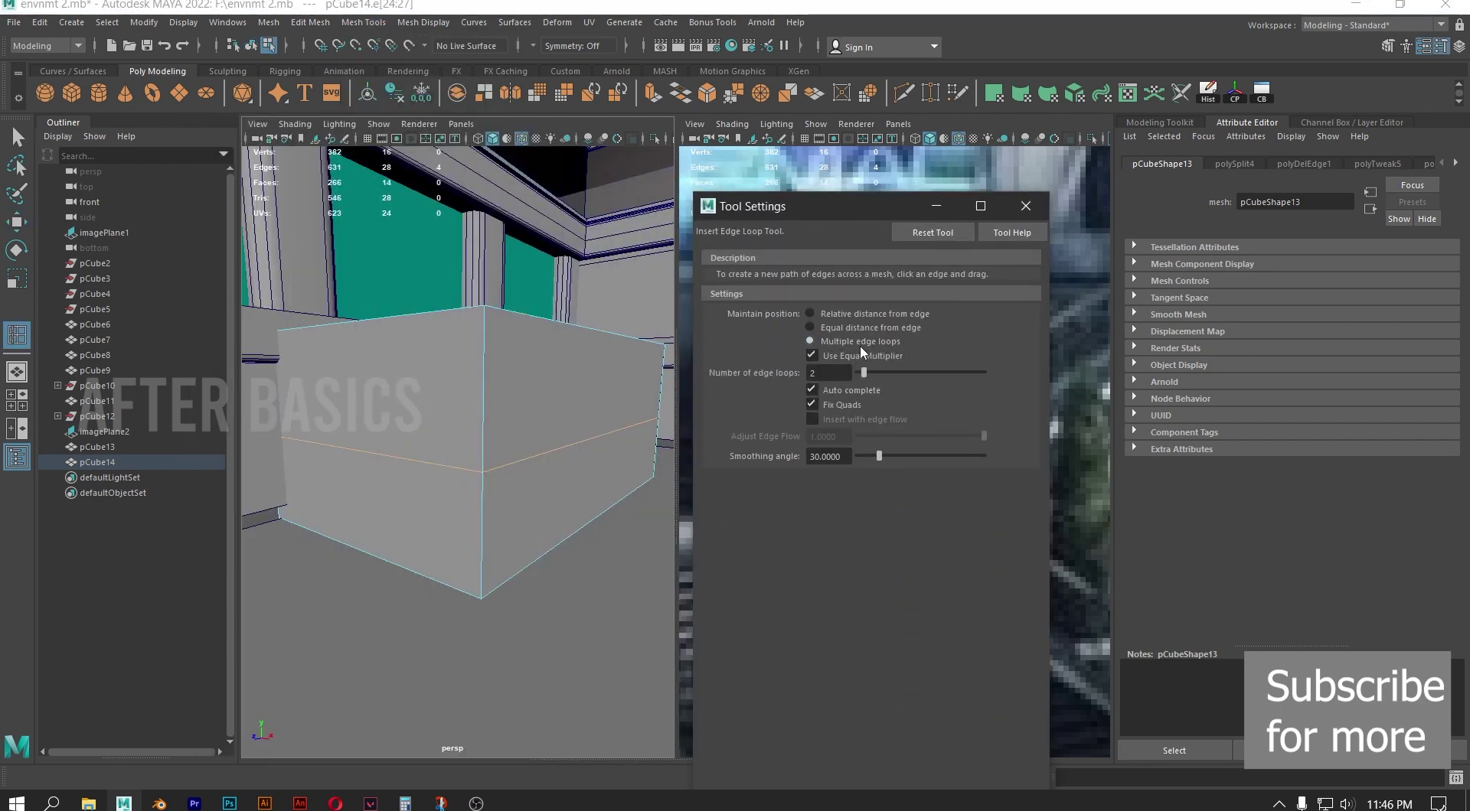
pyautogui.doubleClick(834, 371)
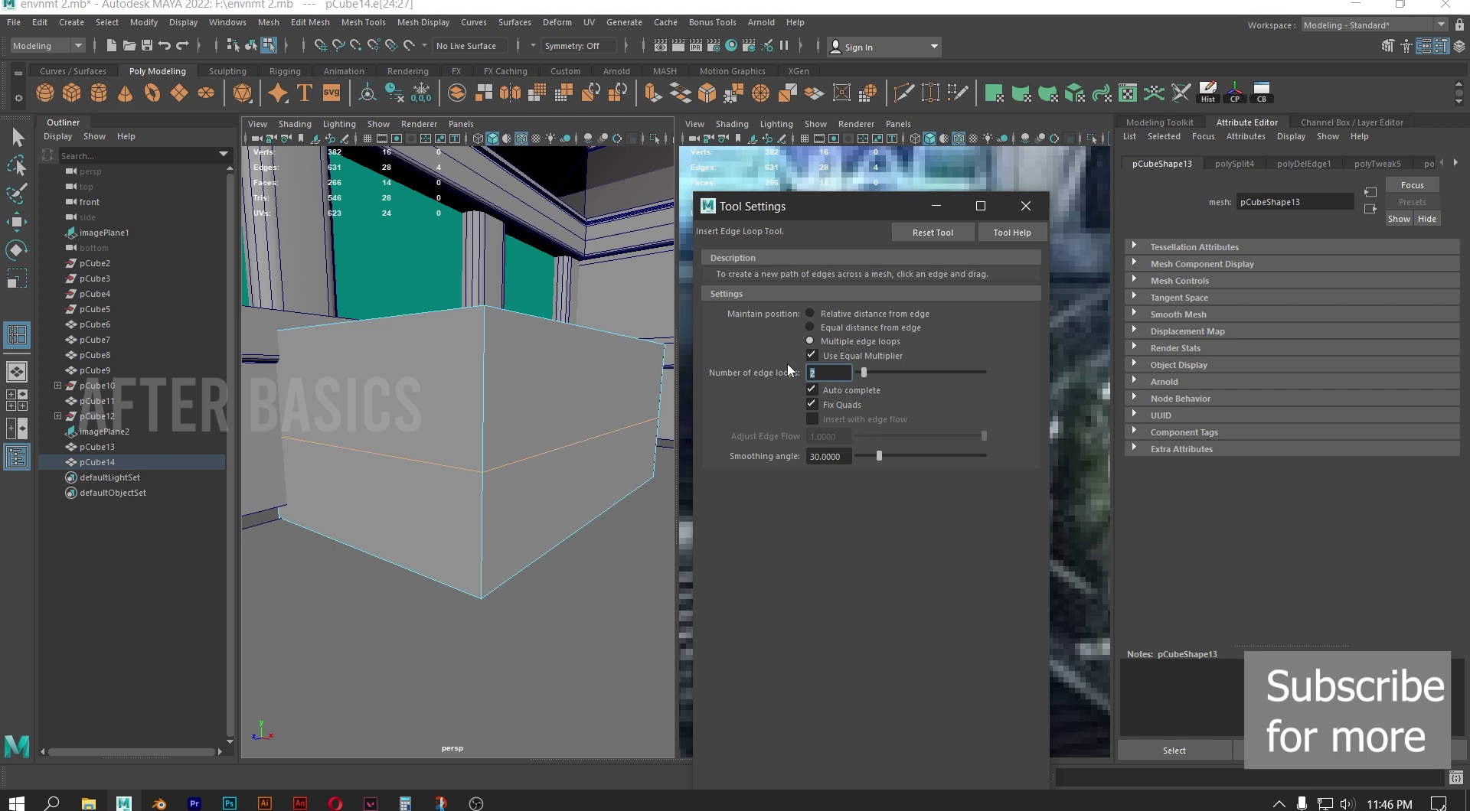
pyautogui.write('18')
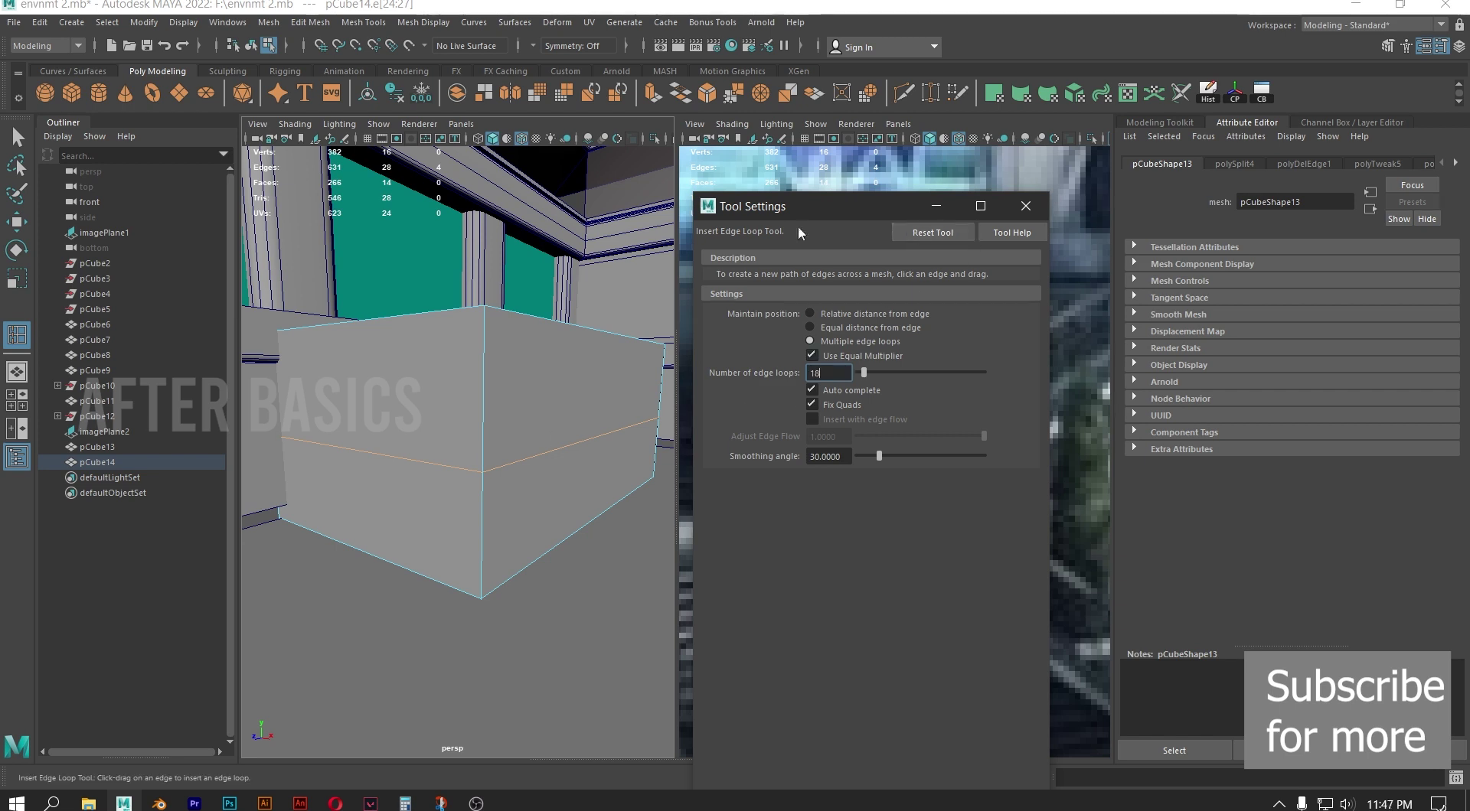
pyautogui.moveTo(847, 205); pyautogui.dragTo(1052, 172)
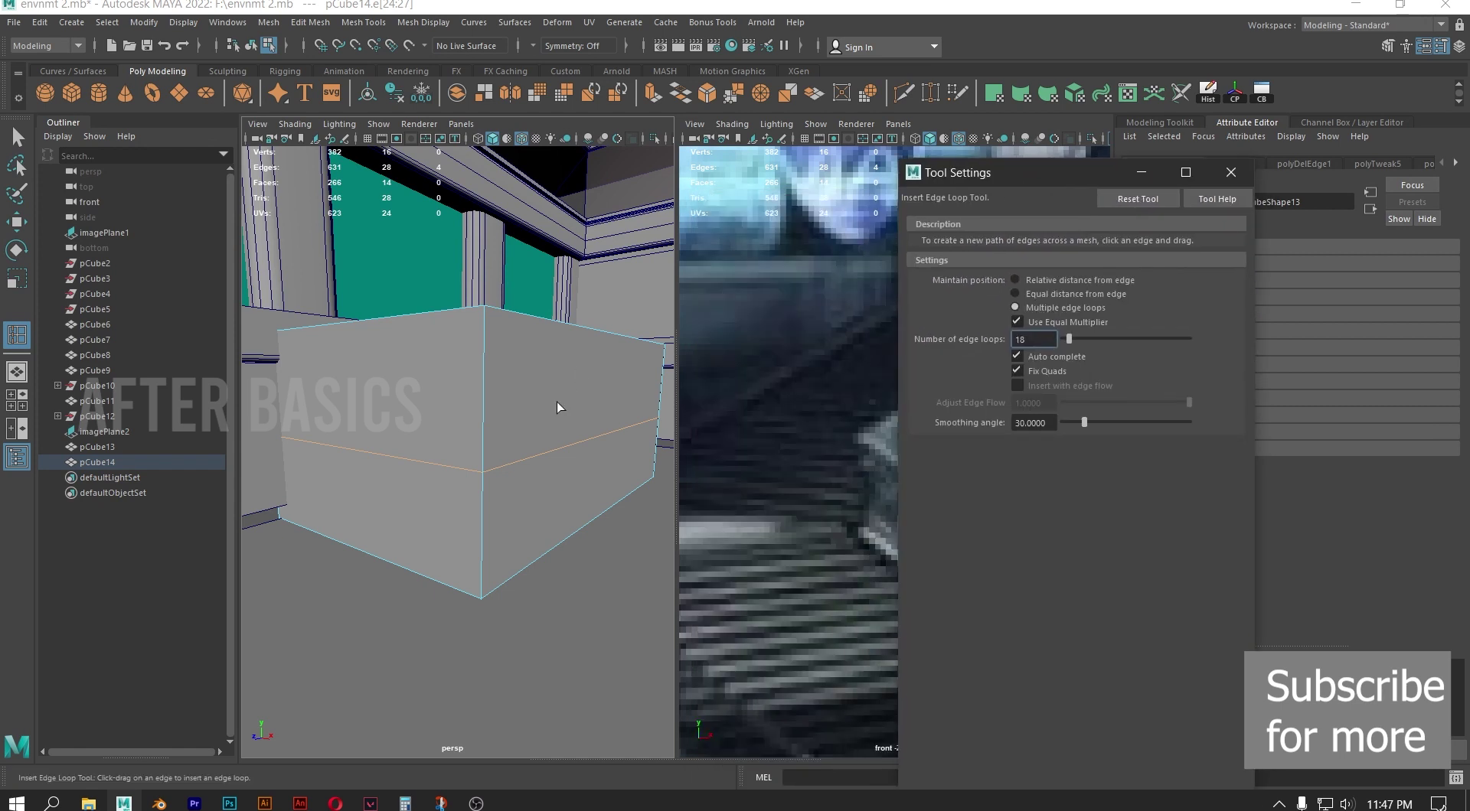
# Try dividing the landing block's upper section with 18 horizontal edge loops and undo the insertion
pyautogui.click(484, 377)
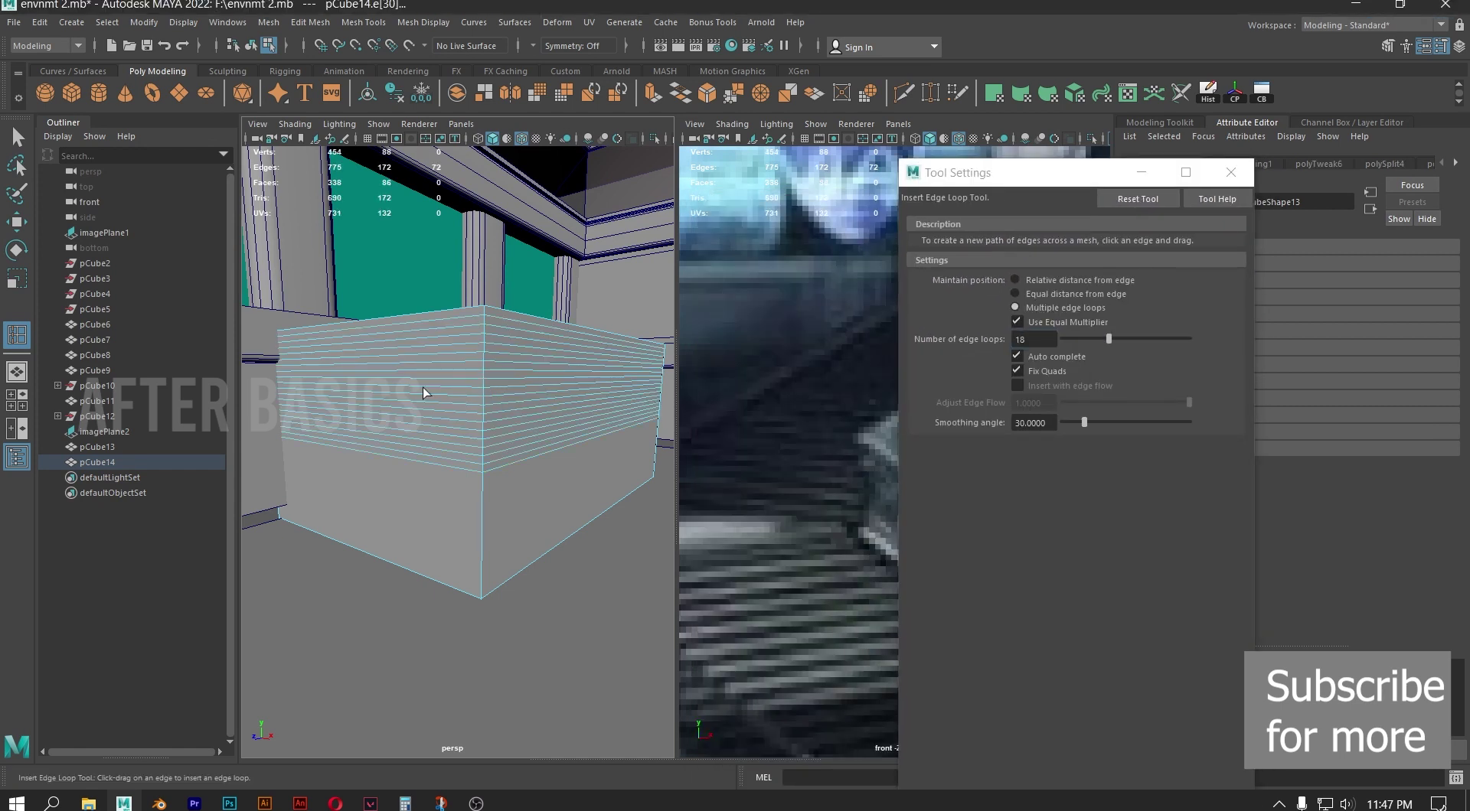
pyautogui.hotkey('ctrl', 'z')
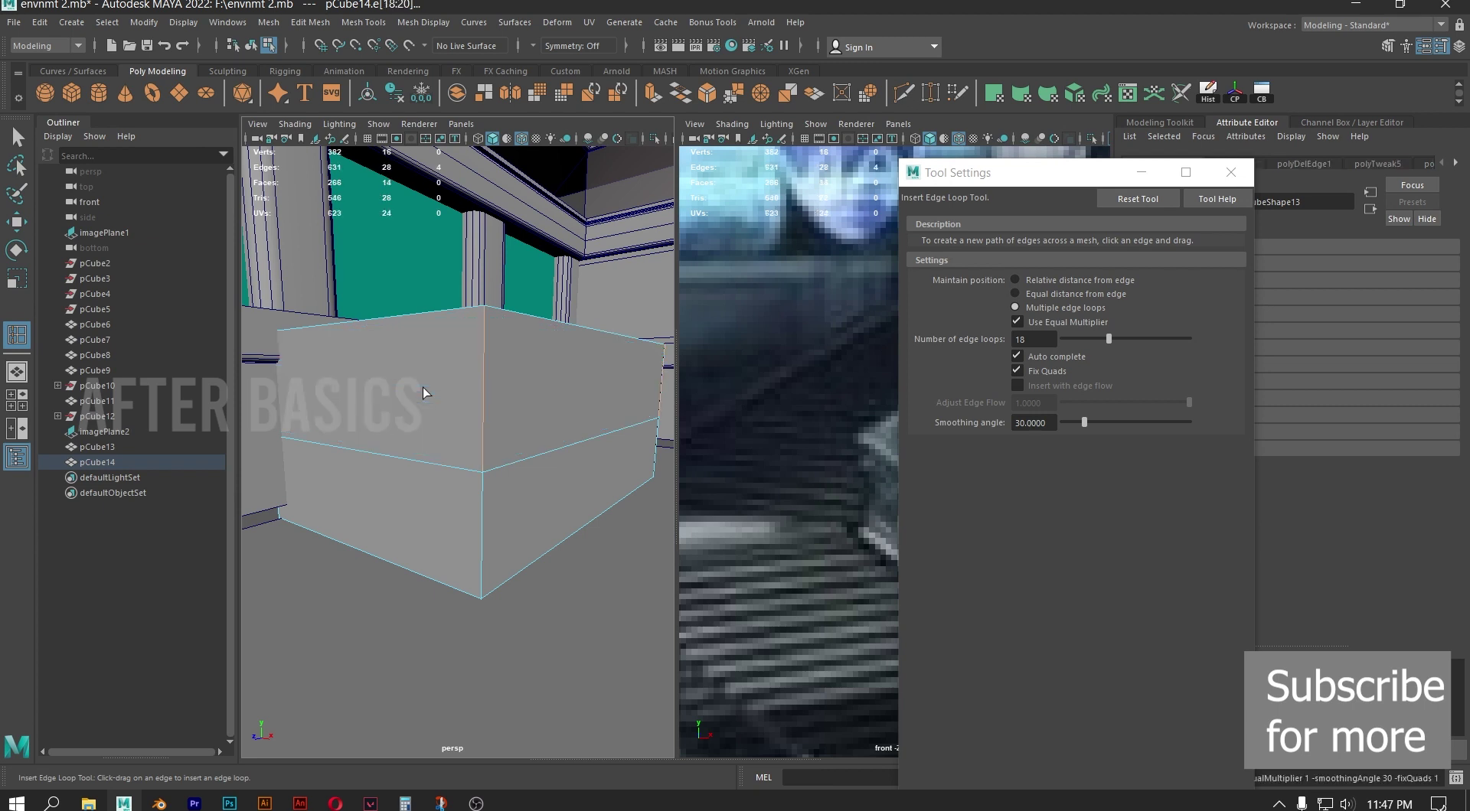
# Duplicate the landing block as a whole object and isolate the copy in the perspective view
pyautogui.click(16, 222)
pyautogui.moveTo(437, 332); pyautogui.dragTo(523, 352, button='right')
pyautogui.keyDown('alt'); pyautogui.moveTo(523, 352); pyautogui.dragTo(499, 452); pyautogui.keyUp('alt')
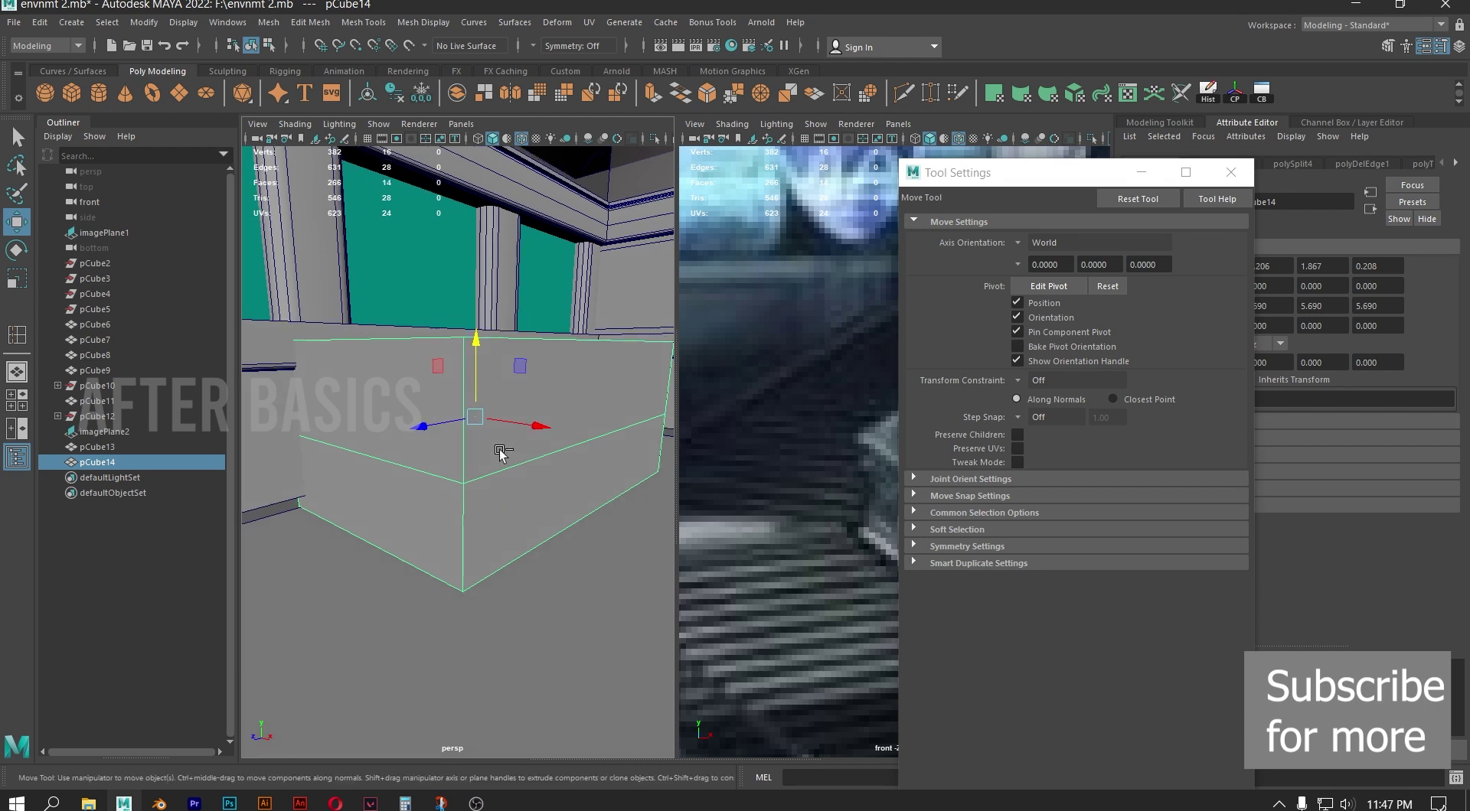
pyautogui.hotkey('ctrl', 'd')
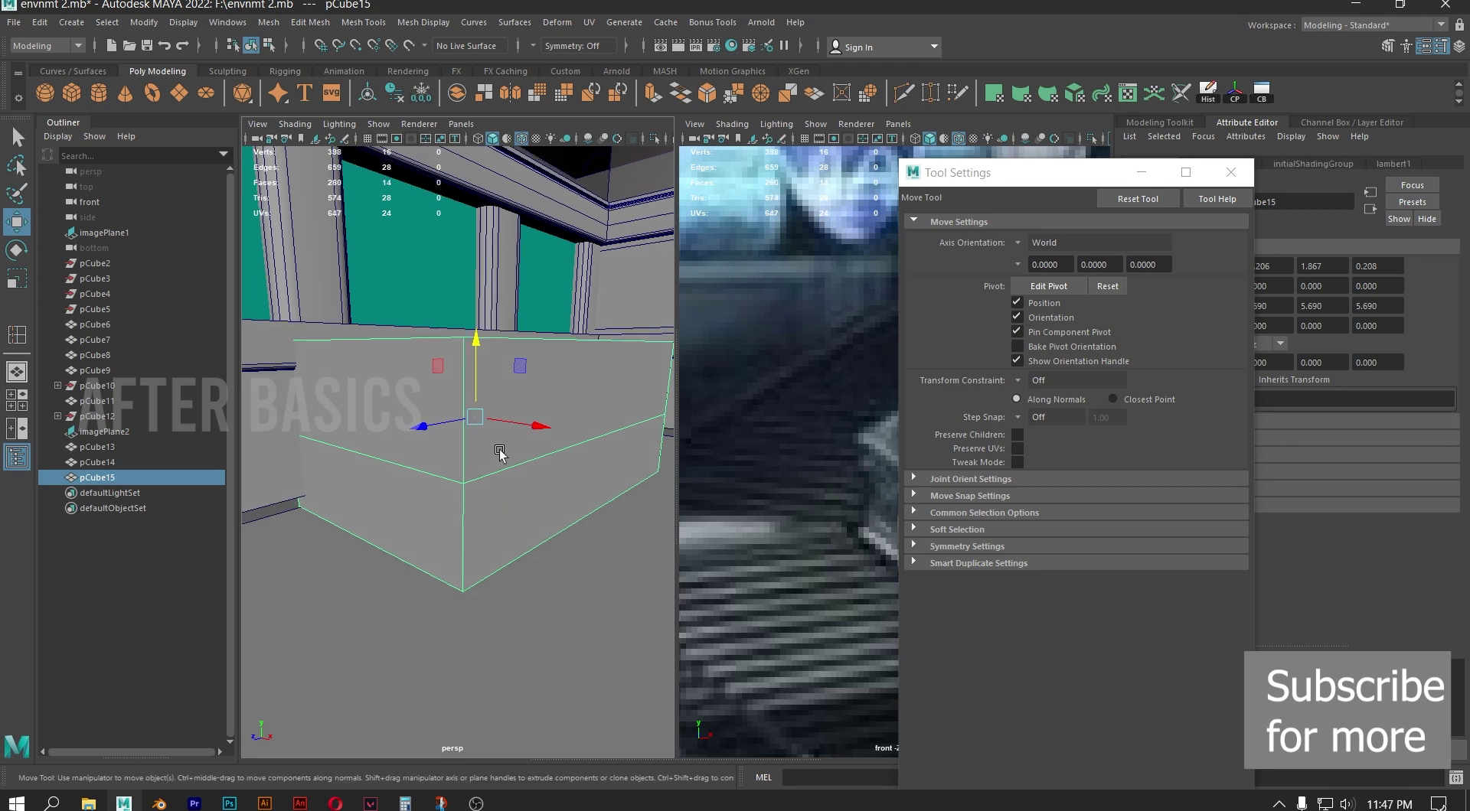
pyautogui.click(655, 137)
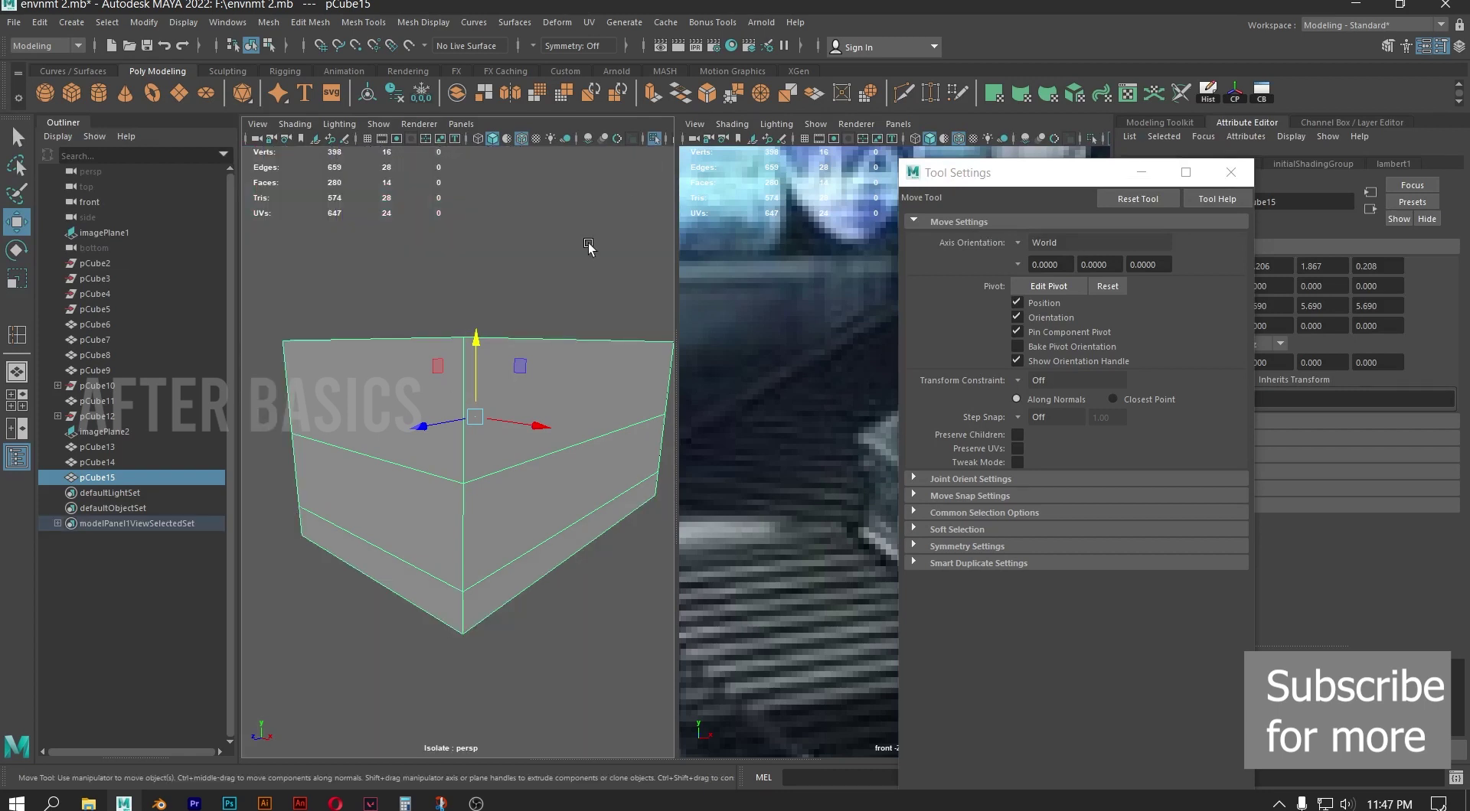
pyautogui.scroll(1, 452, 403)
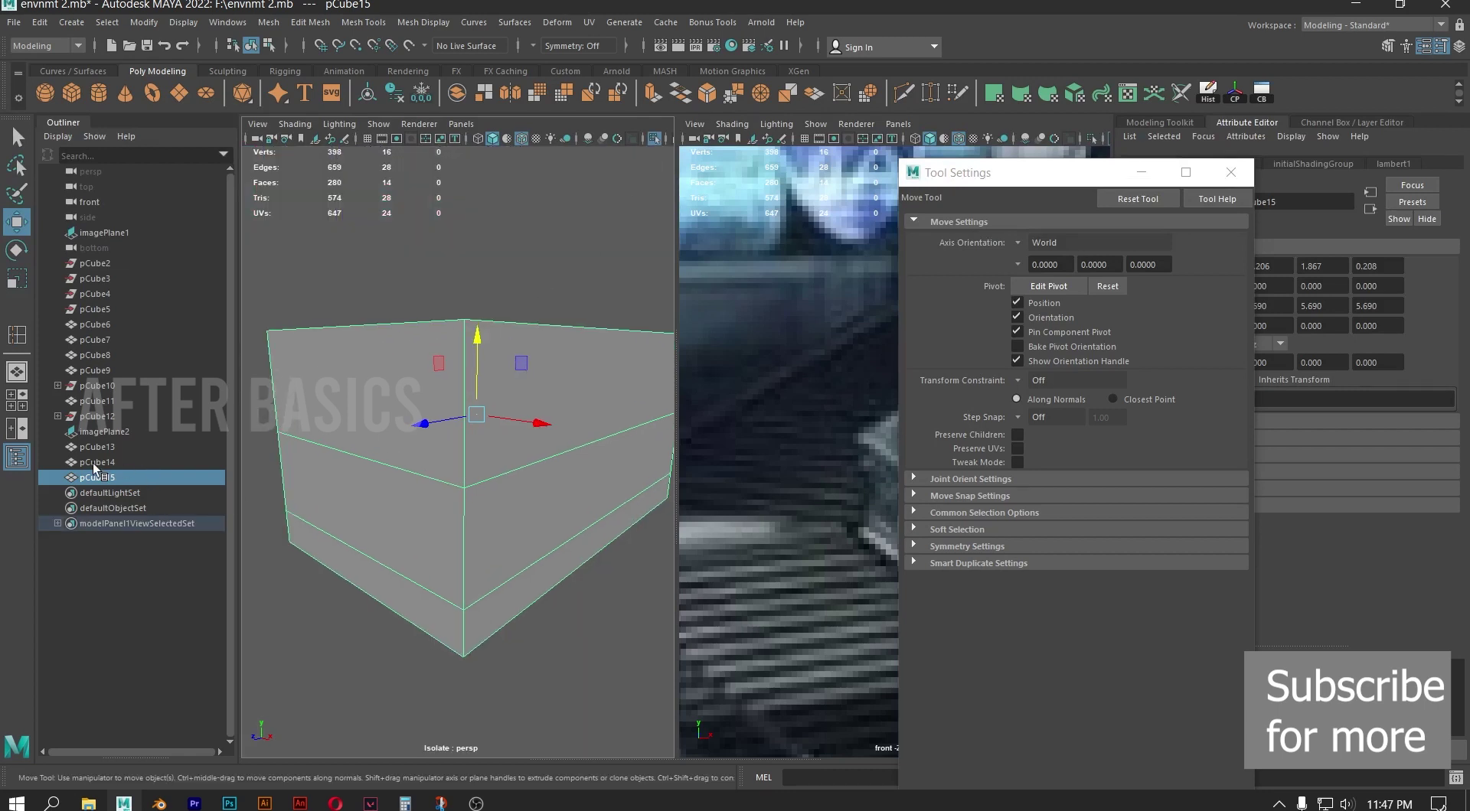
# Insert 18 horizontal edge loops around the copied block's upper section and 15 around the section directly below it
pyautogui.click(15, 343)
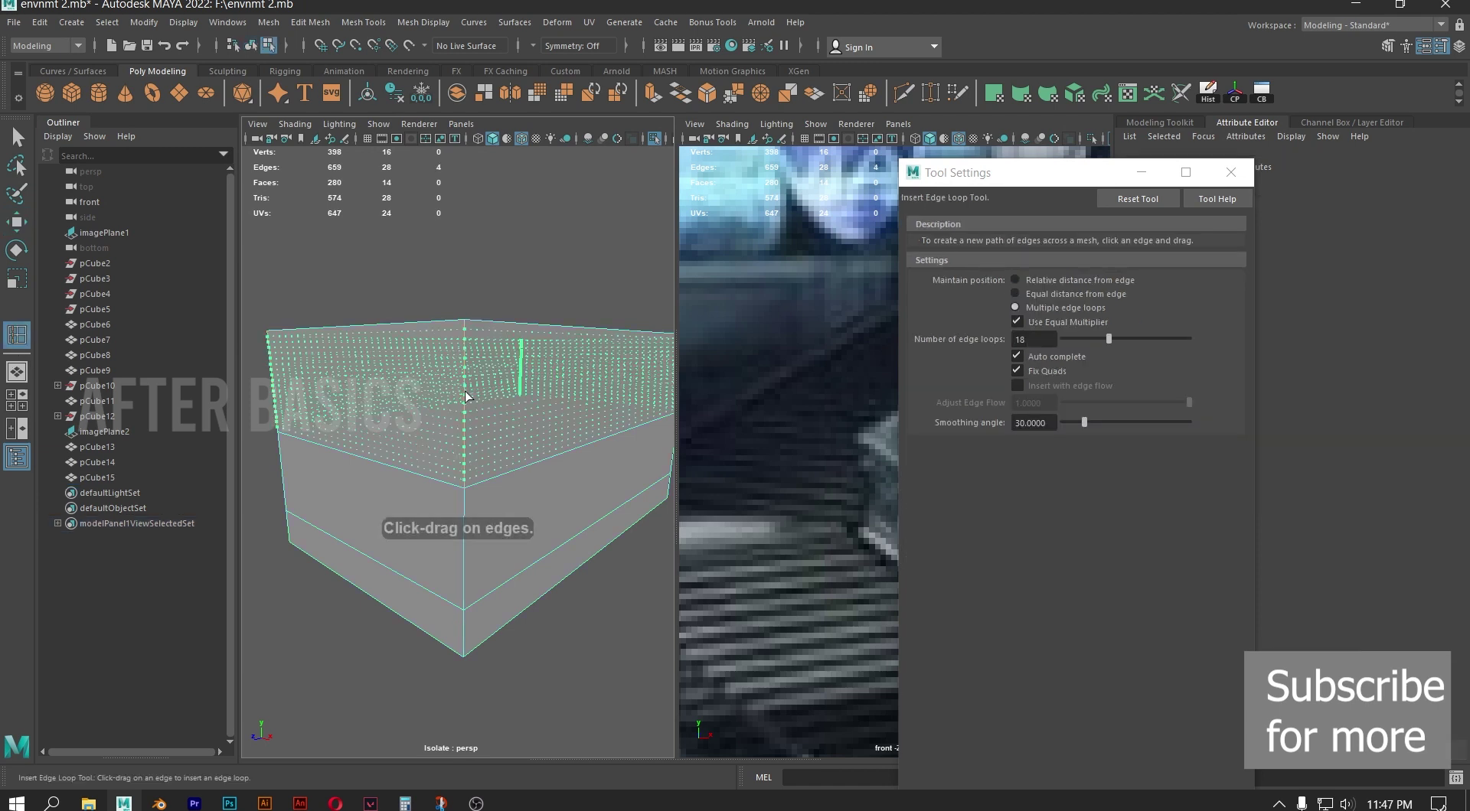
pyautogui.click(465, 392)
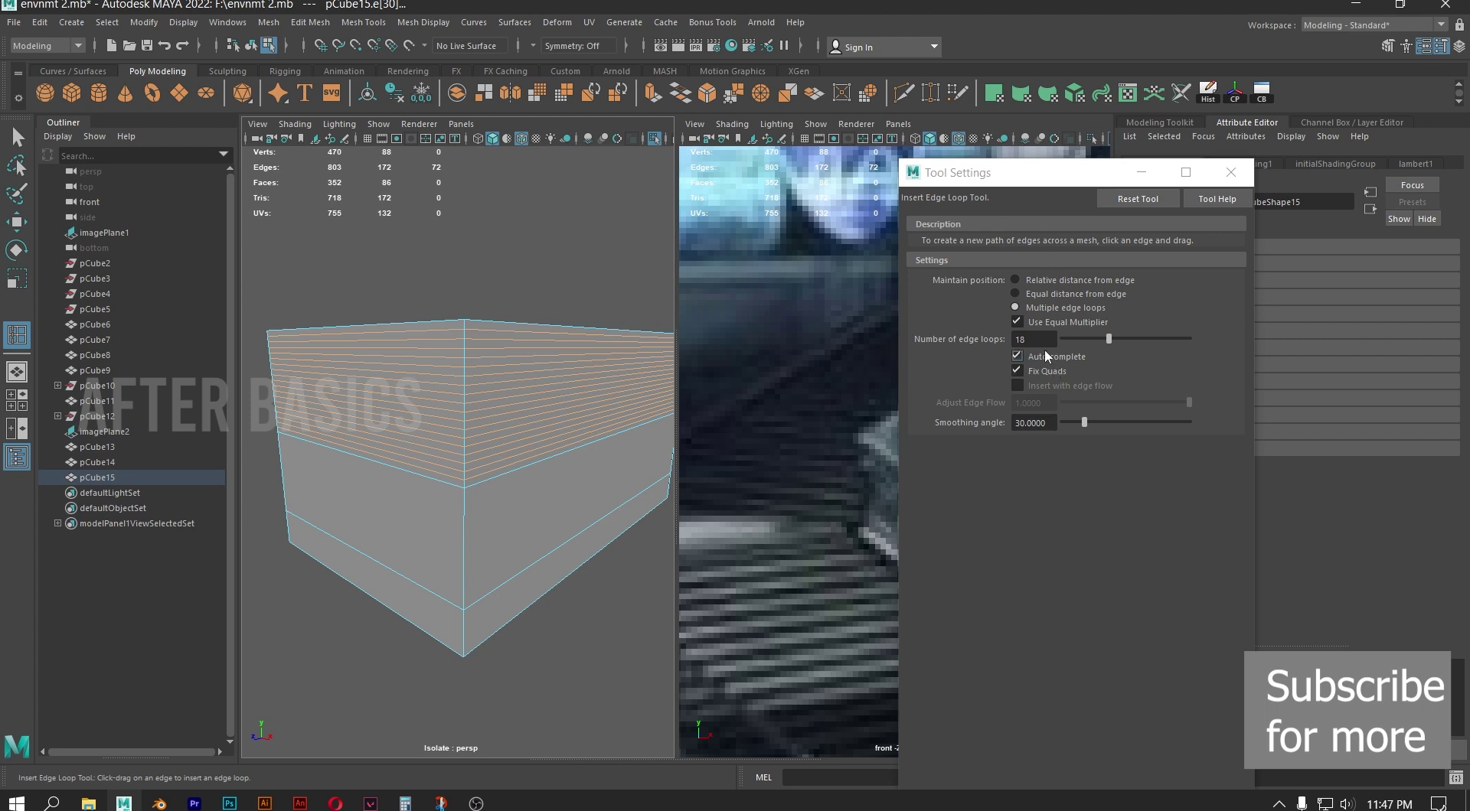
pyautogui.moveTo(1036, 338); pyautogui.dragTo(997, 338)
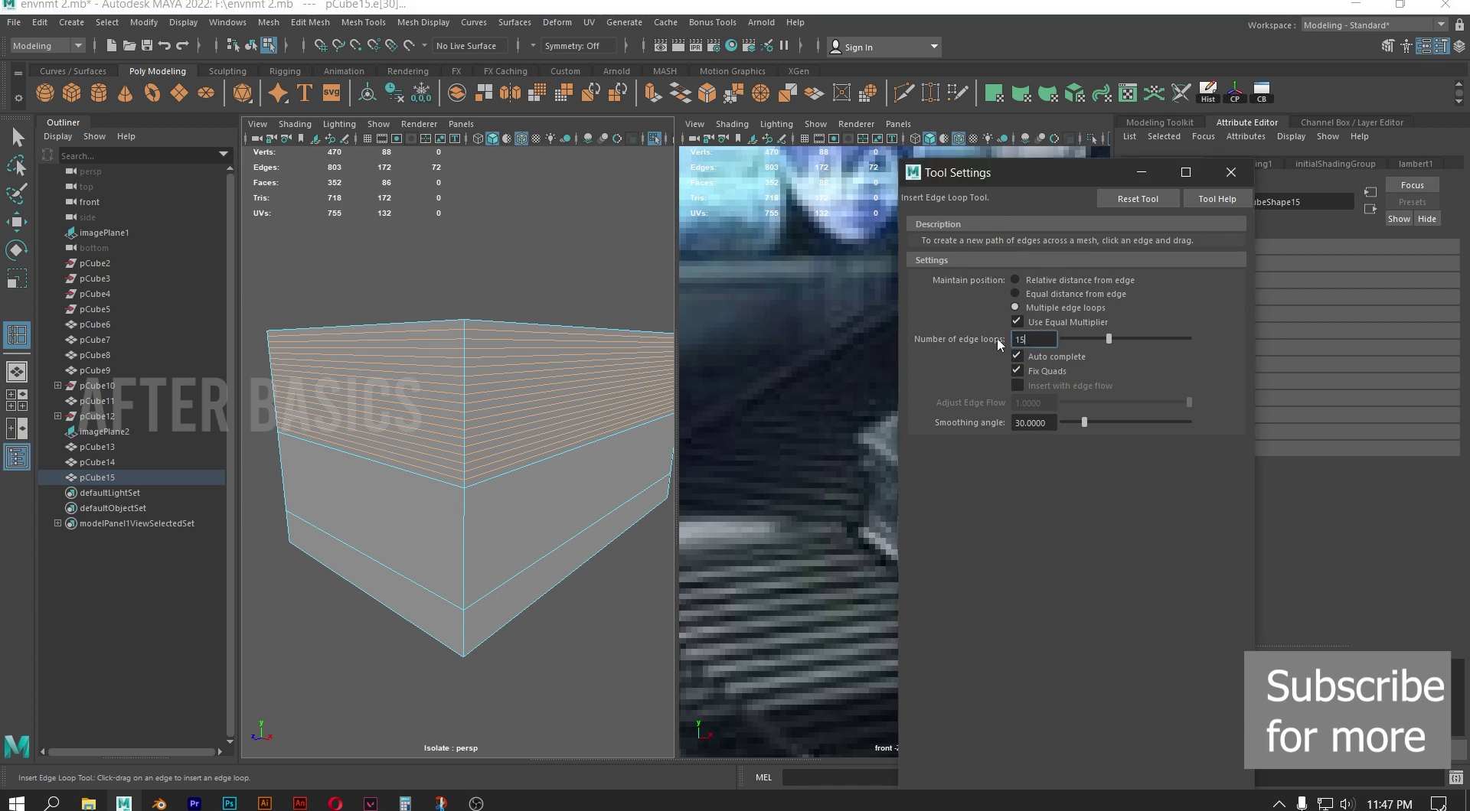
pyautogui.click(464, 525)
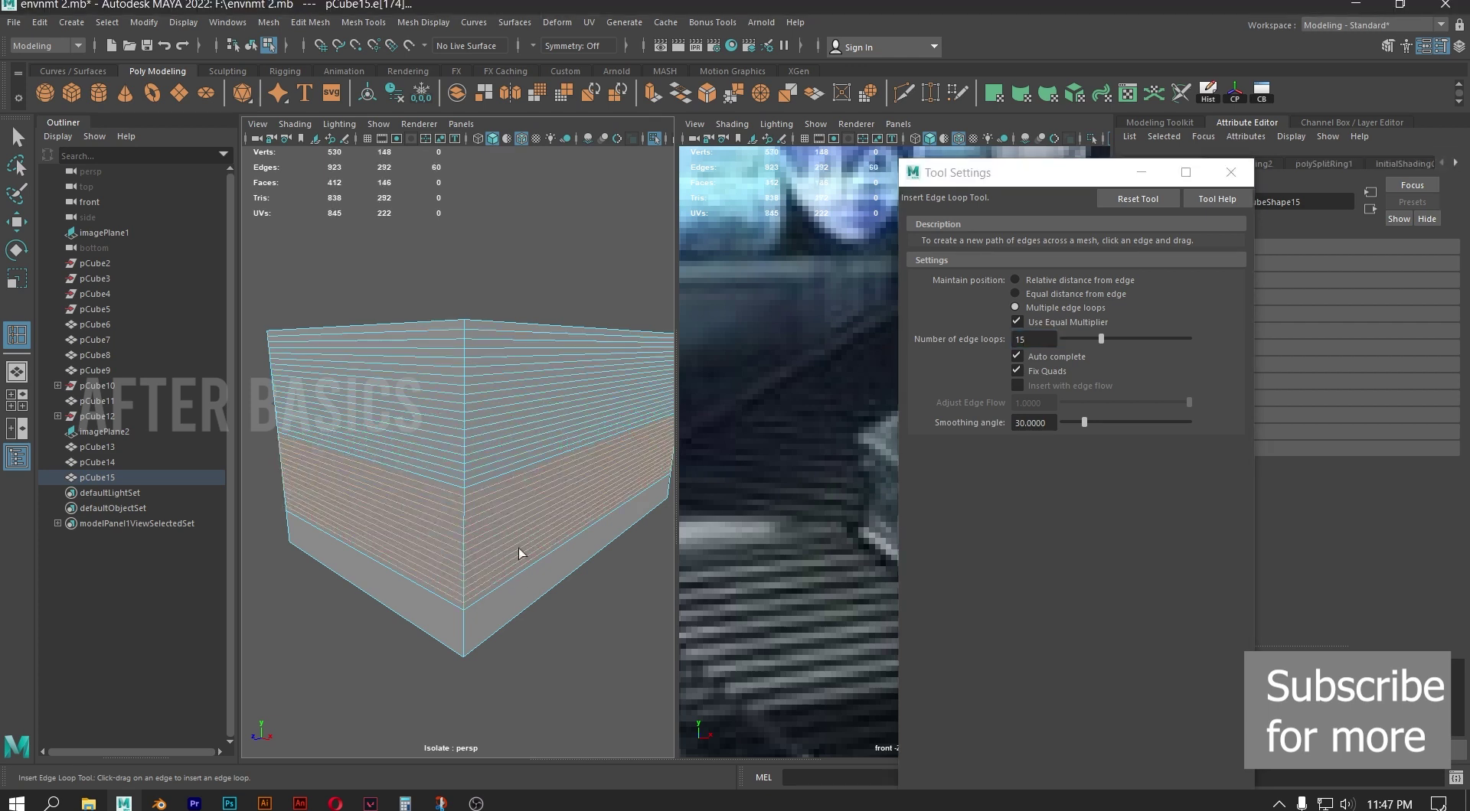
pyautogui.scroll(5, 518, 548)
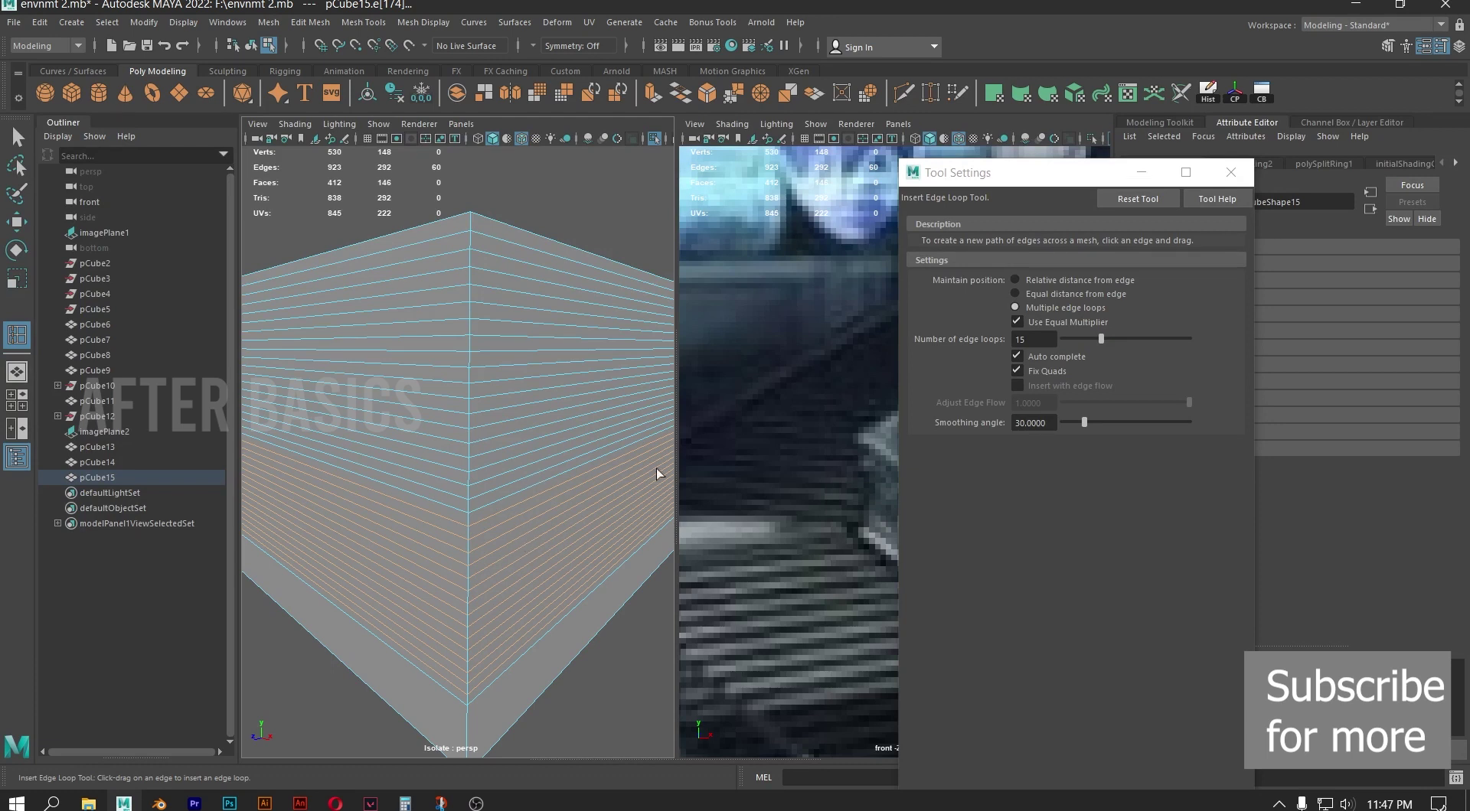
pyautogui.keyDown('alt'); pyautogui.moveTo(492, 495); pyautogui.dragTo(496, 464, button='middle'); pyautogui.keyUp('alt')
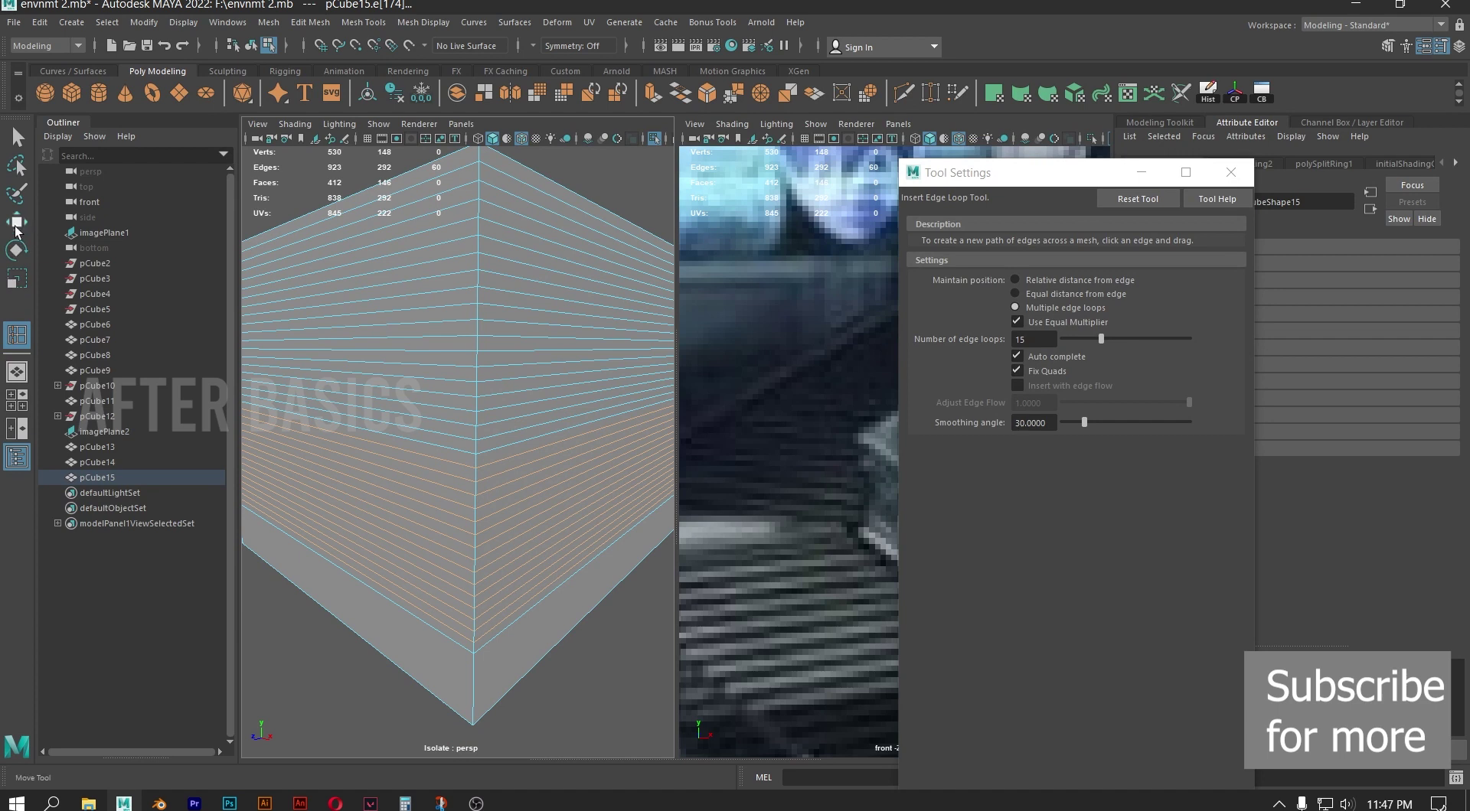
# Select all faces on one side of the copy's 15-loop section and extrude them outward into a long lower block
pyautogui.click(16, 224)
pyautogui.moveTo(469, 463); pyautogui.dragTo(459, 460, button='right')
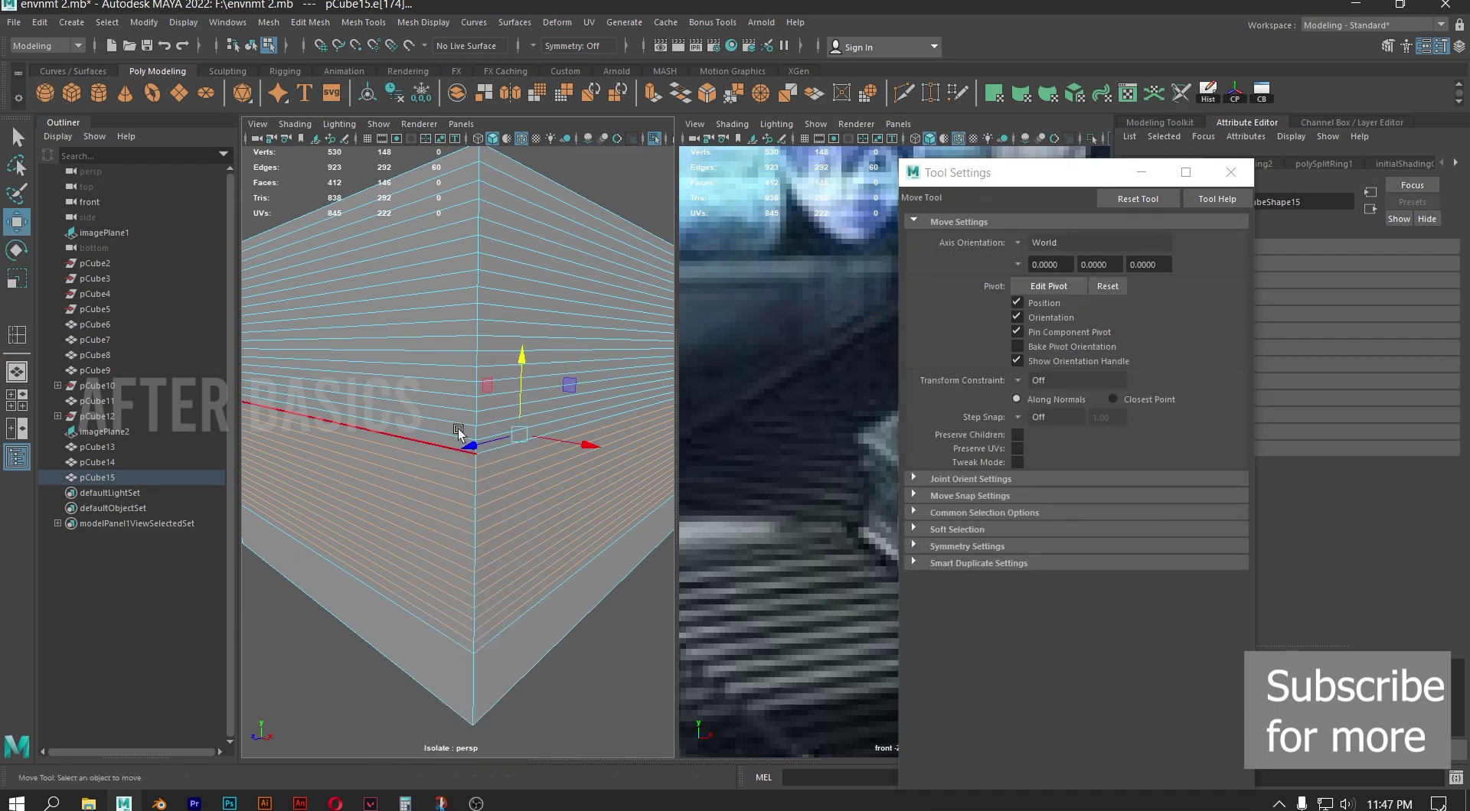
pyautogui.click(457, 461)
pyautogui.keyDown('shift'); pyautogui.doubleClick(443, 632); pyautogui.keyUp('shift')
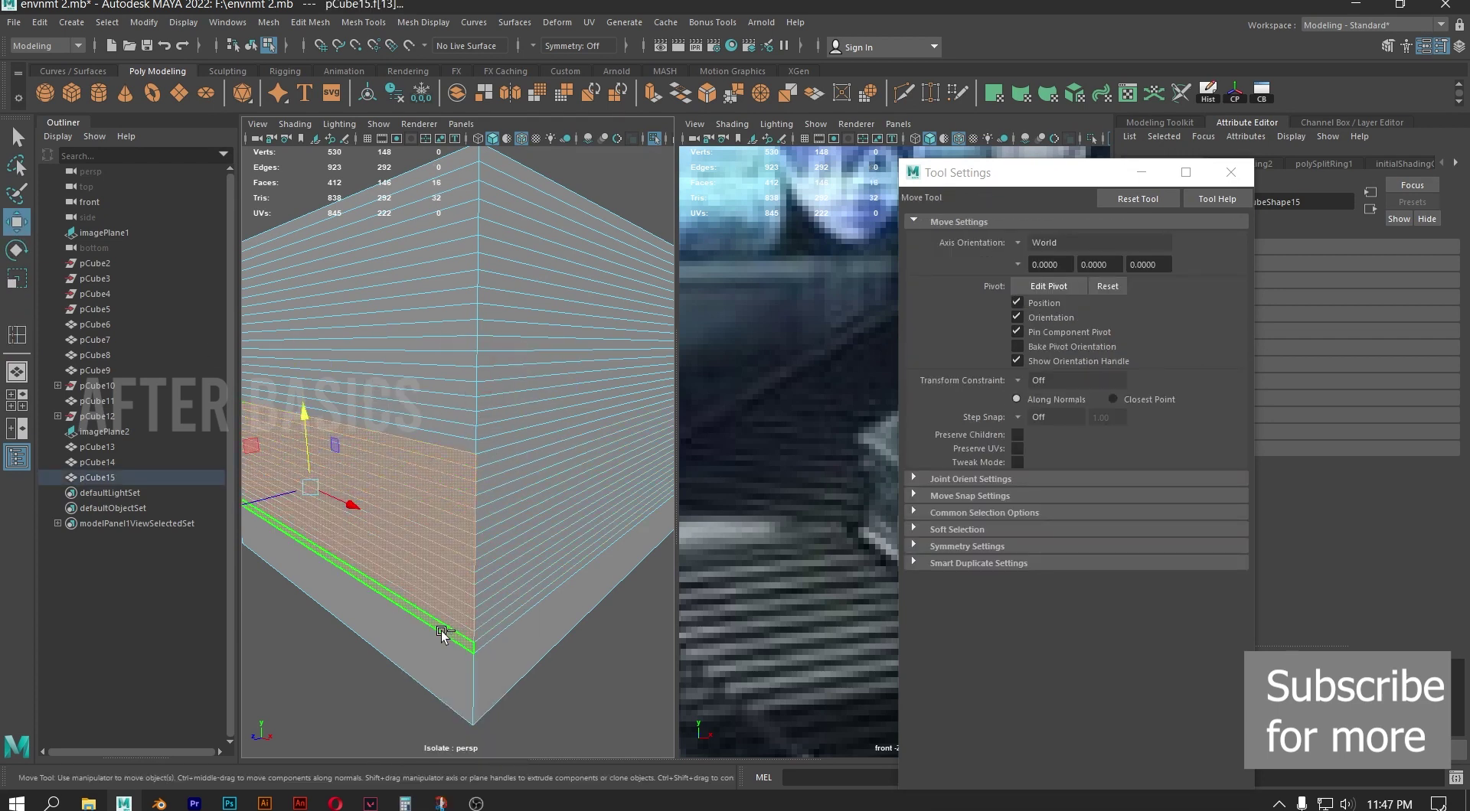
pyautogui.scroll(-6, 403, 539)
pyautogui.keyDown('alt'); pyautogui.moveTo(403, 539); pyautogui.dragTo(303, 543); pyautogui.keyUp('alt')
pyautogui.scroll(6, 535, 490)
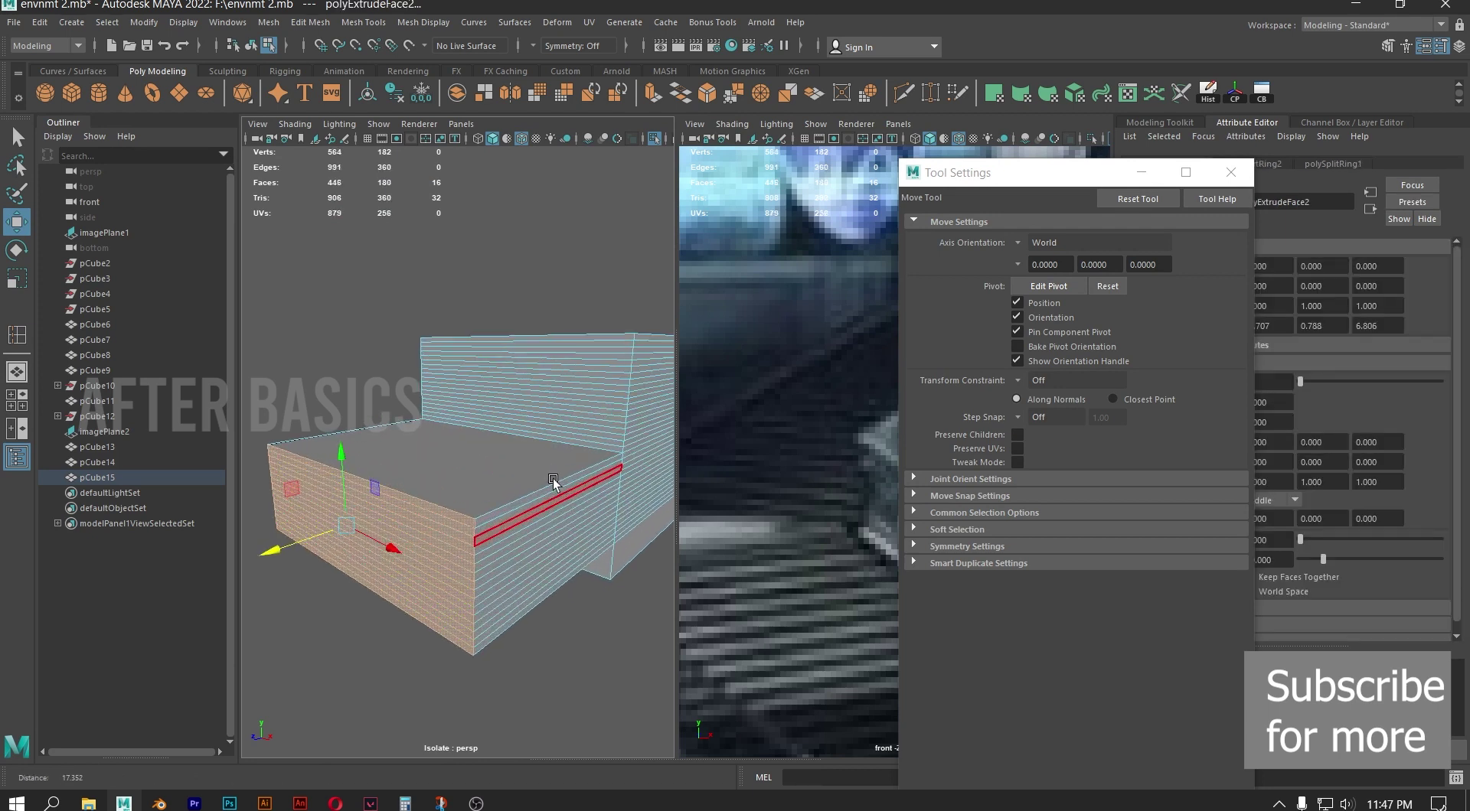
# Lengthen the extruded lower block by moving its end faces outward to about 17.7 along Z
pyautogui.keyDown('alt'); pyautogui.moveTo(568, 437); pyautogui.dragTo(551, 436, button='middle'); pyautogui.keyUp('alt')
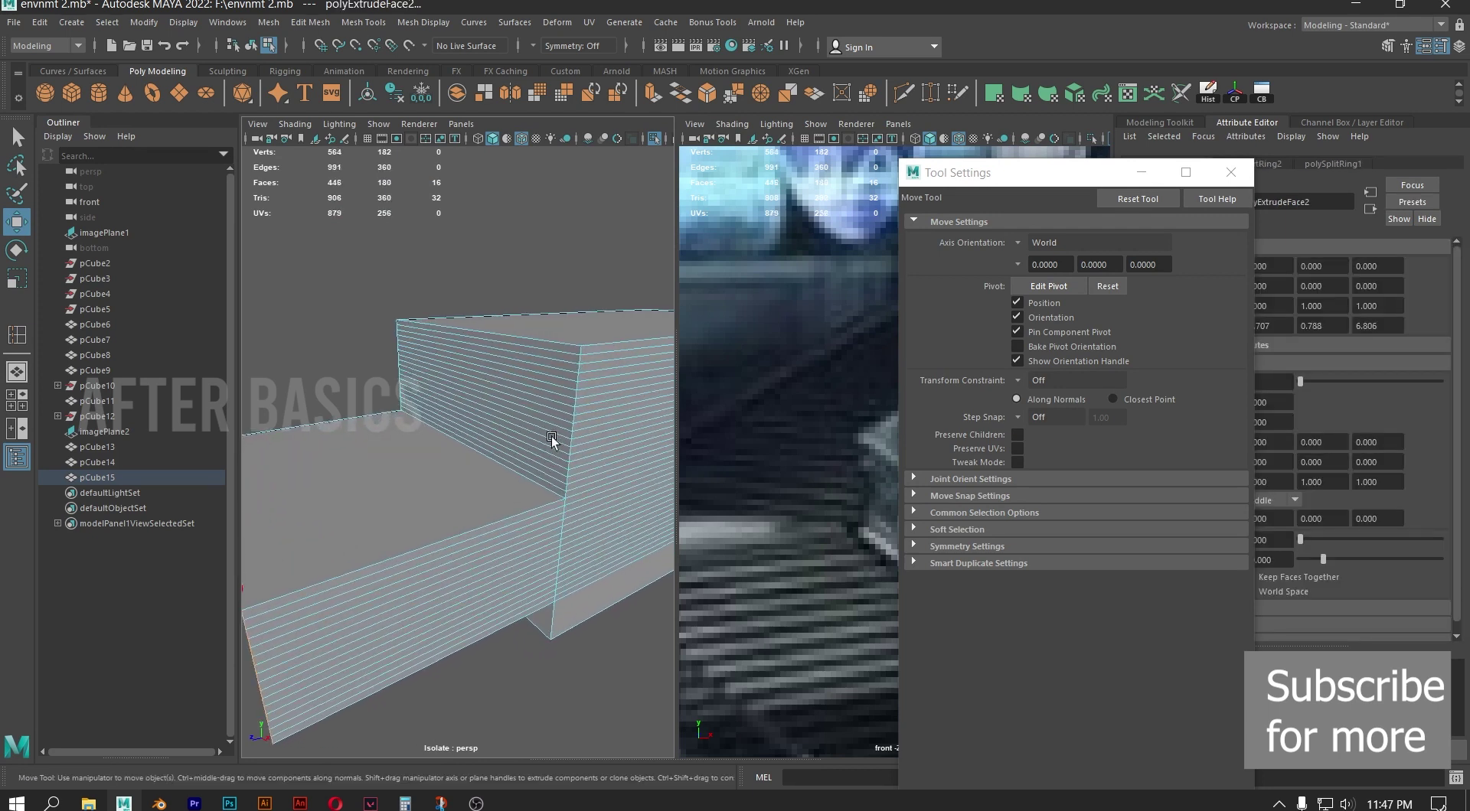
pyautogui.moveTo(542, 430)
pyautogui.keyDown('alt'); pyautogui.mouseDown()
pyautogui.moveTo(531, 416)
pyautogui.moveTo(552, 416)
pyautogui.mouseUp(); pyautogui.keyUp('alt')
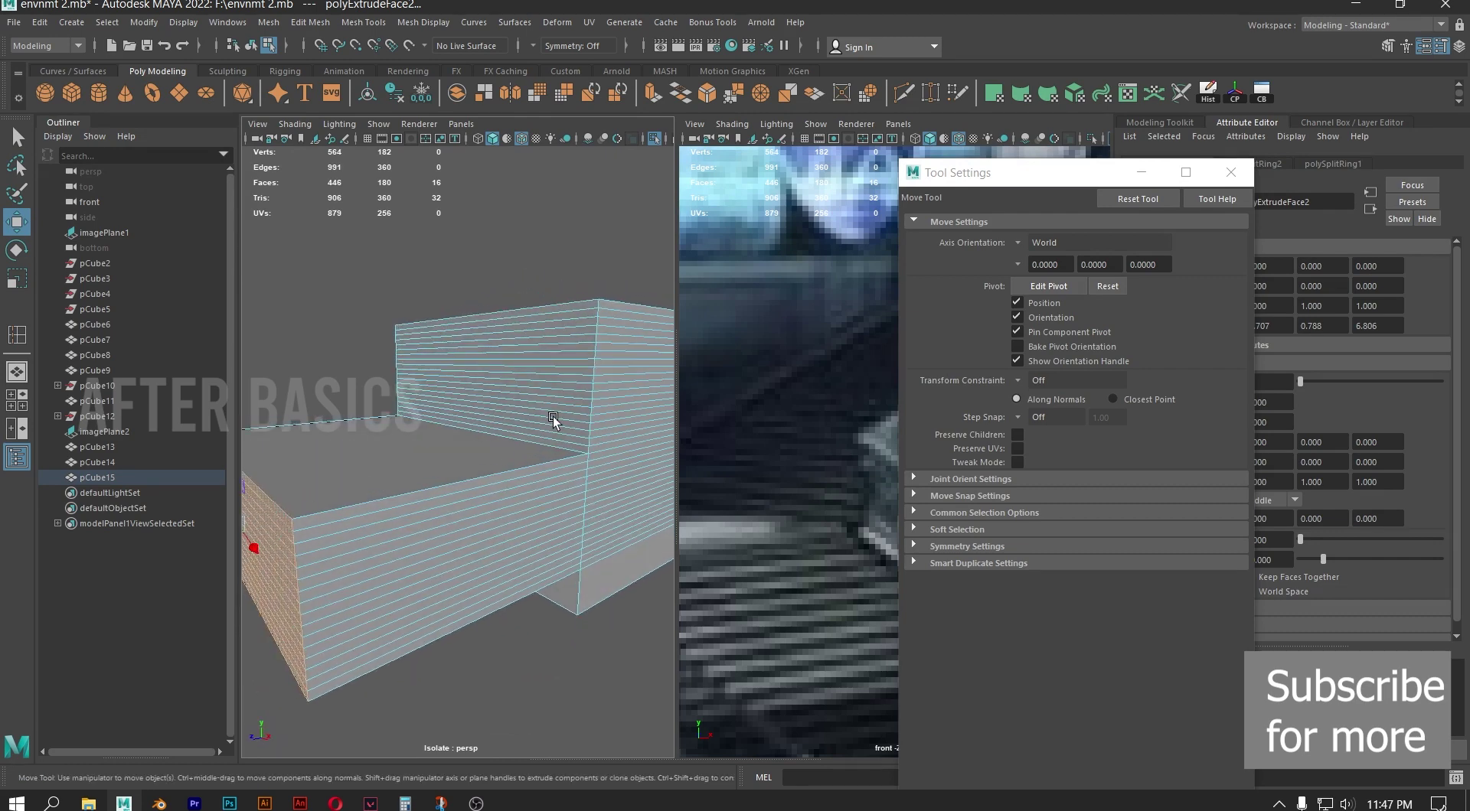
pyautogui.scroll(-6, 552, 417)
pyautogui.scroll(6, 448, 453)
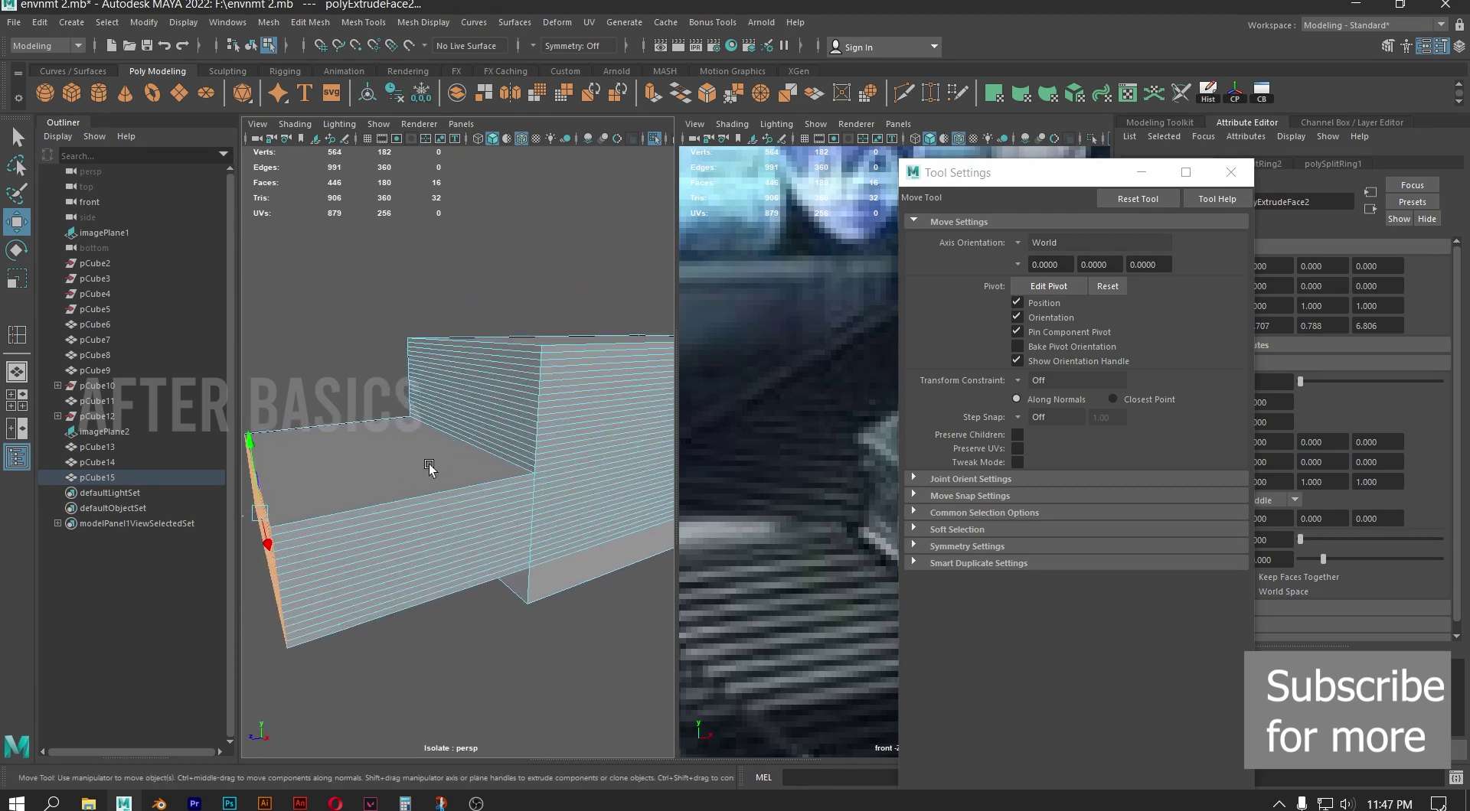
pyautogui.scroll(5, 536, 428)
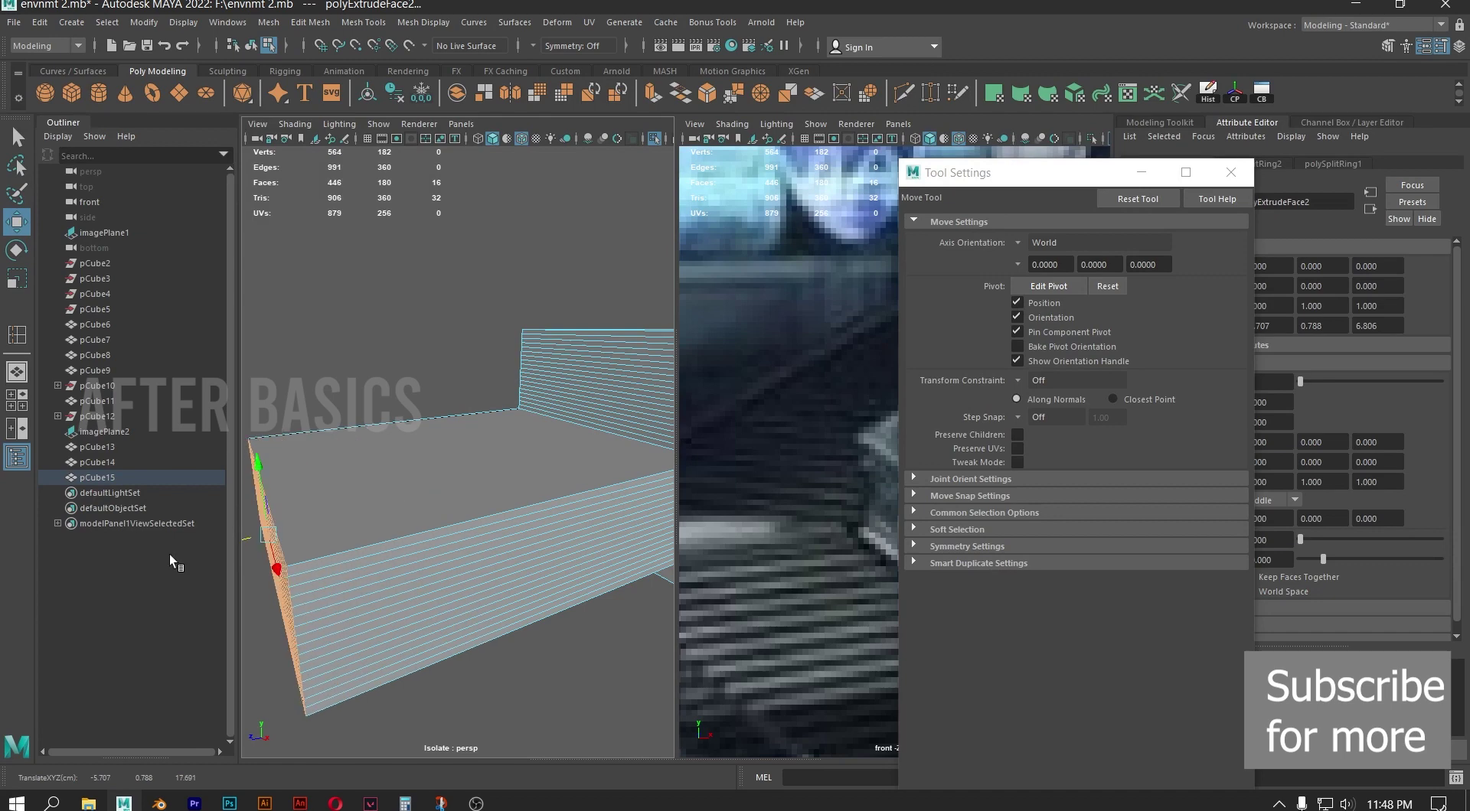
pyautogui.scroll(-1, 398, 458)
pyautogui.scroll(-4, 544, 427)
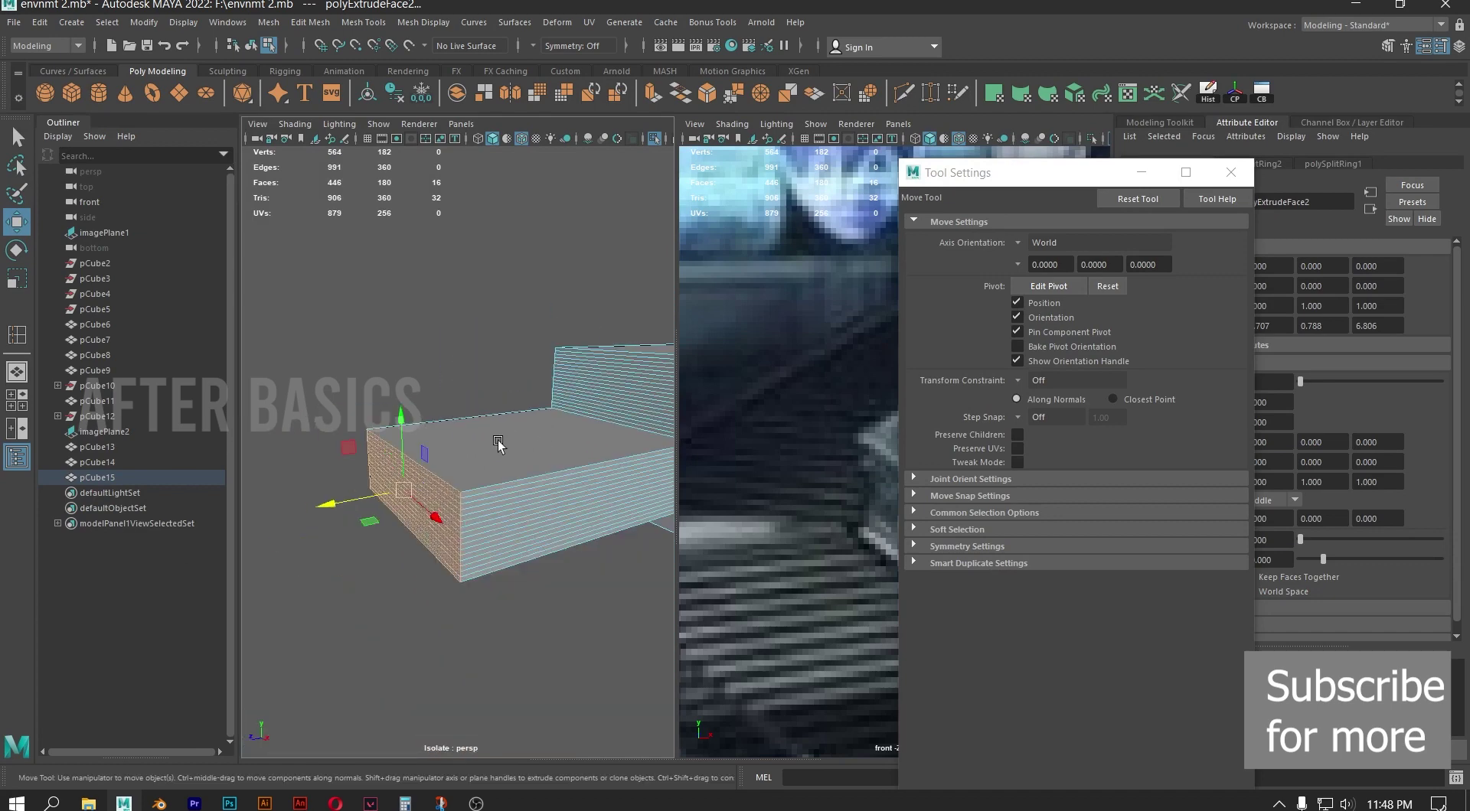
pyautogui.scroll(8, 429, 480)
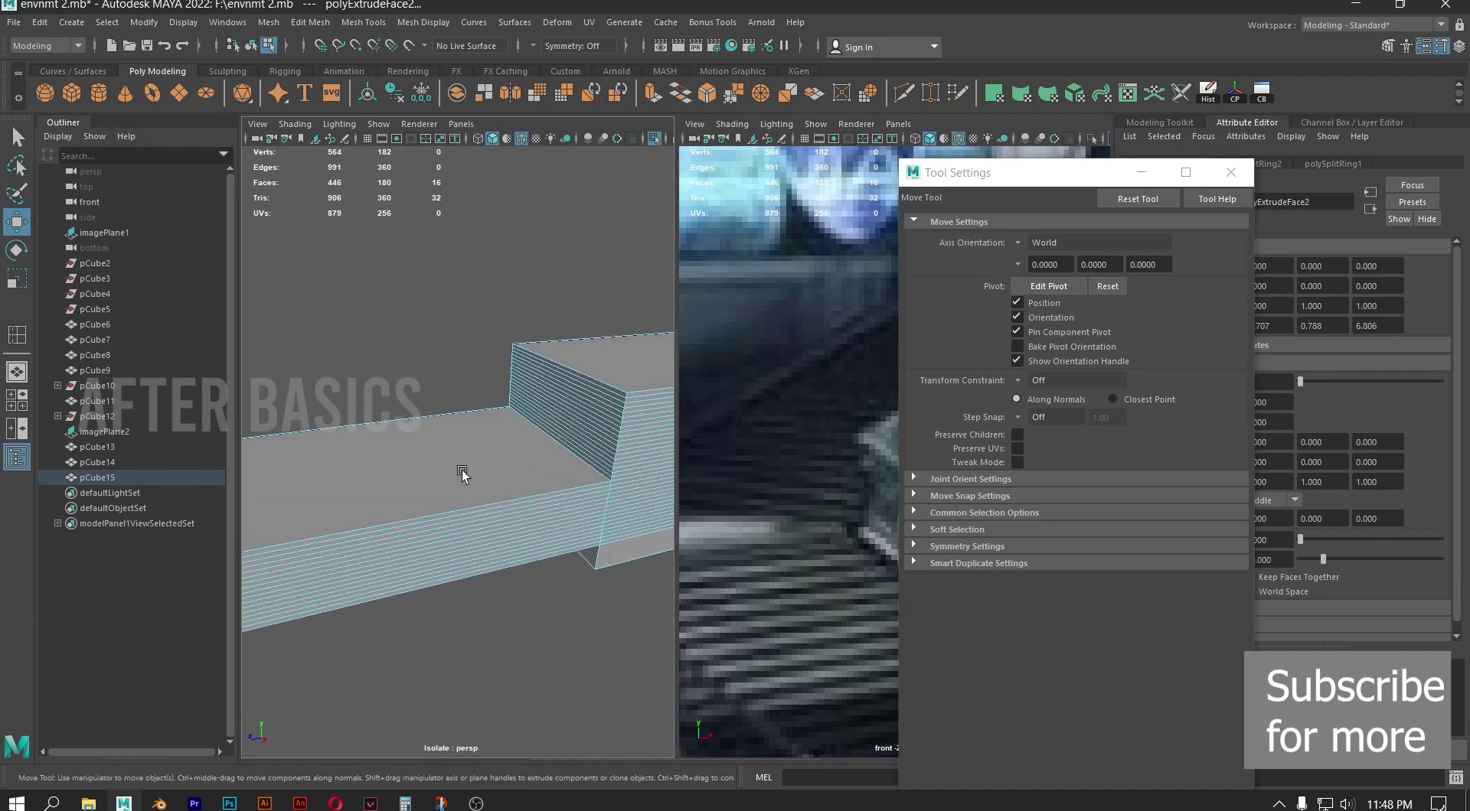
# Cut an edge loop around the extruded block near the landing copy and delete the ring of faces joining the two
pyautogui.click(905, 94)
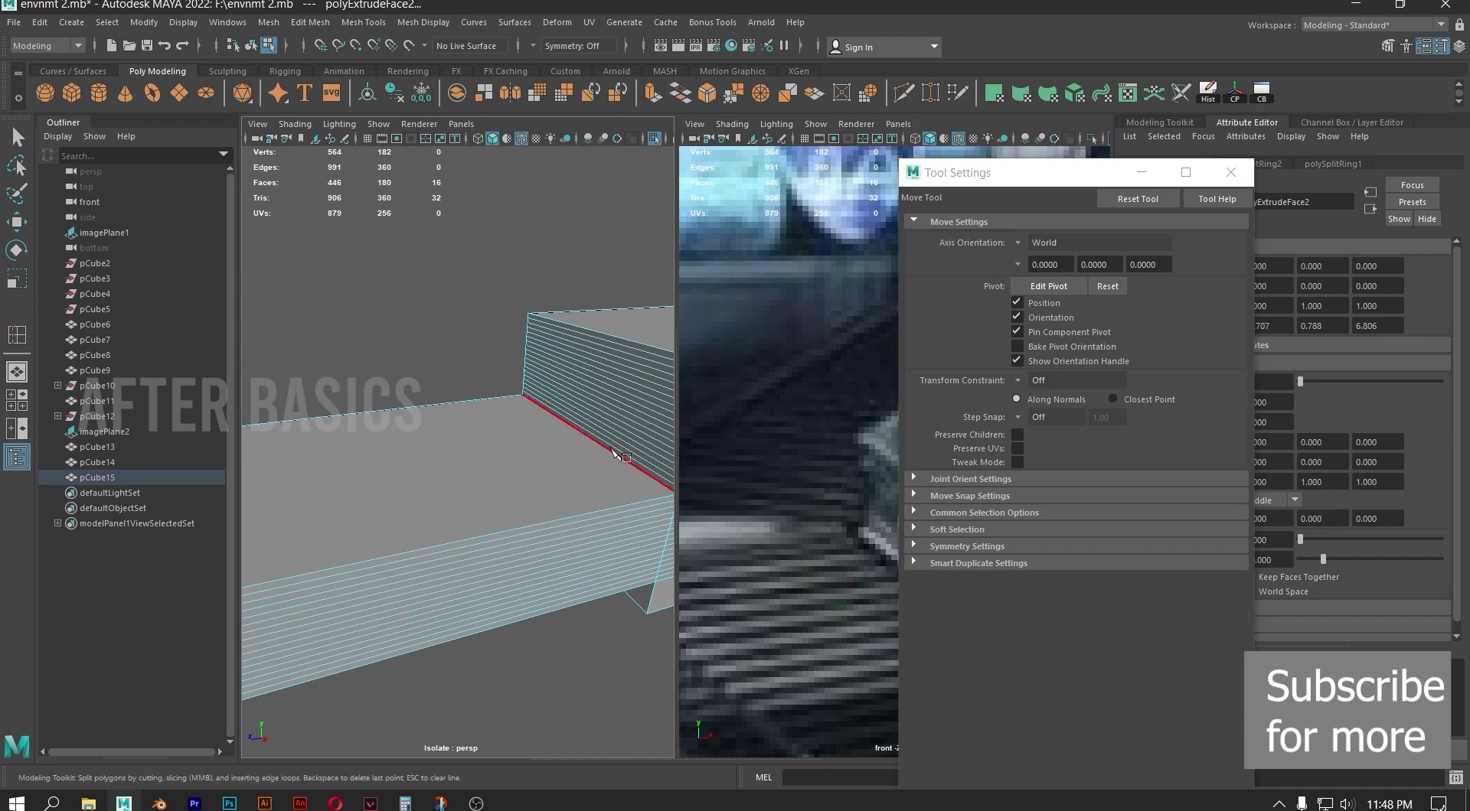
pyautogui.keyDown('ctrl'); pyautogui.click(600, 515); pyautogui.keyUp('ctrl')
pyautogui.keyDown('alt'); pyautogui.moveTo(581, 446); pyautogui.dragTo(539, 444); pyautogui.keyUp('alt')
pyautogui.click(586, 495)
pyautogui.press('w')
pyautogui.moveTo(494, 382); pyautogui.dragTo(504, 417, button='right')
pyautogui.keyDown('alt'); pyautogui.moveTo(505, 412); pyautogui.dragTo(534, 448); pyautogui.keyUp('alt')
pyautogui.press('Delete')
# Delete the horizontal edge loops of the landing copy's lower section, leaving the loops of its upper section in place
pyautogui.moveTo(502, 421); pyautogui.dragTo(496, 342, button='right')
pyautogui.doubleClick(493, 412)
pyautogui.keyDown('shift'); pyautogui.doubleClick(494, 433); pyautogui.keyUp('shift')
pyautogui.keyDown('shift'); pyautogui.doubleClick(491, 426); pyautogui.keyUp('shift')
pyautogui.keyDown('shift'); pyautogui.click(494, 450); pyautogui.keyUp('shift')
pyautogui.keyDown('shift'); pyautogui.click(502, 462); pyautogui.keyUp('shift')
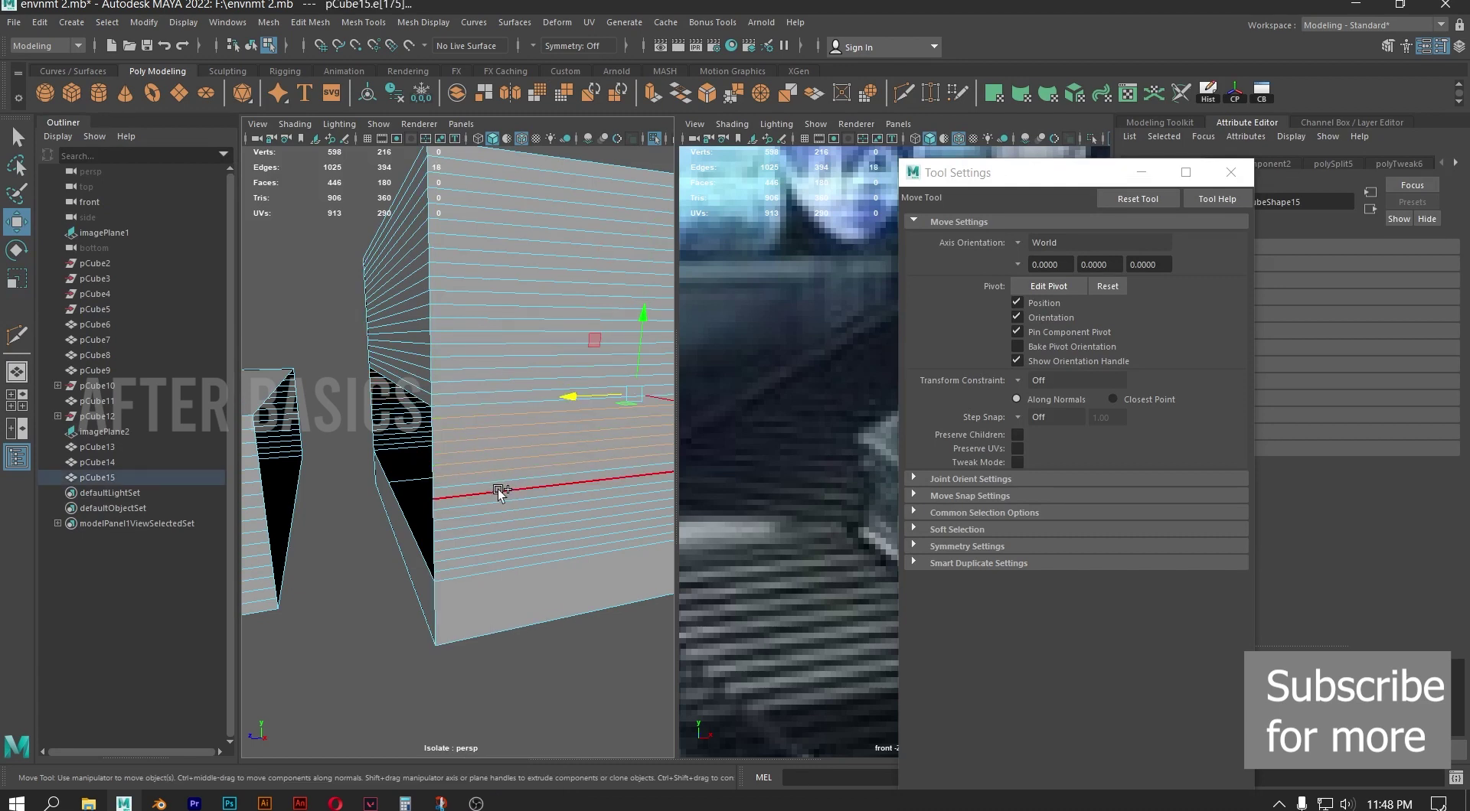
pyautogui.keyDown('shift'); pyautogui.click(499, 492); pyautogui.keyUp('shift')
pyautogui.keyDown('shift'); pyautogui.doubleClick(508, 513); pyautogui.keyUp('shift')
pyautogui.keyDown('shift'); pyautogui.doubleClick(513, 522); pyautogui.keyUp('shift')
pyautogui.keyDown('shift'); pyautogui.doubleClick(517, 531); pyautogui.keyUp('shift')
pyautogui.keyDown('shift'); pyautogui.click(519, 548); pyautogui.keyUp('shift')
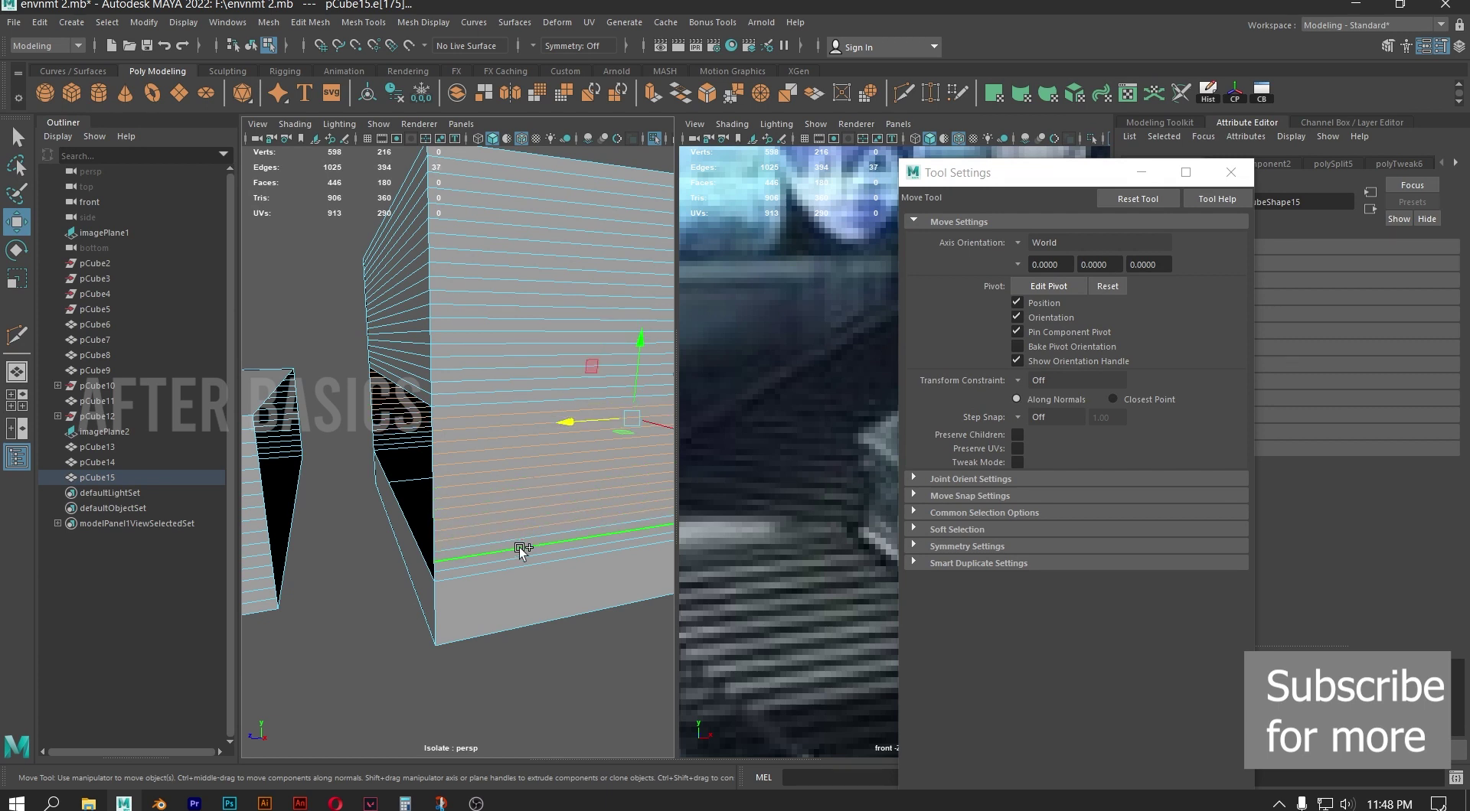
pyautogui.keyDown('shift'); pyautogui.click(527, 552); pyautogui.keyUp('shift')
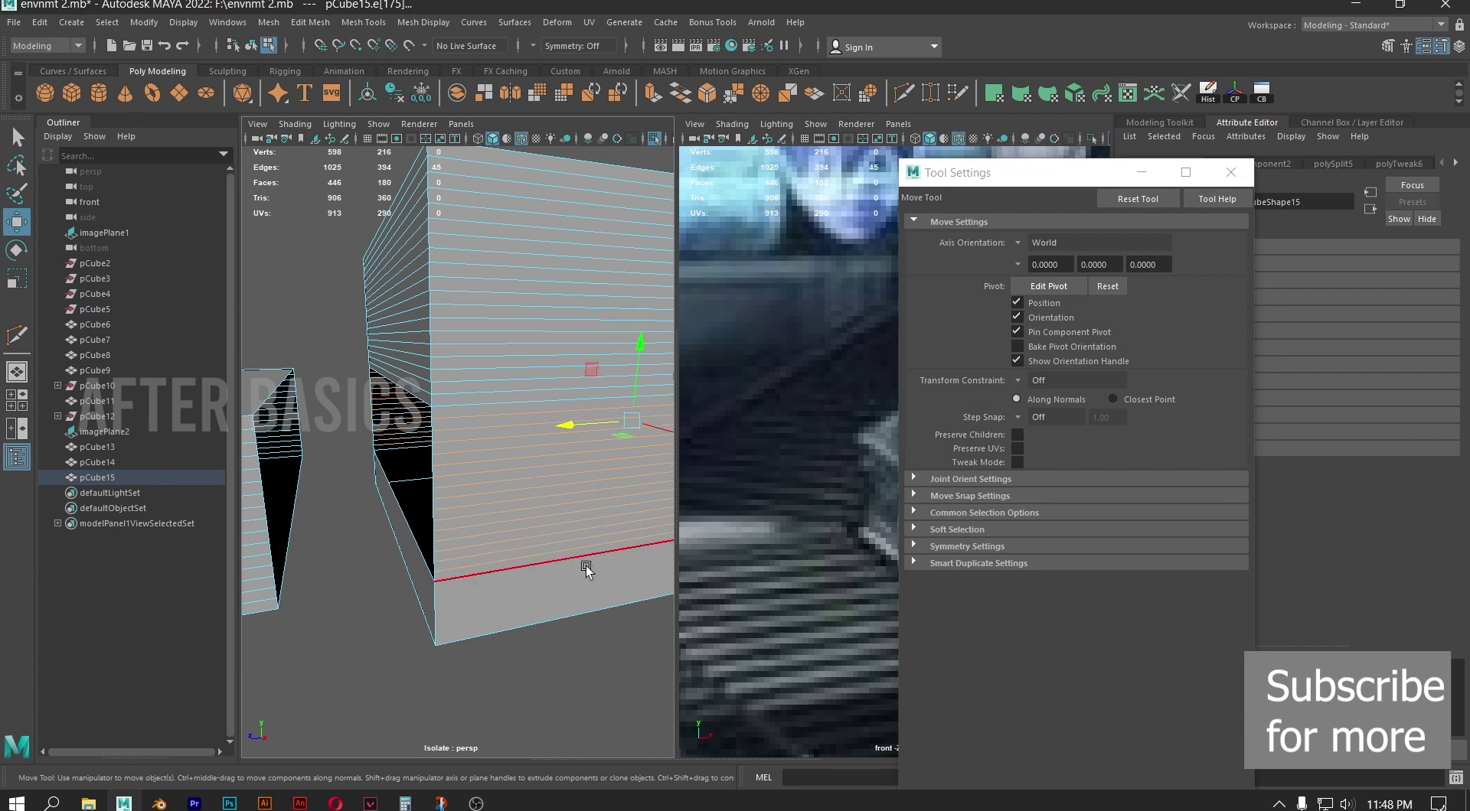
pyautogui.press('Delete')
# Select the stacked side faces of the landing copy's upper section facing the separate lower block, excluding the topmost strip
pyautogui.keyDown('alt'); pyautogui.moveTo(499, 417); pyautogui.dragTo(502, 380); pyautogui.keyUp('alt')
pyautogui.scroll(-3, 499, 376)
pyautogui.scroll(3, 558, 454)
pyautogui.moveTo(451, 173); pyautogui.dragTo(458, 170, button='right')
pyautogui.click(458, 172)
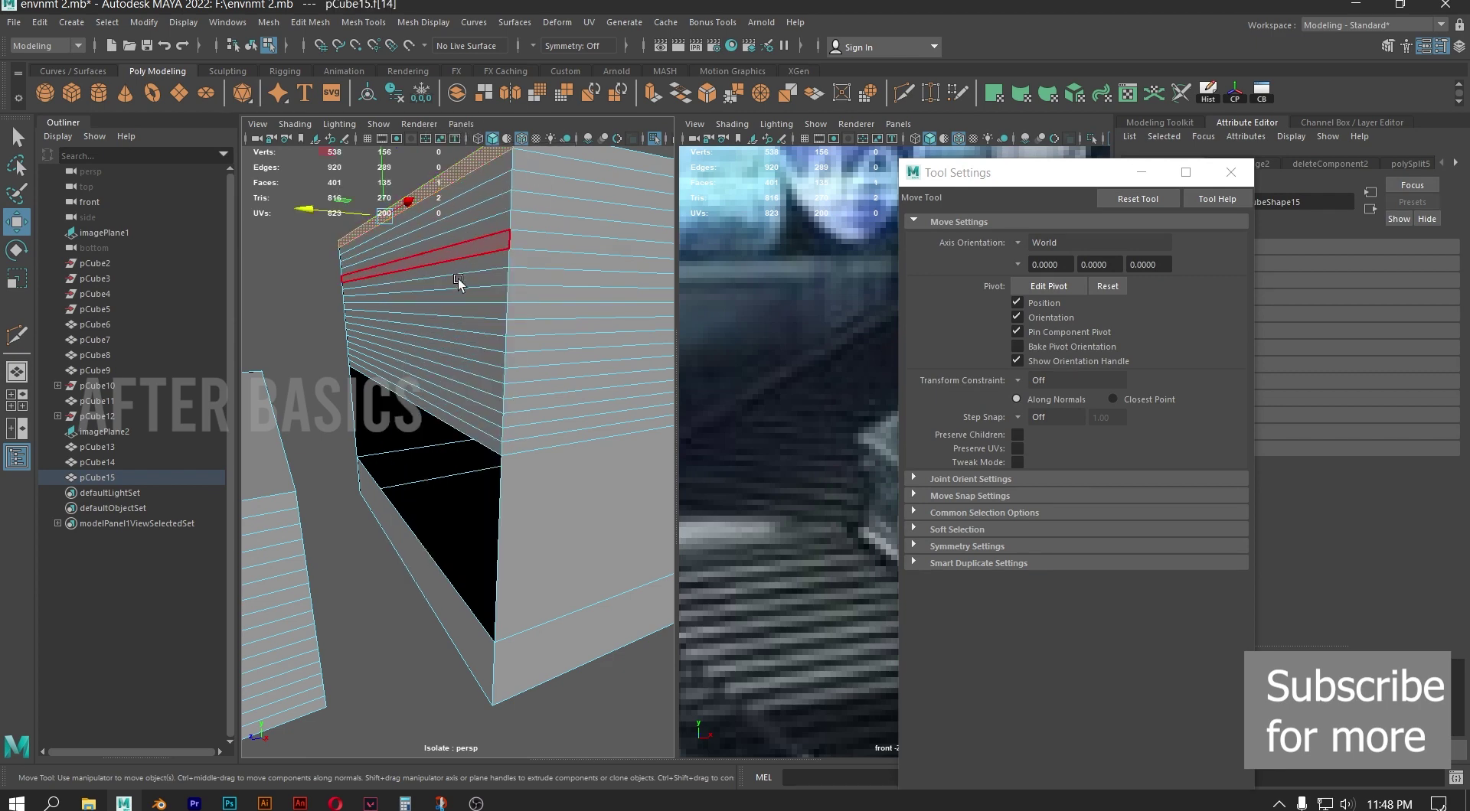
pyautogui.keyDown('shift'); pyautogui.doubleClick(464, 427); pyautogui.keyUp('shift')
pyautogui.keyDown('alt'); pyautogui.moveTo(514, 354); pyautogui.dragTo(565, 389); pyautogui.keyUp('alt')
pyautogui.keyDown('shift'); pyautogui.moveTo(309, 380); pyautogui.dragTo(297, 385); pyautogui.keyUp('shift')
pyautogui.hotkey('ctrl', 'z')
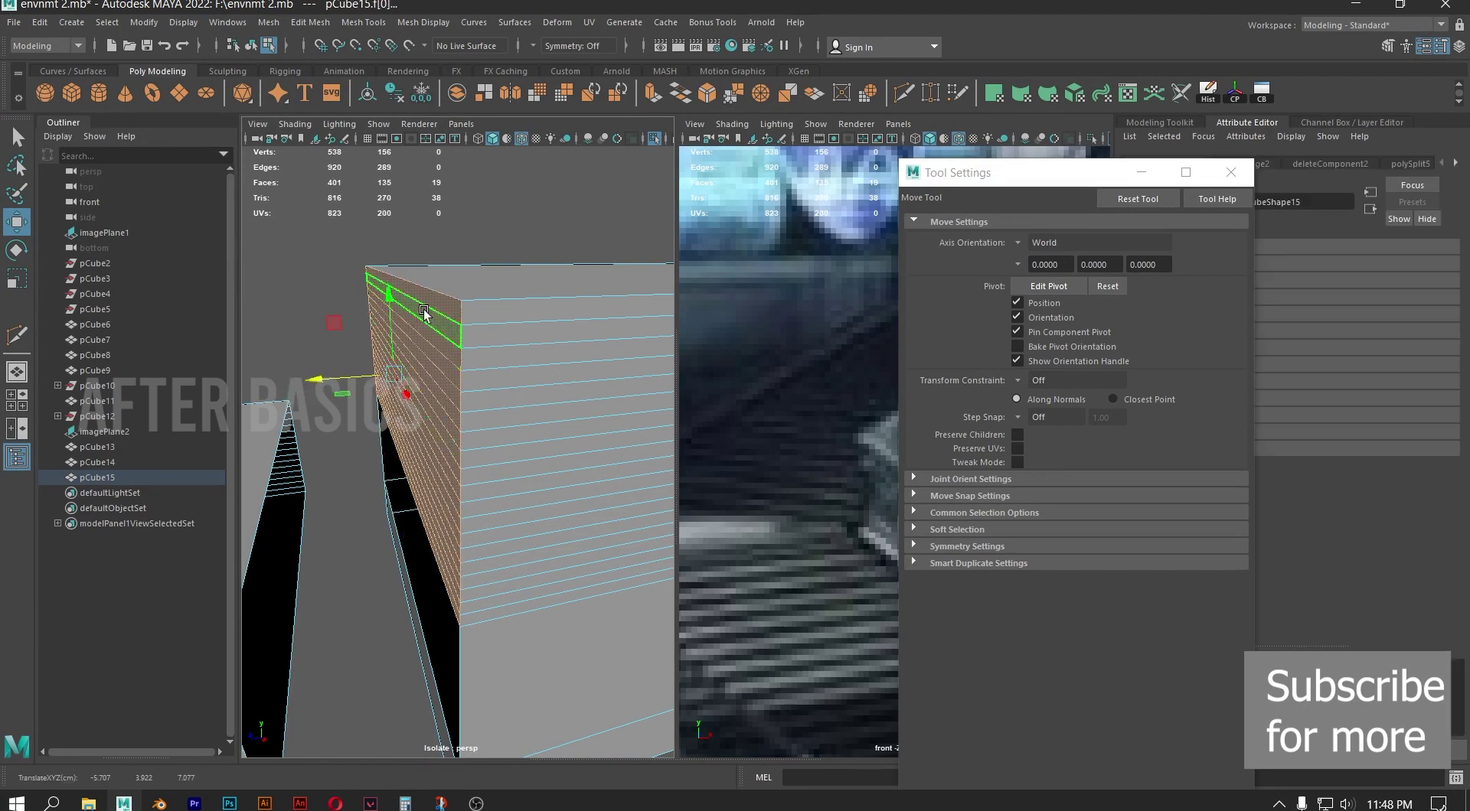
pyautogui.click(432, 294)
pyautogui.keyDown('ctrl'); pyautogui.click(432, 294); pyautogui.keyUp('ctrl')
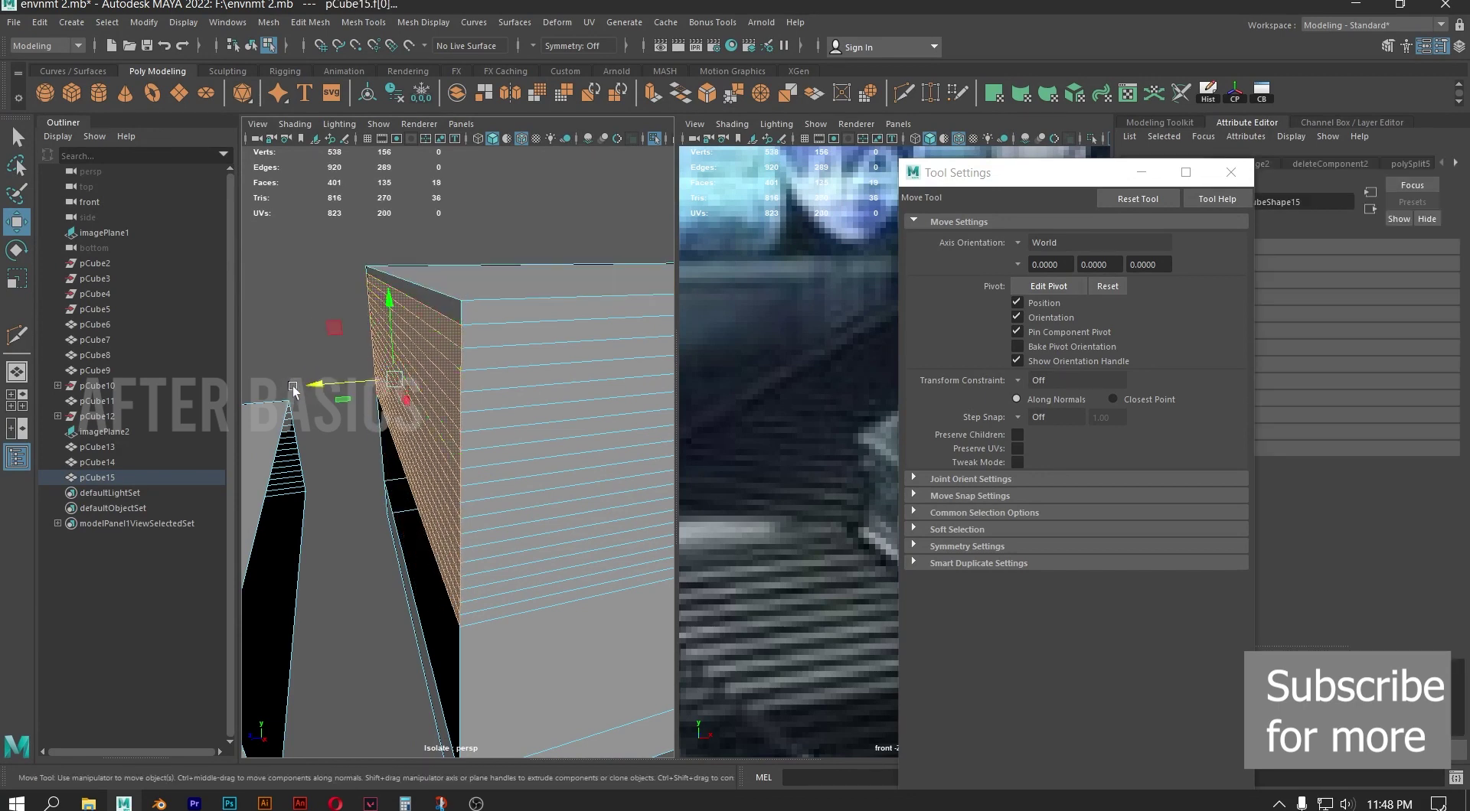
pyautogui.keyDown('shift'); pyautogui.moveTo(313, 385); pyautogui.dragTo(300, 388); pyautogui.keyUp('shift')
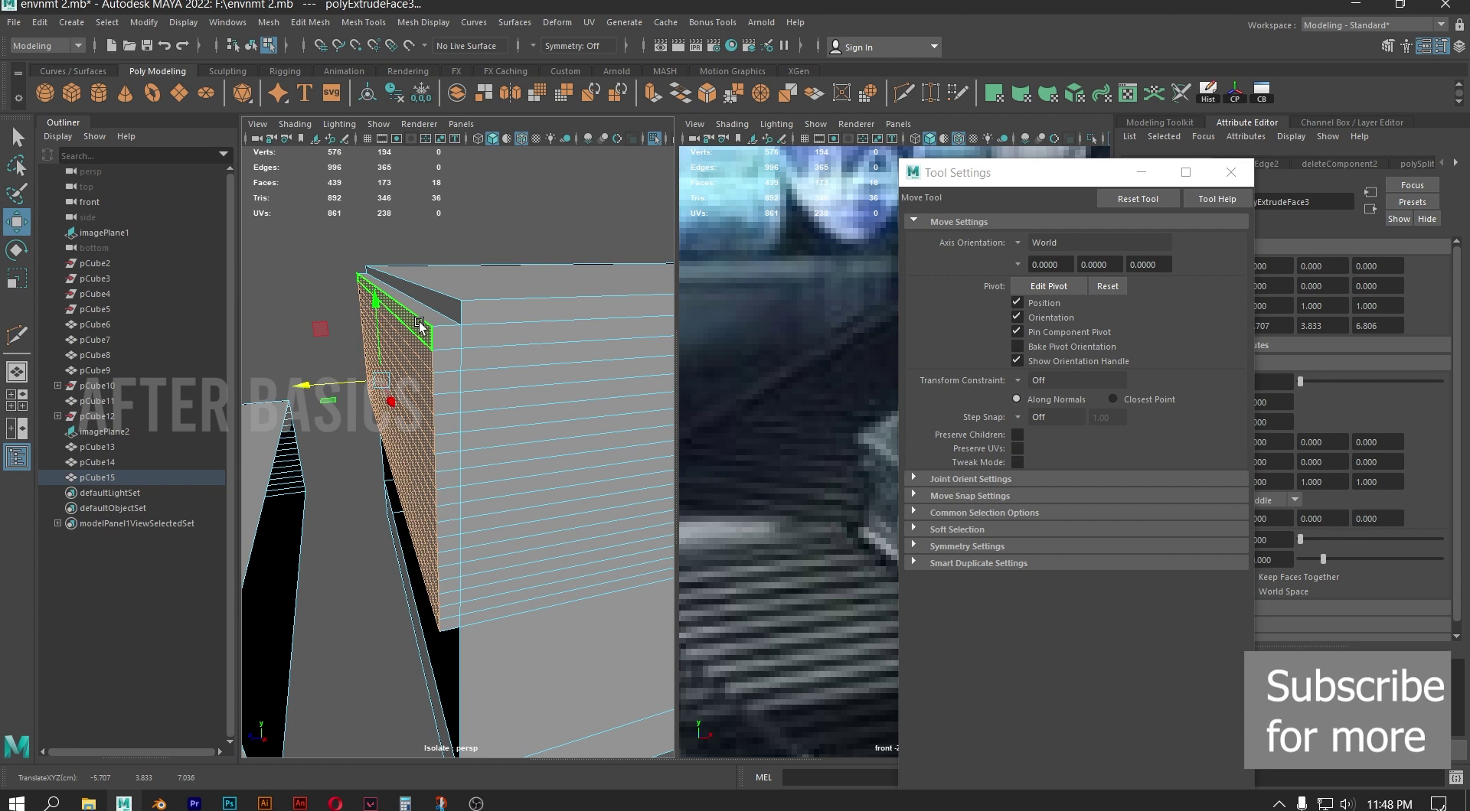
pyautogui.scroll(-6, 396, 398)
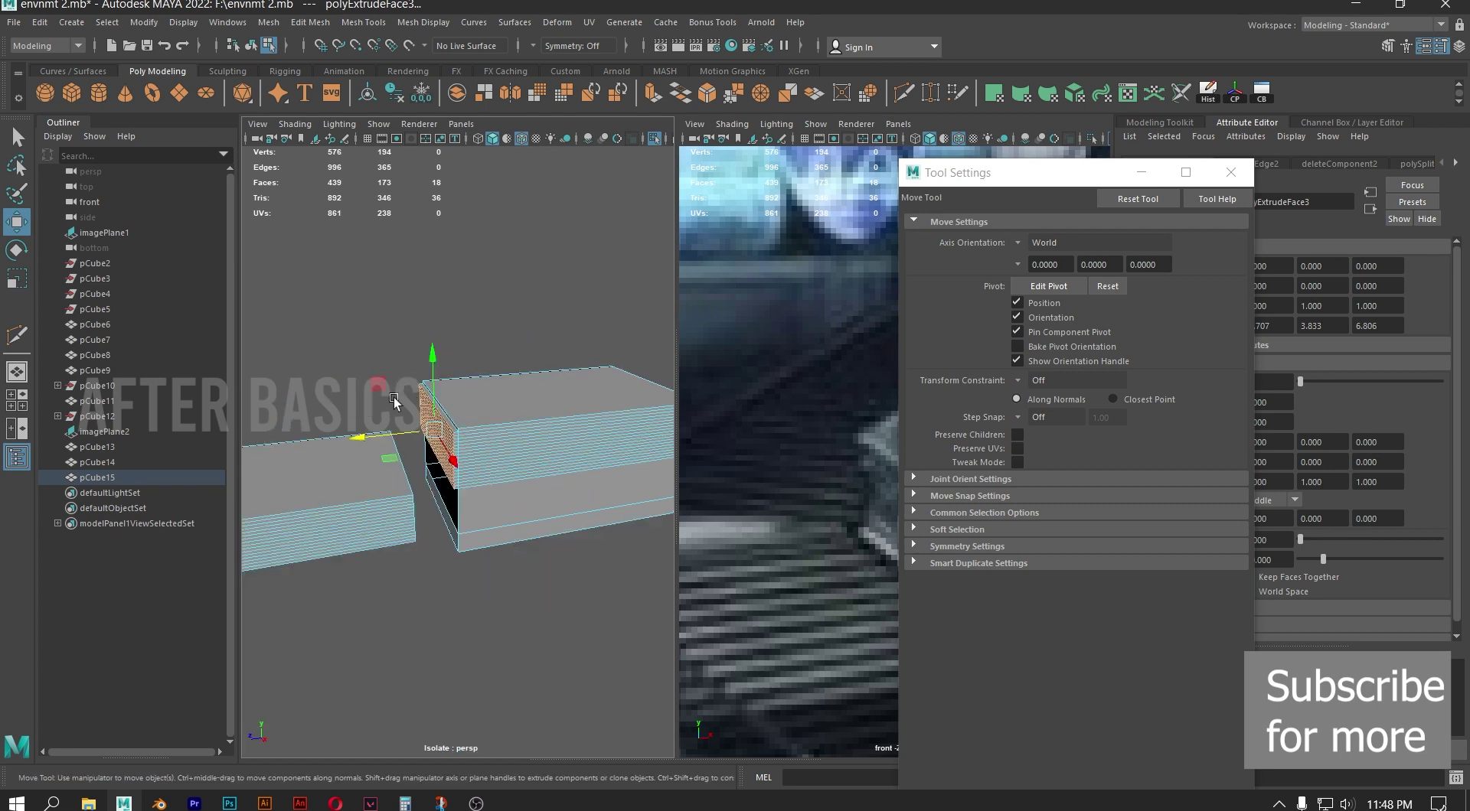
pyautogui.press('space')
pyautogui.press('space')
pyautogui.keyDown('alt'); pyautogui.moveTo(498, 585); pyautogui.dragTo(565, 565, button='right'); pyautogui.keyUp('alt')
pyautogui.hotkey('ctrl', 'z')
pyautogui.hotkey('ctrl', 'z')
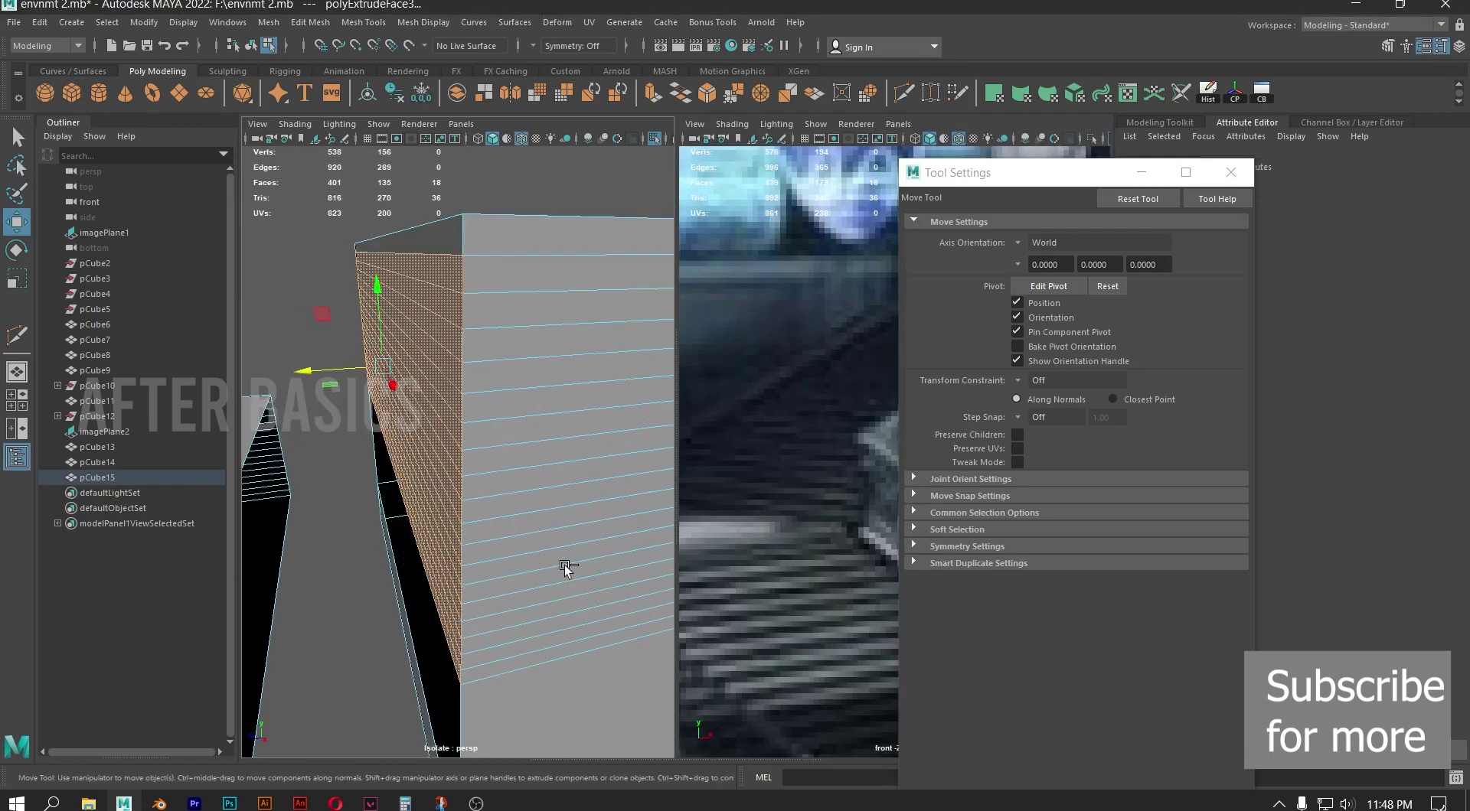
# In the side view, extrude the selected faces horizontally outward until they extend over the separate lower block
pyautogui.press('space')
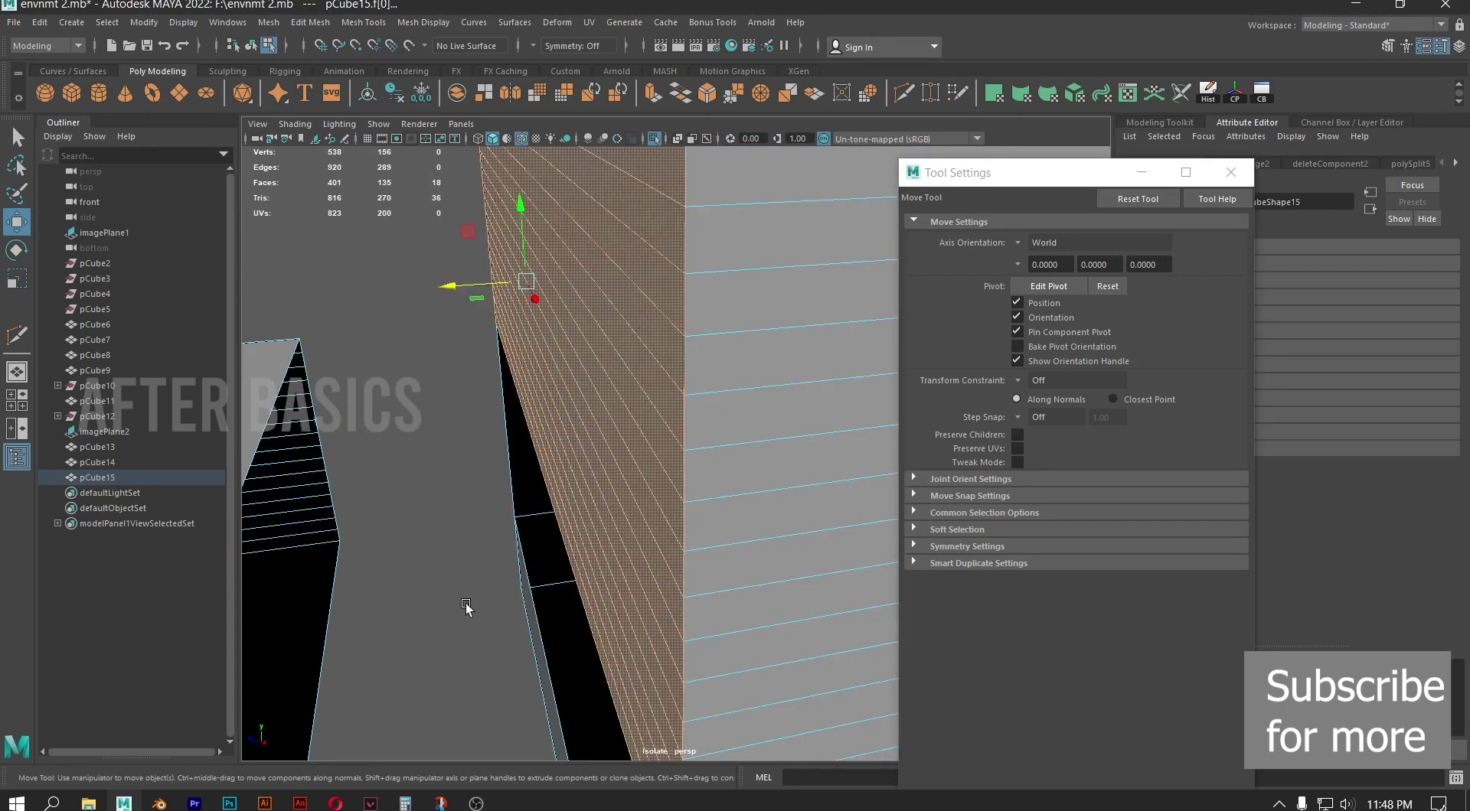
pyautogui.press('space')
pyautogui.moveTo(459, 567); pyautogui.dragTo(545, 567)
pyautogui.keyDown('alt'); pyautogui.moveTo(416, 451); pyautogui.dragTo(571, 450, button='middle'); pyautogui.keyUp('alt')
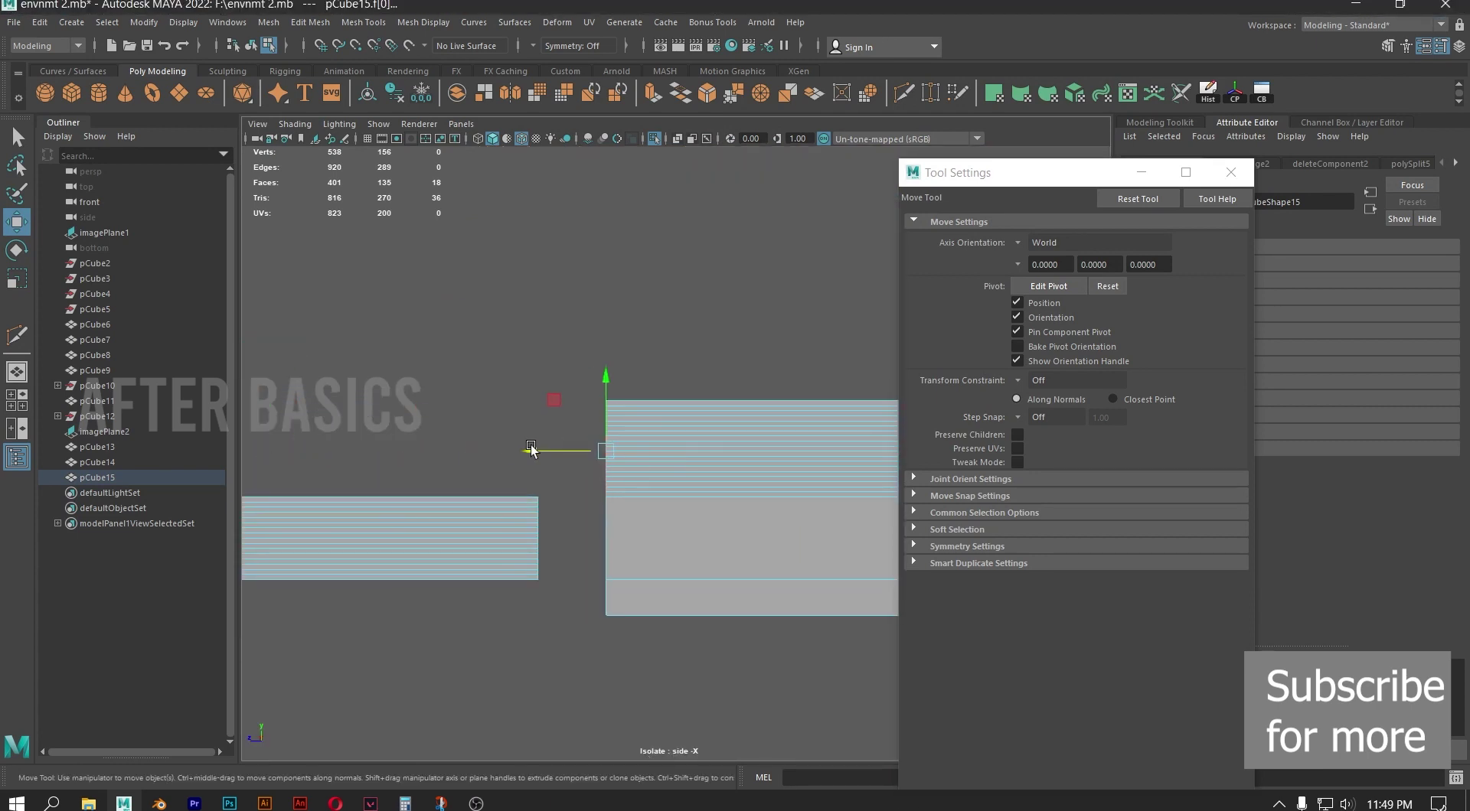
pyautogui.scroll(3, 579, 453)
pyautogui.moveTo(512, 450); pyautogui.dragTo(307, 455)
pyautogui.keyDown('alt'); pyautogui.moveTo(461, 398); pyautogui.dragTo(489, 411, button='middle'); pyautogui.keyUp('alt')
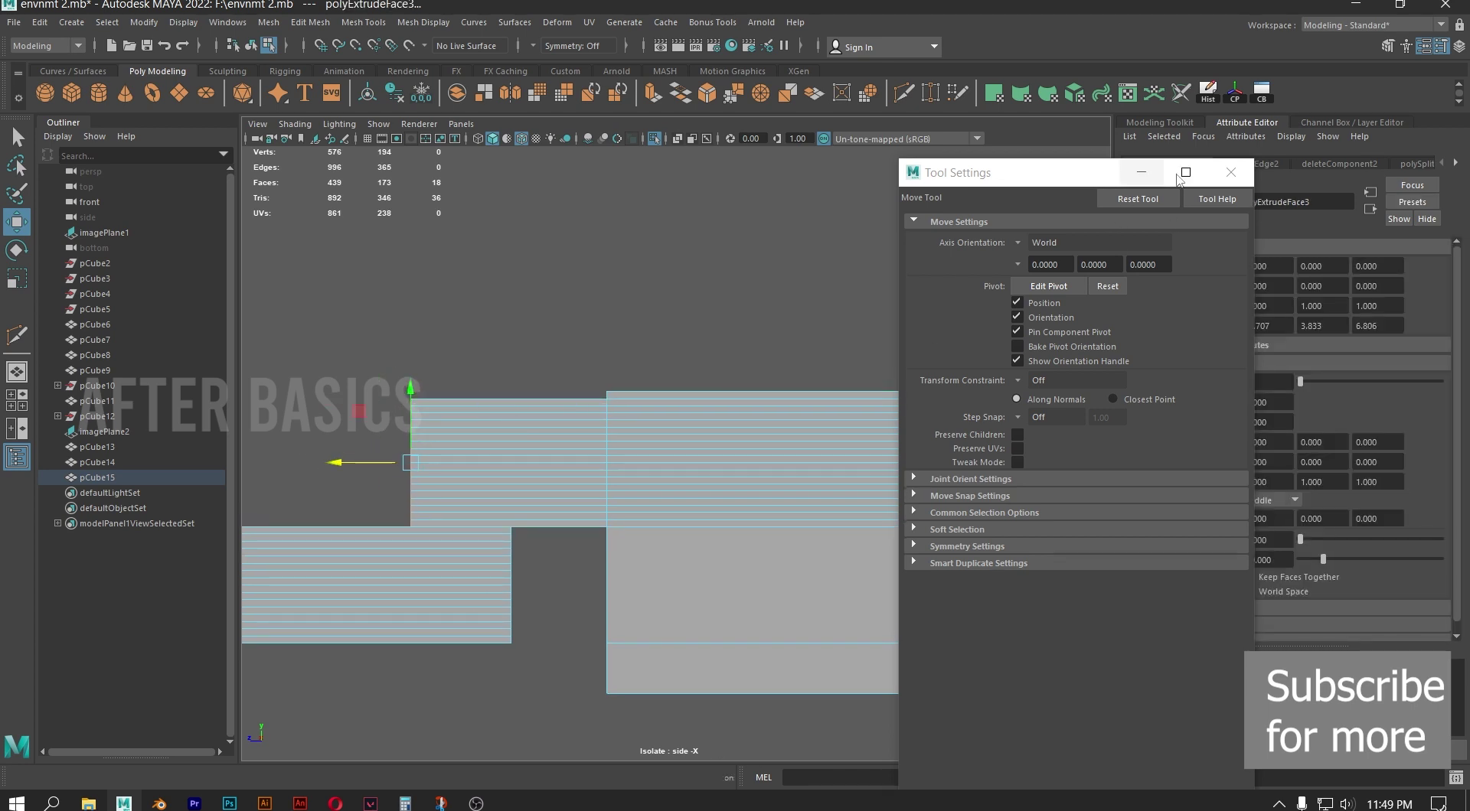
# Show the whole scene again and examine the staircase in the reference image
pyautogui.click(655, 139)
pyautogui.scroll(-4, 571, 411)
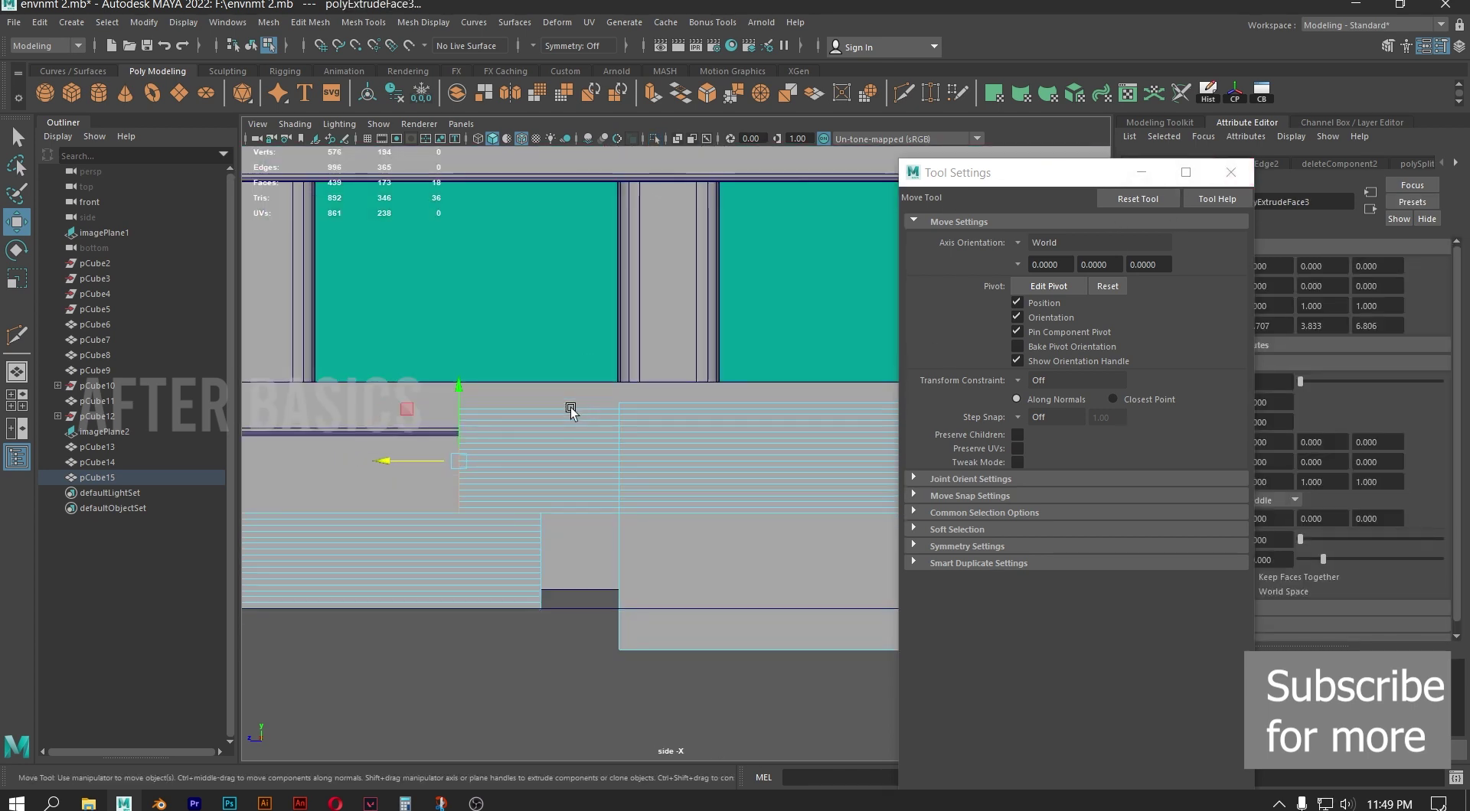
pyautogui.scroll(-1, 499, 426)
pyautogui.keyDown('alt'); pyautogui.moveTo(423, 418); pyautogui.dragTo(804, 446, button='middle'); pyautogui.keyUp('alt')
pyautogui.keyDown('alt'); pyautogui.moveTo(450, 441); pyautogui.dragTo(608, 402, button='middle'); pyautogui.keyUp('alt')
pyautogui.scroll(3, 460, 460)
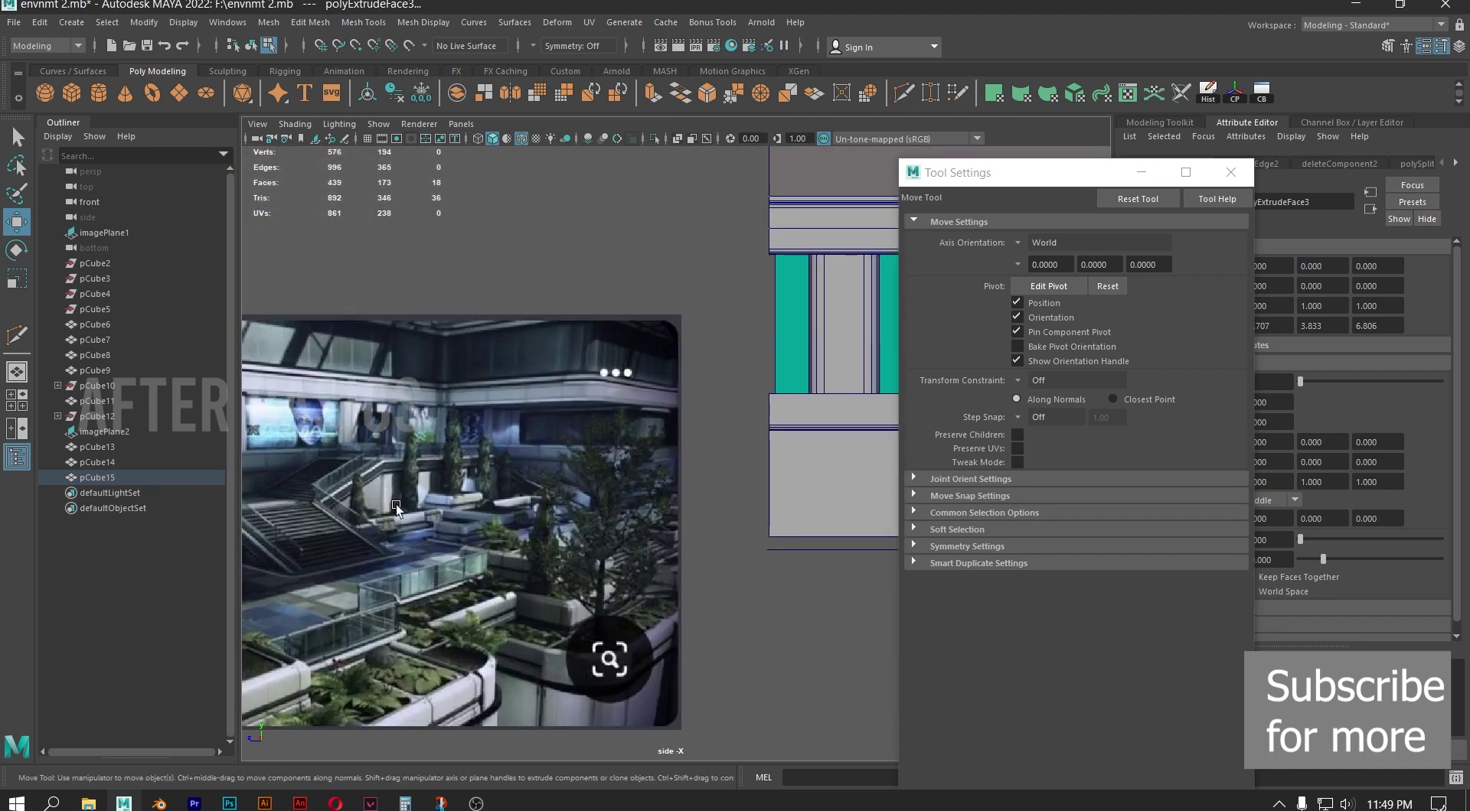
pyautogui.keyDown('alt'); pyautogui.moveTo(396, 504); pyautogui.dragTo(659, 460, button='middle'); pyautogui.keyUp('alt')
pyautogui.scroll(-1, 502, 459)
pyautogui.scroll(4, 502, 458)
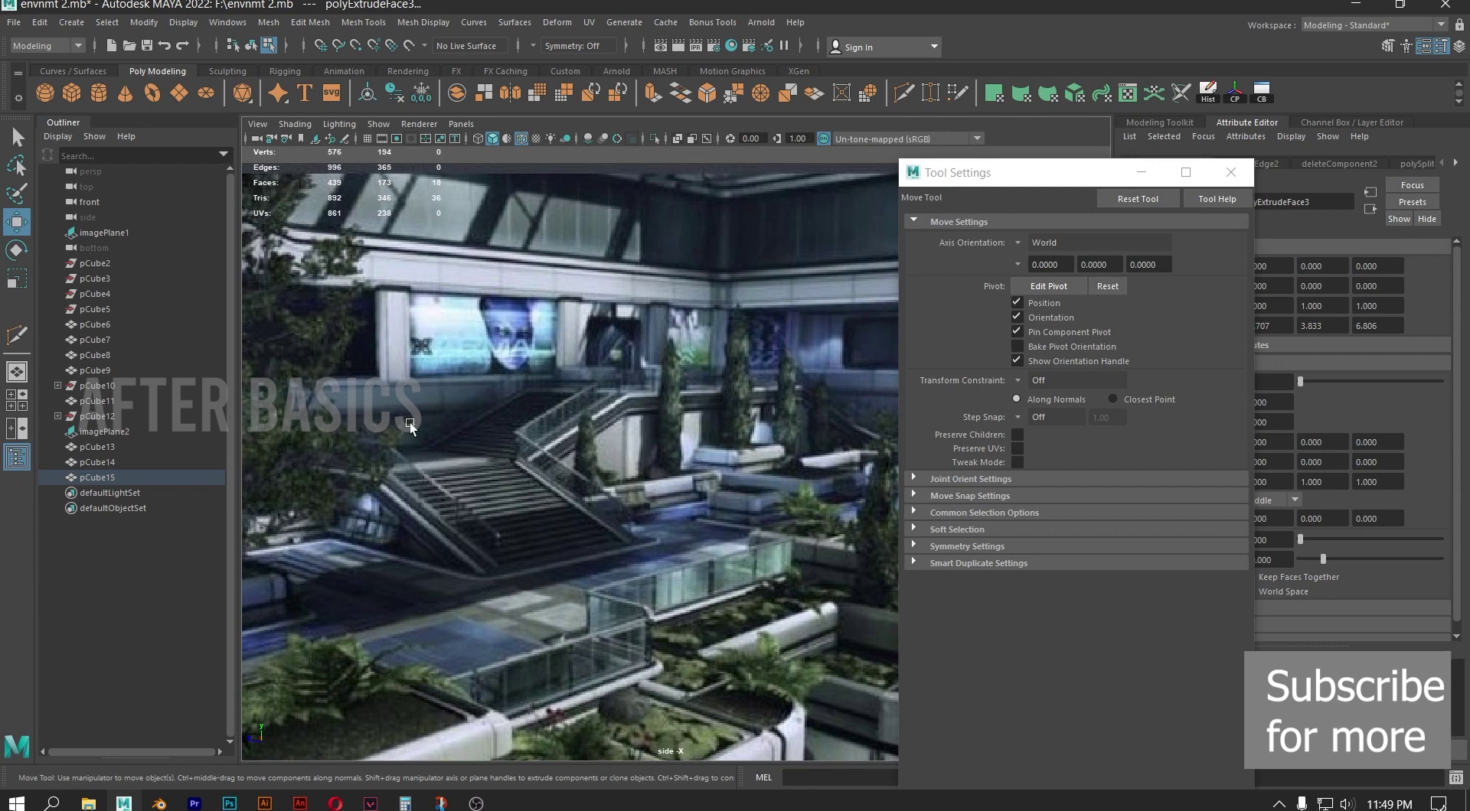
pyautogui.keyDown('alt'); pyautogui.moveTo(834, 418); pyautogui.dragTo(368, 429, button='middle'); pyautogui.keyUp('alt')
pyautogui.scroll(-2, 638, 429)
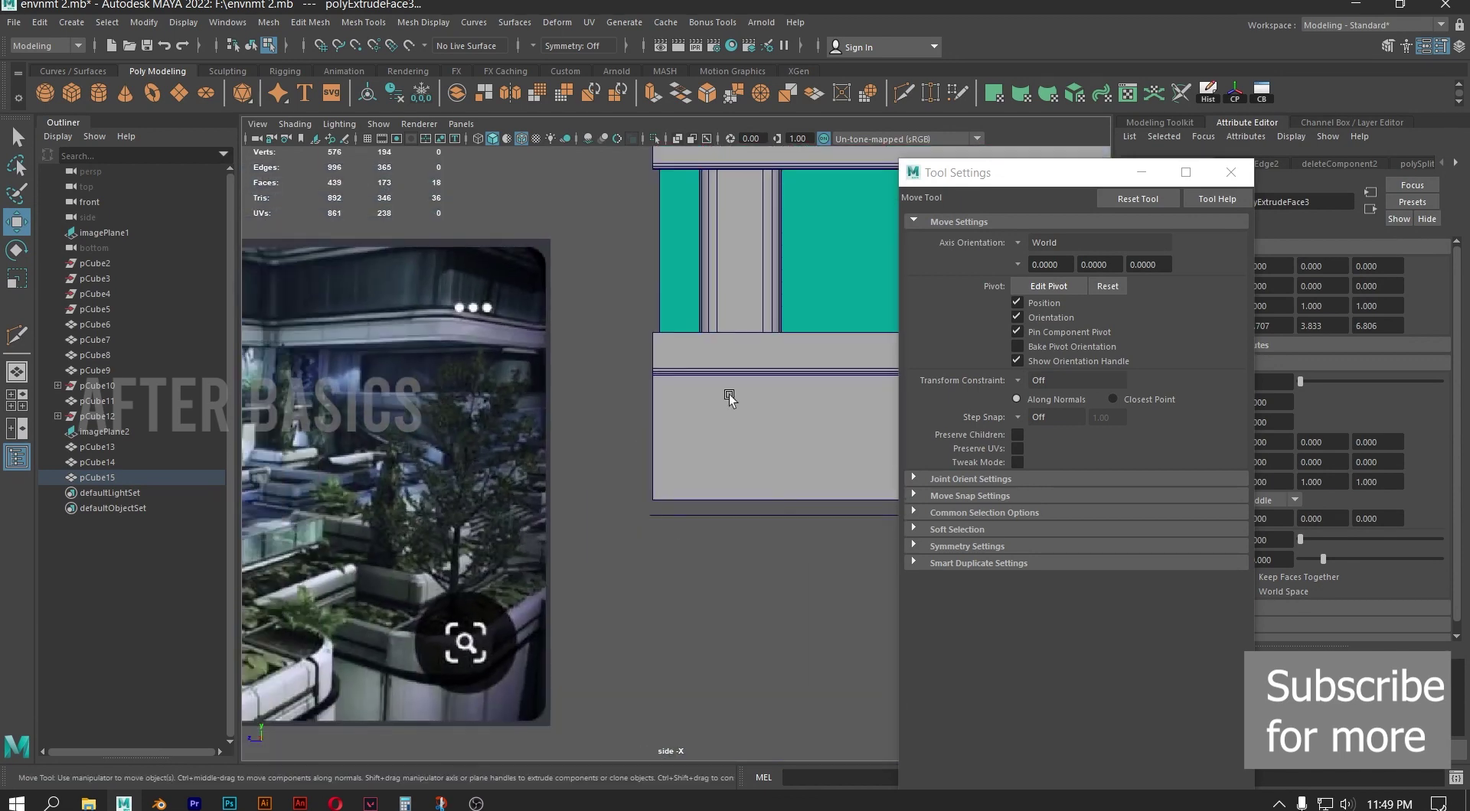
# Lengthen the upper extrusion by moving its end faces outward to about 16 along Z
pyautogui.keyDown('alt'); pyautogui.moveTo(729, 393); pyautogui.dragTo(230, 410, button='middle'); pyautogui.keyUp('alt')
pyautogui.keyDown('alt'); pyautogui.moveTo(624, 413); pyautogui.dragTo(553, 467, button='middle'); pyautogui.keyUp('alt')
pyautogui.moveTo(524, 474); pyautogui.dragTo(427, 476)
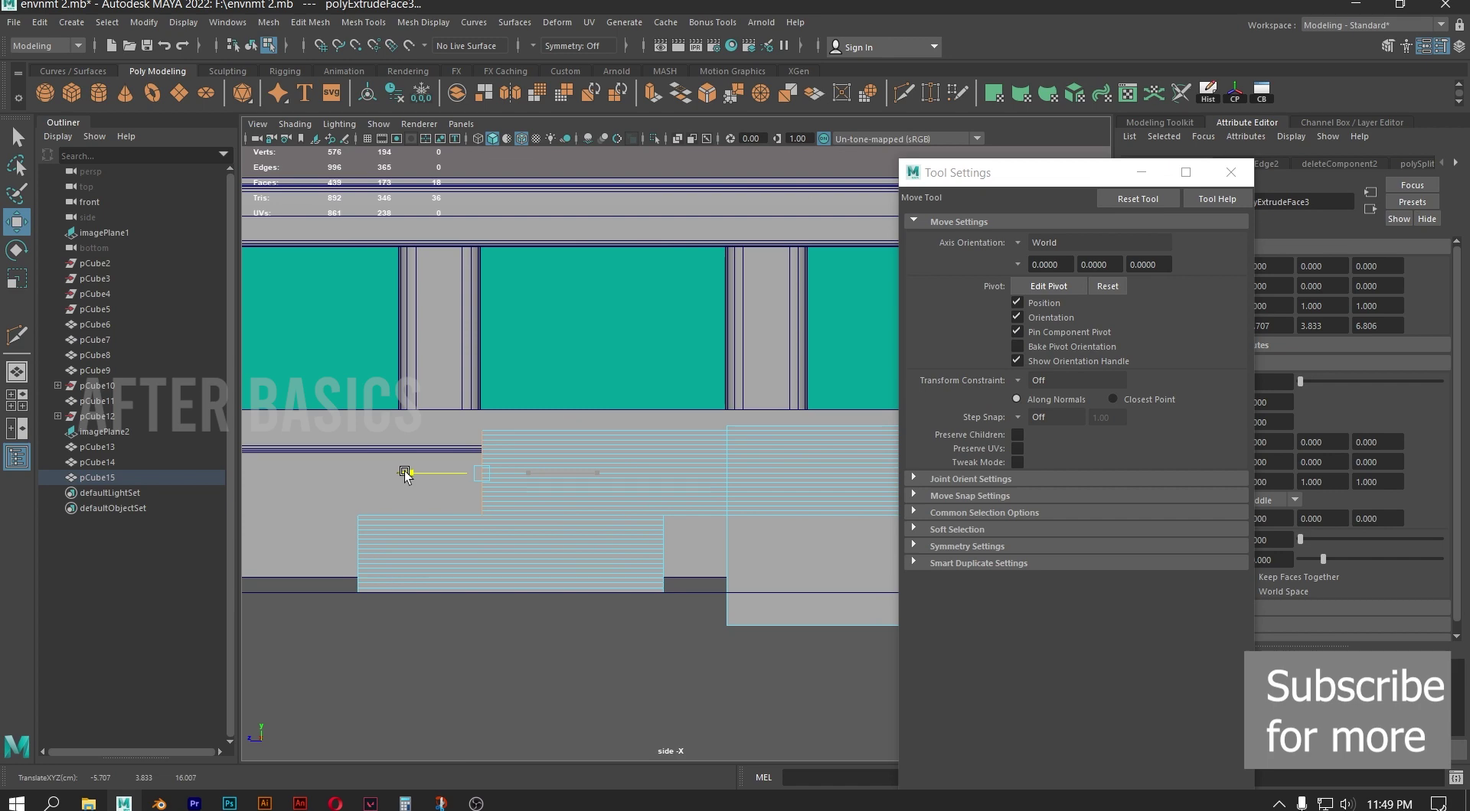
# Compare the proportions of the stair blocks with the building wall and the reference image
pyautogui.scroll(1, 468, 456)
pyautogui.scroll(-1, 469, 457)
pyautogui.scroll(1, 469, 457)
pyautogui.scroll(-1, 459, 459)
pyautogui.keyDown('alt'); pyautogui.moveTo(382, 464); pyautogui.dragTo(808, 469, button='middle'); pyautogui.keyUp('alt')
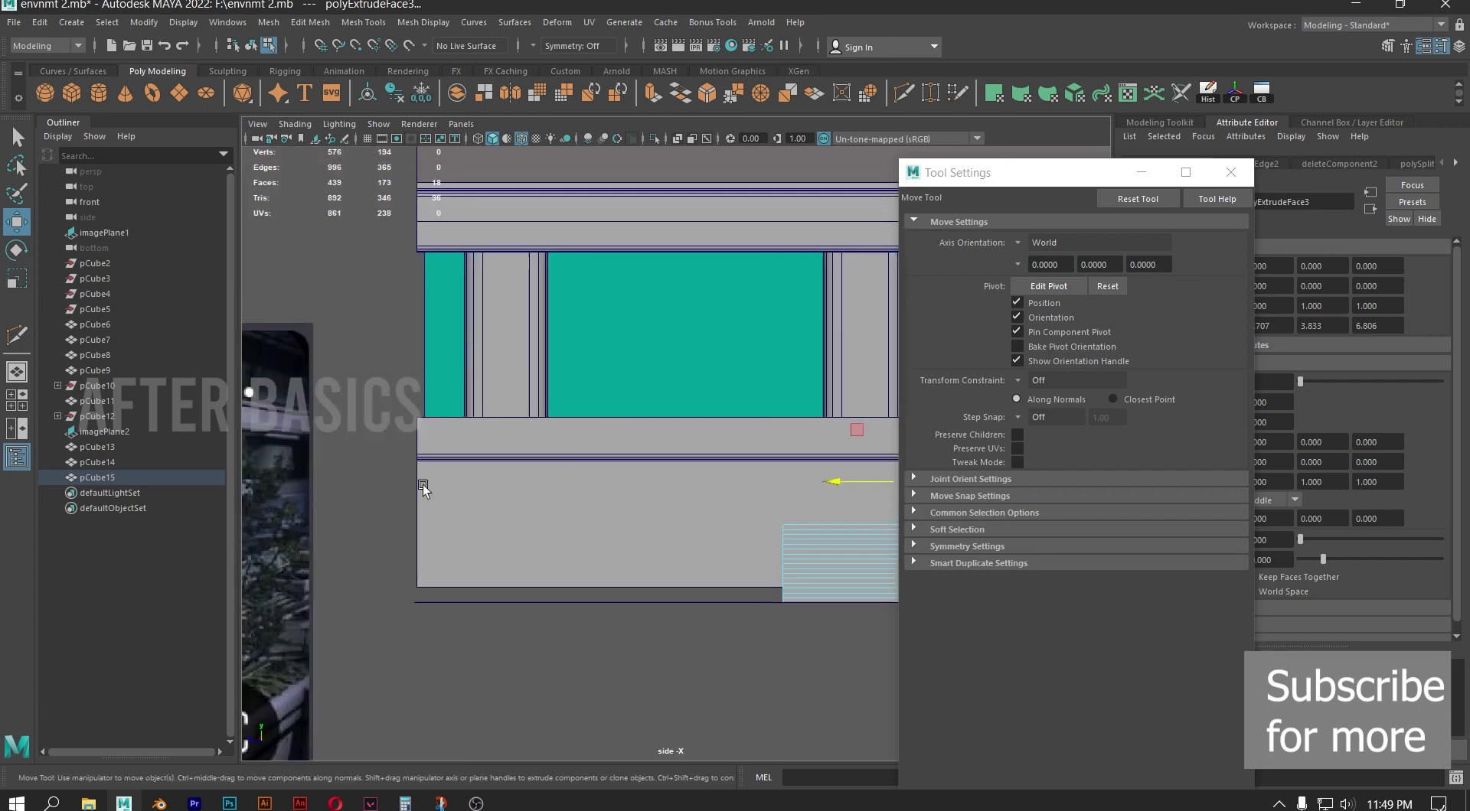
pyautogui.keyDown('alt'); pyautogui.moveTo(475, 488); pyautogui.dragTo(839, 494, button='middle'); pyautogui.keyUp('alt')
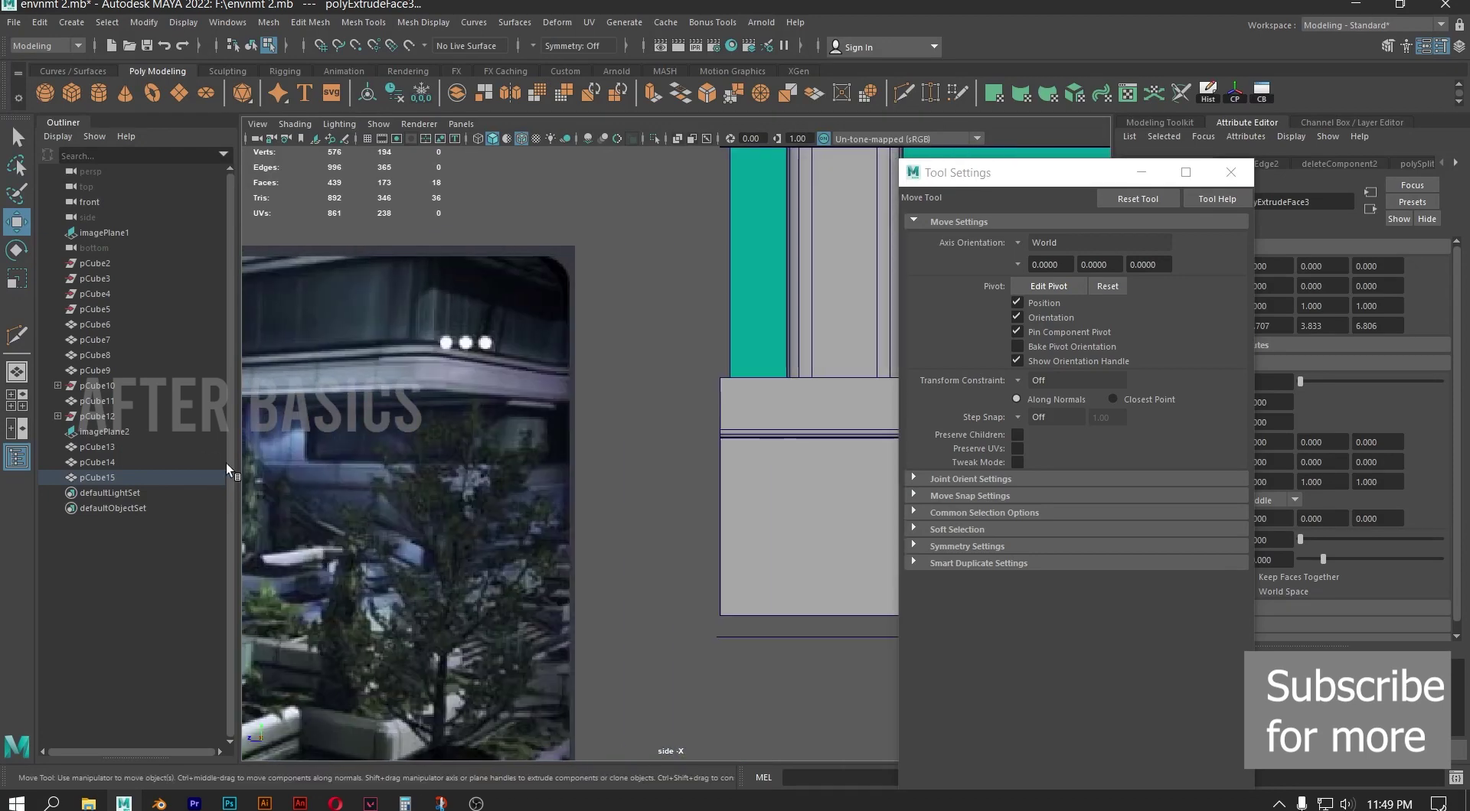
pyautogui.keyDown('alt'); pyautogui.moveTo(706, 437); pyautogui.dragTo(613, 443, button='middle'); pyautogui.keyUp('alt')
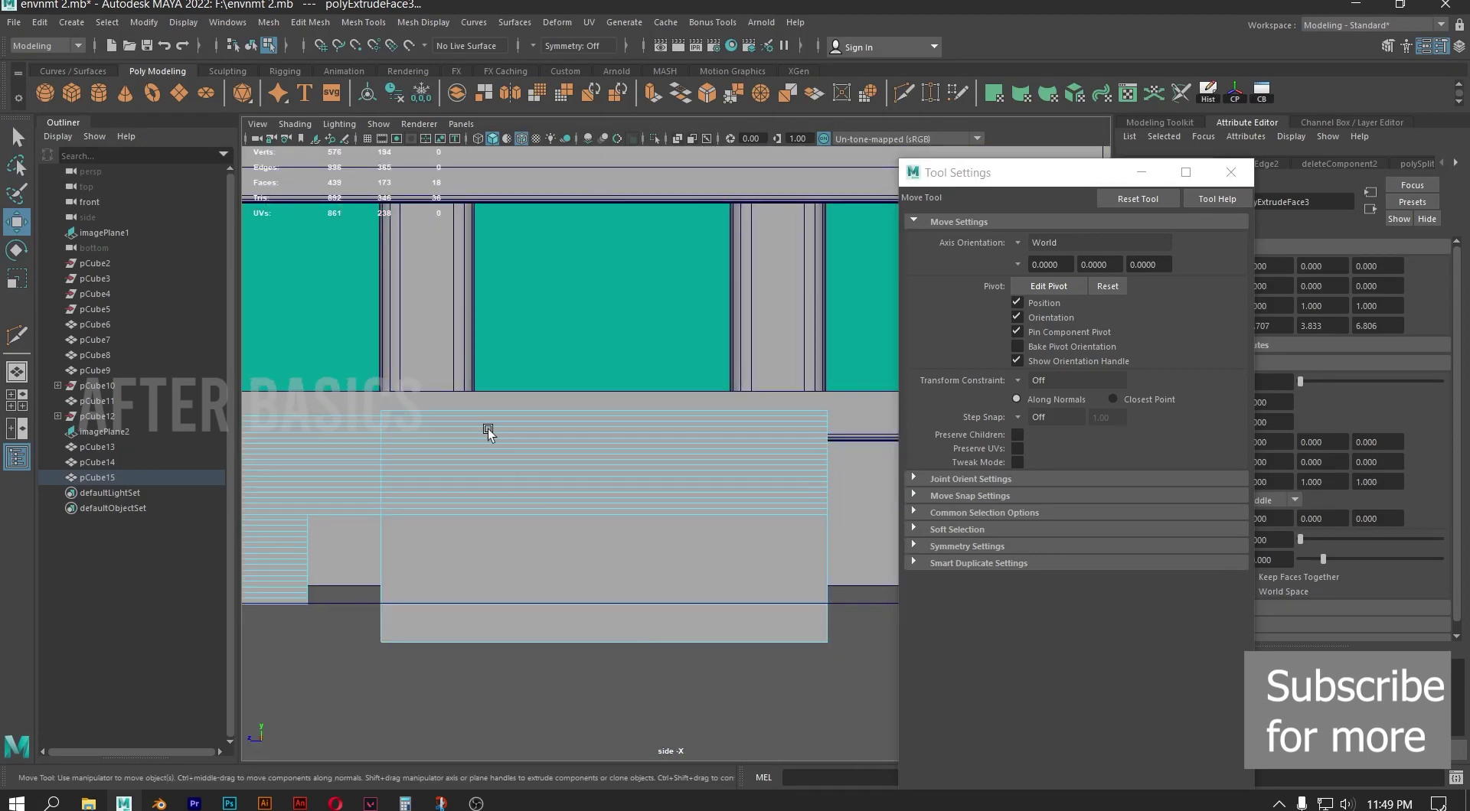
pyautogui.keyDown('alt'); pyautogui.moveTo(493, 434); pyautogui.dragTo(678, 414, button='middle'); pyautogui.keyUp('alt')
# Extend the landing copy toward the lower block by moving its side column of vertices outward along Z
pyautogui.click(610, 469)
pyautogui.moveTo(623, 418); pyautogui.dragTo(536, 381, button='right')
pyautogui.moveTo(498, 349); pyautogui.dragTo(598, 589)
pyautogui.moveTo(509, 511); pyautogui.dragTo(451, 514)
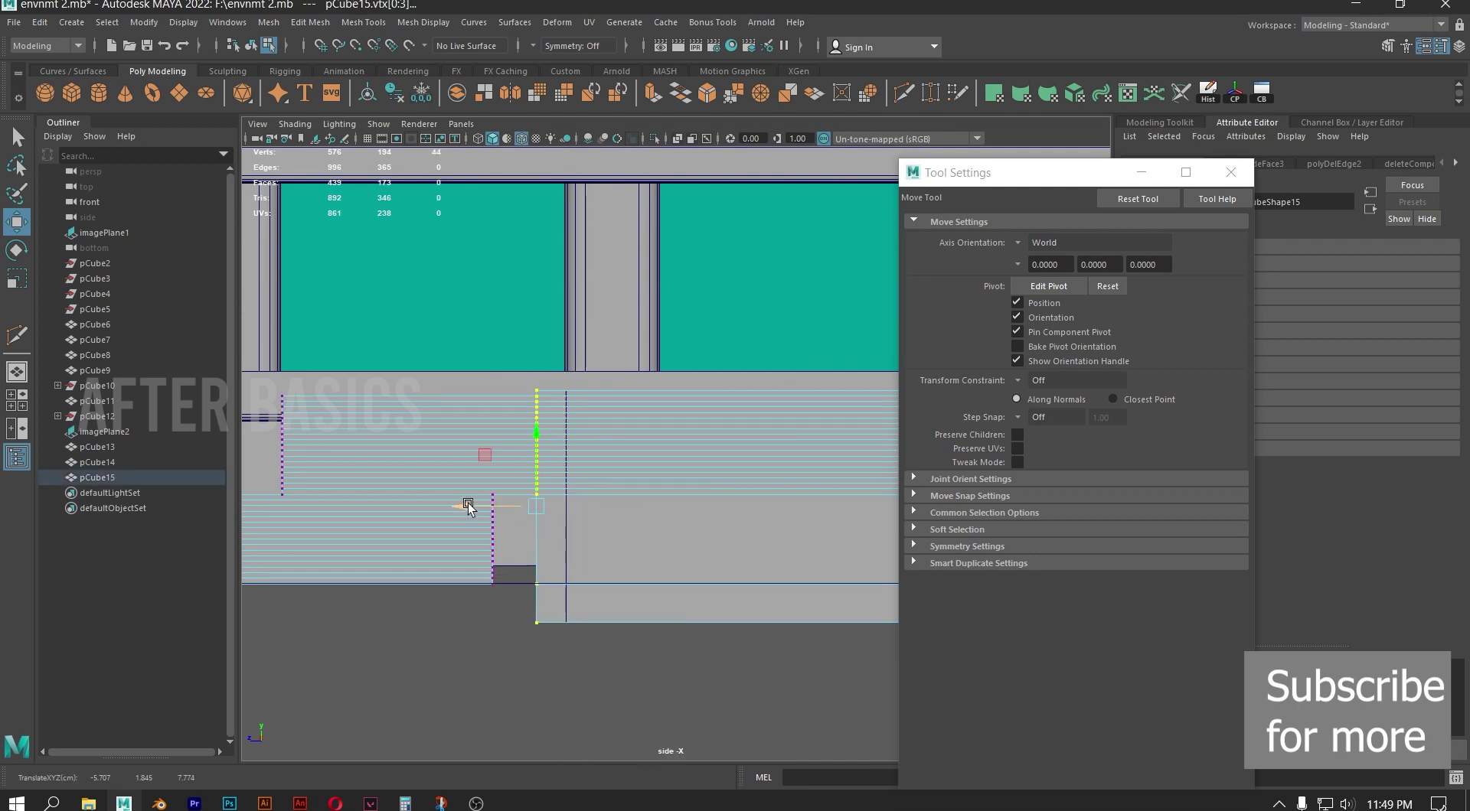
pyautogui.moveTo(467, 507); pyautogui.dragTo(434, 512)
pyautogui.keyDown('alt'); pyautogui.moveTo(498, 426); pyautogui.dragTo(600, 406, button='middle'); pyautogui.keyUp('alt')
pyautogui.scroll(1, 610, 432)
pyautogui.scroll(2, 430, 417)
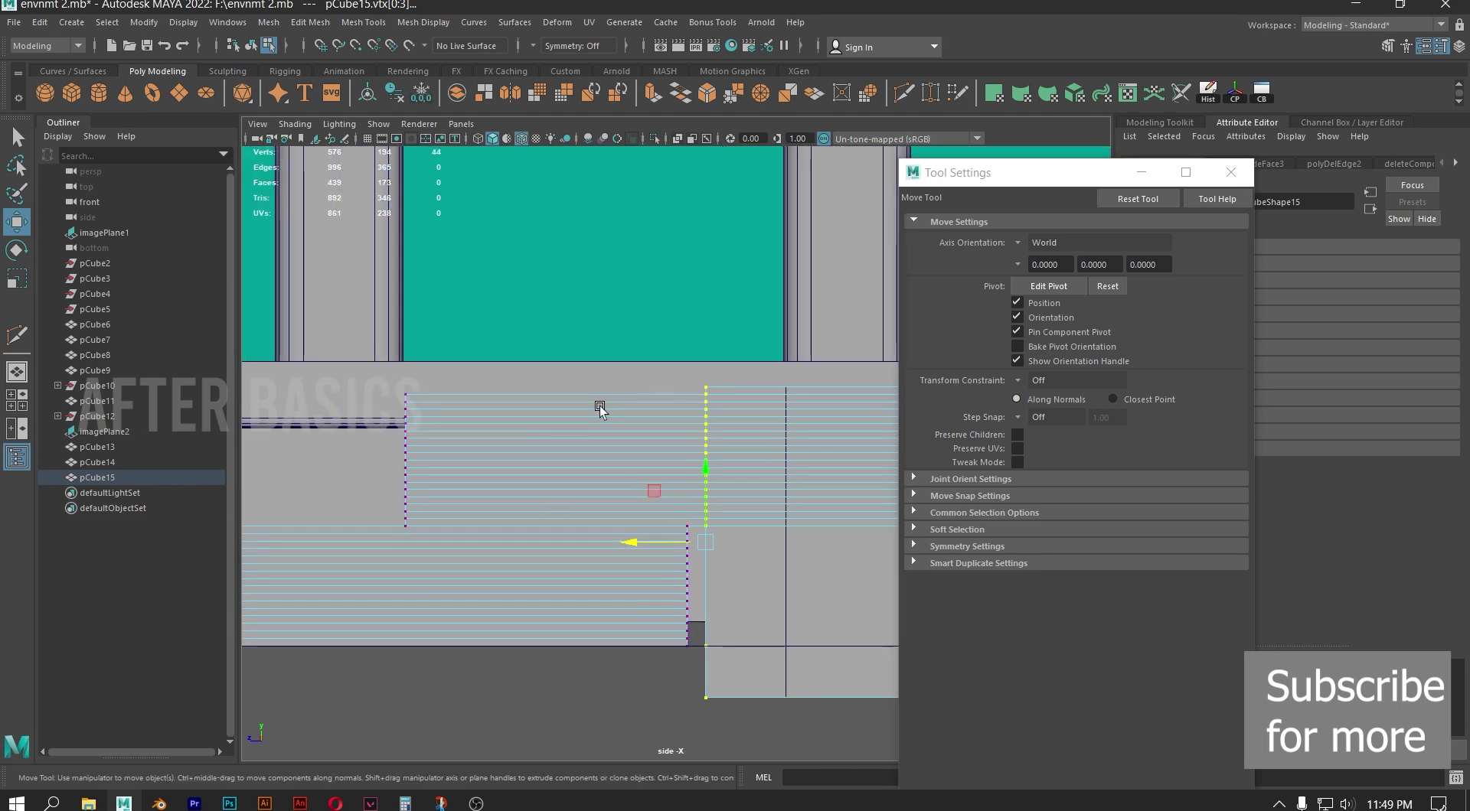
pyautogui.scroll(1, 574, 411)
# Separate the mesh into its disconnected pieces and isolate the landing piece with its upper extrusion
pyautogui.moveTo(518, 427); pyautogui.dragTo(565, 399, button='right')
pyautogui.click(605, 708)
pyautogui.click(766, 440)
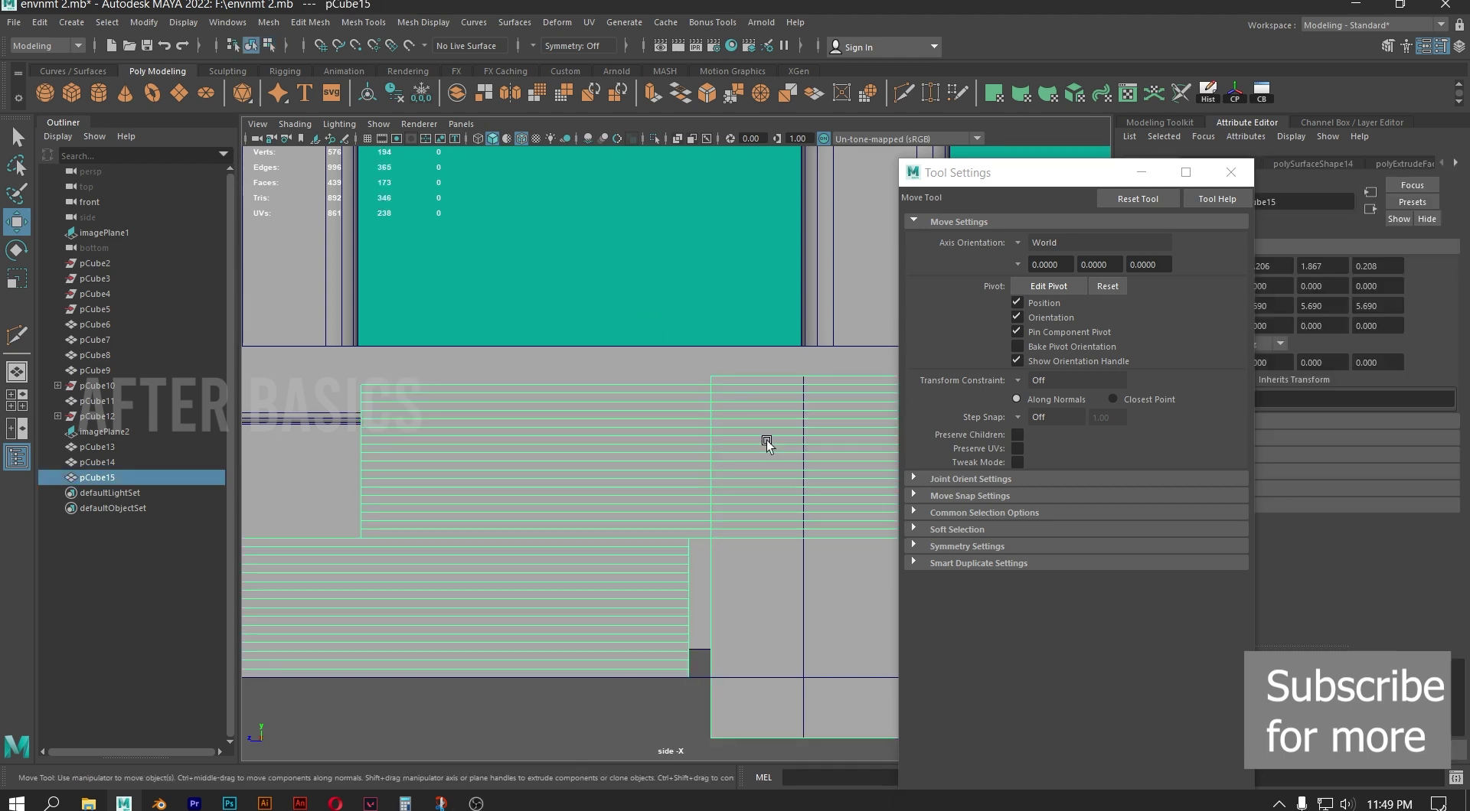
pyautogui.click(273, 27)
pyautogui.click(325, 91)
pyautogui.click(559, 720)
pyautogui.click(677, 452)
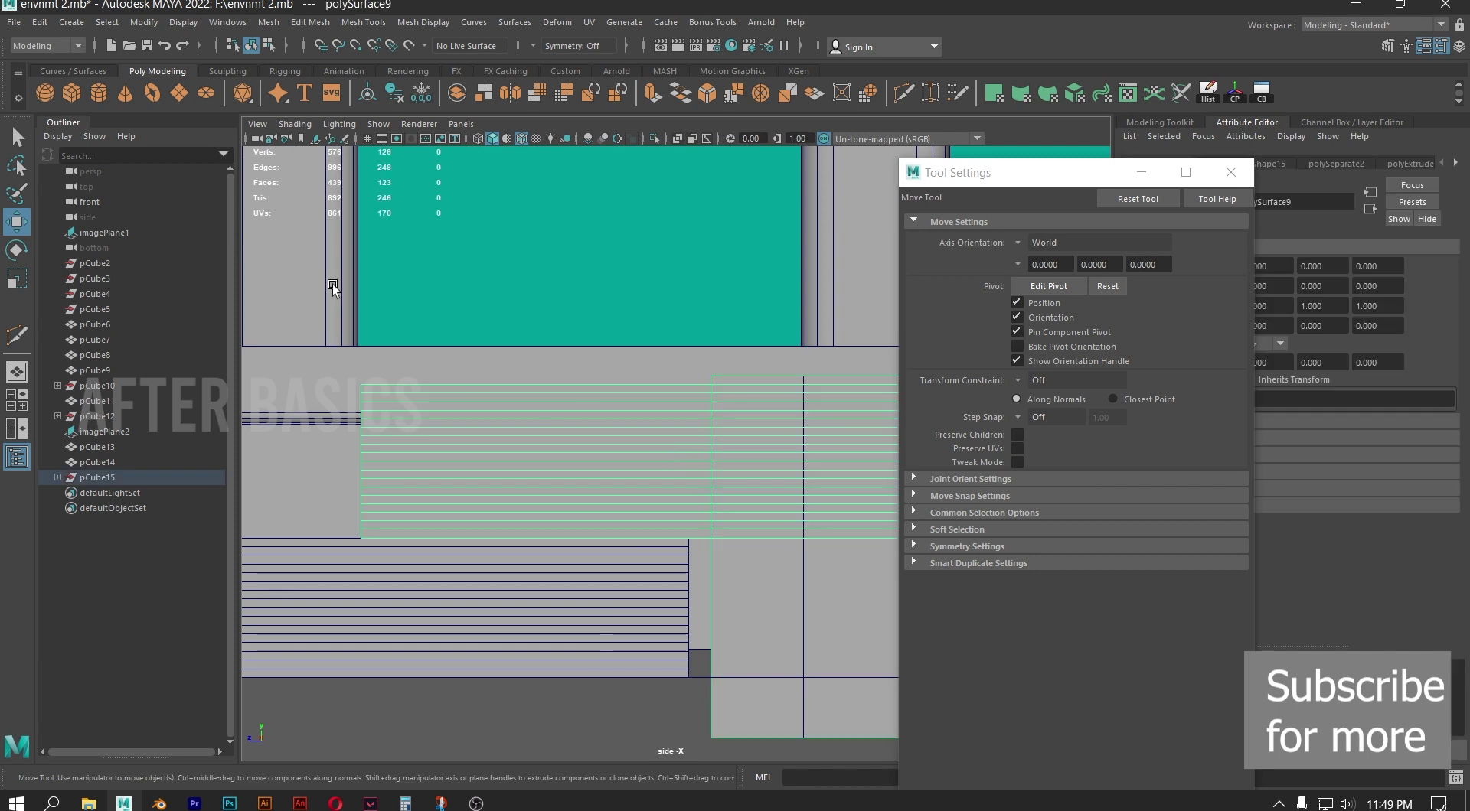
pyautogui.click(655, 138)
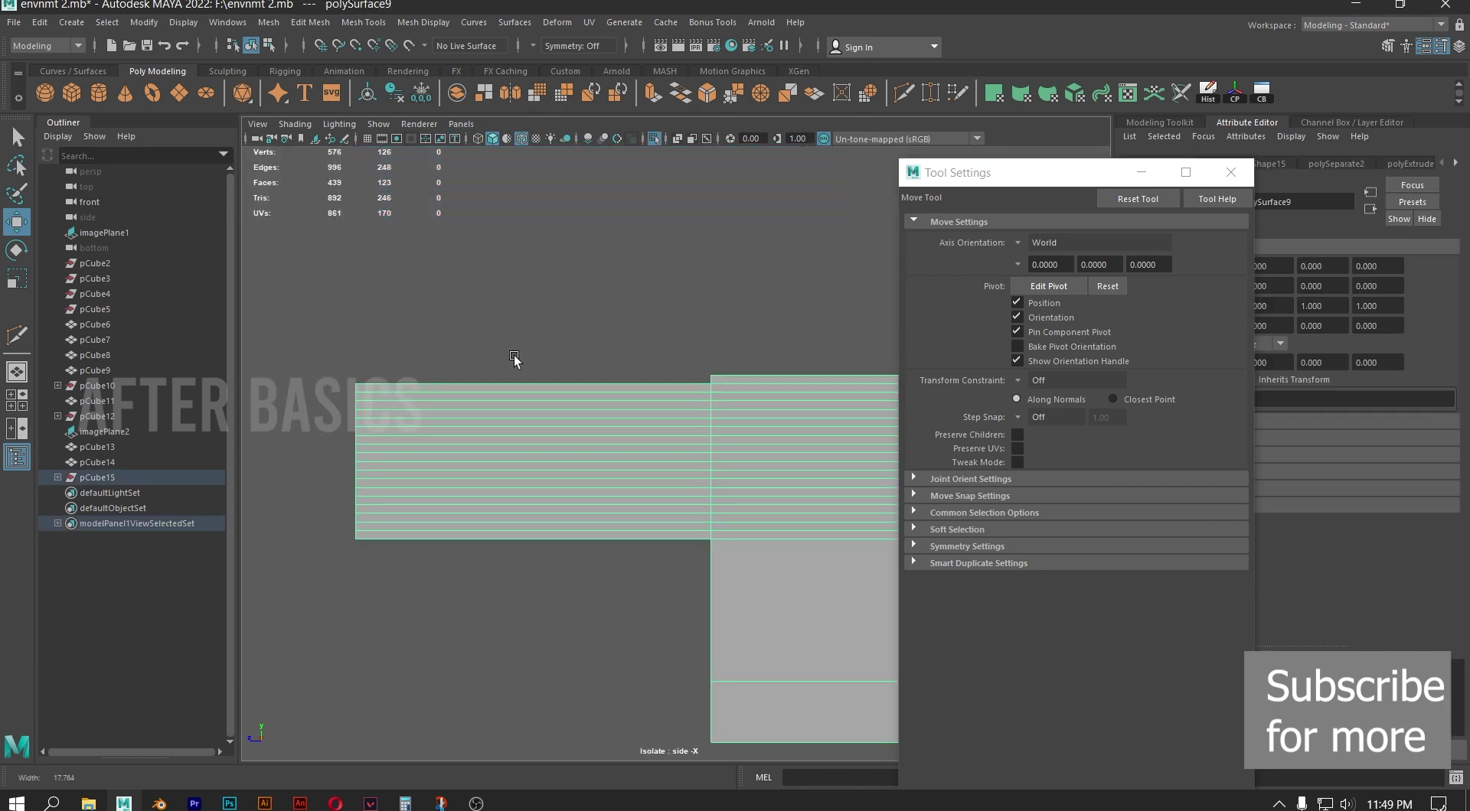
pyautogui.scroll(1, 558, 361)
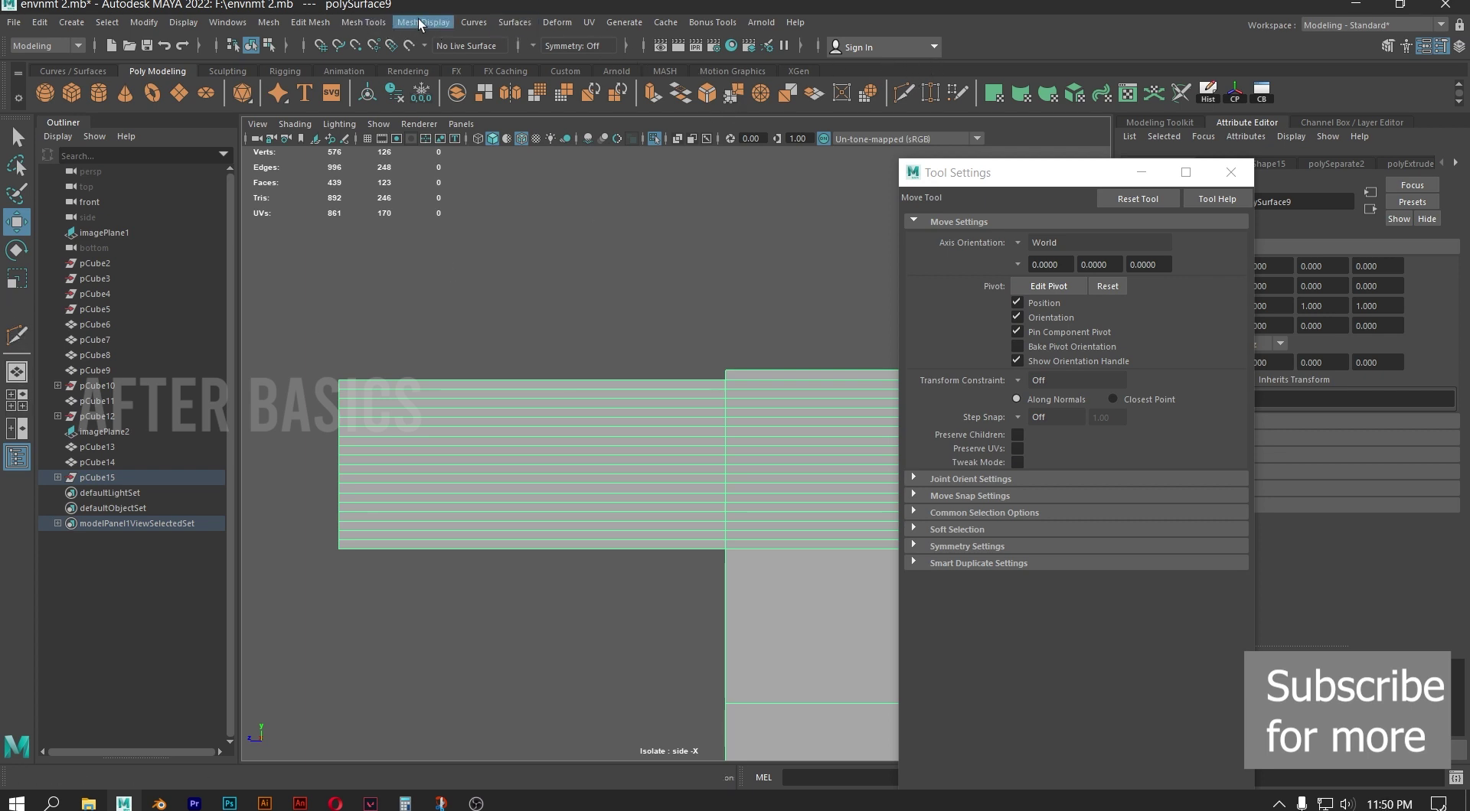
# Insert 18 evenly spaced vertical edge loops along the length of the upper extrusion
pyautogui.click(375, 21)
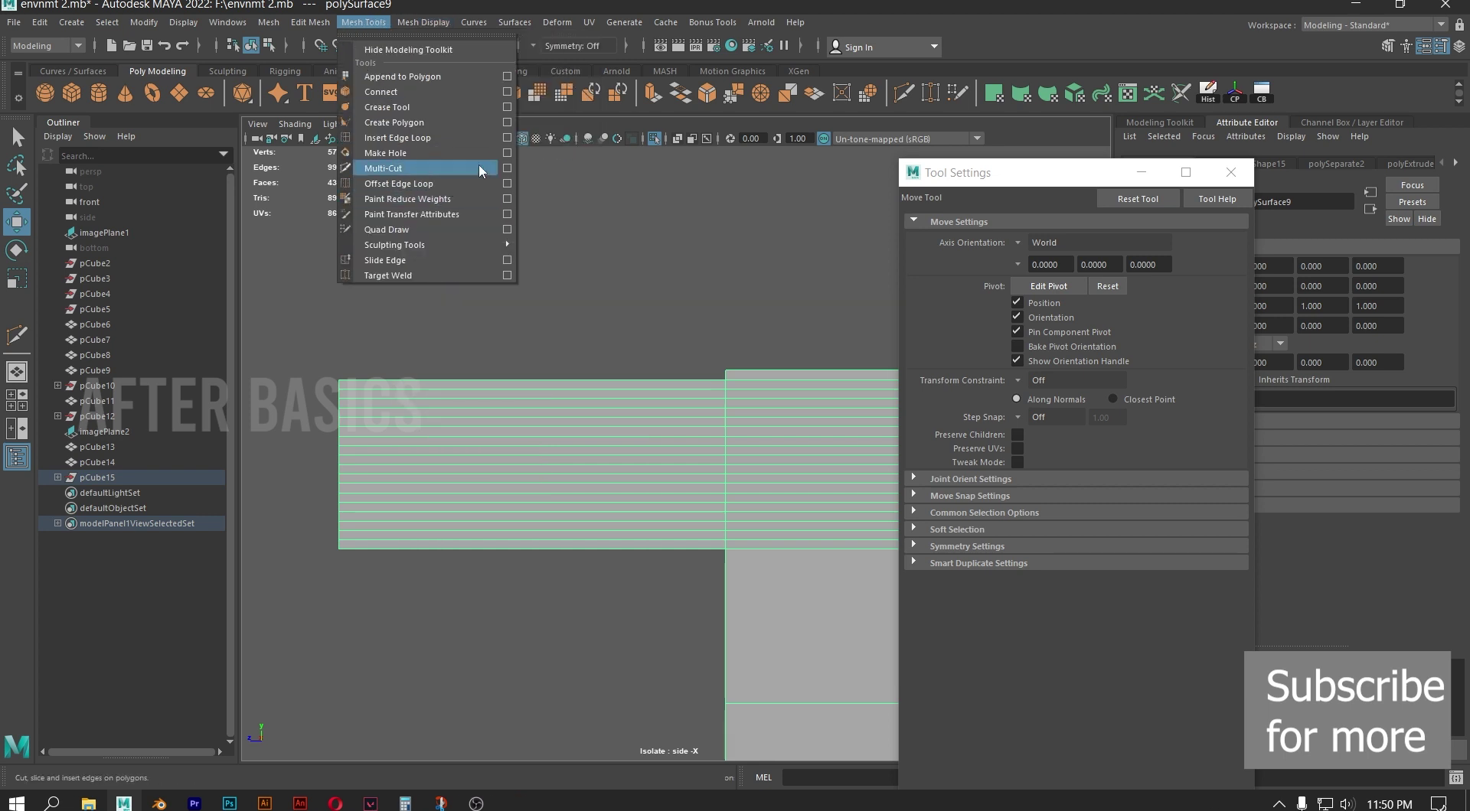
pyautogui.click(506, 140)
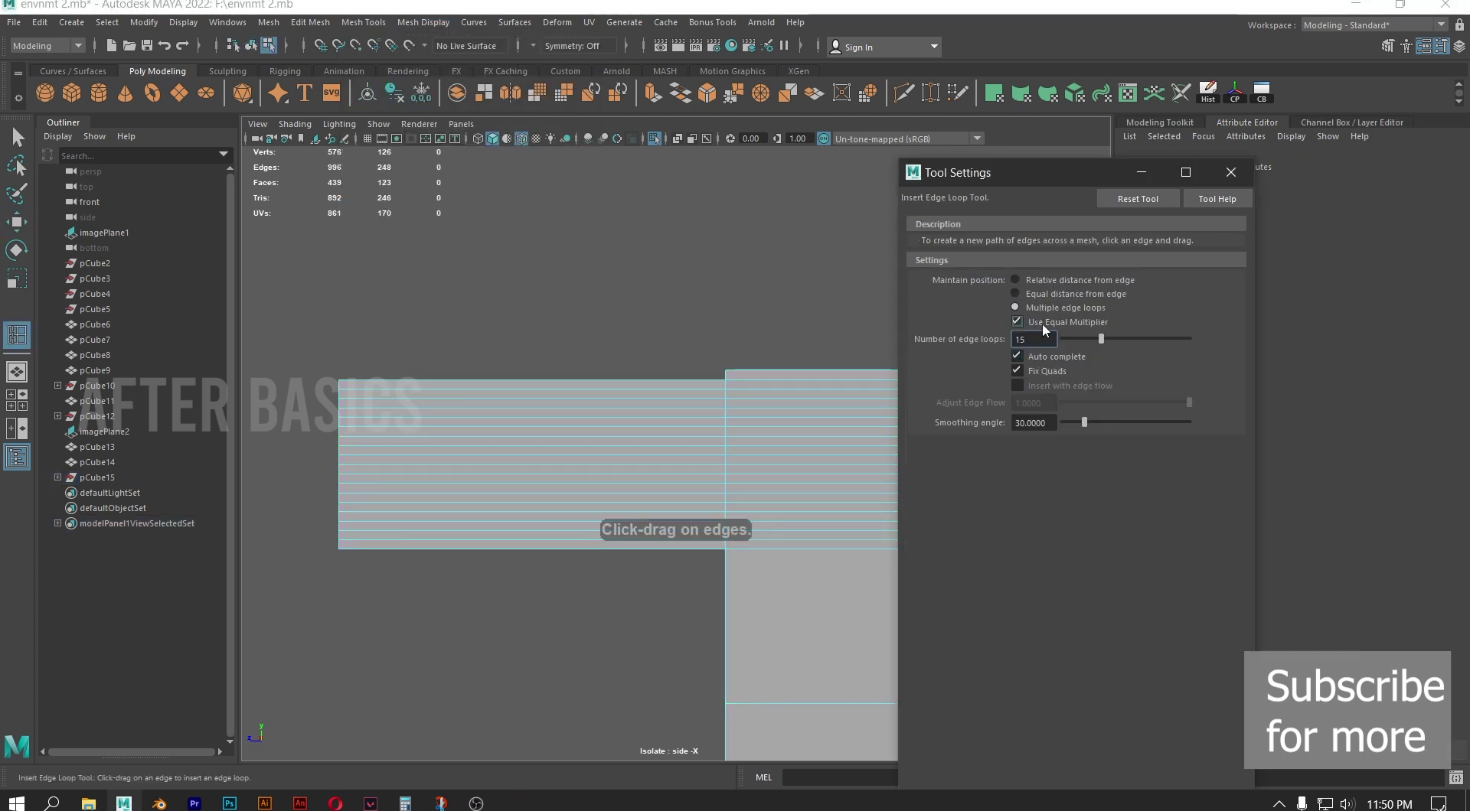
pyautogui.doubleClick(1040, 344)
pyautogui.write('18')
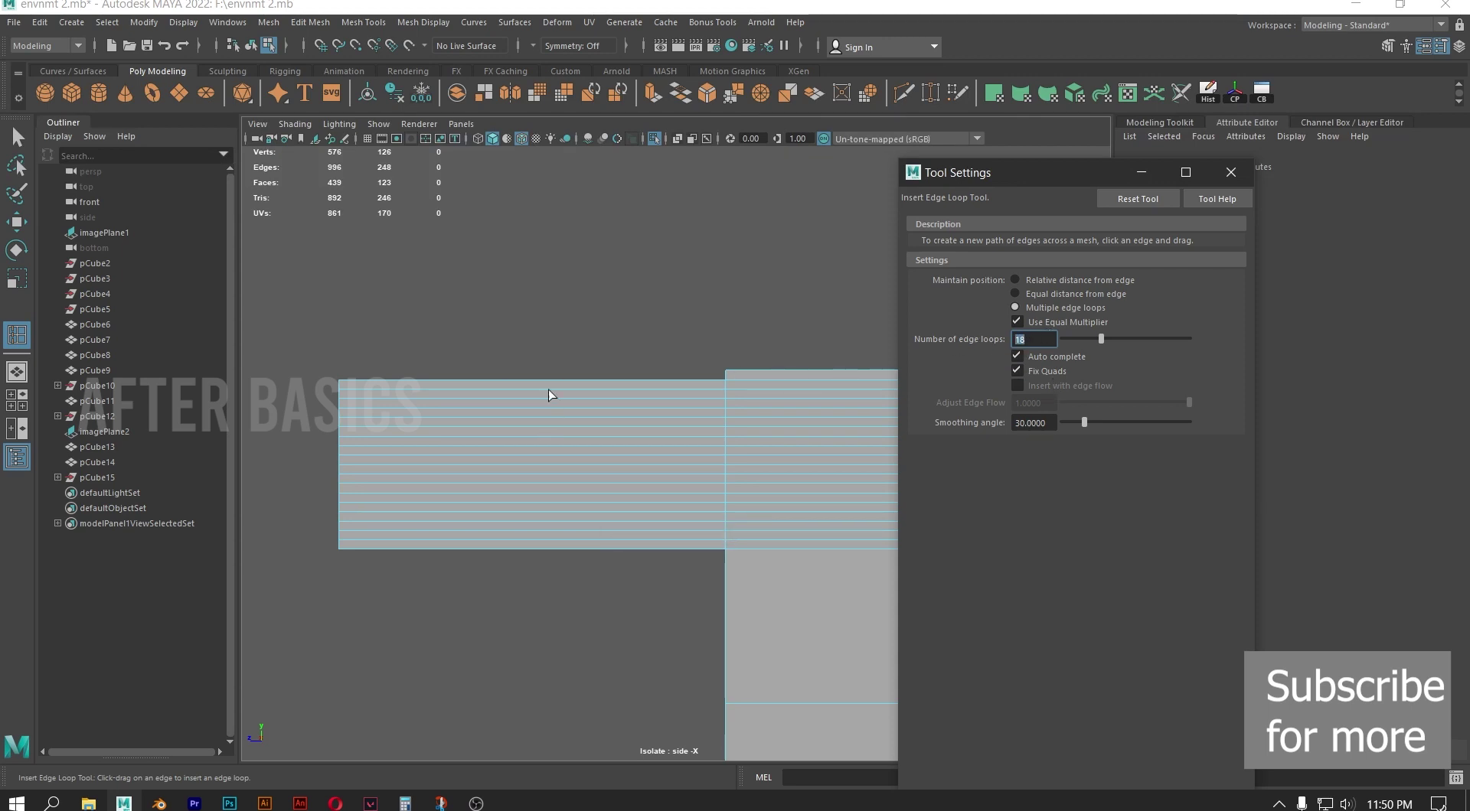
pyautogui.moveTo(545, 384); pyautogui.dragTo(573, 382)
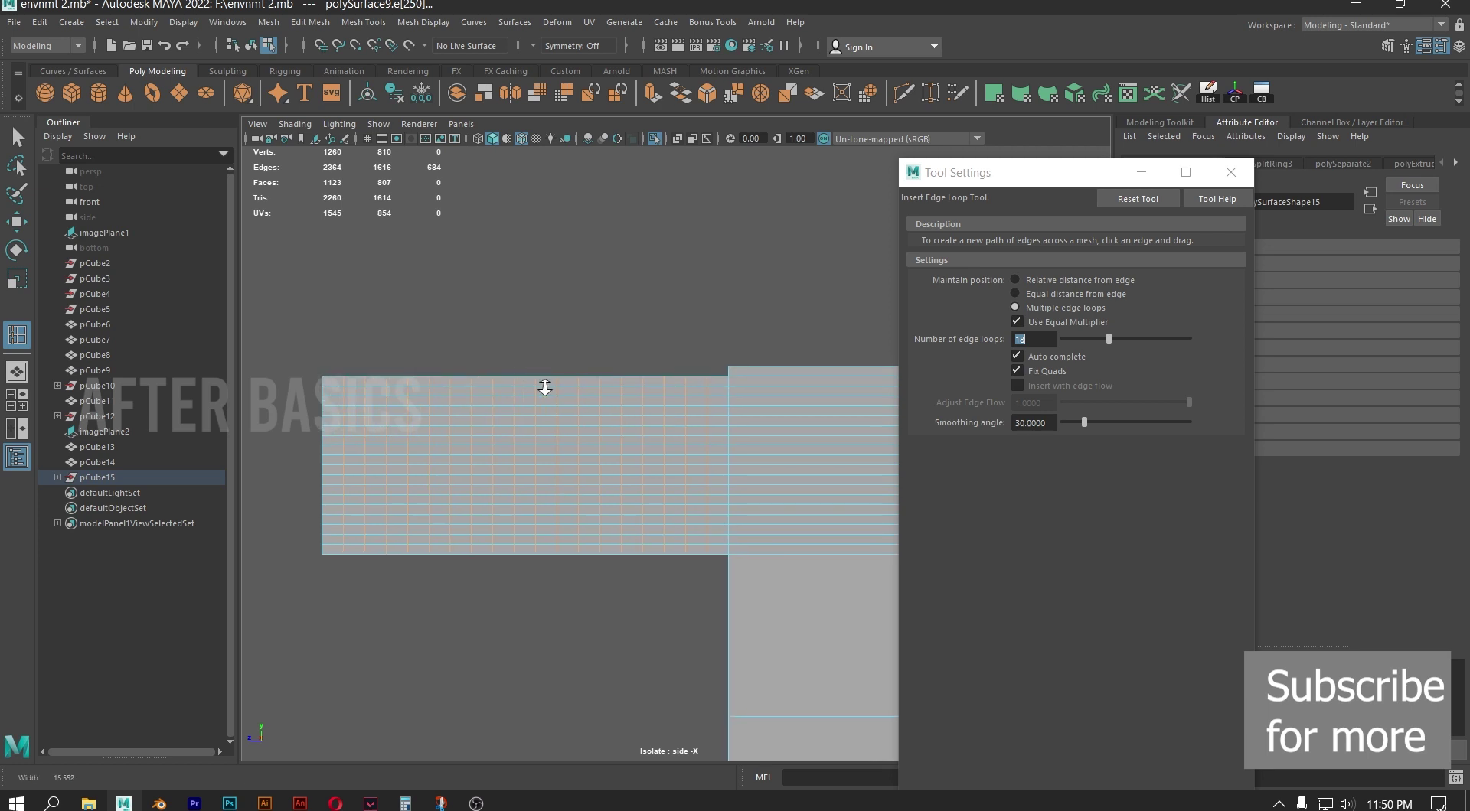
pyautogui.keyDown('alt'); pyautogui.moveTo(556, 368); pyautogui.dragTo(577, 369, button='middle'); pyautogui.keyUp('alt')
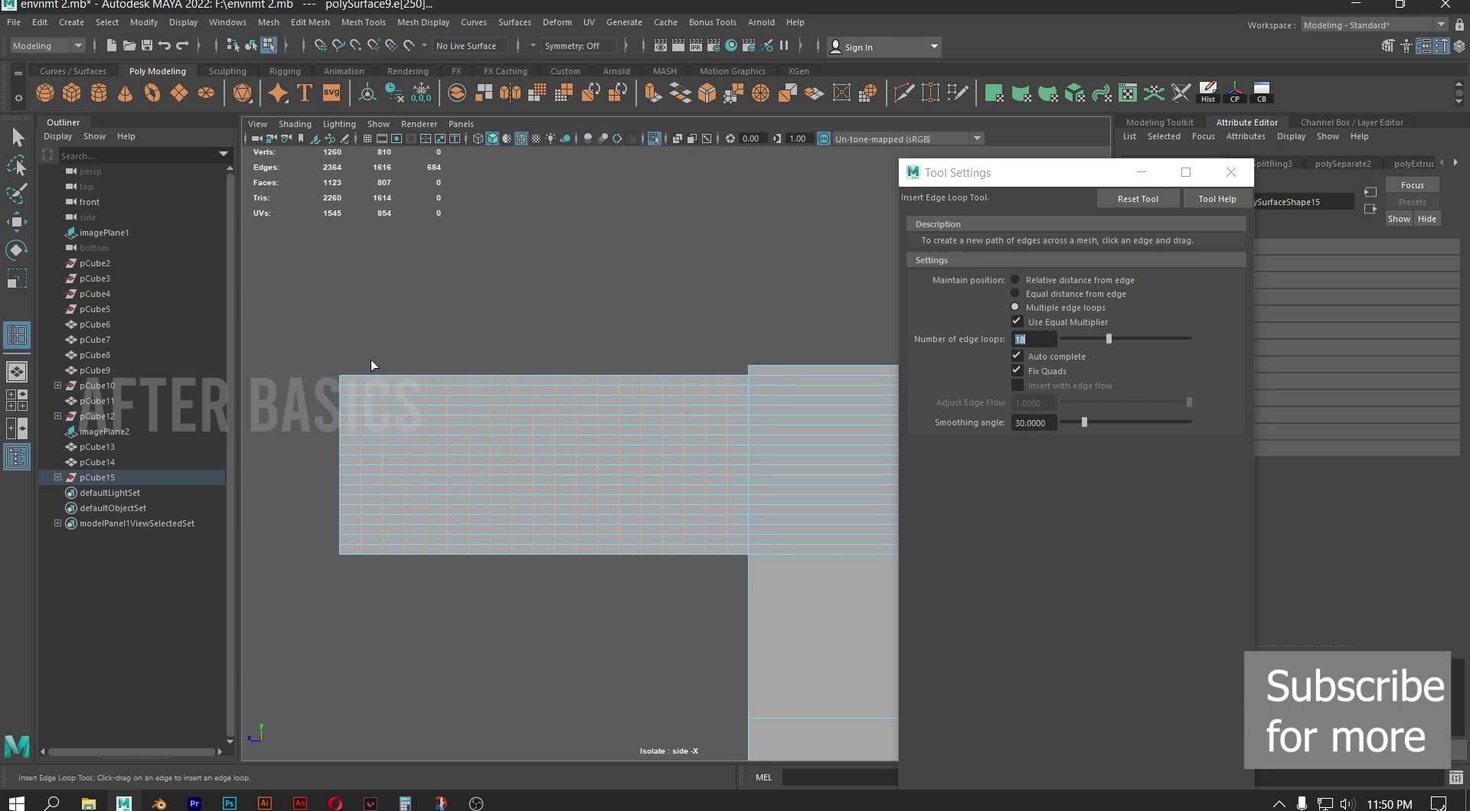
# Delete faces from the extrusion's top rows, leaving one more column beside the landing in each lower row, to form the upper steps
pyautogui.press('w')
pyautogui.moveTo(498, 382); pyautogui.dragTo(498, 421, button='right')
pyautogui.moveTo(301, 285); pyautogui.dragTo(720, 381)
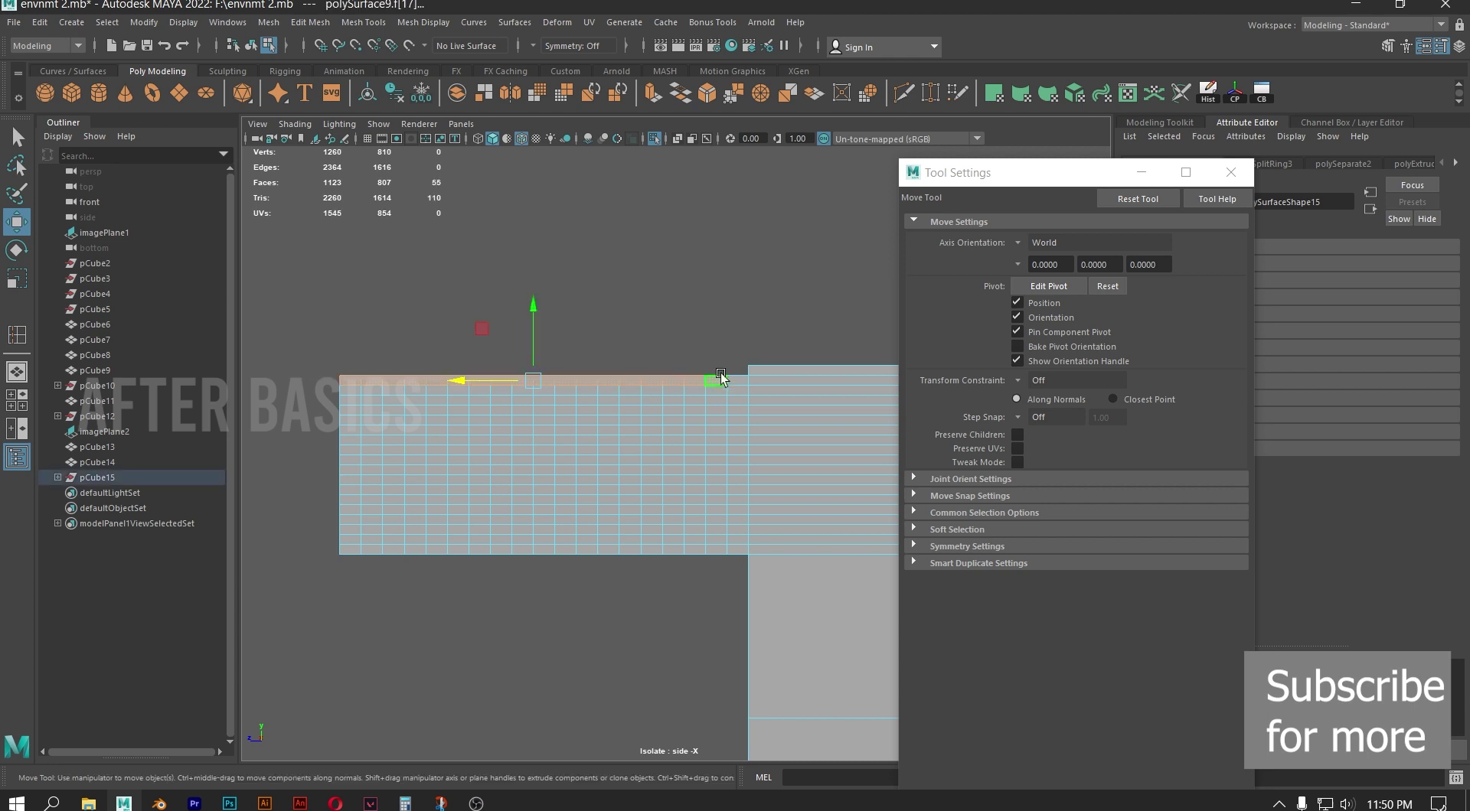
pyautogui.press('Delete')
pyautogui.moveTo(286, 298); pyautogui.dragTo(666, 399)
pyautogui.press('Delete')
pyautogui.moveTo(288, 399); pyautogui.dragTo(288, 399)
pyautogui.press('Delete')
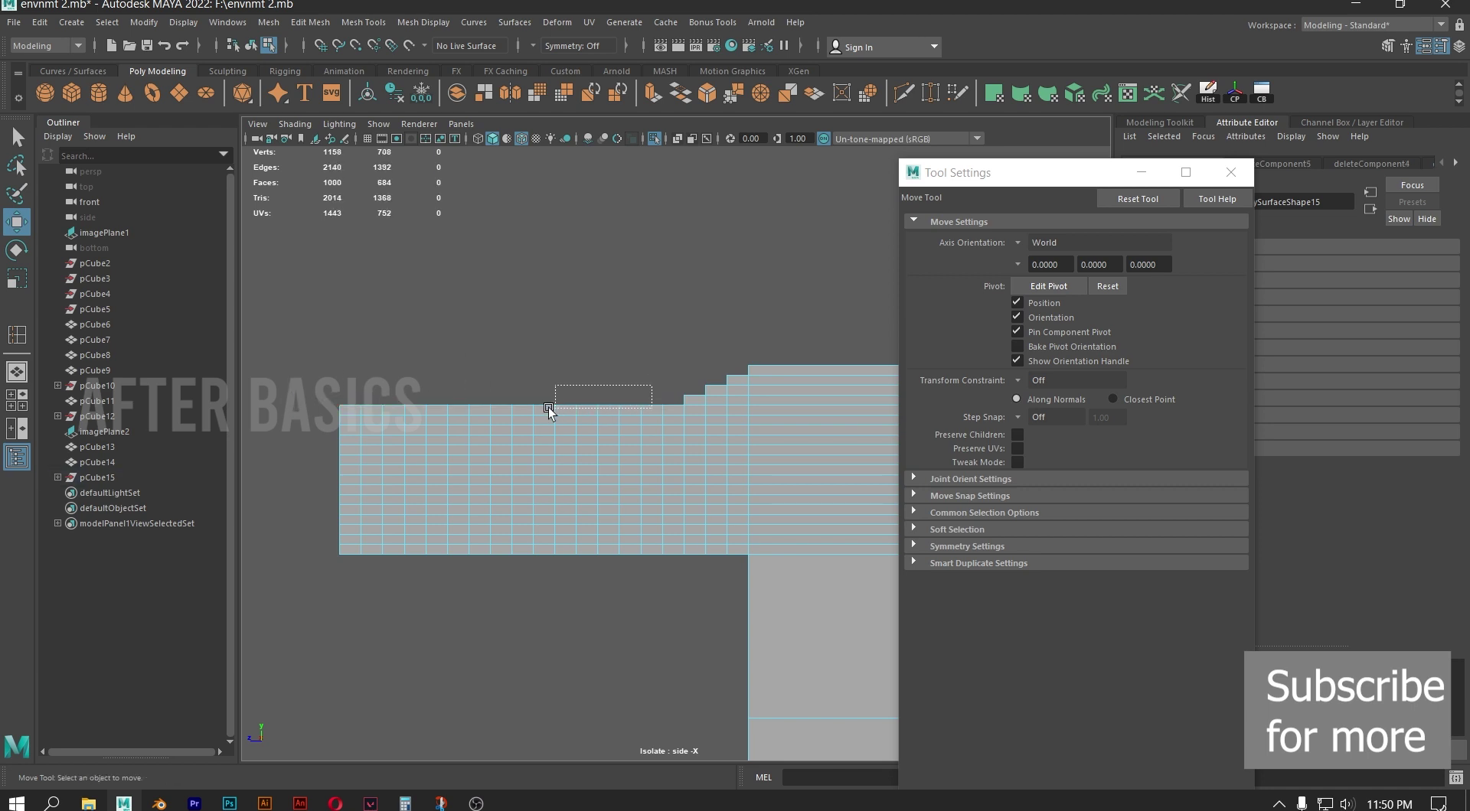
pyautogui.moveTo(291, 408); pyautogui.dragTo(291, 408)
pyautogui.press('Delete')
pyautogui.moveTo(632, 401); pyautogui.dragTo(230, 421)
pyautogui.press('Delete')
# Continue the descending steps by deleting the outer faces of each following row, down to the last two rows
pyautogui.moveTo(600, 431); pyautogui.dragTo(304, 438)
pyautogui.press('Delete')
pyautogui.press('Delete')
pyautogui.moveTo(567, 430); pyautogui.dragTo(287, 457)
pyautogui.press('Delete')
pyautogui.press('Delete')
pyautogui.moveTo(431, 462); pyautogui.dragTo(318, 470)
pyautogui.press('Delete')
pyautogui.moveTo(495, 466); pyautogui.dragTo(300, 482)
pyautogui.press('Delete')
pyautogui.moveTo(480, 468); pyautogui.dragTo(313, 493)
pyautogui.moveTo(459, 476); pyautogui.dragTo(306, 521)
pyautogui.press('Delete')
pyautogui.press('Delete')
pyautogui.press('Delete')
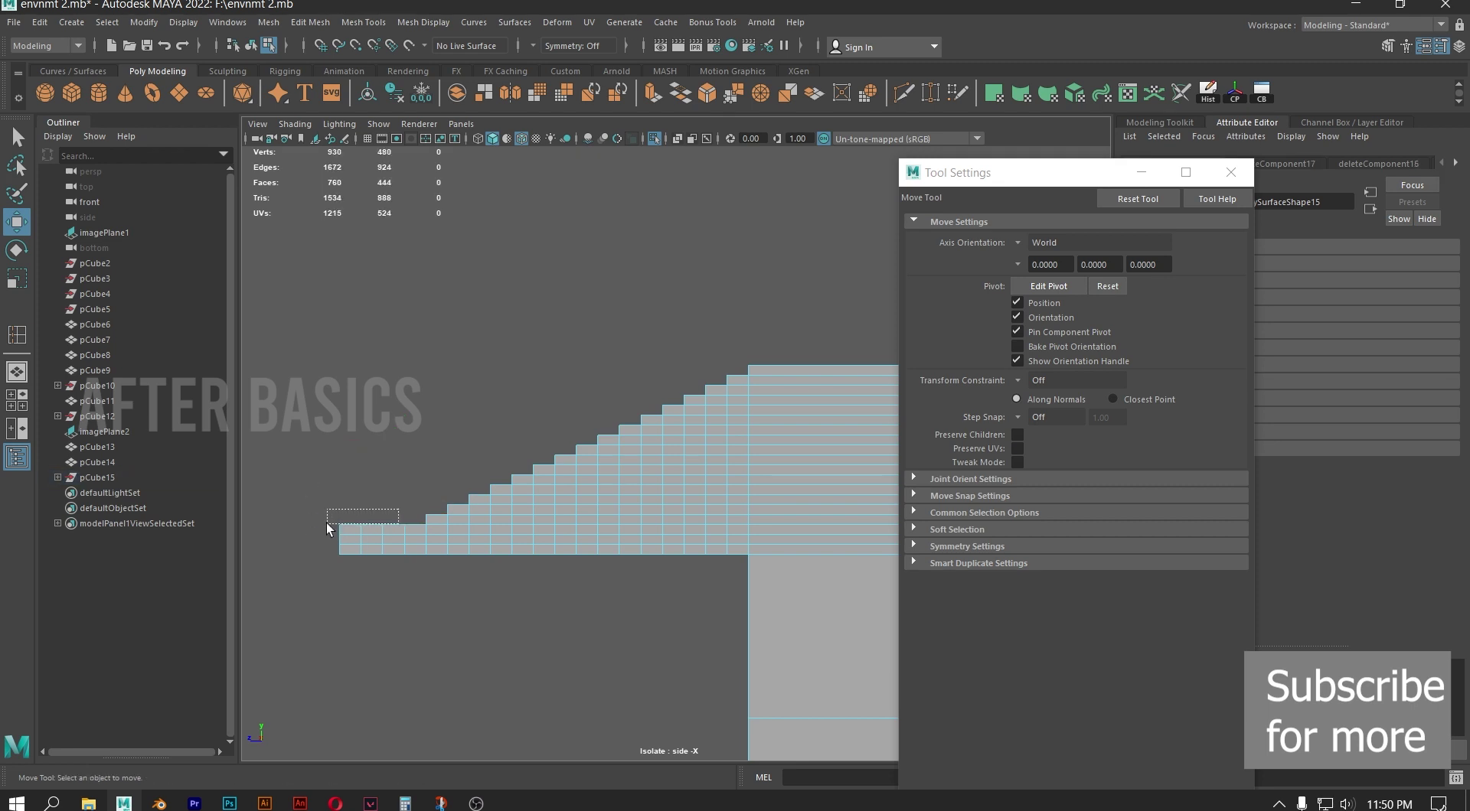
pyautogui.moveTo(322, 525); pyautogui.dragTo(321, 526)
pyautogui.press('Delete')
pyautogui.moveTo(317, 536); pyautogui.dragTo(317, 536)
pyautogui.press('Delete')
pyautogui.hotkey('ctrl', 'z')
pyautogui.moveTo(326, 497)
pyautogui.mouseDown()
pyautogui.moveTo(358, 512)
pyautogui.moveTo(345, 494)
pyautogui.mouseUp()
pyautogui.hotkey('ctrl', 'z')
# Delete the outer faces of the last two rows to complete the stepped profile down to a single-row bottom step
pyautogui.moveTo(271, 422); pyautogui.dragTo(376, 540)
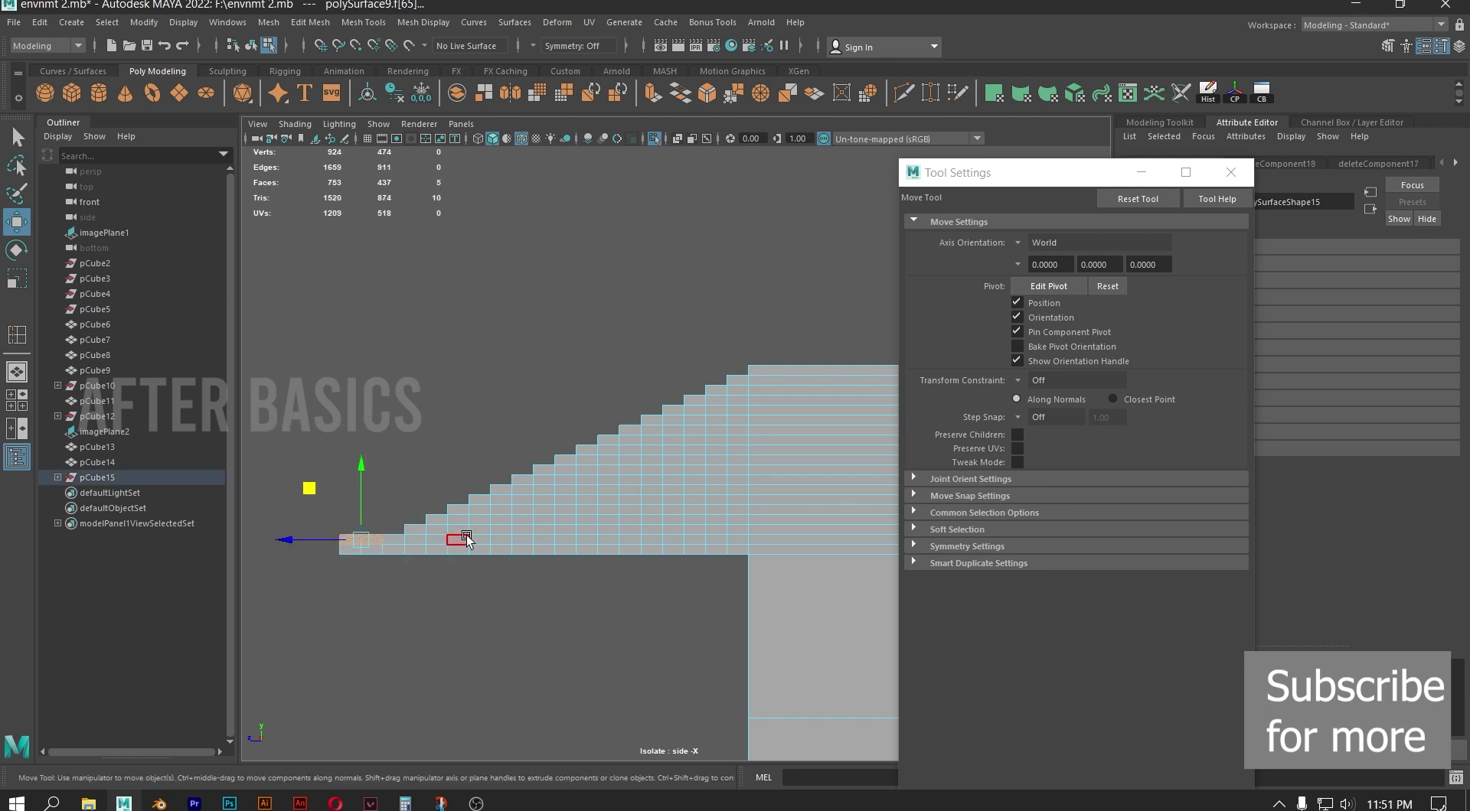
pyautogui.press('Delete')
pyautogui.moveTo(281, 458); pyautogui.dragTo(346, 576)
pyautogui.press('Delete')
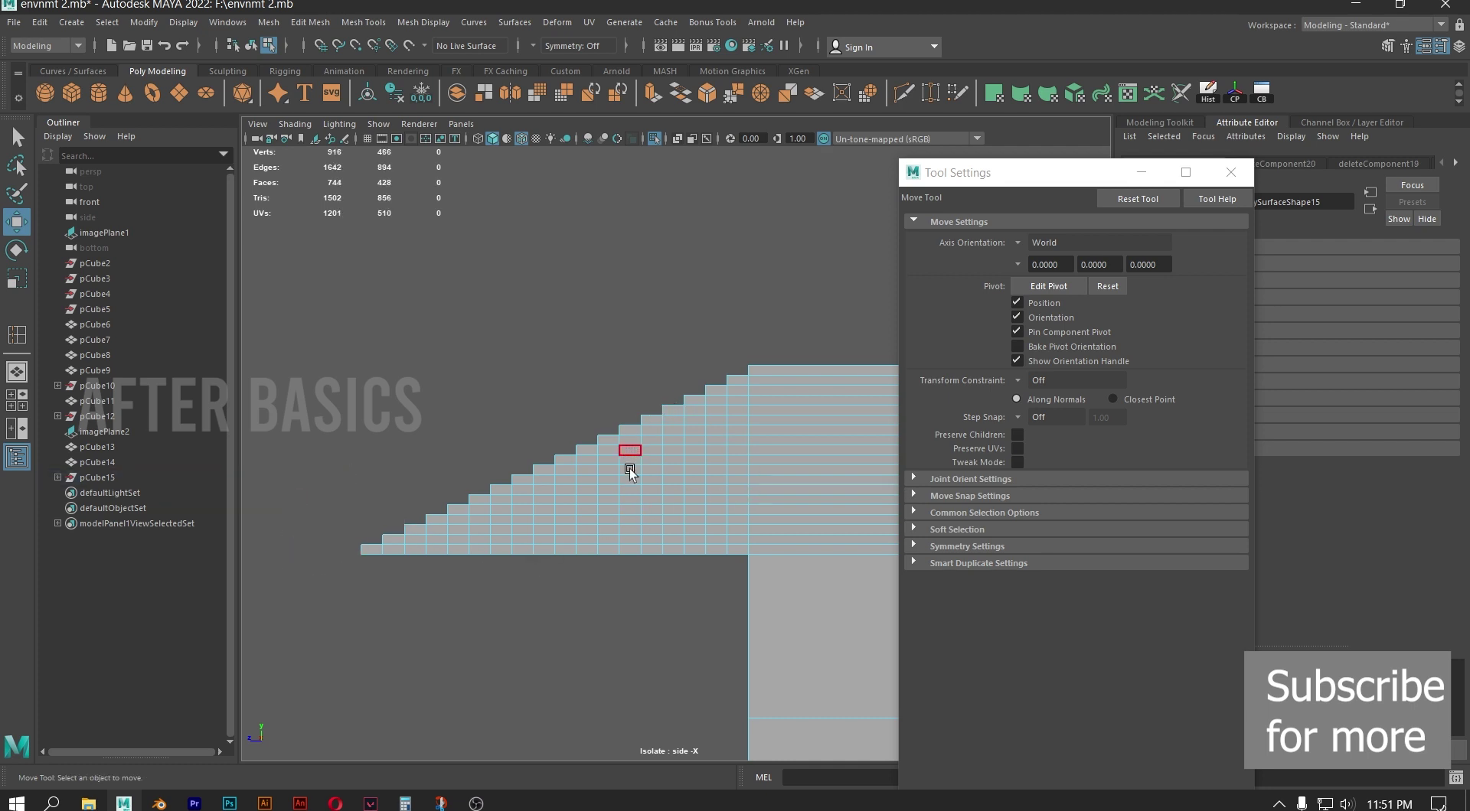
# Examine the stepped profile in the side view from the bottom step up to the landing
pyautogui.keyDown('alt'); pyautogui.moveTo(751, 475); pyautogui.dragTo(669, 448, button='middle'); pyautogui.keyUp('alt')
pyautogui.scroll(1, 669, 448)
pyautogui.keyDown('alt'); pyautogui.moveTo(400, 461); pyautogui.dragTo(634, 450, button='middle'); pyautogui.keyUp('alt')
pyautogui.scroll(4, 538, 580)
pyautogui.keyDown('alt'); pyautogui.moveTo(516, 500); pyautogui.dragTo(570, 447, button='middle'); pyautogui.keyUp('alt')
pyautogui.scroll(3, 490, 451)
pyautogui.keyDown('alt'); pyautogui.moveTo(461, 458); pyautogui.dragTo(472, 464, button='middle'); pyautogui.keyUp('alt')
pyautogui.keyDown('alt'); pyautogui.moveTo(635, 445); pyautogui.dragTo(530, 474, button='middle'); pyautogui.keyUp('alt')
pyautogui.scroll(-5, 529, 476)
pyautogui.keyDown('alt'); pyautogui.moveTo(614, 460); pyautogui.dragTo(601, 459, button='middle'); pyautogui.keyUp('alt')
pyautogui.scroll(3, 536, 462)
pyautogui.keyDown('alt'); pyautogui.moveTo(453, 466); pyautogui.dragTo(578, 454, button='middle'); pyautogui.keyUp('alt')
pyautogui.scroll(4, 809, 575)
pyautogui.scroll(1, 551, 457)
pyautogui.scroll(1, 656, 490)
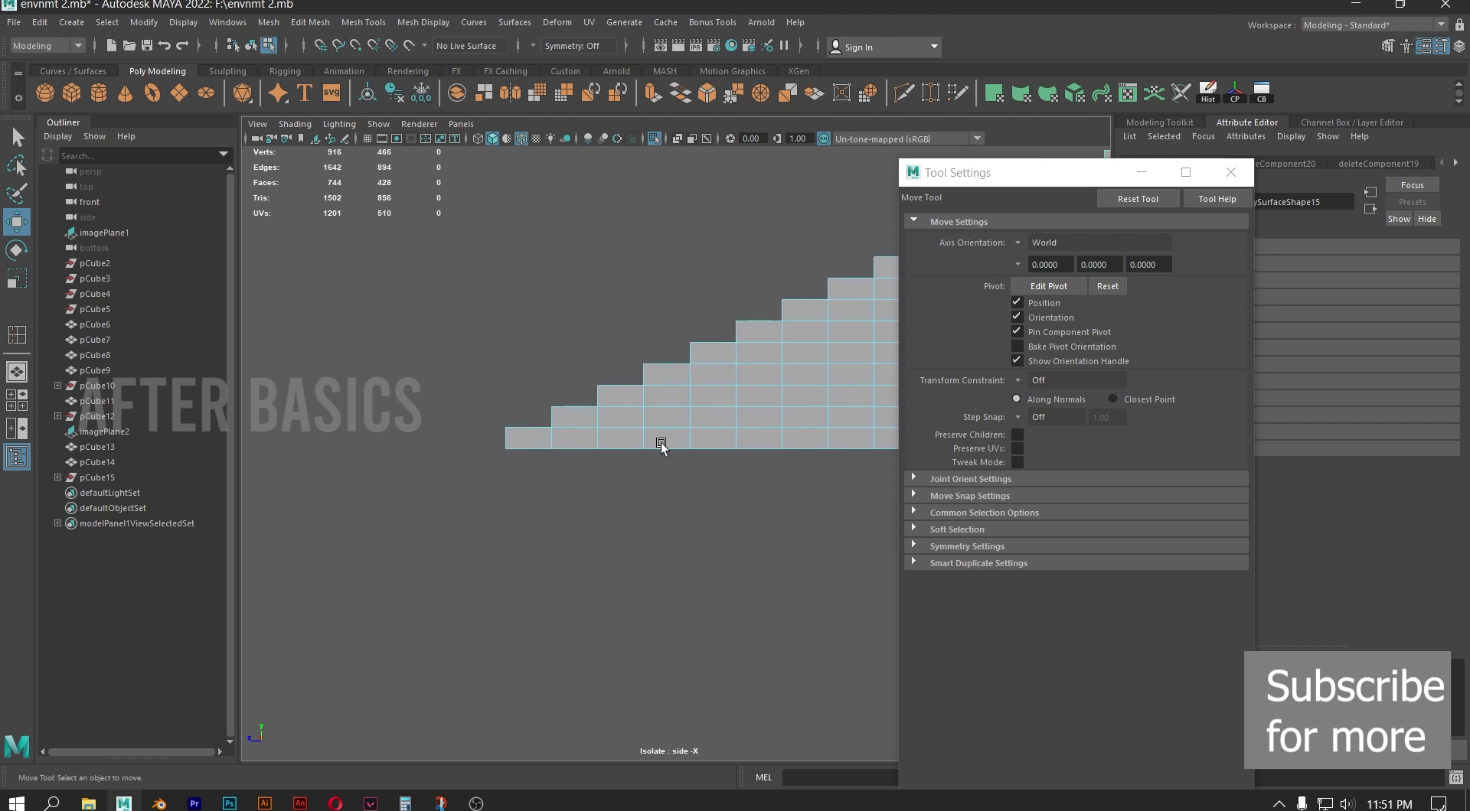
pyautogui.scroll(2, 659, 443)
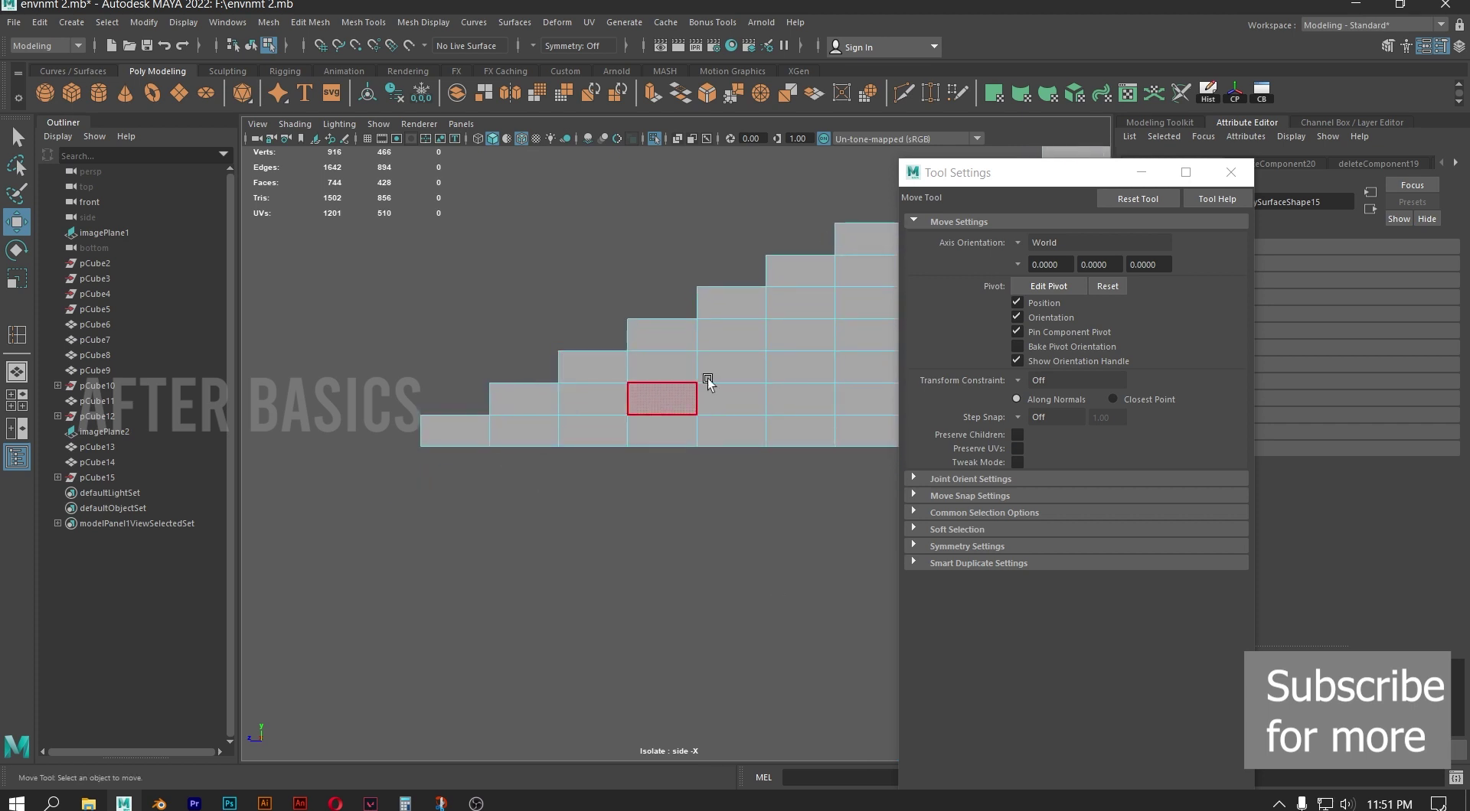
pyautogui.keyDown('alt'); pyautogui.moveTo(804, 388); pyautogui.dragTo(347, 463, button='middle'); pyautogui.keyUp('alt')
pyautogui.scroll(-7, 350, 463)
pyautogui.keyDown('alt'); pyautogui.moveTo(716, 402); pyautogui.dragTo(545, 432, button='middle'); pyautogui.keyUp('alt')
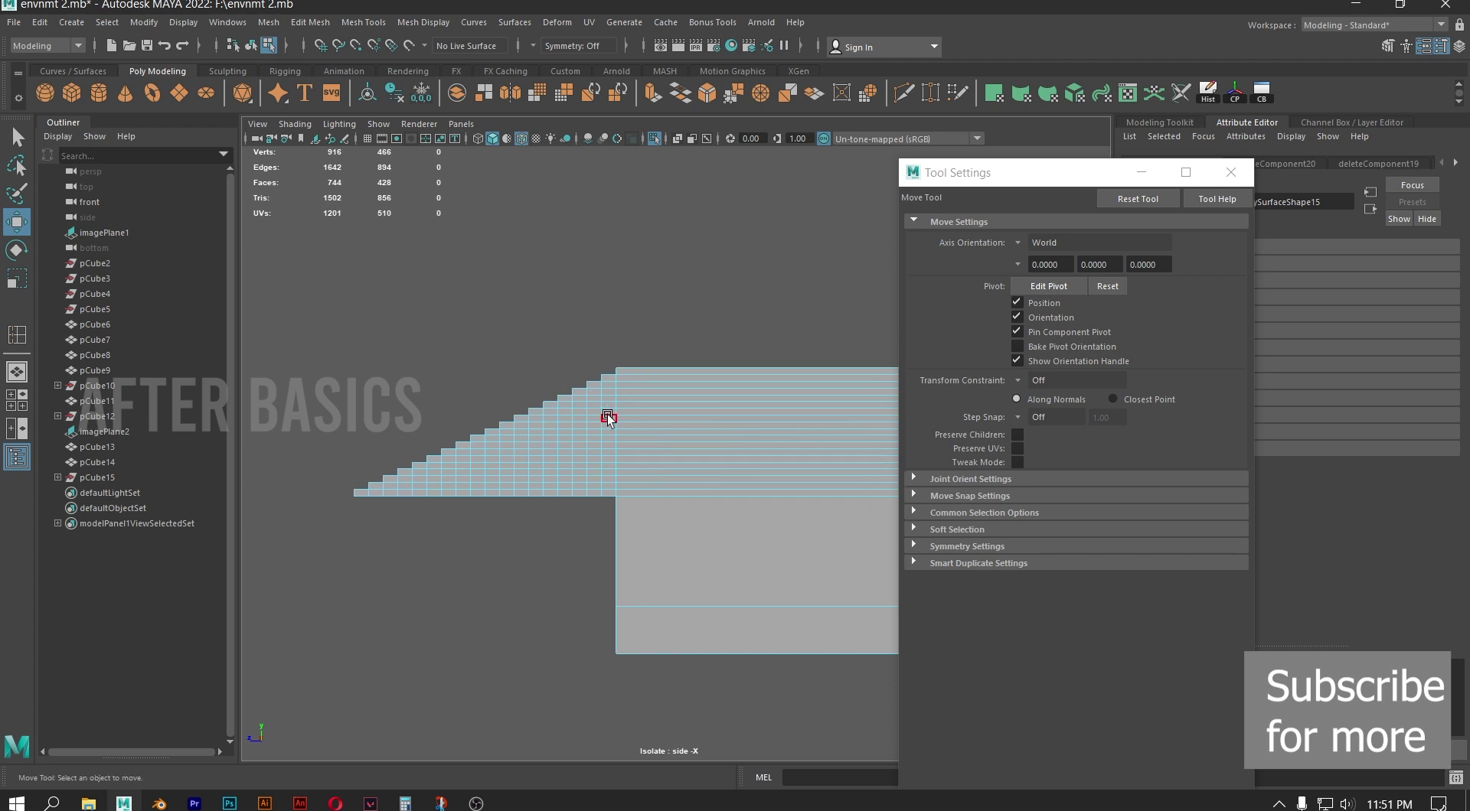
pyautogui.keyDown('alt'); pyautogui.moveTo(585, 411); pyautogui.dragTo(353, 398, button='middle'); pyautogui.keyUp('alt')
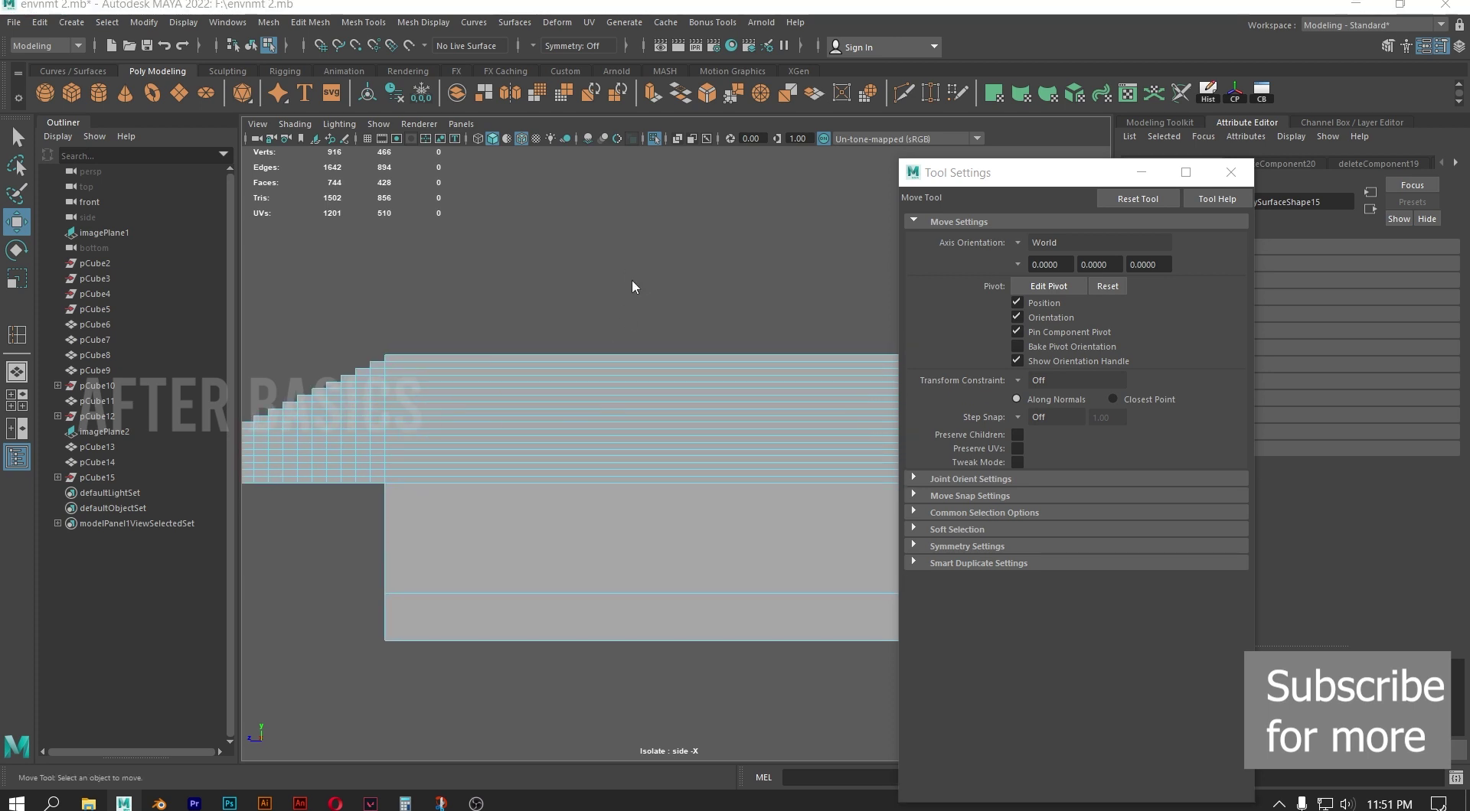
# Turn off the isolation so the whole scene shows, and view the stair block in perspective
pyautogui.press('space')
pyautogui.press('space')
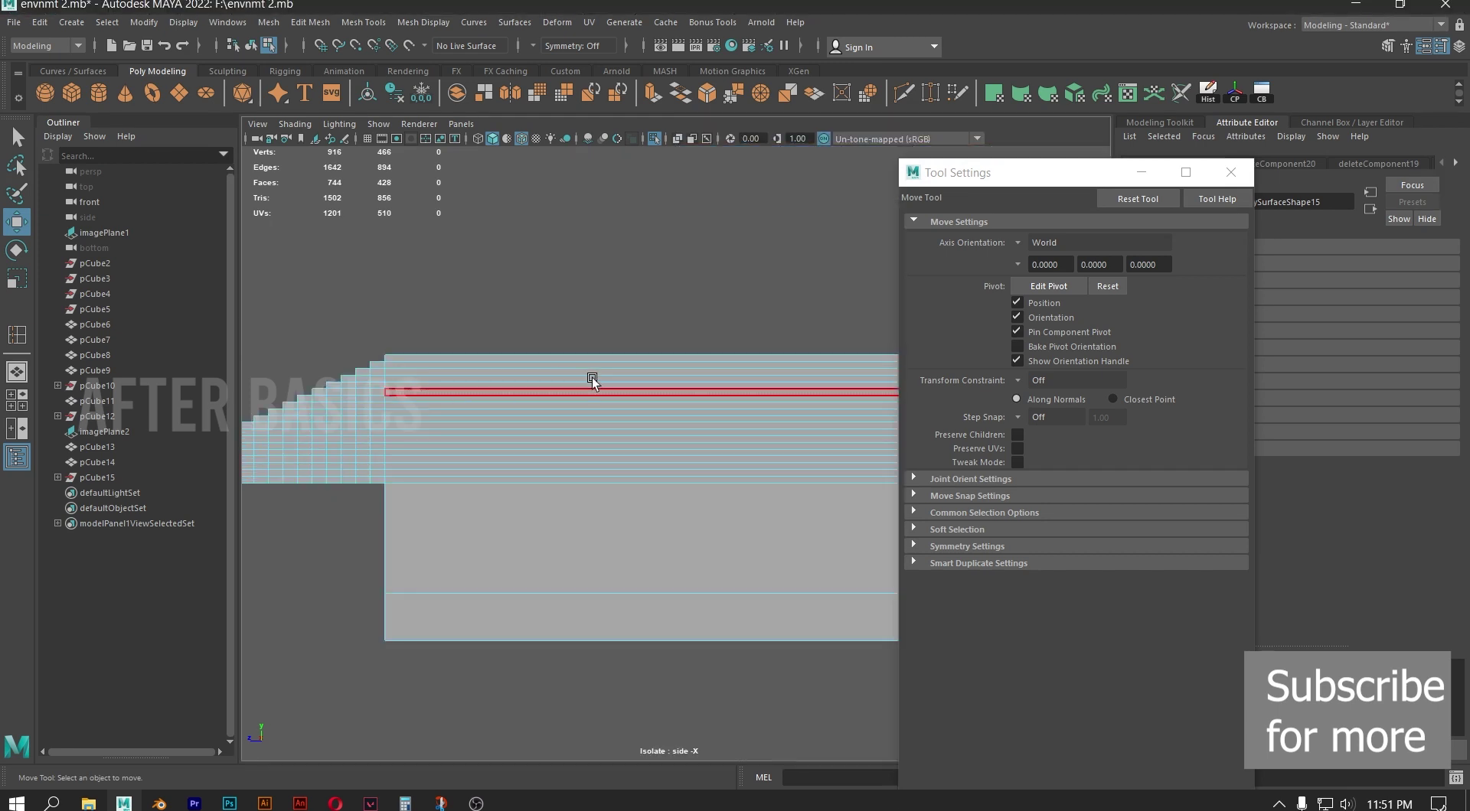
pyautogui.click(654, 138)
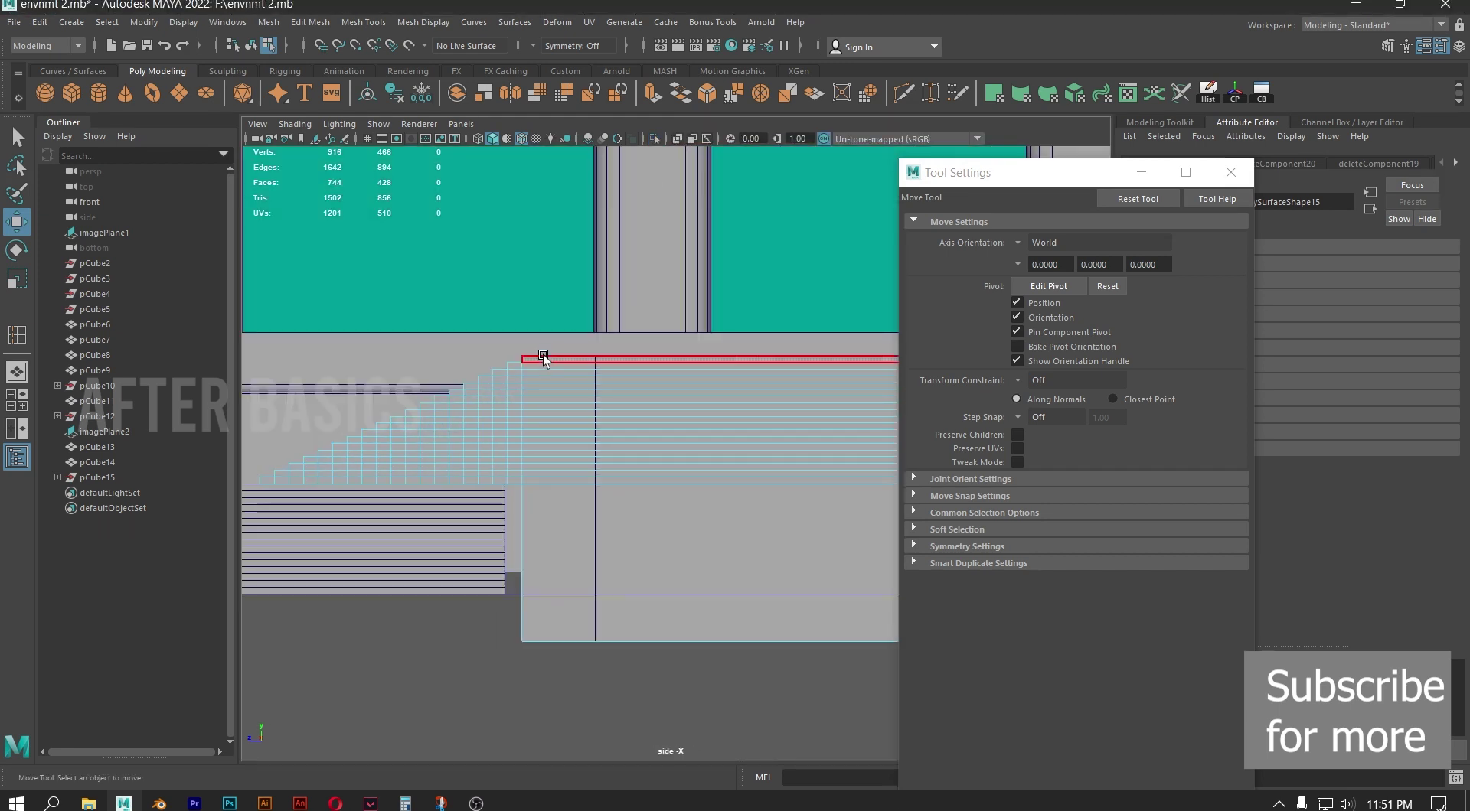
pyautogui.press('space')
pyautogui.moveTo(485, 395); pyautogui.dragTo(682, 384)
pyautogui.scroll(-5, 566, 383)
pyautogui.keyDown('alt'); pyautogui.moveTo(710, 372); pyautogui.dragTo(715, 439, button='middle'); pyautogui.keyUp('alt')
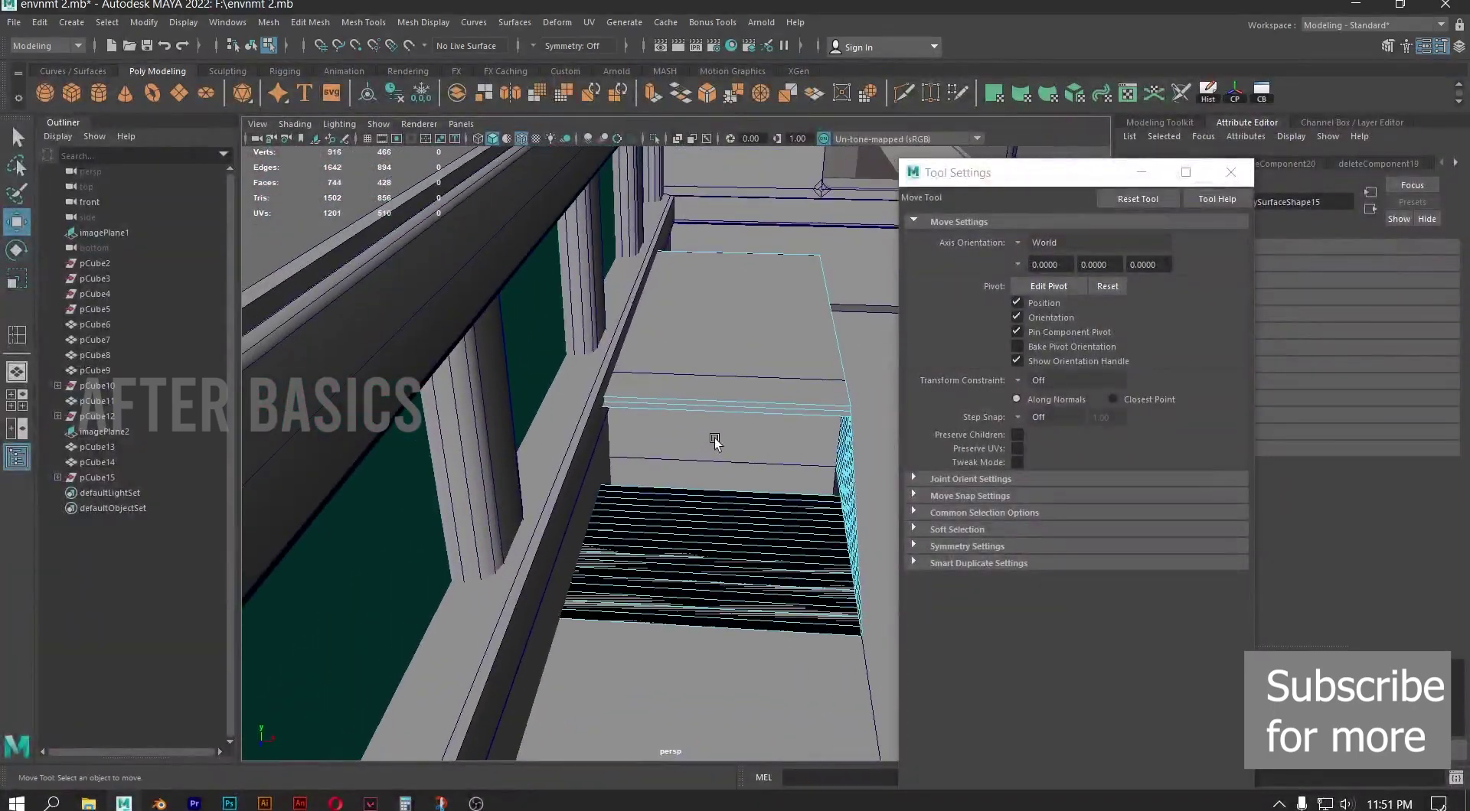
pyautogui.keyDown('alt'); pyautogui.moveTo(720, 441); pyautogui.dragTo(748, 433); pyautogui.keyUp('alt')
pyautogui.keyDown('alt'); pyautogui.moveTo(753, 436); pyautogui.dragTo(704, 385, button='middle'); pyautogui.keyUp('alt')
pyautogui.keyDown('alt'); pyautogui.moveTo(704, 386); pyautogui.dragTo(641, 434, button='right'); pyautogui.keyUp('alt')
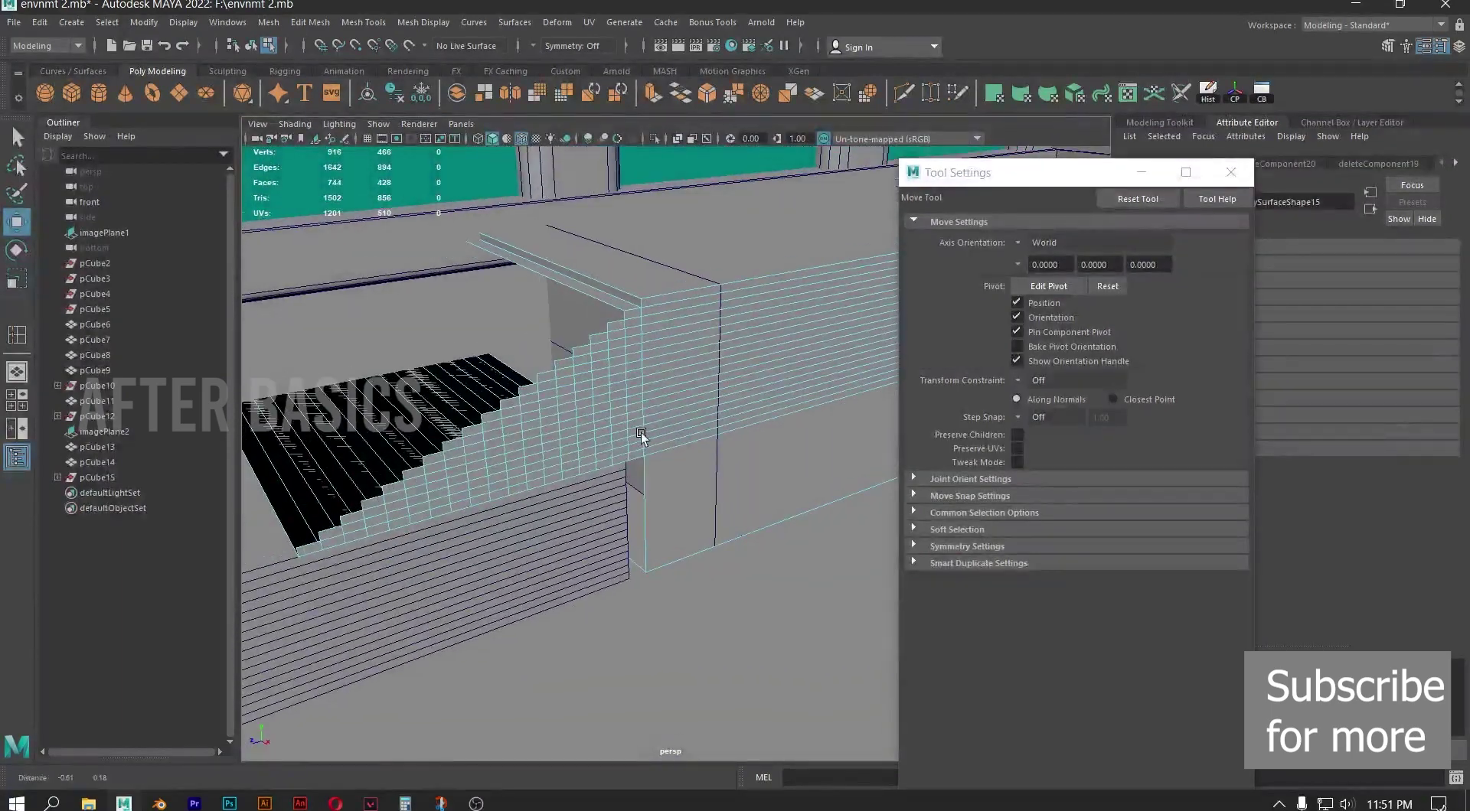
pyautogui.keyDown('alt'); pyautogui.moveTo(252, 316); pyautogui.dragTo(555, 396); pyautogui.keyUp('alt')
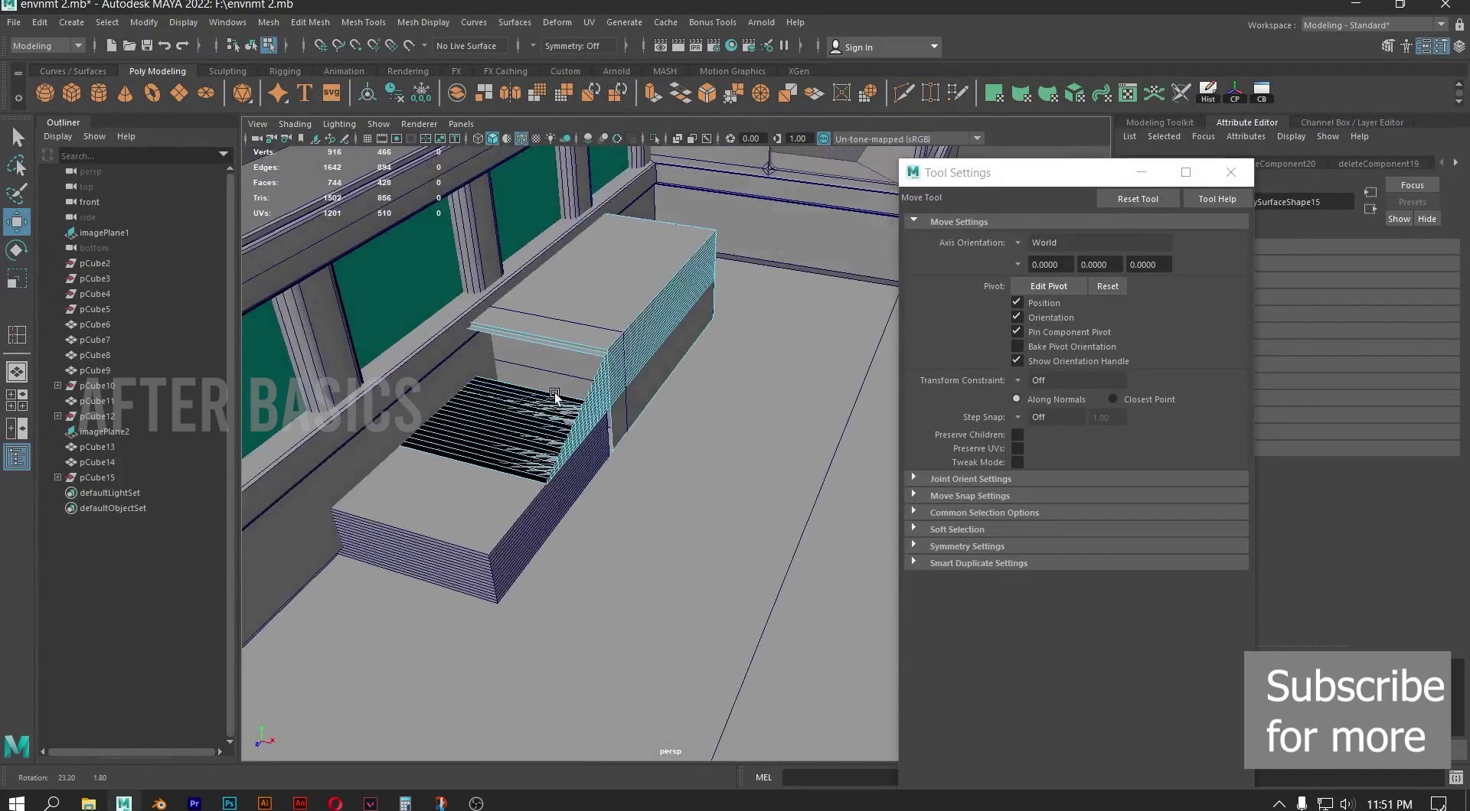
# Examine the staircases and planters in the reference image
pyautogui.click(626, 310)
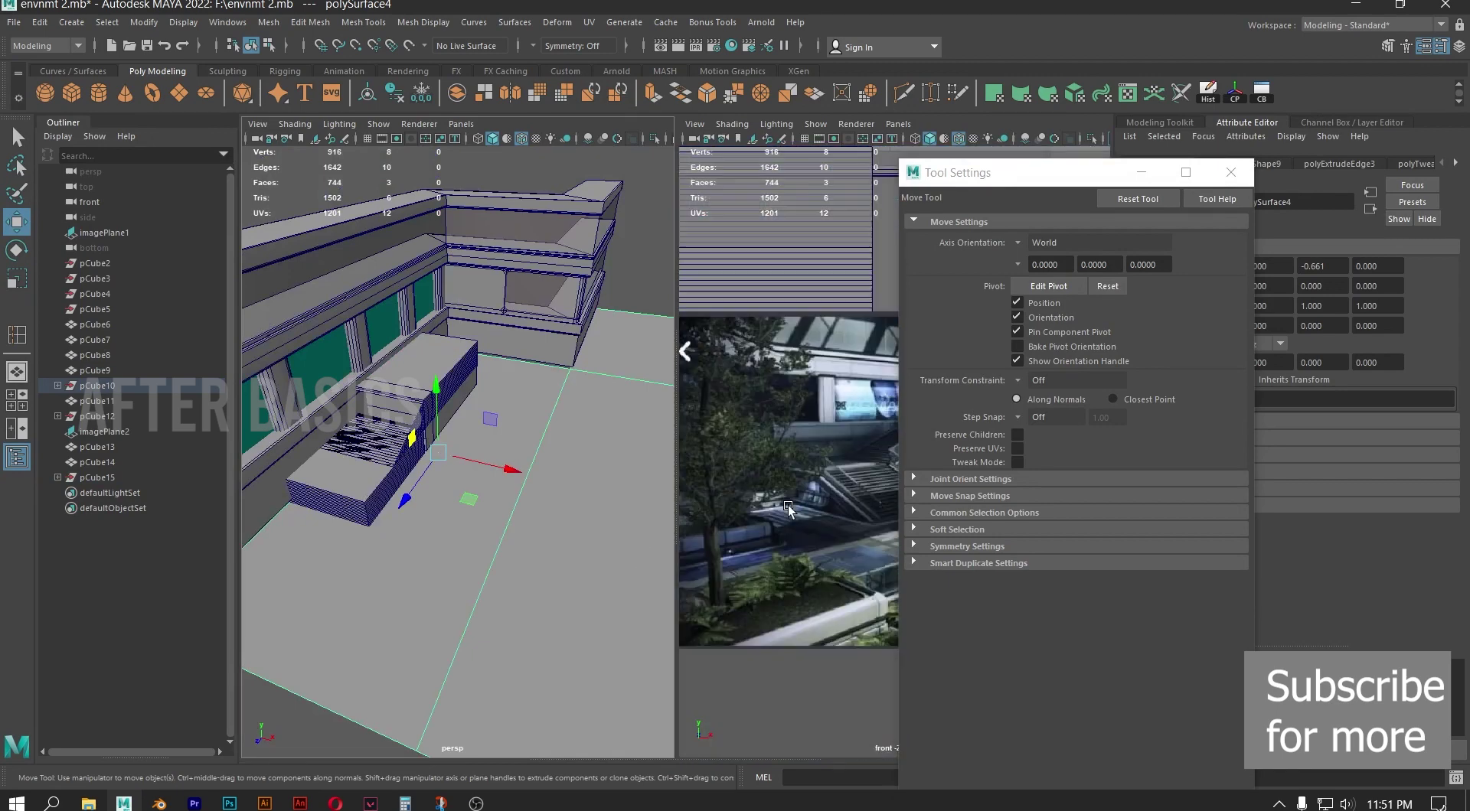
pyautogui.press('space')
pyautogui.scroll(2, 707, 433)
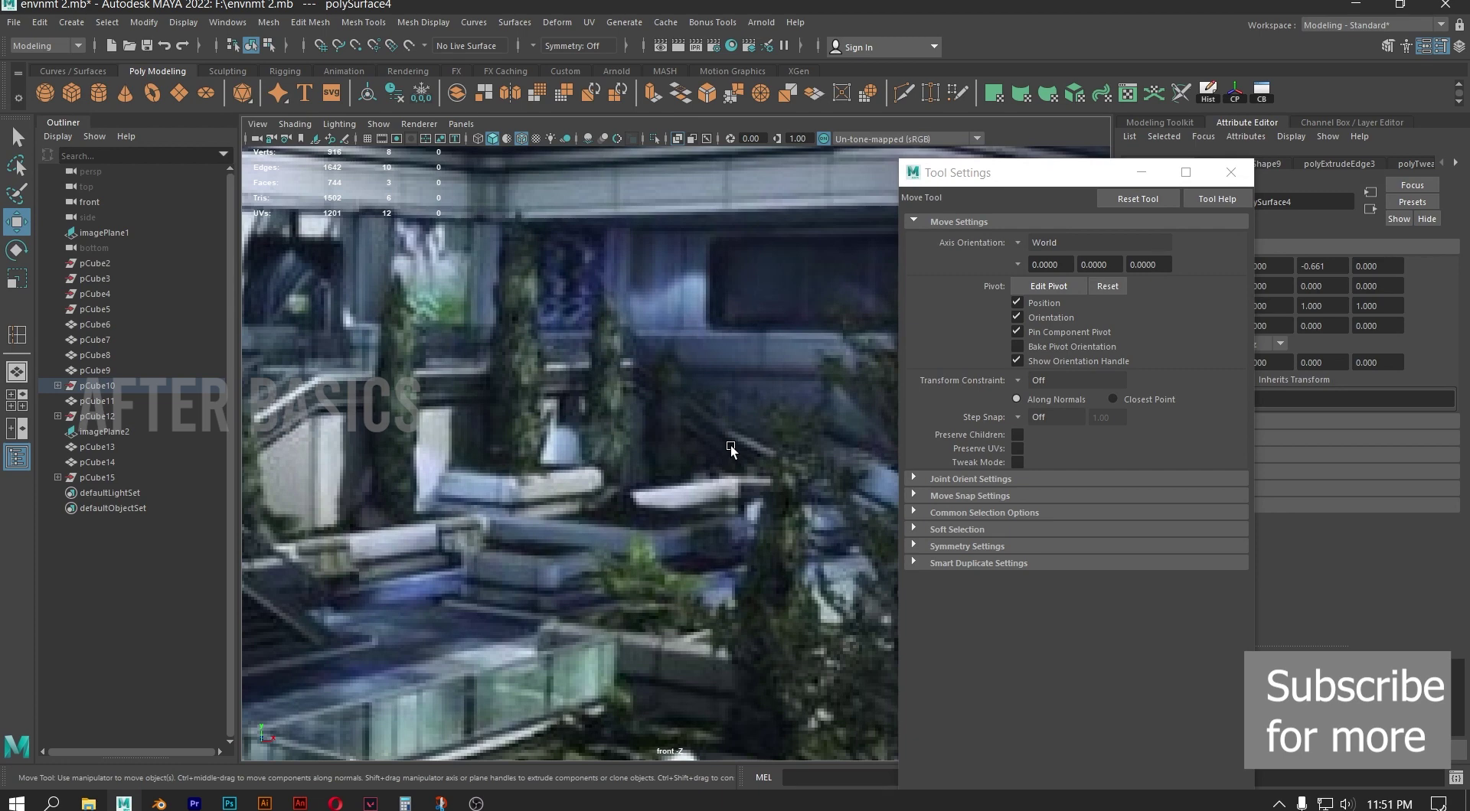
pyautogui.scroll(-2, 727, 449)
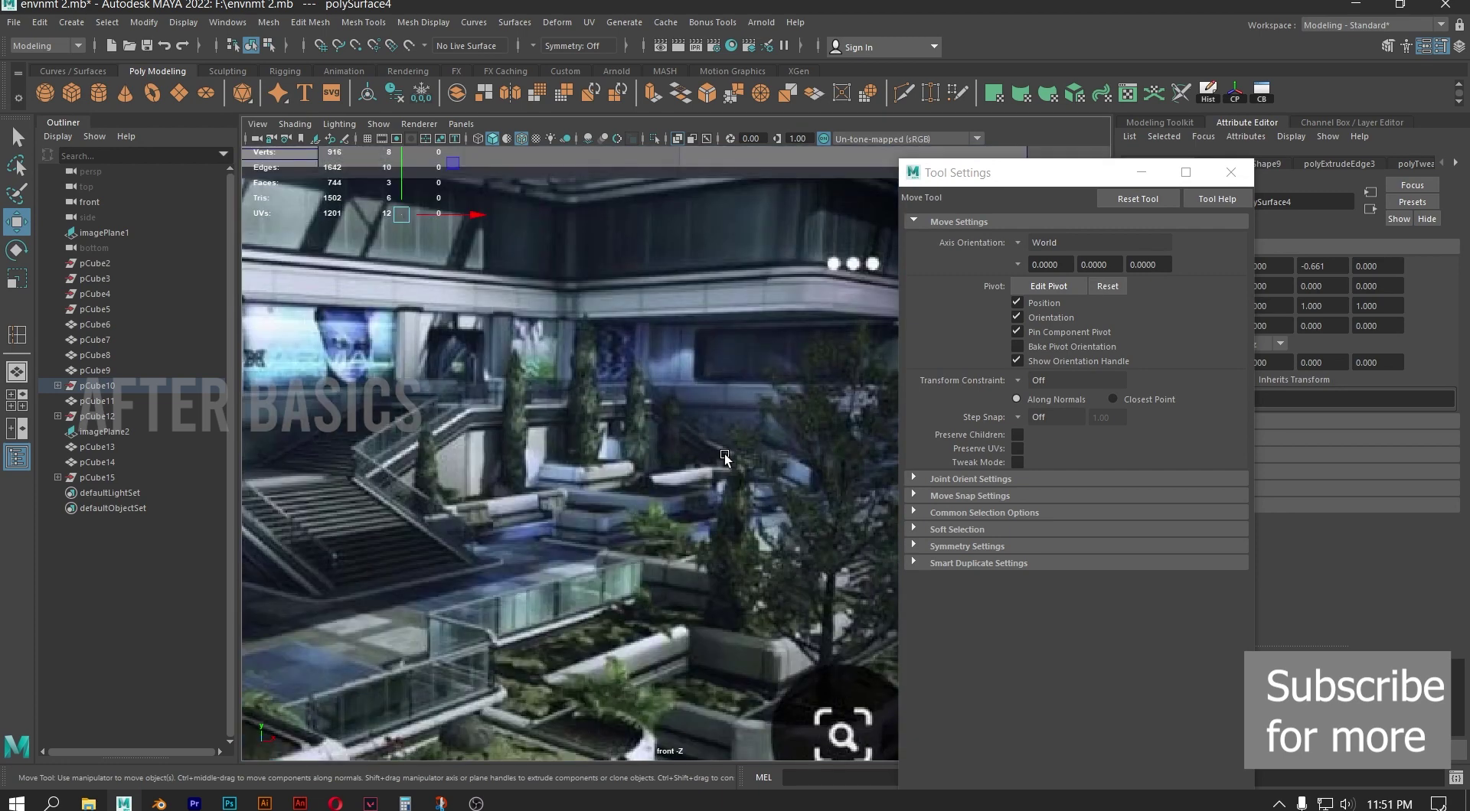
pyautogui.click(567, 438)
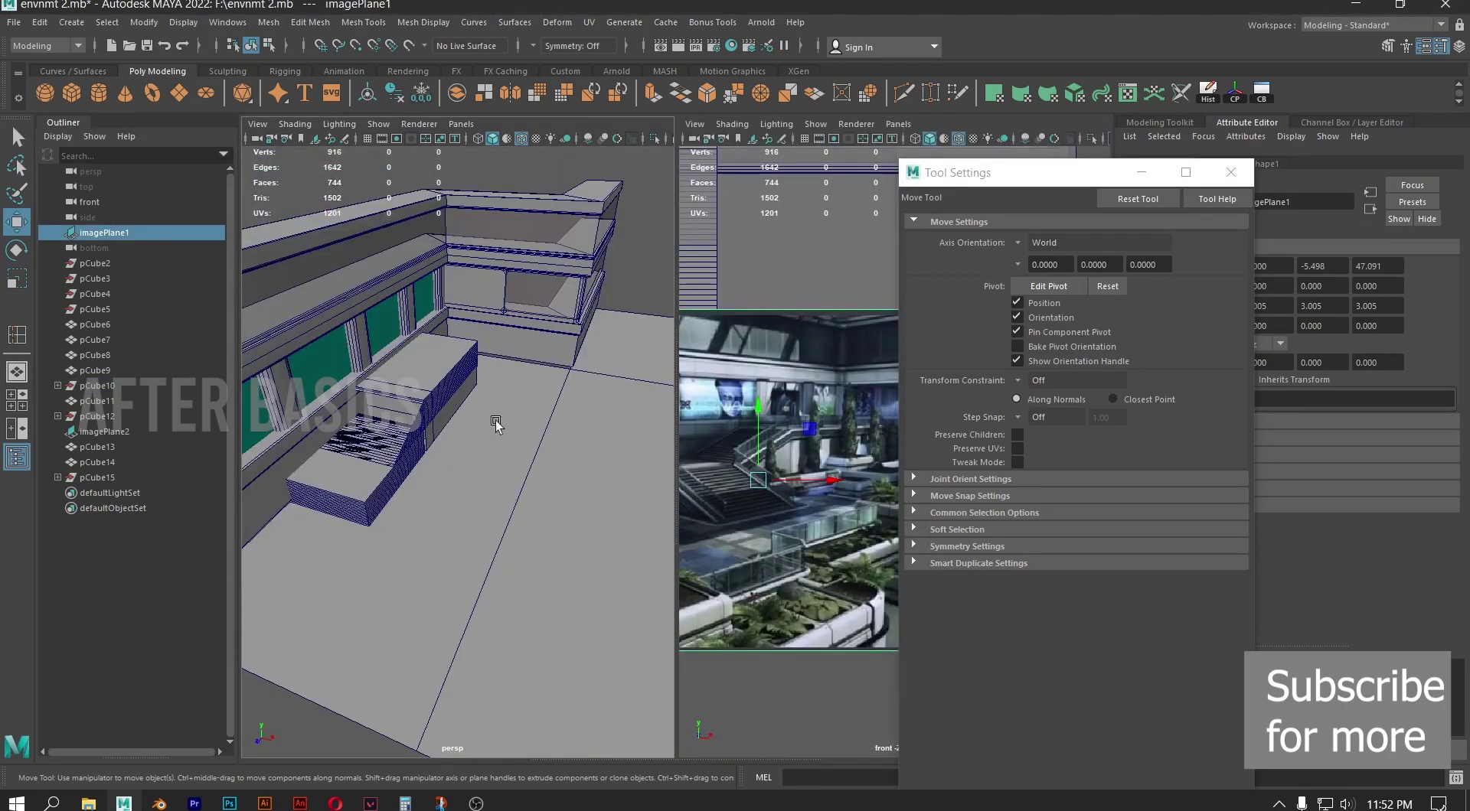
# Select the stepped upper stair block in perspective and switch it to face selection
pyautogui.scroll(5, 612, 469)
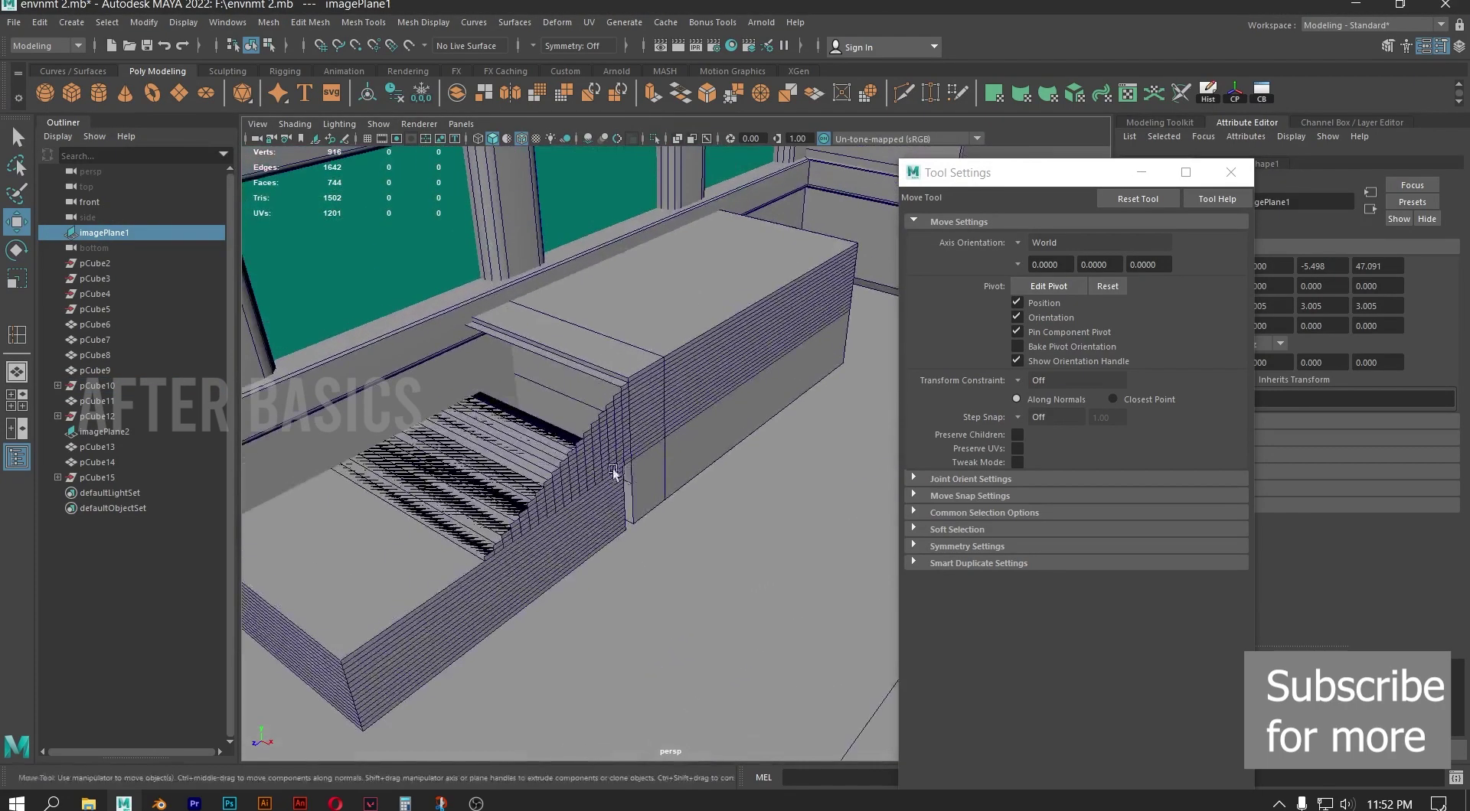
pyautogui.keyDown('alt'); pyautogui.moveTo(612, 469); pyautogui.dragTo(521, 443); pyautogui.keyUp('alt')
pyautogui.keyDown('alt'); pyautogui.moveTo(720, 459); pyautogui.dragTo(552, 491, button='middle'); pyautogui.keyUp('alt')
pyautogui.click(626, 310)
pyautogui.keyDown('alt'); pyautogui.moveTo(647, 310); pyautogui.dragTo(702, 363, button='middle'); pyautogui.keyUp('alt')
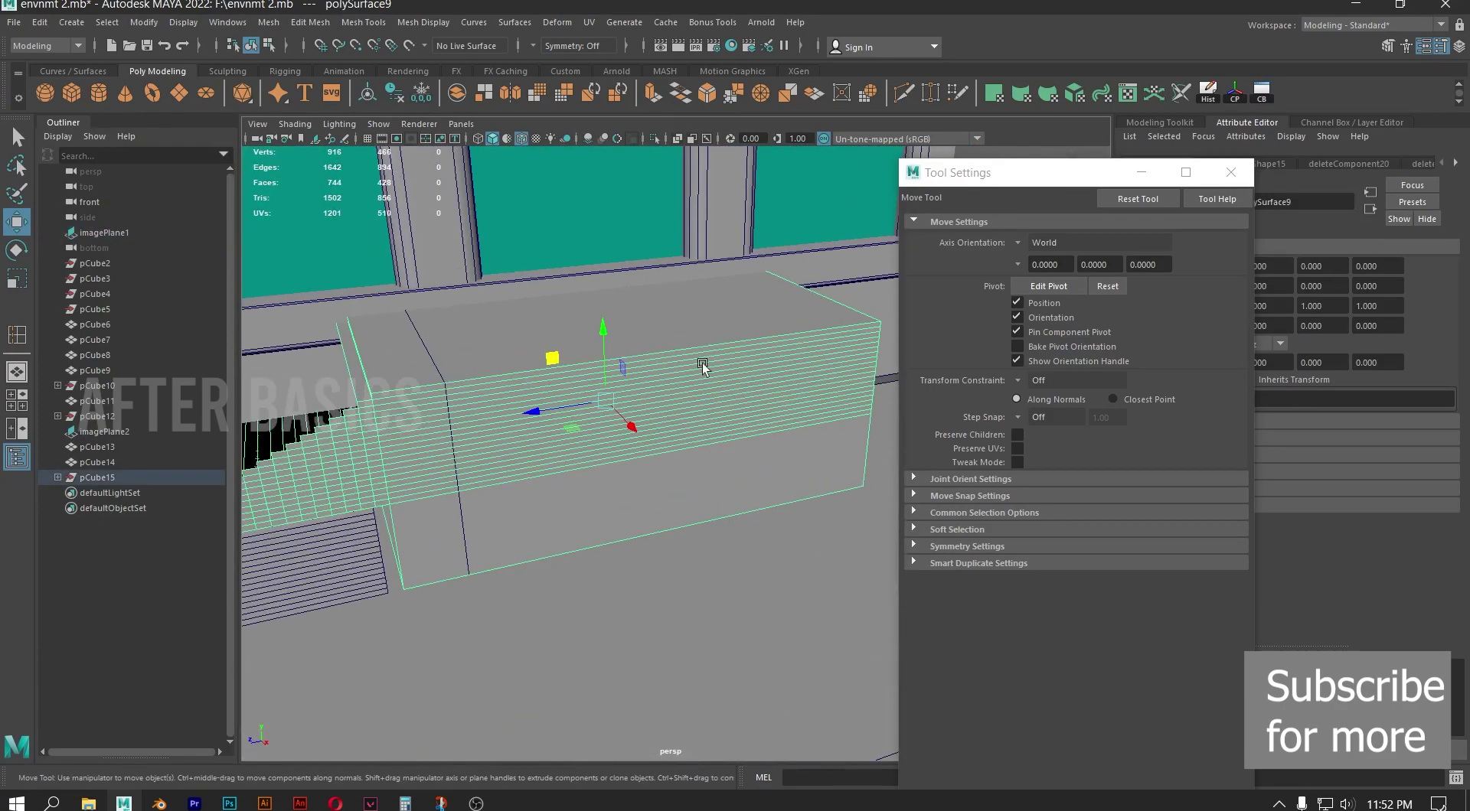
pyautogui.keyDown('alt'); pyautogui.moveTo(501, 329); pyautogui.dragTo(893, 351); pyautogui.keyUp('alt')
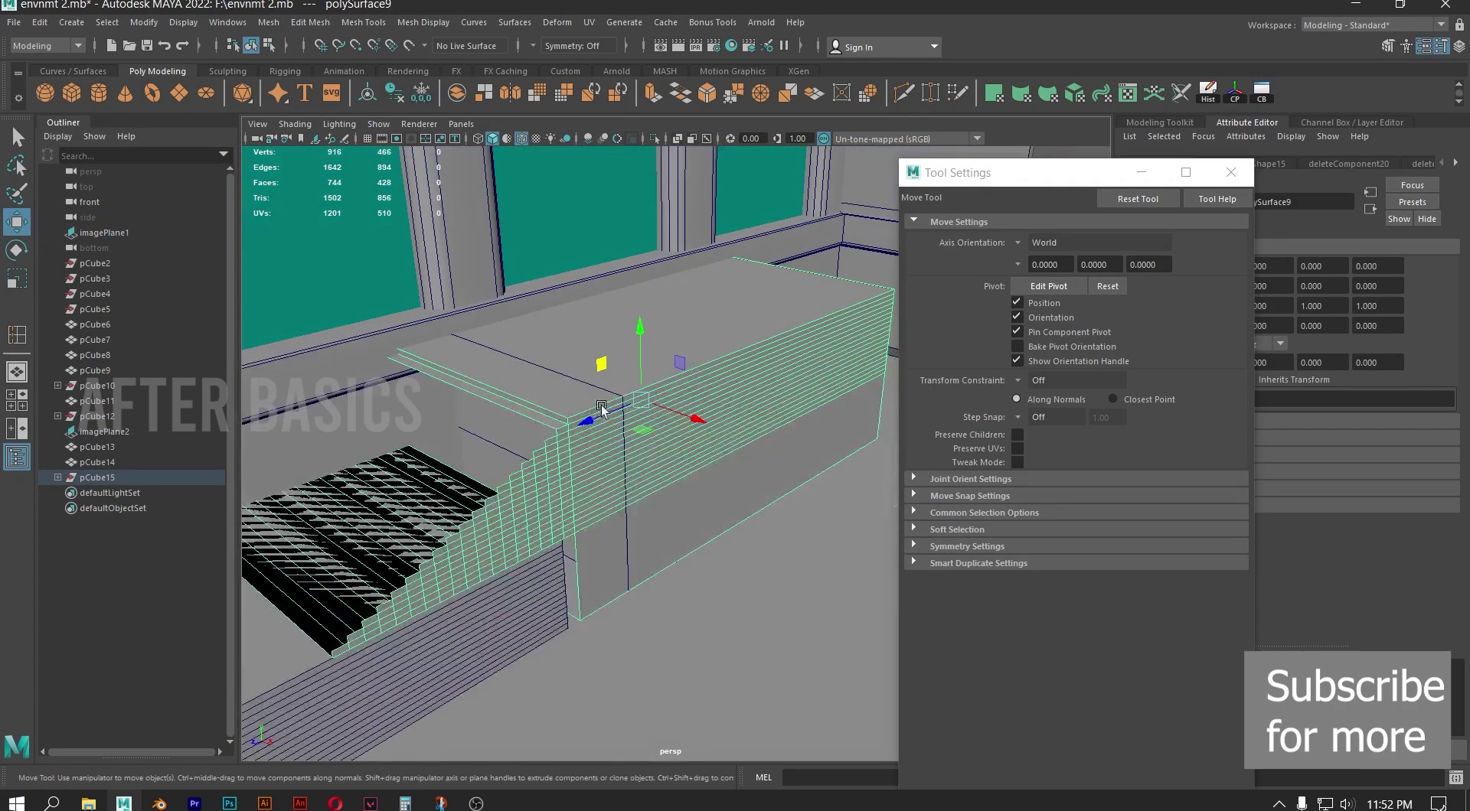
pyautogui.keyDown('alt'); pyautogui.moveTo(893, 351); pyautogui.dragTo(499, 453, button='right'); pyautogui.keyUp('alt')
pyautogui.keyDown('alt'); pyautogui.moveTo(498, 453); pyautogui.dragTo(302, 452); pyautogui.keyUp('alt')
pyautogui.press('f')
pyautogui.keyDown('alt'); pyautogui.moveTo(456, 472); pyautogui.dragTo(748, 492); pyautogui.keyUp('alt')
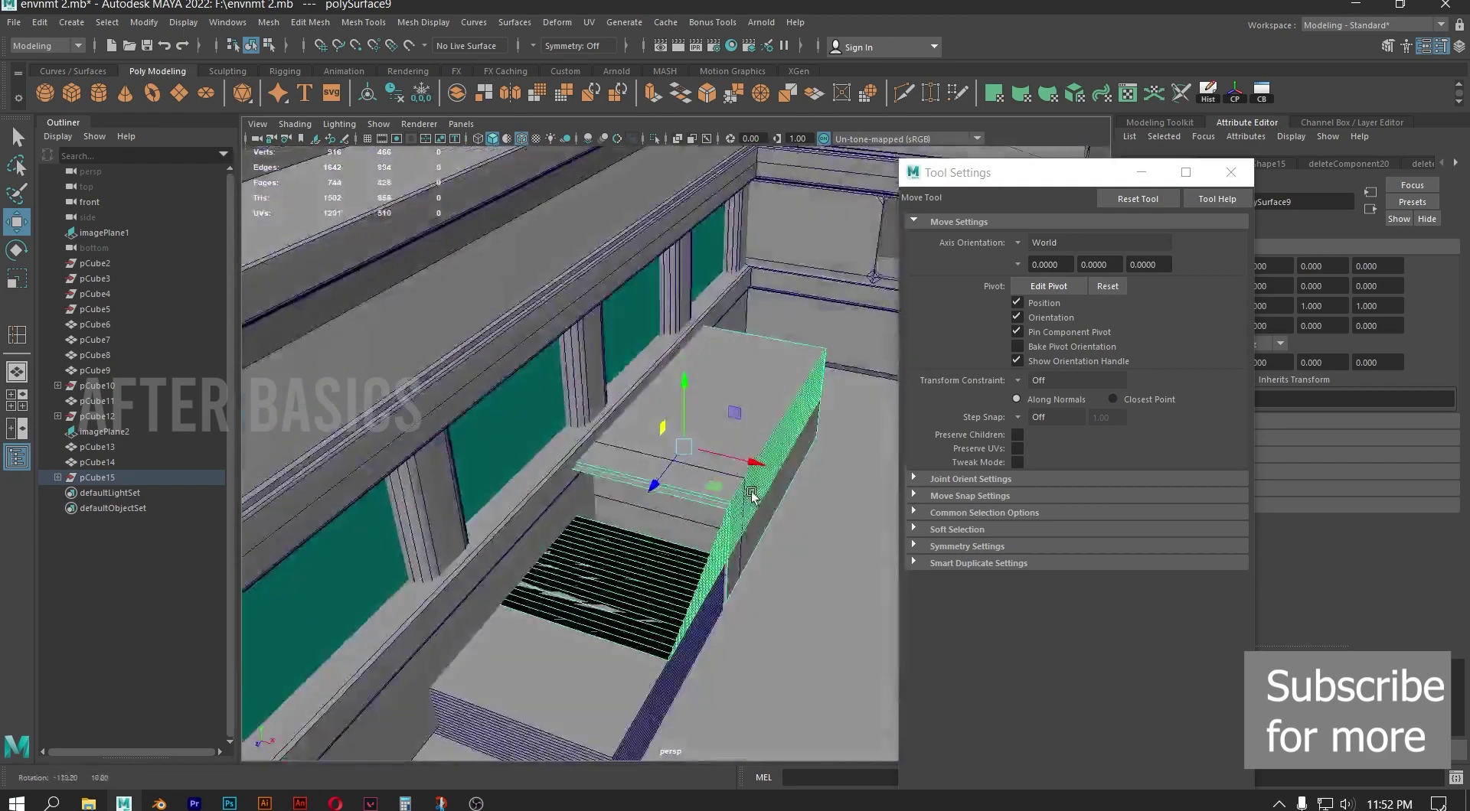
pyautogui.keyDown('alt'); pyautogui.moveTo(683, 452); pyautogui.dragTo(667, 405); pyautogui.keyUp('alt')
pyautogui.keyDown('alt'); pyautogui.moveTo(668, 406); pyautogui.dragTo(586, 382, button='middle'); pyautogui.keyUp('alt')
pyautogui.moveTo(535, 368); pyautogui.dragTo(534, 426, button='right')
pyautogui.click(608, 294)
pyautogui.keyDown('alt'); pyautogui.moveTo(586, 438); pyautogui.dragTo(651, 356); pyautogui.keyUp('alt')
pyautogui.moveTo(614, 266); pyautogui.dragTo(602, 449)
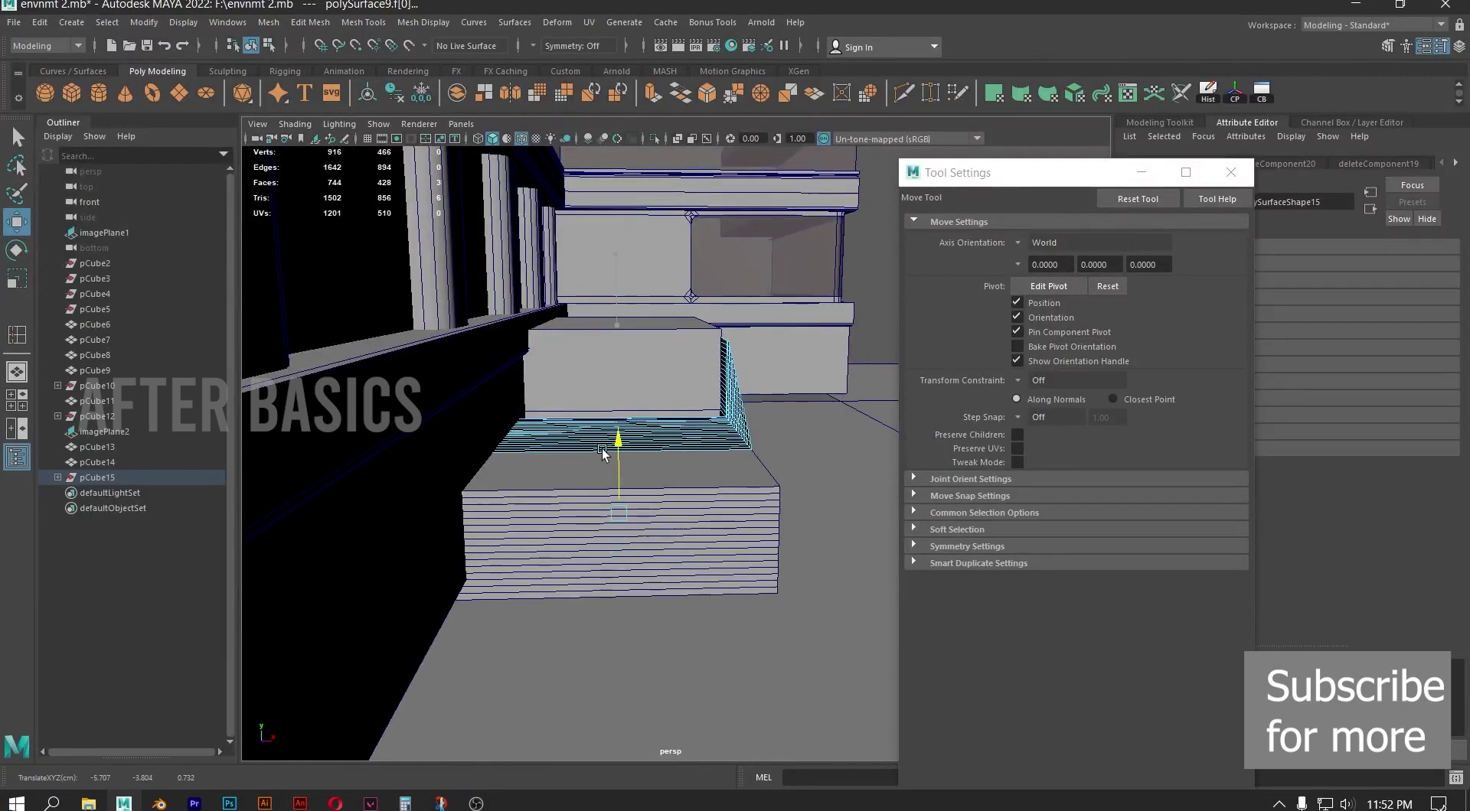
pyautogui.hotkey('ctrl', 'z')
# Delete the upper stair block's top, underside and wall-side faces, keeping its outer stepped side, and return to object selection
pyautogui.moveTo(638, 599); pyautogui.dragTo(590, 198)
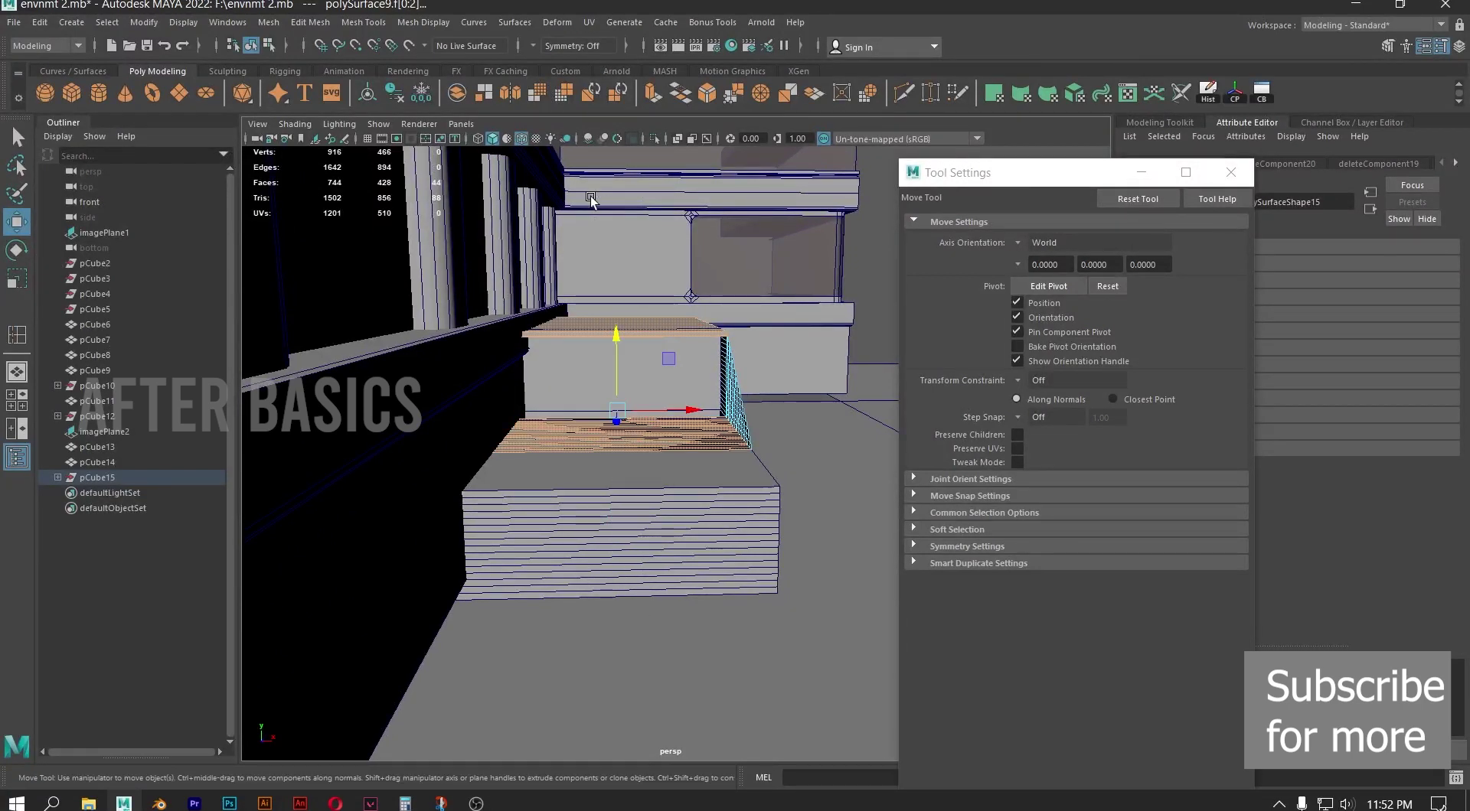
pyautogui.press('Delete')
pyautogui.moveTo(633, 243); pyautogui.dragTo(341, 592)
pyautogui.press('Delete')
pyautogui.keyDown('alt'); pyautogui.moveTo(824, 394); pyautogui.dragTo(700, 295); pyautogui.keyUp('alt')
pyautogui.moveTo(700, 296); pyautogui.dragTo(767, 224, button='right')
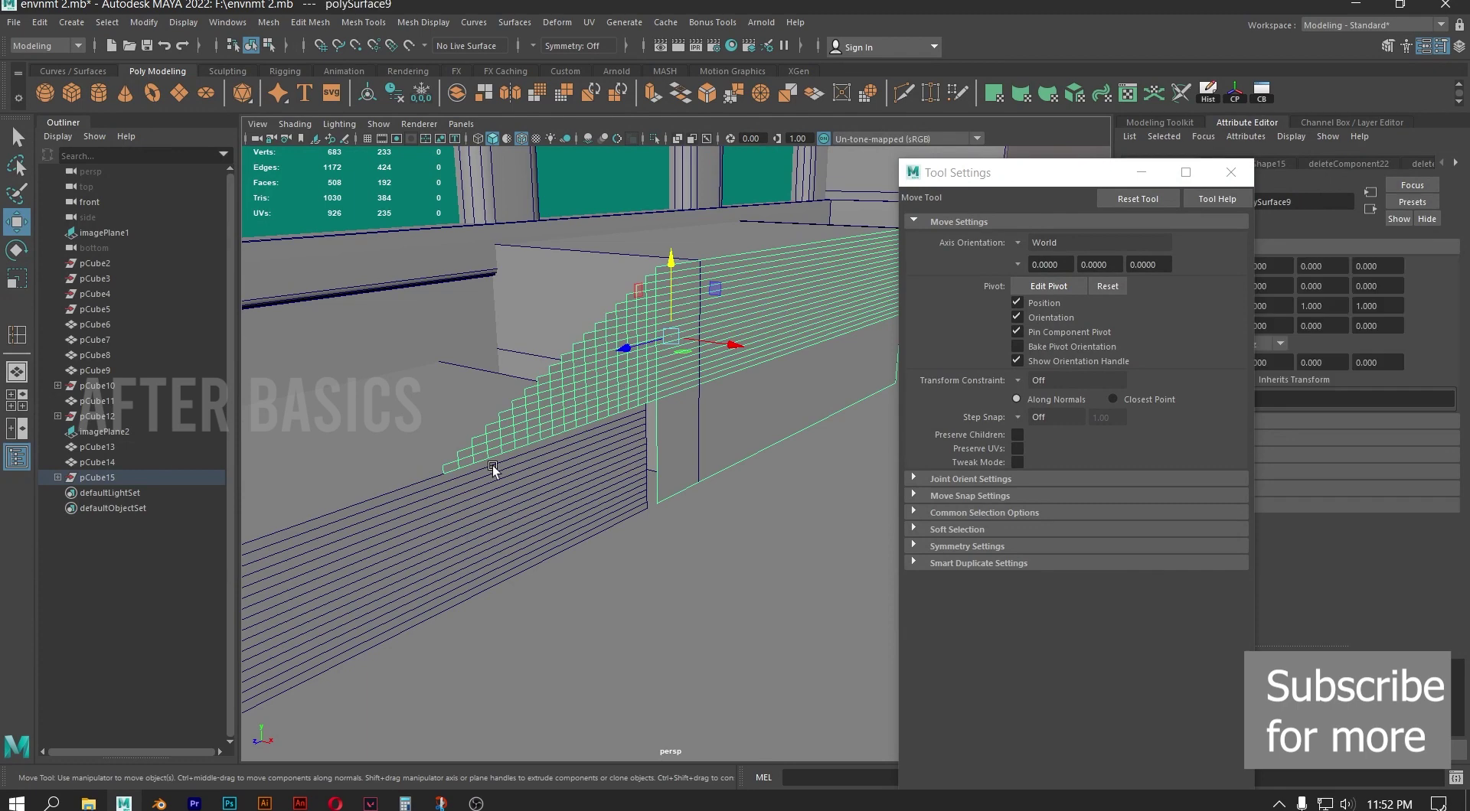
# Move the lower stair block's landing-side end vertices in the side view until they are flush with the landing's edge
pyautogui.click(420, 506)
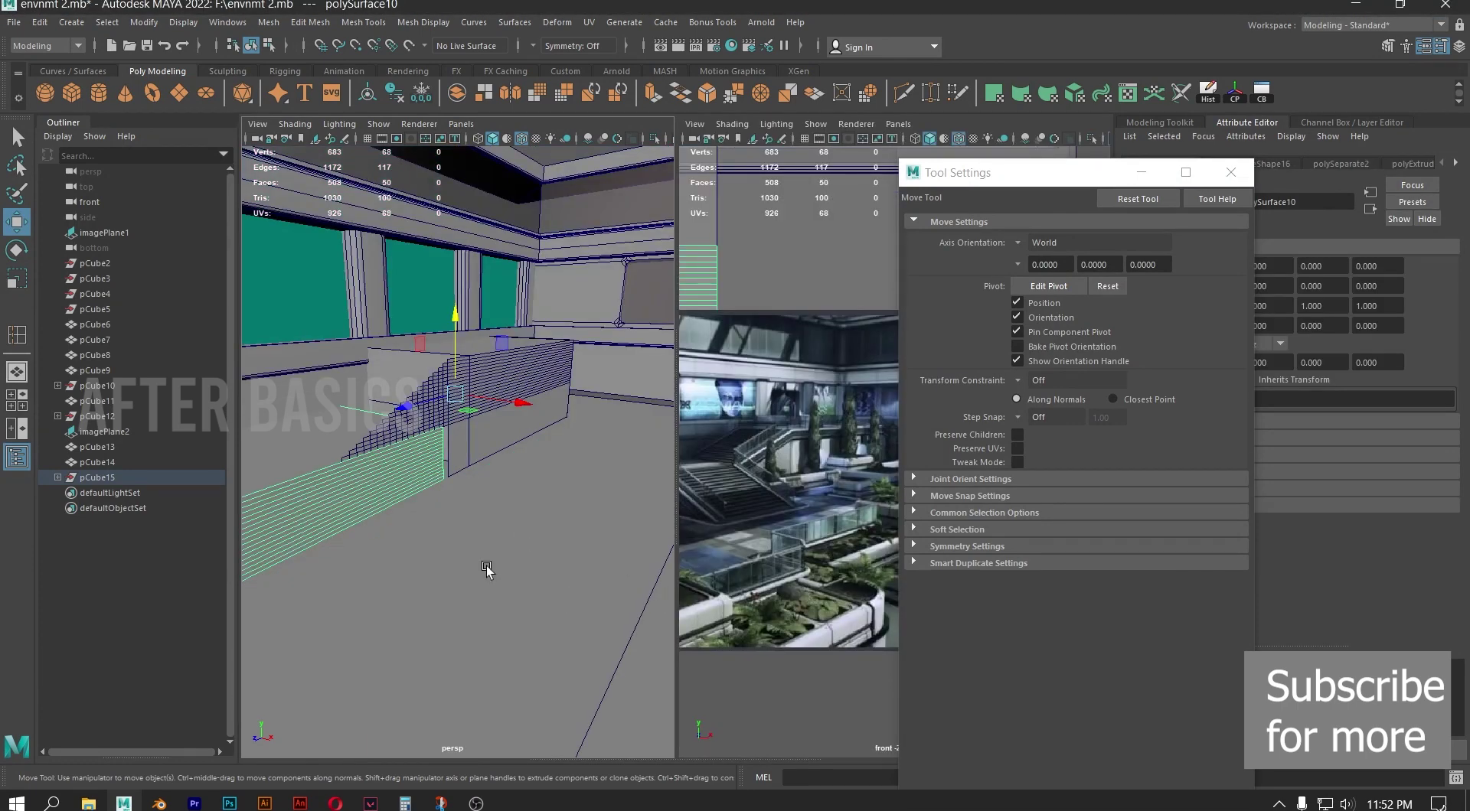
pyautogui.press('space')
pyautogui.moveTo(487, 567); pyautogui.dragTo(556, 602)
pyautogui.keyDown('alt'); pyautogui.moveTo(476, 457); pyautogui.dragTo(376, 424, button='middle'); pyautogui.keyUp('alt')
pyautogui.keyDown('alt'); pyautogui.moveTo(375, 424); pyautogui.dragTo(490, 480, button='right'); pyautogui.keyUp('alt')
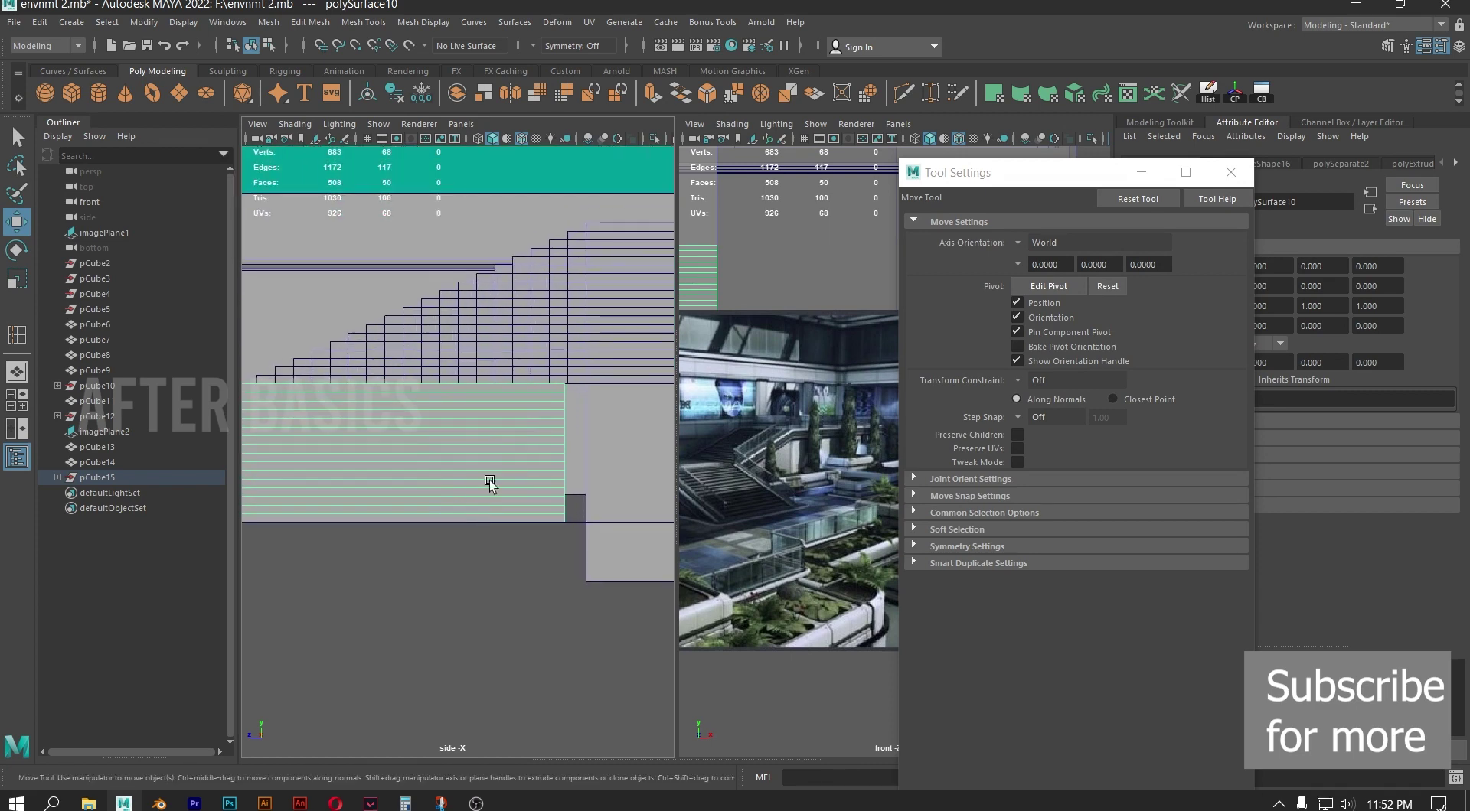
pyautogui.moveTo(508, 380); pyautogui.dragTo(452, 362, button='right')
pyautogui.moveTo(503, 358); pyautogui.dragTo(628, 558)
pyautogui.keyDown('alt'); pyautogui.moveTo(540, 393); pyautogui.dragTo(462, 394, button='middle'); pyautogui.keyUp('alt')
pyautogui.keyDown('alt'); pyautogui.moveTo(463, 393); pyautogui.dragTo(541, 522, button='right'); pyautogui.keyUp('alt')
pyautogui.keyDown('alt'); pyautogui.moveTo(462, 413); pyautogui.dragTo(391, 425, button='middle'); pyautogui.keyUp('alt')
pyautogui.keyDown('alt'); pyautogui.moveTo(392, 426); pyautogui.dragTo(448, 528, button='right'); pyautogui.keyUp('alt')
pyautogui.moveTo(361, 465); pyautogui.dragTo(417, 473)
pyautogui.scroll(-6, 413, 444)
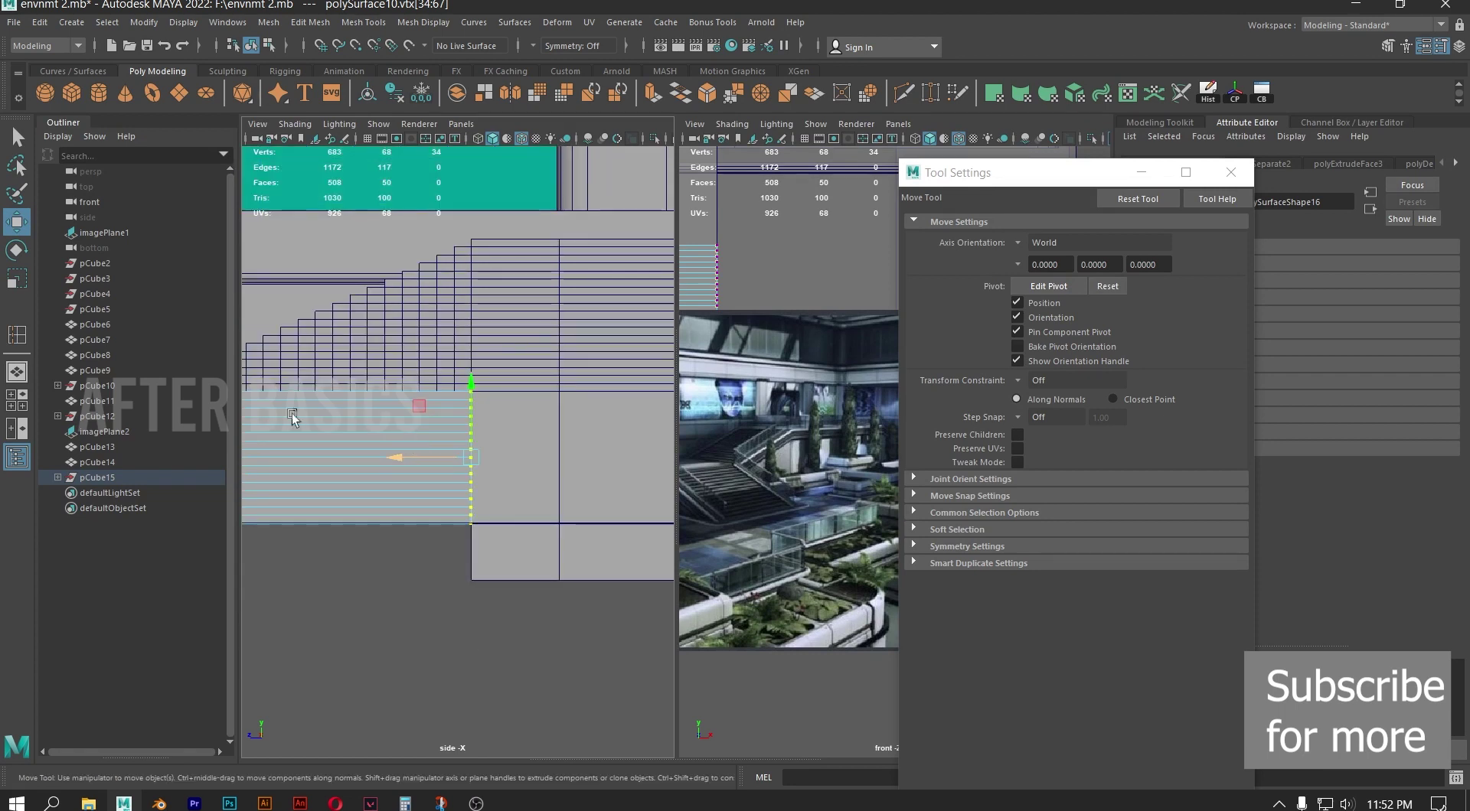
pyautogui.keyDown('alt'); pyautogui.moveTo(305, 419); pyautogui.dragTo(374, 433, button='middle'); pyautogui.keyUp('alt')
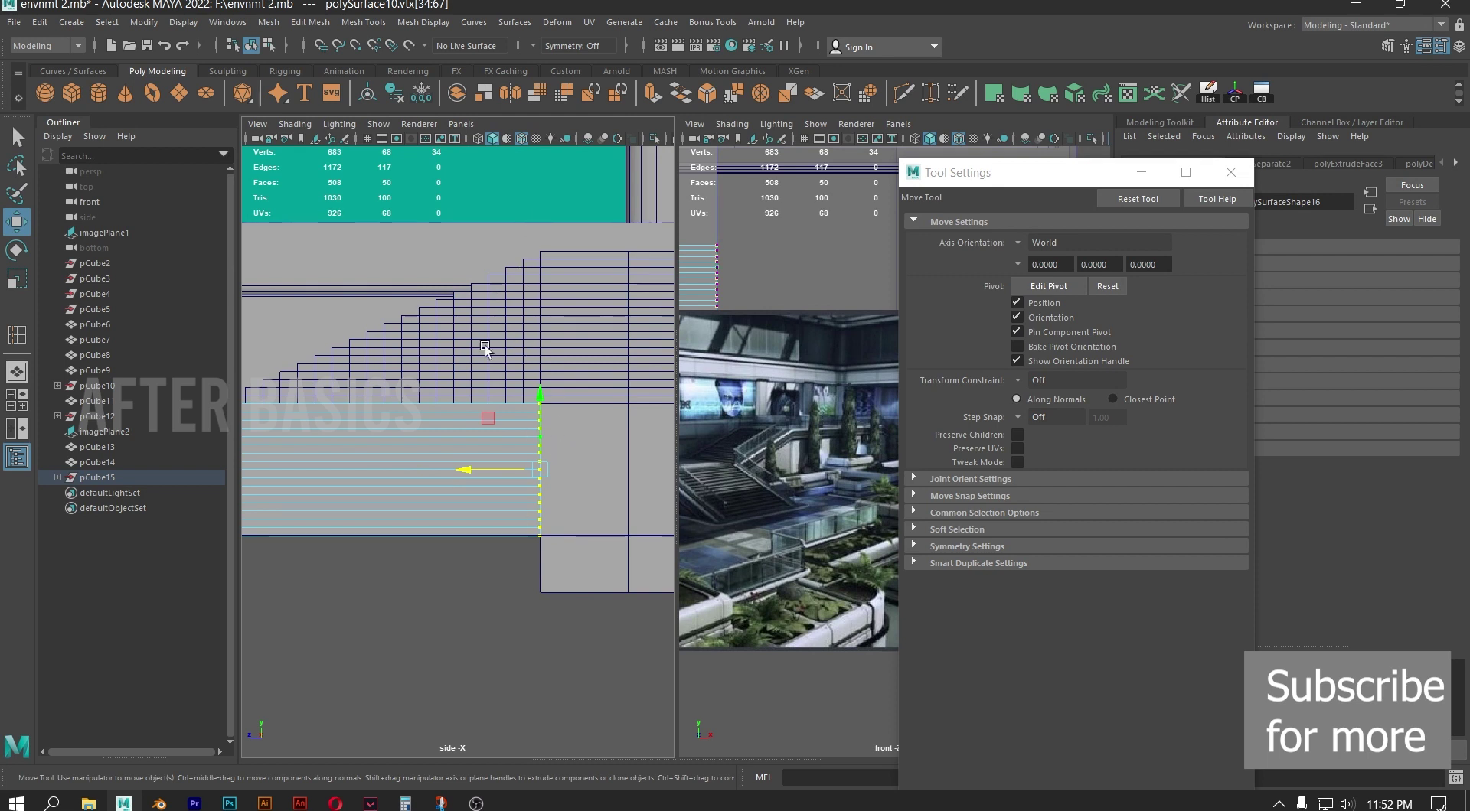
# Move the lower stair block's outer end vertices inward to line up with the front of the upper flight's bottom step
pyautogui.keyDown('alt'); pyautogui.moveTo(264, 478); pyautogui.dragTo(435, 431, button='middle'); pyautogui.keyUp('alt')
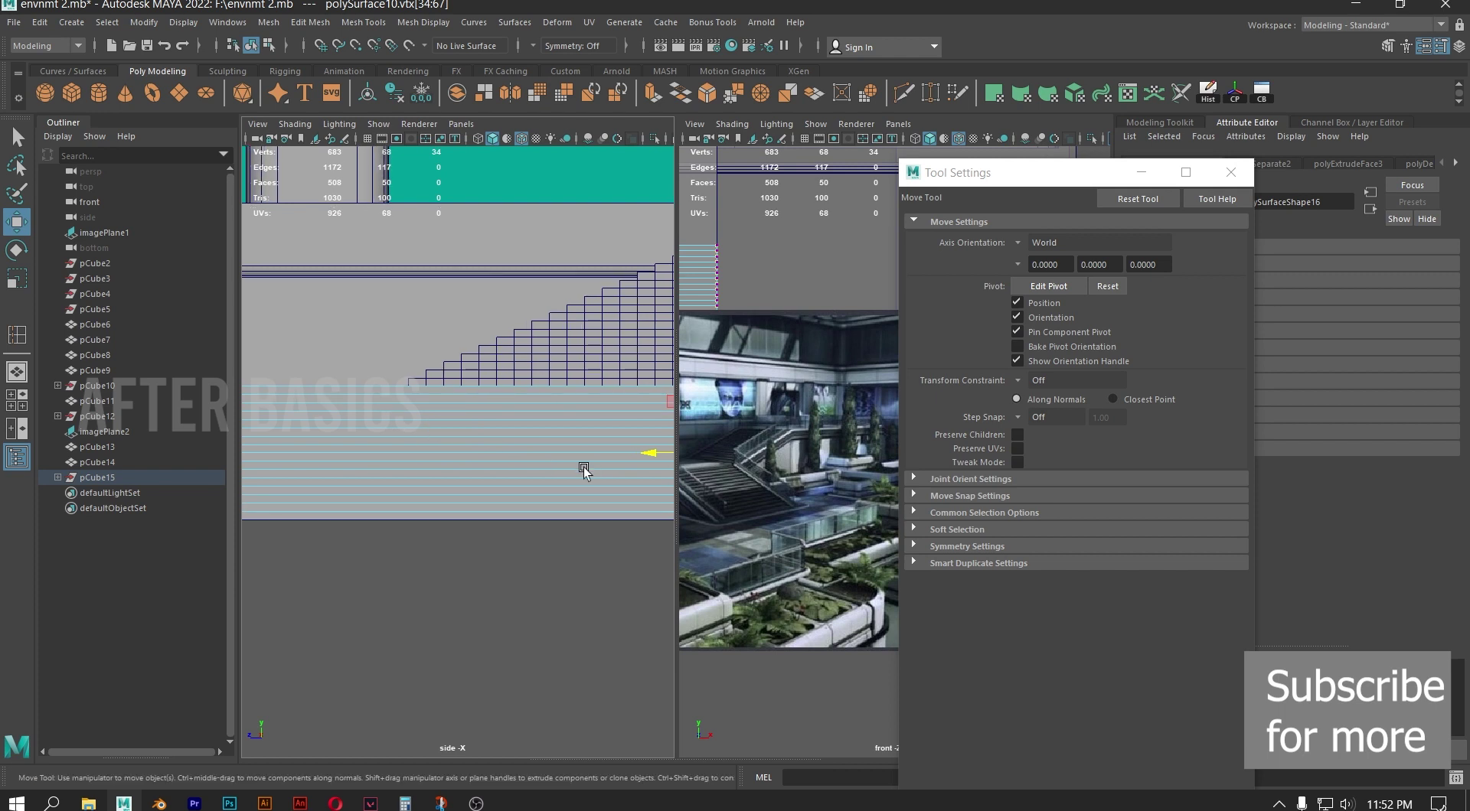
pyautogui.scroll(-3, 517, 400)
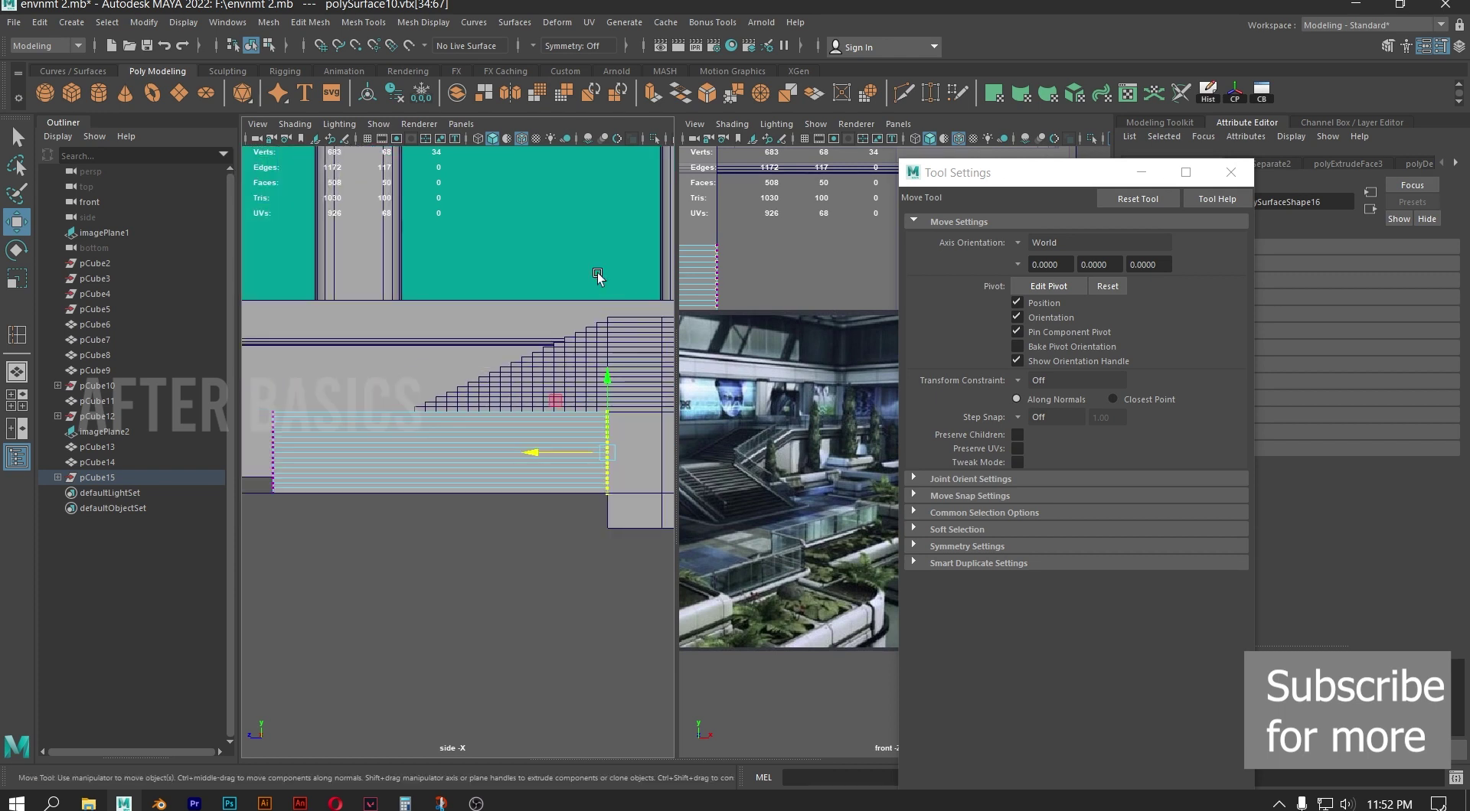
pyautogui.moveTo(255, 350); pyautogui.dragTo(323, 538)
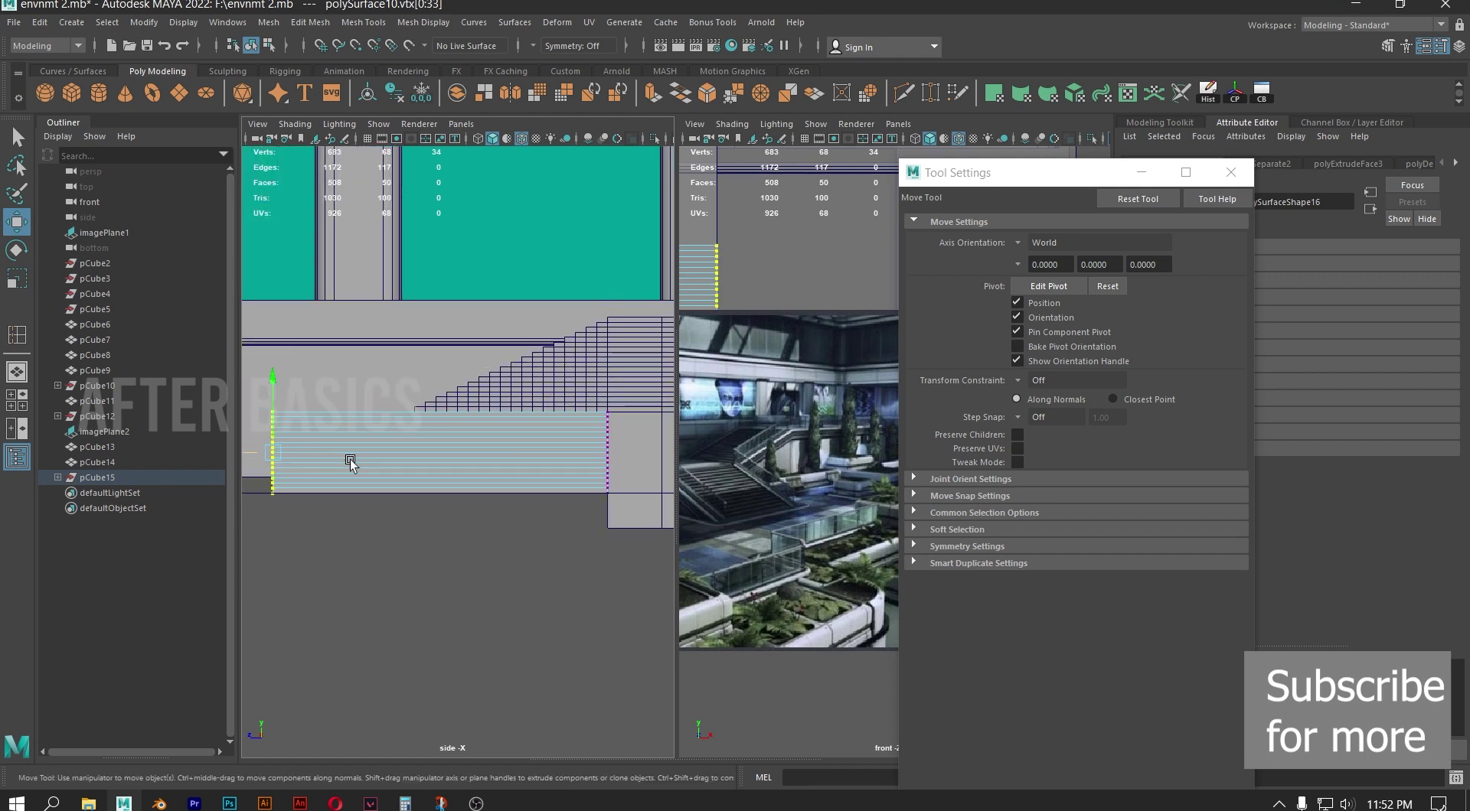
pyautogui.keyDown('alt'); pyautogui.moveTo(315, 457); pyautogui.dragTo(417, 467, button='middle'); pyautogui.keyUp('alt')
pyautogui.moveTo(318, 460); pyautogui.dragTo(457, 466)
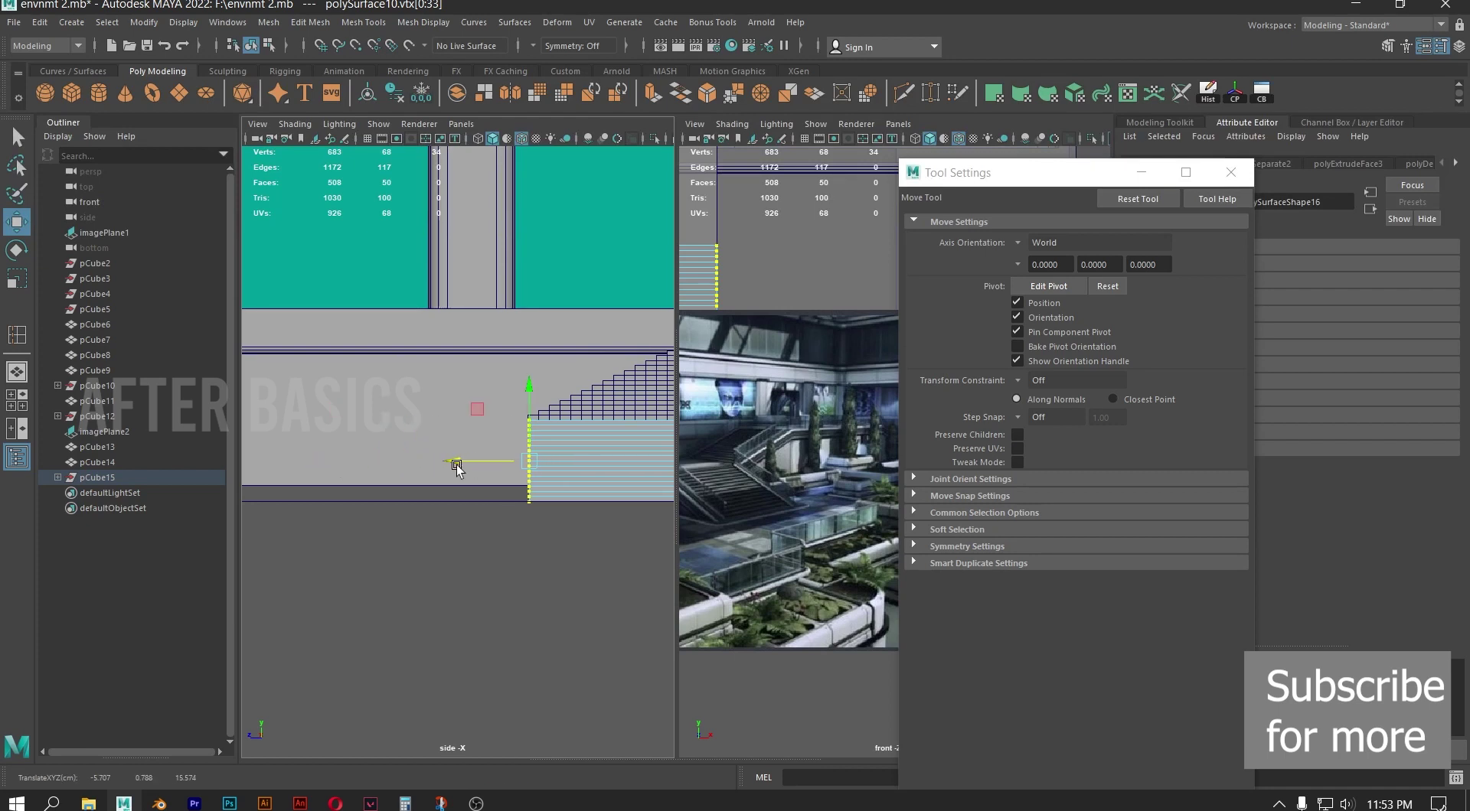
pyautogui.press('f')
pyautogui.scroll(-10, 456, 420)
pyautogui.keyDown('alt'); pyautogui.moveTo(456, 411); pyautogui.dragTo(456, 420, button='middle'); pyautogui.keyUp('alt')
pyautogui.scroll(6, 463, 484)
pyautogui.scroll(2, 463, 488)
pyautogui.moveTo(381, 497); pyautogui.dragTo(385, 492)
# Examine how the upper and lower stair flights meet in the reference image
pyautogui.keyDown('alt'); pyautogui.moveTo(724, 473); pyautogui.dragTo(783, 509, button='right'); pyautogui.keyUp('alt')
pyautogui.keyDown('alt'); pyautogui.moveTo(689, 461); pyautogui.dragTo(807, 452, button='middle'); pyautogui.keyUp('alt')
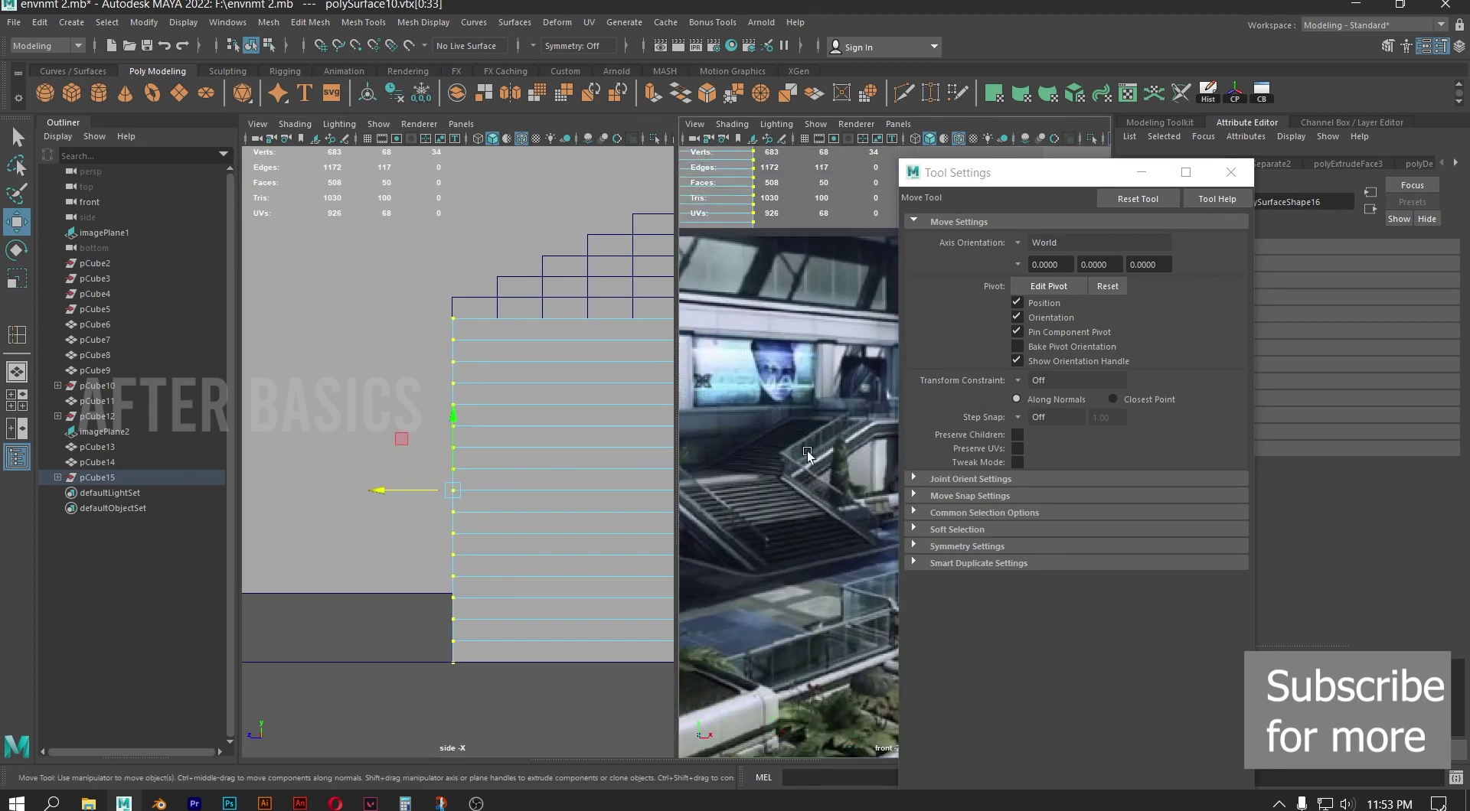
pyautogui.keyDown('alt'); pyautogui.moveTo(715, 486); pyautogui.dragTo(755, 511, button='right'); pyautogui.keyUp('alt')
pyautogui.keyDown('alt'); pyautogui.moveTo(715, 482); pyautogui.dragTo(795, 481, button='middle'); pyautogui.keyUp('alt')
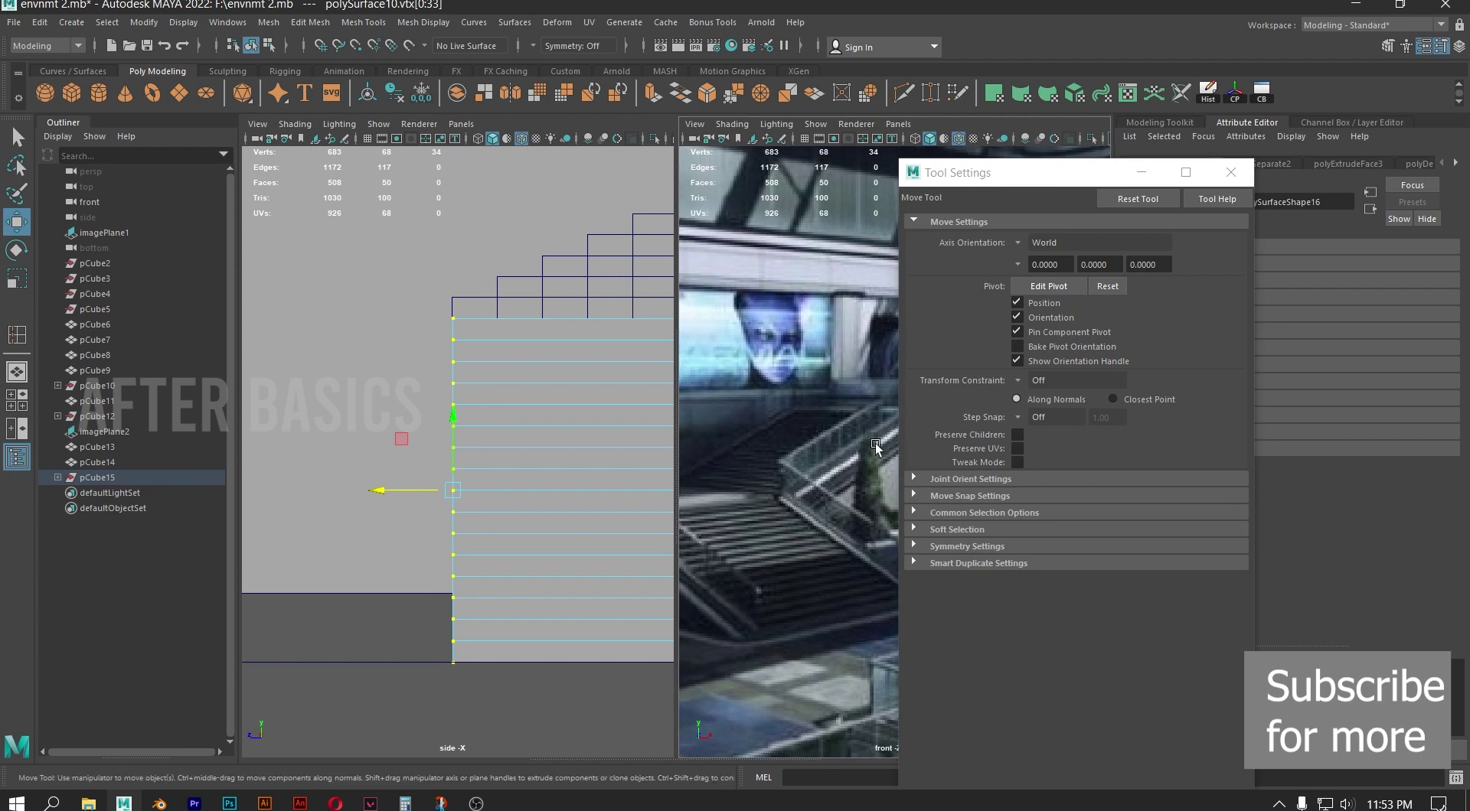
pyautogui.keyDown('alt'); pyautogui.moveTo(784, 497); pyautogui.dragTo(865, 498, button='middle'); pyautogui.keyUp('alt')
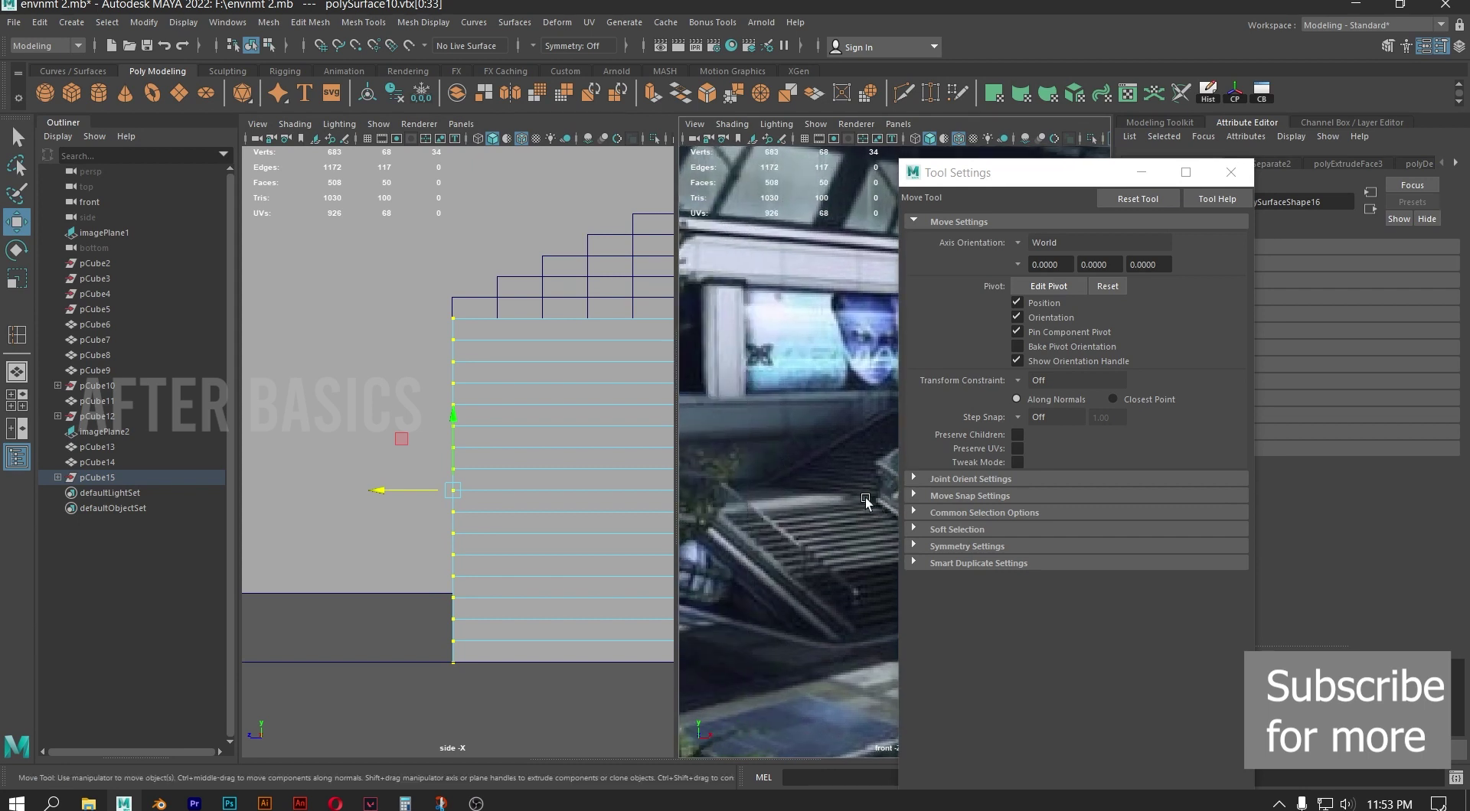
pyautogui.scroll(-5, 517, 463)
pyautogui.keyDown('alt'); pyautogui.moveTo(461, 496); pyautogui.dragTo(599, 502, button='middle'); pyautogui.keyUp('alt')
pyautogui.press('space')
pyautogui.press('space')
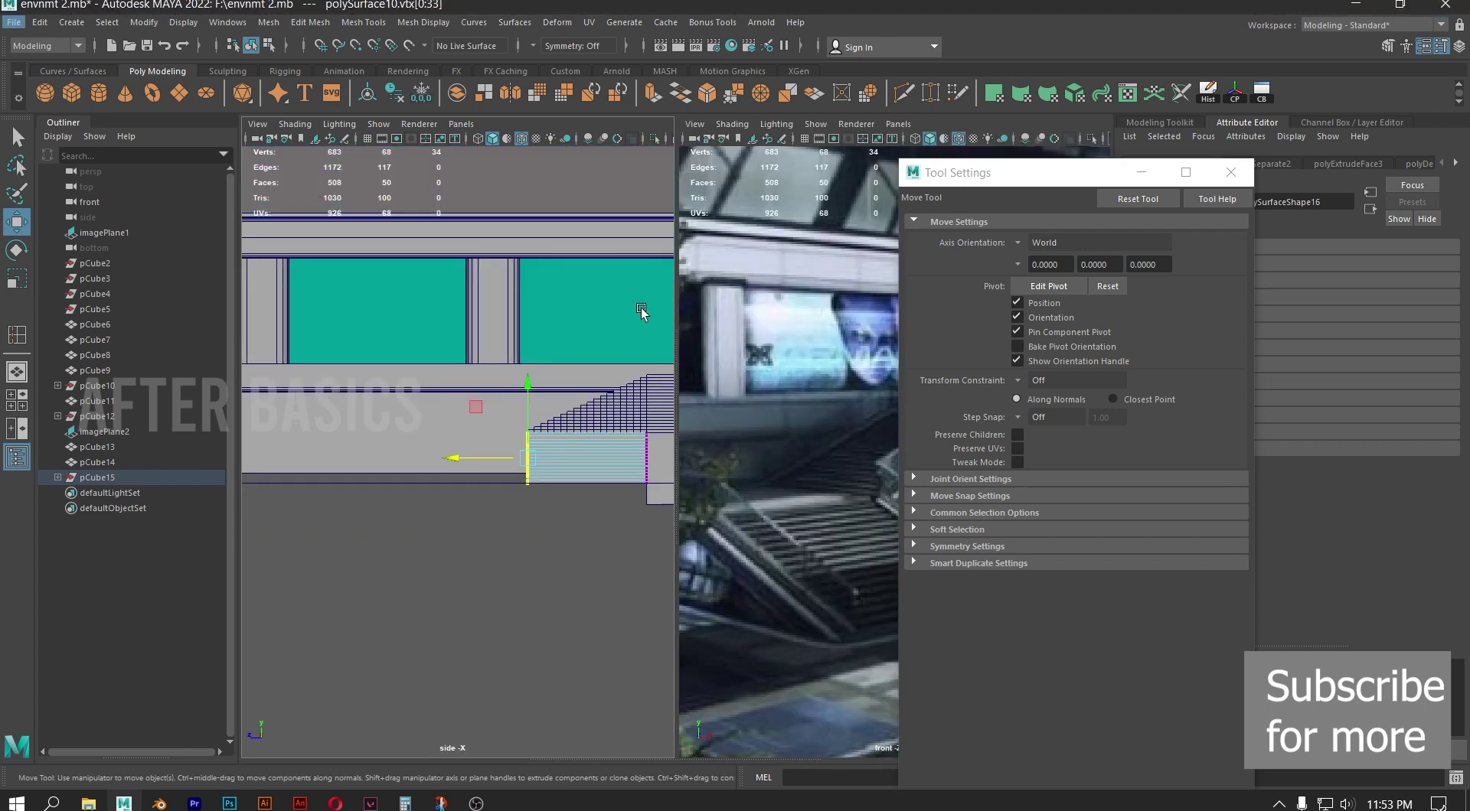
# Select the lower stair block's outer end faces in perspective and extrude them outward along its length
pyautogui.click(437, 368)
pyautogui.press('space')
pyautogui.moveTo(424, 430); pyautogui.dragTo(420, 360)
pyautogui.scroll(4, 481, 408)
pyautogui.keyDown('alt'); pyautogui.moveTo(480, 407); pyautogui.dragTo(535, 409); pyautogui.keyUp('alt')
pyautogui.scroll(-6, 535, 409)
pyautogui.scroll(5, 418, 401)
pyautogui.click(421, 394)
pyautogui.keyDown('alt'); pyautogui.moveTo(438, 353); pyautogui.dragTo(470, 386); pyautogui.keyUp('alt')
pyautogui.moveTo(472, 383); pyautogui.dragTo(467, 414, button='right')
pyautogui.moveTo(478, 384); pyautogui.dragTo(283, 490)
pyautogui.scroll(-3, 742, 475)
pyautogui.scroll(4, 741, 475)
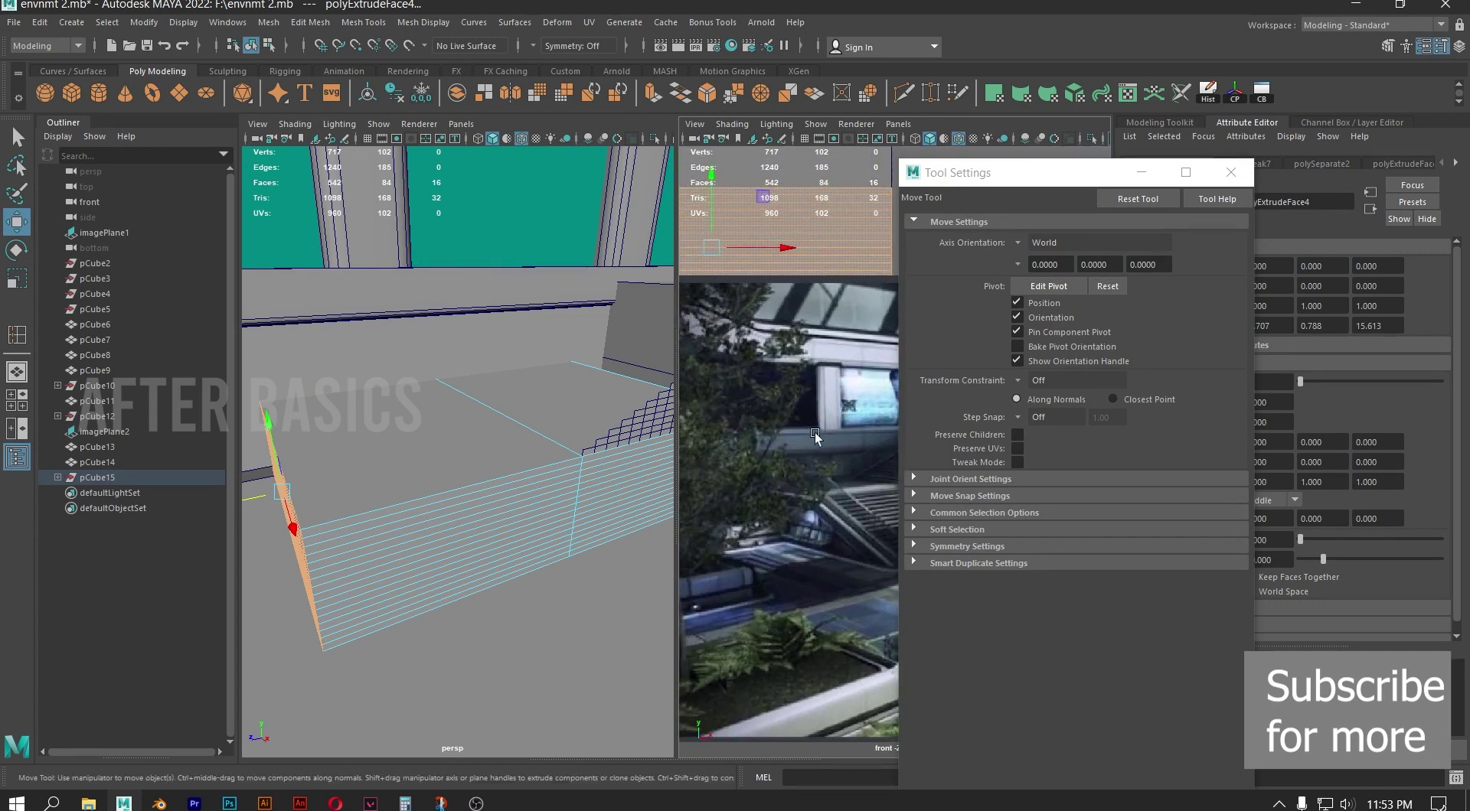
# Move the extruded end faces farther outward in the side view to lengthen the lower flight's extension
pyautogui.press('space')
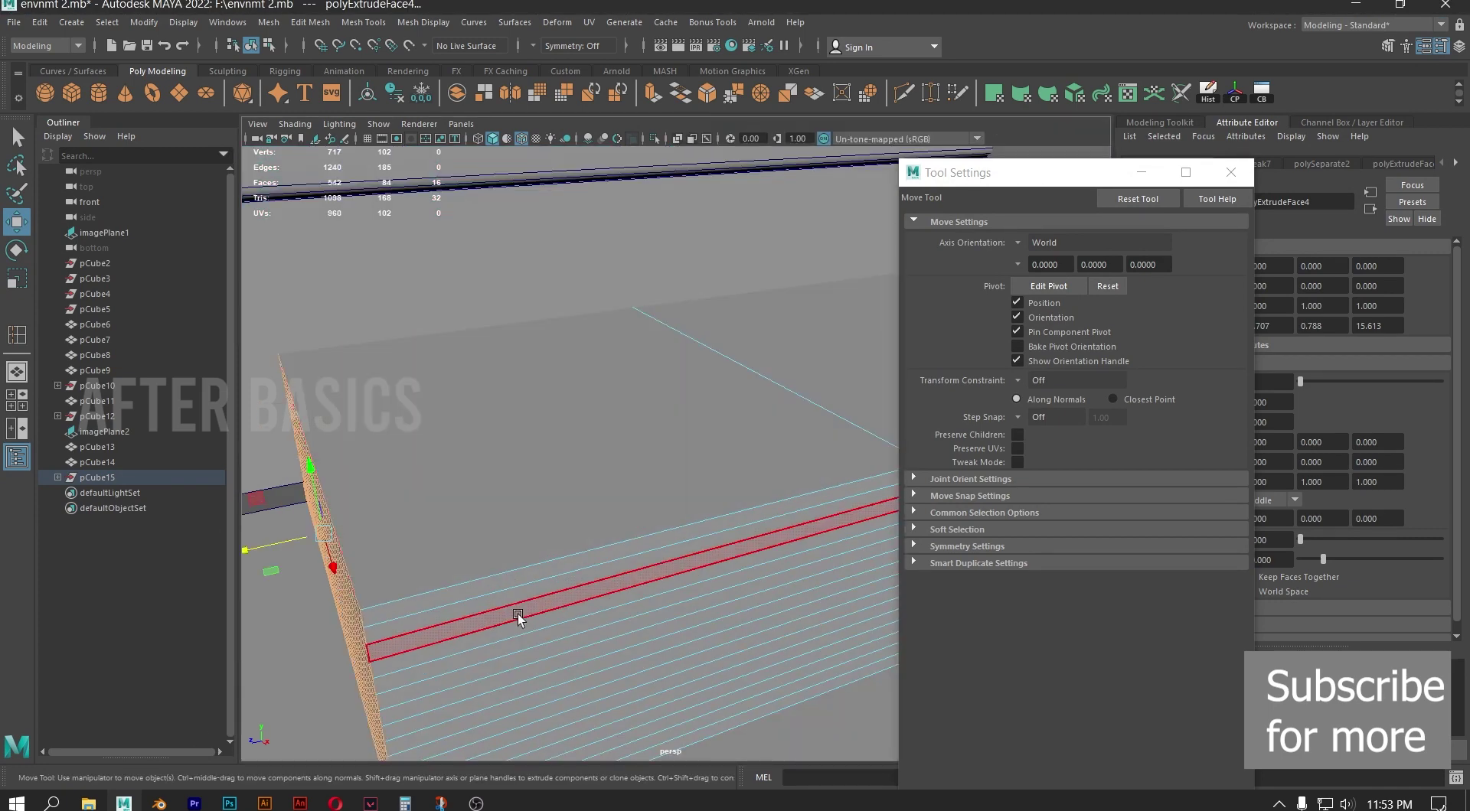
pyautogui.scroll(-5, 558, 593)
pyautogui.press('space')
pyautogui.press('space')
pyautogui.moveTo(559, 589); pyautogui.dragTo(620, 592)
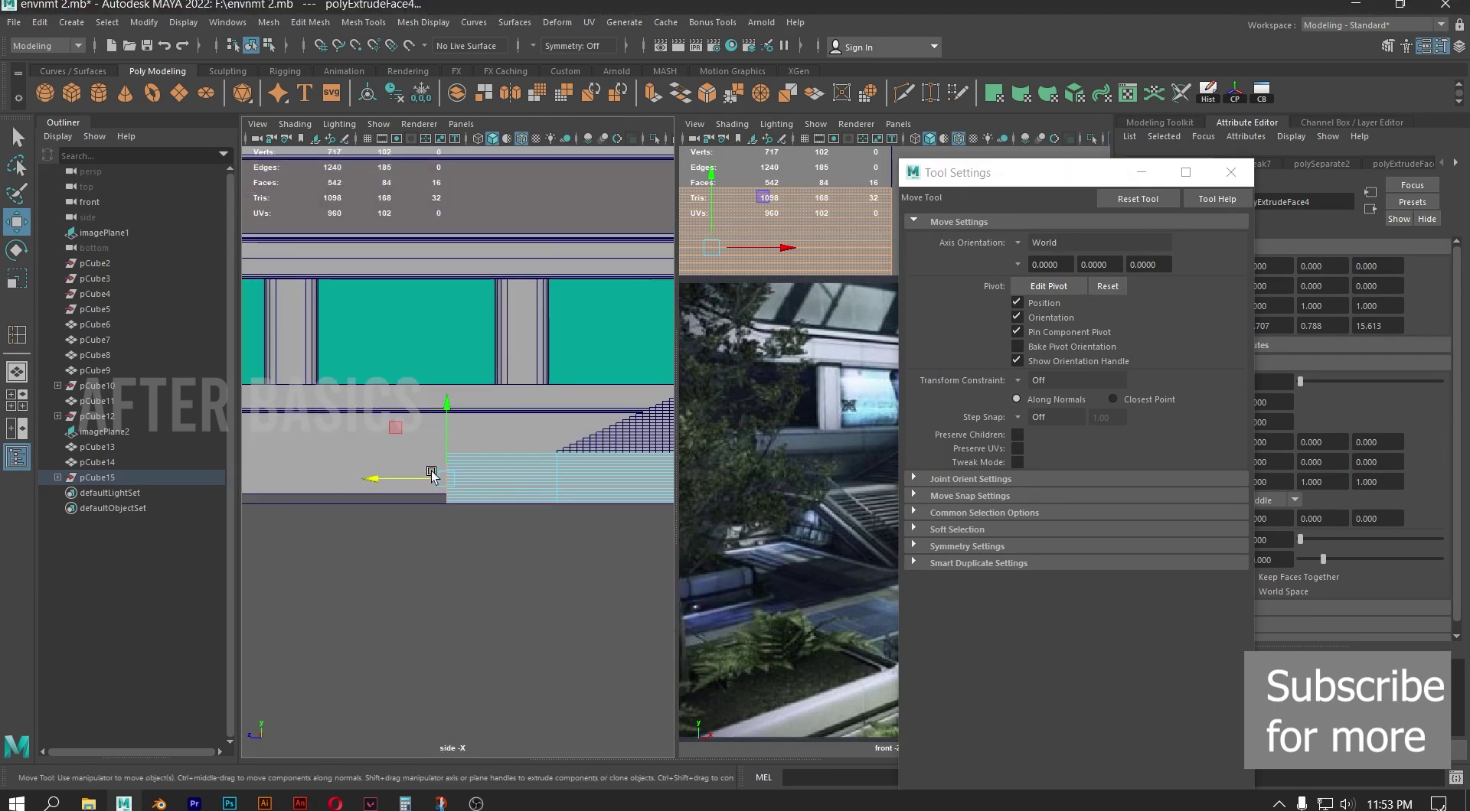
pyautogui.moveTo(379, 479); pyautogui.dragTo(305, 480)
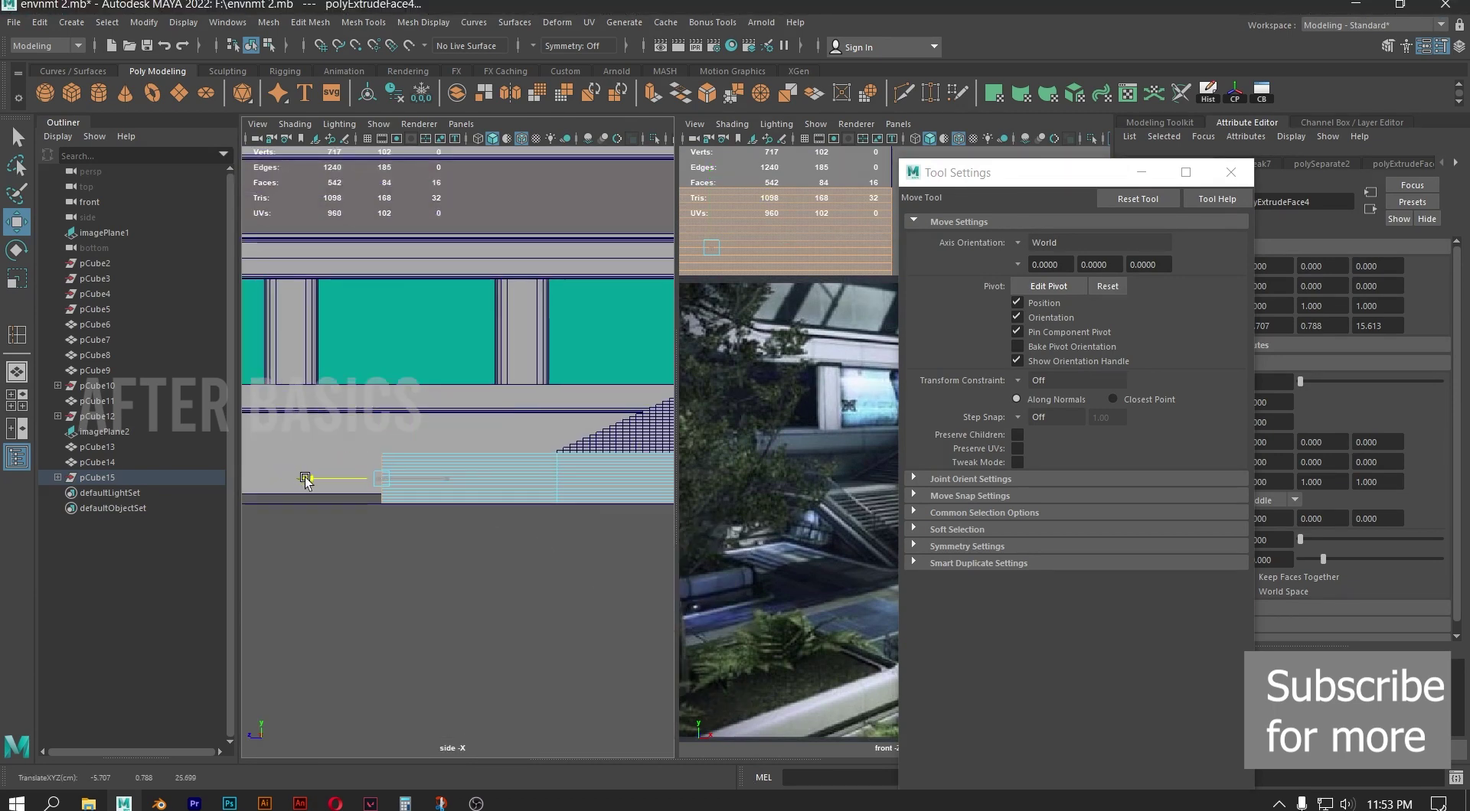
# Extrude the side strip faces of the lower stair block, all except the topmost strip, outward along X
pyautogui.keyDown('alt'); pyautogui.moveTo(514, 436); pyautogui.dragTo(358, 437, button='middle'); pyautogui.keyUp('alt')
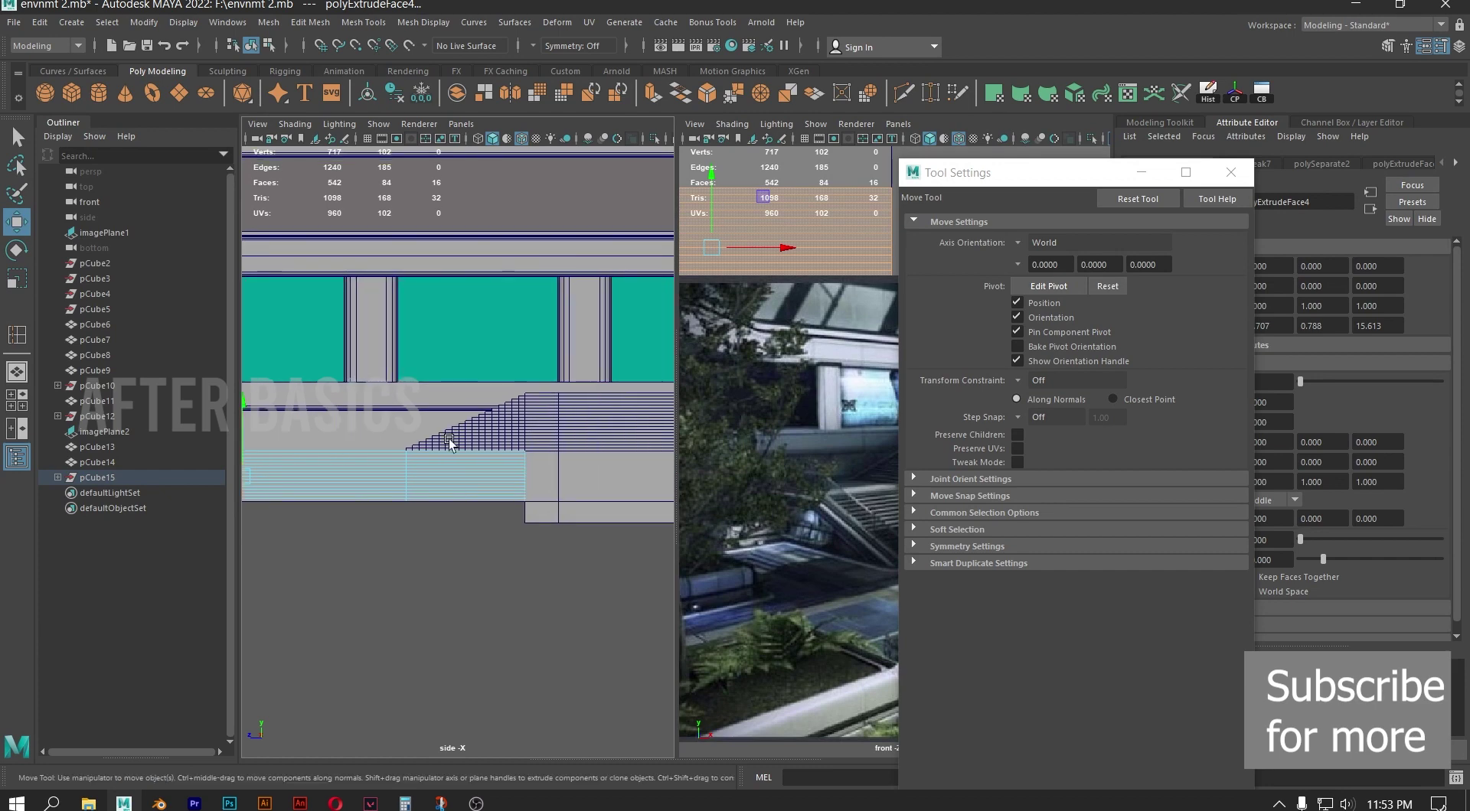
pyautogui.keyDown('alt'); pyautogui.moveTo(269, 465); pyautogui.dragTo(393, 436, button='middle'); pyautogui.keyUp('alt')
pyautogui.scroll(2, 452, 469)
pyautogui.keyDown('alt'); pyautogui.click(457, 474); pyautogui.keyUp('alt')
pyautogui.keyDown('alt'); pyautogui.click(457, 474); pyautogui.keyUp('alt')
pyautogui.scroll(1, 457, 474)
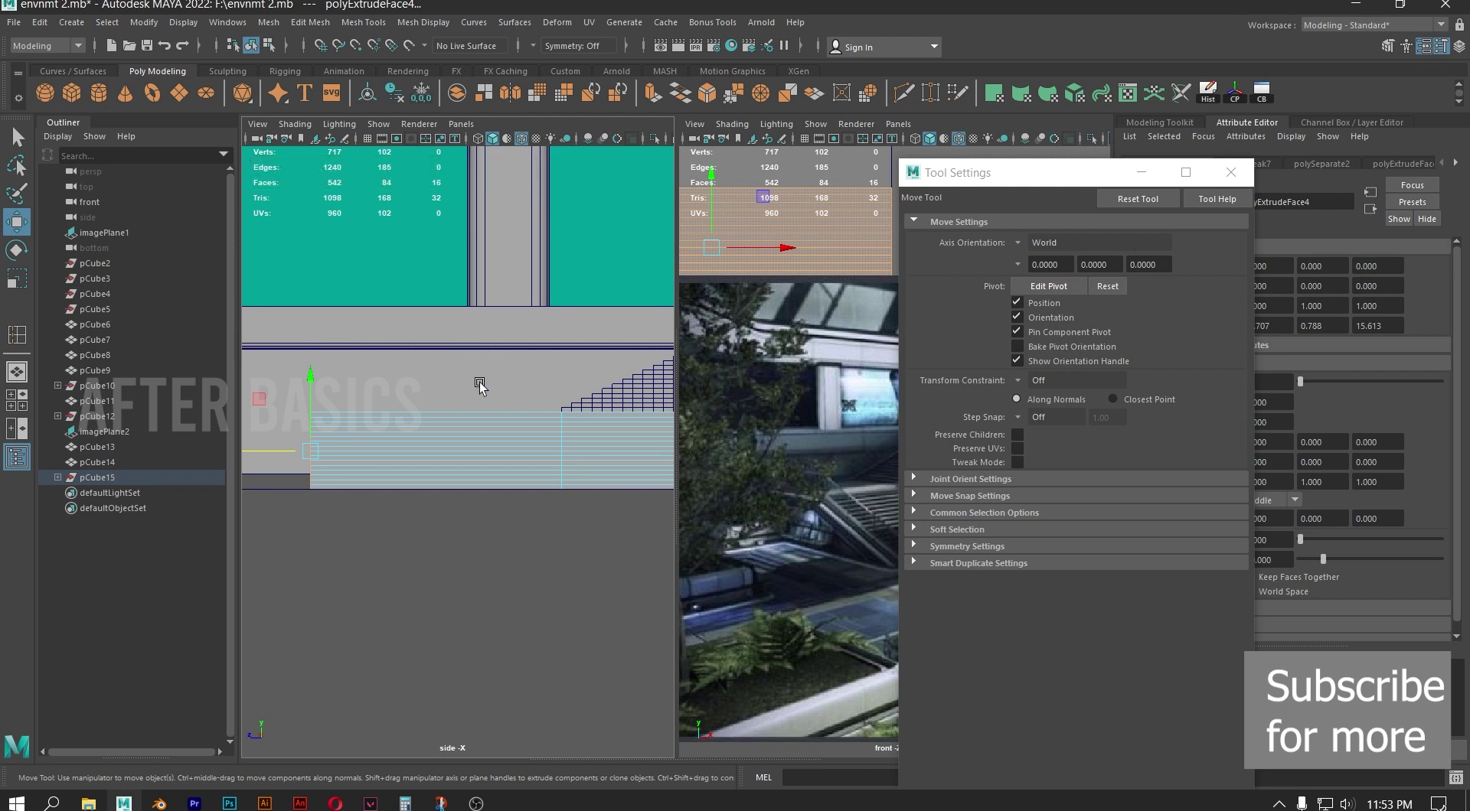
pyautogui.scroll(2, 490, 451)
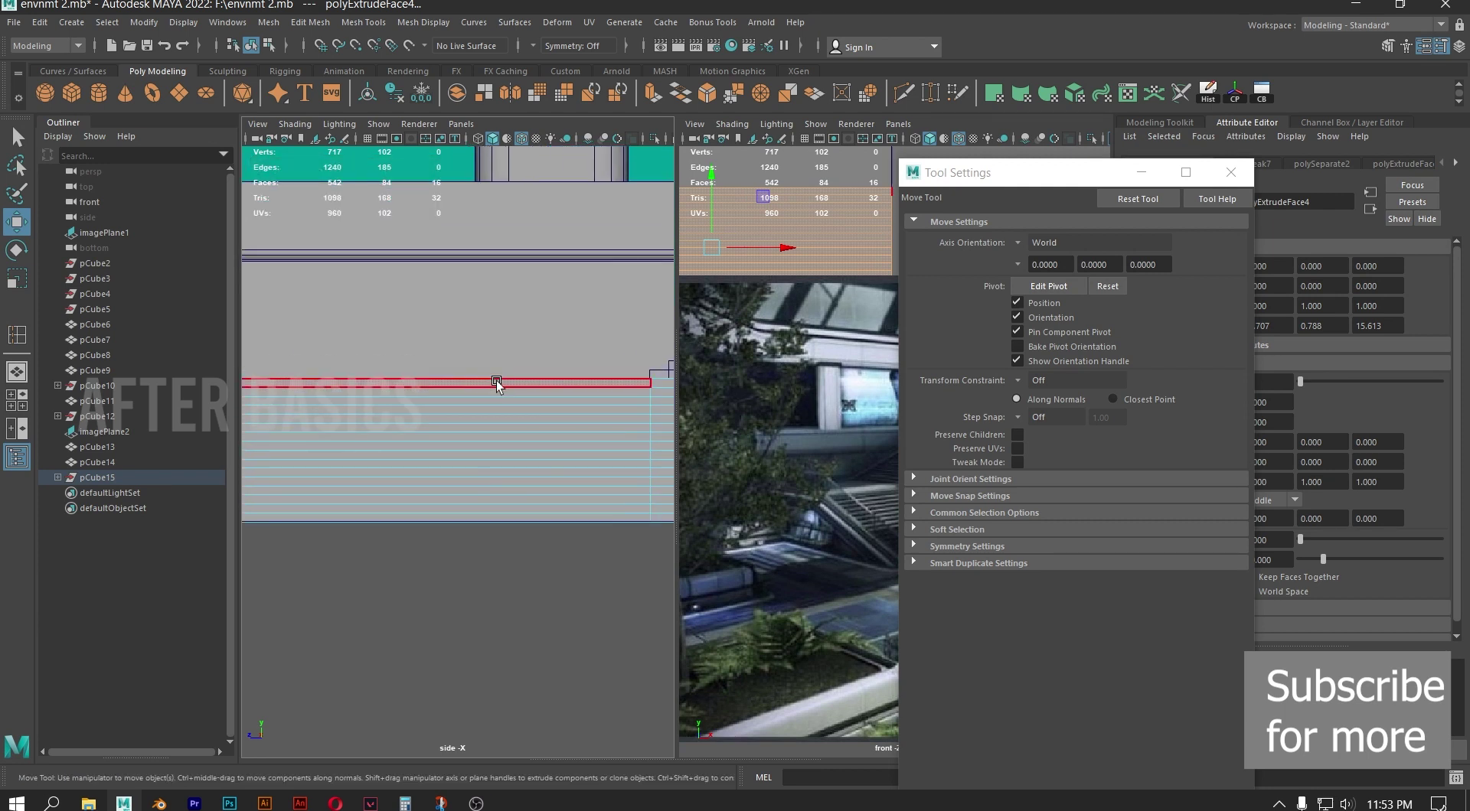
pyautogui.click(496, 380)
pyautogui.keyDown('shift'); pyautogui.doubleClick(512, 516); pyautogui.keyUp('shift')
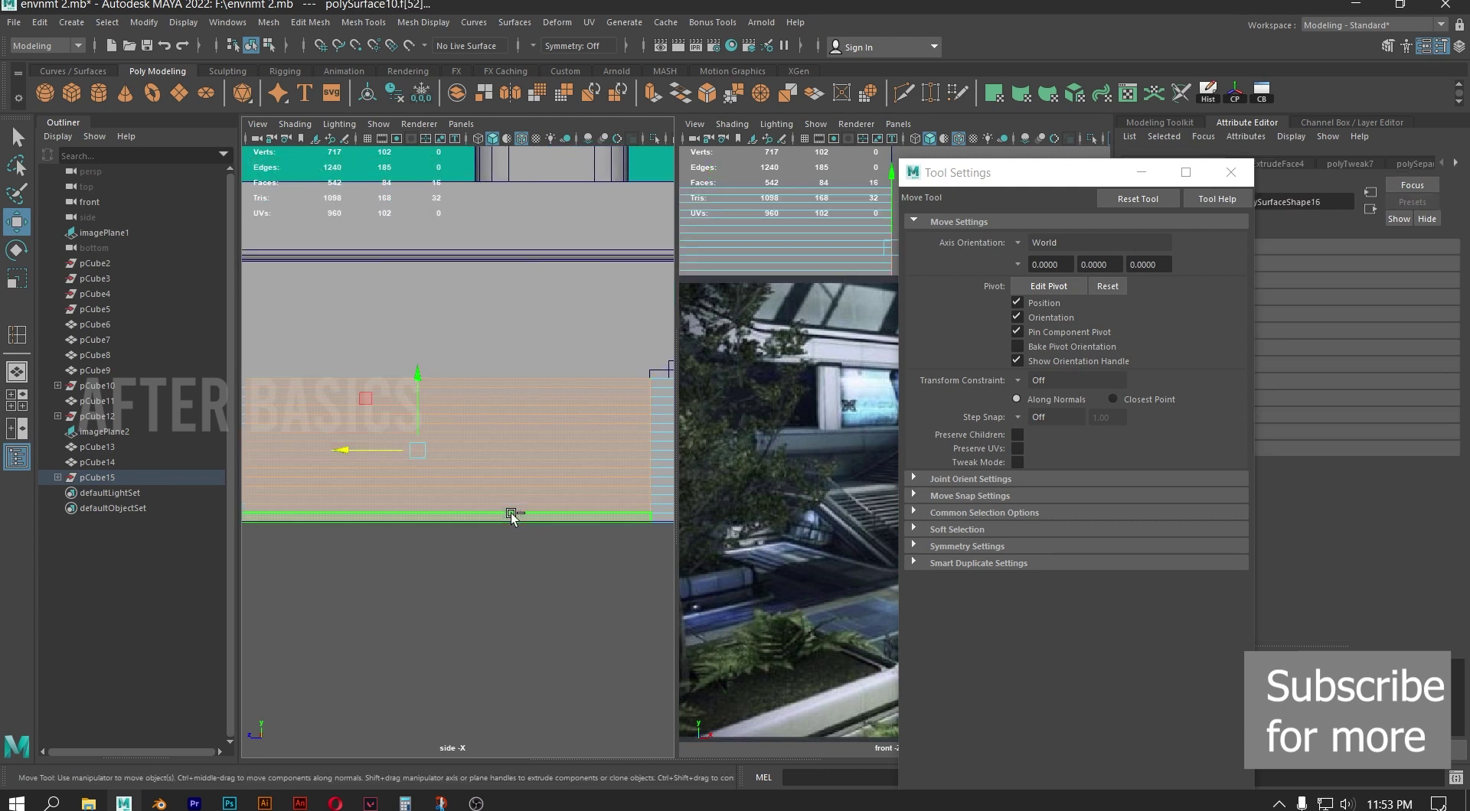
pyautogui.keyDown('ctrl'); pyautogui.click(529, 384); pyautogui.keyUp('ctrl')
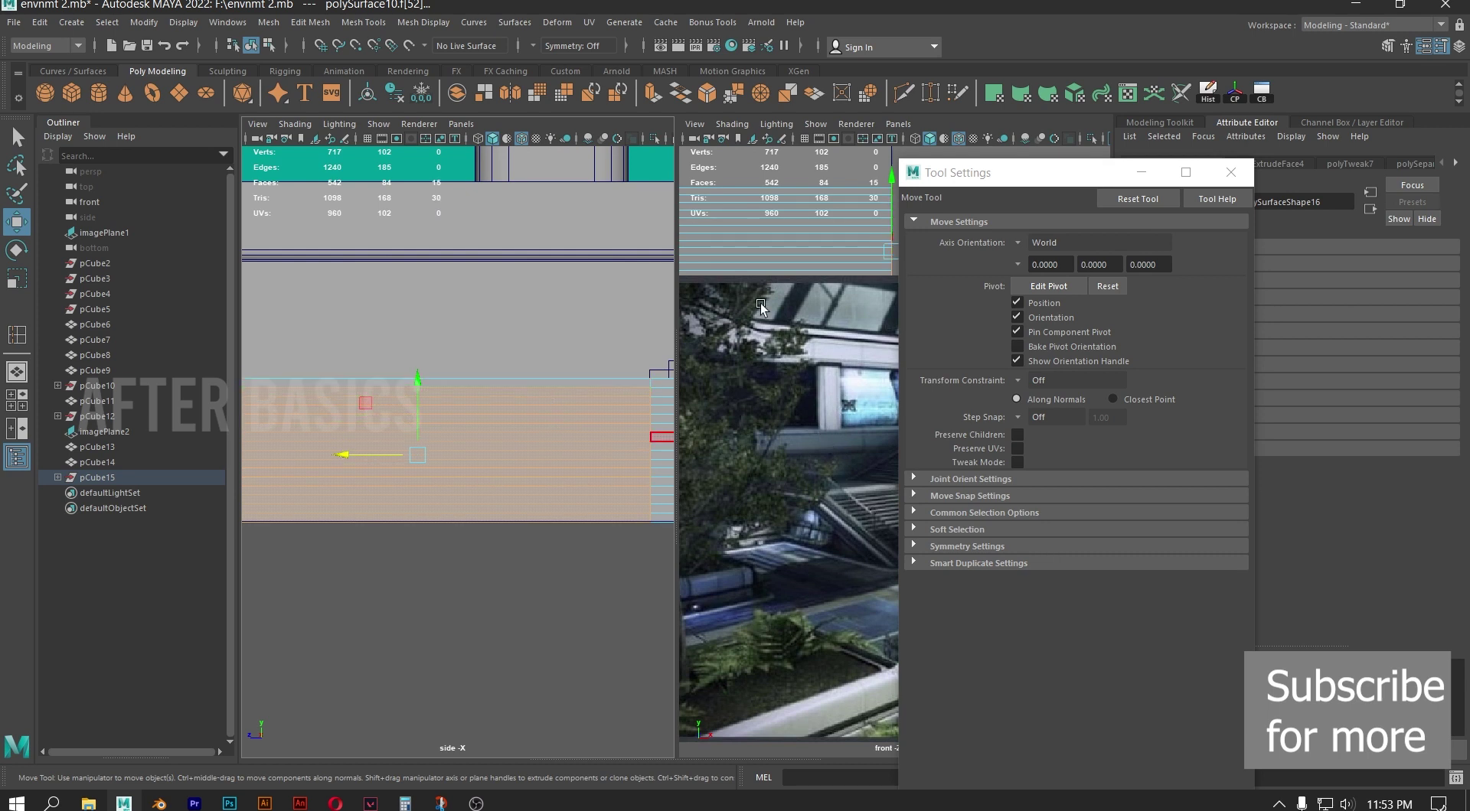
pyautogui.press('space')
pyautogui.moveTo(474, 346); pyautogui.dragTo(431, 349)
pyautogui.scroll(-12, 502, 420)
pyautogui.keyDown('alt'); pyautogui.moveTo(475, 476); pyautogui.dragTo(475, 367, button='middle'); pyautogui.keyUp('alt')
pyautogui.scroll(7, 474, 369)
pyautogui.scroll(4, 411, 407)
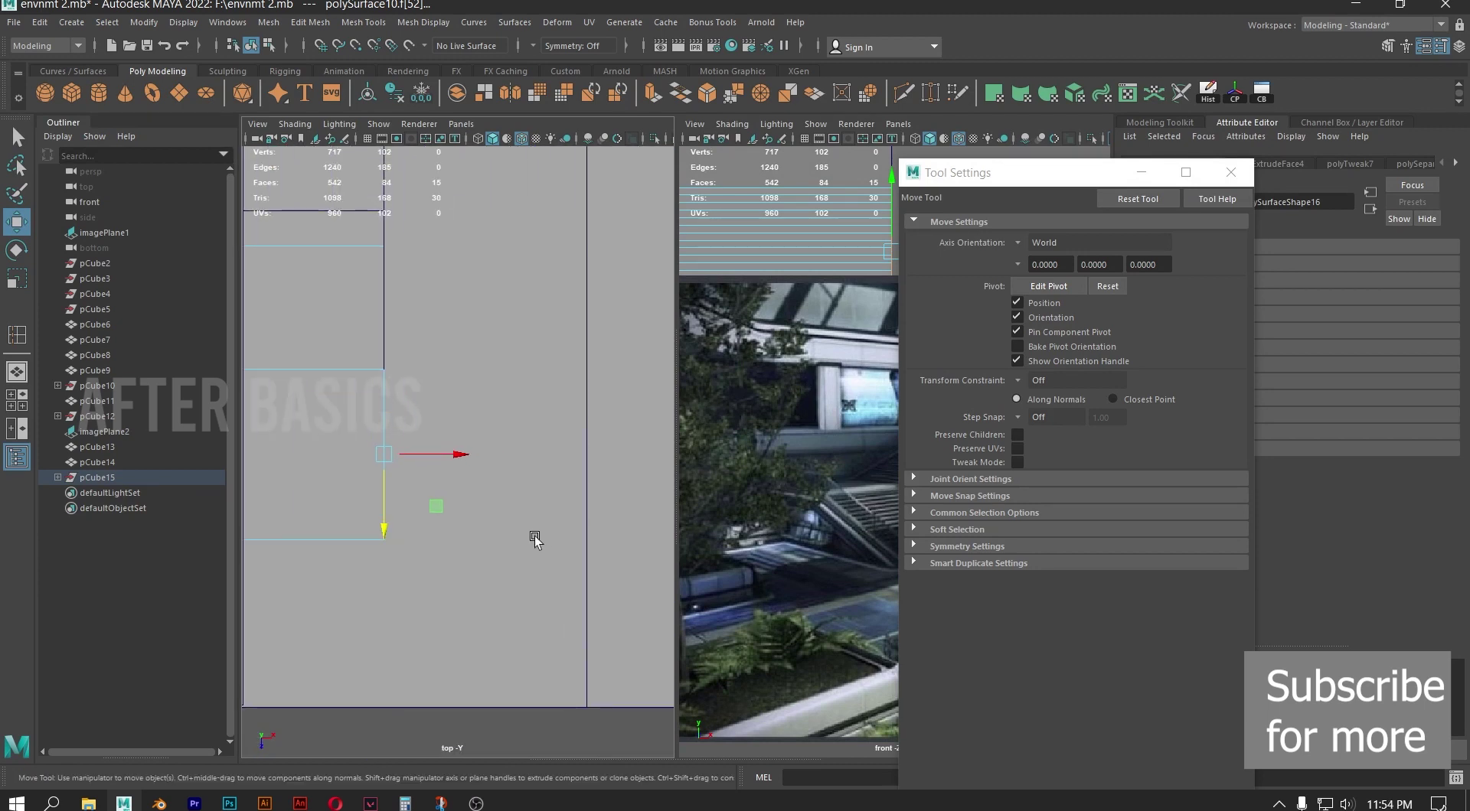
pyautogui.keyDown('shift'); pyautogui.moveTo(459, 455); pyautogui.dragTo(609, 463); pyautogui.keyUp('shift')
# Shorten the new side extrusion slightly along X in the top view
pyautogui.keyDown('alt'); pyautogui.moveTo(452, 361); pyautogui.dragTo(498, 417, button='middle'); pyautogui.keyUp('alt')
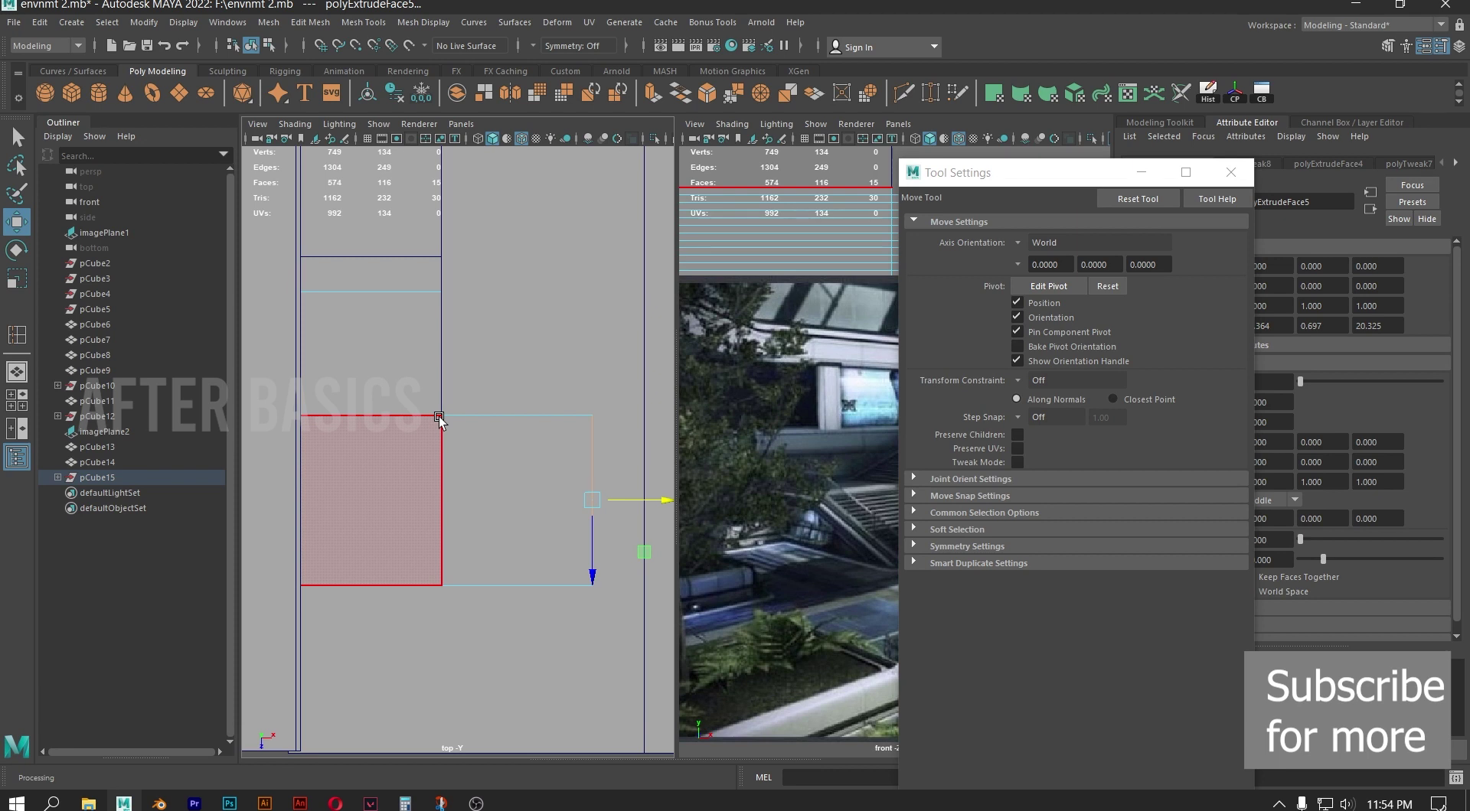
pyautogui.click(591, 460)
pyautogui.moveTo(662, 500); pyautogui.dragTo(647, 499)
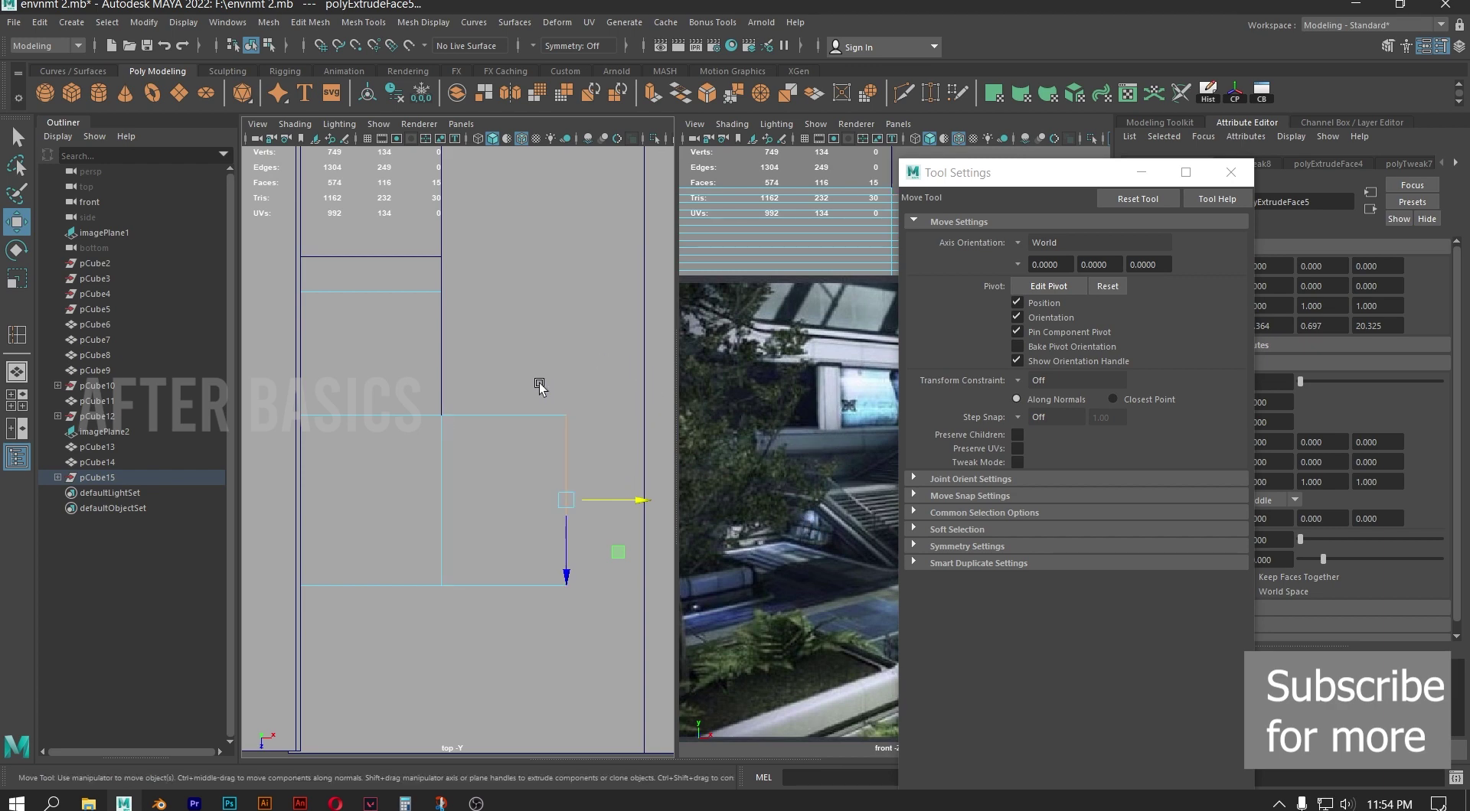
# Move the reference image imagePlane1 further down below the model in the front view
pyautogui.scroll(-3, 543, 379)
pyautogui.press('space')
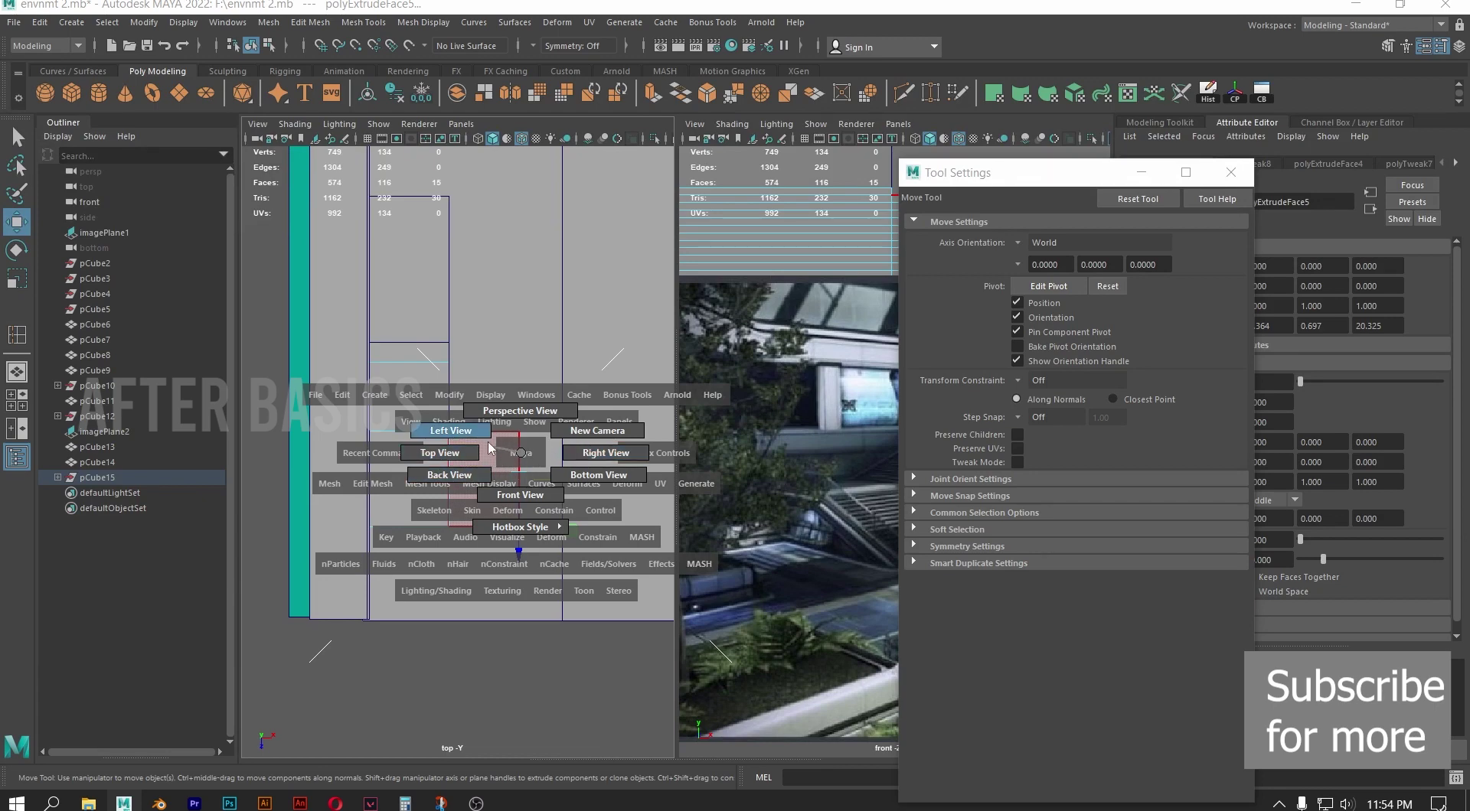
pyautogui.click(519, 494)
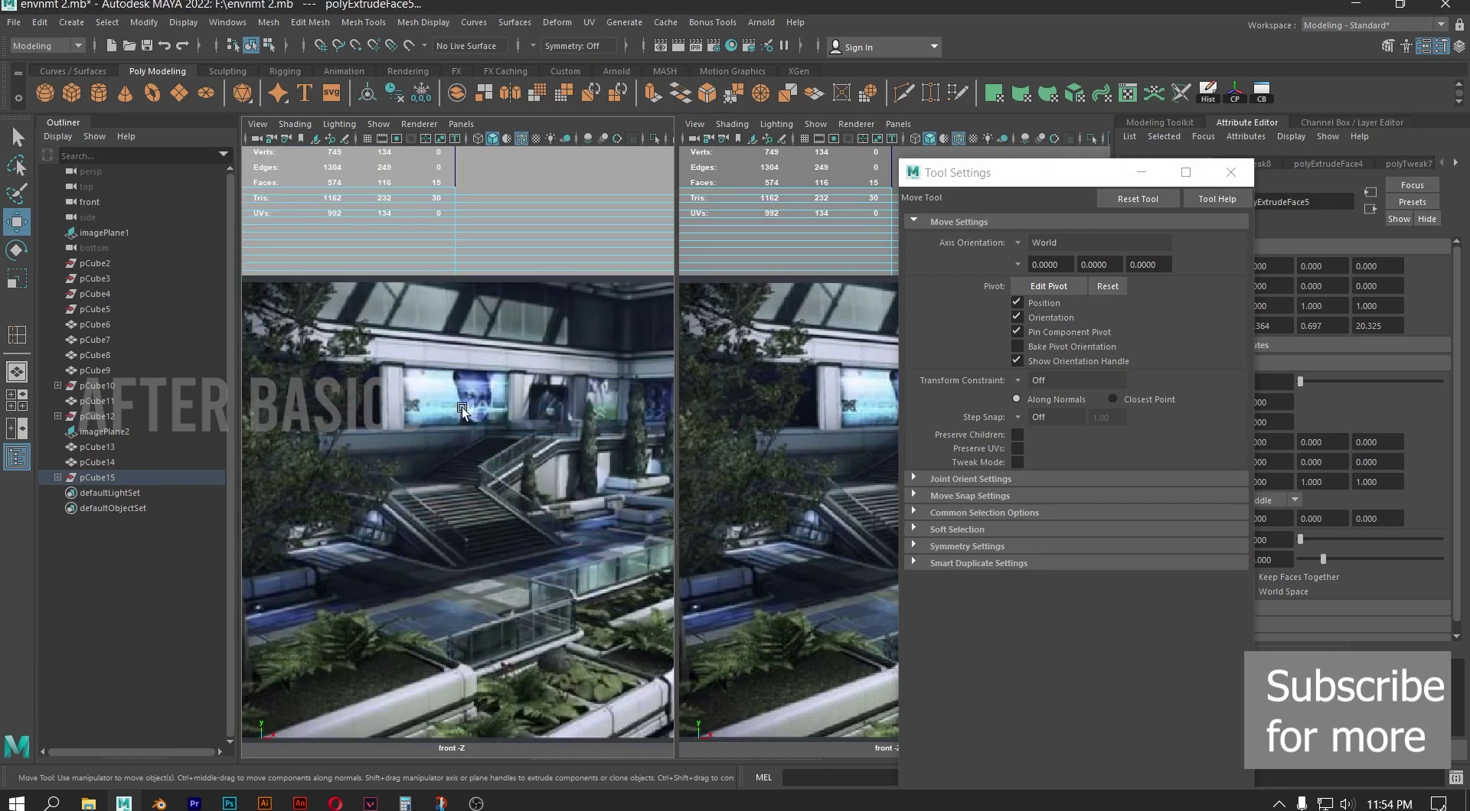
pyautogui.scroll(5, 451, 332)
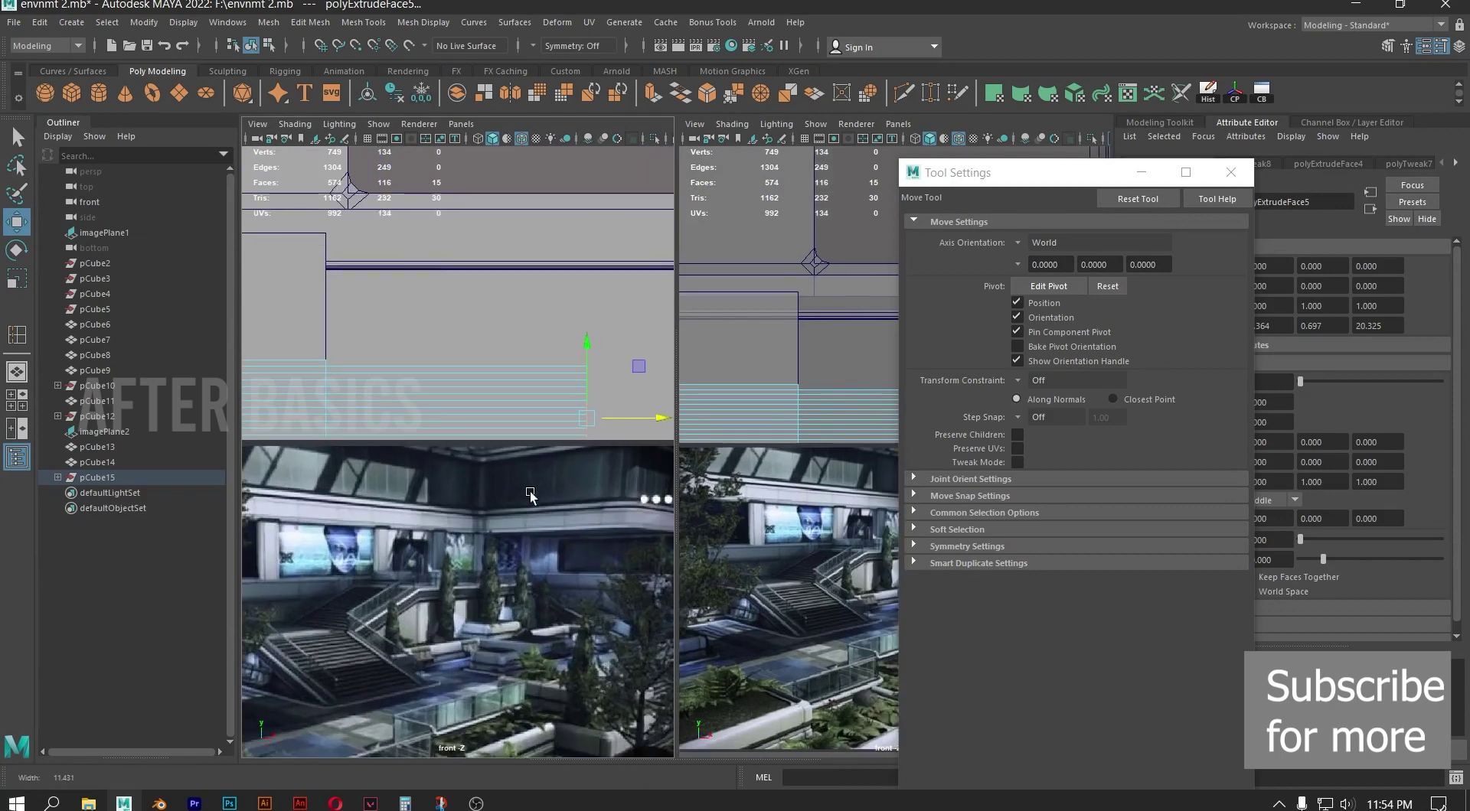
pyautogui.moveTo(502, 380); pyautogui.dragTo(575, 358, button='right')
pyautogui.keyDown('alt'); pyautogui.moveTo(566, 363); pyautogui.dragTo(230, 431, button='right'); pyautogui.keyUp('alt')
pyautogui.click(105, 433)
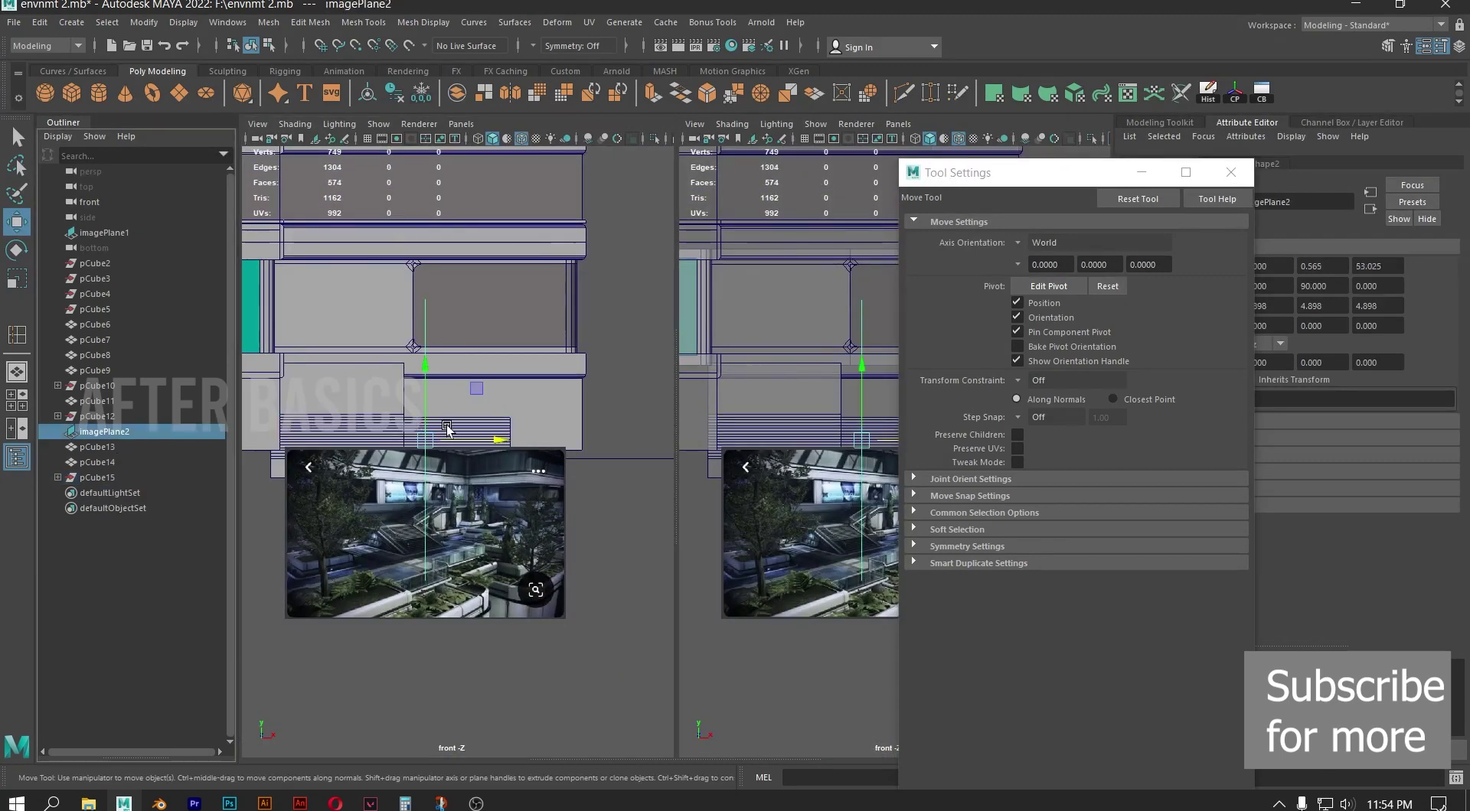
pyautogui.click(480, 528)
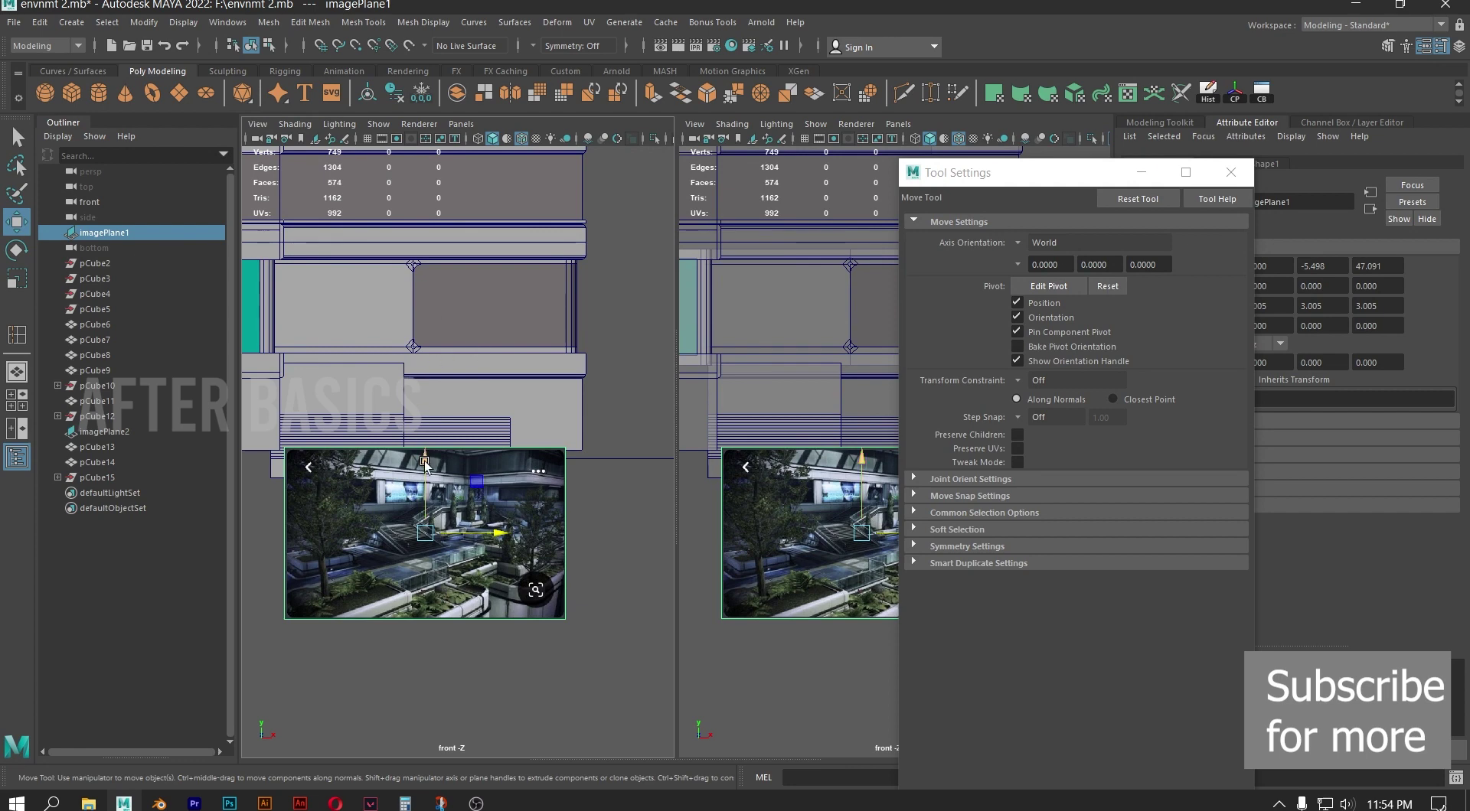
pyautogui.moveTo(425, 463); pyautogui.dragTo(426, 508)
# Insert 15 evenly spaced vertical edge loops across the extruded part of the lower stair block
pyautogui.keyDown('alt'); pyautogui.moveTo(446, 397); pyautogui.dragTo(456, 434, button='right'); pyautogui.keyUp('alt')
pyautogui.click(484, 415)
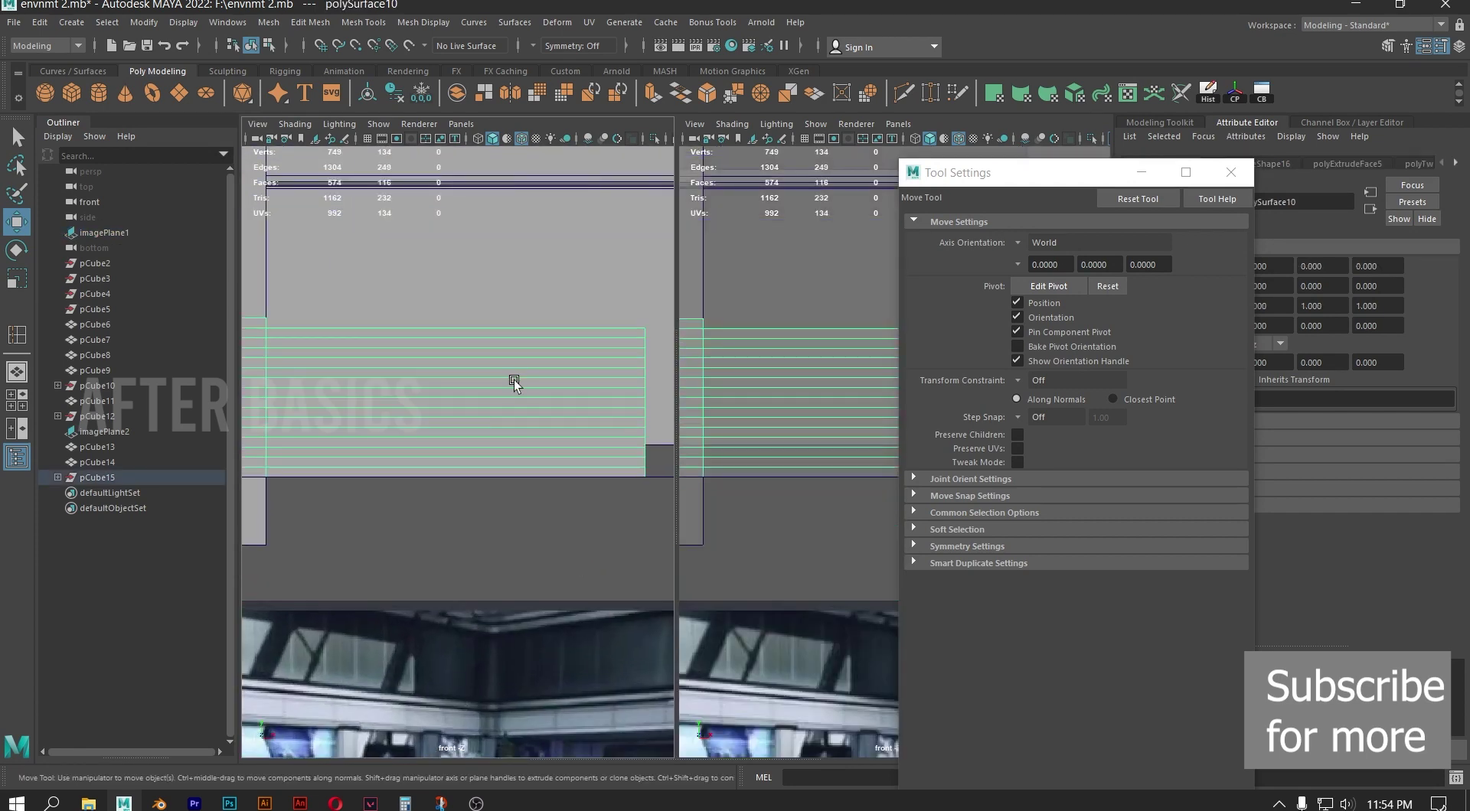
pyautogui.scroll(-2, 490, 375)
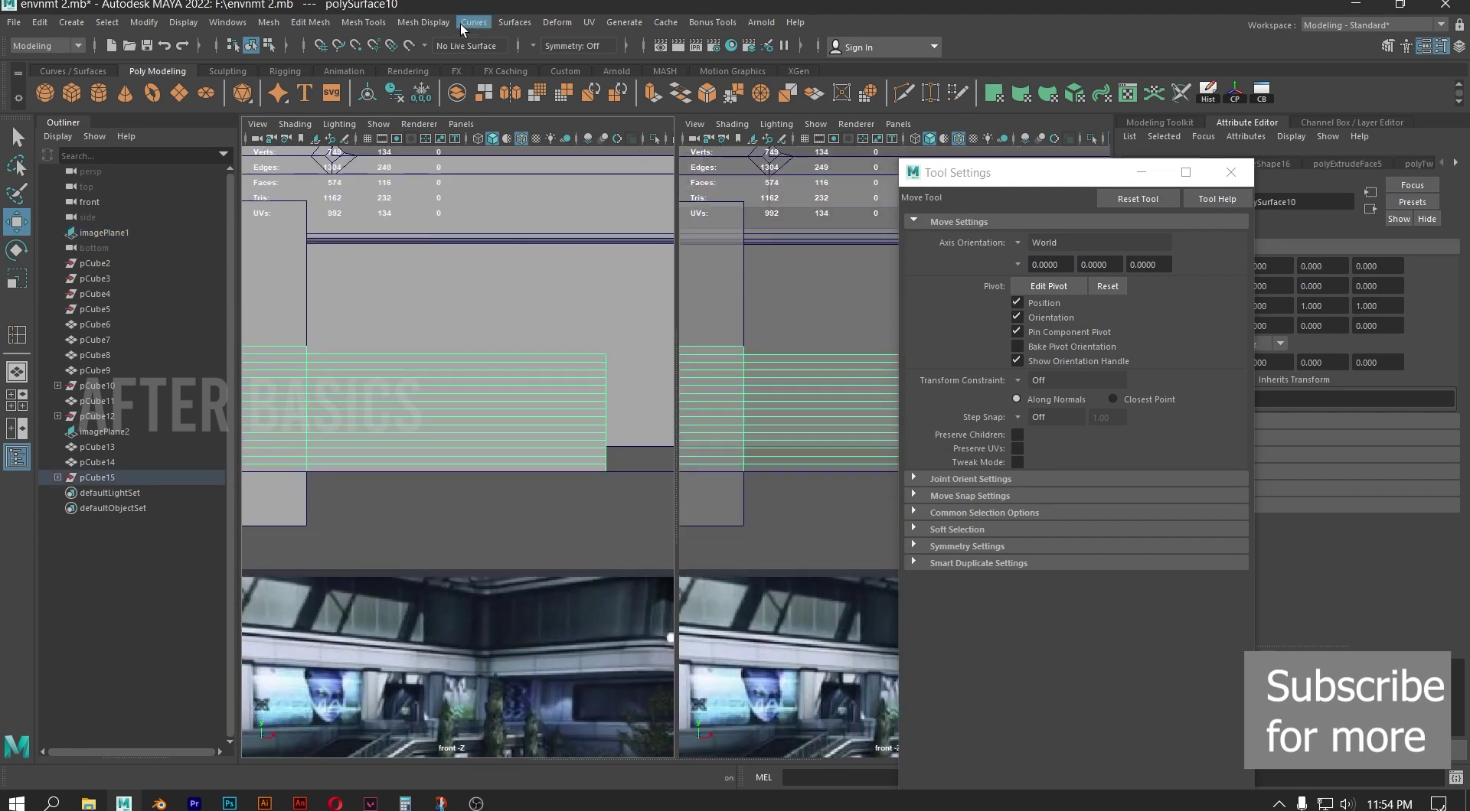
pyautogui.click(425, 22)
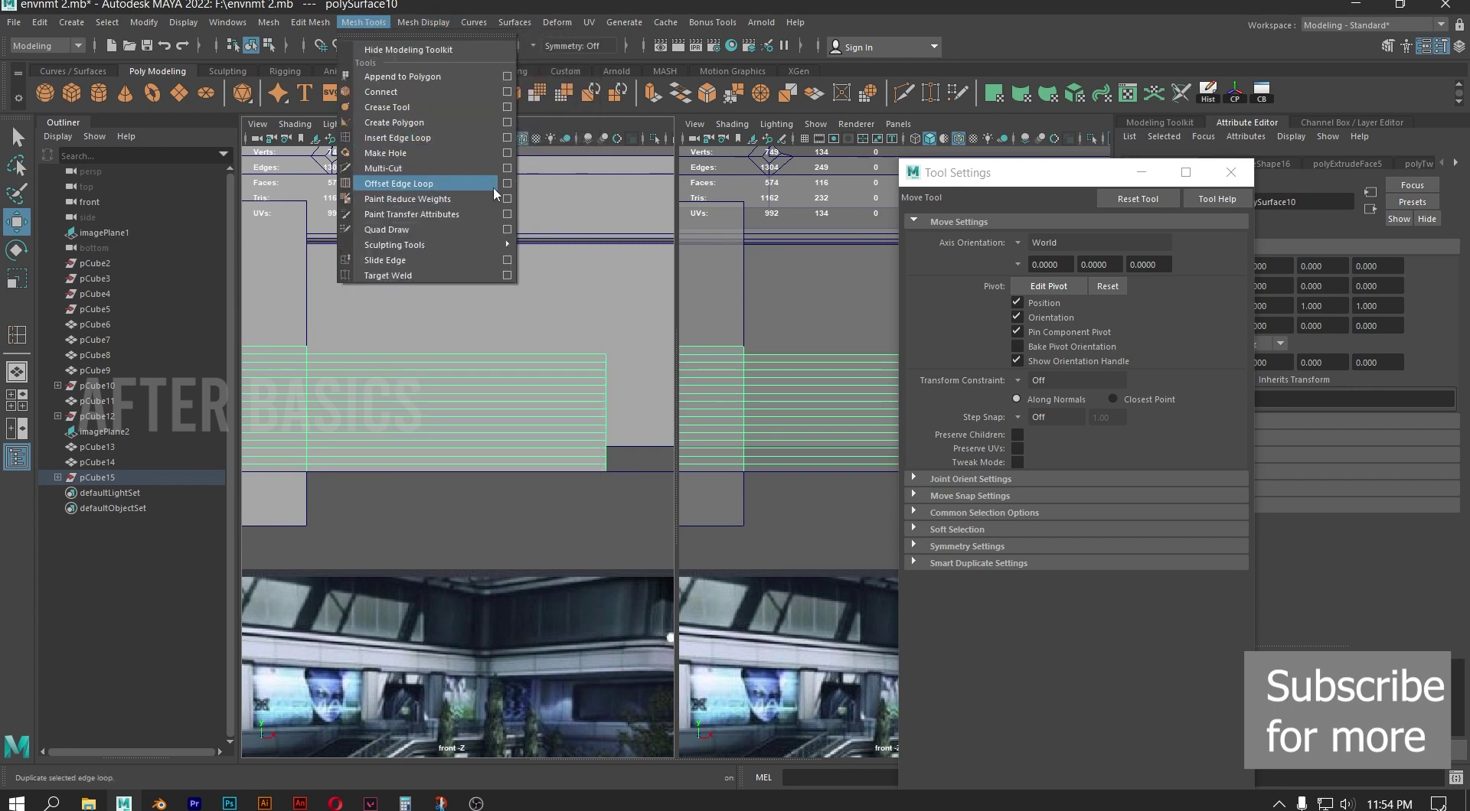
pyautogui.click(483, 139)
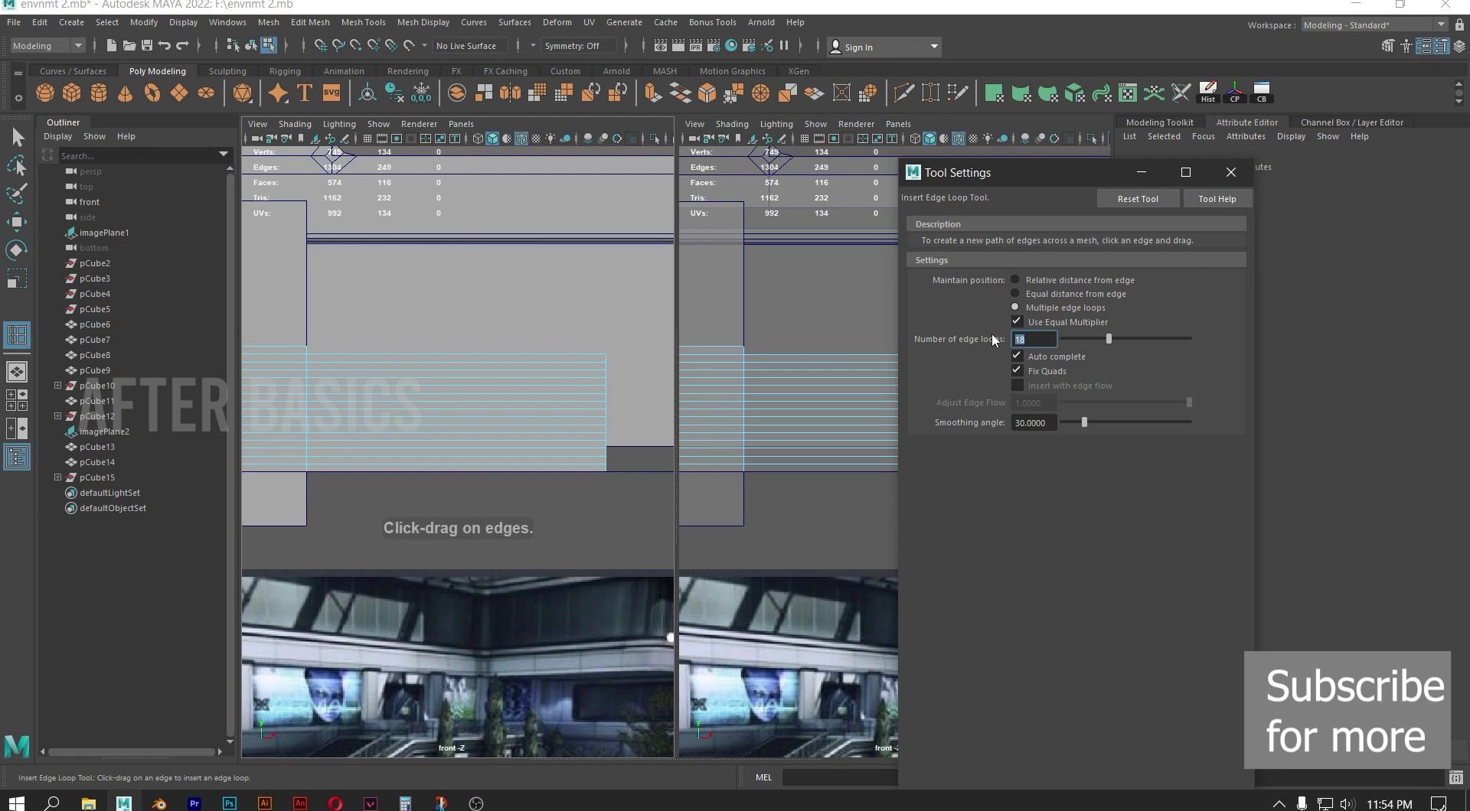
pyautogui.write('15')
pyautogui.press('Return')
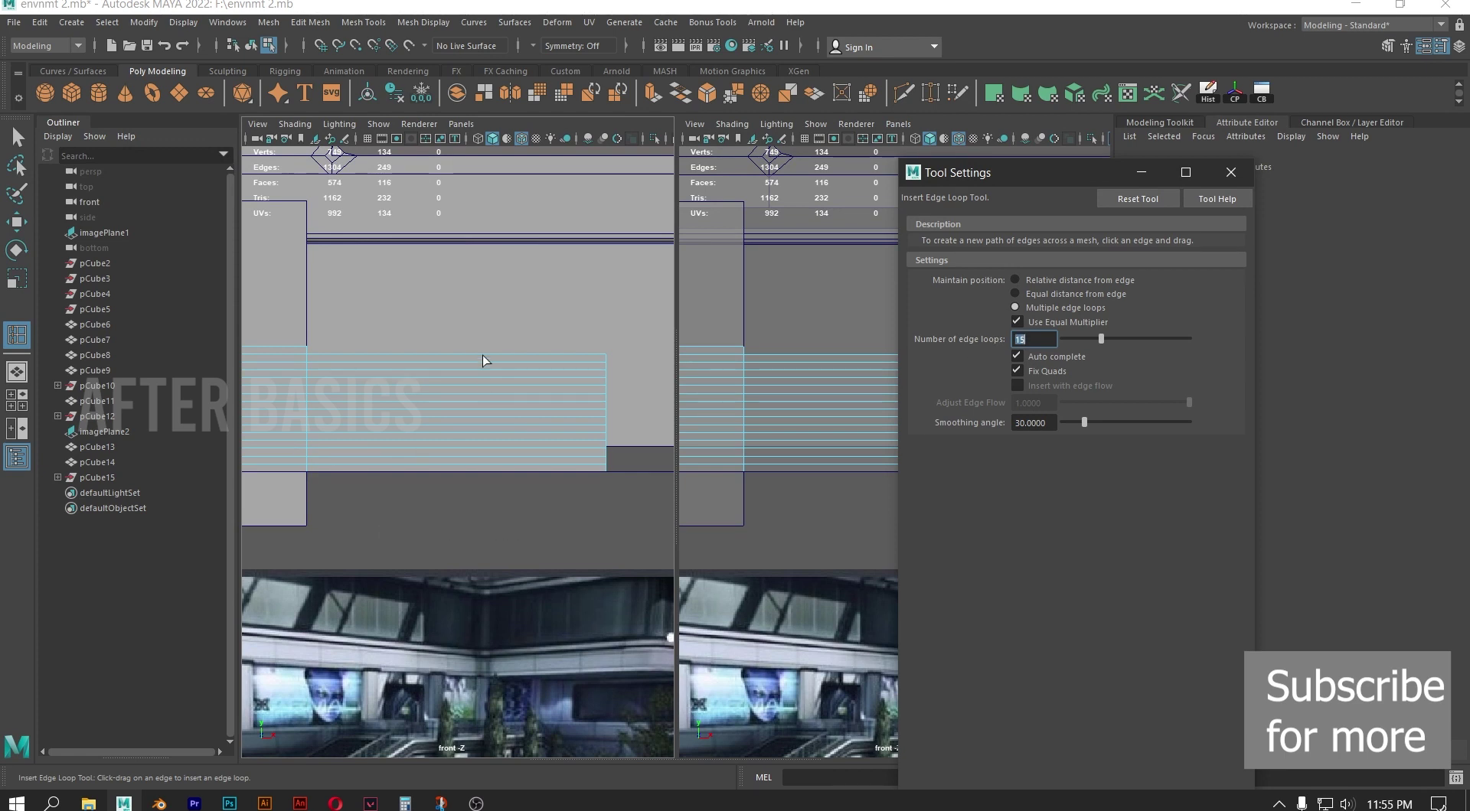
pyautogui.moveTo(455, 357); pyautogui.dragTo(464, 358)
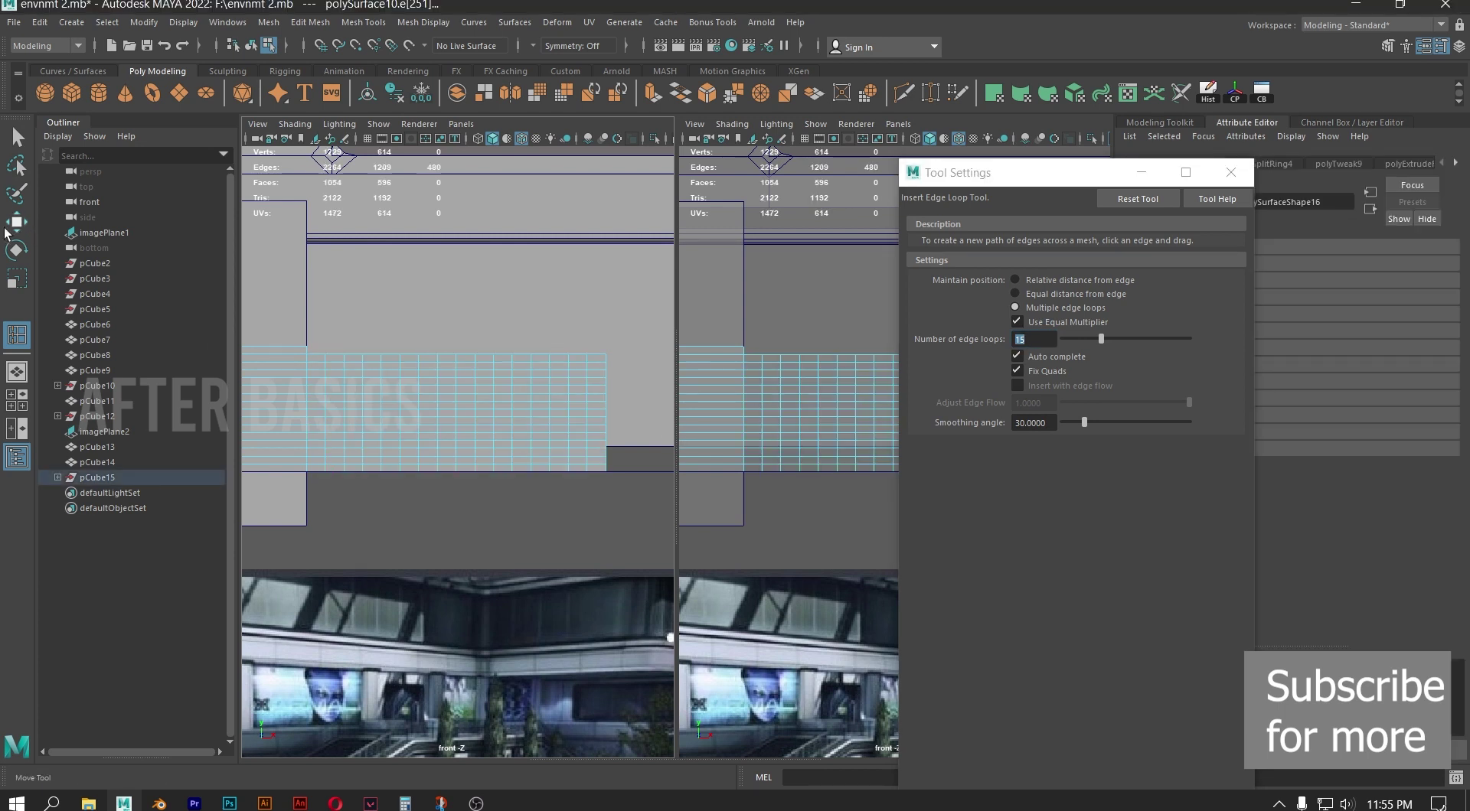
# Delete the surplus faces row by row to carve a descending stair-step profile into the subdivided block
pyautogui.press('w')
pyautogui.moveTo(459, 371); pyautogui.dragTo(476, 401, button='right')
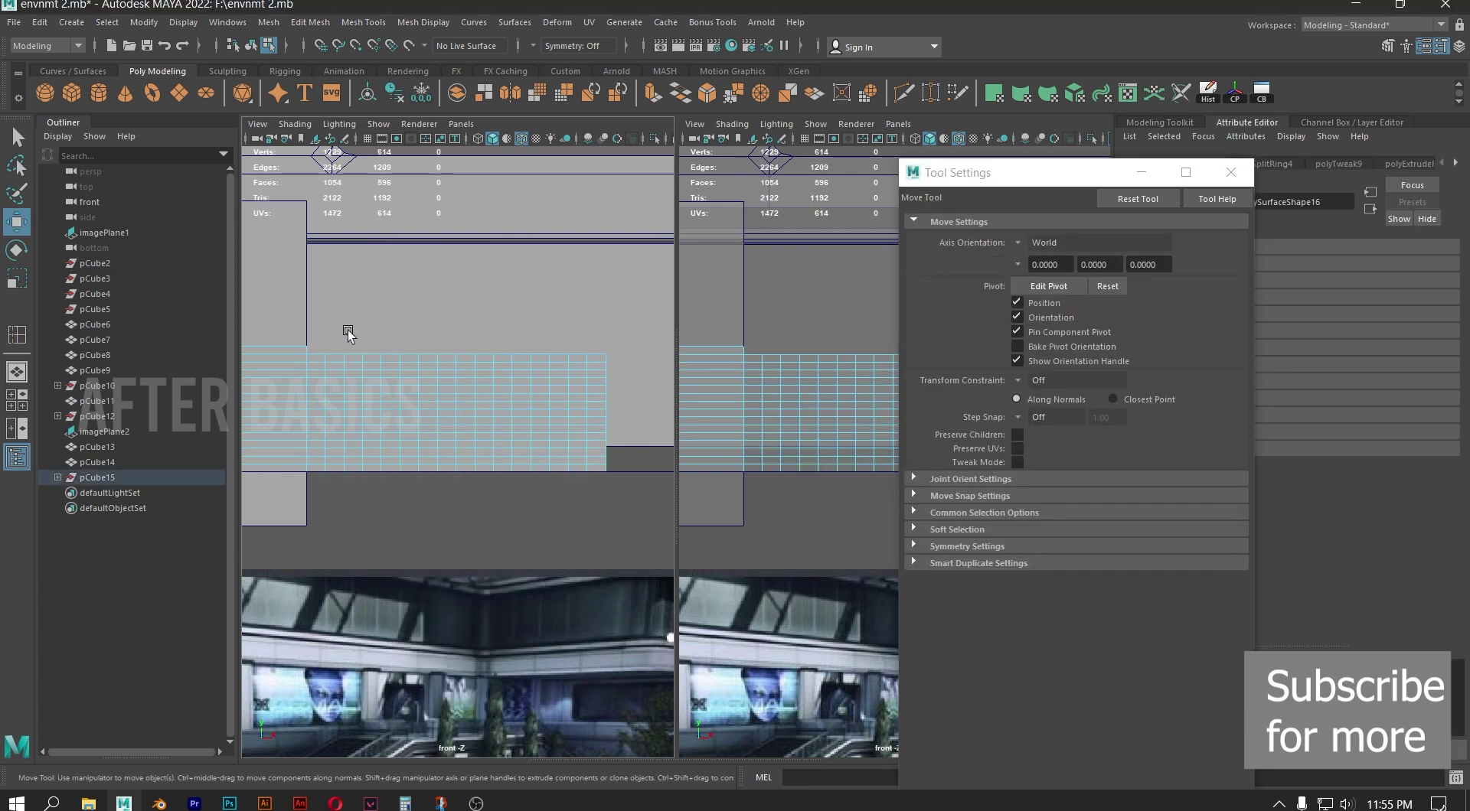
pyautogui.moveTo(334, 335); pyautogui.dragTo(630, 361)
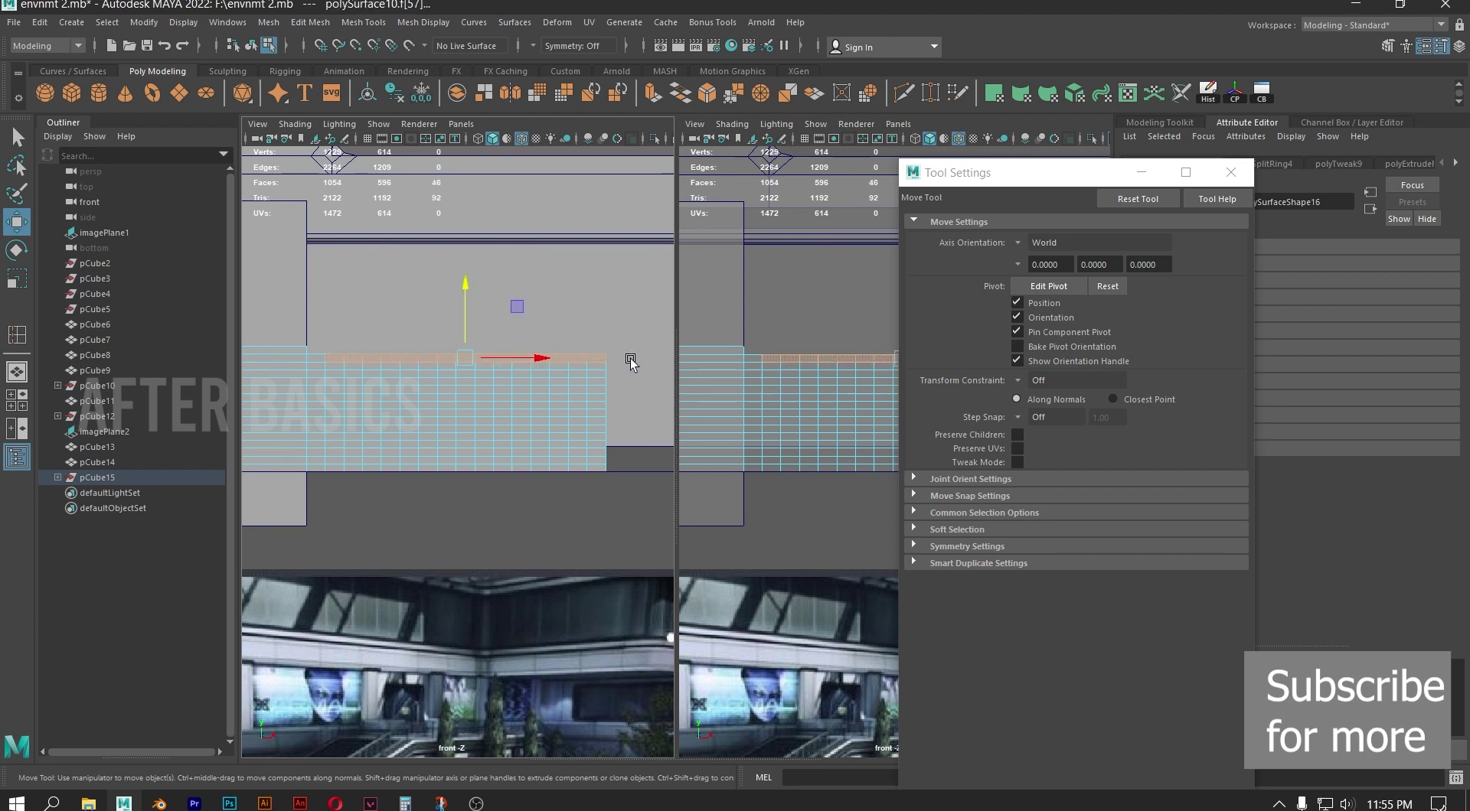
pyautogui.press('Delete')
pyautogui.moveTo(624, 368); pyautogui.dragTo(624, 368)
pyautogui.press('Delete')
pyautogui.moveTo(504, 374); pyautogui.dragTo(633, 368)
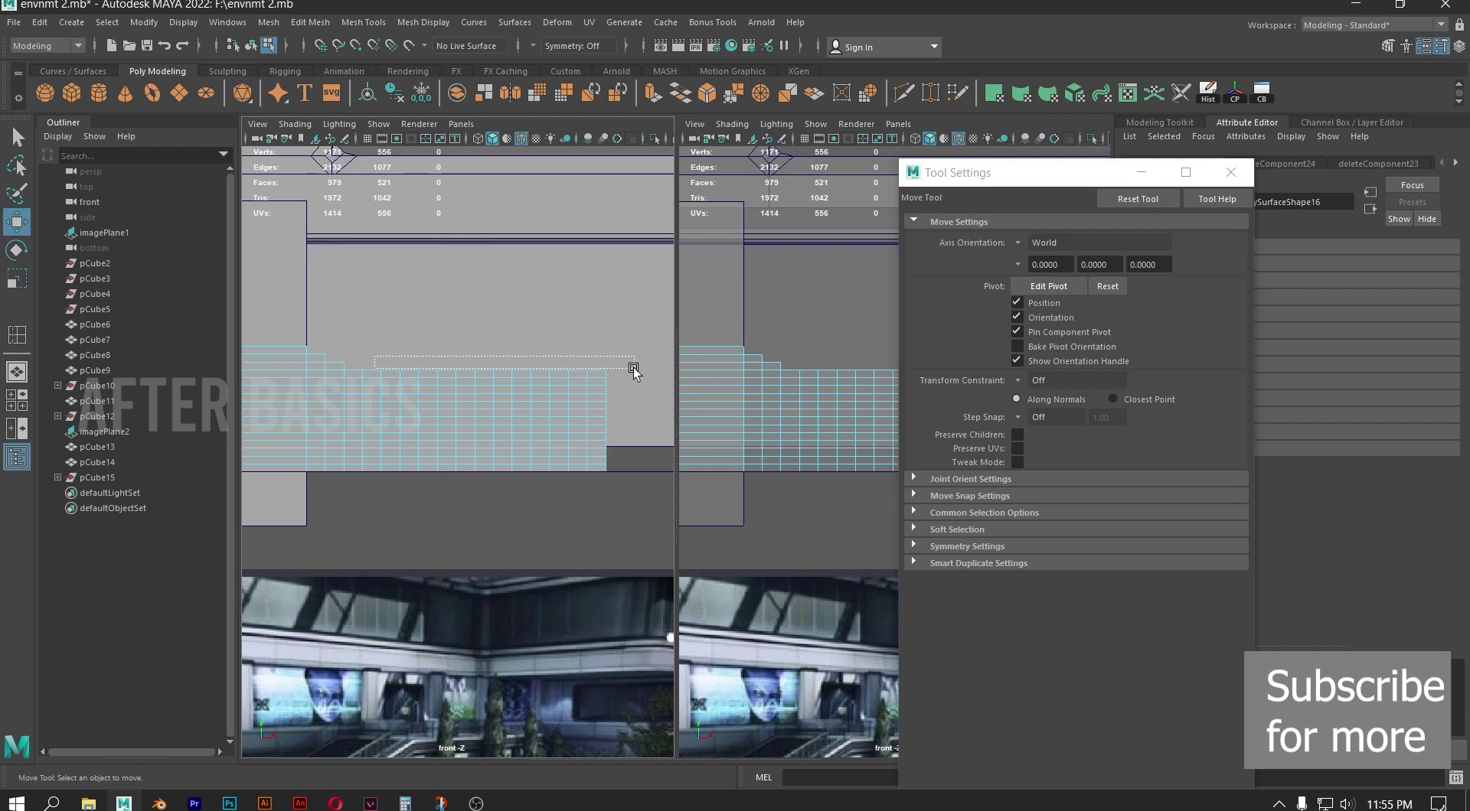
pyautogui.press('Delete')
pyautogui.moveTo(385, 365); pyautogui.dragTo(629, 388)
pyautogui.press('Delete')
pyautogui.press('Delete')
pyautogui.moveTo(435, 380); pyautogui.dragTo(461, 391)
pyautogui.moveTo(613, 400); pyautogui.dragTo(618, 404)
pyautogui.press('Delete')
pyautogui.press('Delete')
pyautogui.moveTo(461, 391); pyautogui.dragTo(629, 412)
pyautogui.press('Delete')
pyautogui.moveTo(487, 405); pyautogui.dragTo(619, 450)
pyautogui.press('Delete')
pyautogui.press('Delete')
pyautogui.press('Delete')
pyautogui.press('Delete')
pyautogui.press('Delete')
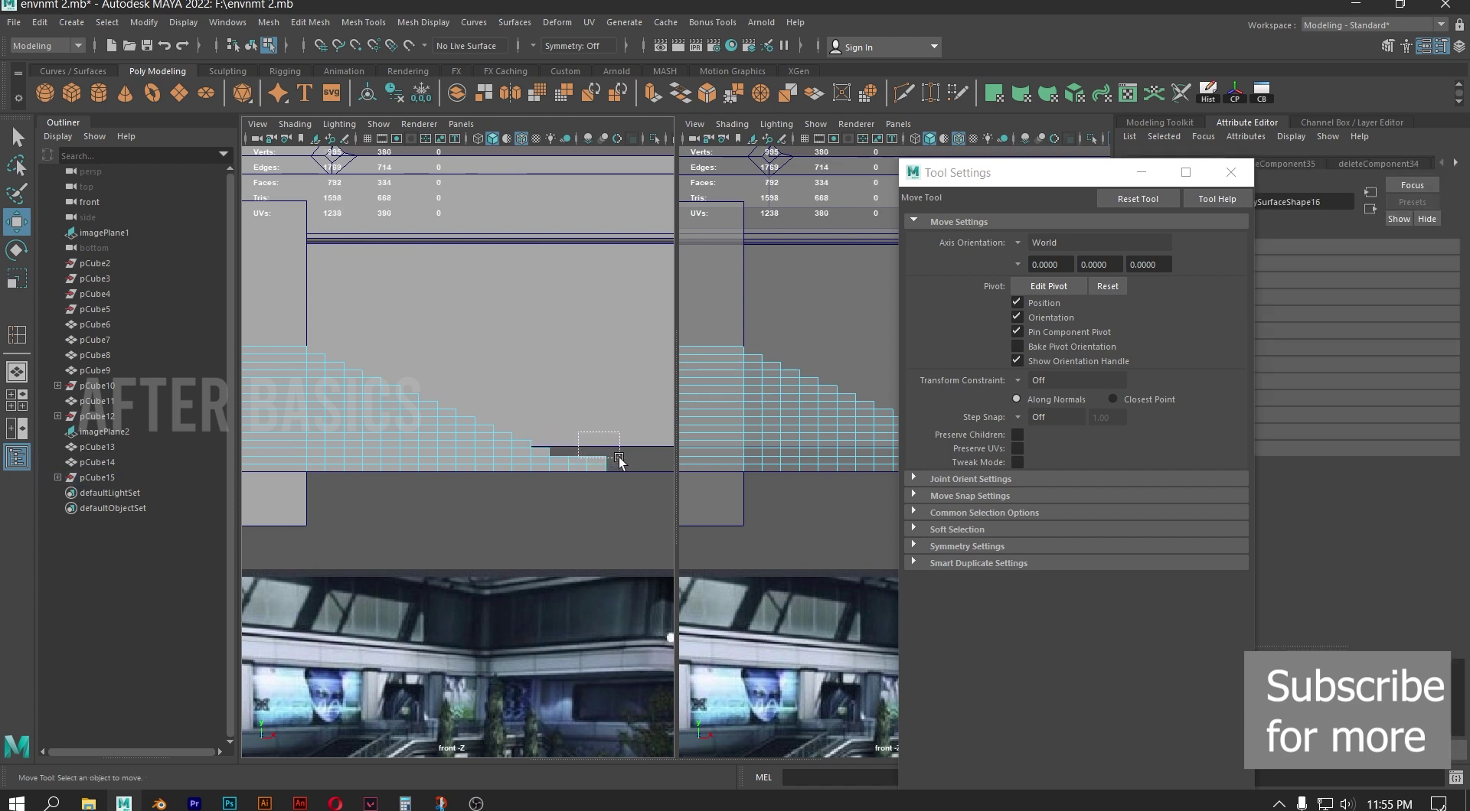
pyautogui.moveTo(618, 447); pyautogui.dragTo(601, 487)
# Delete the lower stair block's top, front and one side's faces, keeping the opposite stepped side panel
pyautogui.press('space')
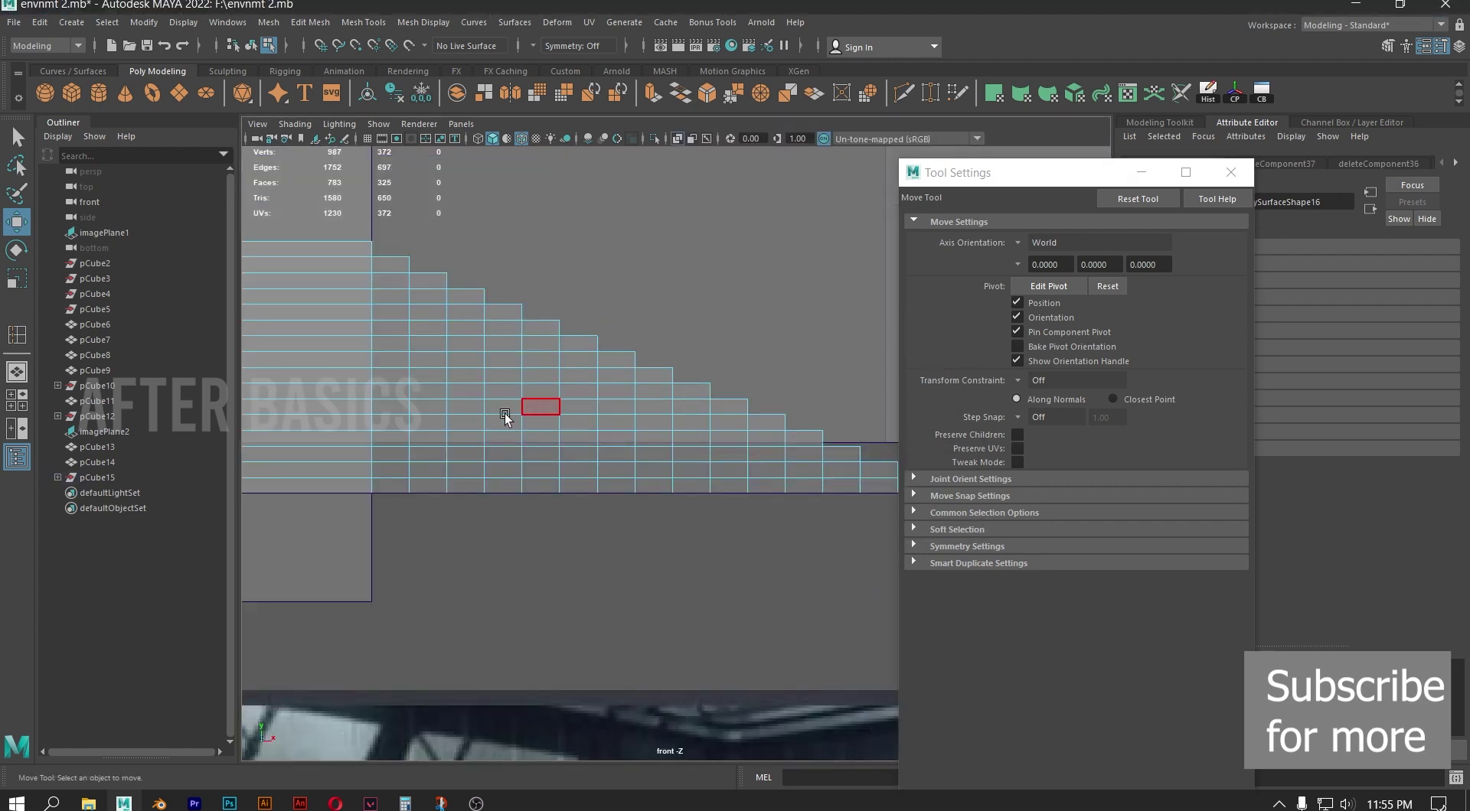
pyautogui.press('space')
pyautogui.press('space')
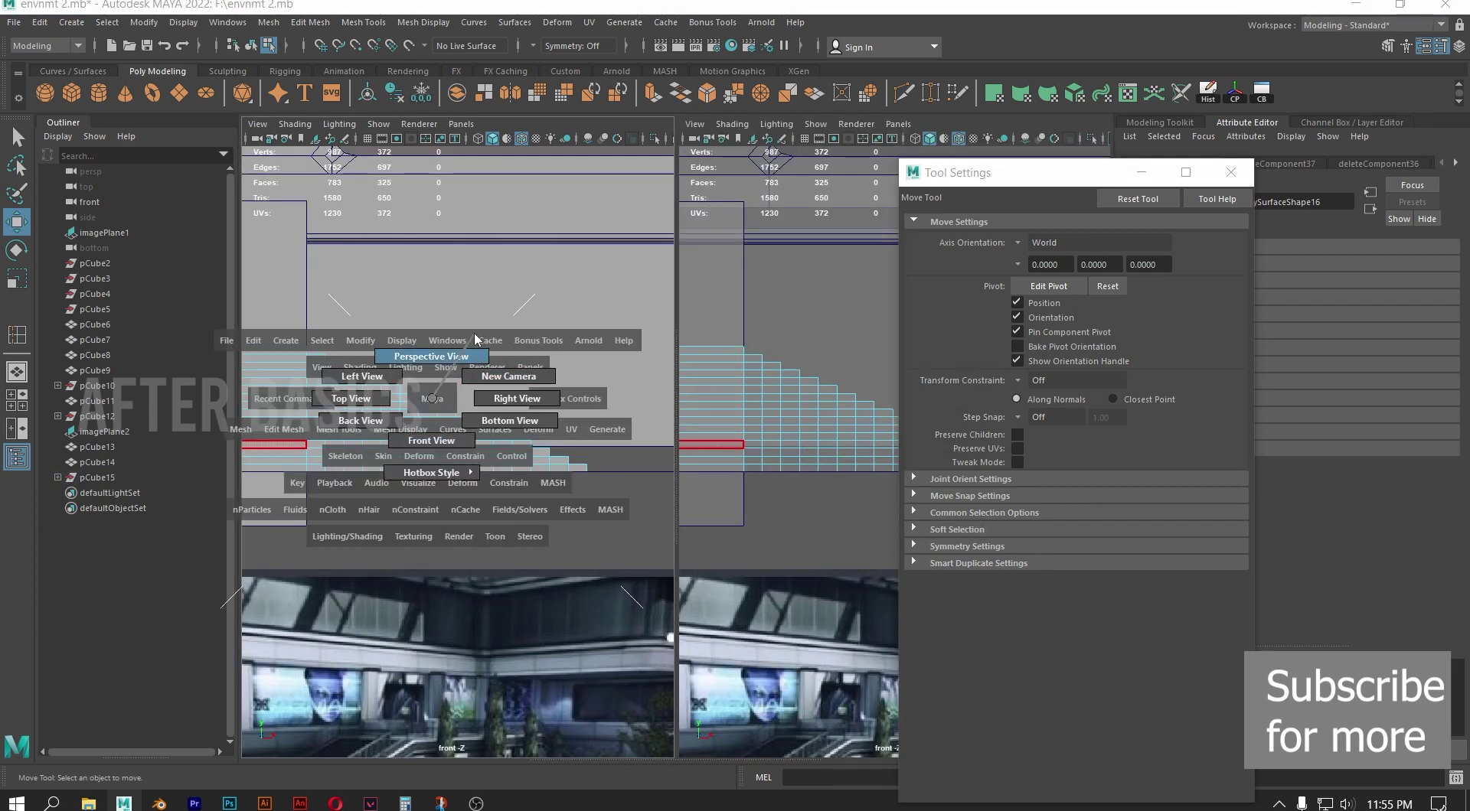
pyautogui.moveTo(432, 399); pyautogui.dragTo(474, 340)
pyautogui.scroll(-5, 536, 360)
pyautogui.scroll(5, 490, 444)
pyautogui.moveTo(460, 456)
pyautogui.keyDown('alt'); pyautogui.mouseDown()
pyautogui.moveTo(461, 410)
pyautogui.moveTo(469, 453)
pyautogui.mouseUp(); pyautogui.keyUp('alt')
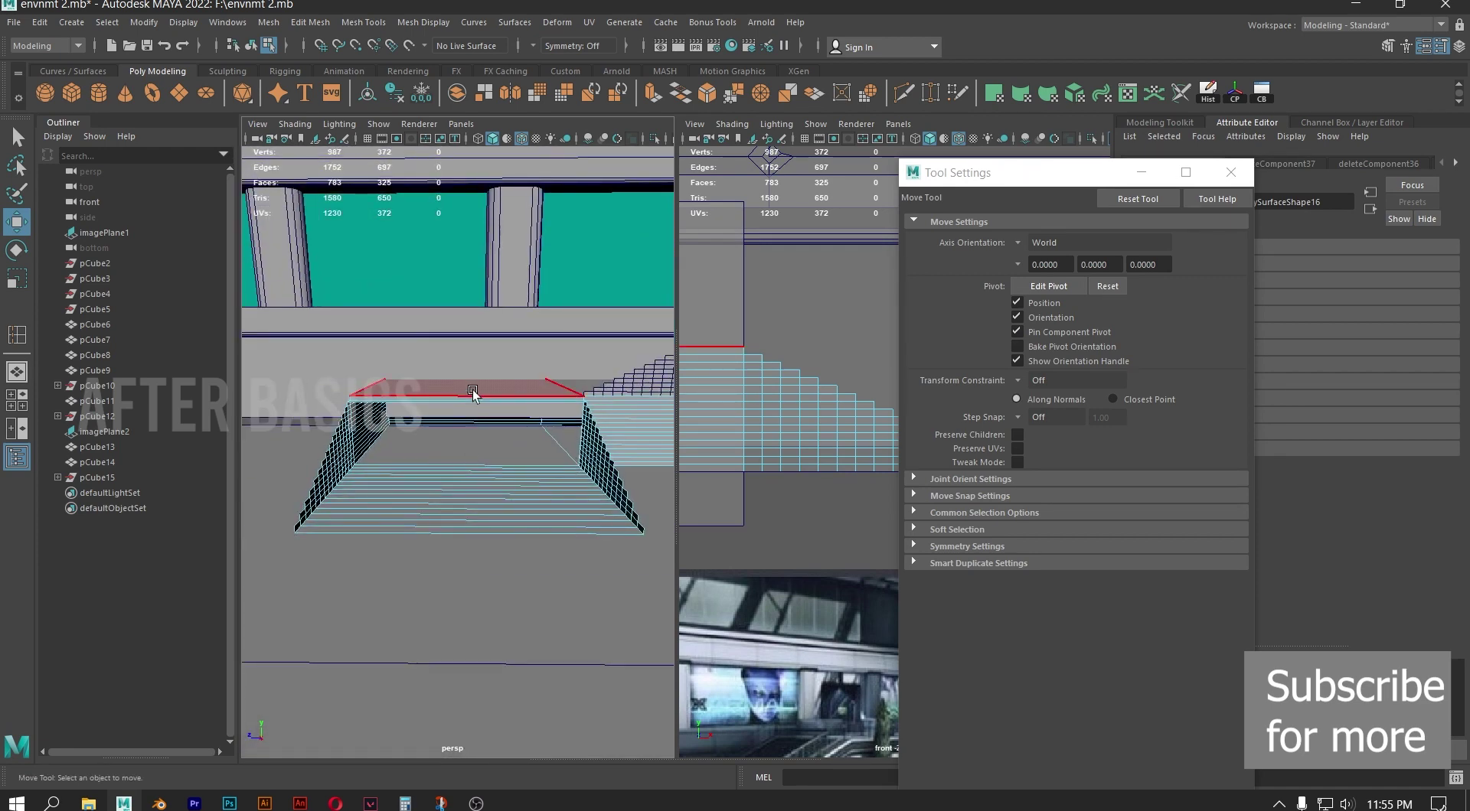
pyautogui.moveTo(486, 365); pyautogui.dragTo(452, 414, button='right')
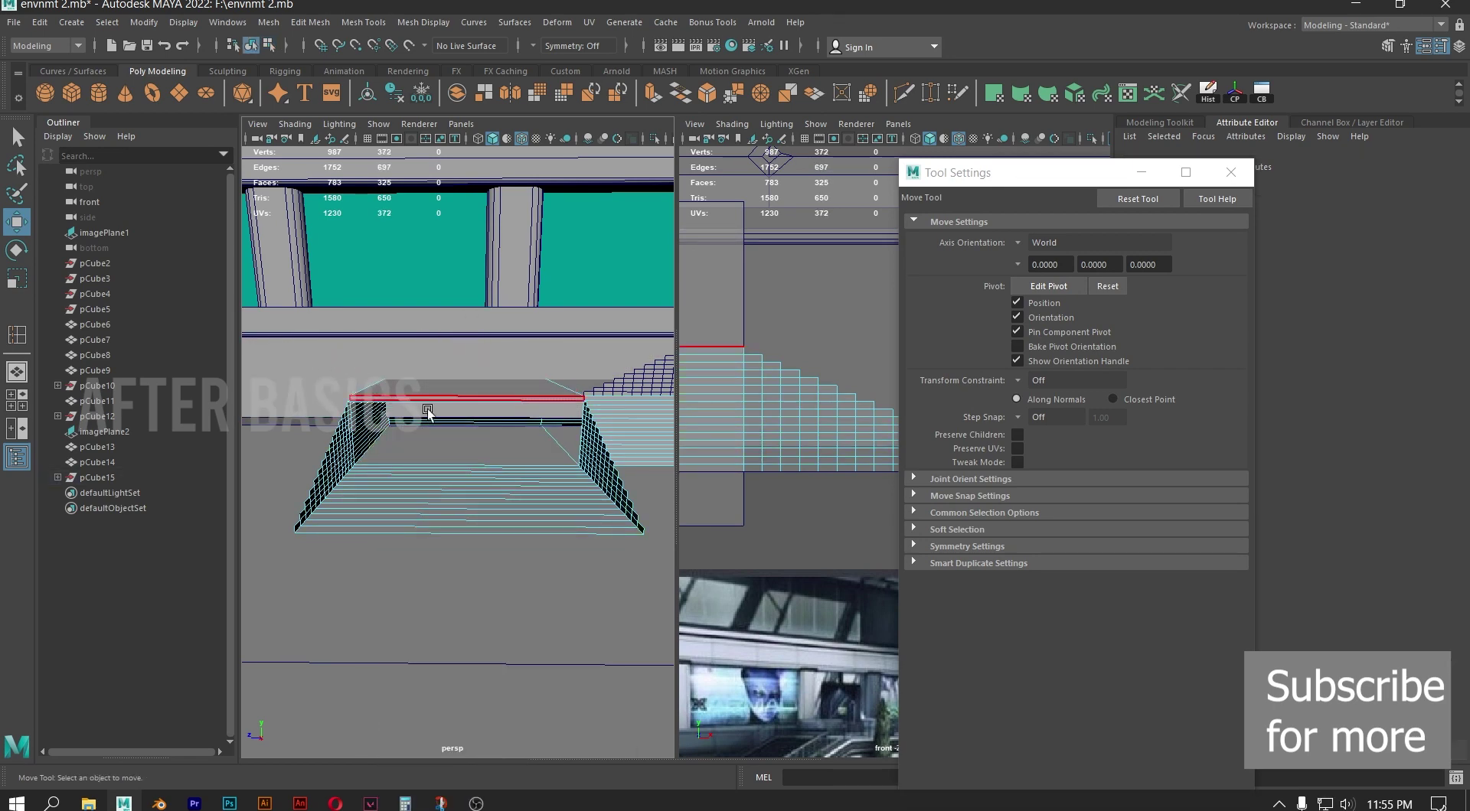
pyautogui.moveTo(450, 335); pyautogui.dragTo(264, 564)
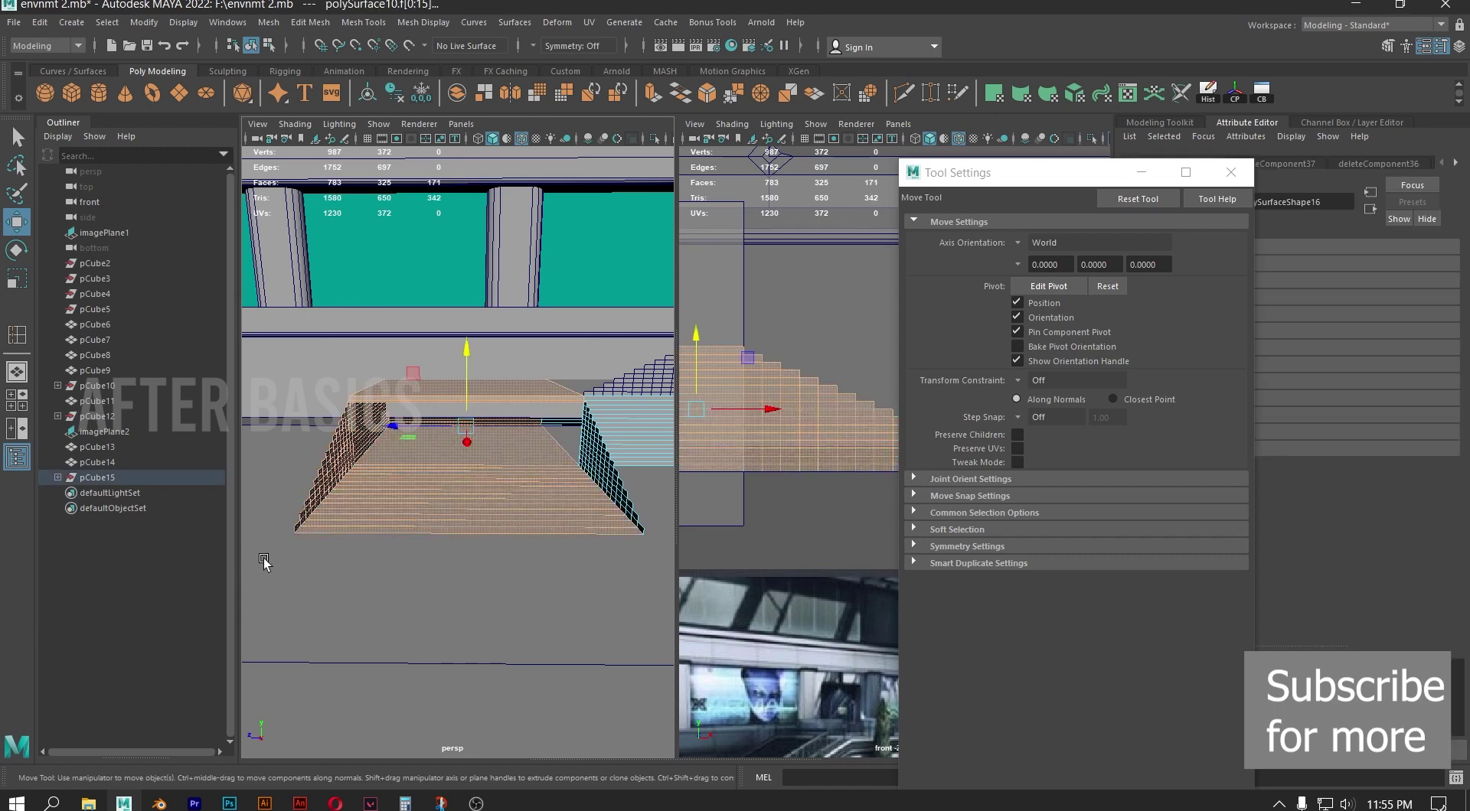
pyautogui.press('Delete')
# Delete the leftover strip faces of the lower stair piece near the wall
pyautogui.keyDown('alt'); pyautogui.moveTo(519, 490); pyautogui.dragTo(556, 413); pyautogui.keyUp('alt')
pyautogui.moveTo(530, 350); pyautogui.dragTo(380, 378)
pyautogui.press('Delete')
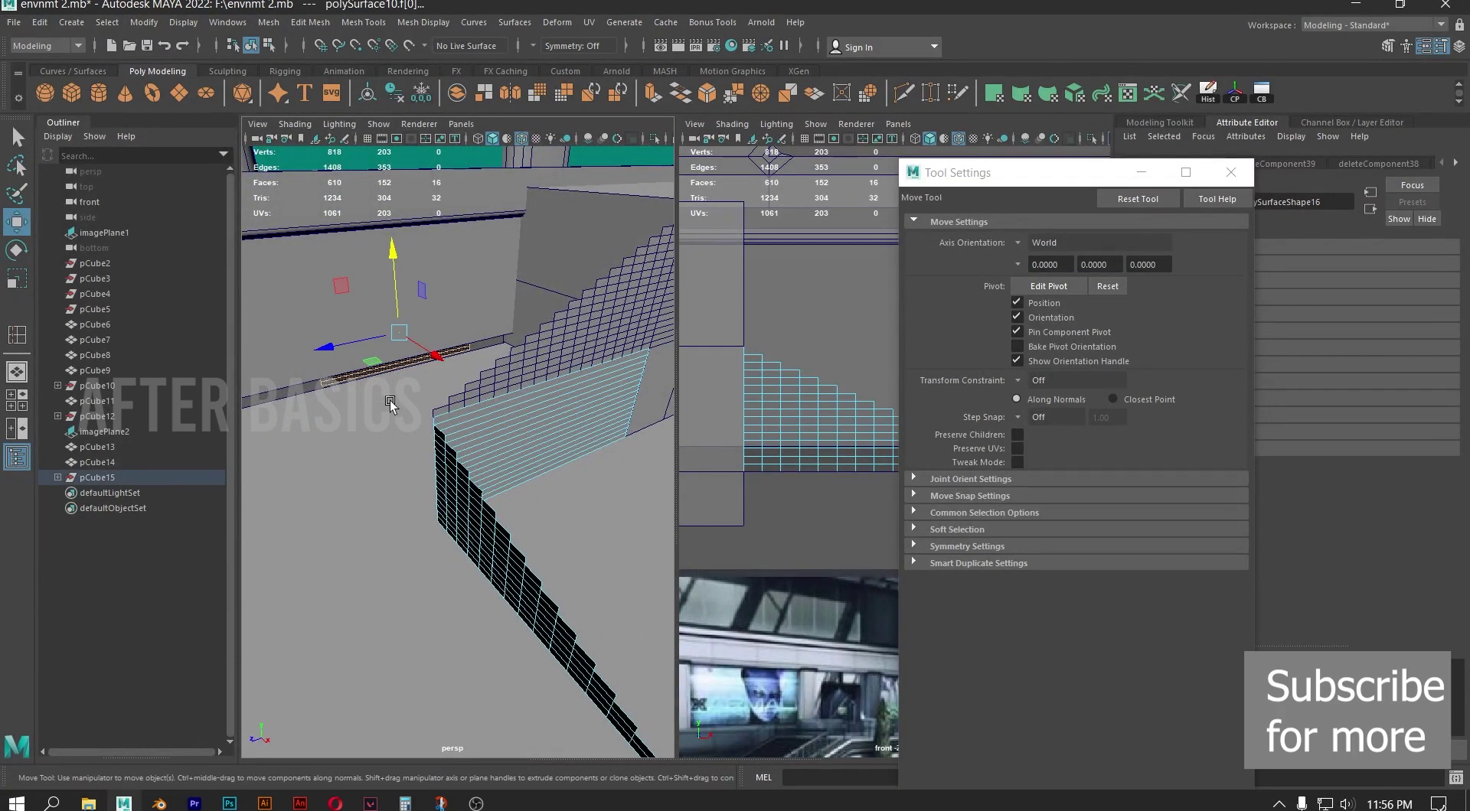
pyautogui.press('Delete')
# Select the lower stepped panel together with the adjoining upper stair piece and isolate them in the perspective view
pyautogui.moveTo(492, 383); pyautogui.dragTo(562, 320, button='right')
pyautogui.press('f')
pyautogui.keyDown('shift'); pyautogui.click(487, 414); pyautogui.keyUp('shift')
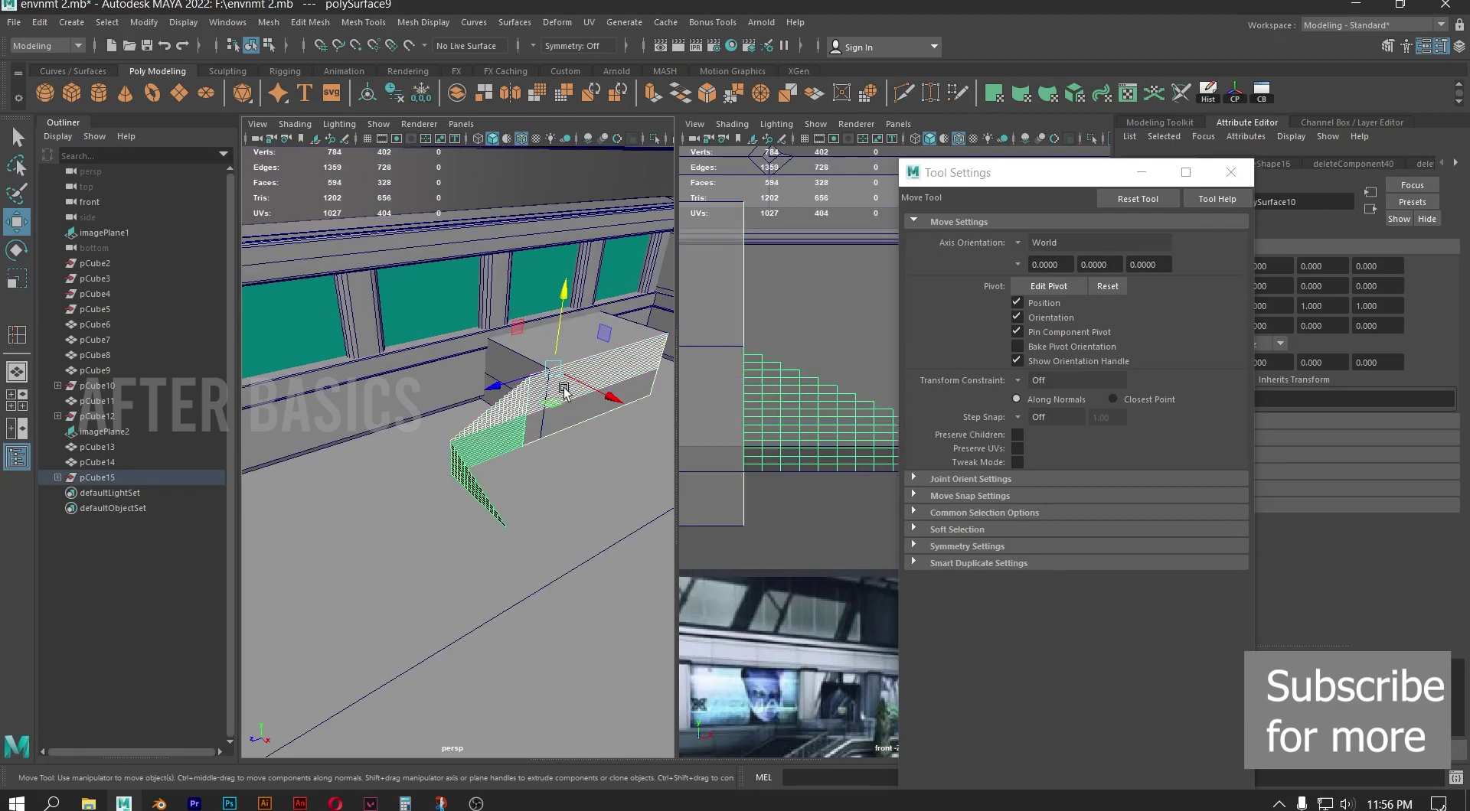
pyautogui.click(655, 138)
# Extrude the bottom edges of the lower stepped panel downward to the base level of the adjoining block
pyautogui.keyDown('alt'); pyautogui.moveTo(444, 440); pyautogui.dragTo(332, 400); pyautogui.keyUp('alt')
pyautogui.keyDown('alt'); pyautogui.moveTo(331, 401); pyautogui.dragTo(421, 451, button='right'); pyautogui.keyUp('alt')
pyautogui.moveTo(491, 419); pyautogui.dragTo(492, 392, button='right')
pyautogui.click(470, 437)
pyautogui.keyDown('alt'); pyautogui.moveTo(471, 438); pyautogui.dragTo(356, 462); pyautogui.keyUp('alt')
pyautogui.doubleClick(267, 465)
pyautogui.scroll(3, 433, 360)
pyautogui.keyDown('alt'); pyautogui.moveTo(433, 360); pyautogui.dragTo(314, 338, button='middle'); pyautogui.keyUp('alt')
pyautogui.keyDown('shift'); pyautogui.moveTo(291, 330); pyautogui.dragTo(322, 401); pyautogui.keyUp('shift')
pyautogui.scroll(-4, 446, 346)
pyautogui.keyDown('alt'); pyautogui.moveTo(438, 350); pyautogui.dragTo(512, 409); pyautogui.keyUp('alt')
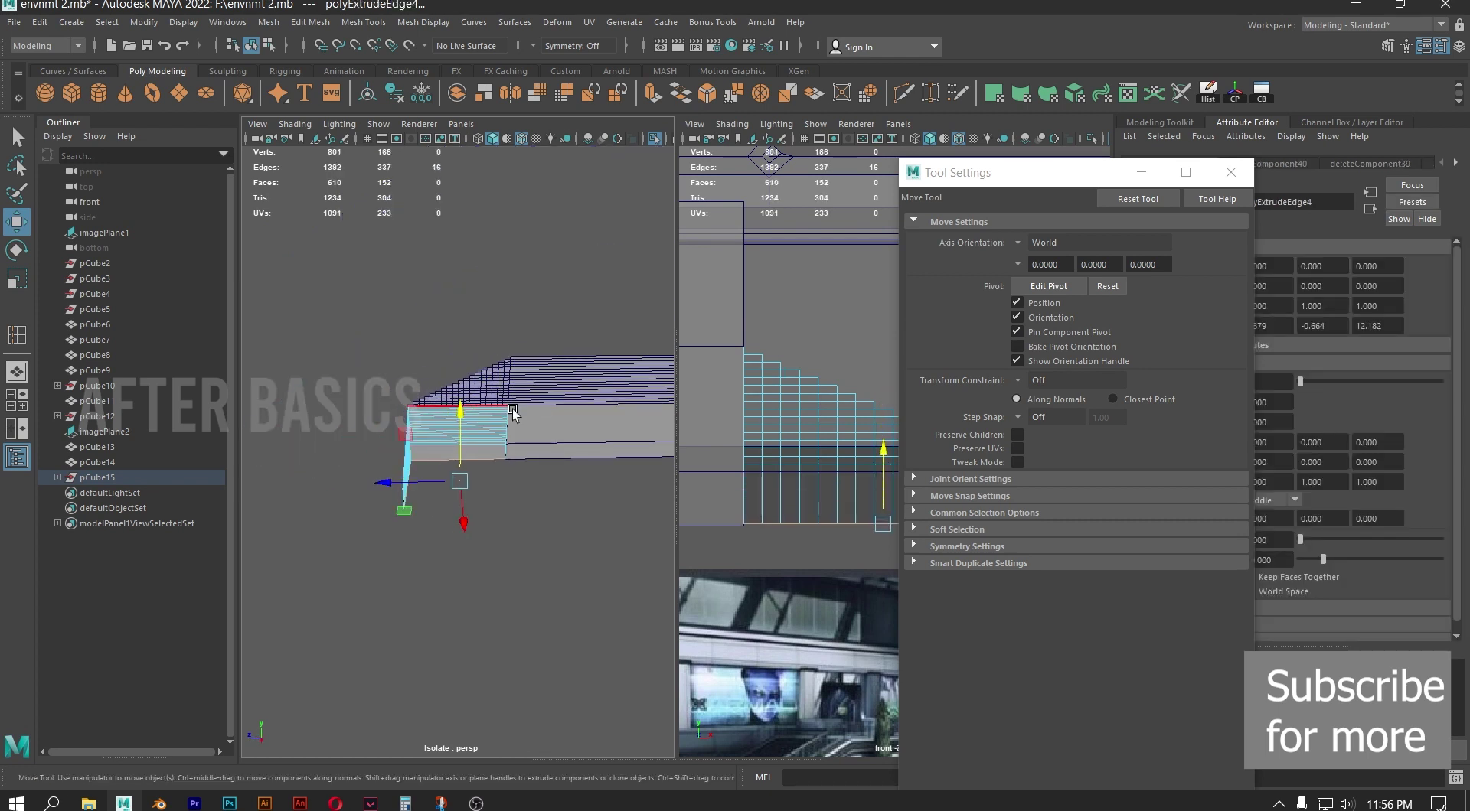
# Turn off the isolation in the perspective view so the whole scene is shown
pyautogui.press('space')
pyautogui.press('space')
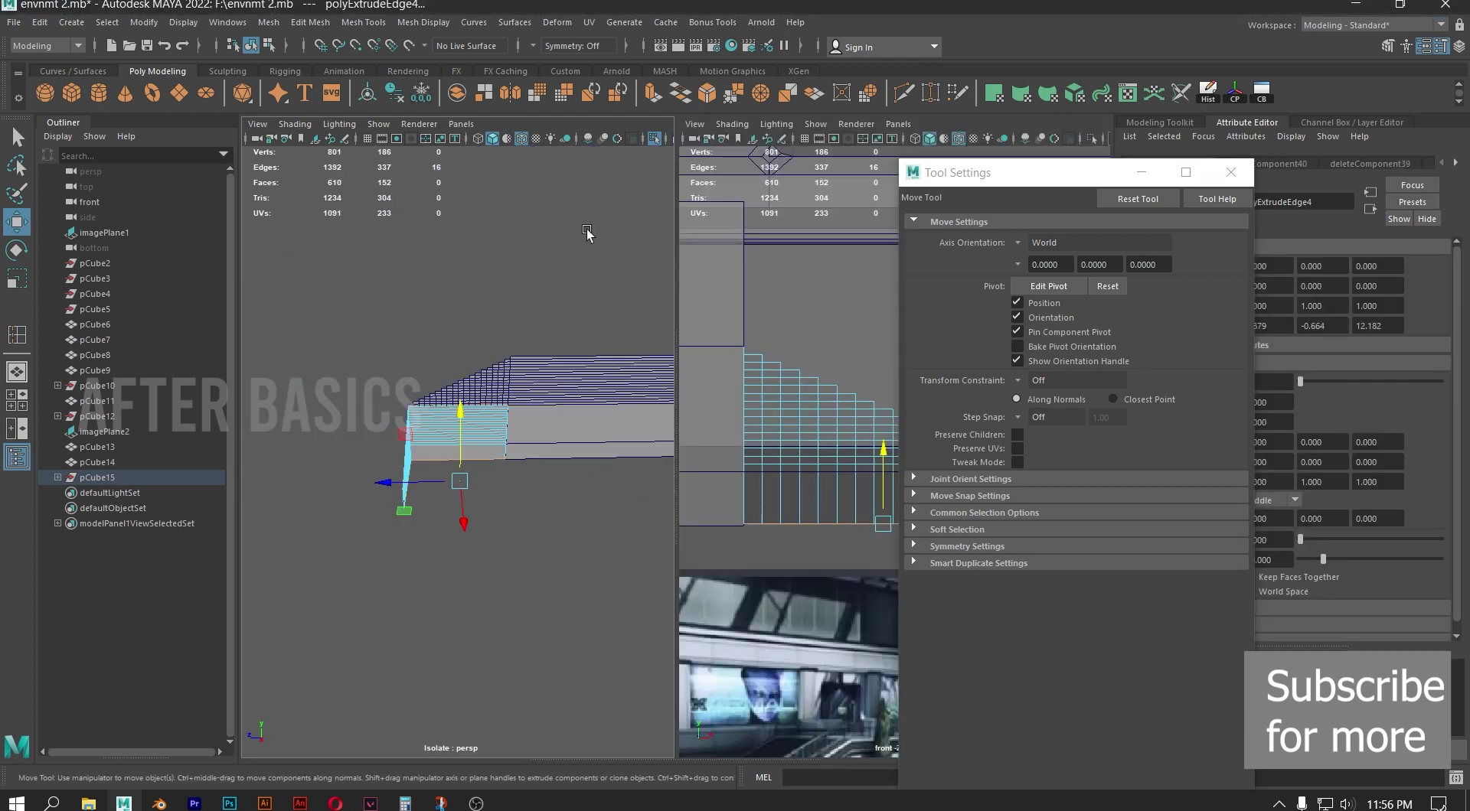
pyautogui.click(653, 138)
# Extrude the upper stair panel's stepped border edges sideways to form the treads and risers, and return to object mode
pyautogui.keyDown('alt'); pyautogui.moveTo(467, 329); pyautogui.dragTo(540, 444); pyautogui.keyUp('alt')
pyautogui.keyDown('alt'); pyautogui.moveTo(540, 444); pyautogui.dragTo(584, 458, button='right'); pyautogui.keyUp('alt')
pyautogui.keyDown('alt'); pyautogui.moveTo(562, 452); pyautogui.dragTo(480, 409); pyautogui.keyUp('alt')
pyautogui.click(420, 286)
pyautogui.keyDown('alt'); pyautogui.moveTo(428, 290); pyautogui.dragTo(506, 341); pyautogui.keyUp('alt')
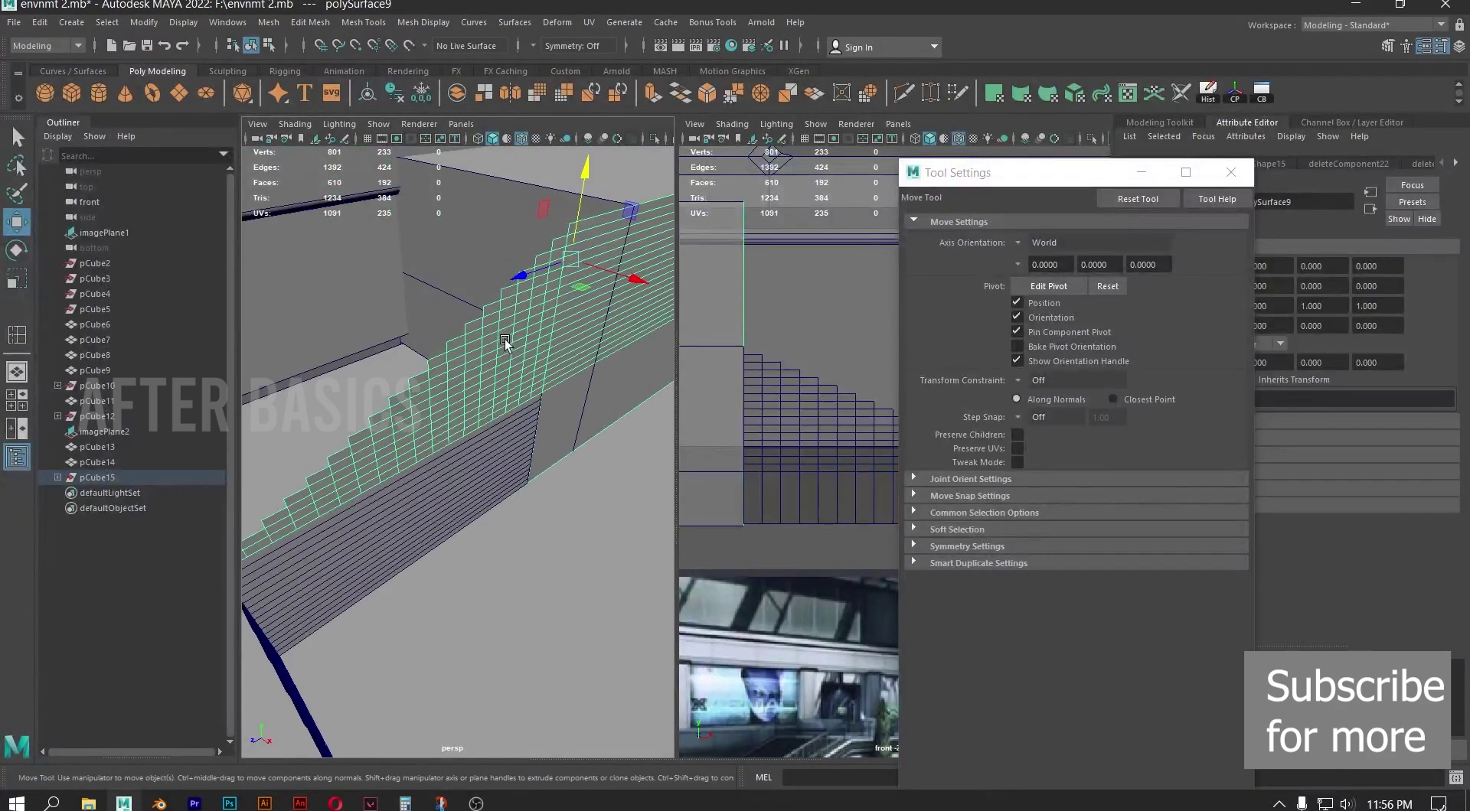
pyautogui.moveTo(488, 343); pyautogui.dragTo(483, 284, button='right')
pyautogui.scroll(-5, 516, 286)
pyautogui.keyDown('alt'); pyautogui.moveTo(580, 323); pyautogui.dragTo(336, 310); pyautogui.keyUp('alt')
pyautogui.click(427, 400)
pyautogui.keyDown('alt'); pyautogui.moveTo(318, 366); pyautogui.dragTo(522, 347); pyautogui.keyUp('alt')
pyautogui.keyDown('shift'); pyautogui.doubleClick(522, 455); pyautogui.keyUp('shift')
pyautogui.keyDown('alt'); pyautogui.moveTo(534, 411); pyautogui.dragTo(511, 386); pyautogui.keyUp('alt')
pyautogui.keyDown('alt'); pyautogui.moveTo(511, 386); pyautogui.dragTo(518, 438, button='right'); pyautogui.keyUp('alt')
pyautogui.keyDown('alt'); pyautogui.moveTo(518, 438); pyautogui.dragTo(440, 388); pyautogui.keyUp('alt')
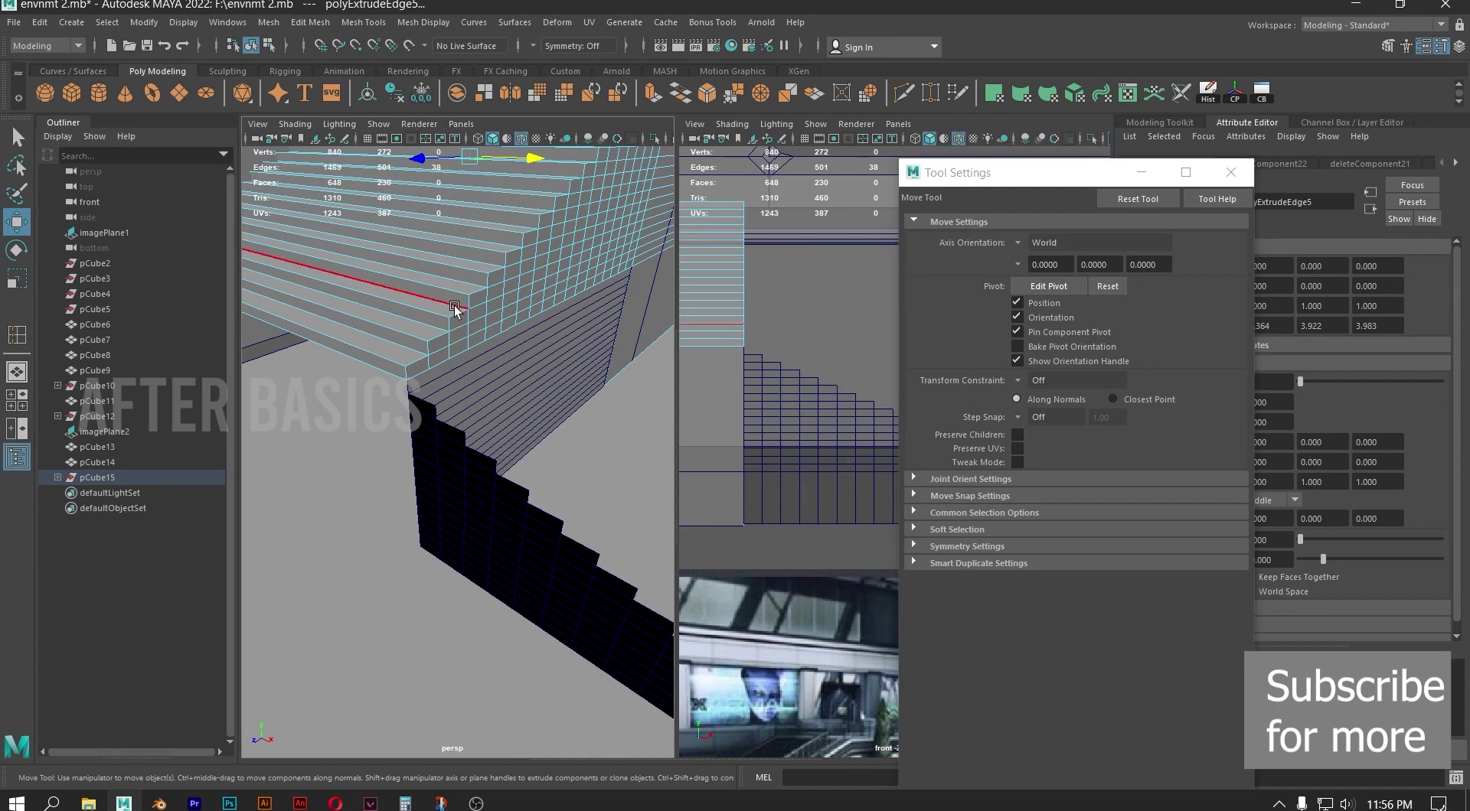
pyautogui.press('f')
pyautogui.moveTo(508, 371); pyautogui.dragTo(570, 303, button='right')
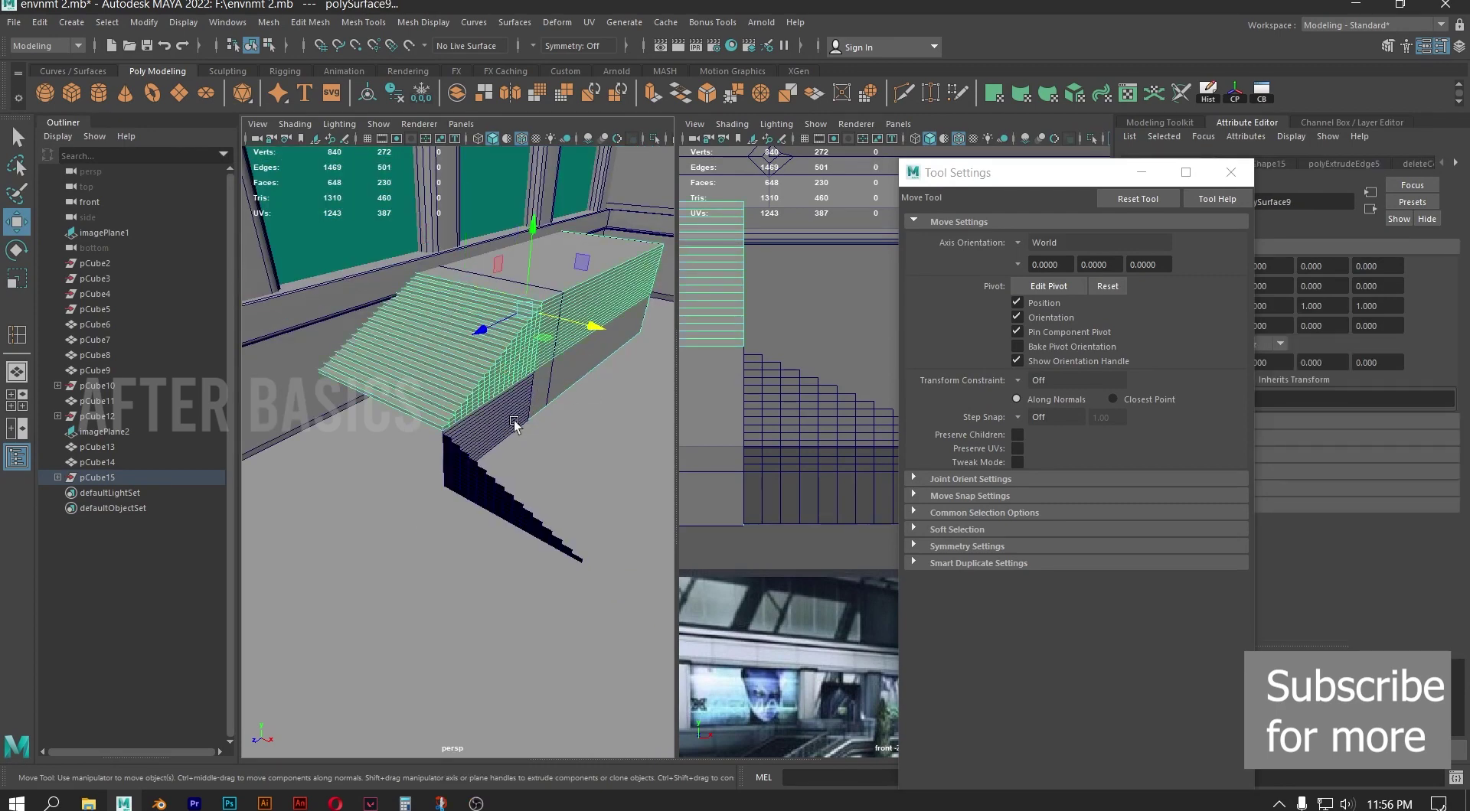
# Extrude the lower stepped panel's top edge outward past the upper flight as a flat strip
pyautogui.click(514, 421)
pyautogui.scroll(5, 512, 406)
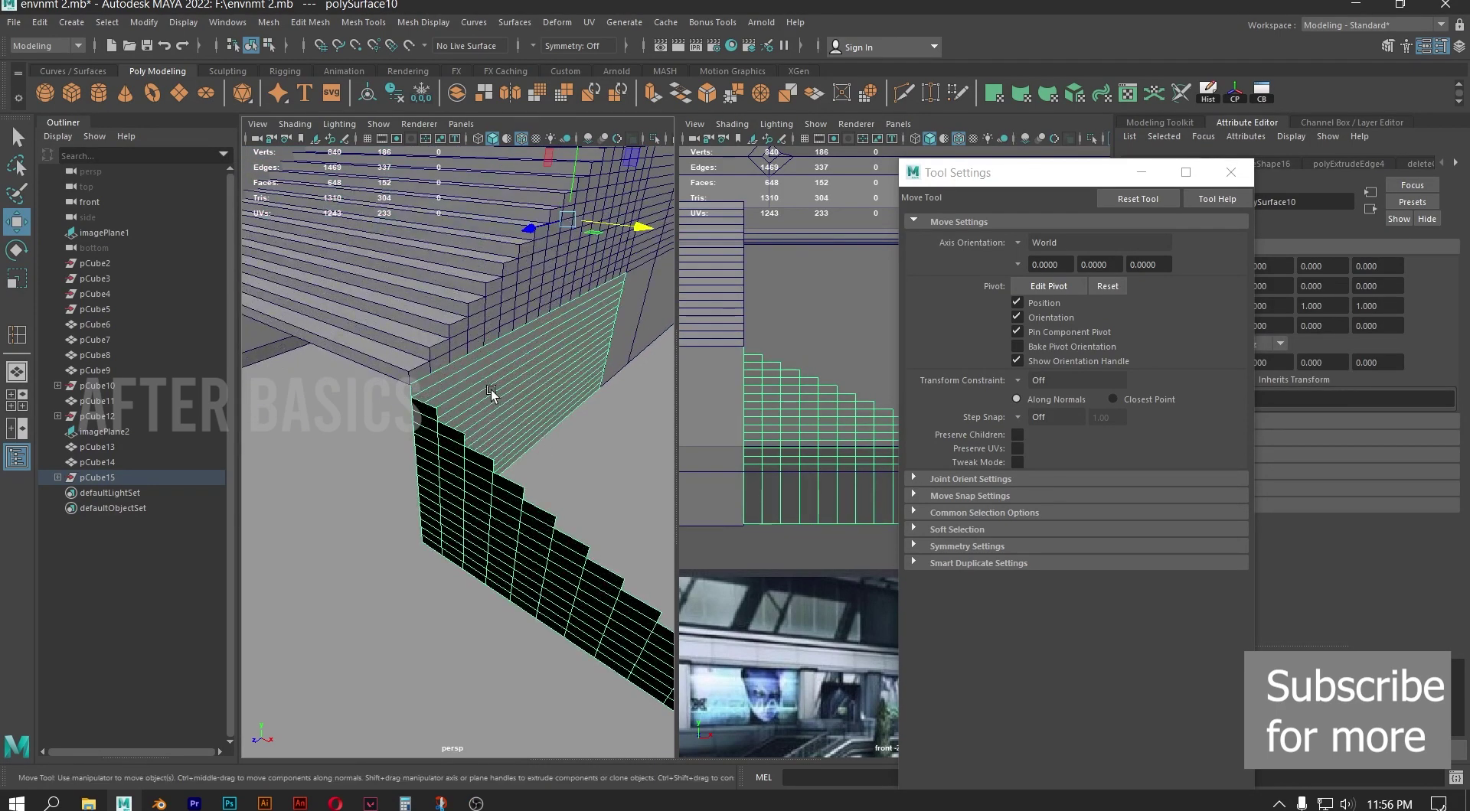
pyautogui.moveTo(491, 393); pyautogui.dragTo(496, 340, button='right')
pyautogui.click(497, 349)
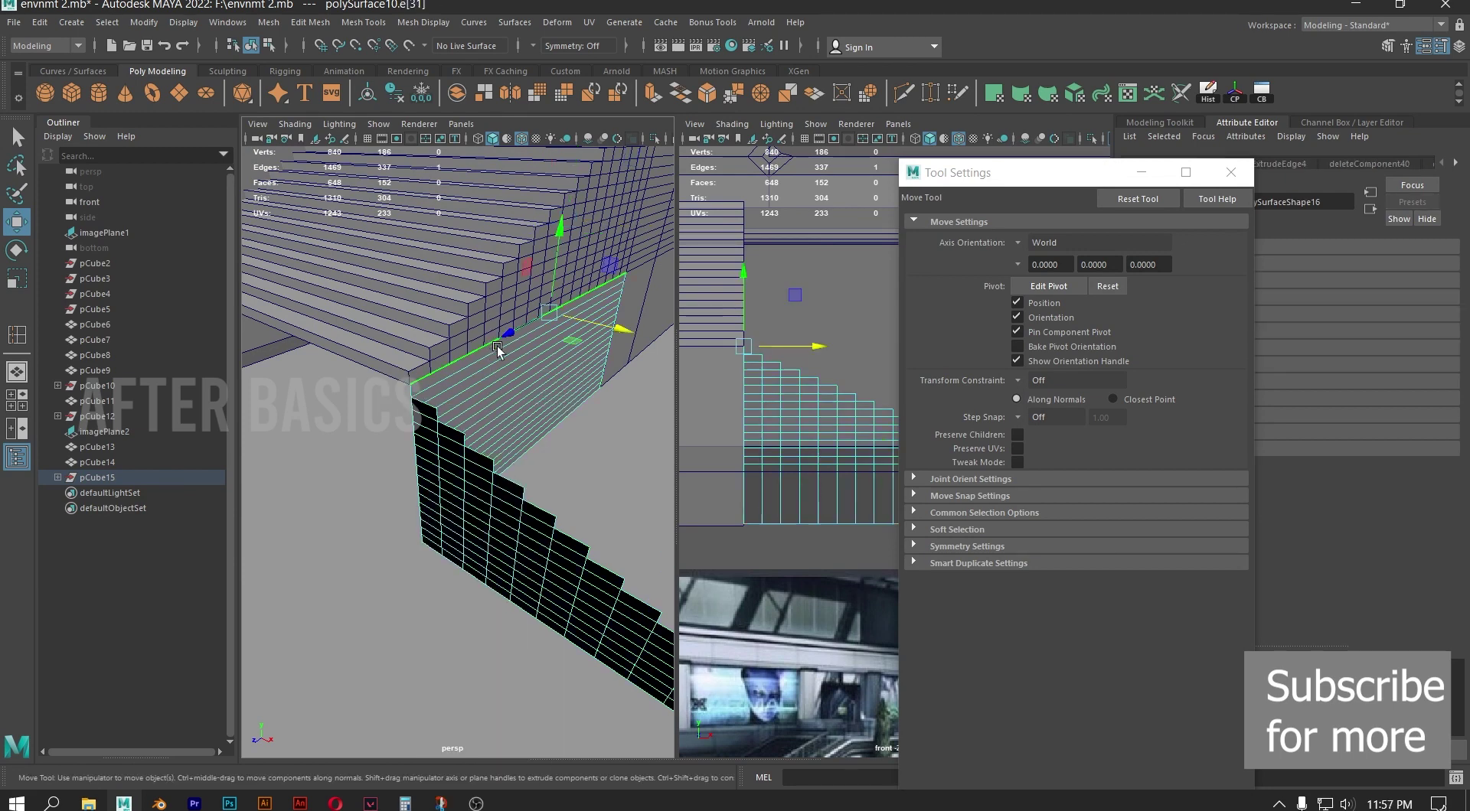
pyautogui.keyDown('shift'); pyautogui.moveTo(549, 314); pyautogui.dragTo(320, 237); pyautogui.keyUp('shift')
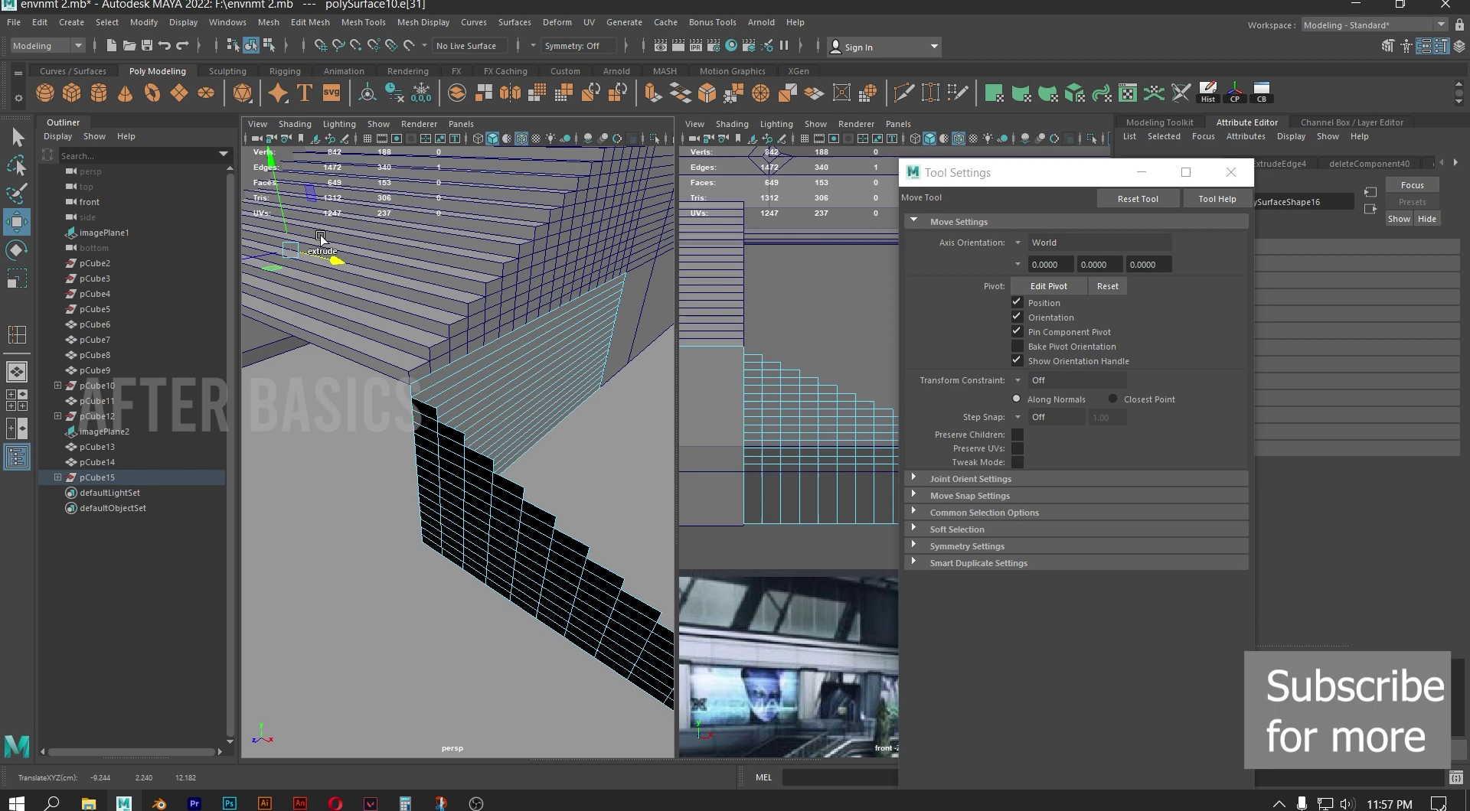
pyautogui.keyDown('alt'); pyautogui.moveTo(320, 238); pyautogui.dragTo(563, 300, button='middle'); pyautogui.keyUp('alt')
pyautogui.keyDown('alt'); pyautogui.moveTo(563, 300); pyautogui.dragTo(541, 232); pyautogui.keyUp('alt')
pyautogui.keyDown('alt'); pyautogui.moveTo(541, 232); pyautogui.dragTo(516, 378, button='middle'); pyautogui.keyUp('alt')
pyautogui.moveTo(516, 378)
pyautogui.keyDown('alt'); pyautogui.mouseDown()
pyautogui.moveTo(540, 390)
pyautogui.moveTo(534, 374)
pyautogui.moveTo(578, 362)
pyautogui.moveTo(532, 398)
pyautogui.mouseUp(); pyautogui.keyUp('alt')
pyautogui.keyDown('alt'); pyautogui.moveTo(563, 490); pyautogui.dragTo(544, 391, button='middle'); pyautogui.keyUp('alt')
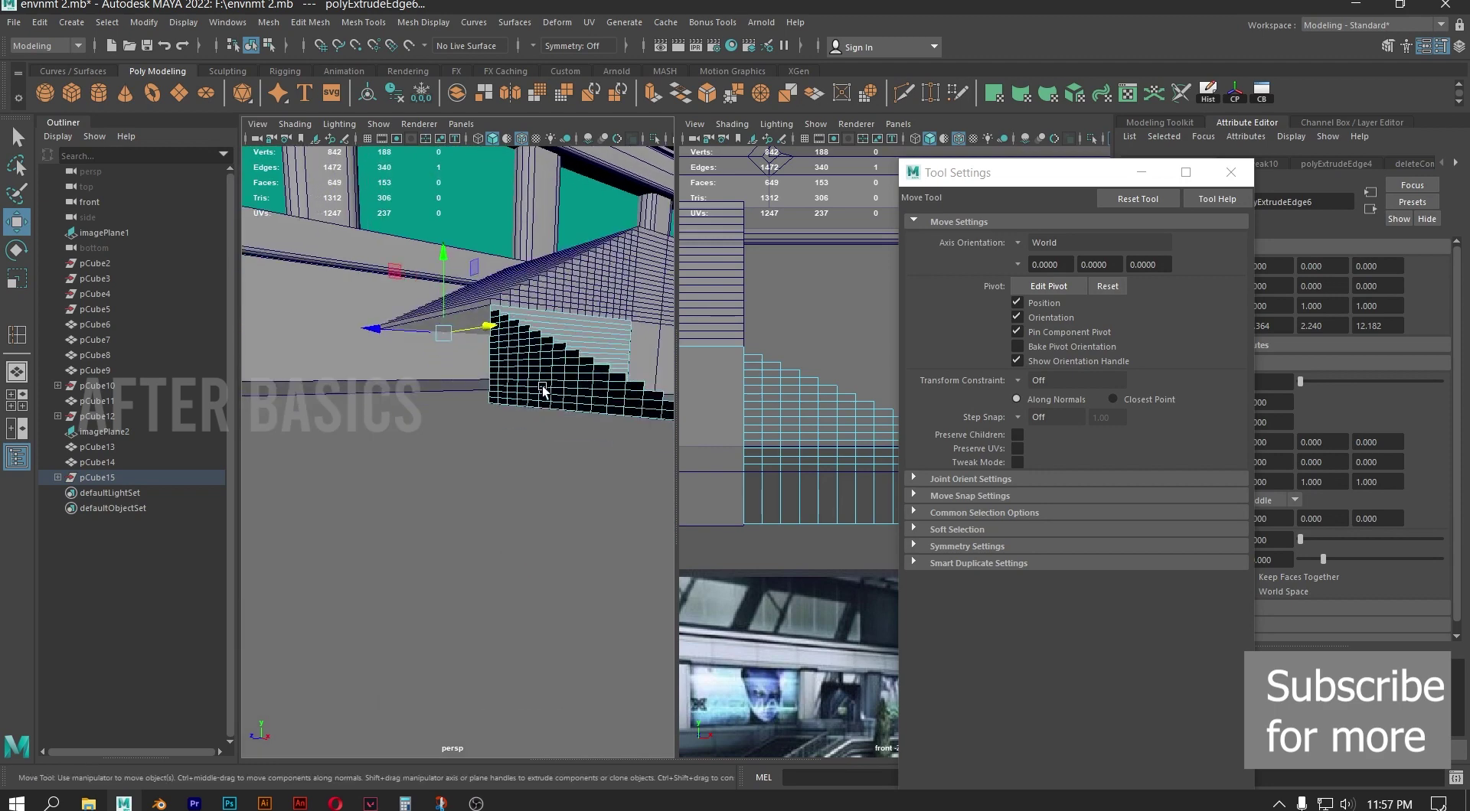
pyautogui.keyDown('alt'); pyautogui.moveTo(544, 390); pyautogui.dragTo(522, 397); pyautogui.keyUp('alt')
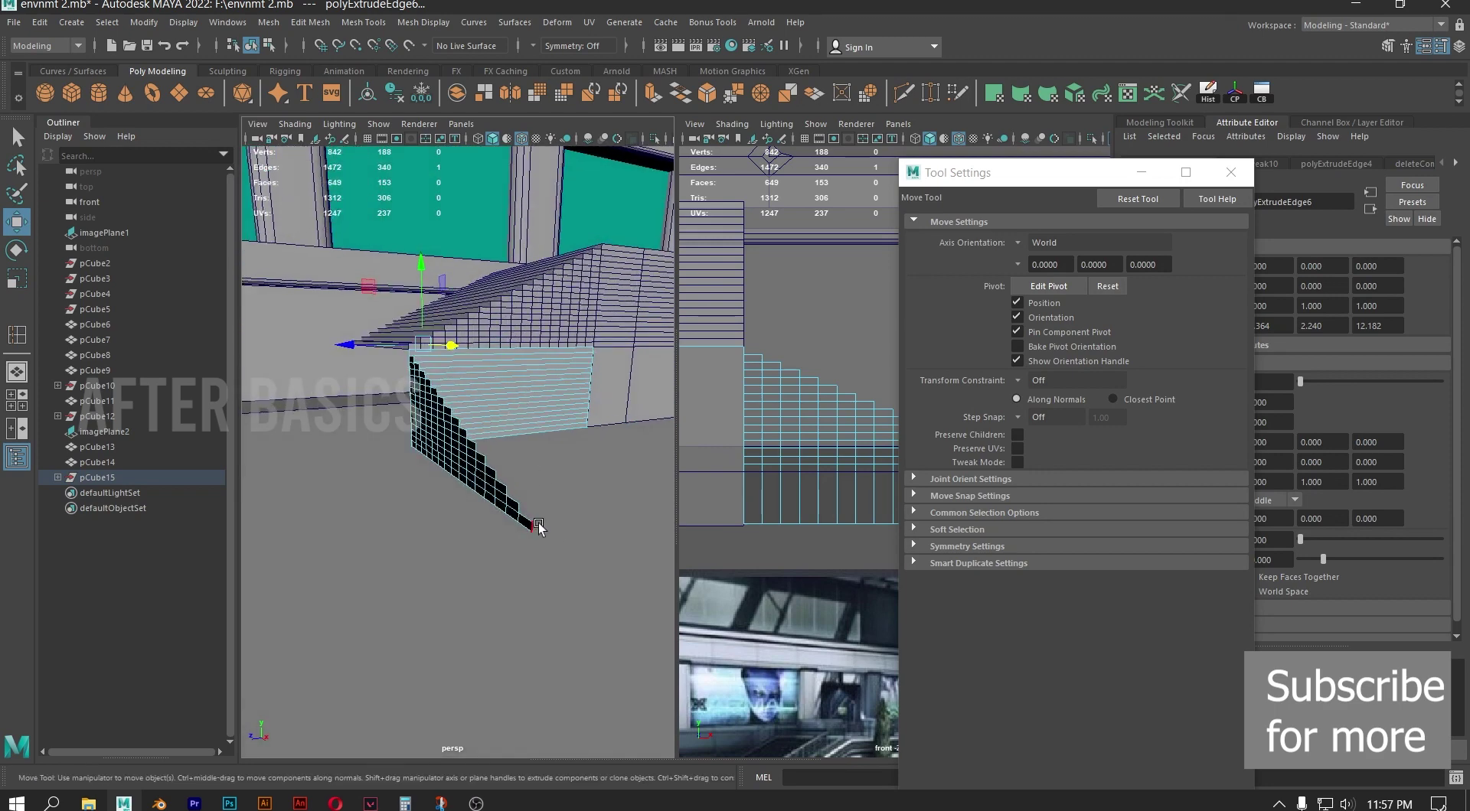
# Extrude the lower panel's stepped border edges, including the landing strip's edge, outward to form the lower flight's treads and risers
pyautogui.click(538, 524)
pyautogui.keyDown('alt'); pyautogui.moveTo(582, 447); pyautogui.dragTo(617, 462); pyautogui.keyUp('alt')
pyautogui.keyDown('alt'); pyautogui.moveTo(617, 462); pyautogui.dragTo(644, 502, button='middle'); pyautogui.keyUp('alt')
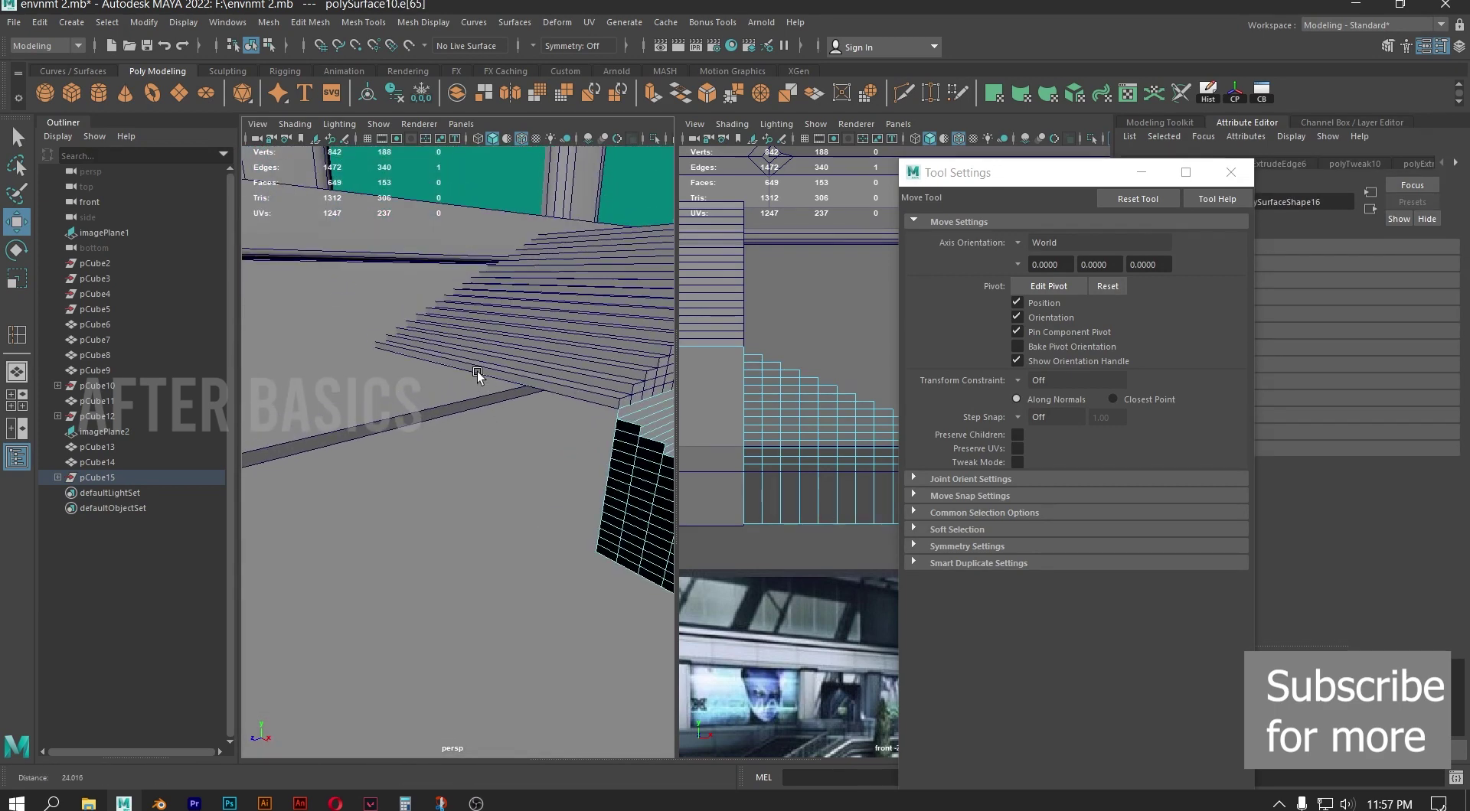
pyautogui.doubleClick(456, 368)
pyautogui.keyDown('alt'); pyautogui.moveTo(456, 369); pyautogui.dragTo(487, 411); pyautogui.keyUp('alt')
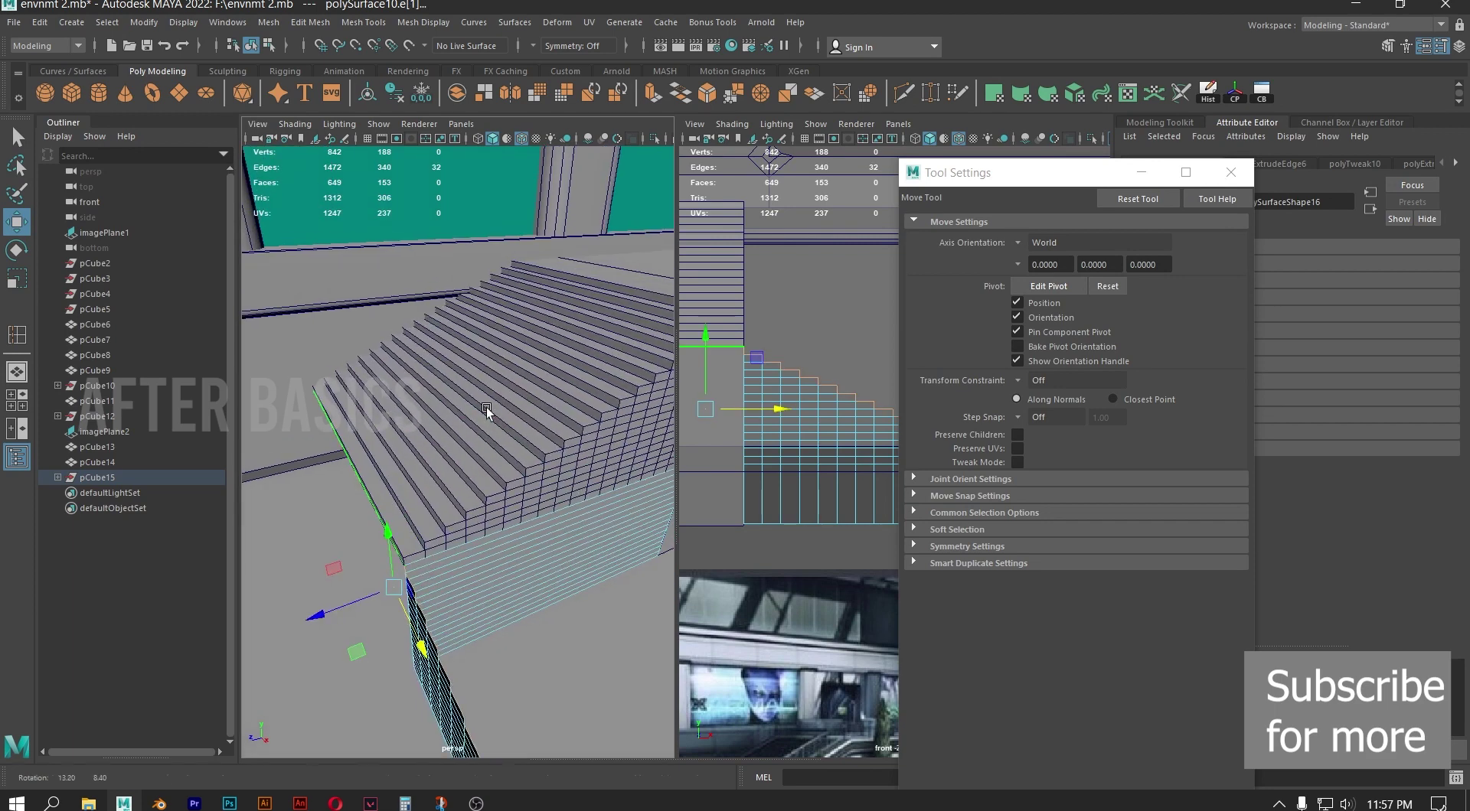
pyautogui.scroll(-10, 486, 411)
pyautogui.scroll(5, 521, 501)
pyautogui.scroll(5, 574, 466)
pyautogui.keyDown('alt'); pyautogui.moveTo(563, 264); pyautogui.dragTo(498, 377, button='middle'); pyautogui.keyUp('alt')
pyautogui.keyDown('alt'); pyautogui.moveTo(498, 378); pyautogui.dragTo(487, 268); pyautogui.keyUp('alt')
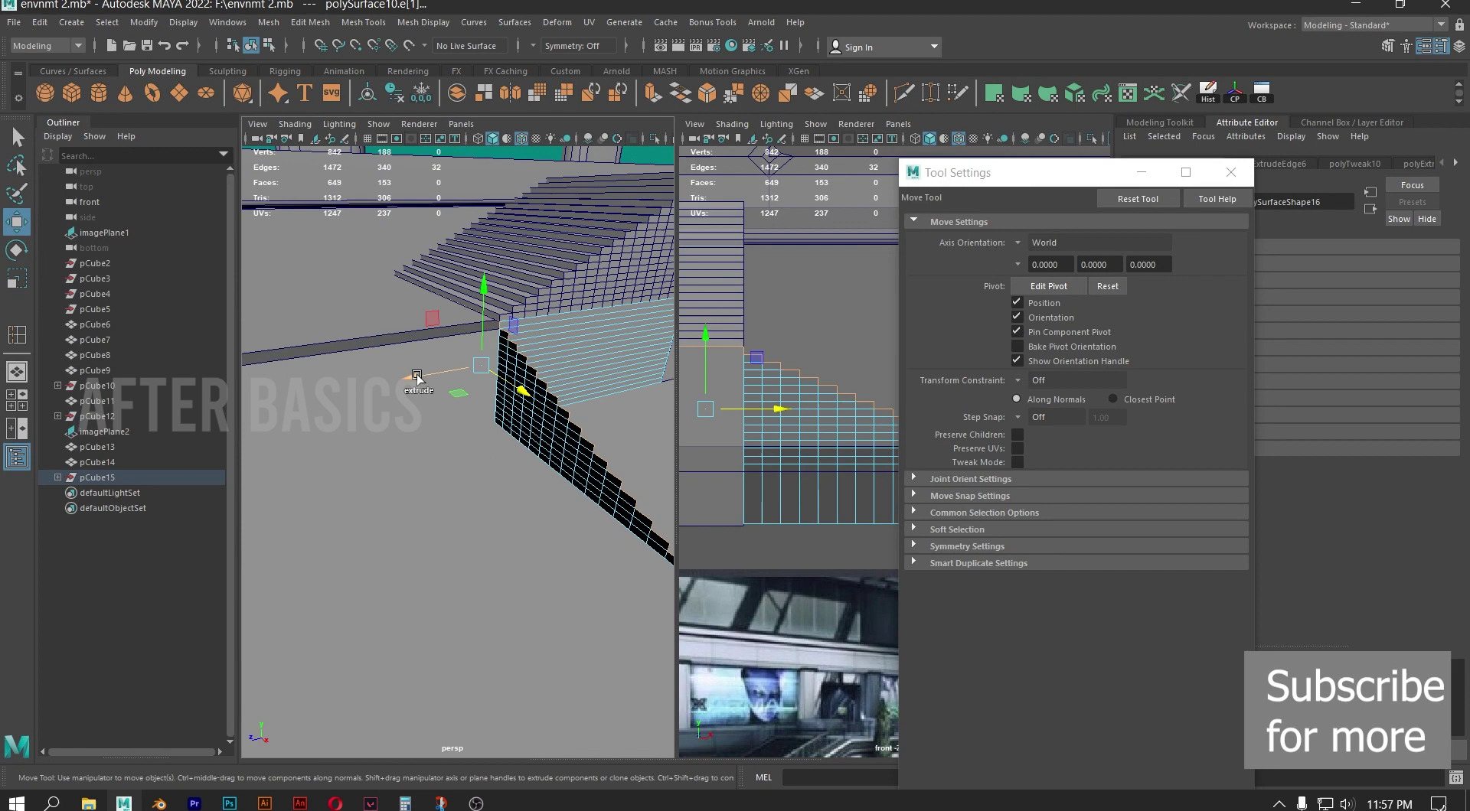
pyautogui.keyDown('shift'); pyautogui.moveTo(418, 377); pyautogui.dragTo(213, 427); pyautogui.keyUp('shift')
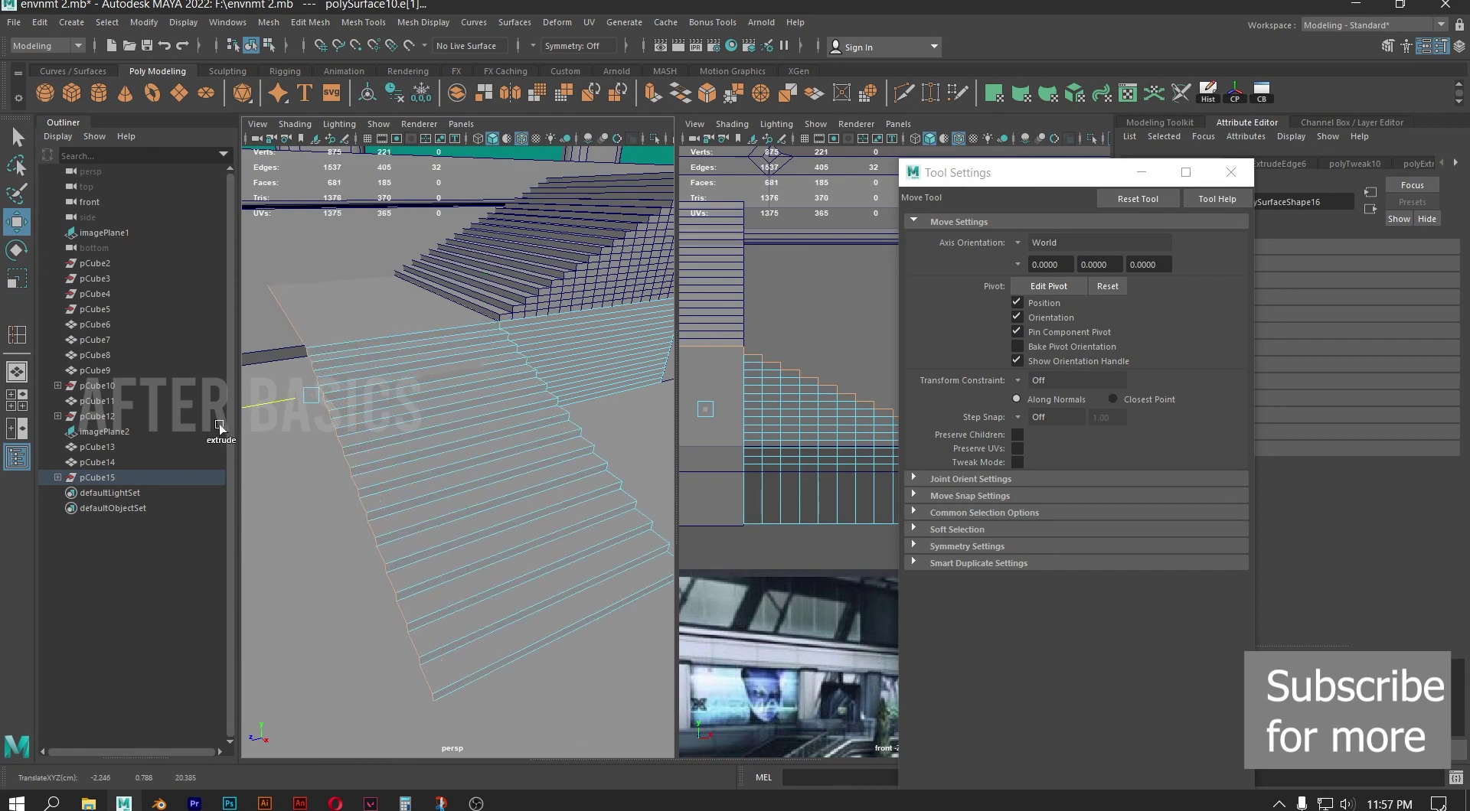
# Widen the lower flight by moving its extruded border edges further out in the side view, and return to the perspective view
pyautogui.press('space')
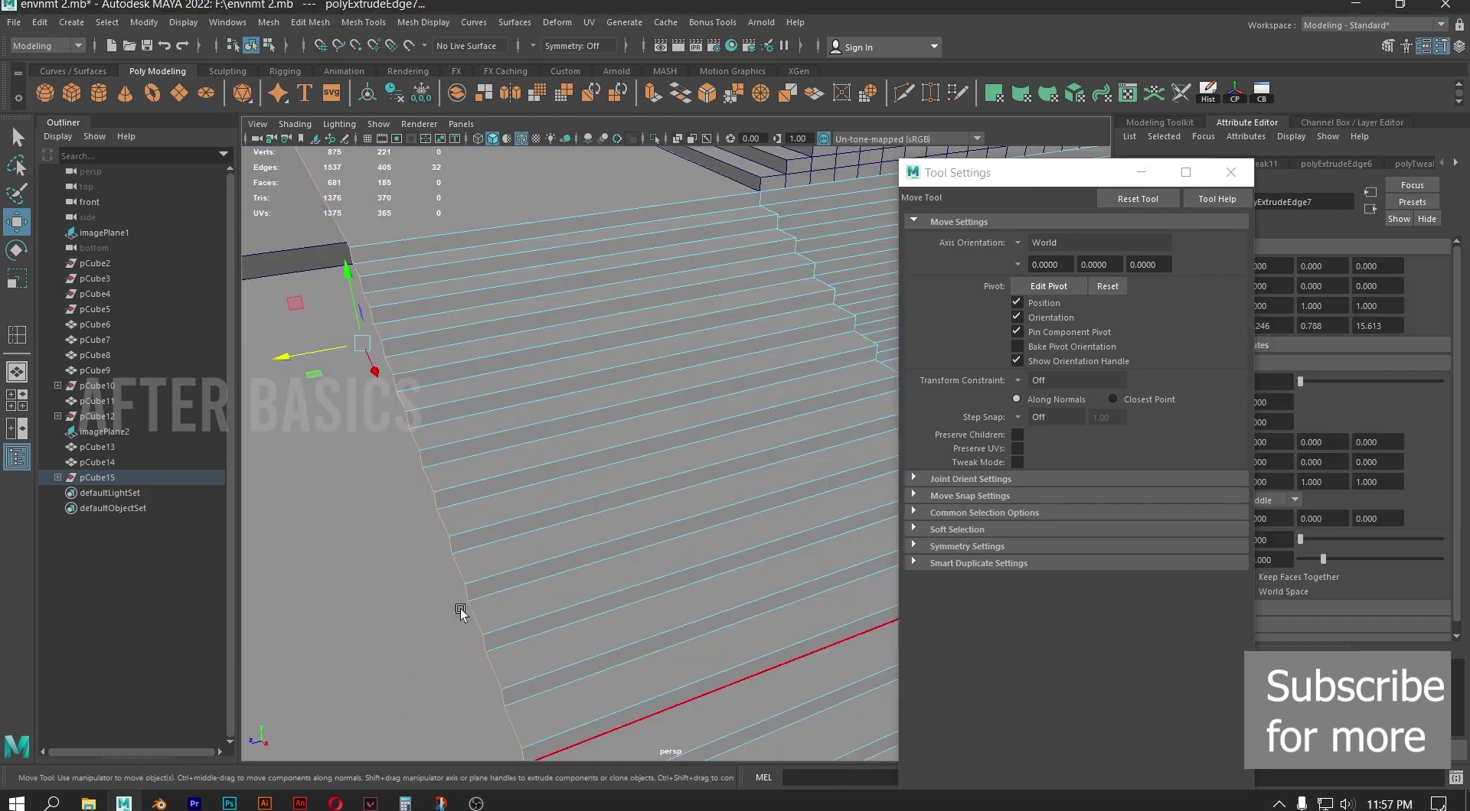
pyautogui.press('space')
pyautogui.press('space')
pyautogui.moveTo(402, 562); pyautogui.dragTo(476, 577)
pyautogui.scroll(-5, 451, 440)
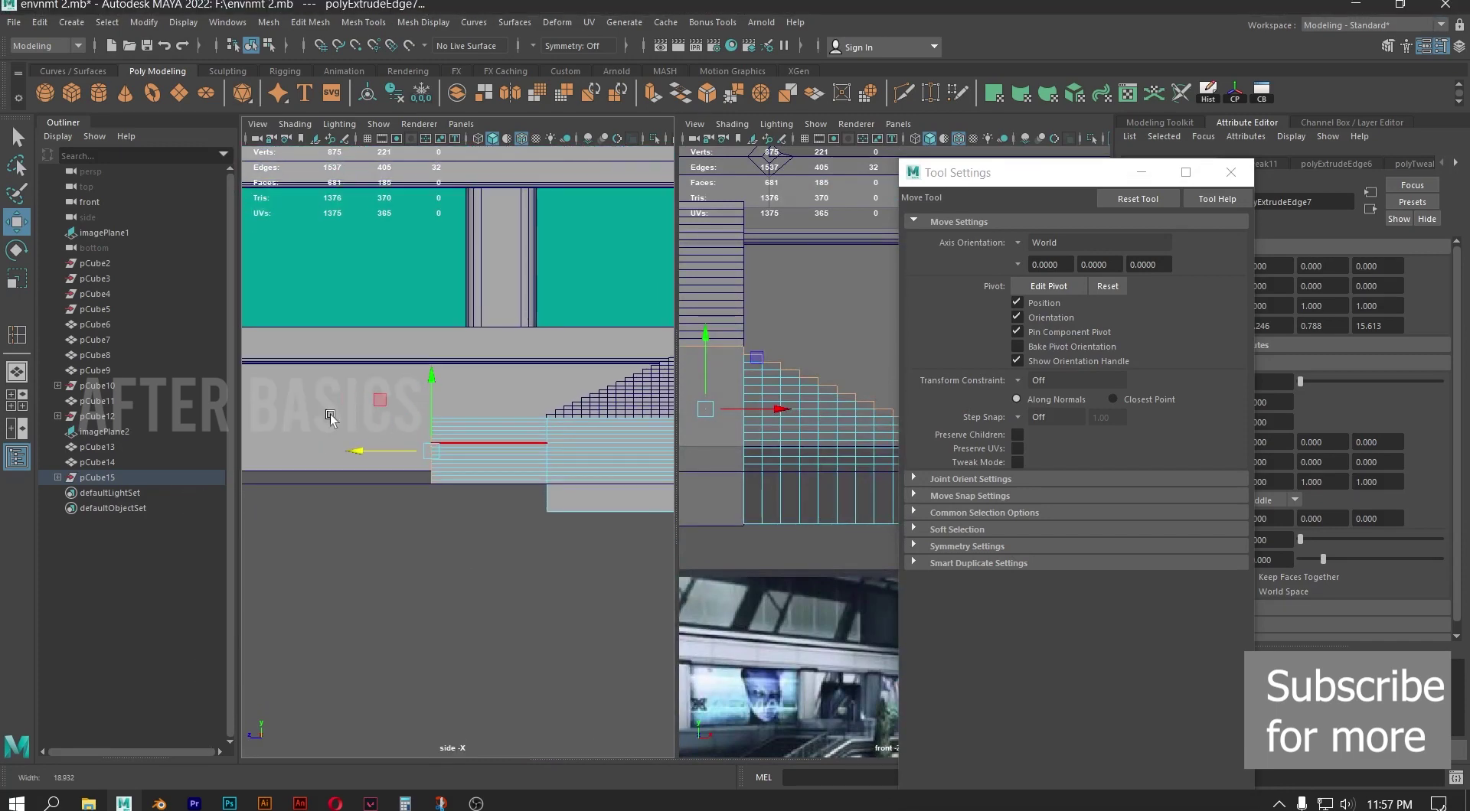
pyautogui.scroll(-2, 410, 457)
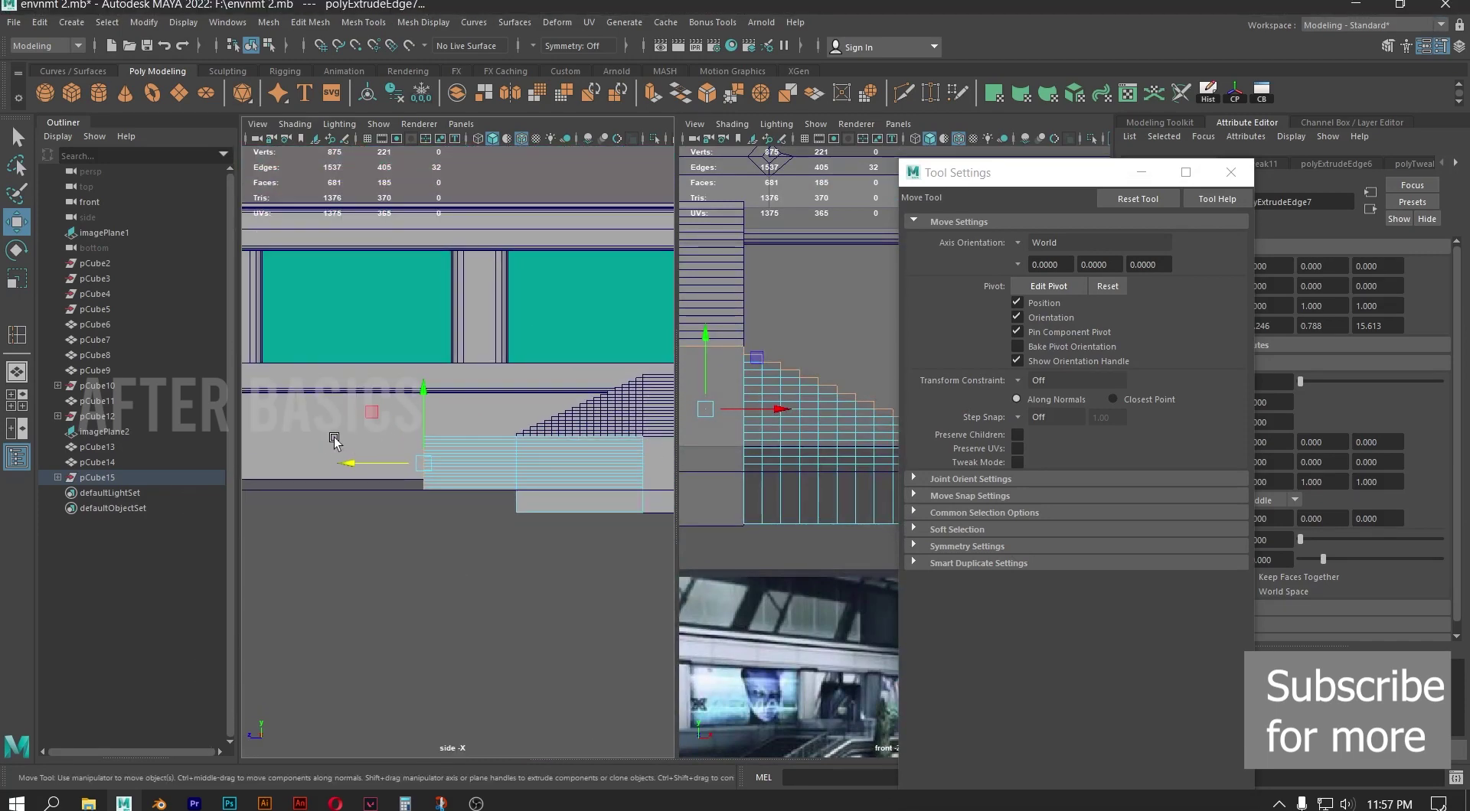
pyautogui.moveTo(361, 465); pyautogui.dragTo(334, 471)
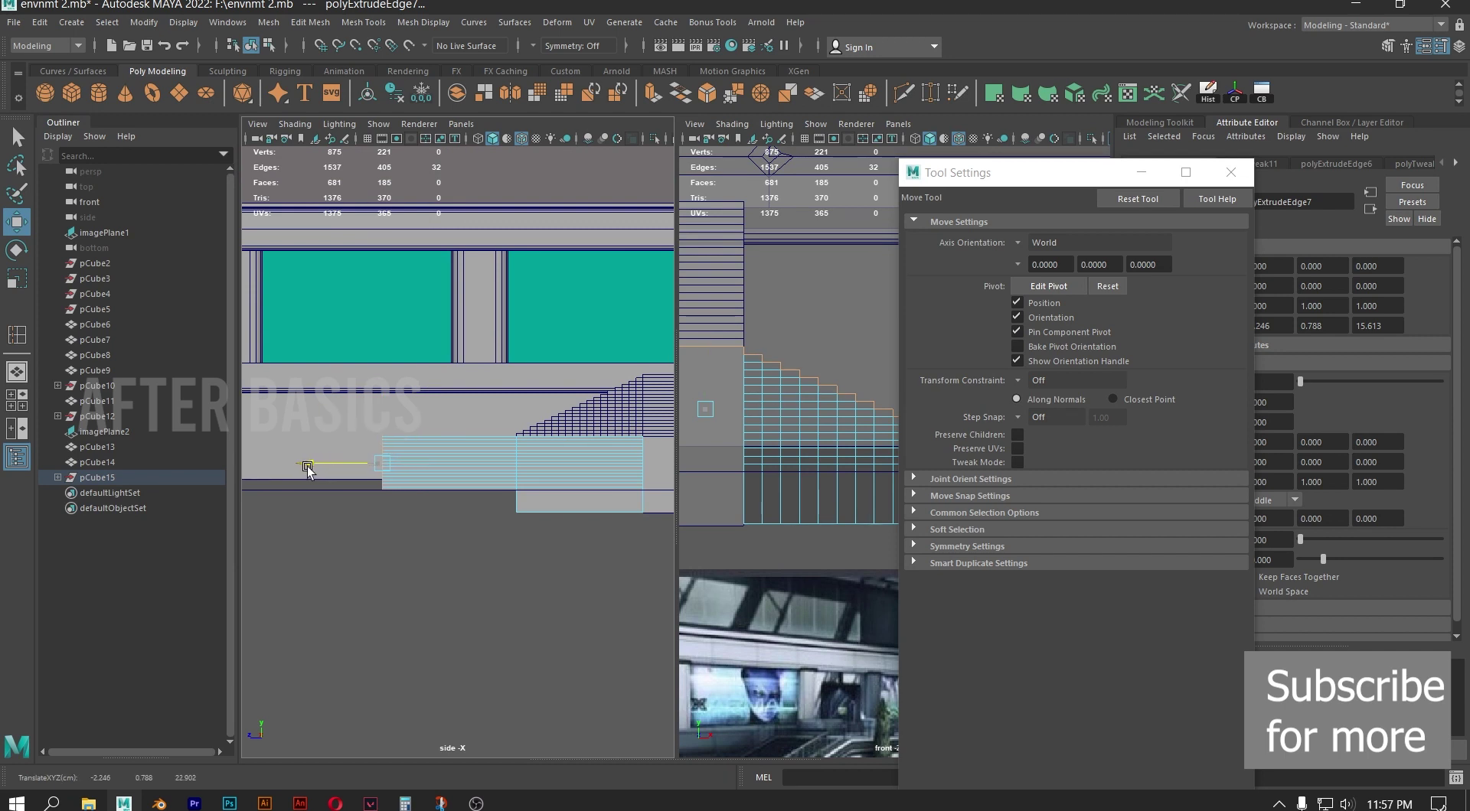
pyautogui.press('space')
pyautogui.press('space')
pyautogui.keyDown('alt'); pyautogui.click(606, 404); pyautogui.keyUp('alt')
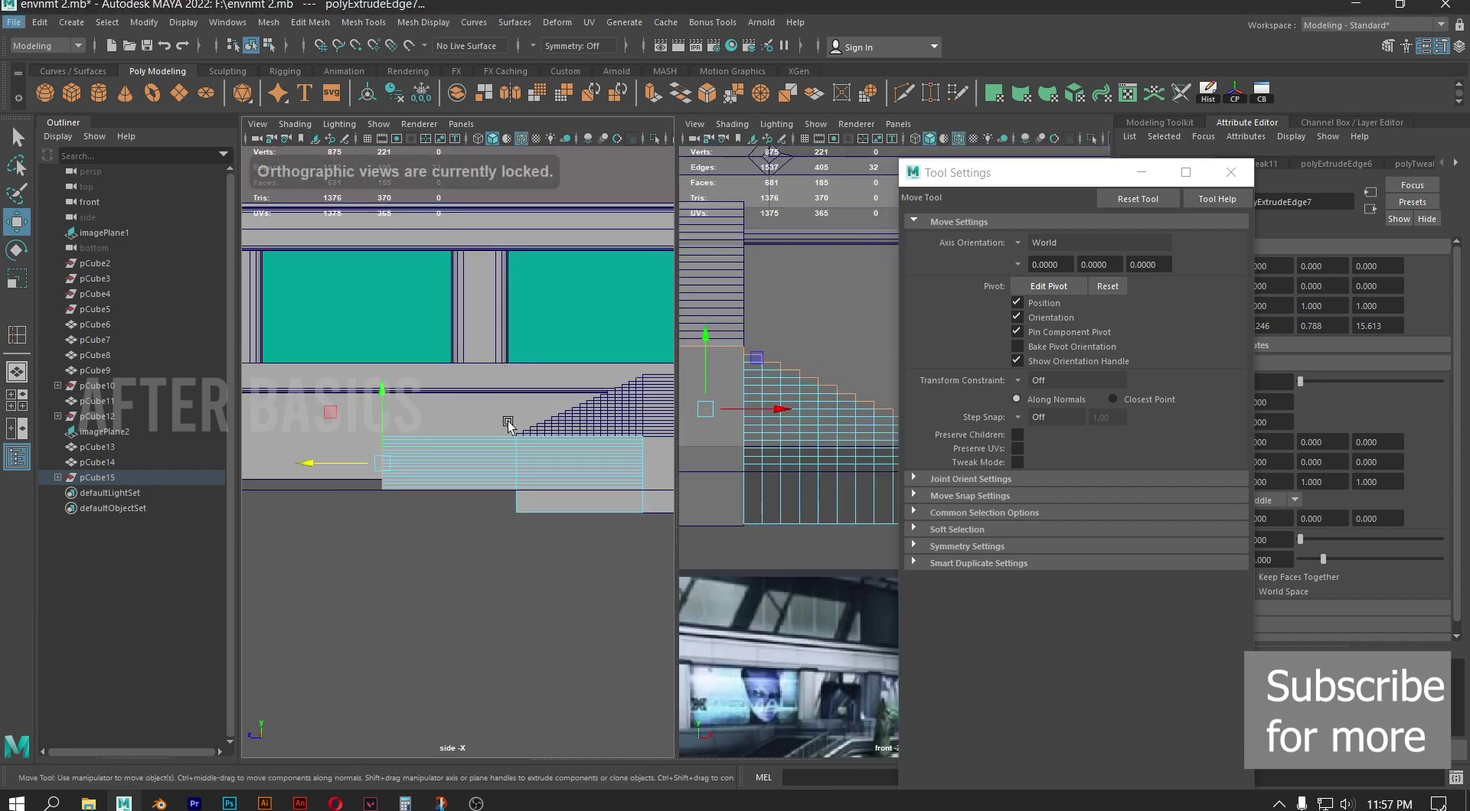
pyautogui.moveTo(511, 392); pyautogui.dragTo(508, 376)
pyautogui.press('space')
# Inspect the widened lower flight from several angles and compare it with the staircase in the reference image
pyautogui.keyDown('alt'); pyautogui.moveTo(479, 453); pyautogui.dragTo(498, 468); pyautogui.keyUp('alt')
pyautogui.scroll(-5, 500, 473)
pyautogui.scroll(5, 444, 431)
pyautogui.keyDown('alt'); pyautogui.moveTo(417, 509); pyautogui.dragTo(412, 464); pyautogui.keyUp('alt')
pyautogui.scroll(7, 412, 463)
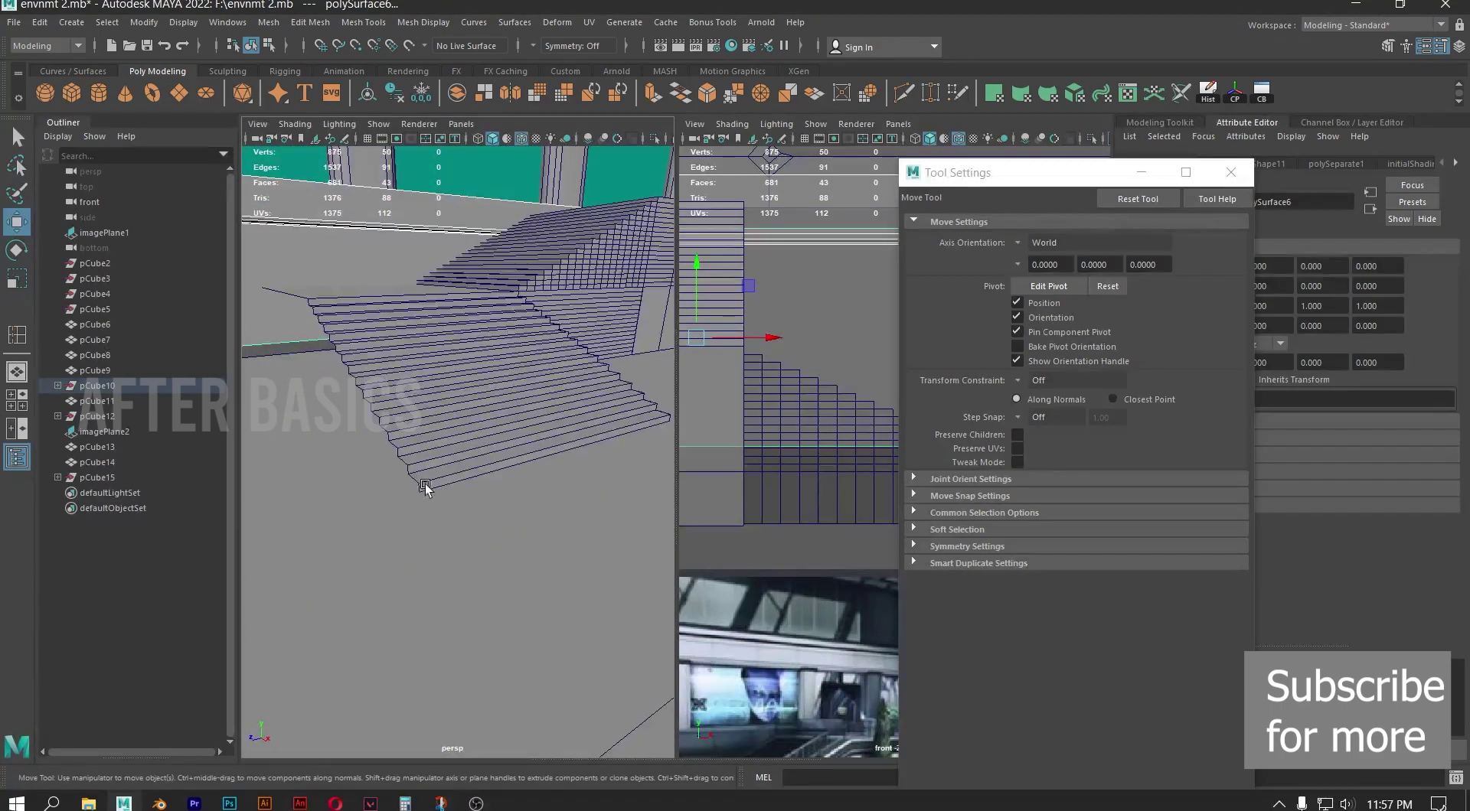
pyautogui.keyDown('alt'); pyautogui.moveTo(462, 521); pyautogui.dragTo(384, 491, button='right'); pyautogui.keyUp('alt')
pyautogui.keyDown('alt'); pyautogui.moveTo(383, 492); pyautogui.dragTo(411, 489); pyautogui.keyUp('alt')
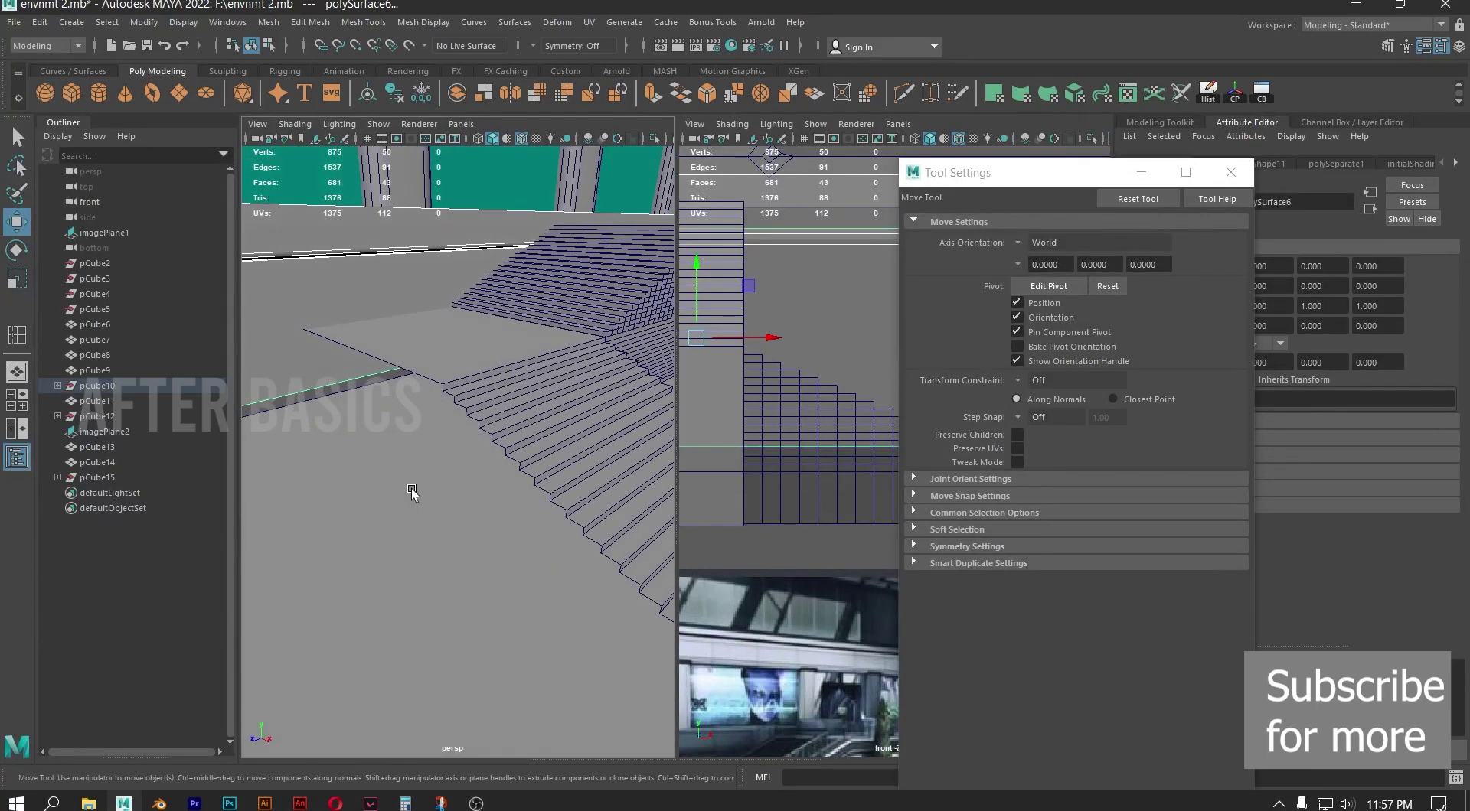
pyautogui.click(392, 360)
pyautogui.moveTo(392, 360); pyautogui.dragTo(395, 315, button='right')
pyautogui.keyDown('alt'); pyautogui.moveTo(603, 558); pyautogui.dragTo(507, 536, button='middle'); pyautogui.keyUp('alt')
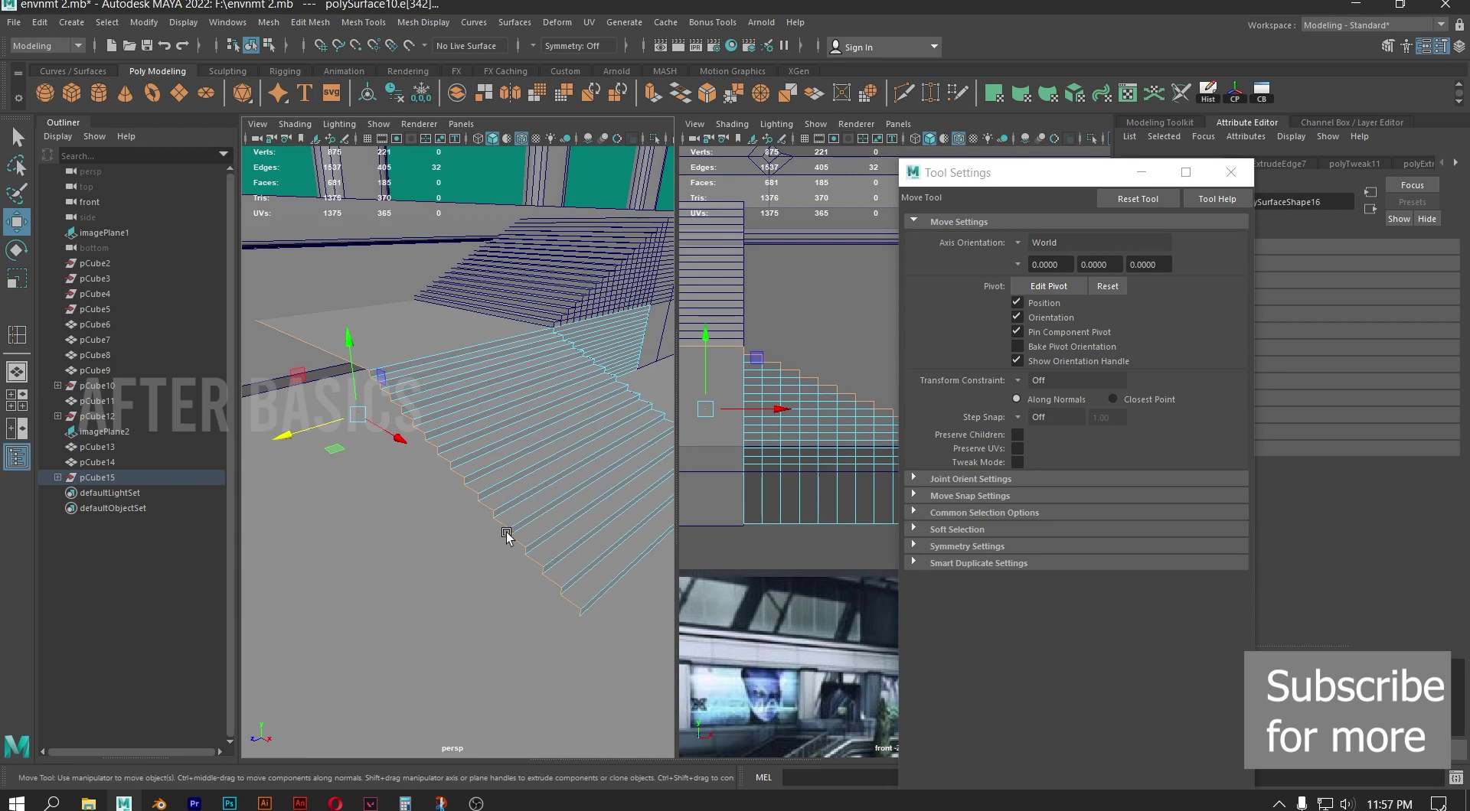
pyautogui.hotkey('ctrl', 'e')
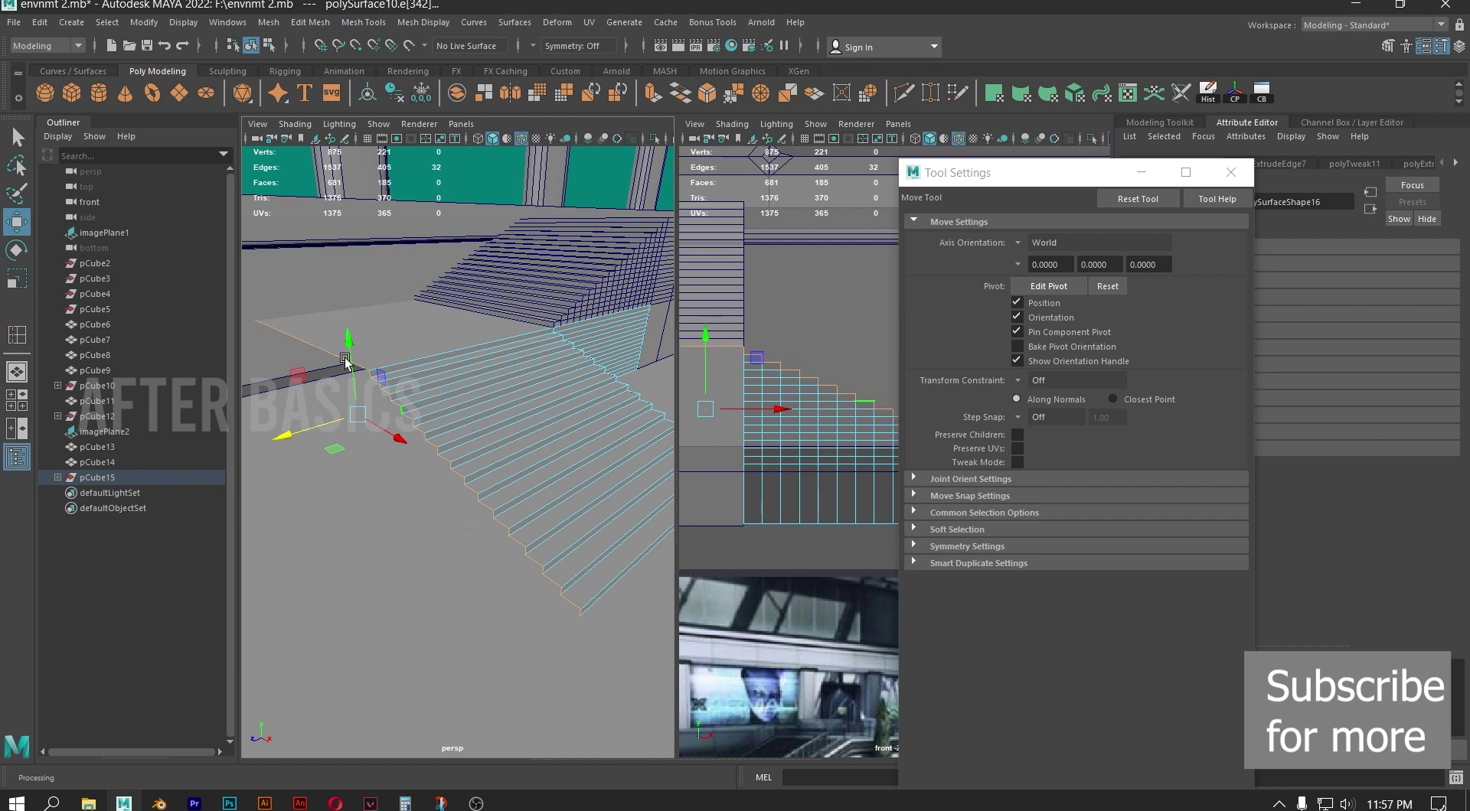
pyautogui.keyDown('alt'); pyautogui.moveTo(833, 682); pyautogui.dragTo(820, 512, button='middle'); pyautogui.keyUp('alt')
pyautogui.scroll(2, 781, 443)
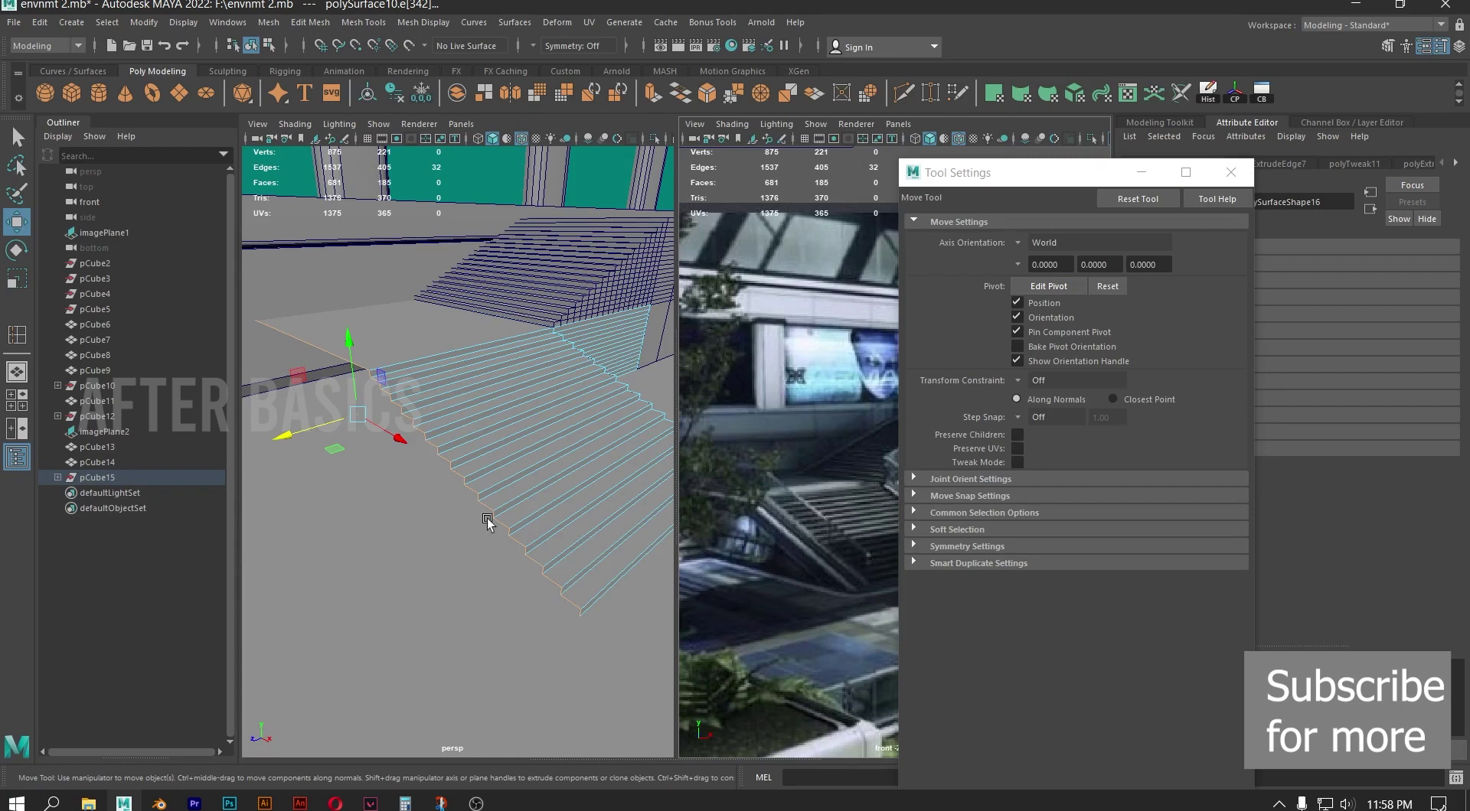
pyautogui.scroll(-5, 545, 457)
pyautogui.keyDown('alt'); pyautogui.moveTo(545, 457); pyautogui.dragTo(452, 465, button='middle'); pyautogui.keyUp('alt')
pyautogui.scroll(3, 452, 465)
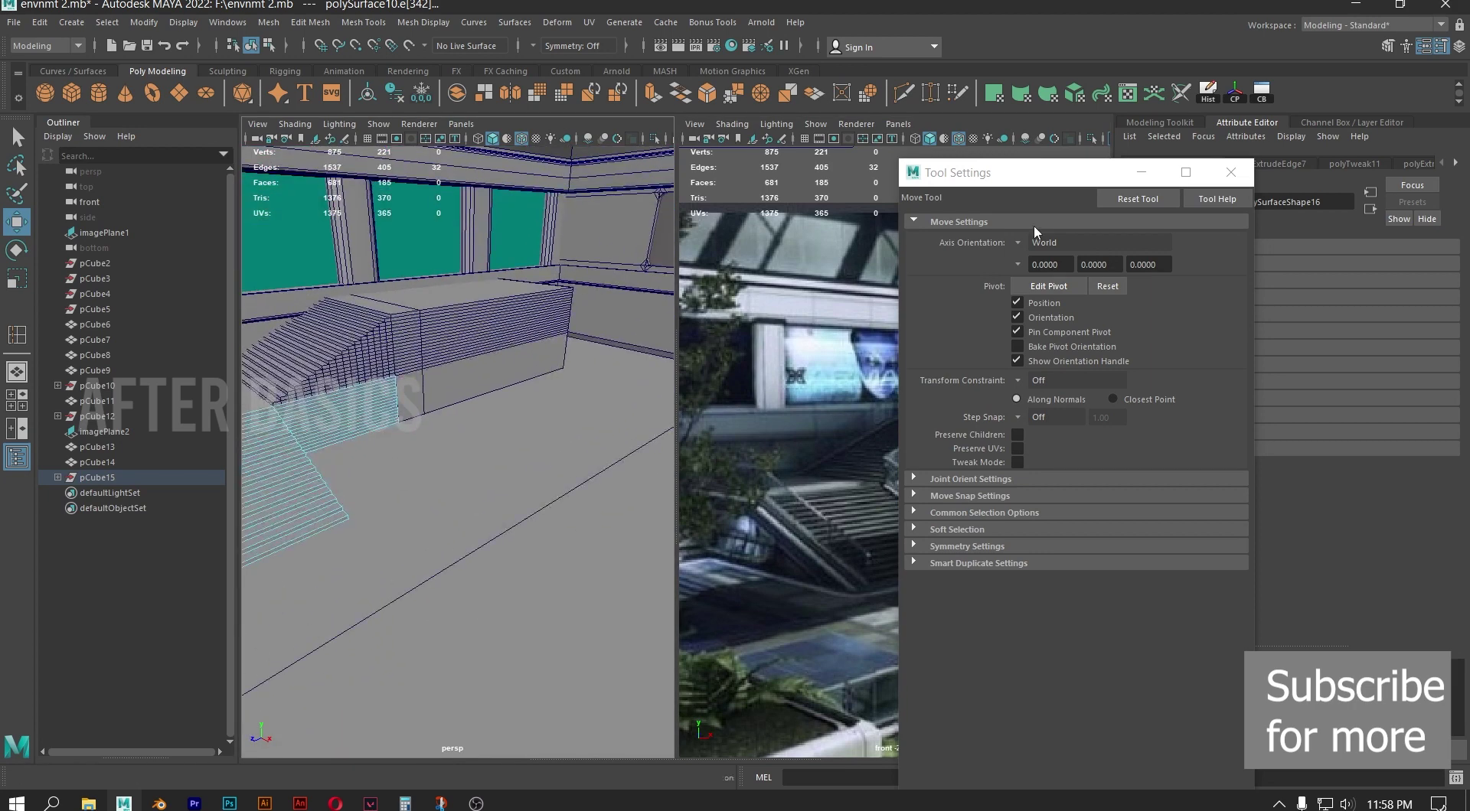
# Close the tool settings window and delete the lower flight's wall faces beneath the upper stair block
pyautogui.click(1231, 172)
pyautogui.keyDown('alt'); pyautogui.moveTo(498, 322); pyautogui.dragTo(536, 383, button='middle'); pyautogui.keyUp('alt')
pyautogui.scroll(3, 547, 440)
pyautogui.keyDown('alt'); pyautogui.moveTo(547, 439); pyautogui.dragTo(524, 353); pyautogui.keyUp('alt')
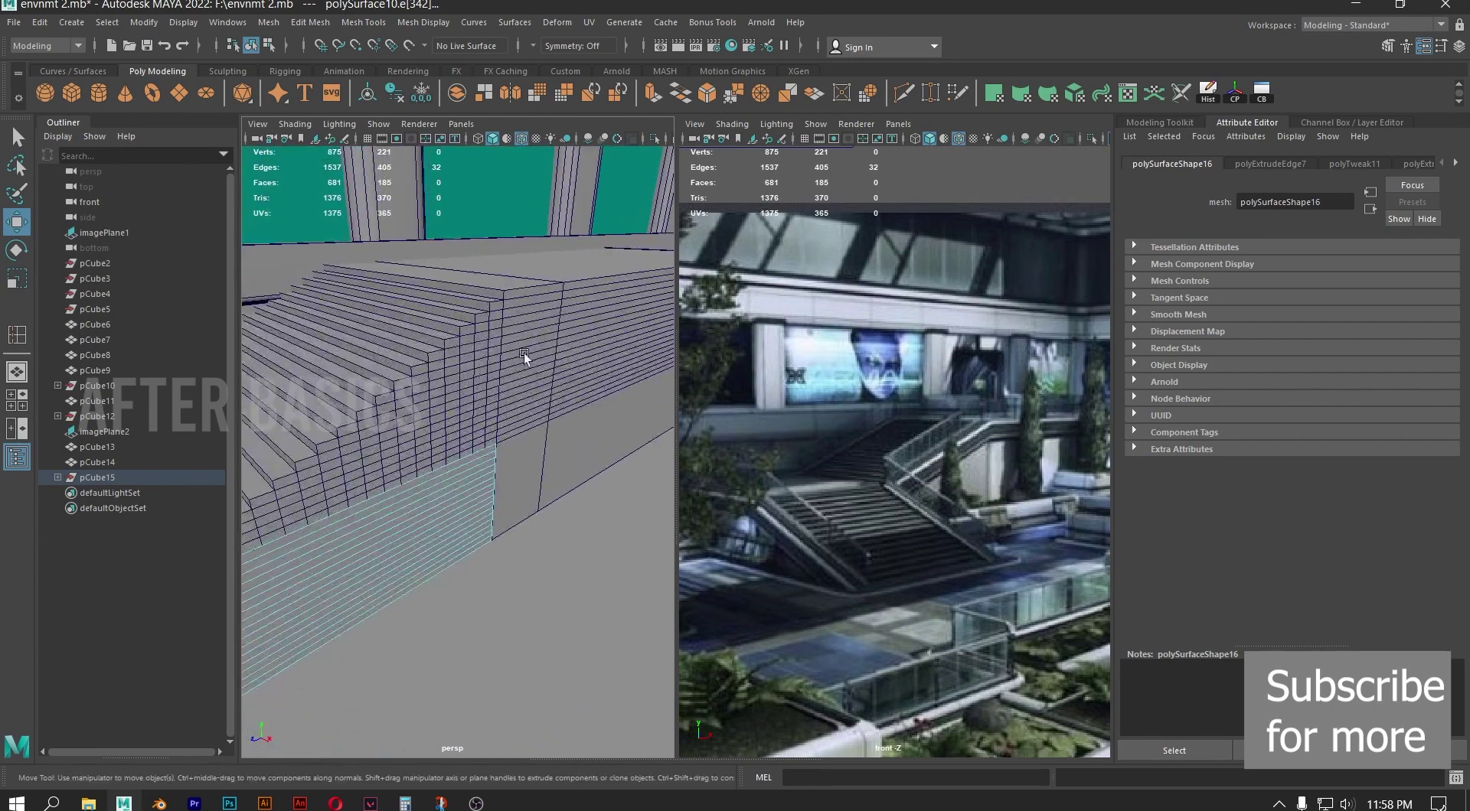
pyautogui.moveTo(419, 508); pyautogui.dragTo(427, 421, button='right')
pyautogui.moveTo(465, 495)
pyautogui.keyDown('alt'); pyautogui.mouseDown()
pyautogui.moveTo(355, 508)
pyautogui.moveTo(459, 515)
pyautogui.moveTo(439, 496)
pyautogui.mouseUp(); pyautogui.keyUp('alt')
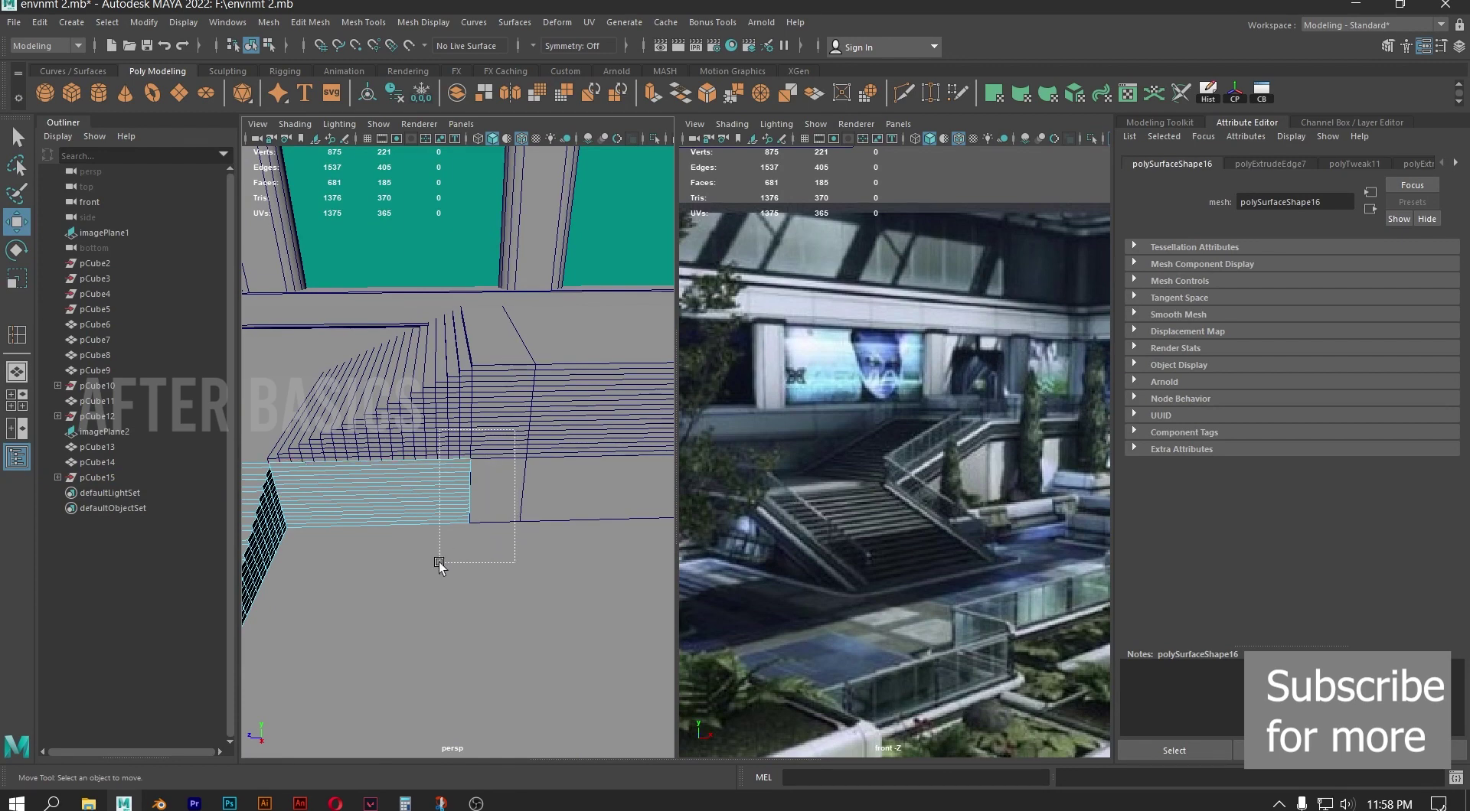
pyautogui.moveTo(438, 564); pyautogui.dragTo(431, 568)
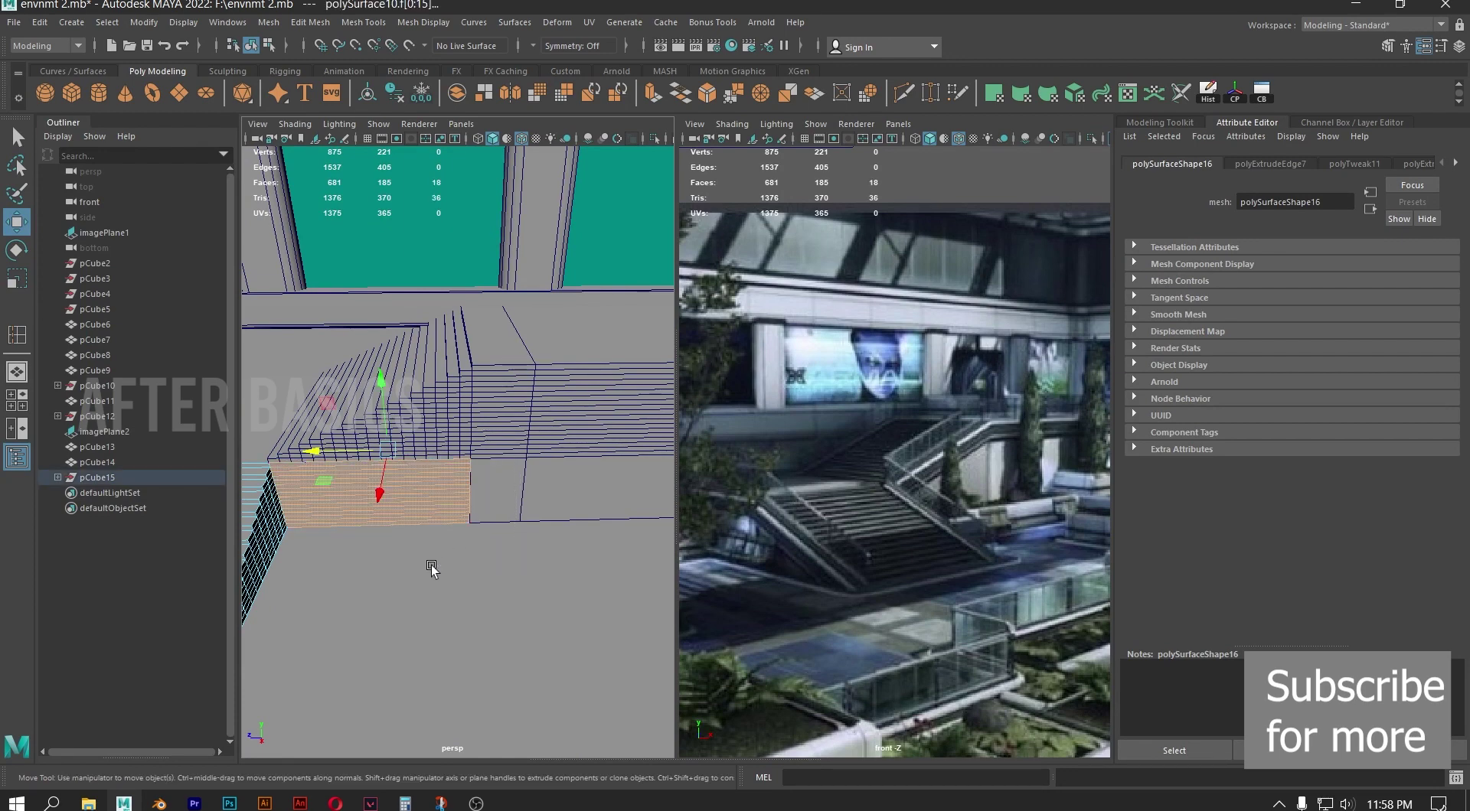
pyautogui.press('Delete')
pyautogui.keyDown('alt'); pyautogui.moveTo(502, 409); pyautogui.dragTo(531, 401); pyautogui.keyUp('alt')
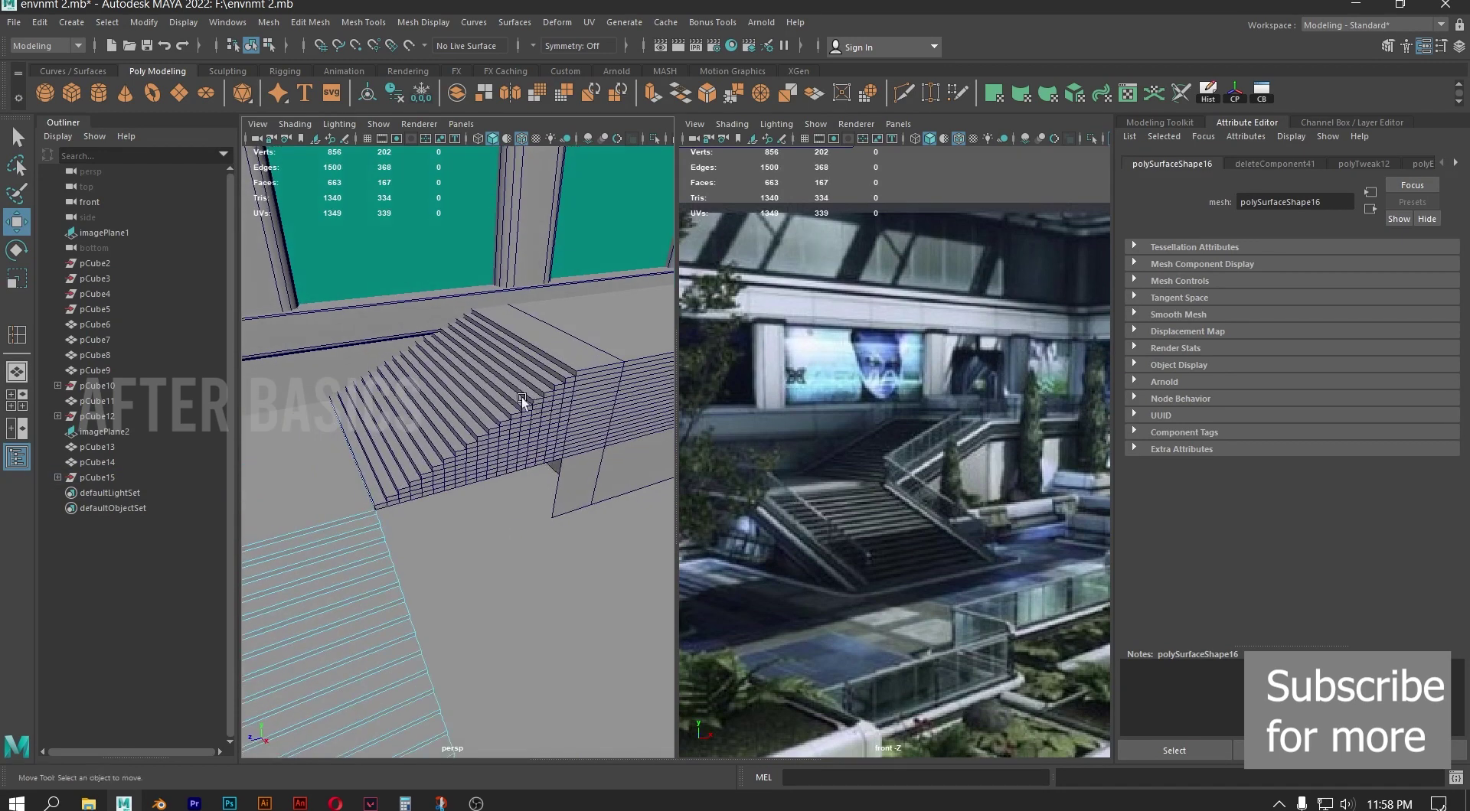
# Delete the gridded side faces of the upper stair piece, keeping its treads, risers and the block's top
pyautogui.click(518, 453)
pyautogui.keyDown('alt'); pyautogui.moveTo(519, 453); pyautogui.dragTo(653, 361); pyautogui.keyUp('alt')
pyautogui.keyDown('alt'); pyautogui.moveTo(653, 360); pyautogui.dragTo(435, 436, button='middle'); pyautogui.keyUp('alt')
pyautogui.moveTo(436, 435)
pyautogui.keyDown('alt'); pyautogui.mouseDown()
pyautogui.moveTo(427, 446)
pyautogui.moveTo(440, 437)
pyautogui.mouseUp(); pyautogui.keyUp('alt')
pyautogui.moveTo(362, 365); pyautogui.dragTo(363, 401, button='right')
pyautogui.keyDown('alt'); pyautogui.moveTo(378, 366); pyautogui.dragTo(397, 353); pyautogui.keyUp('alt')
pyautogui.moveTo(388, 295); pyautogui.dragTo(480, 526)
pyautogui.keyDown('ctrl'); pyautogui.moveTo(347, 274); pyautogui.dragTo(353, 582); pyautogui.keyUp('ctrl')
pyautogui.press('Delete')
pyautogui.keyDown('alt'); pyautogui.moveTo(555, 457); pyautogui.dragTo(382, 484); pyautogui.keyUp('alt')
pyautogui.keyDown('alt'); pyautogui.moveTo(381, 484); pyautogui.dragTo(576, 495, button='middle'); pyautogui.keyUp('alt')
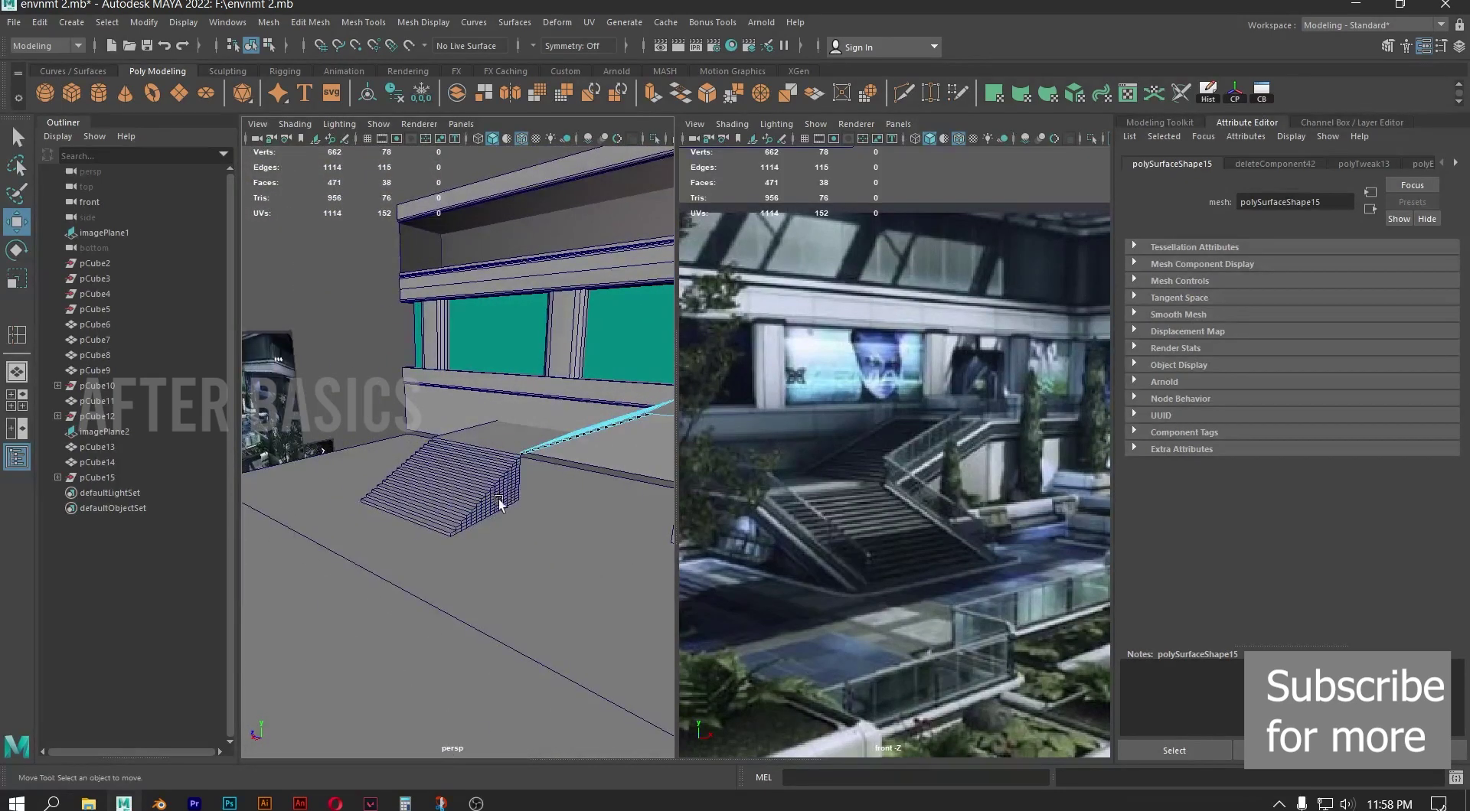
pyautogui.keyDown('alt'); pyautogui.moveTo(496, 503); pyautogui.dragTo(574, 561, button='right'); pyautogui.keyUp('alt')
pyautogui.keyDown('alt'); pyautogui.moveTo(455, 586); pyautogui.dragTo(509, 574); pyautogui.keyUp('alt')
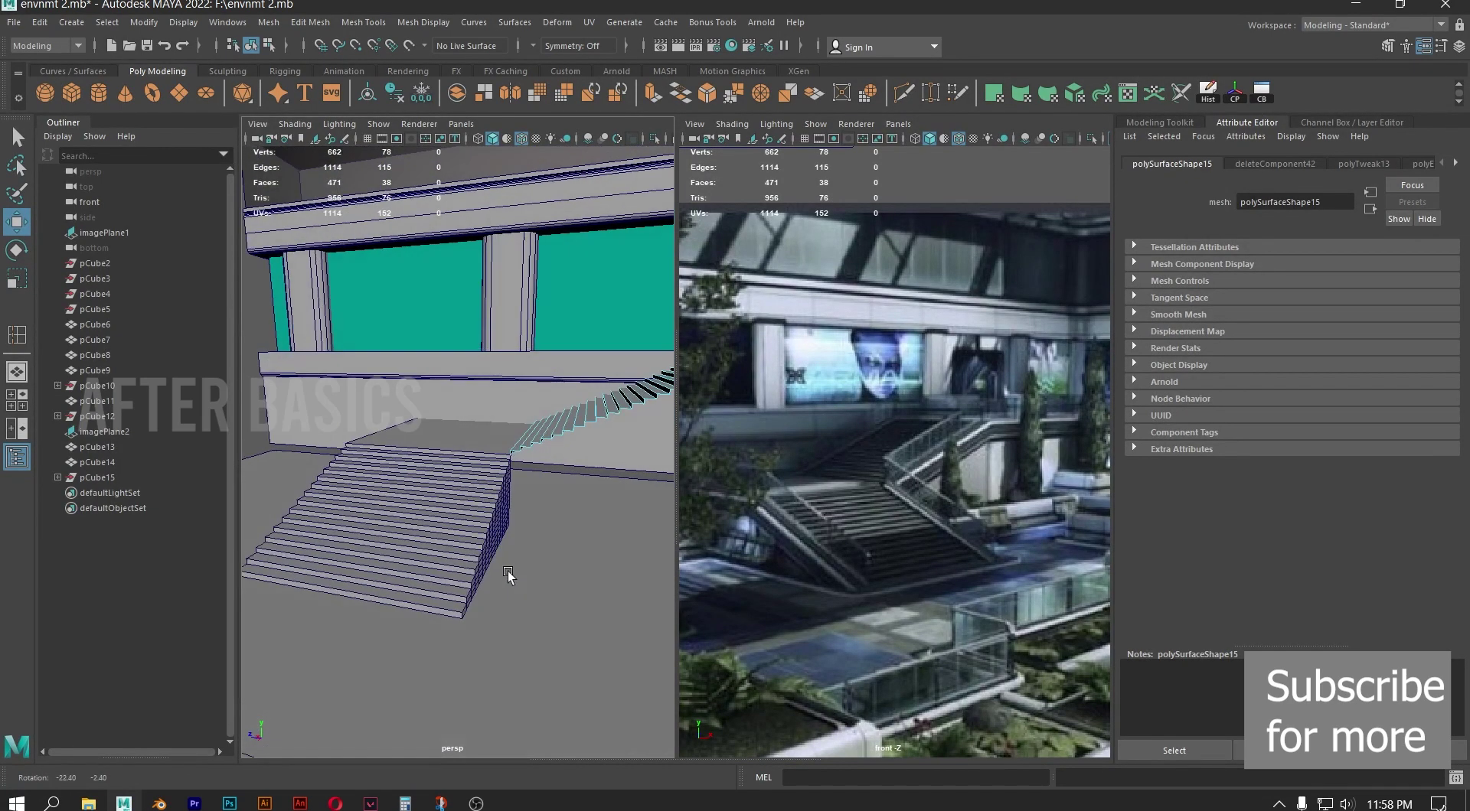
# Delete the gridded side faces of the lower flight, leaving its treads and risers, and return to object mode
pyautogui.click(452, 501)
pyautogui.keyDown('alt'); pyautogui.moveTo(506, 532); pyautogui.dragTo(480, 496, button='middle'); pyautogui.keyUp('alt')
pyautogui.moveTo(409, 444); pyautogui.dragTo(334, 383, button='right')
pyautogui.keyDown('alt'); pyautogui.moveTo(367, 409); pyautogui.dragTo(467, 417); pyautogui.keyUp('alt')
pyautogui.moveTo(407, 336); pyautogui.dragTo(501, 646)
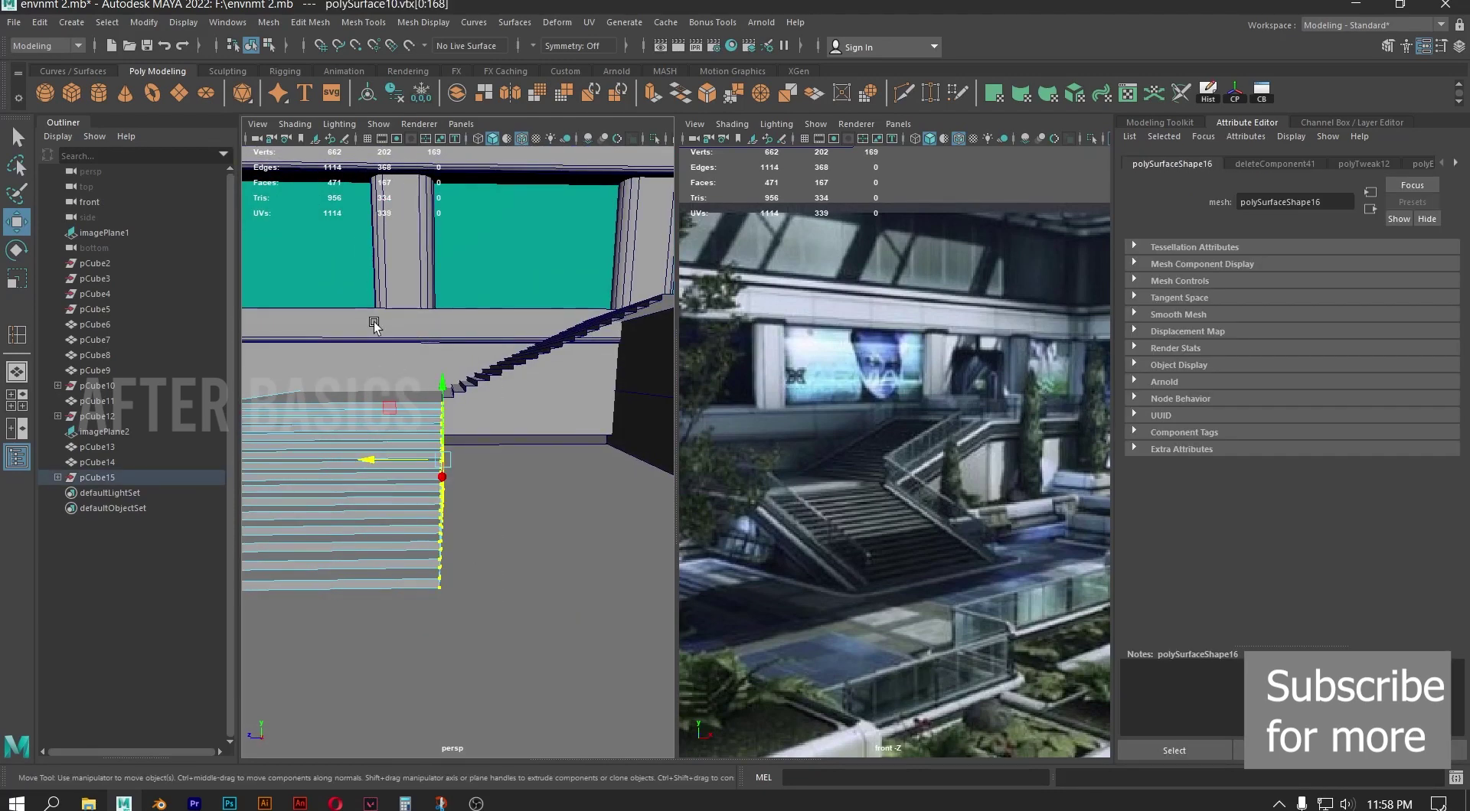
pyautogui.moveTo(428, 491); pyautogui.dragTo(422, 425, button='right')
pyautogui.moveTo(526, 327); pyautogui.dragTo(367, 515)
pyautogui.press('Delete')
pyautogui.scroll(4, 367, 516)
pyautogui.moveTo(403, 365); pyautogui.dragTo(468, 309, button='right')
# Examine the junction of the two trimmed flights and the adjoining block against the stair landing in the reference image
pyautogui.keyDown('alt'); pyautogui.moveTo(446, 407); pyautogui.dragTo(462, 447); pyautogui.keyUp('alt')
pyautogui.keyDown('alt'); pyautogui.moveTo(463, 446); pyautogui.dragTo(698, 601, button='right'); pyautogui.keyUp('alt')
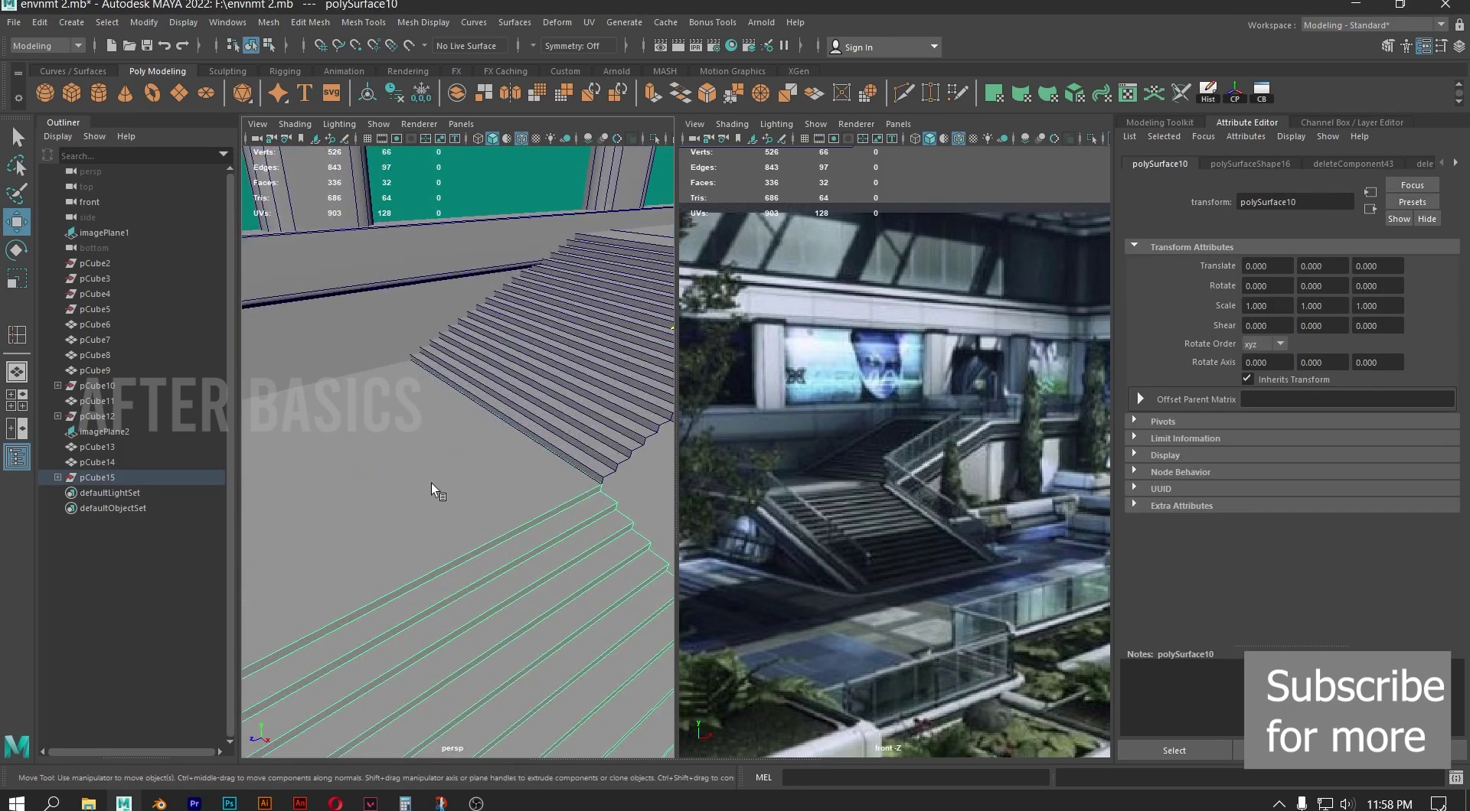
pyautogui.moveTo(431, 484)
pyautogui.keyDown('alt'); pyautogui.mouseDown()
pyautogui.moveTo(337, 348)
pyautogui.moveTo(429, 475)
pyautogui.mouseUp(); pyautogui.keyUp('alt')
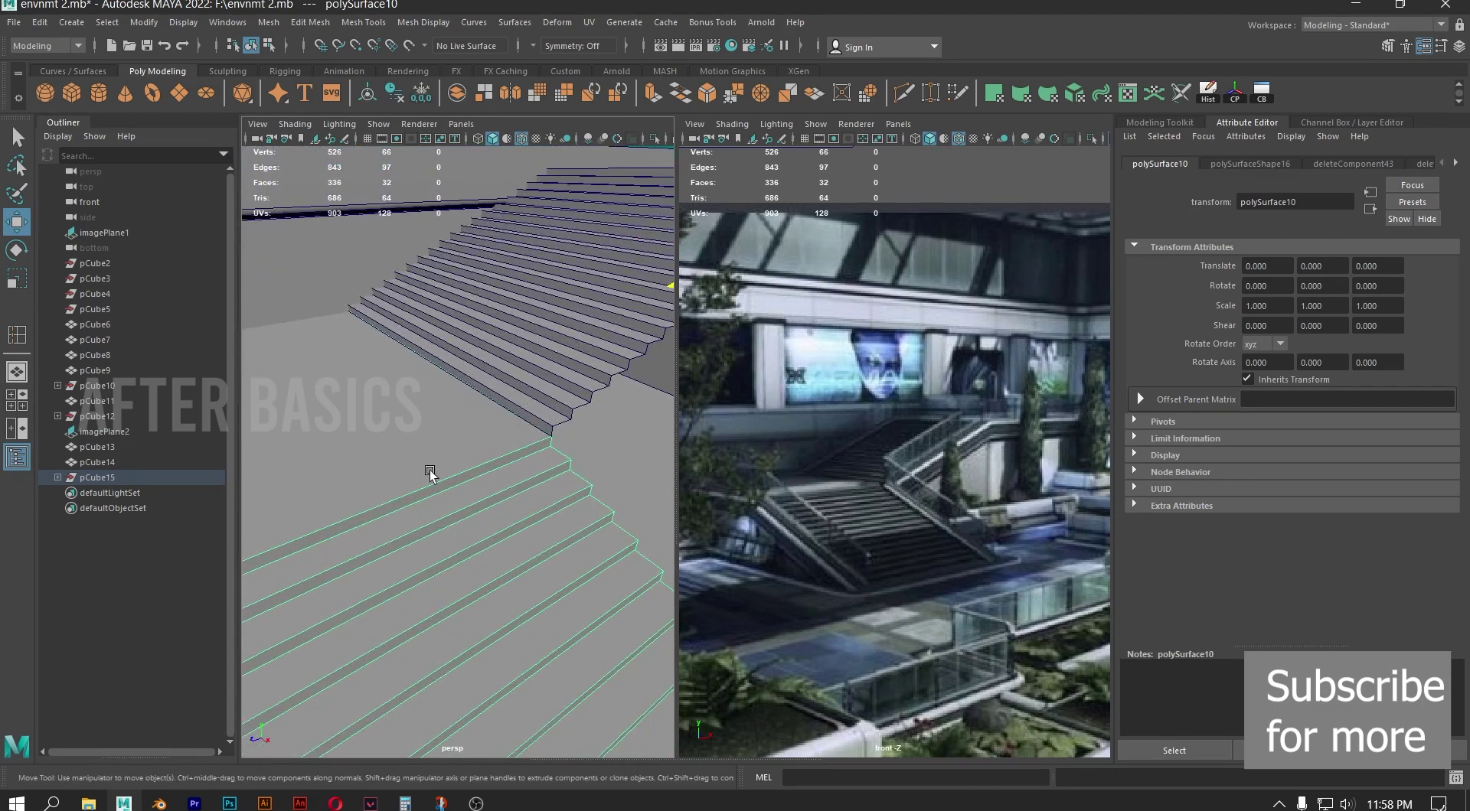
pyautogui.keyDown('alt'); pyautogui.moveTo(619, 433); pyautogui.dragTo(542, 433); pyautogui.keyUp('alt')
pyautogui.keyDown('alt'); pyautogui.moveTo(541, 433); pyautogui.dragTo(488, 388, button='right'); pyautogui.keyUp('alt')
pyautogui.keyDown('alt'); pyautogui.moveTo(487, 388); pyautogui.dragTo(375, 337, button='middle'); pyautogui.keyUp('alt')
pyautogui.keyDown('alt'); pyautogui.moveTo(375, 337); pyautogui.dragTo(547, 433); pyautogui.keyUp('alt')
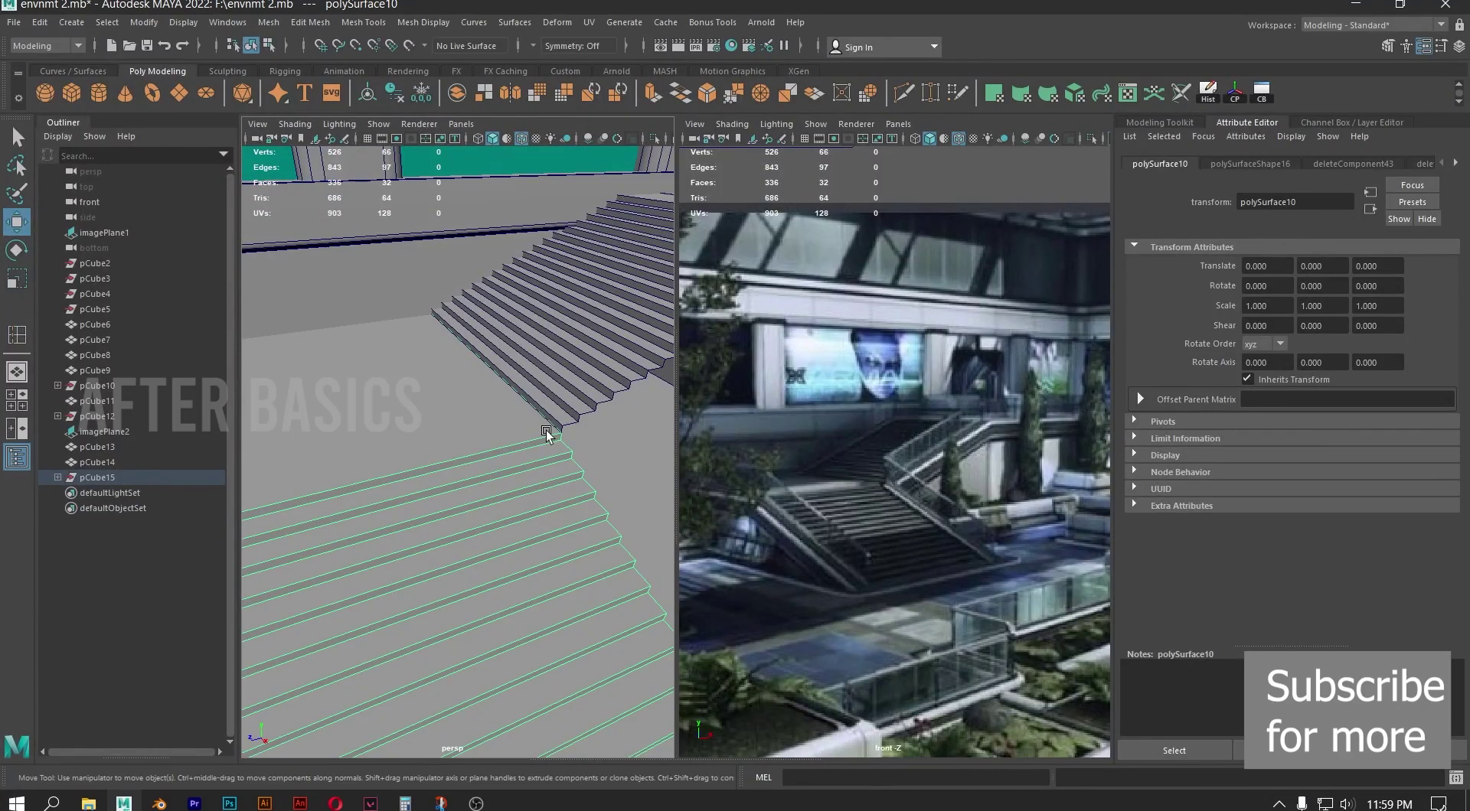
pyautogui.keyDown('alt'); pyautogui.moveTo(448, 405); pyautogui.dragTo(503, 479); pyautogui.keyUp('alt')
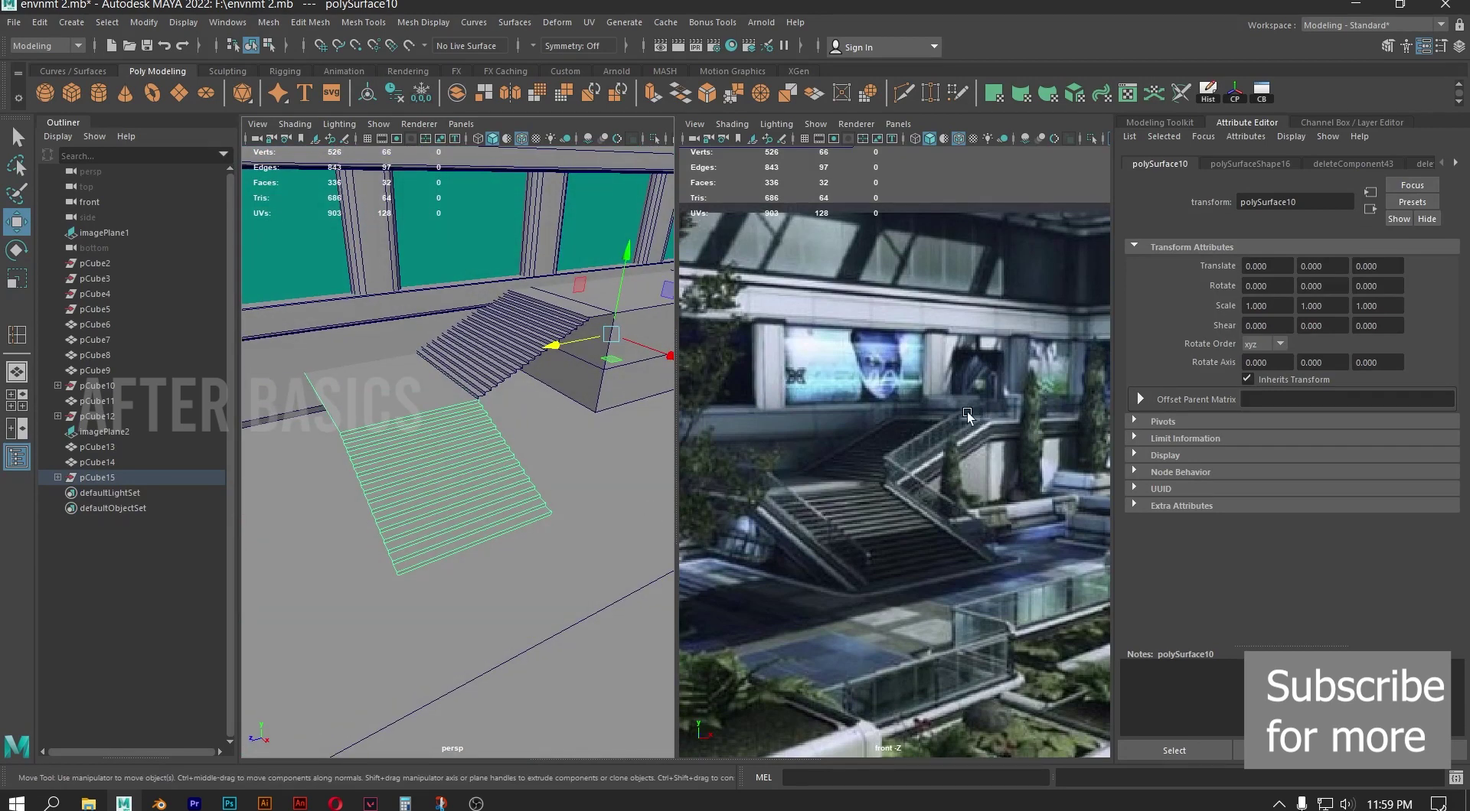
pyautogui.scroll(10, 966, 411)
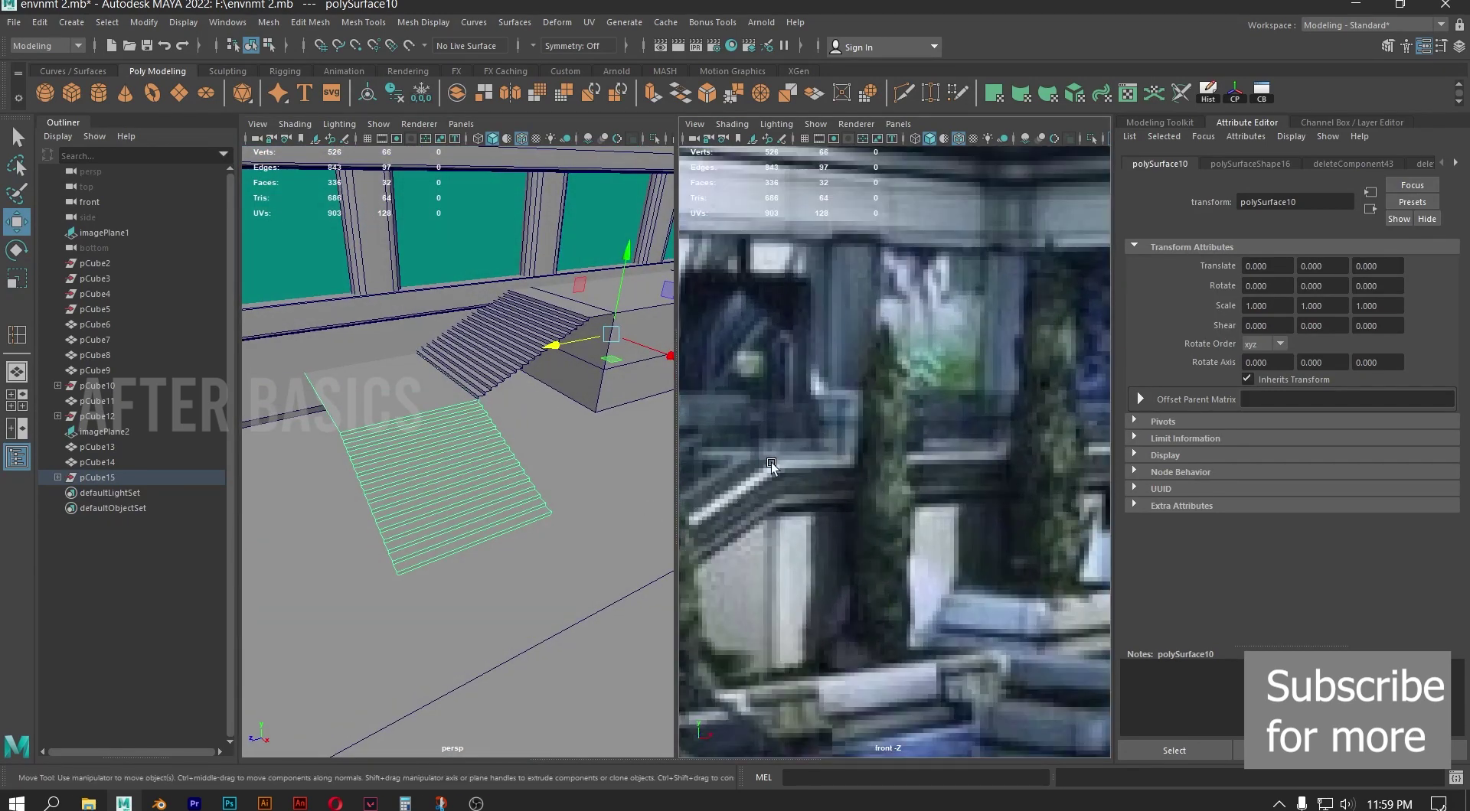
pyautogui.keyDown('alt'); pyautogui.moveTo(770, 462); pyautogui.dragTo(842, 456, button='middle'); pyautogui.keyUp('alt')
pyautogui.keyDown('alt'); pyautogui.moveTo(600, 349); pyautogui.dragTo(395, 463, button='middle'); pyautogui.keyUp('alt')
pyautogui.scroll(3, 394, 463)
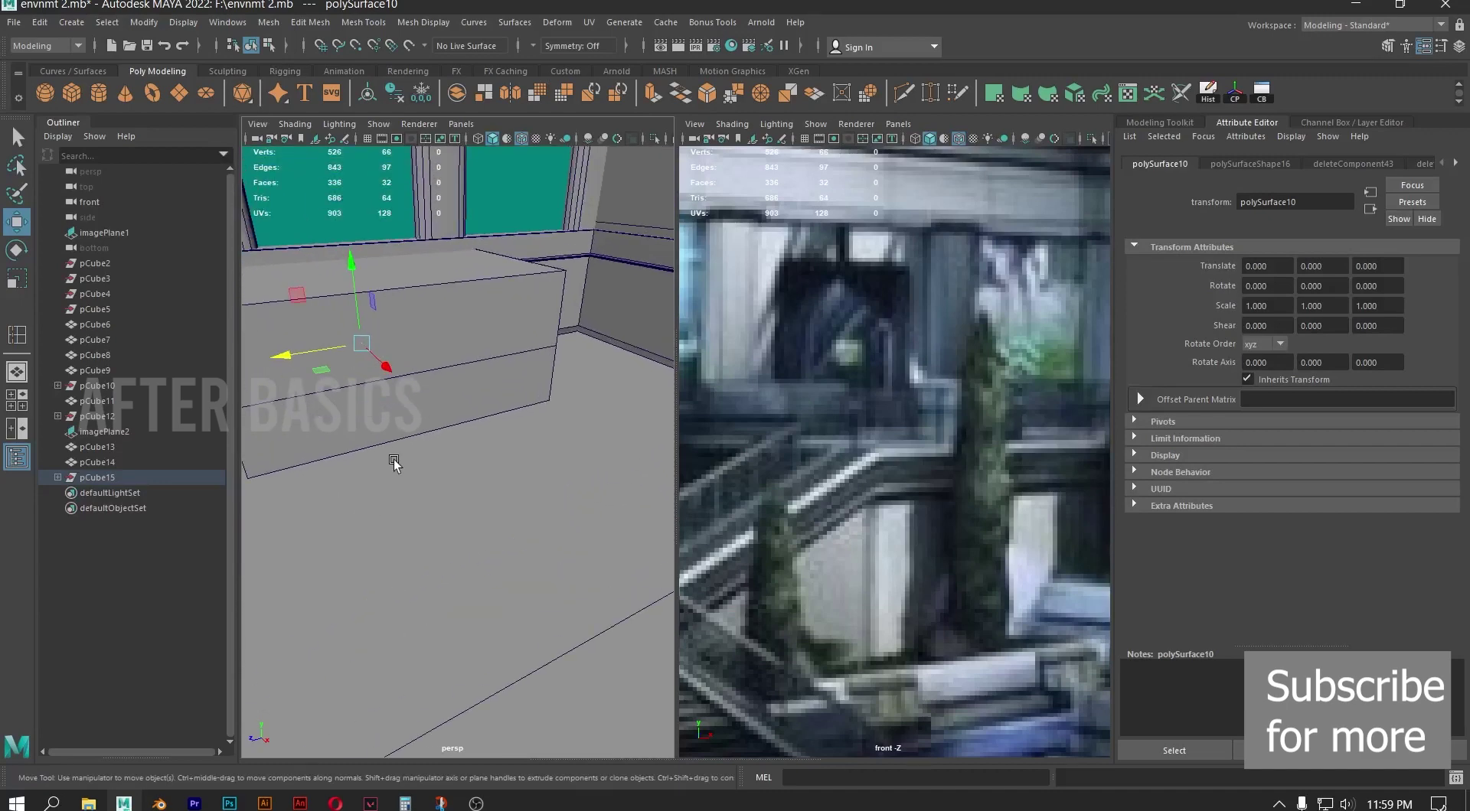
pyautogui.scroll(-5, 421, 328)
pyautogui.keyDown('alt'); pyautogui.moveTo(475, 407); pyautogui.dragTo(676, 476, button='middle'); pyautogui.keyUp('alt')
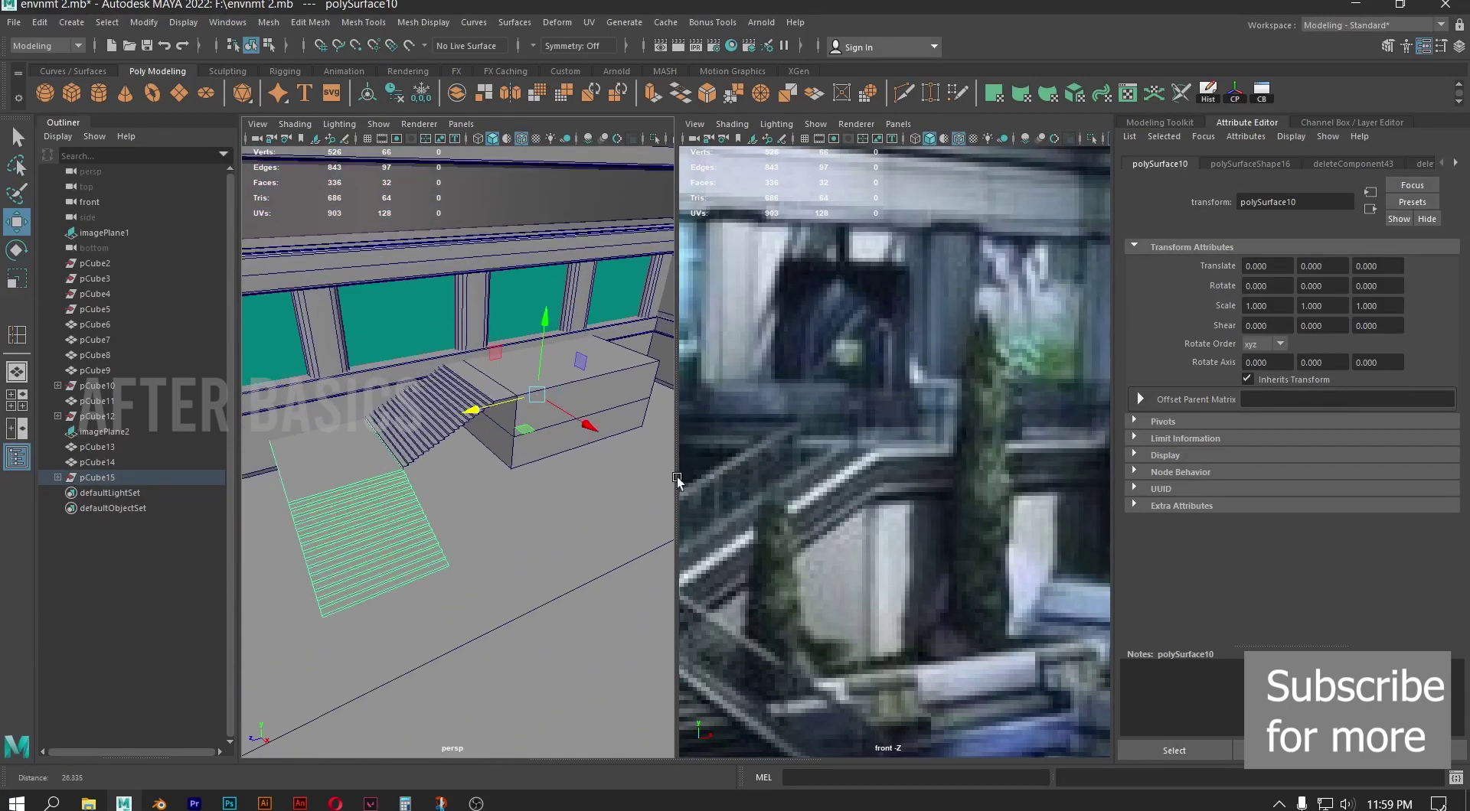
# Combine the lower flight, upper flight and landing top into a single mesh
pyautogui.scroll(2, 461, 454)
pyautogui.keyDown('shift'); pyautogui.click(399, 411); pyautogui.keyUp('shift')
pyautogui.keyDown('alt'); pyautogui.moveTo(425, 344); pyautogui.dragTo(404, 369); pyautogui.keyUp('alt')
pyautogui.scroll(-5, 442, 409)
pyautogui.moveTo(494, 392)
pyautogui.keyDown('alt'); pyautogui.mouseDown()
pyautogui.moveTo(465, 407)
pyautogui.moveTo(476, 394)
pyautogui.mouseUp(); pyautogui.keyUp('alt')
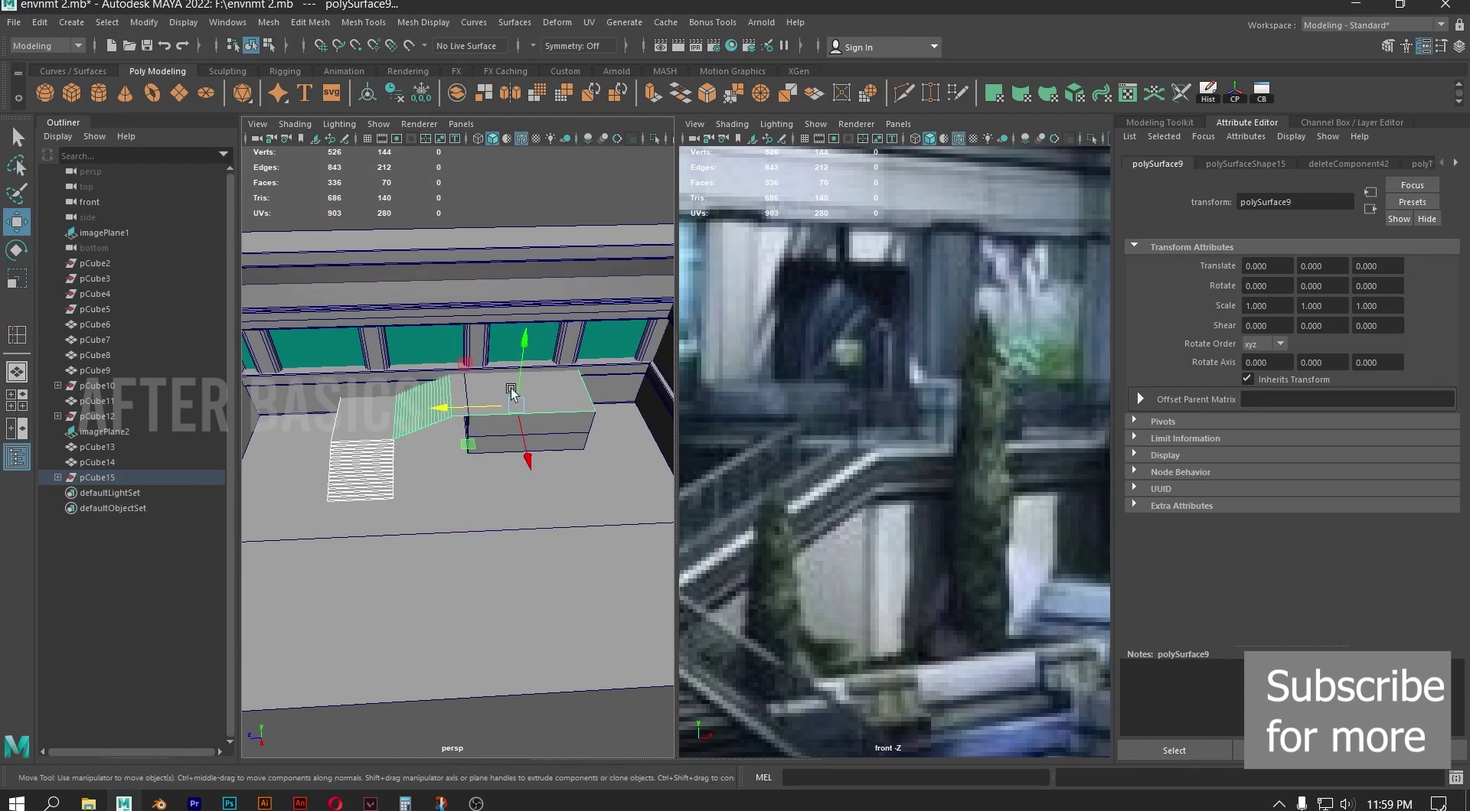
pyautogui.click(484, 92)
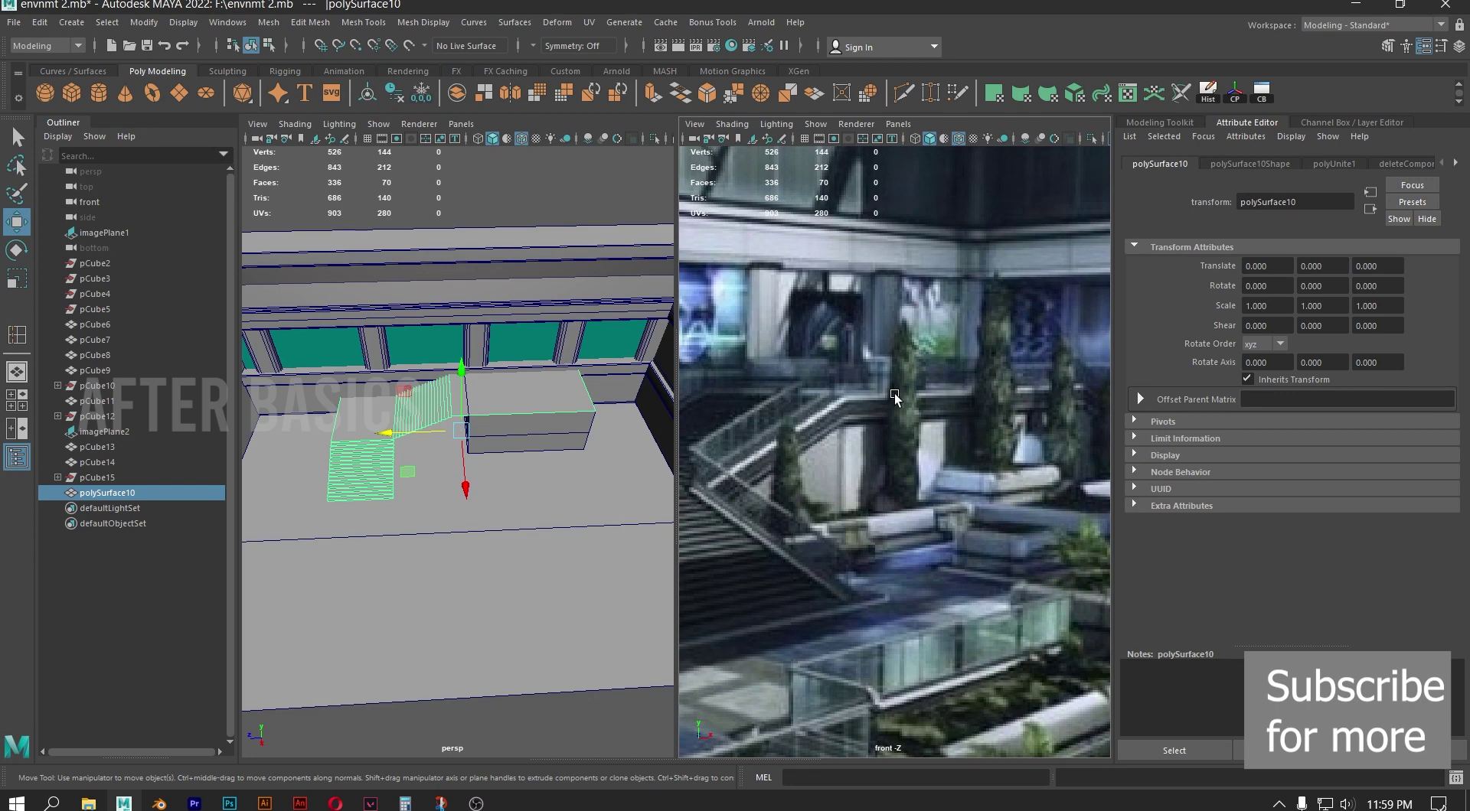
pyautogui.keyDown('alt'); pyautogui.moveTo(461, 335); pyautogui.dragTo(495, 412, button='right'); pyautogui.keyUp('alt')
pyautogui.keyDown('alt'); pyautogui.moveTo(494, 412); pyautogui.dragTo(492, 365); pyautogui.keyUp('alt')
pyautogui.keyDown('alt'); pyautogui.moveTo(493, 364); pyautogui.dragTo(646, 405, button='right'); pyautogui.keyUp('alt')
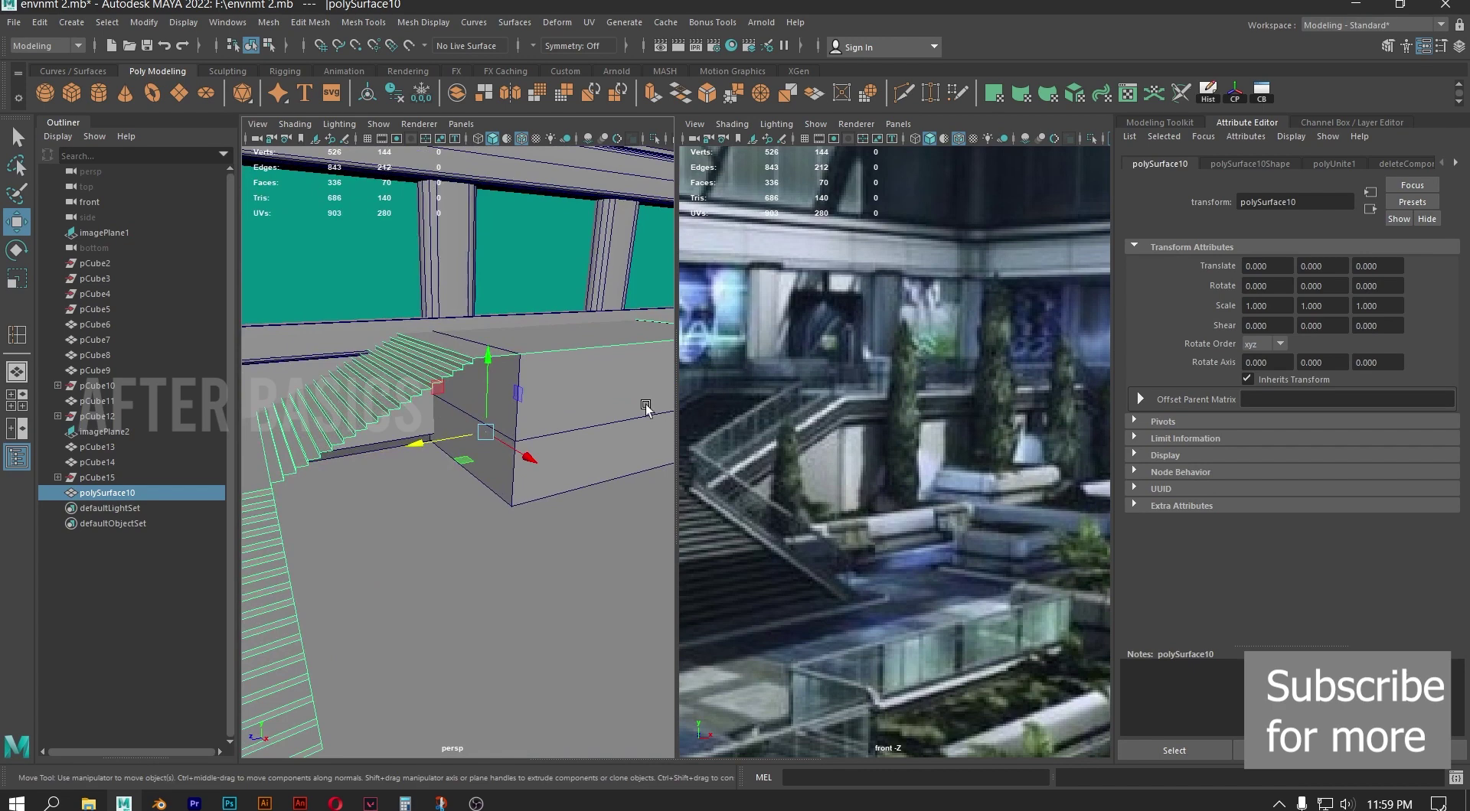
pyautogui.click(578, 402)
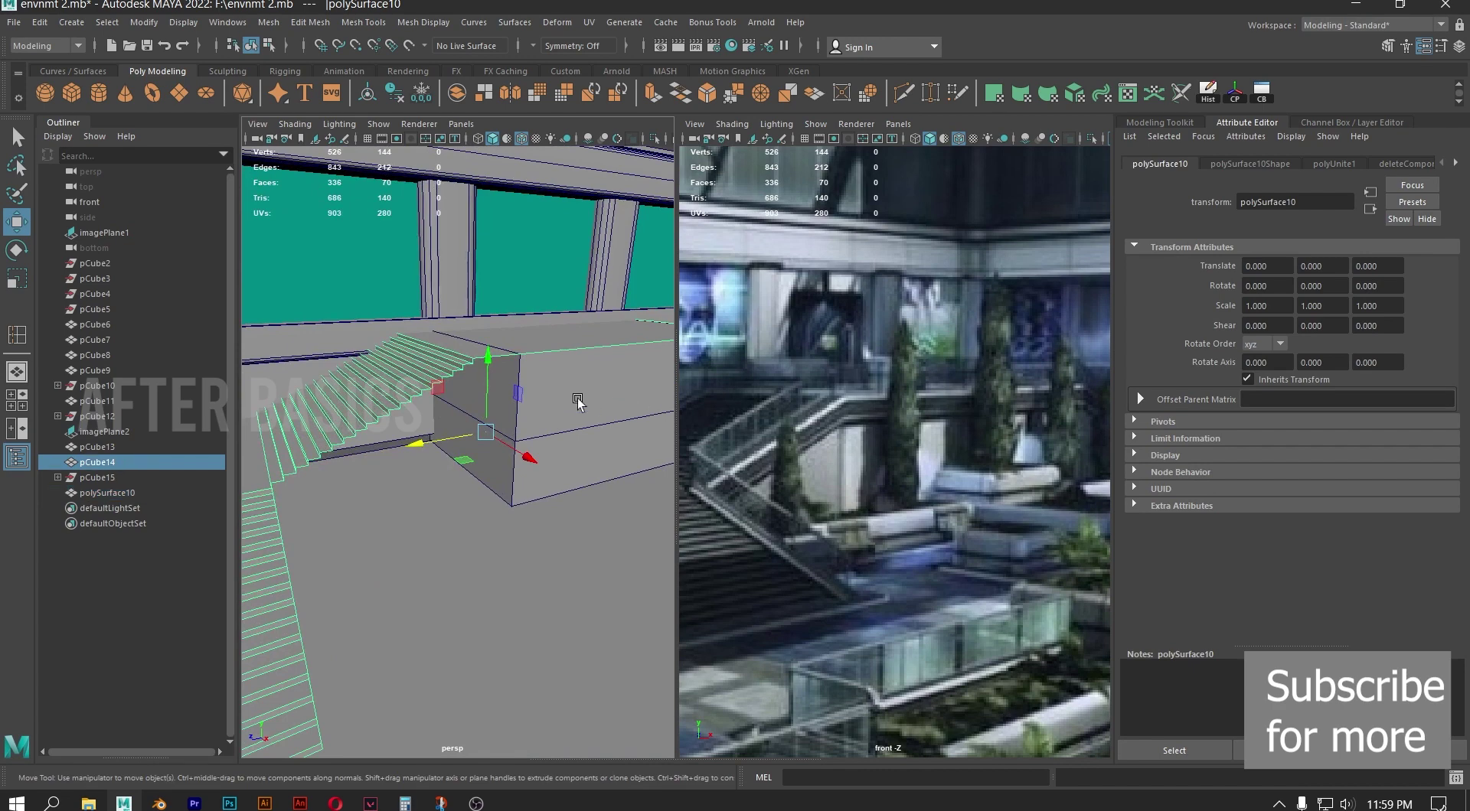
pyautogui.keyDown('alt'); pyautogui.moveTo(574, 398); pyautogui.dragTo(532, 356); pyautogui.keyUp('alt')
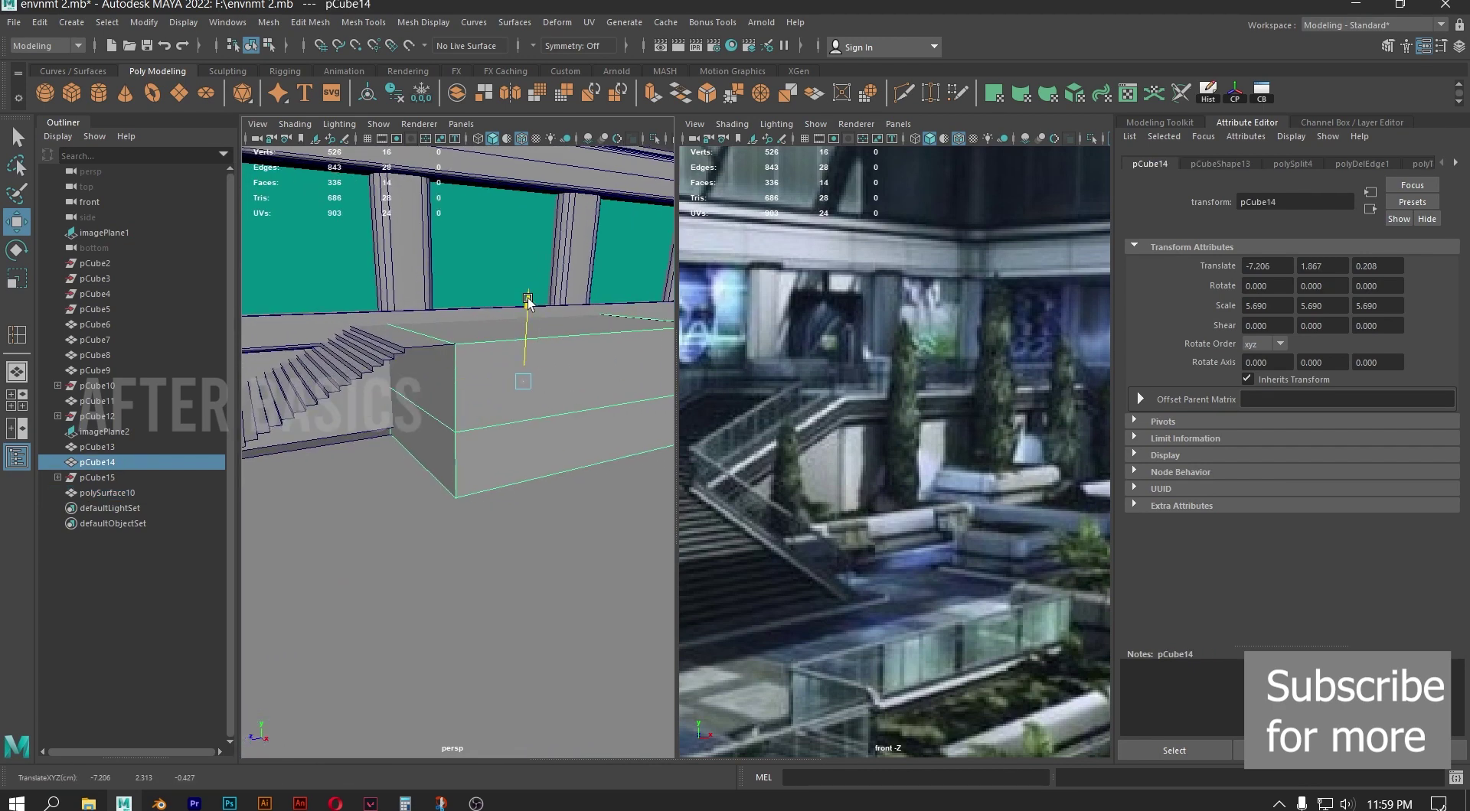
pyautogui.press('Delete')
pyautogui.keyDown('alt'); pyautogui.moveTo(527, 307); pyautogui.dragTo(521, 355); pyautogui.keyUp('alt')
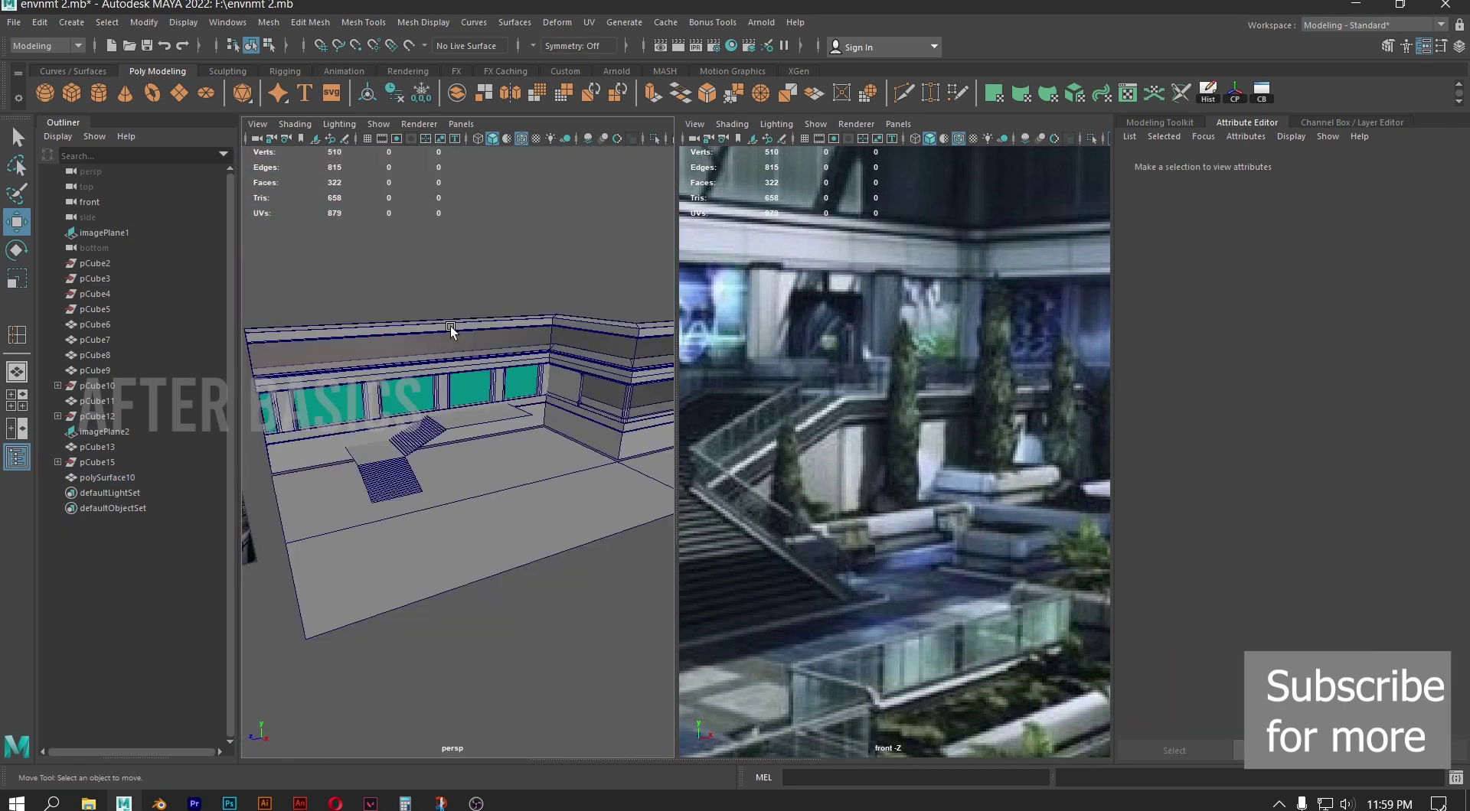
pyautogui.scroll(5, 542, 421)
pyautogui.keyDown('alt'); pyautogui.moveTo(541, 420); pyautogui.dragTo(507, 394); pyautogui.keyUp('alt')
pyautogui.hotkey('ctrl', 'z')
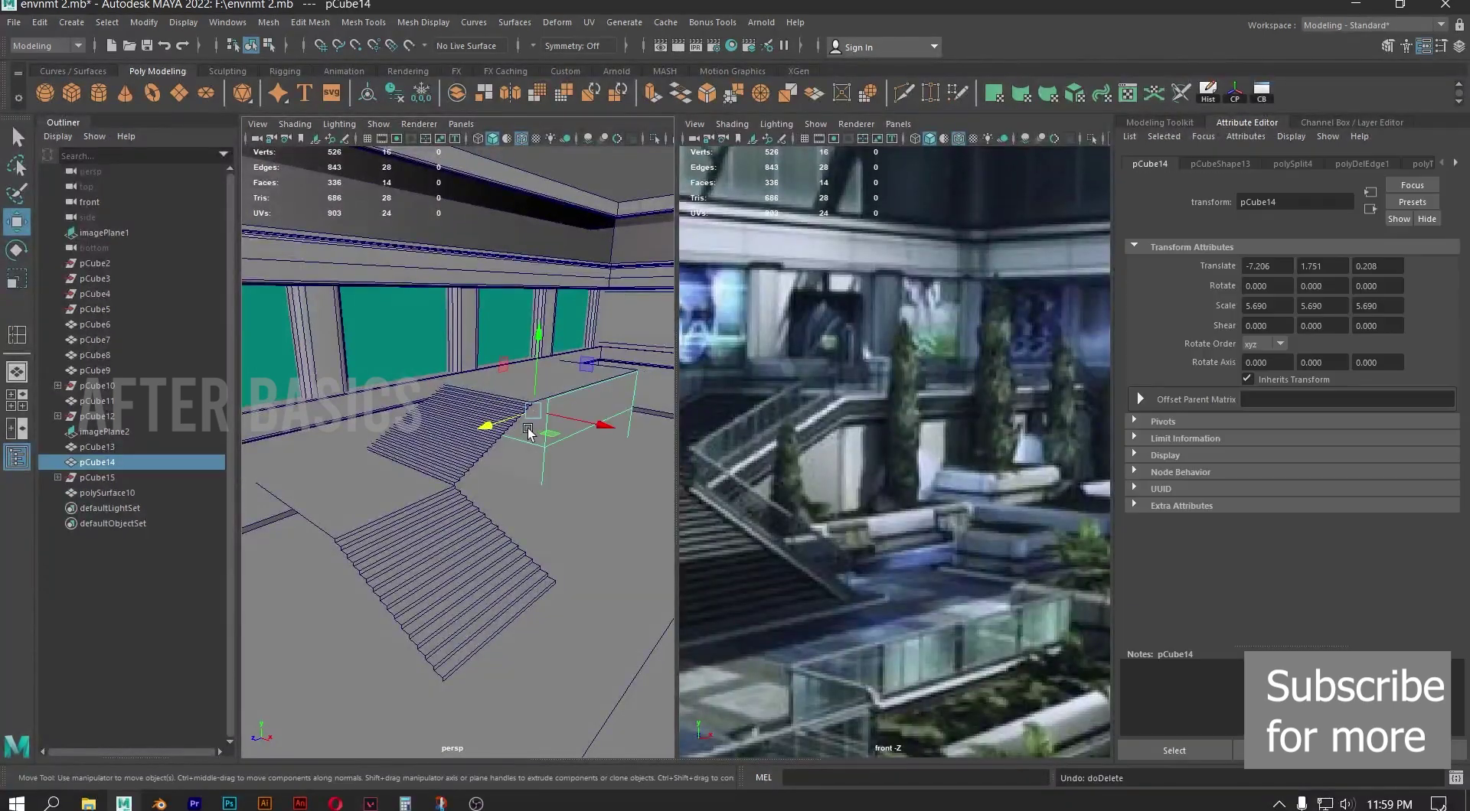
# Delete all faces of the block under the landing except the two forming its outer front wall
pyautogui.scroll(4, 582, 405)
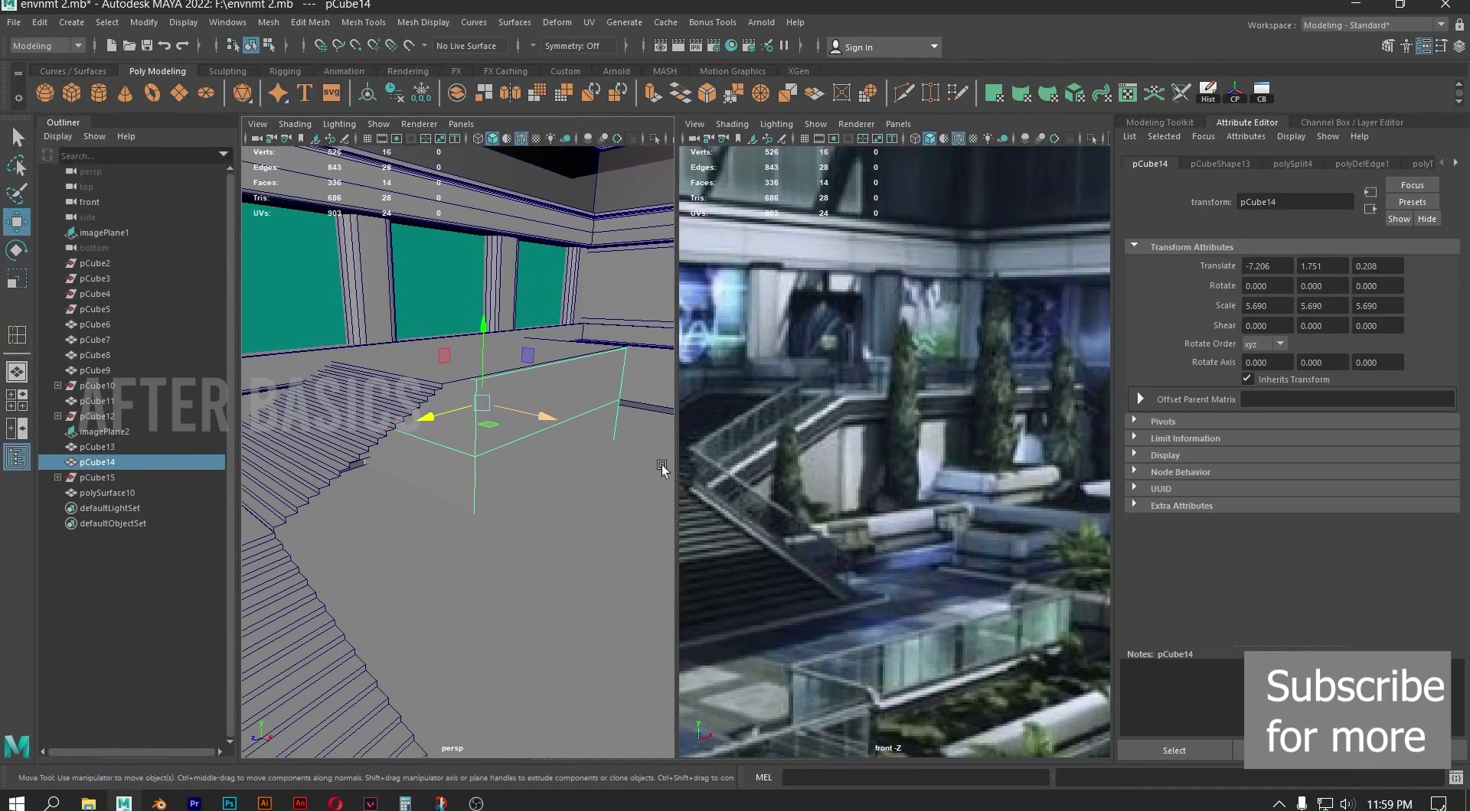
pyautogui.keyDown('alt'); pyautogui.moveTo(542, 355); pyautogui.dragTo(467, 415, button='middle'); pyautogui.keyUp('alt')
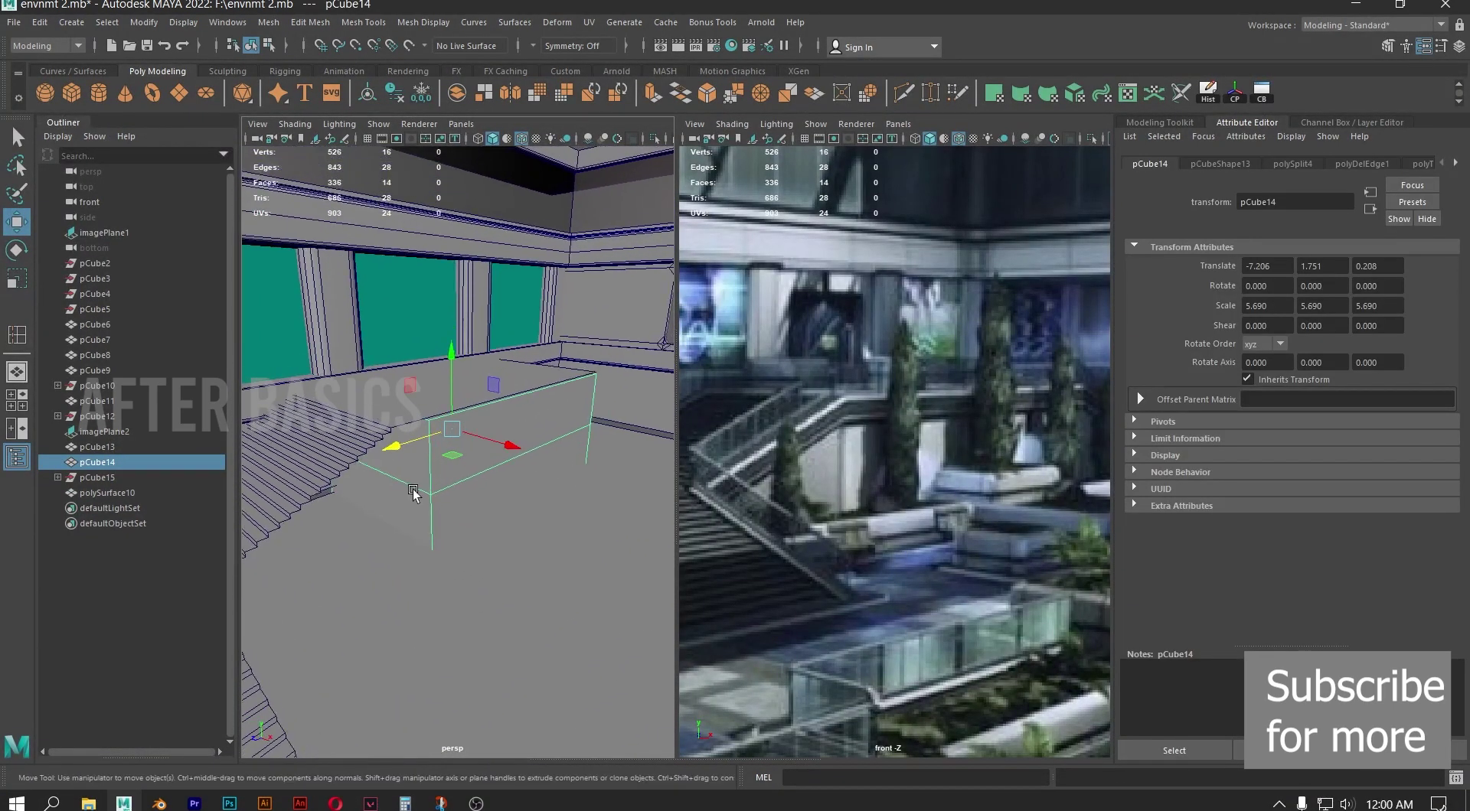
pyautogui.moveTo(413, 495); pyautogui.dragTo(434, 421, button='right')
pyautogui.click(536, 471)
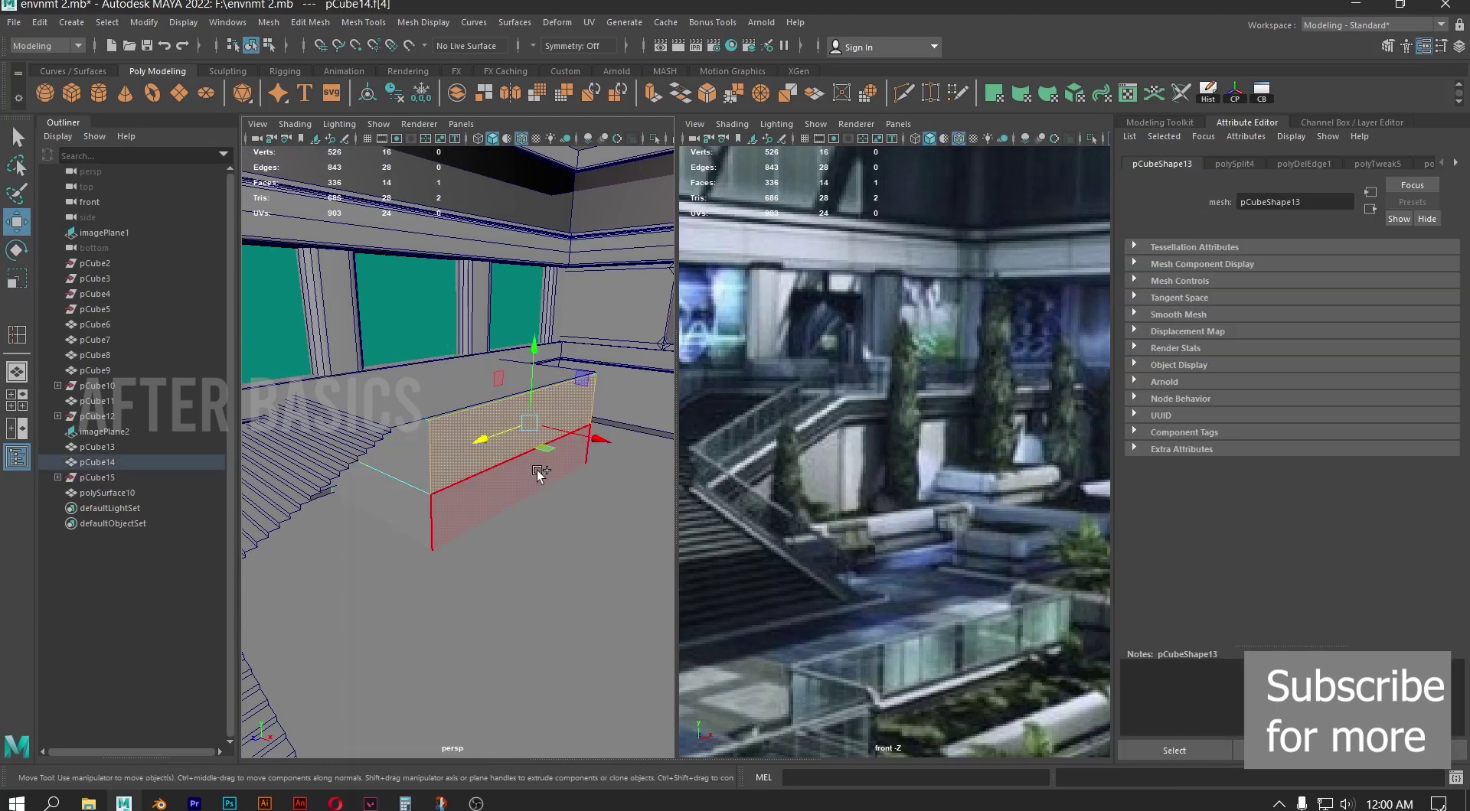
pyautogui.keyDown('shift'); pyautogui.click(536, 470); pyautogui.keyUp('shift')
pyautogui.scroll(-3, 536, 470)
pyautogui.moveTo(292, 326); pyautogui.dragTo(665, 638)
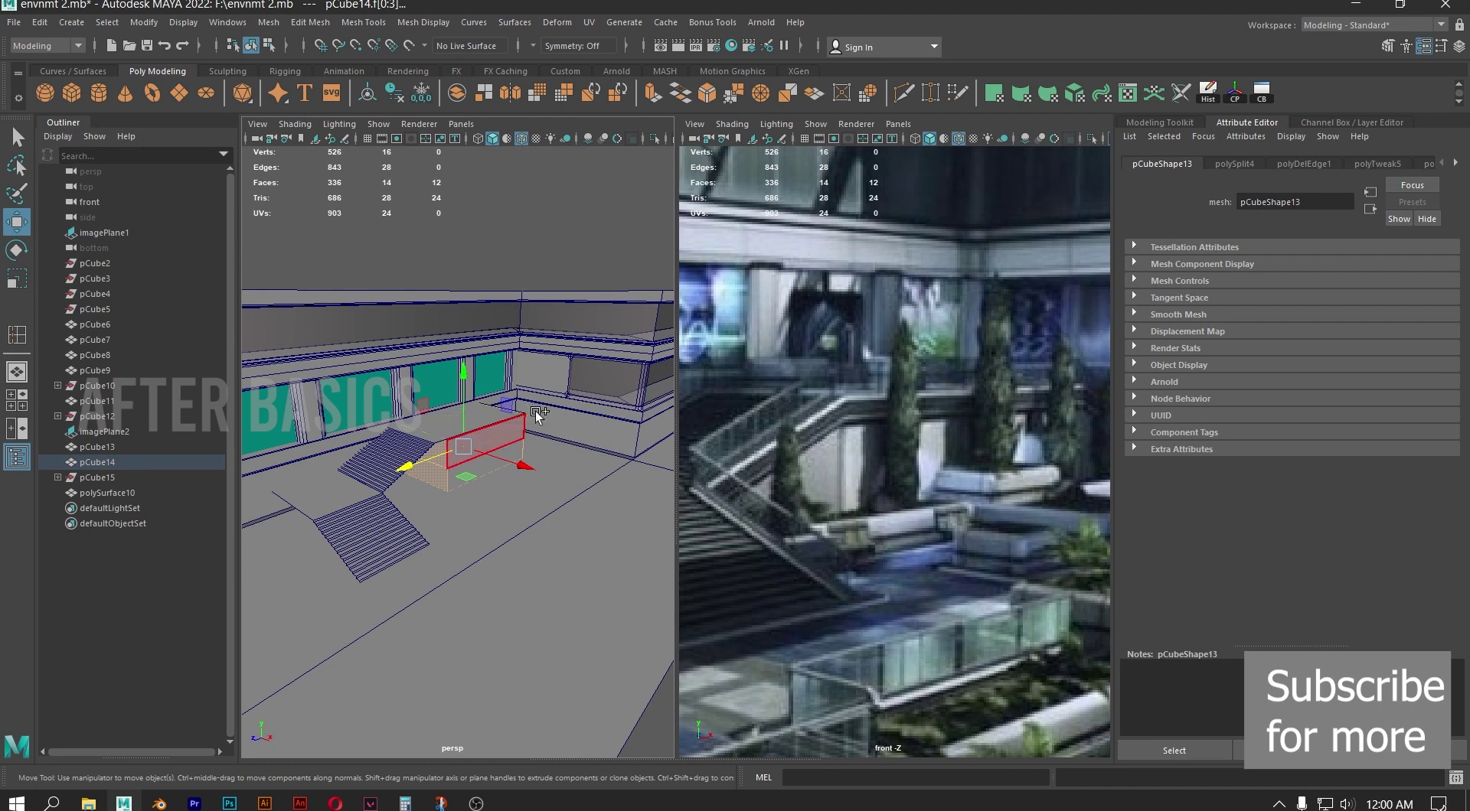
pyautogui.press('Delete')
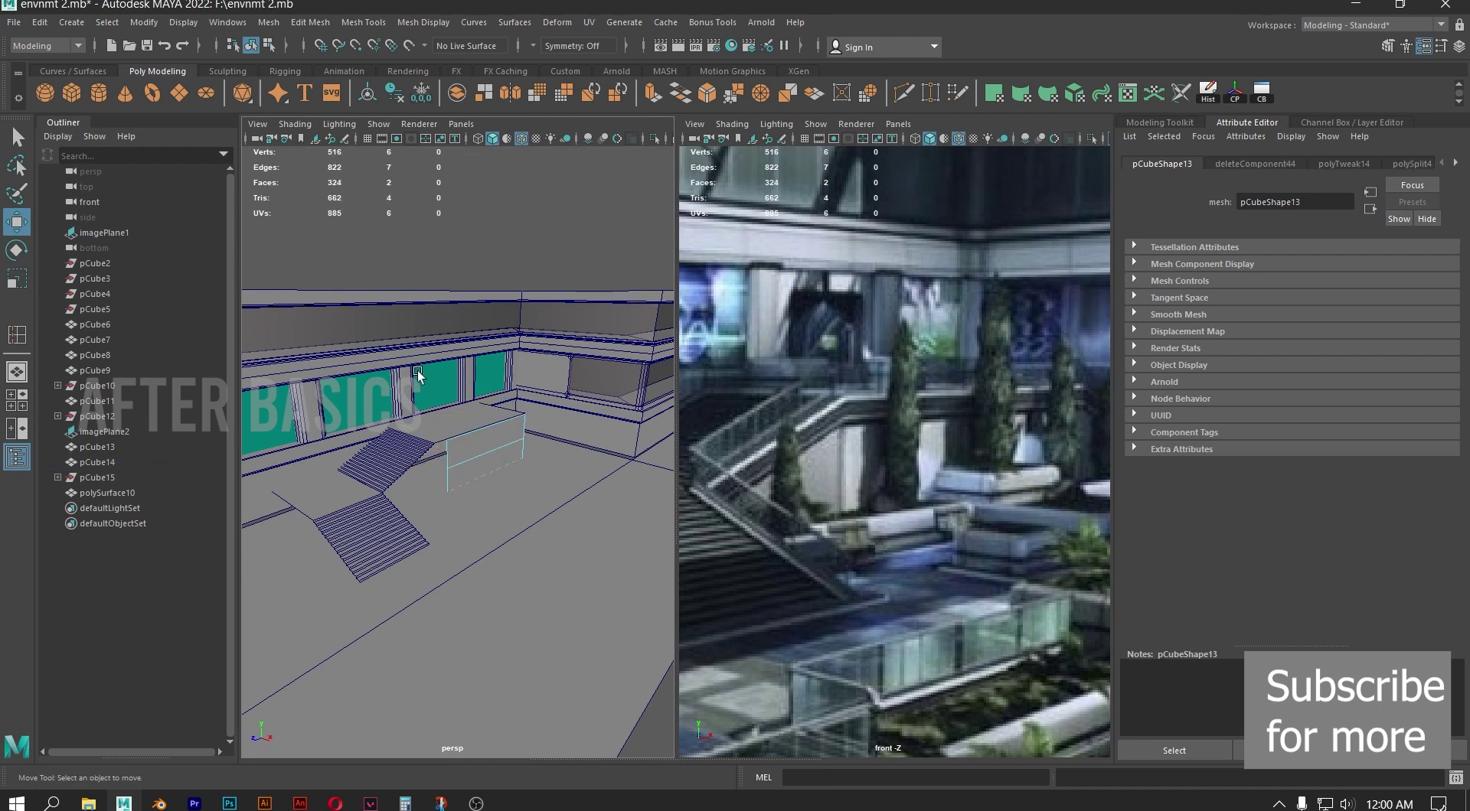
# Select the two remaining wall faces of the block and bring up the side view
pyautogui.keyDown('alt'); pyautogui.moveTo(418, 371); pyautogui.dragTo(530, 520, button='right'); pyautogui.keyUp('alt')
pyautogui.keyDown('alt'); pyautogui.moveTo(531, 520); pyautogui.dragTo(446, 517); pyautogui.keyUp('alt')
pyautogui.keyDown('alt'); pyautogui.moveTo(631, 452); pyautogui.dragTo(283, 391, button='middle'); pyautogui.keyUp('alt')
pyautogui.keyDown('alt'); pyautogui.moveTo(543, 482); pyautogui.dragTo(487, 492); pyautogui.keyUp('alt')
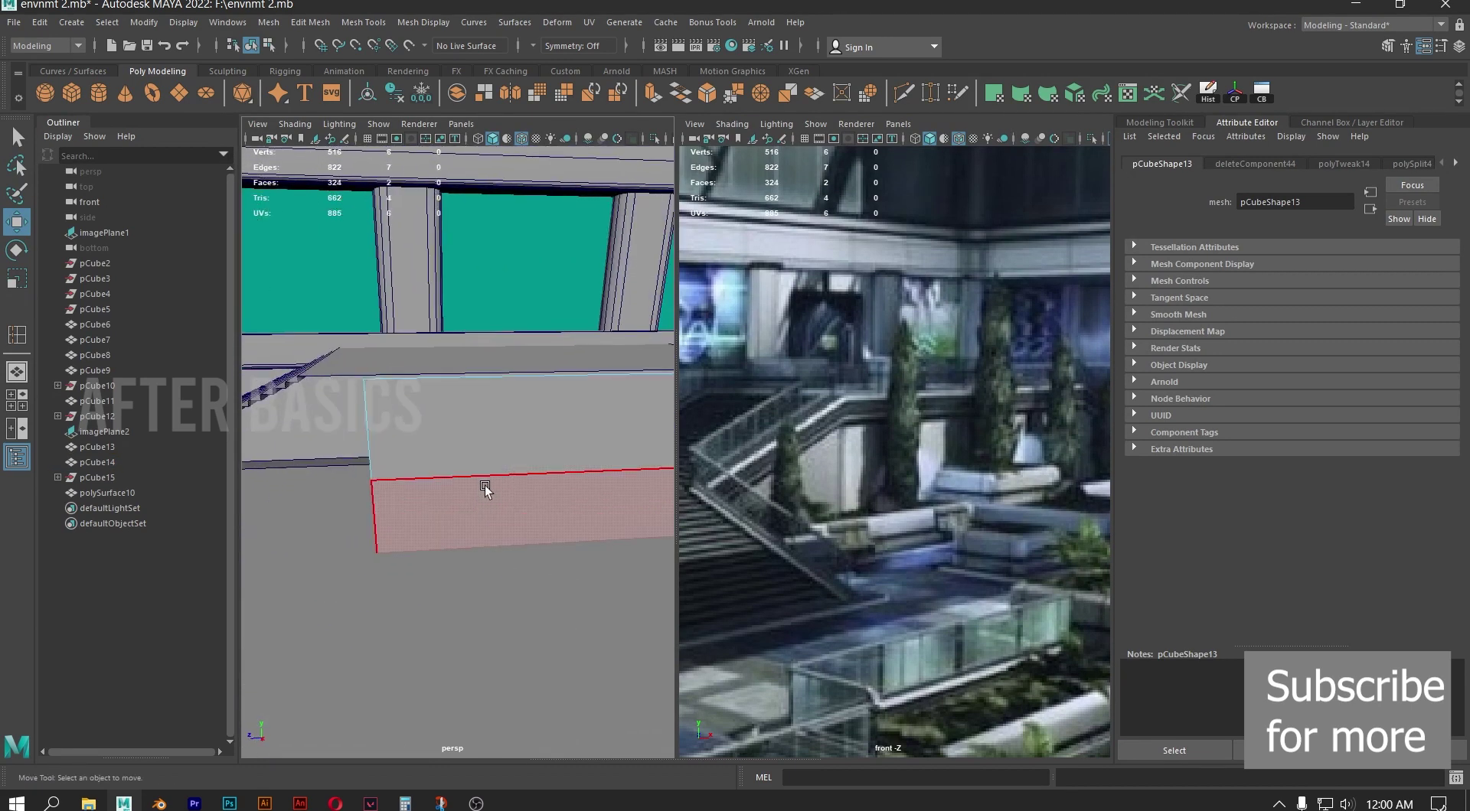
pyautogui.moveTo(483, 381); pyautogui.dragTo(484, 417, button='right')
pyautogui.click(574, 499)
pyautogui.press('space')
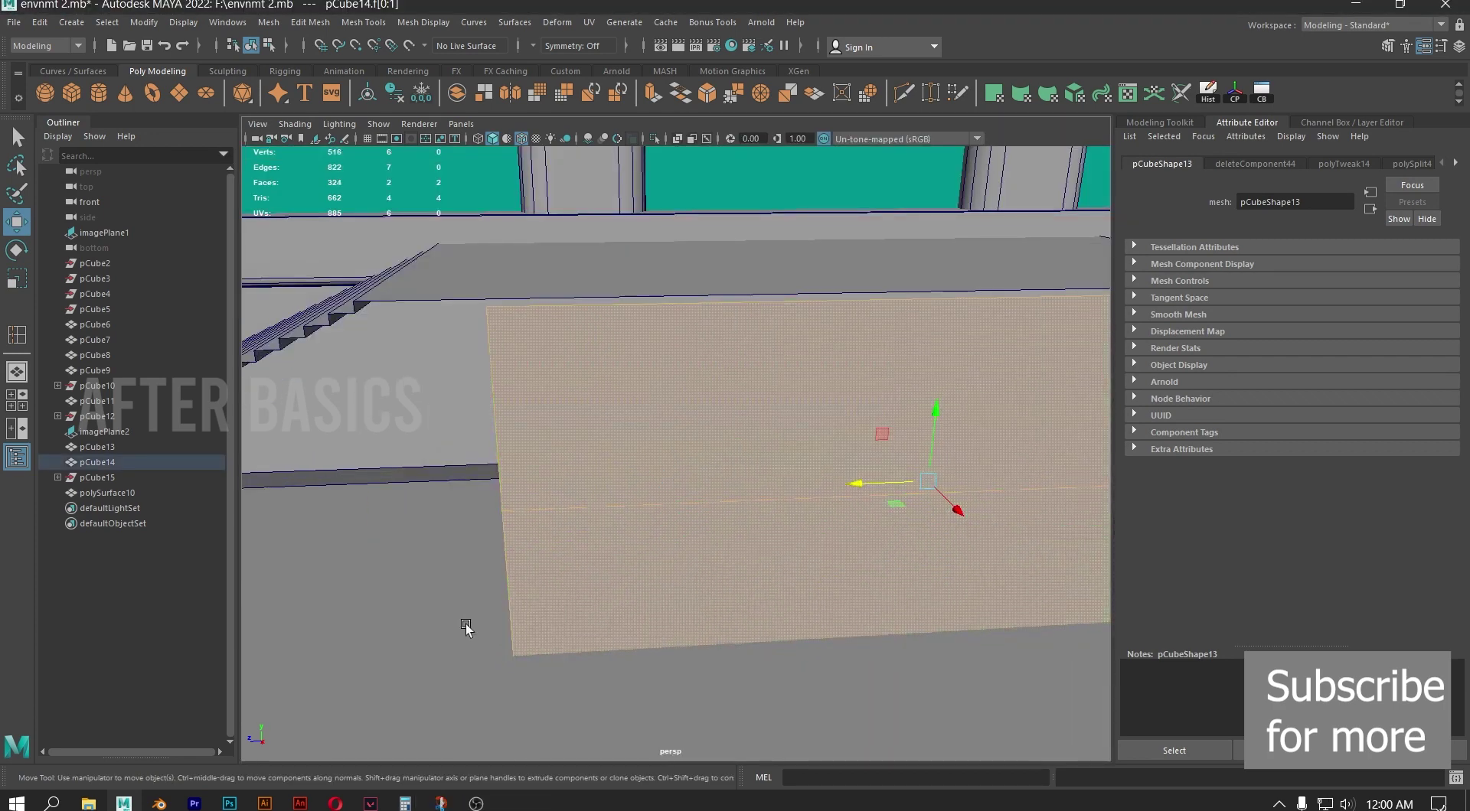
pyautogui.press('space')
pyautogui.keyDown('alt'); pyautogui.moveTo(341, 558); pyautogui.dragTo(498, 551); pyautogui.keyUp('alt')
pyautogui.press('space')
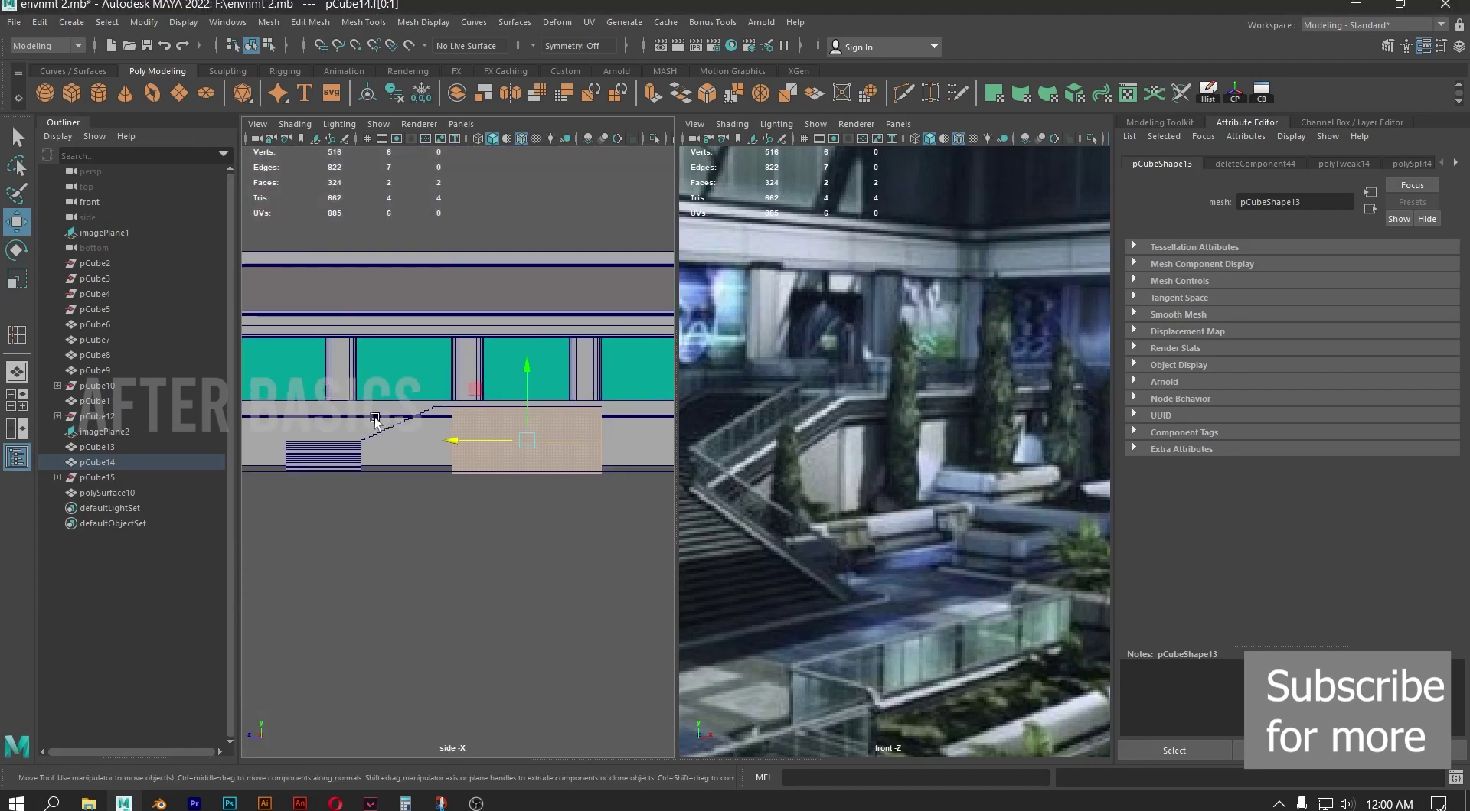
# Move the wall's stair-side vertices to line up with the top edge of the upper flight
pyautogui.scroll(5, 375, 418)
pyautogui.moveTo(463, 388); pyautogui.dragTo(375, 380, button='right')
pyautogui.moveTo(404, 315); pyautogui.dragTo(507, 548)
pyautogui.scroll(5, 516, 513)
pyautogui.moveTo(361, 400); pyautogui.dragTo(256, 388)
pyautogui.keyDown('alt'); pyautogui.moveTo(359, 226); pyautogui.dragTo(448, 348, button='middle'); pyautogui.keyUp('alt')
pyautogui.scroll(4, 386, 356)
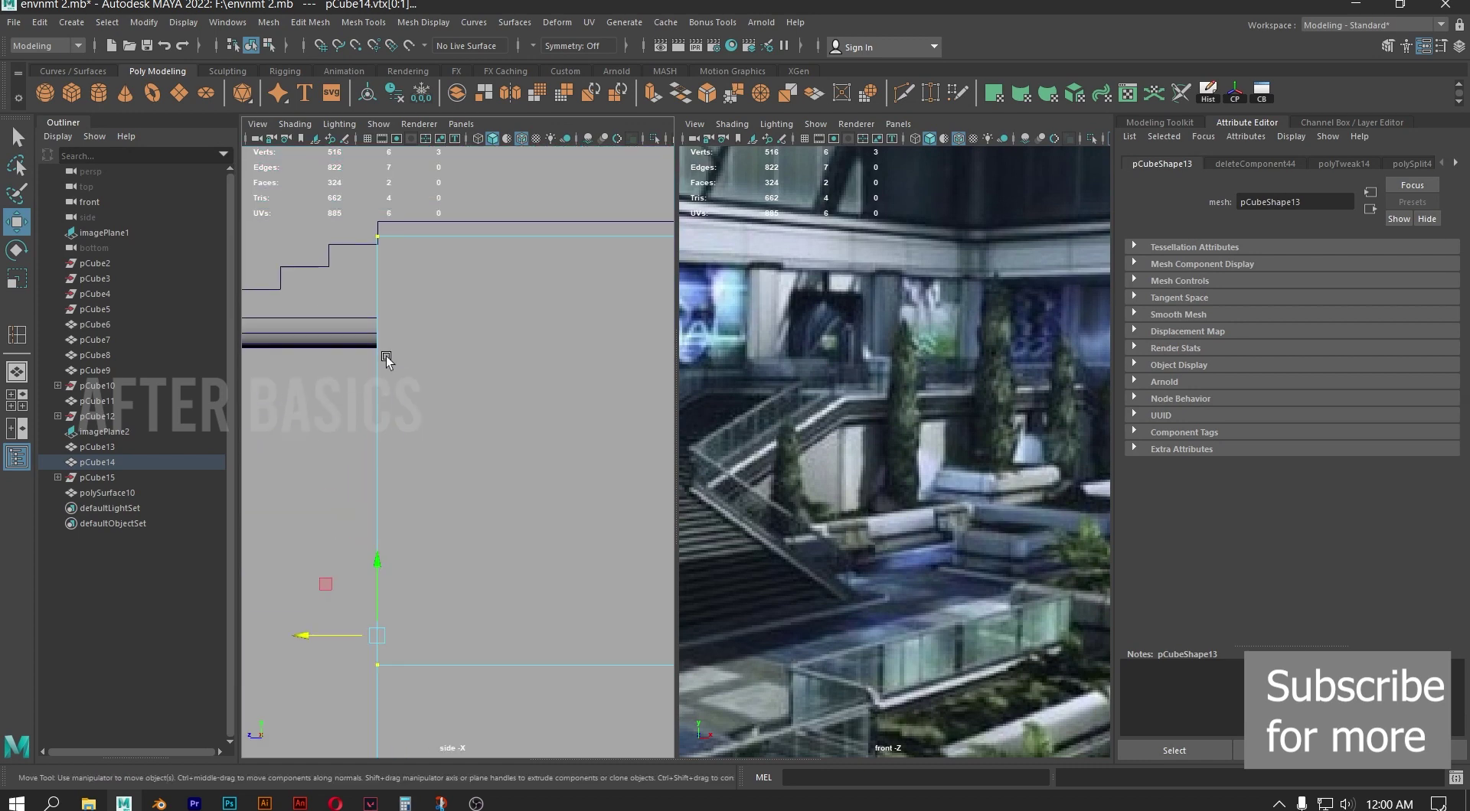
# Fine-tune the height of the wall's upper vertices and shift the upper stair-side vertex back beneath the top step
pyautogui.scroll(-8, 386, 356)
pyautogui.keyDown('alt'); pyautogui.moveTo(562, 390); pyautogui.dragTo(324, 346, button='middle'); pyautogui.keyUp('alt')
pyautogui.scroll(-2, 364, 355)
pyautogui.moveTo(518, 338); pyautogui.dragTo(246, 409)
pyautogui.keyDown('alt'); pyautogui.moveTo(377, 354); pyautogui.dragTo(520, 385, button='middle'); pyautogui.keyUp('alt')
pyautogui.scroll(5, 509, 380)
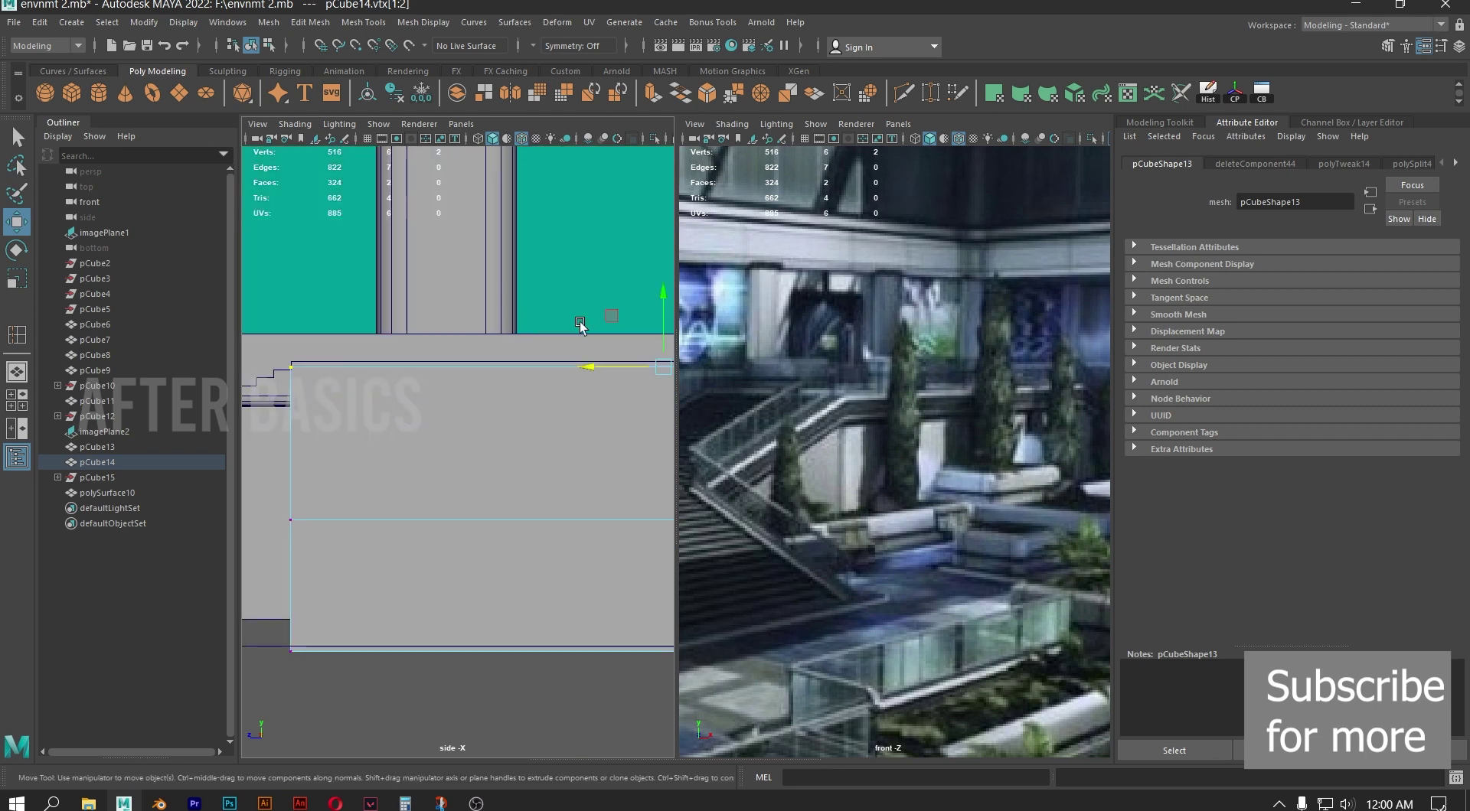
pyautogui.moveTo(664, 291); pyautogui.dragTo(661, 291)
pyautogui.keyDown('alt'); pyautogui.moveTo(392, 314); pyautogui.dragTo(545, 336, button='middle'); pyautogui.keyUp('alt')
pyautogui.moveTo(365, 391); pyautogui.dragTo(381, 393)
pyautogui.keyDown('alt'); pyautogui.moveTo(538, 389); pyautogui.dragTo(532, 312, button='middle'); pyautogui.keyUp('alt')
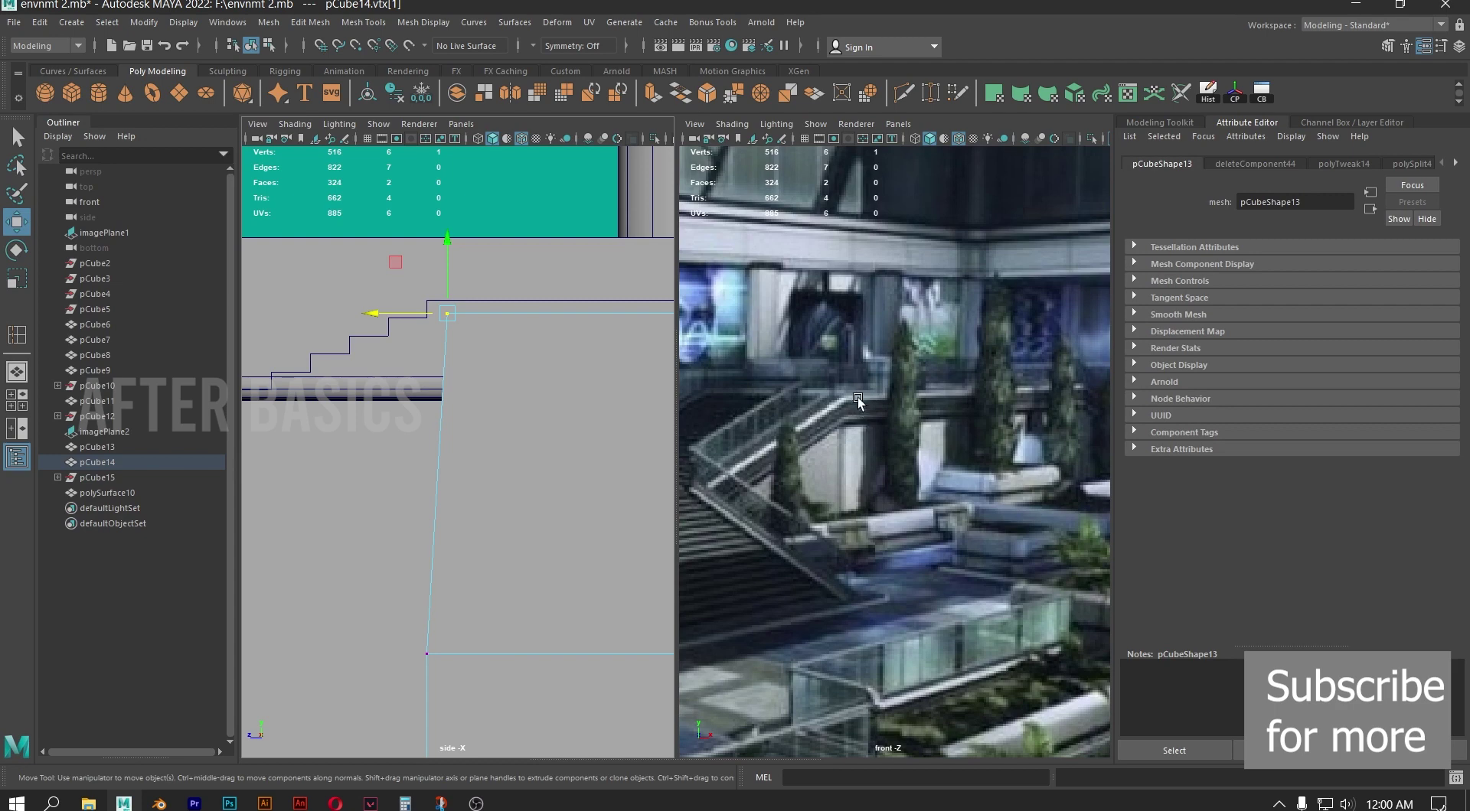
# Move the wall's lower stair-side vertices out to the foot of the upper flight, so its edge slopes beneath the steps
pyautogui.keyDown('alt'); pyautogui.moveTo(353, 426); pyautogui.dragTo(457, 394, button='middle'); pyautogui.keyUp('alt')
pyautogui.scroll(-5, 456, 394)
pyautogui.keyDown('alt'); pyautogui.moveTo(527, 446); pyautogui.dragTo(567, 344, button='middle'); pyautogui.keyUp('alt')
pyautogui.moveTo(443, 398); pyautogui.dragTo(568, 559)
pyautogui.keyDown('alt'); pyautogui.moveTo(477, 404); pyautogui.dragTo(572, 389, button='middle'); pyautogui.keyUp('alt')
pyautogui.moveTo(562, 465); pyautogui.dragTo(277, 468)
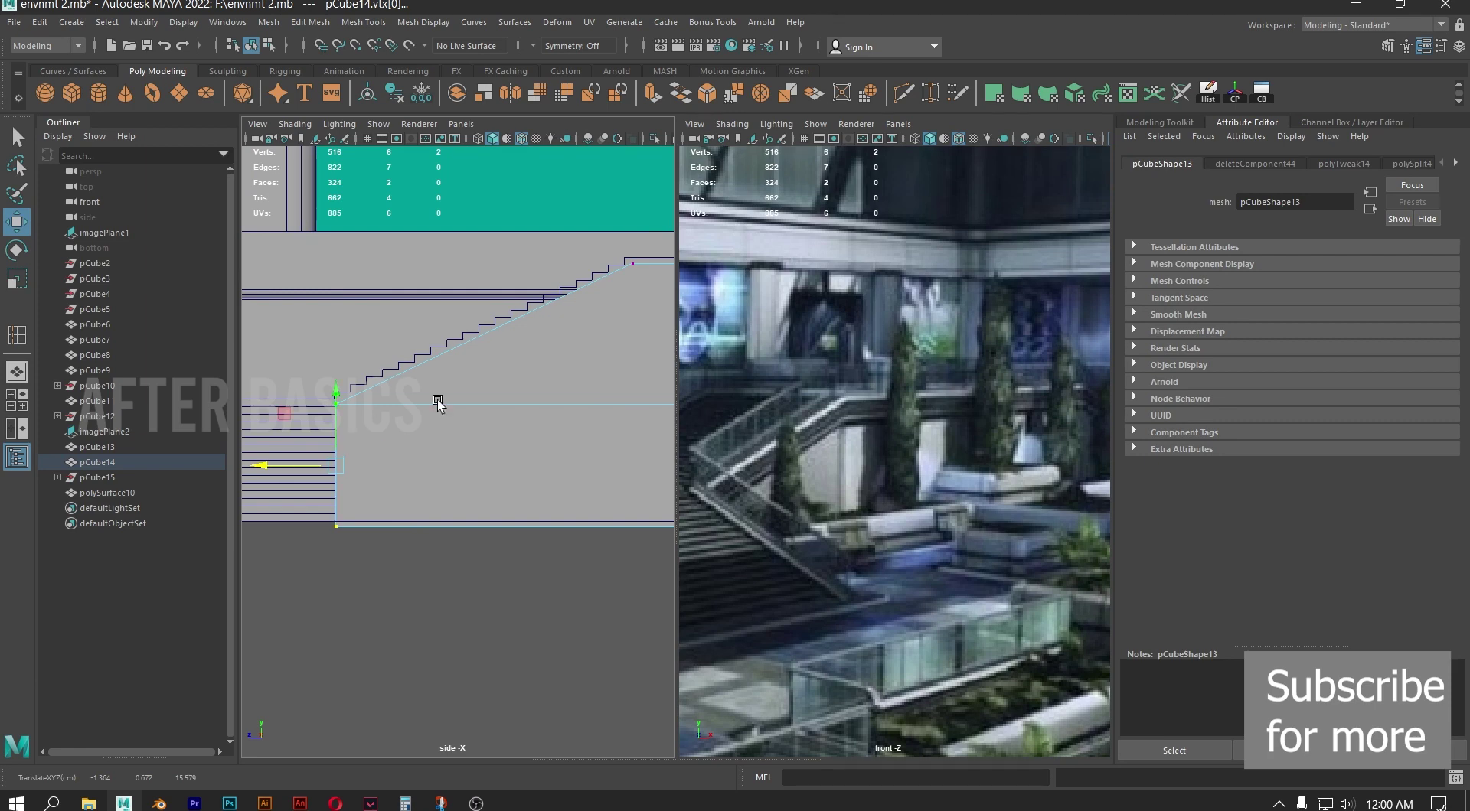
# Nudge the wall's lower stair-side vertices slightly past the side edge of the lower flight
pyautogui.keyDown('alt'); pyautogui.moveTo(600, 338); pyautogui.dragTo(222, 335, button='middle'); pyautogui.keyUp('alt')
pyautogui.keyDown('alt'); pyautogui.moveTo(520, 367); pyautogui.dragTo(172, 367, button='middle'); pyautogui.keyUp('alt')
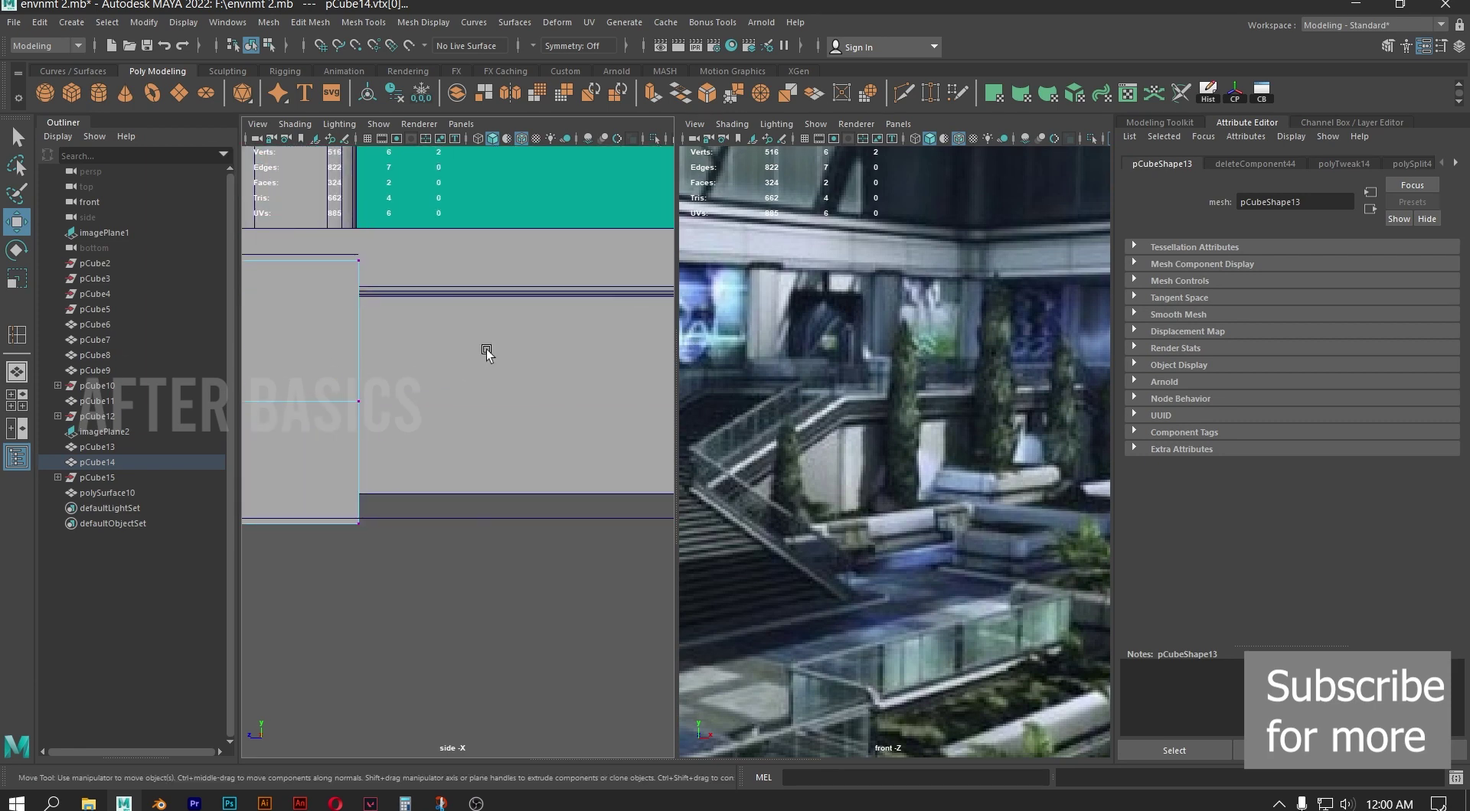
pyautogui.keyDown('alt'); pyautogui.moveTo(308, 287); pyautogui.dragTo(654, 310, button='middle'); pyautogui.keyUp('alt')
pyautogui.keyDown('alt'); pyautogui.moveTo(249, 337); pyautogui.dragTo(558, 331, button='middle'); pyautogui.keyUp('alt')
pyautogui.keyDown('alt'); pyautogui.moveTo(386, 326); pyautogui.dragTo(488, 311, button='middle'); pyautogui.keyUp('alt')
pyautogui.scroll(5, 295, 406)
pyautogui.keyDown('alt'); pyautogui.moveTo(359, 420); pyautogui.dragTo(488, 406, button='middle'); pyautogui.keyUp('alt')
pyautogui.scroll(3, 489, 405)
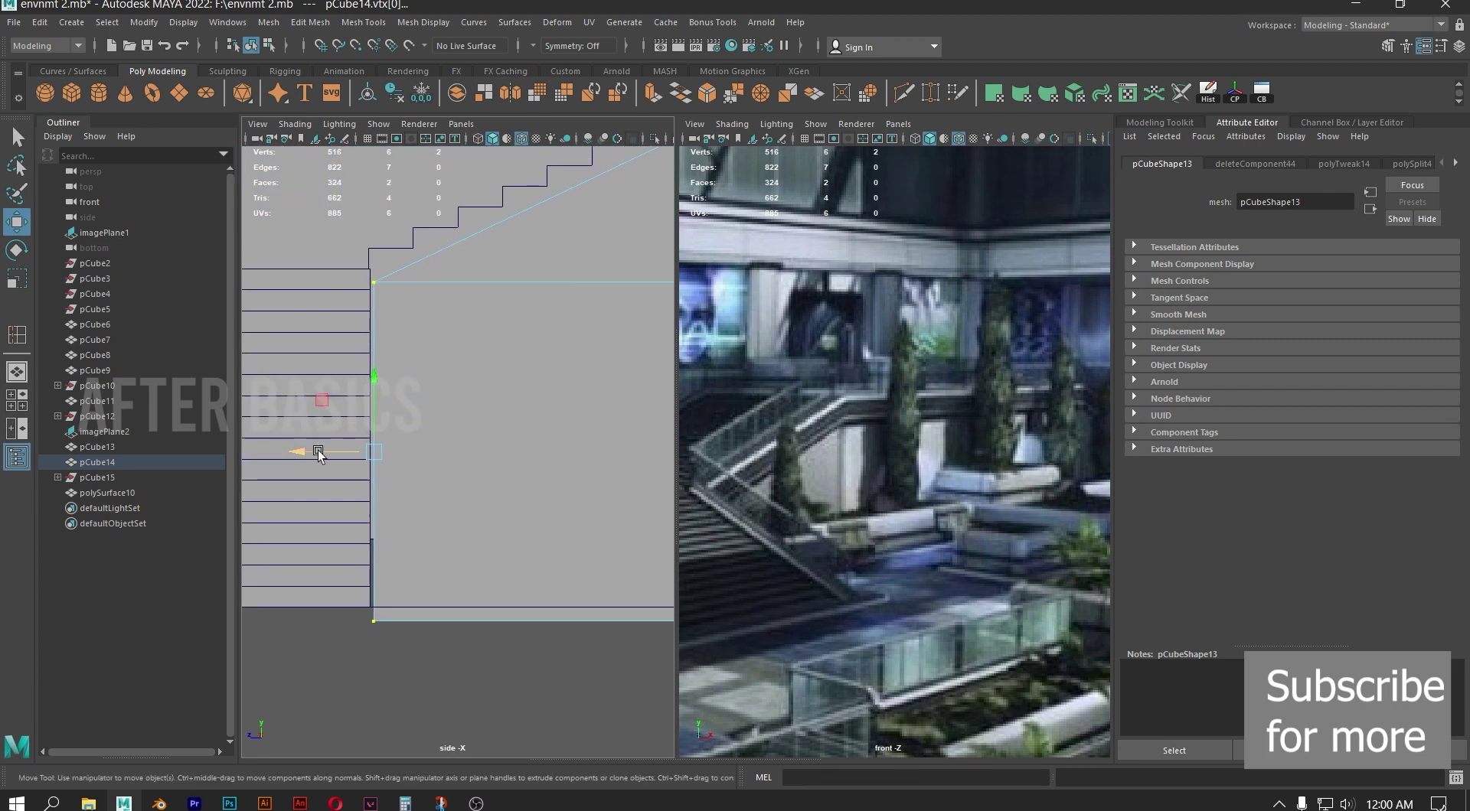
pyautogui.press('r')
pyautogui.press('w')
pyautogui.moveTo(295, 452)
pyautogui.mouseDown()
pyautogui.moveTo(315, 459)
pyautogui.moveTo(295, 457)
pyautogui.mouseUp()
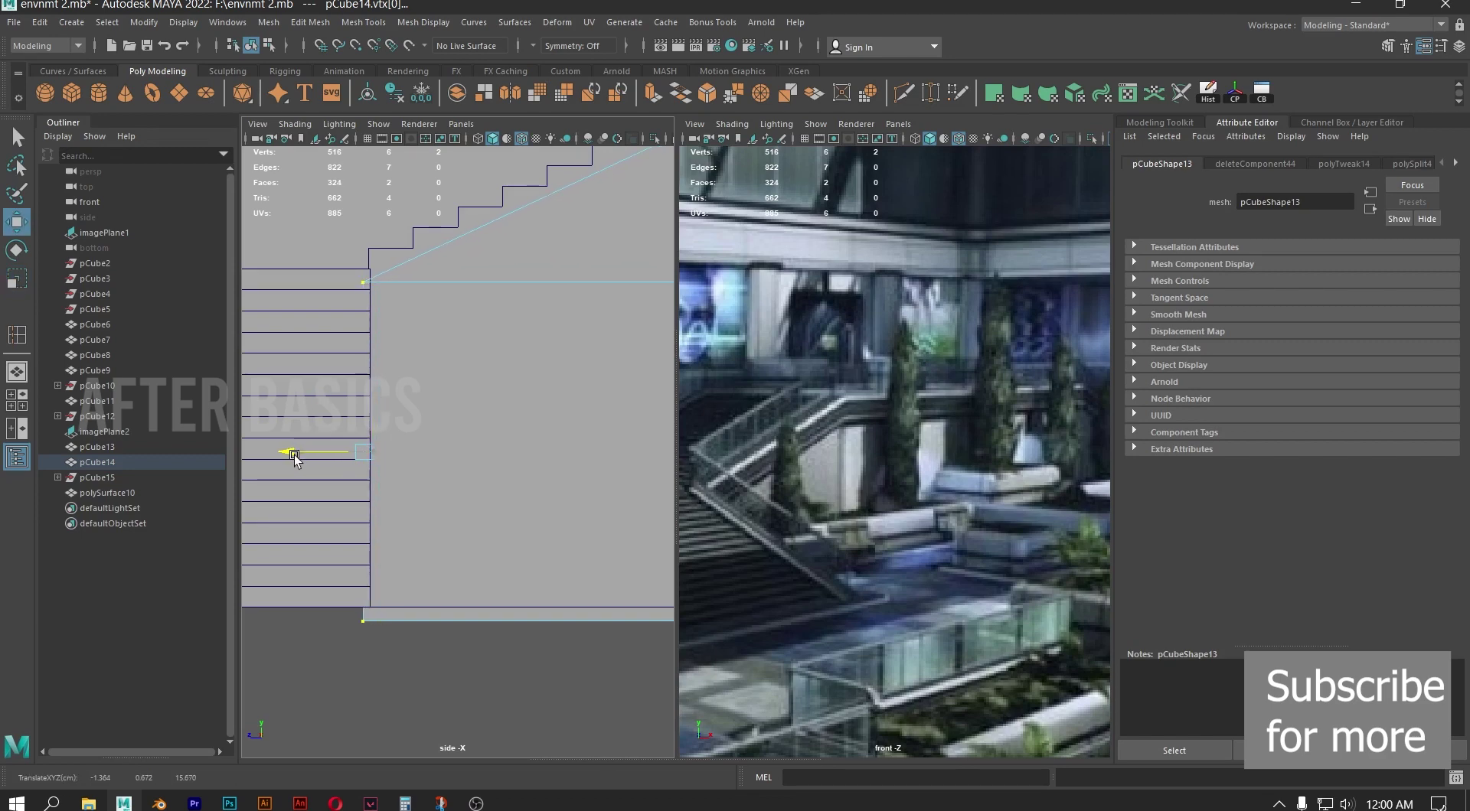
# Go back to the perspective view, leave vertex editing and select the ground surface
pyautogui.press('space')
pyautogui.press('space')
pyautogui.scroll(-5, 590, 295)
pyautogui.press('space')
pyautogui.moveTo(490, 399); pyautogui.dragTo(535, 390)
pyautogui.keyDown('alt'); pyautogui.moveTo(535, 390); pyautogui.dragTo(423, 377, button='right'); pyautogui.keyUp('alt')
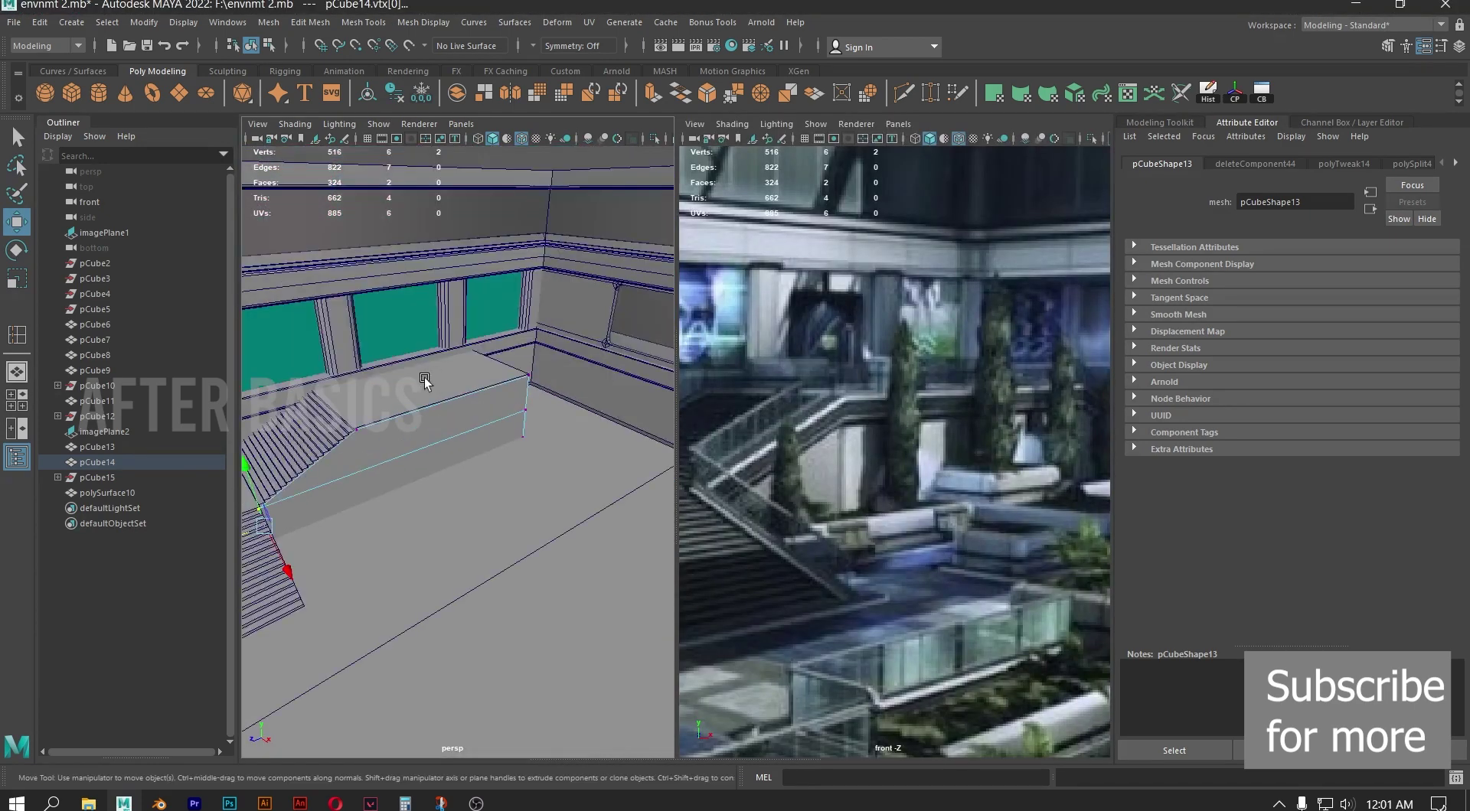
pyautogui.keyDown('alt'); pyautogui.moveTo(424, 377); pyautogui.dragTo(571, 388, button='middle'); pyautogui.keyUp('alt')
pyautogui.keyDown('alt'); pyautogui.moveTo(572, 388); pyautogui.dragTo(562, 406); pyautogui.keyUp('alt')
pyautogui.moveTo(559, 402); pyautogui.dragTo(576, 349, button='right')
pyautogui.keyDown('alt'); pyautogui.moveTo(630, 427); pyautogui.dragTo(540, 438); pyautogui.keyUp('alt')
pyautogui.click(590, 491)
pyautogui.scroll(-5, 523, 473)
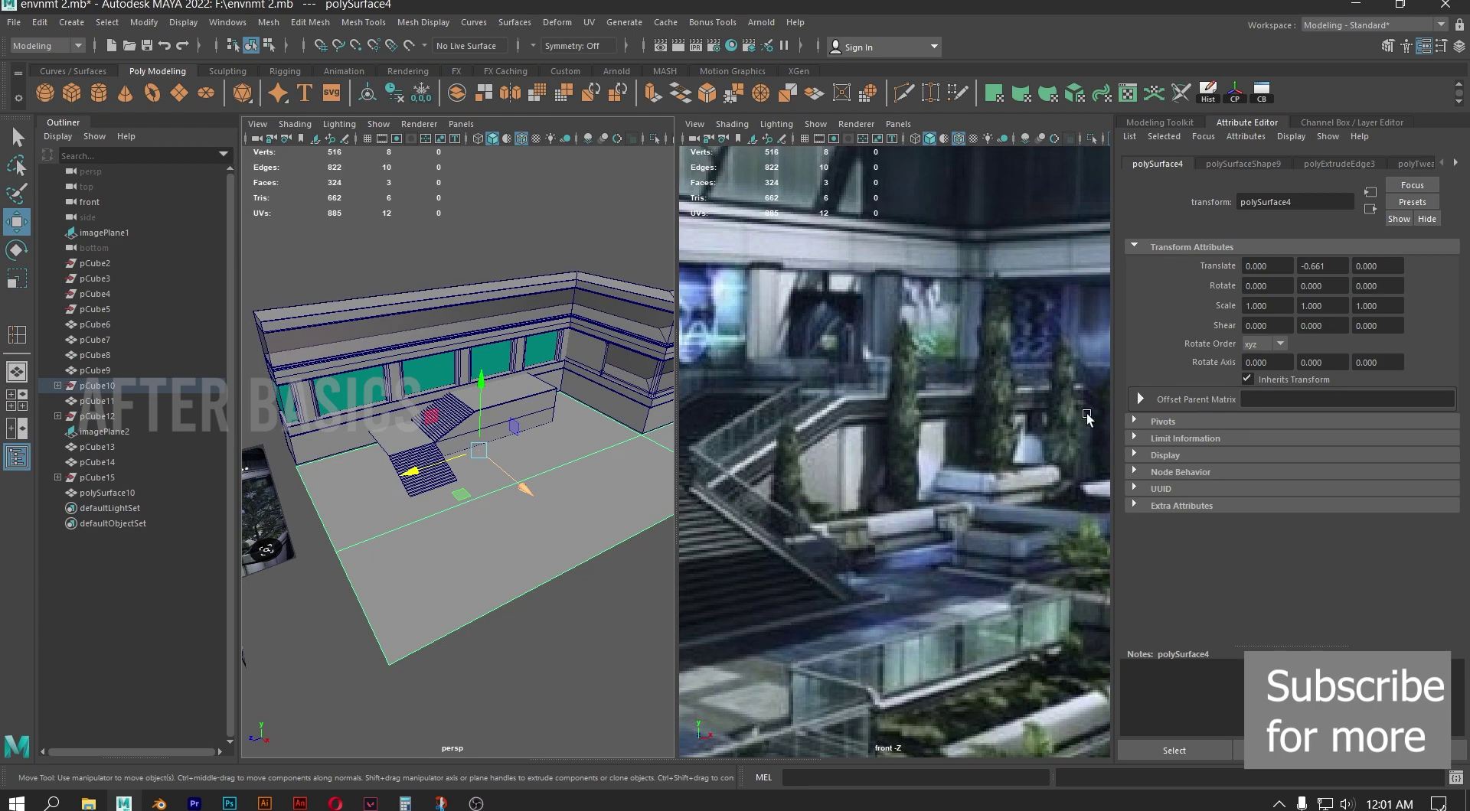
# Examine the side wall and railing of the lower flight in the reference image
pyautogui.scroll(-3, 854, 436)
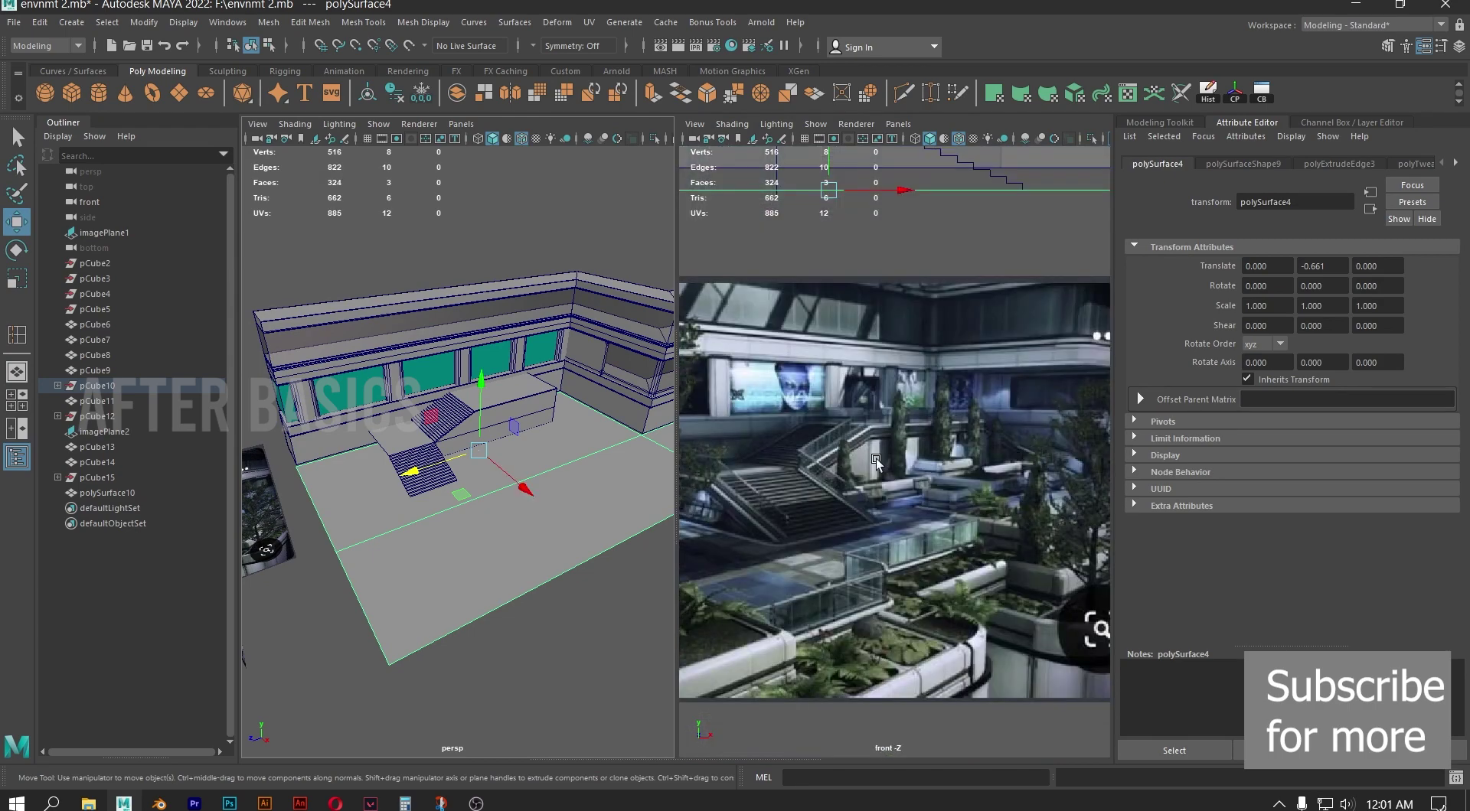
pyautogui.scroll(3, 894, 457)
pyautogui.scroll(5, 397, 372)
pyautogui.keyDown('alt'); pyautogui.moveTo(397, 373); pyautogui.dragTo(540, 413); pyautogui.keyUp('alt')
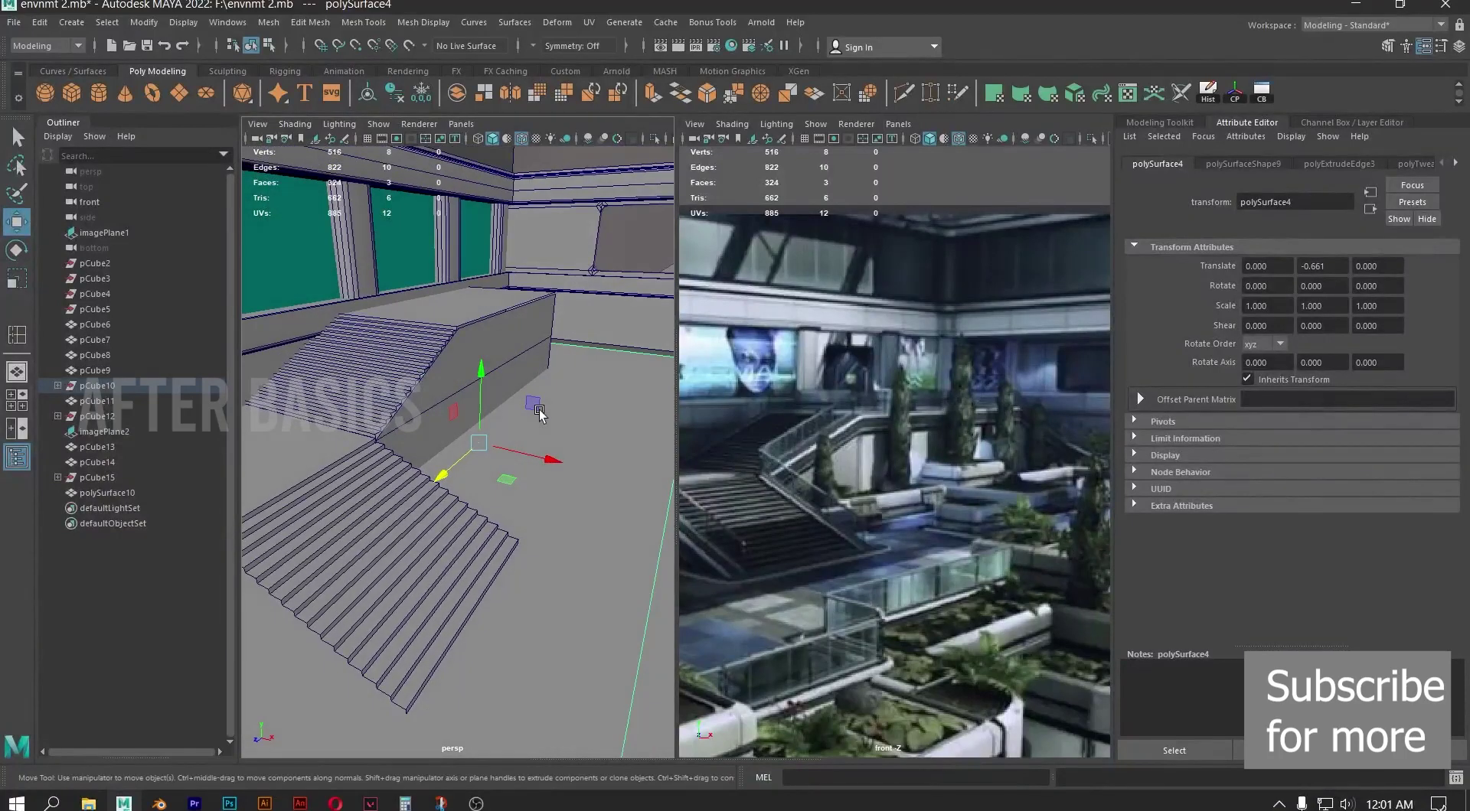
pyautogui.keyDown('alt'); pyautogui.moveTo(798, 502); pyautogui.dragTo(1047, 444, button='middle'); pyautogui.keyUp('alt')
pyautogui.scroll(-3, 968, 488)
pyautogui.scroll(7, 925, 478)
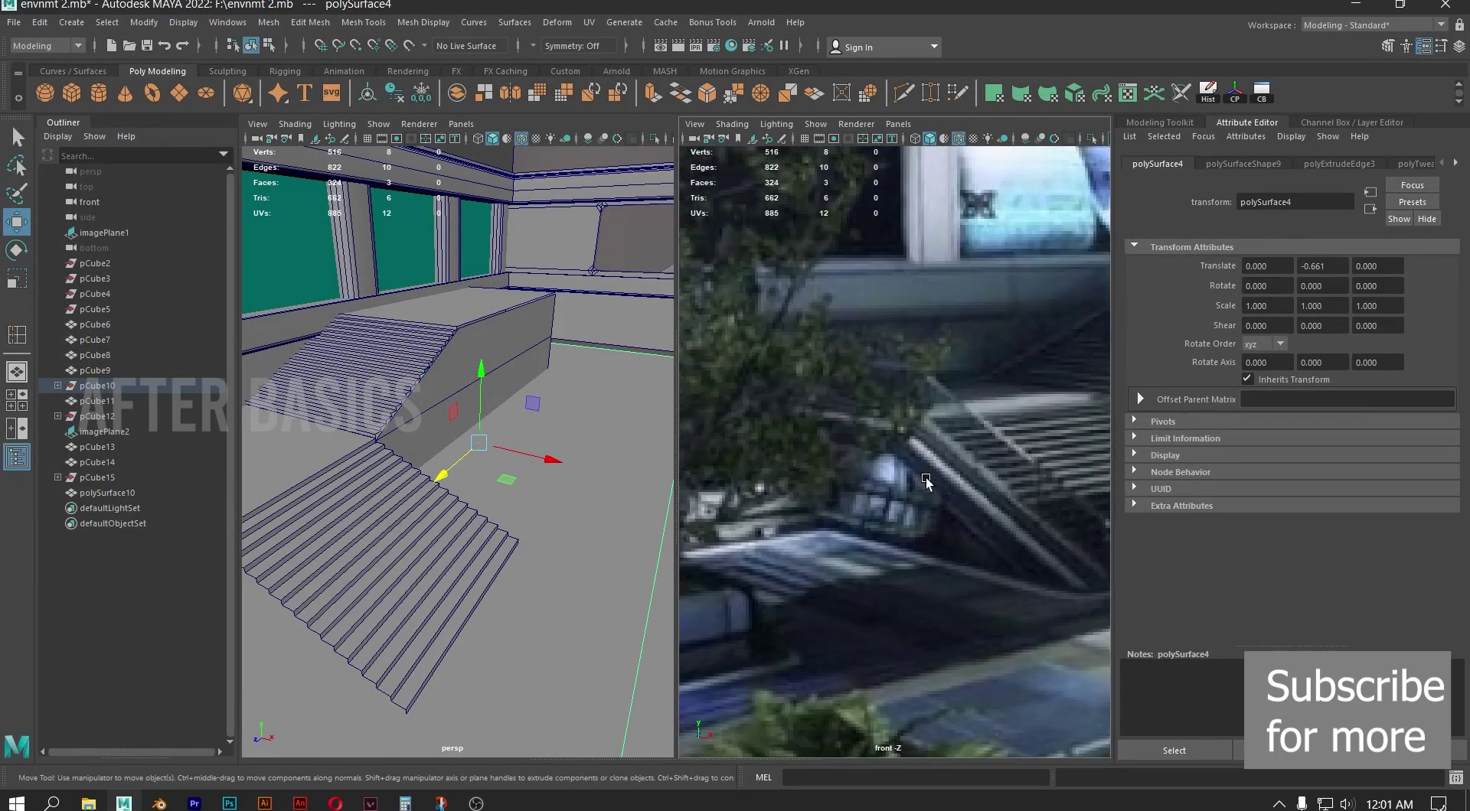
pyautogui.scroll(-6, 926, 477)
pyautogui.scroll(-4, 982, 440)
pyautogui.scroll(4, 865, 455)
pyautogui.keyDown('alt'); pyautogui.moveTo(983, 439); pyautogui.dragTo(1109, 433, button='middle'); pyautogui.keyUp('alt')
pyautogui.scroll(1, 856, 457)
pyautogui.scroll(3, 857, 457)
pyautogui.scroll(6, 991, 495)
pyautogui.scroll(1, 1034, 536)
pyautogui.scroll(-5, 1022, 532)
pyautogui.scroll(2, 957, 493)
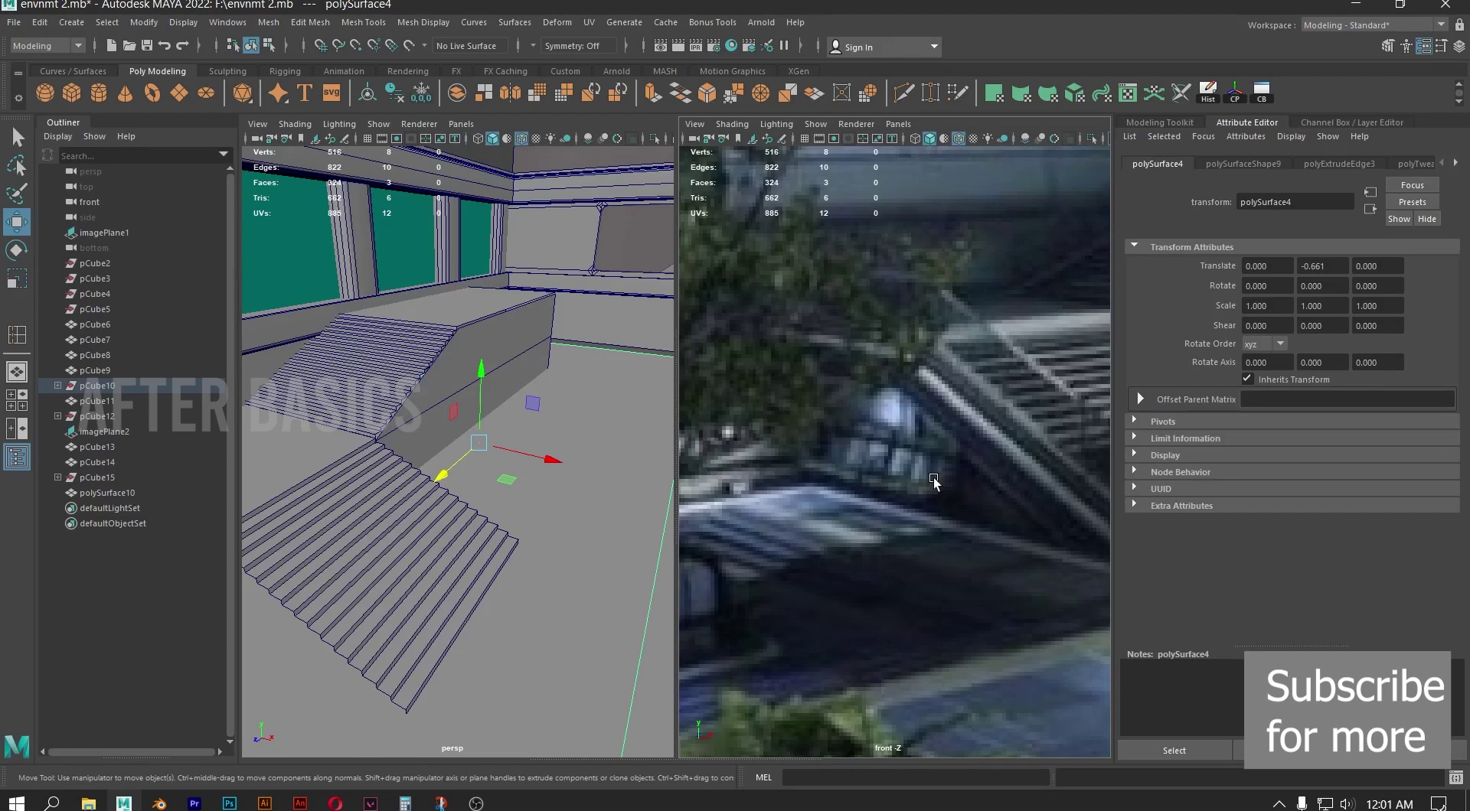
pyautogui.scroll(-5, 933, 479)
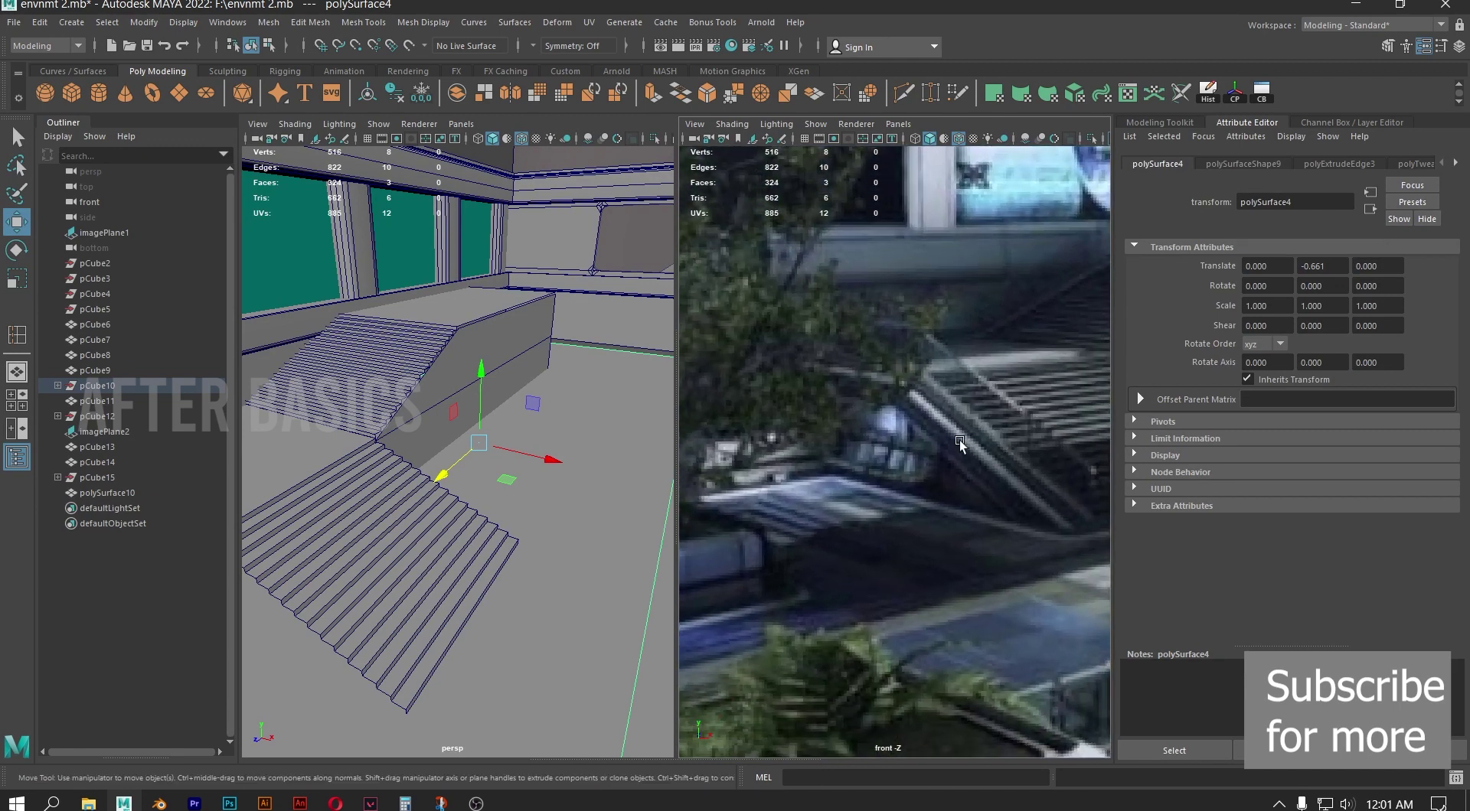
pyautogui.keyDown('alt'); pyautogui.moveTo(996, 464); pyautogui.dragTo(929, 457, button='middle'); pyautogui.keyUp('alt')
pyautogui.scroll(2, 929, 457)
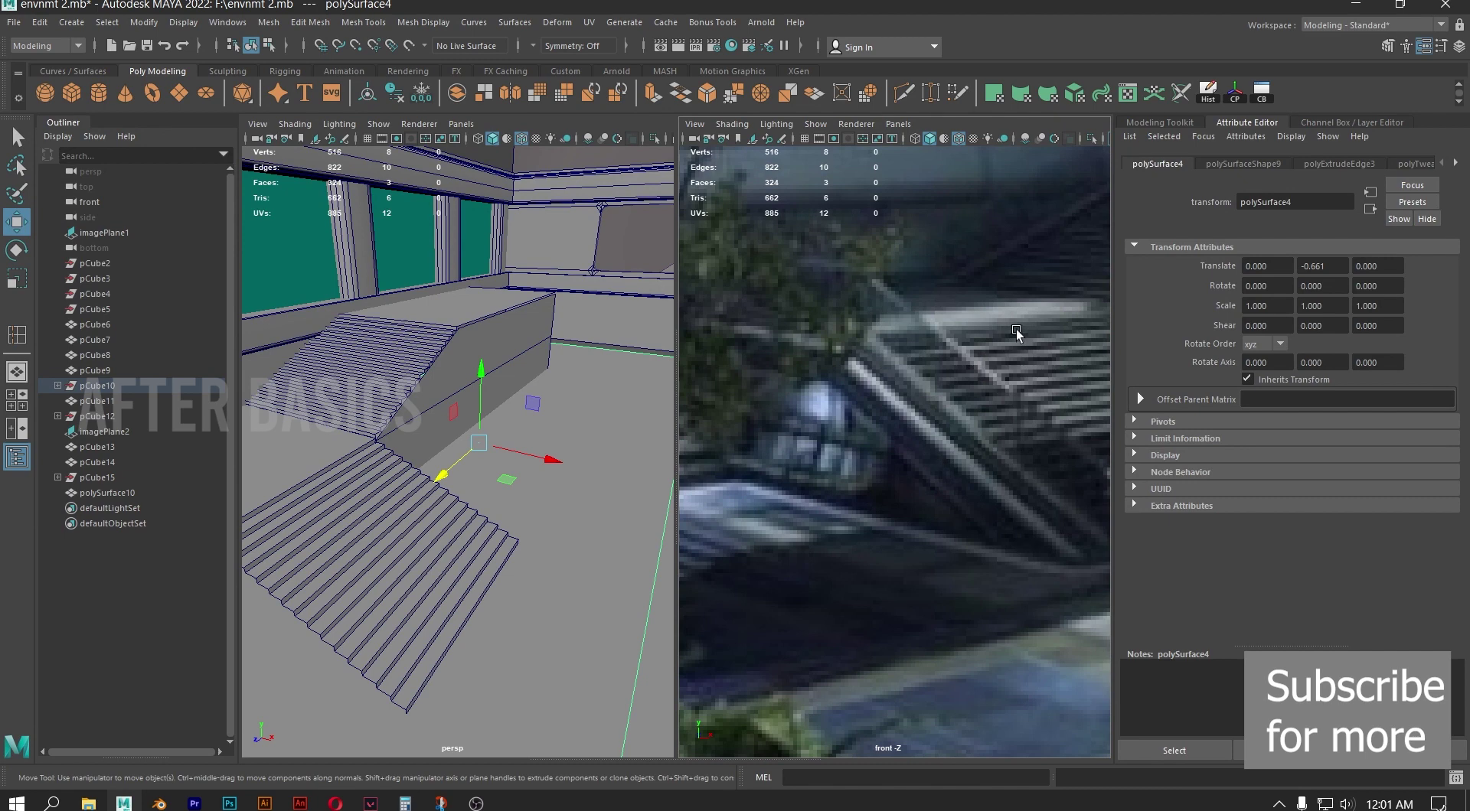
# Extrude the landing wall's vertical edge beside the lower flight outward along that flight to its bottom step
pyautogui.keyDown('alt'); pyautogui.moveTo(498, 367); pyautogui.dragTo(446, 485); pyautogui.keyUp('alt')
pyautogui.keyDown('alt'); pyautogui.moveTo(499, 422); pyautogui.dragTo(712, 427); pyautogui.keyUp('alt')
pyautogui.scroll(1, 725, 426)
pyautogui.scroll(4, 660, 463)
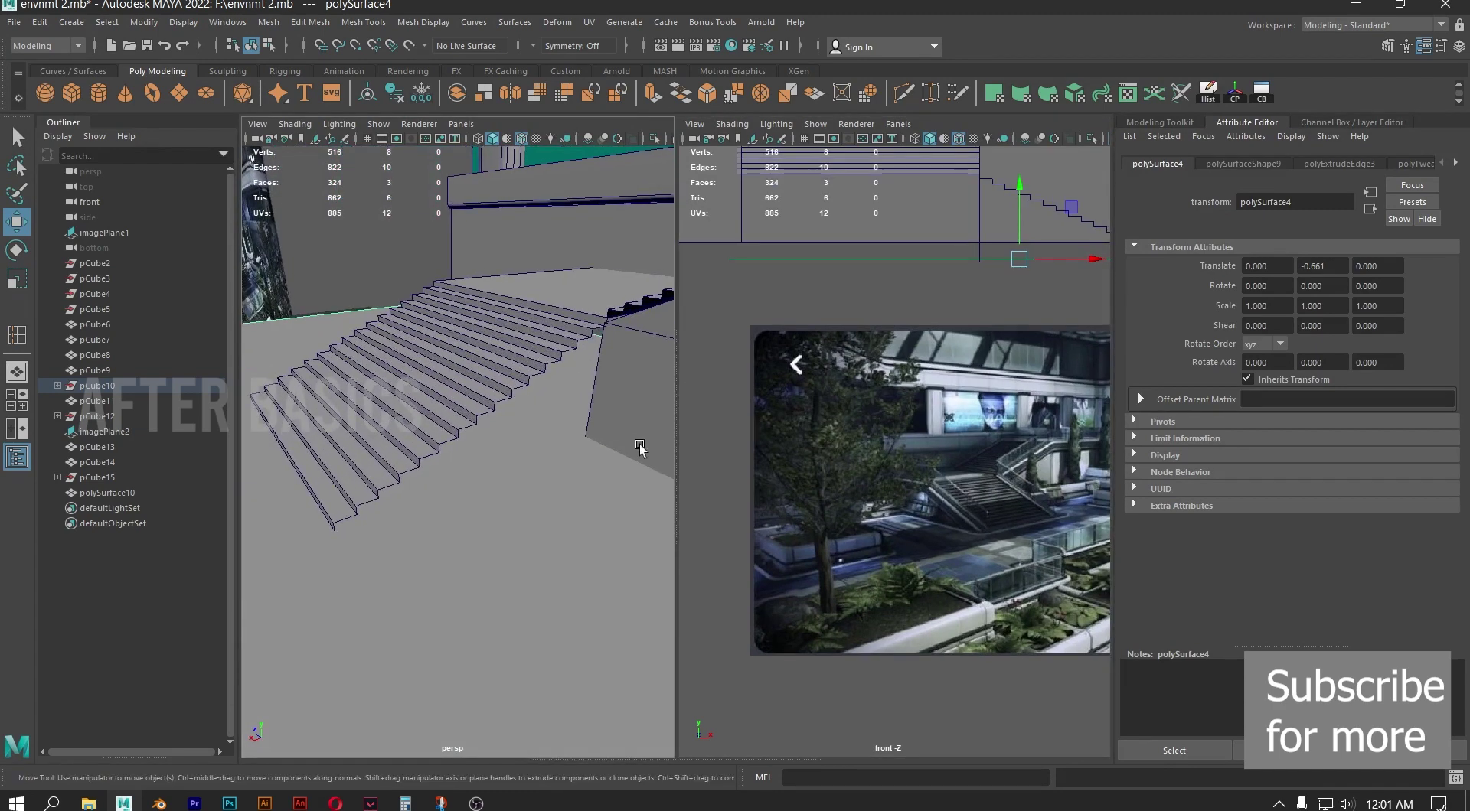
pyautogui.click(603, 400)
pyautogui.scroll(2, 614, 389)
pyautogui.scroll(1, 614, 387)
pyautogui.moveTo(615, 362); pyautogui.dragTo(605, 275, button='right')
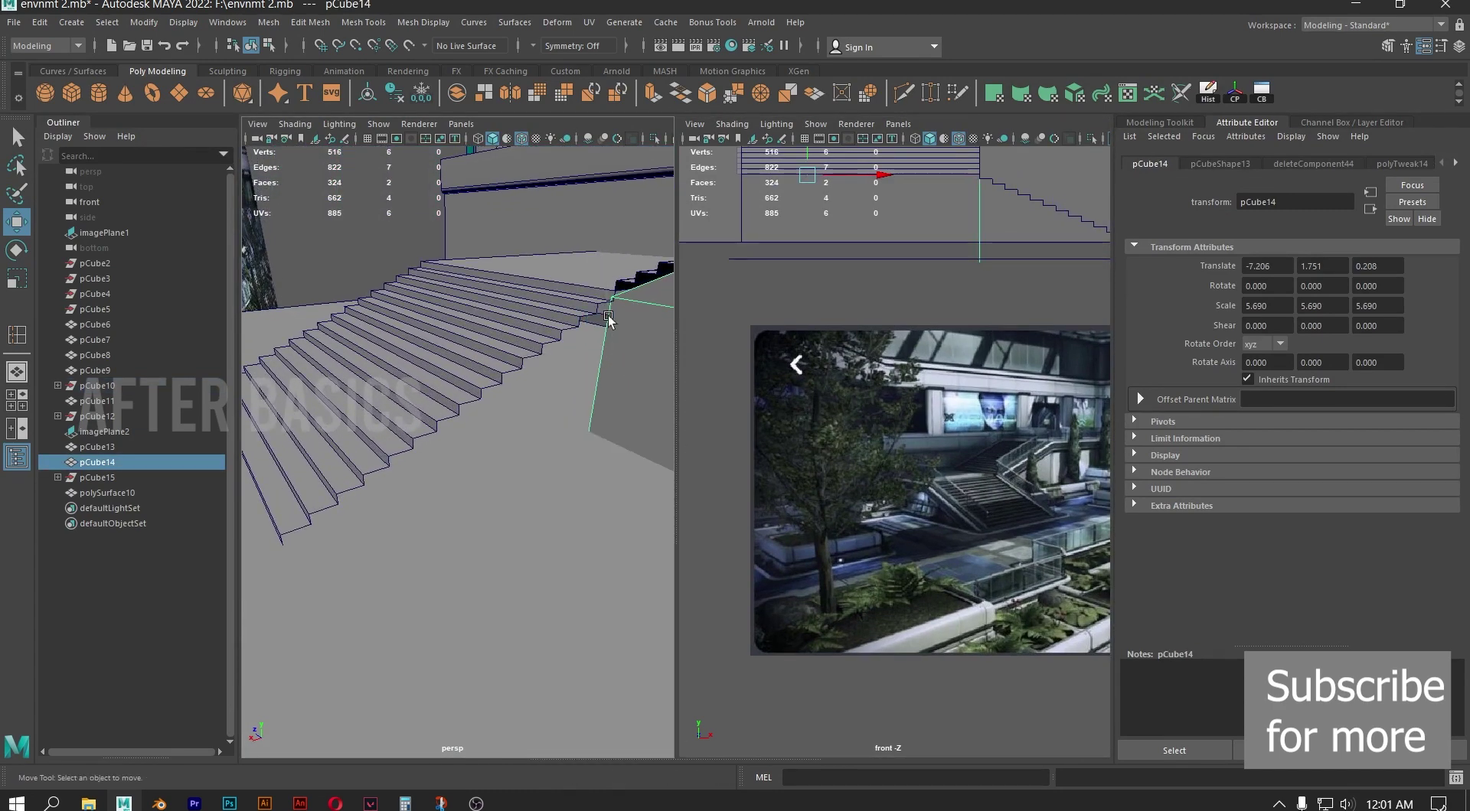
pyautogui.click(608, 350)
pyautogui.keyDown('shift'); pyautogui.moveTo(545, 383); pyautogui.dragTo(129, 538); pyautogui.keyUp('shift')
pyautogui.keyDown('alt'); pyautogui.moveTo(303, 450); pyautogui.dragTo(466, 373); pyautogui.keyUp('alt')
# Reposition the new side wall's vertices so its upper edge slopes down beneath the lower flight's steps
pyautogui.moveTo(486, 353); pyautogui.dragTo(482, 395, button='right')
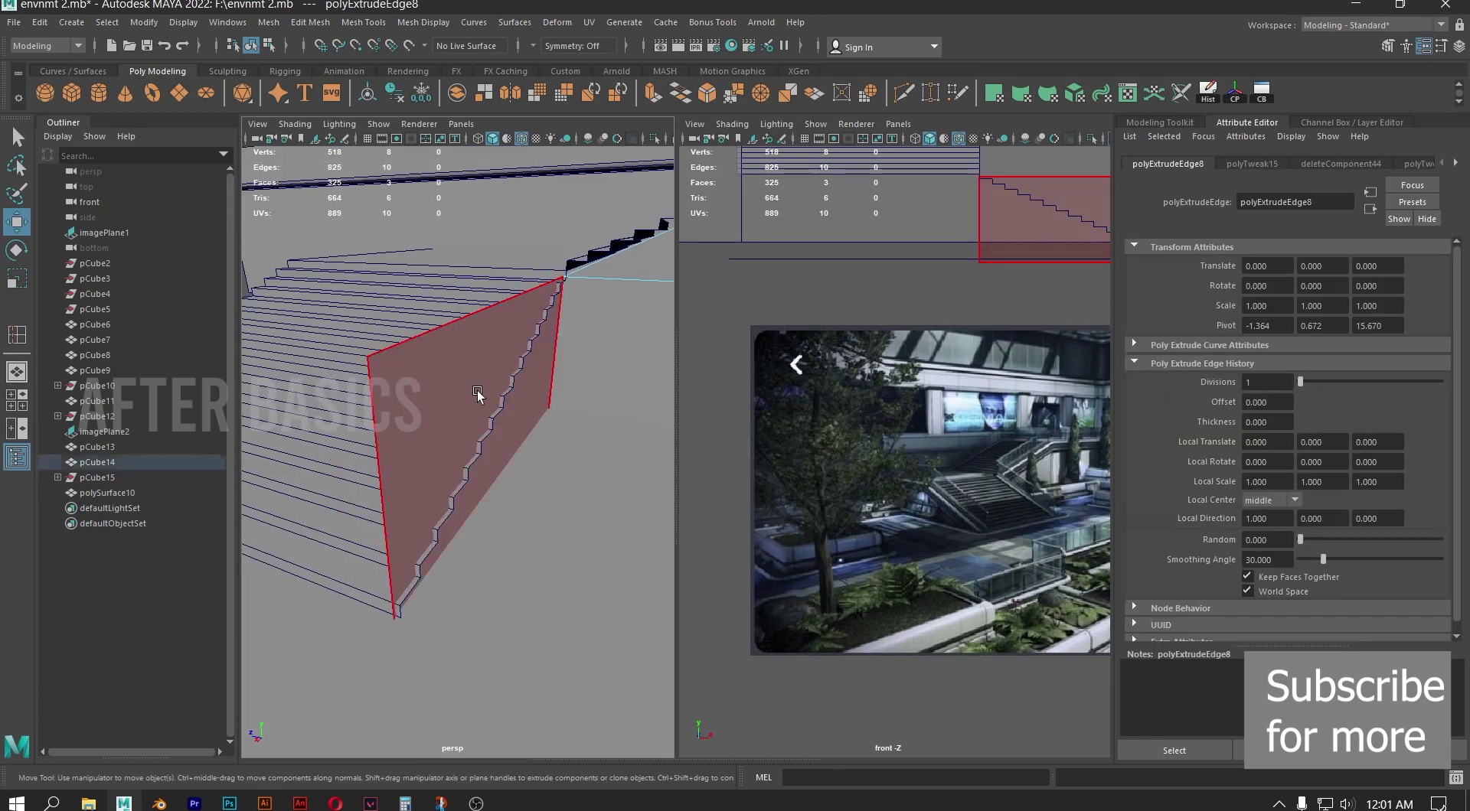
pyautogui.click(484, 392)
pyautogui.moveTo(484, 392); pyautogui.dragTo(587, 338)
pyautogui.moveTo(549, 354); pyautogui.dragTo(452, 320, button='right')
pyautogui.moveTo(553, 289); pyautogui.dragTo(594, 306)
pyautogui.moveTo(577, 221); pyautogui.dragTo(349, 439)
pyautogui.scroll(-5, 349, 439)
pyautogui.keyDown('alt'); pyautogui.moveTo(456, 507); pyautogui.dragTo(563, 436); pyautogui.keyUp('alt')
pyautogui.moveTo(482, 295); pyautogui.dragTo(488, 306)
pyautogui.moveTo(331, 303); pyautogui.dragTo(534, 586)
pyautogui.moveTo(417, 436); pyautogui.dragTo(434, 450)
pyautogui.keyDown('alt'); pyautogui.moveTo(484, 409); pyautogui.dragTo(515, 385); pyautogui.keyUp('alt')
# Extrude the sloped side wall face across the full width of the lower flight
pyautogui.keyDown('alt'); pyautogui.moveTo(472, 277); pyautogui.dragTo(669, 360); pyautogui.keyUp('alt')
pyautogui.moveTo(670, 359); pyautogui.dragTo(669, 401, button='right')
pyautogui.keyDown('alt'); pyautogui.moveTo(669, 401); pyautogui.dragTo(680, 442); pyautogui.keyUp('alt')
pyautogui.moveTo(441, 390); pyautogui.dragTo(408, 422)
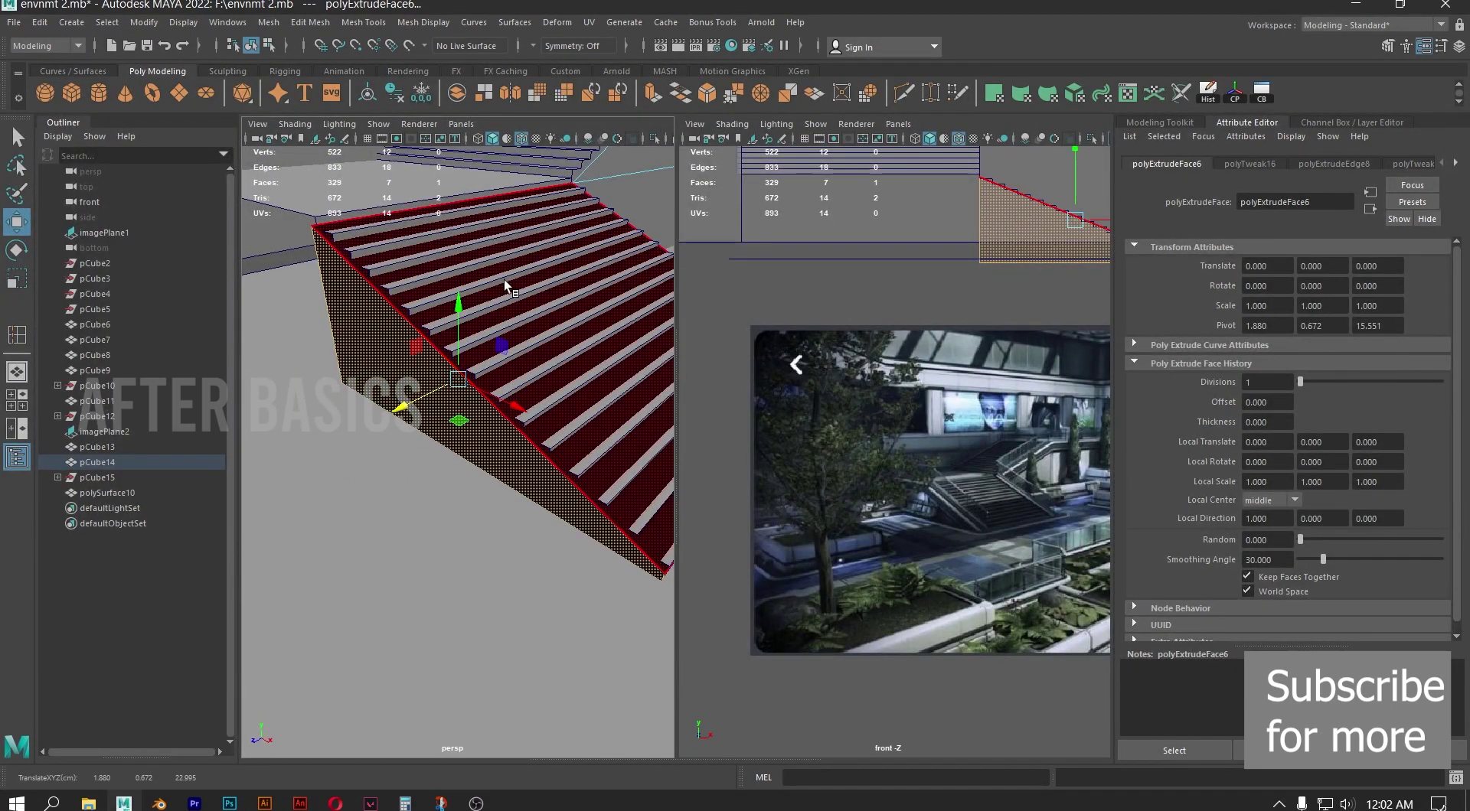
pyautogui.click(504, 279)
pyautogui.keyDown('alt'); pyautogui.moveTo(593, 281); pyautogui.dragTo(489, 323); pyautogui.keyUp('alt')
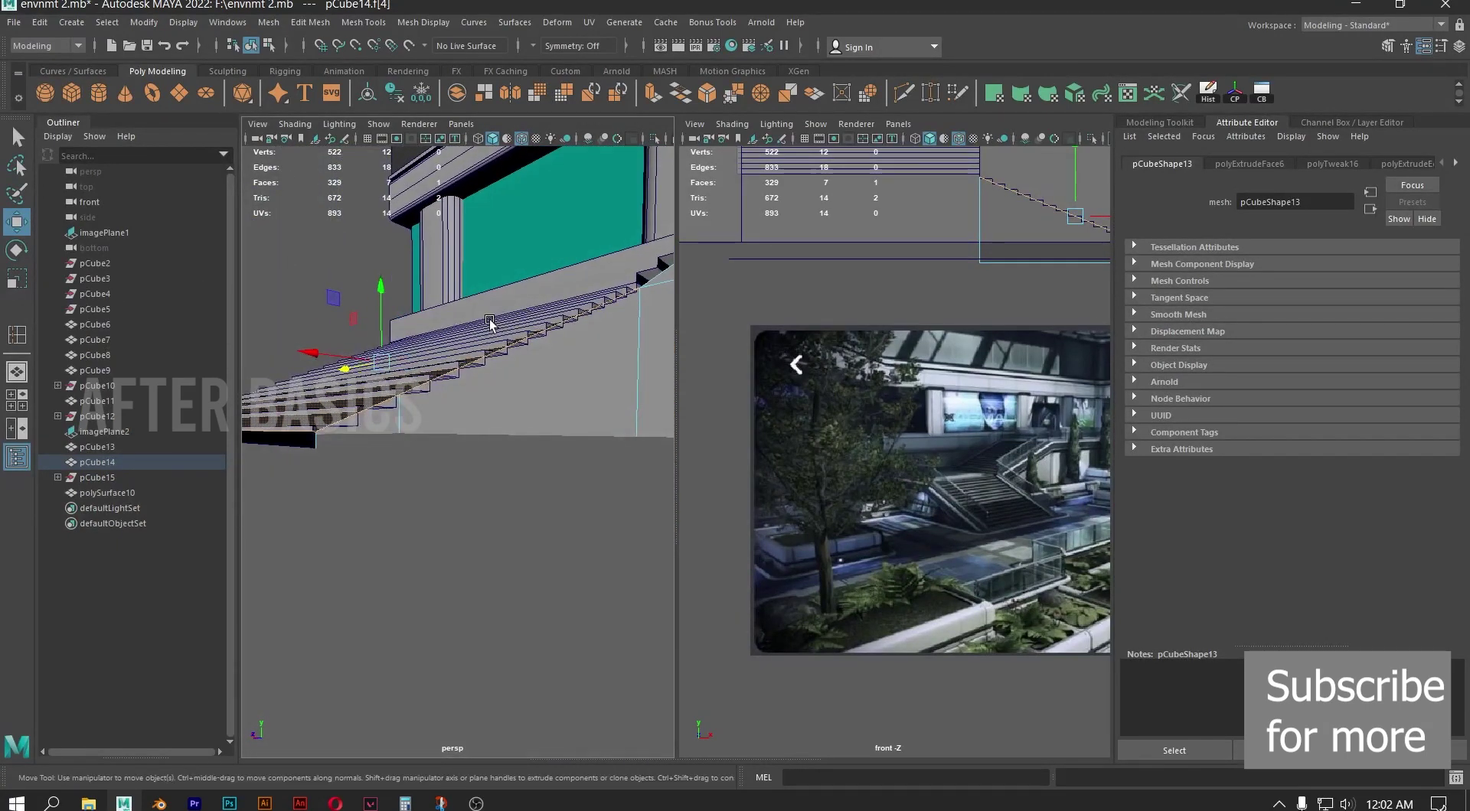
# Delete the lower flight's extruded side wall face and try to bridge the bottom step's short edge to the landing wall's vertical edge
pyautogui.press('Delete')
pyautogui.moveTo(490, 399)
pyautogui.keyDown('alt'); pyautogui.mouseDown()
pyautogui.moveTo(449, 378)
pyautogui.moveTo(486, 396)
pyautogui.moveTo(478, 408)
pyautogui.mouseUp(); pyautogui.keyUp('alt')
pyautogui.moveTo(303, 446); pyautogui.dragTo(304, 336, button='right')
pyautogui.click(314, 449)
pyautogui.click(308, 451)
pyautogui.keyDown('alt'); pyautogui.moveTo(536, 392); pyautogui.dragTo(593, 394); pyautogui.keyUp('alt')
pyautogui.keyDown('shift'); pyautogui.click(589, 285); pyautogui.keyUp('shift')
pyautogui.click(677, 86)
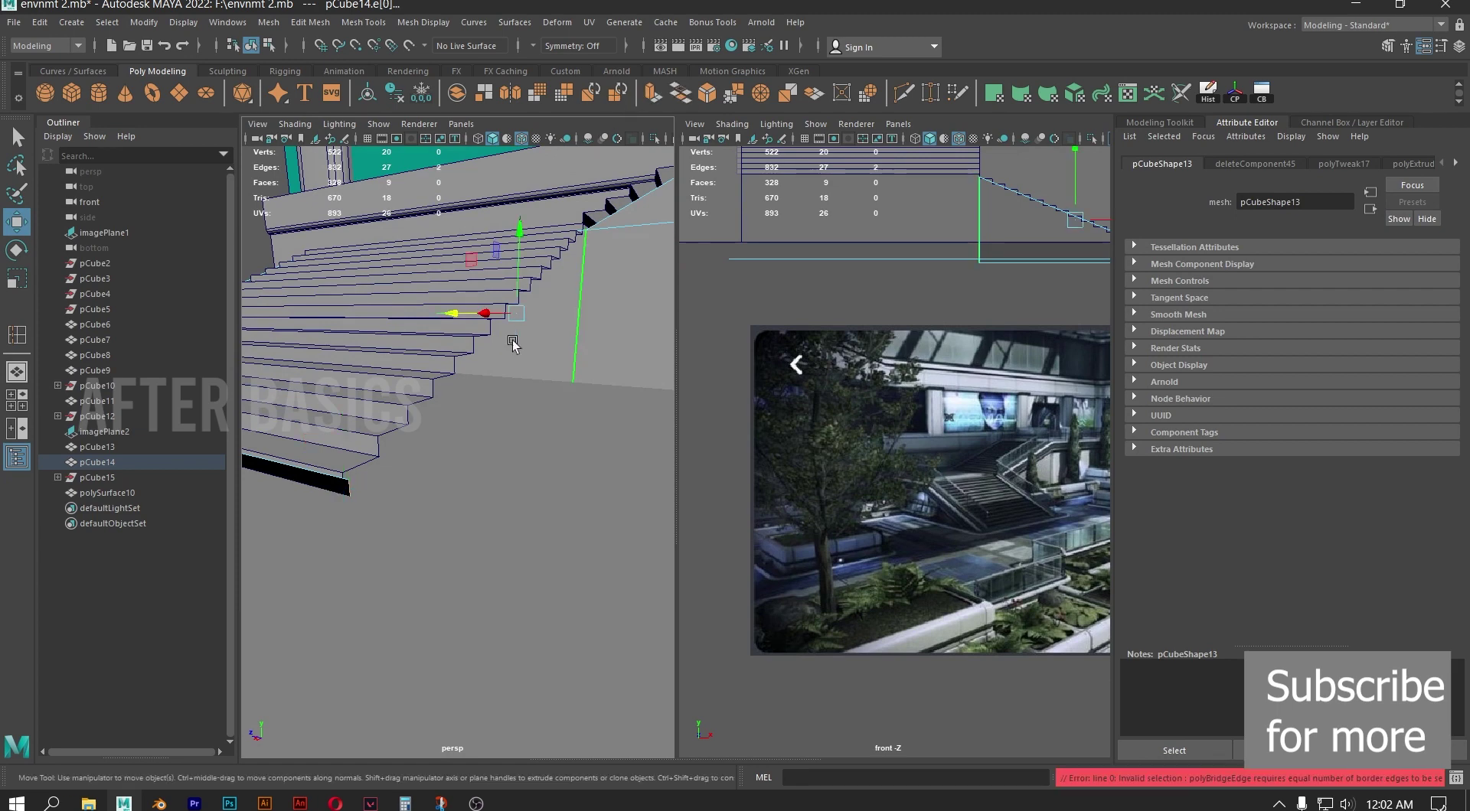
# Delete the remaining face on the open side beneath the lower flight's steps
pyautogui.keyDown('alt'); pyautogui.moveTo(524, 376); pyautogui.dragTo(493, 356); pyautogui.keyUp('alt')
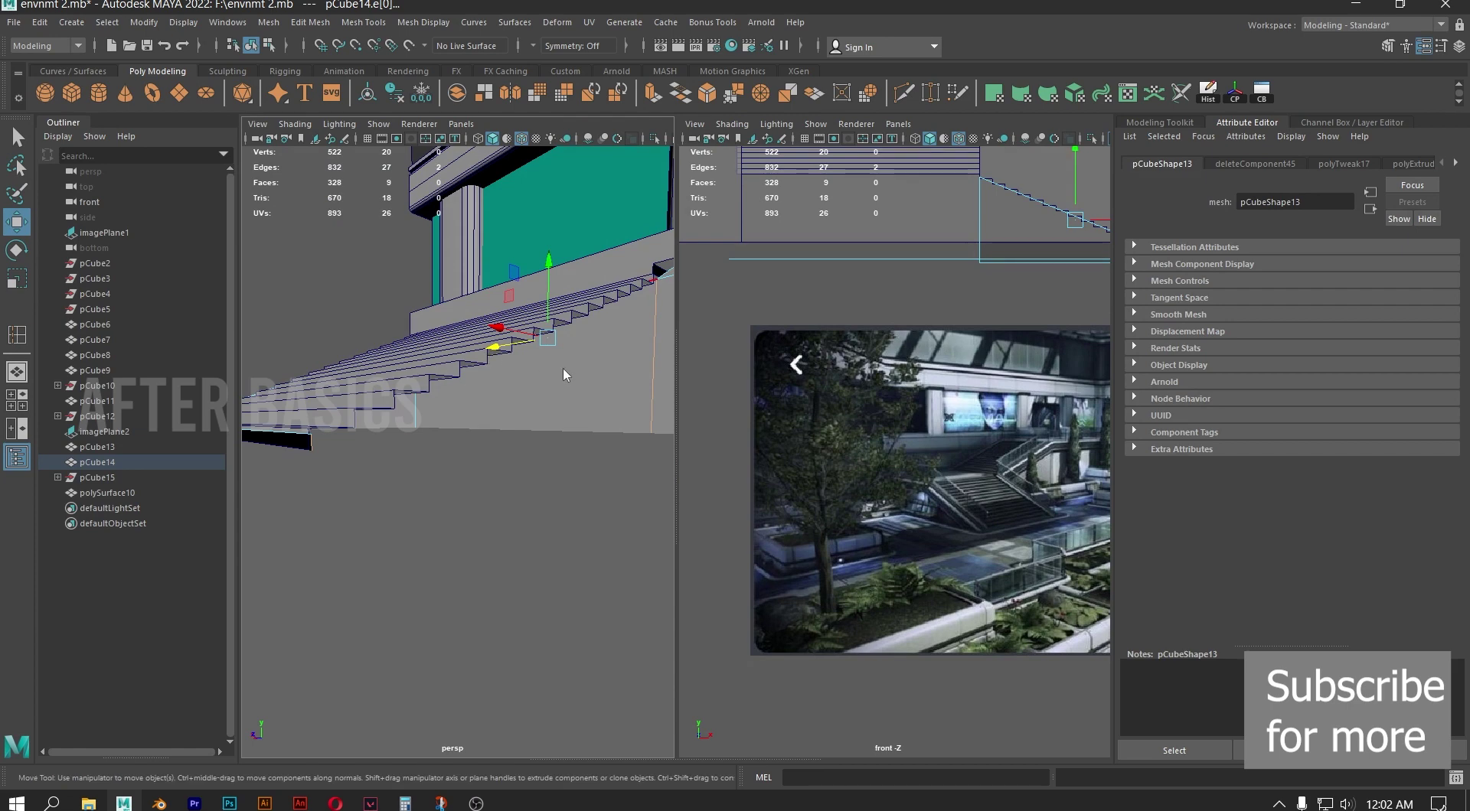
pyautogui.moveTo(563, 366); pyautogui.dragTo(567, 391, button='right')
pyautogui.click(571, 392)
pyautogui.press('Delete')
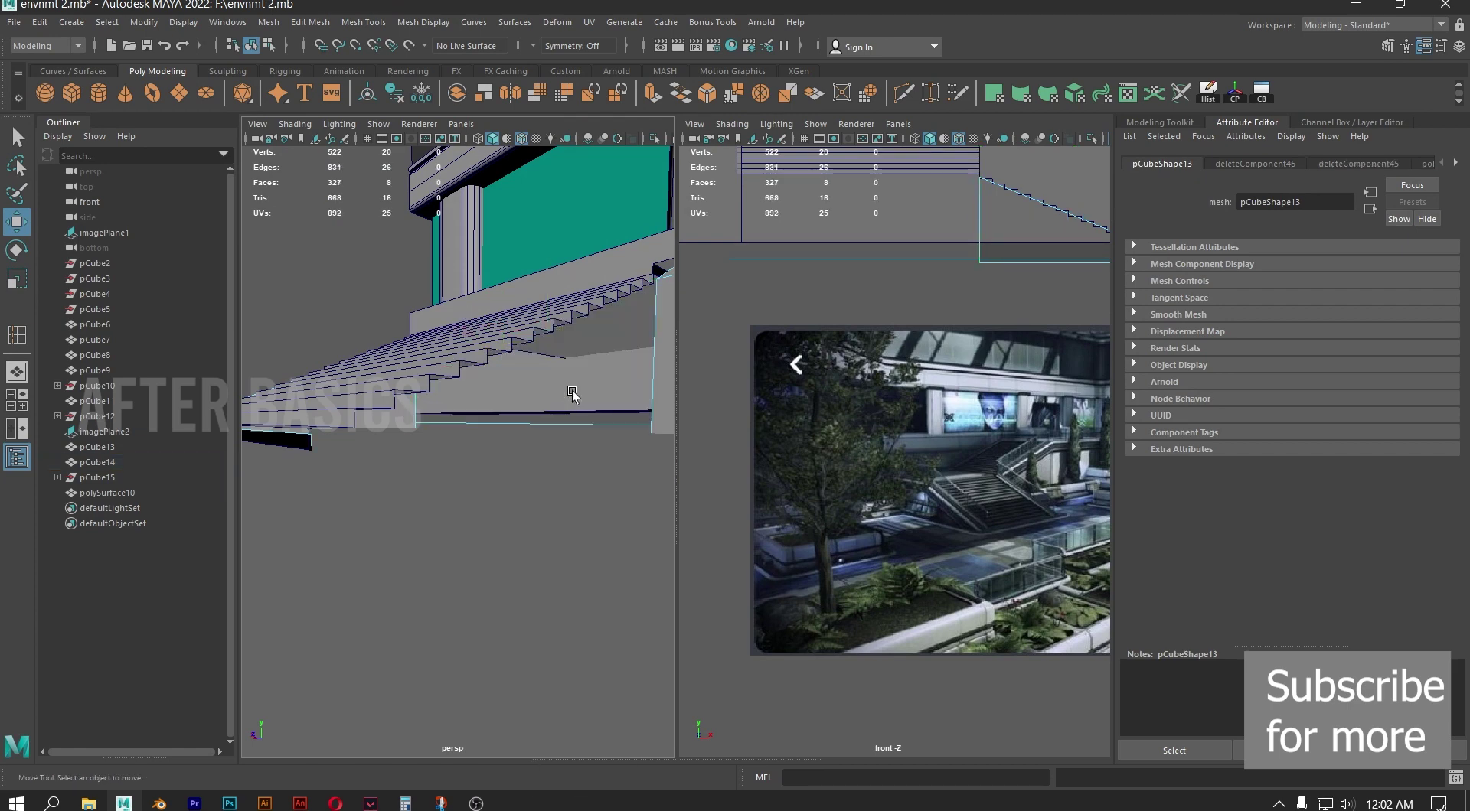
# Bridge the landing wall's vertical edge to the short end edge of the lower flight's bottom step
pyautogui.keyDown('alt'); pyautogui.moveTo(545, 442); pyautogui.dragTo(314, 478); pyautogui.keyUp('alt')
pyautogui.click(627, 337)
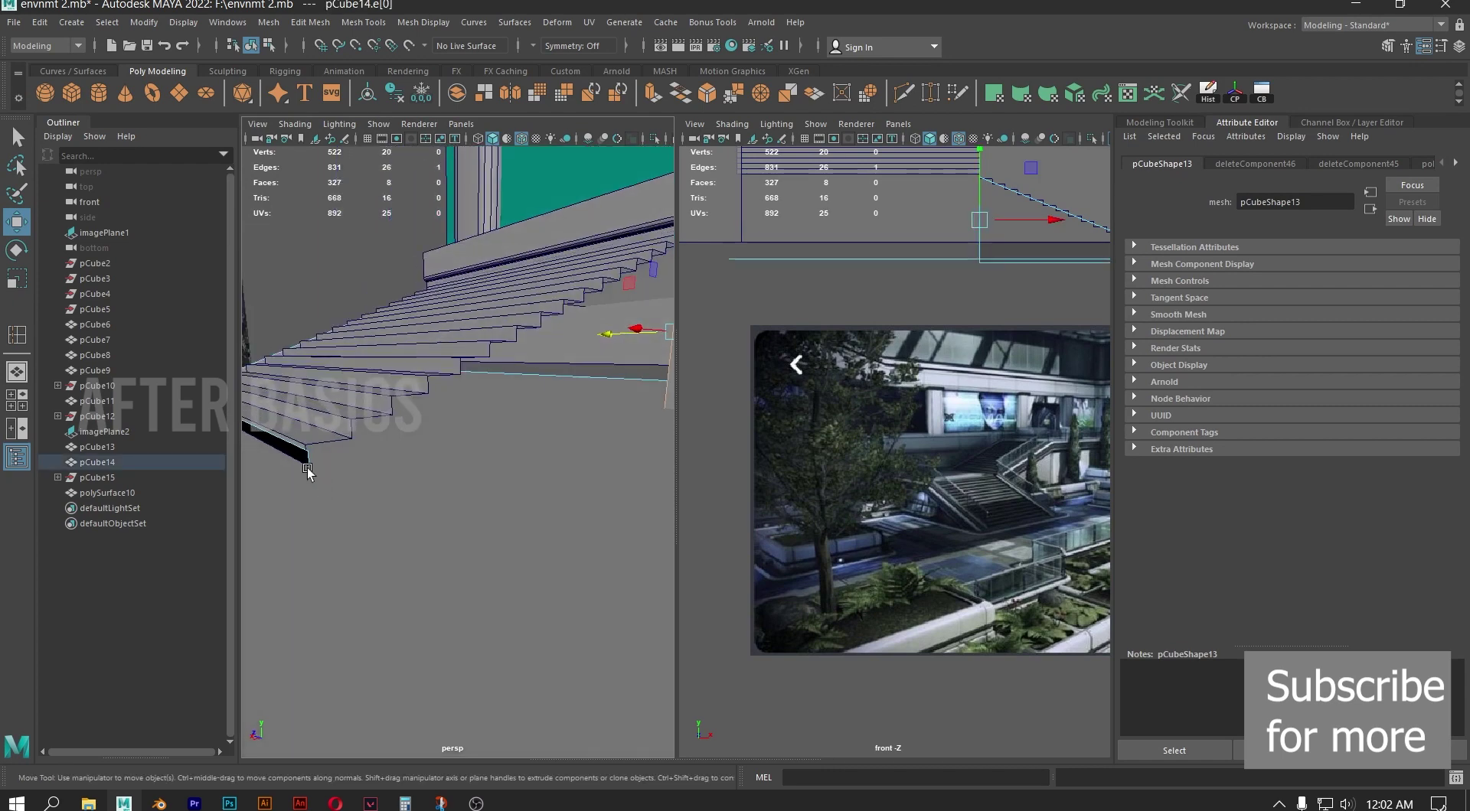
pyautogui.keyDown('shift'); pyautogui.click(312, 461); pyautogui.keyUp('shift')
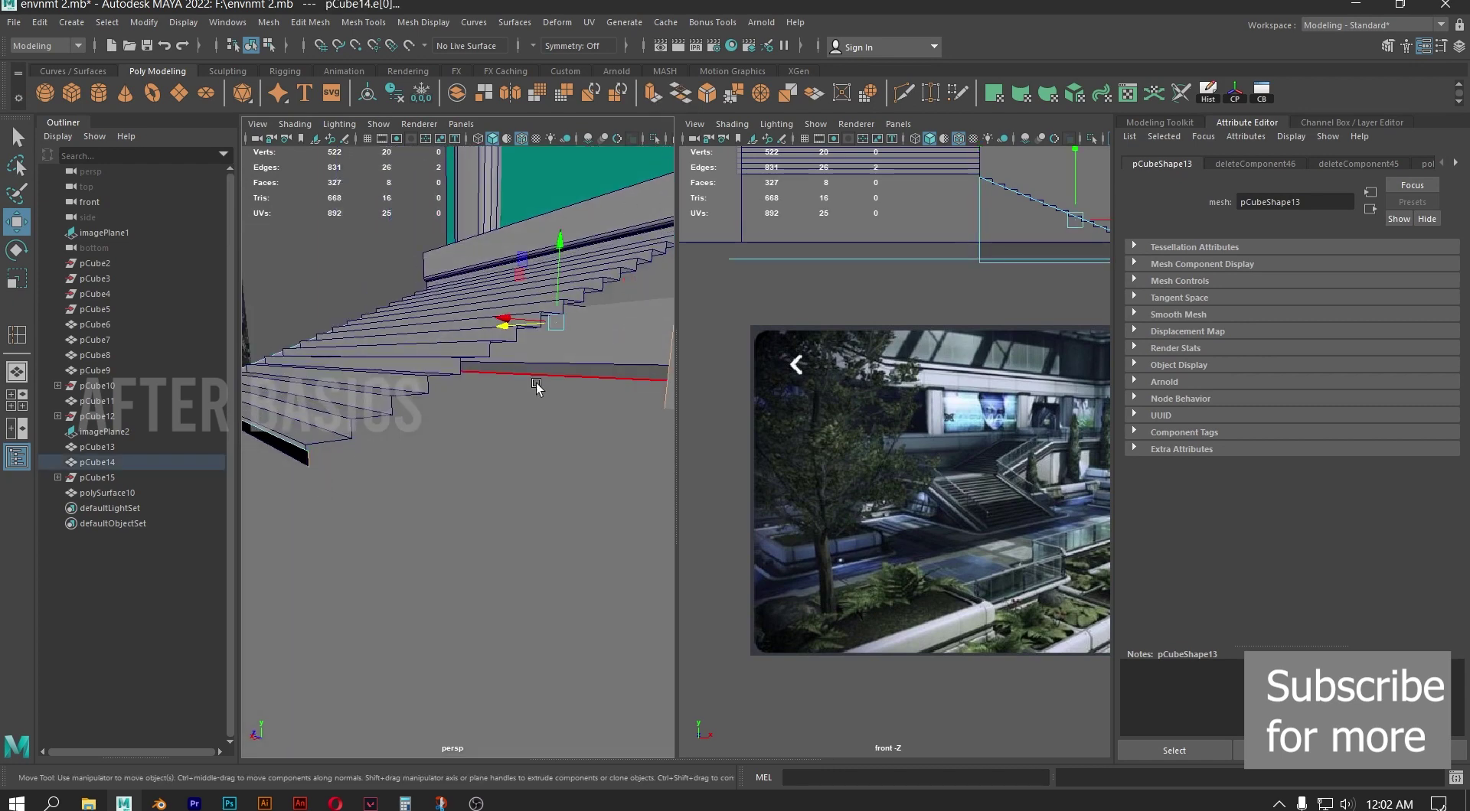
pyautogui.click(680, 93)
# Set the bridge's source direction to - and its target direction to +
pyautogui.keyDown('alt'); pyautogui.moveTo(482, 423); pyautogui.dragTo(528, 431); pyautogui.keyUp('alt')
pyautogui.click(659, 525)
pyautogui.click(687, 541)
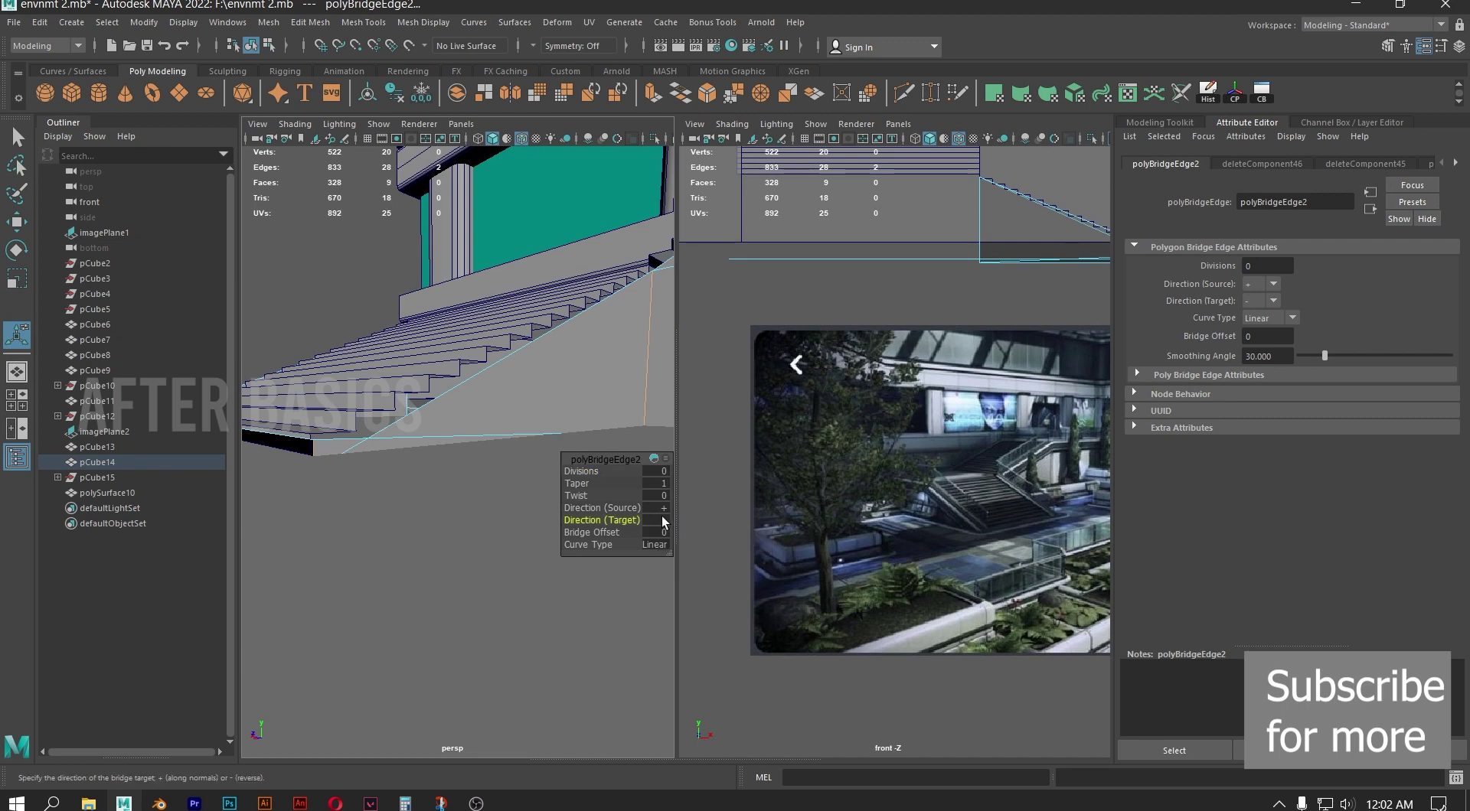
pyautogui.click(664, 507)
pyautogui.click(689, 527)
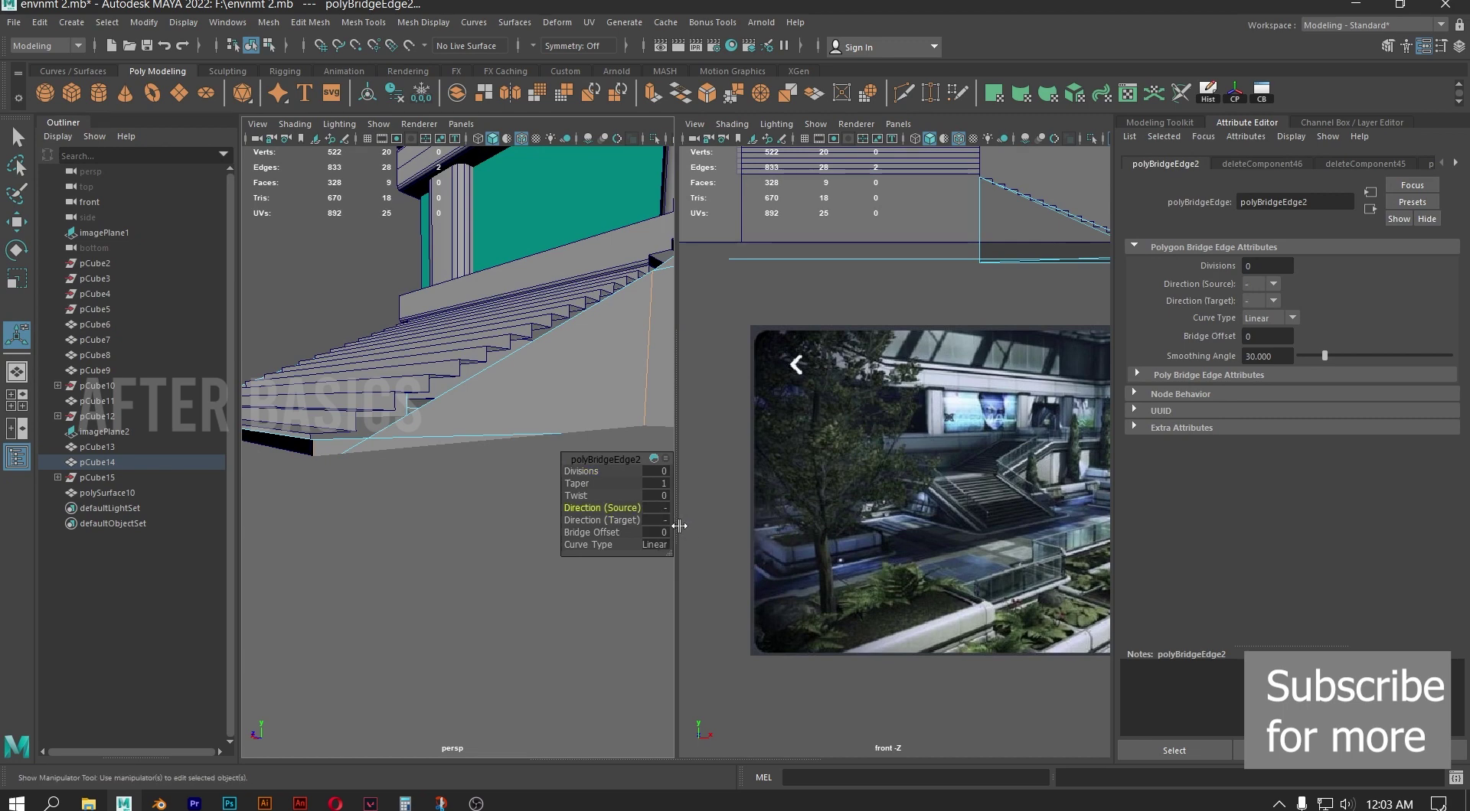
pyautogui.click(662, 519)
pyautogui.click(681, 529)
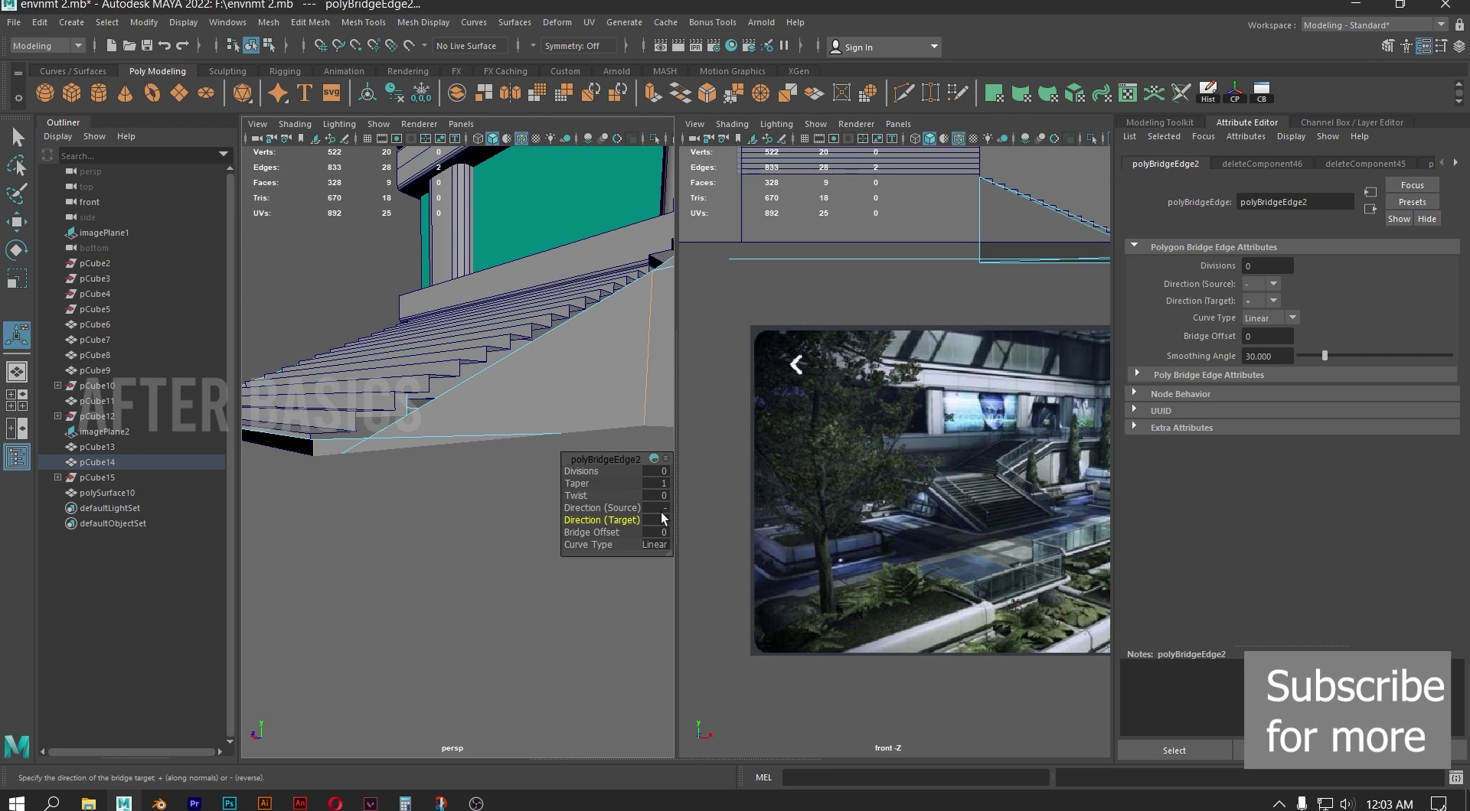
# Delete the bridged side face beneath the lower flight
pyautogui.keyDown('alt'); pyautogui.moveTo(443, 426); pyautogui.dragTo(496, 375); pyautogui.keyUp('alt')
pyautogui.moveTo(546, 371); pyautogui.dragTo(542, 390, button='right')
pyautogui.click(559, 368)
pyautogui.press('Delete')
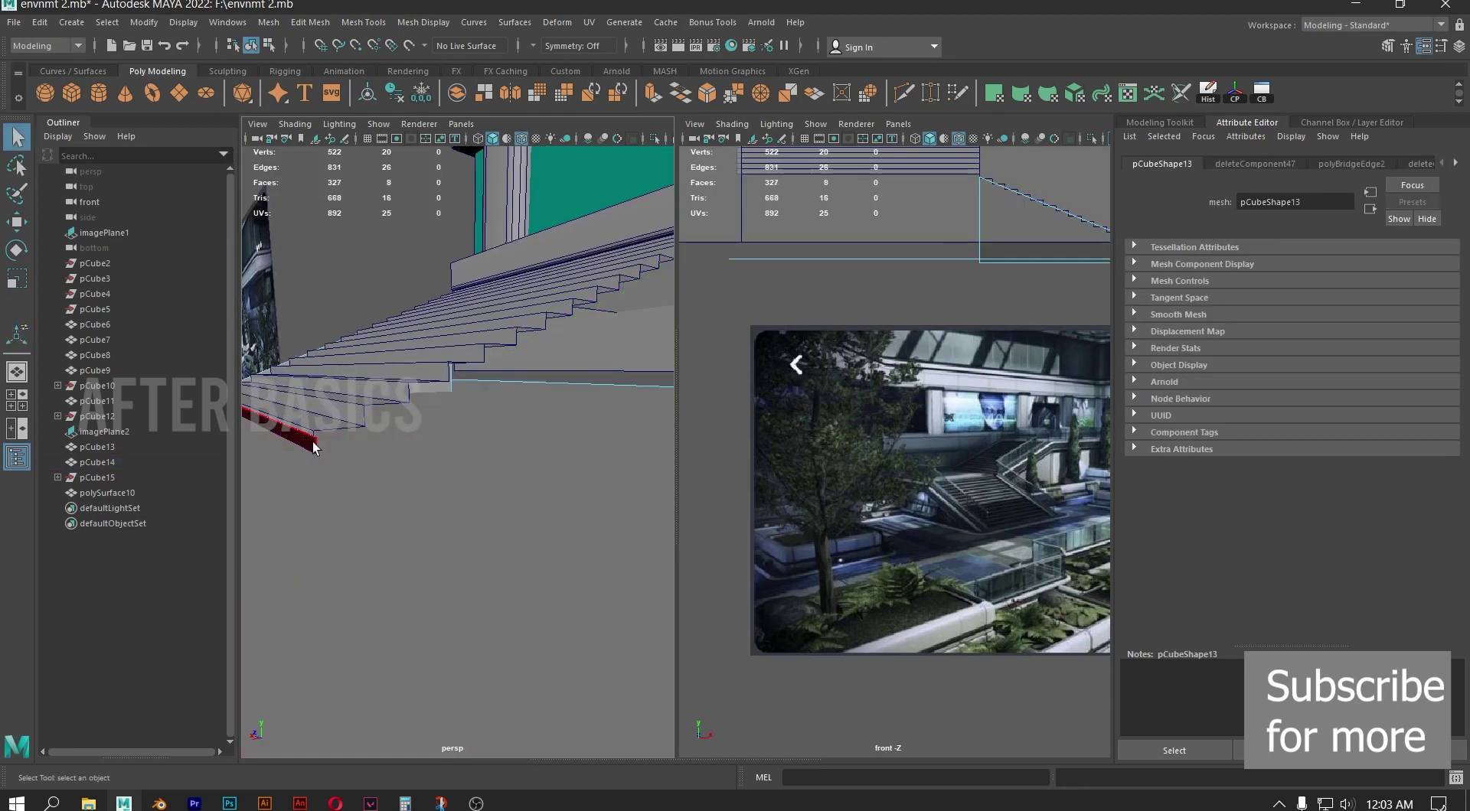
# Reverse the normals of the lower flight's sloped side wall face and its bottom front face
pyautogui.click(310, 444)
pyautogui.keyDown('alt'); pyautogui.moveTo(310, 444); pyautogui.dragTo(584, 414, button='right'); pyautogui.keyUp('alt')
pyautogui.keyDown('alt'); pyautogui.moveTo(584, 414); pyautogui.dragTo(352, 401); pyautogui.keyUp('alt')
pyautogui.keyDown('shift'); pyautogui.click(372, 420); pyautogui.keyUp('shift')
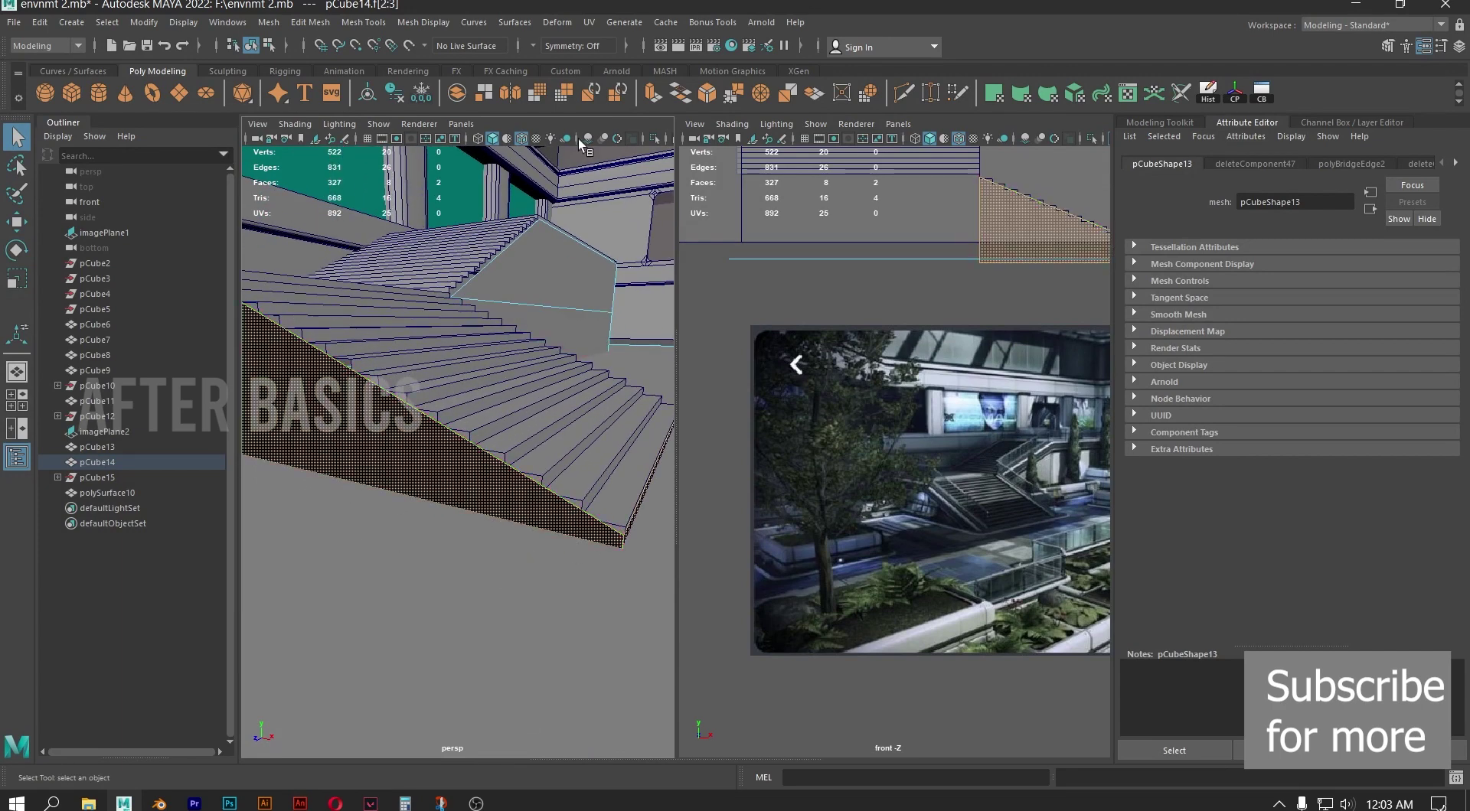
pyautogui.click(432, 23)
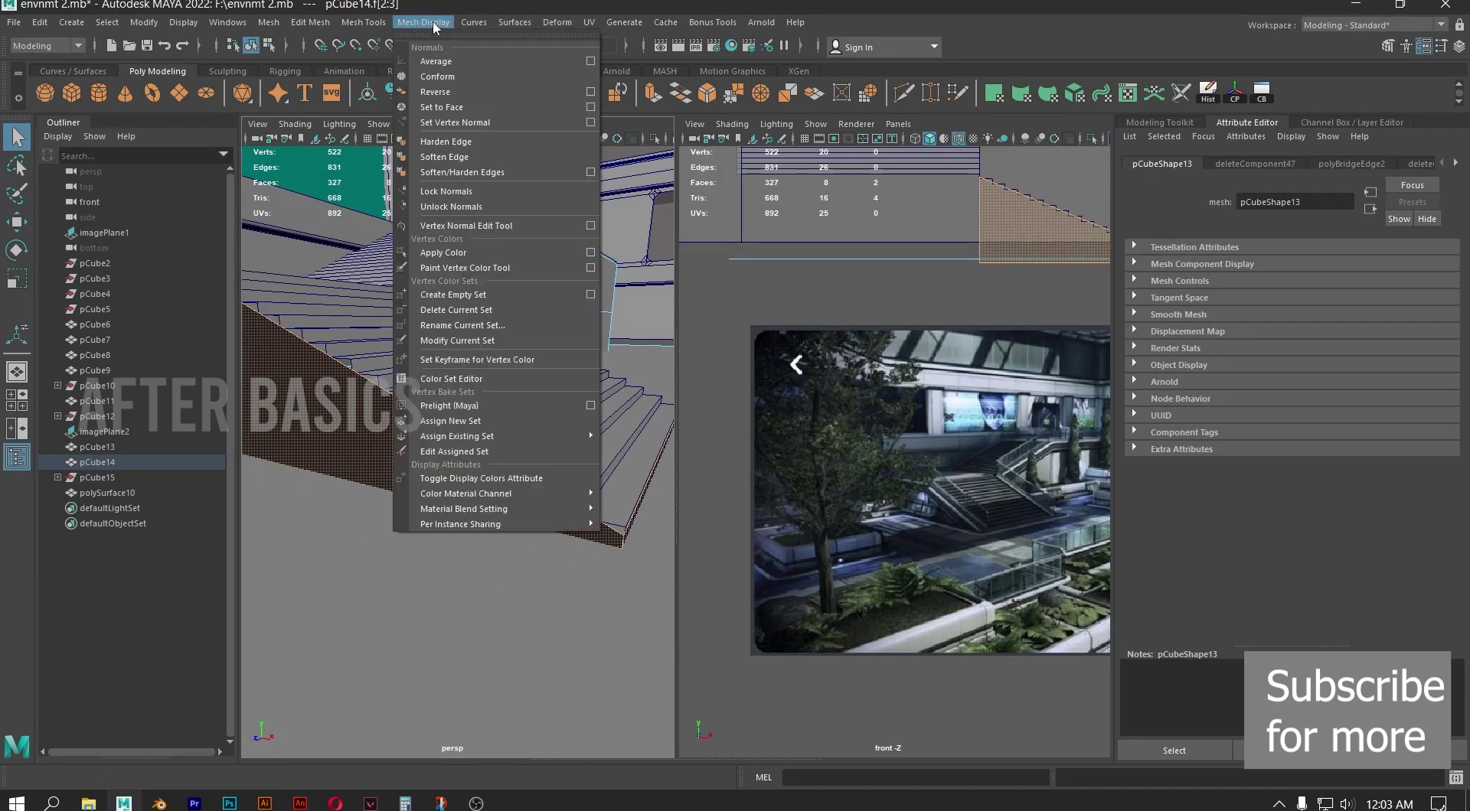
pyautogui.click(449, 95)
pyautogui.scroll(-5, 557, 226)
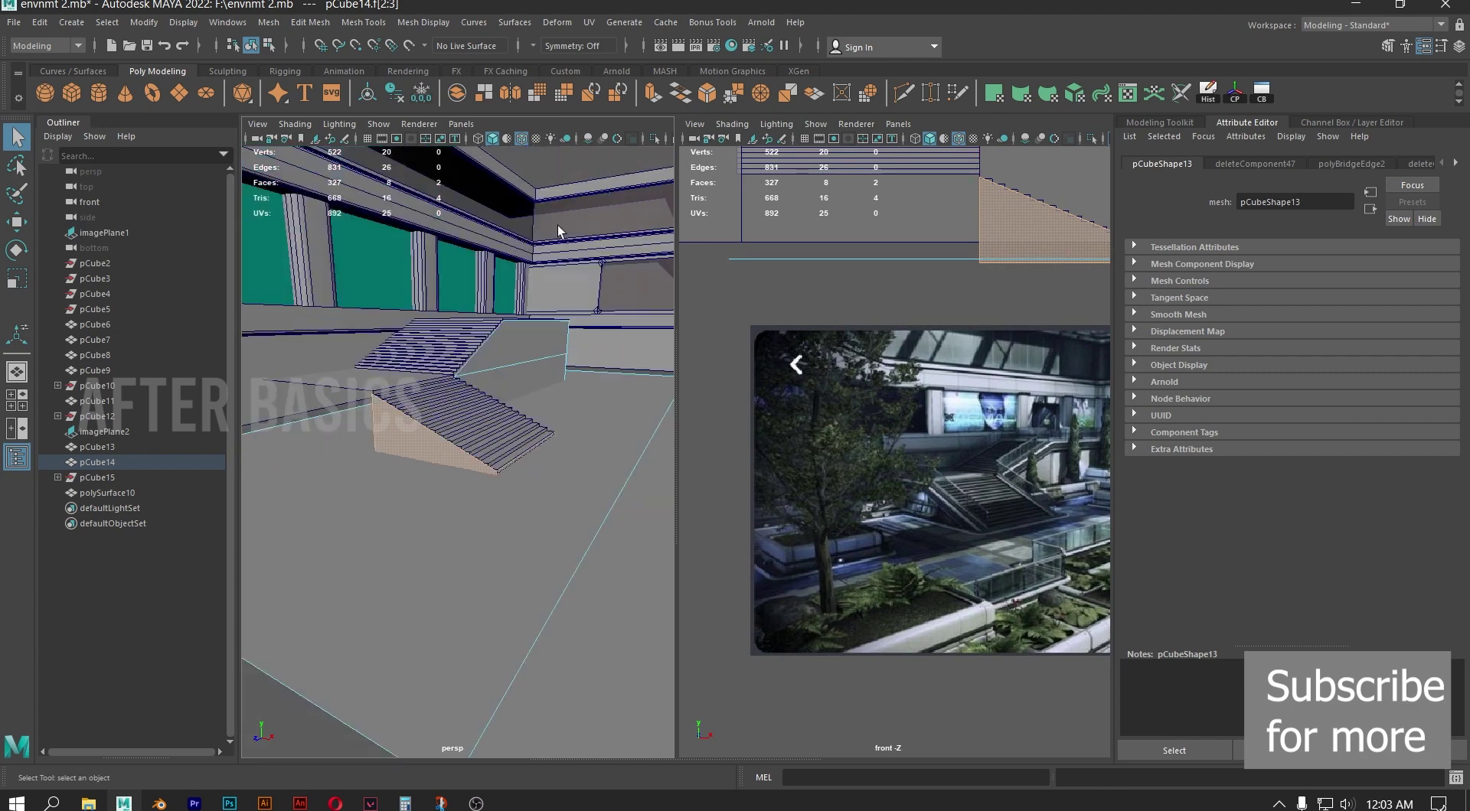
# Bridge the bottom front face's short edge to the landing wall's vertical edge, closing the open side beneath the lower flight
pyautogui.keyDown('alt'); pyautogui.moveTo(541, 313); pyautogui.dragTo(400, 332); pyautogui.keyUp('alt')
pyautogui.scroll(5, 399, 332)
pyautogui.keyDown('alt'); pyautogui.moveTo(591, 366); pyautogui.dragTo(491, 373); pyautogui.keyUp('alt')
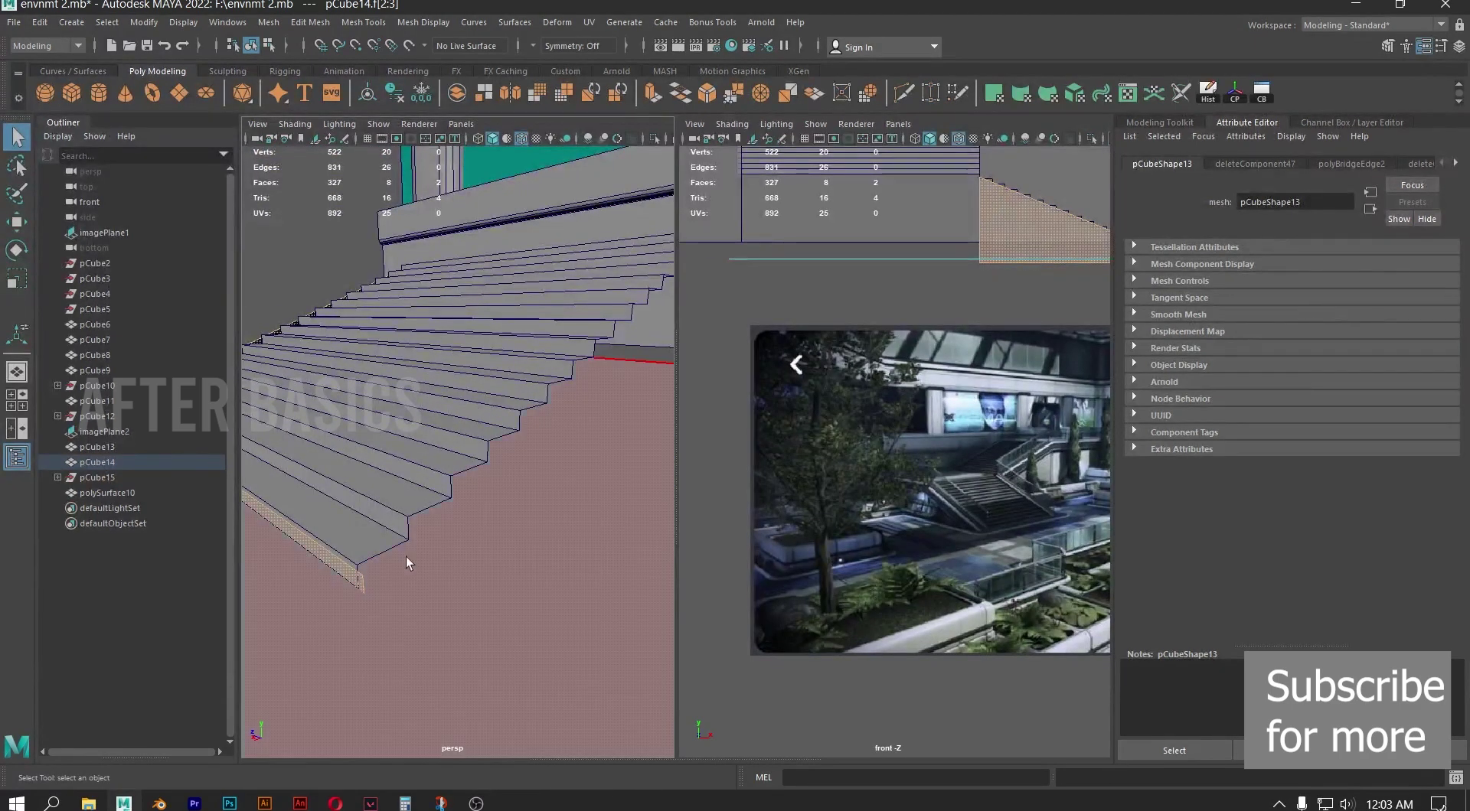
pyautogui.moveTo(353, 588); pyautogui.dragTo(358, 342, button='right')
pyautogui.click(367, 586)
pyautogui.click(366, 587)
pyautogui.scroll(-4, 559, 438)
pyautogui.keyDown('alt'); pyautogui.moveTo(558, 438); pyautogui.dragTo(578, 411); pyautogui.keyUp('alt')
pyautogui.keyDown('shift'); pyautogui.click(632, 329); pyautogui.keyUp('shift')
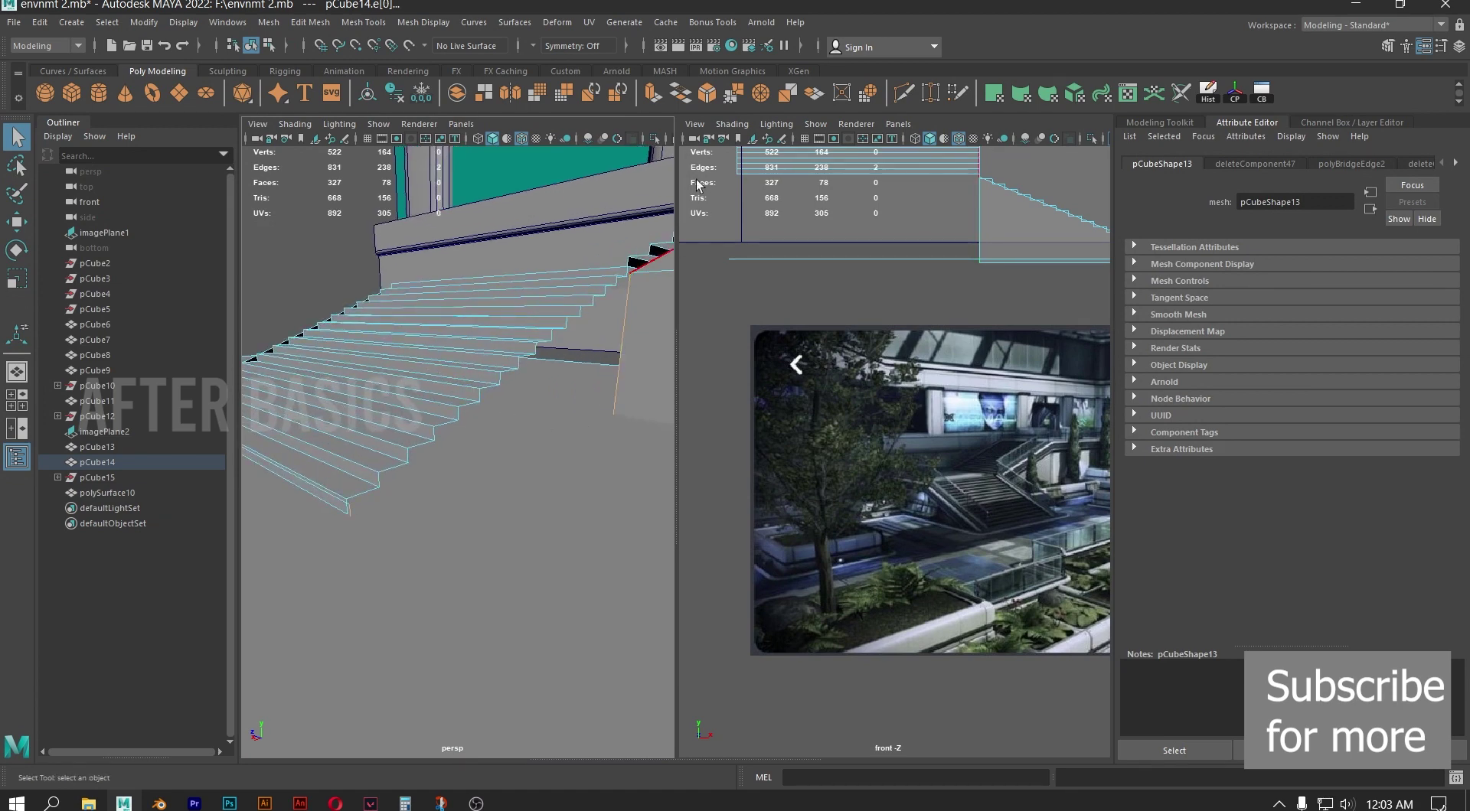
pyautogui.click(689, 92)
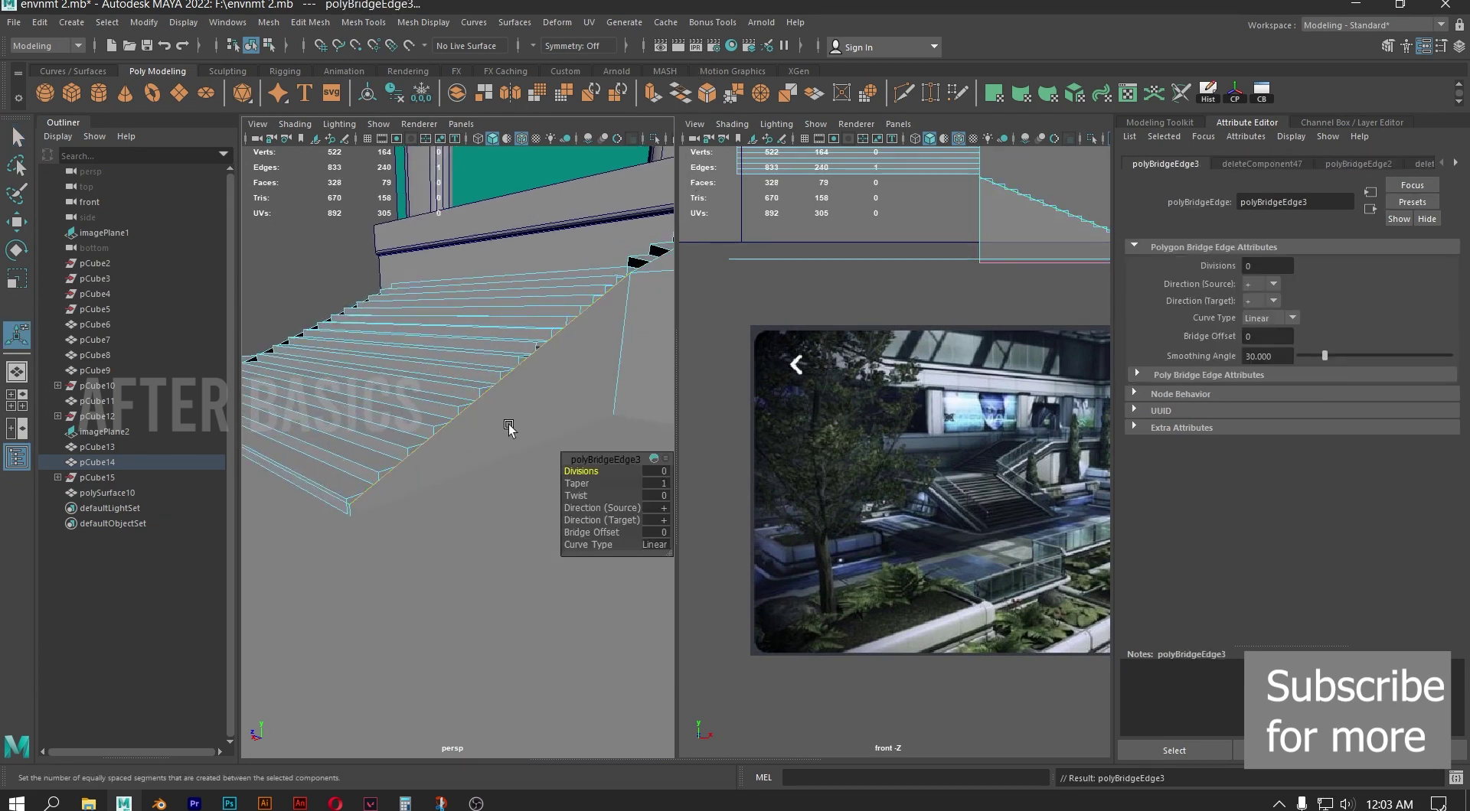
# Move the lower flight's bottom front face slightly outward at the lowest step and return to object selection
pyautogui.keyDown('alt'); pyautogui.moveTo(475, 355); pyautogui.dragTo(592, 420); pyautogui.keyUp('alt')
pyautogui.keyDown('alt'); pyautogui.moveTo(495, 406); pyautogui.dragTo(524, 421); pyautogui.keyUp('alt')
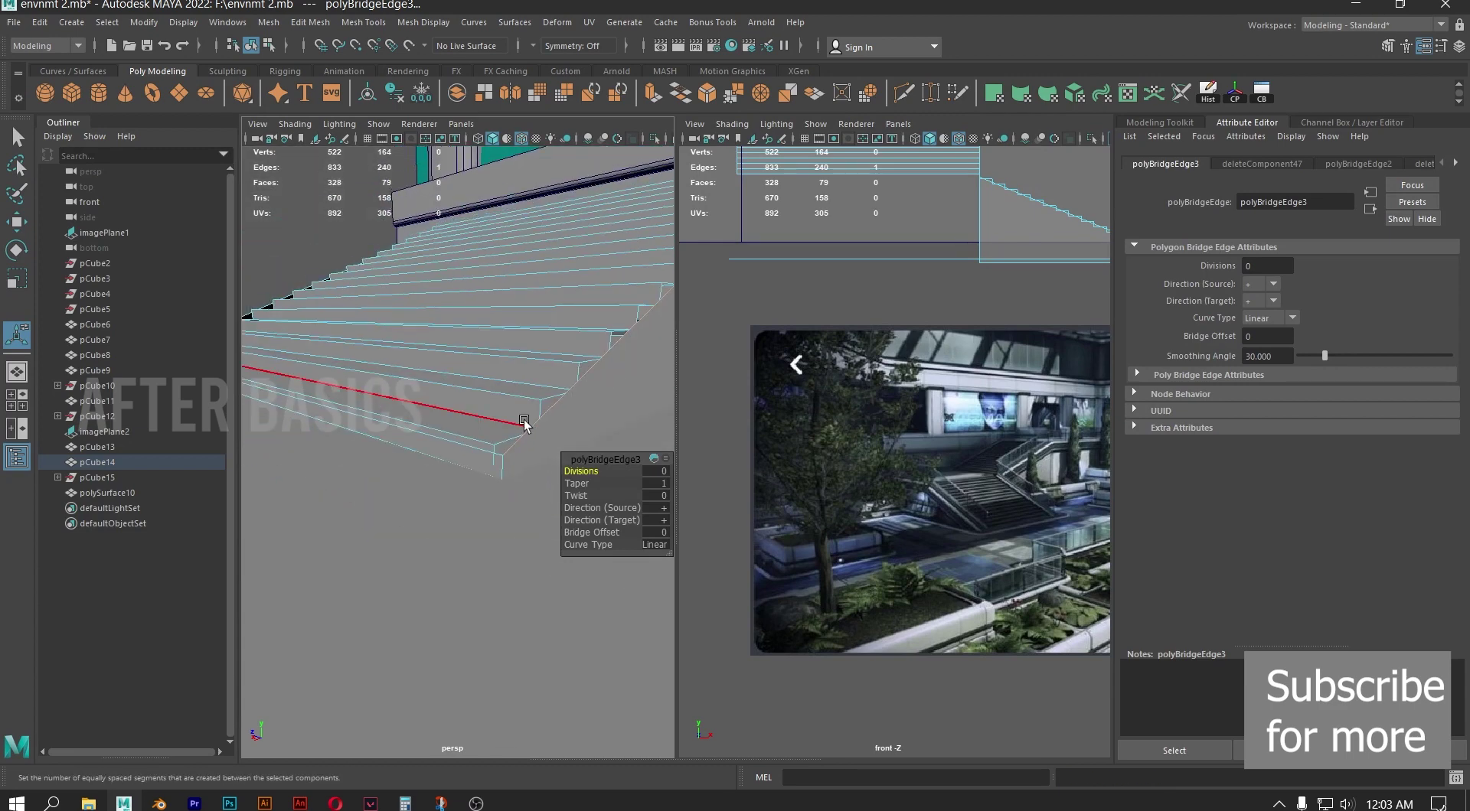
pyautogui.moveTo(567, 440); pyautogui.dragTo(565, 423, button='right')
pyautogui.click(427, 439)
pyautogui.keyDown('alt'); pyautogui.moveTo(497, 375); pyautogui.dragTo(437, 387); pyautogui.keyUp('alt')
pyautogui.press('w')
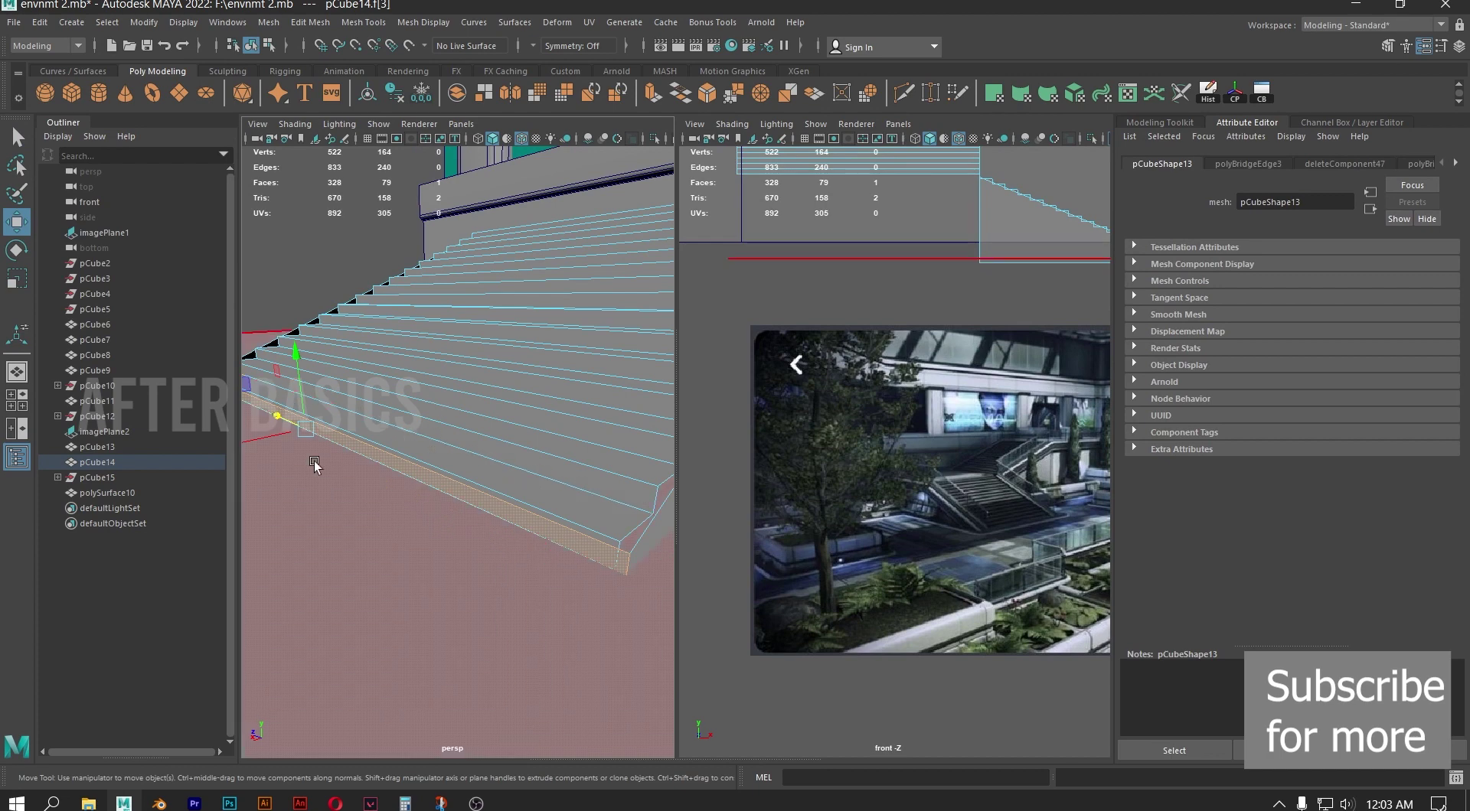
pyautogui.keyDown('alt'); pyautogui.moveTo(349, 410); pyautogui.dragTo(376, 418); pyautogui.keyUp('alt')
pyautogui.moveTo(300, 455); pyautogui.dragTo(305, 454)
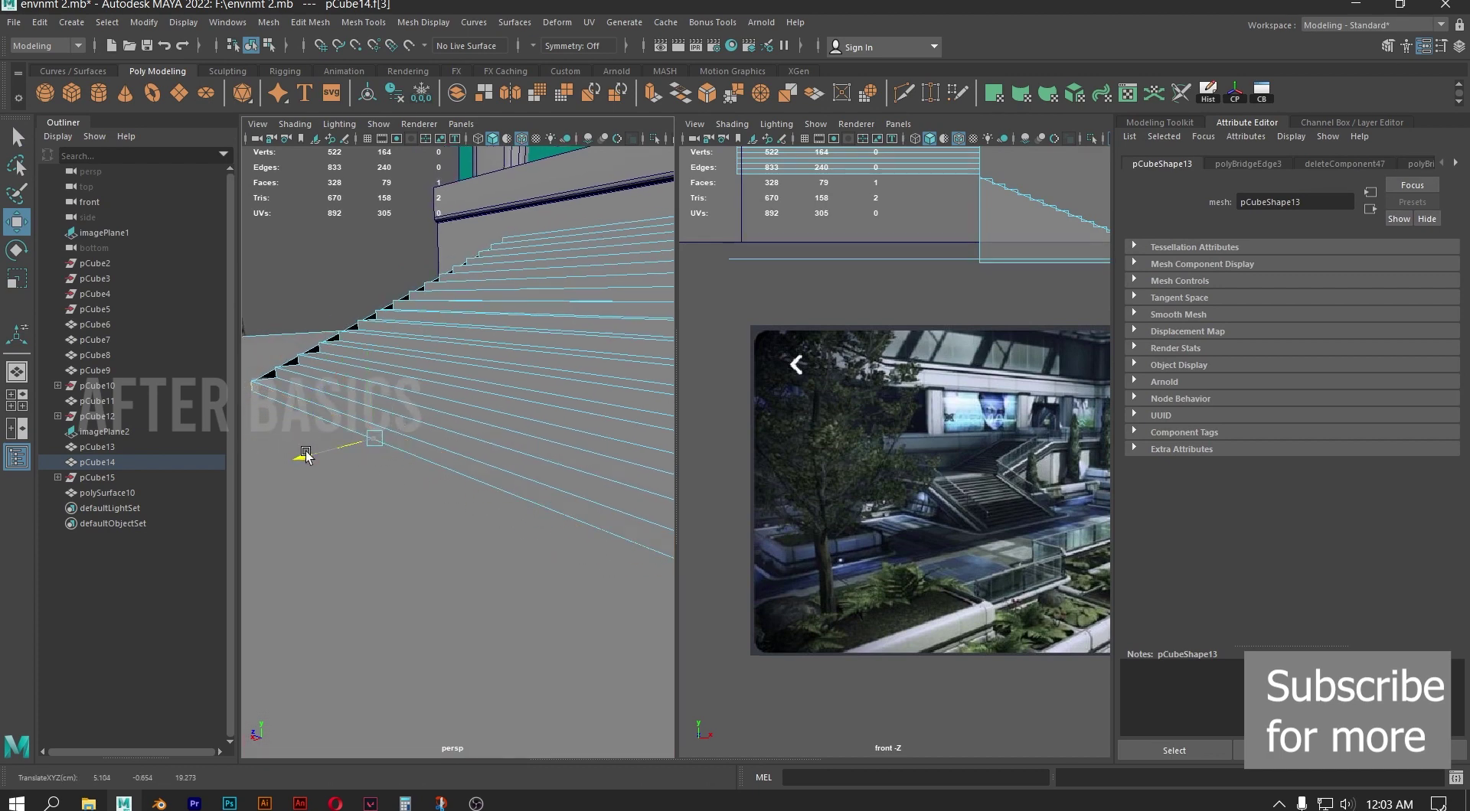
pyautogui.keyDown('alt'); pyautogui.moveTo(316, 389); pyautogui.dragTo(403, 401); pyautogui.keyUp('alt')
pyautogui.moveTo(468, 462); pyautogui.dragTo(566, 363, button='right')
pyautogui.scroll(-6, 528, 365)
pyautogui.keyDown('alt'); pyautogui.moveTo(518, 365); pyautogui.dragTo(616, 413); pyautogui.keyUp('alt')
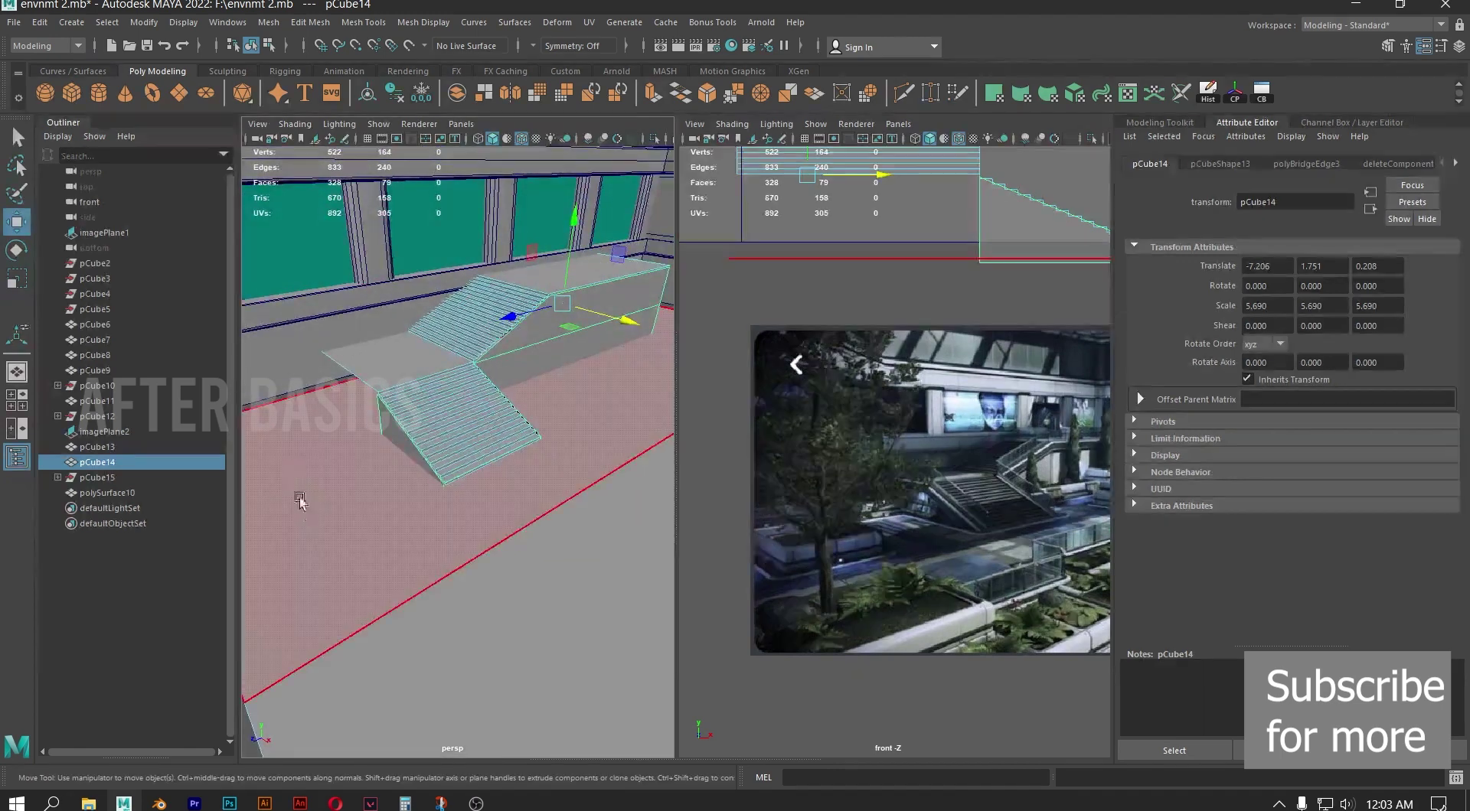
# Extrude the lower side wall's vertical edge back beneath the landing toward the building to form the landing's side wall
pyautogui.keyDown('alt'); pyautogui.moveTo(447, 402); pyautogui.dragTo(608, 417); pyautogui.keyUp('alt')
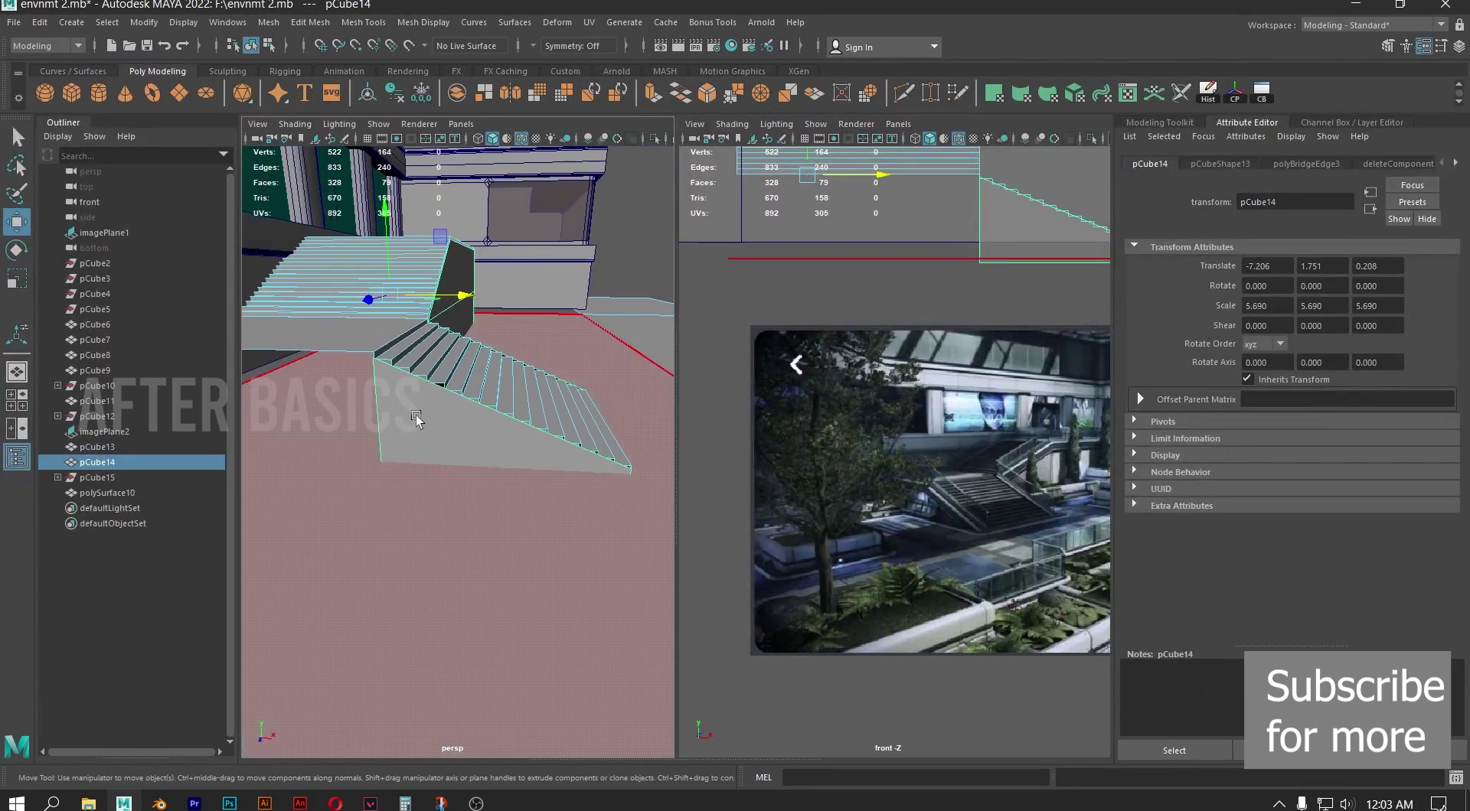
pyautogui.moveTo(384, 406); pyautogui.dragTo(391, 295, button='right')
pyautogui.click(382, 403)
pyautogui.keyDown('alt'); pyautogui.moveTo(390, 407); pyautogui.dragTo(465, 463); pyautogui.keyUp('alt')
pyautogui.moveTo(512, 378); pyautogui.dragTo(572, 314, button='right')
pyautogui.click(572, 314)
pyautogui.scroll(-4, 582, 330)
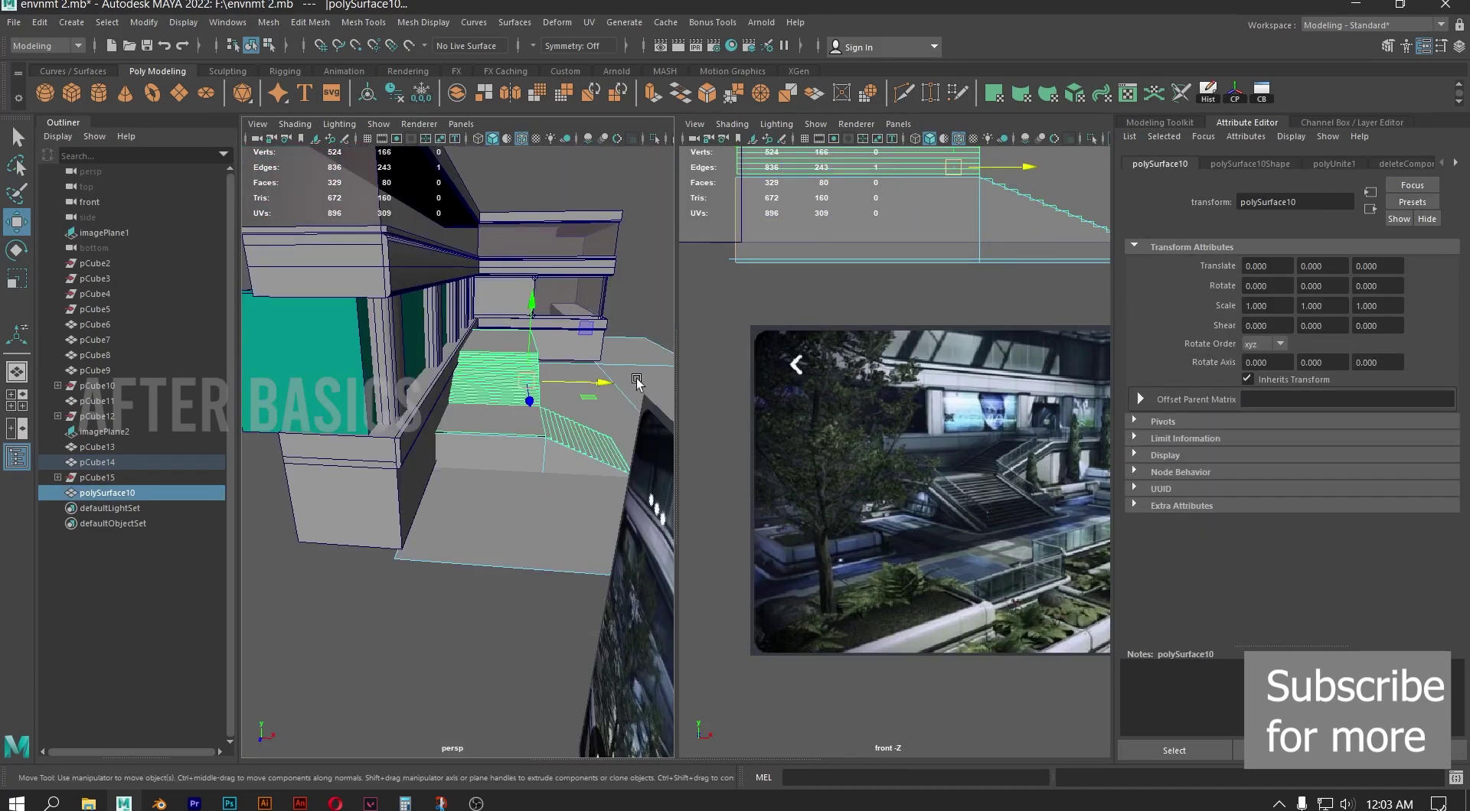
# Examine both stair flights and the landing from several angles for gaps around the steps and walls
pyautogui.keyDown('alt'); pyautogui.moveTo(612, 344); pyautogui.dragTo(438, 389); pyautogui.keyUp('alt')
pyautogui.keyDown('alt'); pyautogui.moveTo(566, 391); pyautogui.dragTo(637, 414); pyautogui.keyUp('alt')
pyautogui.scroll(4, 490, 430)
pyautogui.keyDown('alt'); pyautogui.moveTo(637, 414); pyautogui.dragTo(692, 456, button='right'); pyautogui.keyUp('alt')
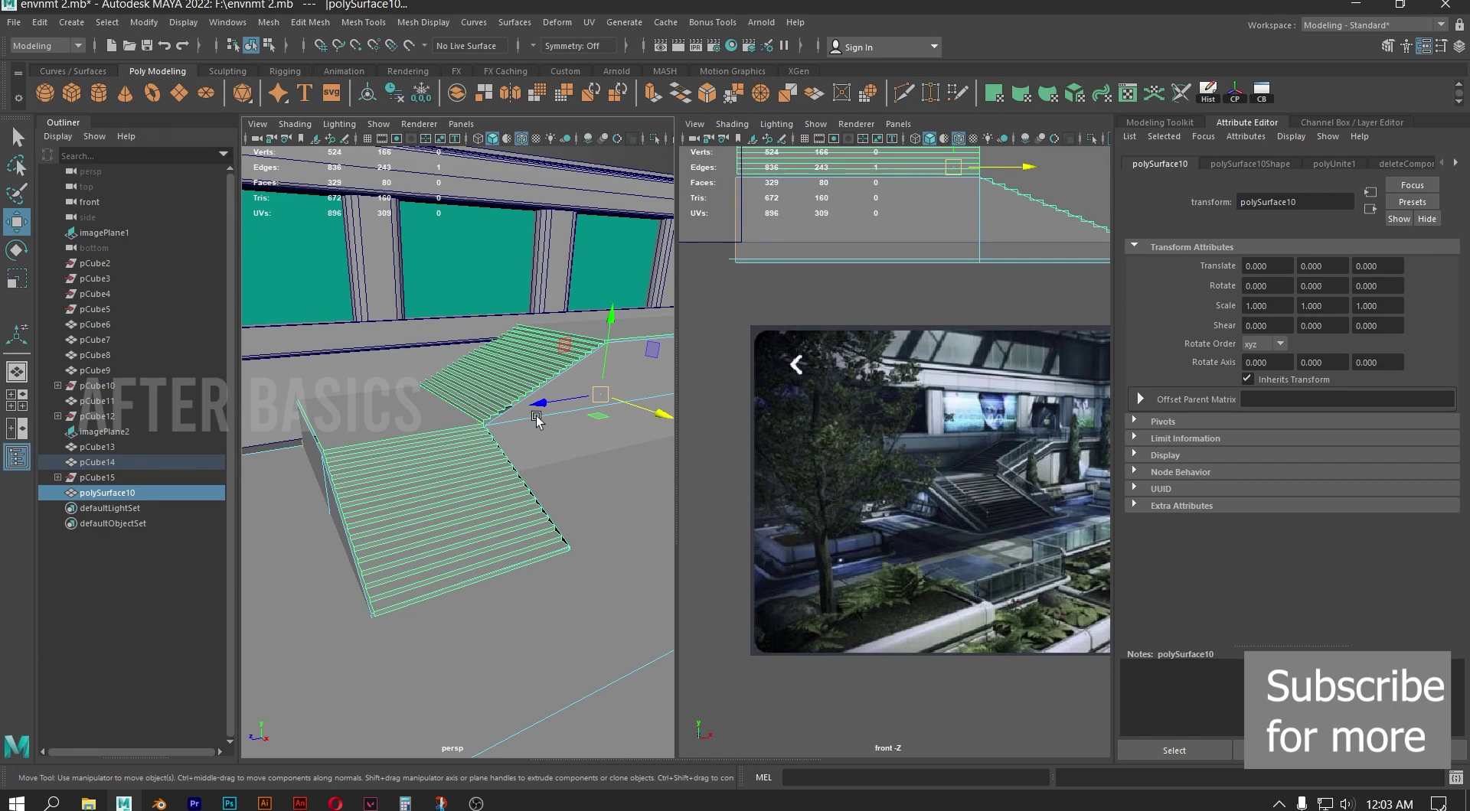
pyautogui.keyDown('alt'); pyautogui.moveTo(559, 417); pyautogui.dragTo(581, 416); pyautogui.keyUp('alt')
pyautogui.keyDown('alt'); pyautogui.moveTo(580, 416); pyautogui.dragTo(567, 453, button='right'); pyautogui.keyUp('alt')
pyautogui.keyDown('alt'); pyautogui.moveTo(568, 453); pyautogui.dragTo(405, 389); pyautogui.keyUp('alt')
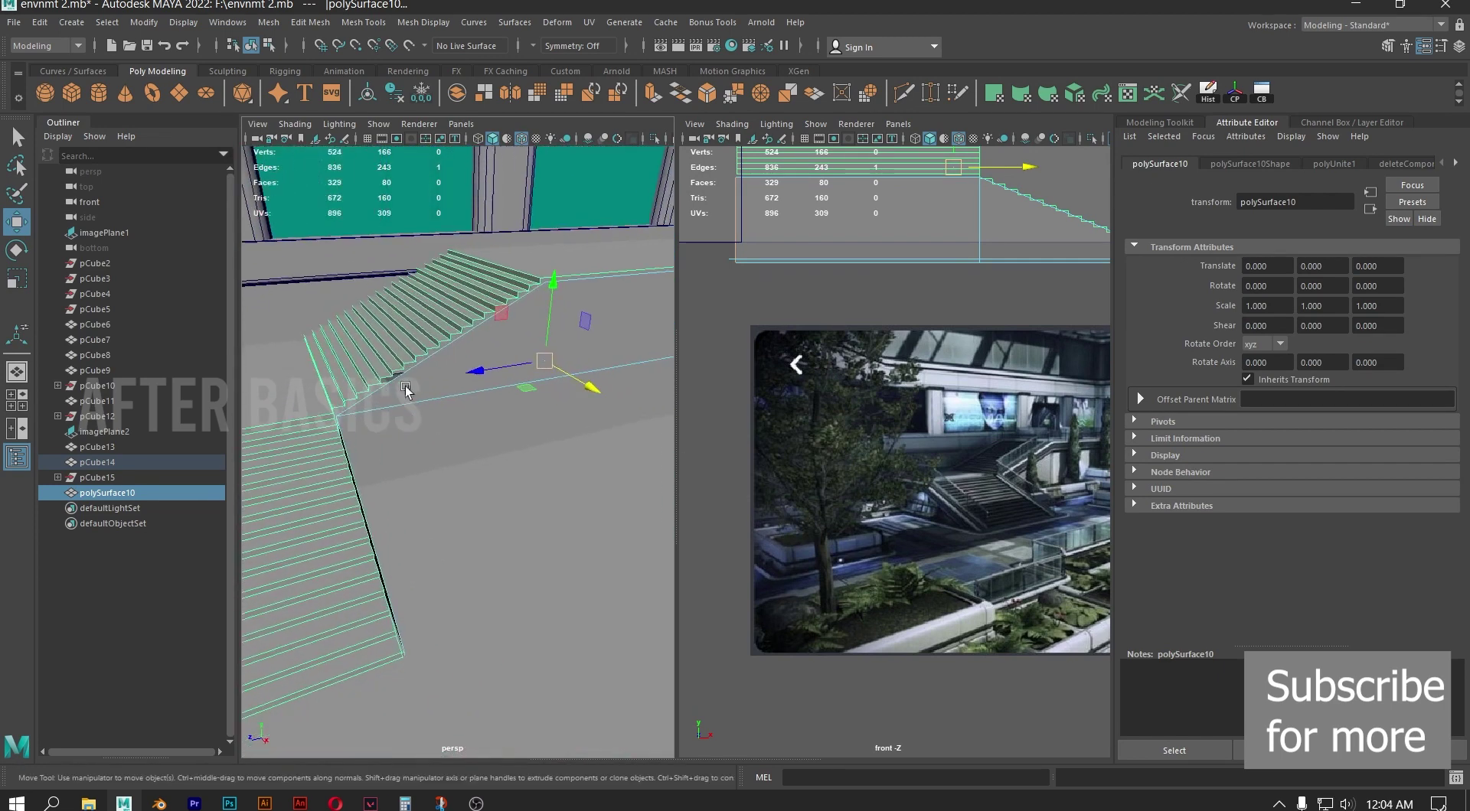
pyautogui.keyDown('alt'); pyautogui.moveTo(405, 391); pyautogui.dragTo(470, 389); pyautogui.keyUp('alt')
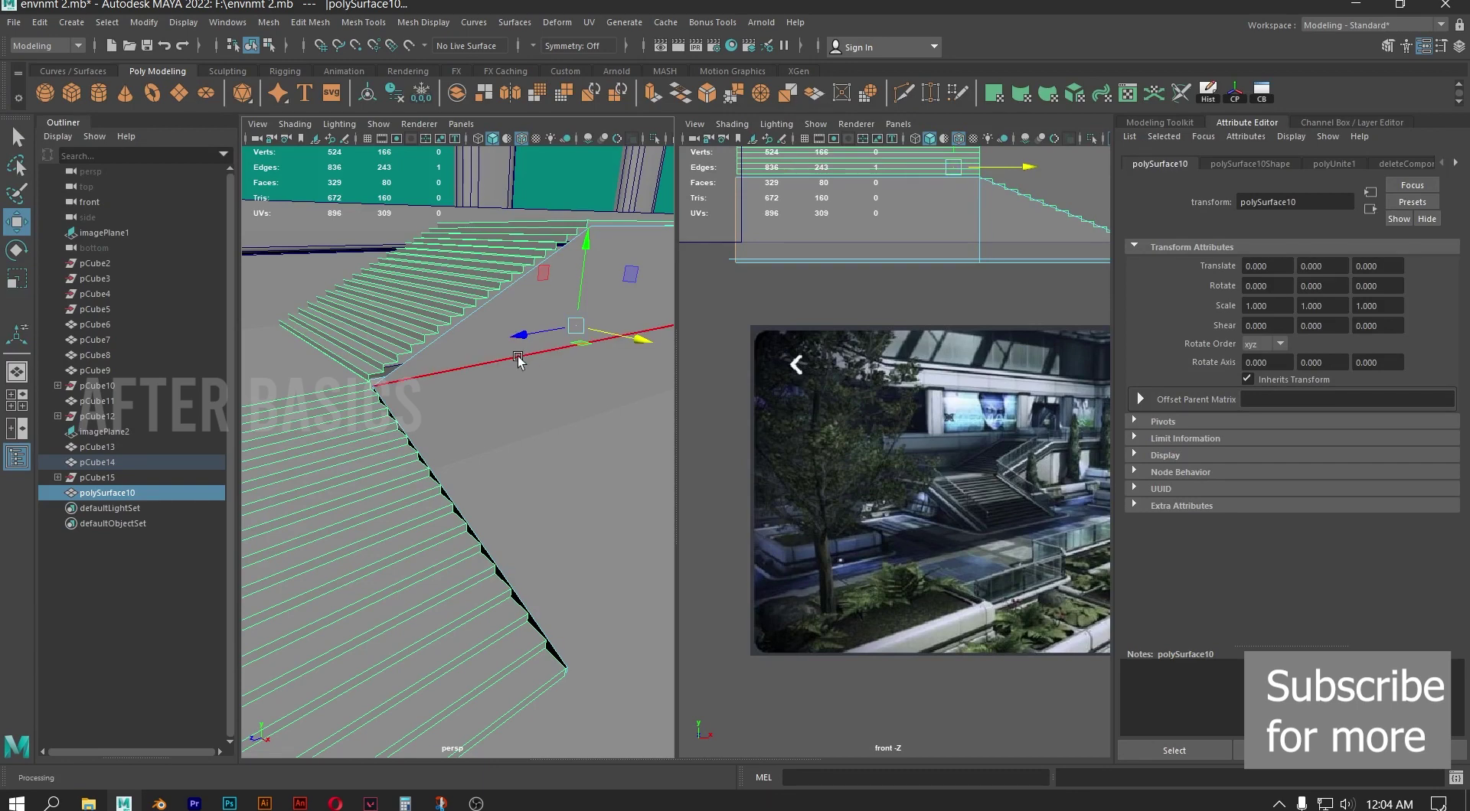
pyautogui.scroll(1, 534, 363)
pyautogui.scroll(-2, 528, 360)
pyautogui.moveTo(515, 352)
pyautogui.keyDown('alt'); pyautogui.mouseDown()
pyautogui.moveTo(472, 367)
pyautogui.moveTo(502, 351)
pyautogui.moveTo(514, 369)
pyautogui.mouseUp(); pyautogui.keyUp('alt')
pyautogui.scroll(3, 502, 351)
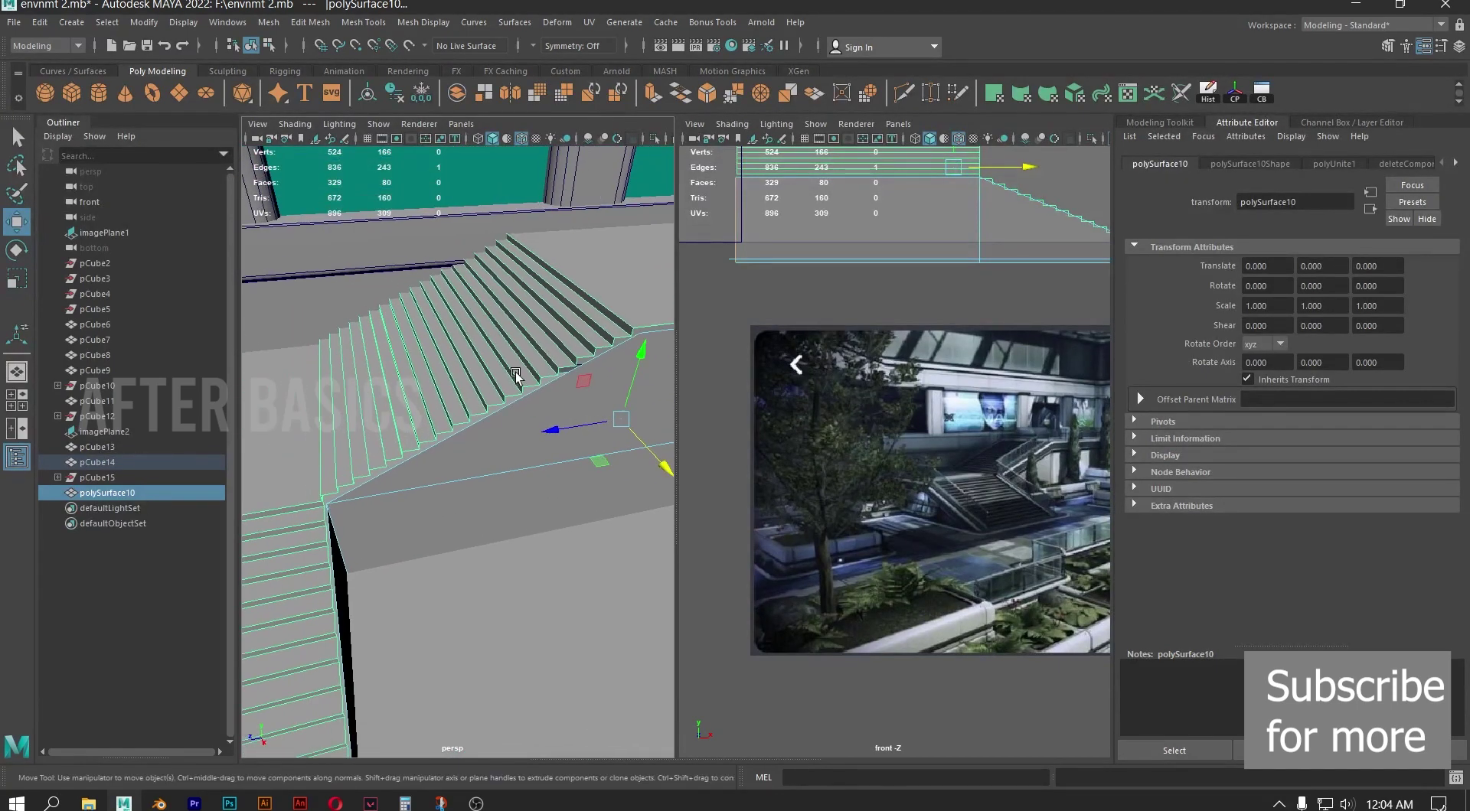
# Hide the Outliner and the Attribute Editor to enlarge the model and reference views
pyautogui.click(58, 122)
pyautogui.scroll(-3, 313, 339)
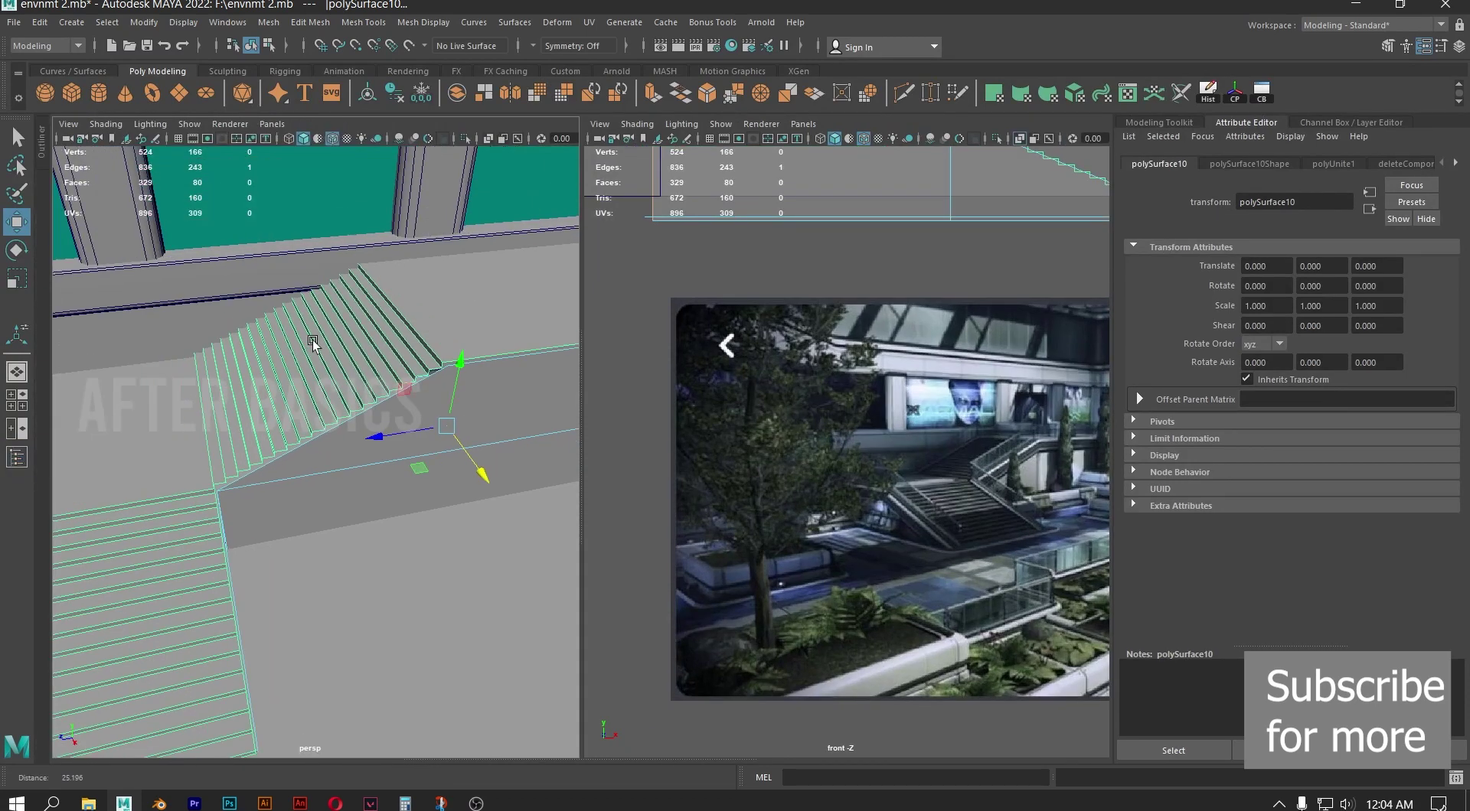
pyautogui.click(1240, 123)
# Examine the staircase and railing in the reference image and compare them with the whole model
pyautogui.keyDown('alt'); pyautogui.moveTo(700, 346); pyautogui.dragTo(616, 323); pyautogui.keyUp('alt')
pyautogui.scroll(3, 616, 324)
pyautogui.keyDown('alt'); pyautogui.moveTo(700, 262); pyautogui.dragTo(535, 313, button='middle'); pyautogui.keyUp('alt')
pyautogui.moveTo(517, 283); pyautogui.dragTo(516, 239, button='right')
pyautogui.scroll(-5, 483, 564)
pyautogui.scroll(-6, 584, 594)
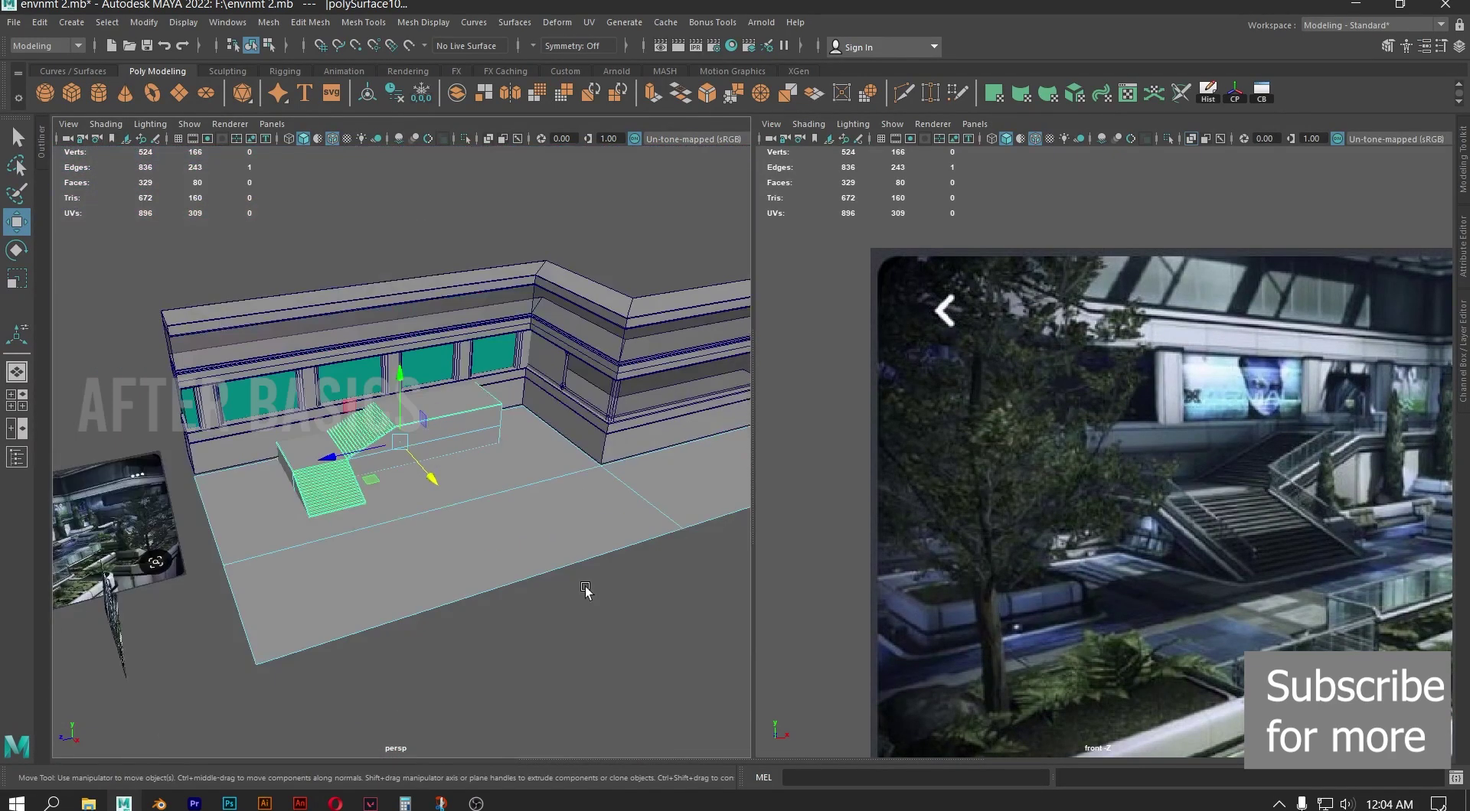
pyautogui.click(615, 650)
pyautogui.press('space')
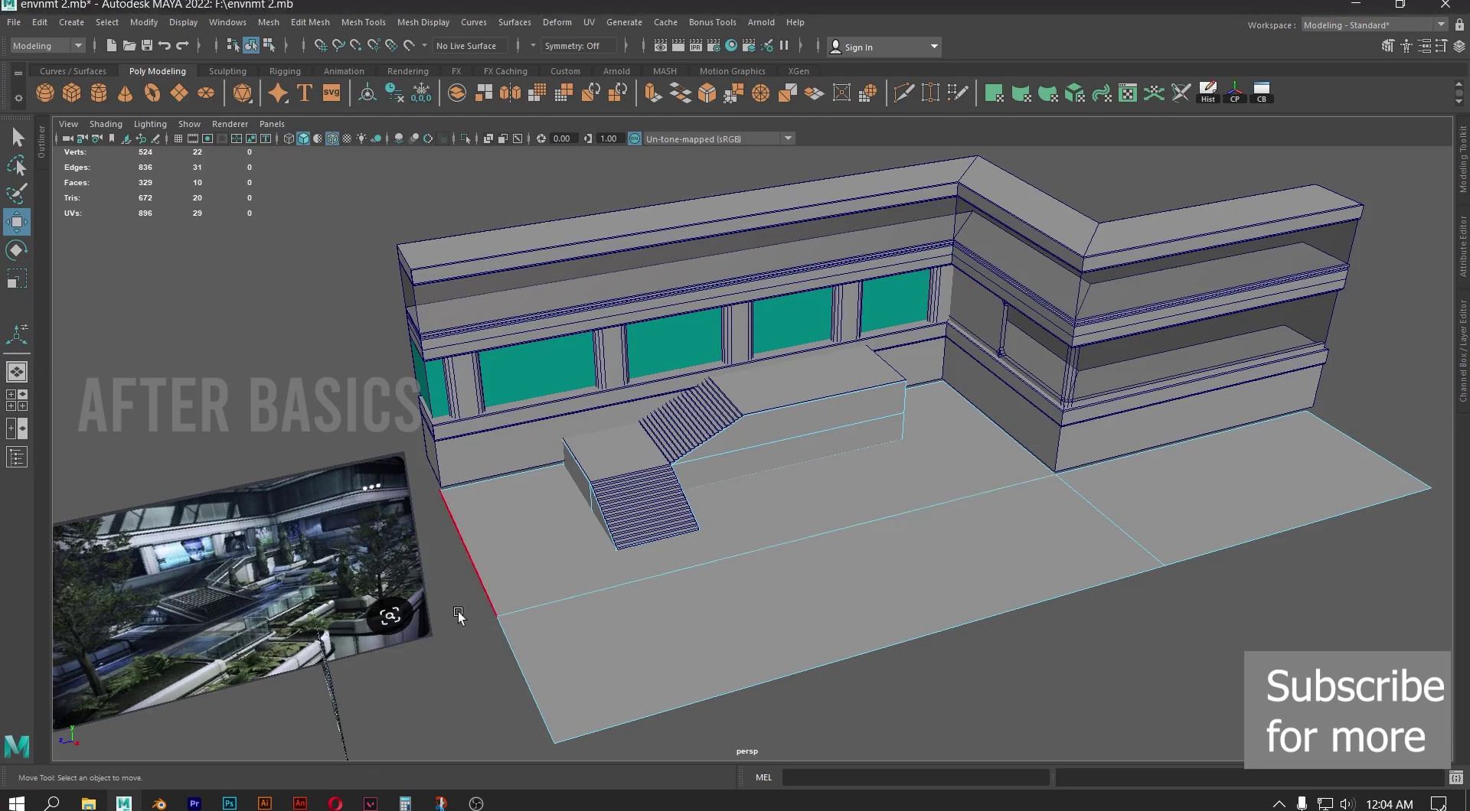
# Switch the perspective view to a side view framing the upper flight and the raised platform wall
pyautogui.press('space')
pyautogui.press('space')
pyautogui.click(339, 539)
pyautogui.click(323, 579)
pyautogui.press('space')
pyautogui.moveTo(319, 572); pyautogui.dragTo(413, 570)
pyautogui.keyDown('alt'); pyautogui.moveTo(528, 490); pyautogui.dragTo(541, 480); pyautogui.keyUp('alt')
pyautogui.keyDown('alt'); pyautogui.moveTo(541, 479); pyautogui.dragTo(45, 297, button='right'); pyautogui.keyUp('alt')
pyautogui.keyDown('alt'); pyautogui.moveTo(274, 341); pyautogui.dragTo(99, 376, button='middle'); pyautogui.keyUp('alt')
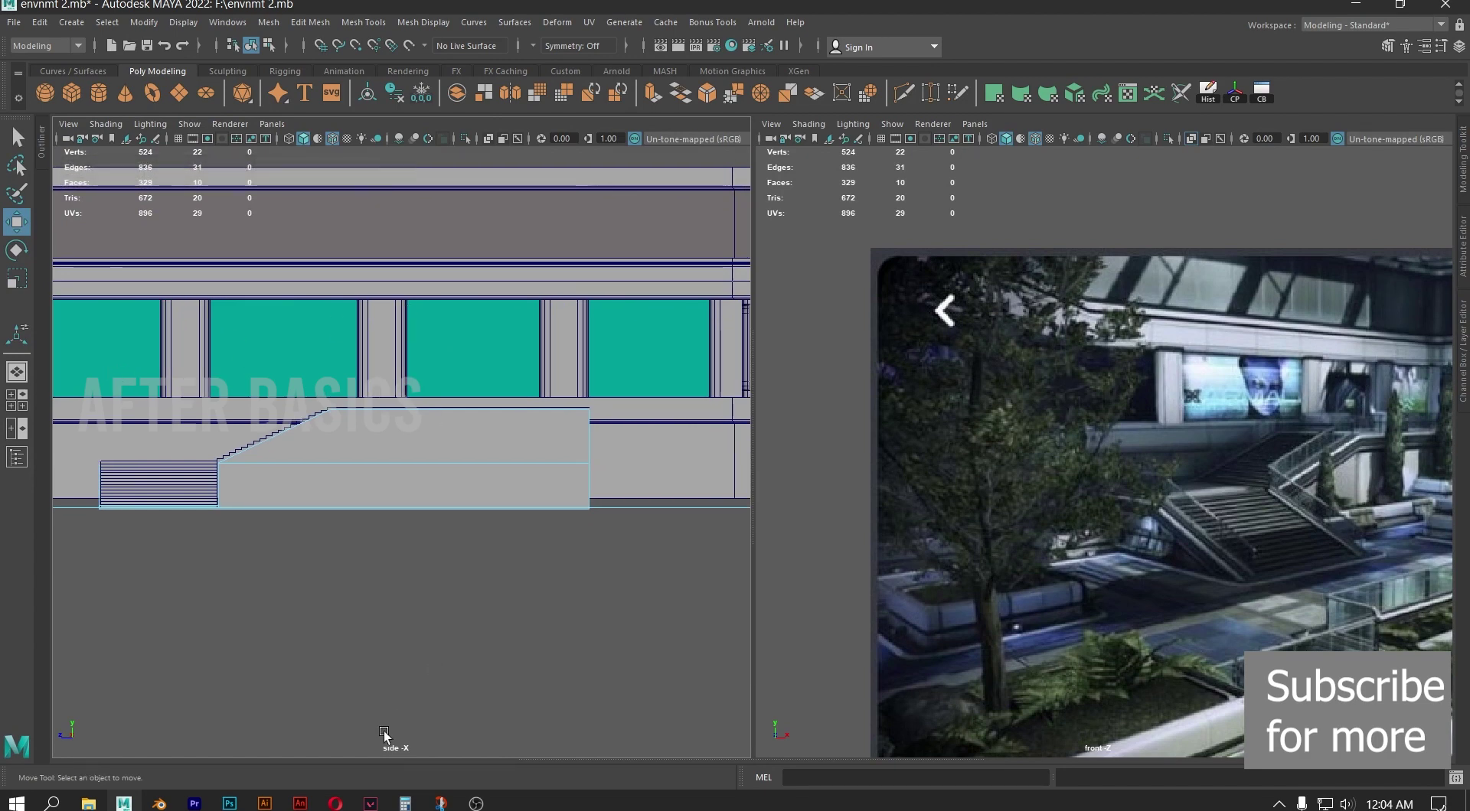
pyautogui.keyDown('alt'); pyautogui.moveTo(427, 507); pyautogui.dragTo(551, 560, button='middle'); pyautogui.keyUp('alt')
pyautogui.keyDown('alt'); pyautogui.moveTo(551, 560); pyautogui.dragTo(123, 370, button='right'); pyautogui.keyUp('alt')
pyautogui.scroll(8, 424, 434)
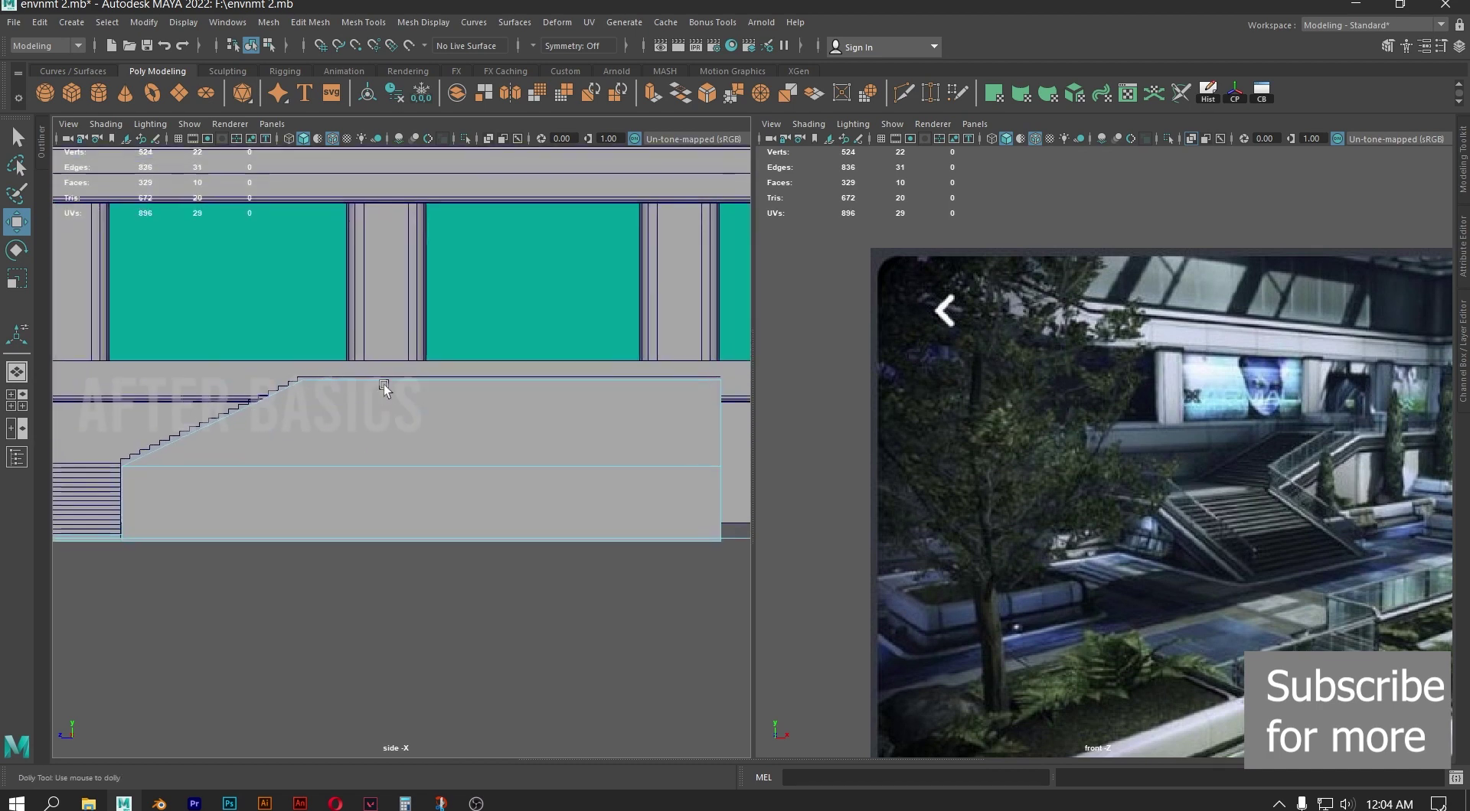
# Create a small cube and place it on the raised platform wall's upper edge, aligned near the outer end of the steps
pyautogui.click(67, 93)
pyautogui.moveTo(560, 542); pyautogui.dragTo(578, 359)
pyautogui.scroll(-5, 1132, 383)
pyautogui.moveTo(1232, 291)
pyautogui.mouseDown()
pyautogui.moveTo(1373, 303)
pyautogui.moveTo(1219, 305)
pyautogui.mouseUp()
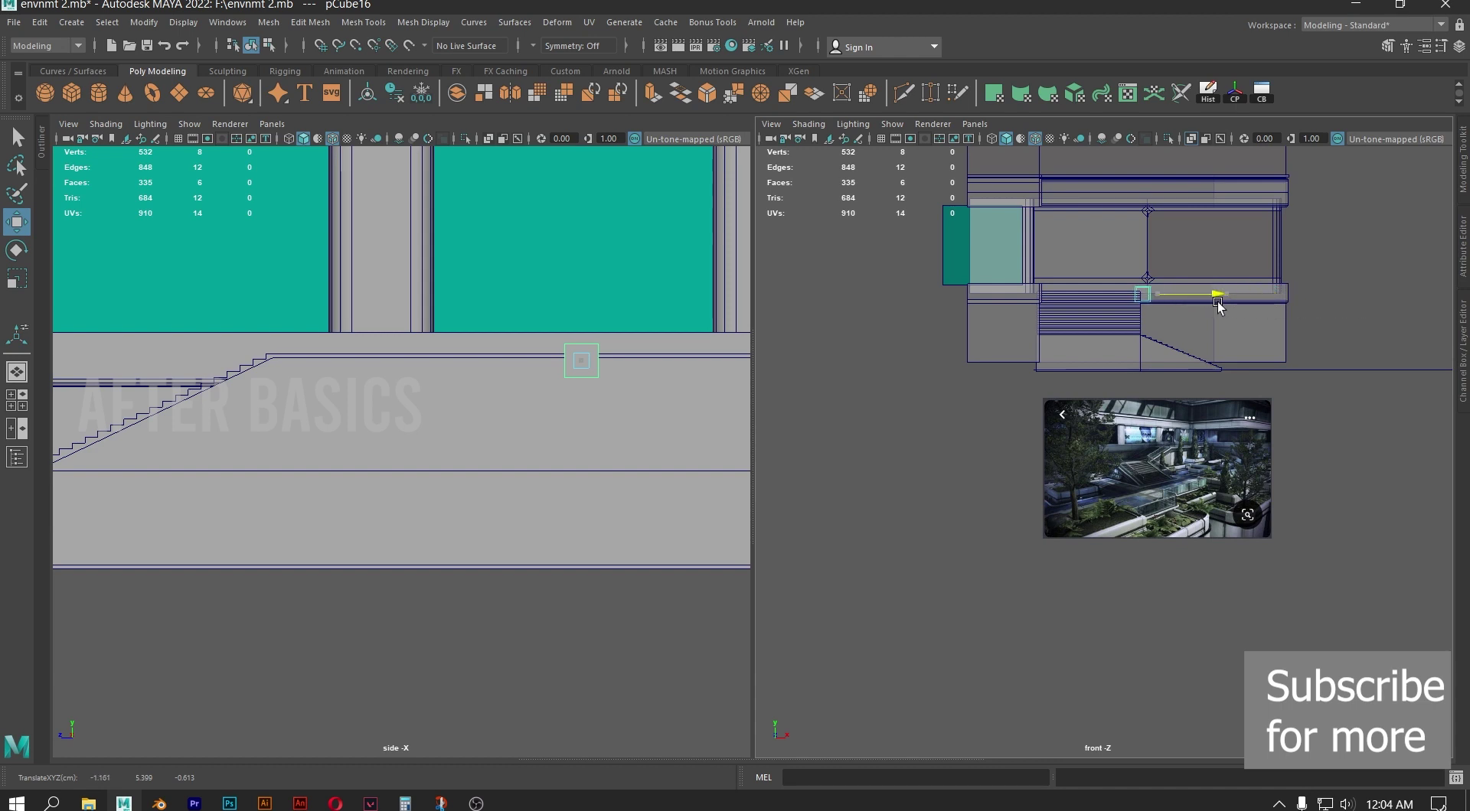
pyautogui.press('f')
pyautogui.moveTo(1181, 451); pyautogui.dragTo(825, 449)
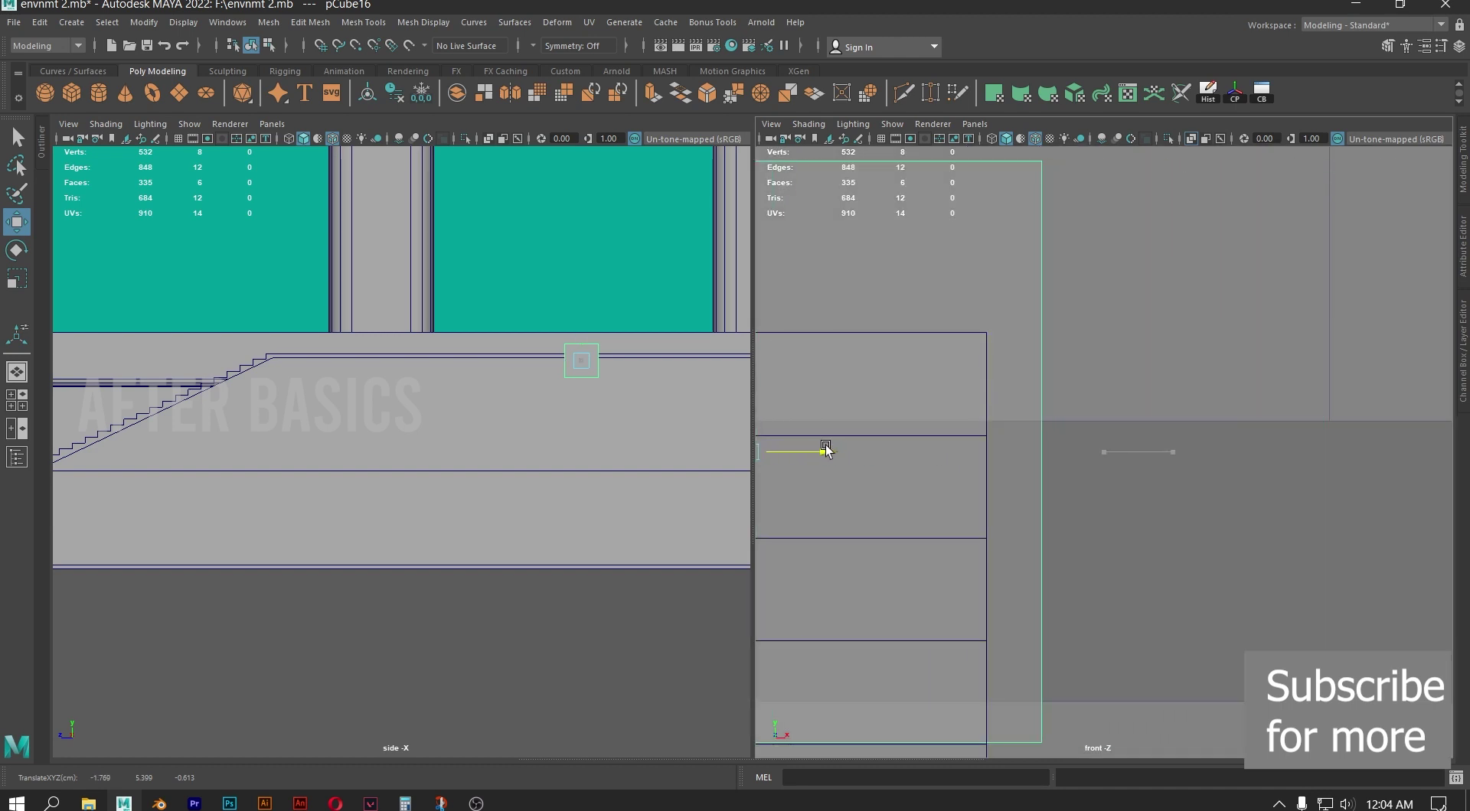
# Lower the cube and fine-tune its position so it overlaps the raised platform's outer upper corner
pyautogui.scroll(-8, 920, 420)
pyautogui.scroll(5, 1030, 413)
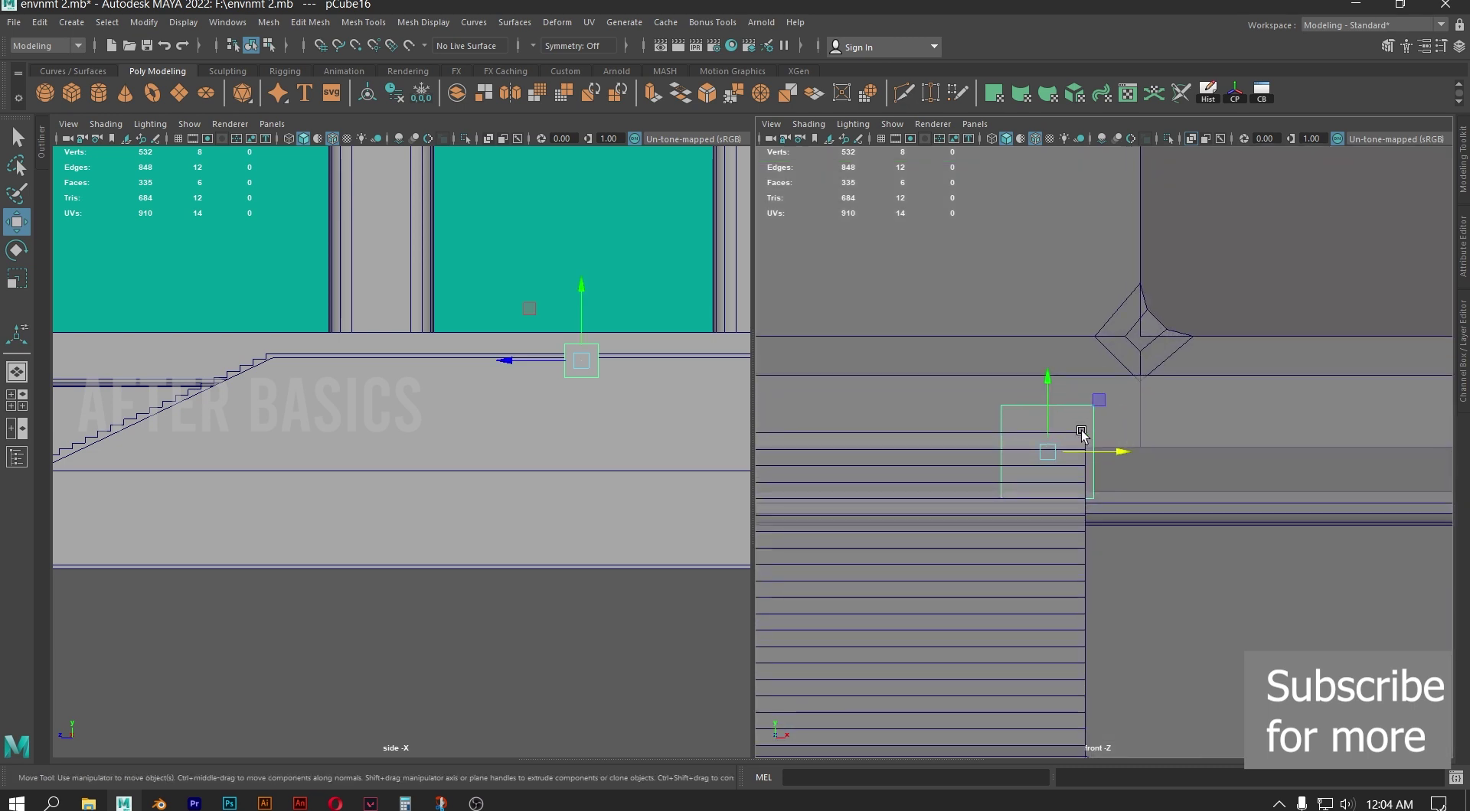
pyautogui.moveTo(1017, 385); pyautogui.dragTo(1019, 407)
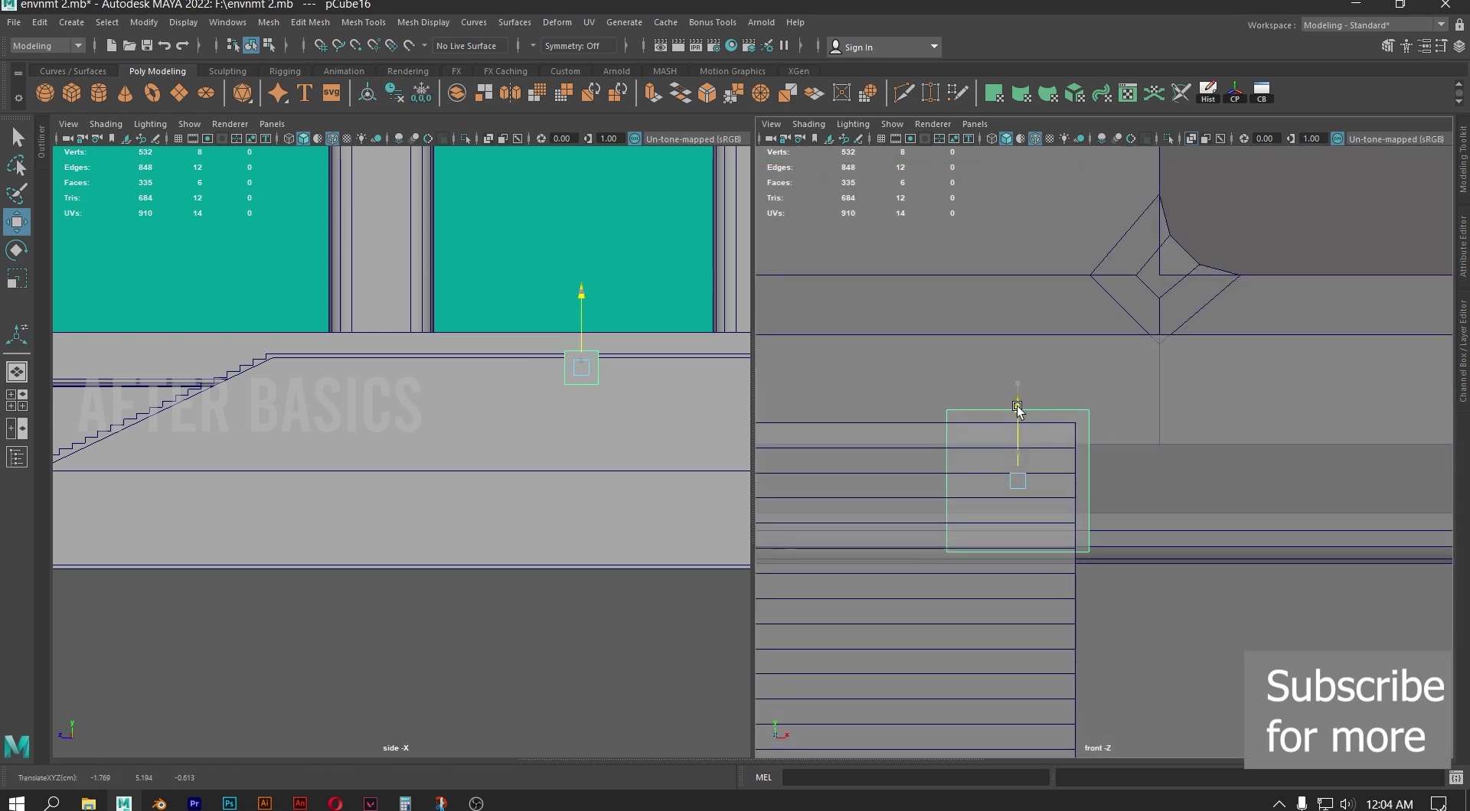
pyautogui.scroll(2, 1035, 442)
pyautogui.moveTo(1053, 492); pyautogui.dragTo(1056, 495)
pyautogui.scroll(-6, 886, 449)
pyautogui.scroll(-3, 893, 452)
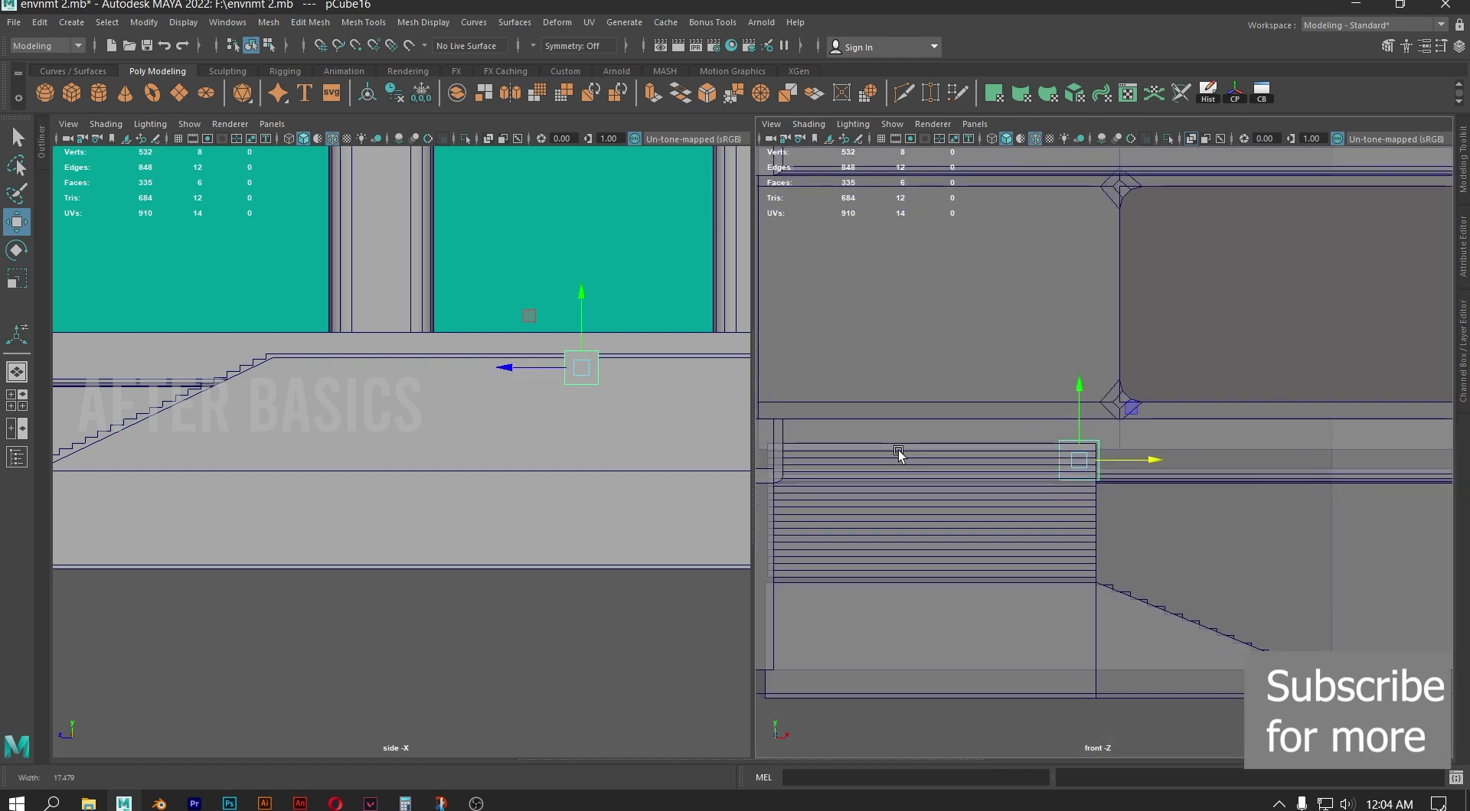
# Cut two horizontal edge loops around the small cube, one near its upper edge and one near its lower edge
pyautogui.scroll(6, 818, 456)
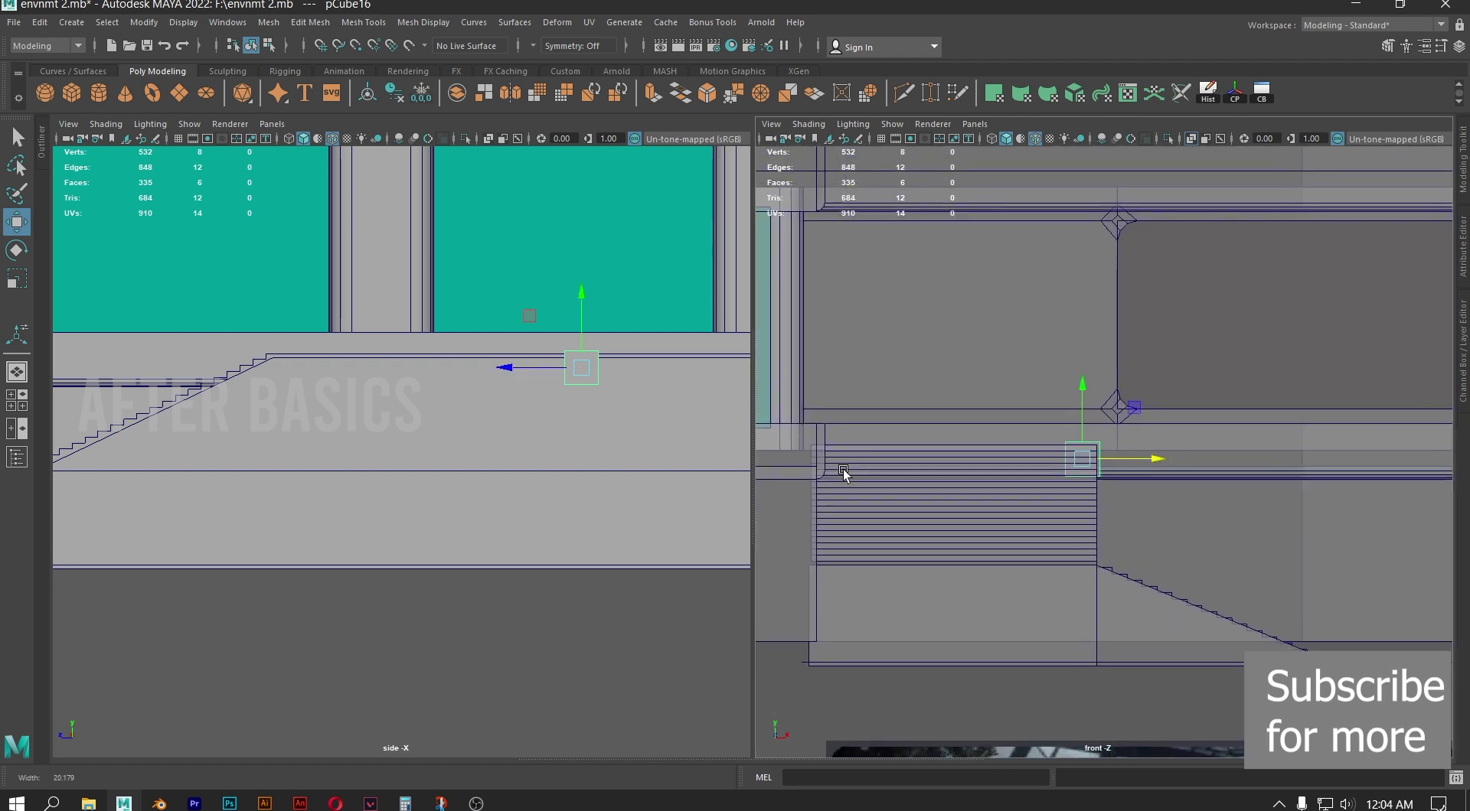
pyautogui.scroll(4, 1081, 412)
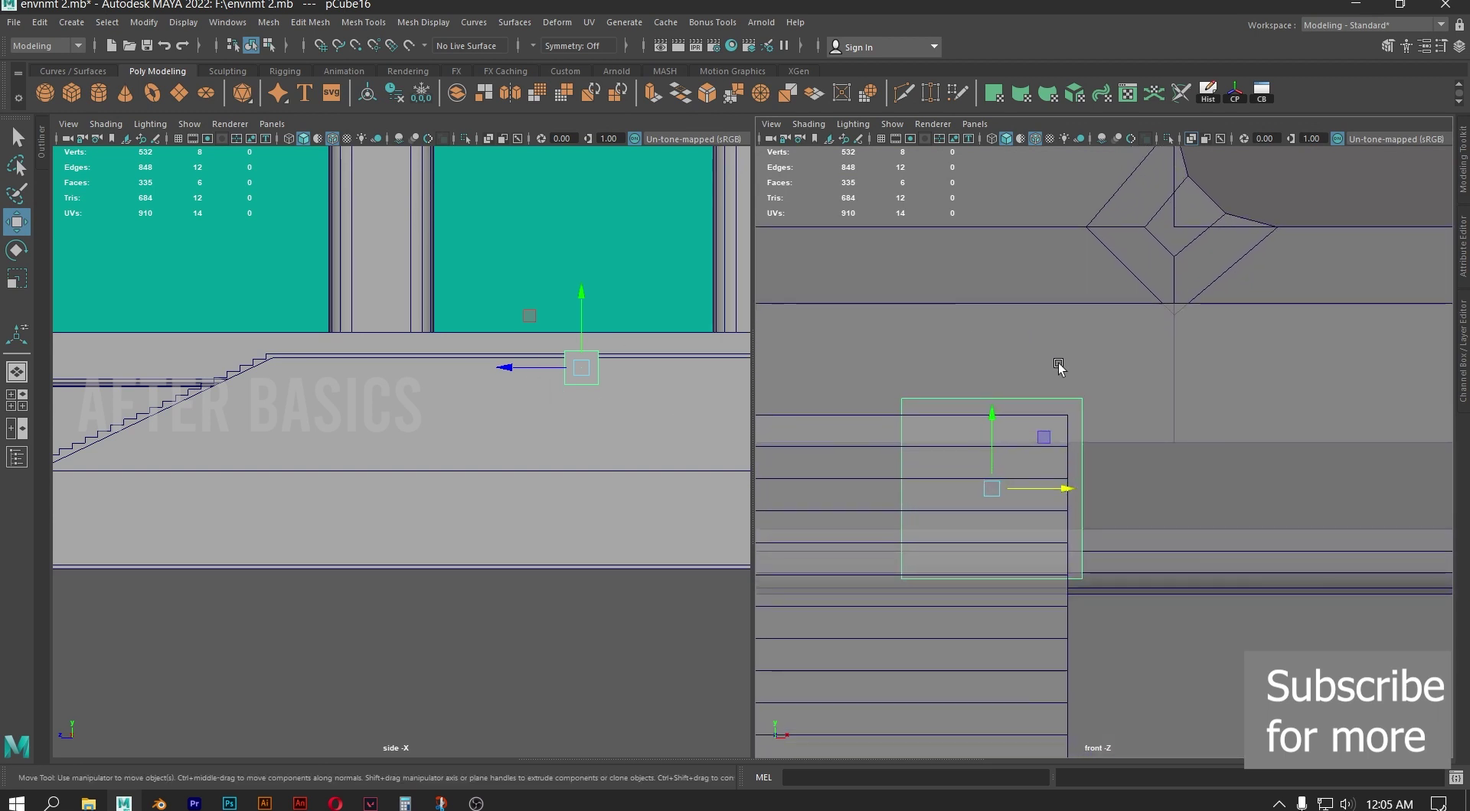
pyautogui.scroll(-6, 1035, 342)
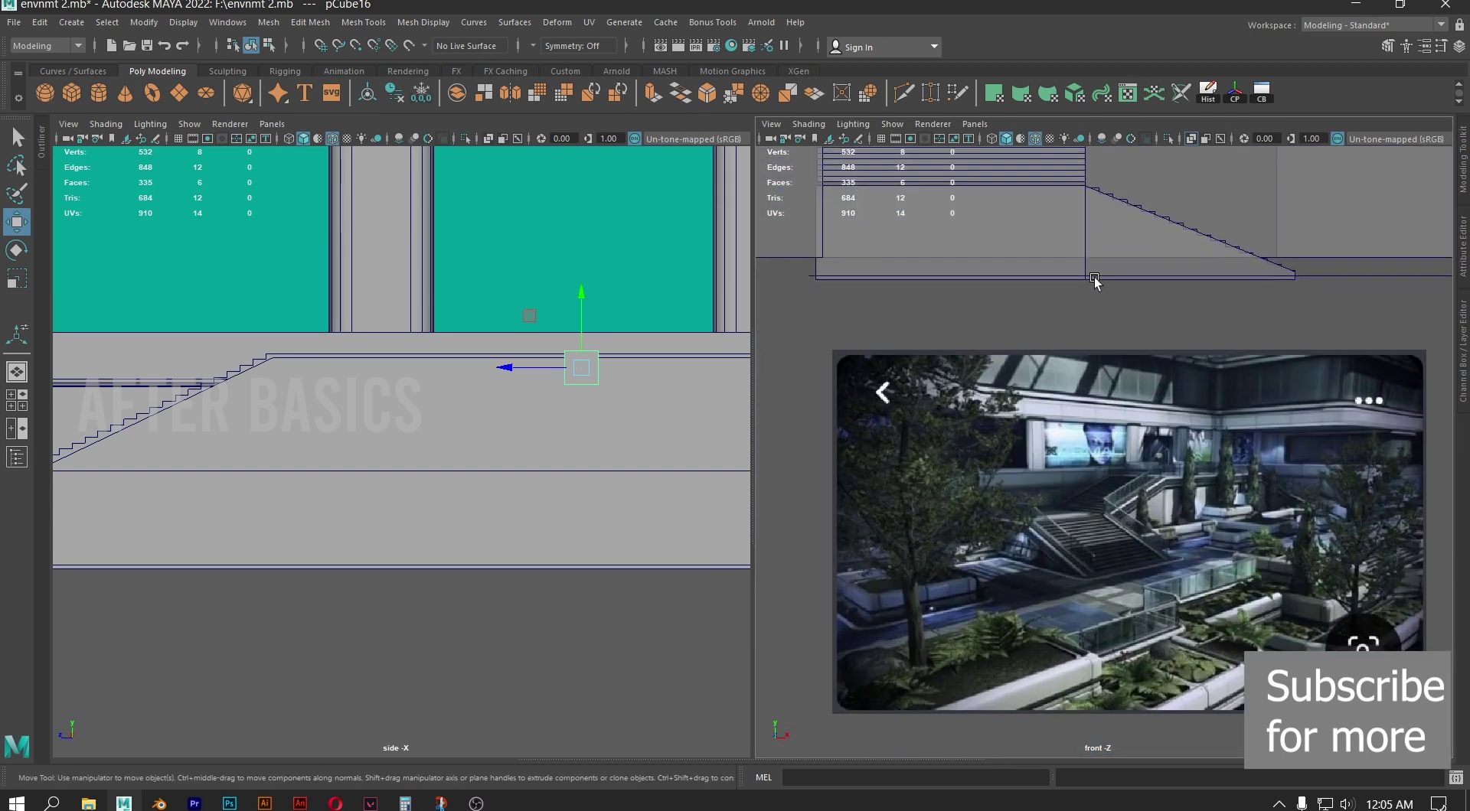
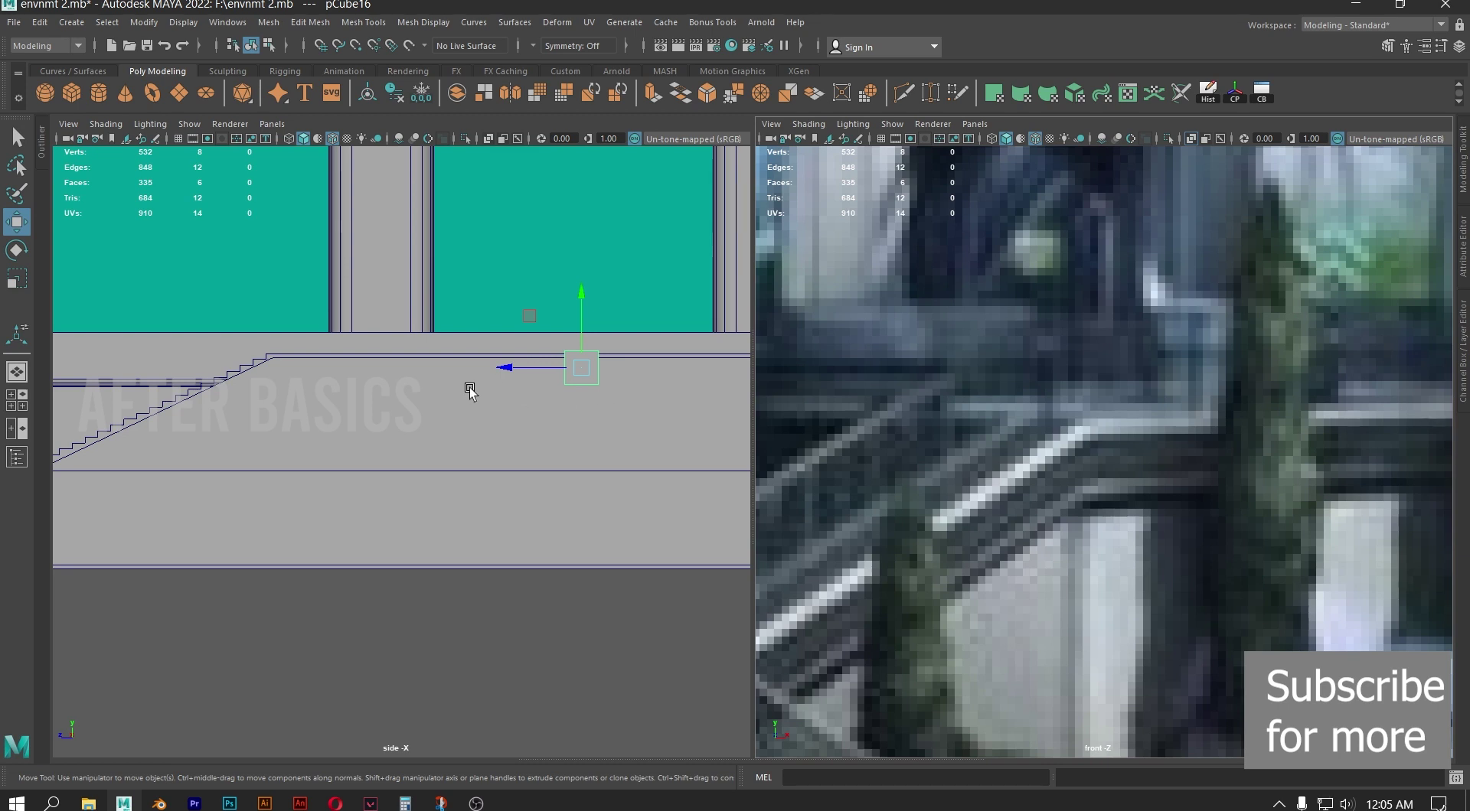
pyautogui.scroll(3, 657, 389)
pyautogui.keyDown('alt'); pyautogui.moveTo(659, 392); pyautogui.dragTo(601, 398, button='middle'); pyautogui.keyUp('alt')
pyautogui.scroll(2, 600, 396)
pyautogui.keyDown('alt'); pyautogui.moveTo(561, 338); pyautogui.dragTo(365, 393, button='middle'); pyautogui.keyUp('alt')
pyautogui.scroll(5, 459, 345)
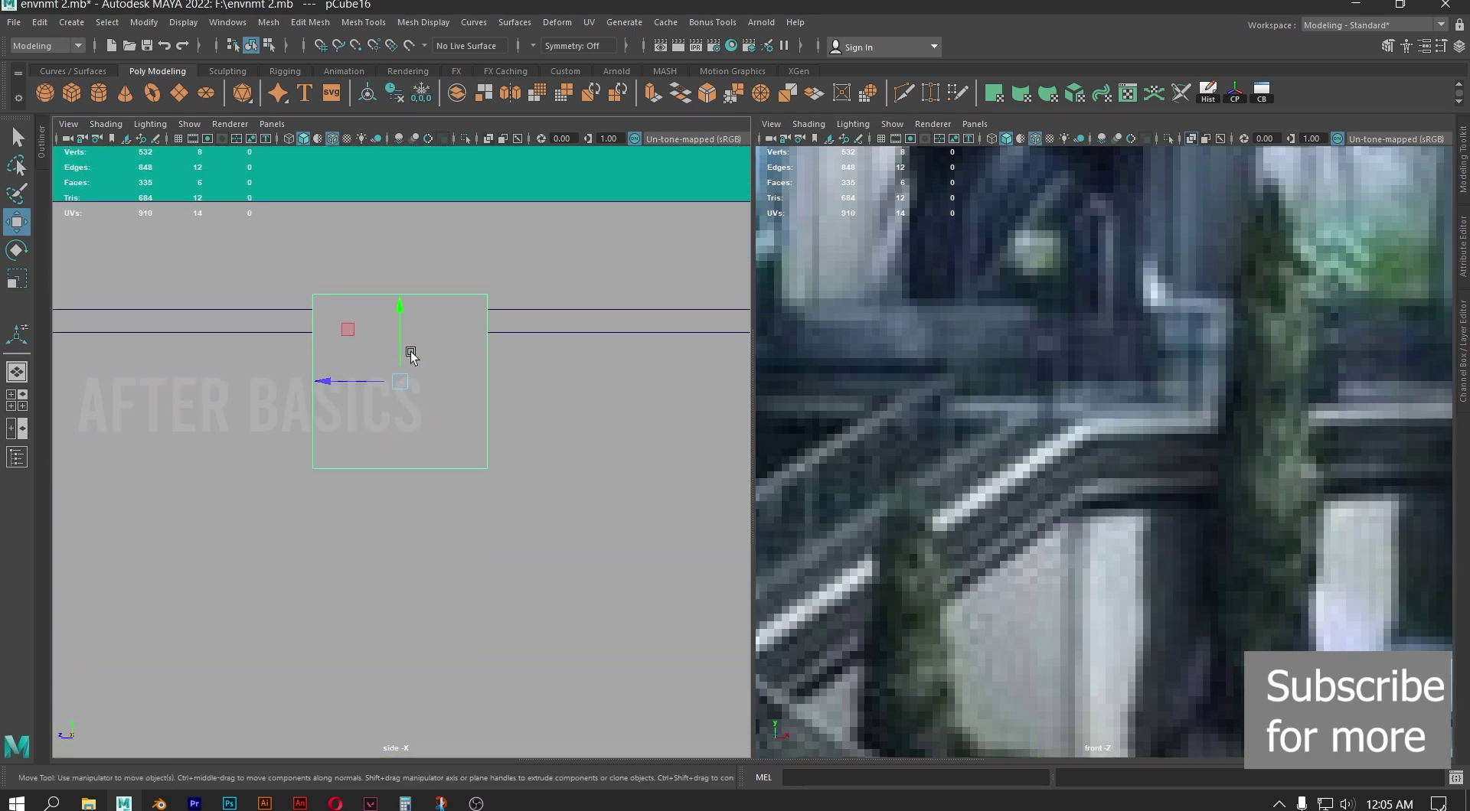
pyautogui.scroll(2, 452, 391)
pyautogui.click(903, 92)
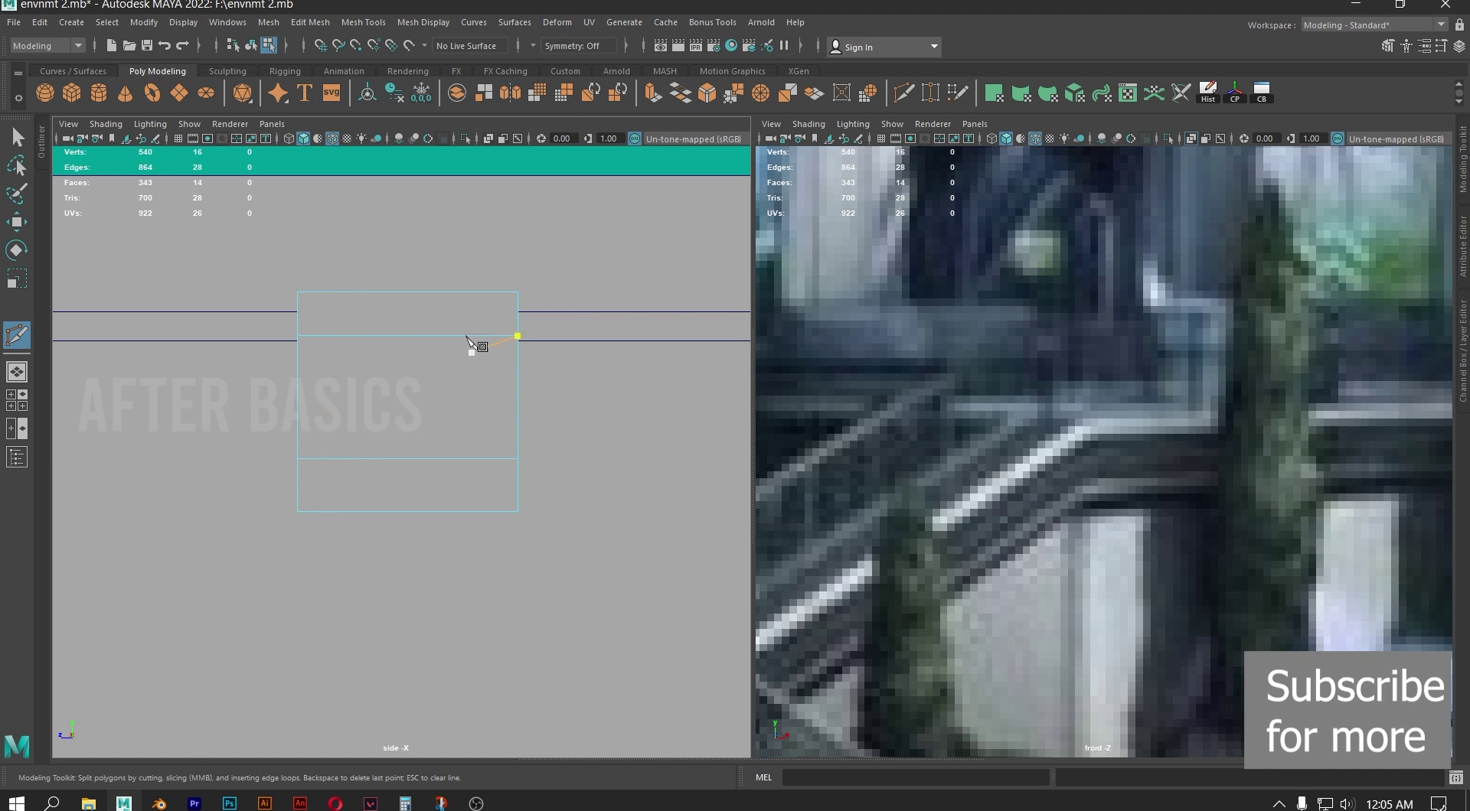
pyautogui.scroll(1, 351, 378)
# Extrude the cube's middle face inset slightly in height, and frame it in the perspective view
pyautogui.press('w')
pyautogui.rightClick(355, 362)
pyautogui.click(360, 401)
pyautogui.click(370, 397)
pyautogui.press('r')
pyautogui.keyDown('shift'); pyautogui.moveTo(404, 324); pyautogui.dragTo(408, 332); pyautogui.keyUp('shift')
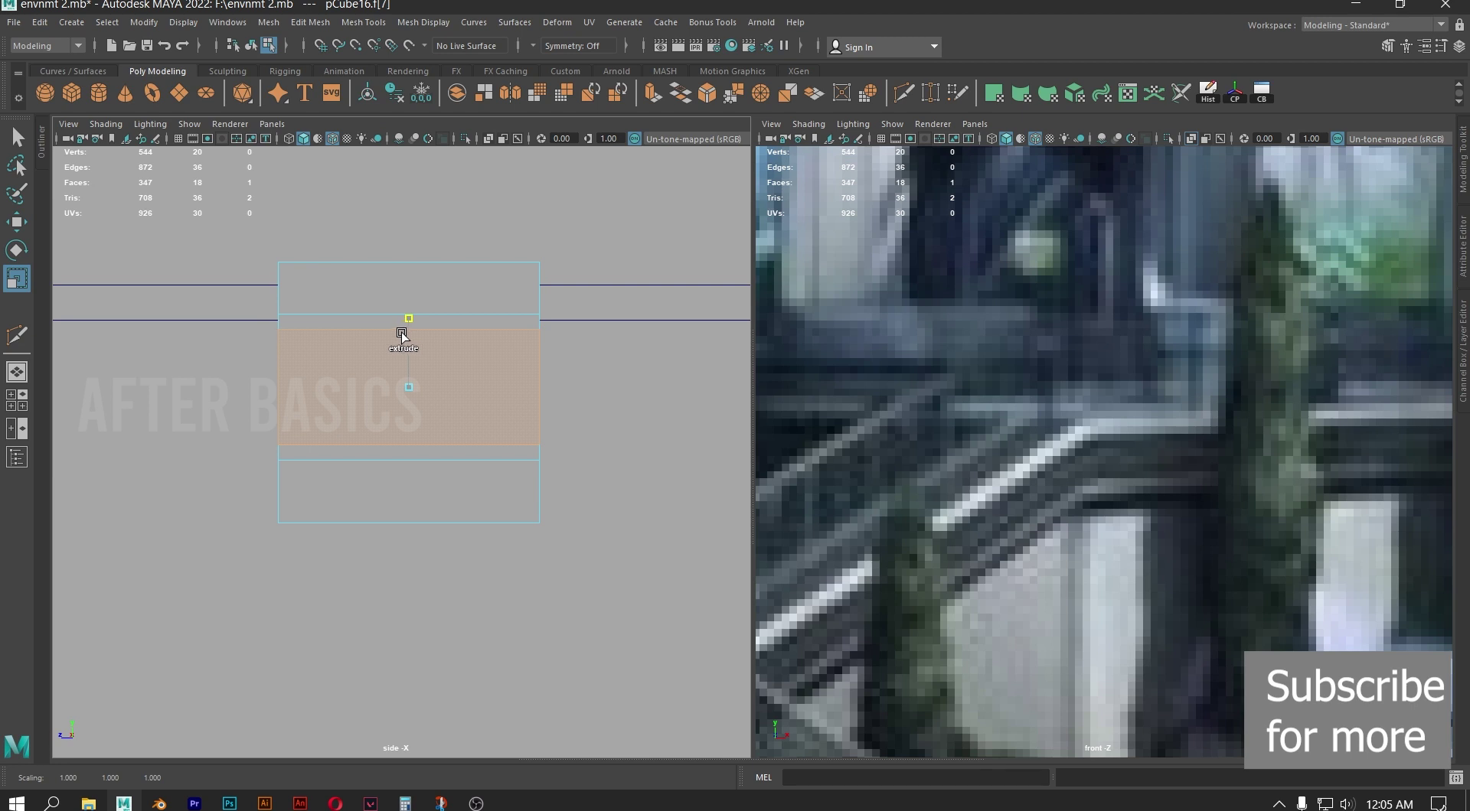
pyautogui.press('w')
pyautogui.press('space')
pyautogui.press('space')
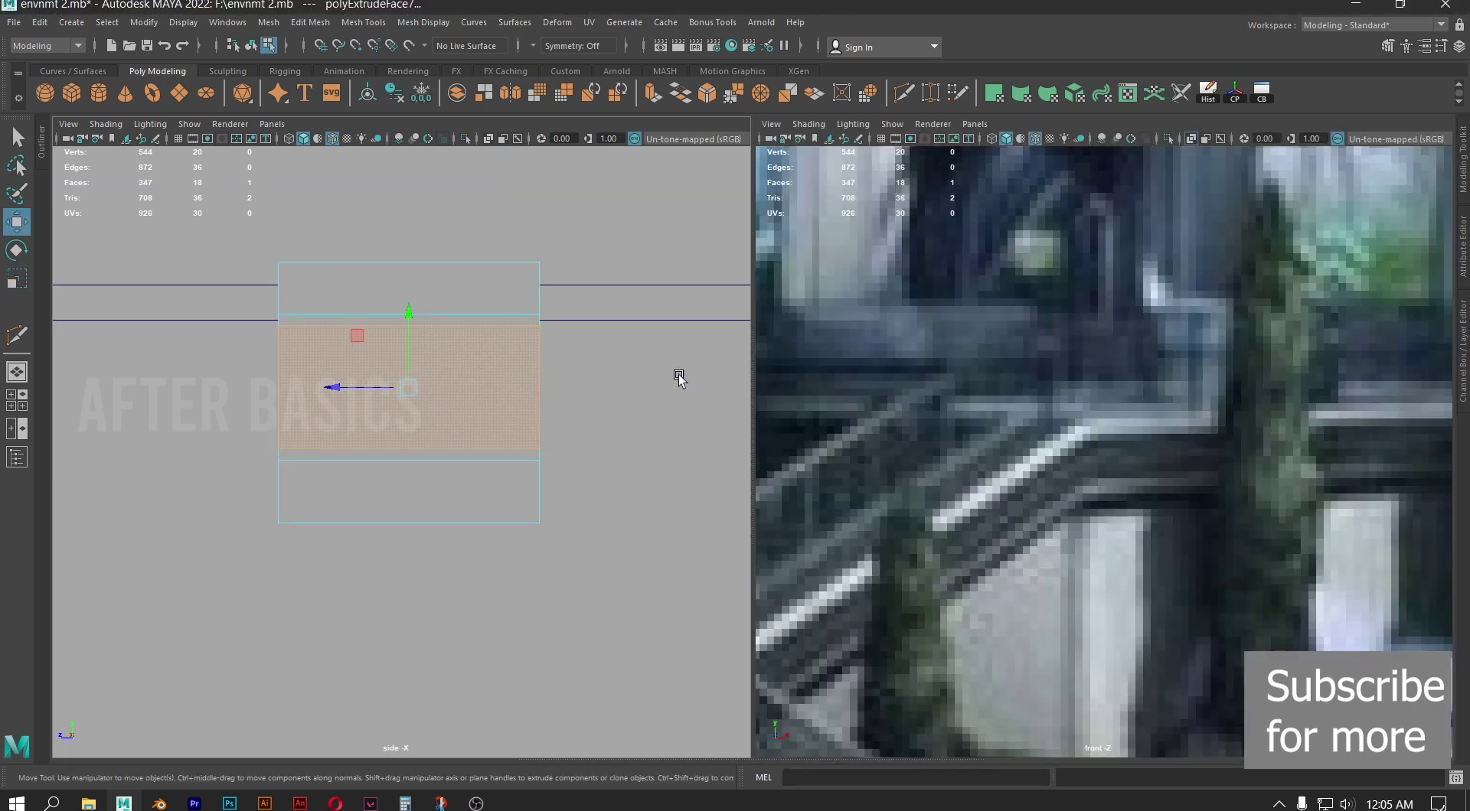
pyautogui.press('space')
pyautogui.moveTo(527, 446); pyautogui.dragTo(550, 336)
pyautogui.press('f')
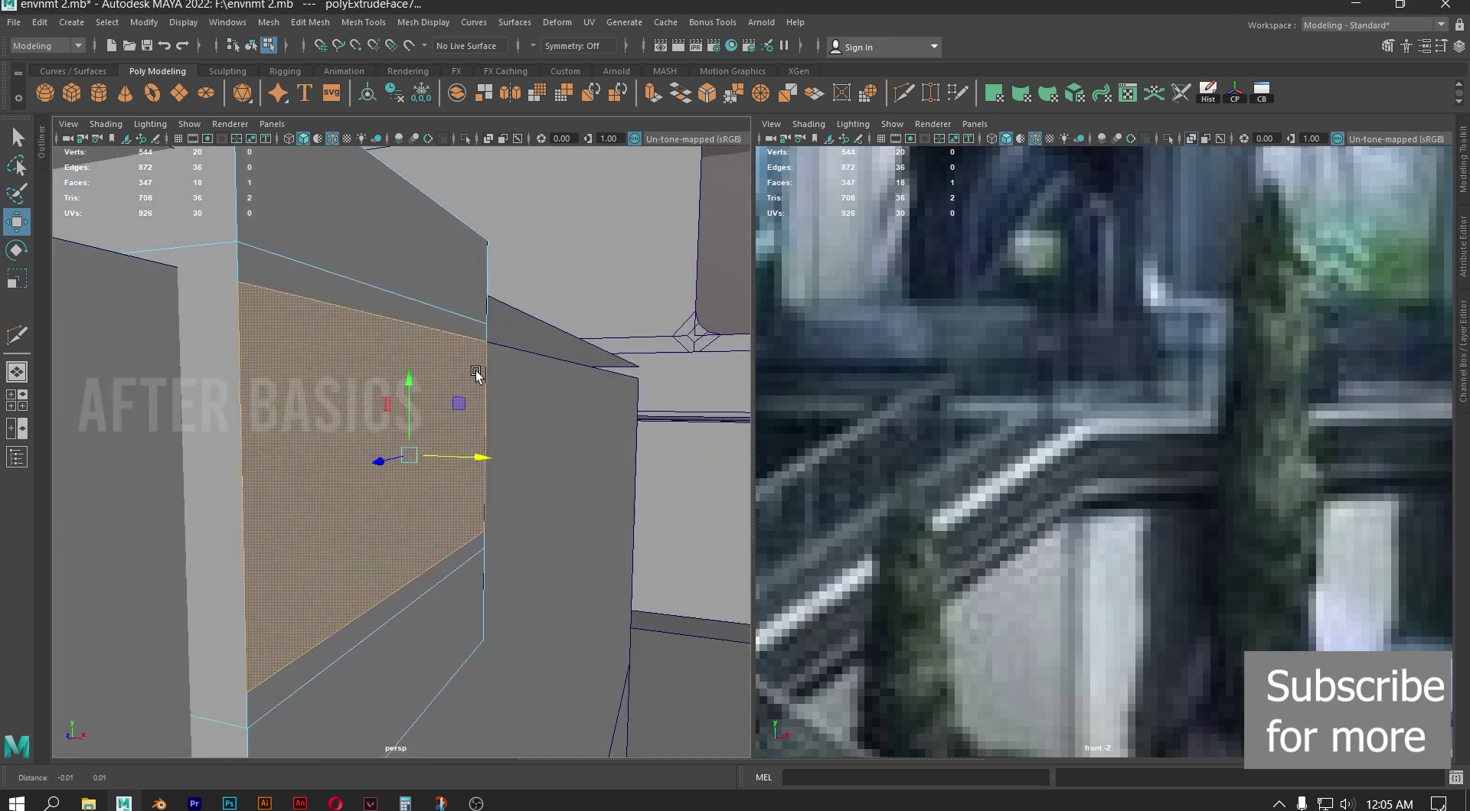
pyautogui.keyDown('alt'); pyautogui.moveTo(476, 374); pyautogui.dragTo(446, 417); pyautogui.keyUp('alt')
# Try pushing the cube's middle face inward and extruding it again
pyautogui.moveTo(480, 462); pyautogui.dragTo(453, 461)
pyautogui.hotkey('ctrl', 'e')
pyautogui.moveTo(387, 374)
pyautogui.keyDown('alt'); pyautogui.mouseDown()
pyautogui.moveTo(348, 342)
pyautogui.moveTo(393, 342)
pyautogui.moveTo(390, 353)
pyautogui.mouseUp(); pyautogui.keyUp('alt')
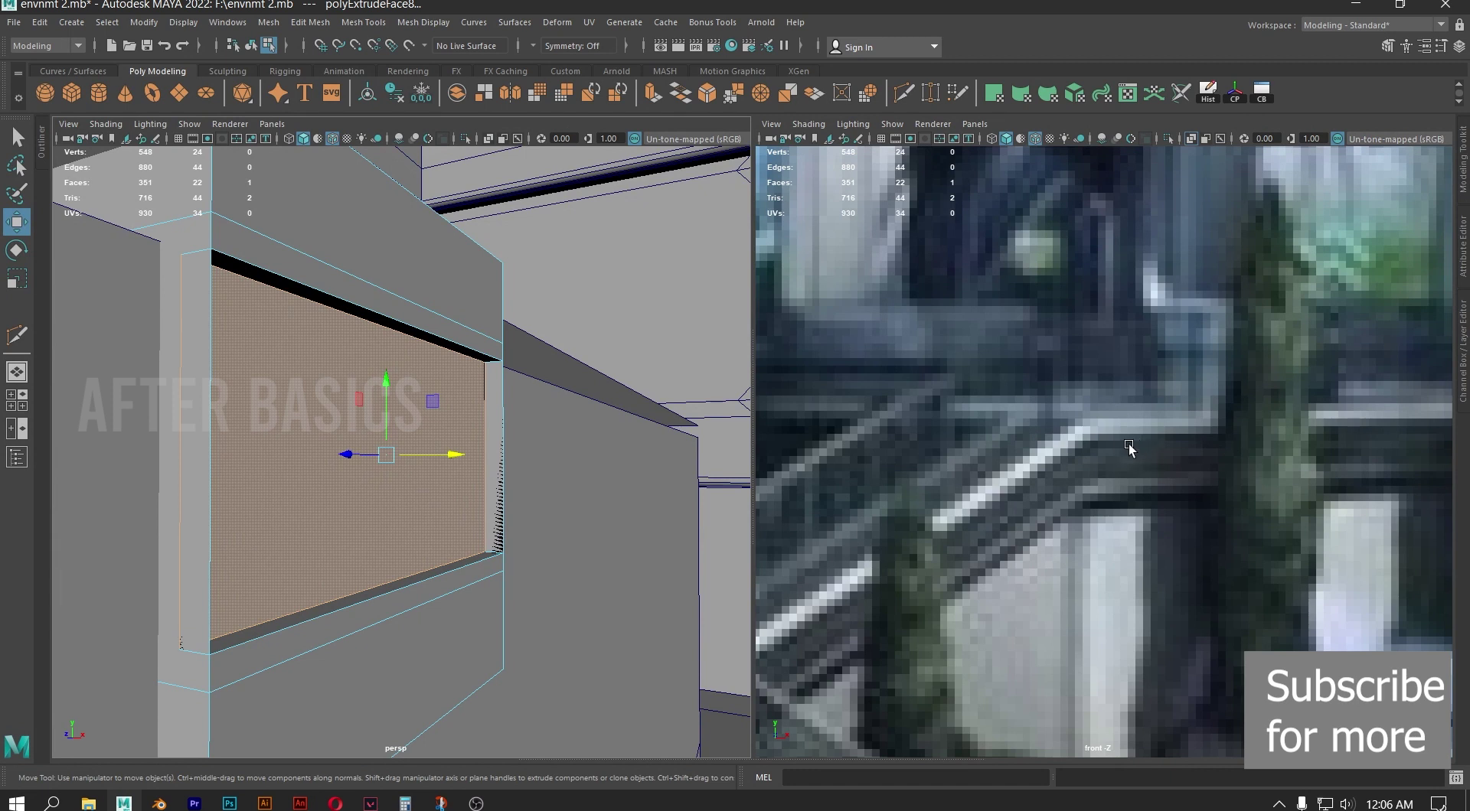
pyautogui.hotkey('ctrl', 'z')
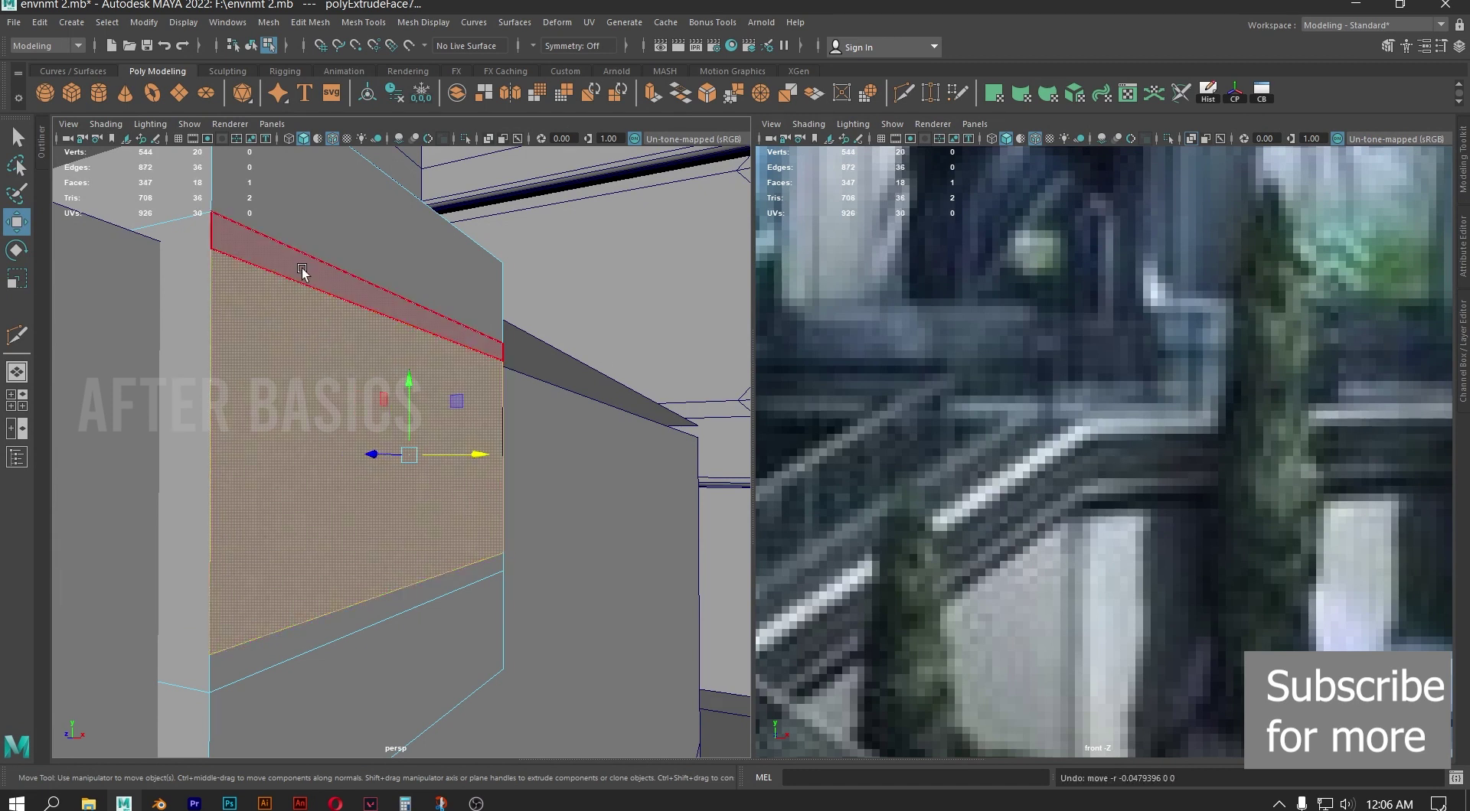
# Extrude the thin strips above and below the cube's middle face and push them inward as grooves
pyautogui.click(302, 269)
pyautogui.keyDown('shift'); pyautogui.click(338, 623); pyautogui.keyUp('shift')
pyautogui.hotkey('ctrl', 'e')
pyautogui.moveTo(467, 457); pyautogui.dragTo(460, 457)
# Bevel the upper and lower horizontal edges of the cube's middle panel with fraction 1 and 3 segments
pyautogui.press('w')
pyautogui.moveTo(397, 324); pyautogui.dragTo(398, 265, button='right')
pyautogui.click(398, 323)
pyautogui.keyDown('shift'); pyautogui.click(336, 550); pyautogui.keyUp('shift')
pyautogui.click(709, 92)
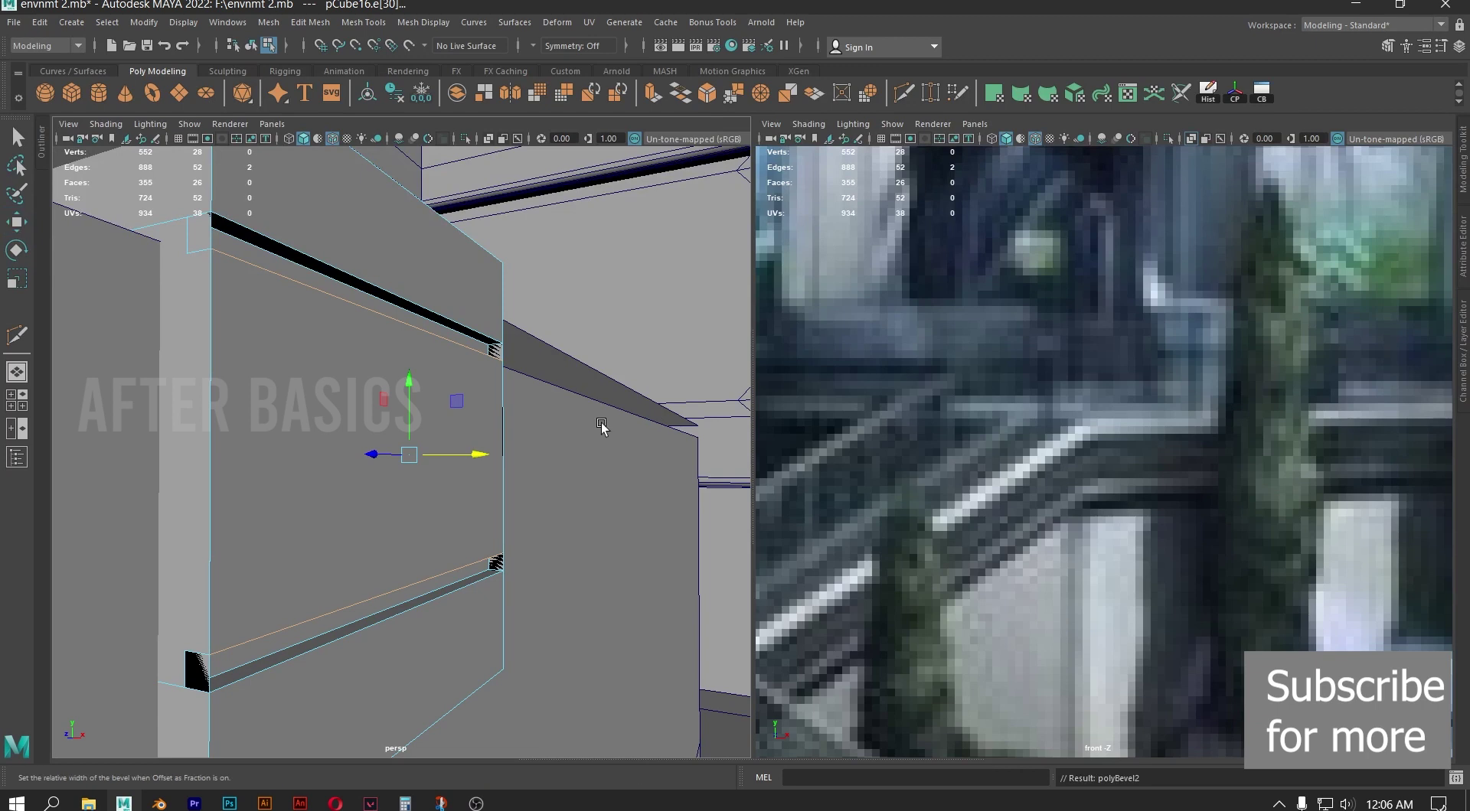
pyautogui.moveTo(697, 457); pyautogui.dragTo(683, 469, button='middle')
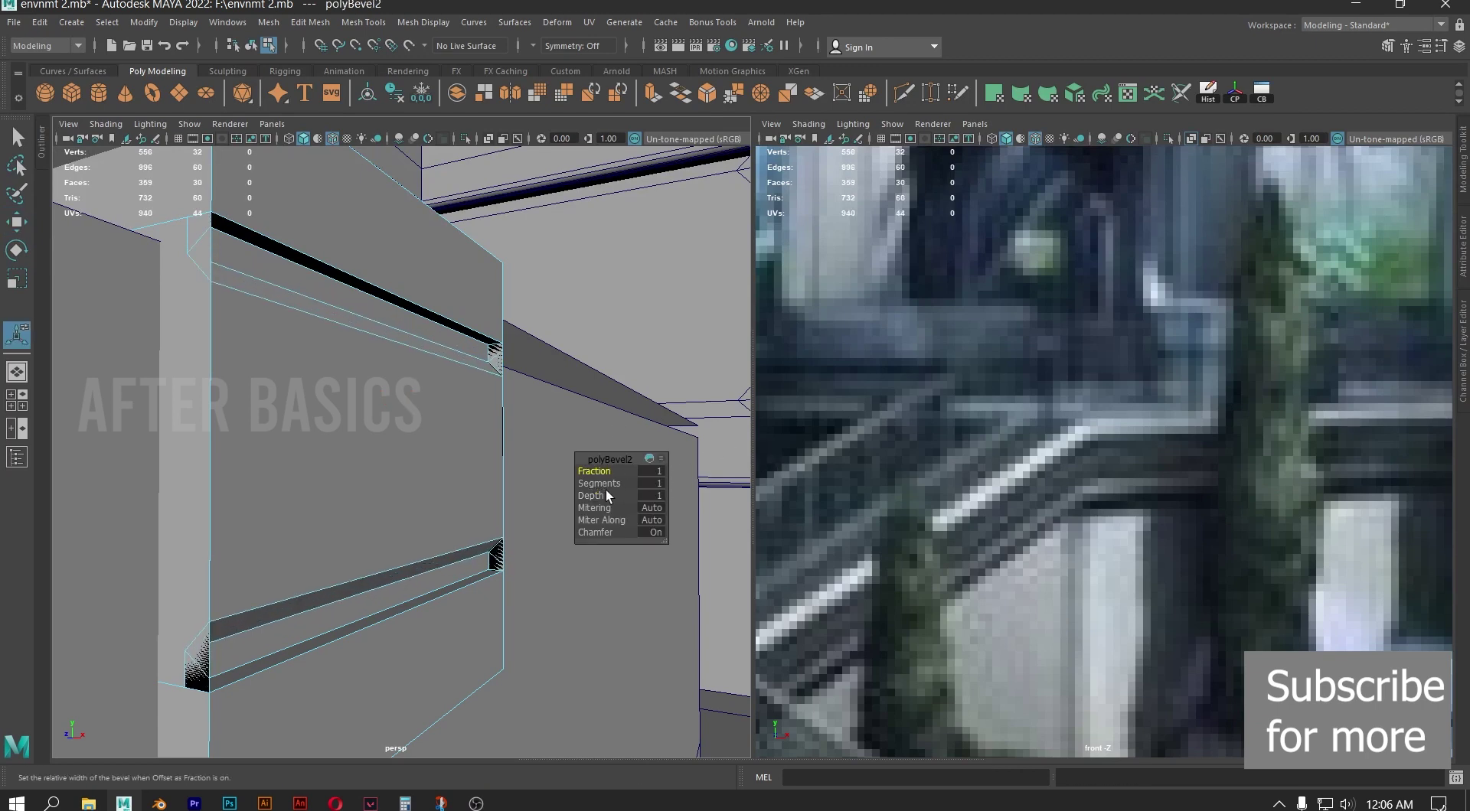
pyautogui.moveTo(617, 483)
pyautogui.mouseDown()
pyautogui.moveTo(645, 480)
pyautogui.moveTo(621, 488)
pyautogui.mouseUp()
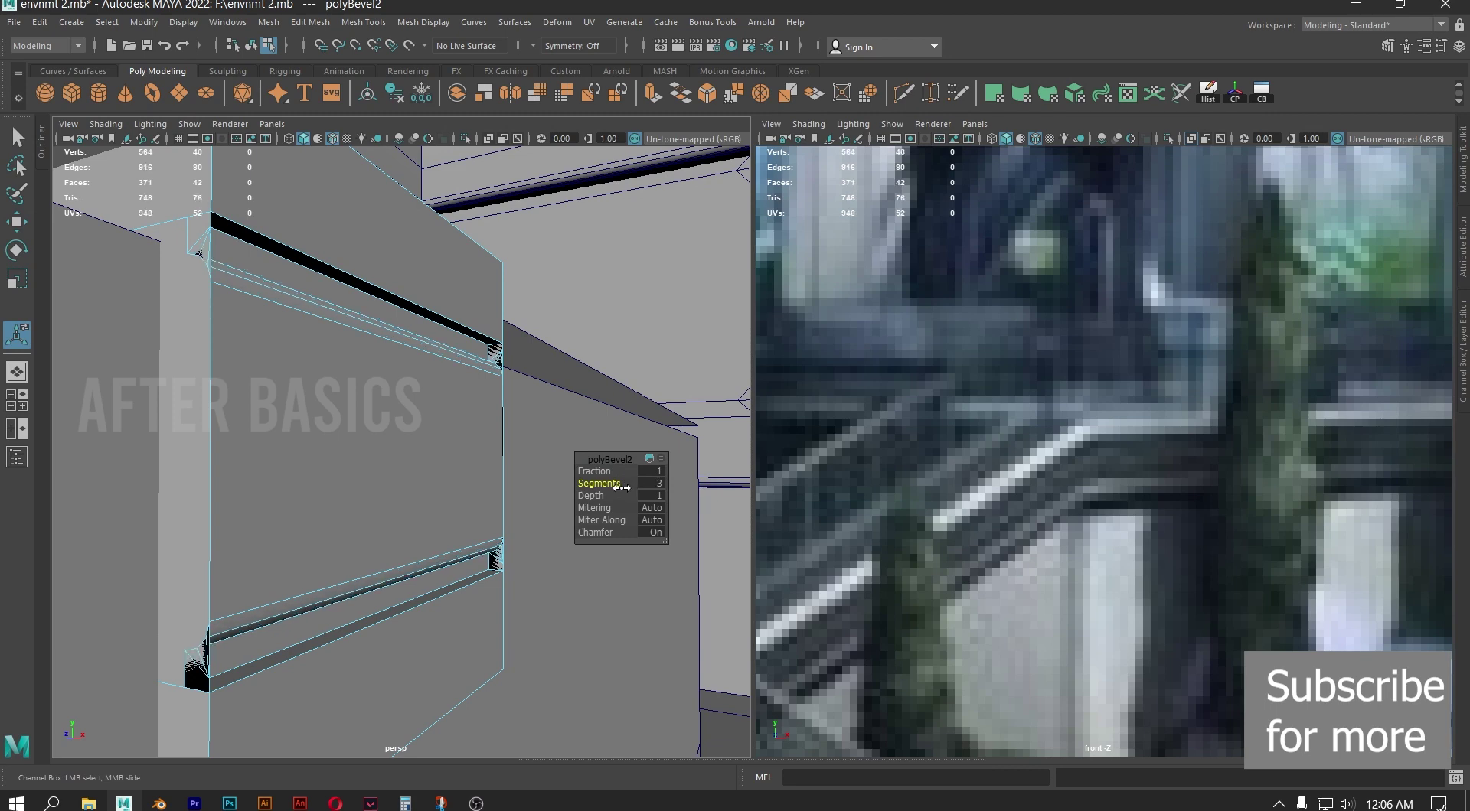
# Delete the large end faces on both sides of the grooved cube
pyautogui.moveTo(295, 535)
pyautogui.keyDown('alt'); pyautogui.mouseDown()
pyautogui.moveTo(197, 506)
pyautogui.moveTo(273, 525)
pyautogui.moveTo(289, 509)
pyautogui.mouseUp(); pyautogui.keyUp('alt')
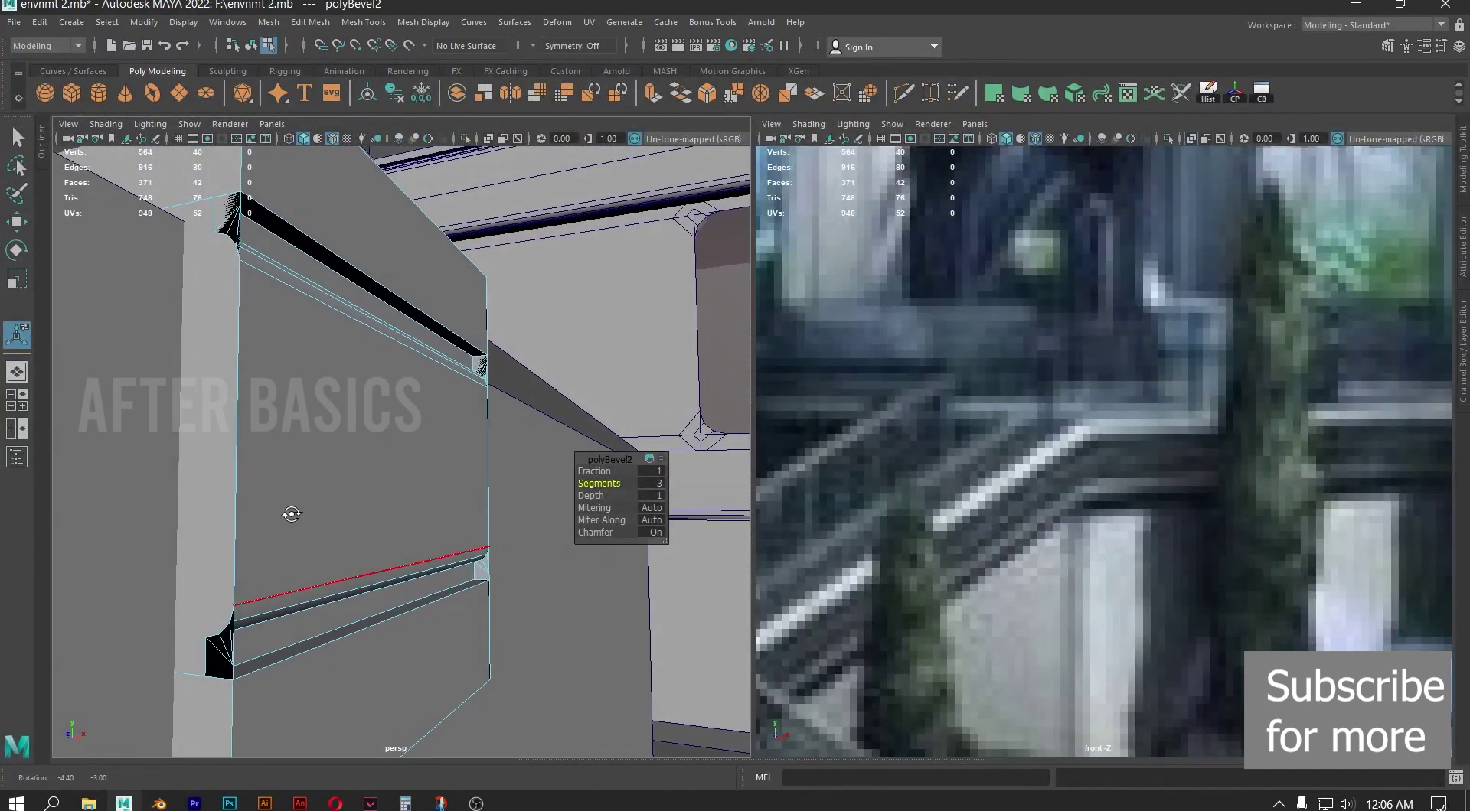
pyautogui.keyDown('alt'); pyautogui.moveTo(274, 277); pyautogui.dragTo(236, 302); pyautogui.keyUp('alt')
pyautogui.keyDown('alt'); pyautogui.moveTo(237, 301); pyautogui.dragTo(444, 339, button='middle'); pyautogui.keyUp('alt')
pyautogui.moveTo(377, 258); pyautogui.dragTo(386, 301, button='right')
pyautogui.click(383, 286)
pyautogui.keyDown('shift'); pyautogui.click(392, 447); pyautogui.keyUp('shift')
pyautogui.keyDown('alt'); pyautogui.moveTo(467, 582); pyautogui.dragTo(450, 369, button='middle'); pyautogui.keyUp('alt')
pyautogui.keyDown('shift'); pyautogui.click(378, 600); pyautogui.keyUp('shift')
pyautogui.keyDown('alt'); pyautogui.moveTo(746, 418); pyautogui.dragTo(440, 382); pyautogui.keyUp('alt')
pyautogui.keyDown('shift'); pyautogui.click(475, 382); pyautogui.keyUp('shift')
pyautogui.keyDown('shift'); pyautogui.click(452, 504); pyautogui.keyUp('shift')
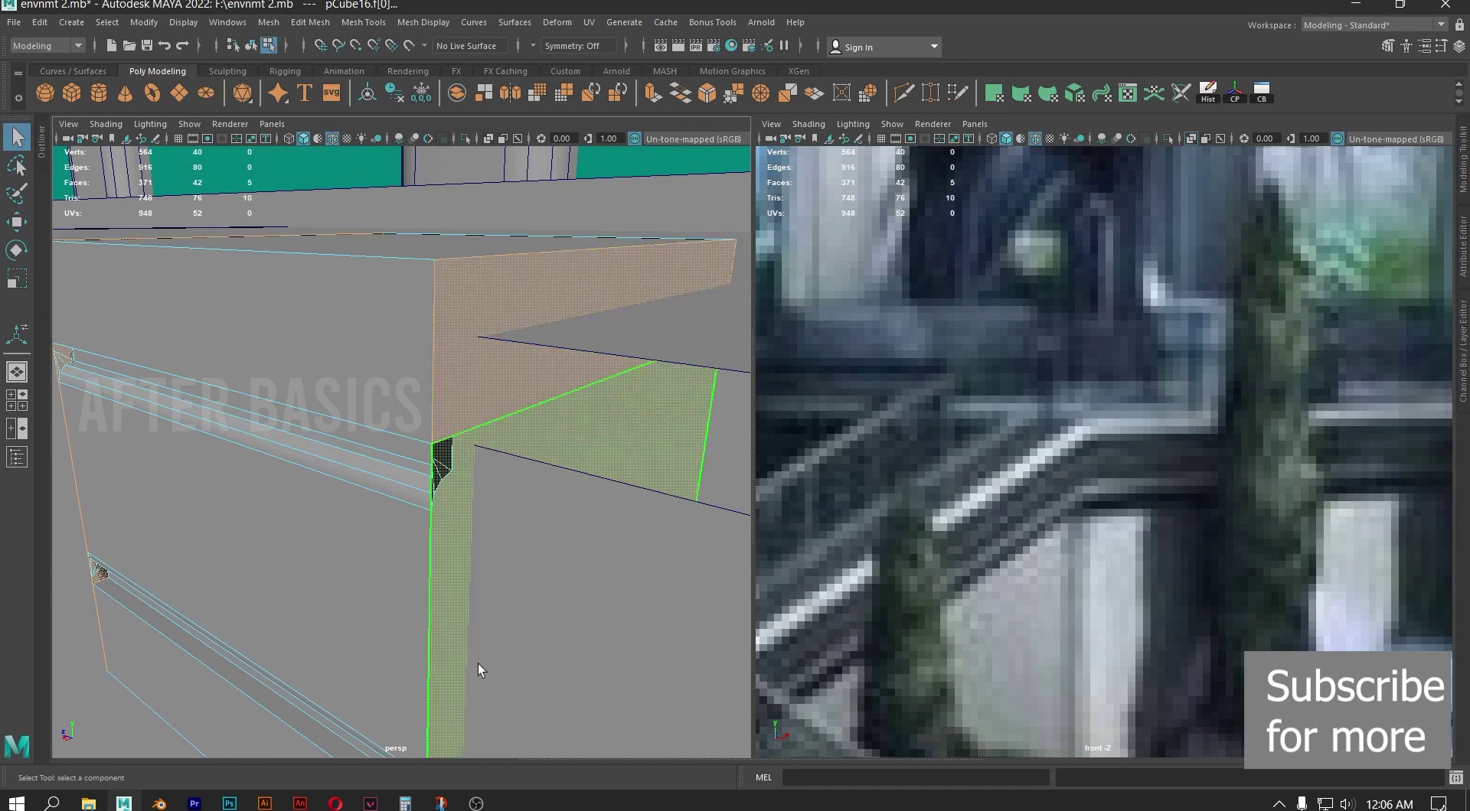
pyautogui.keyDown('alt'); pyautogui.moveTo(478, 664); pyautogui.dragTo(512, 507); pyautogui.keyUp('alt')
pyautogui.keyDown('shift'); pyautogui.click(512, 475); pyautogui.keyUp('shift')
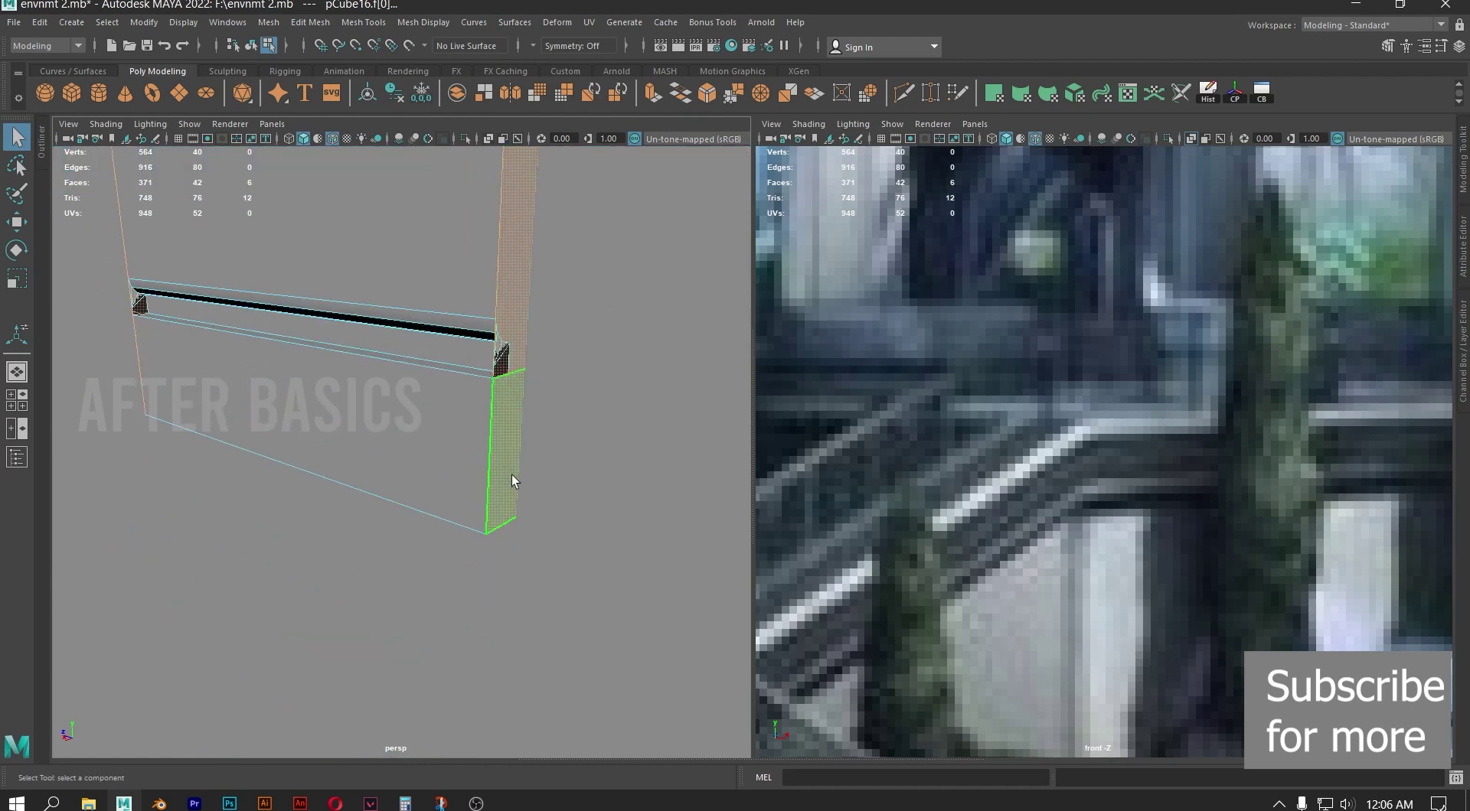
pyautogui.press('Delete')
# Delete the cube's remaining unneeded groove-end and hidden faces so that an open trim profile is left
pyautogui.keyDown('alt'); pyautogui.moveTo(428, 392); pyautogui.dragTo(494, 414); pyautogui.keyUp('alt')
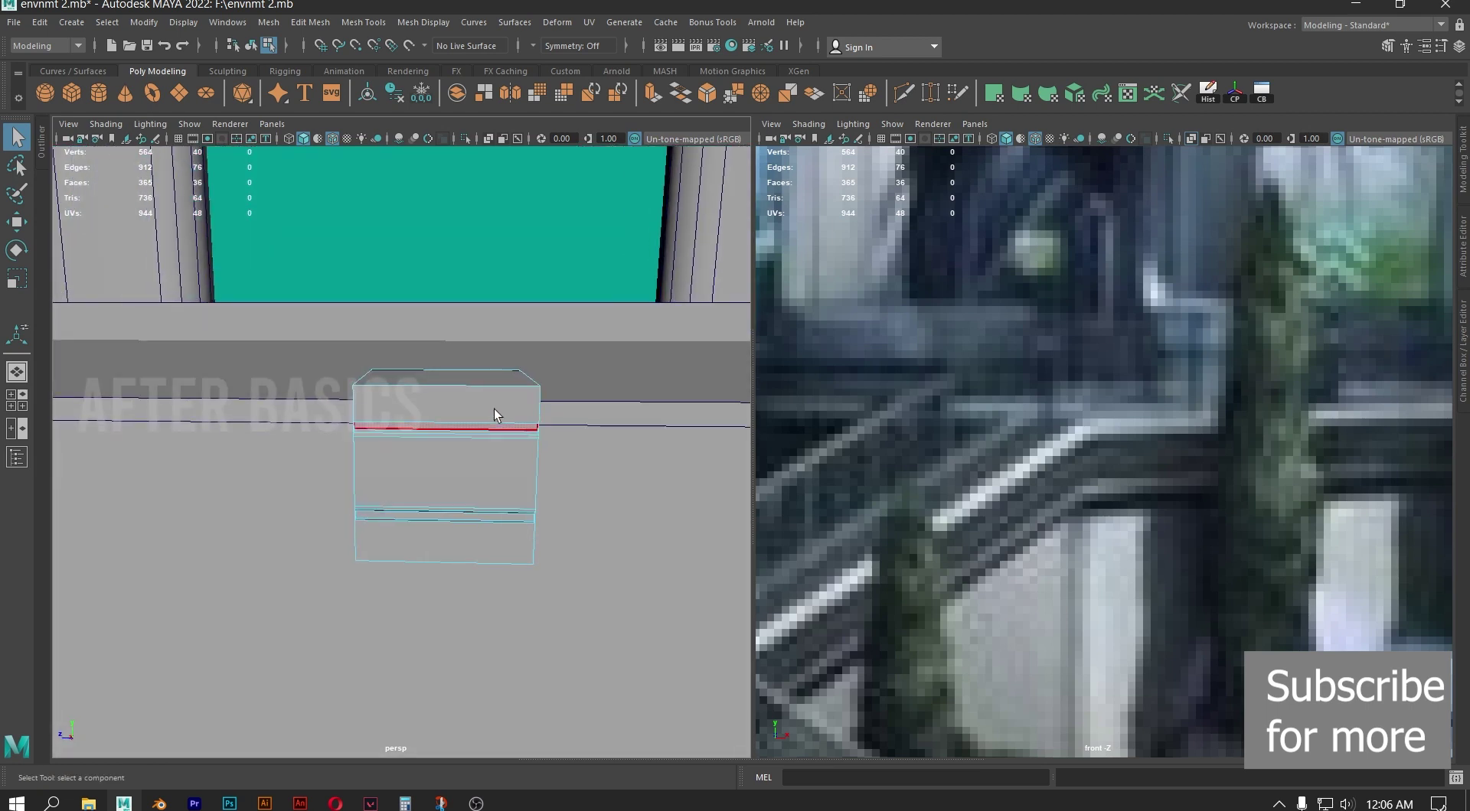
pyautogui.moveTo(436, 302); pyautogui.dragTo(447, 647)
pyautogui.moveTo(248, 296); pyautogui.dragTo(754, 690)
pyautogui.keyDown('alt'); pyautogui.moveTo(438, 438); pyautogui.dragTo(509, 569); pyautogui.keyUp('alt')
pyautogui.keyDown('alt'); pyautogui.moveTo(508, 570); pyautogui.dragTo(659, 536, button='right'); pyautogui.keyUp('alt')
pyautogui.keyDown('alt'); pyautogui.moveTo(693, 507); pyautogui.dragTo(476, 424); pyautogui.keyUp('alt')
pyautogui.press('Delete')
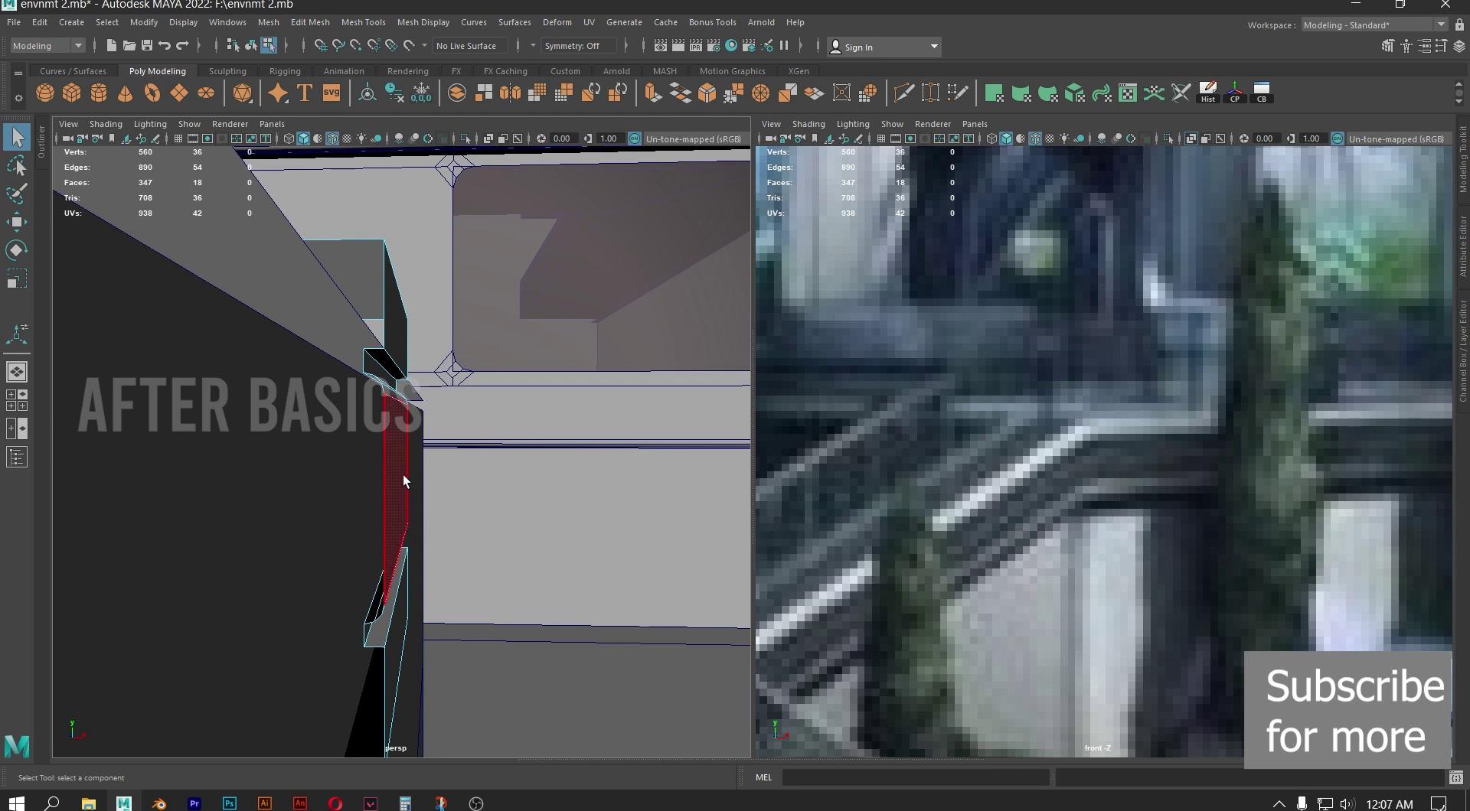
# Delete the intermediate bevel edges along the upper and lower borders of the middle panel
pyautogui.keyDown('alt'); pyautogui.moveTo(409, 473); pyautogui.dragTo(386, 443); pyautogui.keyUp('alt')
pyautogui.moveTo(379, 386); pyautogui.dragTo(379, 337, button='right')
pyautogui.click(381, 384)
pyautogui.click(367, 390)
pyautogui.keyDown('shift'); pyautogui.doubleClick(366, 393); pyautogui.keyUp('shift')
pyautogui.keyDown('alt'); pyautogui.moveTo(394, 539); pyautogui.dragTo(372, 501); pyautogui.keyUp('alt')
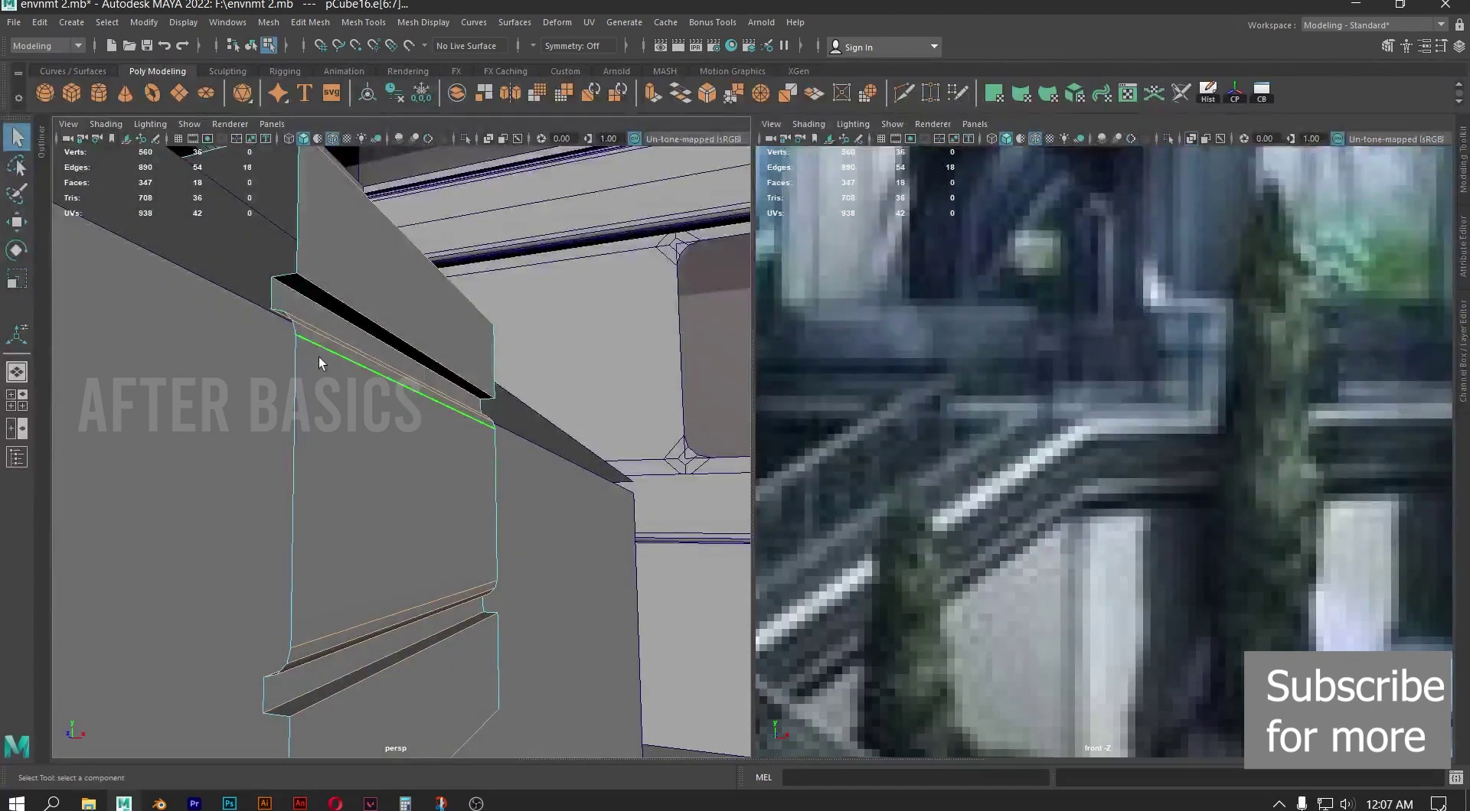
pyautogui.keyDown('alt'); pyautogui.moveTo(319, 357); pyautogui.dragTo(333, 386); pyautogui.keyUp('alt')
pyautogui.keyDown('alt'); pyautogui.moveTo(350, 588); pyautogui.dragTo(317, 580); pyautogui.keyUp('alt')
pyautogui.keyDown('shift'); pyautogui.click(314, 593); pyautogui.keyUp('shift')
pyautogui.keyDown('shift'); pyautogui.click(319, 608); pyautogui.keyUp('shift')
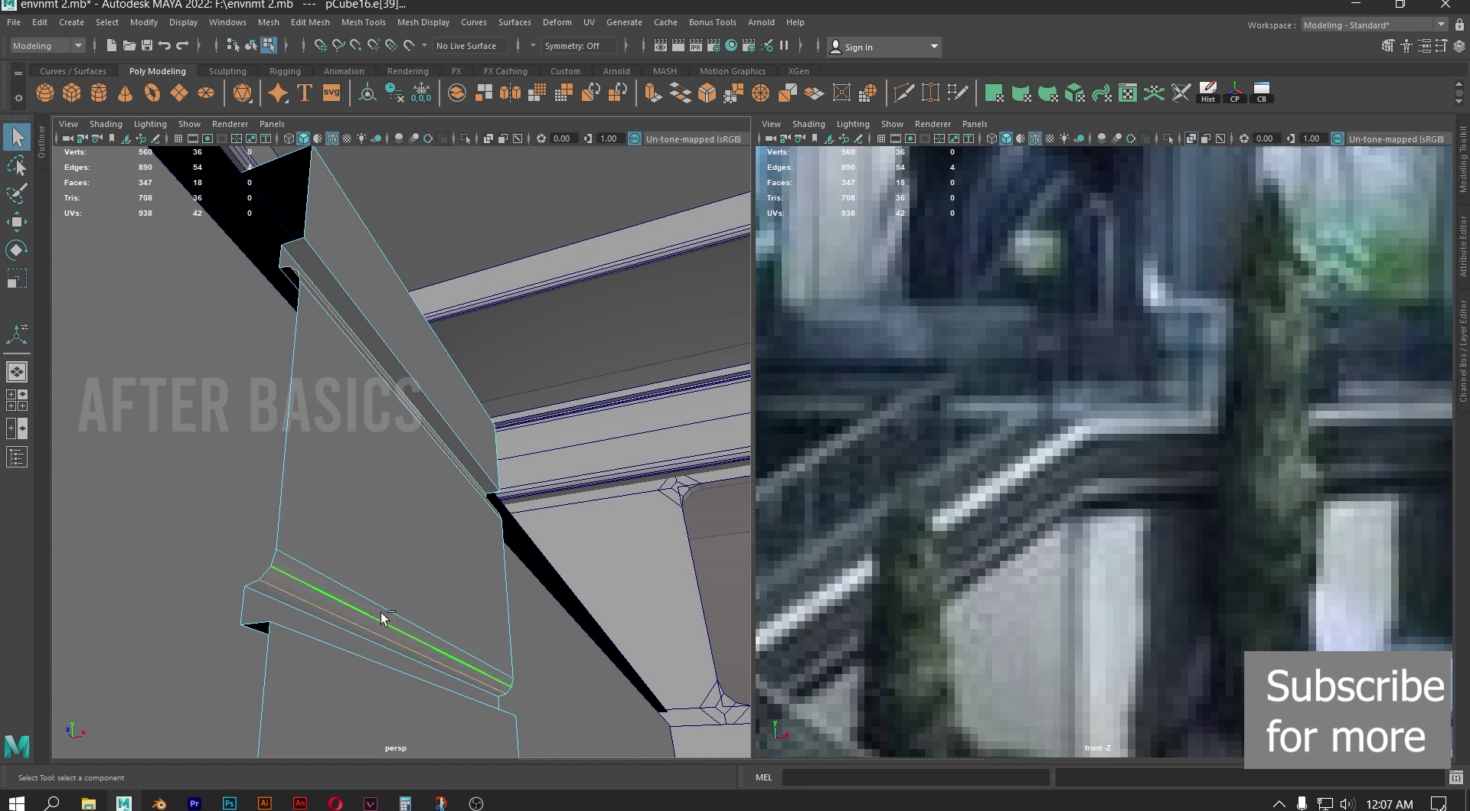
pyautogui.hotkey('ctrl', 'Delete')
# Cut a horizontal edge across the middle of the panel with the Multi-Cut tool
pyautogui.click(903, 93)
pyautogui.click(276, 549)
pyautogui.moveTo(361, 482)
pyautogui.keyDown('alt'); pyautogui.mouseDown()
pyautogui.moveTo(334, 505)
pyautogui.moveTo(437, 492)
pyautogui.mouseUp(); pyautogui.keyUp('alt')
pyautogui.click(255, 536)
pyautogui.click(551, 441)
pyautogui.press('Return')
# Delete the horizontal edges above and below the panel's middle edge and pull that middle edge outward into a ridge
pyautogui.press('e')
pyautogui.click(373, 385)
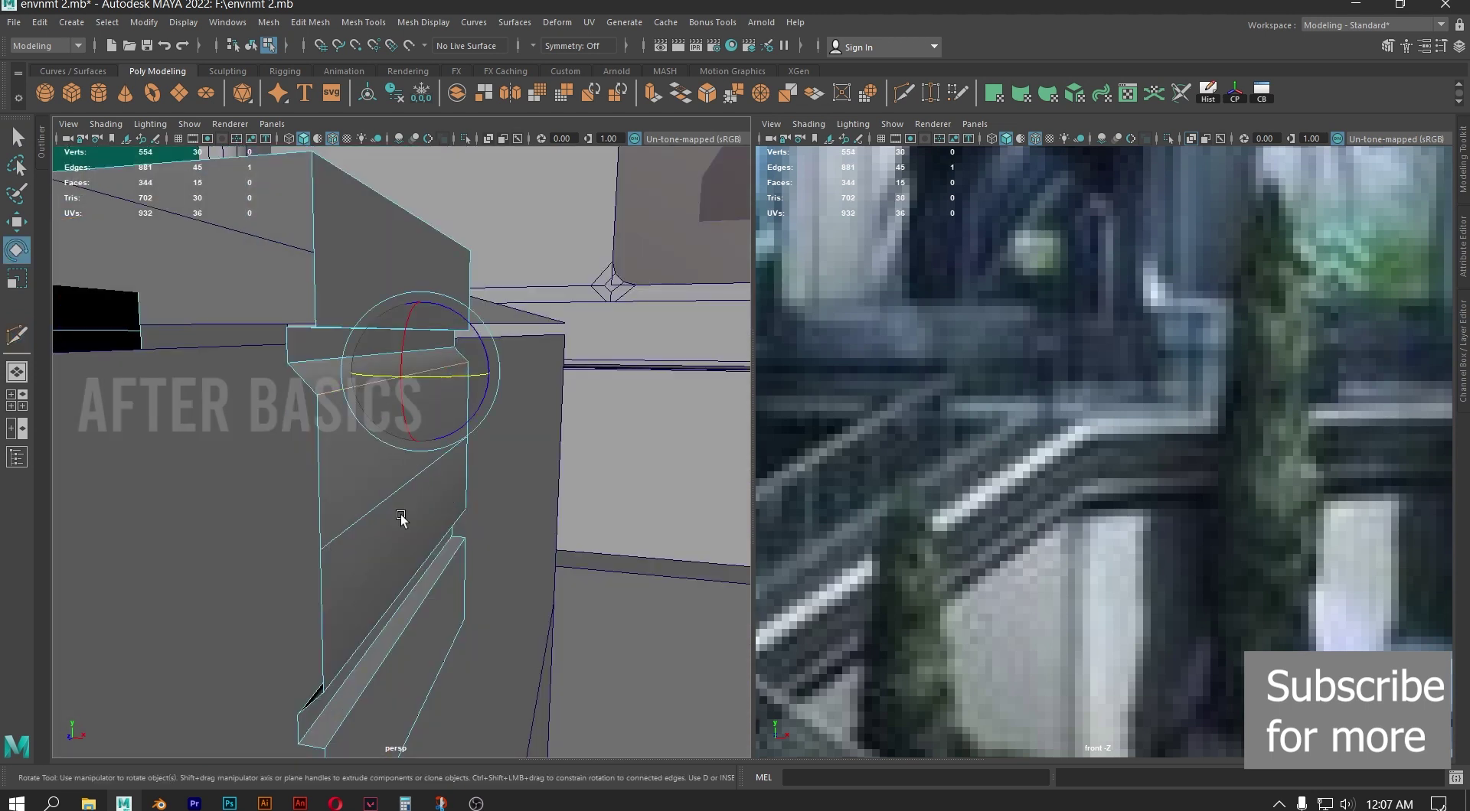
pyautogui.keyDown('shift'); pyautogui.click(372, 607); pyautogui.keyUp('shift')
pyautogui.press('Delete')
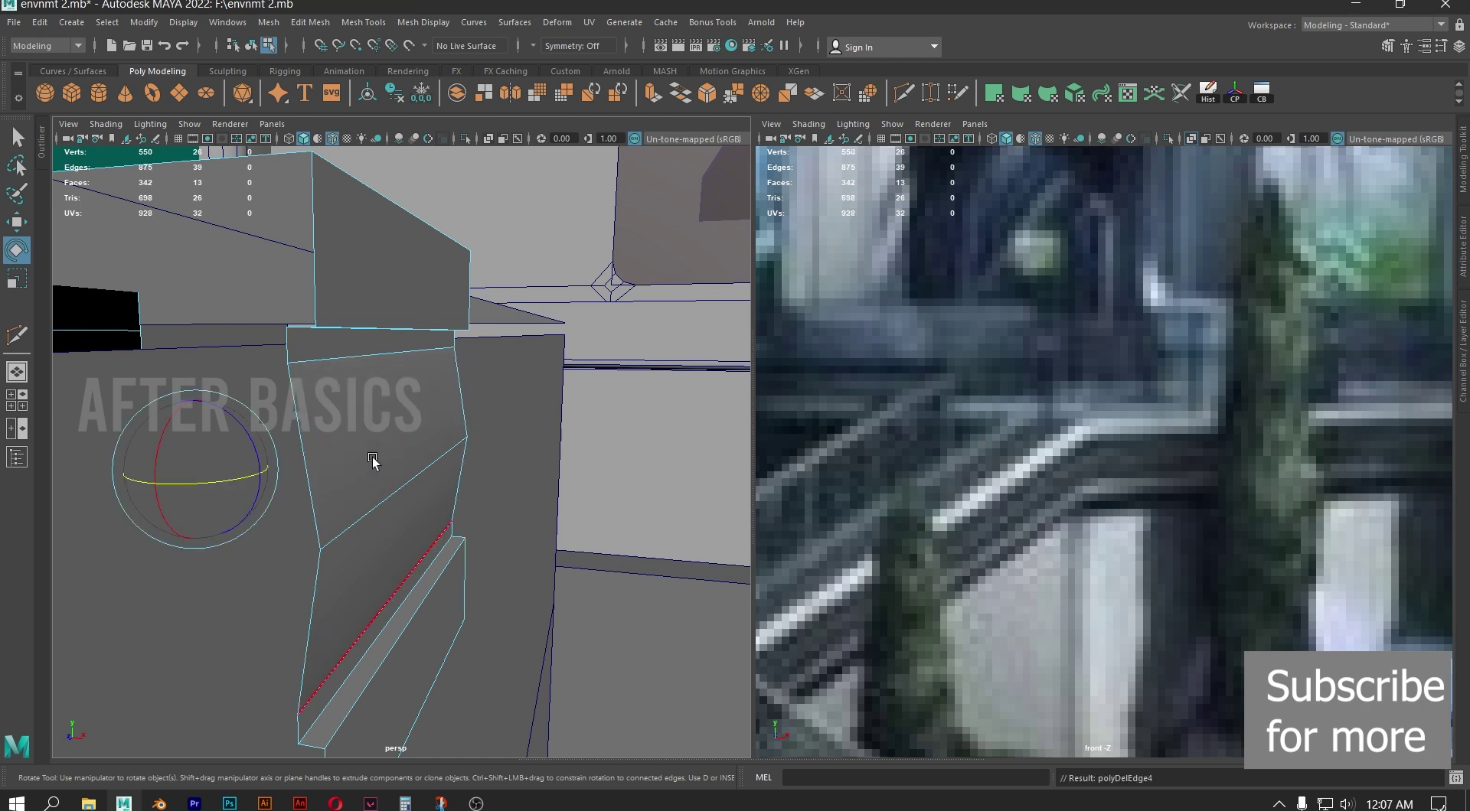
pyautogui.click(425, 470)
pyautogui.press('w')
pyautogui.moveTo(493, 479); pyautogui.dragTo(600, 500)
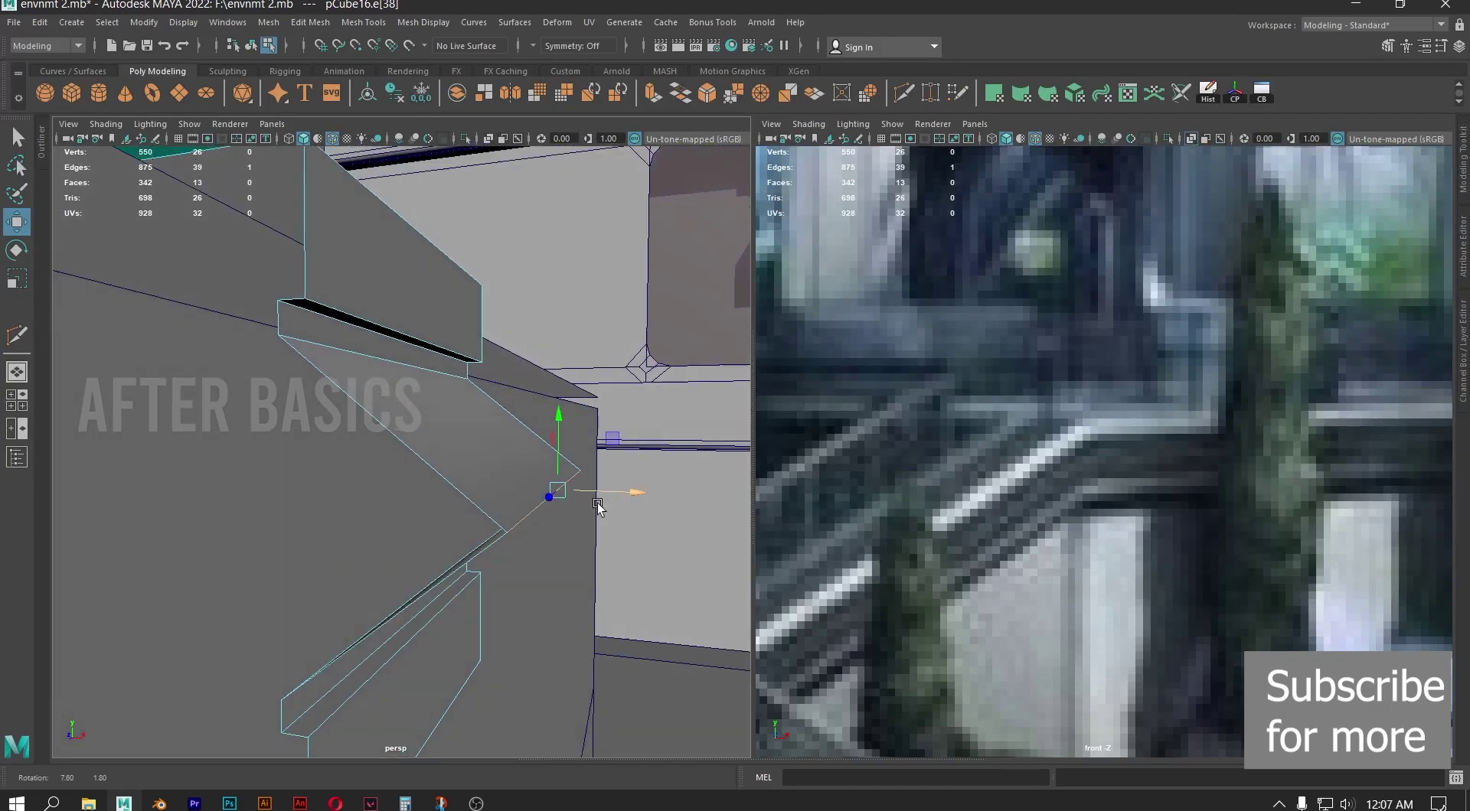
# Try bevelling the ridge edge with fraction 1 and 5 segments
pyautogui.click(708, 91)
pyautogui.moveTo(603, 471); pyautogui.dragTo(566, 467)
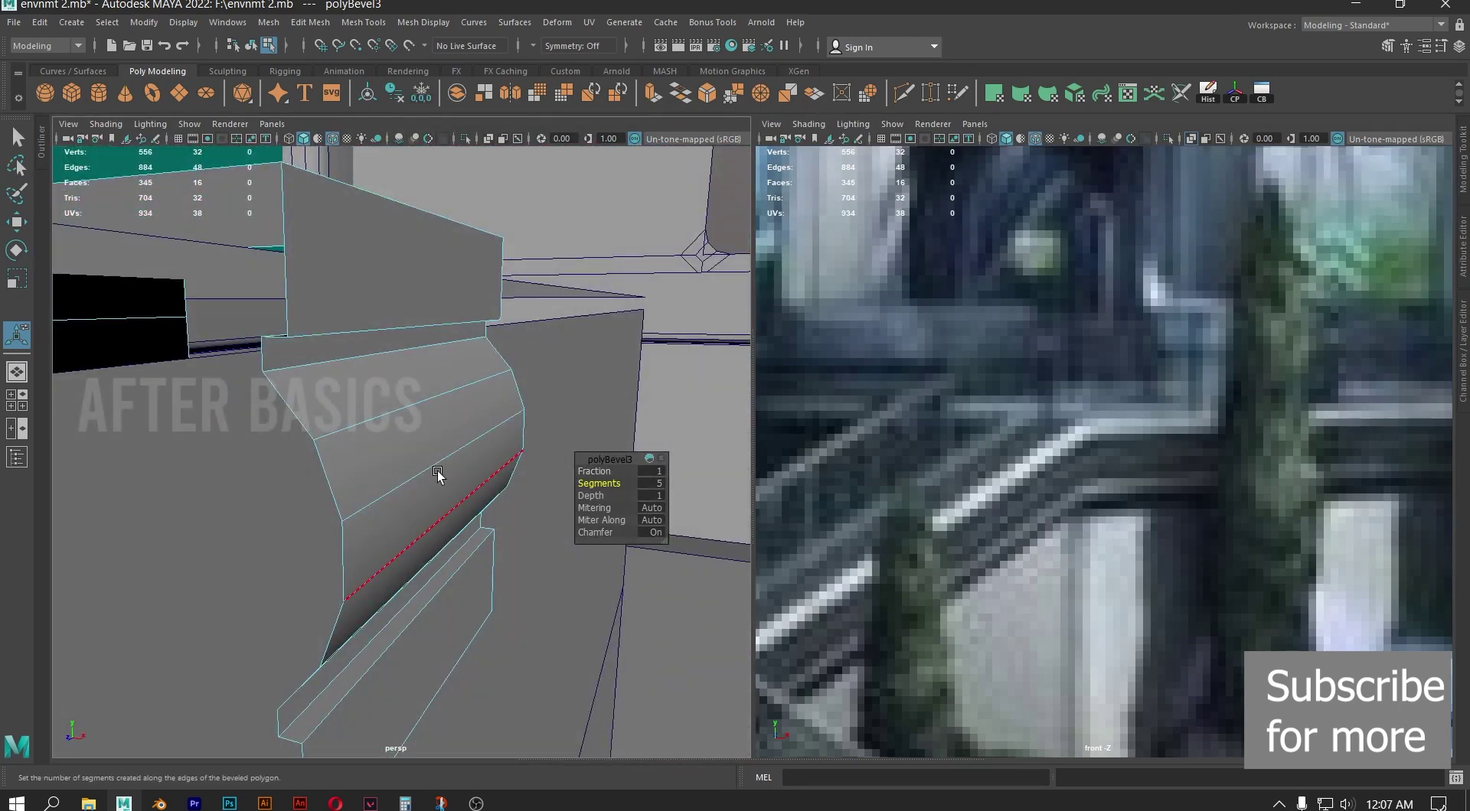
pyautogui.keyDown('alt'); pyautogui.moveTo(533, 422); pyautogui.dragTo(395, 350); pyautogui.keyUp('alt')
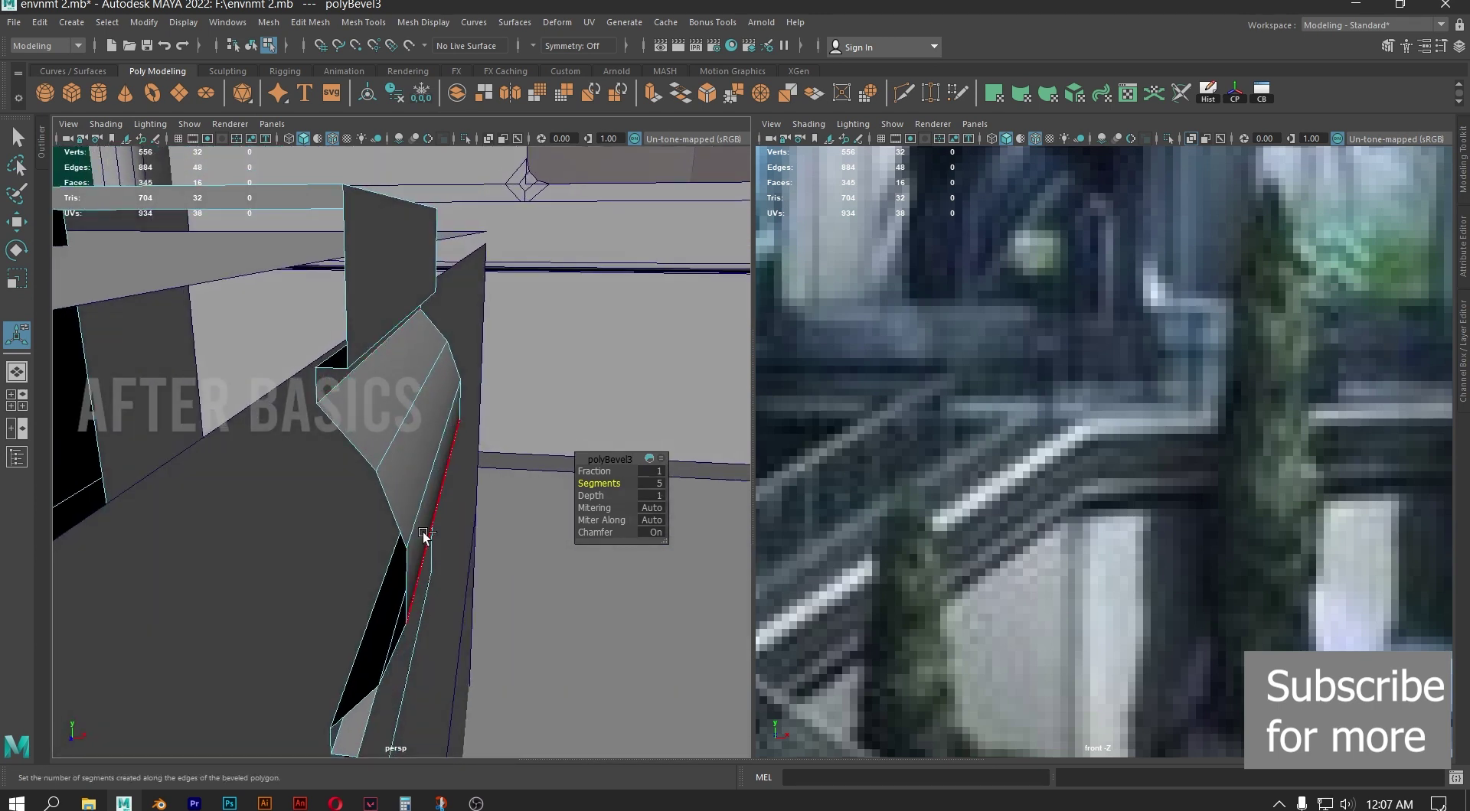
pyautogui.hotkey('ctrl', 'z')
pyautogui.hotkey('ctrl', 'z')
pyautogui.hotkey('ctrl', 'z')
# Try pulling the ridge edge farther outward and bevelling it with fraction 1 and 9 segments
pyautogui.keyDown('alt'); pyautogui.moveTo(511, 537); pyautogui.dragTo(544, 507); pyautogui.keyUp('alt')
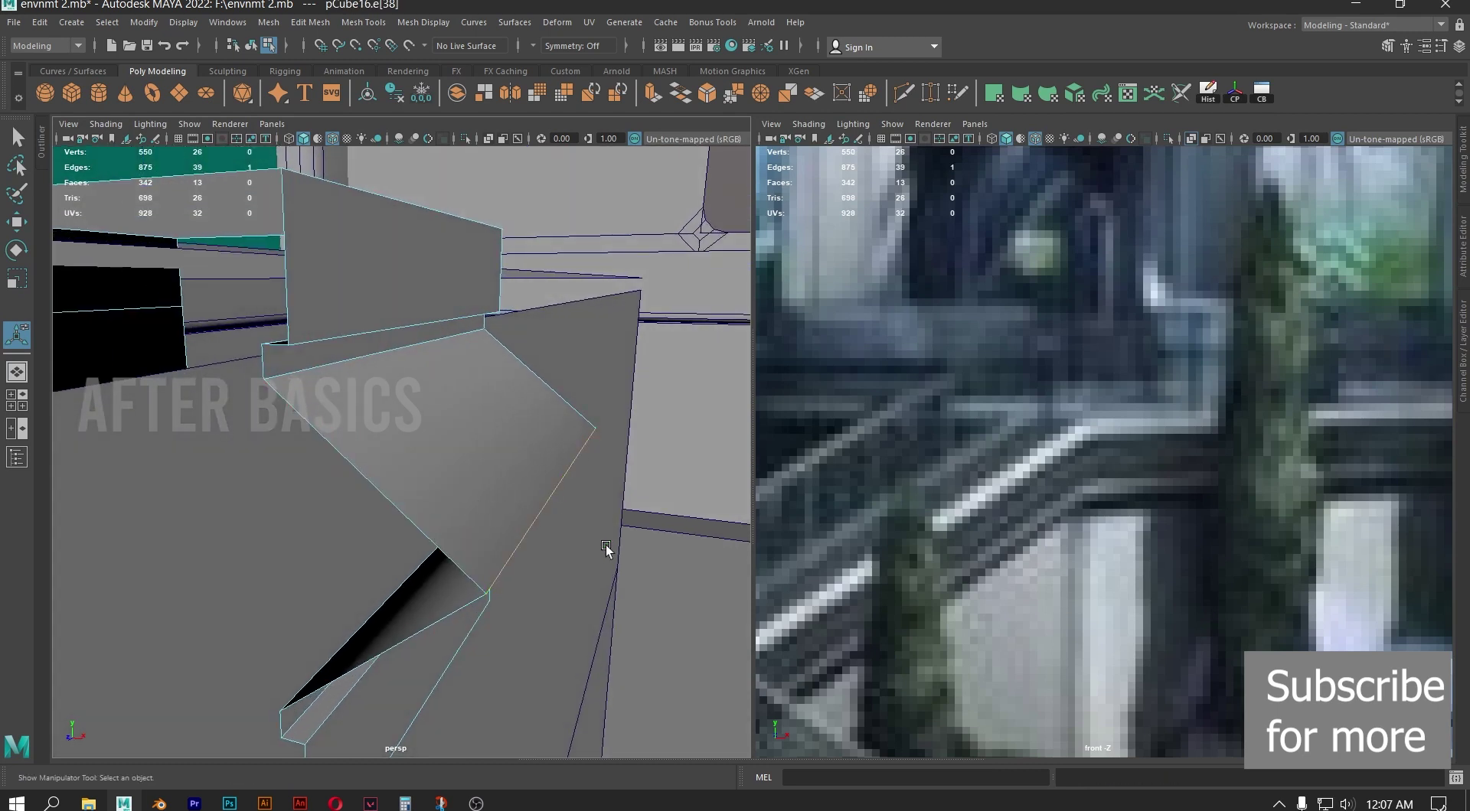
pyautogui.press('w')
pyautogui.keyDown('alt'); pyautogui.moveTo(607, 548); pyautogui.dragTo(762, 515); pyautogui.keyUp('alt')
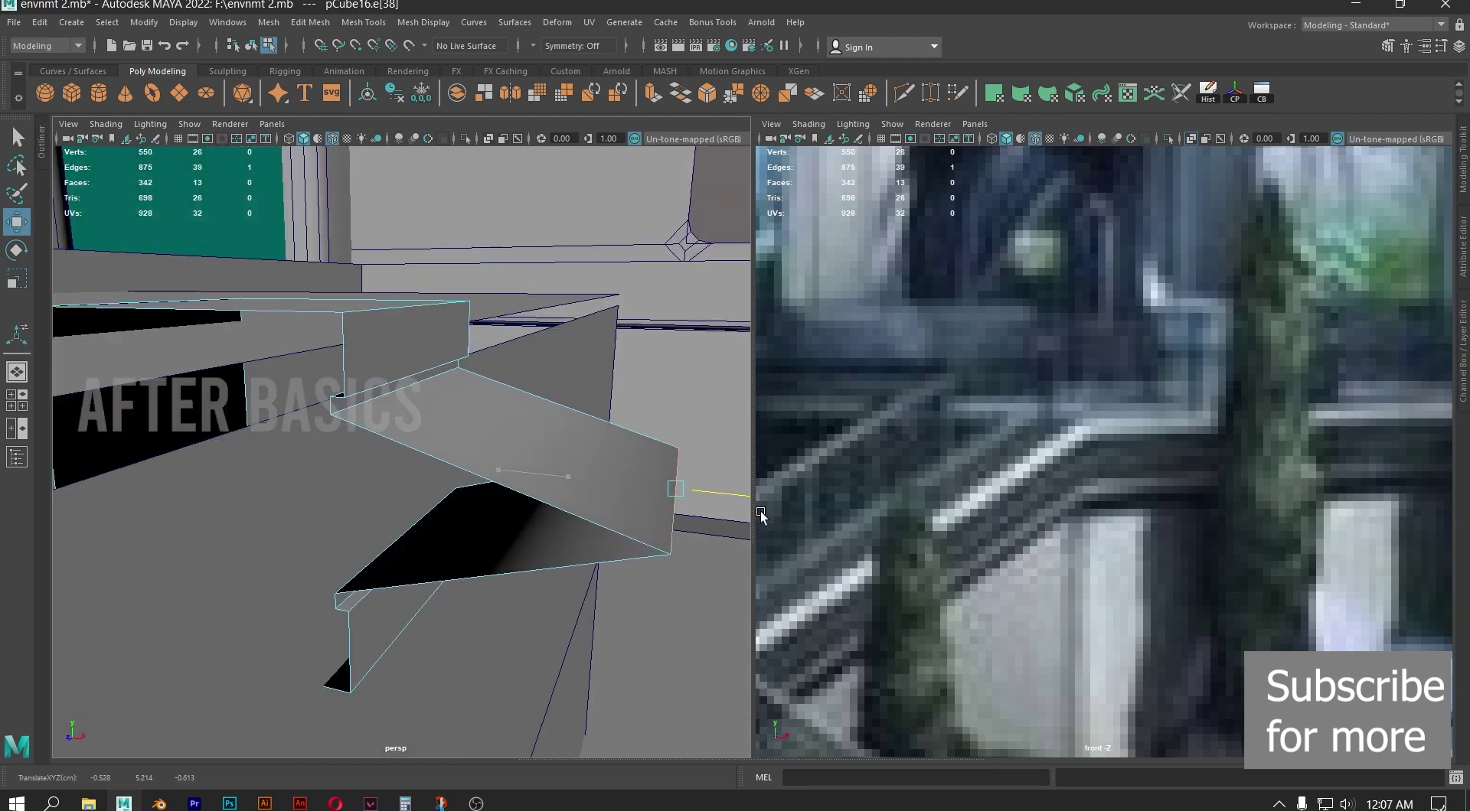
pyautogui.click(711, 94)
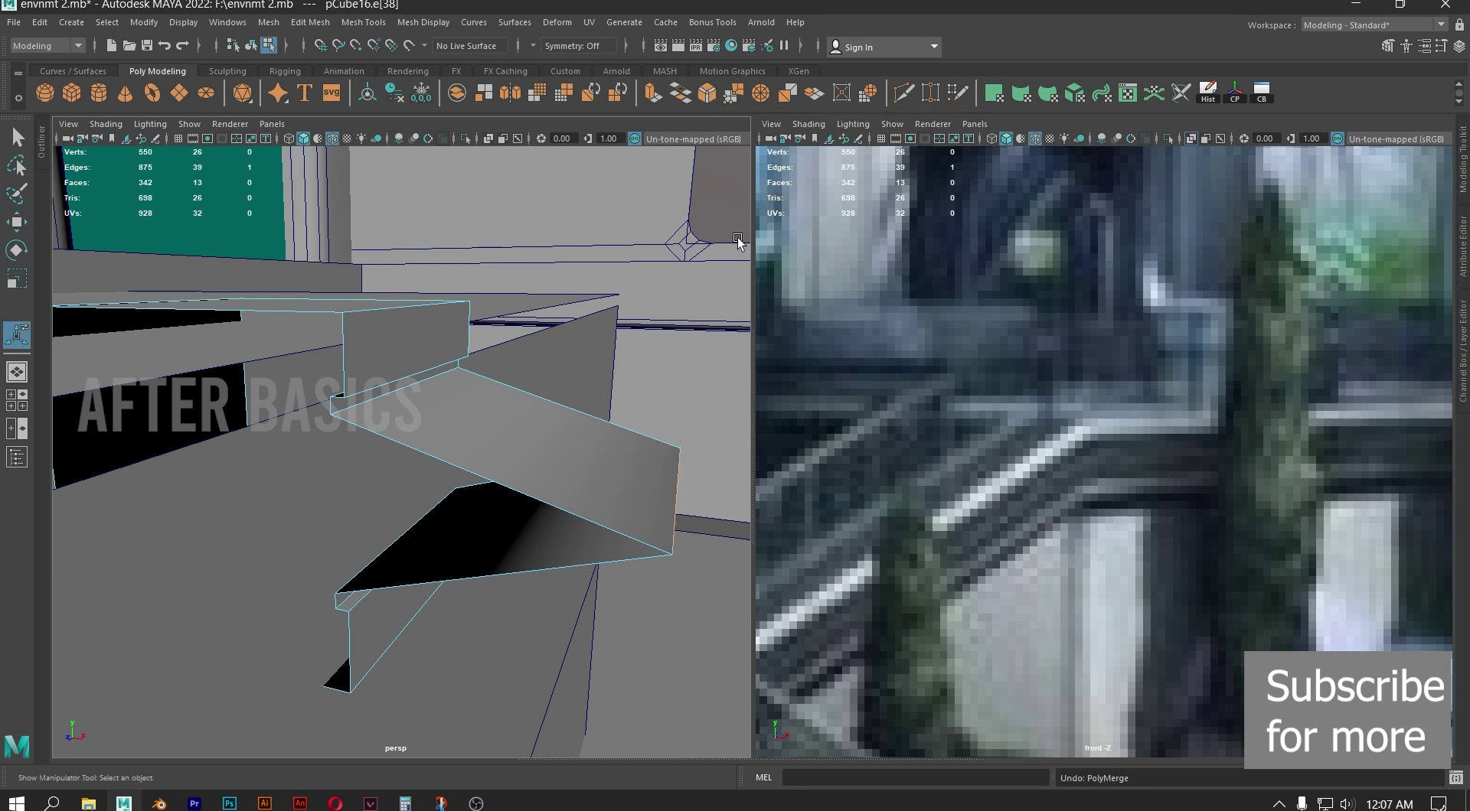
pyautogui.click(707, 94)
pyautogui.moveTo(601, 471); pyautogui.dragTo(665, 482)
pyautogui.keyDown('alt'); pyautogui.moveTo(520, 435); pyautogui.dragTo(551, 402); pyautogui.keyUp('alt')
pyautogui.keyDown('alt'); pyautogui.moveTo(445, 396); pyautogui.dragTo(404, 380); pyautogui.keyUp('alt')
pyautogui.keyDown('alt'); pyautogui.moveTo(420, 503); pyautogui.dragTo(370, 437); pyautogui.keyUp('alt')
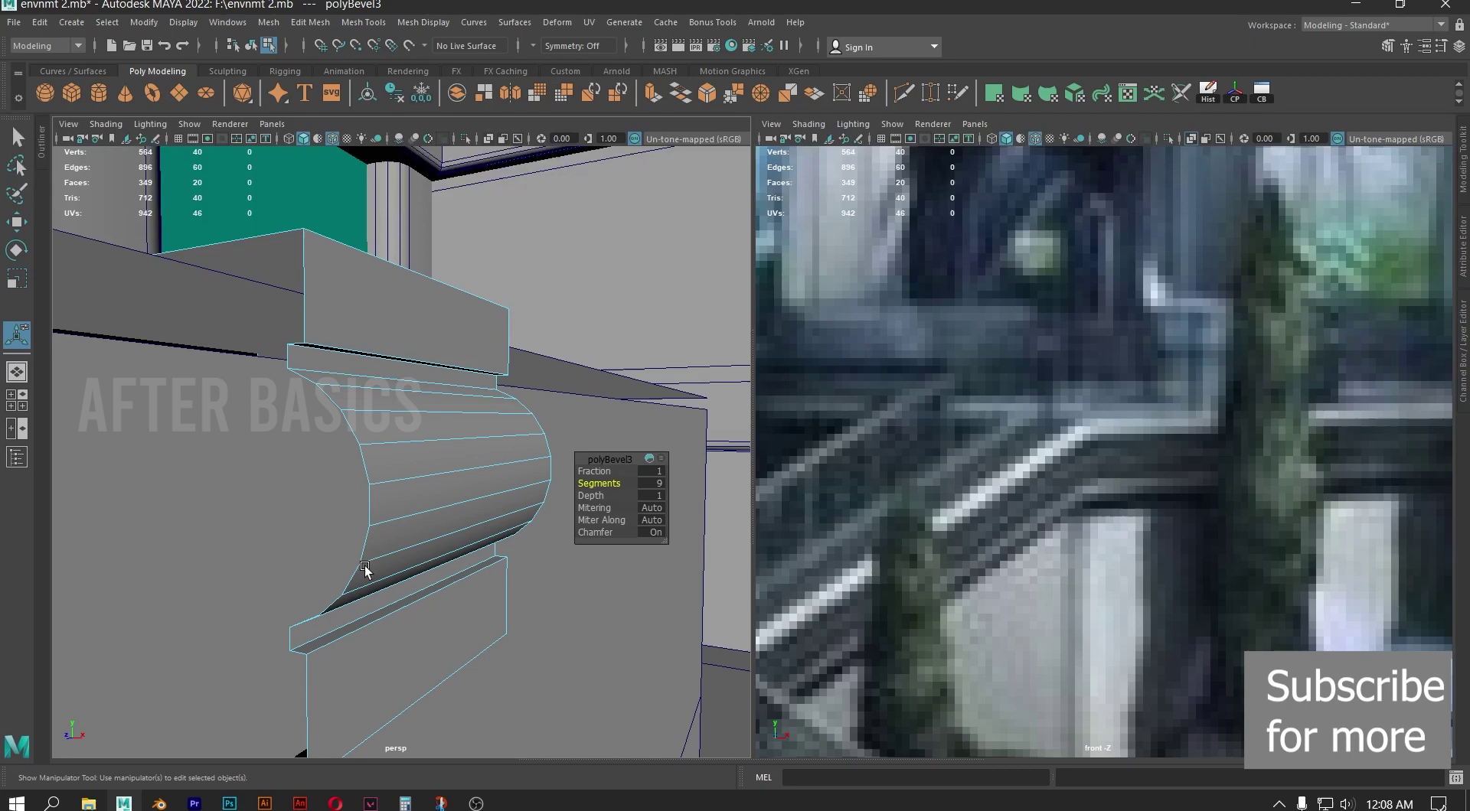
# Check the rounded profile from several angles, and undo its bevel and the ridge edge's last outward move
pyautogui.keyDown('alt'); pyautogui.moveTo(498, 478); pyautogui.dragTo(429, 451); pyautogui.keyUp('alt')
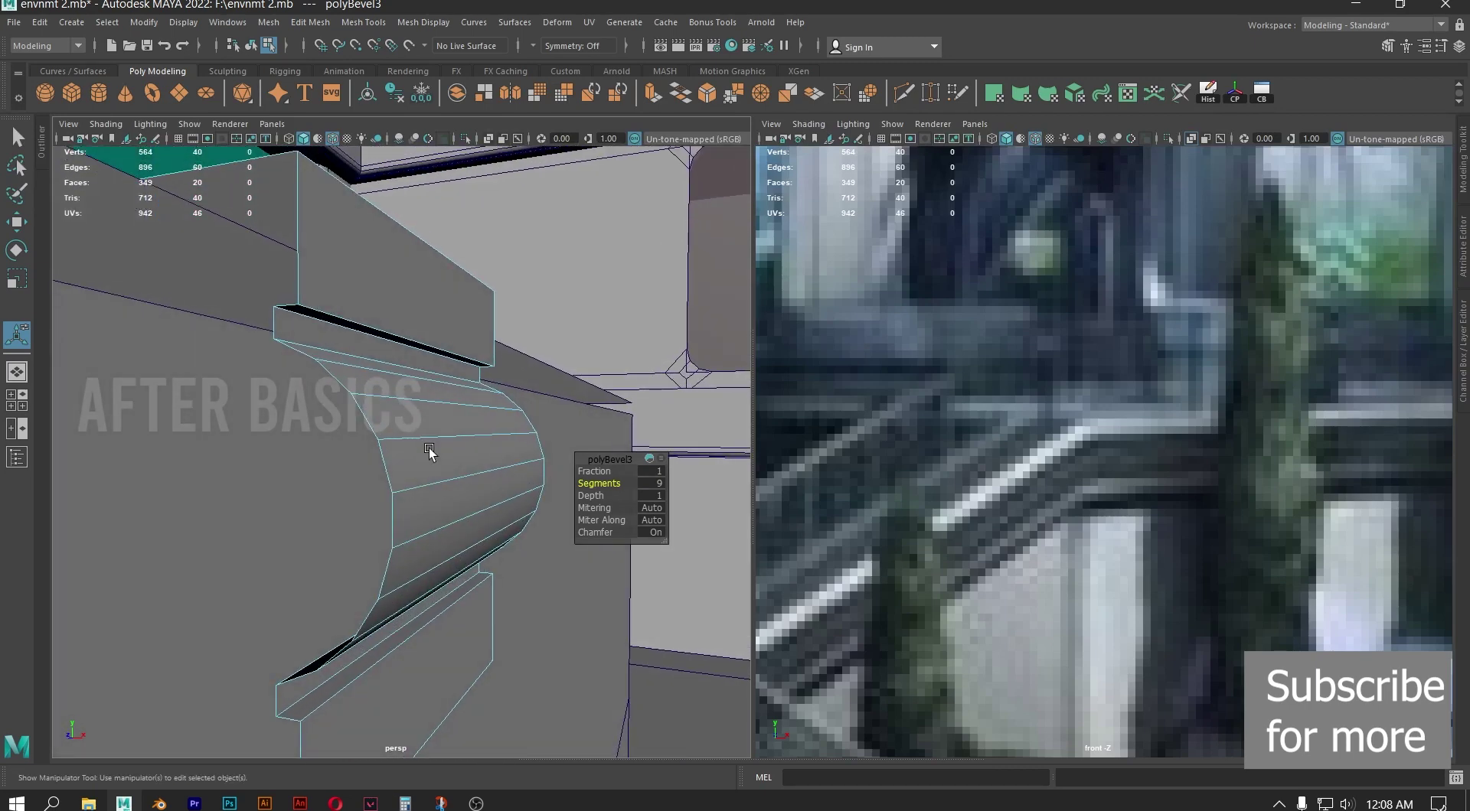
pyautogui.moveTo(425, 458)
pyautogui.keyDown('alt'); pyautogui.mouseDown()
pyautogui.moveTo(429, 496)
pyautogui.moveTo(438, 475)
pyautogui.mouseUp(); pyautogui.keyUp('alt')
pyautogui.keyDown('alt'); pyautogui.moveTo(439, 475); pyautogui.dragTo(367, 482, button='right'); pyautogui.keyUp('alt')
pyautogui.keyDown('alt'); pyautogui.moveTo(367, 482); pyautogui.dragTo(450, 532); pyautogui.keyUp('alt')
pyautogui.keyDown('alt'); pyautogui.moveTo(450, 531); pyautogui.dragTo(511, 575, button='right'); pyautogui.keyUp('alt')
pyautogui.hotkey('ctrl', 'z')
pyautogui.hotkey('ctrl', 'z')
pyautogui.hotkey('ctrl', 'z')
pyautogui.hotkey('ctrl', 'z')
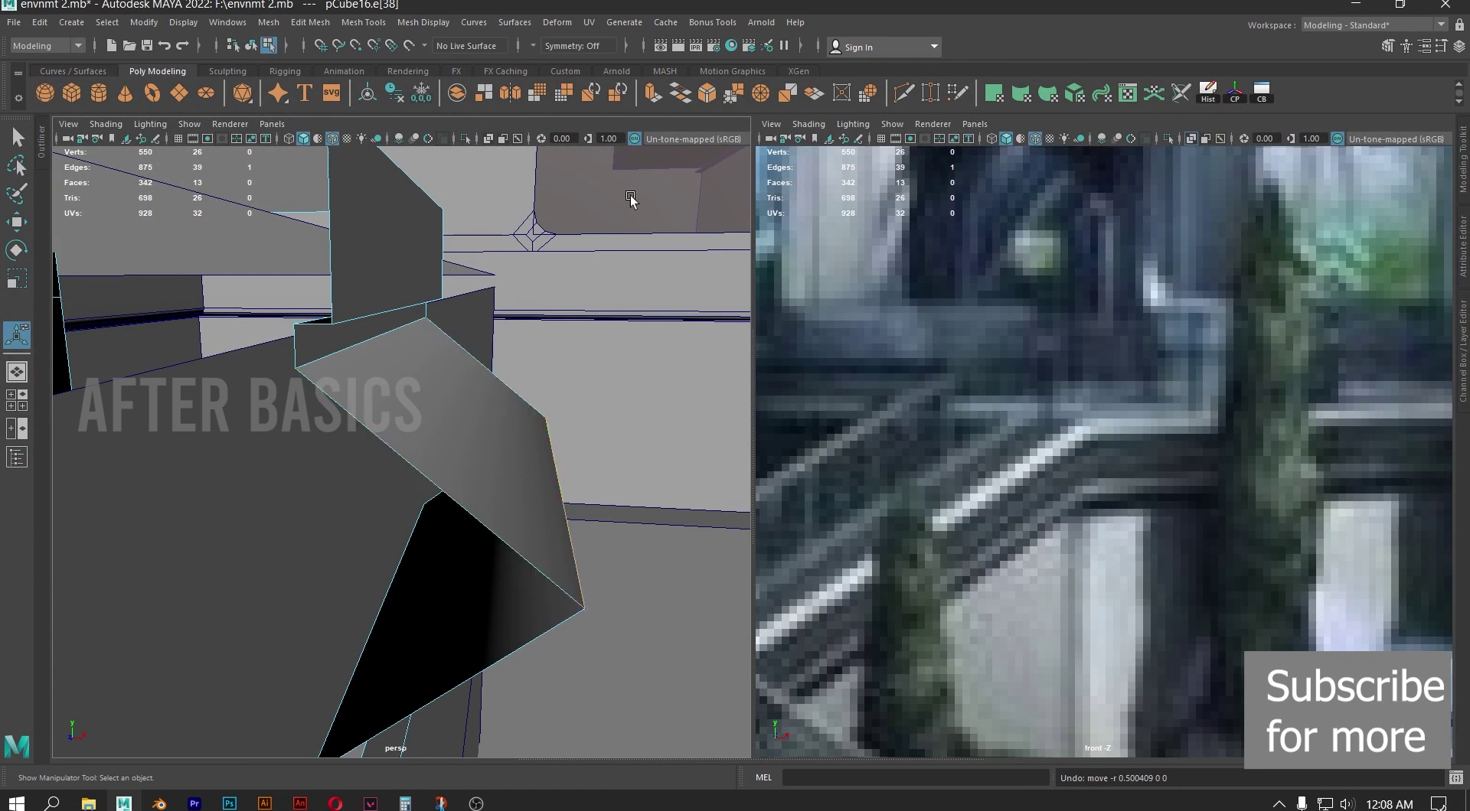
# Move the ridge edge slightly inward and bevel it with fraction 0.5 and 4 segments
pyautogui.press('w')
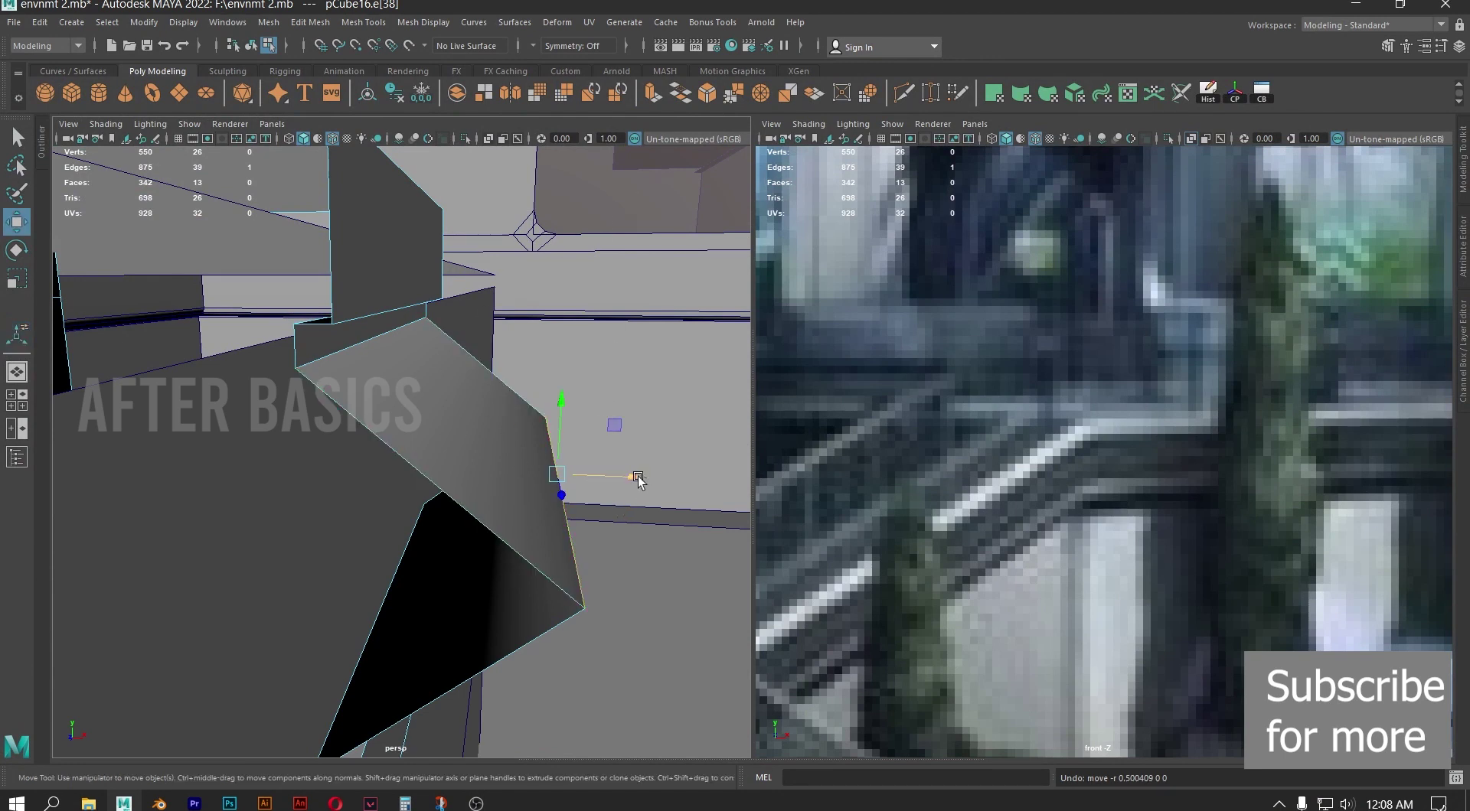
pyautogui.moveTo(633, 479); pyautogui.dragTo(591, 473)
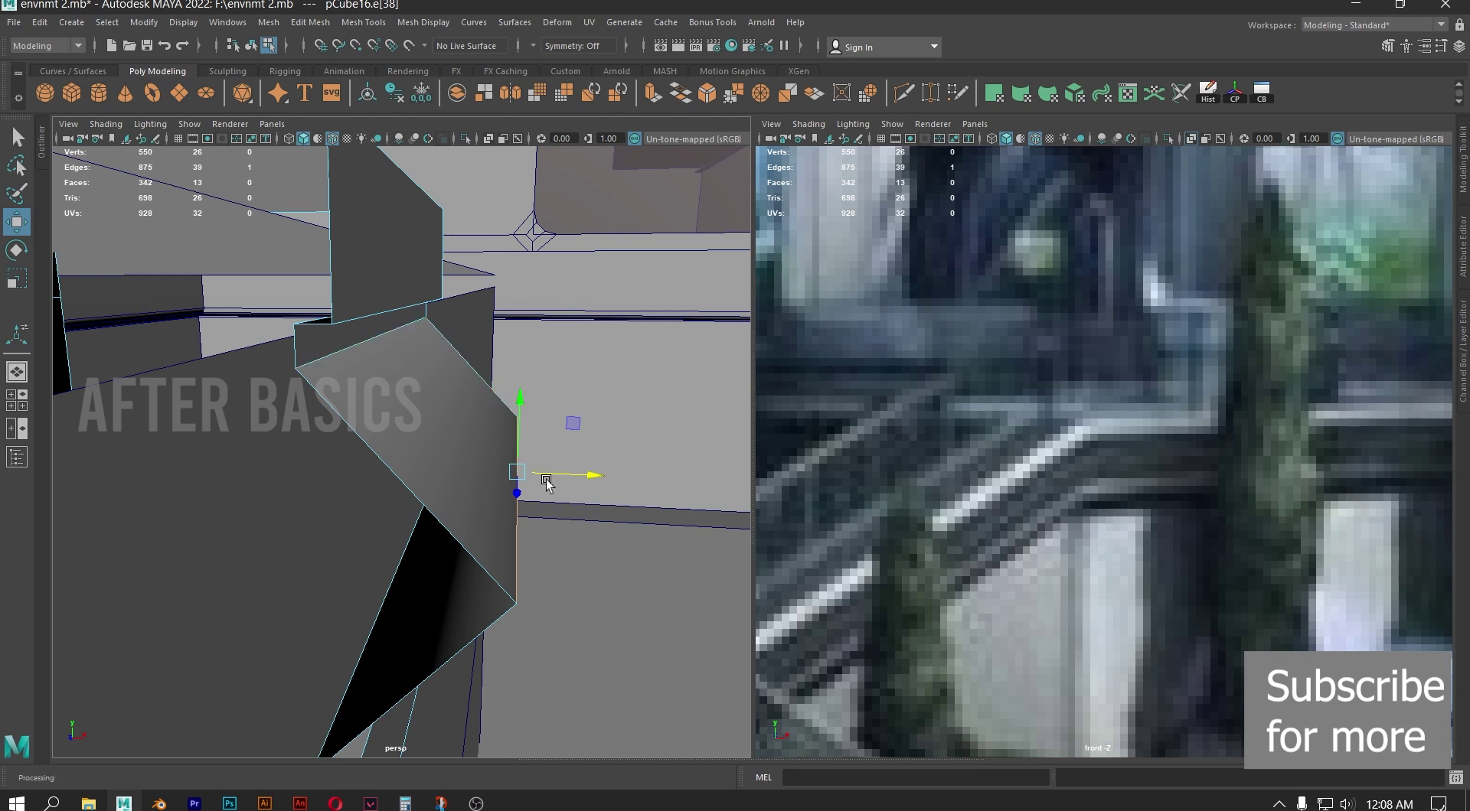
pyautogui.click(697, 102)
pyautogui.moveTo(612, 482)
pyautogui.mouseDown()
pyautogui.moveTo(634, 483)
pyautogui.moveTo(586, 483)
pyautogui.mouseUp()
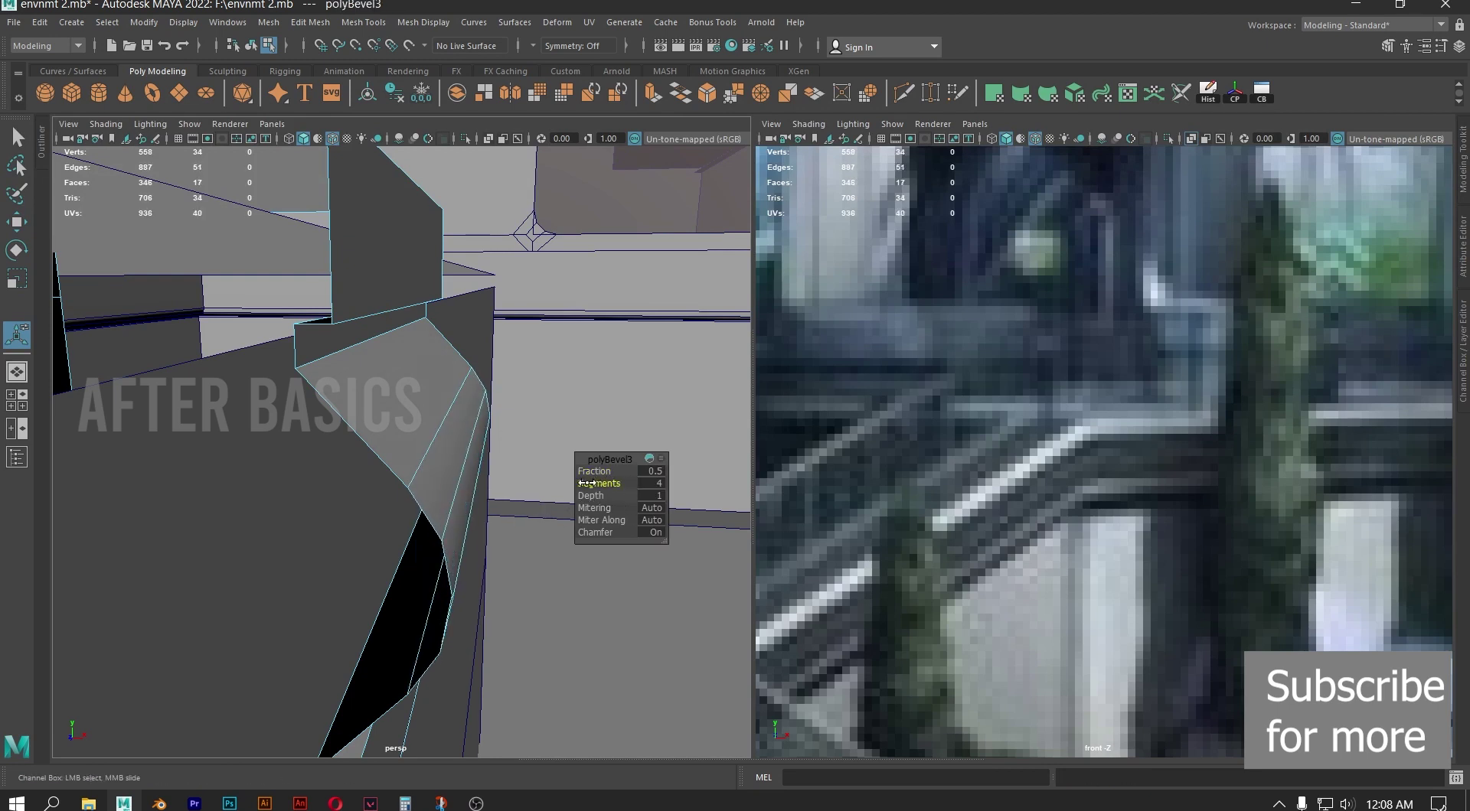
# Reduce the segment count of the ridge edge's bevel and delete the trim piece's construction history
pyautogui.moveTo(581, 483); pyautogui.dragTo(625, 465)
pyautogui.keyDown('alt'); pyautogui.moveTo(451, 421); pyautogui.dragTo(465, 361); pyautogui.keyUp('alt')
pyautogui.moveTo(602, 480); pyautogui.dragTo(606, 483)
pyautogui.keyDown('alt'); pyautogui.moveTo(535, 444); pyautogui.dragTo(337, 370); pyautogui.keyUp('alt')
pyautogui.moveTo(344, 366); pyautogui.dragTo(427, 342, button='right')
pyautogui.click(1207, 93)
# Delete the three flat faces on the hidden back side of the trim piece
pyautogui.scroll(-6, 570, 344)
pyautogui.keyDown('alt'); pyautogui.moveTo(566, 346); pyautogui.dragTo(603, 354, button='middle'); pyautogui.keyUp('alt')
pyautogui.keyDown('alt'); pyautogui.moveTo(603, 353); pyautogui.dragTo(712, 375); pyautogui.keyUp('alt')
pyautogui.keyDown('alt'); pyautogui.moveTo(491, 370); pyautogui.dragTo(444, 398); pyautogui.keyUp('alt')
pyautogui.moveTo(299, 396); pyautogui.dragTo(303, 420, button='right')
pyautogui.click(297, 391)
pyautogui.keyDown('shift'); pyautogui.click(292, 434); pyautogui.keyUp('shift')
pyautogui.keyDown('shift'); pyautogui.click(283, 580); pyautogui.keyUp('shift')
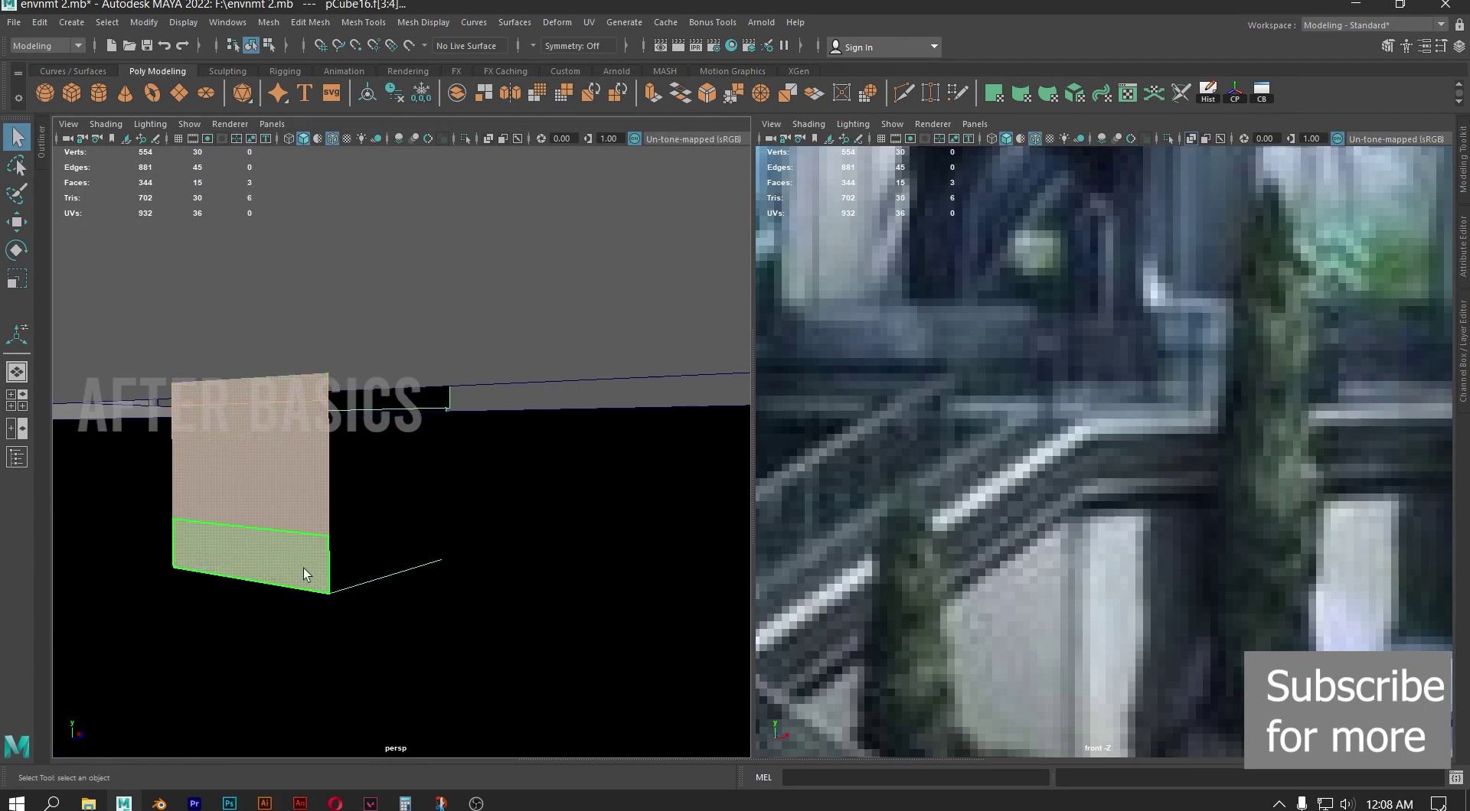
pyautogui.press('Delete')
pyautogui.keyDown('alt'); pyautogui.moveTo(512, 562); pyautogui.dragTo(254, 550); pyautogui.keyUp('alt')
pyautogui.scroll(-5, 452, 546)
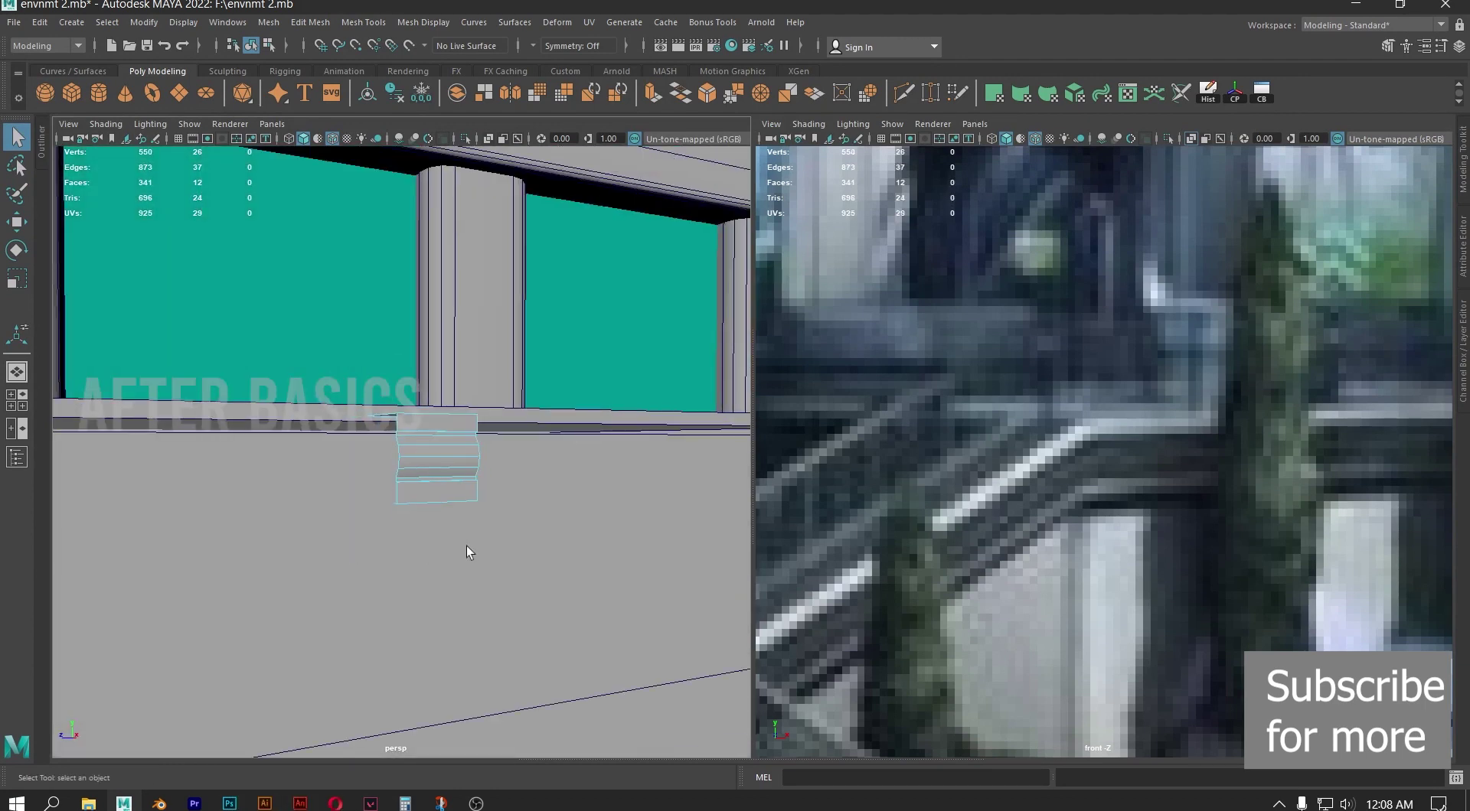
# In the side view, move the trim piece's stair-side end vertices along the platform to the top of the stairs
pyautogui.keyDown('alt'); pyautogui.moveTo(467, 545); pyautogui.dragTo(409, 497); pyautogui.keyUp('alt')
pyautogui.moveTo(427, 381); pyautogui.dragTo(372, 361, button='right')
pyautogui.scroll(-5, 364, 424)
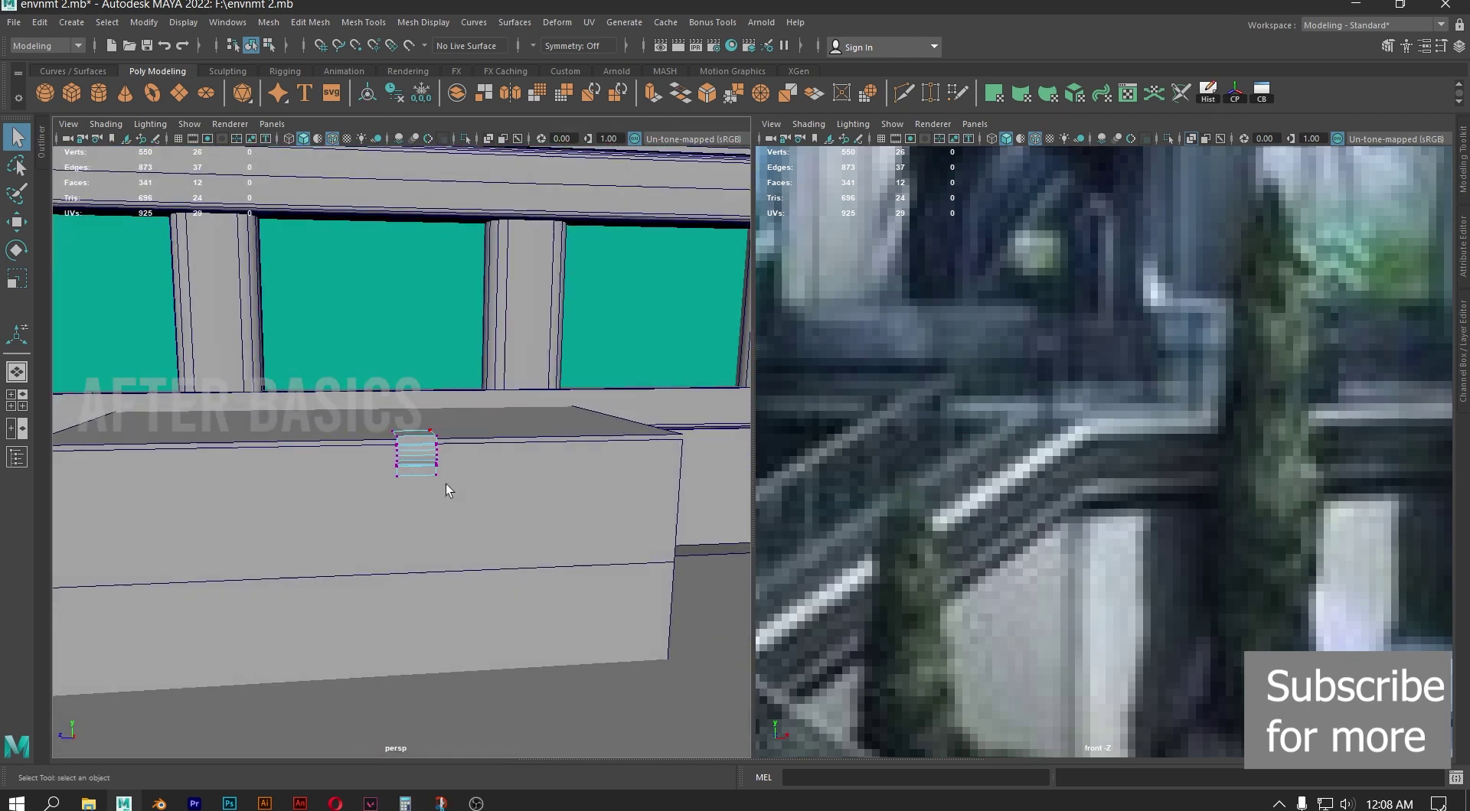
pyautogui.press('space')
pyautogui.press('space')
pyautogui.press('space')
pyautogui.click(442, 554)
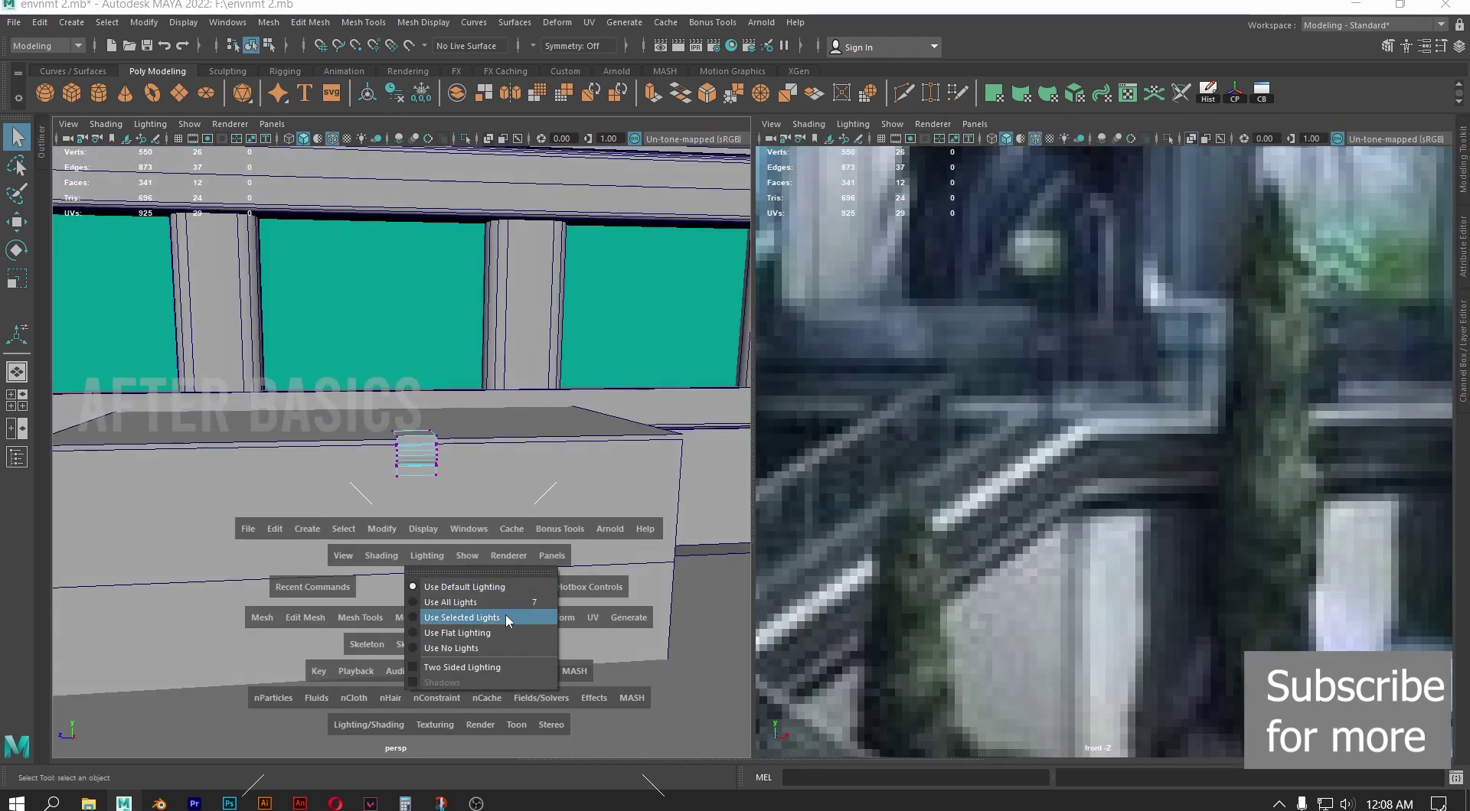
pyautogui.click(441, 554)
pyautogui.press('space')
pyautogui.moveTo(455, 587); pyautogui.dragTo(527, 594)
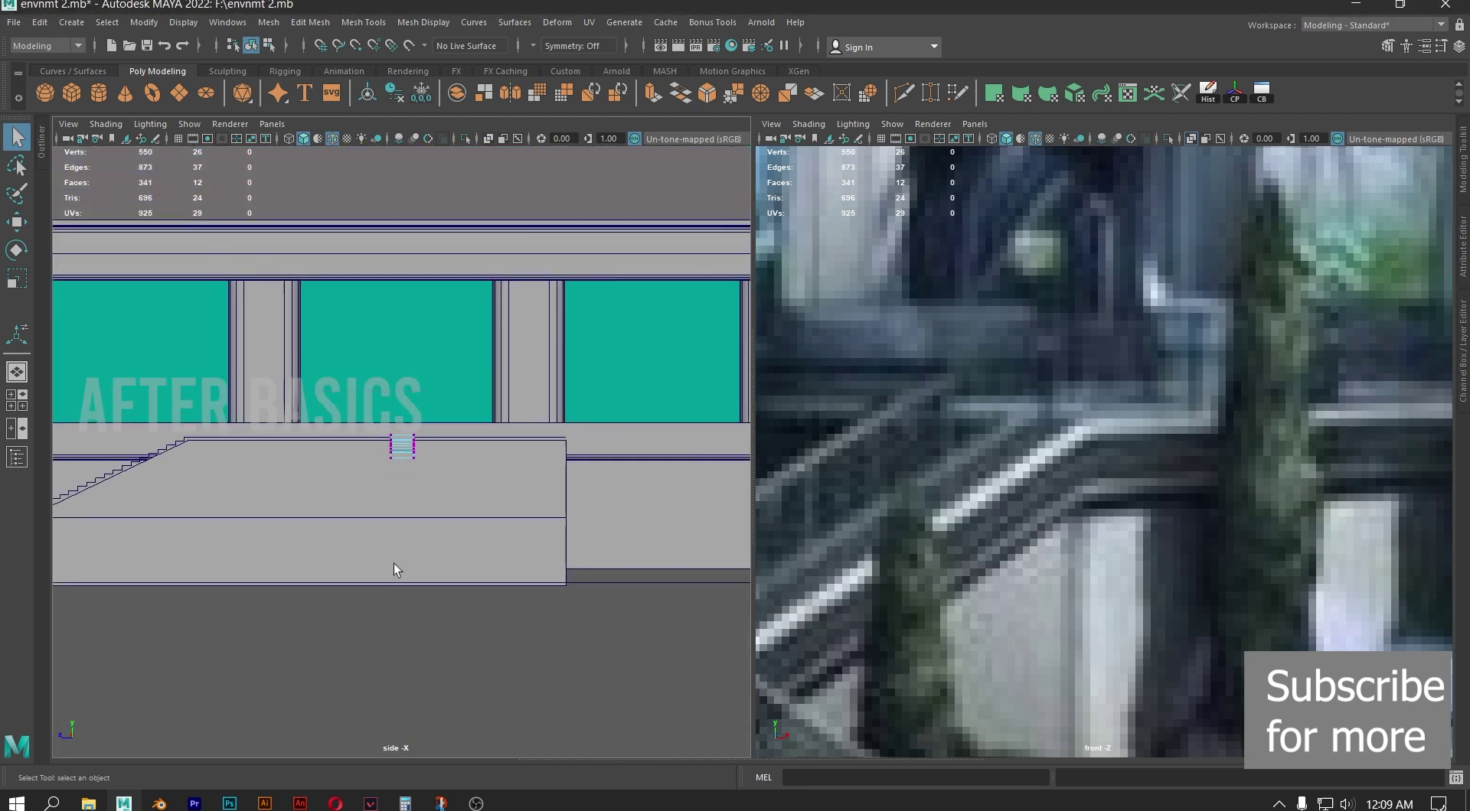
pyautogui.moveTo(384, 423); pyautogui.dragTo(403, 481)
pyautogui.press('w')
pyautogui.moveTo(315, 446); pyautogui.dragTo(110, 444)
pyautogui.press('f')
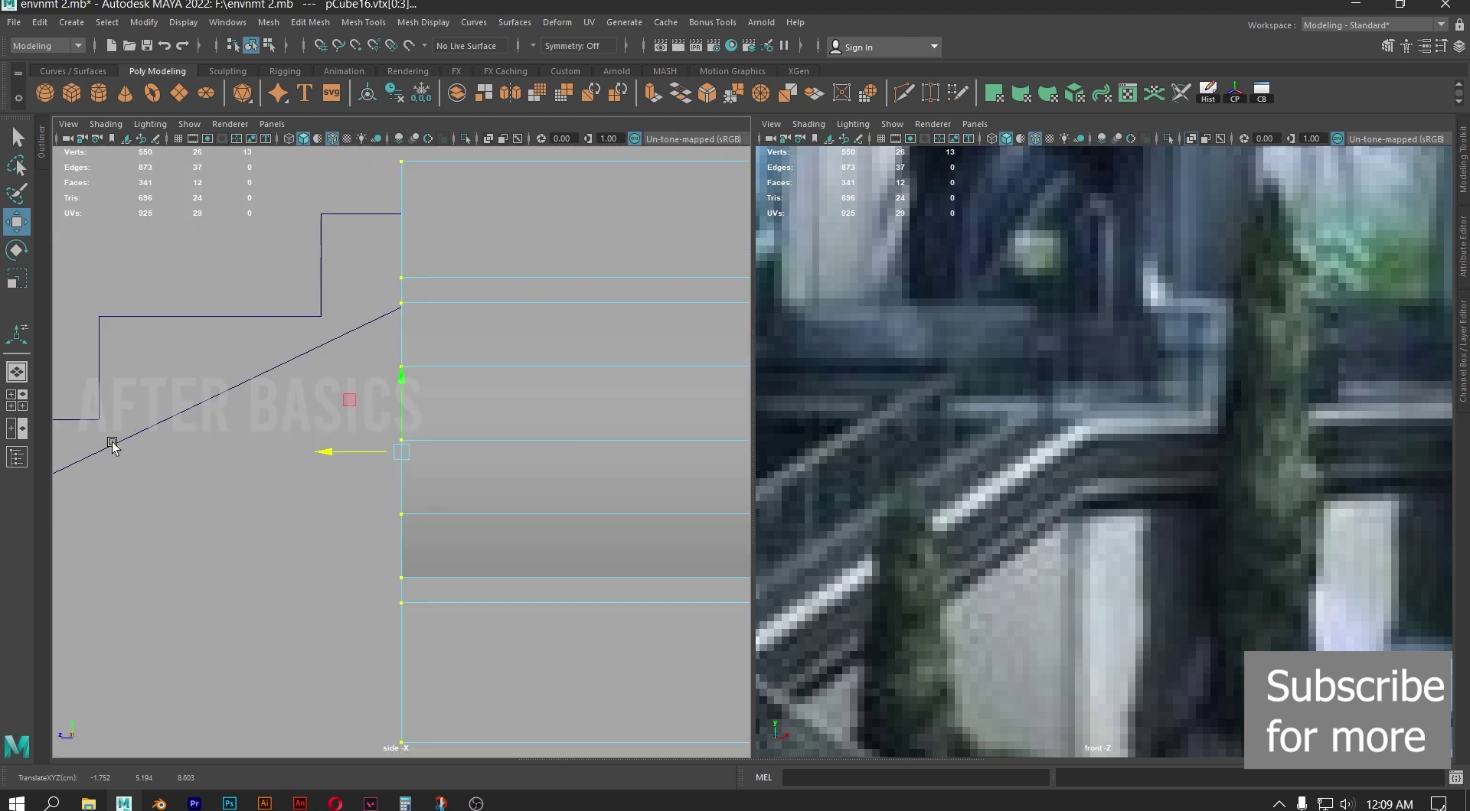
# Extend the trim's stair-side end vertices slightly farther, just past the top step
pyautogui.keyDown('alt'); pyautogui.moveTo(441, 460); pyautogui.dragTo(461, 512, button='middle'); pyautogui.keyUp('alt')
pyautogui.scroll(-10, 392, 572)
pyautogui.scroll(3, 442, 541)
pyautogui.scroll(1, 437, 486)
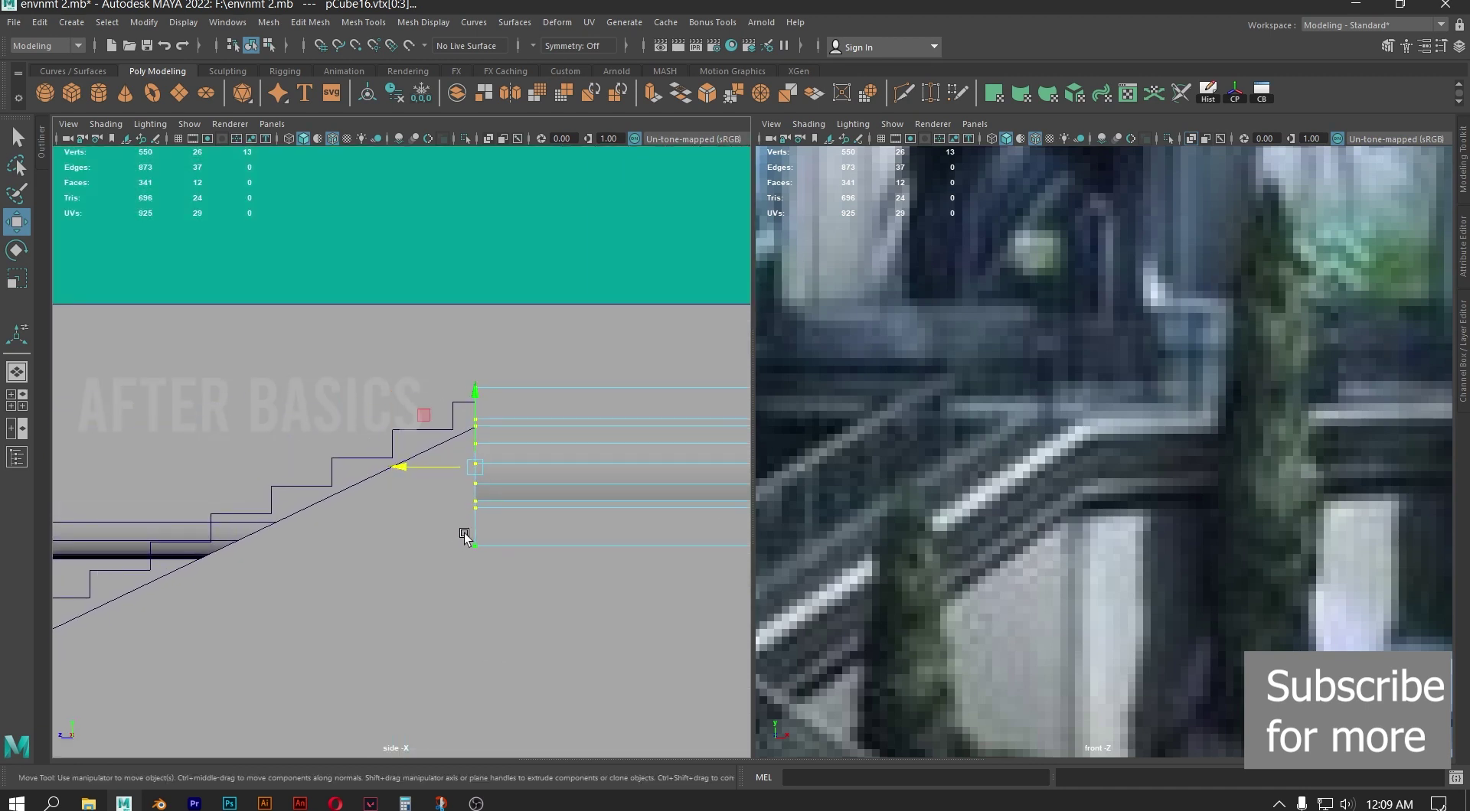
pyautogui.moveTo(401, 468); pyautogui.dragTo(366, 467)
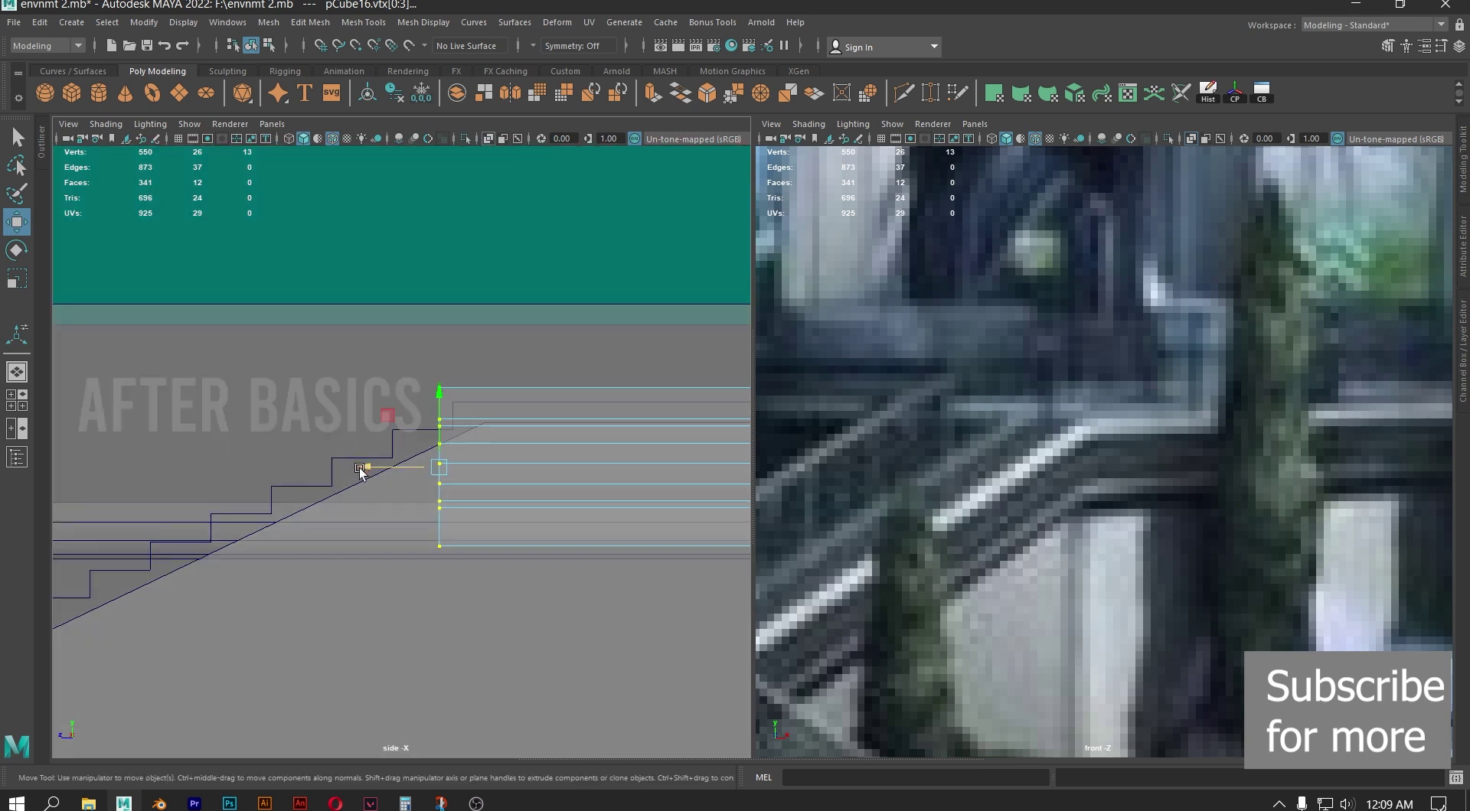
pyautogui.moveTo(361, 470); pyautogui.dragTo(350, 465)
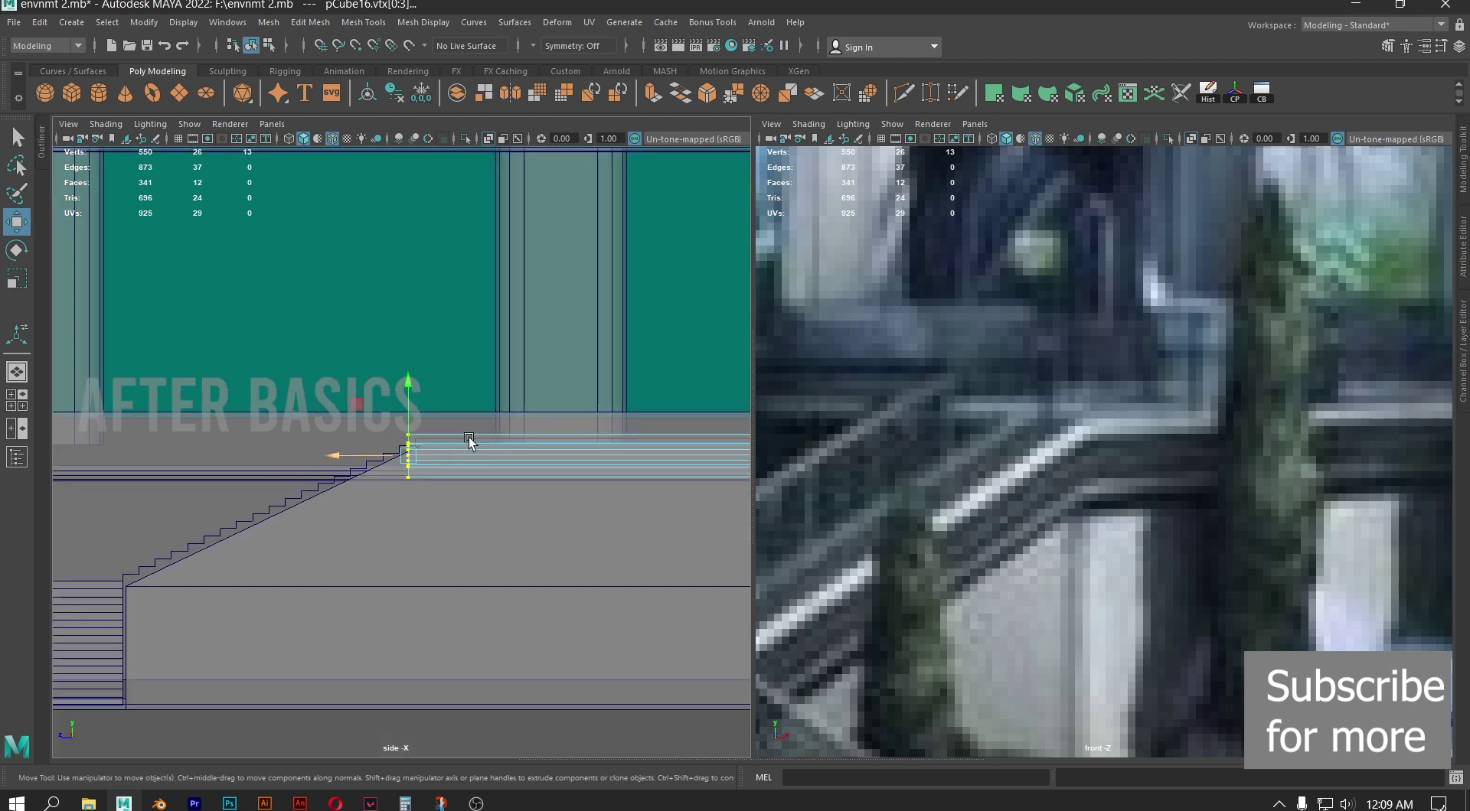
# Mirror the whole trim piece with the mirror's axis position set to Object
pyautogui.moveTo(413, 422); pyautogui.dragTo(473, 366, button='right')
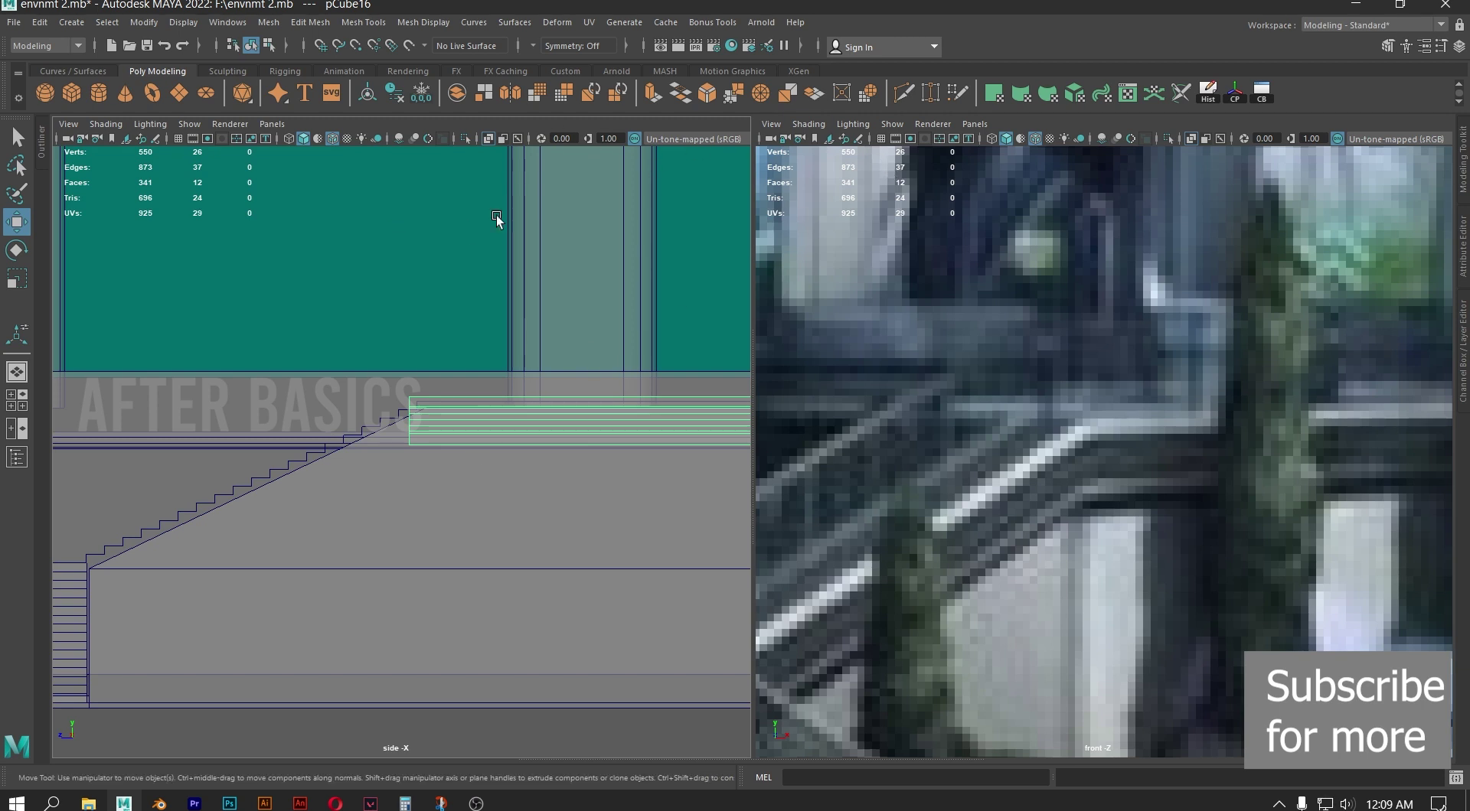
pyautogui.click(511, 94)
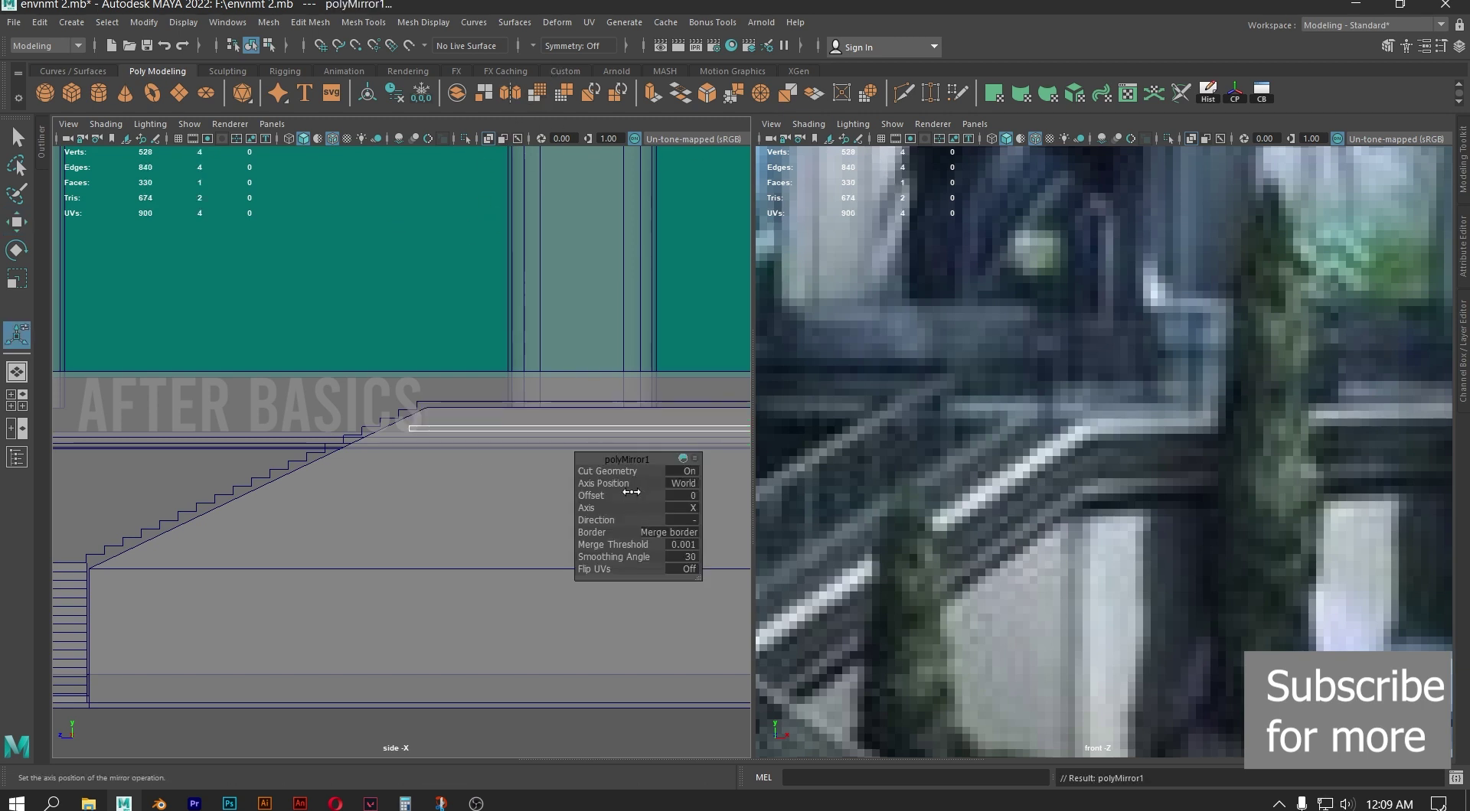
pyautogui.click(683, 483)
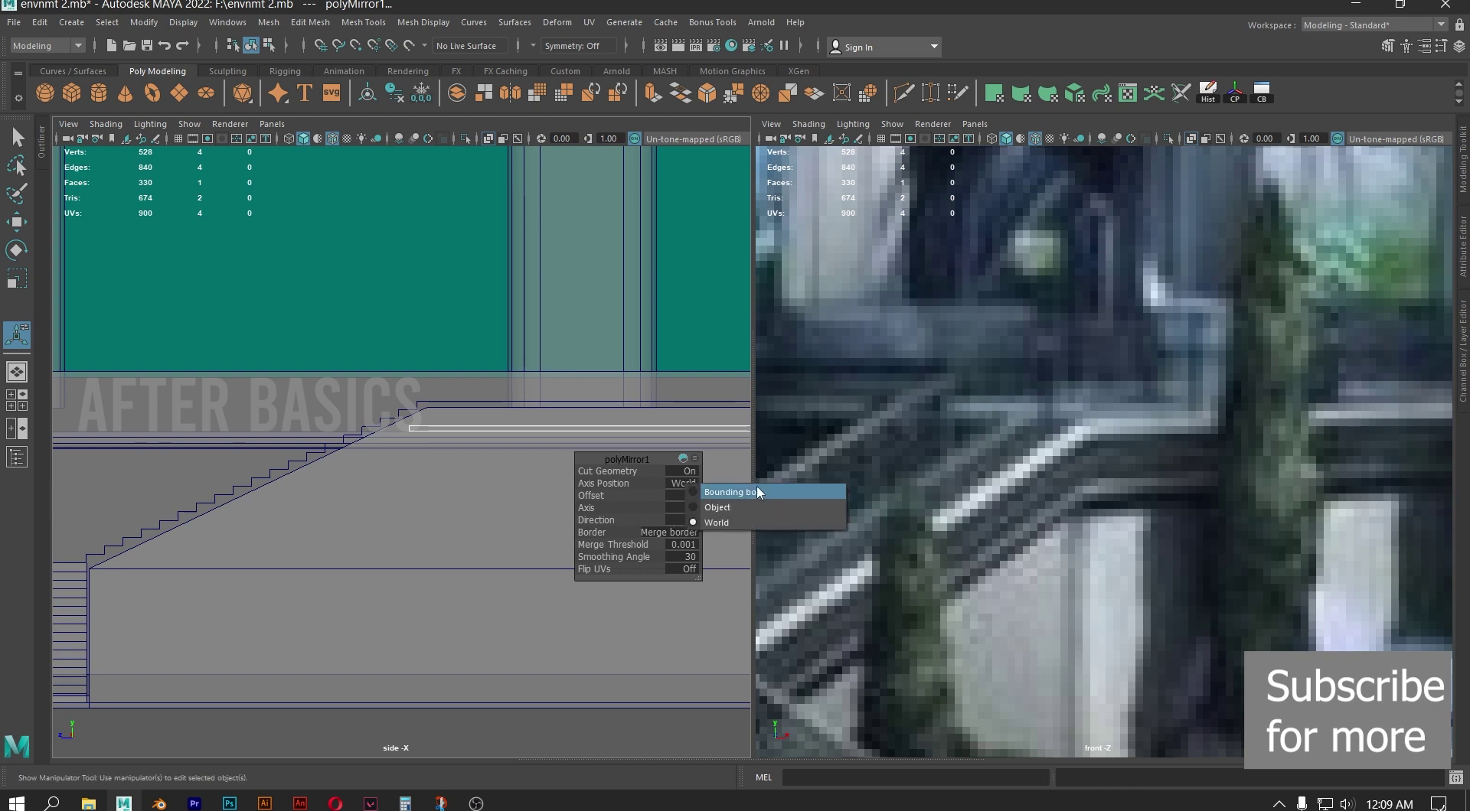
pyautogui.click(757, 491)
pyautogui.scroll(-3, 582, 396)
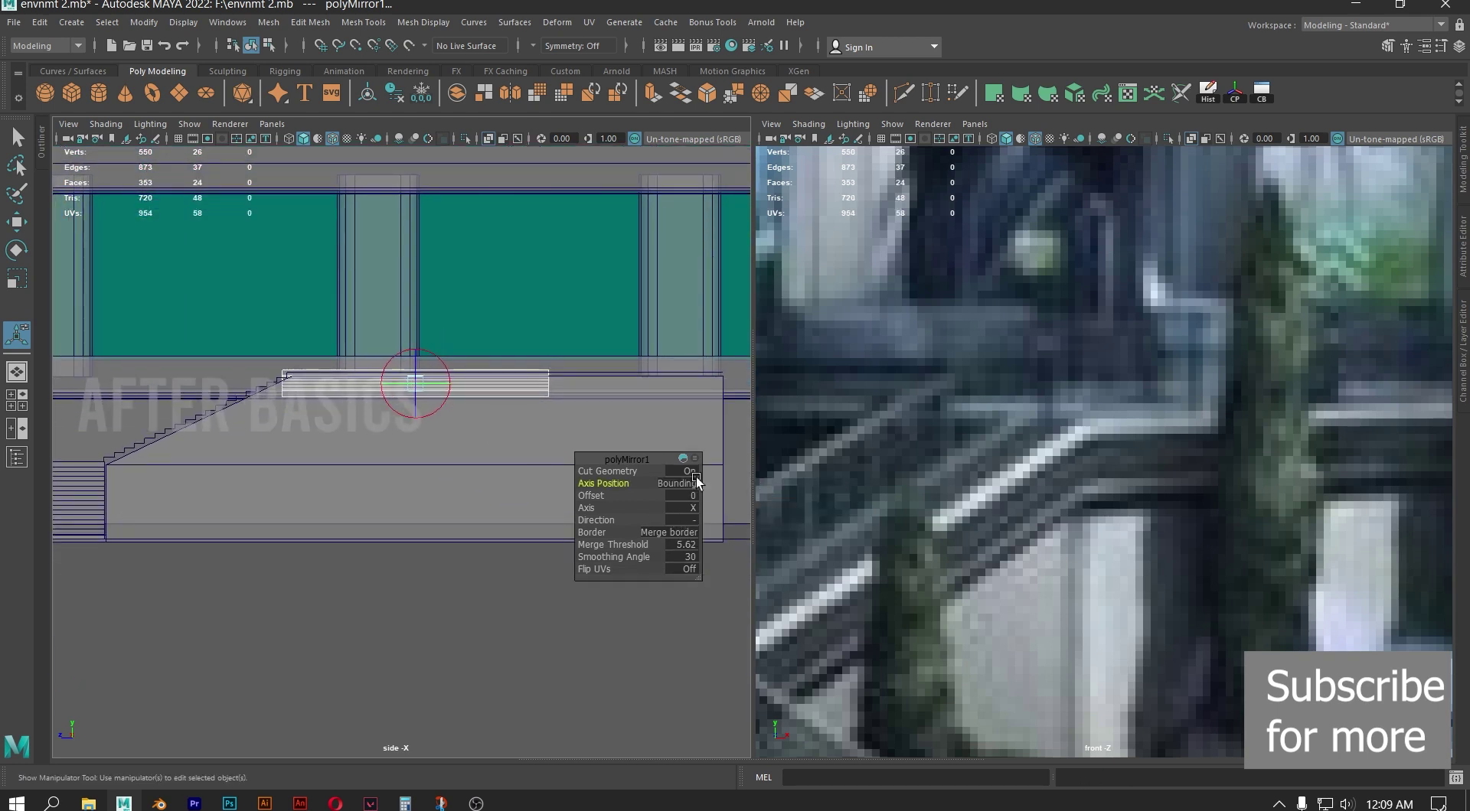
pyautogui.click(674, 483)
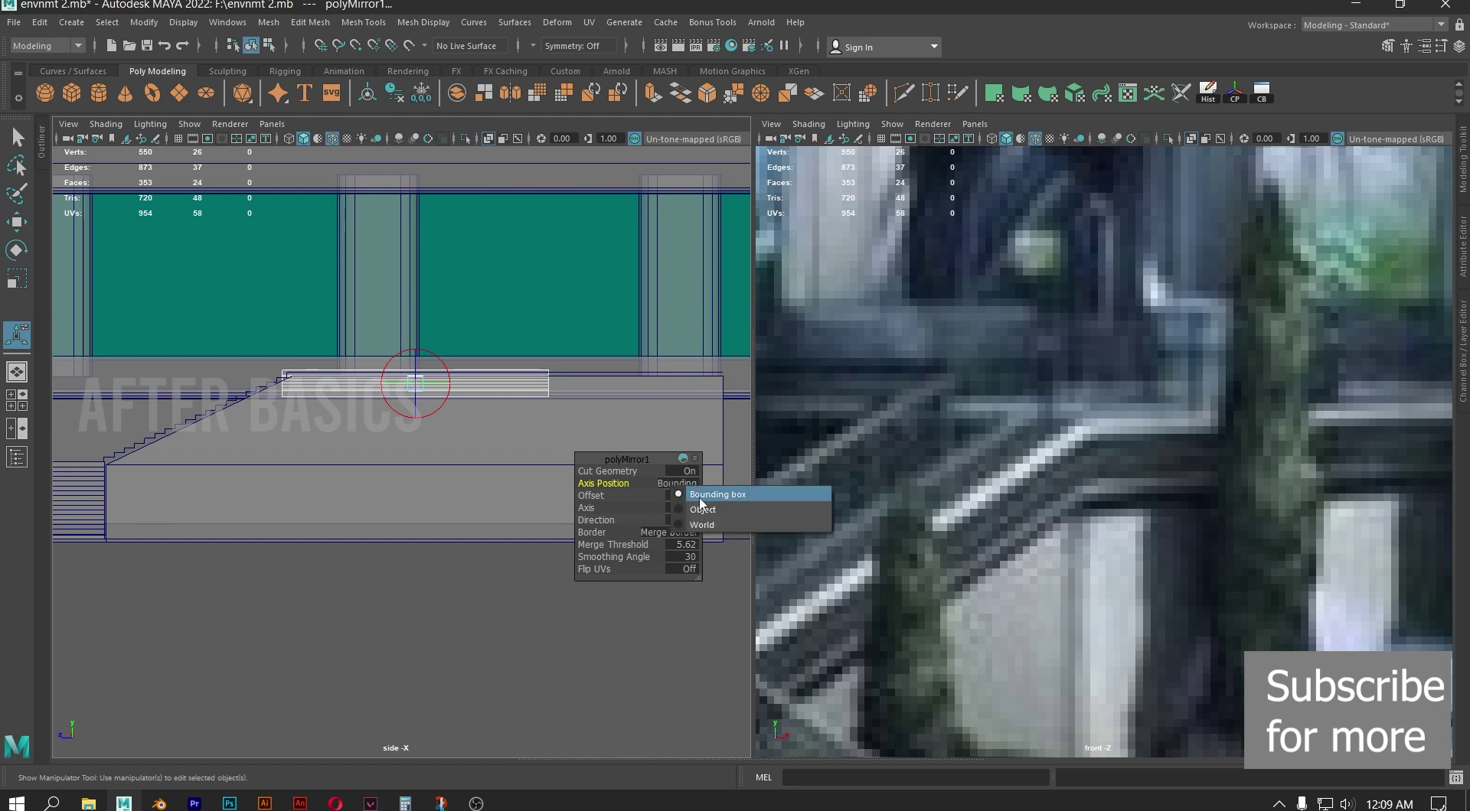
pyautogui.click(704, 509)
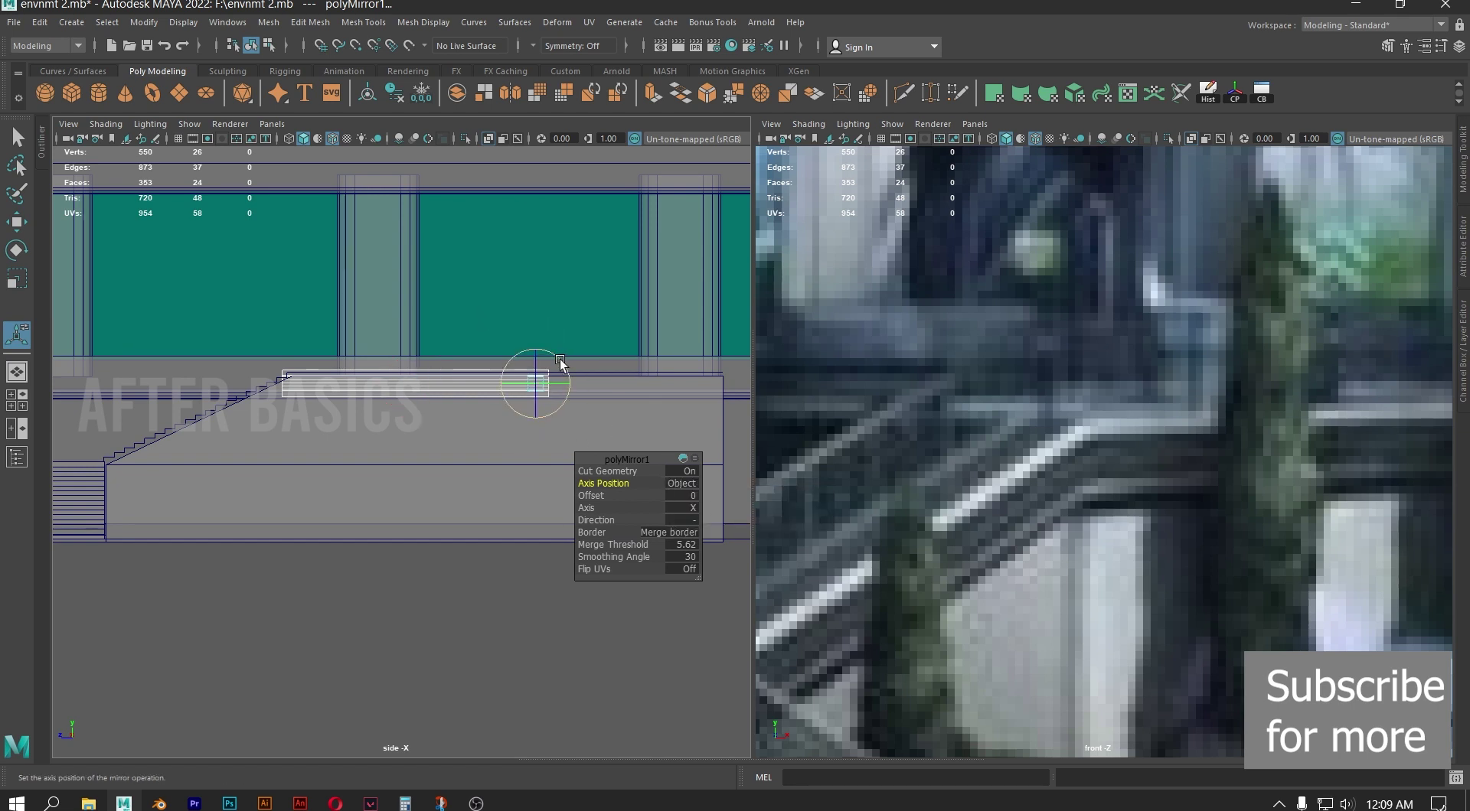
# Set the trim's mirror axis to Z and its direction to positive
pyautogui.click(701, 510)
pyautogui.click(701, 520)
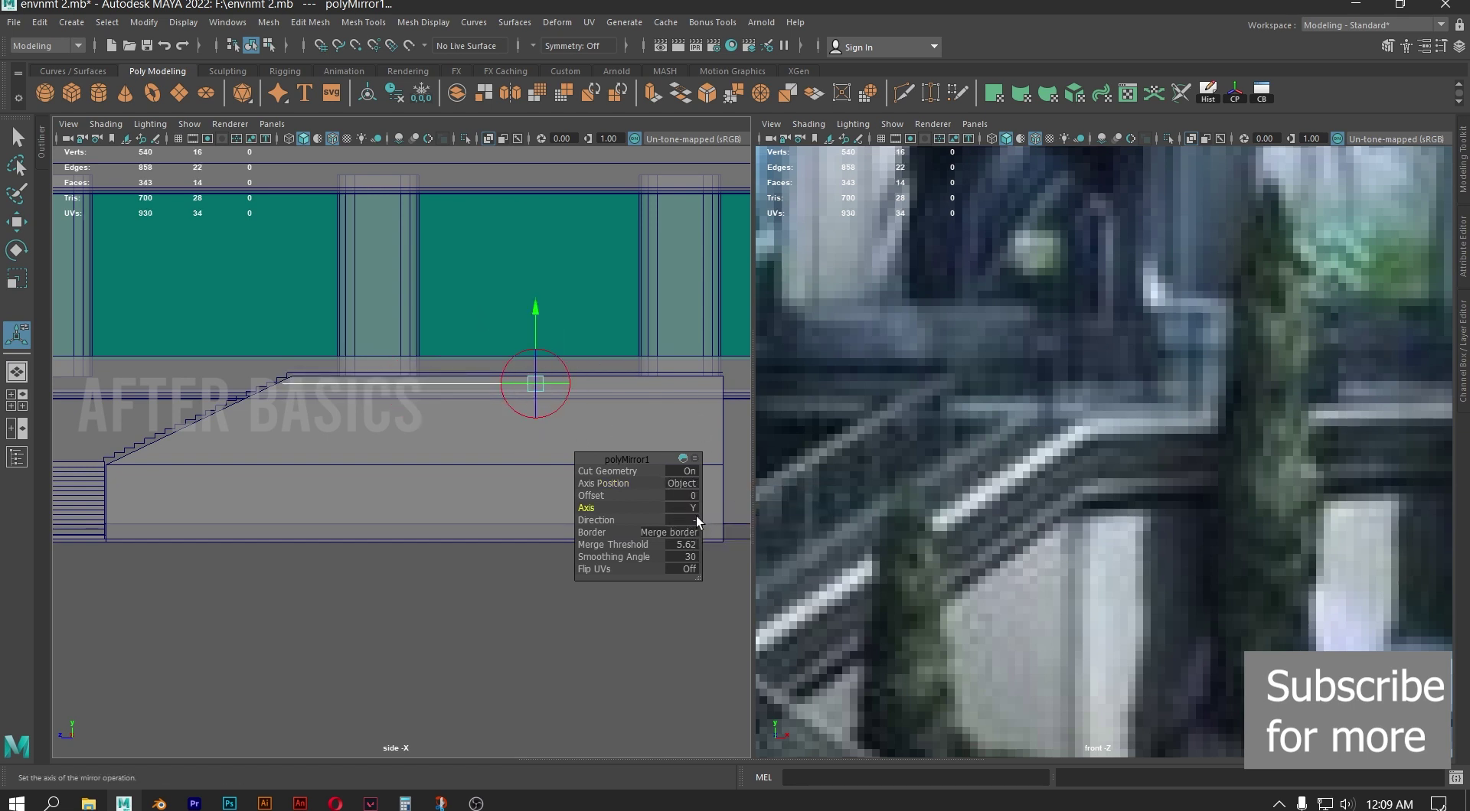
pyautogui.click(674, 508)
pyautogui.click(708, 533)
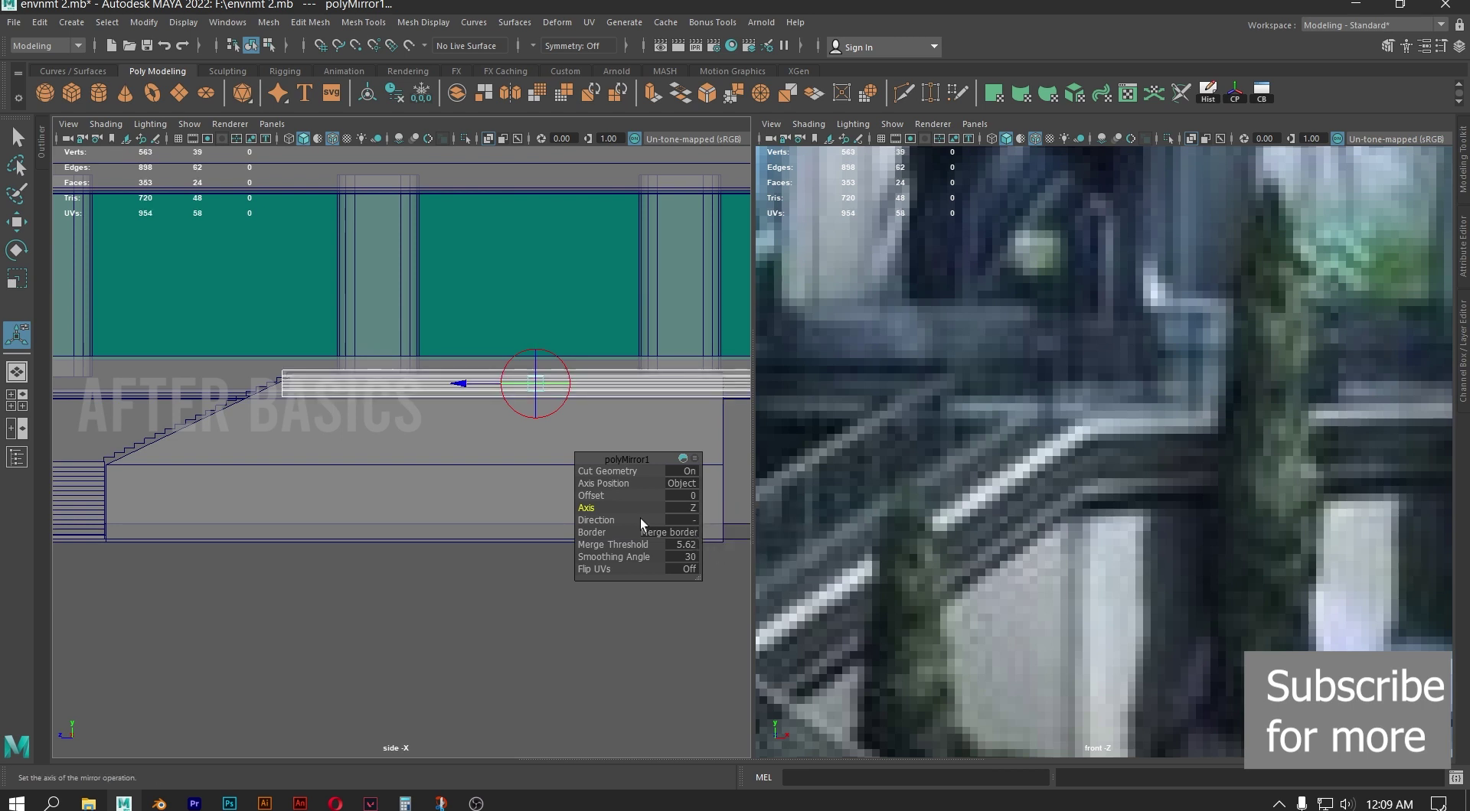
pyautogui.keyDown('alt'); pyautogui.moveTo(588, 420); pyautogui.dragTo(465, 342, button='middle'); pyautogui.keyUp('alt')
pyautogui.click(692, 517)
pyautogui.click(780, 526)
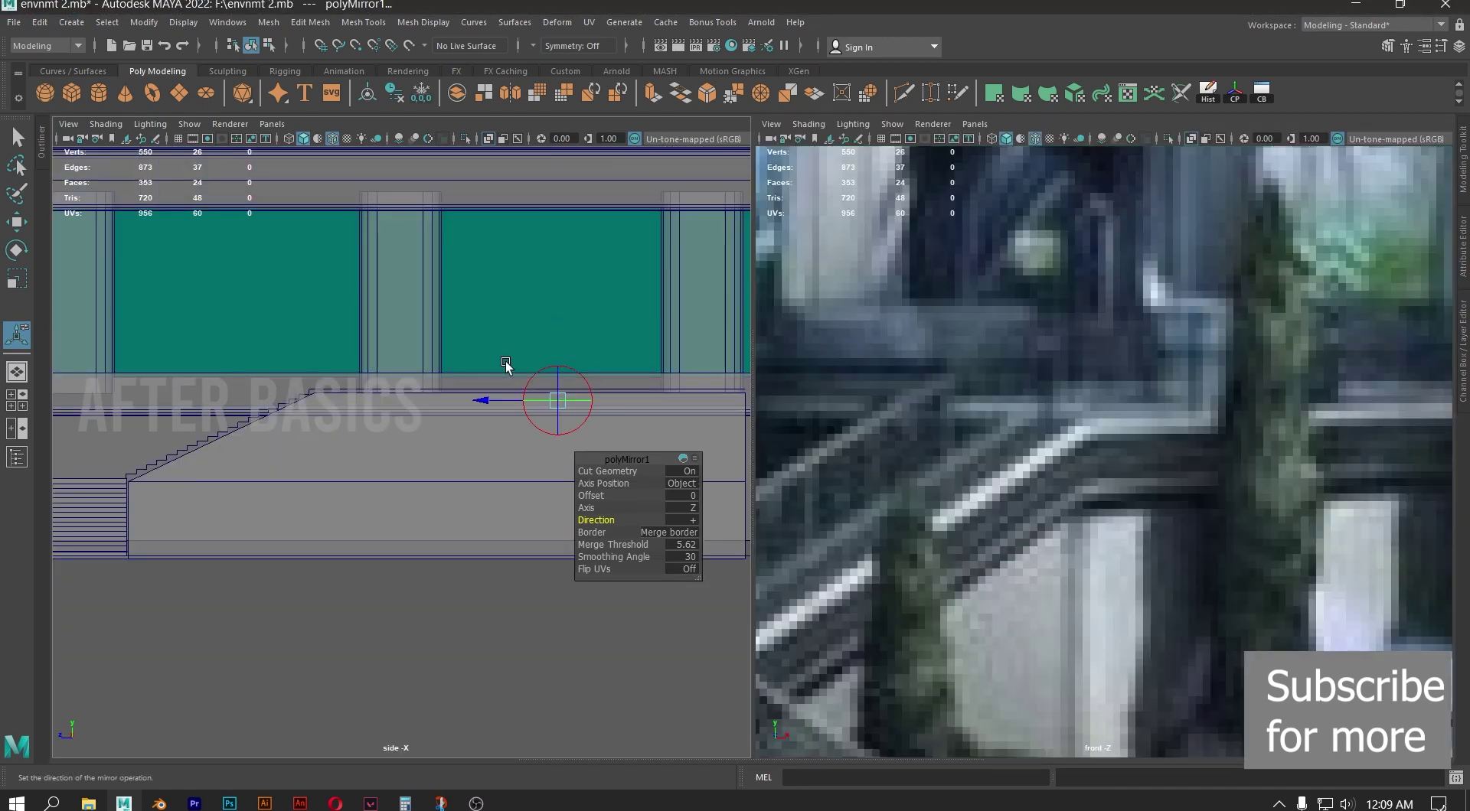
# Move the mirror plane along the trim toward the stairs, to an offset of about 9.28
pyautogui.press('space')
pyautogui.moveTo(497, 363); pyautogui.dragTo(499, 349)
pyautogui.keyDown('alt'); pyautogui.moveTo(510, 399); pyautogui.dragTo(533, 434); pyautogui.keyUp('alt')
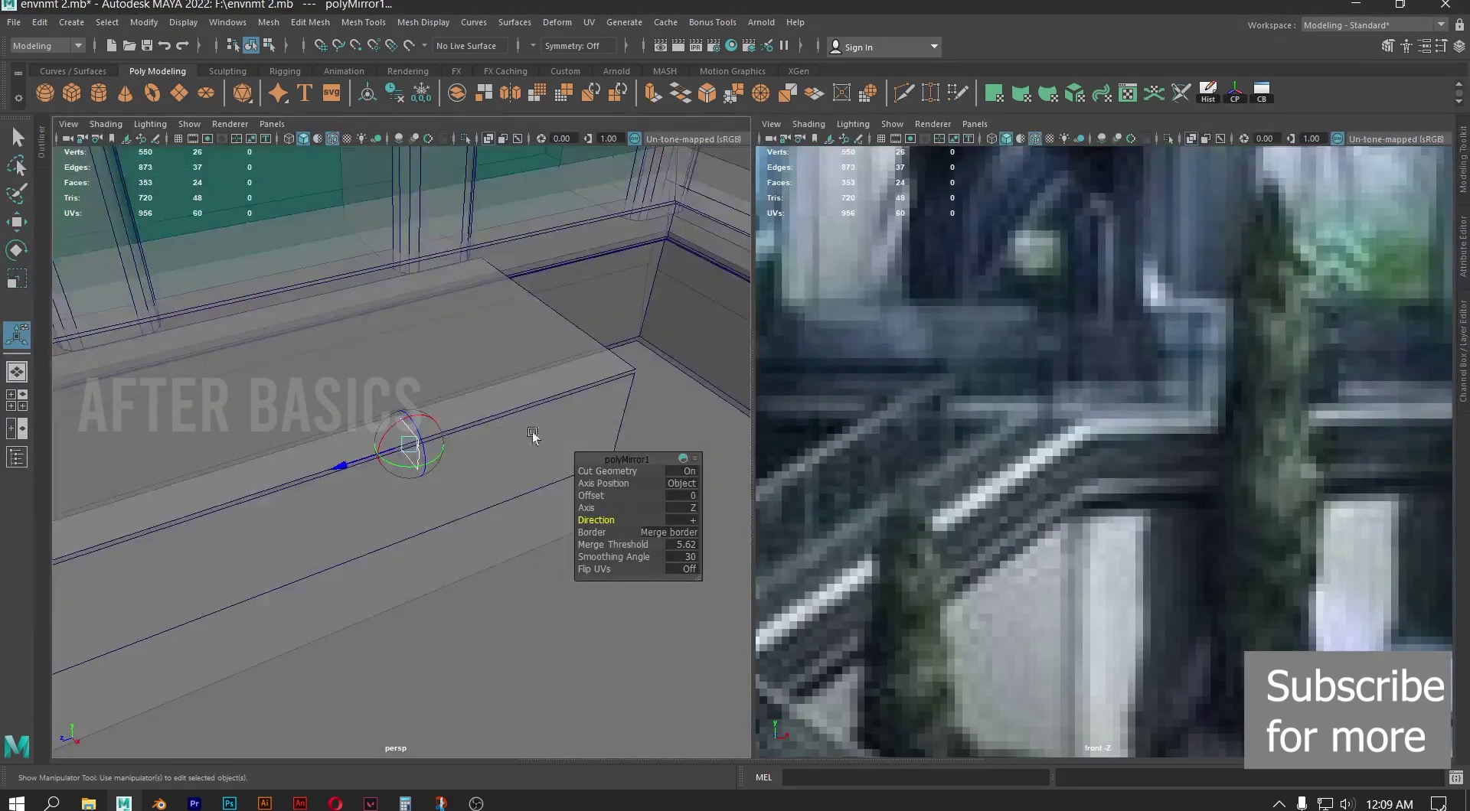
pyautogui.scroll(-8, 478, 423)
pyautogui.moveTo(390, 458); pyautogui.dragTo(237, 501)
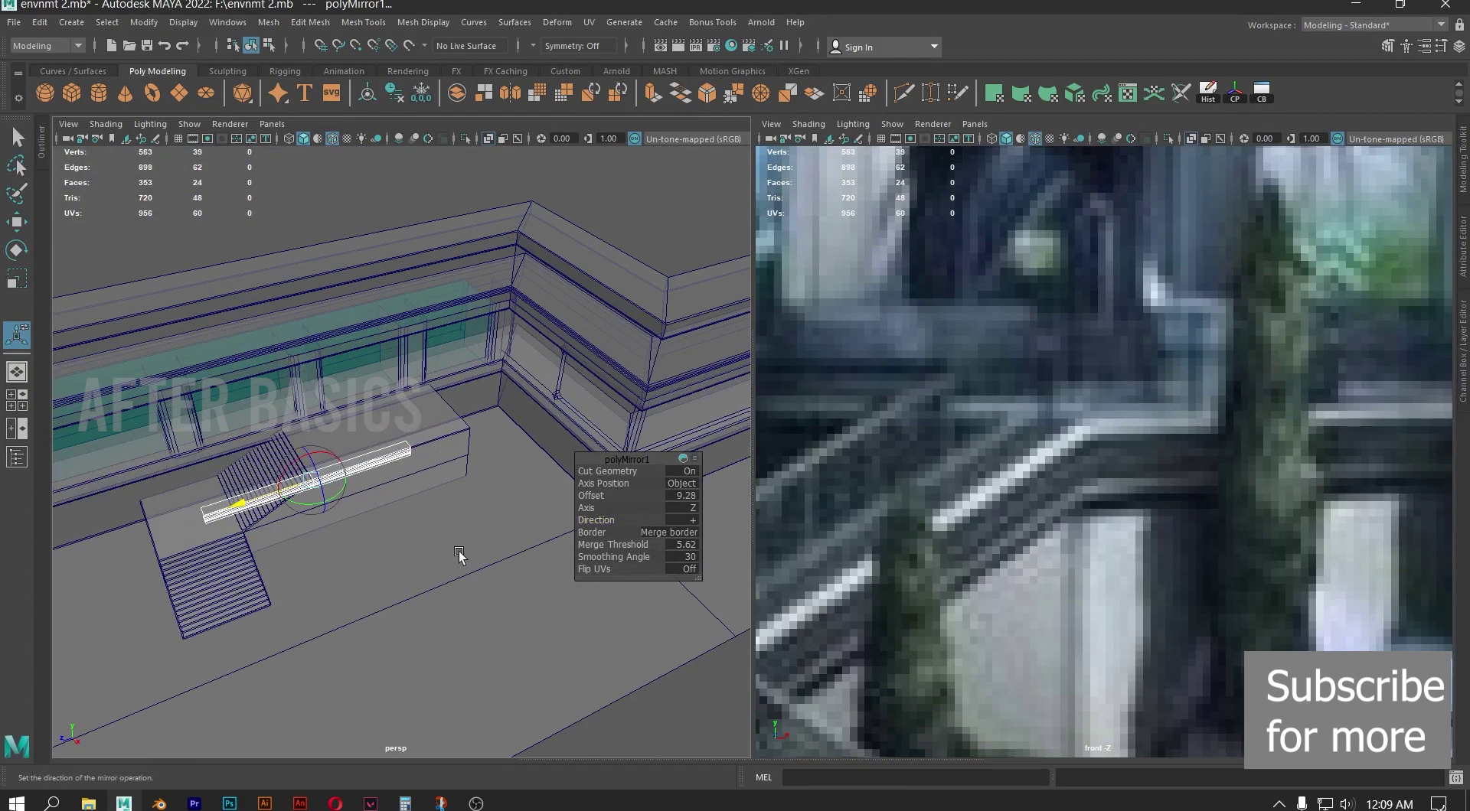
# In the side view, fine-tune the mirror plane near the top step to an offset of about 9.478
pyautogui.press('space')
pyautogui.press('space')
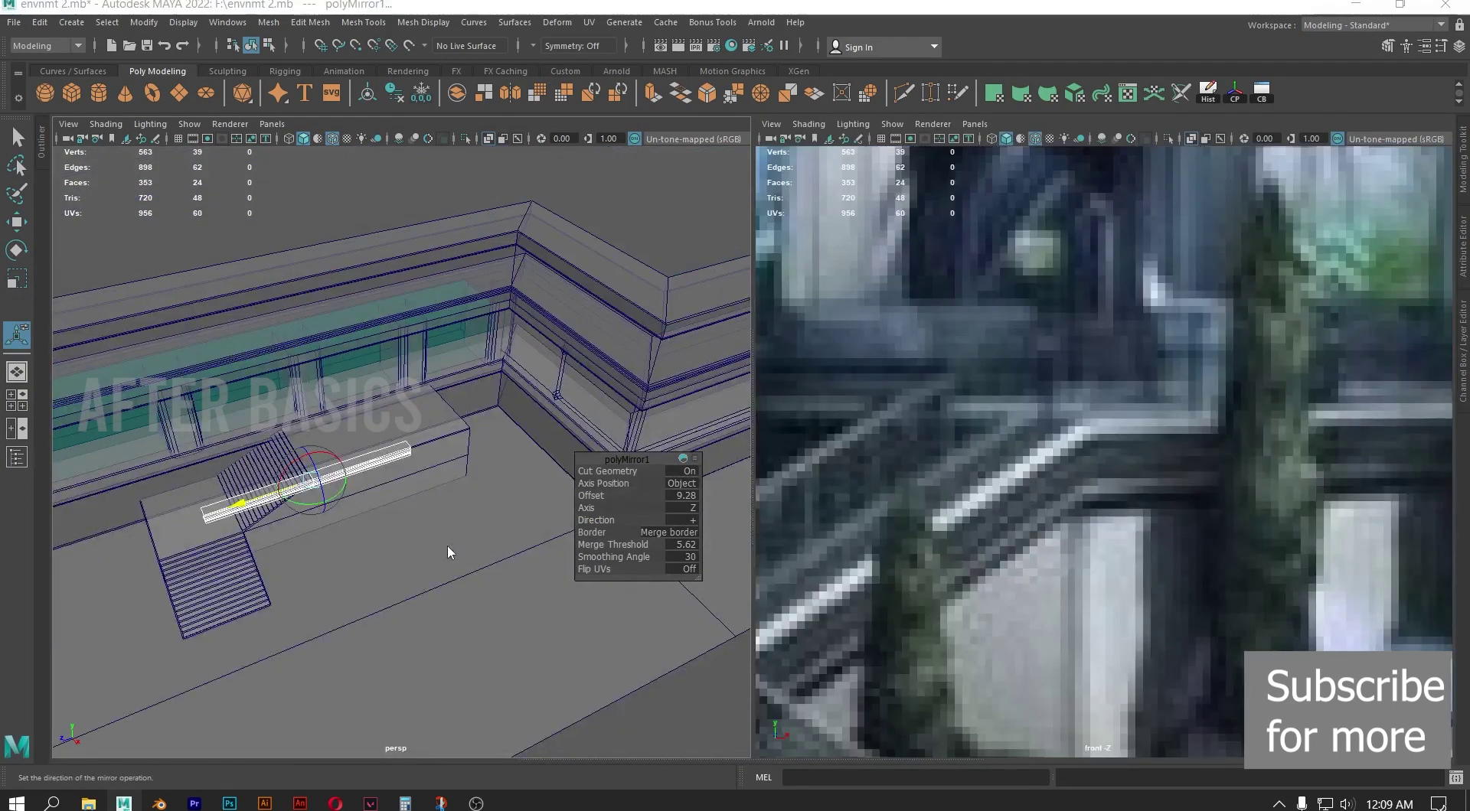
pyautogui.press('space')
pyautogui.moveTo(447, 547); pyautogui.dragTo(535, 554)
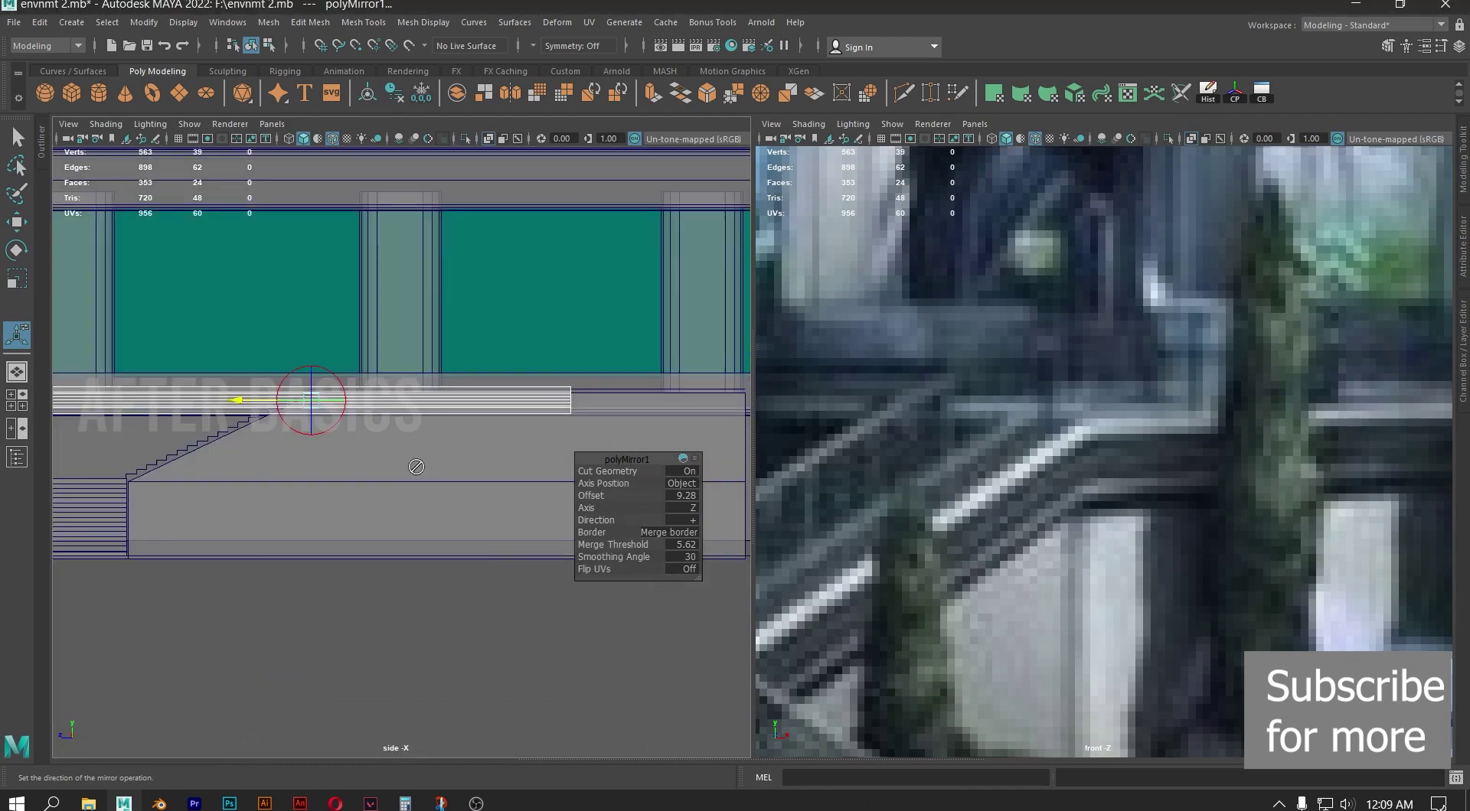
pyautogui.keyDown('alt'); pyautogui.moveTo(415, 463); pyautogui.dragTo(350, 453); pyautogui.keyUp('alt')
pyautogui.keyDown('alt'); pyautogui.moveTo(351, 453); pyautogui.dragTo(445, 512, button='middle'); pyautogui.keyUp('alt')
pyautogui.keyDown('alt'); pyautogui.moveTo(444, 512); pyautogui.dragTo(498, 570, button='right'); pyautogui.keyUp('alt')
pyautogui.keyDown('alt'); pyautogui.moveTo(375, 442); pyautogui.dragTo(553, 653, button='right'); pyautogui.keyUp('alt')
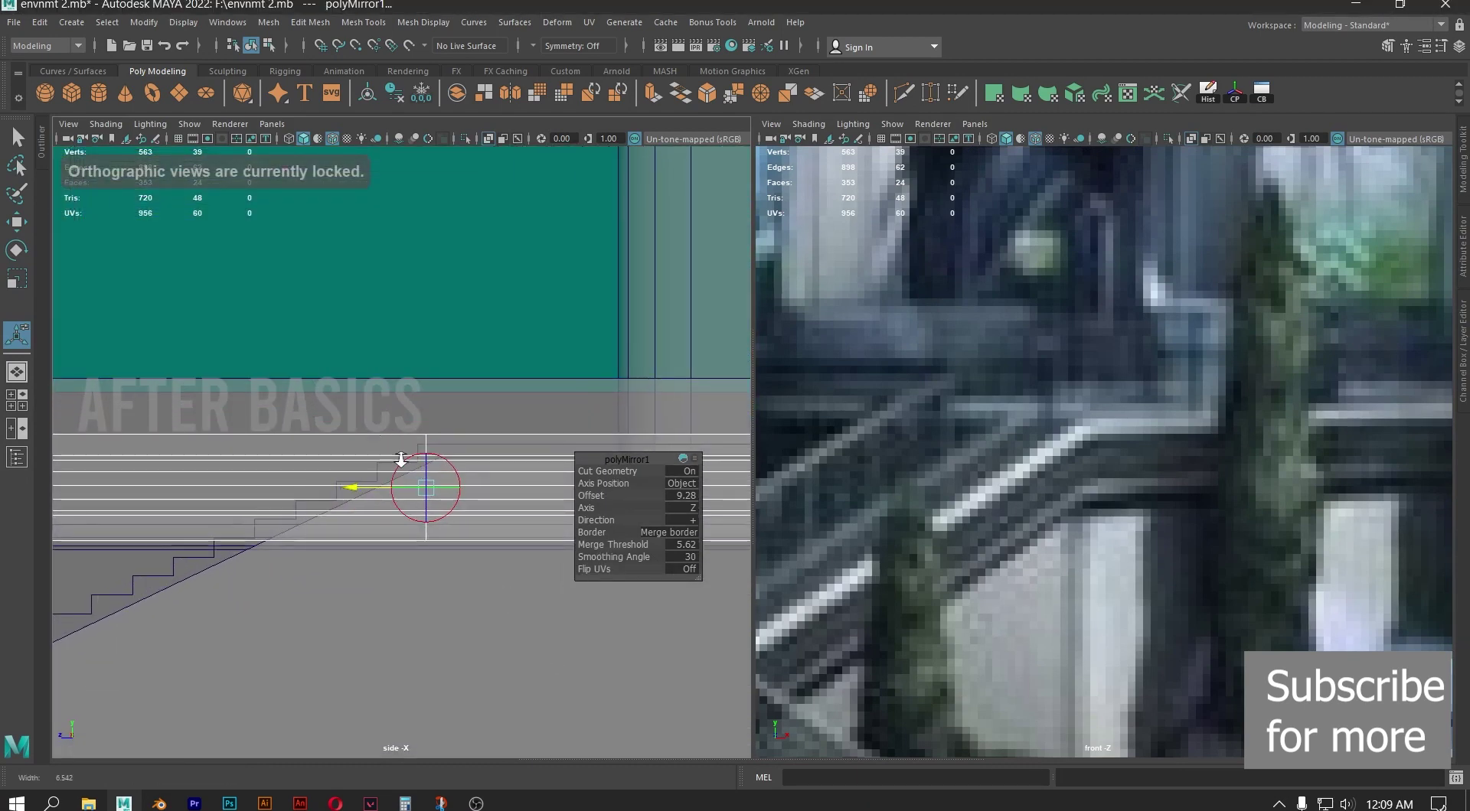
pyautogui.keyDown('alt'); pyautogui.moveTo(402, 463); pyautogui.dragTo(496, 586, button='right'); pyautogui.keyUp('alt')
pyautogui.keyDown('alt'); pyautogui.moveTo(436, 465); pyautogui.dragTo(350, 419, button='middle'); pyautogui.keyUp('alt')
pyautogui.keyDown('alt'); pyautogui.moveTo(350, 418); pyautogui.dragTo(417, 502, button='right'); pyautogui.keyUp('alt')
pyautogui.moveTo(277, 465); pyautogui.dragTo(230, 498)
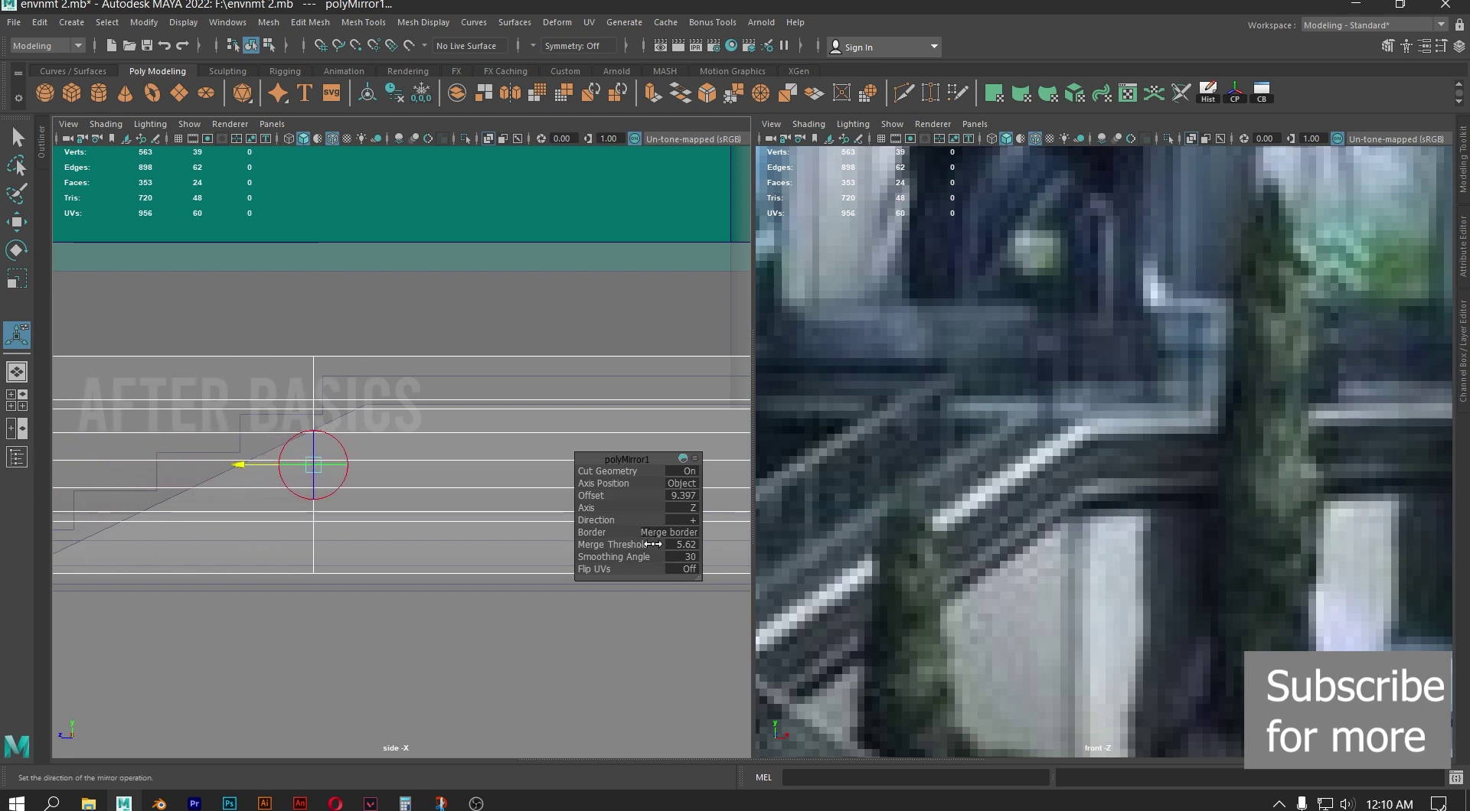
pyautogui.moveTo(233, 464)
pyautogui.mouseDown()
pyautogui.moveTo(209, 467)
pyautogui.moveTo(224, 465)
pyautogui.mouseUp()
# Tilt the mirror plane so the mirrored trim follows the stair slope, with Mirror Plane Rotate X set to 12.5
pyautogui.moveTo(327, 457); pyautogui.dragTo(325, 450)
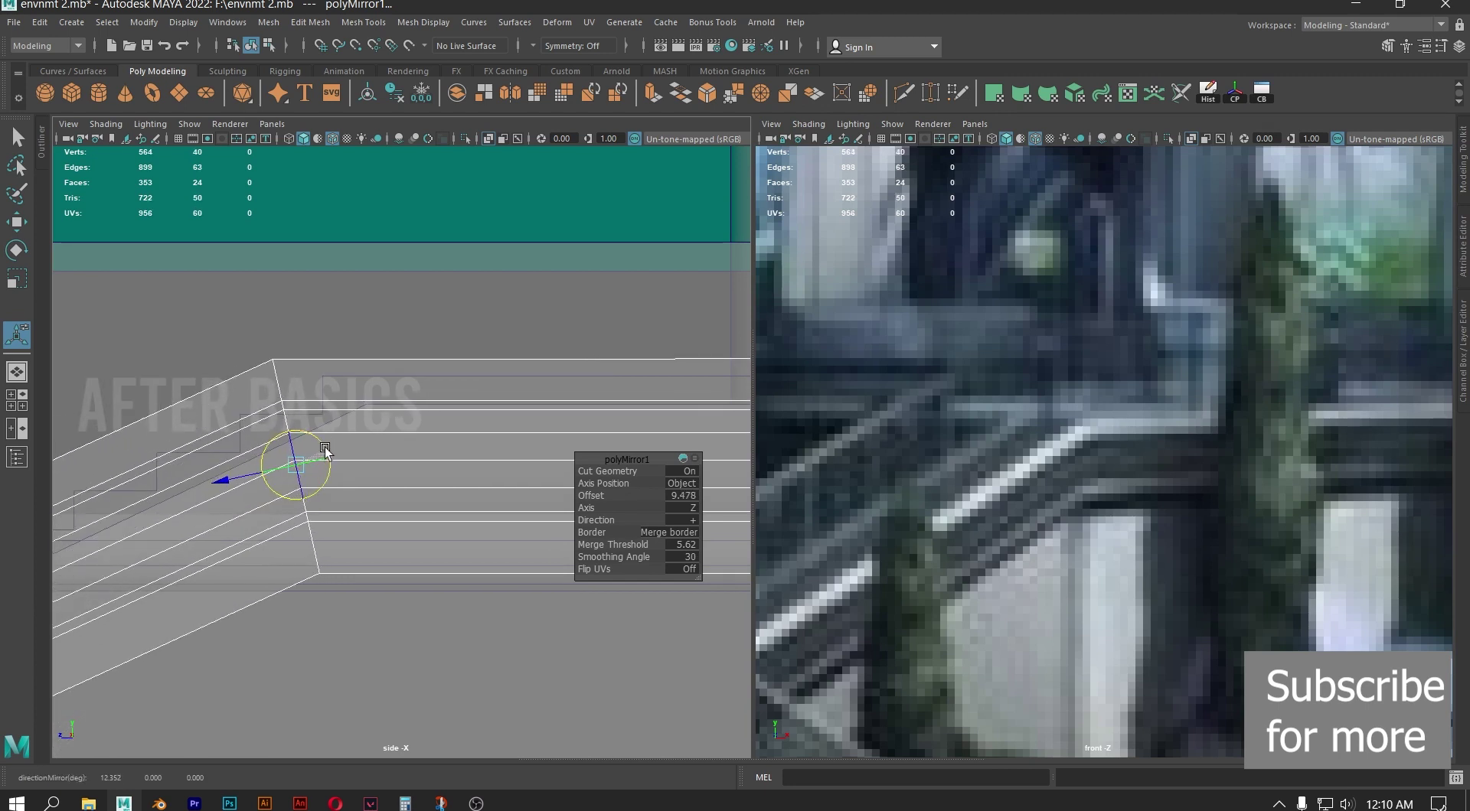
pyautogui.keyDown('alt'); pyautogui.moveTo(383, 399); pyautogui.dragTo(642, 369, button='middle'); pyautogui.keyUp('alt')
pyautogui.scroll(-5, 315, 366)
pyautogui.keyDown('alt'); pyautogui.moveTo(310, 363); pyautogui.dragTo(316, 290, button='middle'); pyautogui.keyUp('alt')
pyautogui.keyDown('alt'); pyautogui.moveTo(333, 321); pyautogui.dragTo(420, 439, button='right'); pyautogui.keyUp('alt')
pyautogui.keyDown('alt'); pyautogui.moveTo(483, 363); pyautogui.dragTo(232, 411, button='middle'); pyautogui.keyUp('alt')
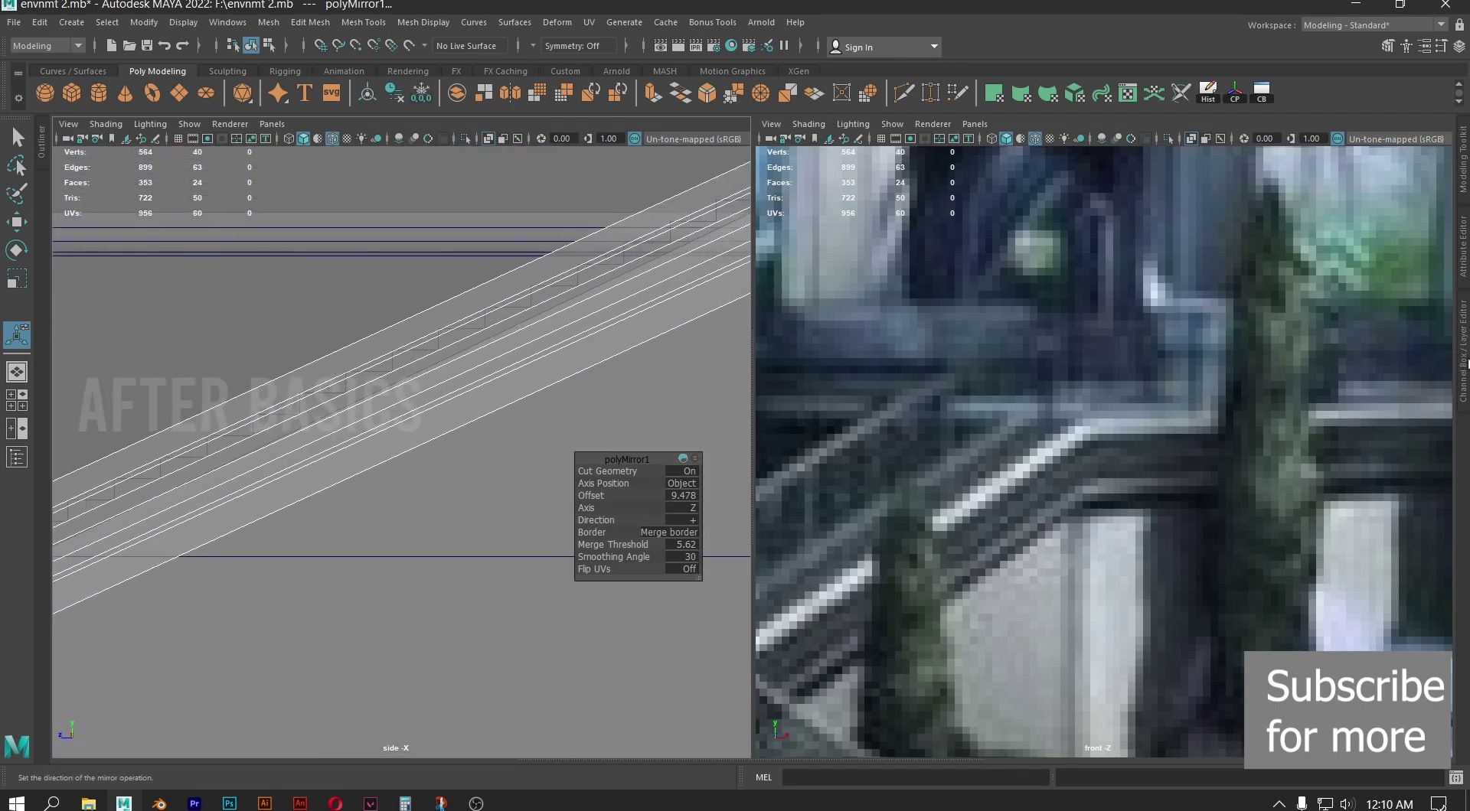
pyautogui.click(1463, 360)
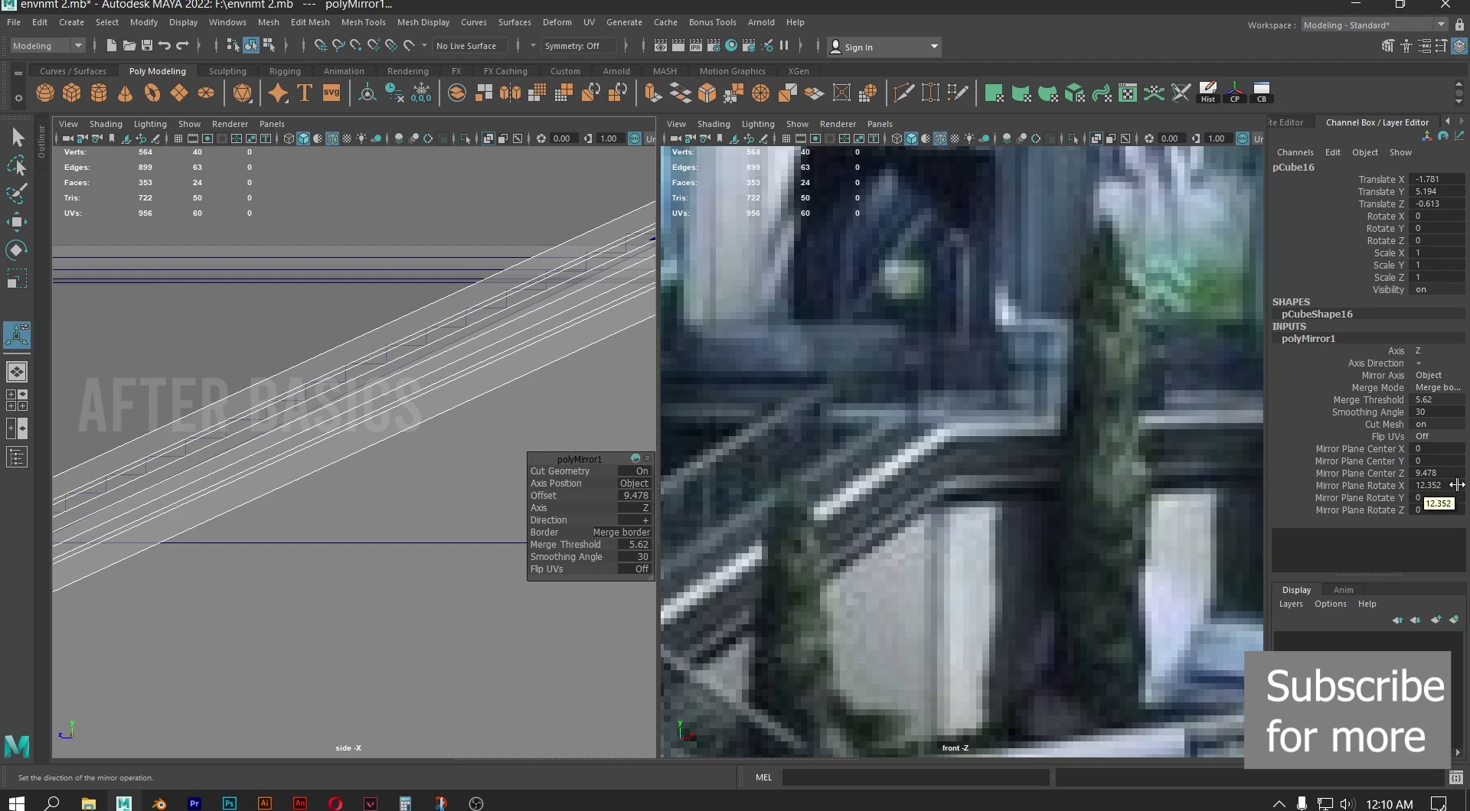
pyautogui.doubleClick(1456, 485)
pyautogui.press('Return')
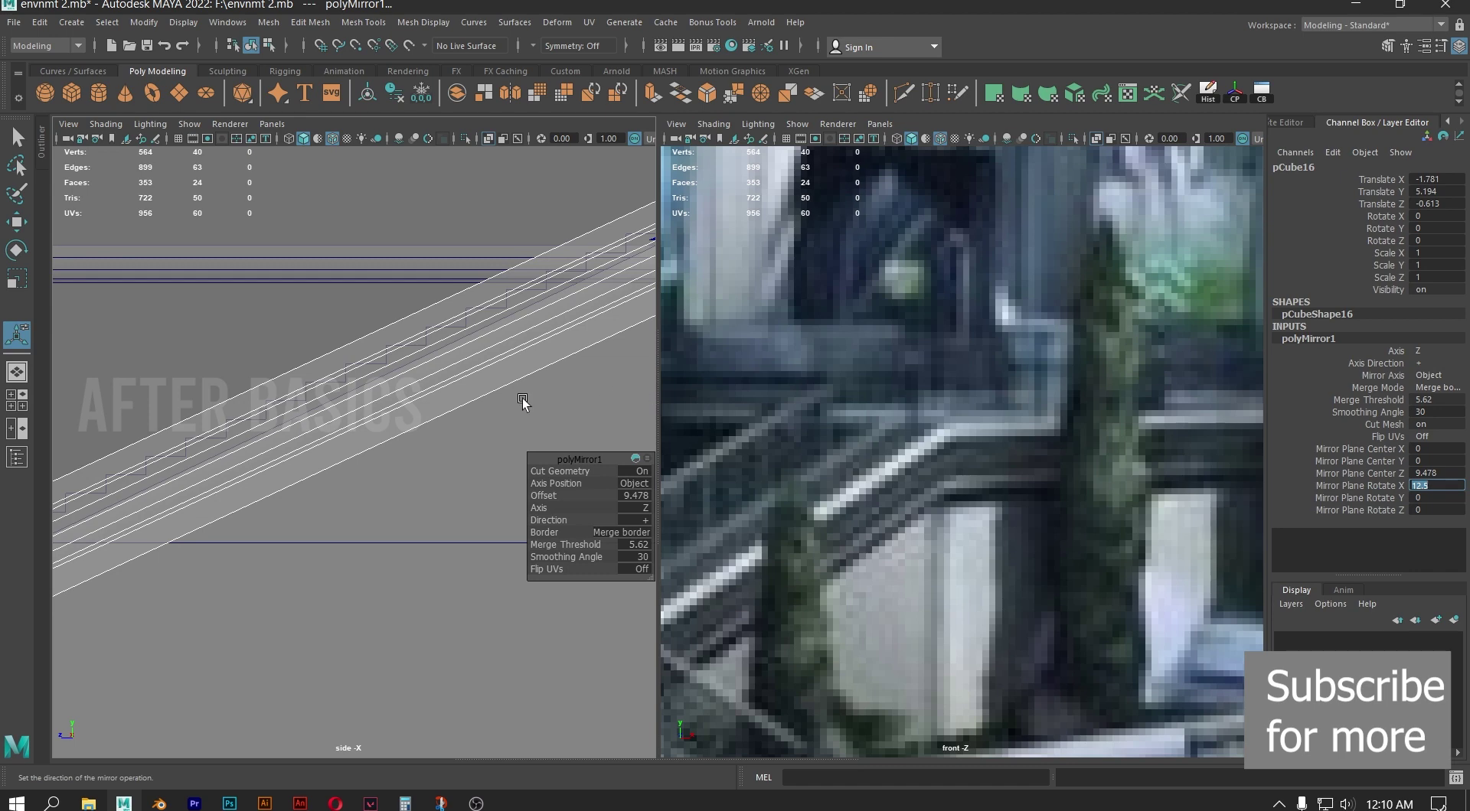
pyautogui.scroll(-5, 360, 355)
pyautogui.scroll(4, 409, 383)
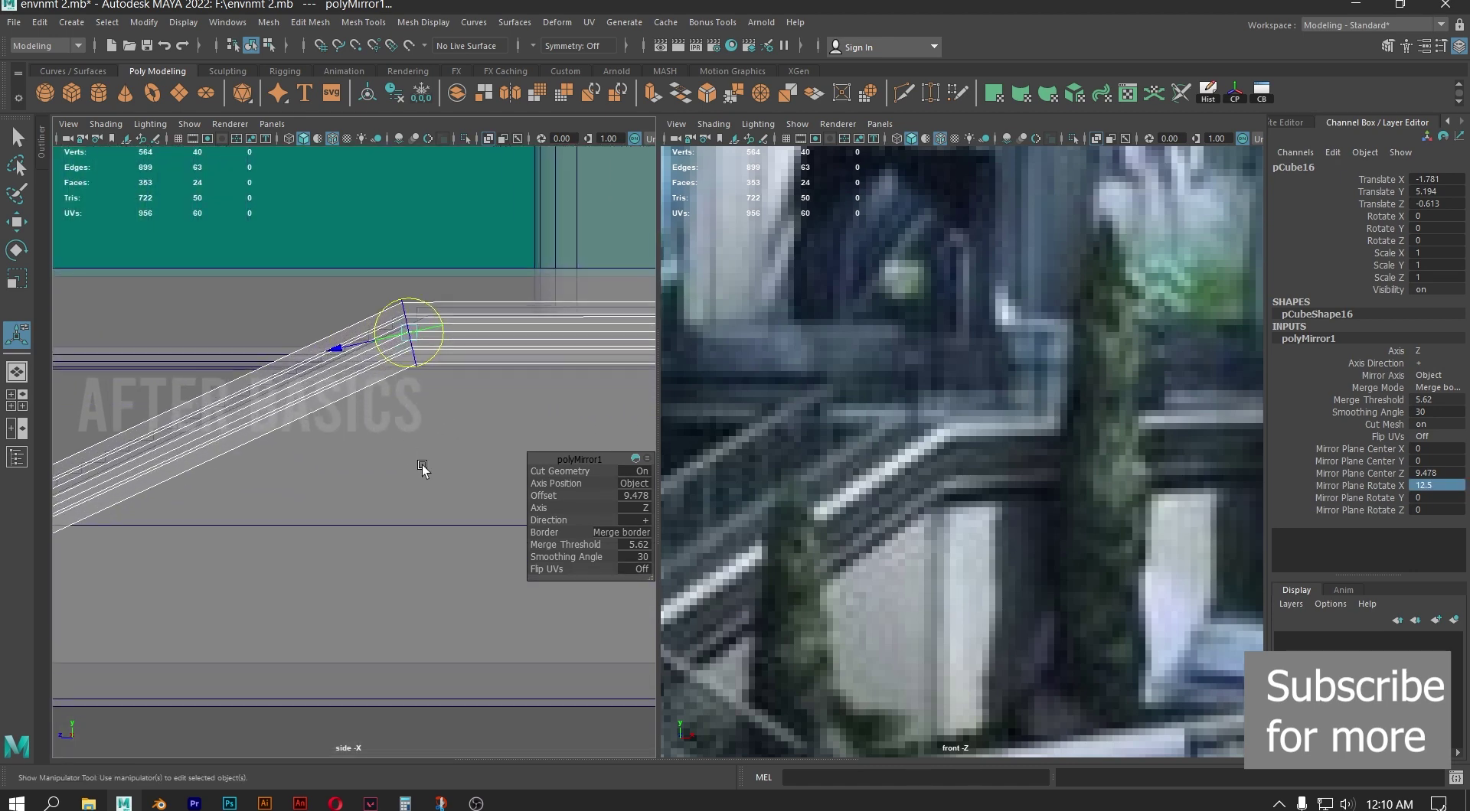
# Check the mirrored trim's bend and lower end against the stairs, and delete its construction history
pyautogui.click(414, 735)
pyautogui.keyDown('alt'); pyautogui.moveTo(412, 409); pyautogui.dragTo(444, 466, button='middle'); pyautogui.keyUp('alt')
pyautogui.scroll(3, 468, 429)
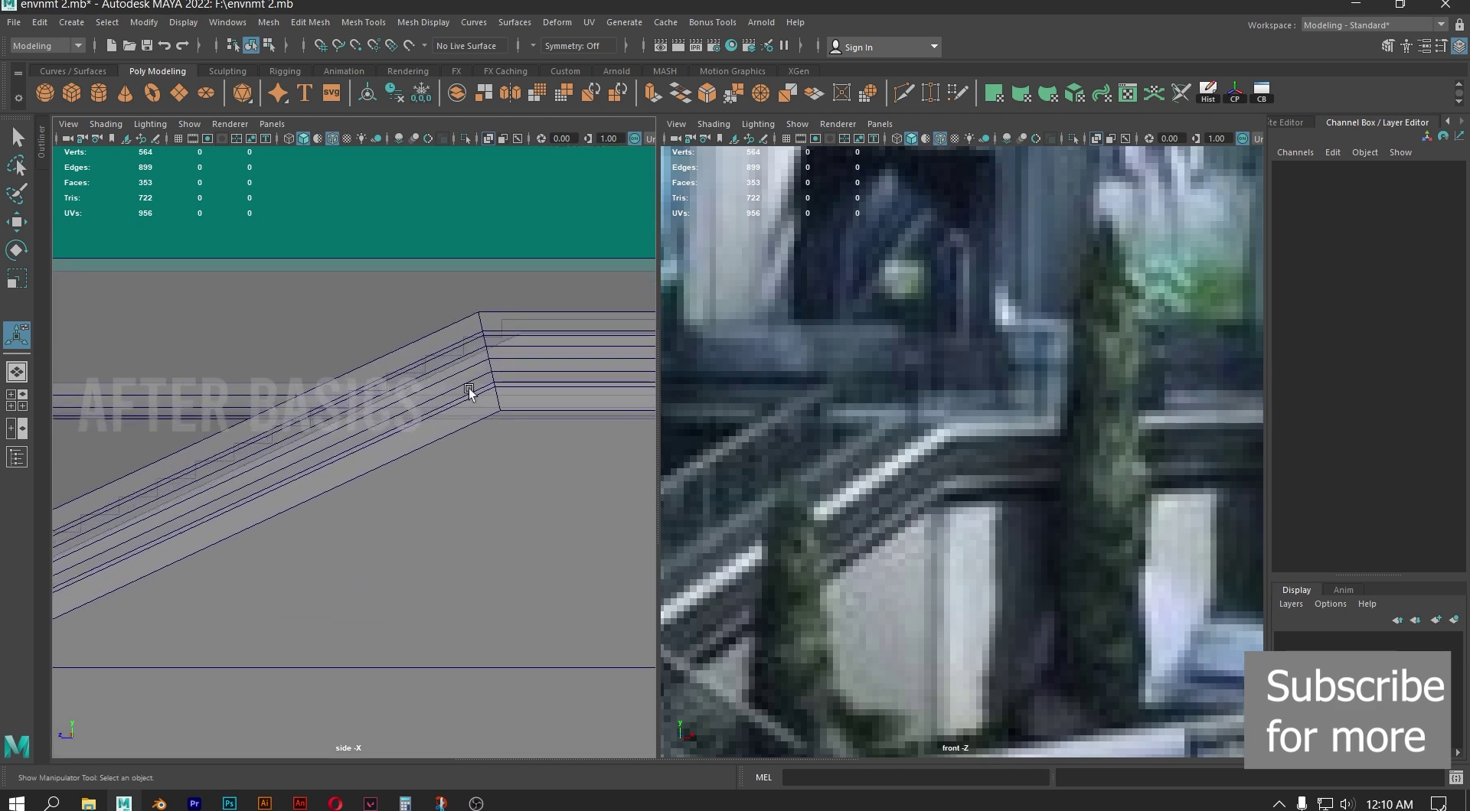
pyautogui.click(481, 394)
pyautogui.press('space')
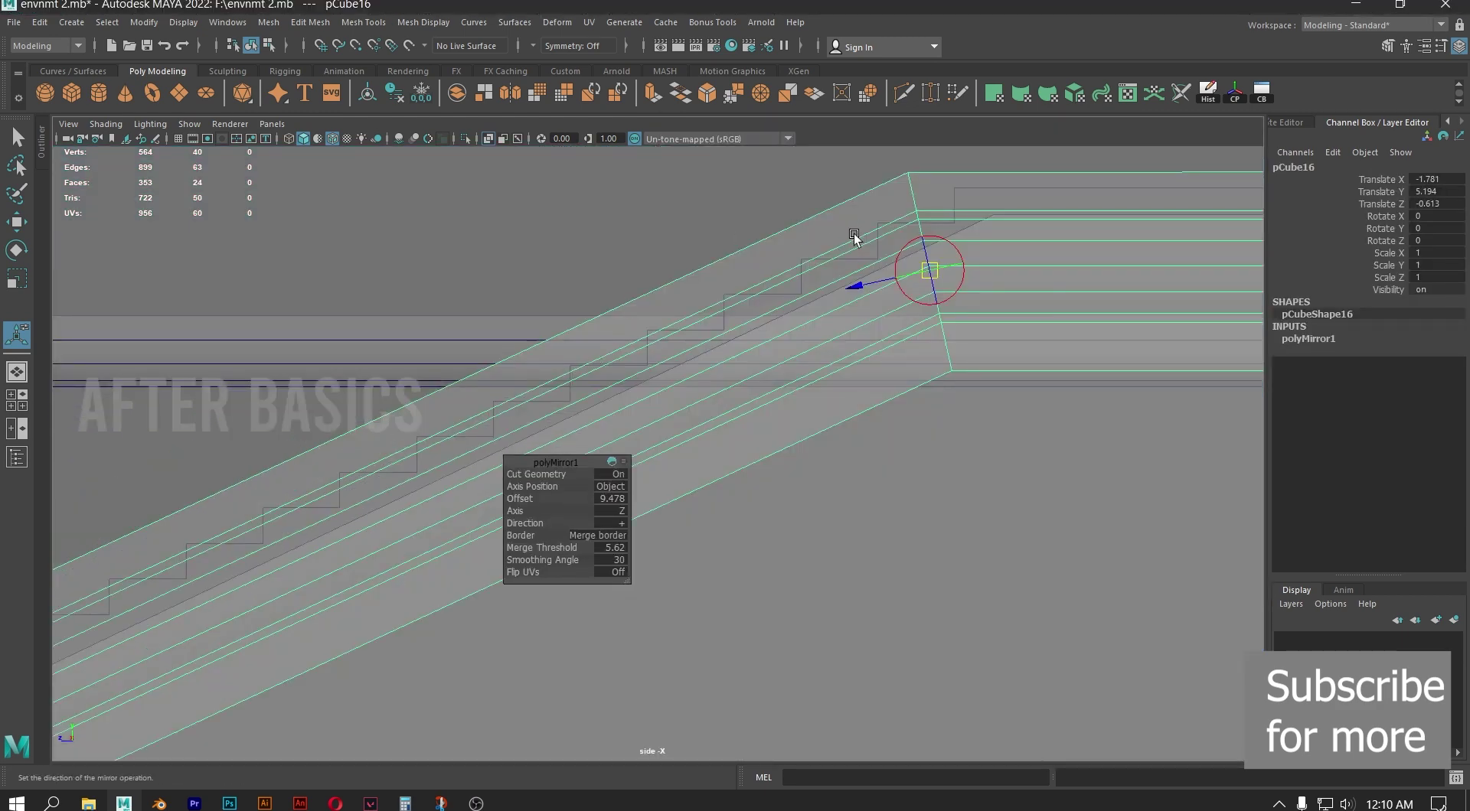
pyautogui.press('space')
pyautogui.keyDown('alt'); pyautogui.moveTo(318, 410); pyautogui.dragTo(647, 318, button='middle'); pyautogui.keyUp('alt')
pyautogui.keyDown('alt'); pyautogui.moveTo(287, 391); pyautogui.dragTo(506, 270, button='middle'); pyautogui.keyUp('alt')
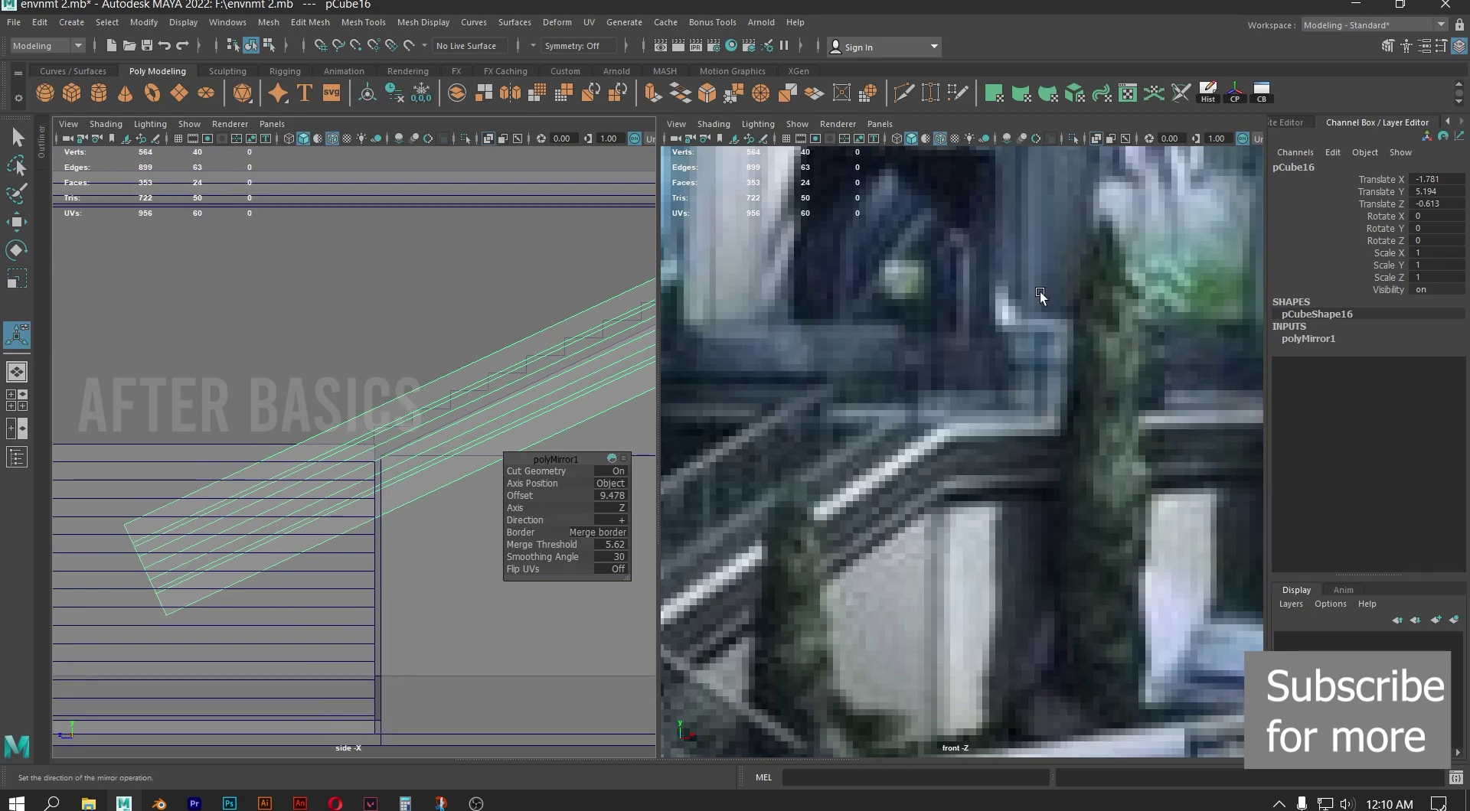
pyautogui.click(1206, 95)
# Examine the sloped trim in the perspective view from several angles, especially where its lower end meets the stairs
pyautogui.press('space')
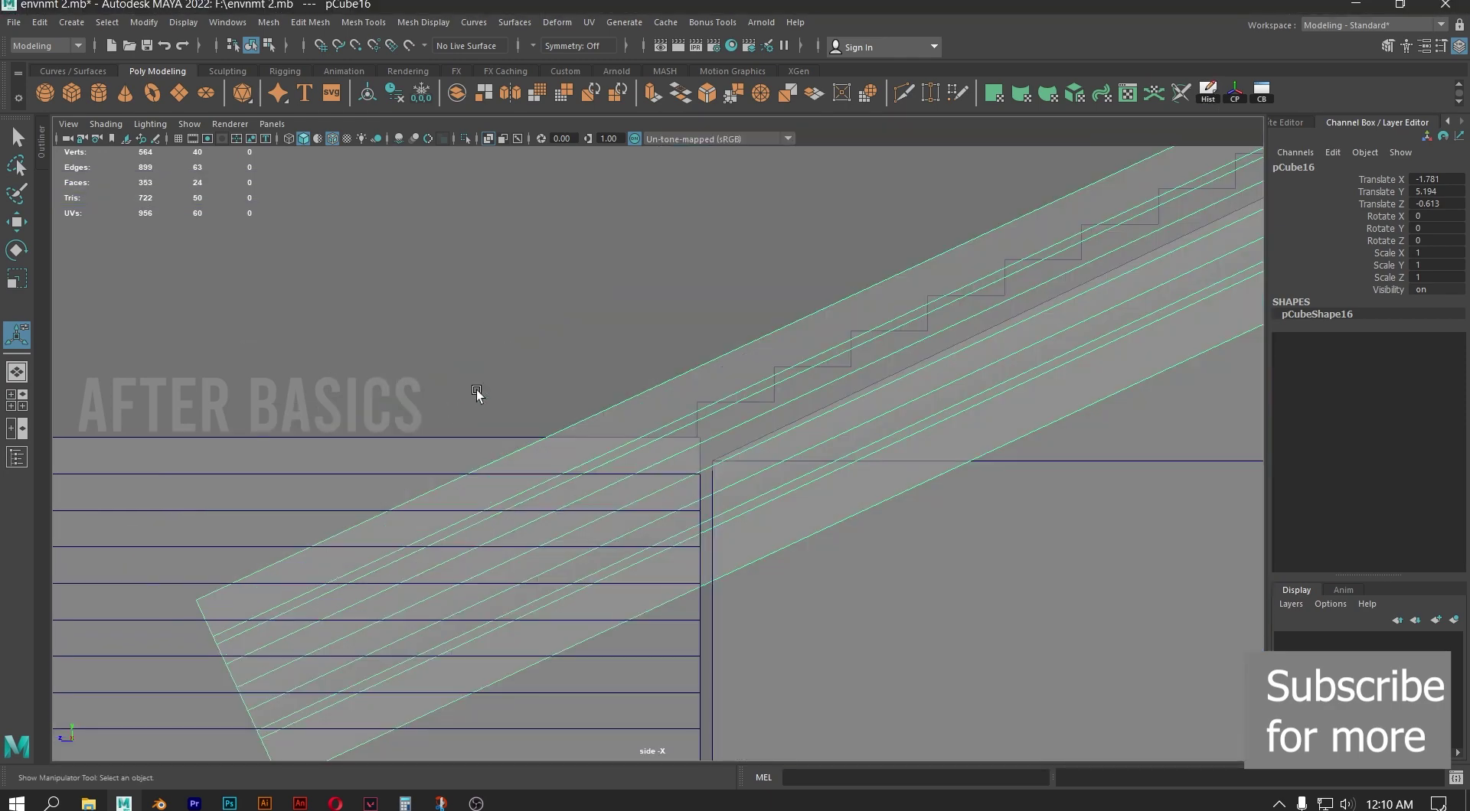
pyautogui.scroll(-6, 741, 258)
pyautogui.press('space')
pyautogui.moveTo(821, 306); pyautogui.dragTo(848, 249)
pyautogui.keyDown('alt'); pyautogui.moveTo(566, 429); pyautogui.dragTo(463, 458); pyautogui.keyUp('alt')
pyautogui.keyDown('alt'); pyautogui.moveTo(470, 459); pyautogui.dragTo(659, 381, button='middle'); pyautogui.keyUp('alt')
pyautogui.scroll(4, 659, 383)
pyautogui.keyDown('alt'); pyautogui.moveTo(659, 390); pyautogui.dragTo(505, 437); pyautogui.keyUp('alt')
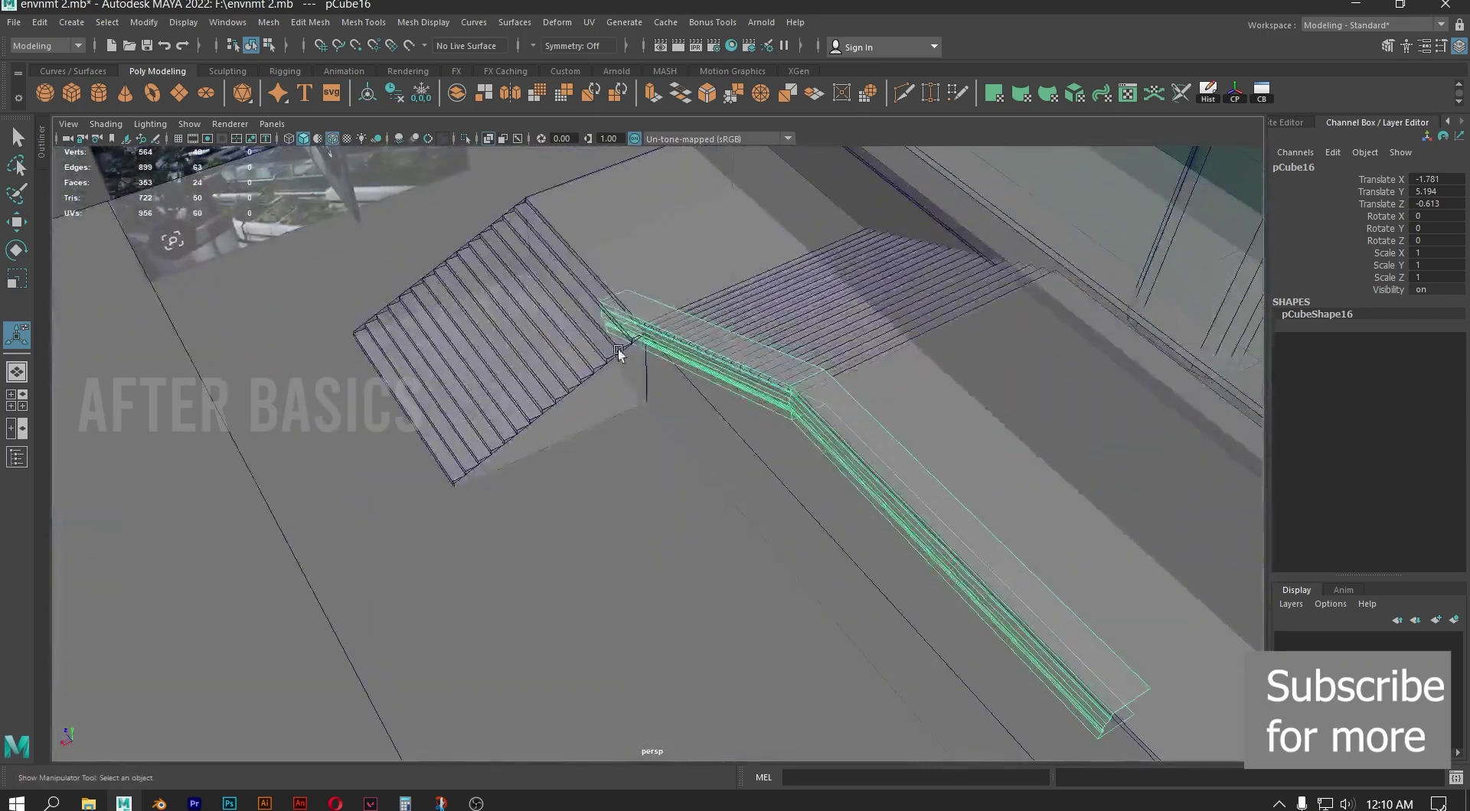
pyautogui.scroll(3, 620, 354)
pyautogui.keyDown('alt'); pyautogui.moveTo(622, 356); pyautogui.dragTo(710, 482); pyautogui.keyUp('alt')
pyautogui.scroll(3, 724, 528)
pyautogui.keyDown('alt'); pyautogui.moveTo(728, 551); pyautogui.dragTo(611, 433); pyautogui.keyUp('alt')
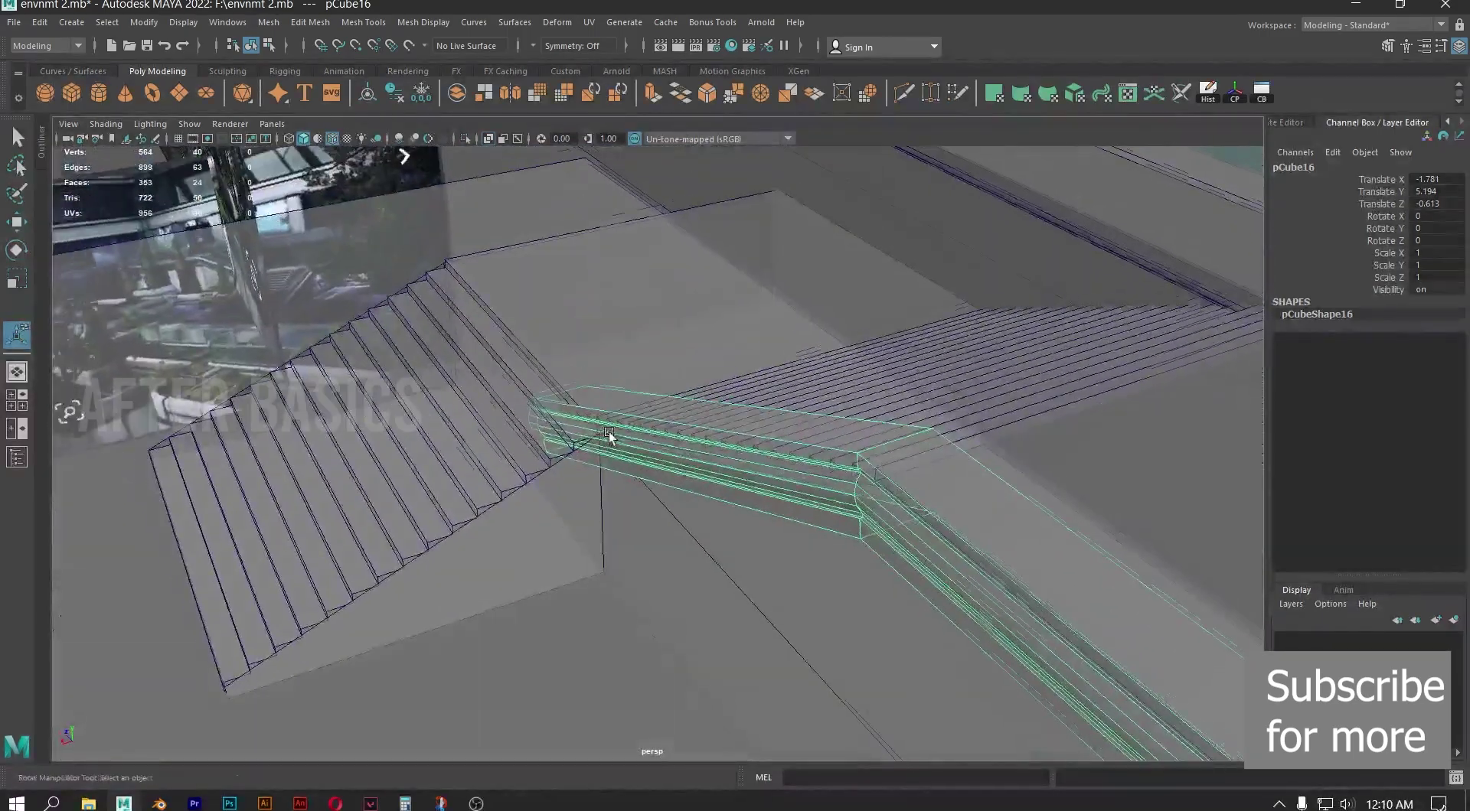
# Start a Mirror of the grooved trim with the axis position set to Bounding box
pyautogui.scroll(2, 653, 512)
pyautogui.keyDown('alt'); pyautogui.moveTo(653, 513); pyautogui.dragTo(797, 692, button='right'); pyautogui.keyUp('alt')
pyautogui.keyDown('alt'); pyautogui.moveTo(761, 616); pyautogui.dragTo(715, 549, button='right'); pyautogui.keyUp('alt')
pyautogui.keyDown('alt'); pyautogui.moveTo(716, 549); pyautogui.dragTo(609, 453); pyautogui.keyUp('alt')
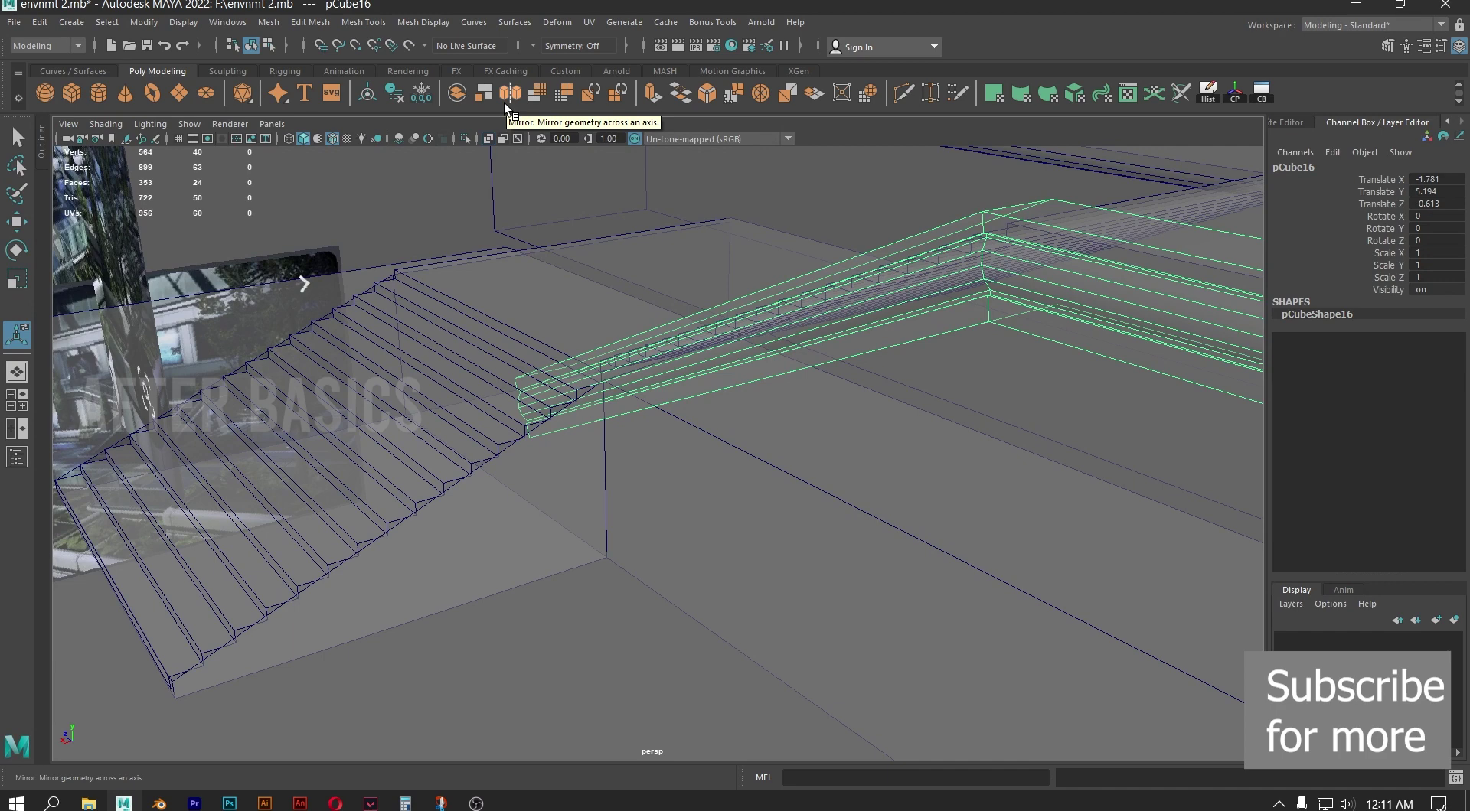
pyautogui.click(512, 89)
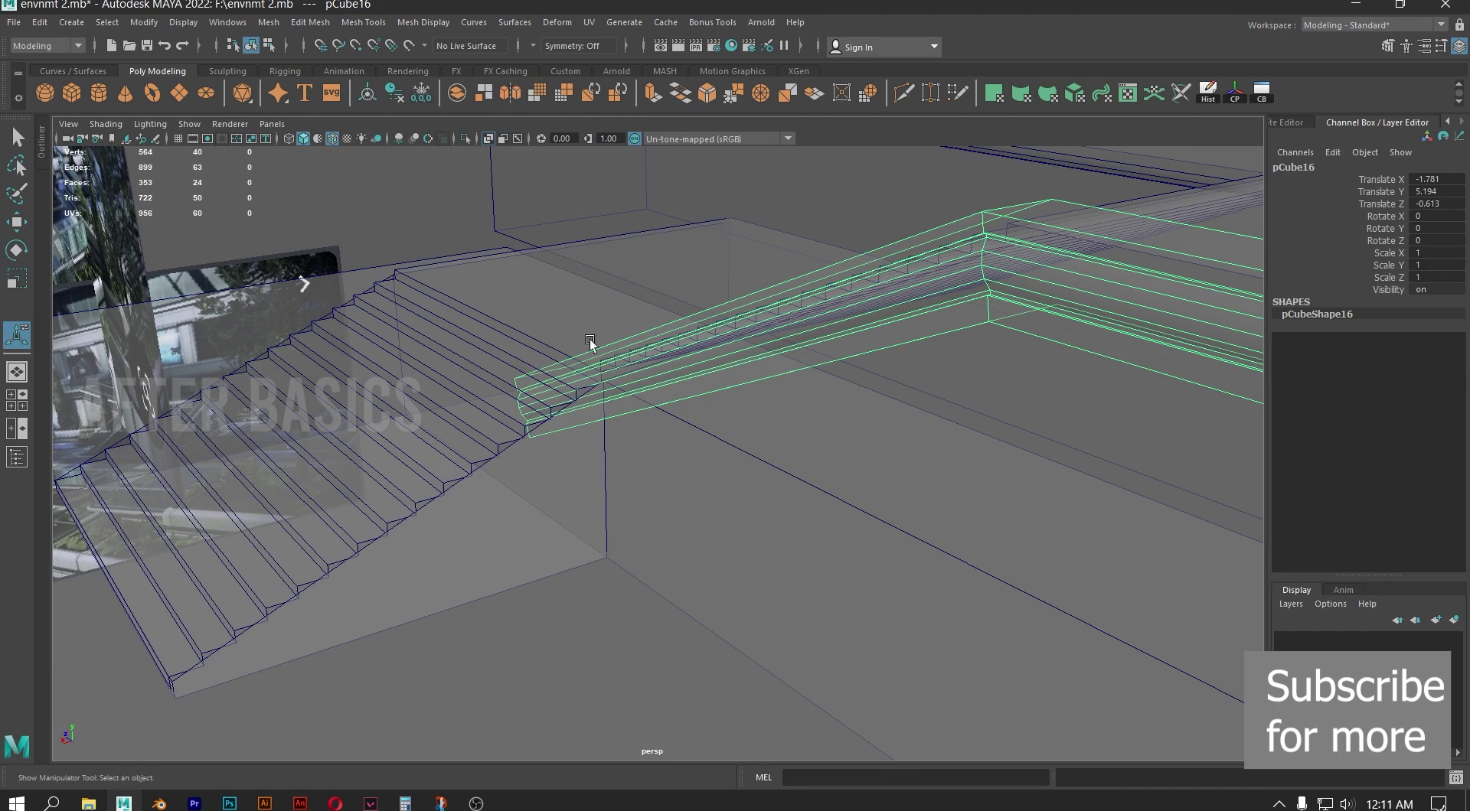
pyautogui.click(1074, 485)
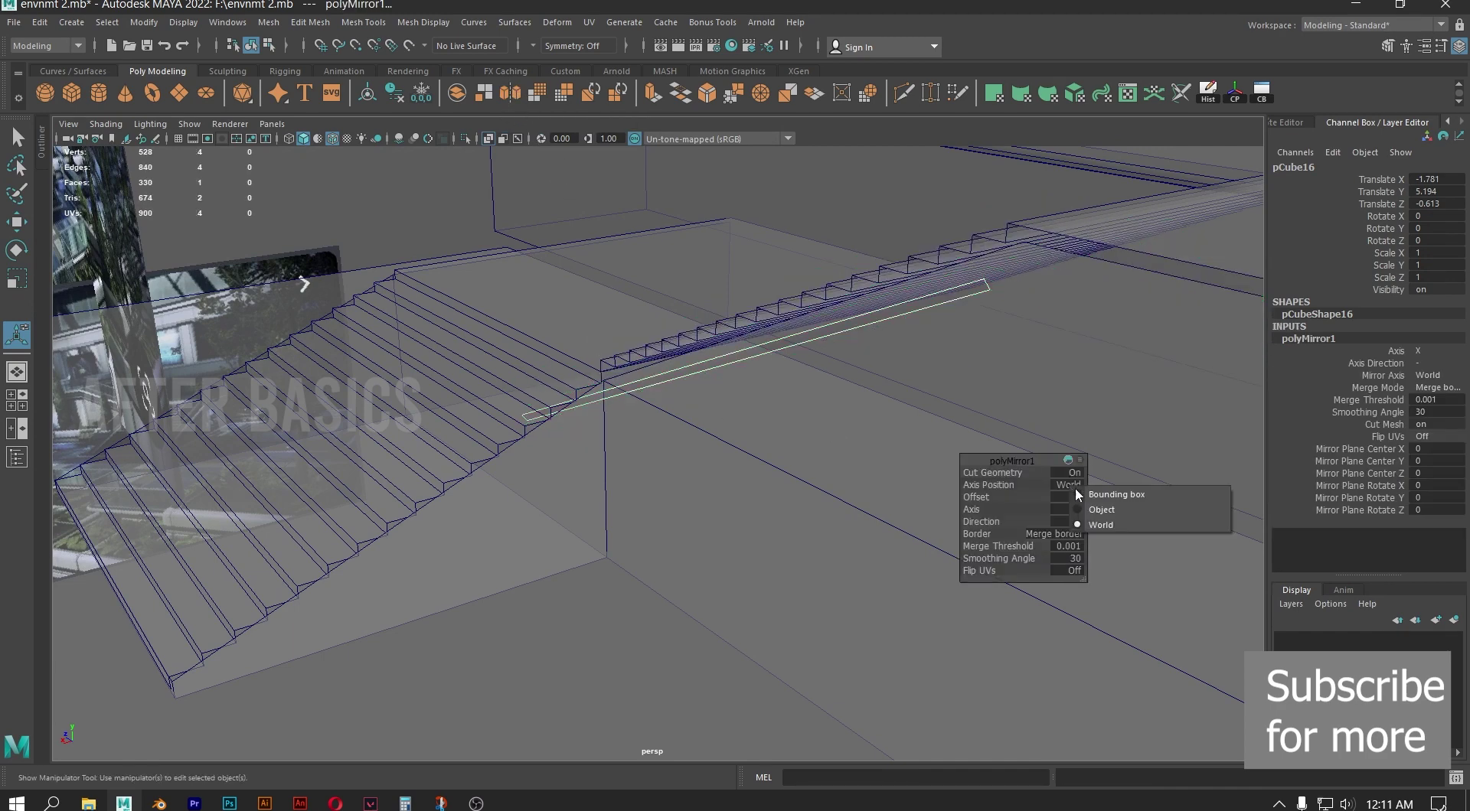
pyautogui.click(1125, 502)
pyautogui.scroll(-1, 791, 366)
pyautogui.scroll(-1, 792, 366)
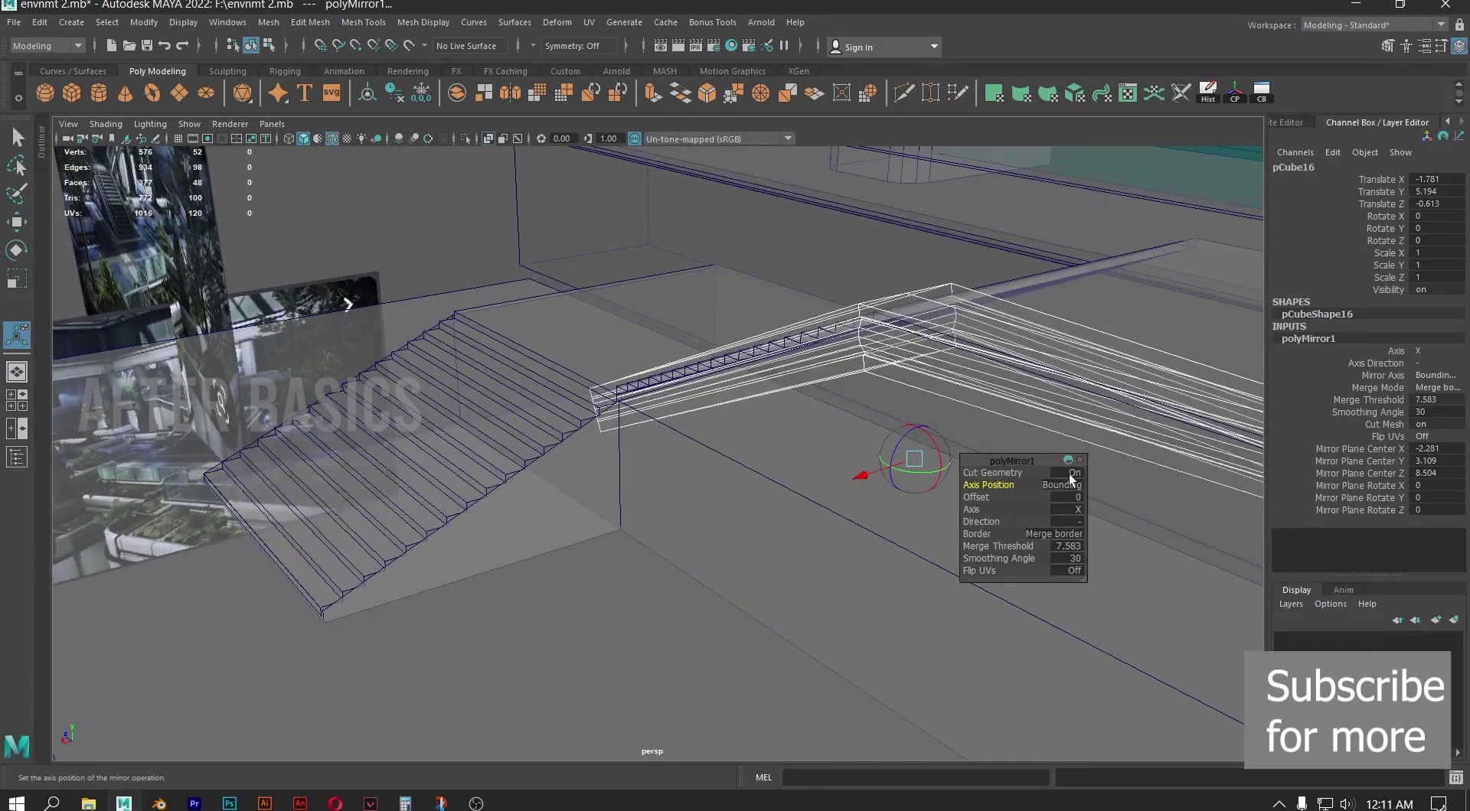
# Mirror the trim along Z in the positive direction, with the plane moved to the foot of the slope at an offset of about 16.806
pyautogui.click(1074, 507)
pyautogui.click(1095, 515)
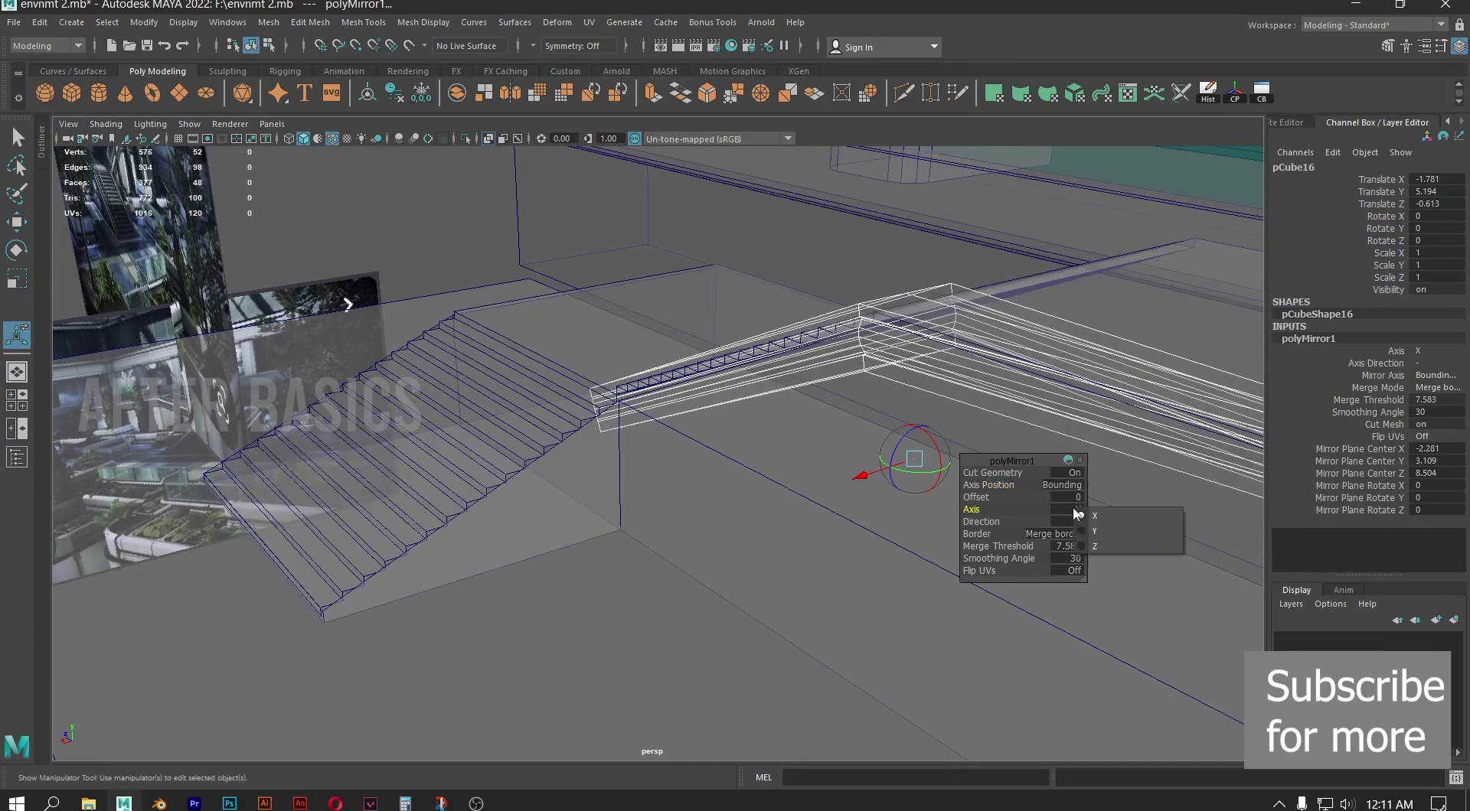
pyautogui.click(1075, 509)
pyautogui.click(1164, 551)
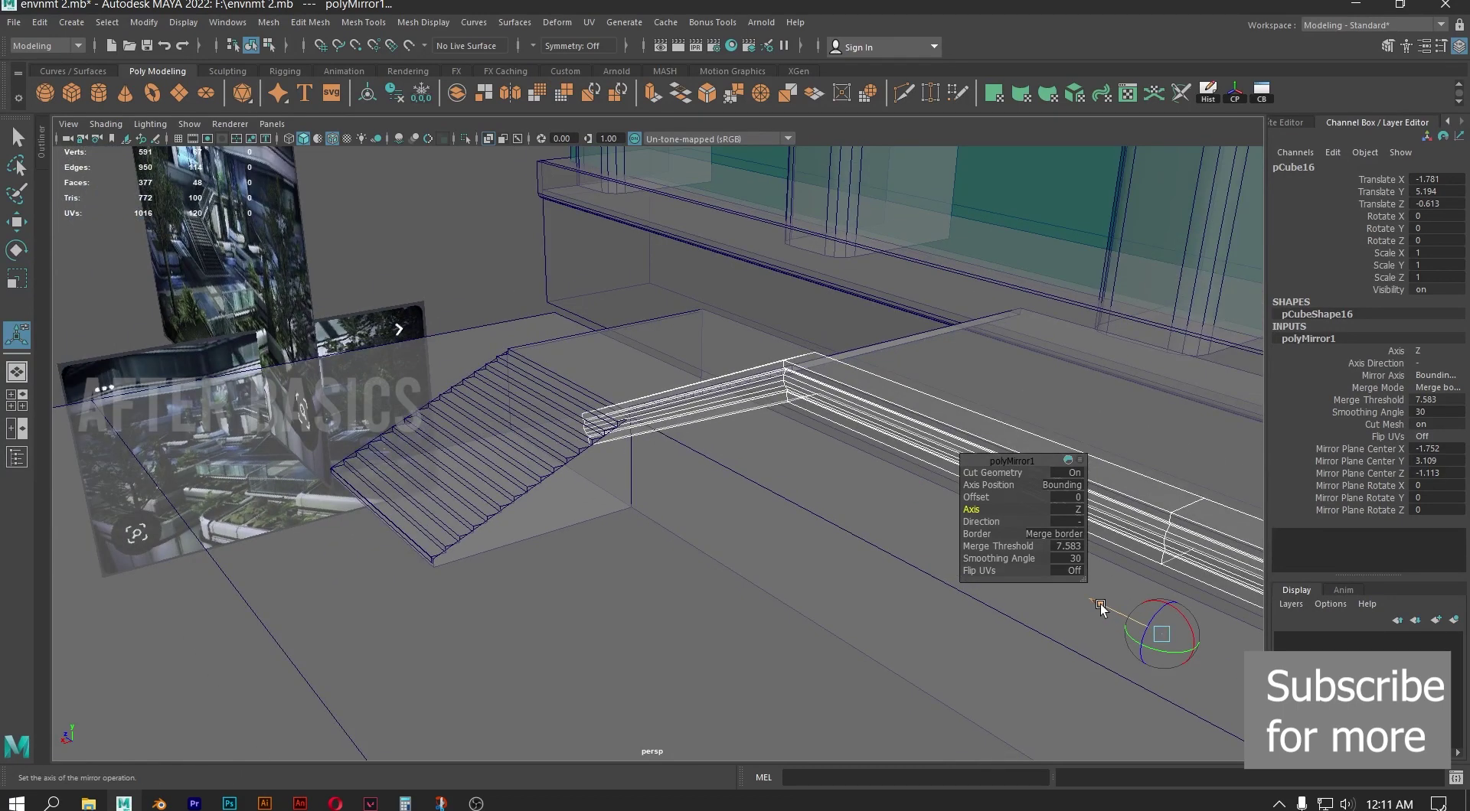
pyautogui.moveTo(1100, 604); pyautogui.dragTo(574, 426)
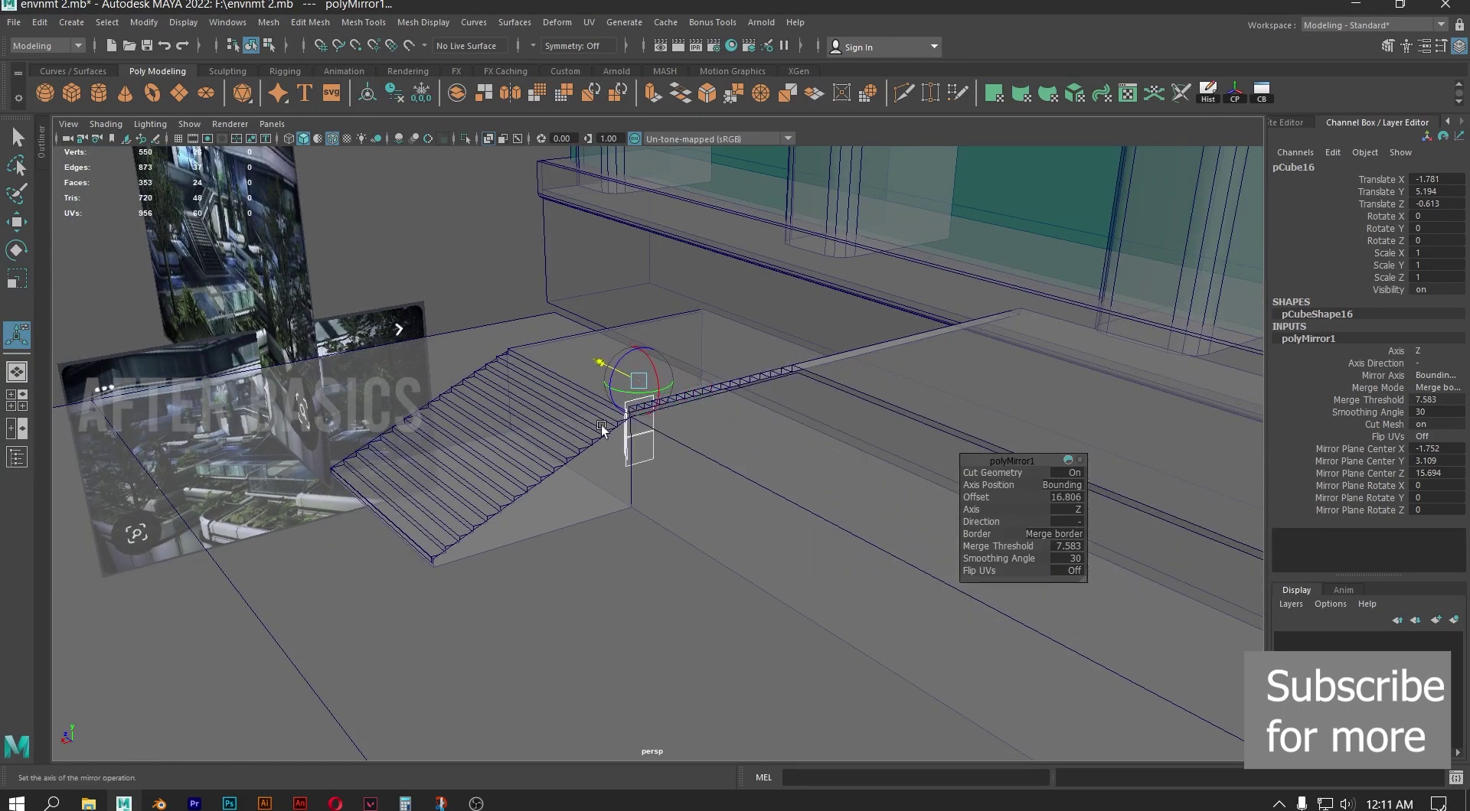
pyautogui.click(1091, 519)
pyautogui.click(1149, 540)
# Bring the mirror plane back to the sloped trim's lower end, at an offset of about -2.512
pyautogui.keyDown('alt'); pyautogui.moveTo(874, 474); pyautogui.dragTo(410, 317); pyautogui.keyUp('alt')
pyautogui.keyDown('alt'); pyautogui.moveTo(315, 230); pyautogui.dragTo(331, 242); pyautogui.keyUp('alt')
pyautogui.keyDown('alt'); pyautogui.moveTo(332, 242); pyautogui.dragTo(327, 289, button='middle'); pyautogui.keyUp('alt')
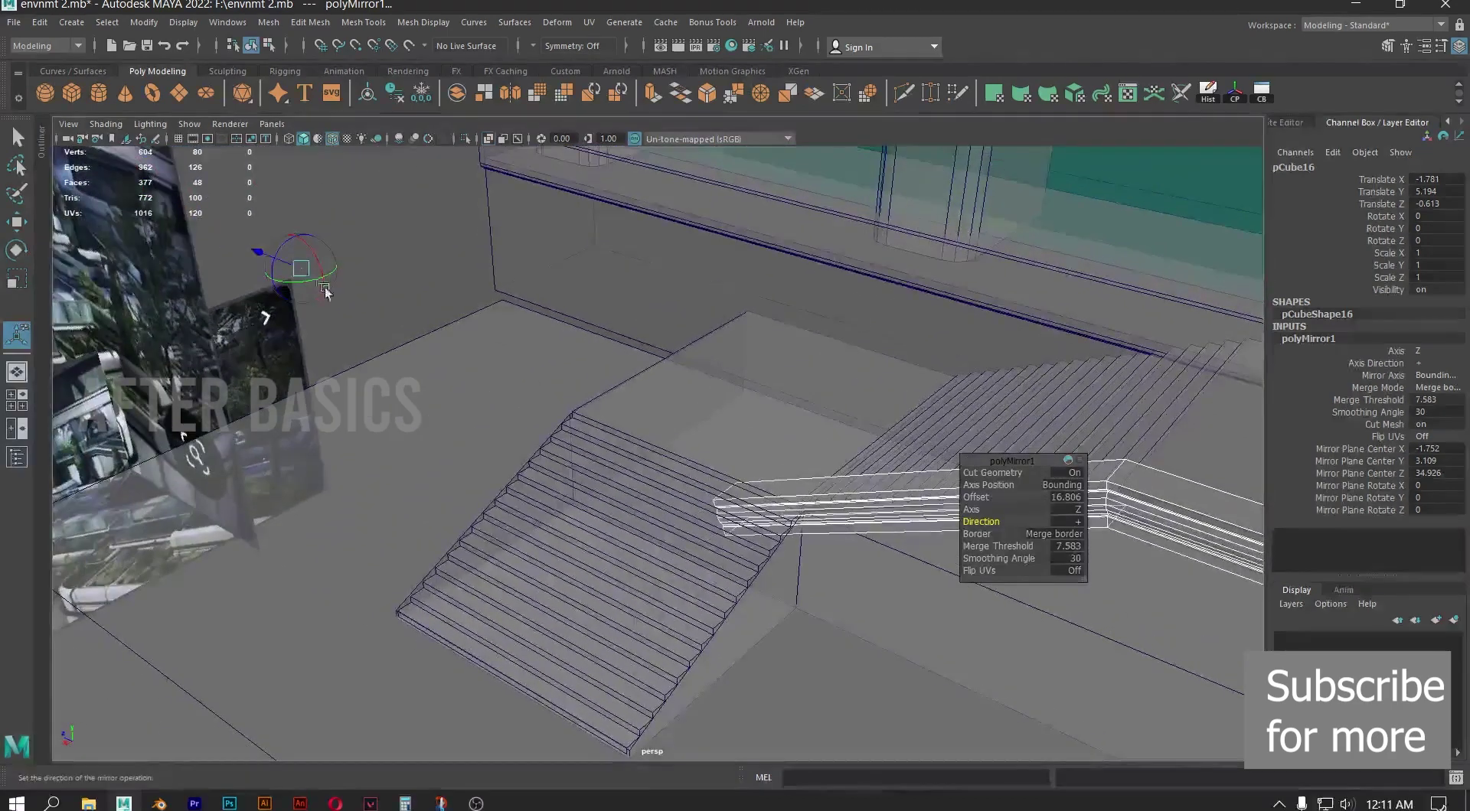
pyautogui.moveTo(266, 253); pyautogui.dragTo(724, 478)
pyautogui.keyDown('alt'); pyautogui.moveTo(729, 477); pyautogui.dragTo(648, 358, button='middle'); pyautogui.keyUp('alt')
pyautogui.keyDown('alt'); pyautogui.moveTo(647, 358); pyautogui.dragTo(785, 436, button='right'); pyautogui.keyUp('alt')
pyautogui.moveTo(790, 430); pyautogui.dragTo(654, 356)
pyautogui.keyDown('alt'); pyautogui.moveTo(812, 452); pyautogui.dragTo(834, 486); pyautogui.keyUp('alt')
# Rotate the mirror plane freehand to about 52, 33.2 and 29.8 degrees in X, Y and Z, with an offset of about -2.235
pyautogui.moveTo(529, 377); pyautogui.dragTo(584, 410)
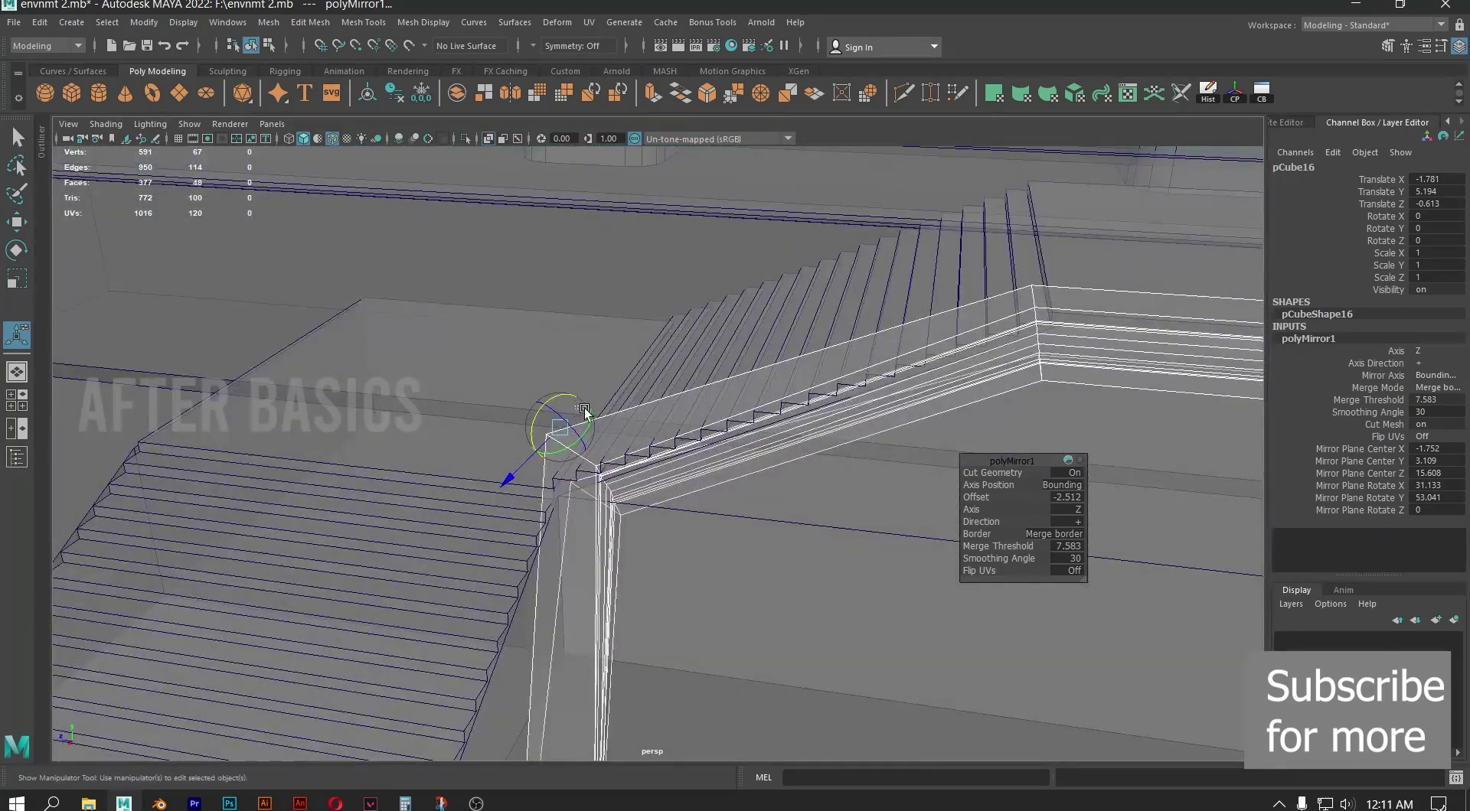
pyautogui.moveTo(565, 426); pyautogui.dragTo(613, 451)
pyautogui.moveTo(655, 392); pyautogui.dragTo(718, 489)
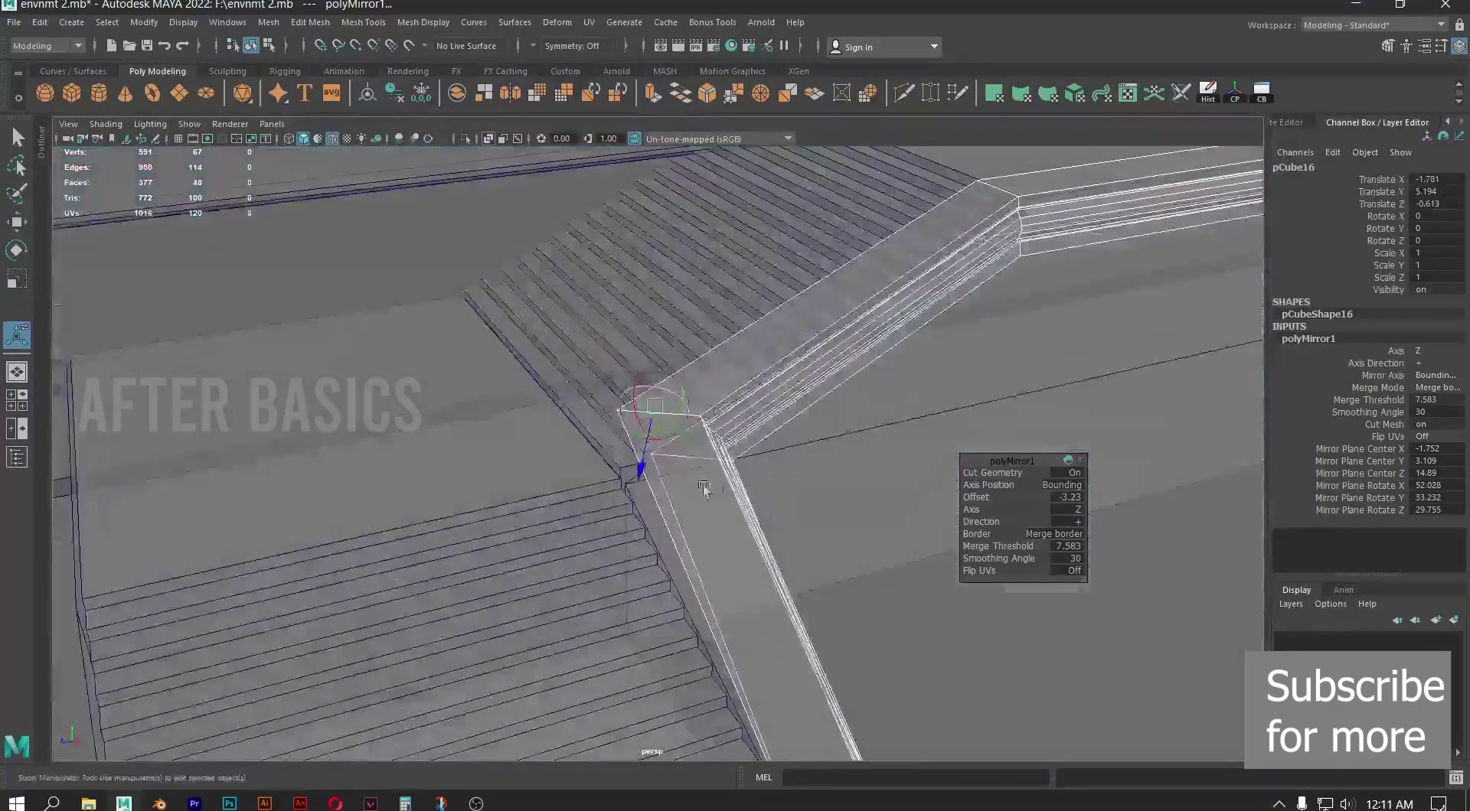
pyautogui.moveTo(641, 463); pyautogui.dragTo(586, 579)
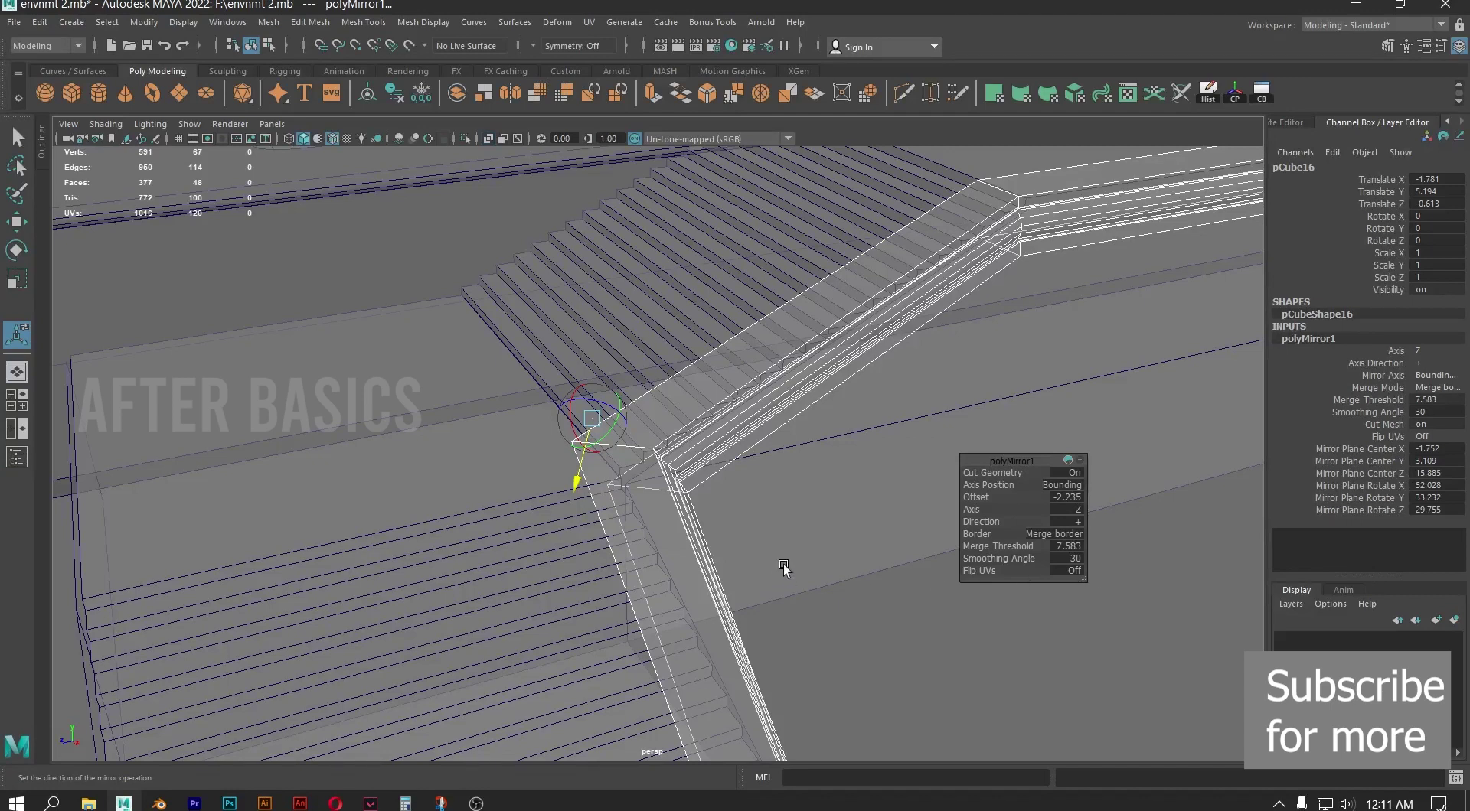
# Set the mirror plane rotation to 60 in X, 30 in Y and 30 in Z
pyautogui.doubleClick(1452, 484)
pyautogui.doubleClick(1451, 497)
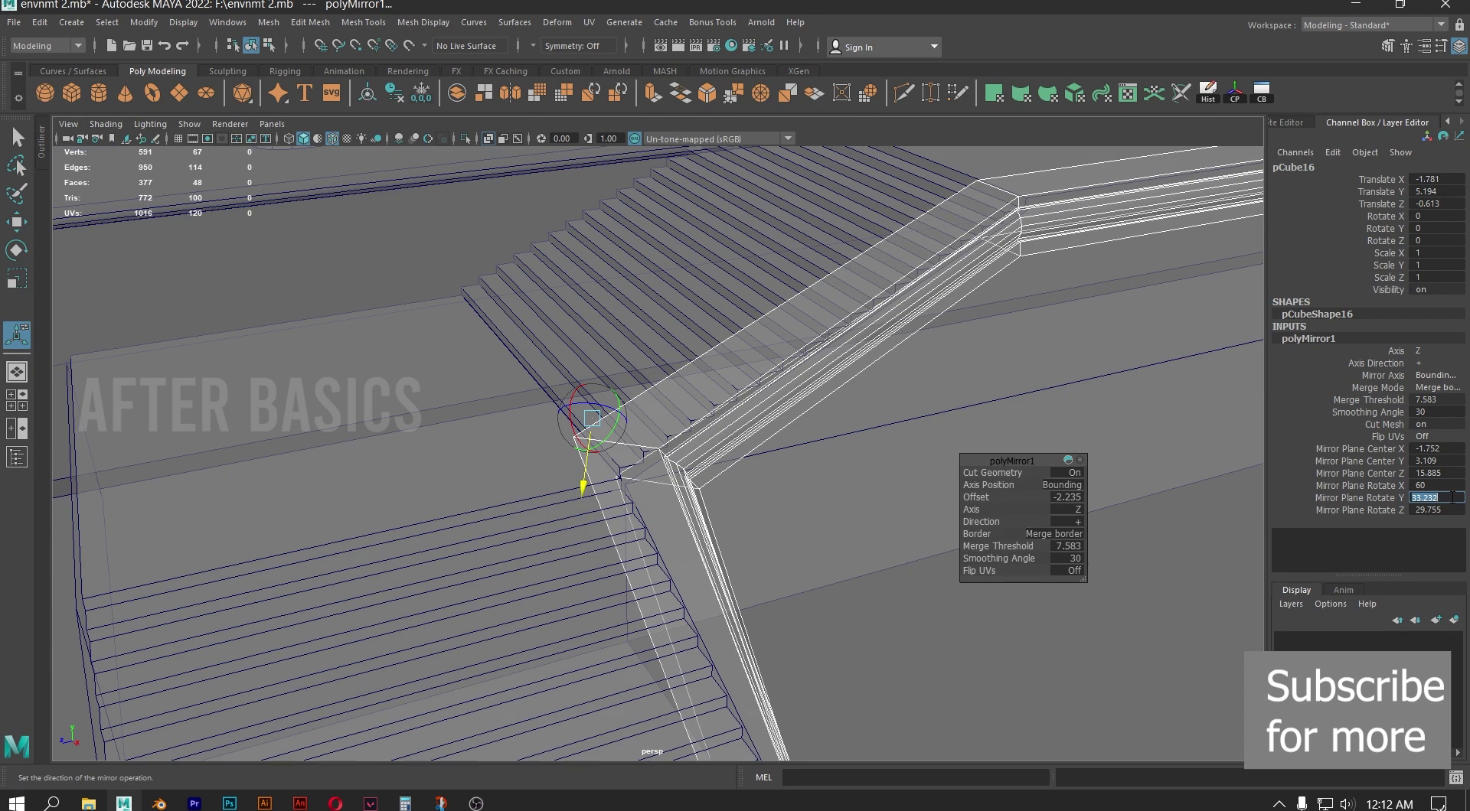
pyautogui.doubleClick(1452, 509)
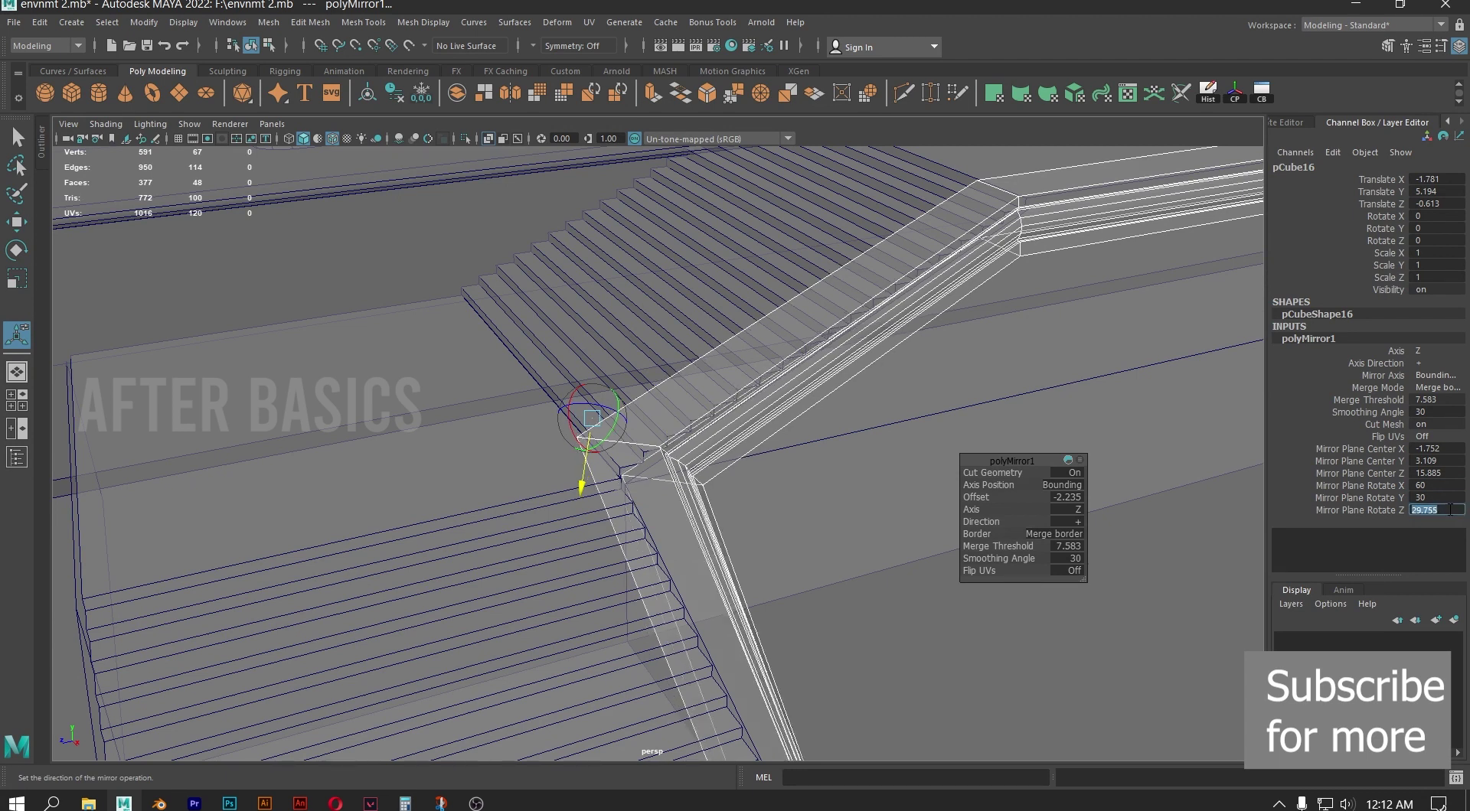
pyautogui.doubleClick(1441, 498)
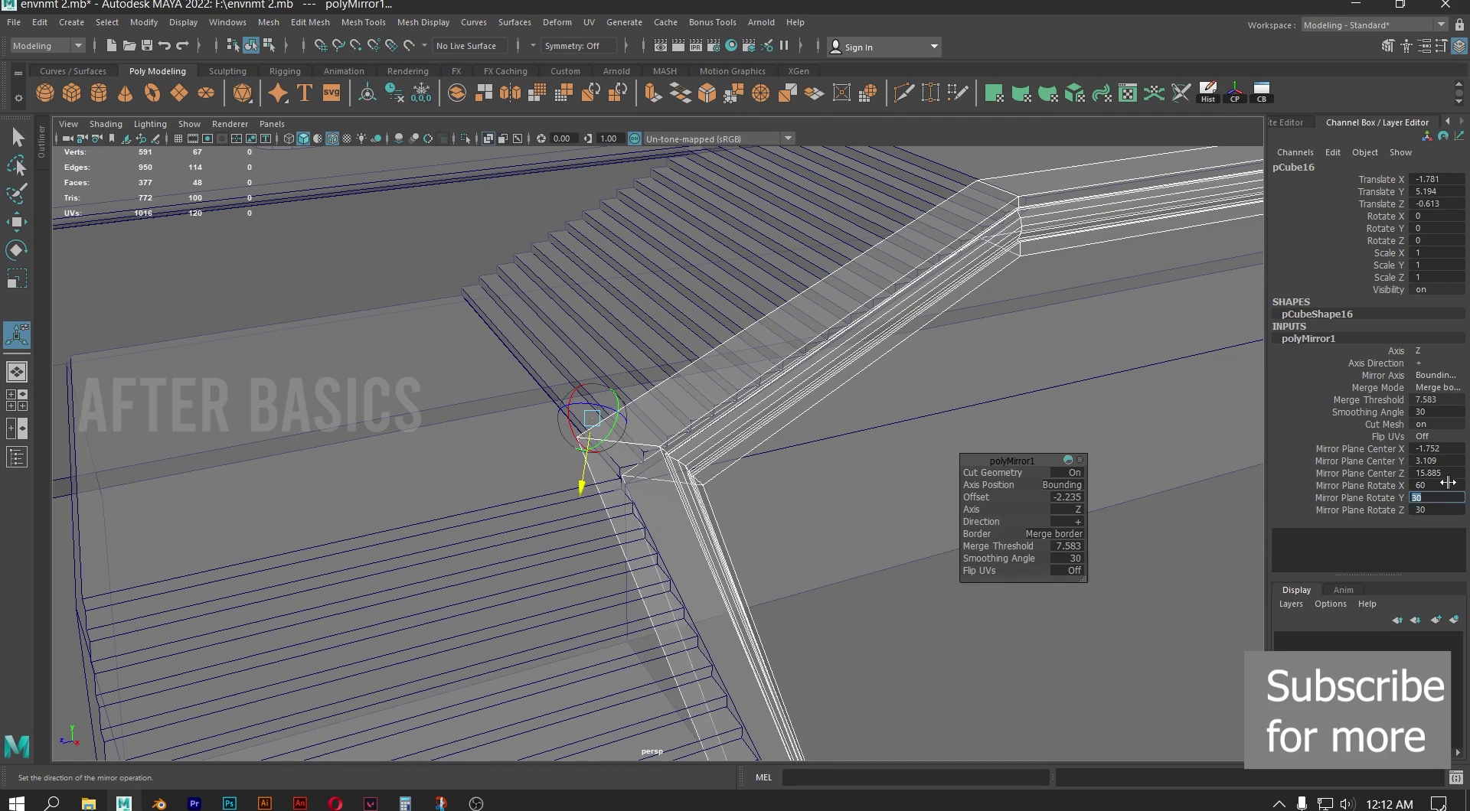
# Try tilting the mirror plane freehand to about 15.9, 58.3 and -21.7 degrees, and undo the last rotation
pyautogui.keyDown('alt'); pyautogui.moveTo(796, 498); pyautogui.dragTo(773, 438); pyautogui.keyUp('alt')
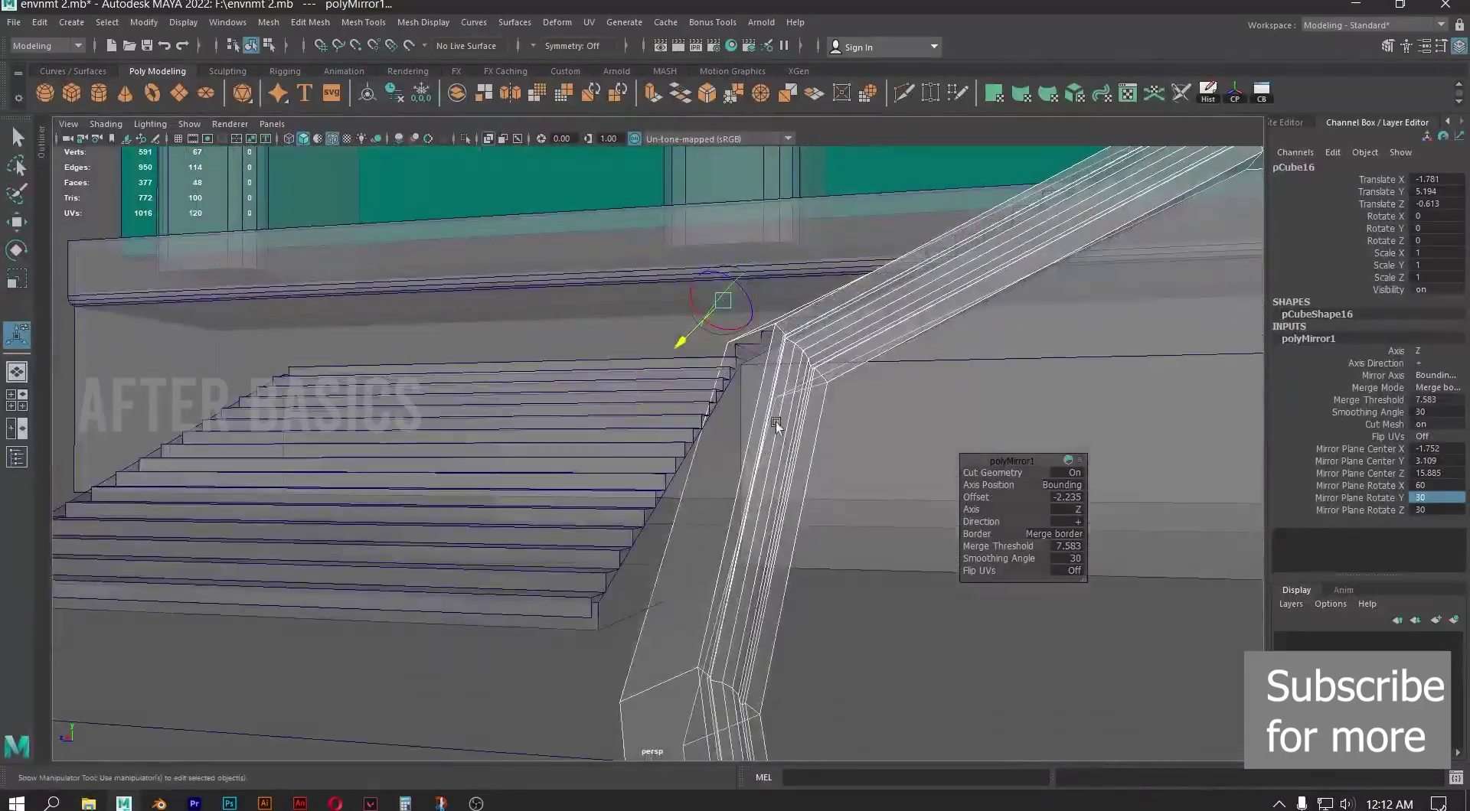
pyautogui.moveTo(705, 289); pyautogui.dragTo(689, 320)
pyautogui.keyDown('alt'); pyautogui.moveTo(803, 332); pyautogui.dragTo(1018, 339); pyautogui.keyUp('alt')
pyautogui.moveTo(666, 272); pyautogui.dragTo(696, 277)
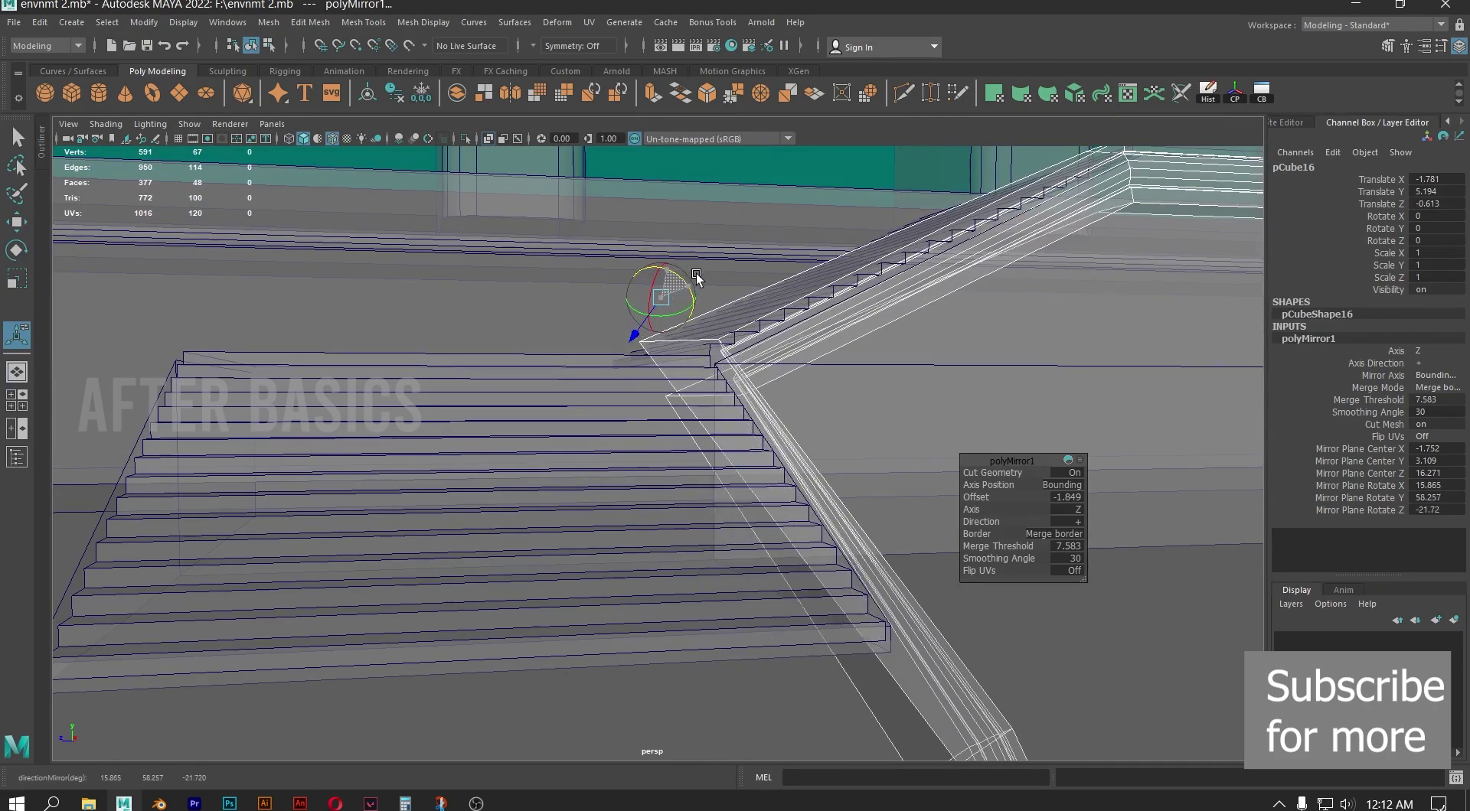
pyautogui.keyDown('alt'); pyautogui.moveTo(765, 339); pyautogui.dragTo(867, 413); pyautogui.keyUp('alt')
pyautogui.hotkey('ctrl', 'z')
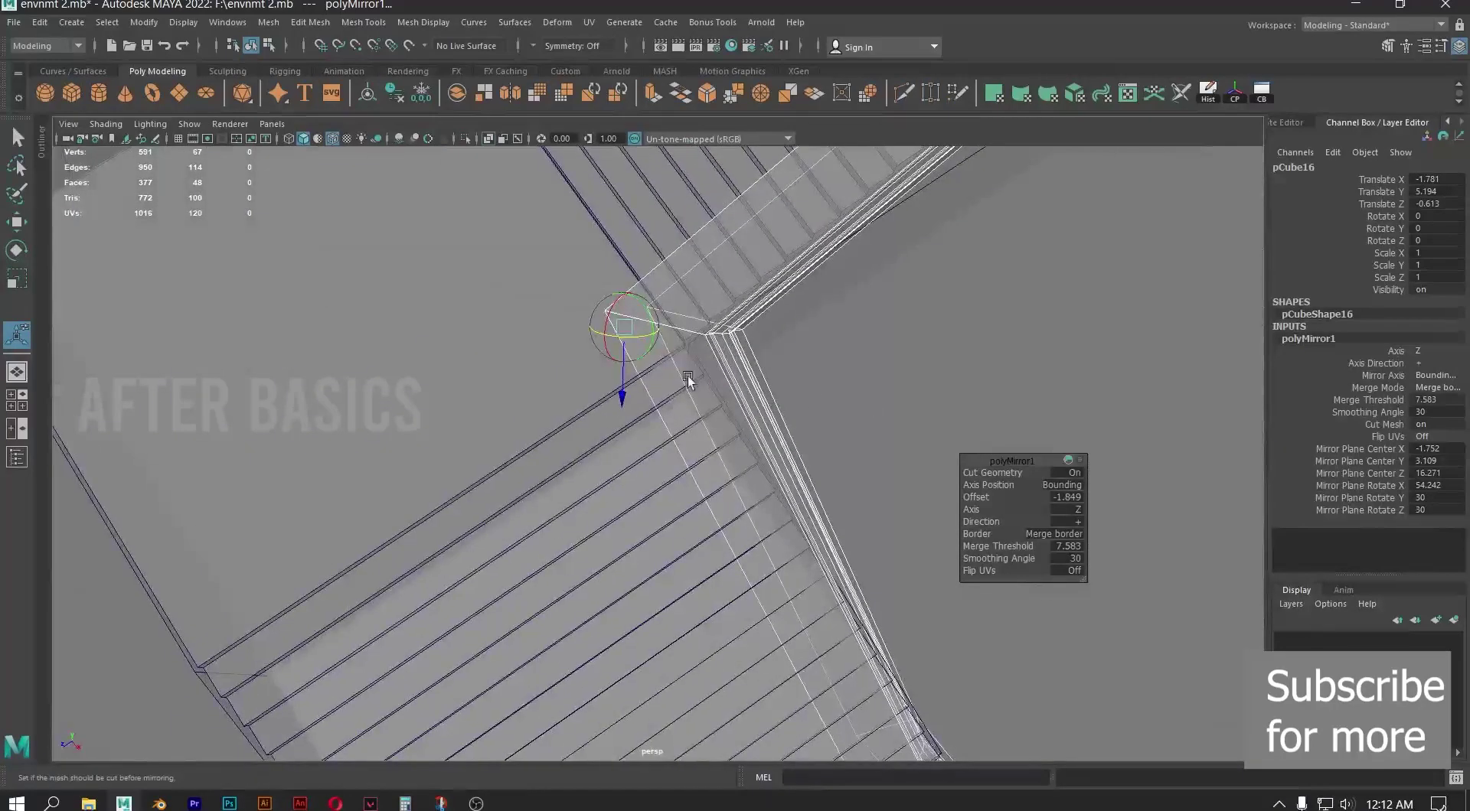
# Rotate the mirror plane freehand to about 42.6, 45.4 and 45.1 degrees, and check the trim corner in the top view
pyautogui.moveTo(624, 320); pyautogui.dragTo(653, 362)
pyautogui.press('space')
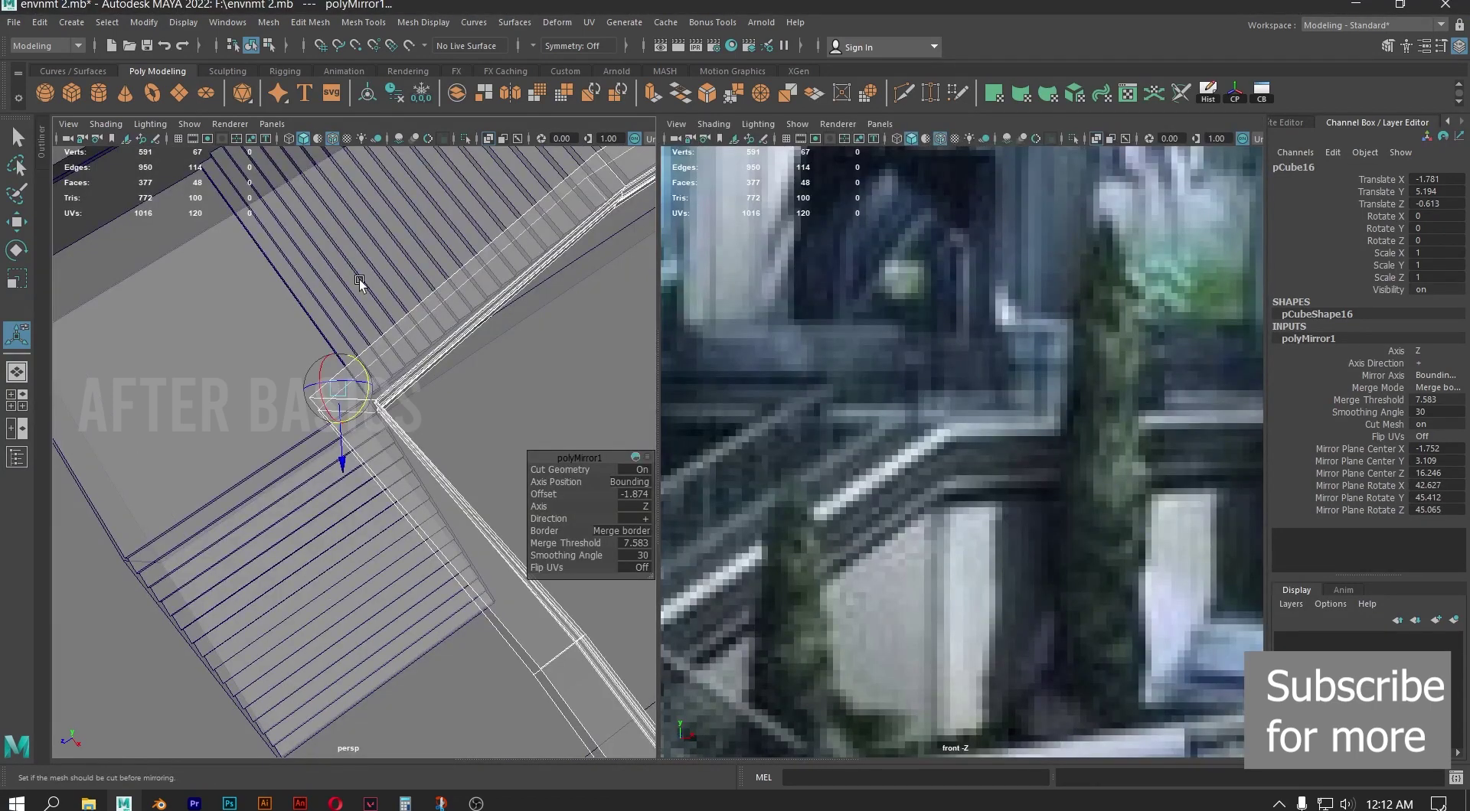
pyautogui.press('space')
pyautogui.press('space')
pyautogui.moveTo(482, 435); pyautogui.dragTo(420, 438)
pyautogui.scroll(2, 720, 419)
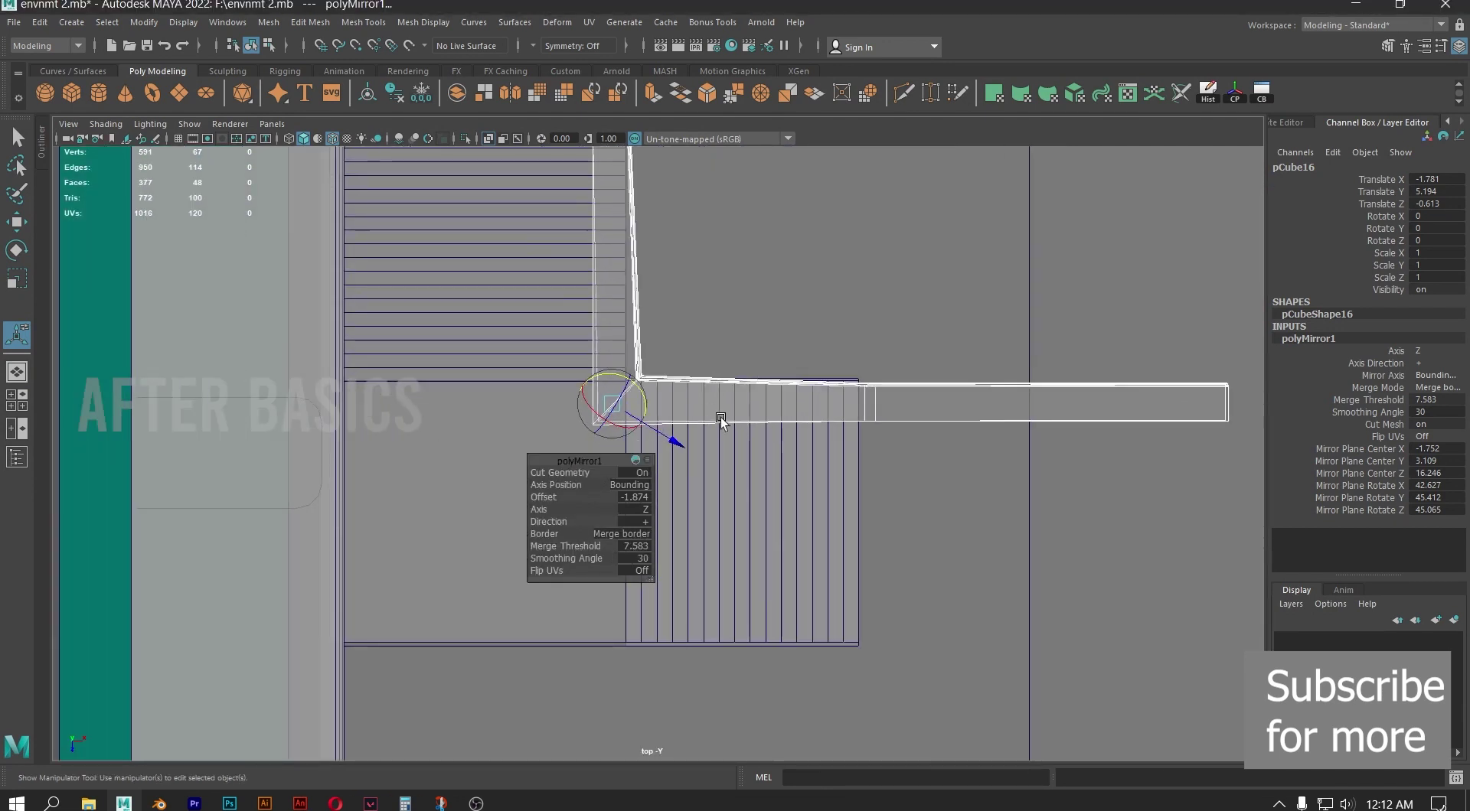
pyautogui.scroll(3, 659, 390)
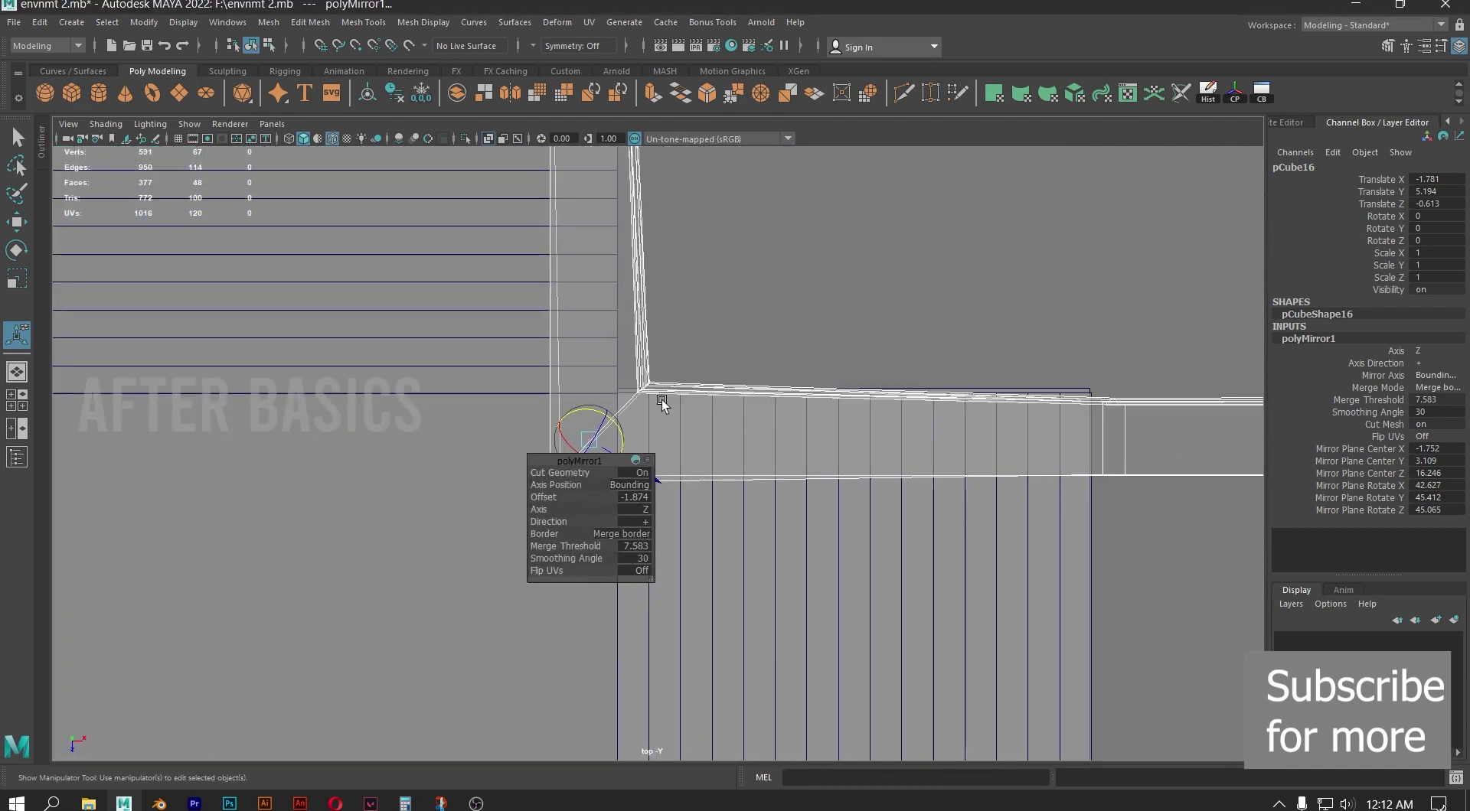
# In the top view, slide the mirror plane to an offset of about -1.715 to fit the corner to the stair edges
pyautogui.keyDown('alt'); pyautogui.moveTo(640, 405); pyautogui.dragTo(918, 484, button='middle'); pyautogui.keyUp('alt')
pyautogui.moveTo(870, 518); pyautogui.dragTo(900, 475)
pyautogui.keyDown('alt'); pyautogui.moveTo(893, 403); pyautogui.dragTo(821, 652, button='middle'); pyautogui.keyUp('alt')
pyautogui.scroll(-2, 807, 416)
pyautogui.keyDown('alt'); pyautogui.moveTo(817, 367); pyautogui.dragTo(865, 405, button='middle'); pyautogui.keyUp('alt')
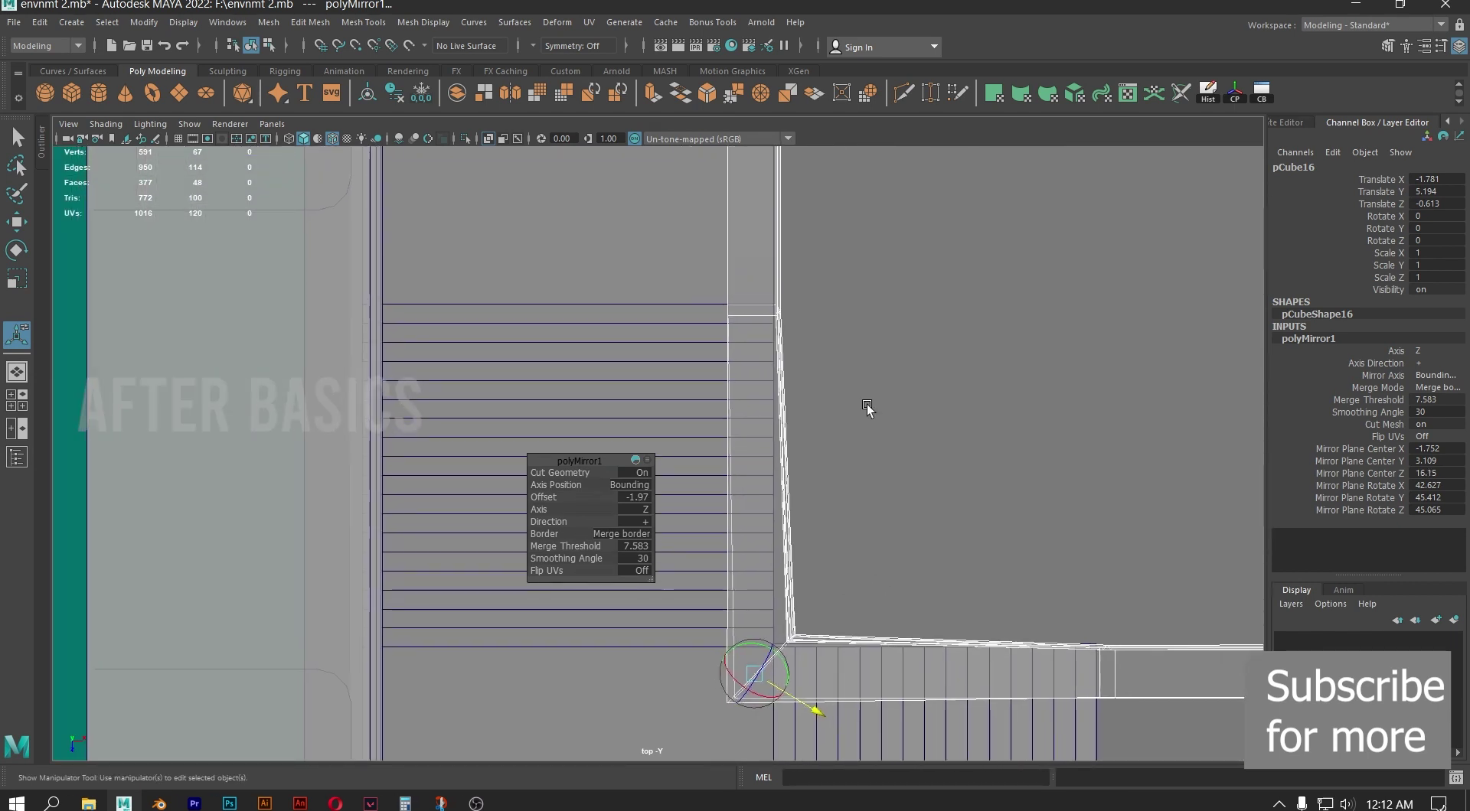
pyautogui.keyDown('alt'); pyautogui.moveTo(794, 392); pyautogui.dragTo(795, 336, button='middle'); pyautogui.keyUp('alt')
pyautogui.scroll(2, 873, 451)
pyautogui.moveTo(820, 503); pyautogui.dragTo(879, 427)
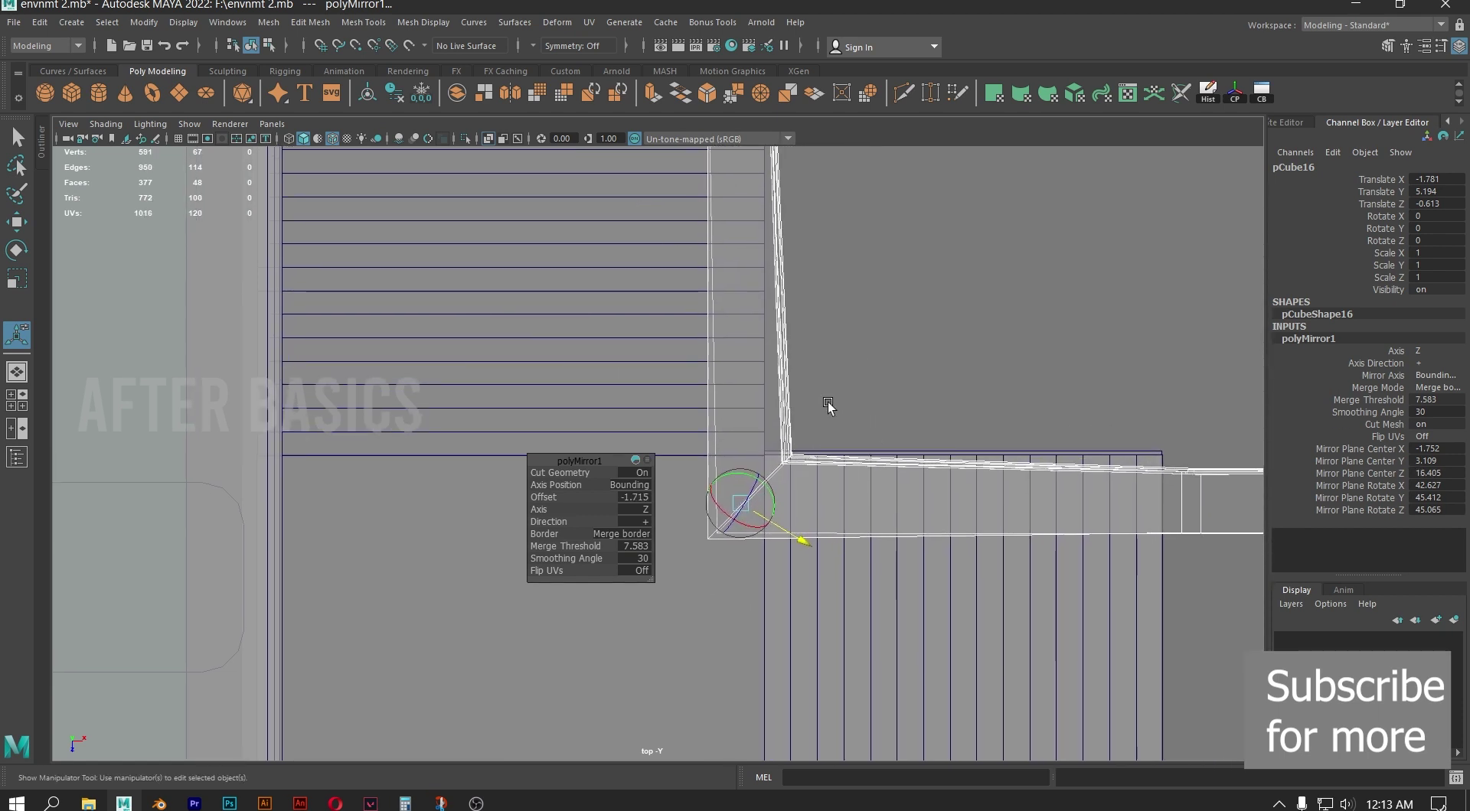
# Undo the recent mirror plane moves and rotations, back to a Mirror Plane Rotate Z of 29.755
pyautogui.scroll(-4, 828, 401)
pyautogui.keyDown('alt'); pyautogui.moveTo(827, 397); pyautogui.dragTo(816, 439, button='middle'); pyautogui.keyUp('alt')
pyautogui.click(167, 46)
pyautogui.click(165, 46)
pyautogui.click(165, 46)
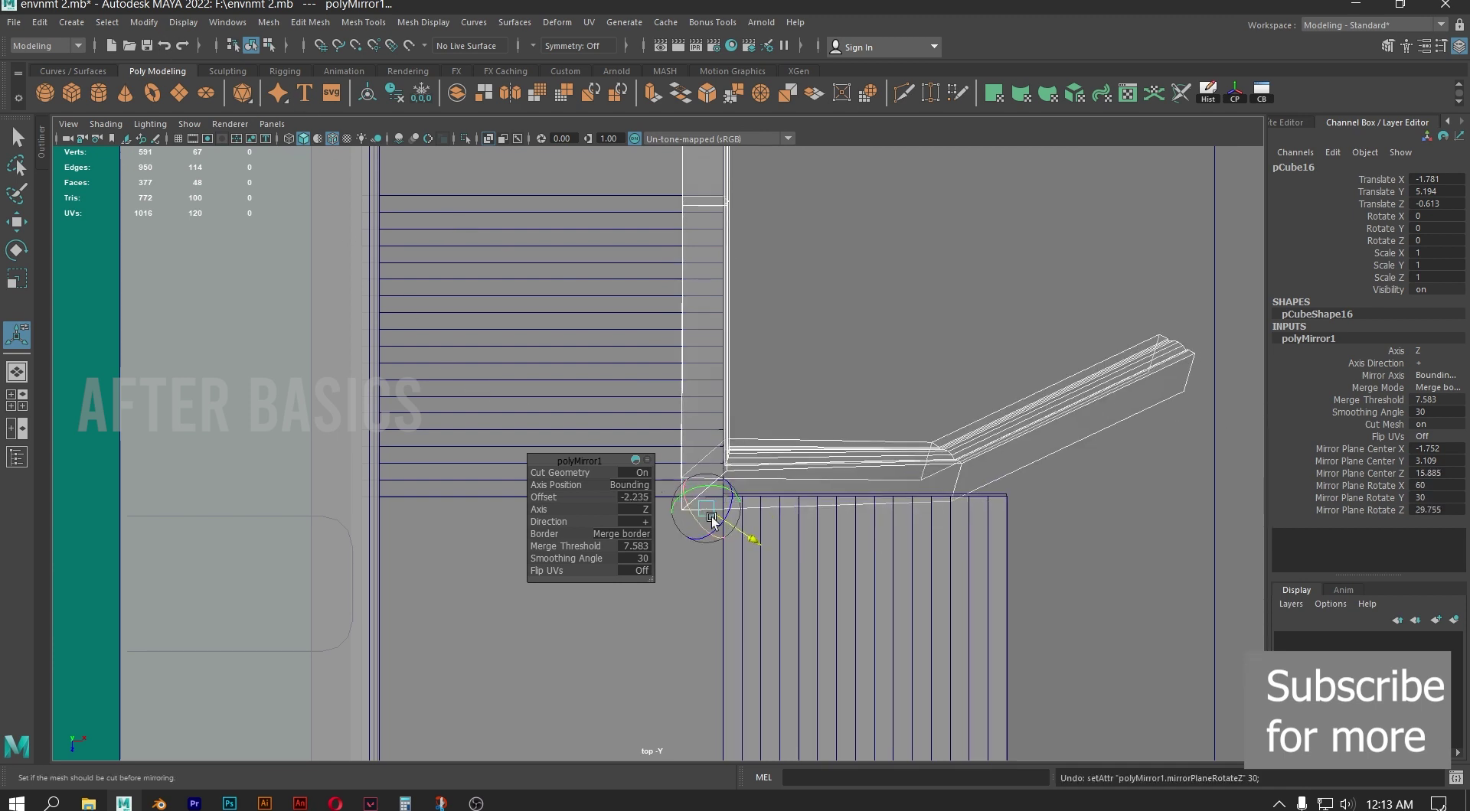
# Slide the mirror plane along its axis in the top view to an offset of about -1.096
pyautogui.moveTo(754, 542); pyautogui.dragTo(827, 589)
pyautogui.scroll(1, 780, 471)
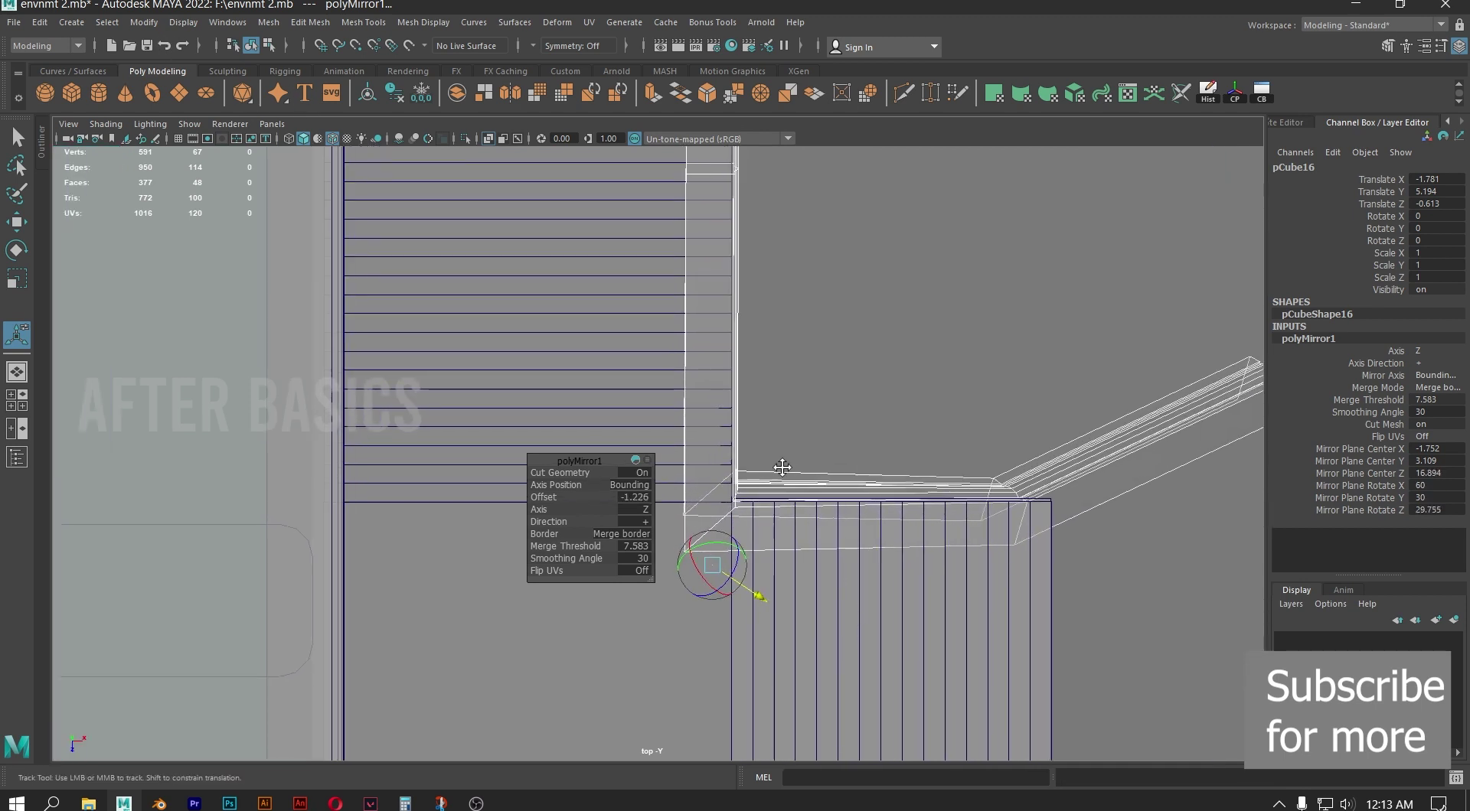
pyautogui.keyDown('alt'); pyautogui.moveTo(782, 467); pyautogui.dragTo(730, 358, button='middle'); pyautogui.keyUp('alt')
pyautogui.scroll(2, 730, 360)
pyautogui.moveTo(711, 489)
pyautogui.mouseDown()
pyautogui.moveTo(770, 532)
pyautogui.moveTo(728, 469)
pyautogui.mouseUp()
pyautogui.keyDown('alt'); pyautogui.moveTo(693, 471); pyautogui.dragTo(777, 492, button='middle'); pyautogui.keyUp('alt')
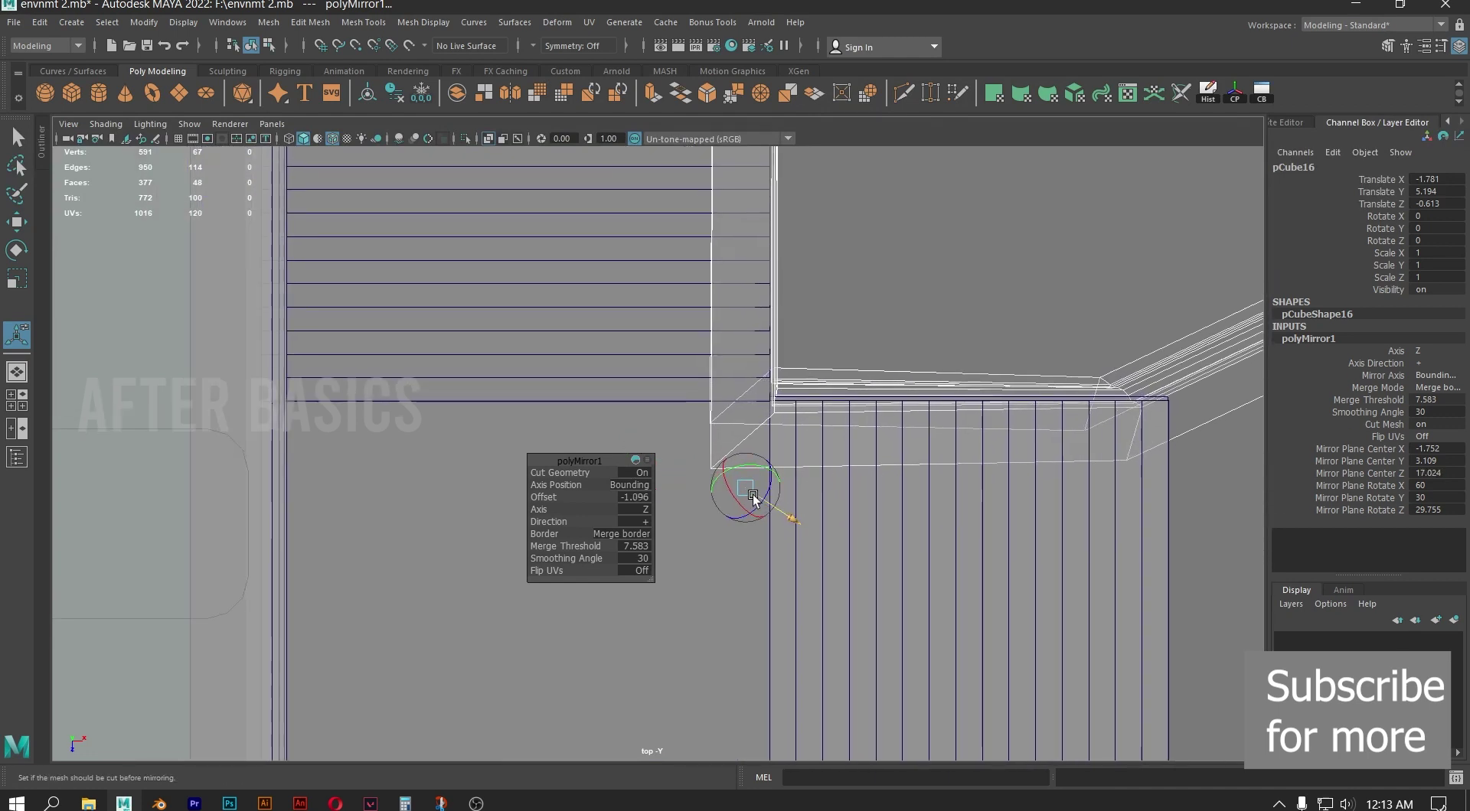
# Turn the mirror plane so the mirrored trim runs along the second staircase, with rotation 15 in X, 45 in Y and 15 in Z
pyautogui.moveTo(753, 497)
pyautogui.mouseDown()
pyautogui.moveTo(766, 476)
pyautogui.moveTo(776, 494)
pyautogui.moveTo(758, 492)
pyautogui.moveTo(781, 492)
pyautogui.mouseUp()
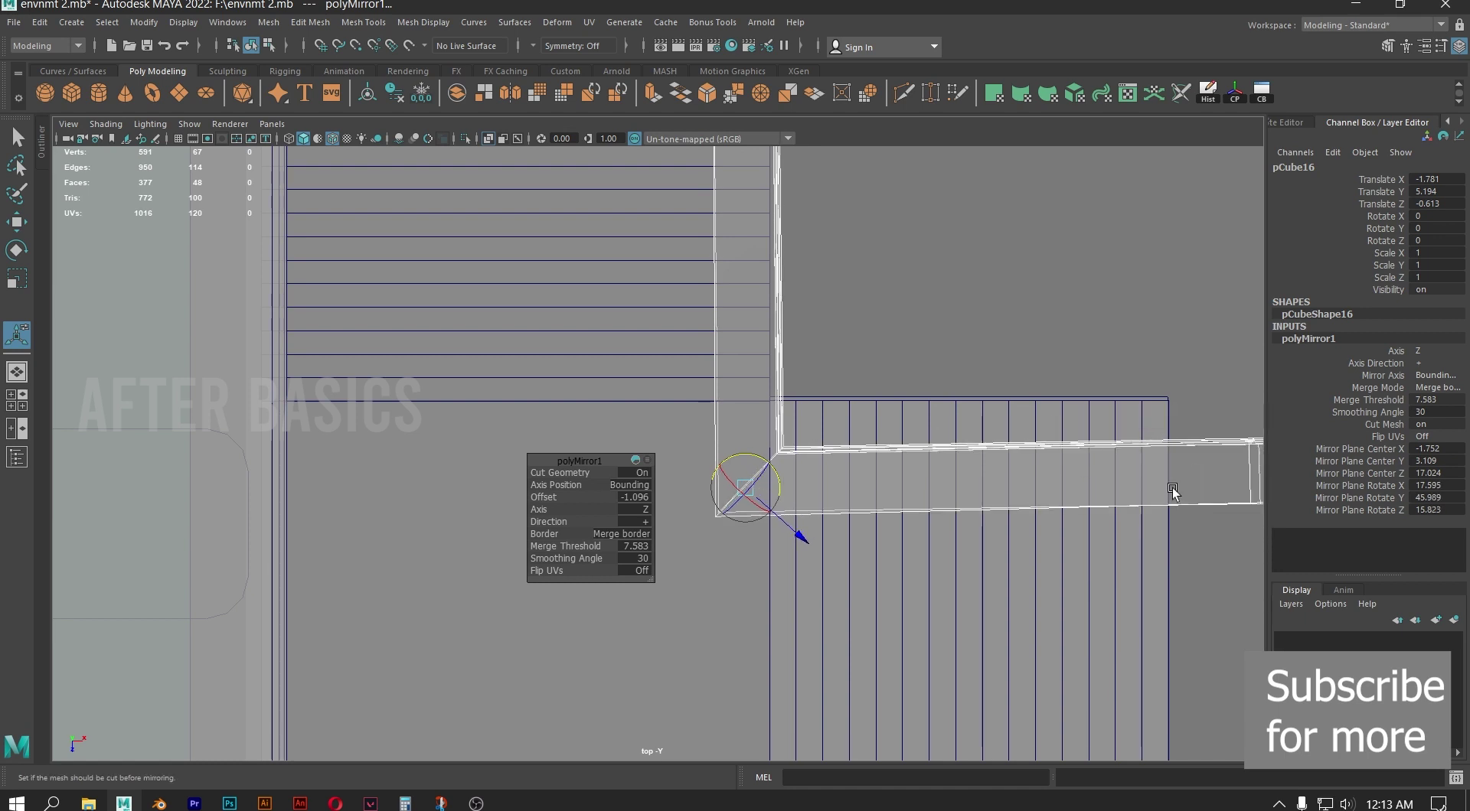
pyautogui.doubleClick(1436, 485)
pyautogui.press('Tab')
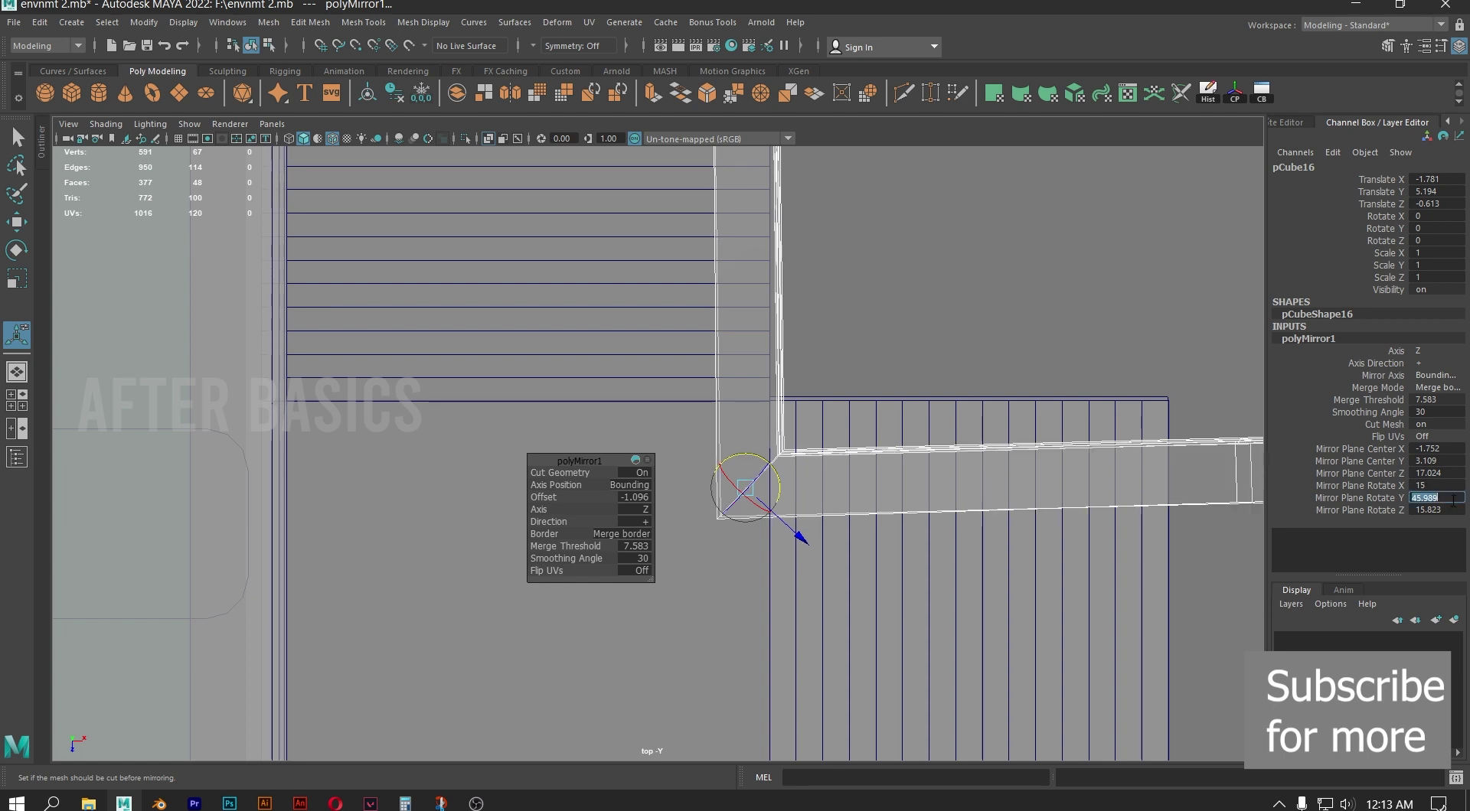
pyautogui.press('Tab')
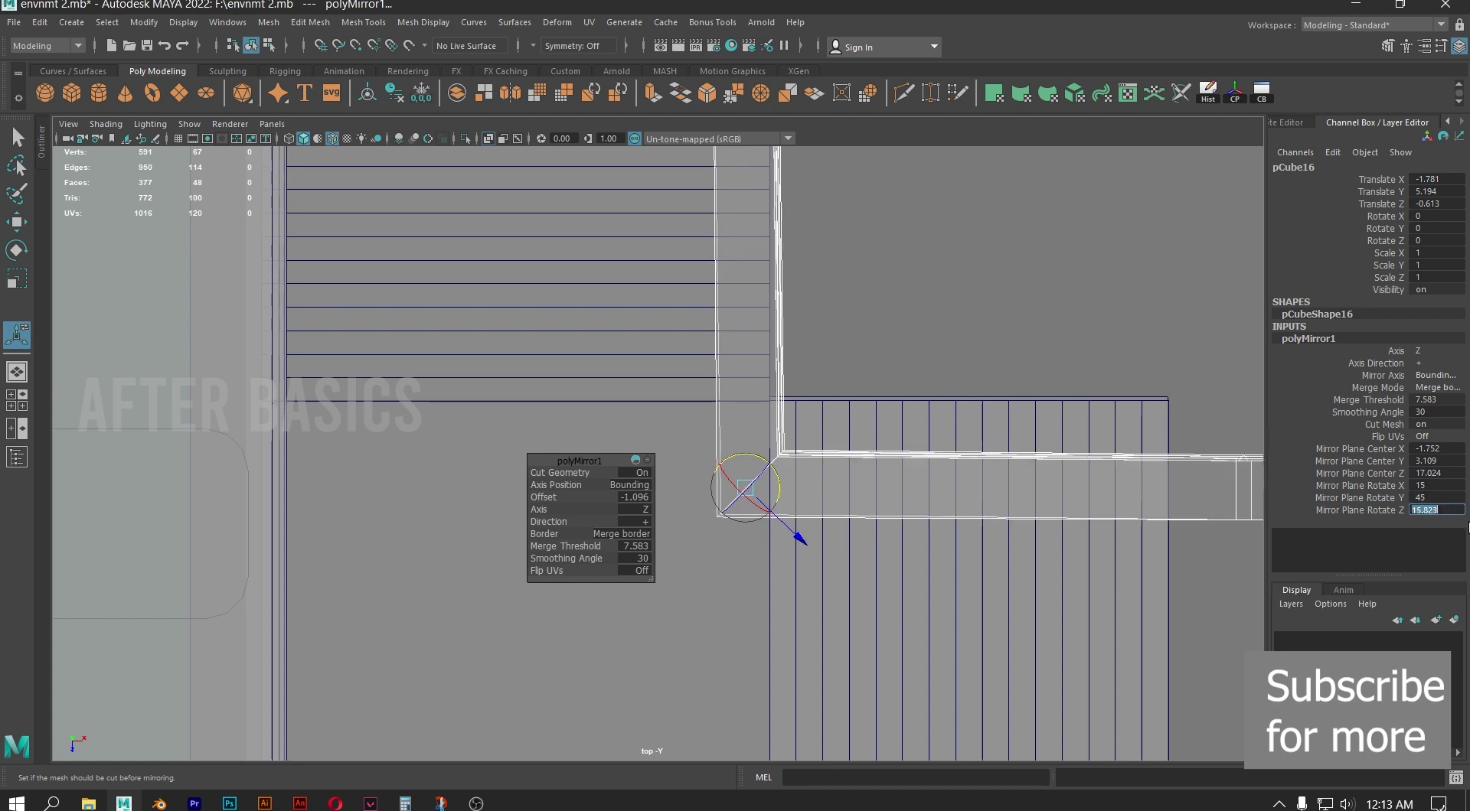
pyautogui.write('15')
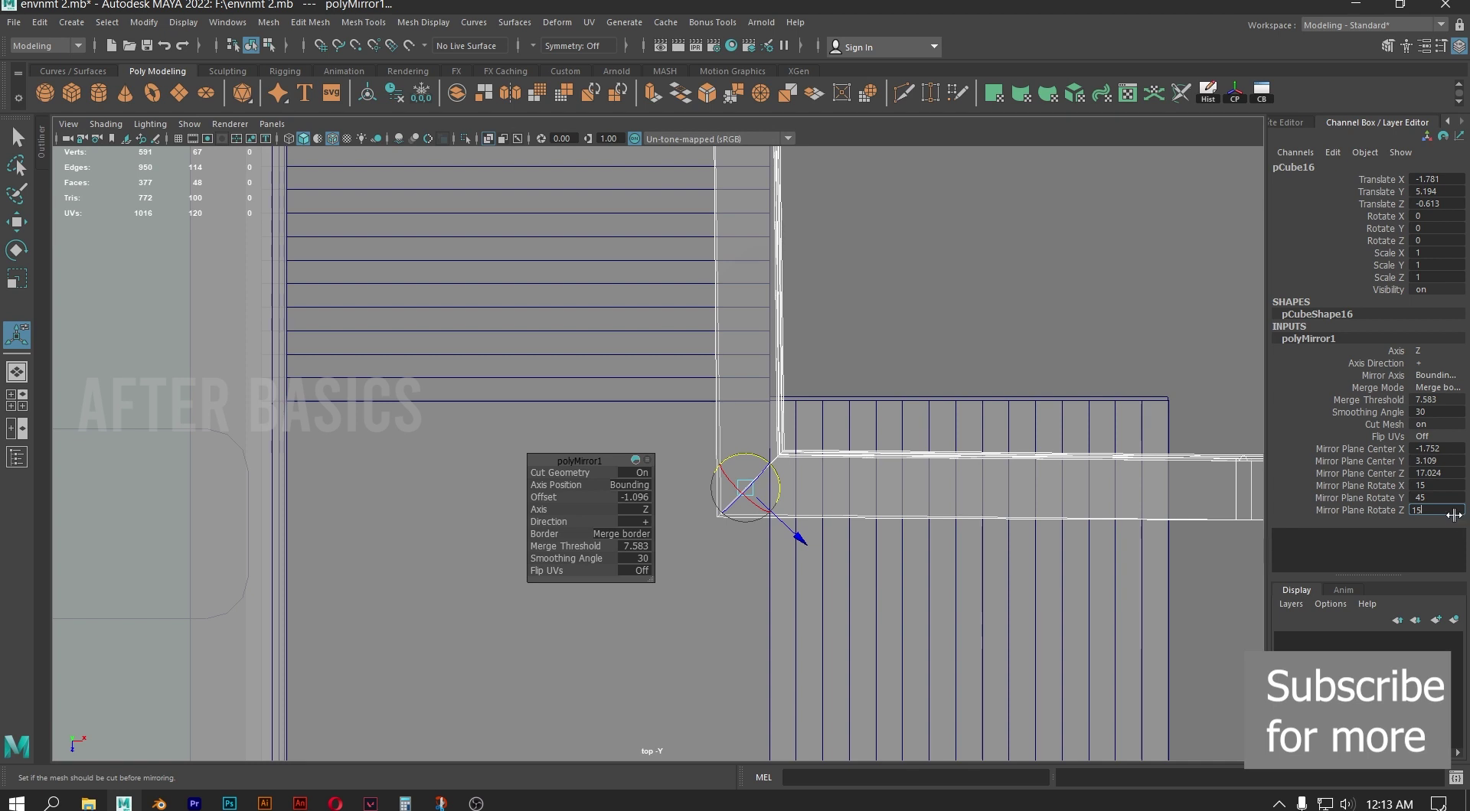
# Refine the mirror plane rotation to 12.5 in both X and Z
pyautogui.doubleClick(1436, 498)
pyautogui.keyDown('alt'); pyautogui.moveTo(724, 491); pyautogui.dragTo(907, 480, button='right'); pyautogui.keyUp('alt')
pyautogui.doubleClick(1445, 511)
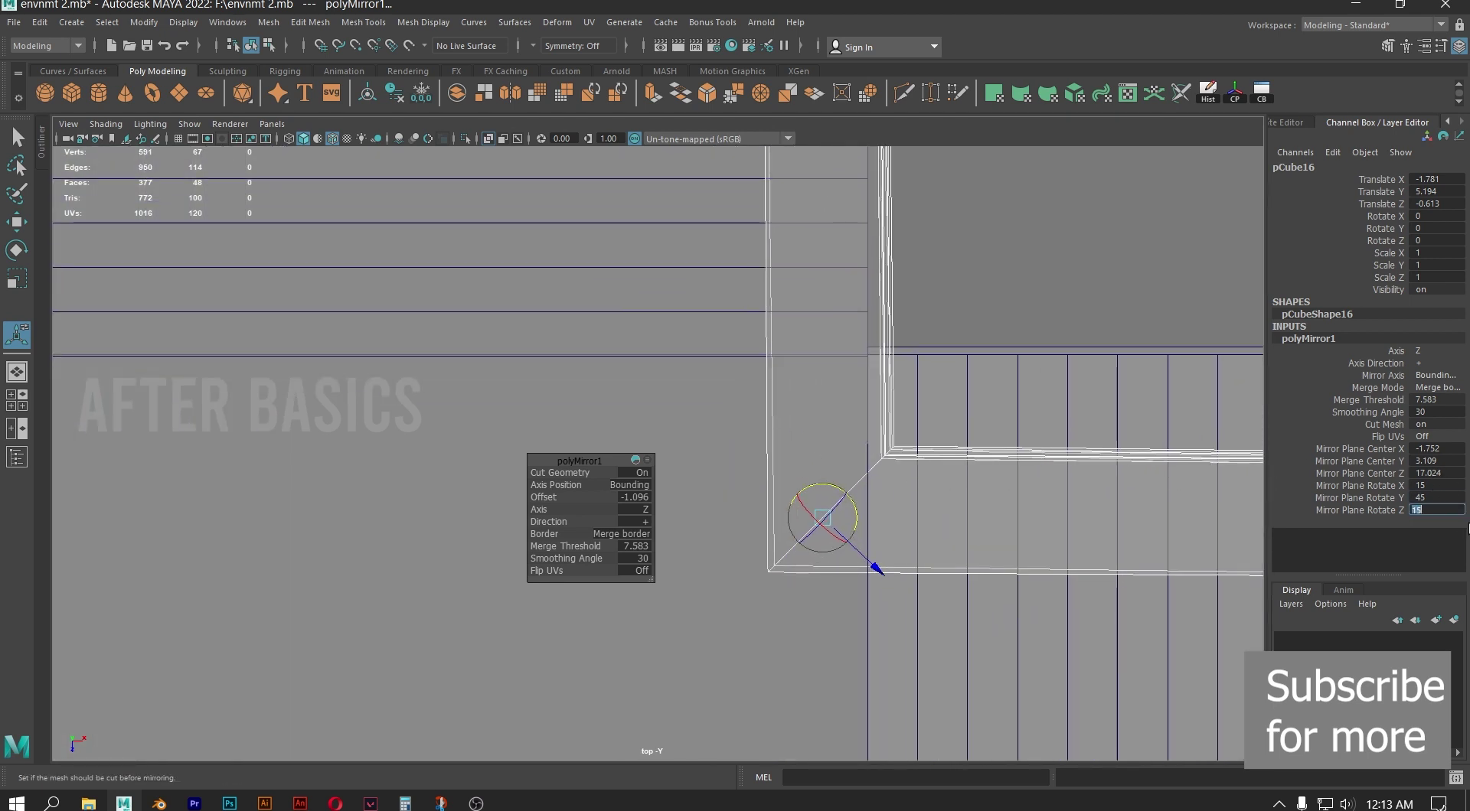
pyautogui.write('12.')
pyautogui.doubleClick(1444, 485)
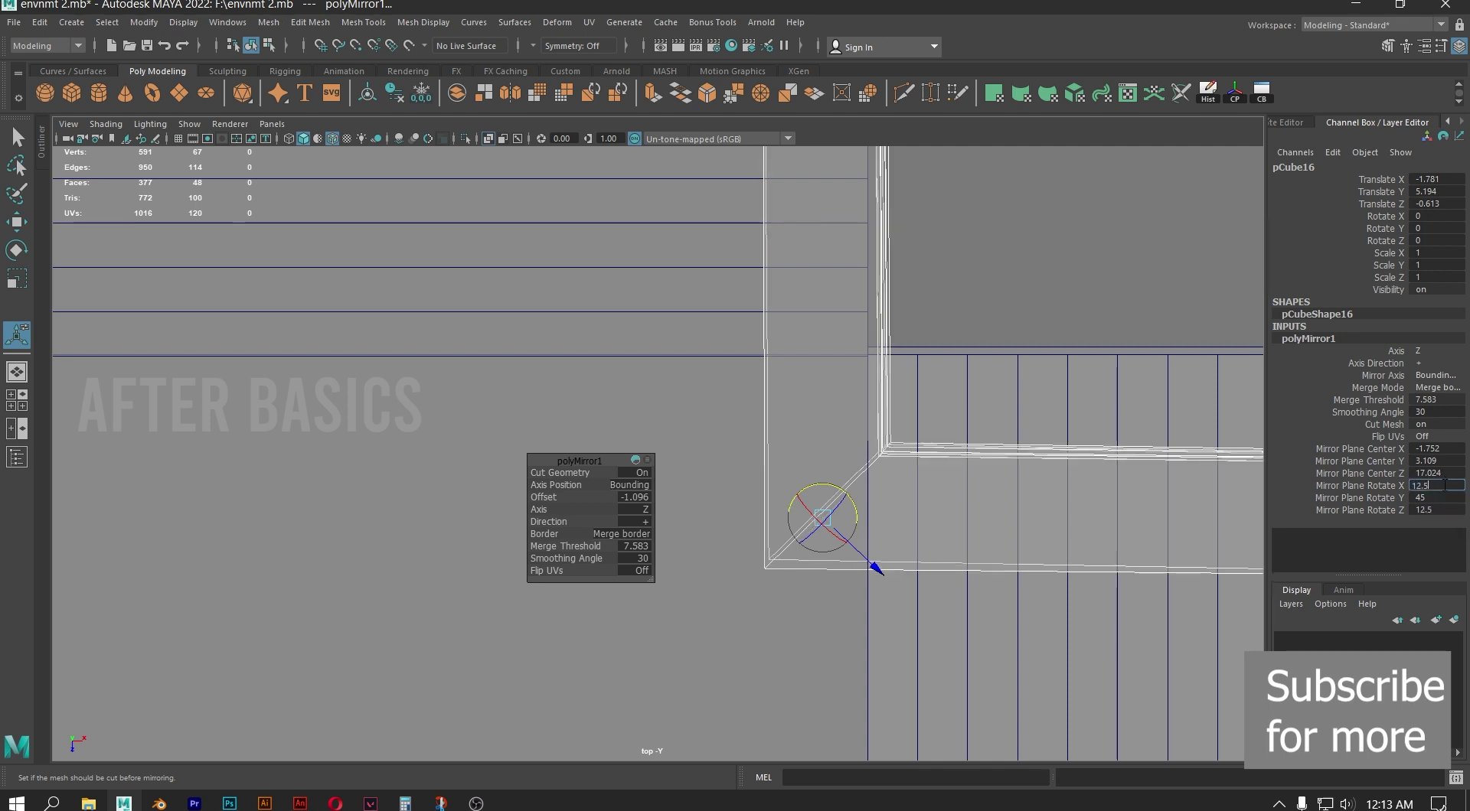
pyautogui.press('Return')
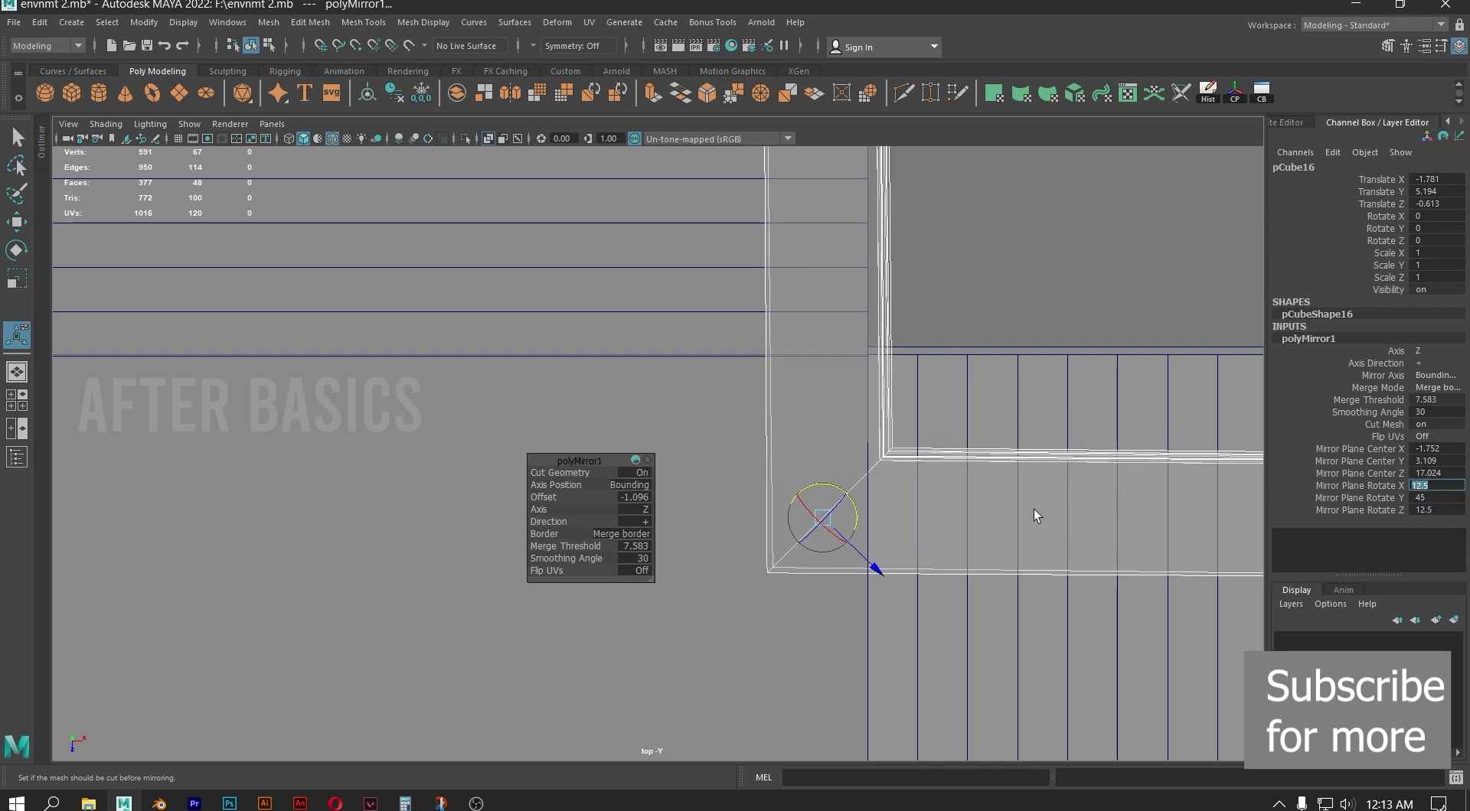
# Slide the mirror plane to an offset of about -2.144 so the trim corner lines up with both stair edges
pyautogui.keyDown('alt'); pyautogui.moveTo(976, 423); pyautogui.dragTo(893, 386, button='middle'); pyautogui.keyUp('alt')
pyautogui.moveTo(832, 545); pyautogui.dragTo(833, 354)
pyautogui.keyDown('alt'); pyautogui.moveTo(834, 354); pyautogui.dragTo(646, 374, button='middle'); pyautogui.keyUp('alt')
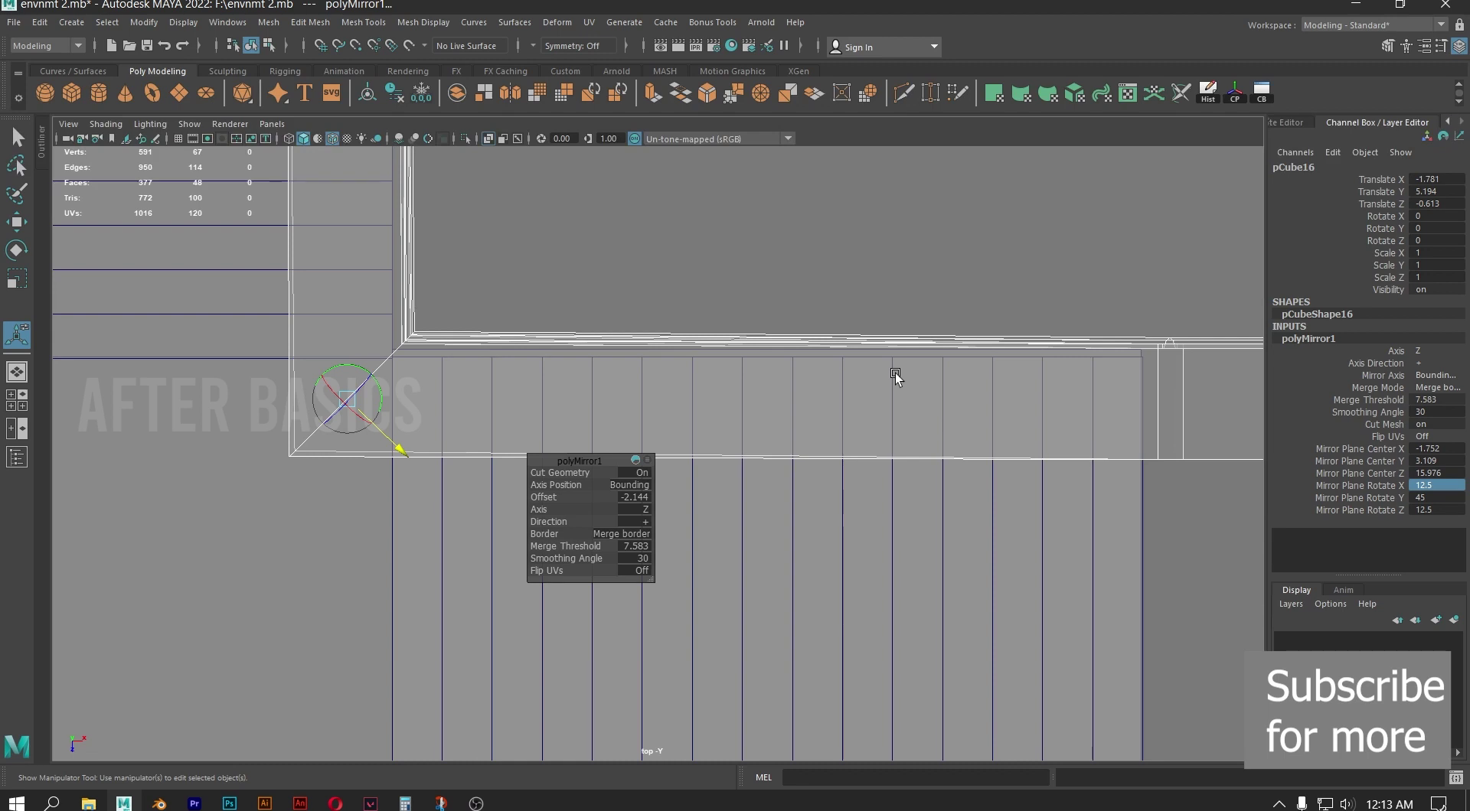
pyautogui.keyDown('alt'); pyautogui.moveTo(896, 374); pyautogui.dragTo(918, 403, button='middle'); pyautogui.keyUp('alt')
pyautogui.scroll(2, 938, 459)
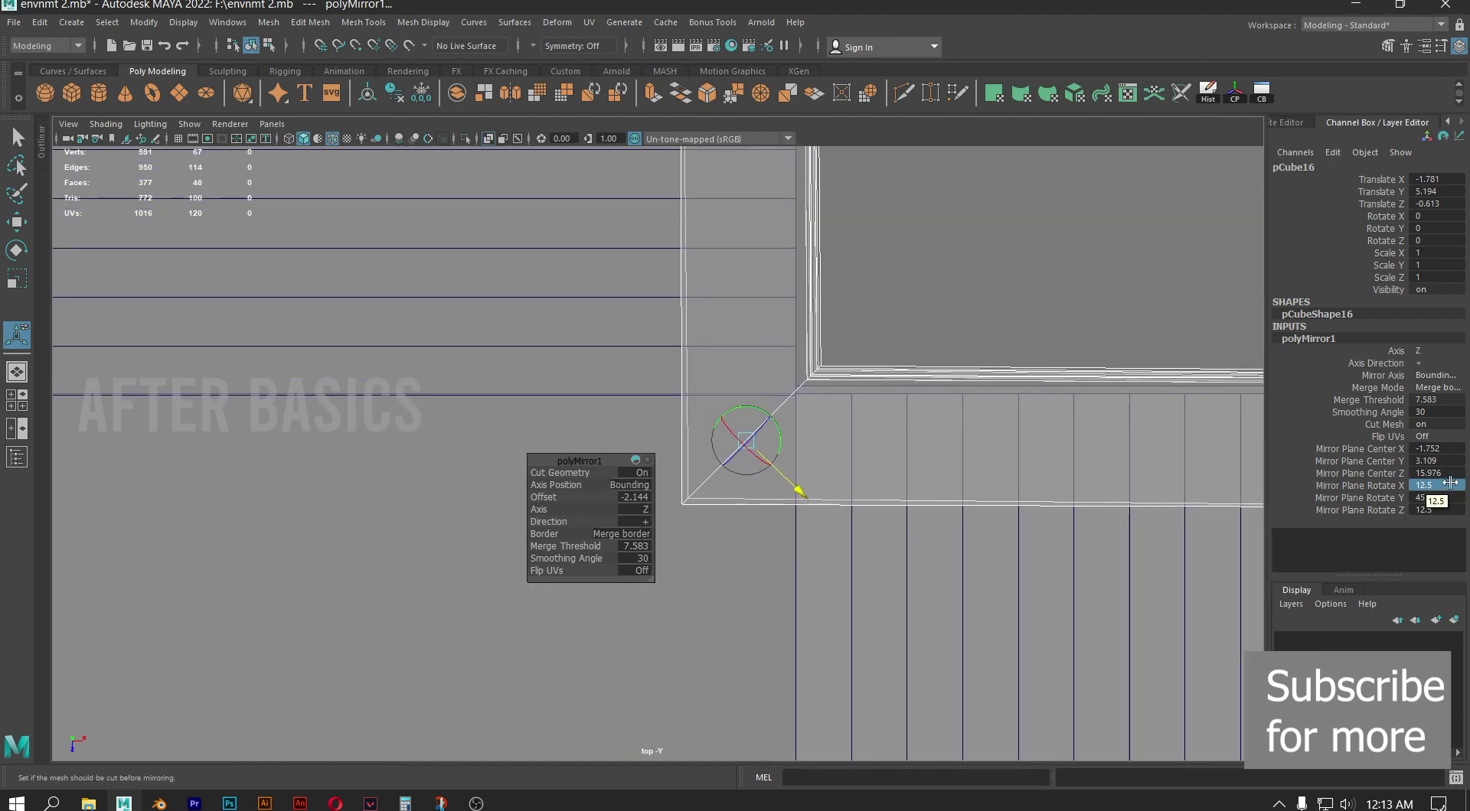
# Set the mirror plane rotation to 10 in both X and Z
pyautogui.moveTo(1450, 482); pyautogui.dragTo(1443, 483)
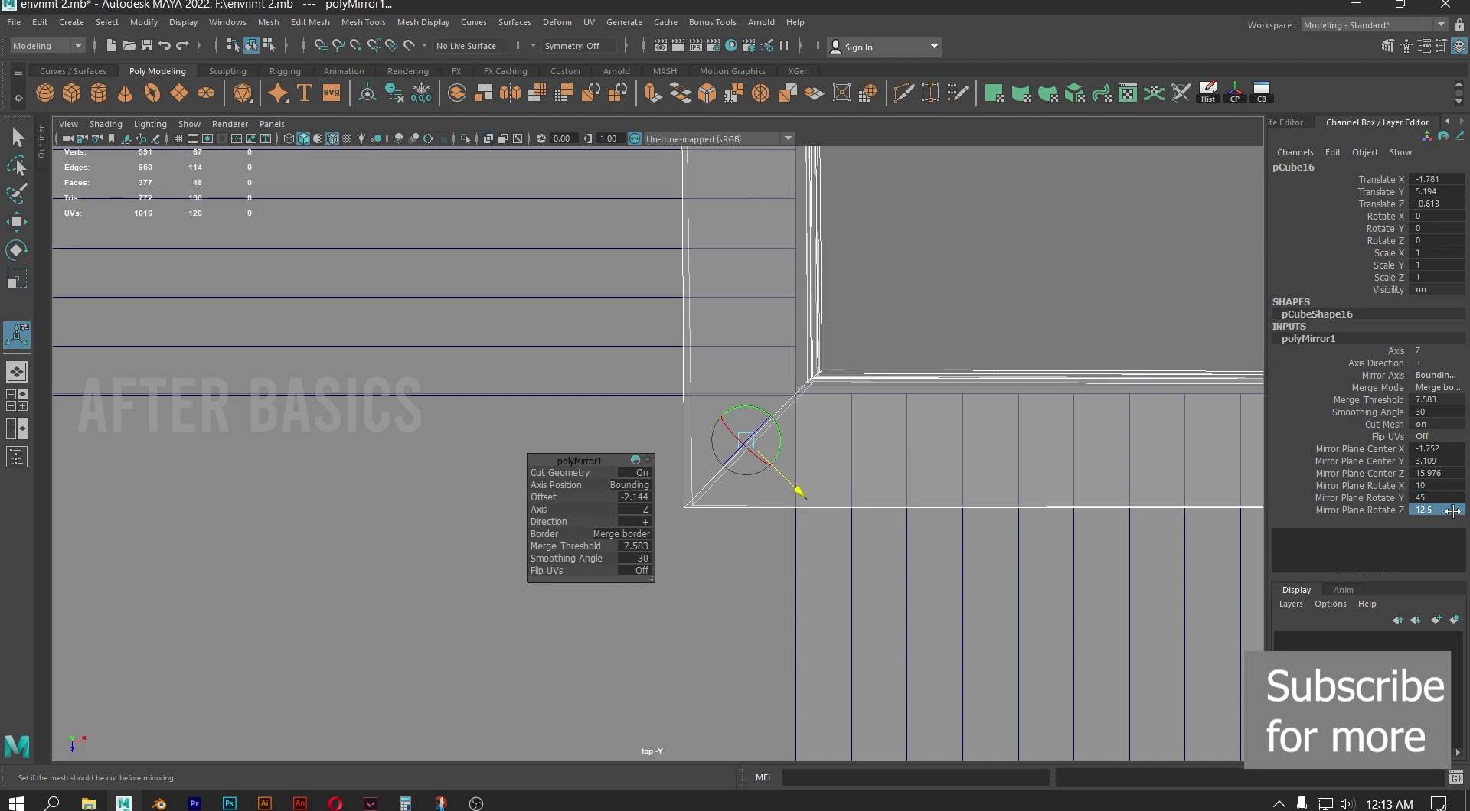
pyautogui.write('10')
pyautogui.click(1445, 486)
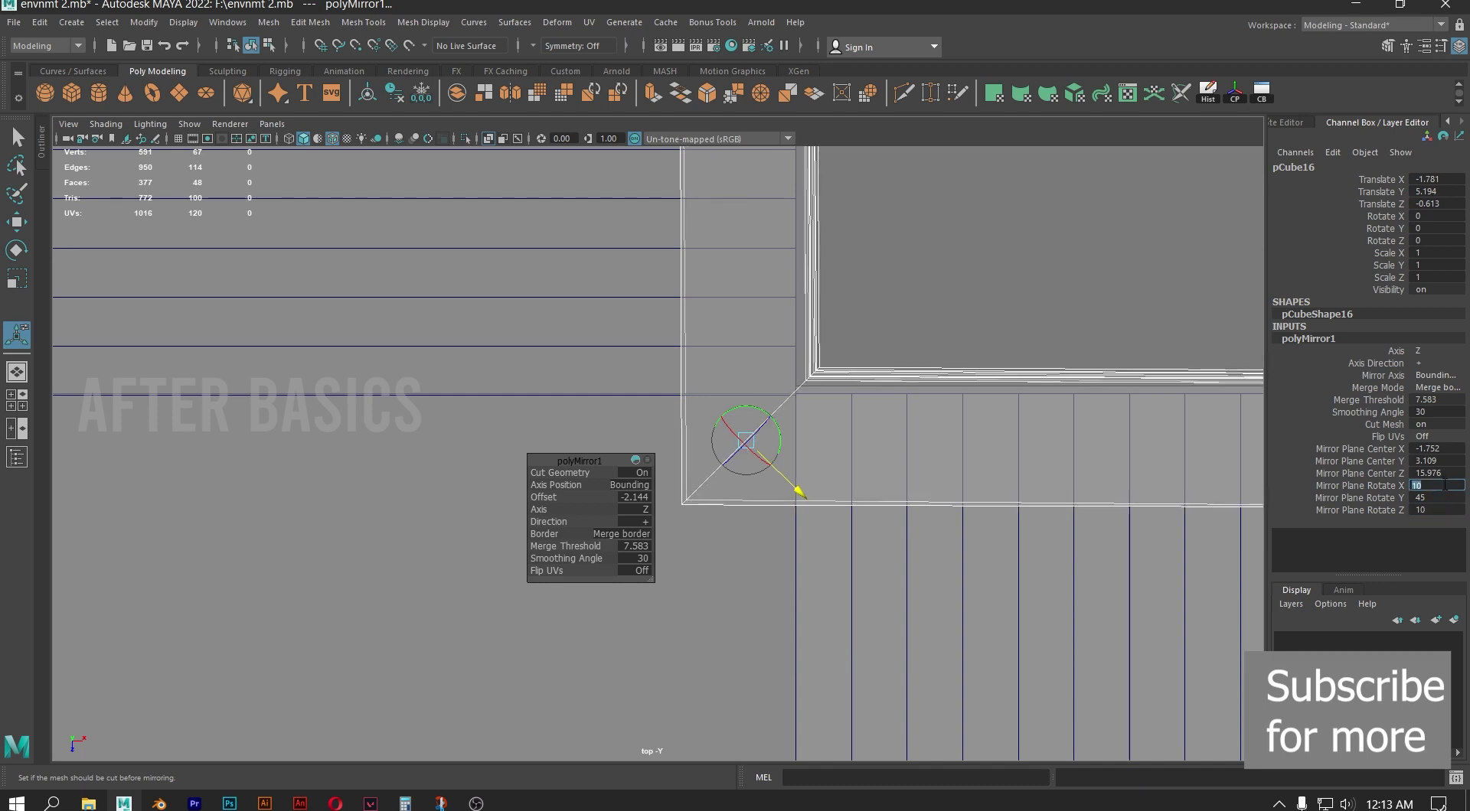
# Try mirror plane Z rotations of 0 and 5, and return the value to 10
pyautogui.click(1439, 511)
pyautogui.write('0')
pyautogui.press('Return')
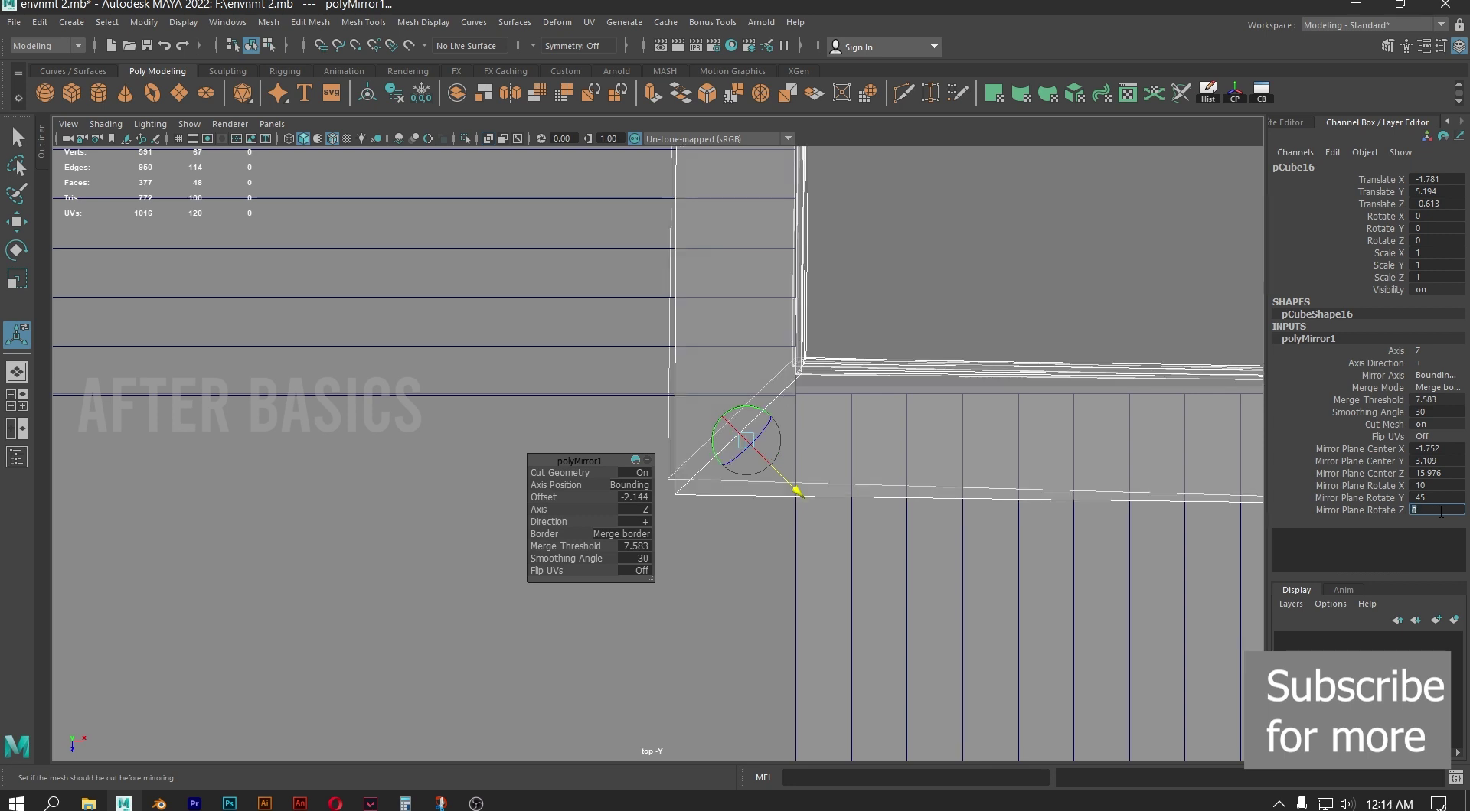
pyautogui.write('5')
pyautogui.press('Return')
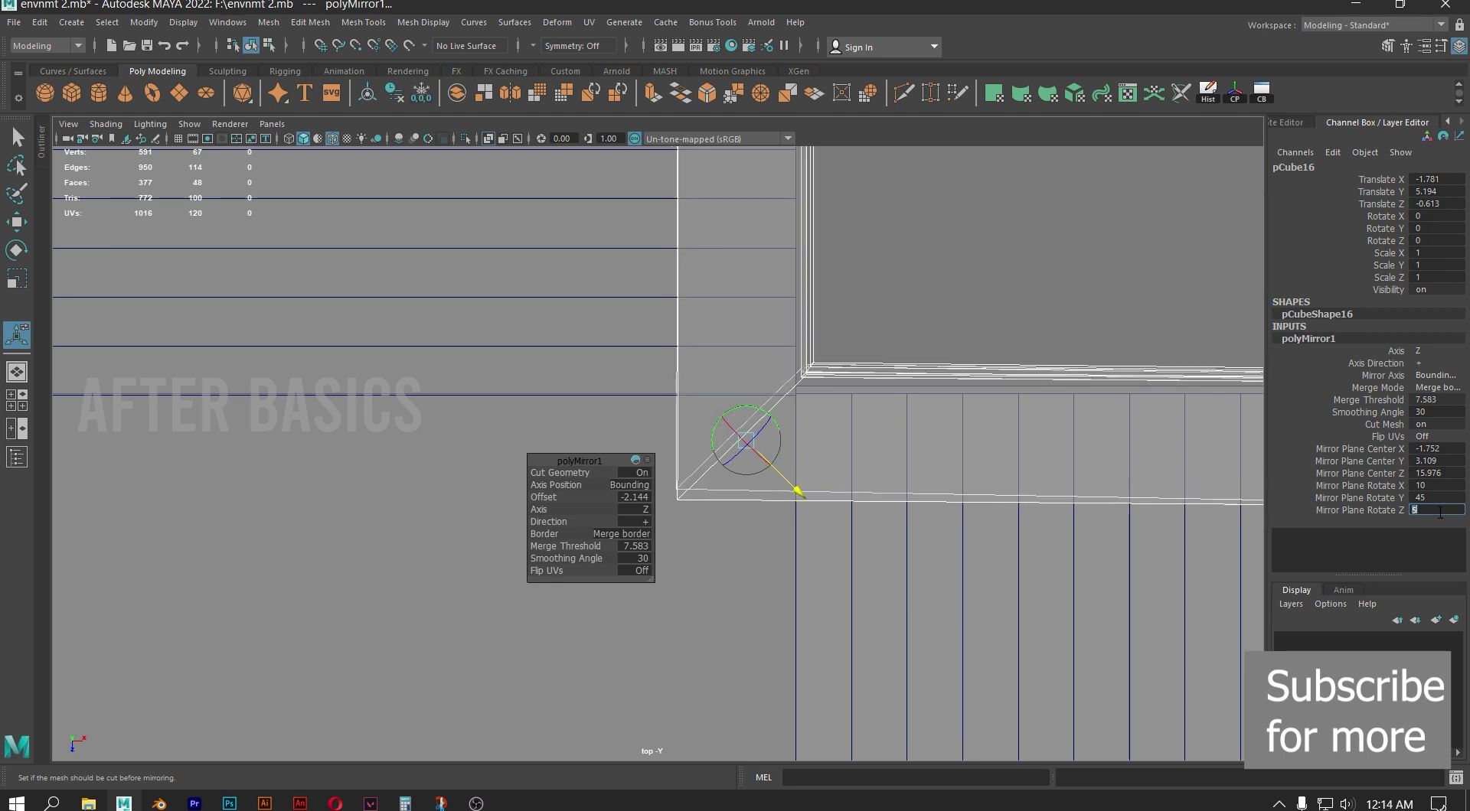
pyautogui.write('10')
pyautogui.press('Return')
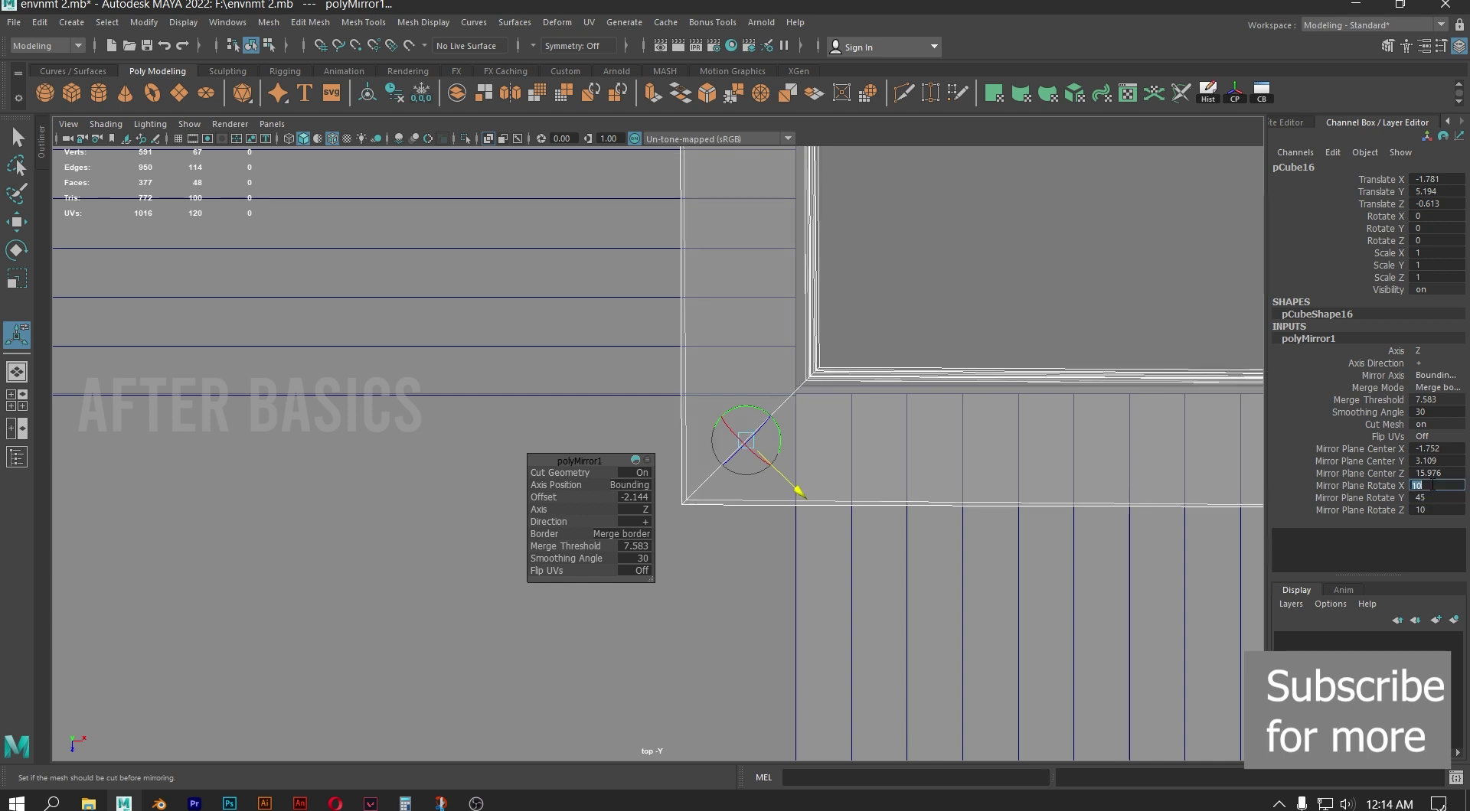
# Try mirror plane X rotations of 0, 10, 12 and 8 to square up the mirrored trim corner
pyautogui.write('0')
pyautogui.press('Return')
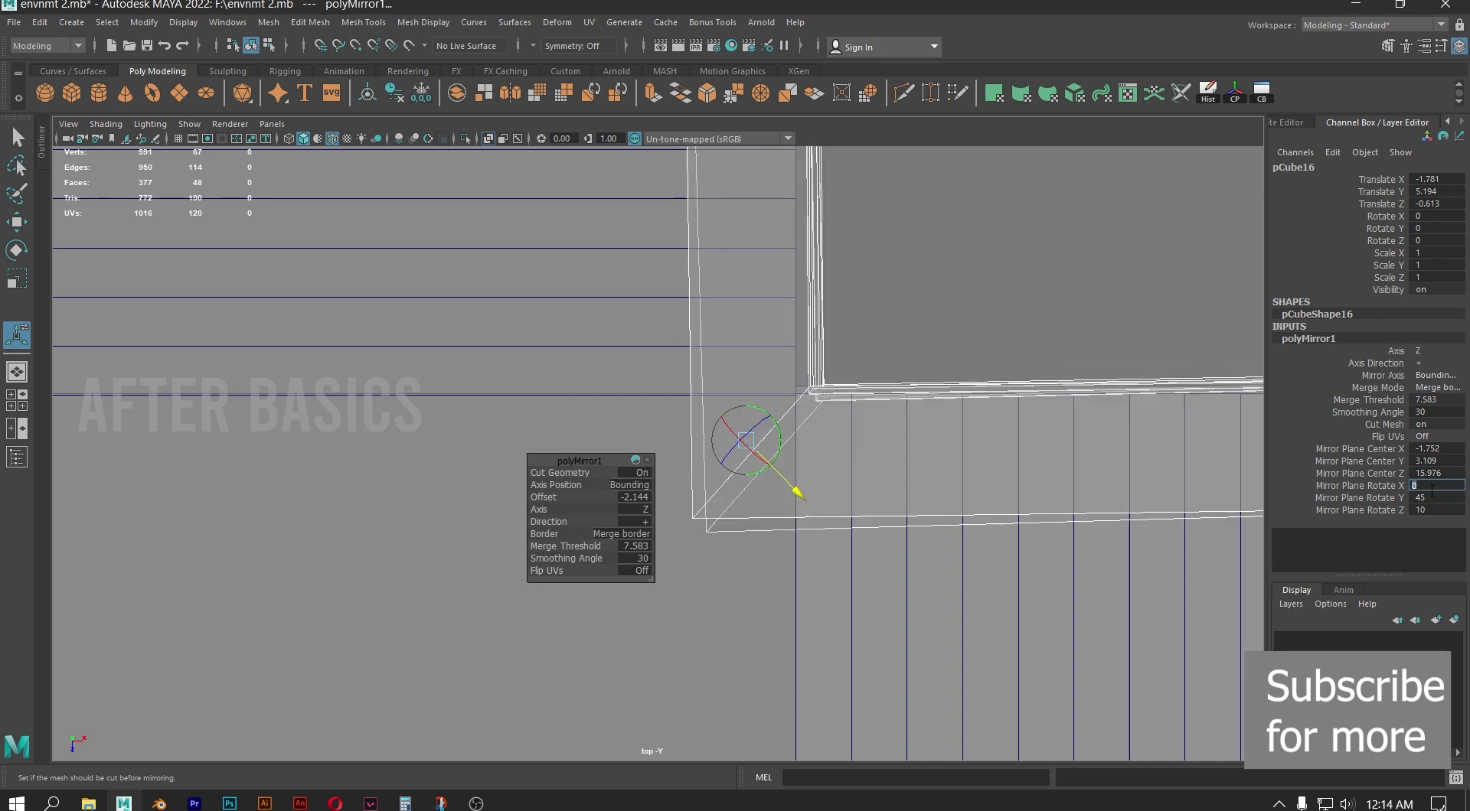
pyautogui.press('Return')
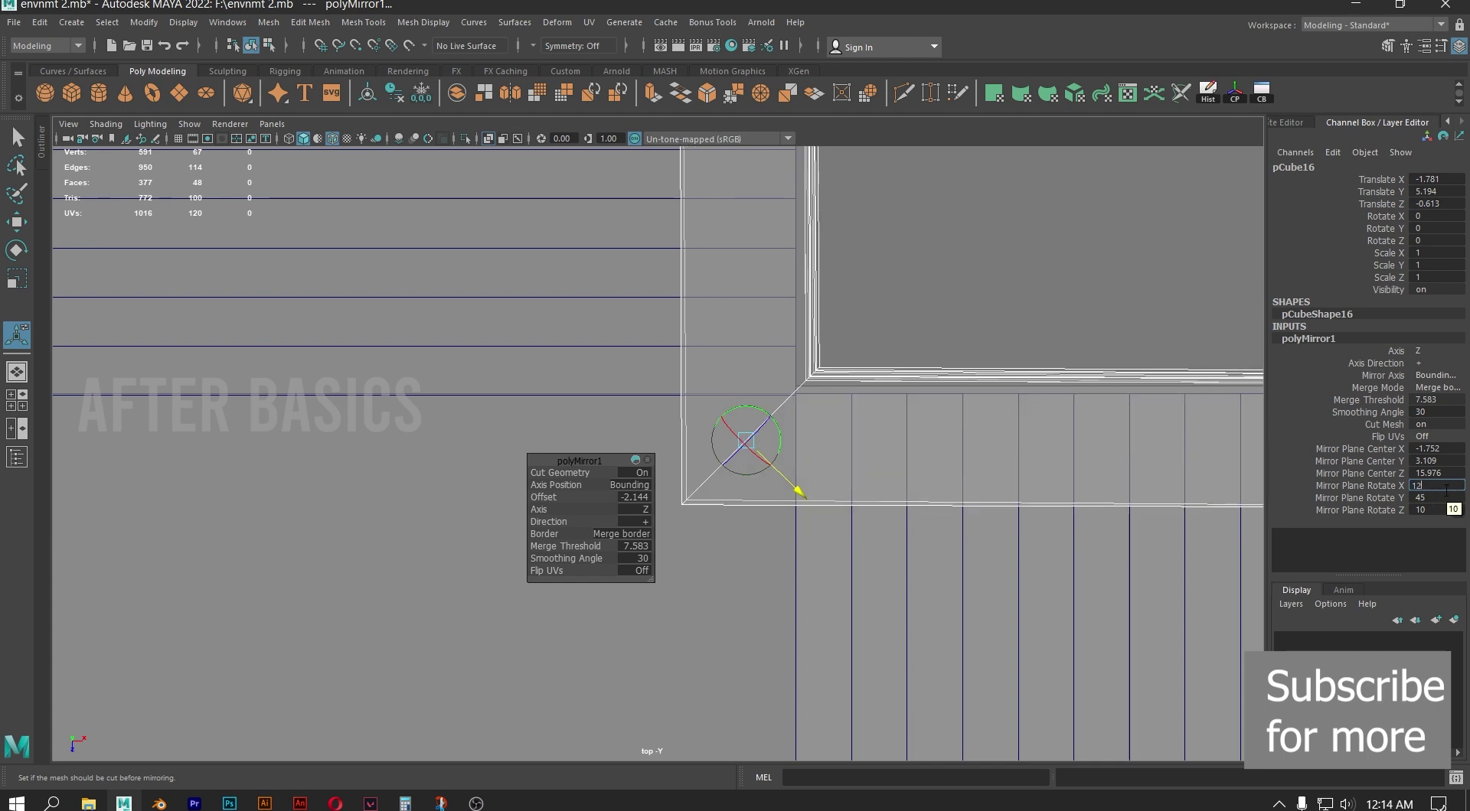
pyautogui.write('12')
pyautogui.press('Return')
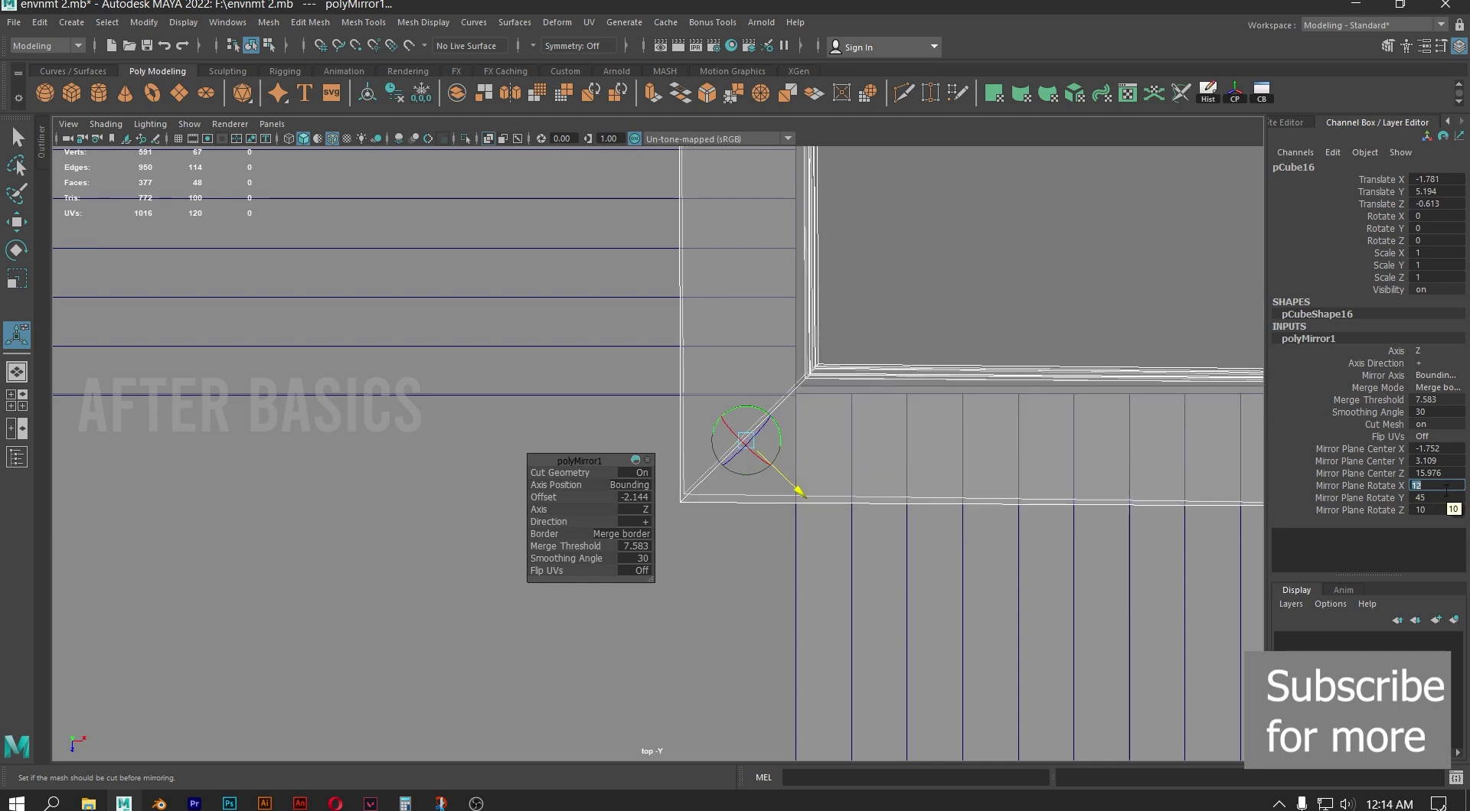
pyautogui.write('8')
pyautogui.press('Return')
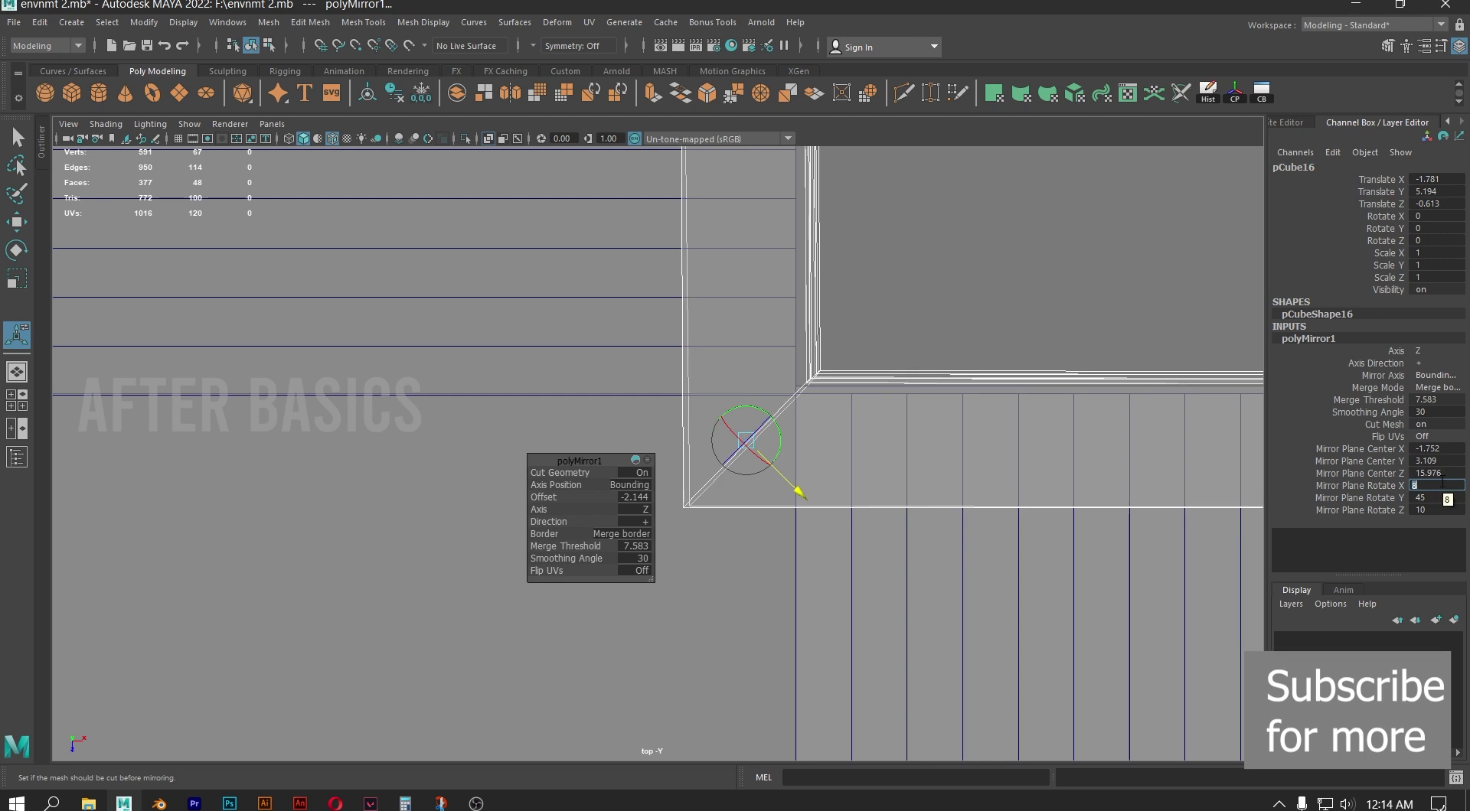
# Reduce the mirror plane rotation in both X and Z, trying 7.5 and settling on 7
pyautogui.write('7.5')
pyautogui.press('Return')
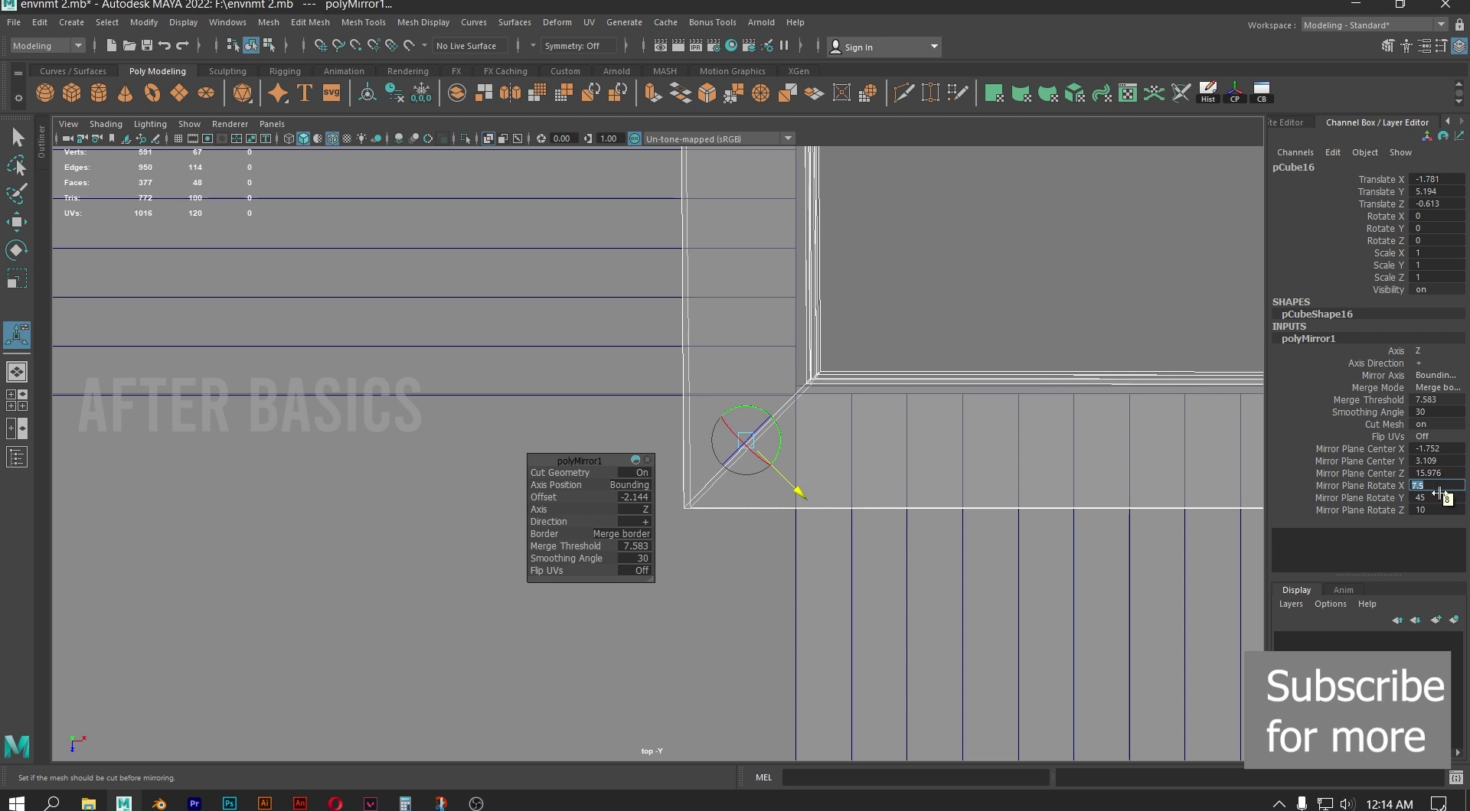
pyautogui.click(1449, 505)
pyautogui.write('7.')
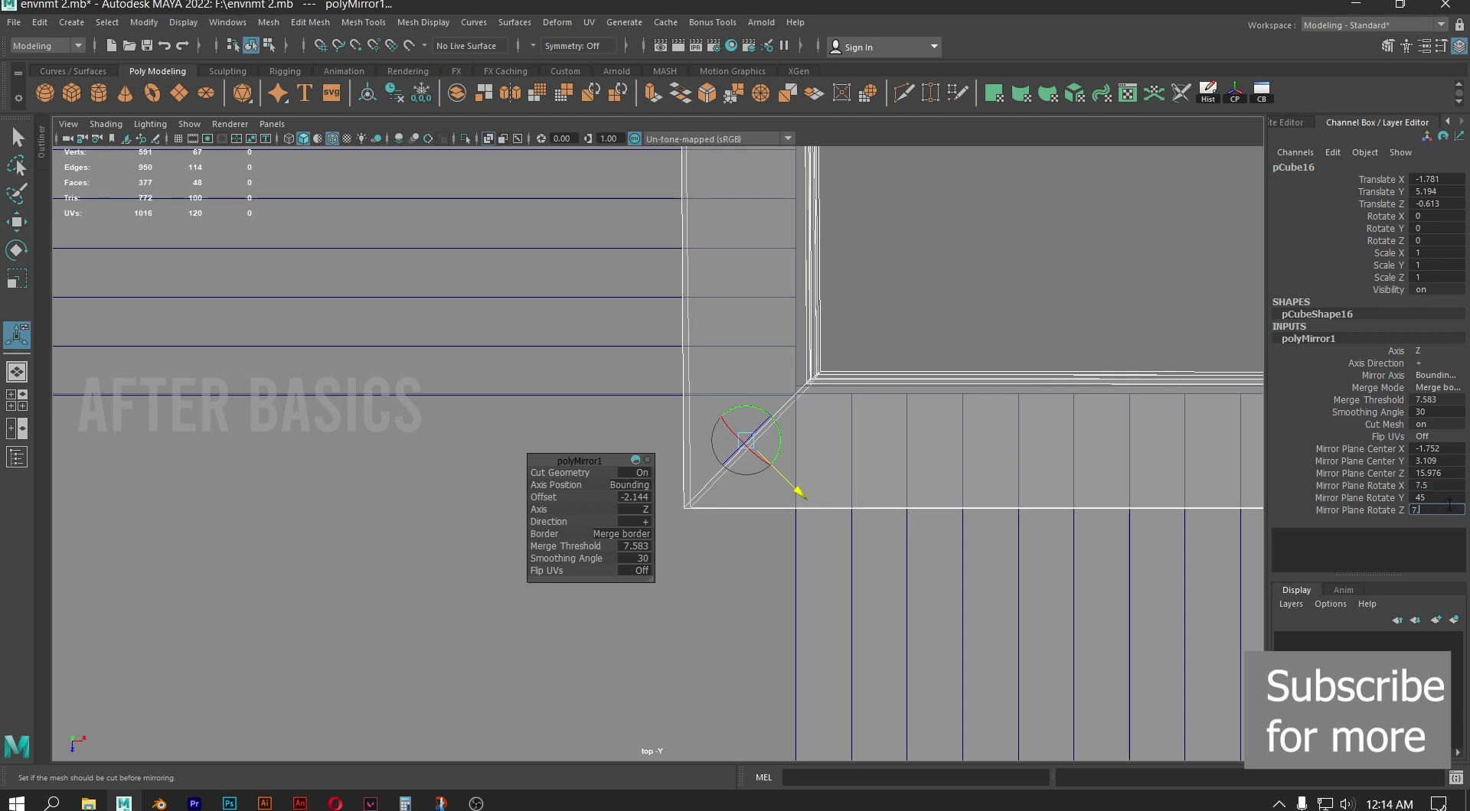
pyautogui.write('5')
pyautogui.press('Return')
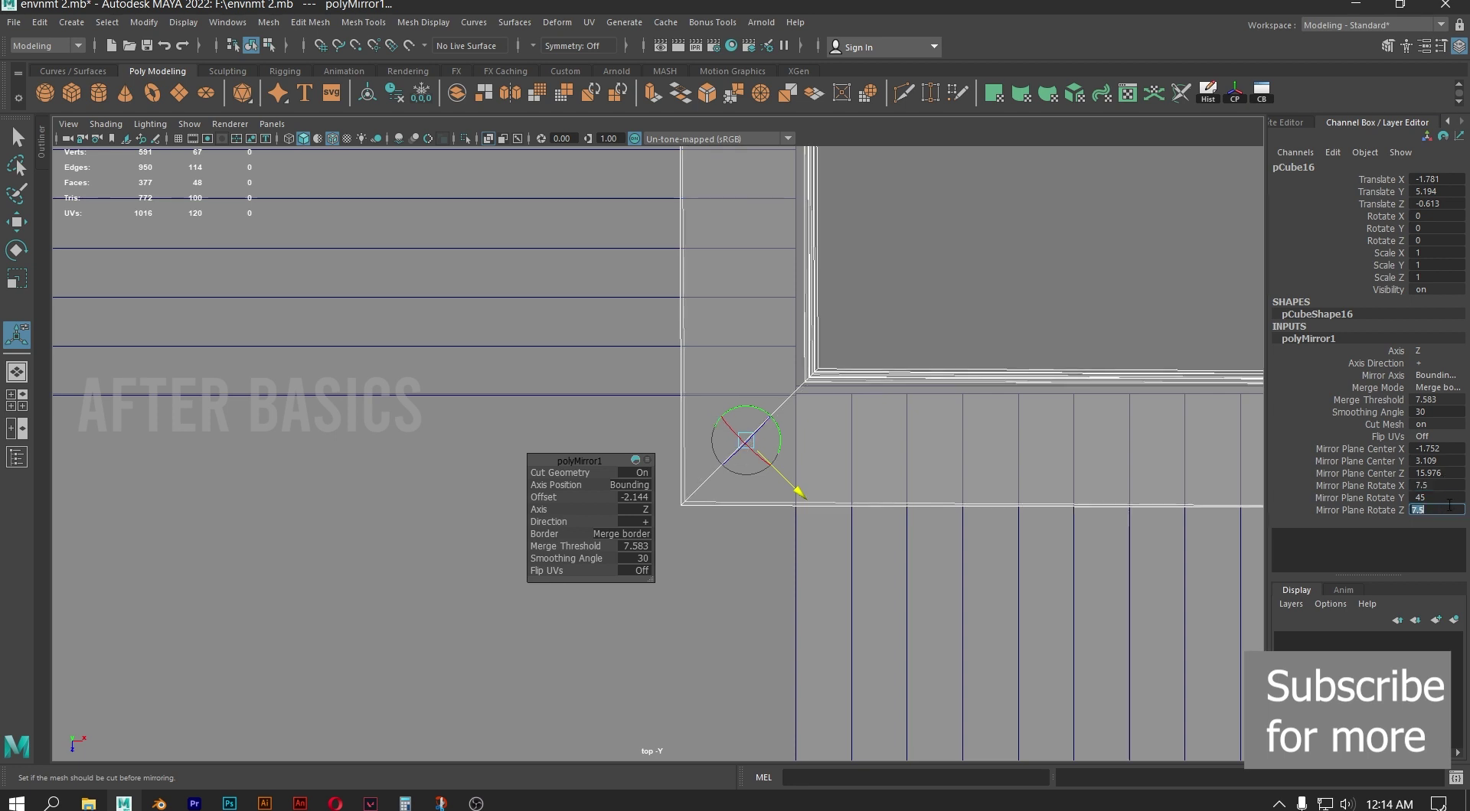
pyautogui.write('7')
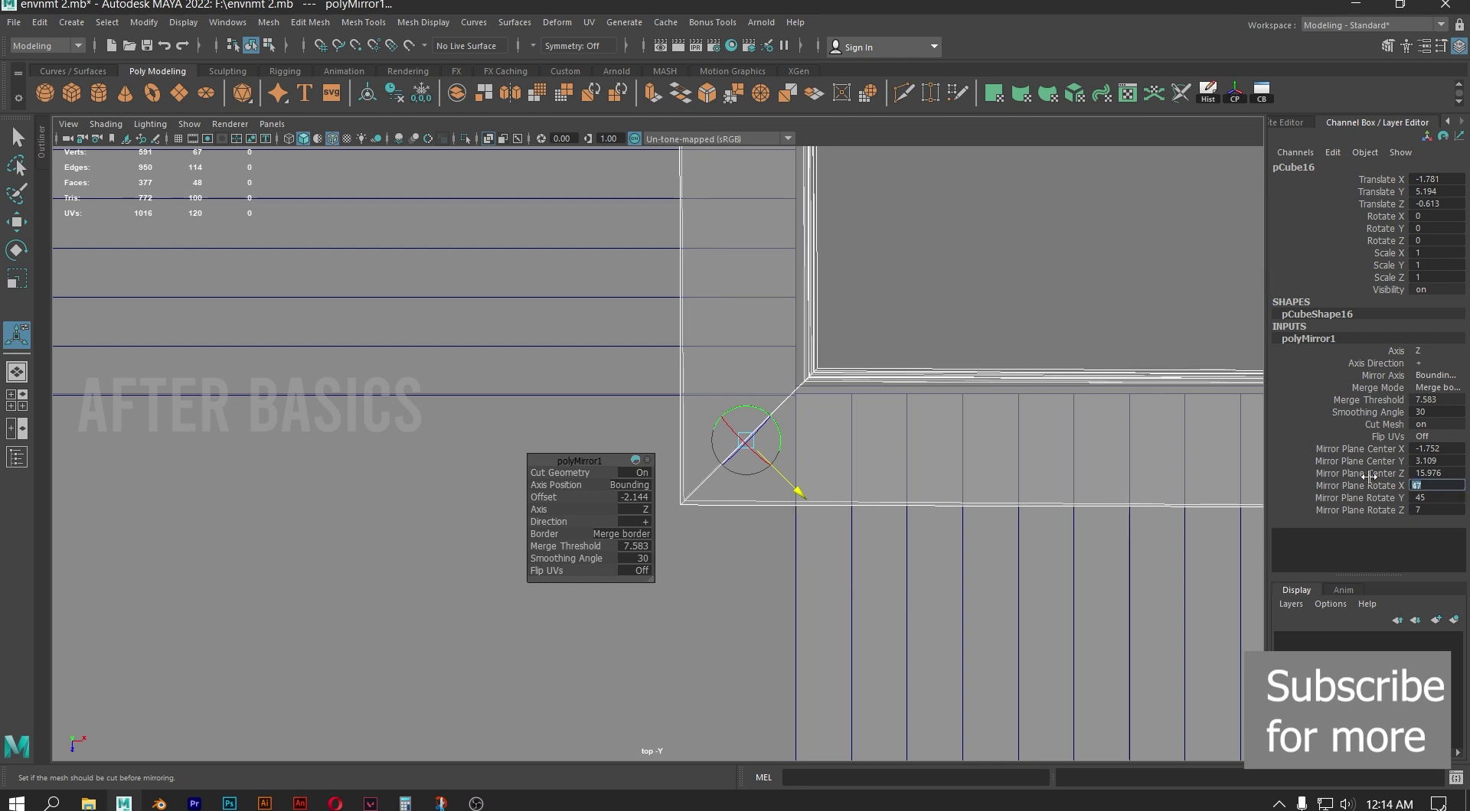
pyautogui.doubleClick(1447, 509)
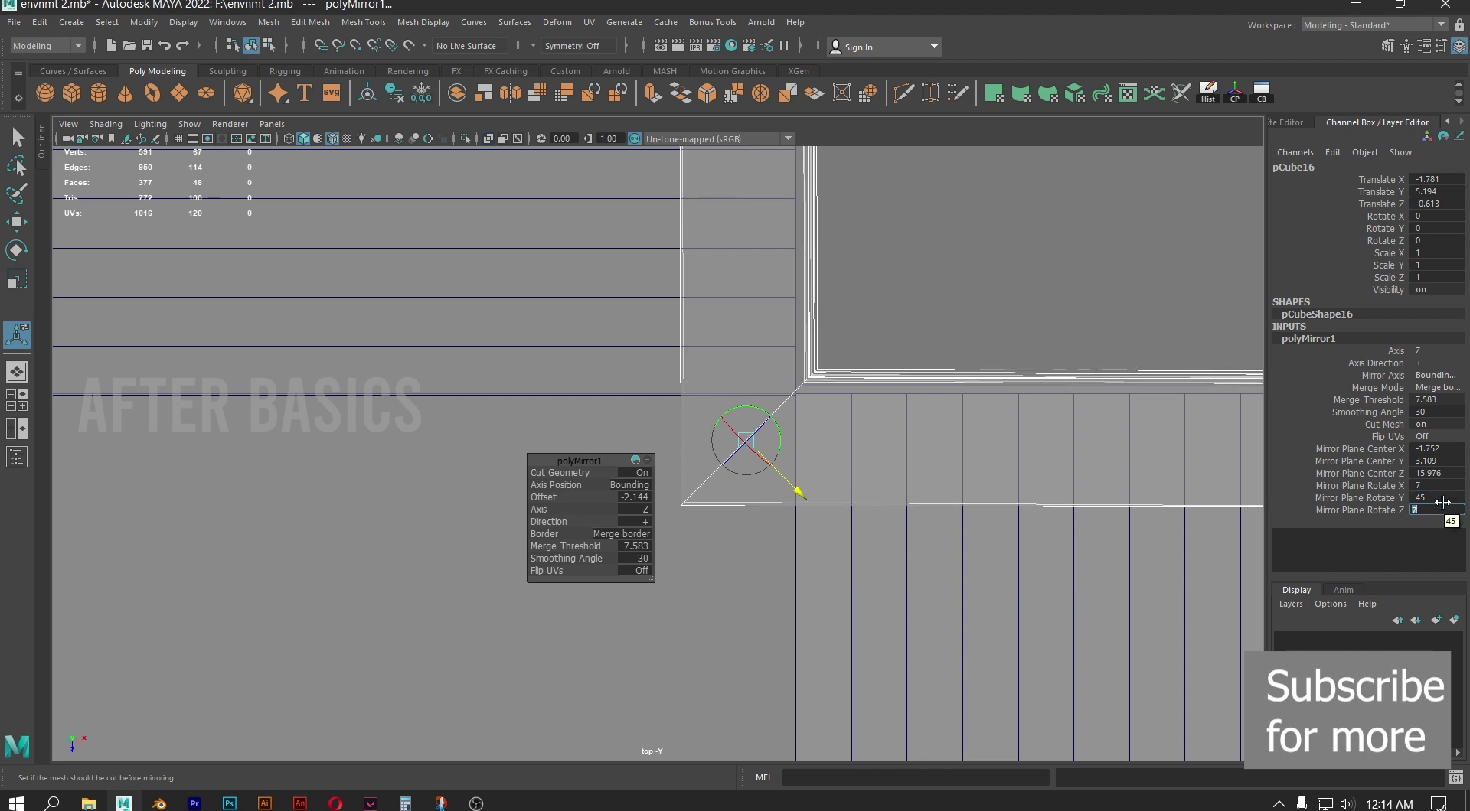
# Examine from above and in perspective how the mirrored trim meets the corner and follows both staircases
pyautogui.scroll(-4, 1056, 425)
pyautogui.keyDown('alt'); pyautogui.moveTo(1146, 407); pyautogui.dragTo(928, 385, button='middle'); pyautogui.keyUp('alt')
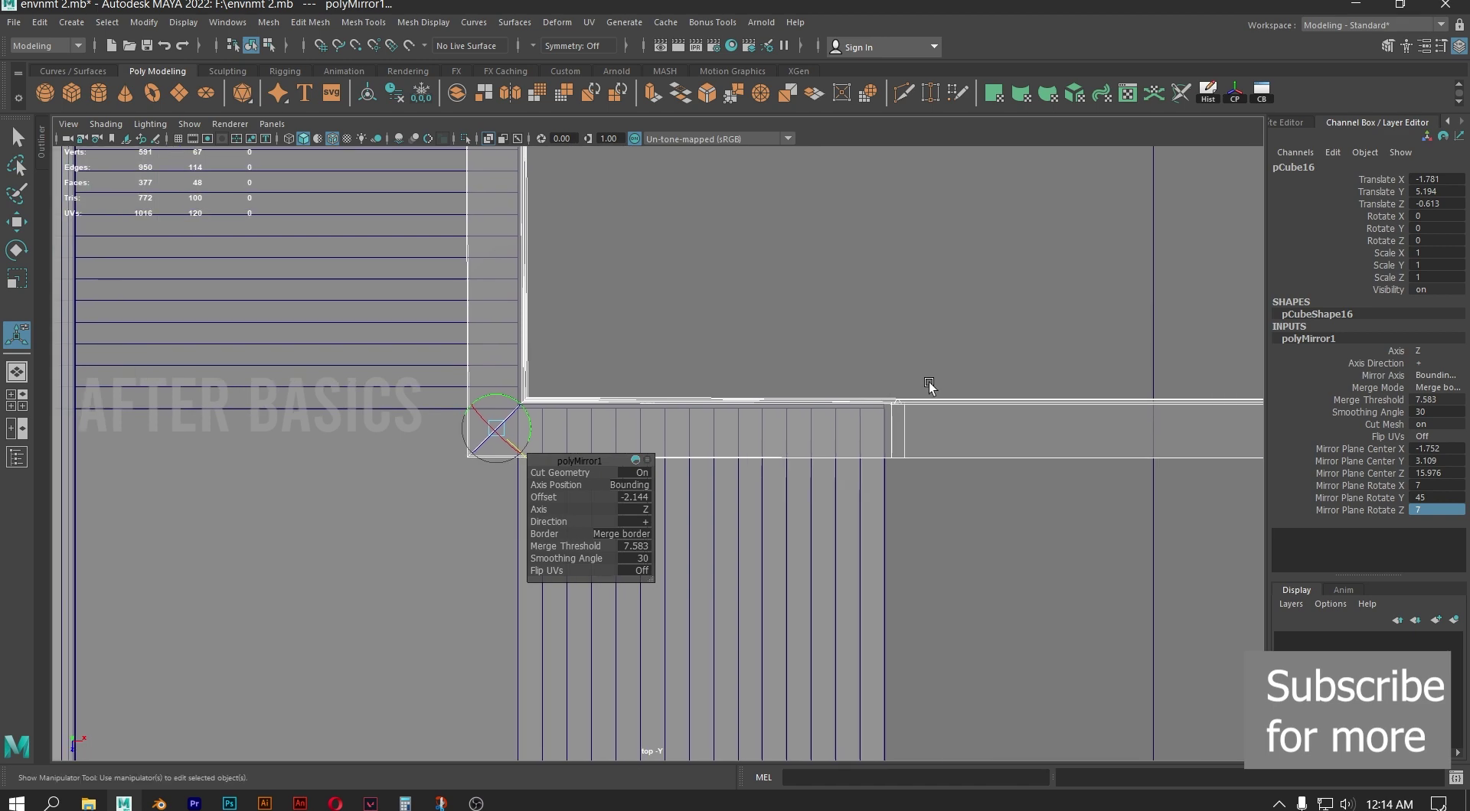
pyautogui.click(802, 398)
pyautogui.hotkey('ctrl', 'z')
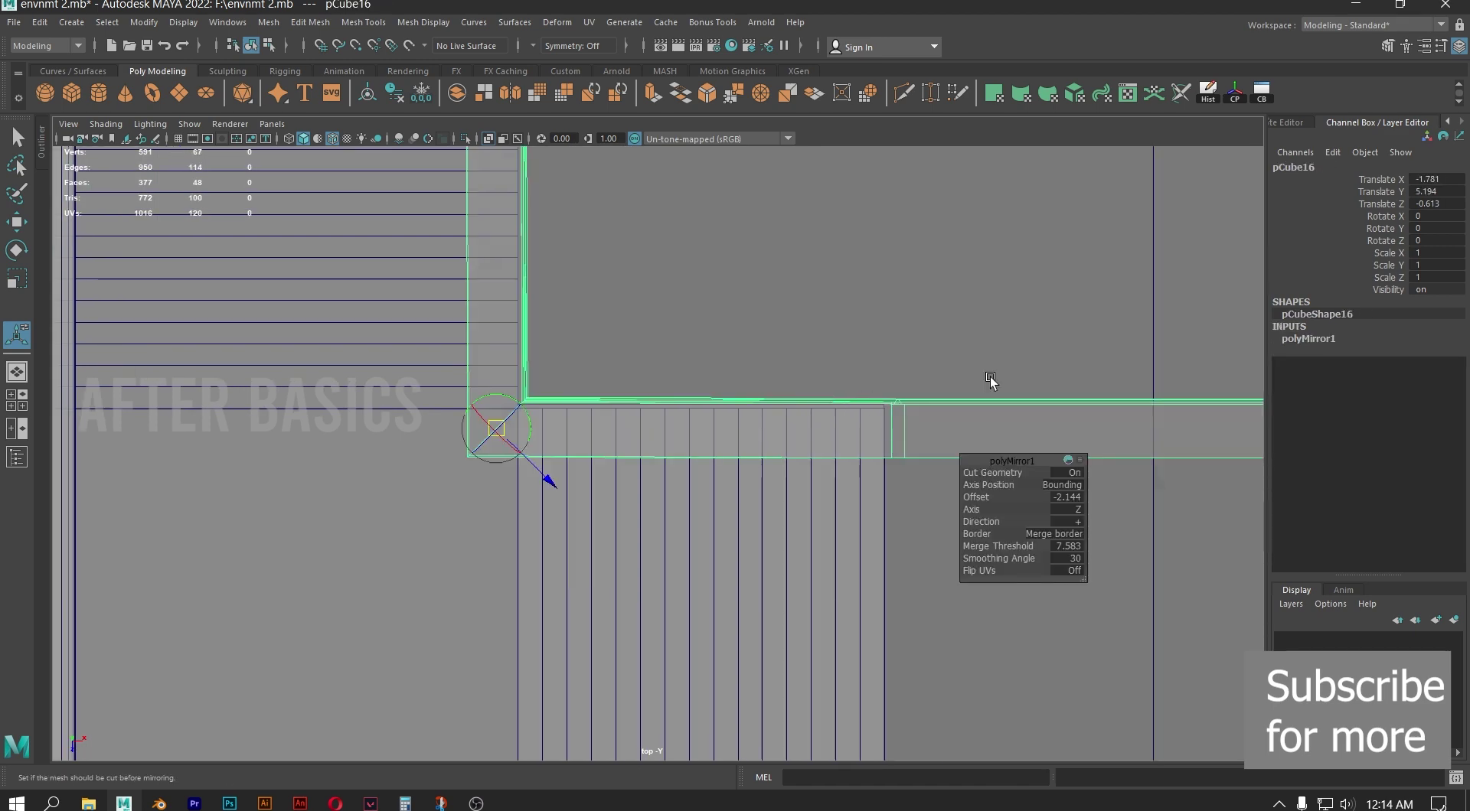
pyautogui.press('space')
pyautogui.press('space')
pyautogui.scroll(-10, 865, 421)
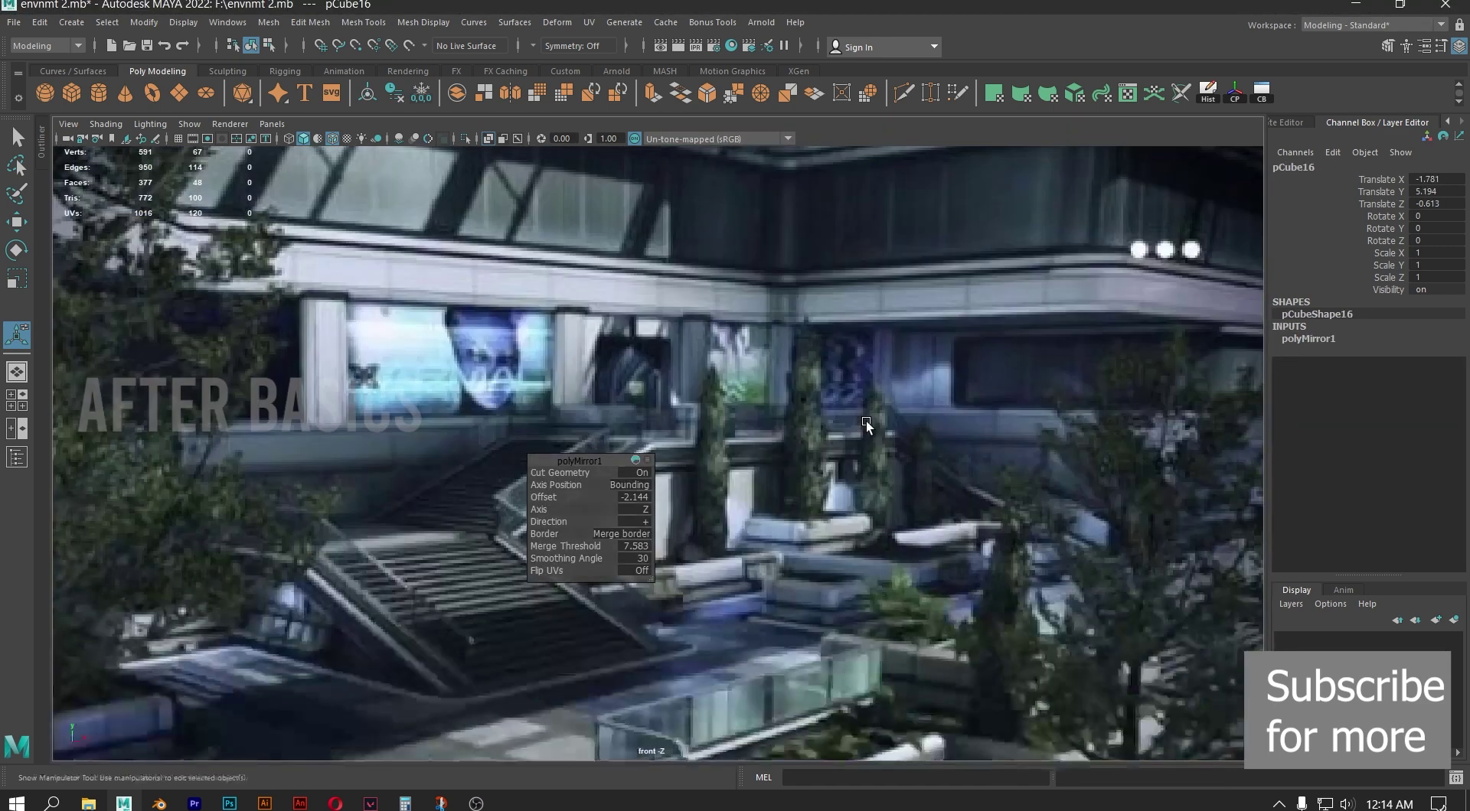
pyautogui.press('space')
pyautogui.keyDown('alt'); pyautogui.moveTo(481, 416); pyautogui.dragTo(432, 341); pyautogui.keyUp('alt')
pyautogui.press('space')
pyautogui.keyDown('alt'); pyautogui.moveTo(541, 369); pyautogui.dragTo(315, 299); pyautogui.keyUp('alt')
pyautogui.keyDown('alt'); pyautogui.moveTo(419, 328); pyautogui.dragTo(532, 351, button='middle'); pyautogui.keyUp('alt')
pyautogui.keyDown('alt'); pyautogui.moveTo(531, 350); pyautogui.dragTo(521, 414); pyautogui.keyUp('alt')
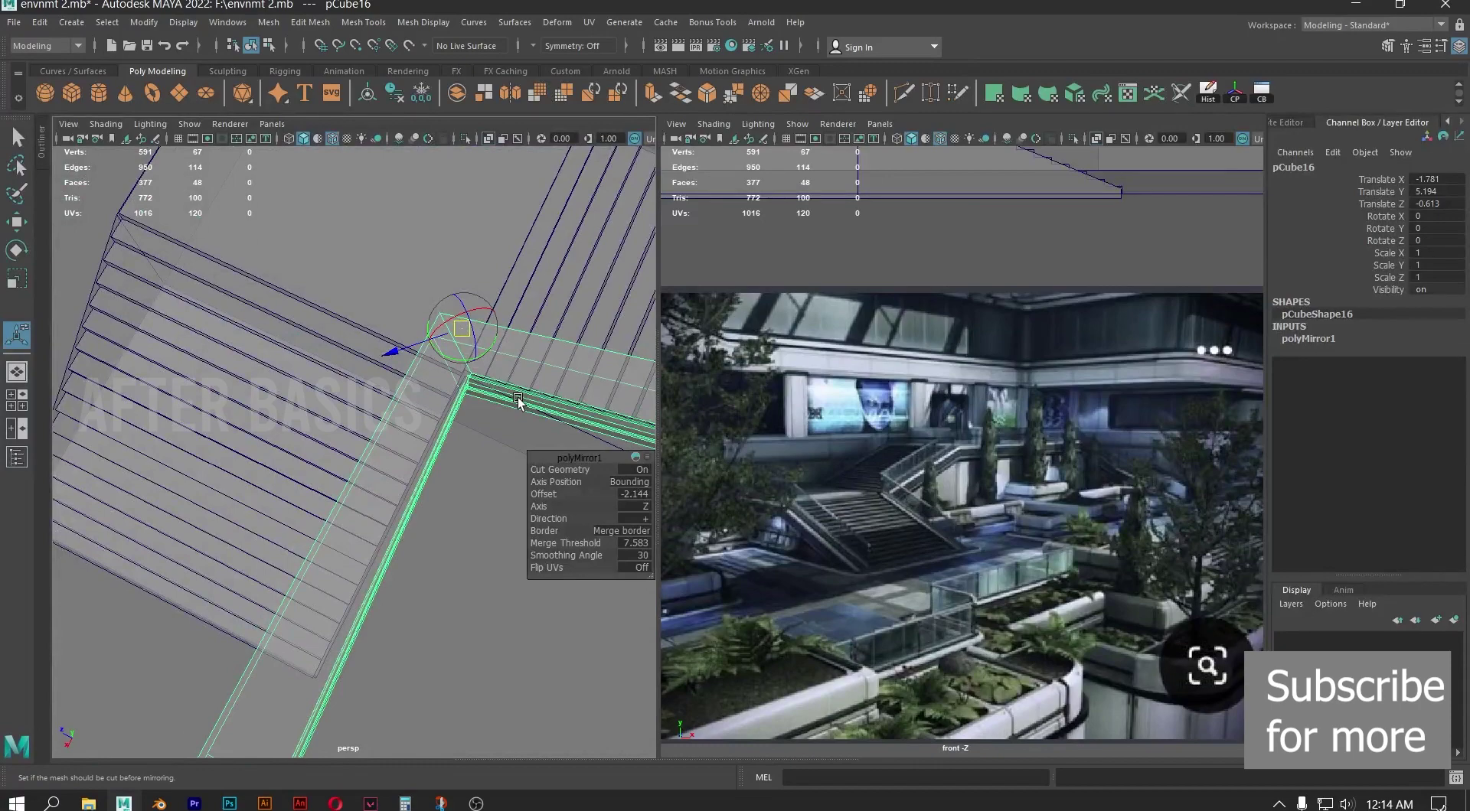
# Tilt the mirror plane to an X rotation of about 28.46 so the mirrored trim follows the lower staircase's slope
pyautogui.keyDown('alt'); pyautogui.moveTo(440, 357); pyautogui.dragTo(535, 288); pyautogui.keyUp('alt')
pyautogui.moveTo(384, 378); pyautogui.dragTo(382, 376)
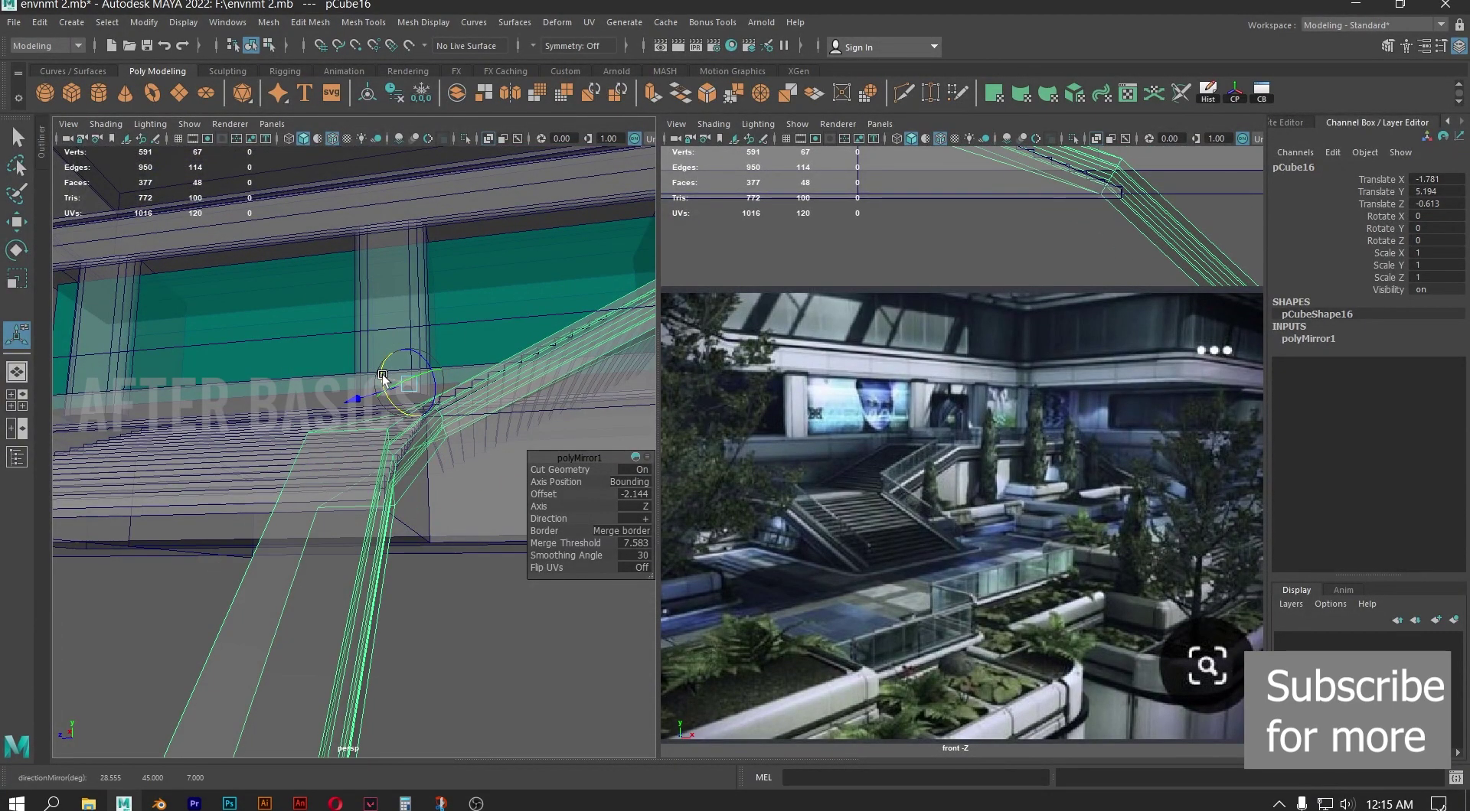
pyautogui.keyDown('alt'); pyautogui.moveTo(929, 252); pyautogui.dragTo(935, 558, button='middle'); pyautogui.keyUp('alt')
pyautogui.keyDown('alt'); pyautogui.moveTo(796, 411); pyautogui.dragTo(883, 433, button='right'); pyautogui.keyUp('alt')
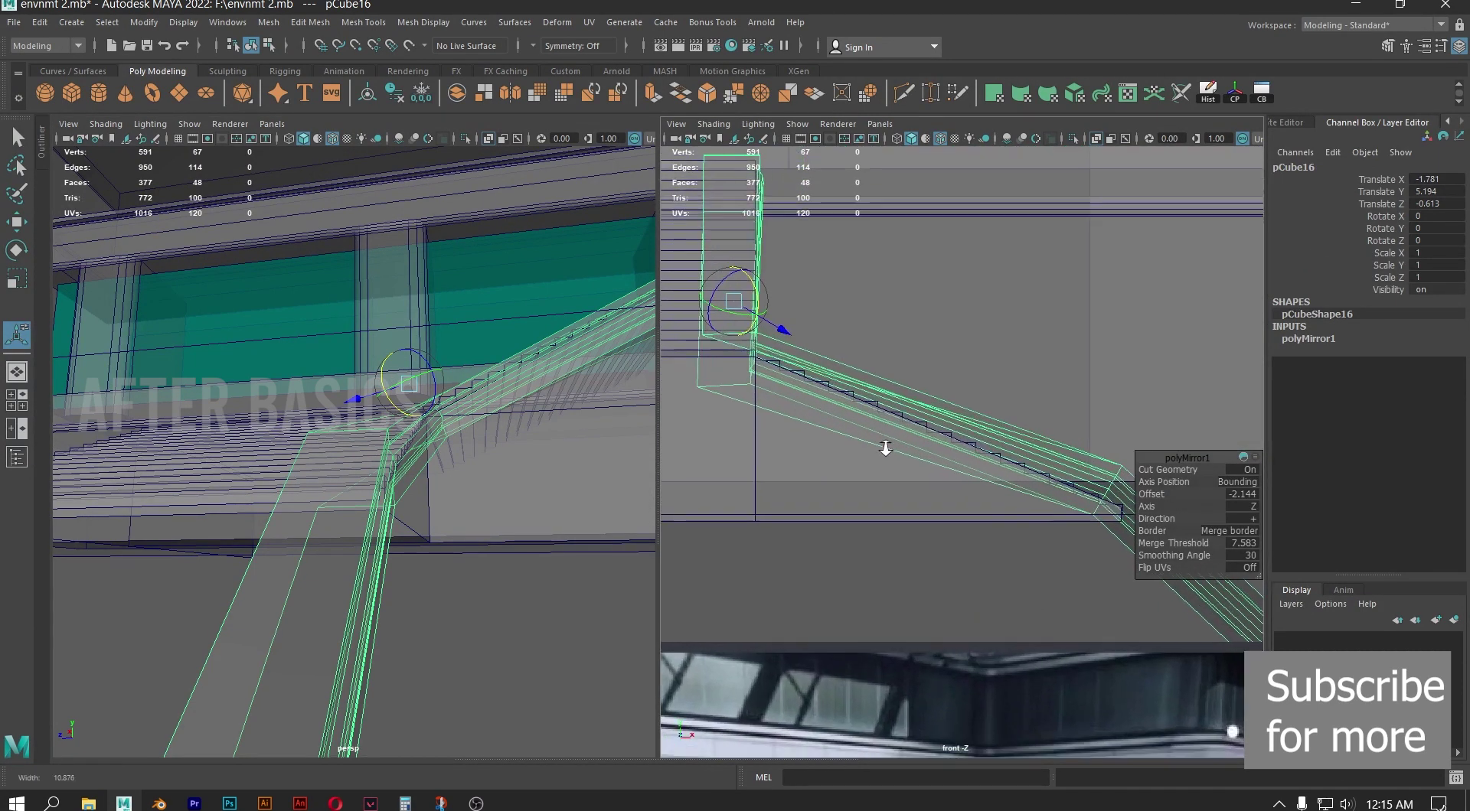
pyautogui.moveTo(748, 290); pyautogui.dragTo(744, 286)
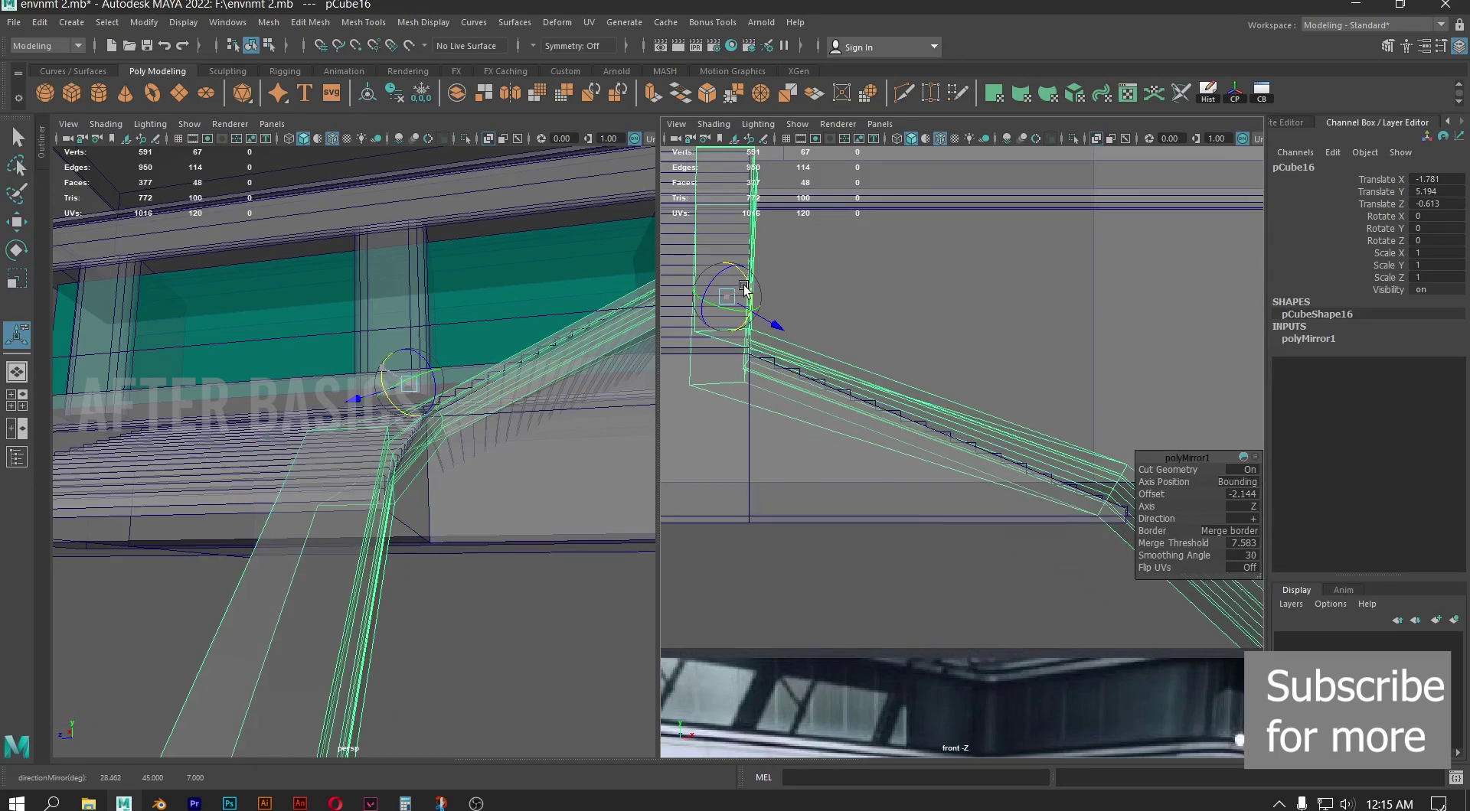
pyautogui.keyDown('alt'); pyautogui.moveTo(489, 368); pyautogui.dragTo(574, 436); pyautogui.keyUp('alt')
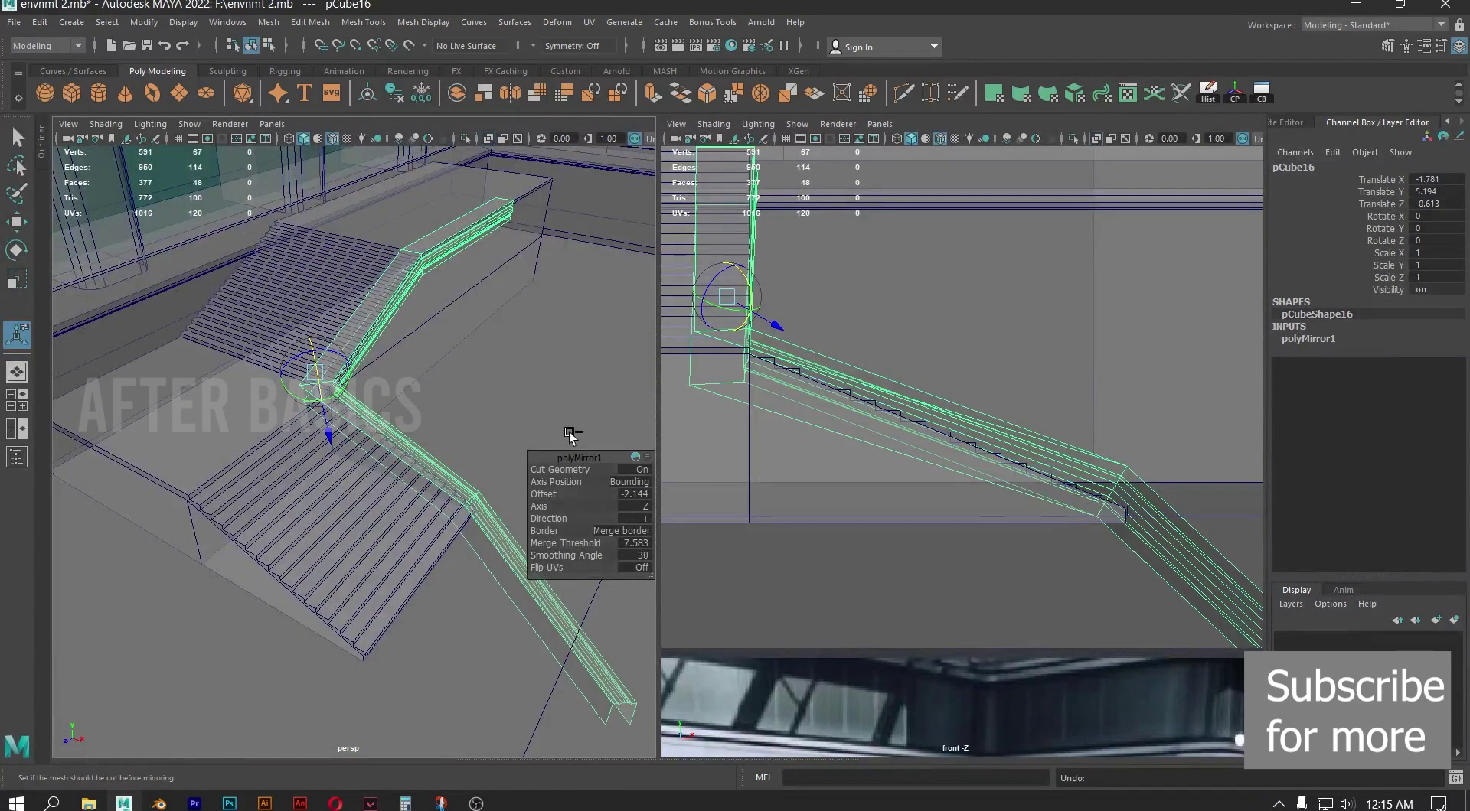
# Undo all the mirror plane adjustments and the mirror operation itself, back to the single original trim
pyautogui.hotkey('ctrl', 'z')
pyautogui.hotkey('ctrl', 'z')
pyautogui.hotkey('ctrl', 'z')
pyautogui.hotkey('ctrl', 'z')
pyautogui.hotkey('ctrl', 'z')
pyautogui.hotkey('ctrl', 'z')
pyautogui.hotkey('ctrl', 'z')
pyautogui.hotkey('ctrl', 'z')
pyautogui.hotkey('ctrl', 'z')
pyautogui.hotkey('ctrl', 'z')
pyautogui.hotkey('ctrl', 'z')
pyautogui.hotkey('ctrl', 'z')
pyautogui.hotkey('ctrl', 'z')
pyautogui.hotkey('ctrl', 'z')
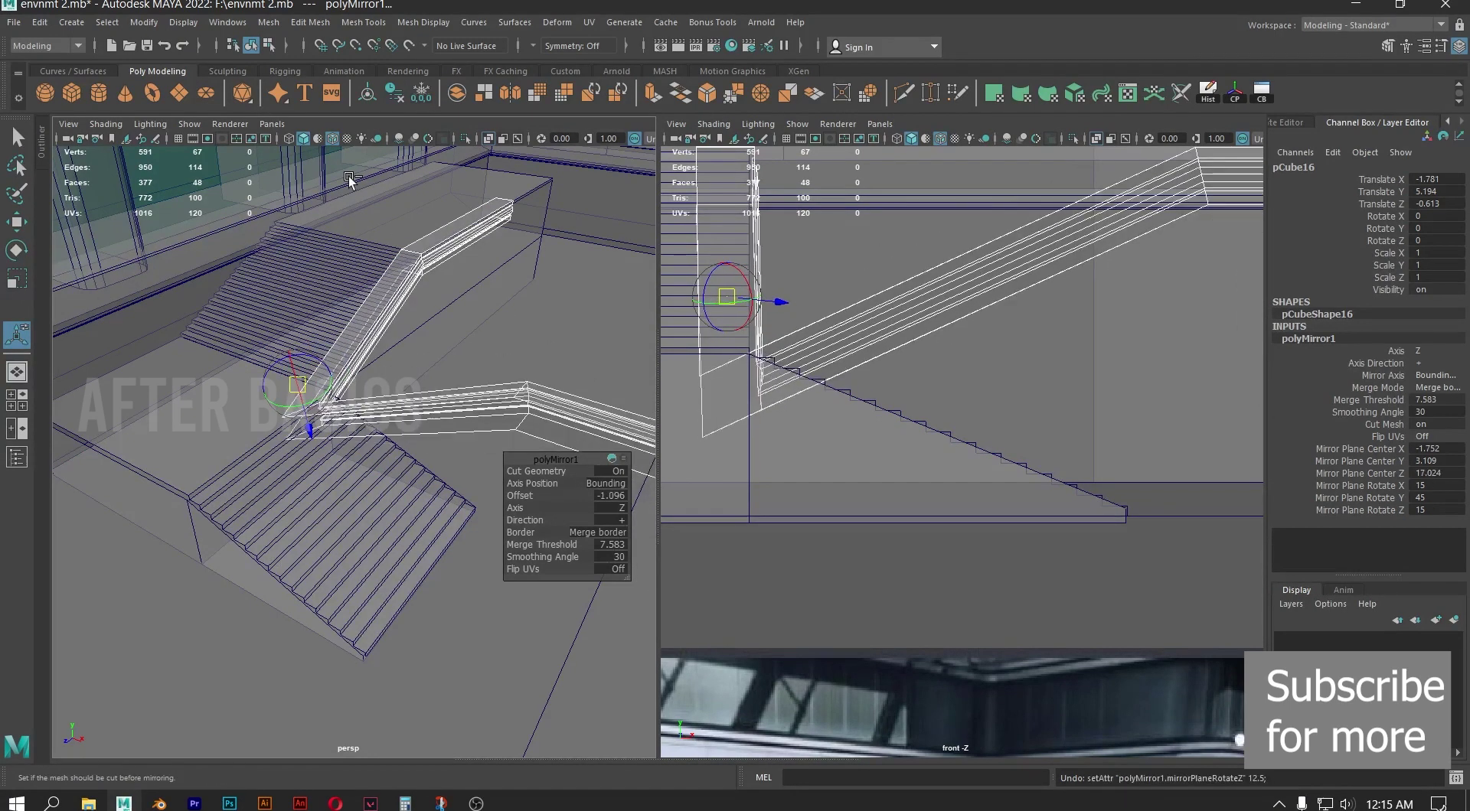
pyautogui.hotkey('ctrl', 'z')
pyautogui.hotkey('ctrl', 'z')
pyautogui.hotkey('ctrl', 'z')
pyautogui.hotkey('ctrl', 'z')
pyautogui.hotkey('ctrl', 'z')
pyautogui.hotkey('ctrl', 'z')
pyautogui.hotkey('ctrl', 'z')
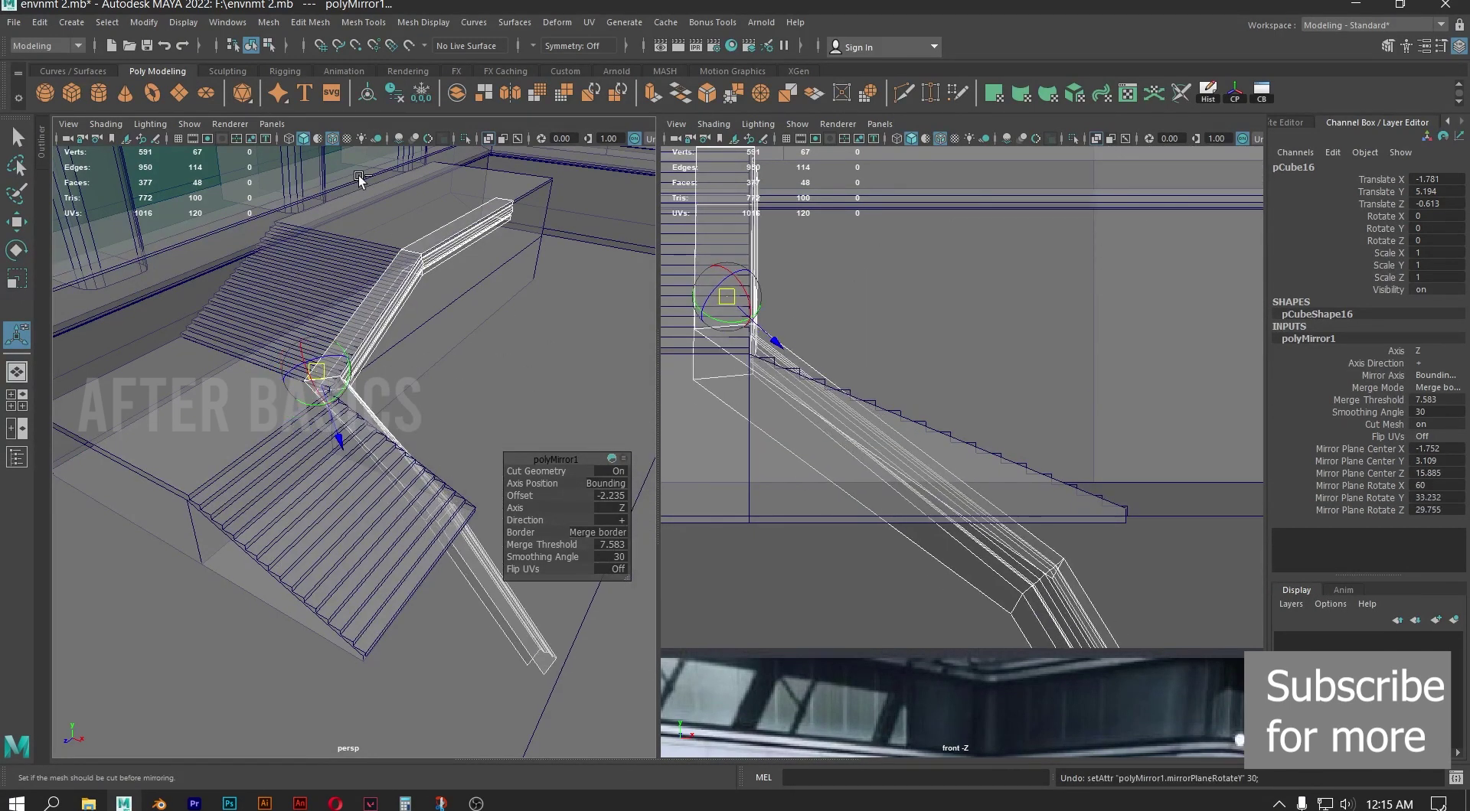
pyautogui.hotkey('ctrl', 'z')
pyautogui.hotkey('ctrl', 'z')
pyautogui.hotkey('ctrl', 'z')
pyautogui.hotkey('ctrl', 'z')
pyautogui.hotkey('ctrl', 'z')
pyautogui.hotkey('ctrl', 'z')
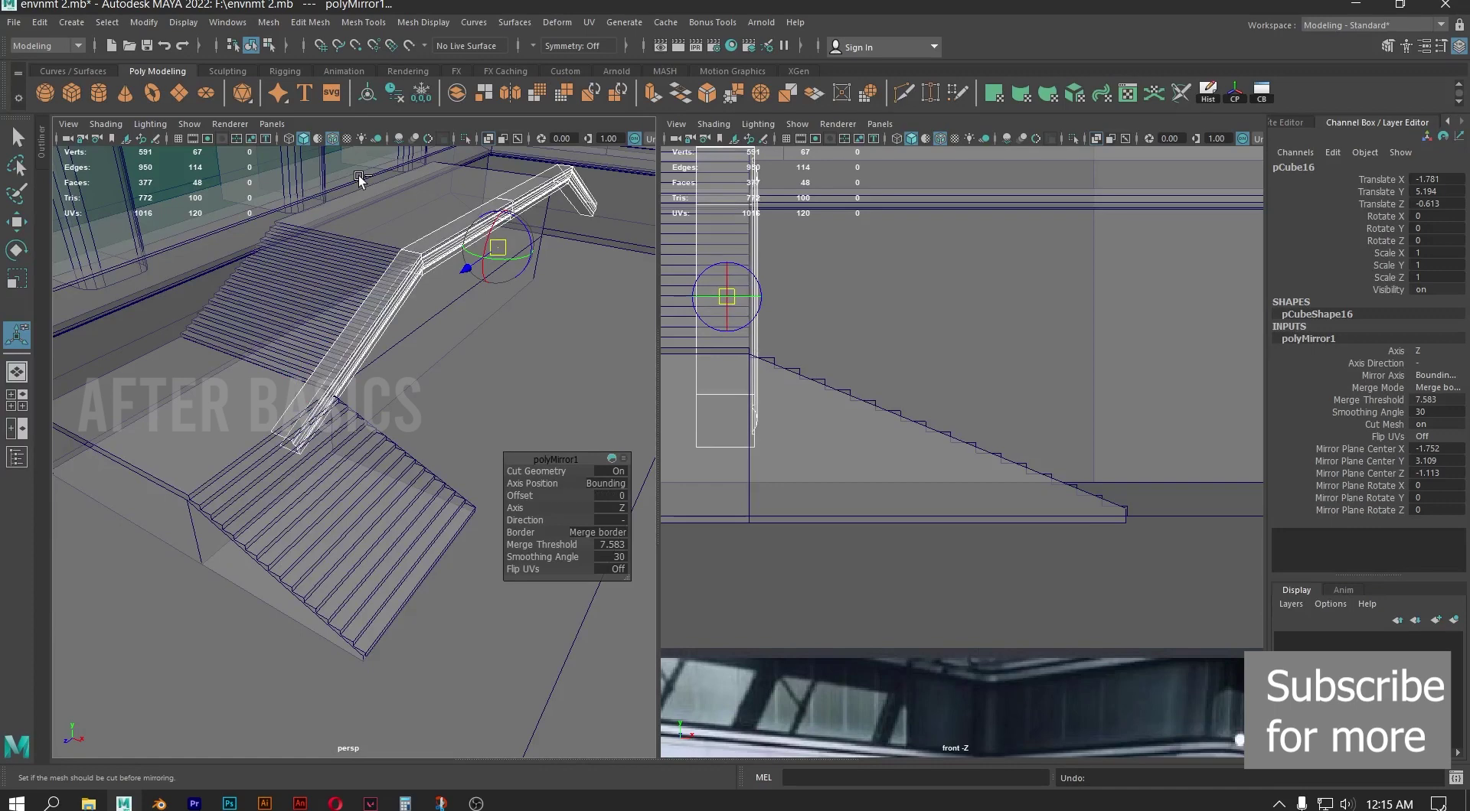
pyautogui.hotkey('ctrl', 'z')
# Select the original grooved trim beside the upper staircase and save the scene
pyautogui.click(467, 255)
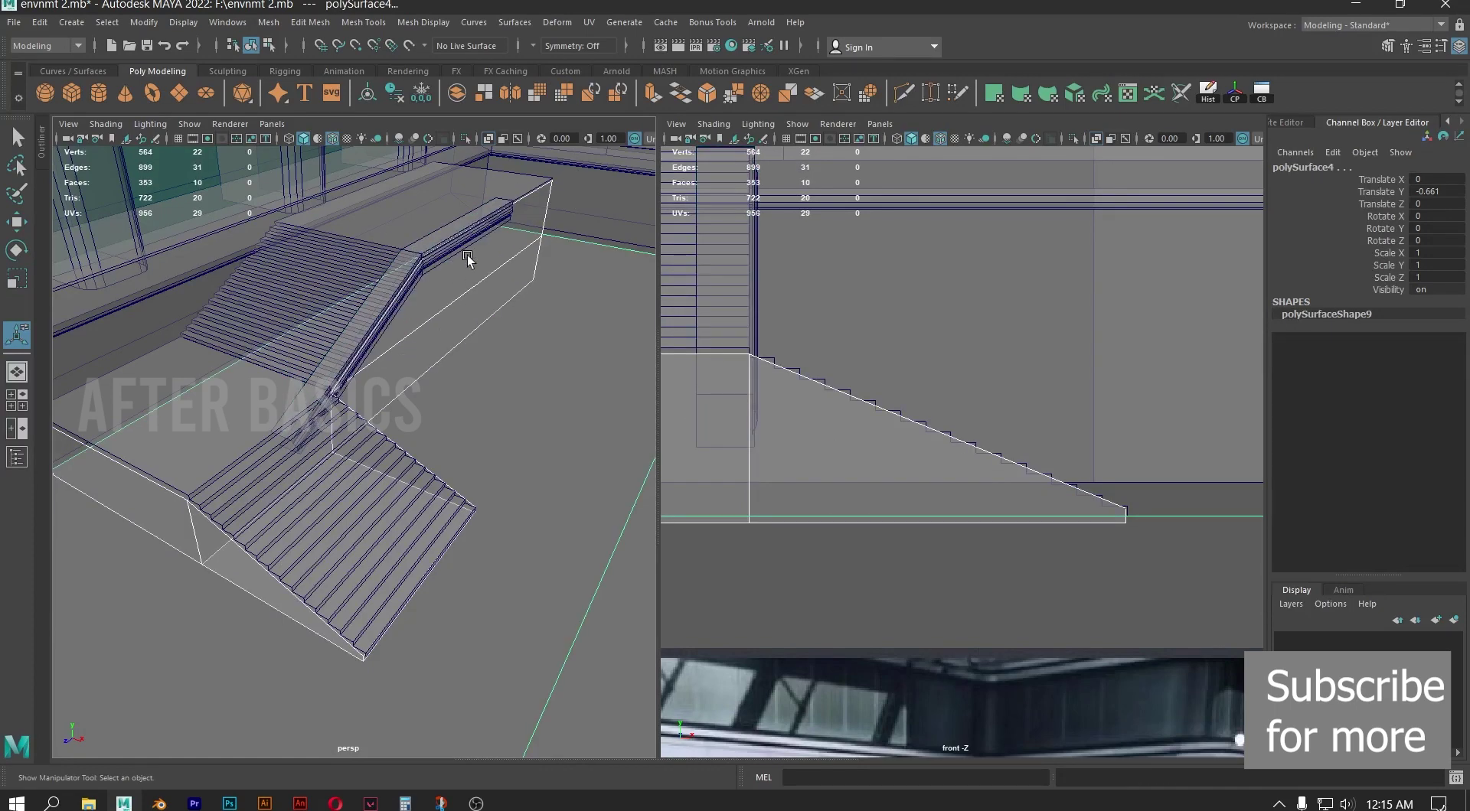
pyautogui.scroll(2, 467, 255)
pyautogui.click(425, 236)
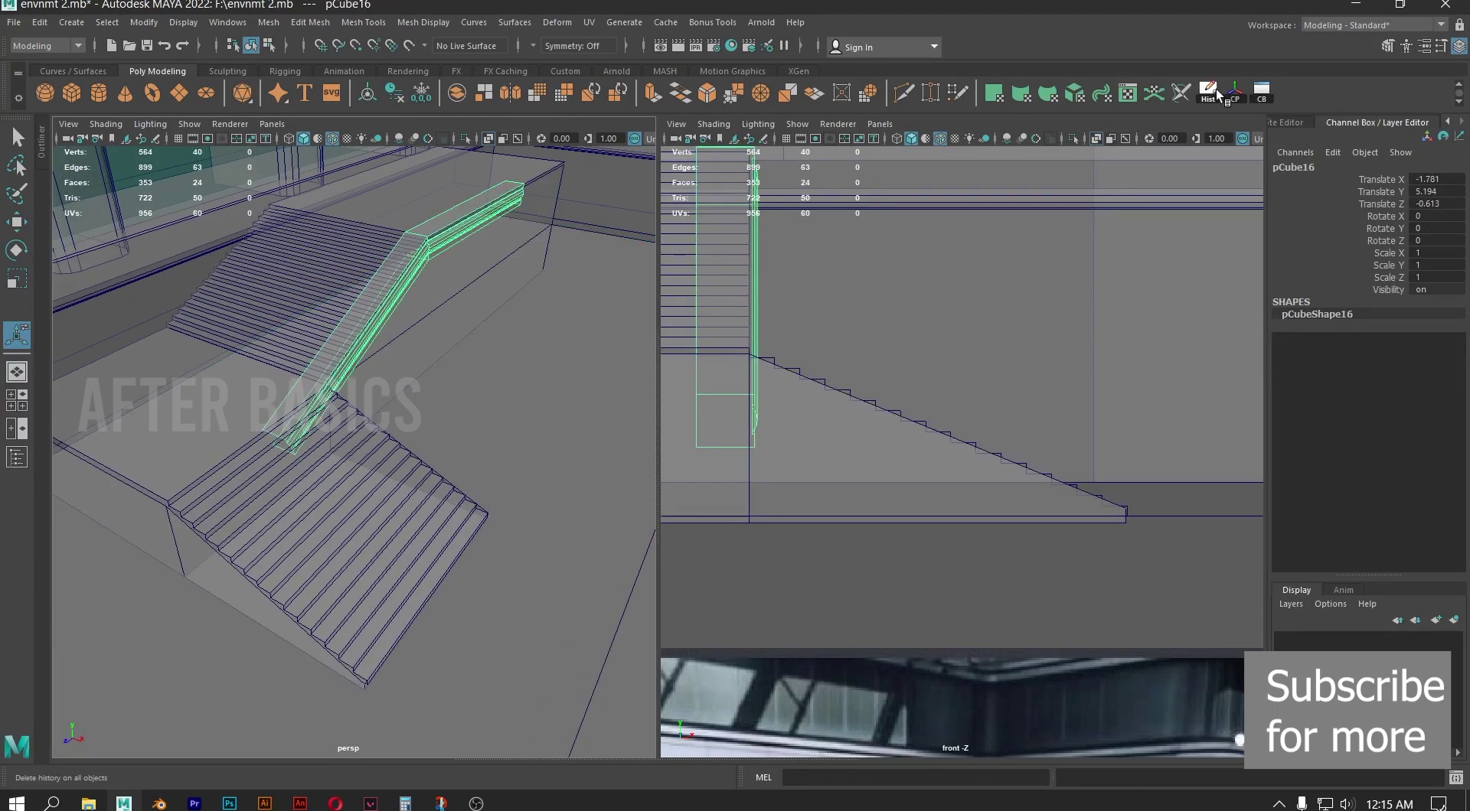
pyautogui.click(150, 48)
# Duplicate the grooved trim and get the copy ready for rotating
pyautogui.keyDown('alt'); pyautogui.moveTo(422, 298); pyautogui.dragTo(367, 246); pyautogui.keyUp('alt')
pyautogui.keyDown('alt'); pyautogui.moveTo(368, 246); pyautogui.dragTo(427, 295, button='middle'); pyautogui.keyUp('alt')
pyautogui.keyDown('alt'); pyautogui.moveTo(426, 296); pyautogui.dragTo(321, 285); pyautogui.keyUp('alt')
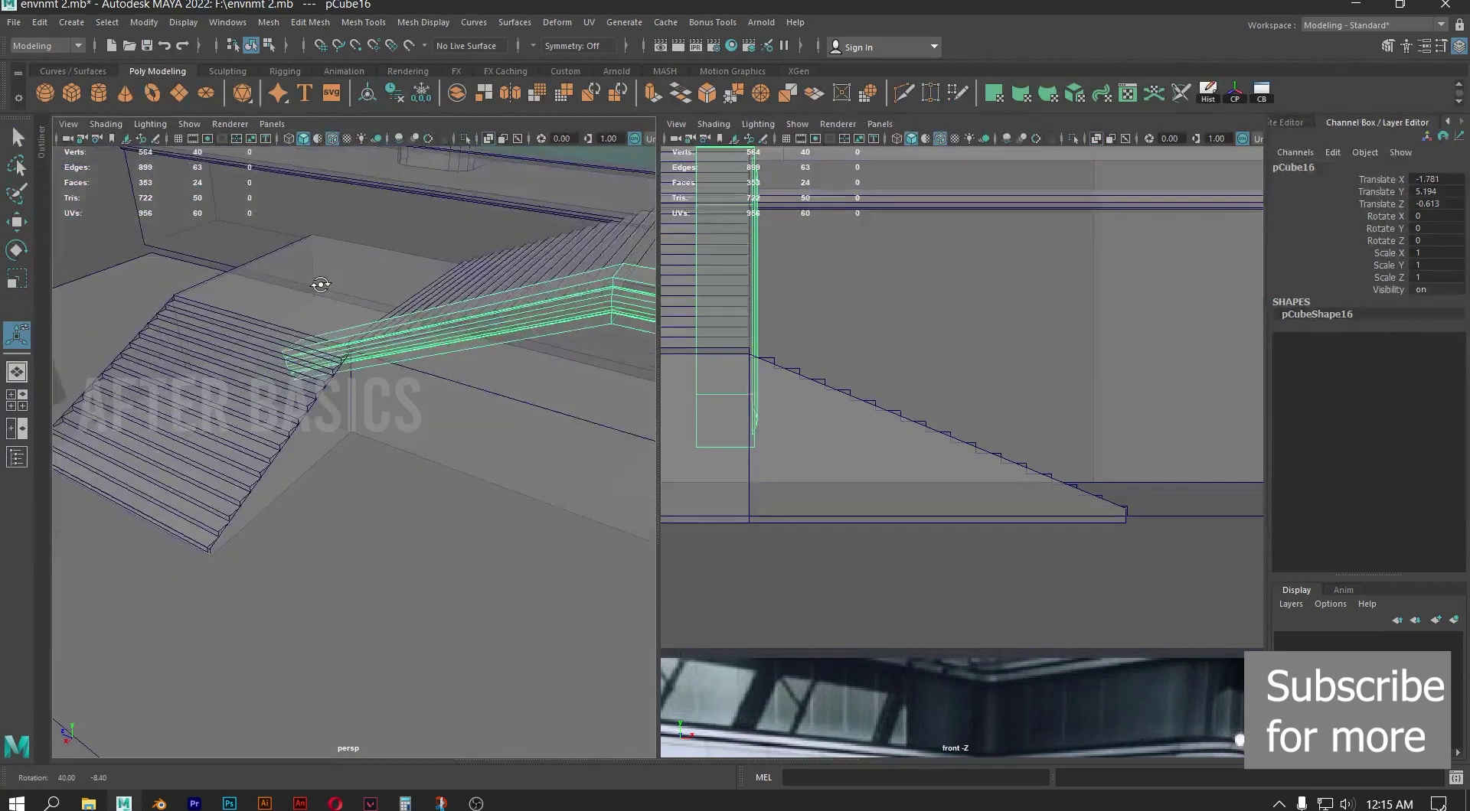
pyautogui.hotkey('ctrl', 'd')
pyautogui.press('e')
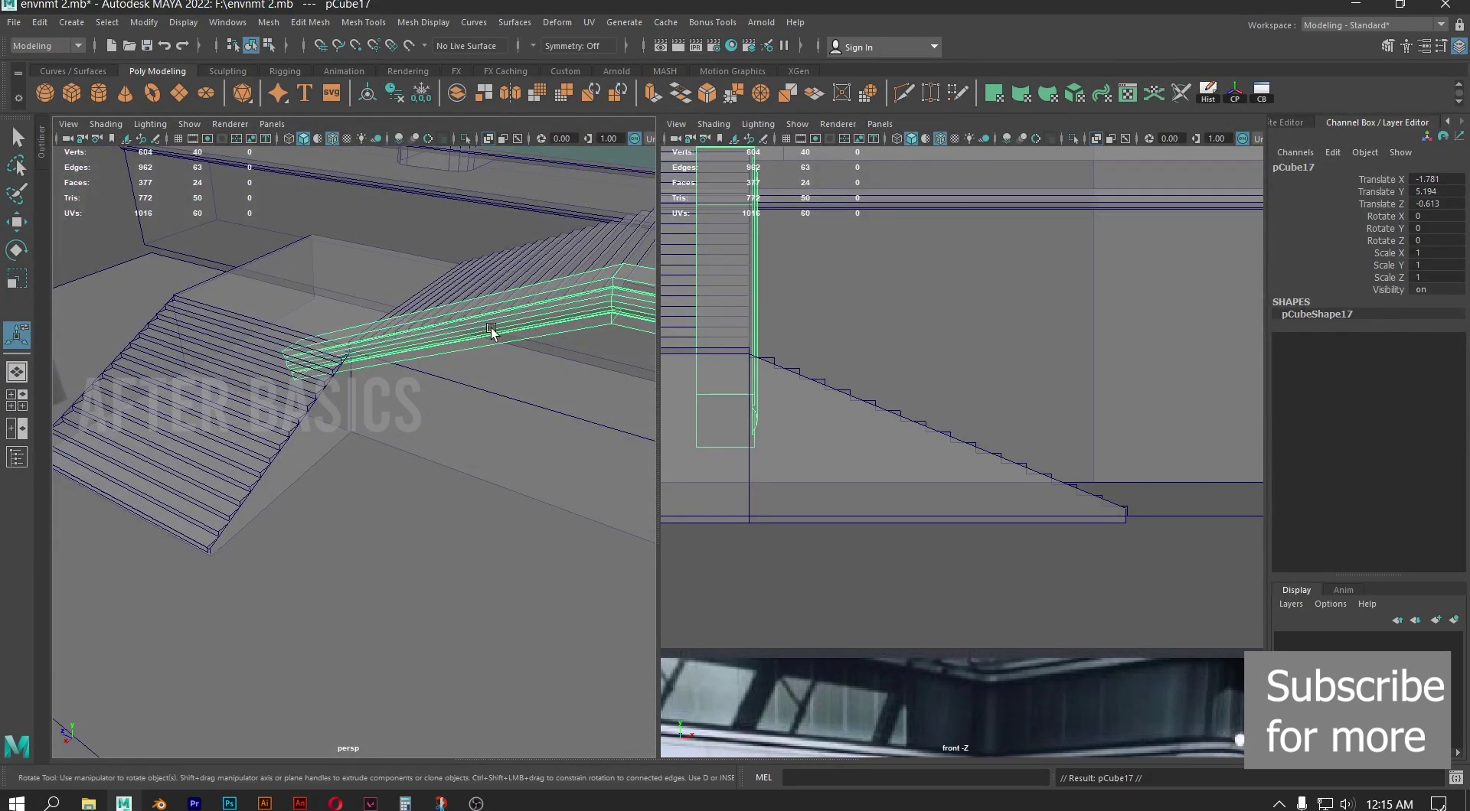
# Center the pivot of the trim copy and rotate the copy to 90 degrees in Y
pyautogui.scroll(-4, 492, 329)
pyautogui.keyDown('alt'); pyautogui.moveTo(494, 353); pyautogui.dragTo(566, 429); pyautogui.keyUp('alt')
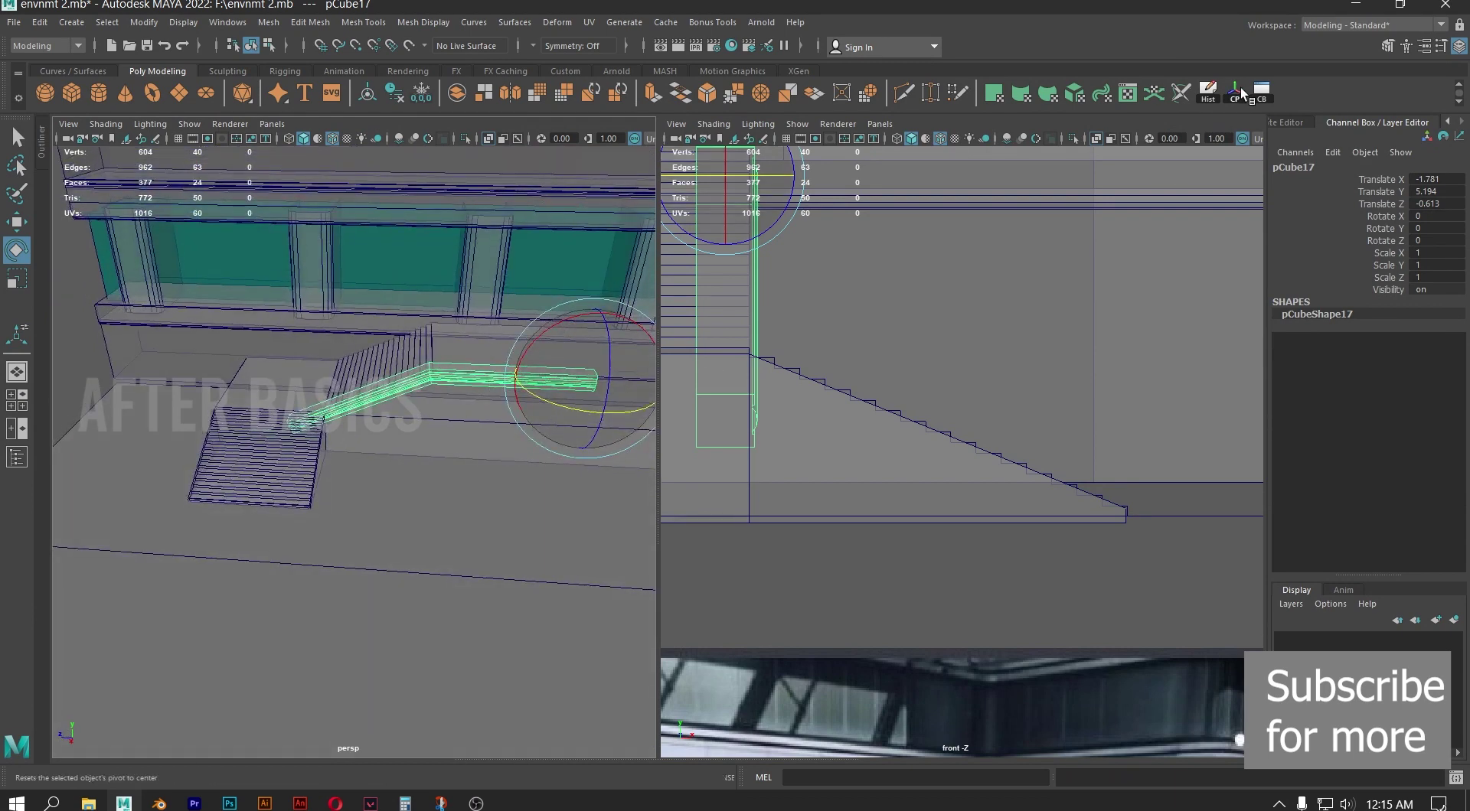
pyautogui.click(1234, 92)
pyautogui.moveTo(404, 425)
pyautogui.mouseDown()
pyautogui.moveTo(502, 426)
pyautogui.moveTo(400, 426)
pyautogui.mouseUp()
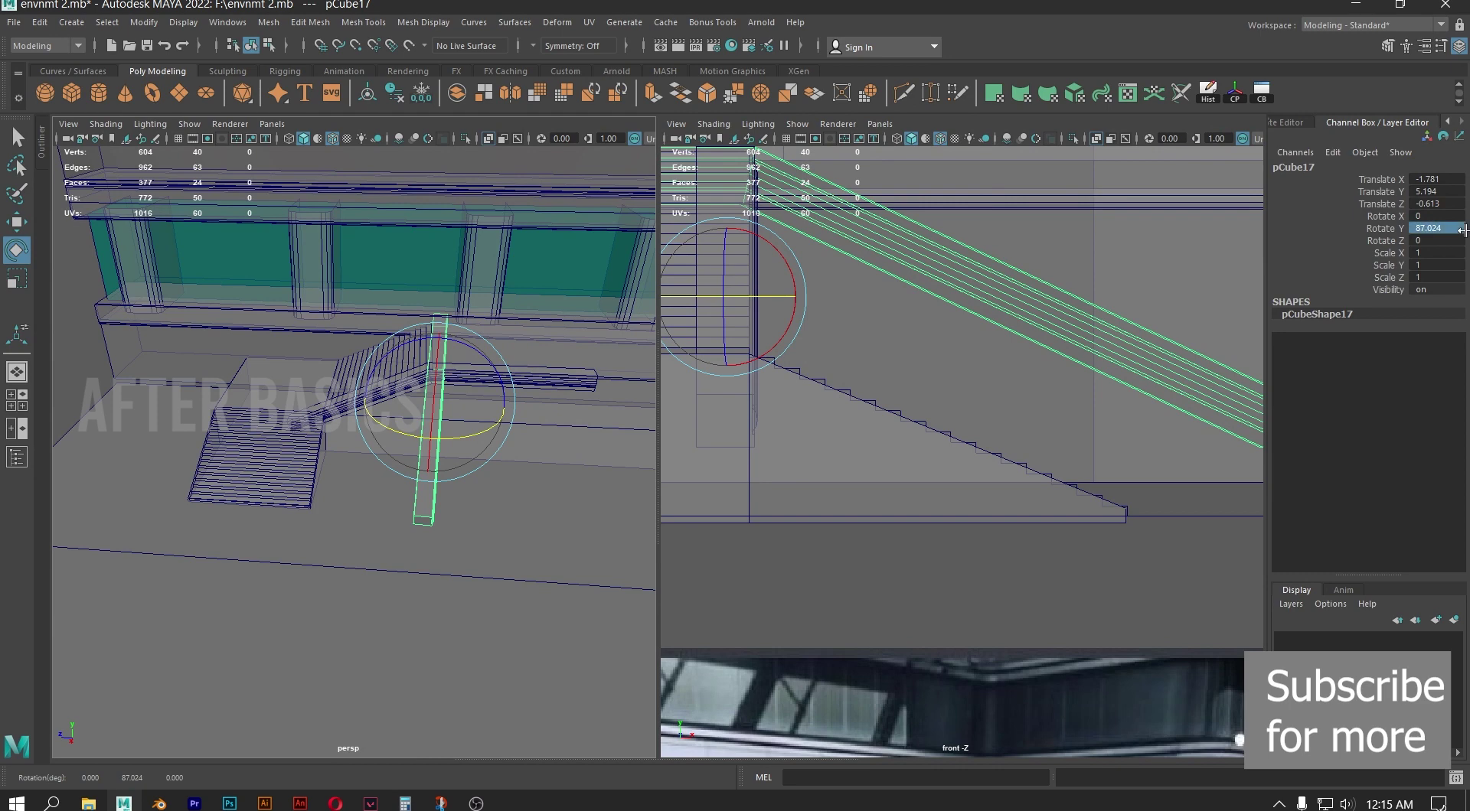
pyautogui.write('90')
pyautogui.press('Return')
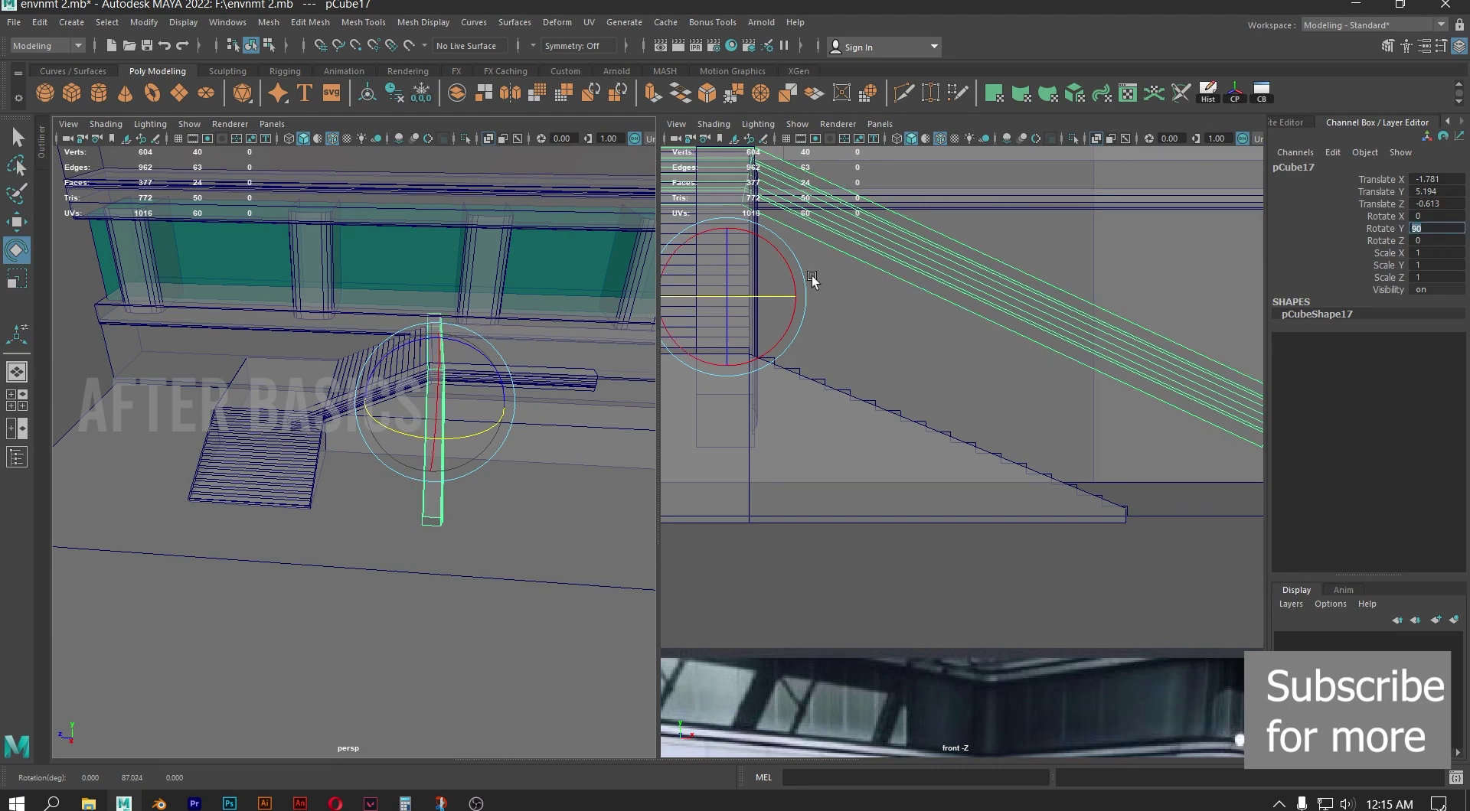
# Move the rotated trim copy along Z to about 6.841, over the edge of the lower staircase
pyautogui.click(16, 223)
pyautogui.keyDown('alt'); pyautogui.moveTo(383, 329); pyautogui.dragTo(317, 333); pyautogui.keyUp('alt')
pyautogui.scroll(2, 438, 427)
pyautogui.scroll(5, 438, 426)
pyautogui.moveTo(532, 356); pyautogui.dragTo(263, 312)
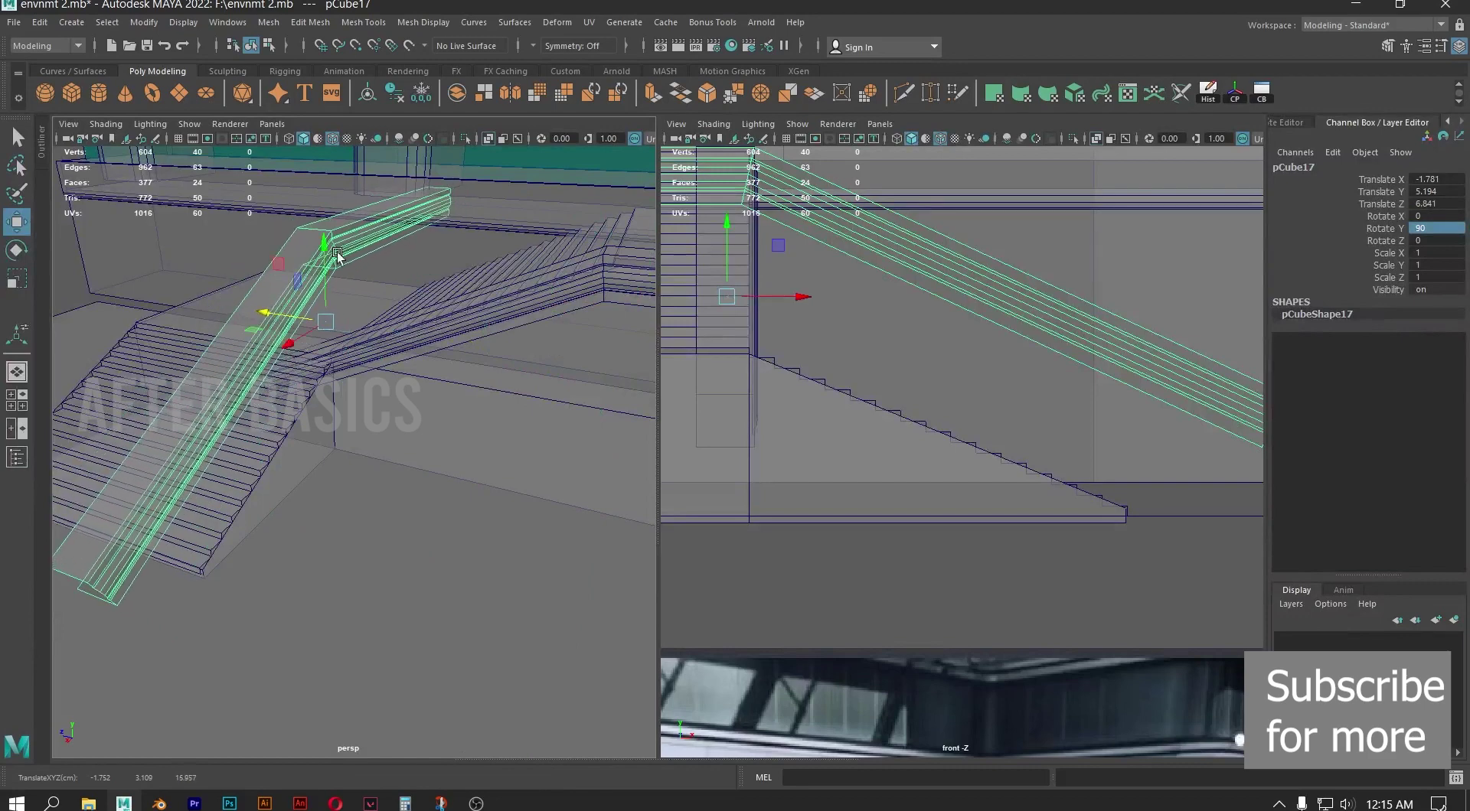
# Lower the trim copy to about 2.159 in Y so it runs along the slope of the lower stairs
pyautogui.moveTo(327, 235); pyautogui.dragTo(327, 353)
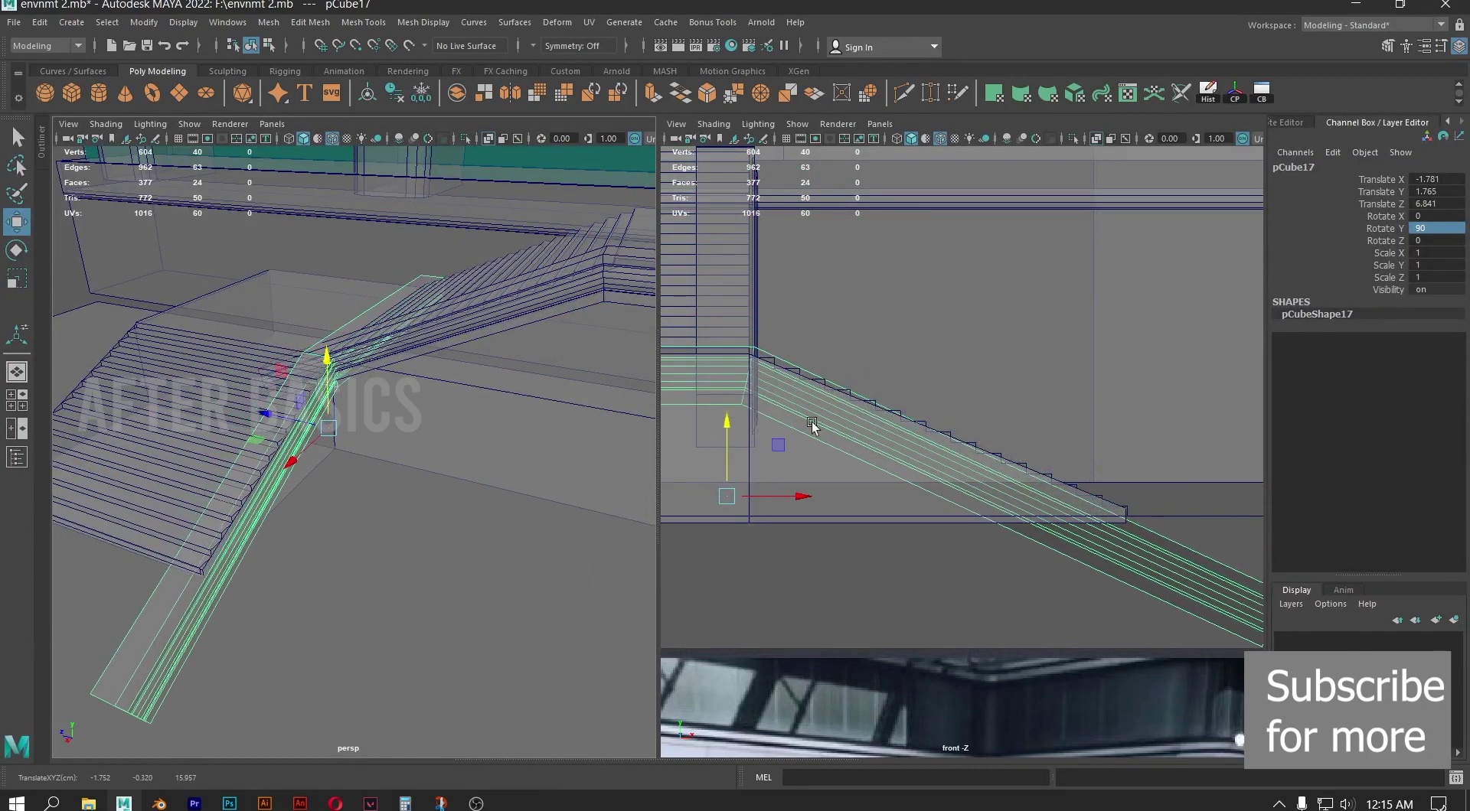
pyautogui.scroll(2, 930, 463)
pyautogui.keyDown('alt'); pyautogui.moveTo(930, 463); pyautogui.dragTo(991, 360, button='middle'); pyautogui.keyUp('alt')
pyautogui.moveTo(795, 421); pyautogui.dragTo(791, 389)
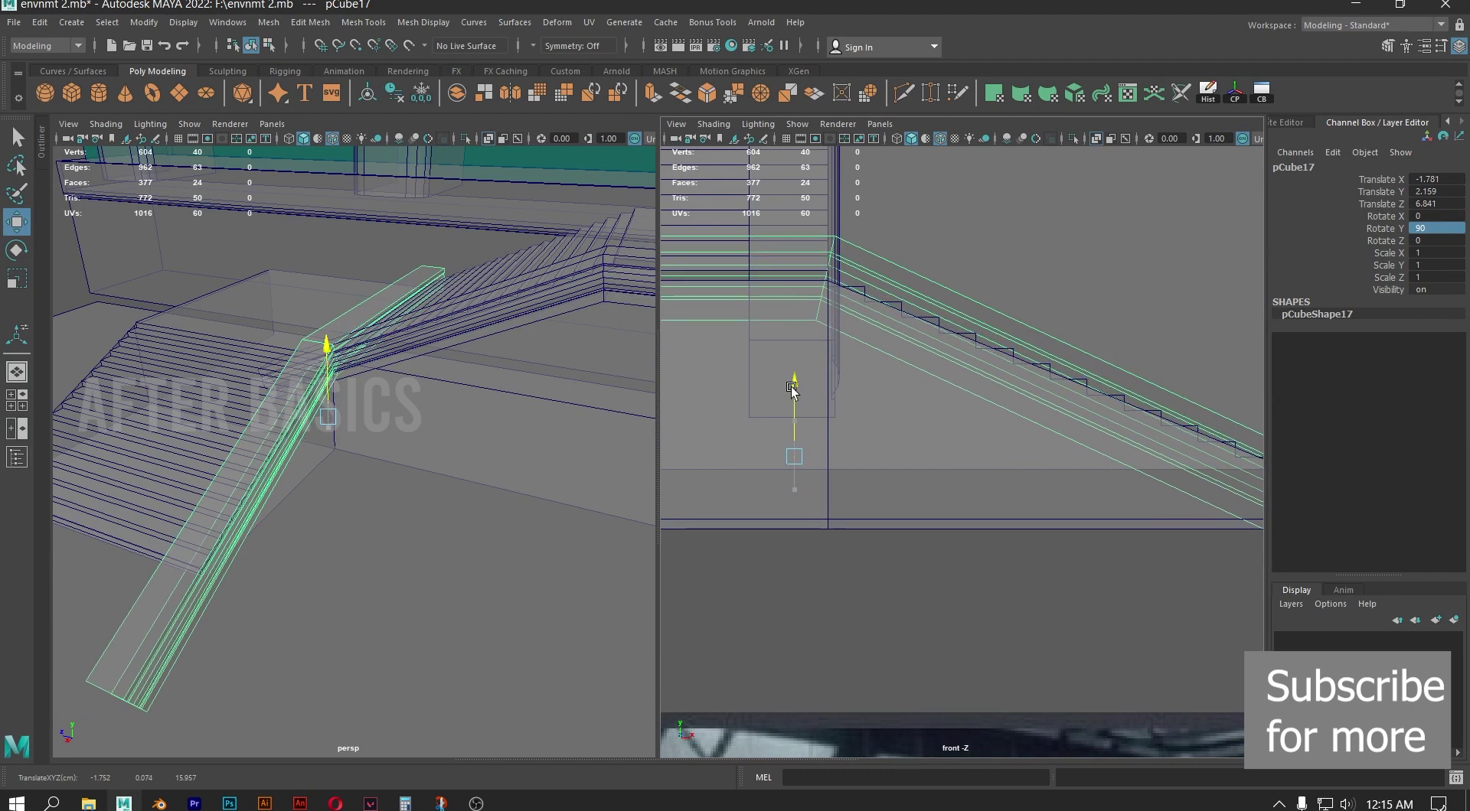
# Rotate the trim copy to about -2.927 degrees in X to match the slope of the lower stairs
pyautogui.keyDown('alt'); pyautogui.moveTo(873, 335); pyautogui.dragTo(810, 348, button='middle'); pyautogui.keyUp('alt')
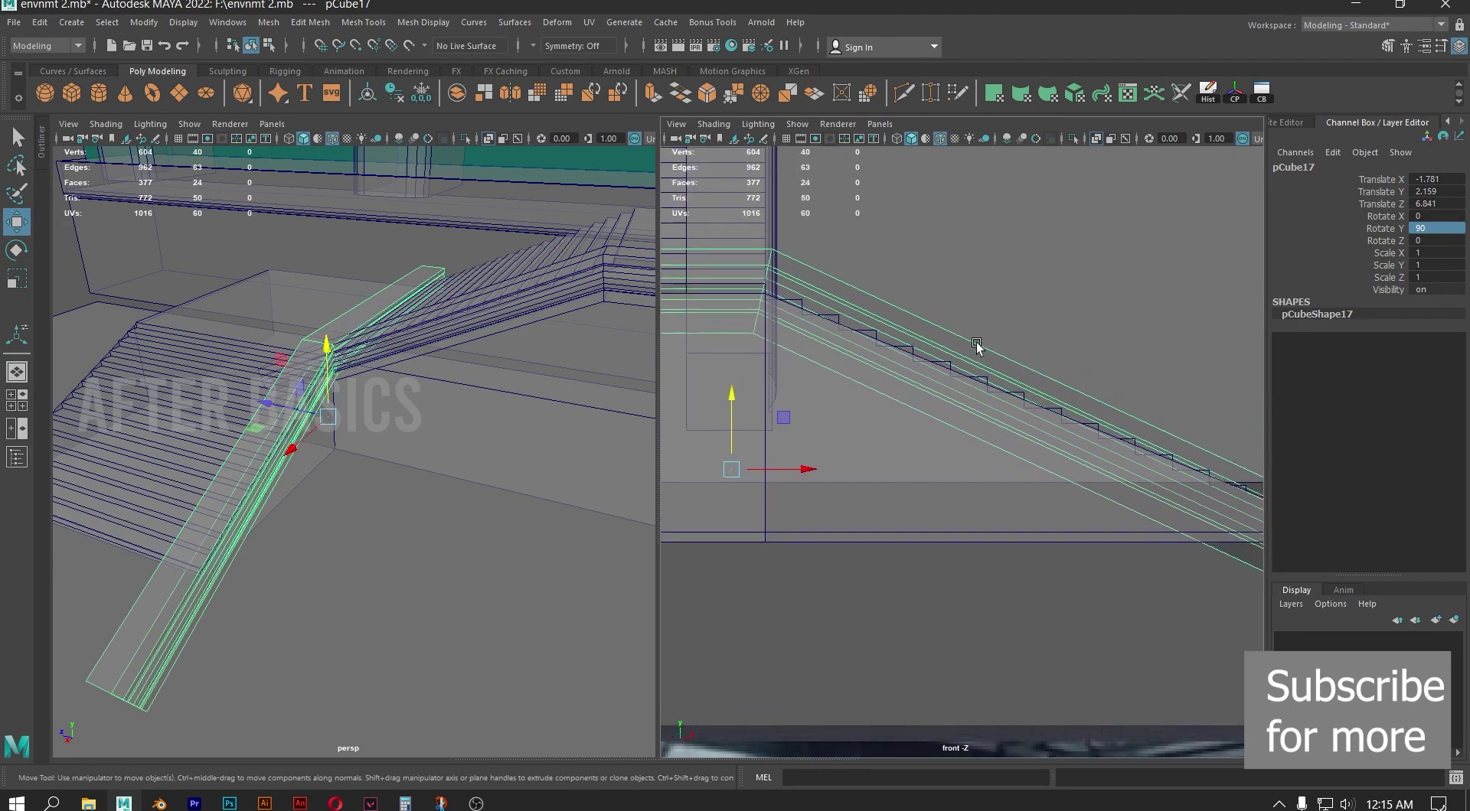
pyautogui.press('e')
pyautogui.moveTo(811, 452); pyautogui.dragTo(815, 446)
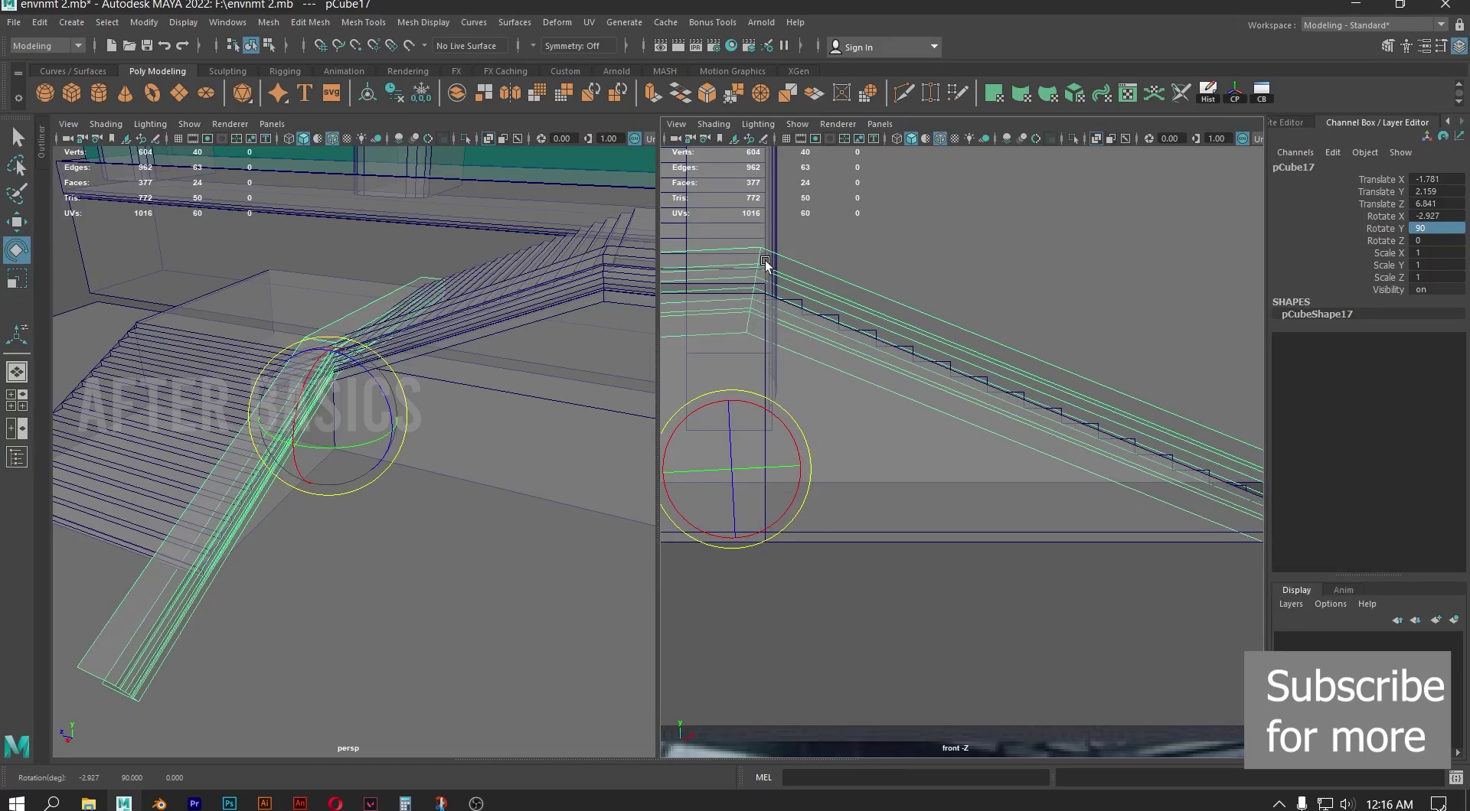
# Cut the rotated trim copy with a straight vertical slice at the upper end of the lower stairs
pyautogui.moveTo(1018, 381)
pyautogui.keyDown('alt'); pyautogui.mouseDown(button='middle')
pyautogui.moveTo(757, 361)
pyautogui.moveTo(1023, 399)
pyautogui.mouseUp(button='middle'); pyautogui.keyUp('alt')
pyautogui.keyDown('alt'); pyautogui.moveTo(821, 328); pyautogui.dragTo(860, 354, button='middle'); pyautogui.keyUp('alt')
pyautogui.scroll(5, 861, 354)
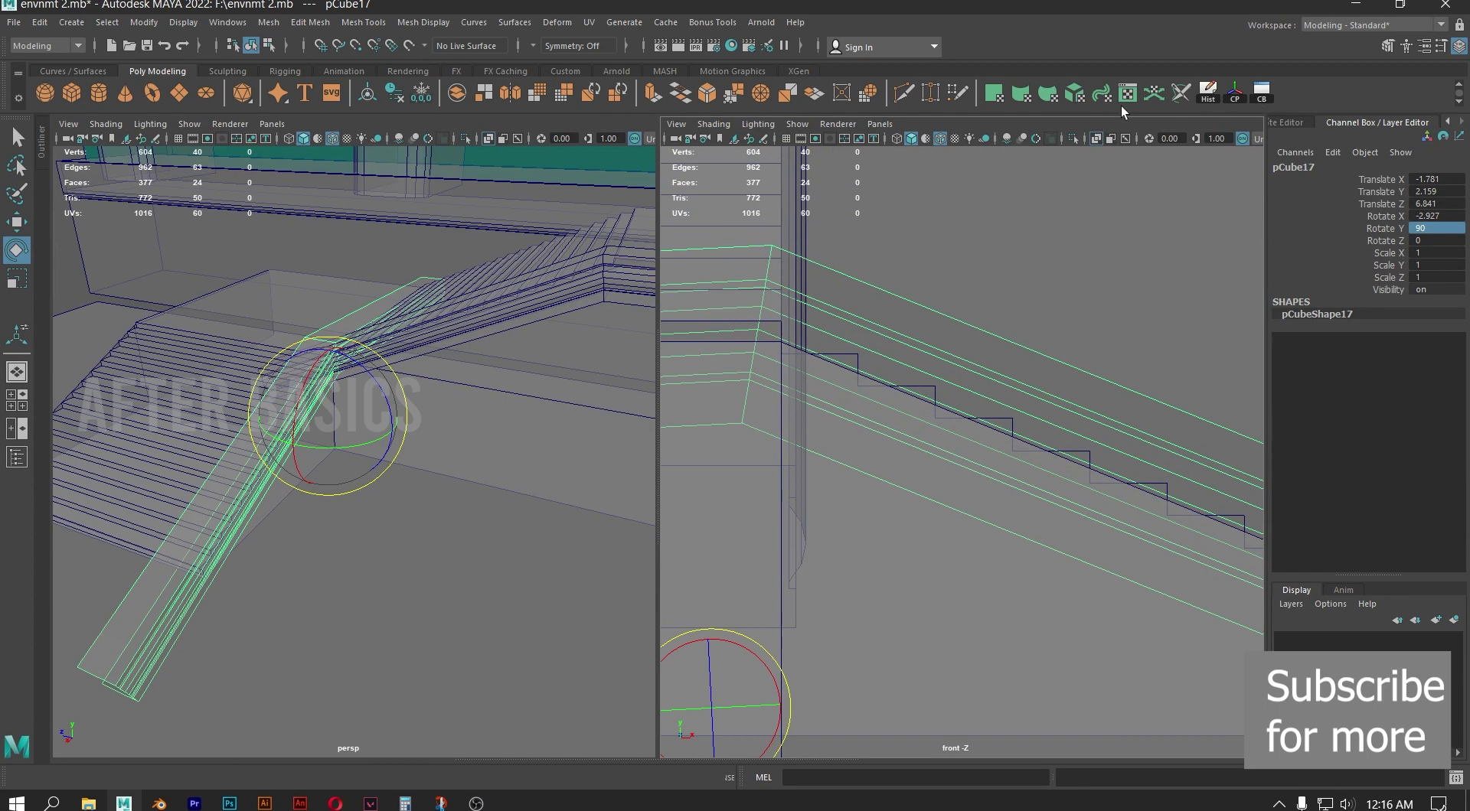
pyautogui.click(902, 92)
pyautogui.keyDown('shift'); pyautogui.moveTo(786, 519); pyautogui.dragTo(783, 534); pyautogui.keyUp('shift')
pyautogui.keyDown('alt'); pyautogui.moveTo(1140, 320); pyautogui.dragTo(817, 309, button='middle'); pyautogui.keyUp('alt')
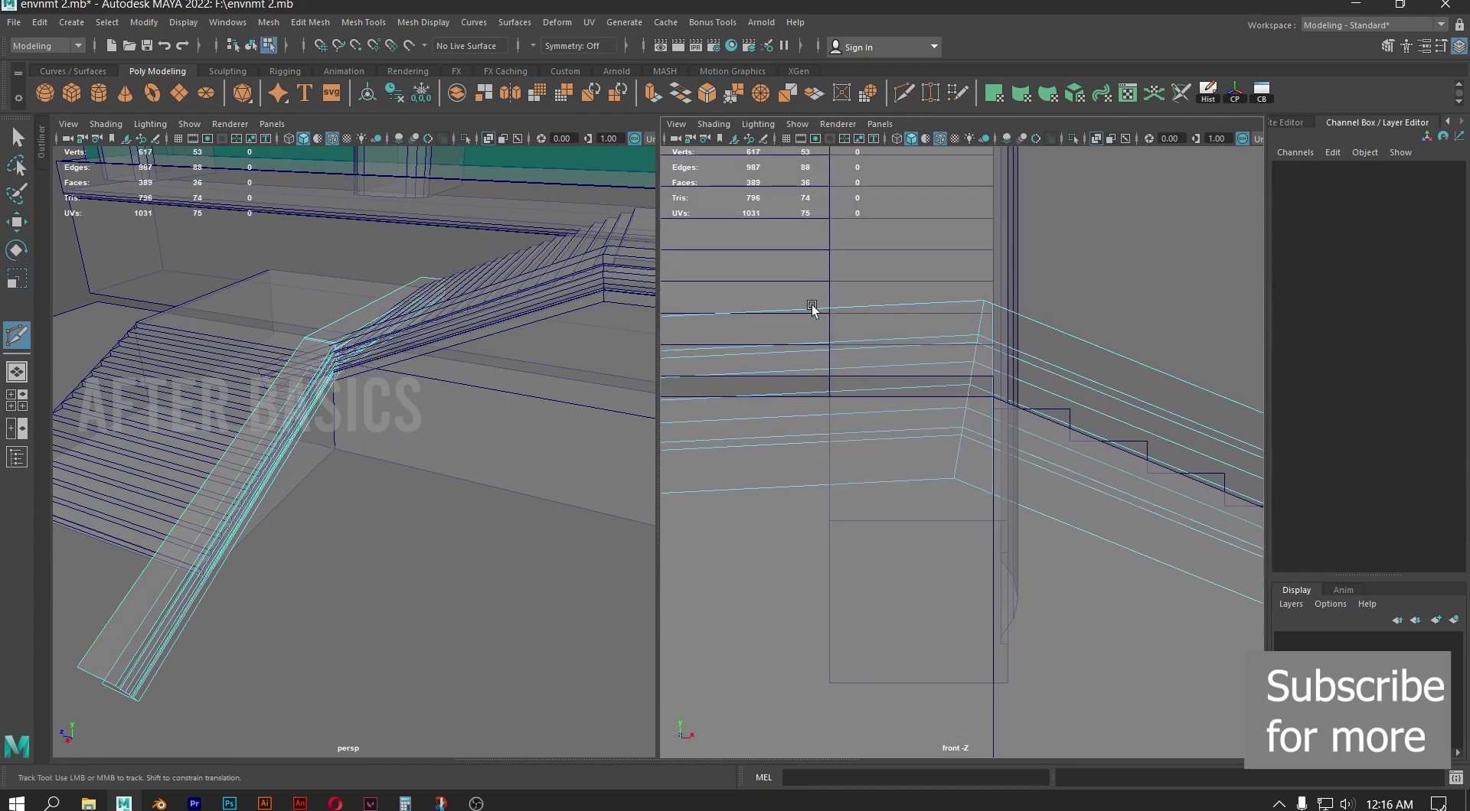
# Delete the faces of the lower trim that extend past the vertical cut into the upper staircase
pyautogui.press('w')
pyautogui.moveTo(945, 348); pyautogui.dragTo(947, 389, button='right')
pyautogui.moveTo(1091, 378); pyautogui.dragTo(1175, 322, button='right')
pyautogui.click(1114, 381)
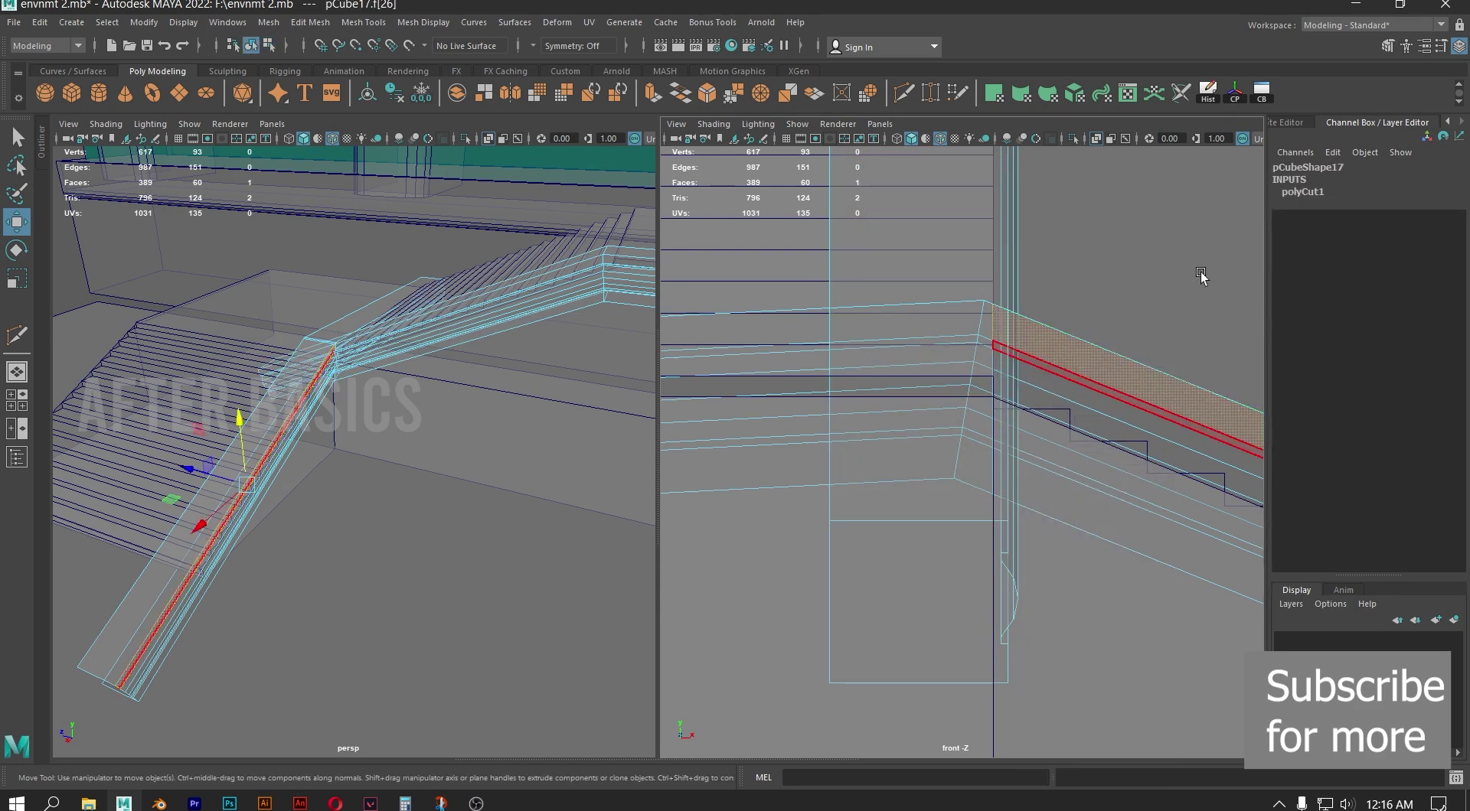
pyautogui.moveTo(1177, 449); pyautogui.dragTo(1176, 447)
pyautogui.moveTo(1138, 362); pyautogui.dragTo(1141, 362)
pyautogui.moveTo(1103, 365); pyautogui.dragTo(1106, 406, button='right')
pyautogui.click(1105, 372)
pyautogui.moveTo(978, 457); pyautogui.dragTo(903, 525)
pyautogui.press('Delete')
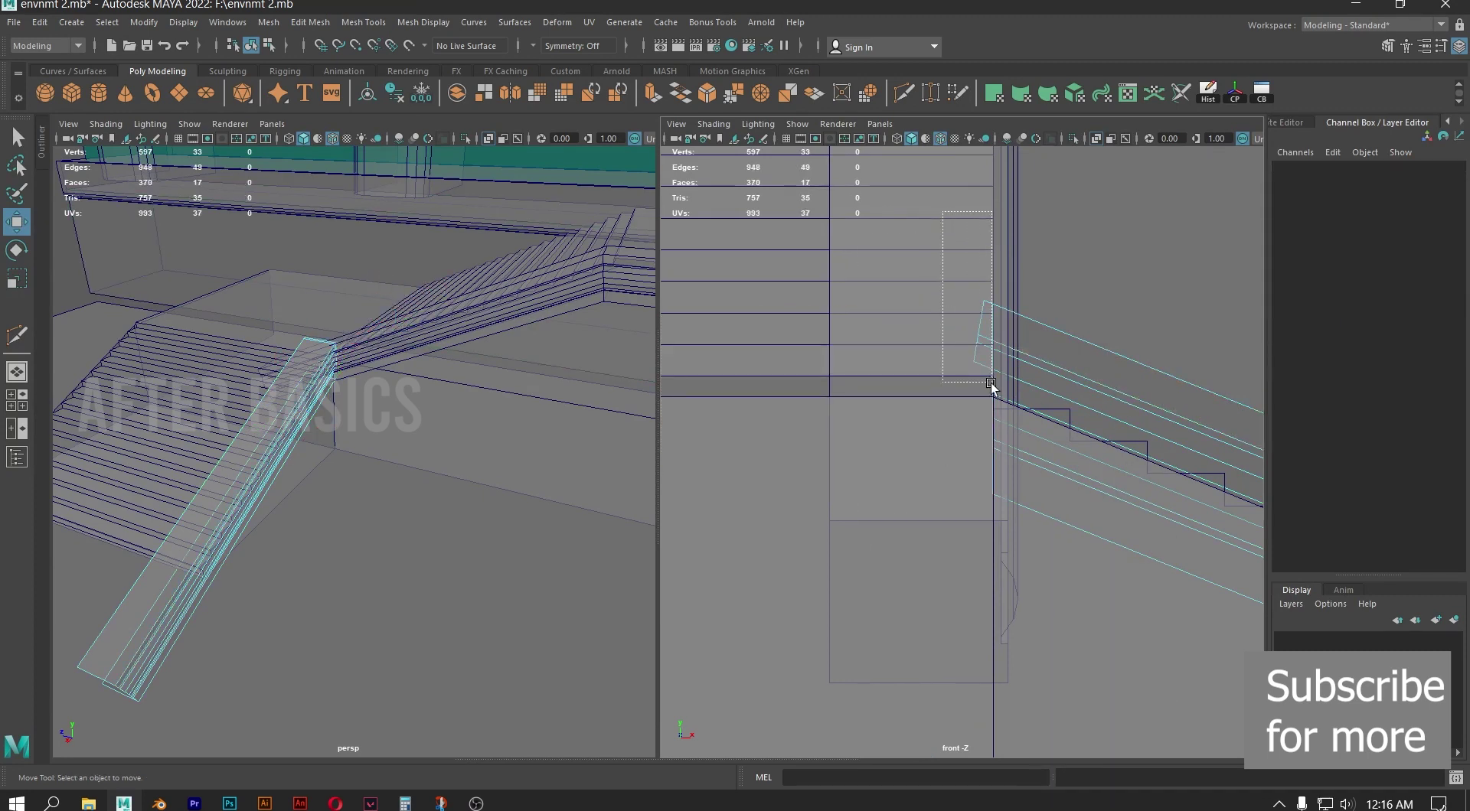
pyautogui.moveTo(984, 387); pyautogui.dragTo(985, 387)
pyautogui.press('Delete')
# Slice the upper staircase trim vertically in the side view, in line with the edge of the lower trim
pyautogui.scroll(-6, 985, 388)
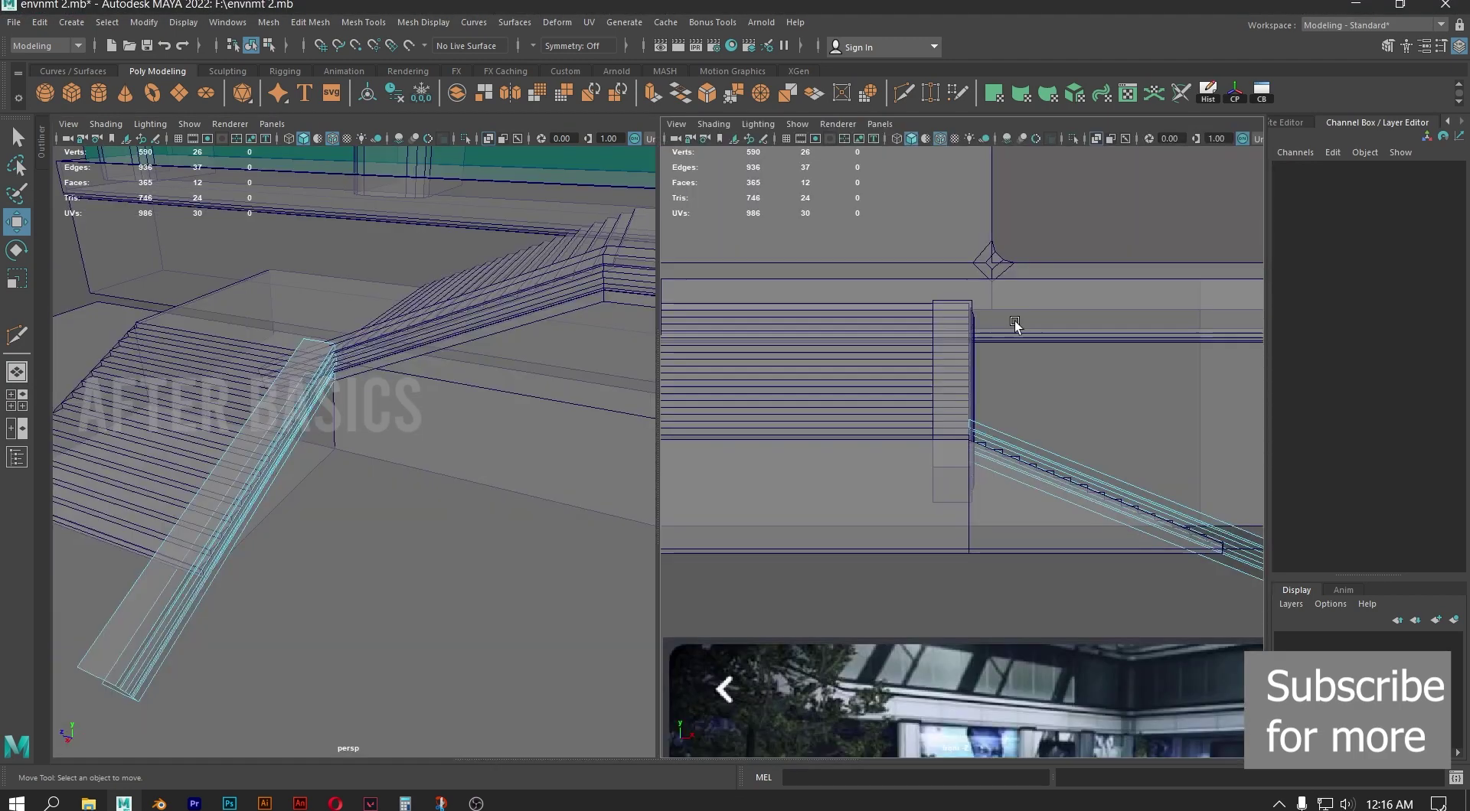
pyautogui.keyDown('alt'); pyautogui.moveTo(387, 437); pyautogui.dragTo(492, 542, button='right'); pyautogui.keyUp('alt')
pyautogui.keyDown('alt'); pyautogui.moveTo(349, 364); pyautogui.dragTo(114, 464); pyautogui.keyUp('alt')
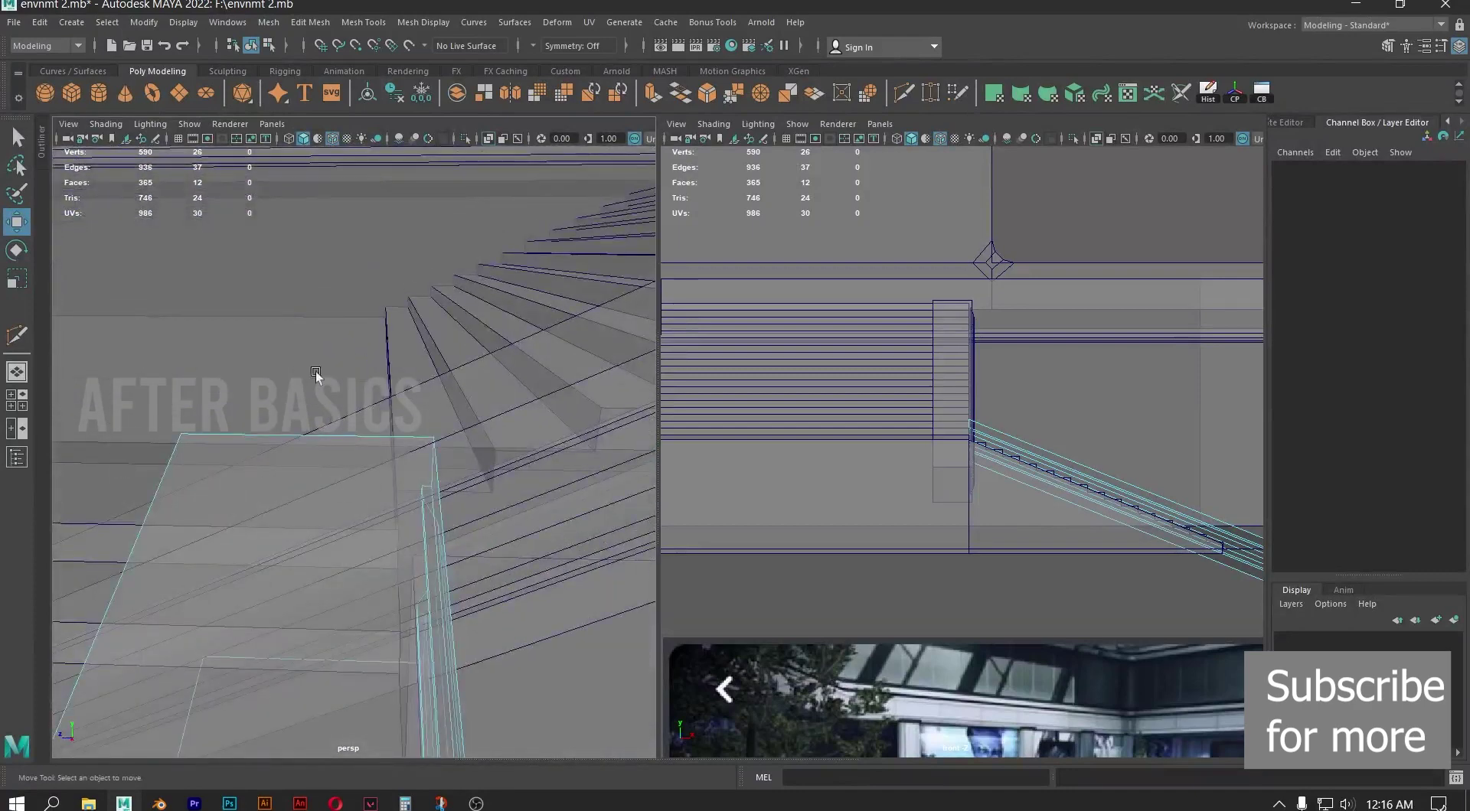
pyautogui.click(457, 454)
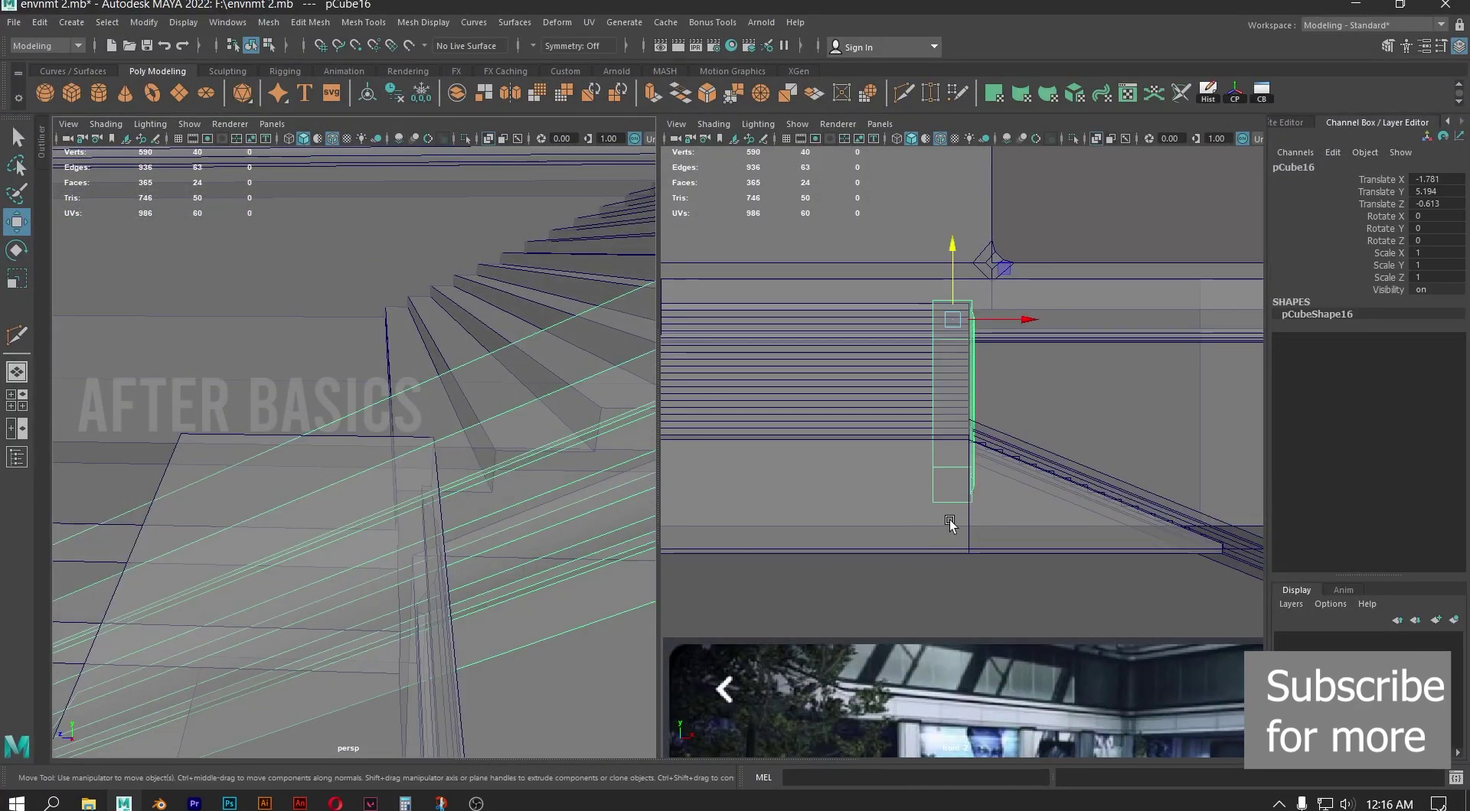
pyautogui.press('space')
pyautogui.moveTo(502, 551); pyautogui.dragTo(565, 606)
pyautogui.scroll(5, 419, 414)
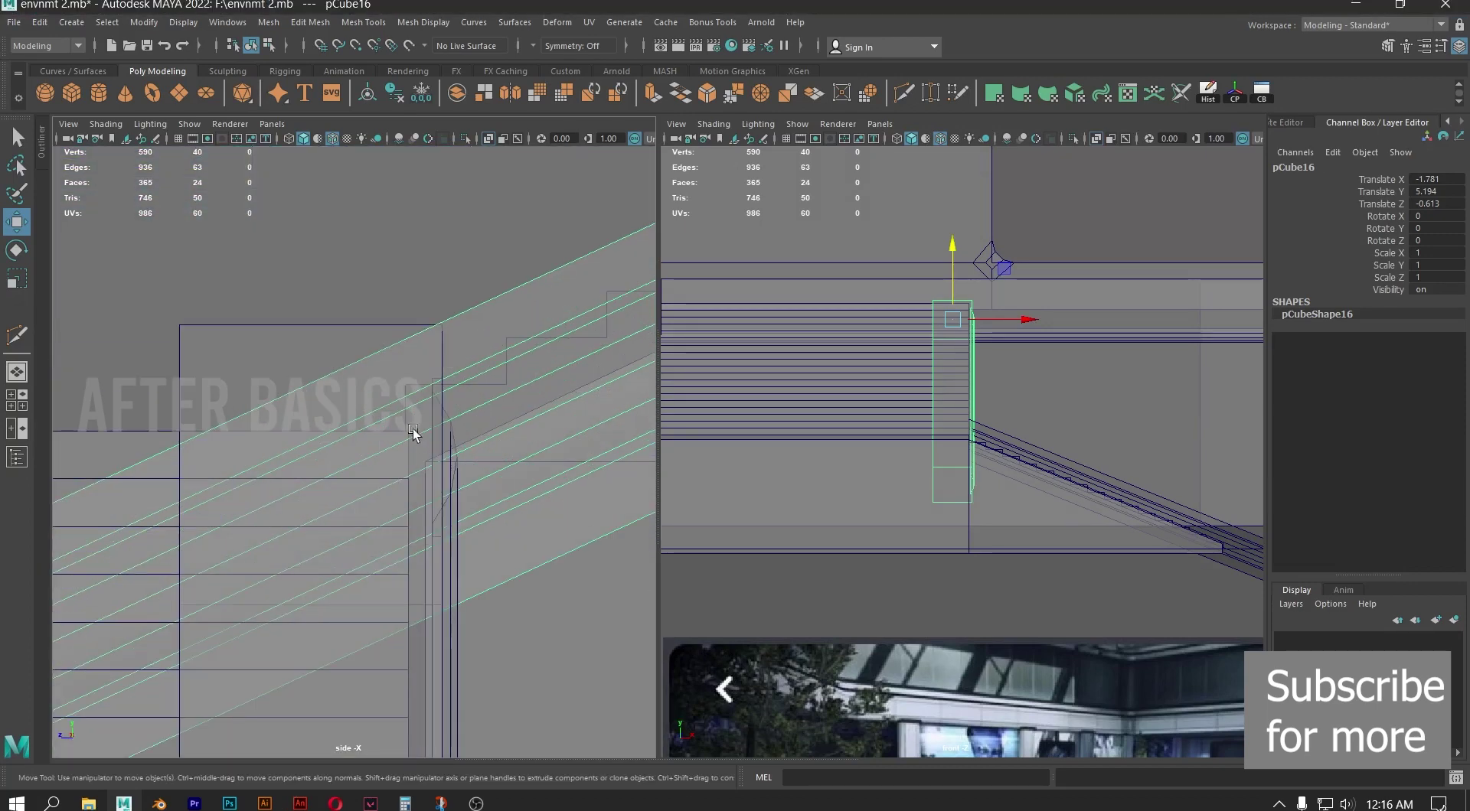
pyautogui.keyDown('alt'); pyautogui.moveTo(425, 416); pyautogui.dragTo(404, 387, button='middle'); pyautogui.keyUp('alt')
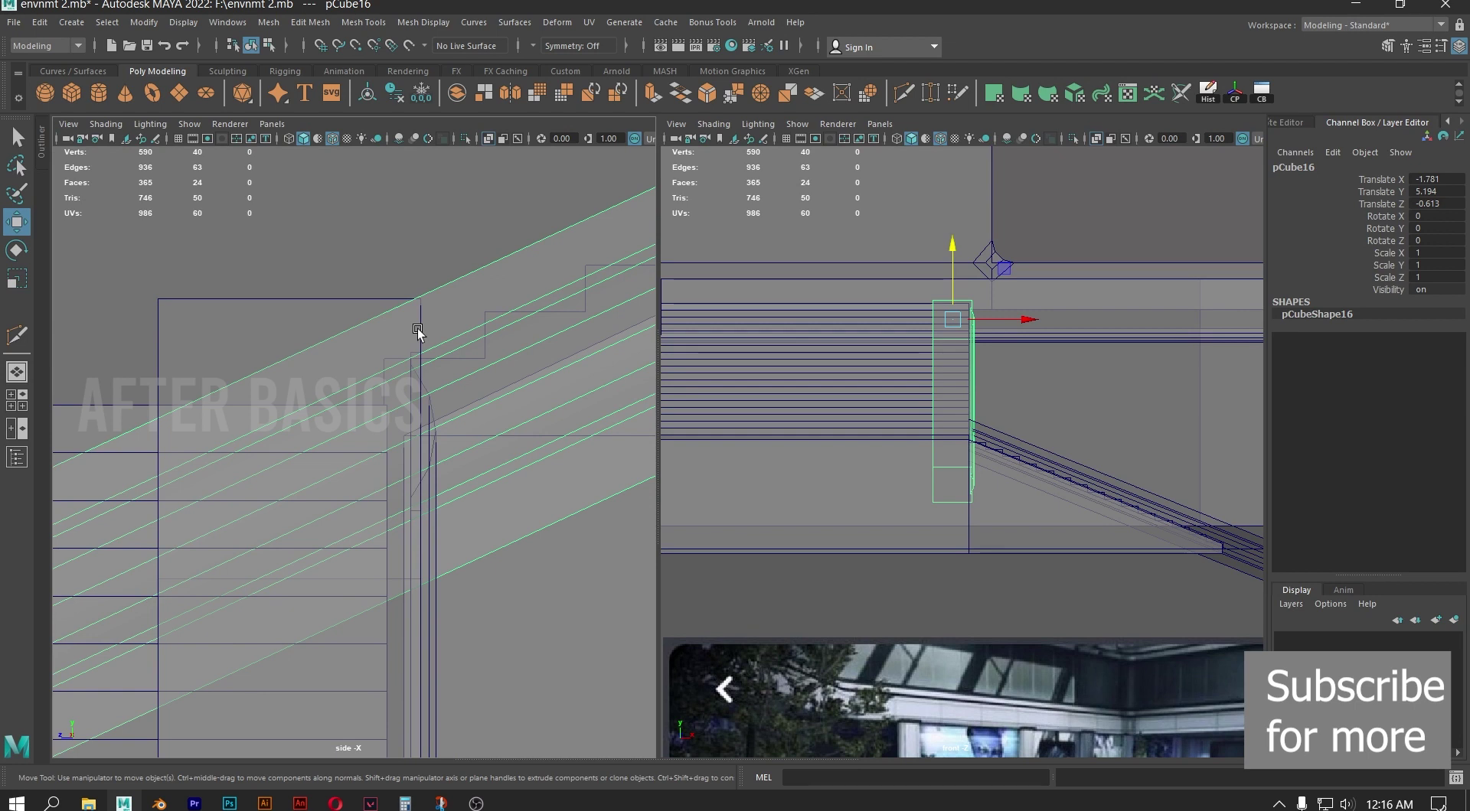
pyautogui.click(904, 94)
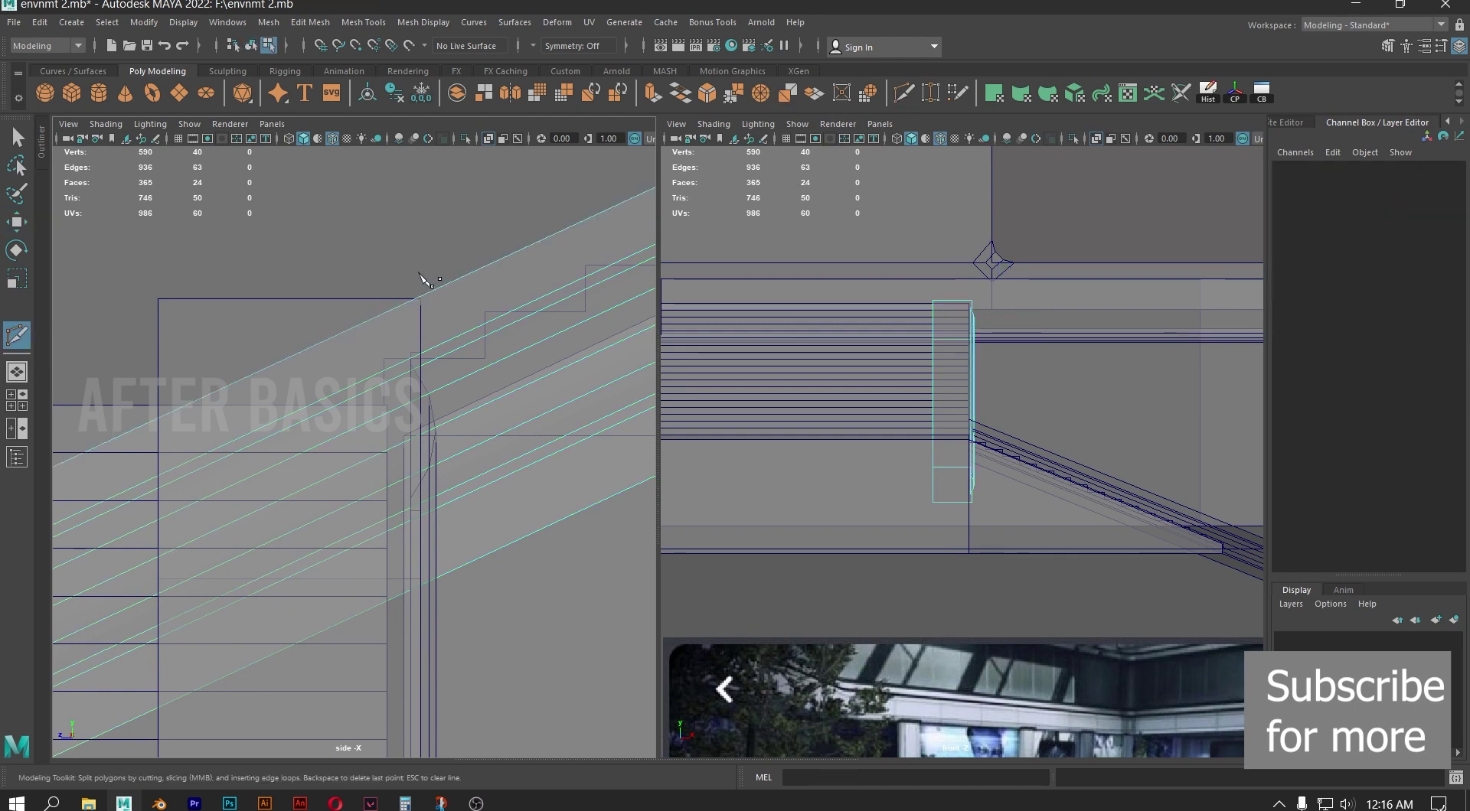
pyautogui.press('Return')
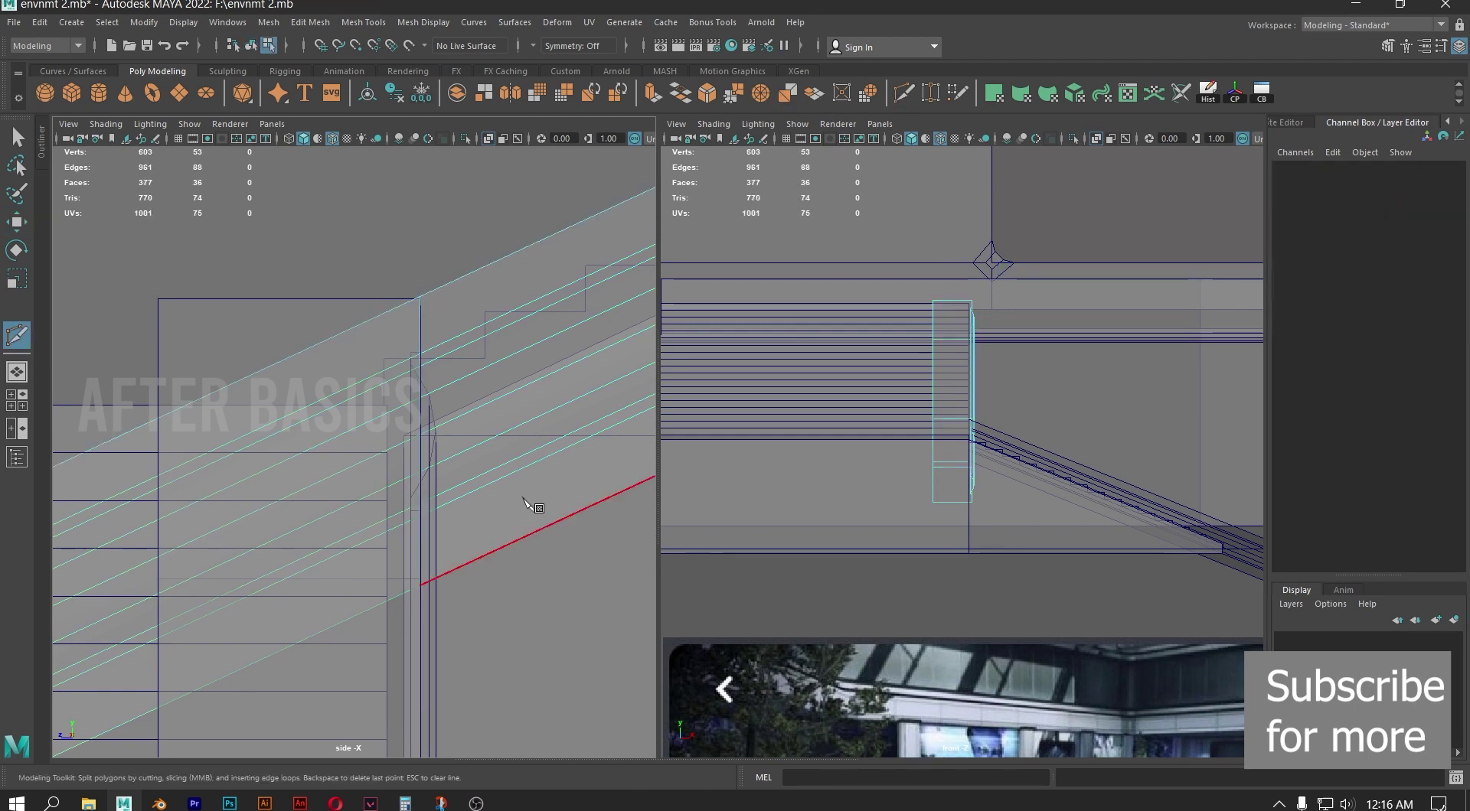
# Delete the faces of the upper staircase trim that lie below the new cut
pyautogui.press('w')
pyautogui.moveTo(491, 305); pyautogui.dragTo(490, 344, button='right')
pyautogui.scroll(-6, 408, 343)
pyautogui.moveTo(151, 321); pyautogui.dragTo(334, 634)
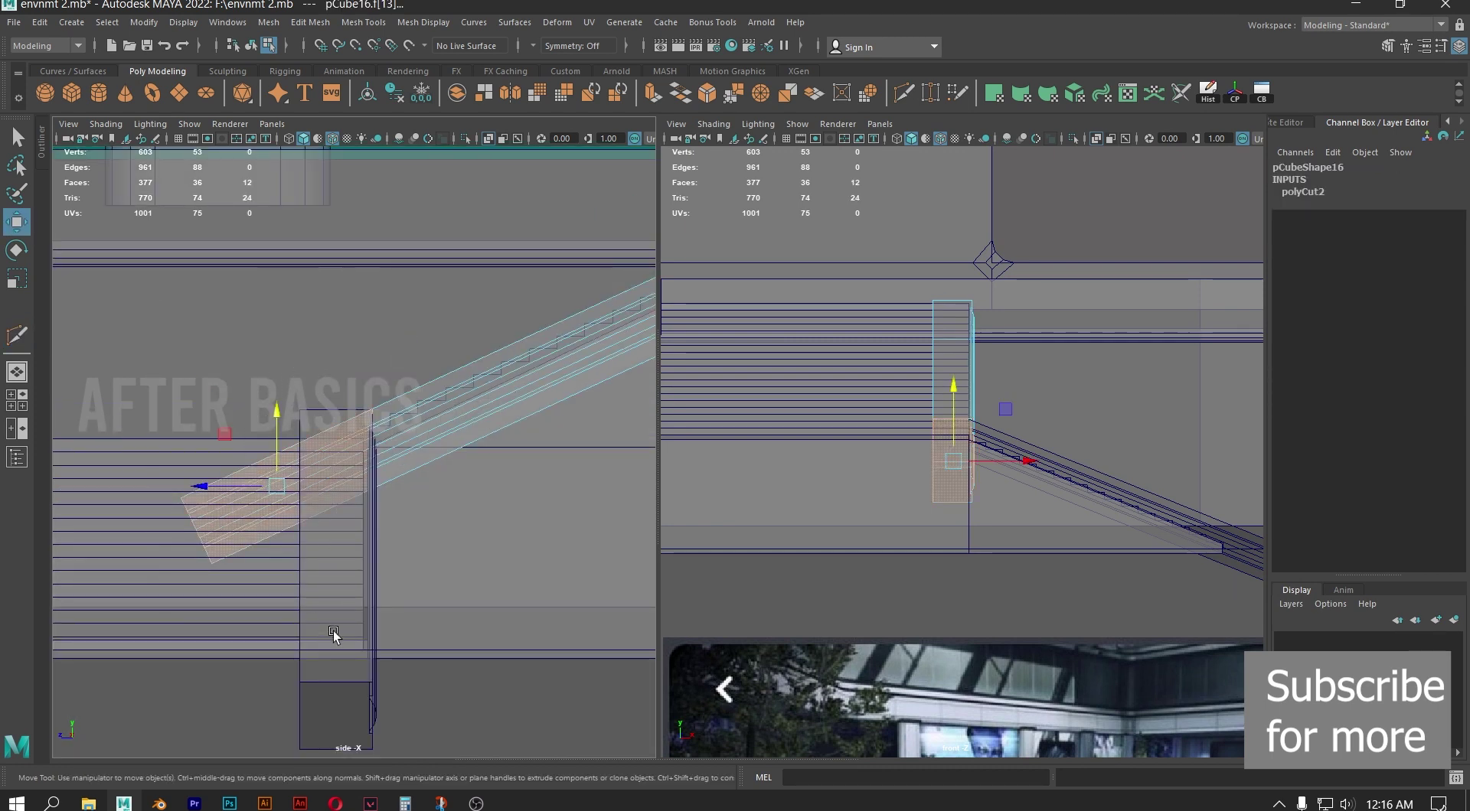
pyautogui.press('Delete')
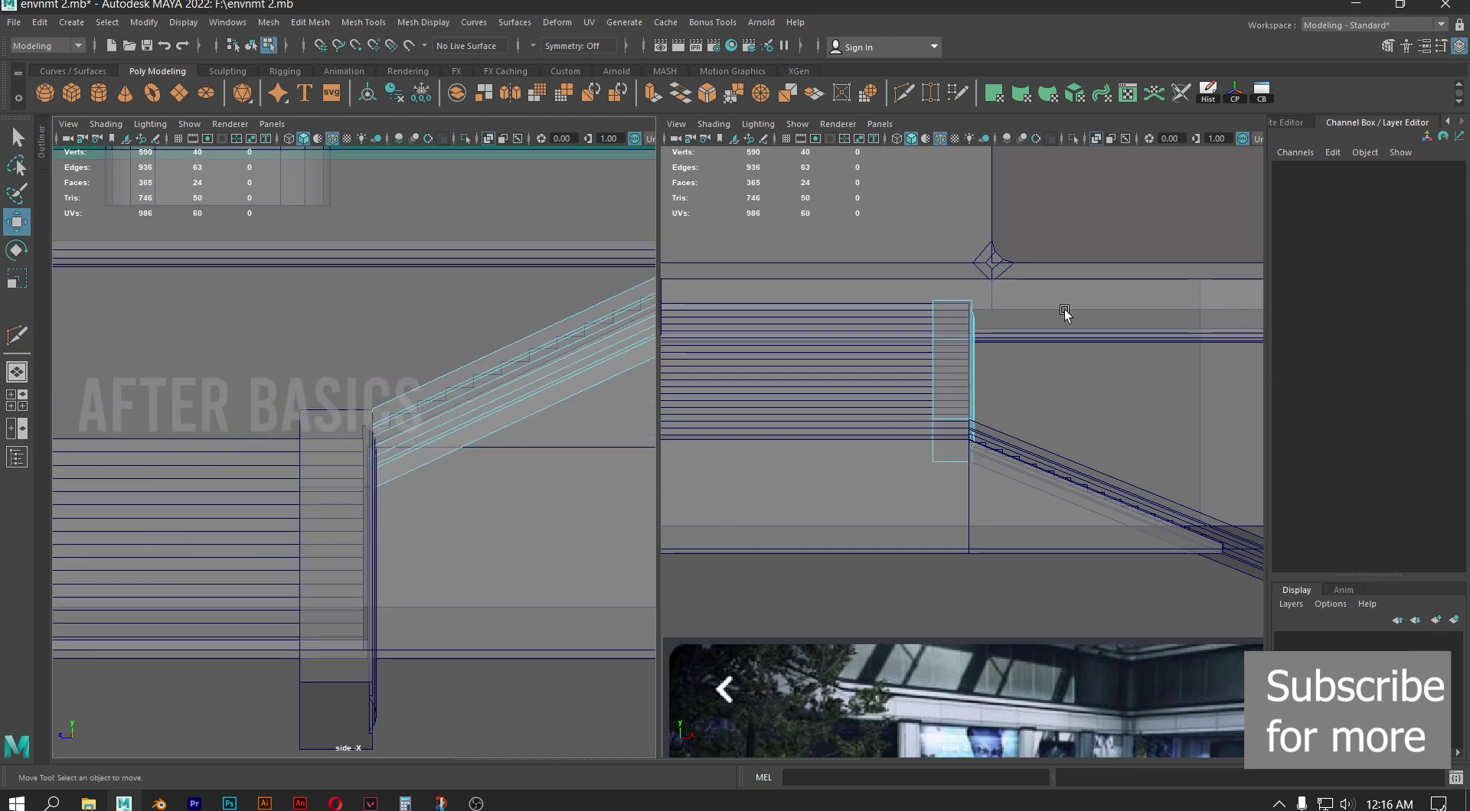
# Select the lower trim and shift it along X to about -1.703, toward the cut end of the upper trim
pyautogui.click(482, 385)
pyautogui.press('space')
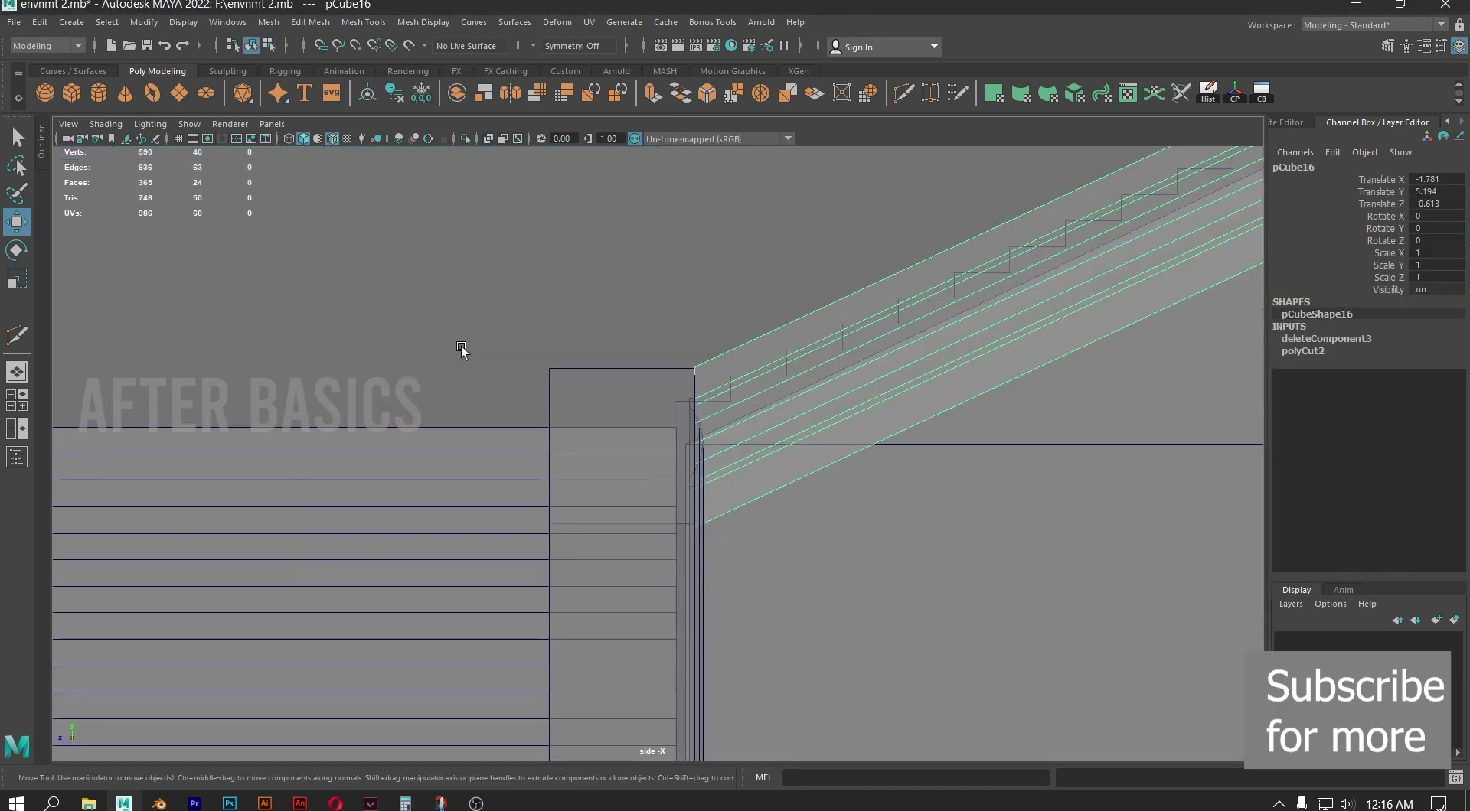
pyautogui.press('space')
pyautogui.keyDown('alt'); pyautogui.moveTo(486, 367); pyautogui.dragTo(572, 391); pyautogui.keyUp('alt')
pyautogui.press('space')
pyautogui.keyDown('alt'); pyautogui.moveTo(571, 391); pyautogui.dragTo(479, 394, button='middle'); pyautogui.keyUp('alt')
pyautogui.keyDown('alt'); pyautogui.moveTo(479, 393); pyautogui.dragTo(581, 489); pyautogui.keyUp('alt')
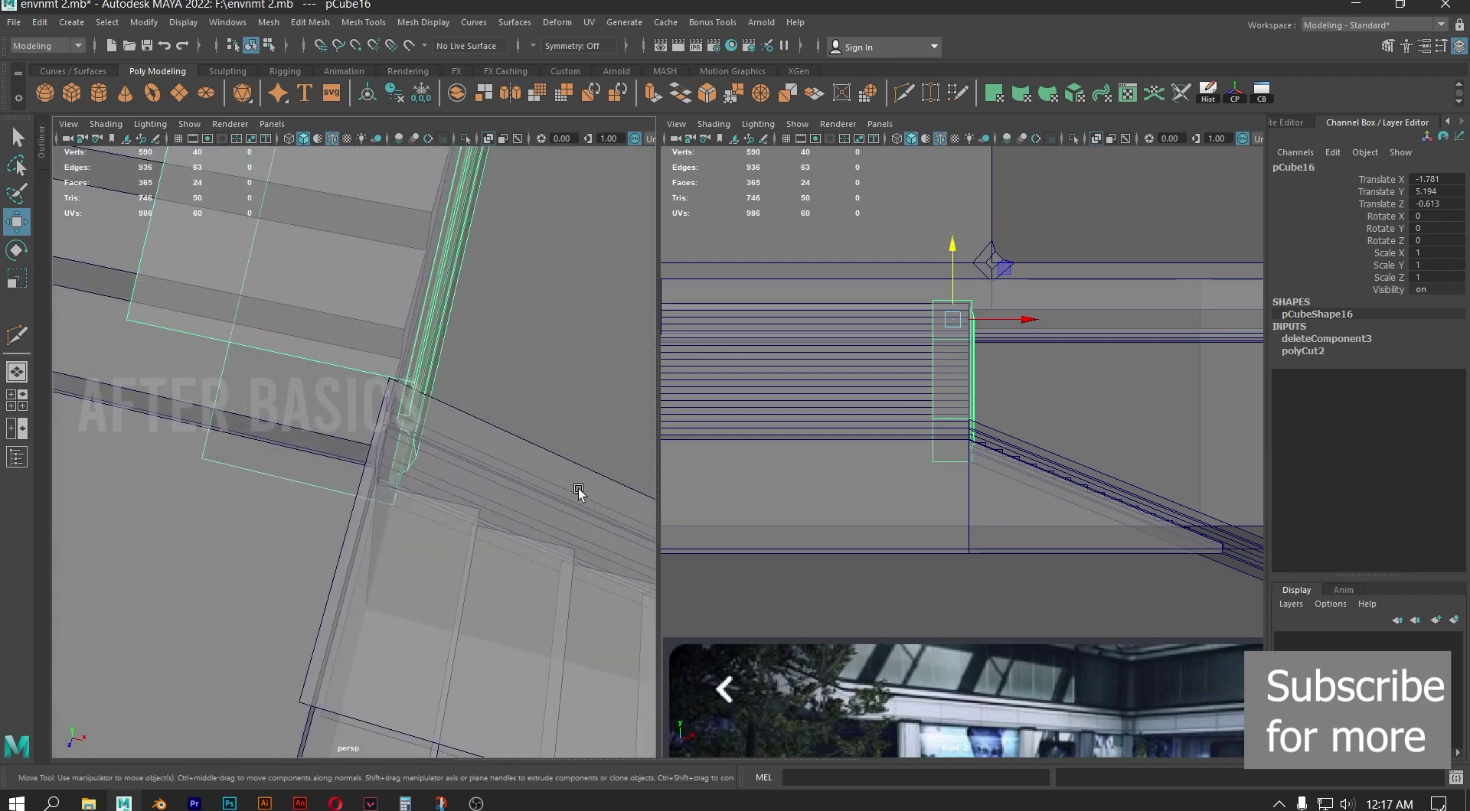
pyautogui.keyDown('alt'); pyautogui.moveTo(581, 489); pyautogui.dragTo(386, 441, button='middle'); pyautogui.keyUp('alt')
pyautogui.click(352, 429)
pyautogui.keyDown('alt'); pyautogui.moveTo(352, 430); pyautogui.dragTo(410, 568); pyautogui.keyUp('alt')
pyautogui.moveTo(368, 626); pyautogui.dragTo(406, 494)
pyautogui.hotkey('ctrl', 'z')
# Align the lower trim's corner with the upper trim in the top view, at about X -1.697 and Z 6.843
pyautogui.press('space')
pyautogui.moveTo(307, 411); pyautogui.dragTo(239, 413)
pyautogui.scroll(6, 222, 429)
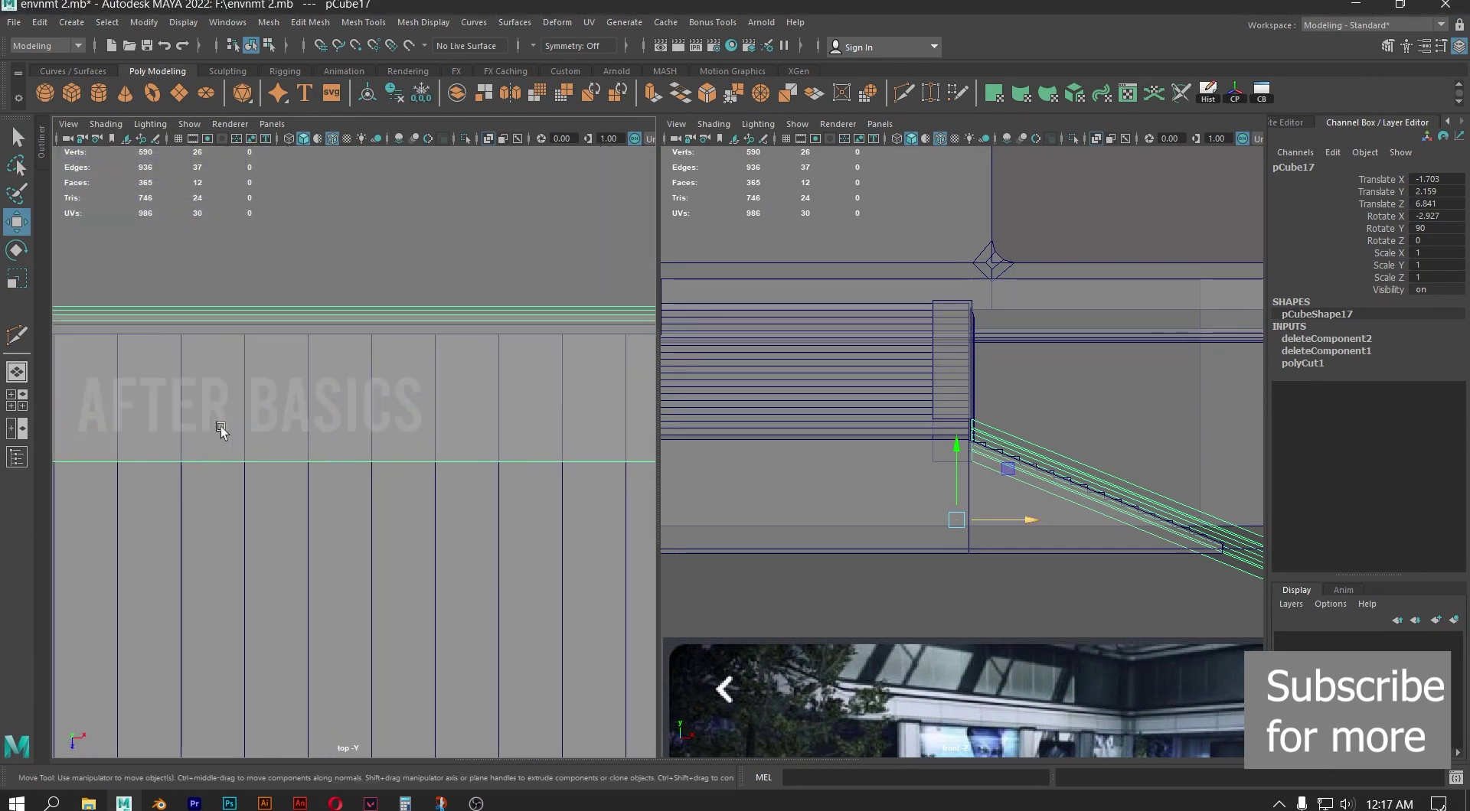
pyautogui.keyDown('alt'); pyautogui.moveTo(221, 427); pyautogui.dragTo(637, 506, button='middle'); pyautogui.keyUp('alt')
pyautogui.scroll(-2, 638, 507)
pyautogui.scroll(-3, 410, 437)
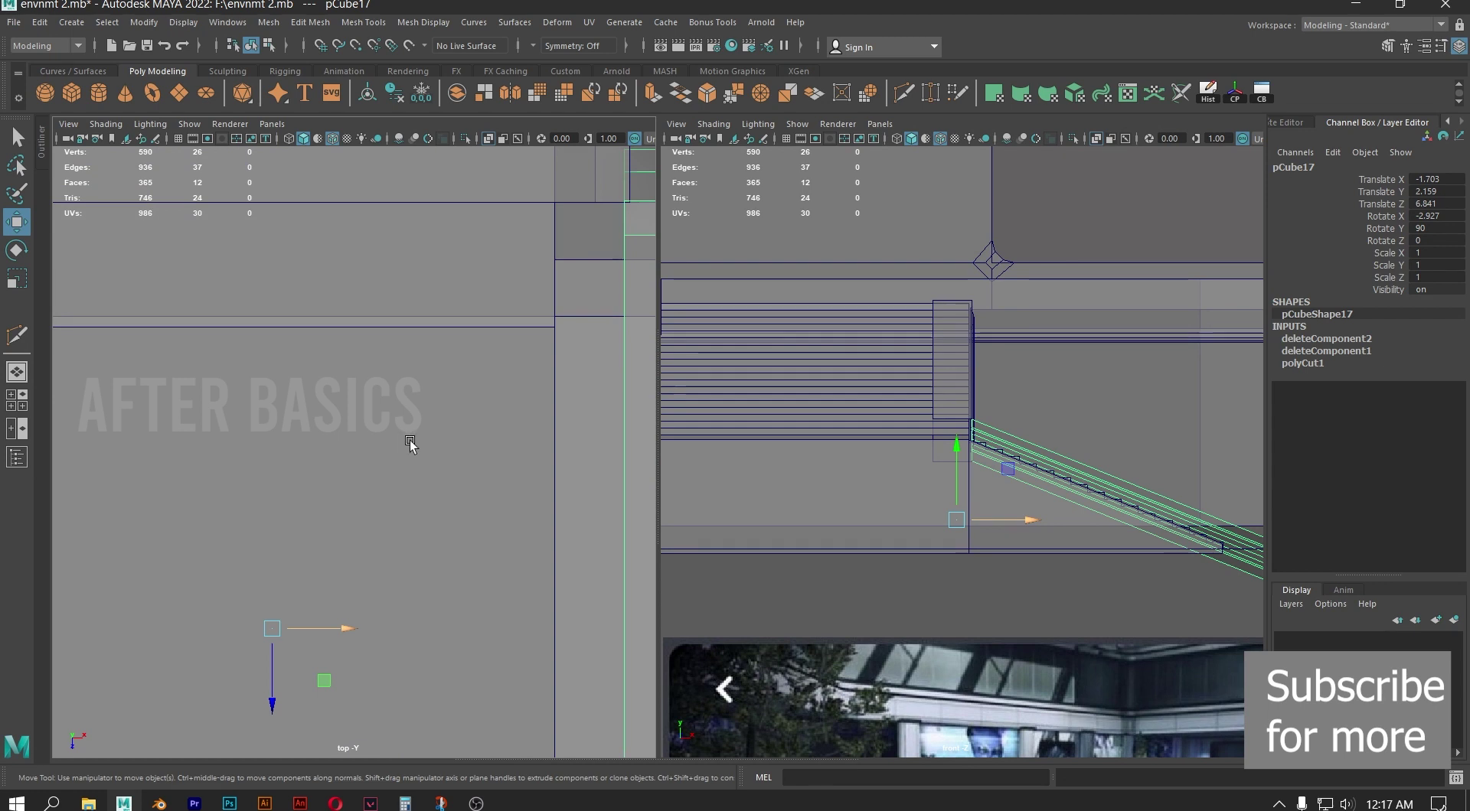
pyautogui.keyDown('alt'); pyautogui.moveTo(469, 420); pyautogui.dragTo(151, 647, button='middle'); pyautogui.keyUp('alt')
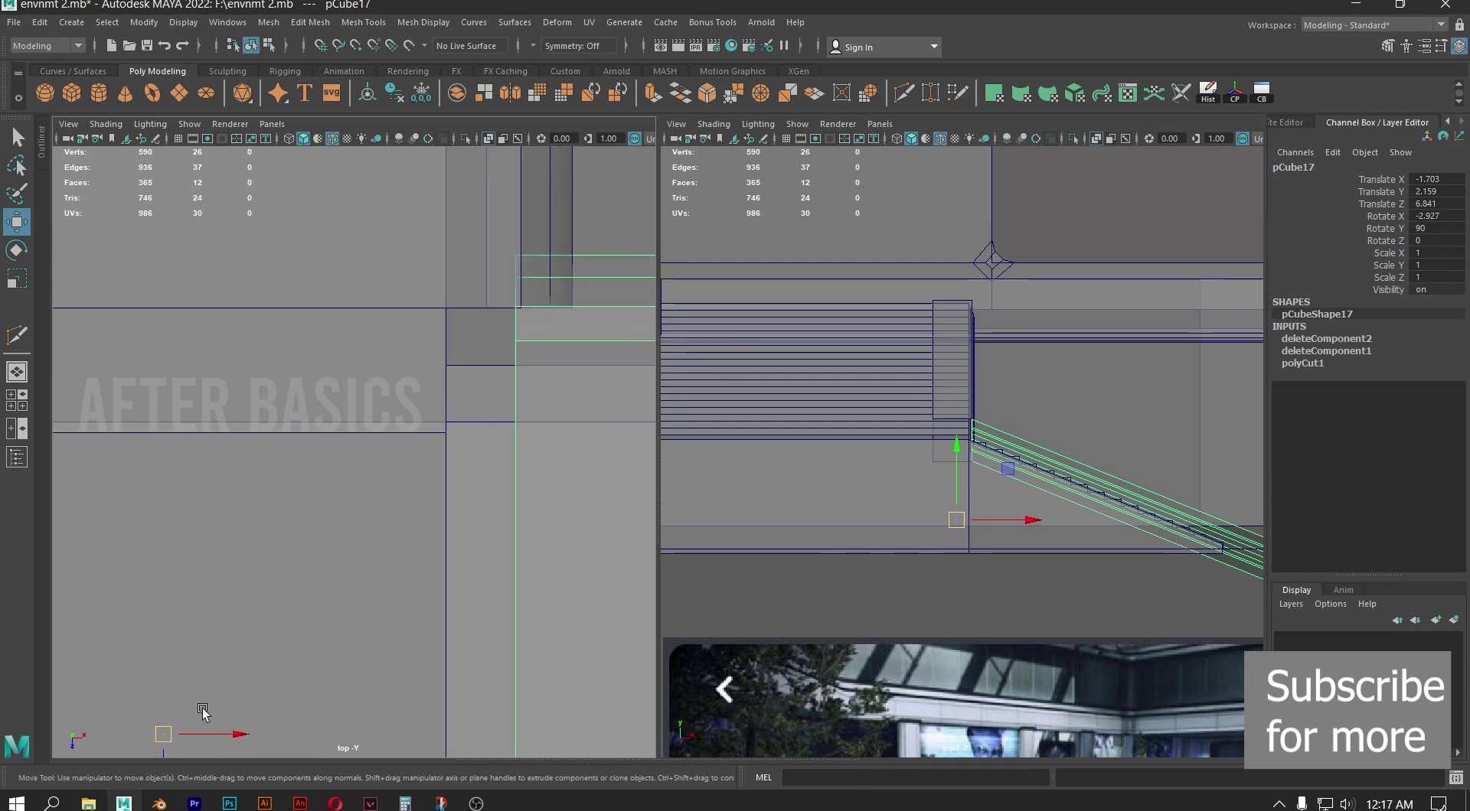
pyautogui.keyDown('alt'); pyautogui.moveTo(361, 464); pyautogui.dragTo(245, 594, button='middle'); pyautogui.keyUp('alt')
pyautogui.scroll(-7, 354, 453)
pyautogui.scroll(9, 328, 495)
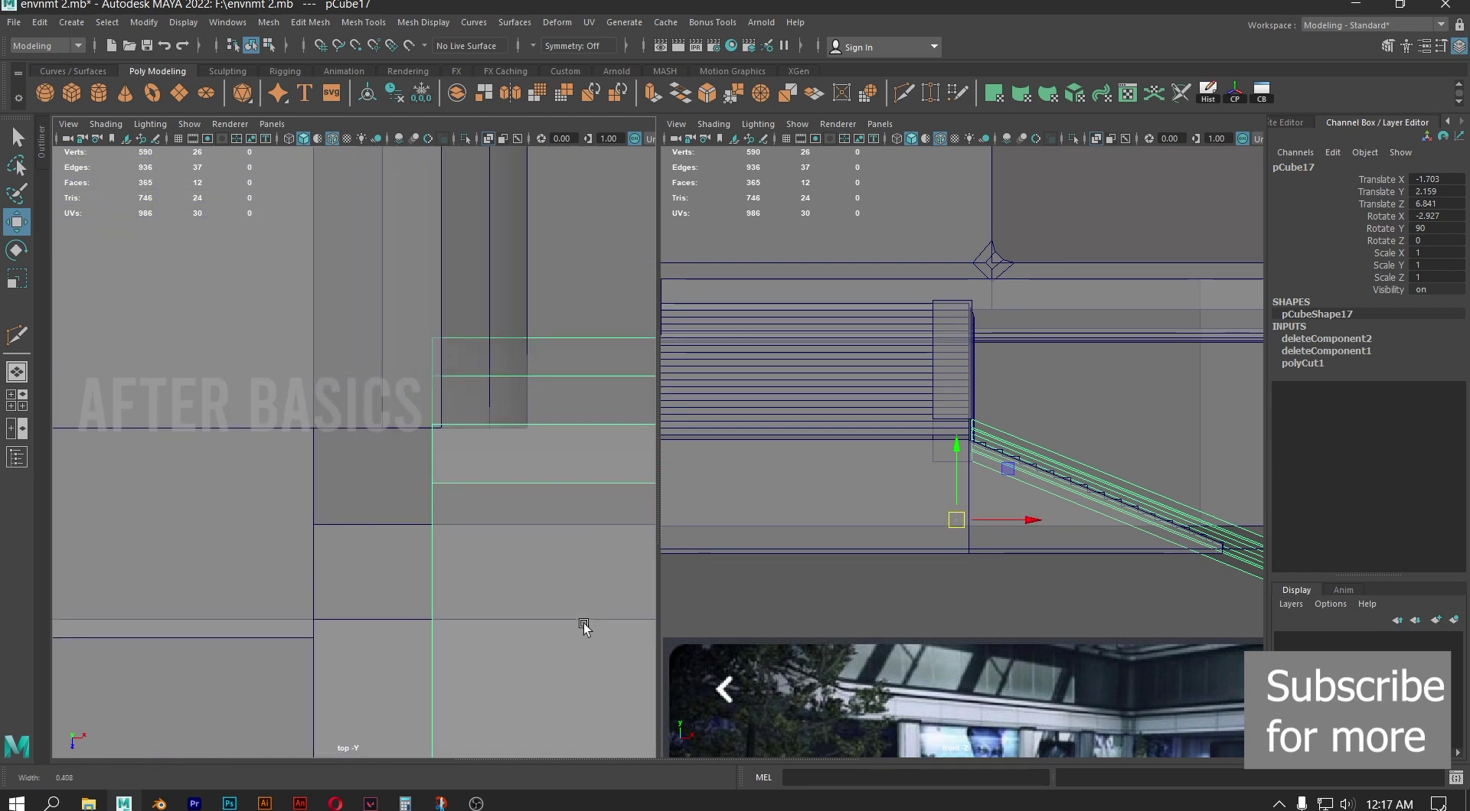
pyautogui.keyDown('alt'); pyautogui.moveTo(476, 464); pyautogui.dragTo(574, 463, button='right'); pyautogui.keyUp('alt')
pyautogui.keyDown('alt'); pyautogui.moveTo(574, 463); pyautogui.dragTo(465, 493, button='middle'); pyautogui.keyUp('alt')
pyautogui.keyDown('alt'); pyautogui.moveTo(424, 557); pyautogui.dragTo(555, 558, button='right'); pyautogui.keyUp('alt')
pyautogui.keyDown('alt'); pyautogui.moveTo(545, 540); pyautogui.dragTo(328, 510, button='middle'); pyautogui.keyUp('alt')
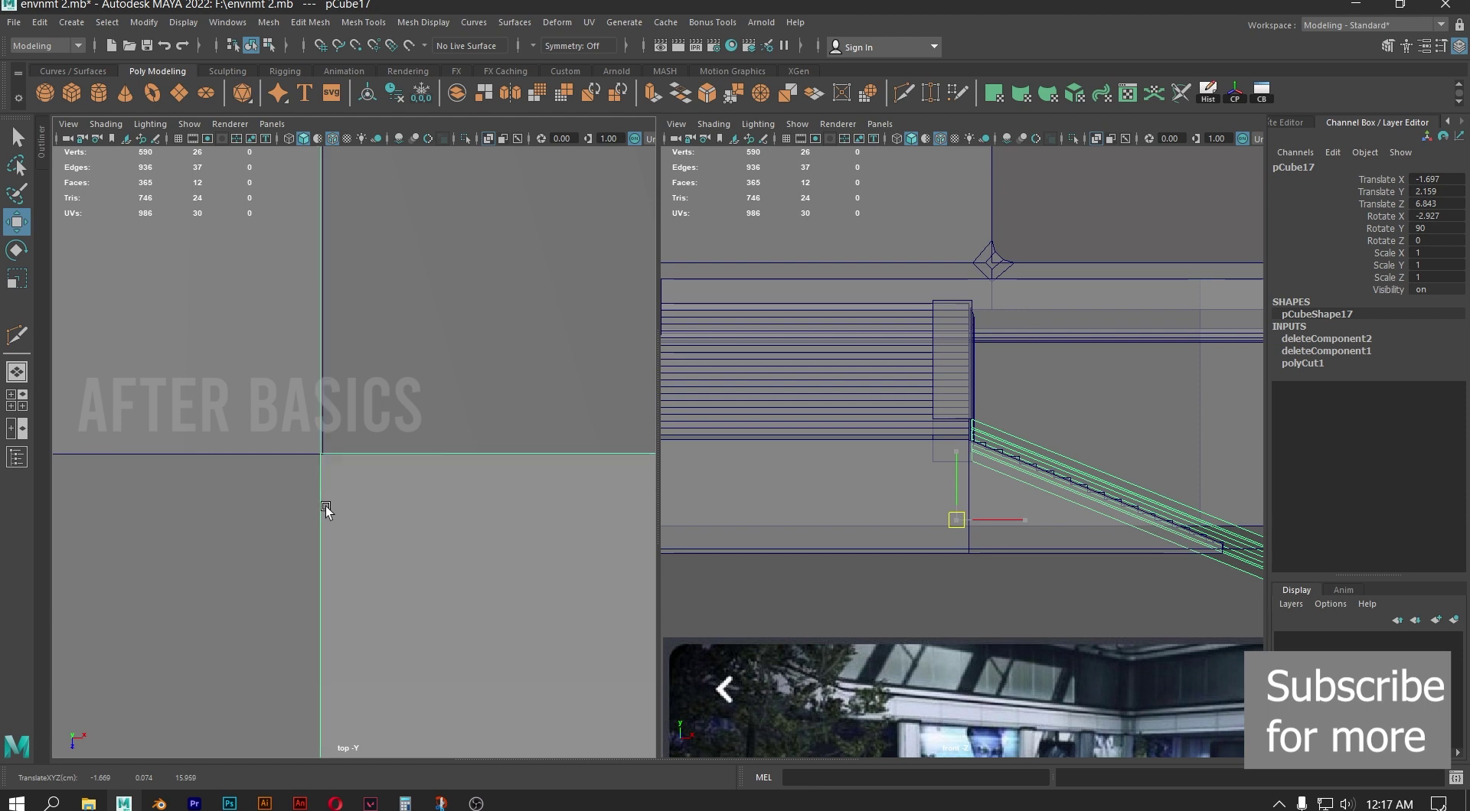
pyautogui.moveTo(328, 511); pyautogui.dragTo(326, 512, button='middle')
# Combine the upper and lower staircase trims into one mesh
pyautogui.scroll(-6, 326, 512)
pyautogui.press('space')
pyautogui.press('space')
pyautogui.scroll(4, 360, 490)
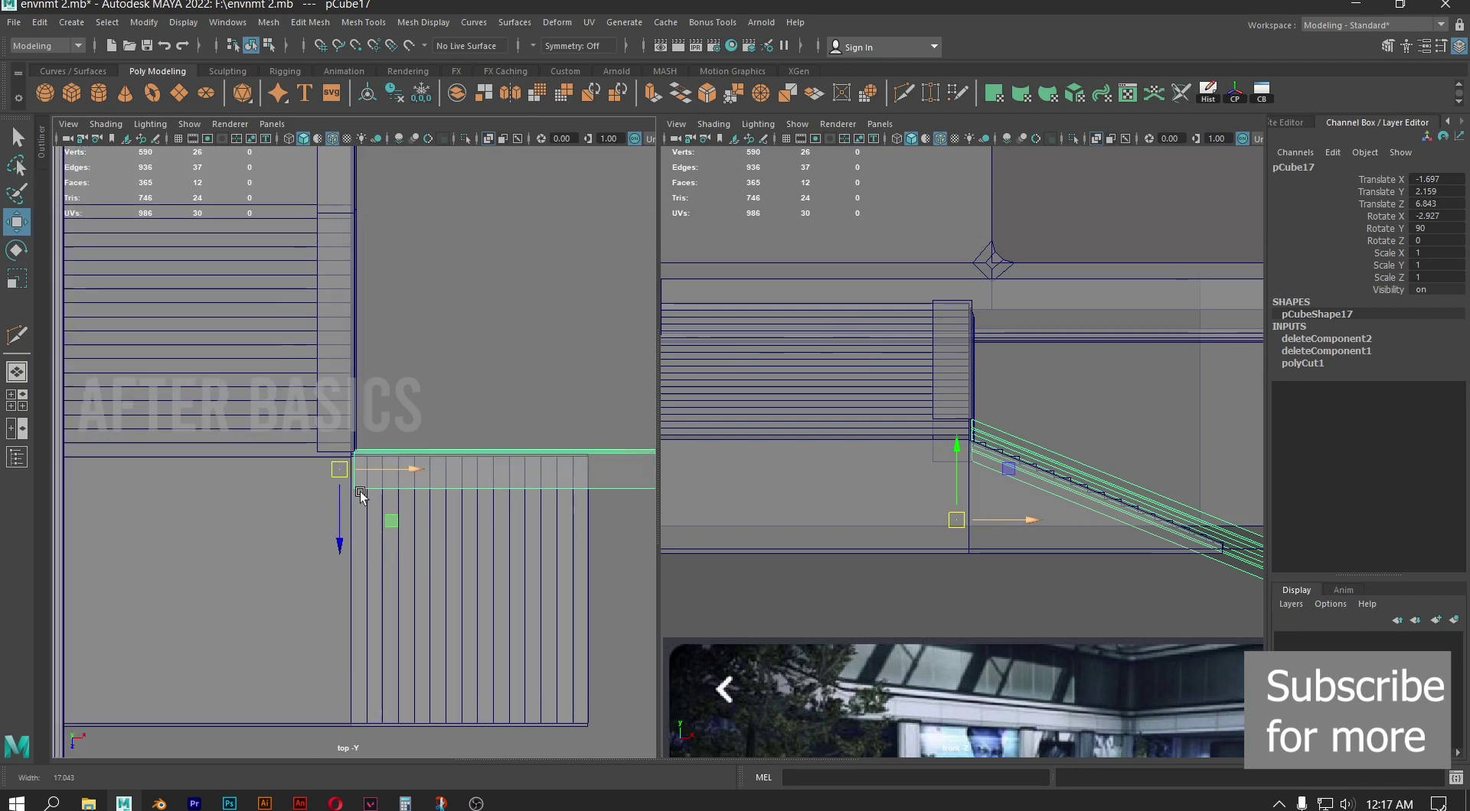
pyautogui.keyDown('shift'); pyautogui.click(341, 383); pyautogui.keyUp('shift')
pyautogui.click(457, 93)
# Select all faces of the lower trim section within the combined mesh at the corner joint
pyautogui.keyDown('alt'); pyautogui.moveTo(387, 347); pyautogui.dragTo(453, 218, button='middle'); pyautogui.keyUp('alt')
pyautogui.scroll(3, 484, 221)
pyautogui.scroll(3, 484, 219)
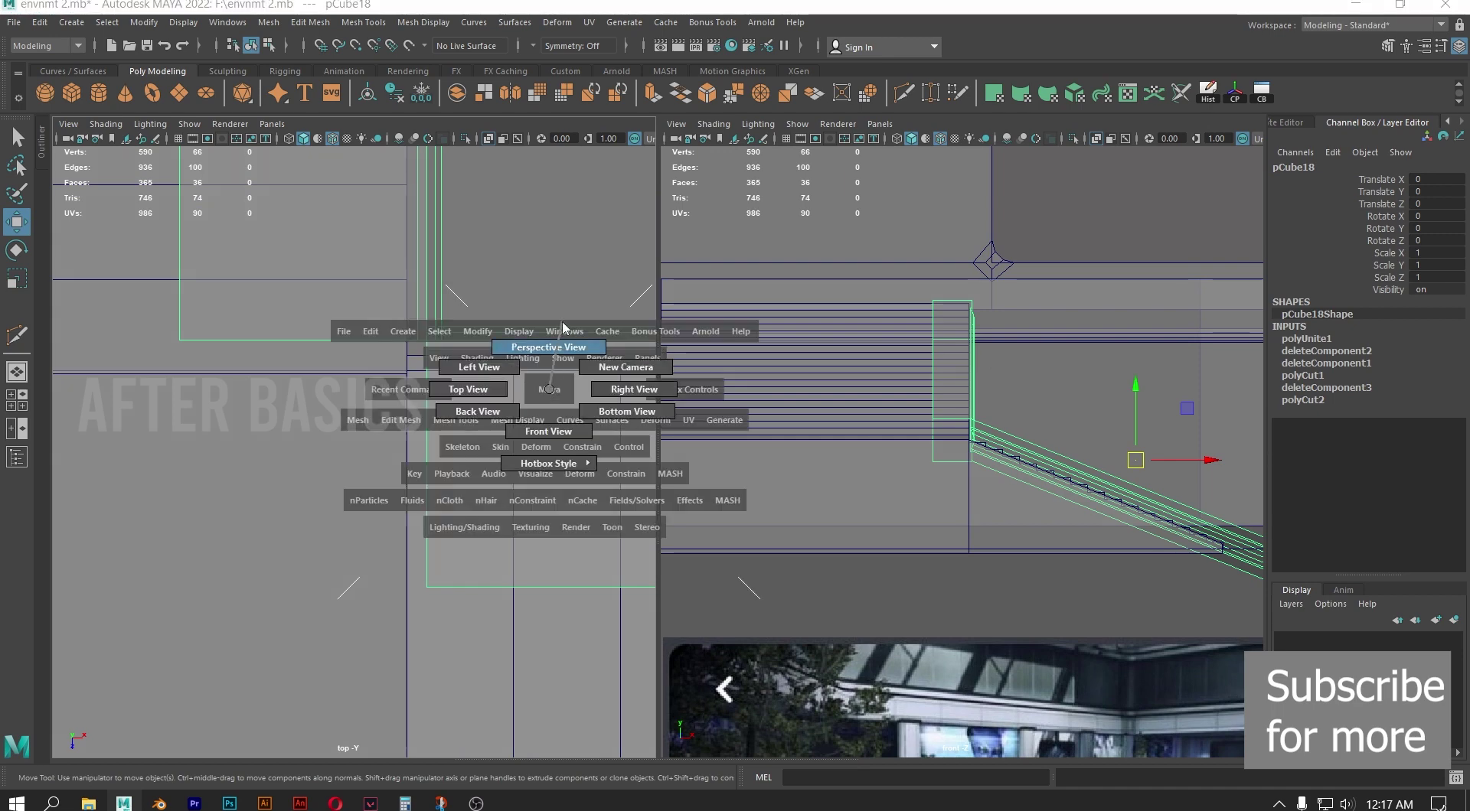
pyautogui.moveTo(561, 327); pyautogui.dragTo(413, 316)
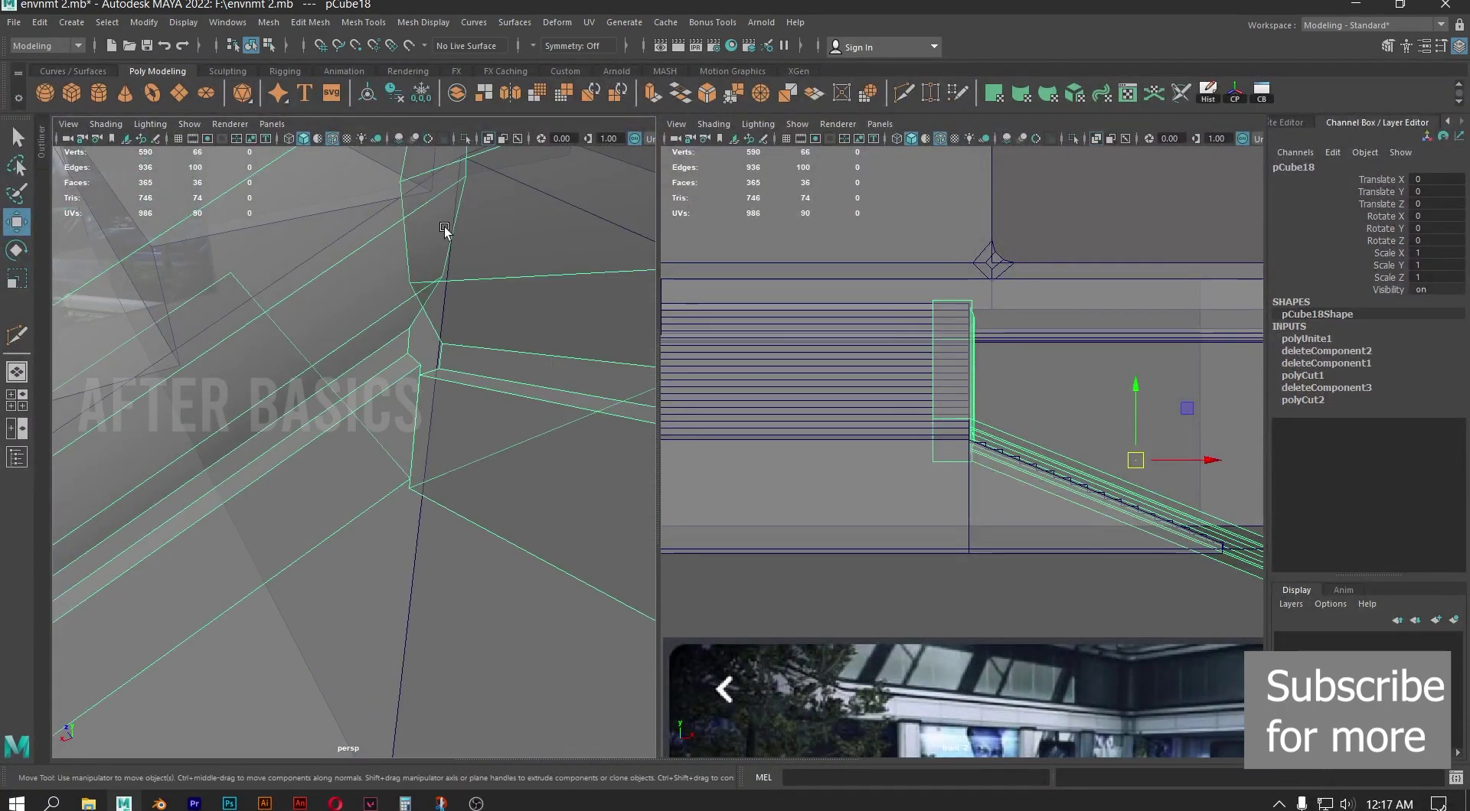
pyautogui.keyDown('alt'); pyautogui.moveTo(457, 242); pyautogui.dragTo(406, 433); pyautogui.keyUp('alt')
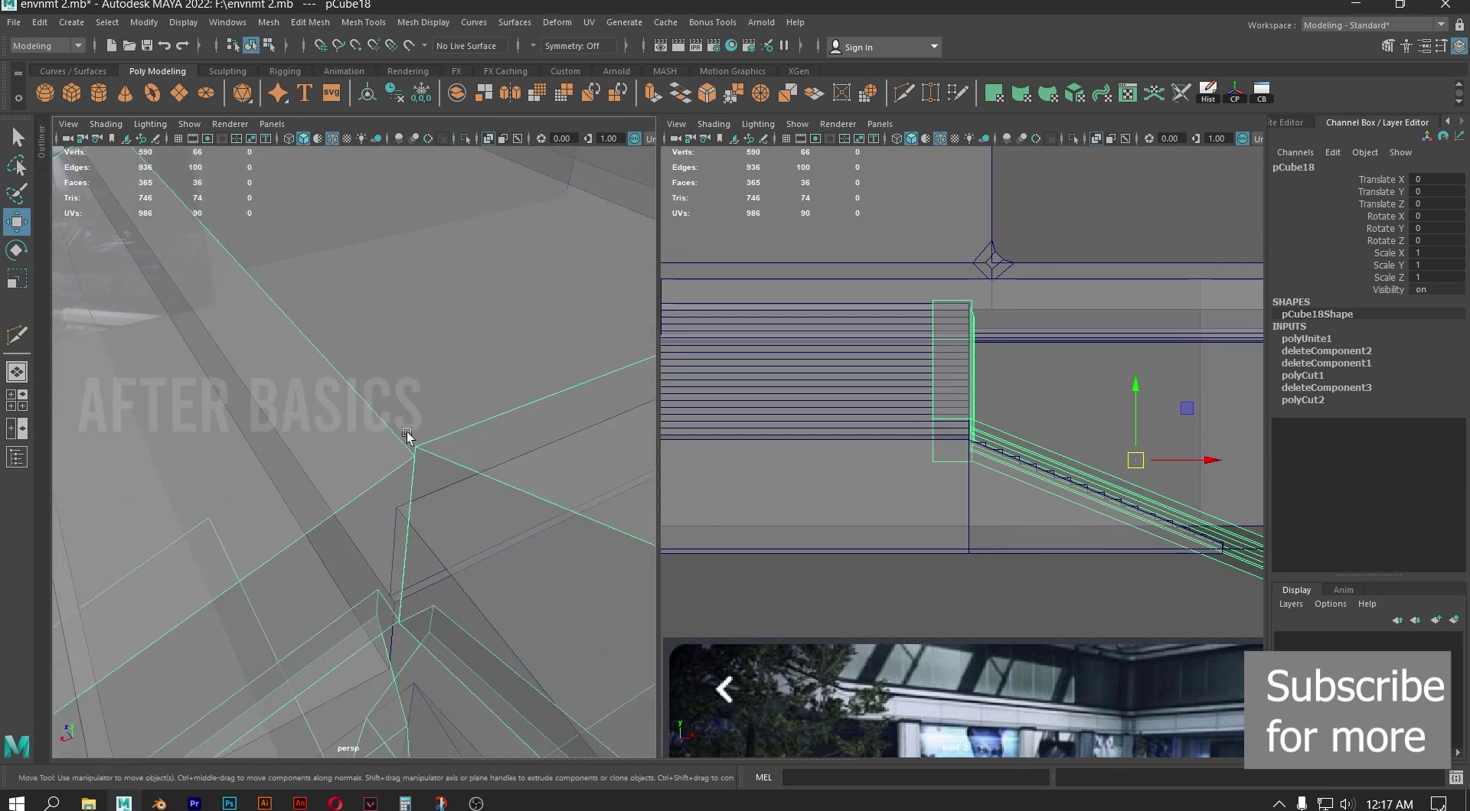
pyautogui.moveTo(351, 501); pyautogui.dragTo(351, 427, button='right')
pyautogui.doubleClick(335, 511)
pyautogui.scroll(2, 949, 384)
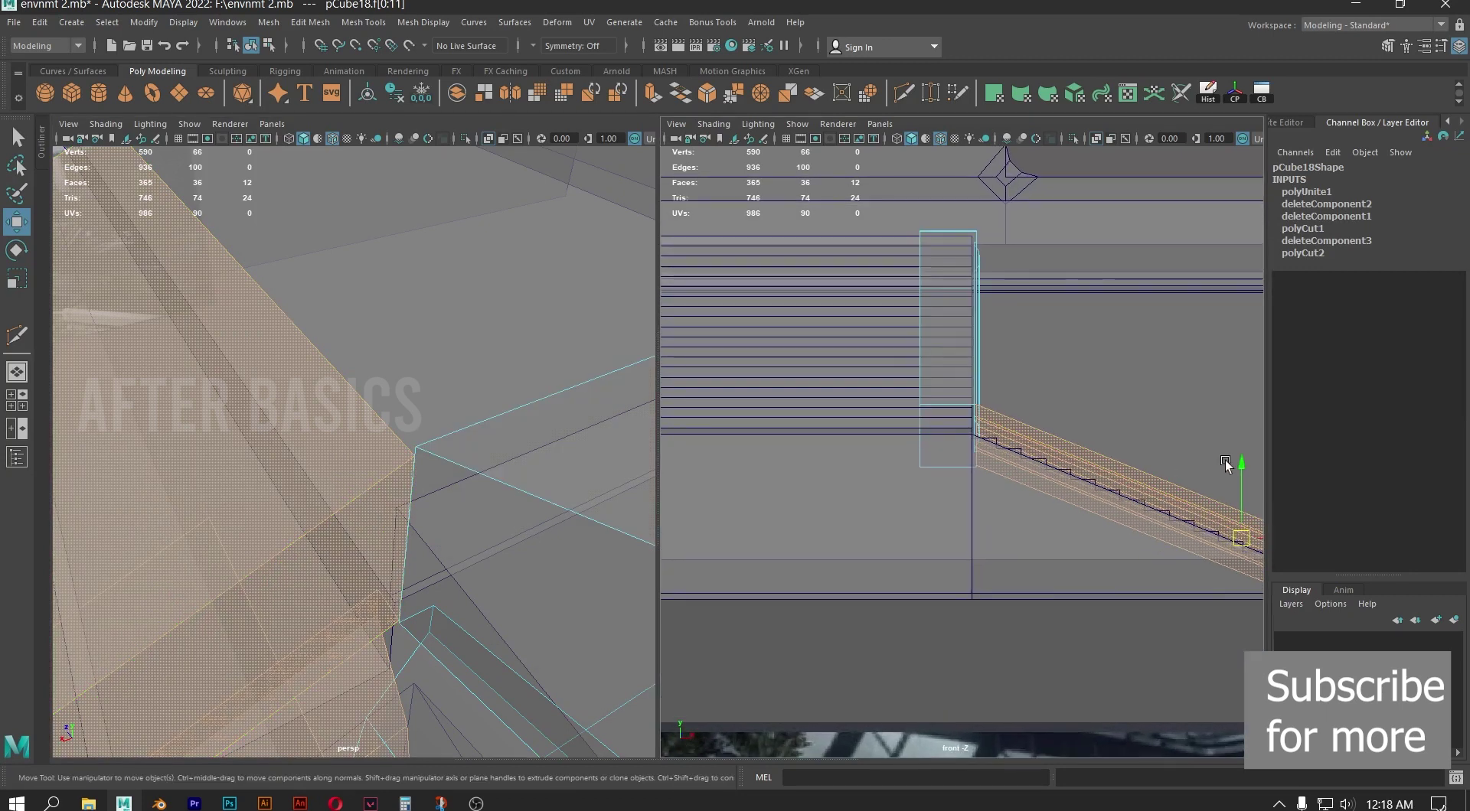
# Adjust the lower trim faces vertically so their top corner meets the upper trim's cut edge, and inspect the joint
pyautogui.scroll(6, 1204, 456)
pyautogui.keyDown('alt'); pyautogui.moveTo(1054, 288); pyautogui.dragTo(1075, 553, button='middle'); pyautogui.keyUp('alt')
pyautogui.scroll(3, 945, 475)
pyautogui.keyDown('alt'); pyautogui.moveTo(942, 421); pyautogui.dragTo(1110, 645, button='right'); pyautogui.keyUp('alt')
pyautogui.keyDown('alt'); pyautogui.moveTo(932, 337); pyautogui.dragTo(962, 467, button='middle'); pyautogui.keyUp('alt')
pyautogui.keyDown('alt'); pyautogui.moveTo(962, 467); pyautogui.dragTo(1126, 621, button='right'); pyautogui.keyUp('alt')
pyautogui.keyDown('alt'); pyautogui.moveTo(994, 538); pyautogui.dragTo(1043, 609, button='right'); pyautogui.keyUp('alt')
pyautogui.moveTo(1083, 613); pyautogui.dragTo(1109, 467)
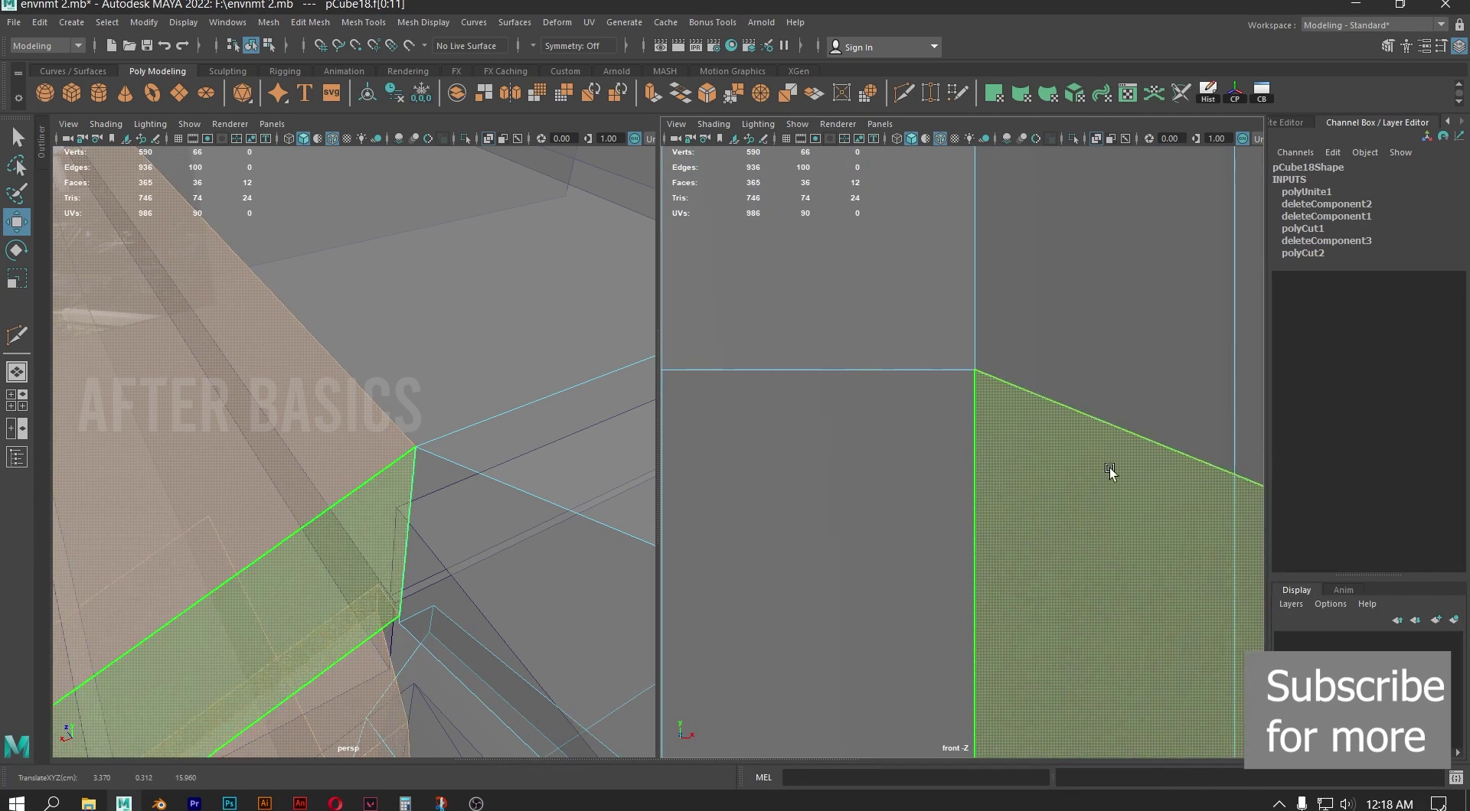
pyautogui.scroll(-15, 1102, 490)
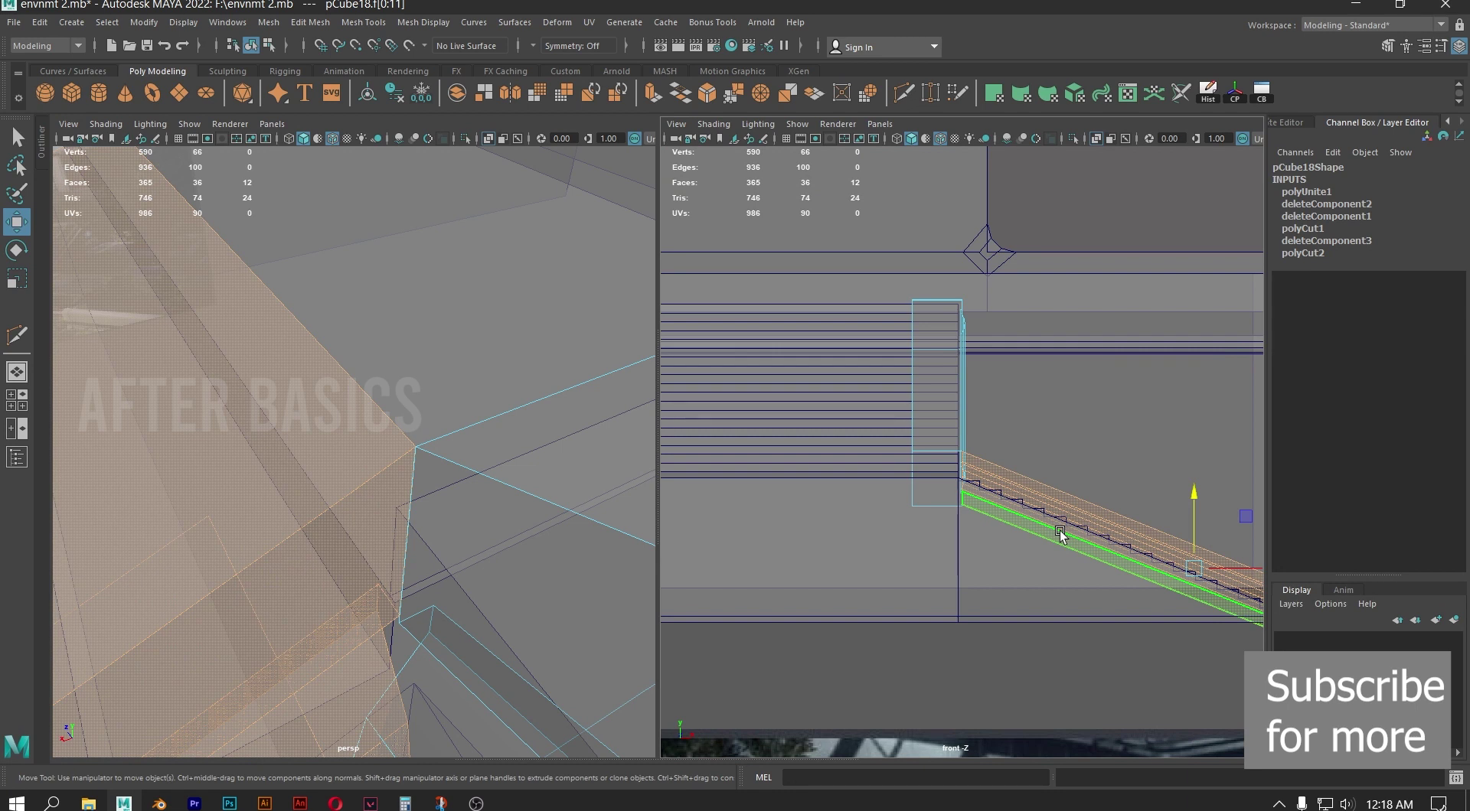
pyautogui.keyDown('alt'); pyautogui.moveTo(498, 682); pyautogui.dragTo(464, 380); pyautogui.keyUp('alt')
pyautogui.keyDown('alt'); pyautogui.moveTo(419, 281); pyautogui.dragTo(447, 357); pyautogui.keyUp('alt')
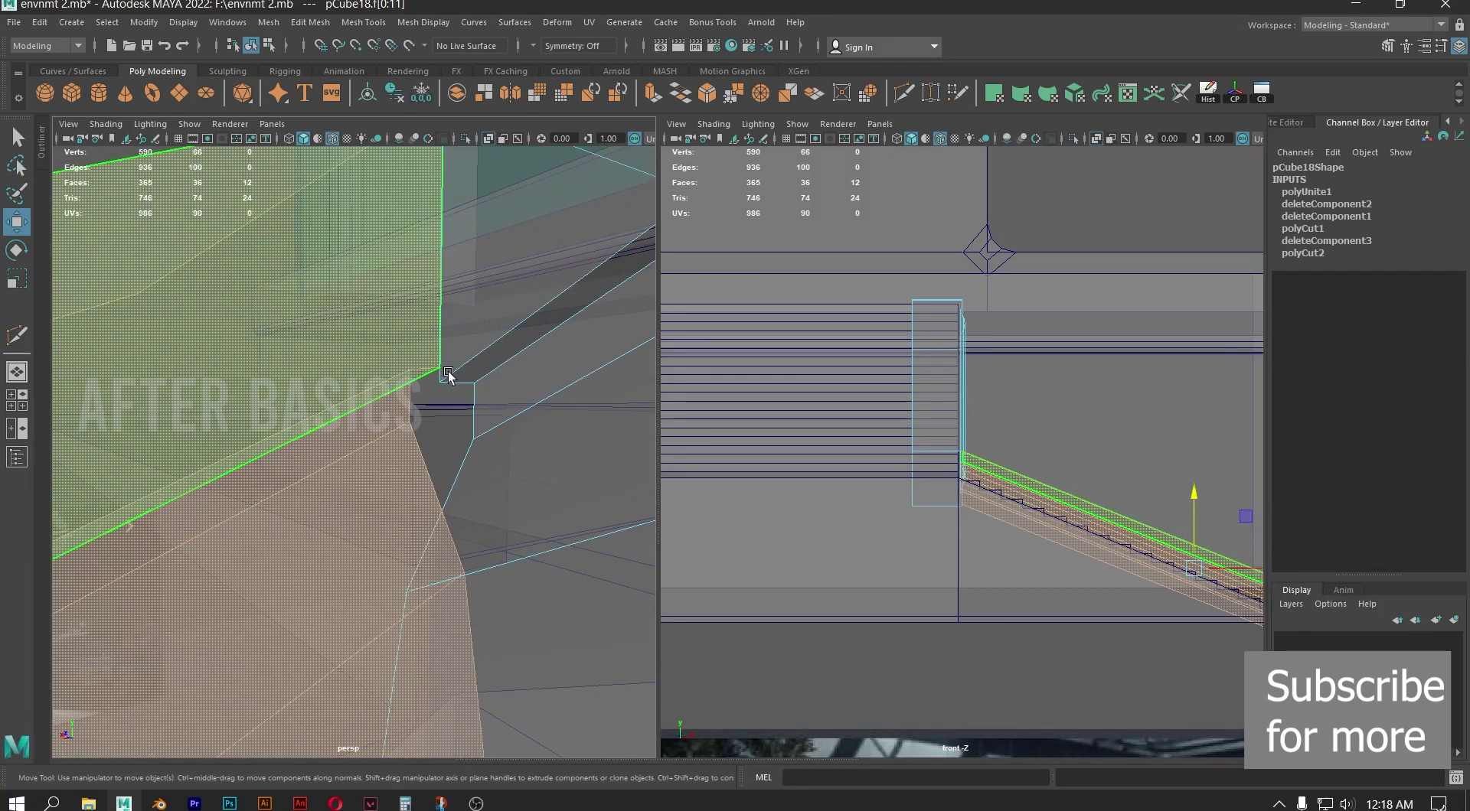